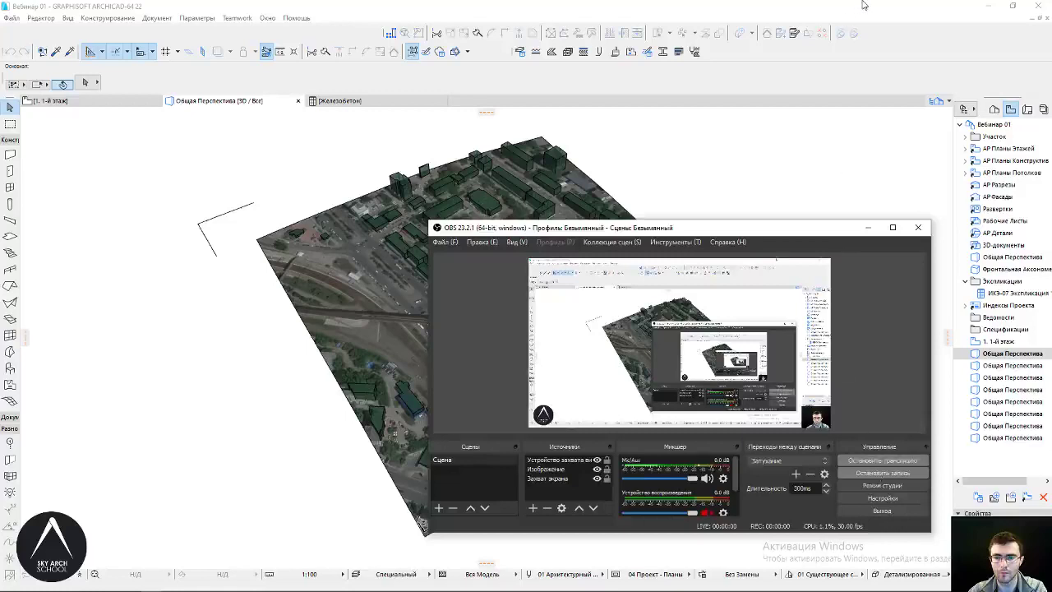
Bring the ARCHICAD 22 3D window with the satellite-textured site and building masses to the front
{"action": "left_click", "coordinate": [863, 4]}
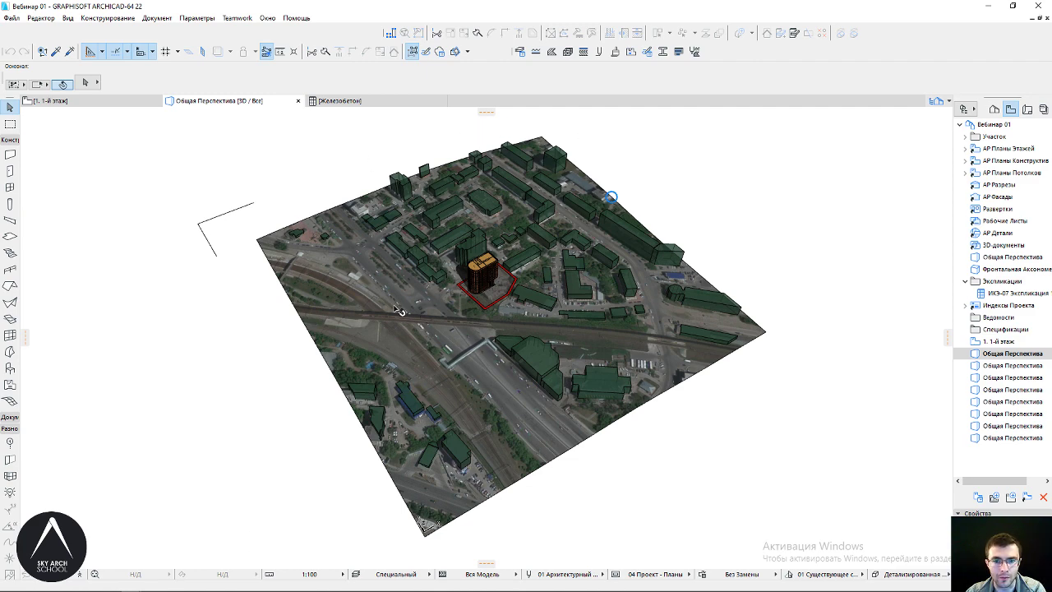
Orbit the site model from a low side view to near top-down, zooming toward the bridge and back
{"action": "mouse_move", "coordinate": [400, 311]}
{"action": "left_mouse_down"}
{"action": "mouse_move", "coordinate": [762, 171]}
{"action": "mouse_move", "coordinate": [629, 216]}
{"action": "mouse_move", "coordinate": [737, 173]}
{"action": "mouse_move", "coordinate": [660, 205]}
{"action": "mouse_move", "coordinate": [457, 227]}
{"action": "mouse_move", "coordinate": [563, 268]}
{"action": "left_mouse_up"}
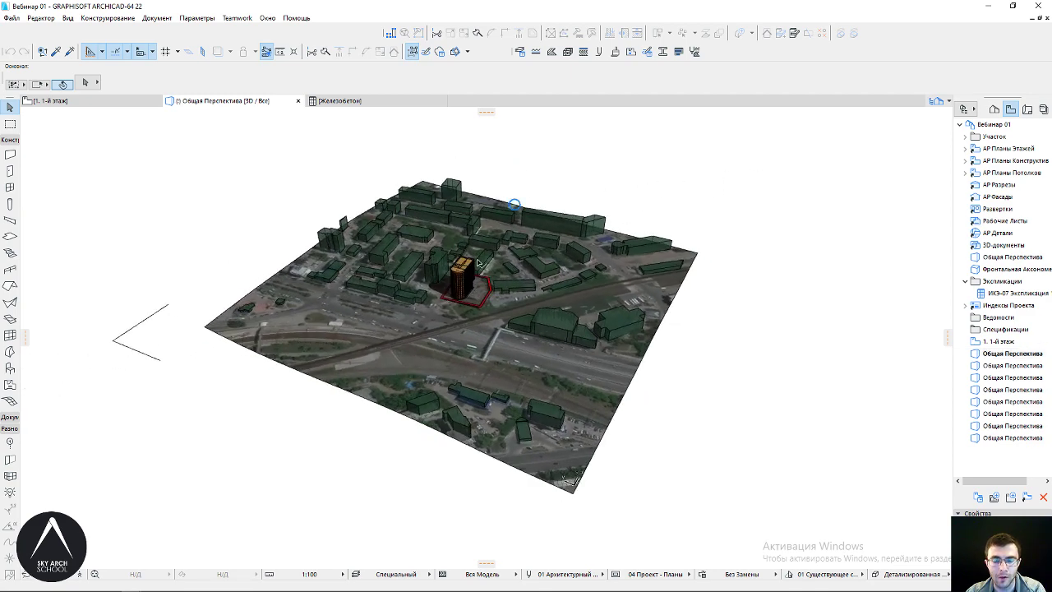
{"action": "mouse_move", "coordinate": [557, 328]}
{"action": "left_mouse_down"}
{"action": "mouse_move", "coordinate": [404, 352]}
{"action": "mouse_move", "coordinate": [553, 452]}
{"action": "left_mouse_up"}
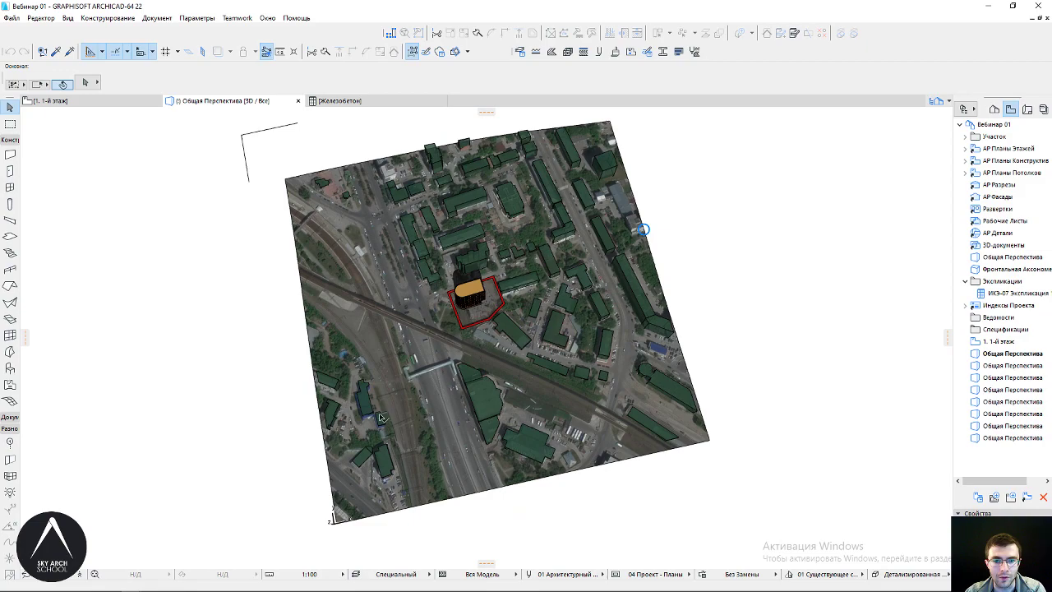
{"action": "scroll", "coordinate": [380, 416], "scroll_direction": "up", "scroll_amount": 1}
{"action": "scroll", "coordinate": [372, 244], "scroll_direction": "up", "scroll_amount": 2}
{"action": "scroll", "coordinate": [363, 263], "scroll_direction": "up", "scroll_amount": 2}
{"action": "scroll", "coordinate": [362, 265], "scroll_direction": "up", "scroll_amount": 1}
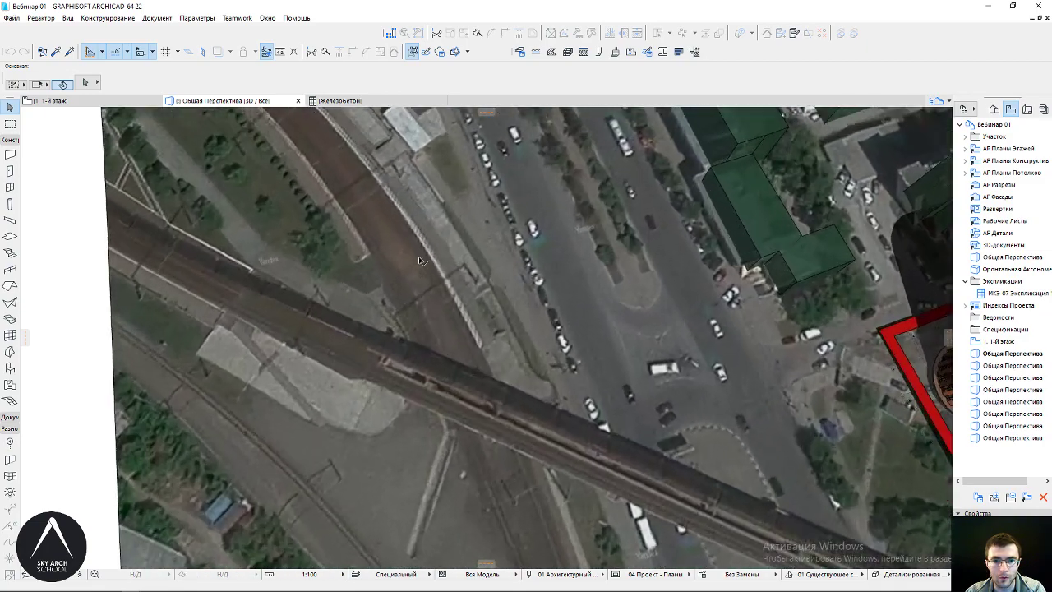
{"action": "scroll", "coordinate": [493, 239], "scroll_direction": "up", "scroll_amount": 2}
{"action": "scroll", "coordinate": [607, 220], "scroll_direction": "up", "scroll_amount": 2}
{"action": "scroll", "coordinate": [606, 221], "scroll_direction": "down", "scroll_amount": 2}
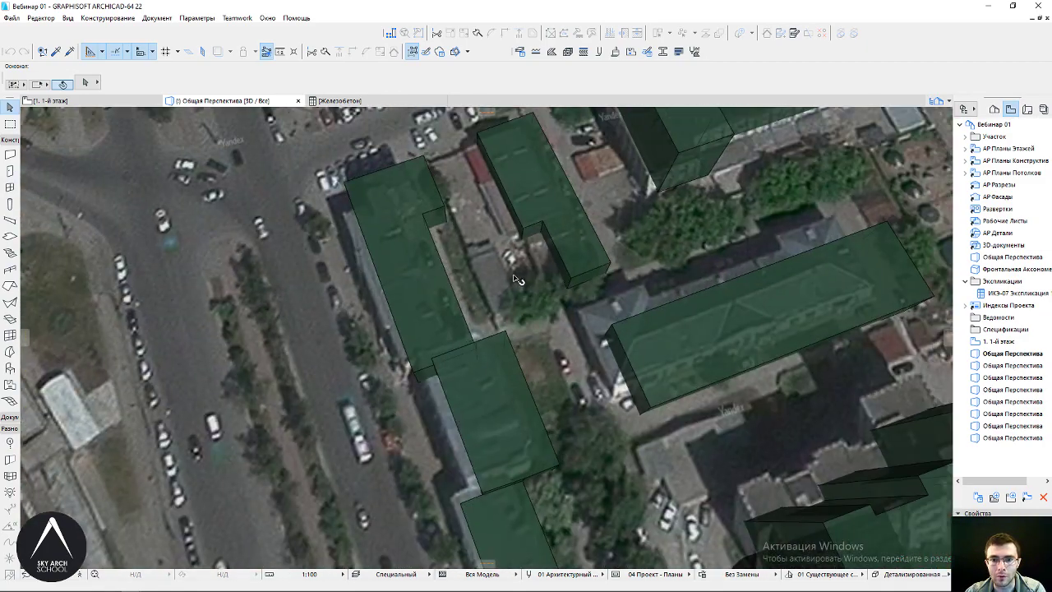
{"action": "scroll", "coordinate": [567, 231], "scroll_direction": "down", "scroll_amount": 2}
{"action": "scroll", "coordinate": [526, 240], "scroll_direction": "down", "scroll_amount": 2}
{"action": "scroll", "coordinate": [460, 251], "scroll_direction": "down", "scroll_amount": 1}
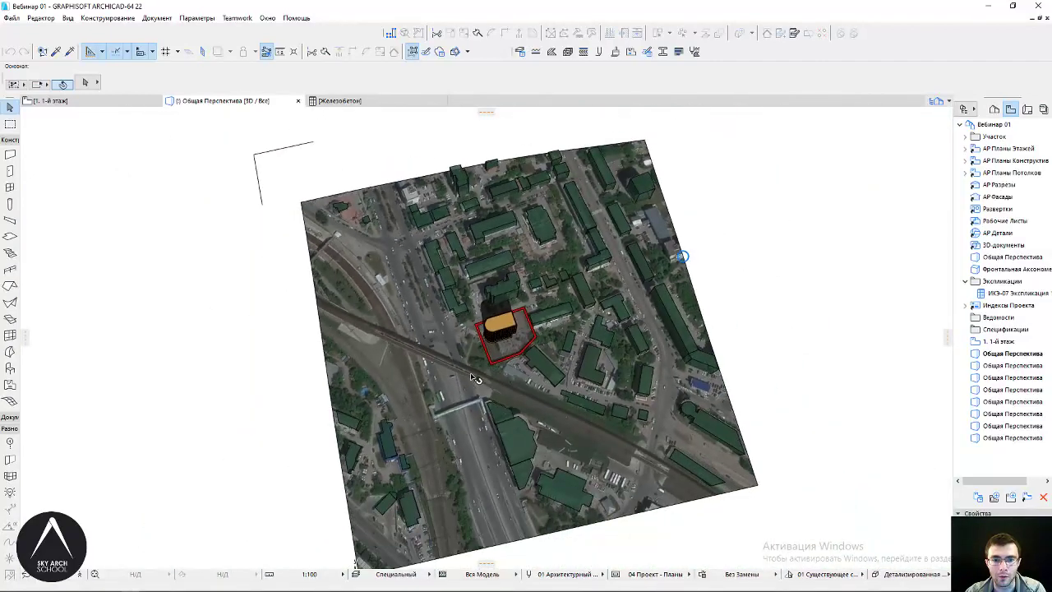
Tilt the view to an oblique perspective and zoom in on the orange tower
{"action": "middle_click_drag", "start_coordinate": [446, 257], "coordinate": [353, 377], "text": "shift"}
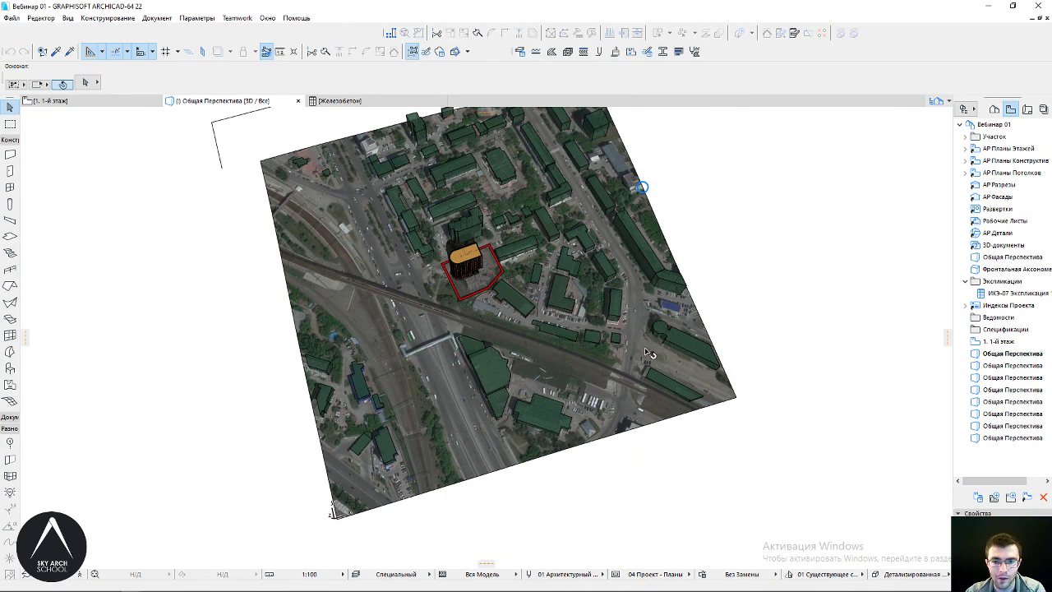
{"action": "middle_click_drag", "start_coordinate": [525, 374], "coordinate": [552, 306], "text": "shift"}
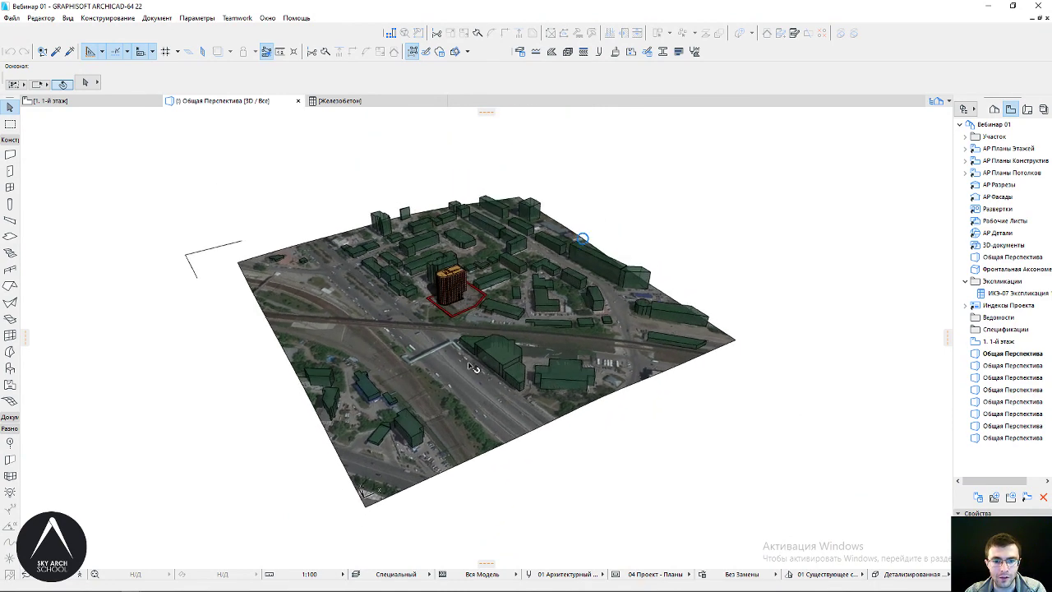
{"action": "scroll", "coordinate": [465, 280], "scroll_direction": "up", "scroll_amount": 2}
{"action": "scroll", "coordinate": [466, 280], "scroll_direction": "up", "scroll_amount": 1}
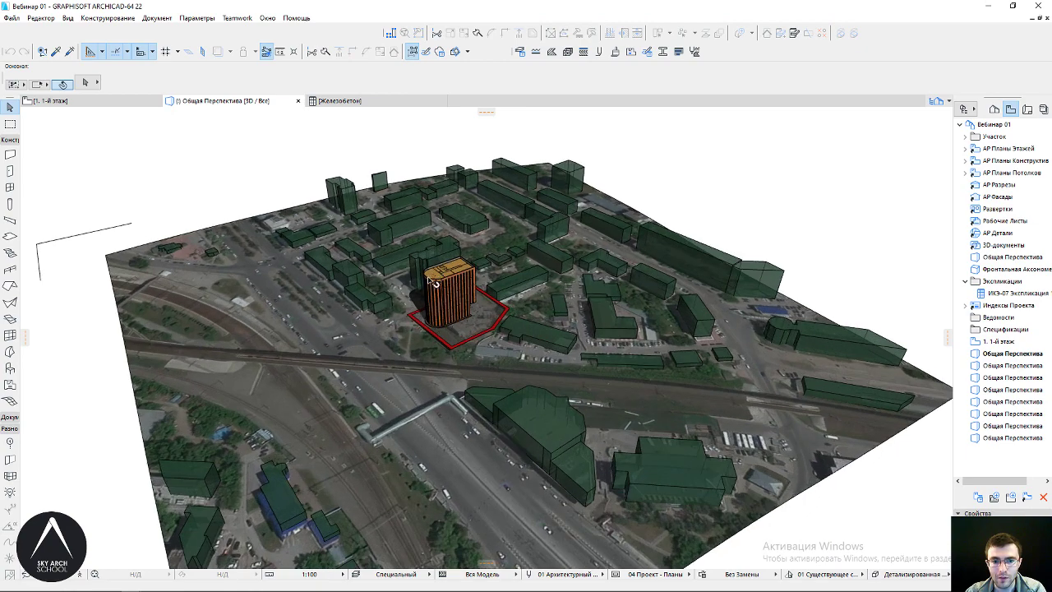
{"action": "scroll", "coordinate": [465, 281], "scroll_direction": "up", "scroll_amount": 2}
{"action": "scroll", "coordinate": [466, 280], "scroll_direction": "up", "scroll_amount": 1}
Open saved 'Общая Перспектива' views down to the tower close-up, then open the Площади предварительные schedule
{"action": "double_click", "coordinate": [986, 366]}
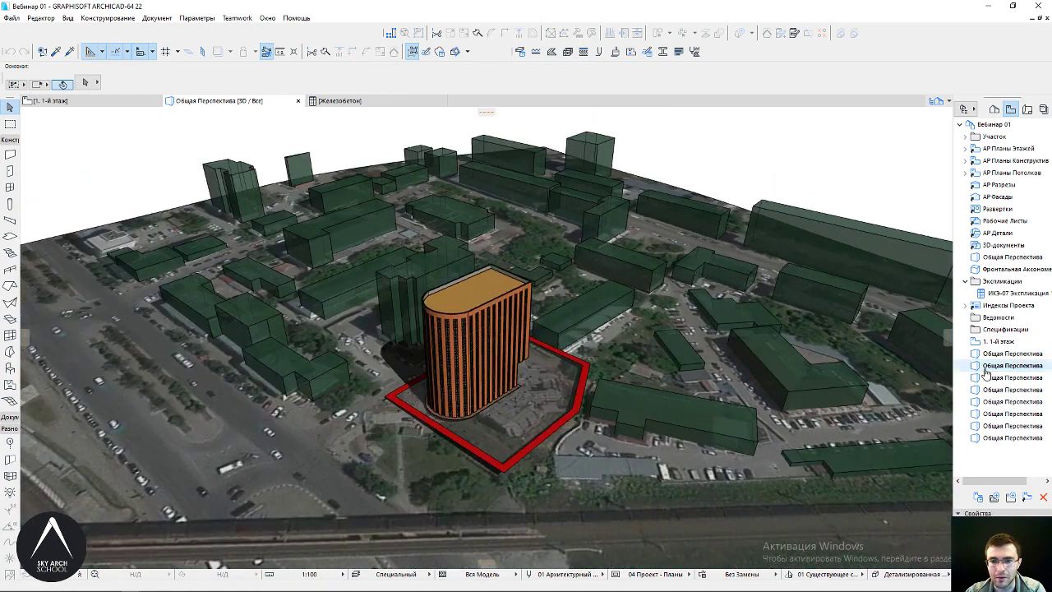
{"action": "left_click", "coordinate": [994, 378]}
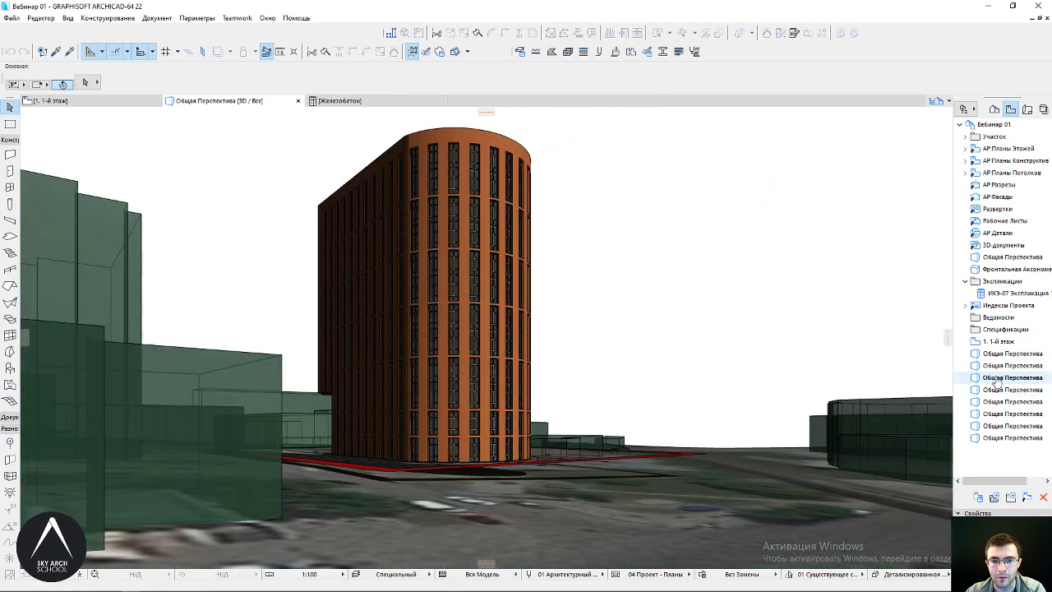
{"action": "double_click", "coordinate": [999, 390]}
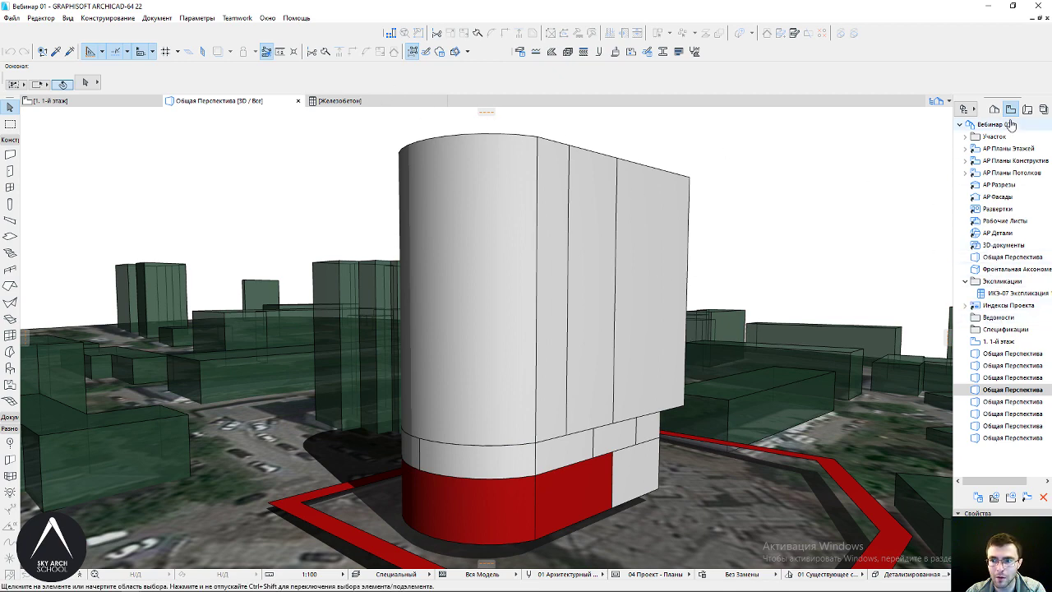
{"action": "left_click", "coordinate": [995, 109]}
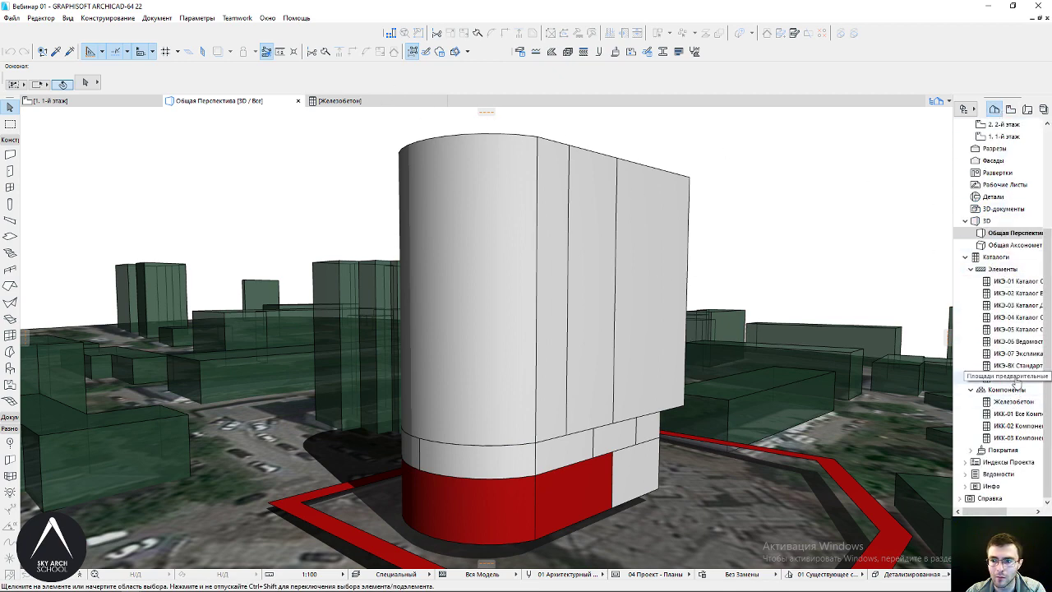
{"action": "double_click", "coordinate": [1017, 378]}
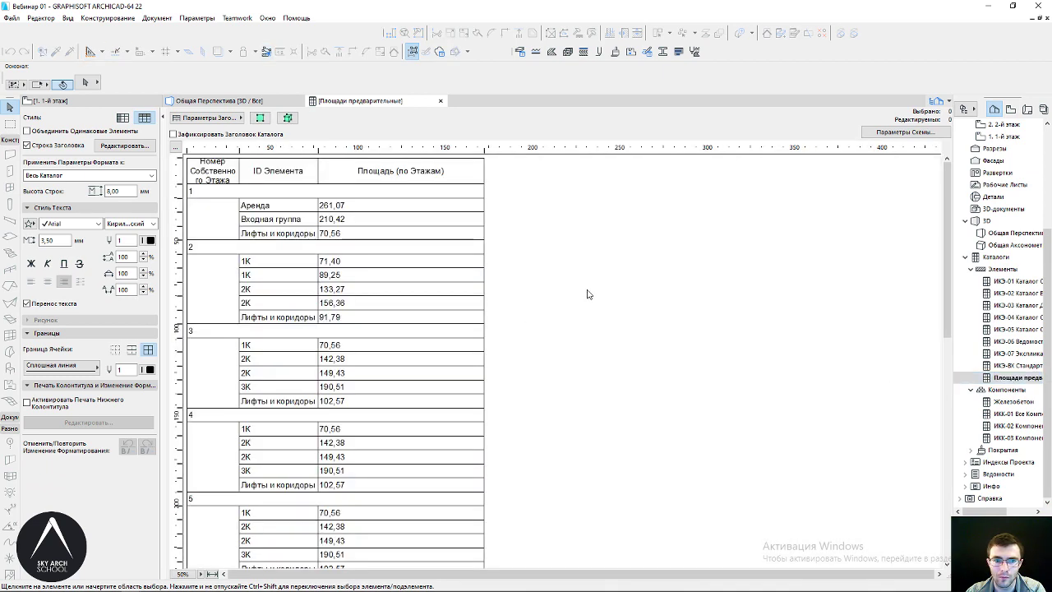
Scroll through the schedule's floor-by-floor areas, then return to the tower's 3D perspective
{"action": "scroll", "coordinate": [521, 291], "scroll_direction": "down", "scroll_amount": 3}
{"action": "scroll", "coordinate": [274, 243], "scroll_direction": "down", "scroll_amount": 3}
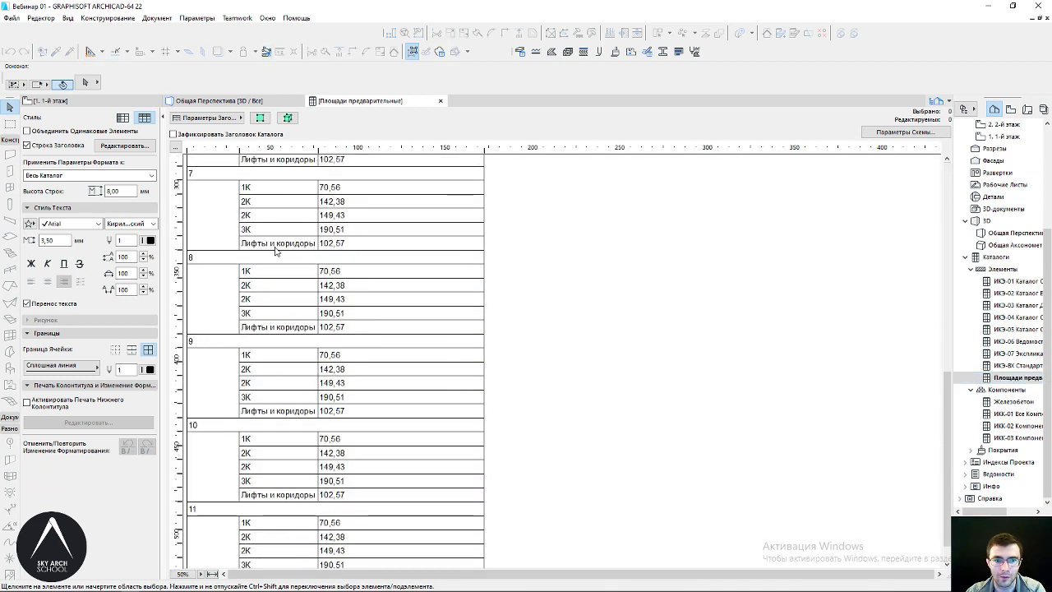
{"action": "scroll", "coordinate": [504, 256], "scroll_direction": "down", "scroll_amount": 1}
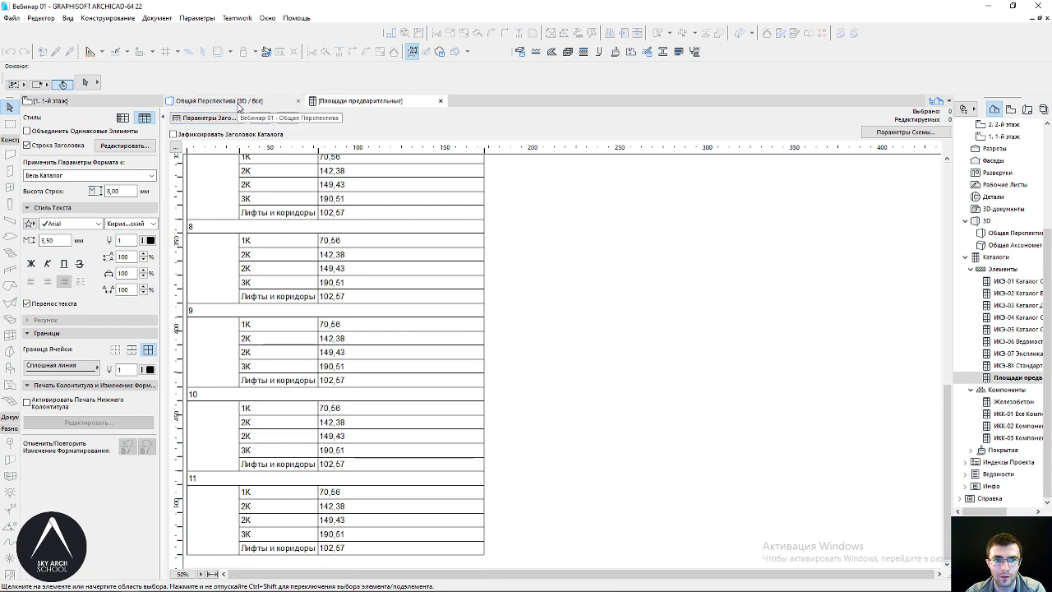
{"action": "left_click", "coordinate": [239, 101]}
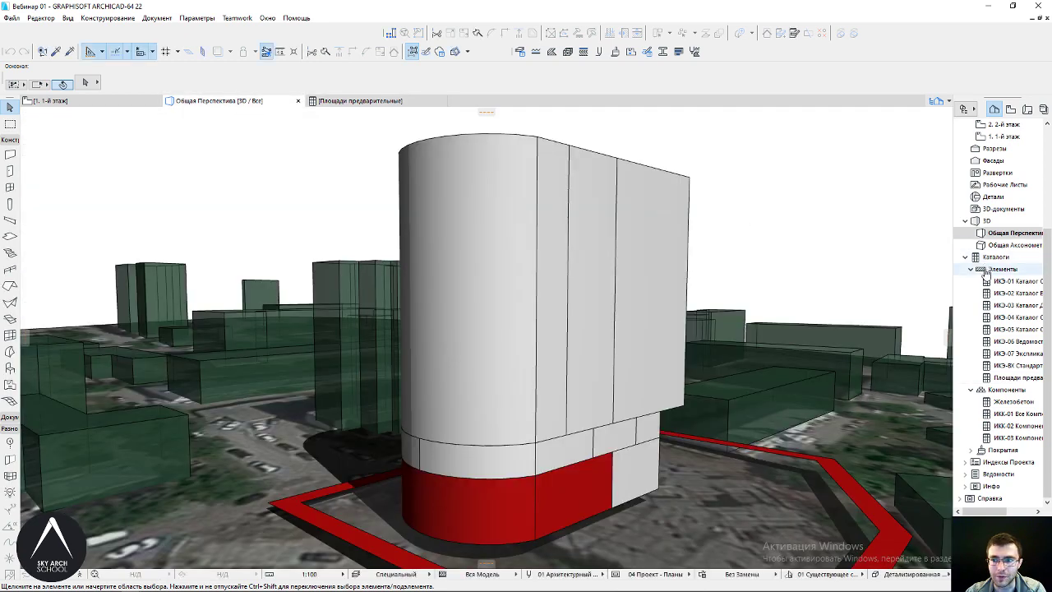
Cycle through the saved 'Общая Перспектива' tower views and show the floor cutaway with F5
{"action": "left_click", "coordinate": [1010, 109]}
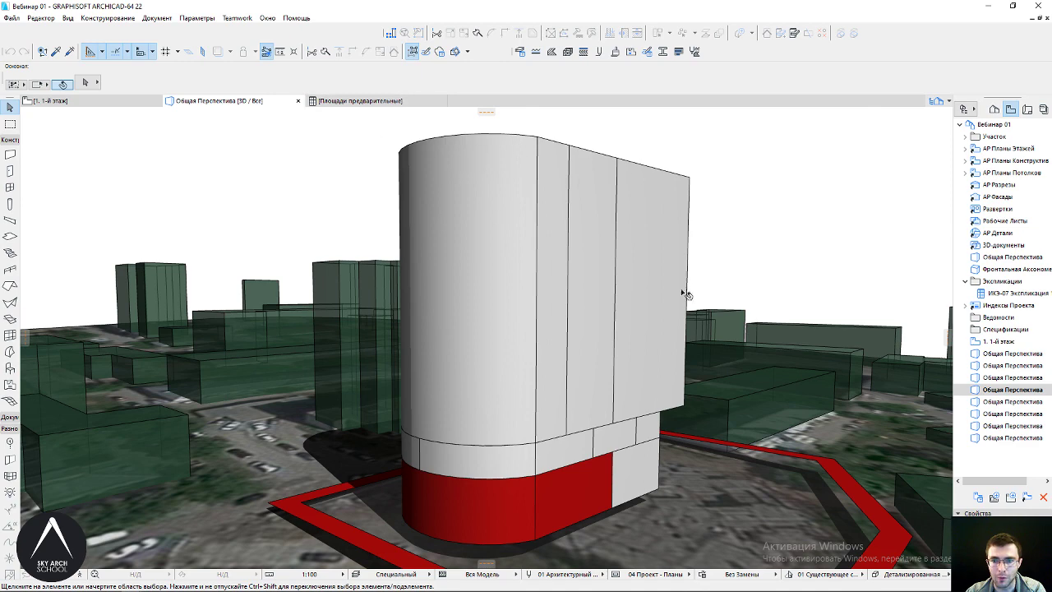
{"action": "double_click", "coordinate": [1011, 401]}
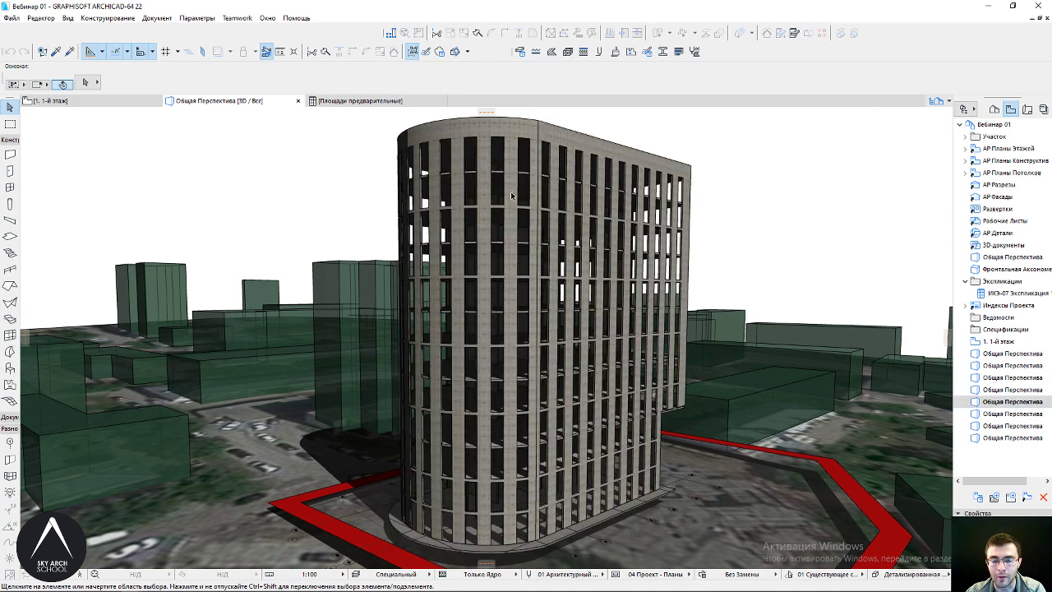
{"action": "double_click", "coordinate": [999, 414]}
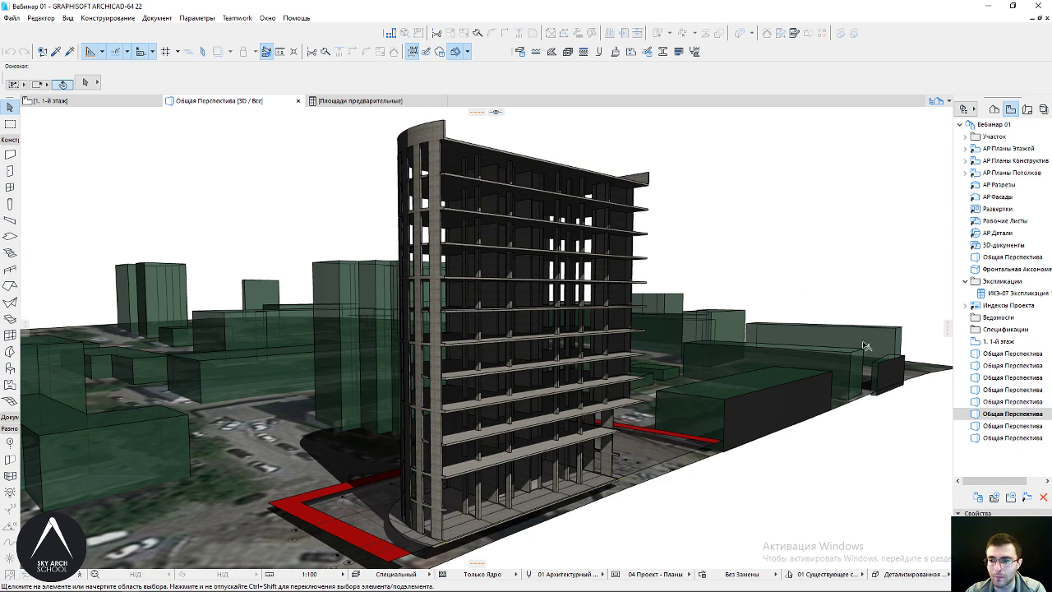
{"action": "double_click", "coordinate": [1006, 425]}
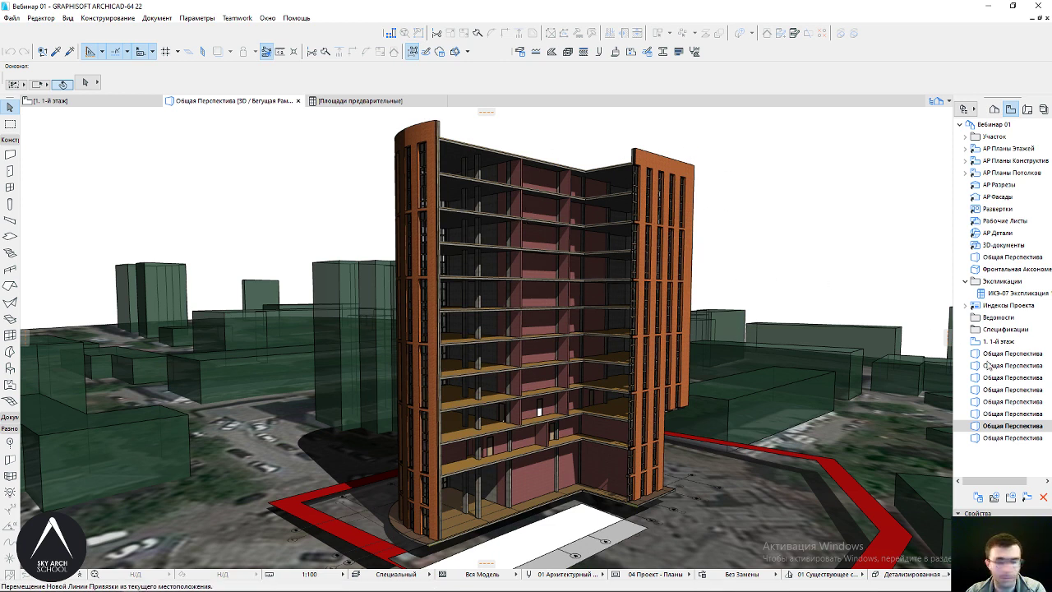
{"action": "double_click", "coordinate": [1018, 437]}
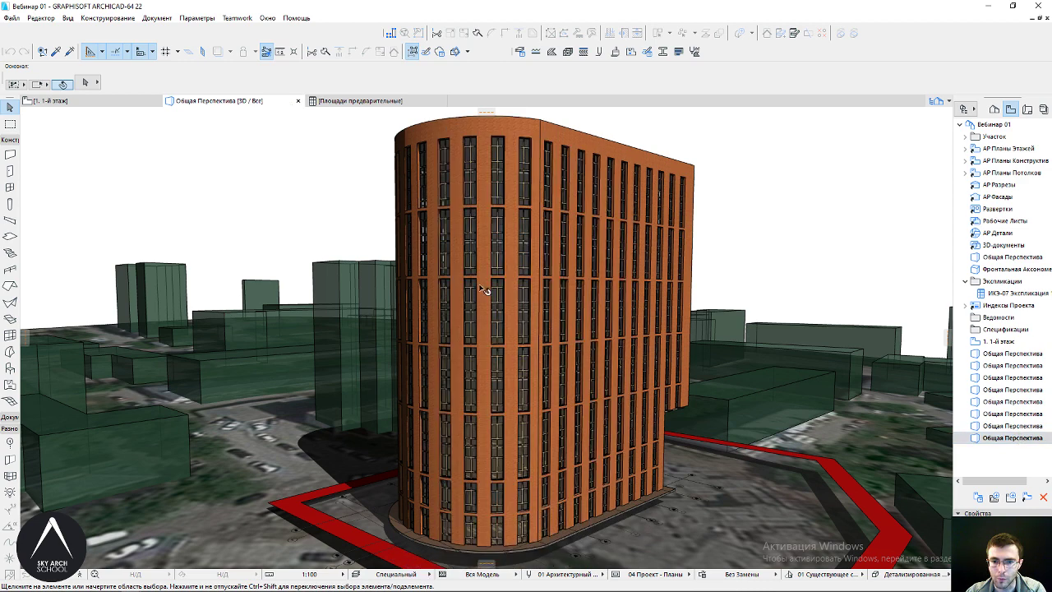
{"action": "left_click", "coordinate": [1008, 425]}
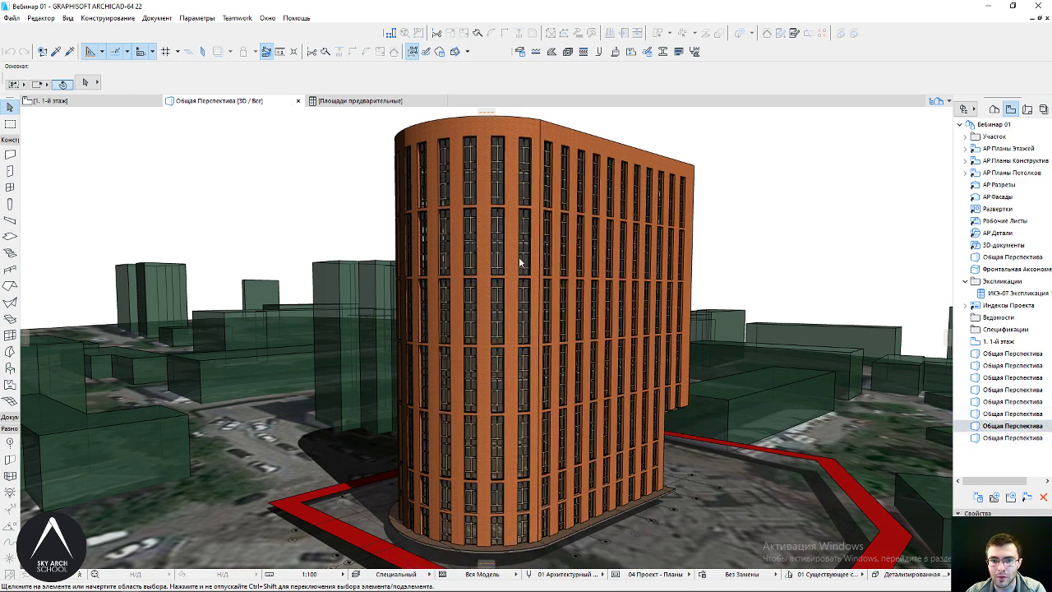
{"action": "key", "text": "F5"}
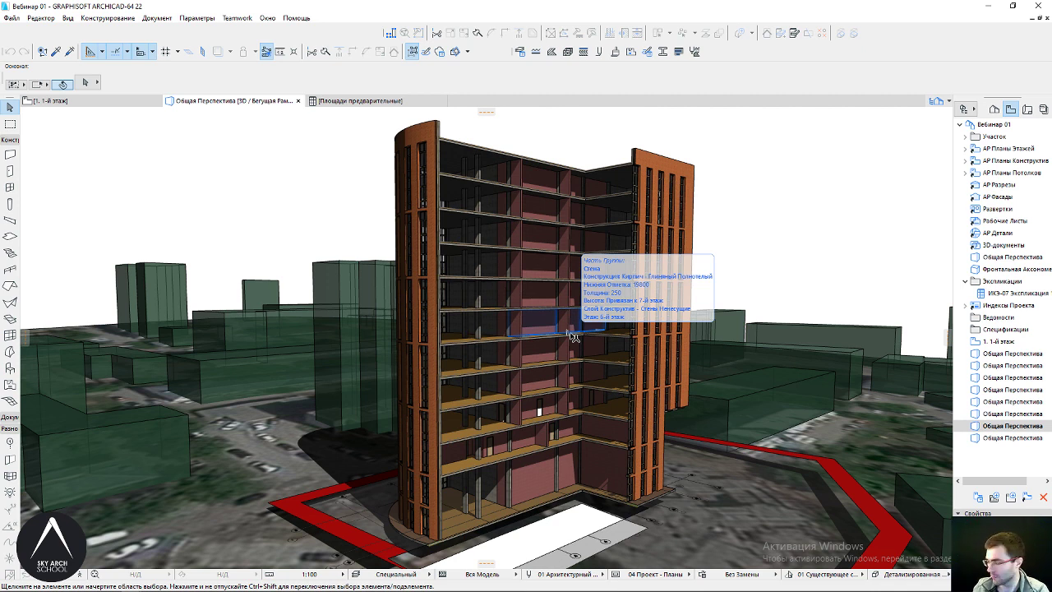
Select a wall in the cutaway, zoom out and orbit to a near-ground view of the tower
{"action": "left_click", "coordinate": [572, 336]}
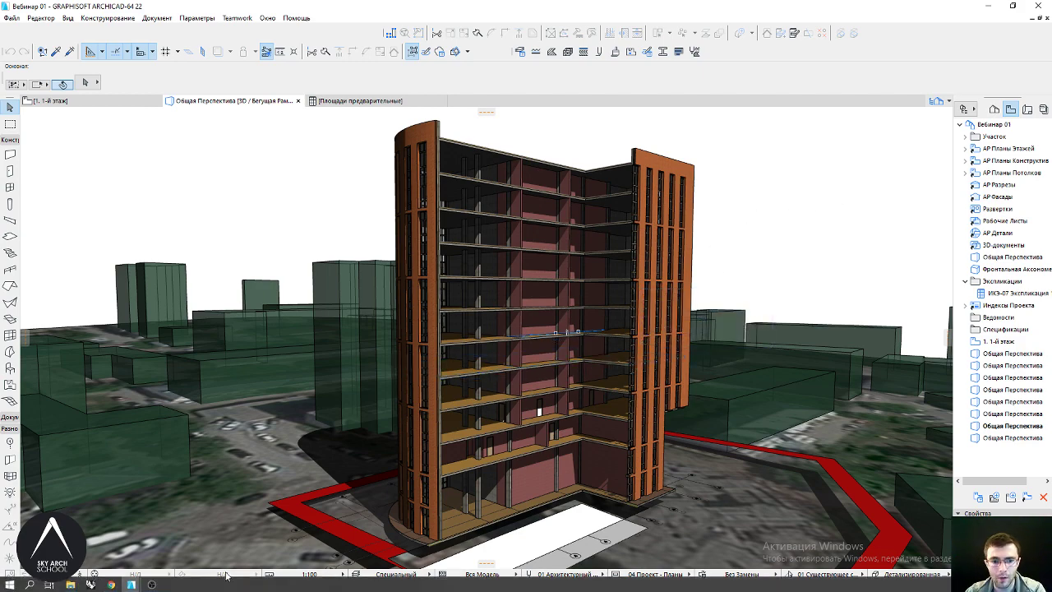
{"action": "scroll", "coordinate": [494, 288], "scroll_direction": "down", "scroll_amount": 3}
{"action": "scroll", "coordinate": [590, 309], "scroll_direction": "down", "scroll_amount": 3}
{"action": "mouse_move", "coordinate": [590, 308]}
{"action": "middle_mouse_down", "text": "shift"}
{"action": "mouse_move", "coordinate": [586, 333]}
{"action": "mouse_move", "coordinate": [642, 276]}
{"action": "mouse_move", "coordinate": [764, 272]}
{"action": "mouse_move", "coordinate": [494, 258]}
{"action": "mouse_move", "coordinate": [615, 258]}
{"action": "middle_mouse_up", "text": "shift"}
Open the saved brick exterior perspective, then the saved aerial overview of the whole site
{"action": "left_click", "coordinate": [1004, 438]}
{"action": "double_click", "coordinate": [1004, 440]}
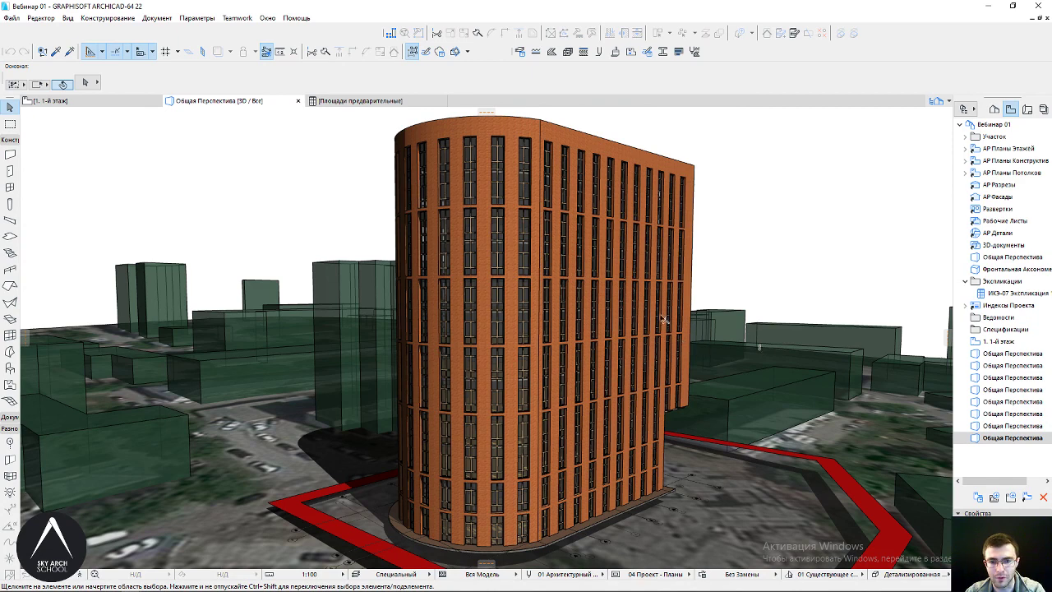
{"action": "middle_click_drag", "start_coordinate": [585, 292], "coordinate": [369, 354], "text": "shift"}
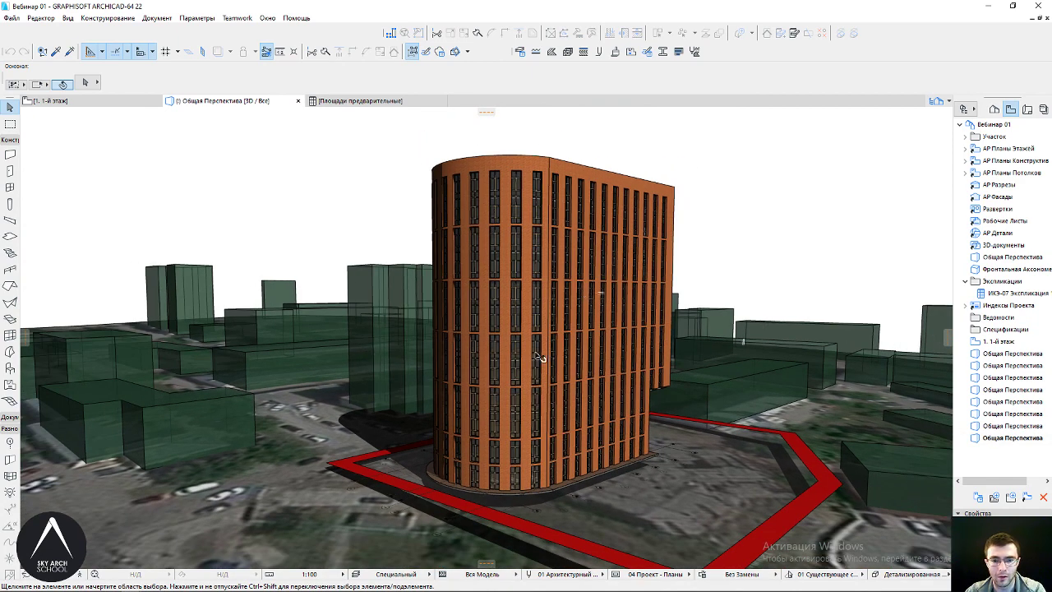
{"action": "left_click", "coordinate": [1003, 355]}
{"action": "double_click", "coordinate": [1003, 355]}
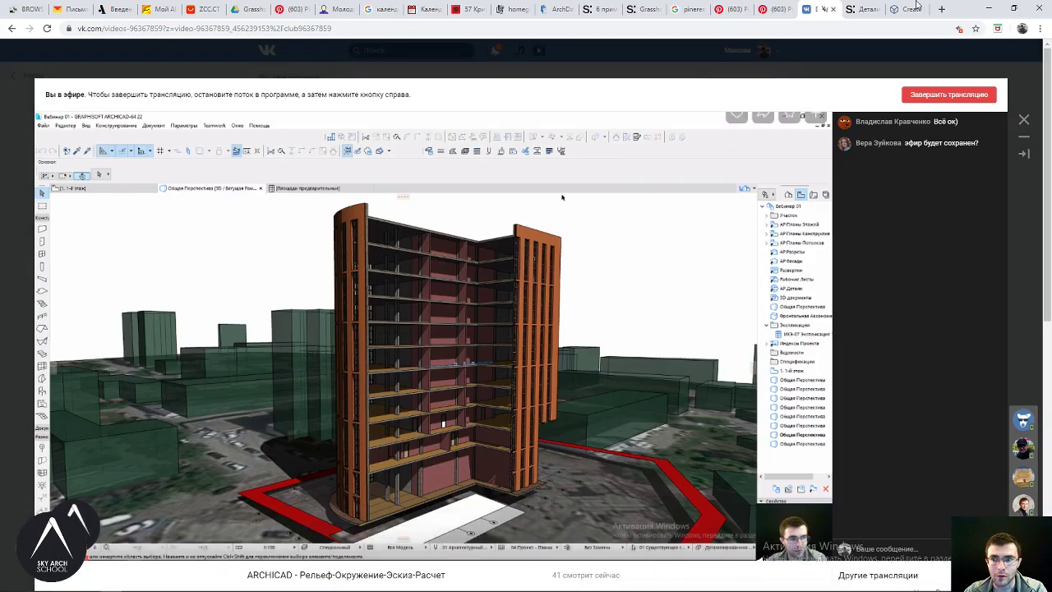
Switch the browser to the CADMapper Create Map page and select its address
{"action": "left_click", "coordinate": [862, 9]}
{"action": "left_click", "coordinate": [904, 9]}
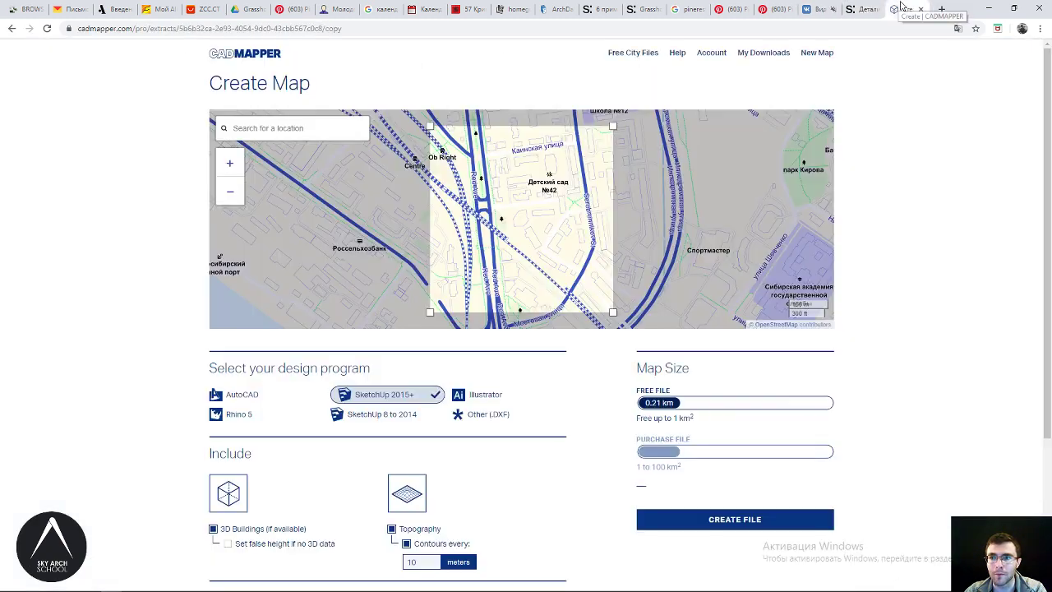
{"action": "left_click", "coordinate": [344, 29]}
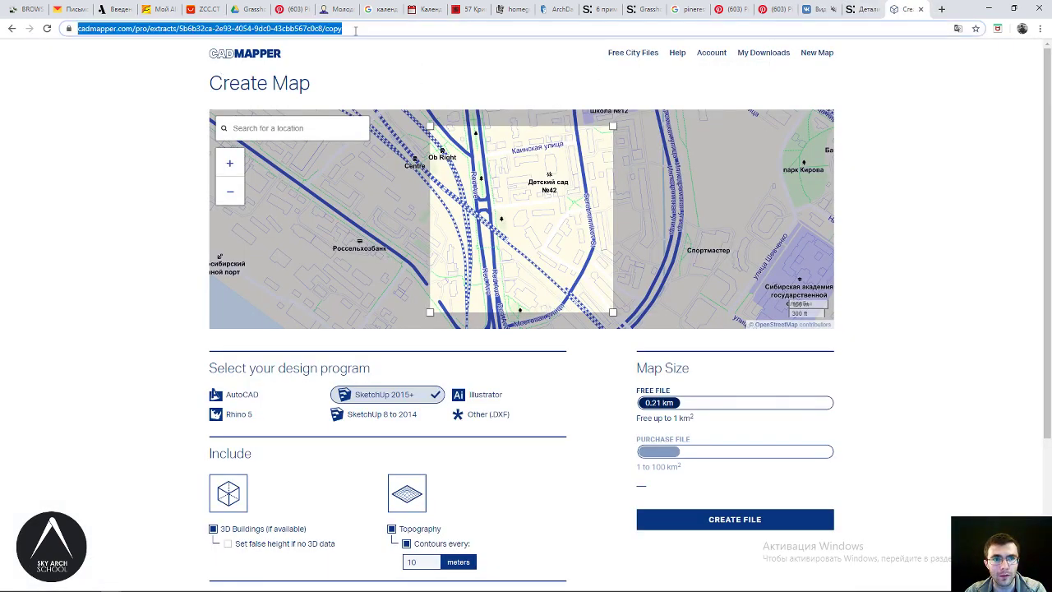
{"action": "left_click", "coordinate": [356, 28]}
{"action": "left_click_drag", "start_coordinate": [378, 27], "coordinate": [70, 31]}
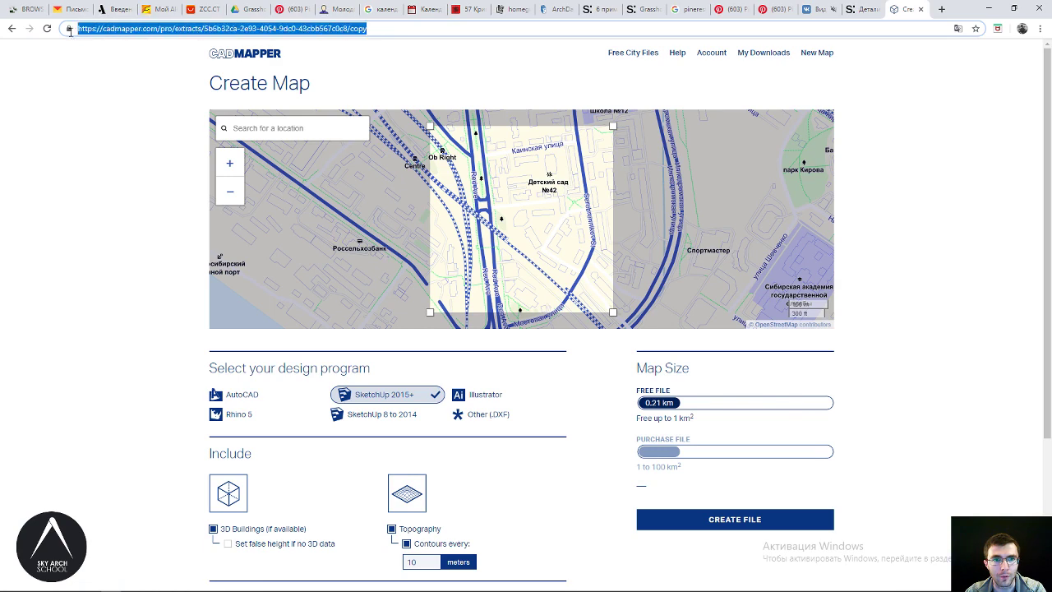
{"action": "left_click", "coordinate": [380, 31]}
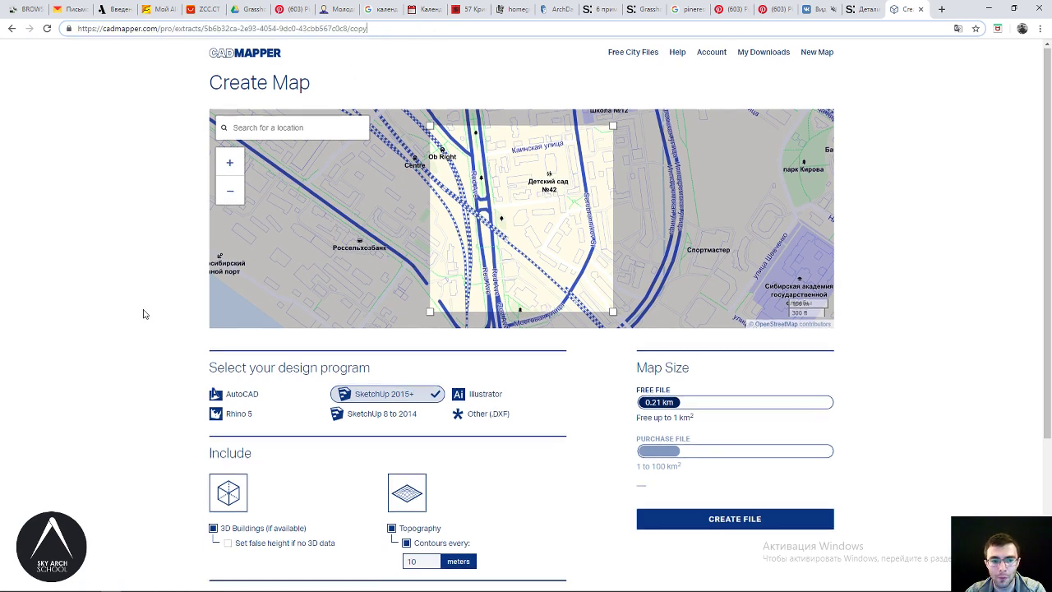
Review the selected site area and its SketchUp, buildings and topography export options
{"action": "scroll", "coordinate": [141, 310], "scroll_direction": "down", "scroll_amount": 3}
{"action": "scroll", "coordinate": [102, 427], "scroll_direction": "up", "scroll_amount": 3}
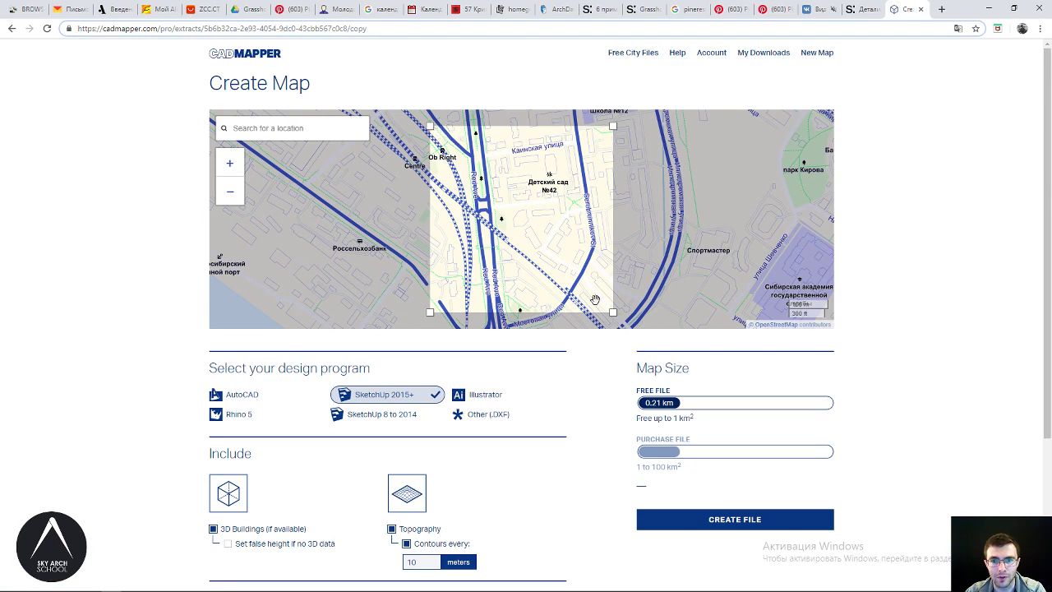
{"action": "scroll", "coordinate": [161, 346], "scroll_direction": "down", "scroll_amount": 2}
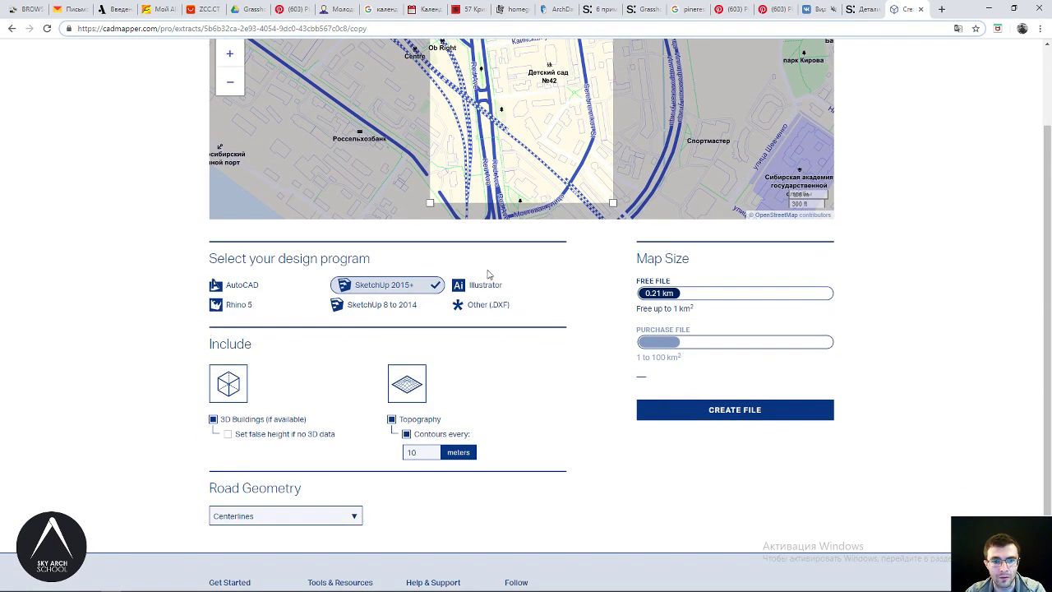
{"action": "scroll", "coordinate": [460, 361], "scroll_direction": "up", "scroll_amount": 2}
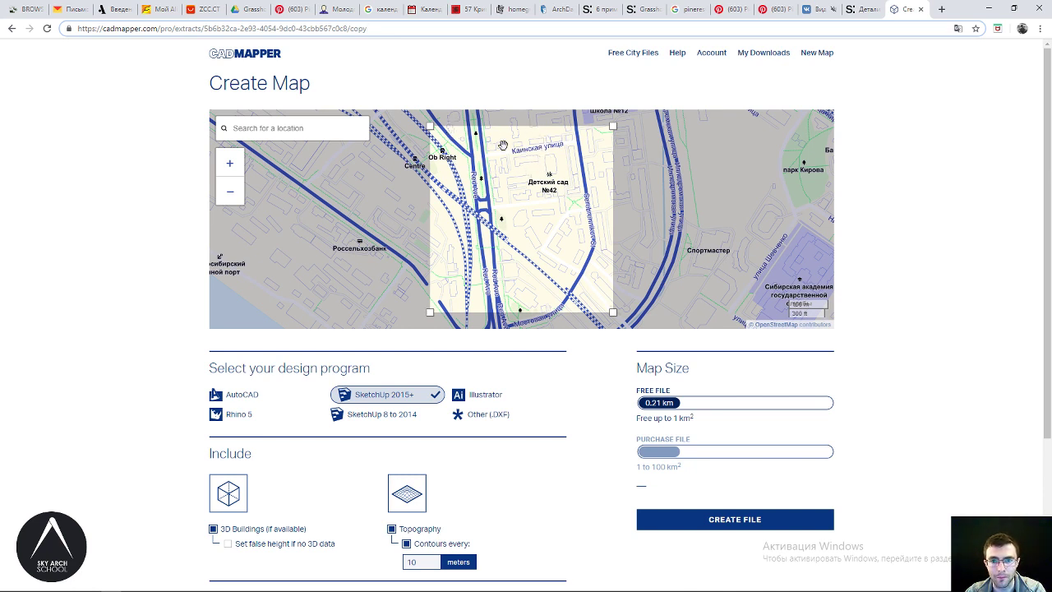
{"action": "left_click_drag", "start_coordinate": [212, 56], "coordinate": [210, 78]}
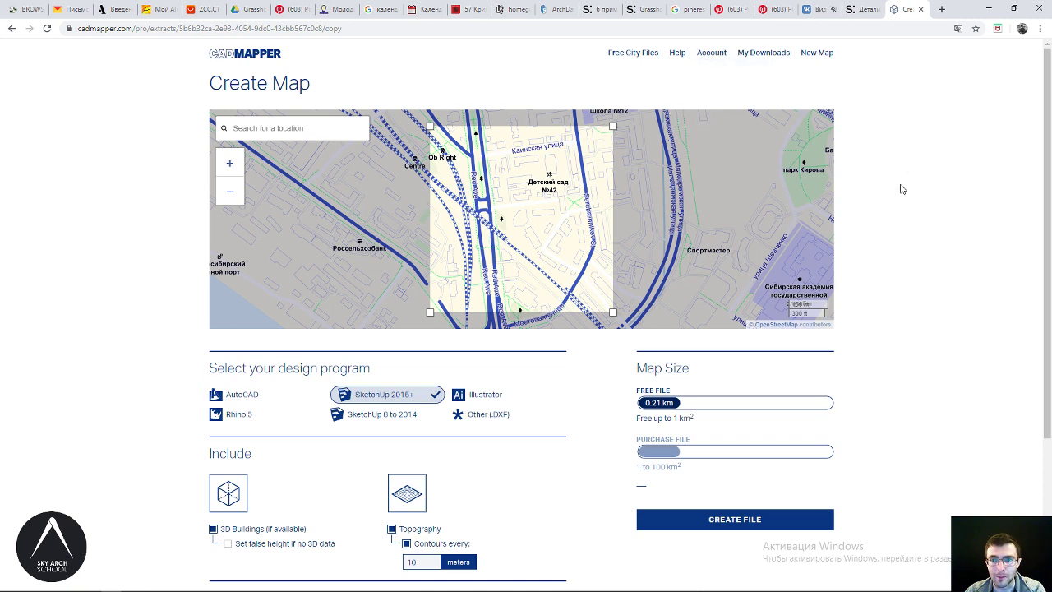
{"action": "scroll", "coordinate": [610, 326], "scroll_direction": "down", "scroll_amount": 2}
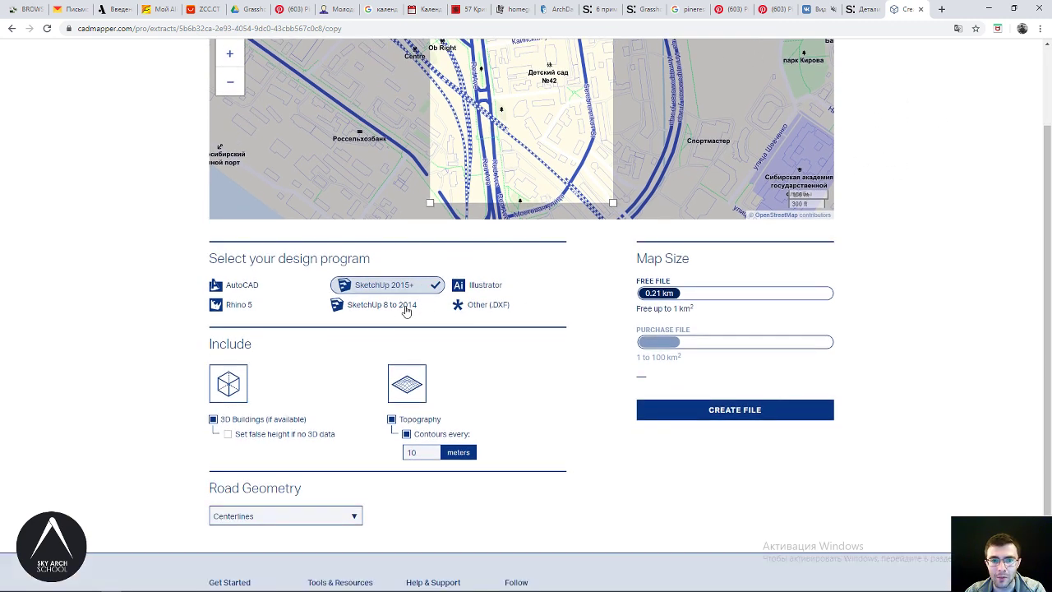
{"action": "scroll", "coordinate": [405, 311], "scroll_direction": "down", "scroll_amount": 1}
{"action": "scroll", "coordinate": [617, 351], "scroll_direction": "up", "scroll_amount": 2}
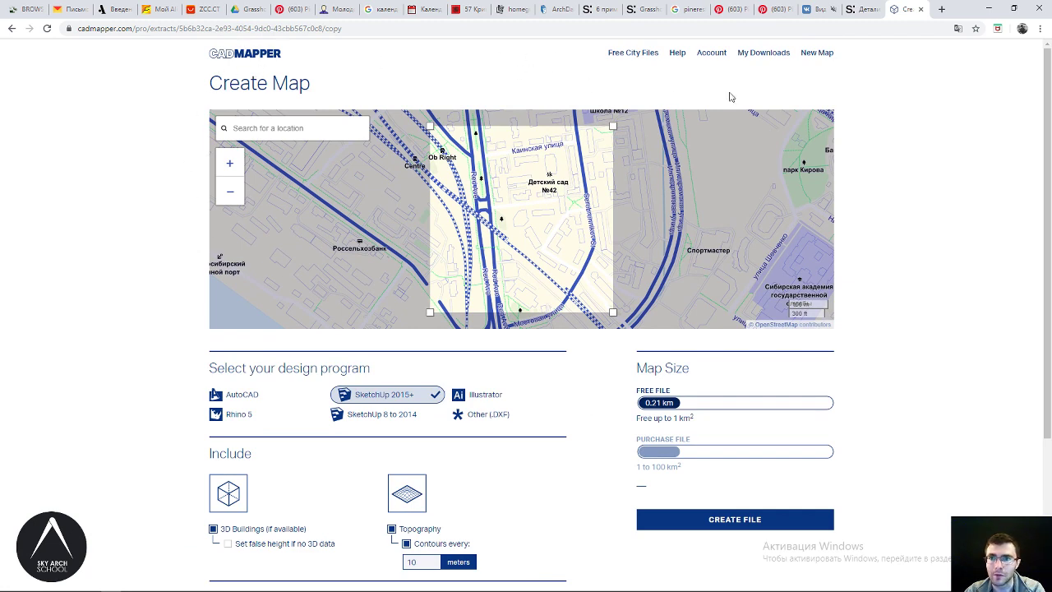
{"action": "scroll", "coordinate": [207, 239], "scroll_direction": "down", "scroll_amount": 2}
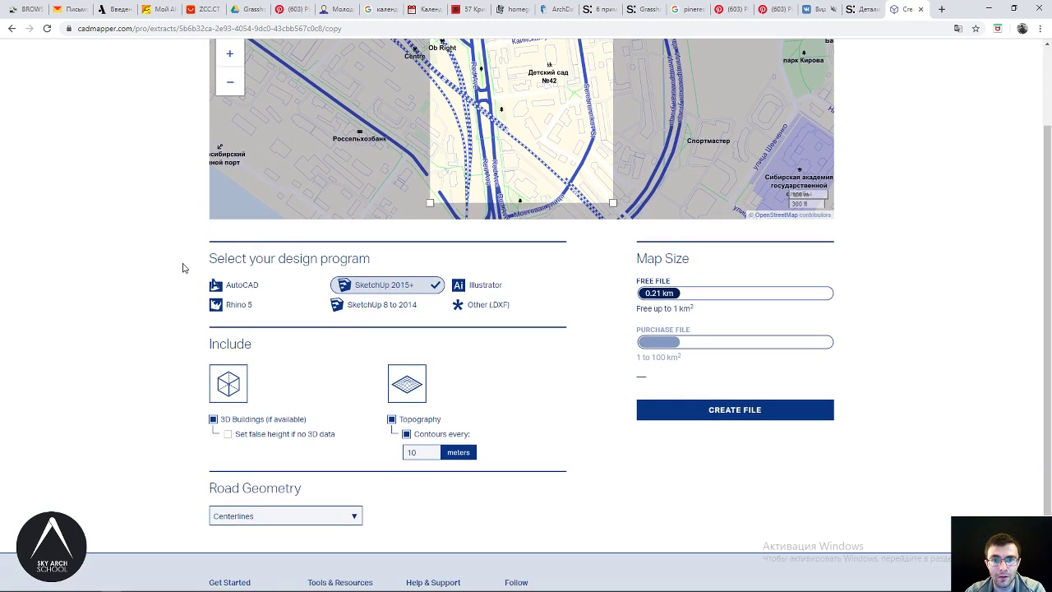
{"action": "scroll", "coordinate": [183, 268], "scroll_direction": "up", "scroll_amount": 2}
{"action": "mouse_move", "coordinate": [627, 211]}
{"action": "left_mouse_down"}
{"action": "mouse_move", "coordinate": [654, 259]}
{"action": "mouse_move", "coordinate": [647, 245]}
{"action": "left_mouse_up"}
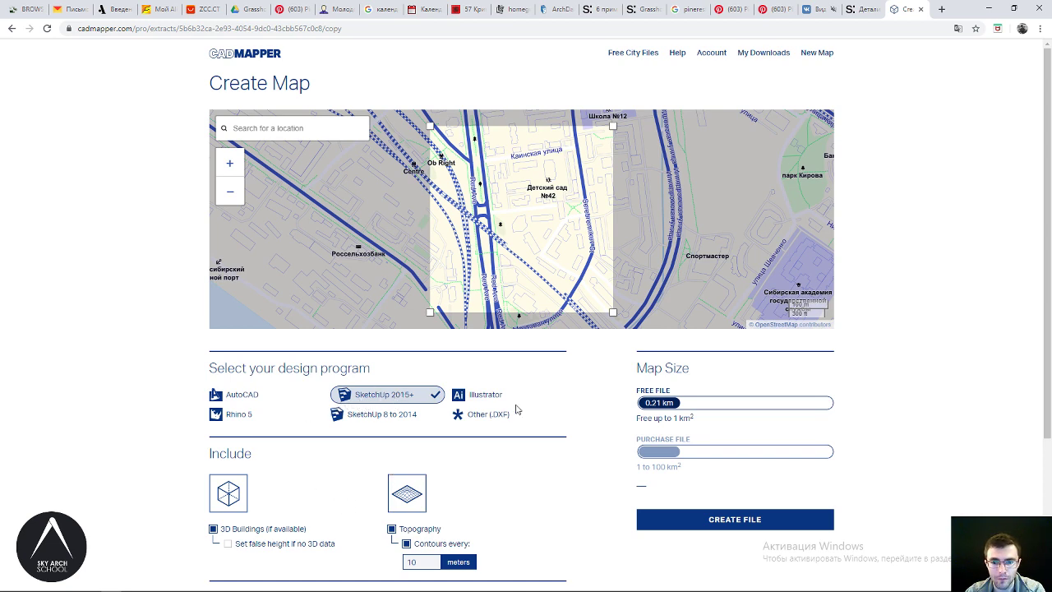
{"action": "scroll", "coordinate": [518, 406], "scroll_direction": "down", "scroll_amount": 1}
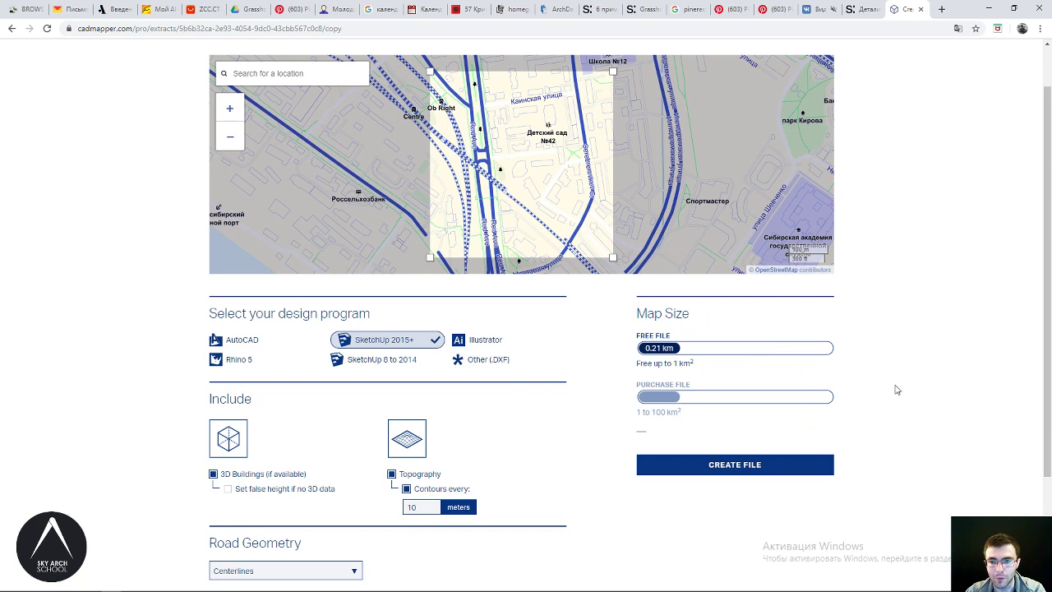
{"action": "scroll", "coordinate": [912, 370], "scroll_direction": "up", "scroll_amount": 1}
{"action": "scroll", "coordinate": [822, 321], "scroll_direction": "down", "scroll_amount": 3}
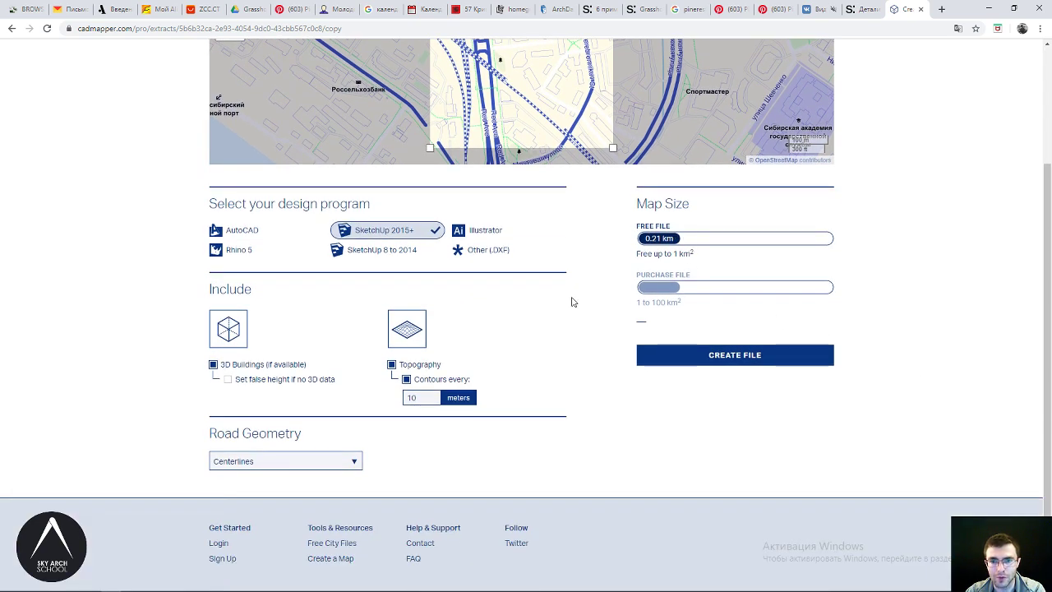
{"action": "scroll", "coordinate": [573, 302], "scroll_direction": "up", "scroll_amount": 3}
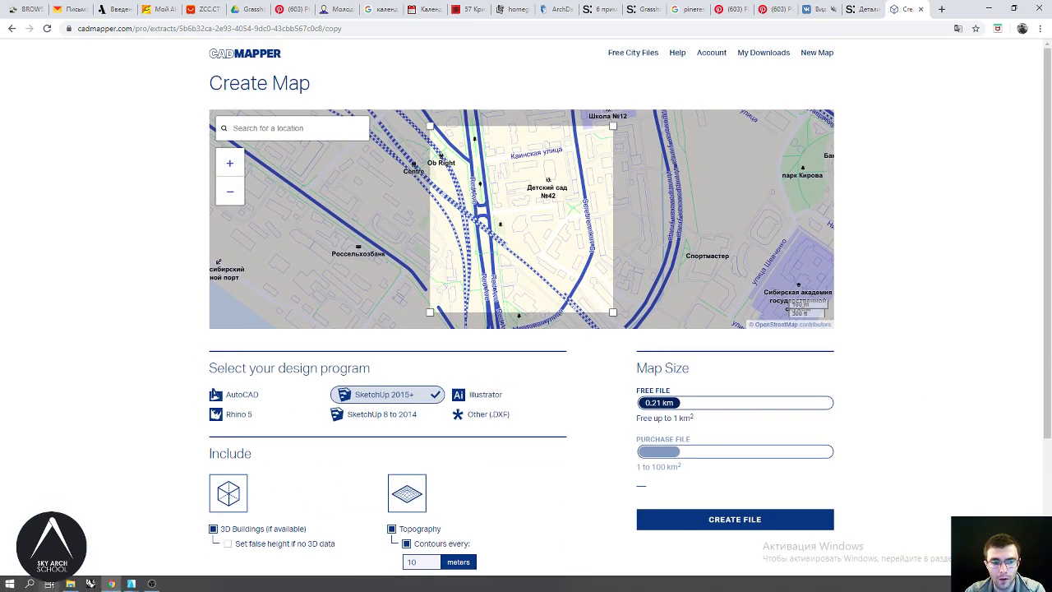
Check the ARCHICAD 3D site model from a new orbited angle
{"action": "mouse_move", "coordinate": [130, 583]}
{"action": "left_click", "coordinate": [136, 499]}
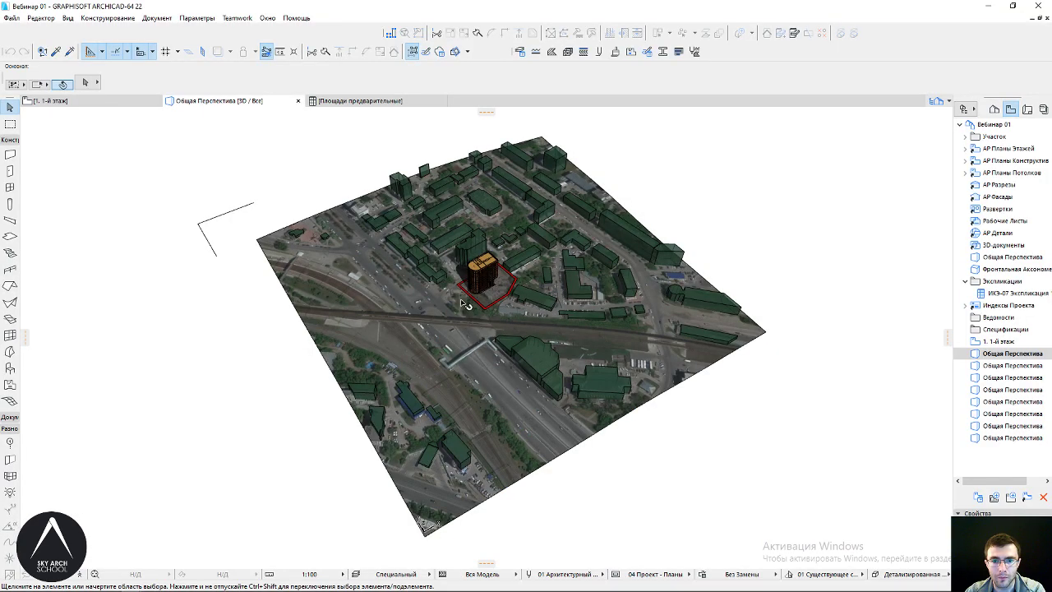
{"action": "middle_click_drag", "start_coordinate": [472, 335], "coordinate": [547, 281], "text": "shift"}
{"action": "scroll", "coordinate": [546, 281], "scroll_direction": "up", "scroll_amount": 1}
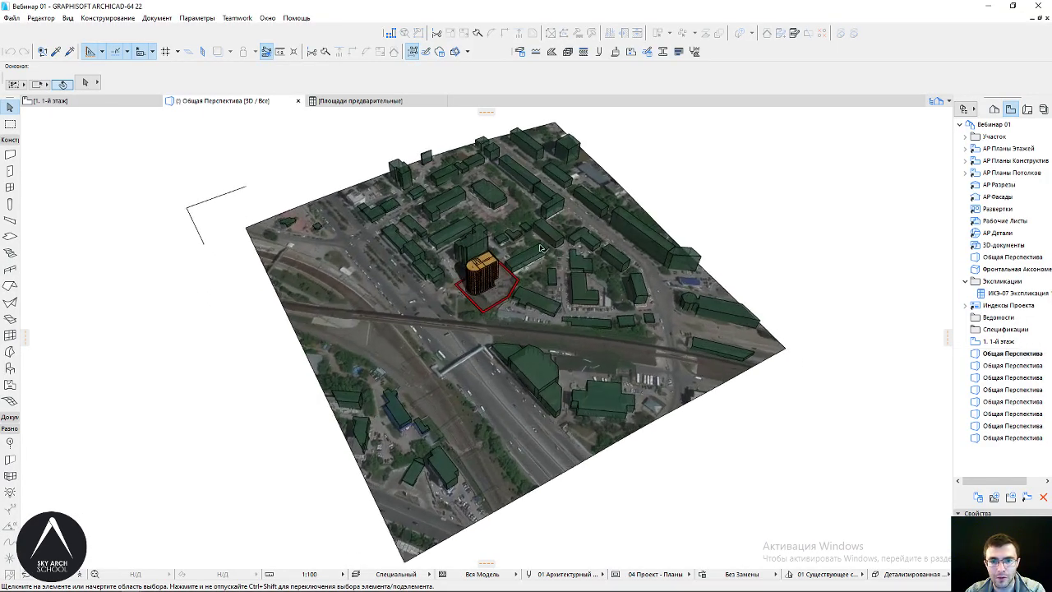
Back on CADMapper, confirm SketchUp 2015+, 3D Buildings and Topography with 10 m contours
{"action": "left_click", "coordinate": [124, 585]}
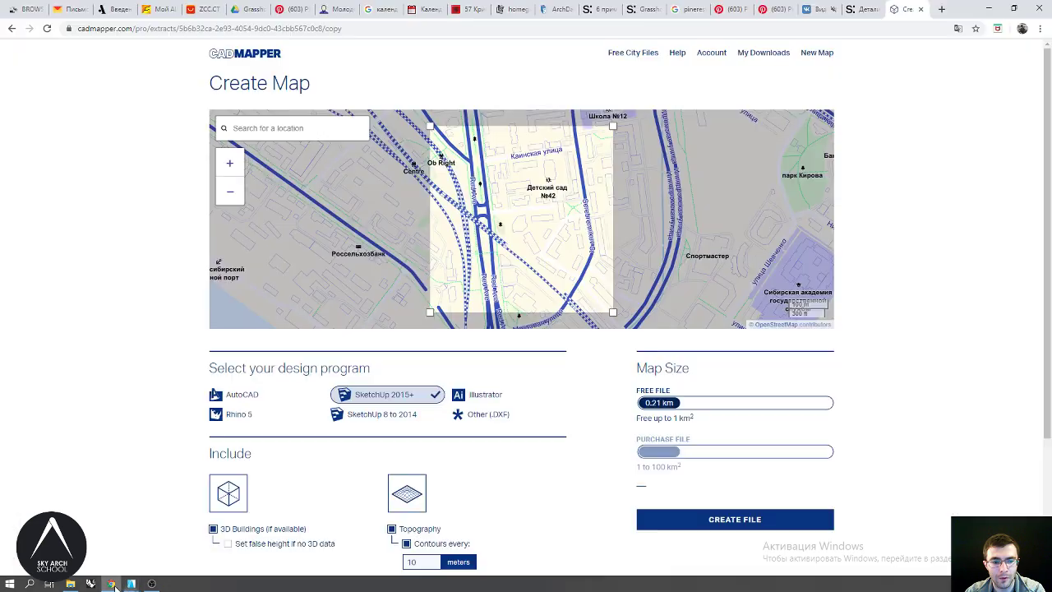
{"action": "scroll", "coordinate": [324, 418], "scroll_direction": "down", "scroll_amount": 3}
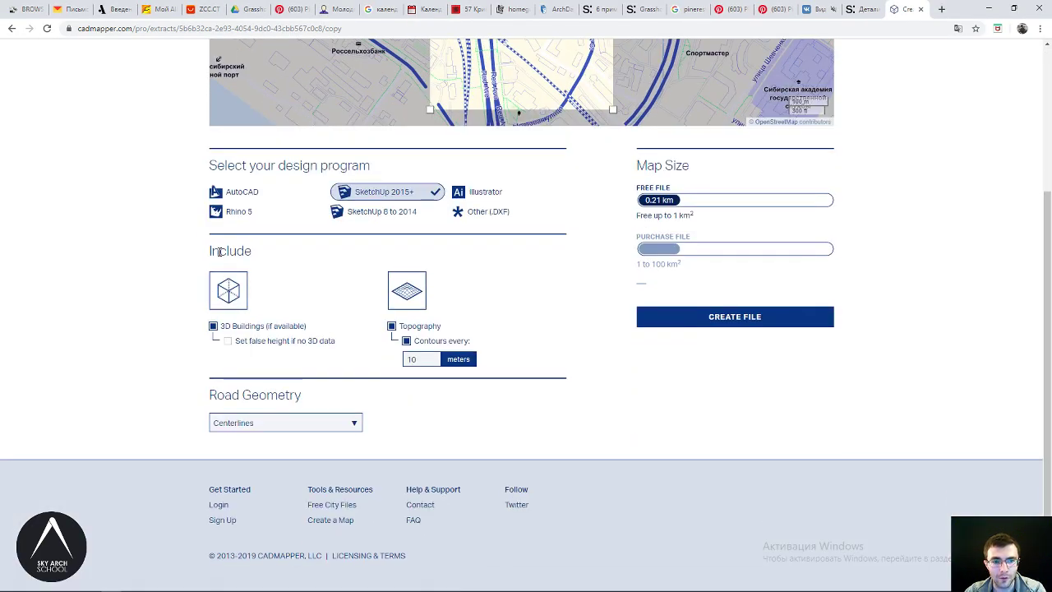
{"action": "left_click_drag", "start_coordinate": [220, 251], "coordinate": [254, 252]}
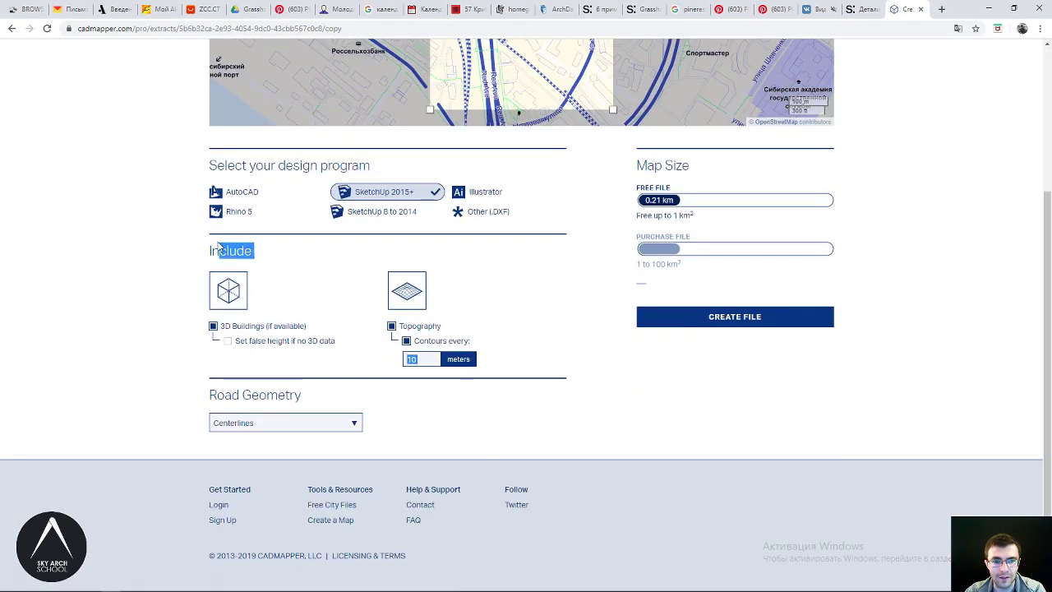
{"action": "left_click_drag", "start_coordinate": [219, 246], "coordinate": [499, 364]}
{"action": "left_click", "coordinate": [465, 339]}
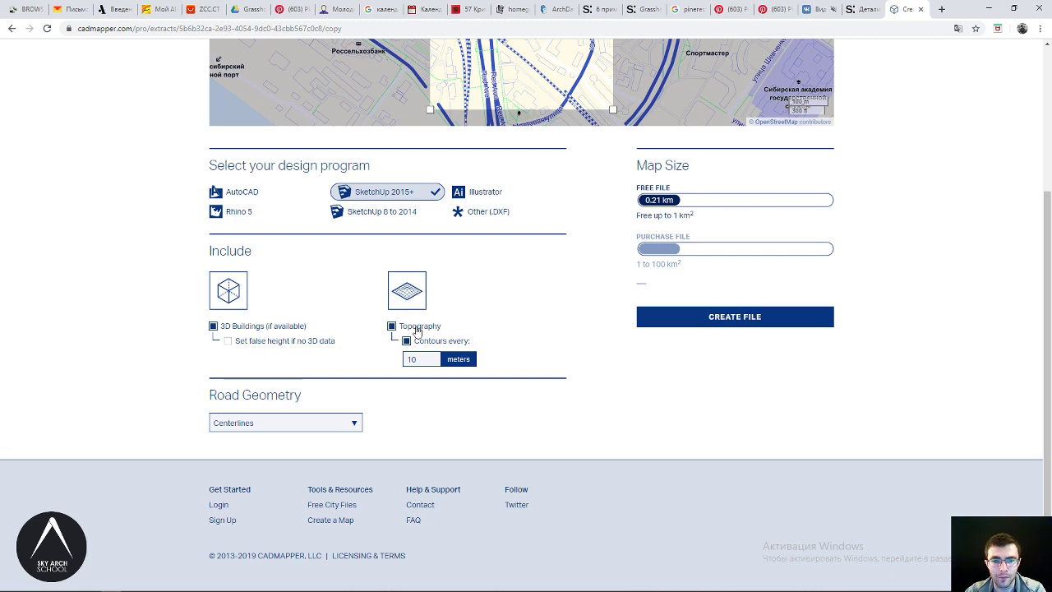
{"action": "scroll", "coordinate": [580, 312], "scroll_direction": "up", "scroll_amount": 1}
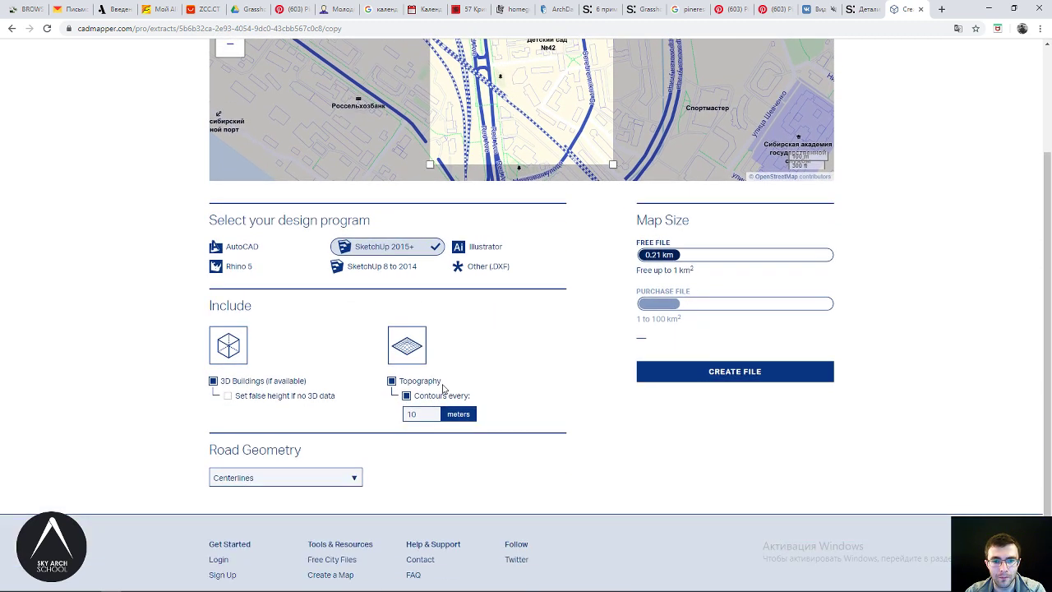
{"action": "scroll", "coordinate": [444, 388], "scroll_direction": "up", "scroll_amount": 3}
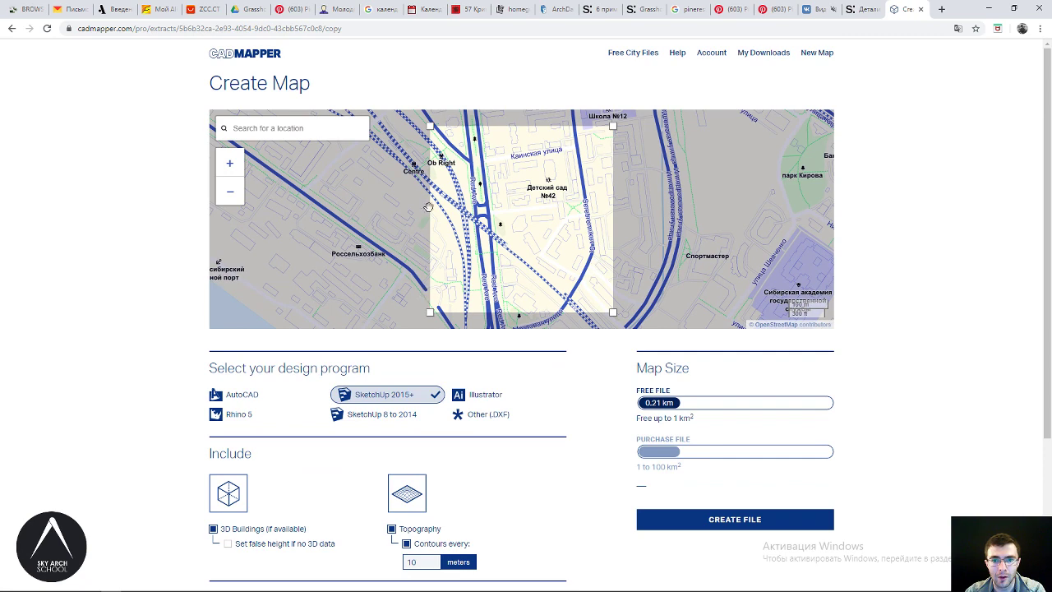
{"action": "scroll", "coordinate": [460, 400], "scroll_direction": "down", "scroll_amount": 3}
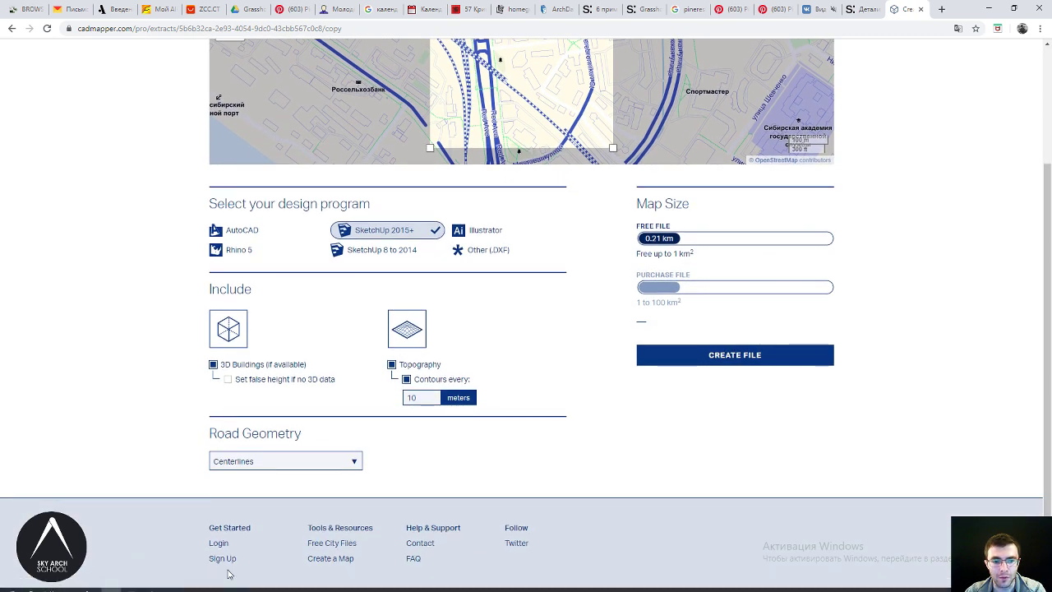
Check the Road Geometry options, keeping Centerlines
{"action": "left_click", "coordinate": [306, 460]}
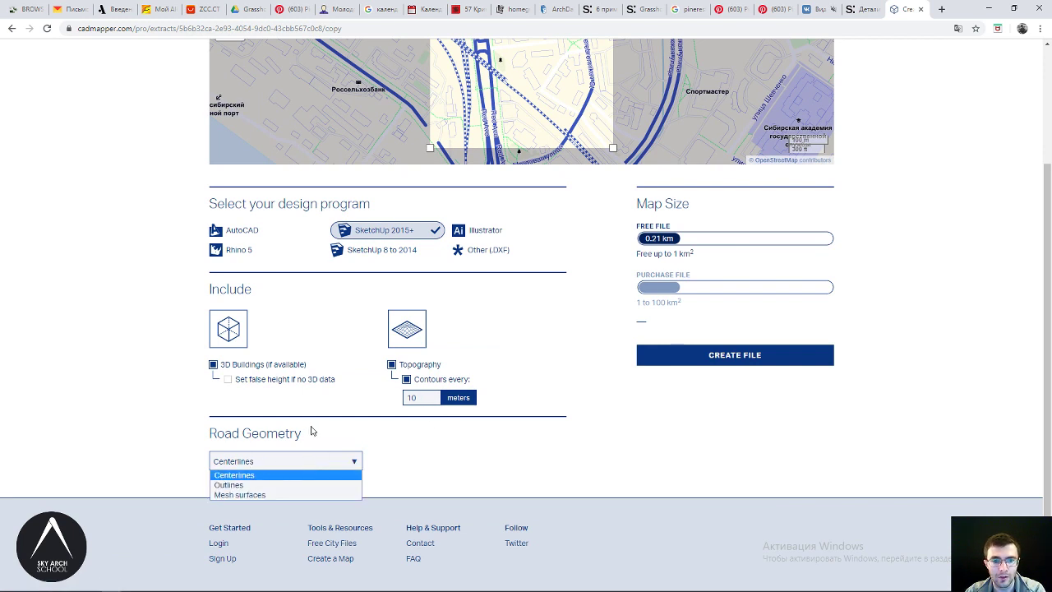
{"action": "left_click", "coordinate": [312, 431]}
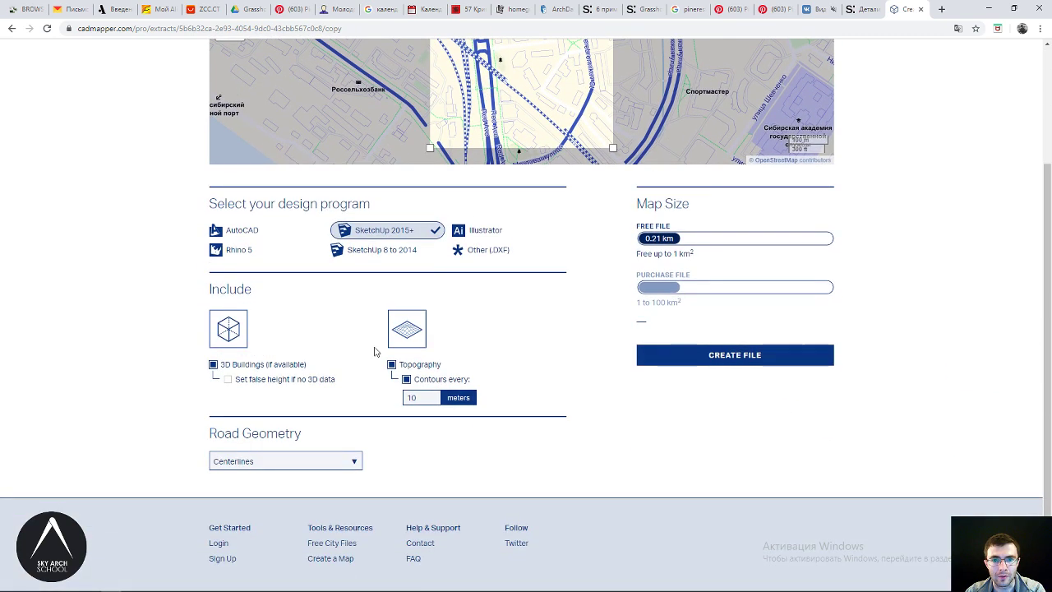
{"action": "scroll", "coordinate": [456, 275], "scroll_direction": "up", "scroll_amount": 2}
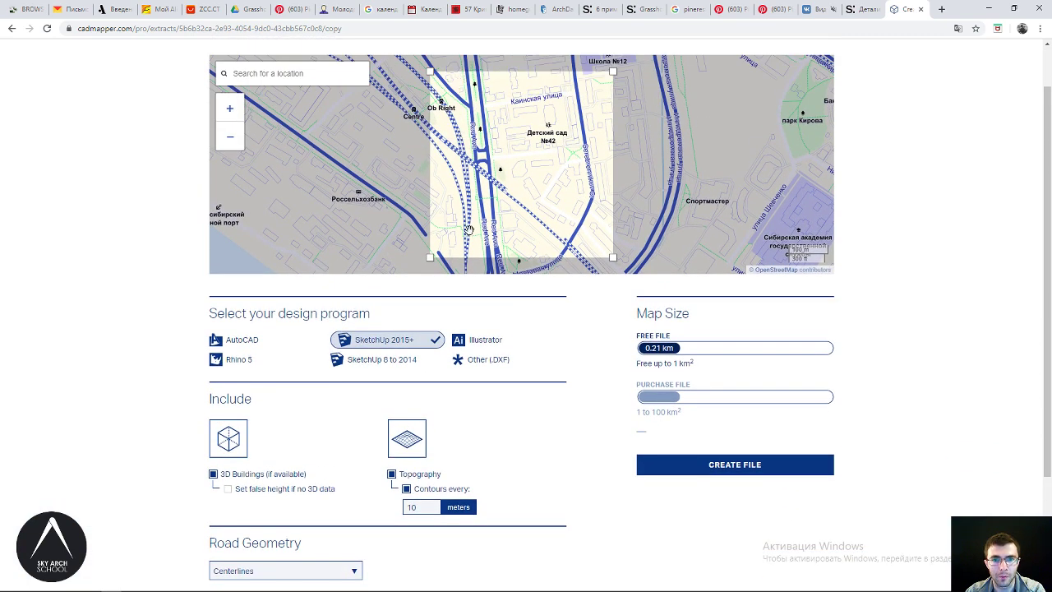
{"action": "scroll", "coordinate": [416, 222], "scroll_direction": "down", "scroll_amount": 2}
{"action": "left_click", "coordinate": [328, 428]}
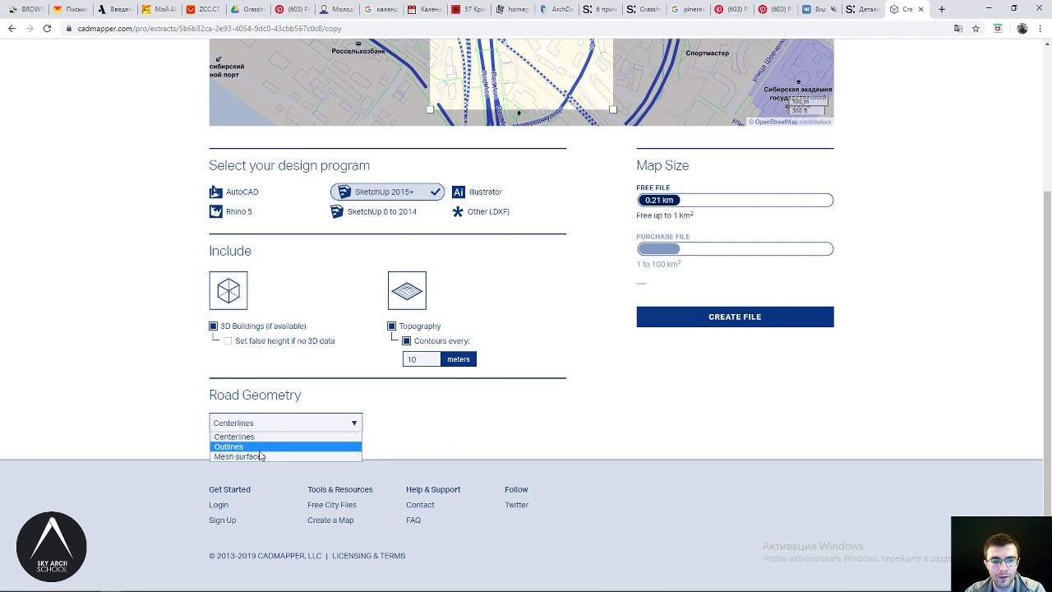
{"action": "scroll", "coordinate": [678, 420], "scroll_direction": "up", "scroll_amount": 1}
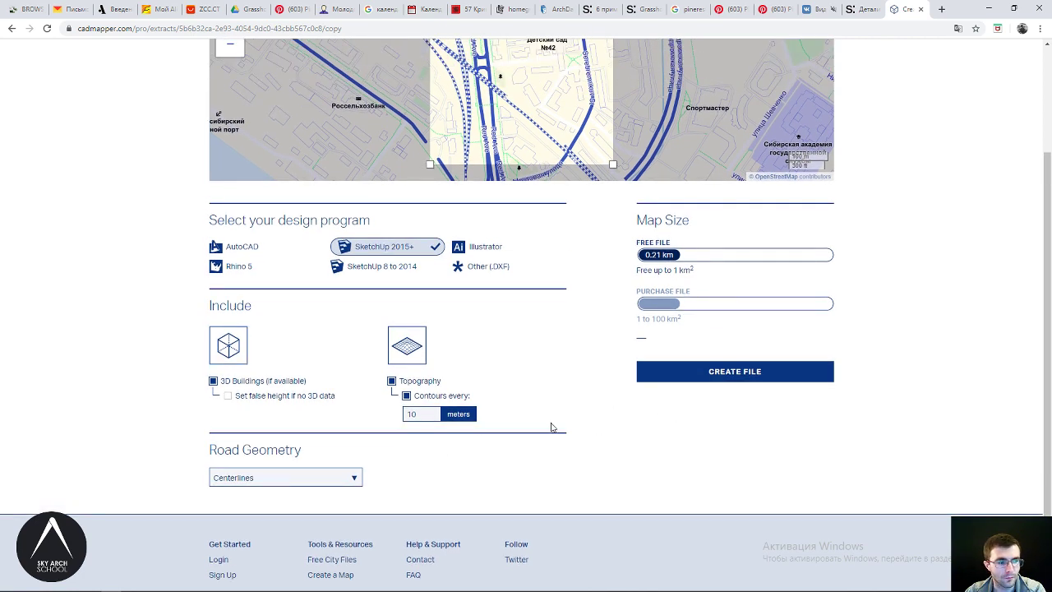
{"action": "scroll", "coordinate": [550, 425], "scroll_direction": "up", "scroll_amount": 3}
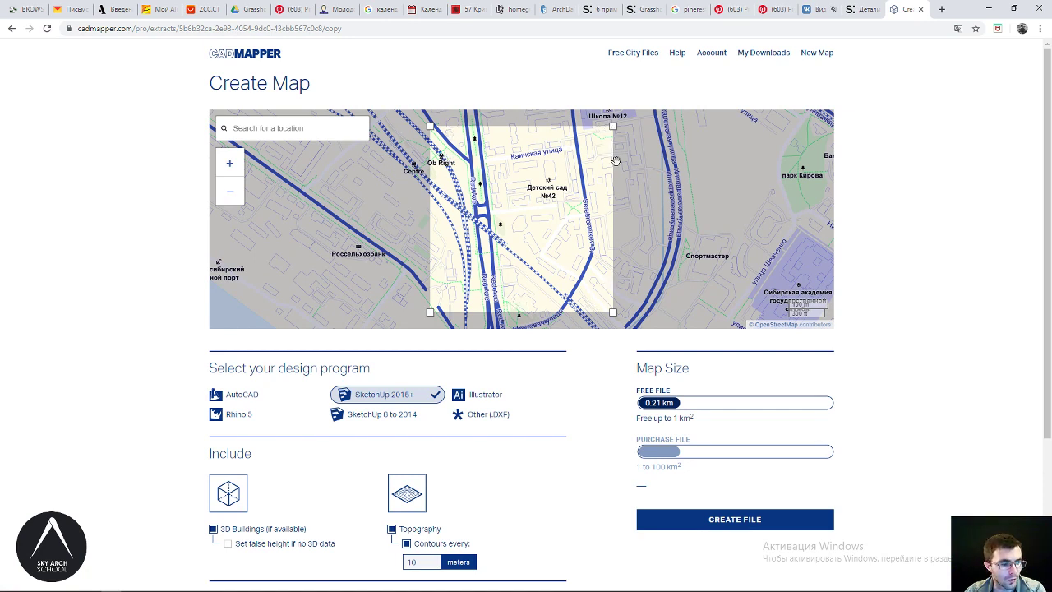
{"action": "scroll", "coordinate": [695, 213], "scroll_direction": "down", "scroll_amount": 2}
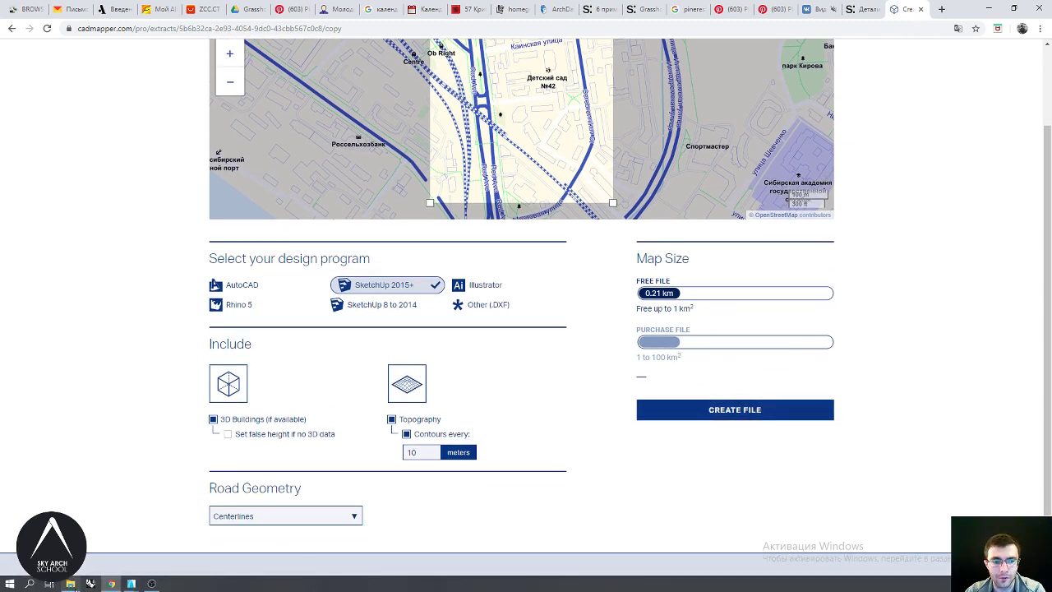
In the ARCHICAD 01 folder, open the cadmapper zip in WinRAR, inspect it and close it
{"action": "left_click", "coordinate": [71, 583]}
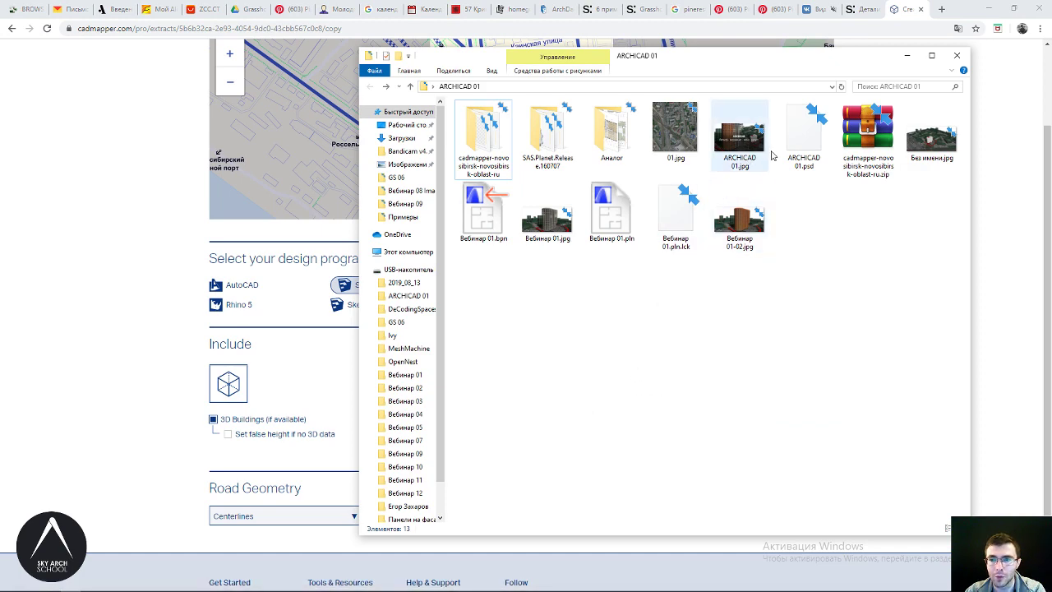
{"action": "double_click", "coordinate": [887, 148]}
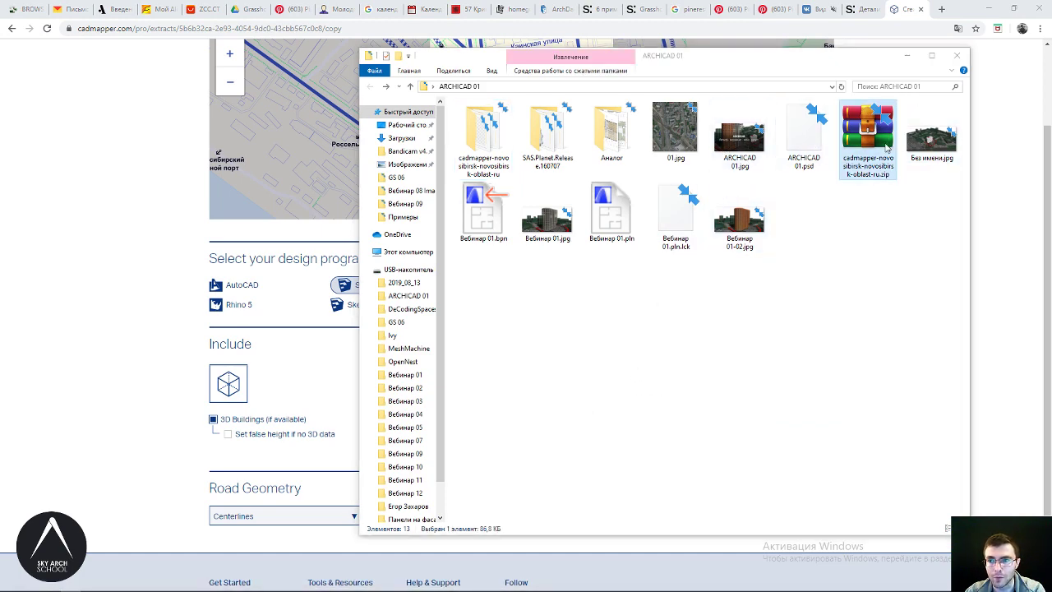
{"action": "double_click", "coordinate": [205, 371]}
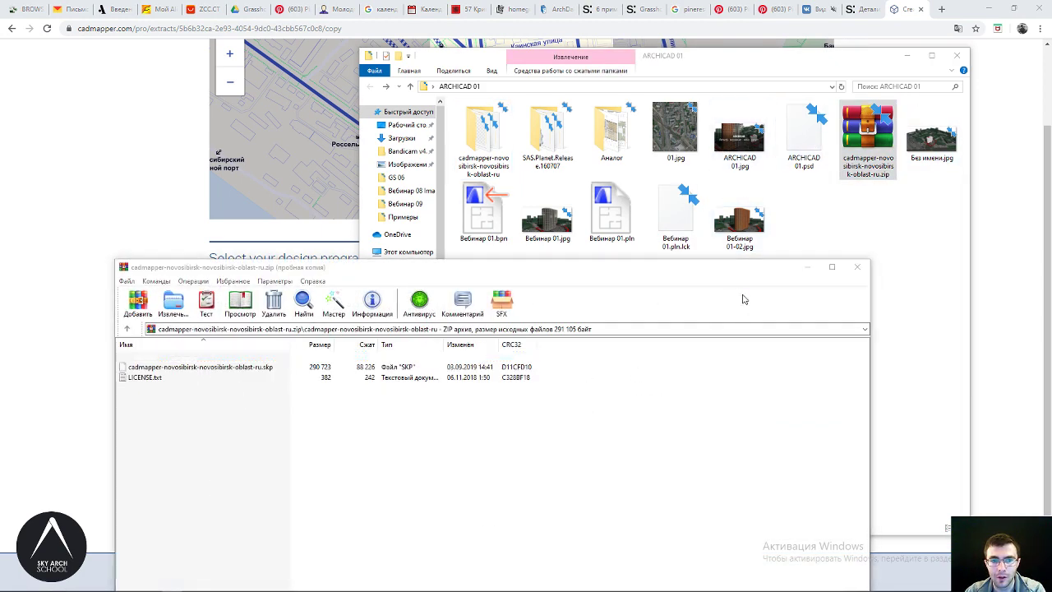
{"action": "left_click", "coordinate": [575, 435]}
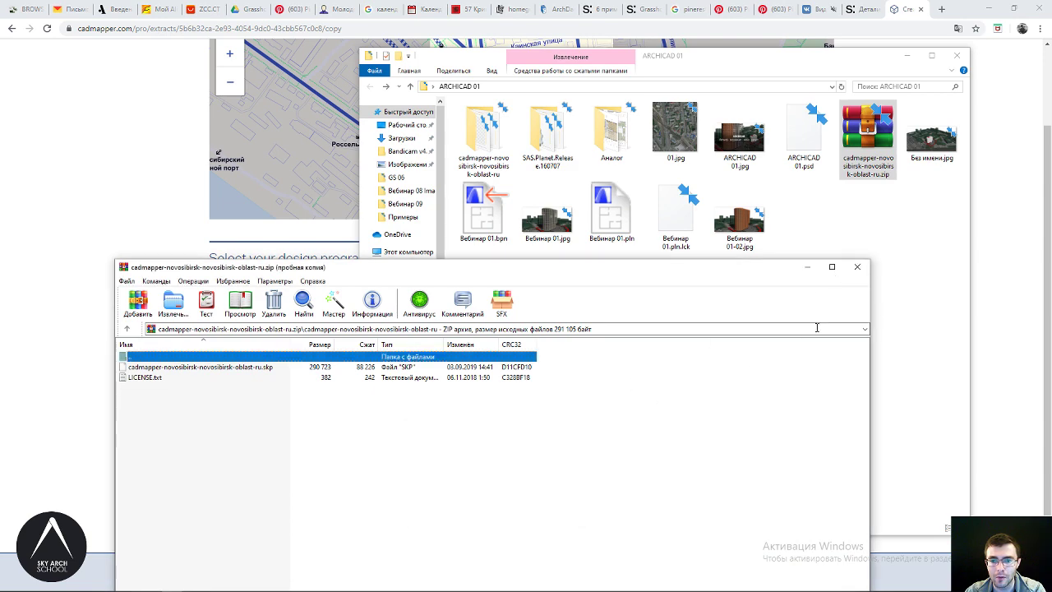
{"action": "left_click", "coordinate": [857, 266]}
Open the extracted cadmapper folder, read the full .skp file name, then close Explorer
{"action": "left_click", "coordinate": [496, 151]}
{"action": "double_click", "coordinate": [497, 150]}
{"action": "left_click", "coordinate": [592, 120]}
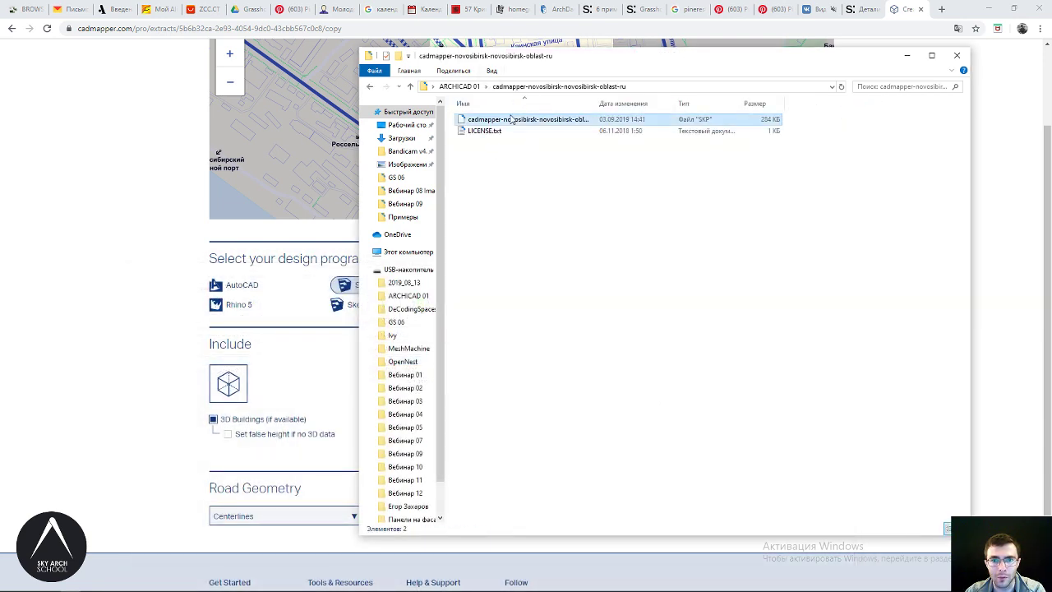
{"action": "left_click_drag", "start_coordinate": [721, 104], "coordinate": [702, 105]}
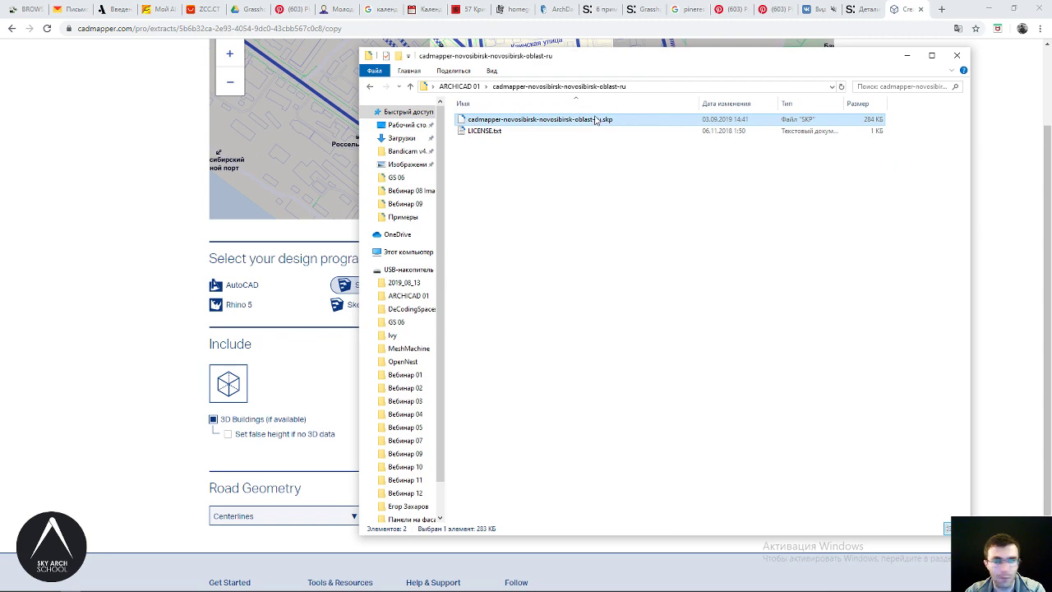
{"action": "left_click", "coordinate": [634, 273]}
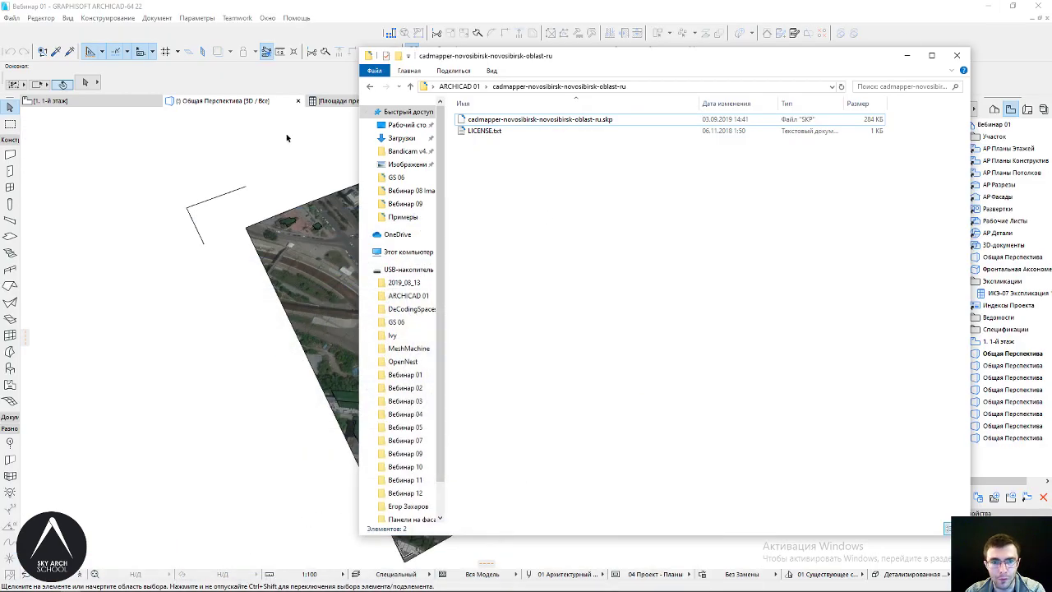
{"action": "left_click", "coordinate": [334, 10]}
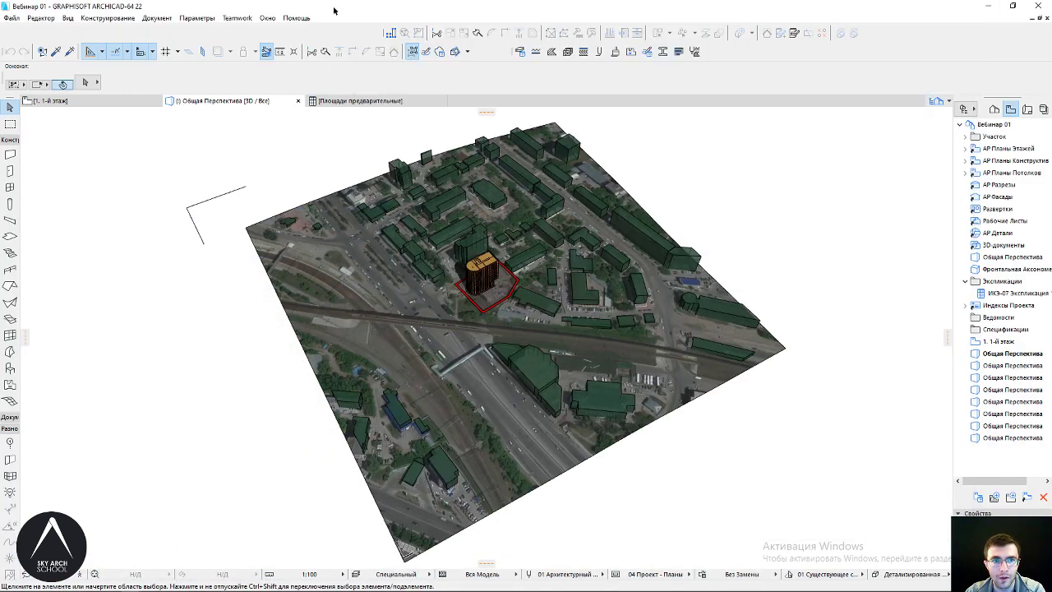
{"action": "mouse_move", "coordinate": [131, 583]}
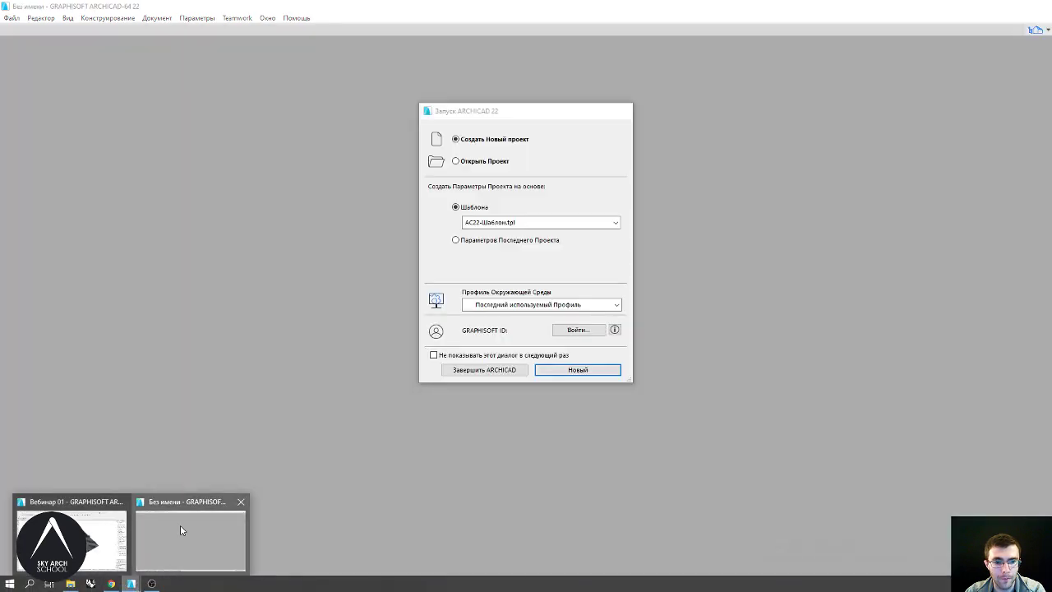
In the second ARCHICAD session, create a new project from the AC22-Шаблон.tpl template
{"action": "left_click", "coordinate": [182, 530]}
{"action": "left_click", "coordinate": [526, 222]}
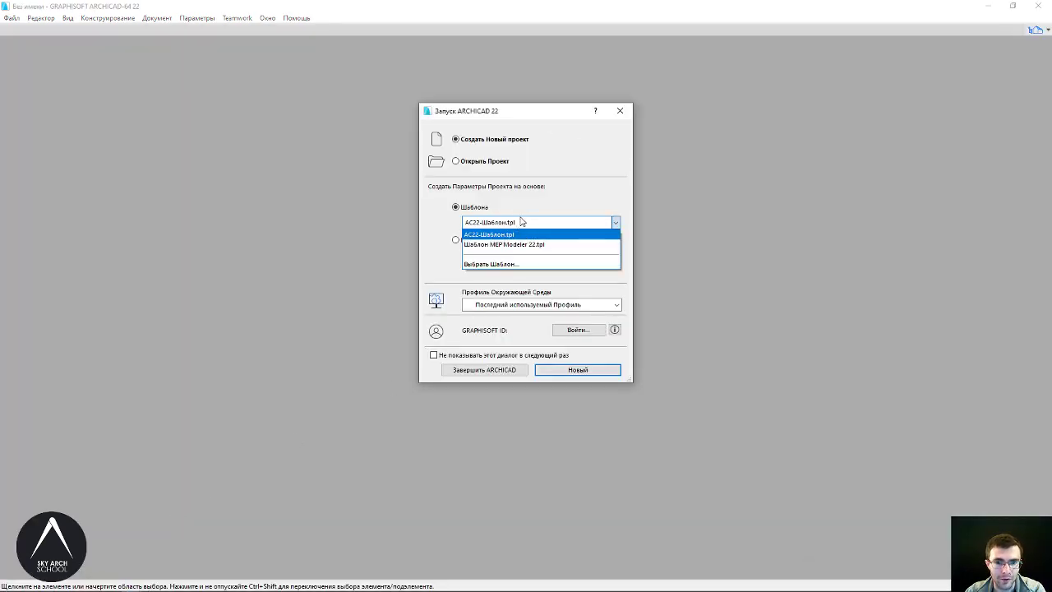
{"action": "left_click", "coordinate": [522, 219]}
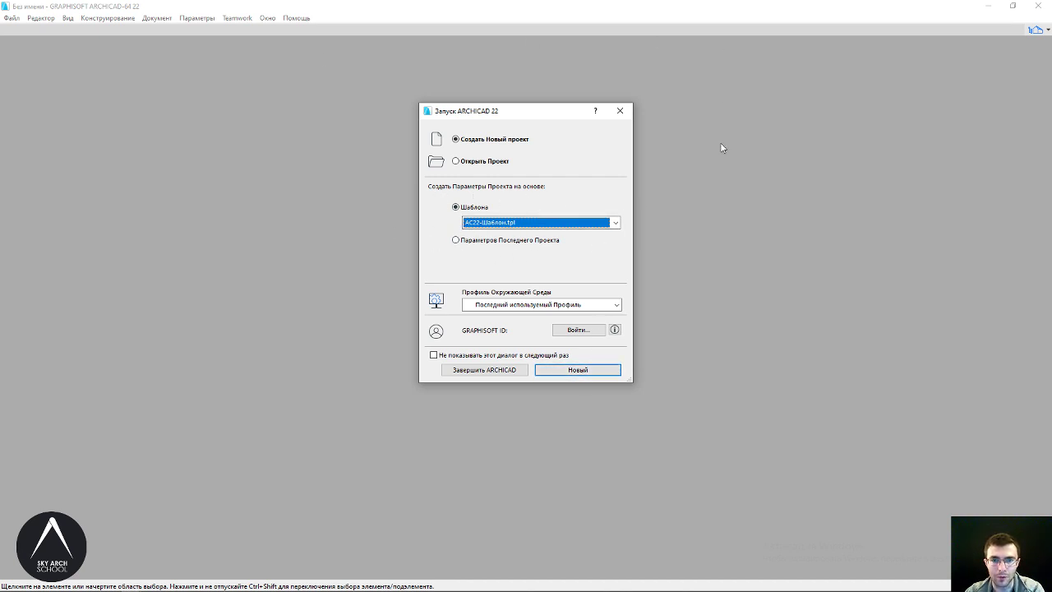
{"action": "left_click", "coordinate": [575, 369]}
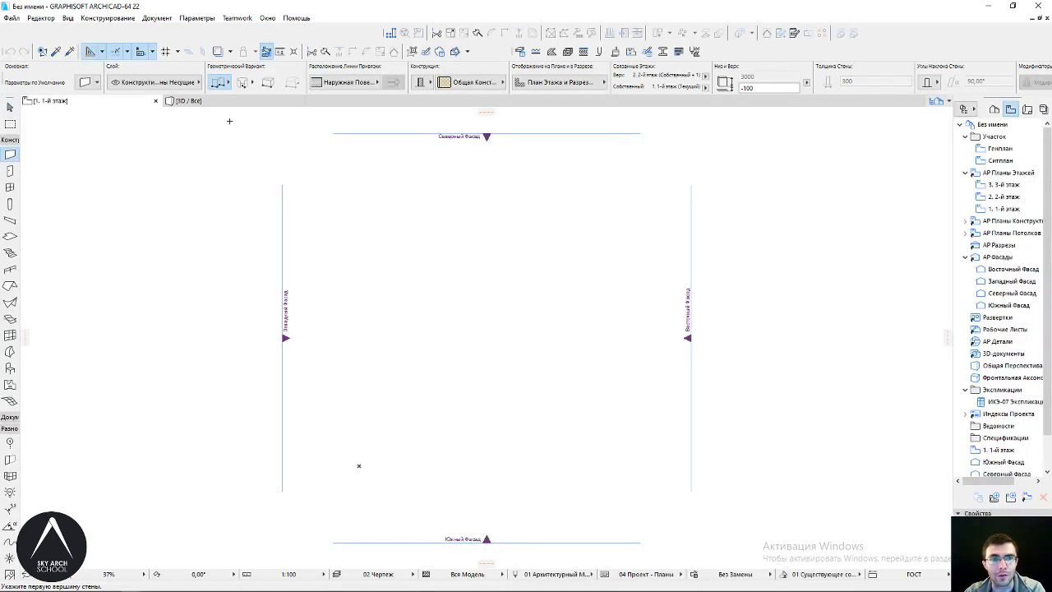
Select all four elevation markers and delete them, confirming 'Все равно удалить' in the warning
{"action": "key", "text": "Escape"}
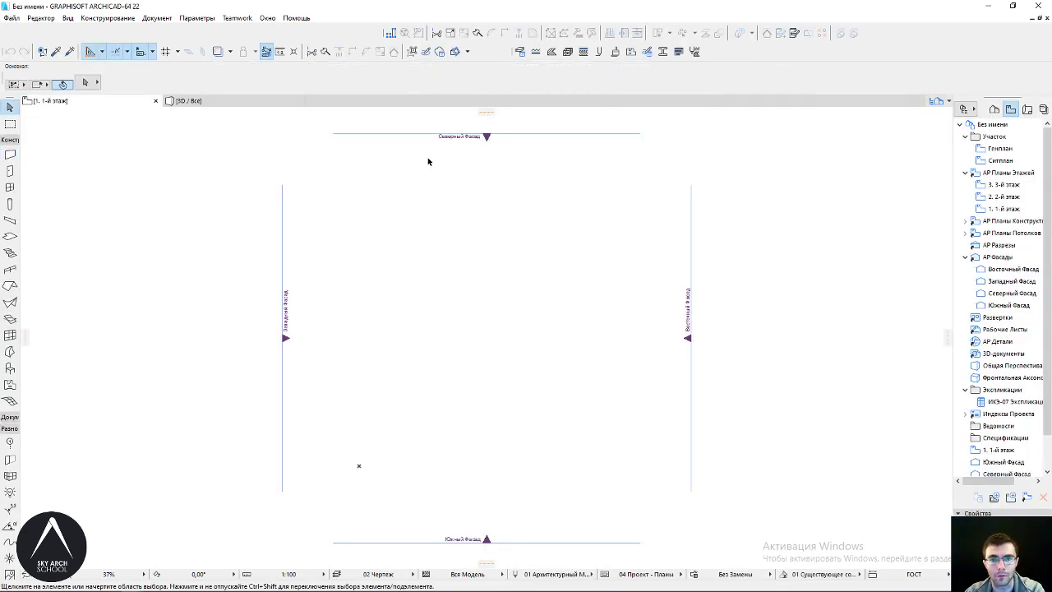
{"action": "key", "text": "ctrl+a"}
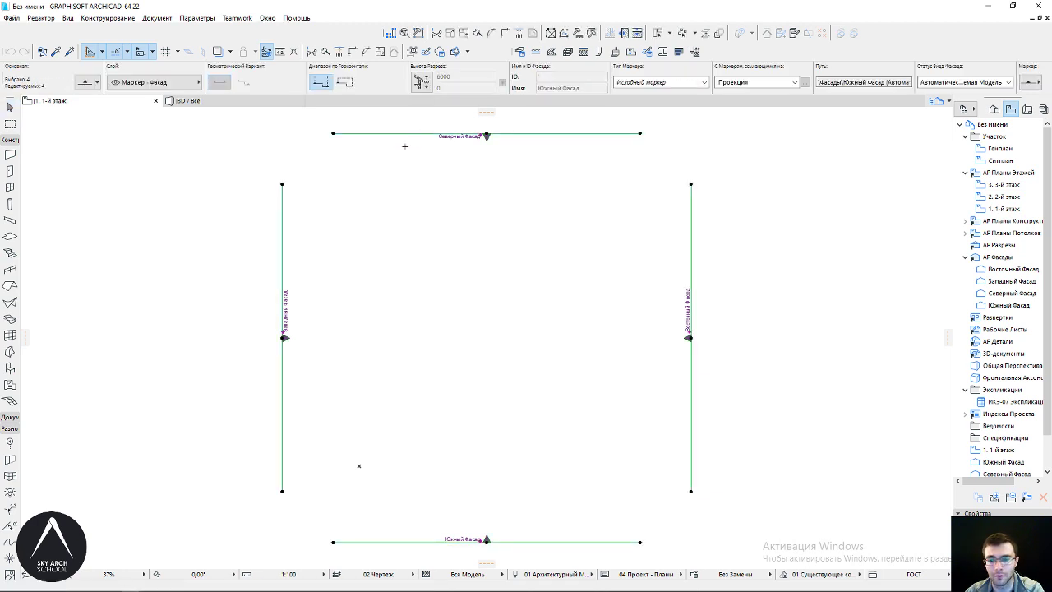
{"action": "key", "text": "Delete"}
{"action": "key", "text": "Tab"}
{"action": "key", "text": "Tab"}
{"action": "key", "text": "Return"}
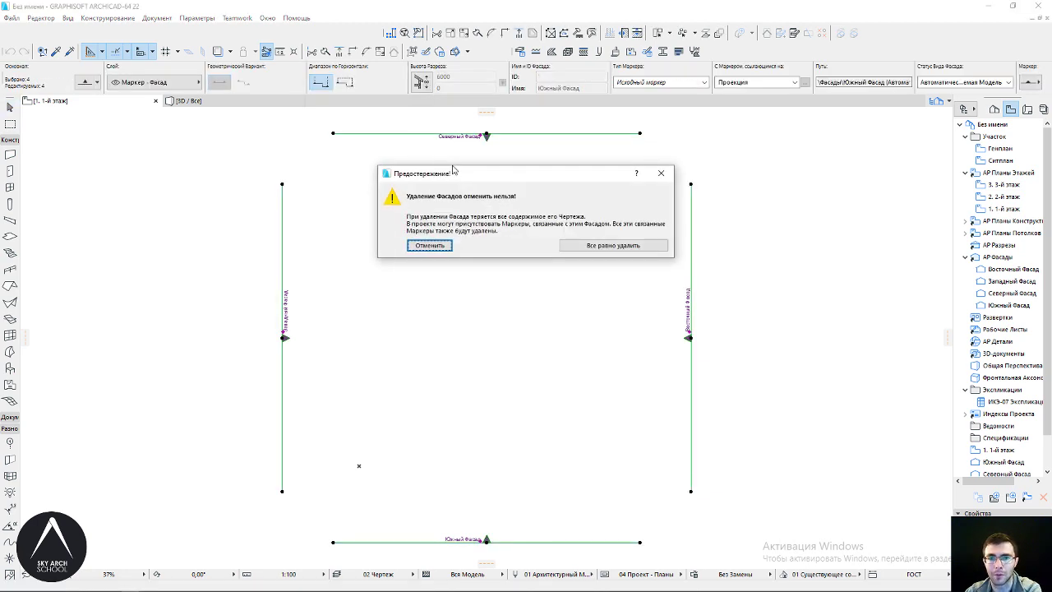
{"action": "key", "text": "Tab"}
{"action": "key", "text": "Return"}
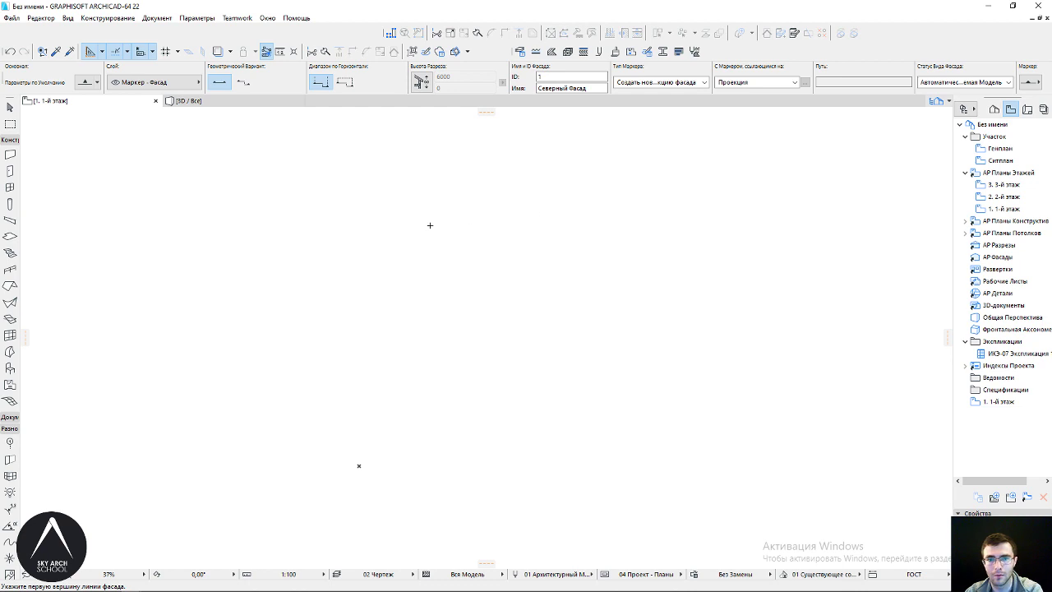
{"action": "key", "text": "Escape"}
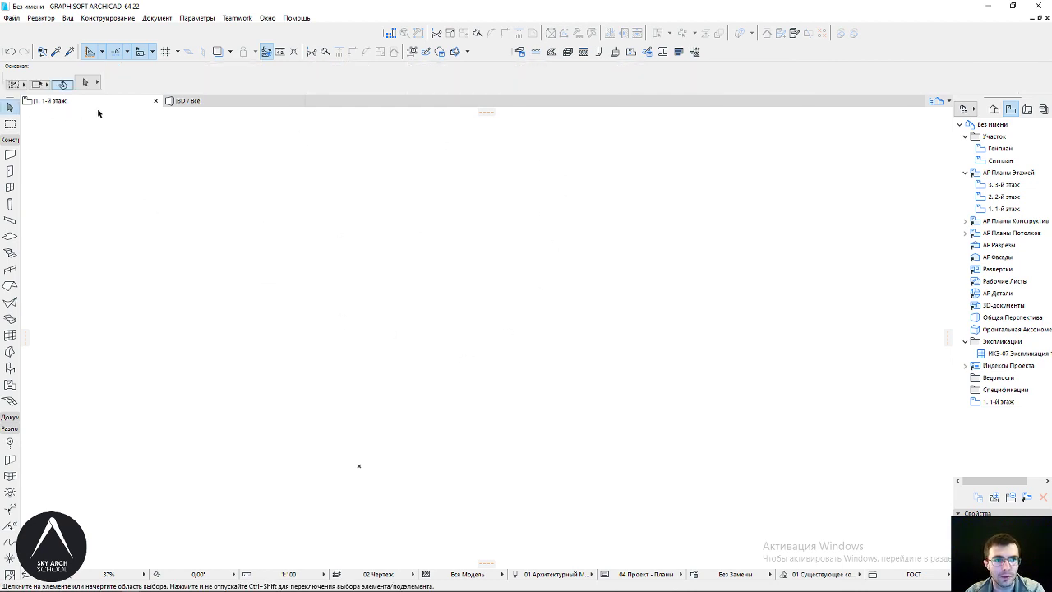
Merge the cadmapper SketchUp (*.skp) site file into the project via Объединить
{"action": "left_click", "coordinate": [11, 18]}
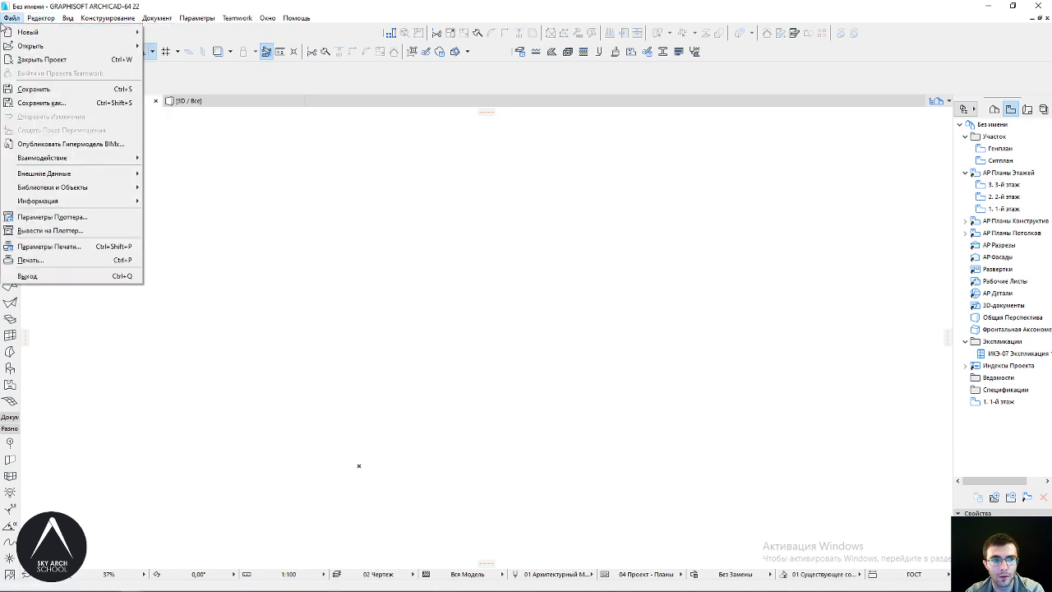
{"action": "mouse_move", "coordinate": [42, 158]}
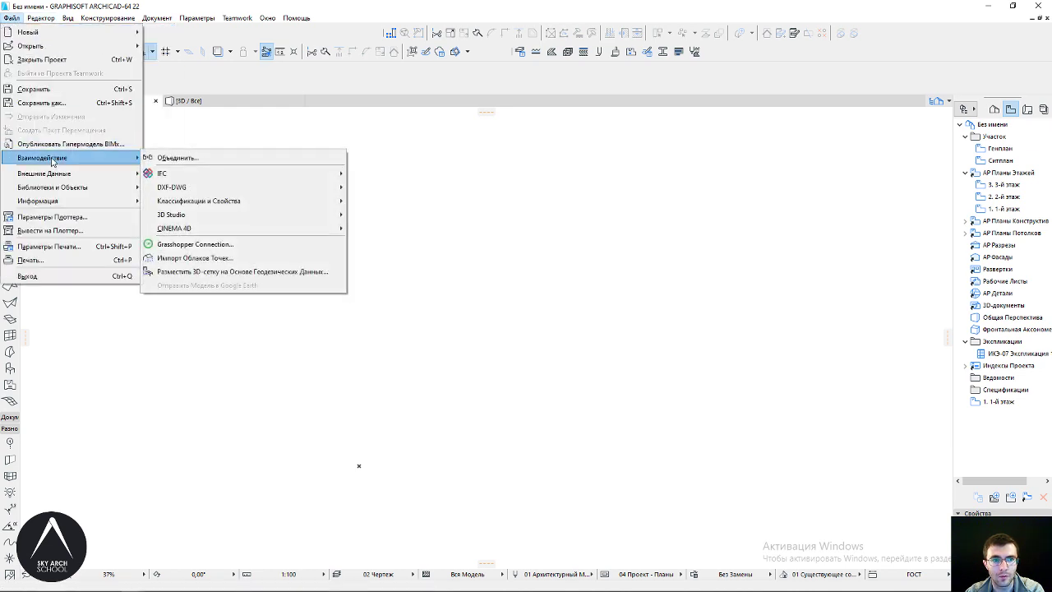
{"action": "left_click", "coordinate": [172, 158]}
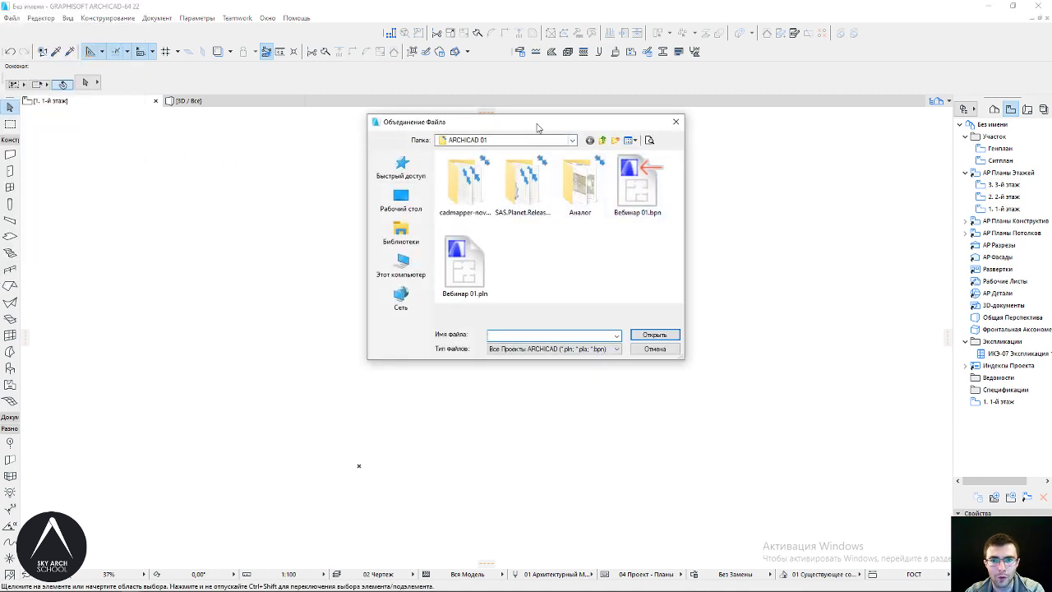
{"action": "left_click_drag", "start_coordinate": [537, 128], "coordinate": [501, 185]}
{"action": "left_click", "coordinate": [579, 407]}
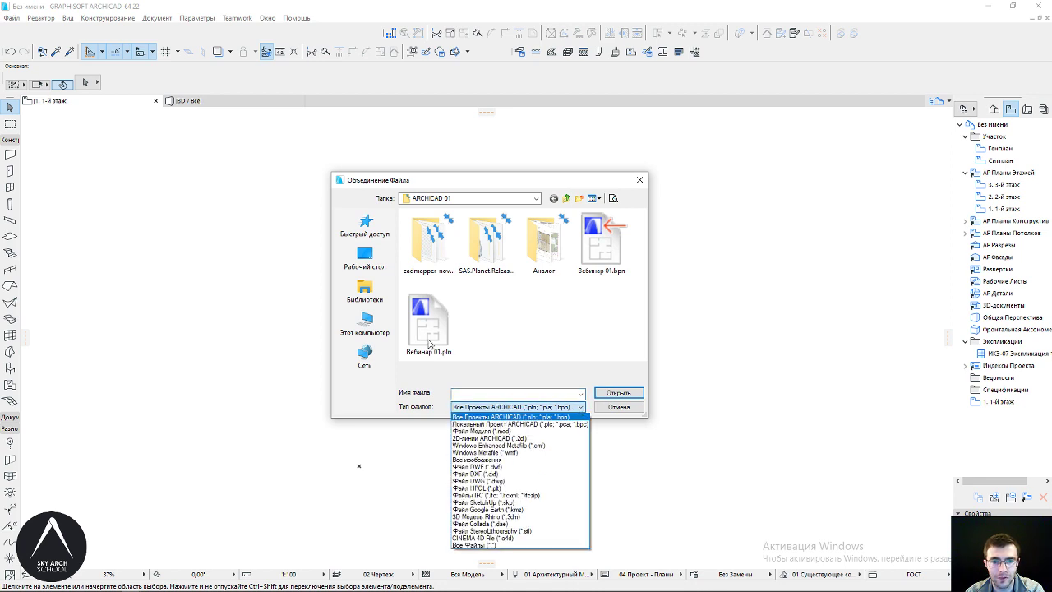
{"action": "left_click", "coordinate": [438, 251]}
{"action": "left_click", "coordinate": [438, 251]}
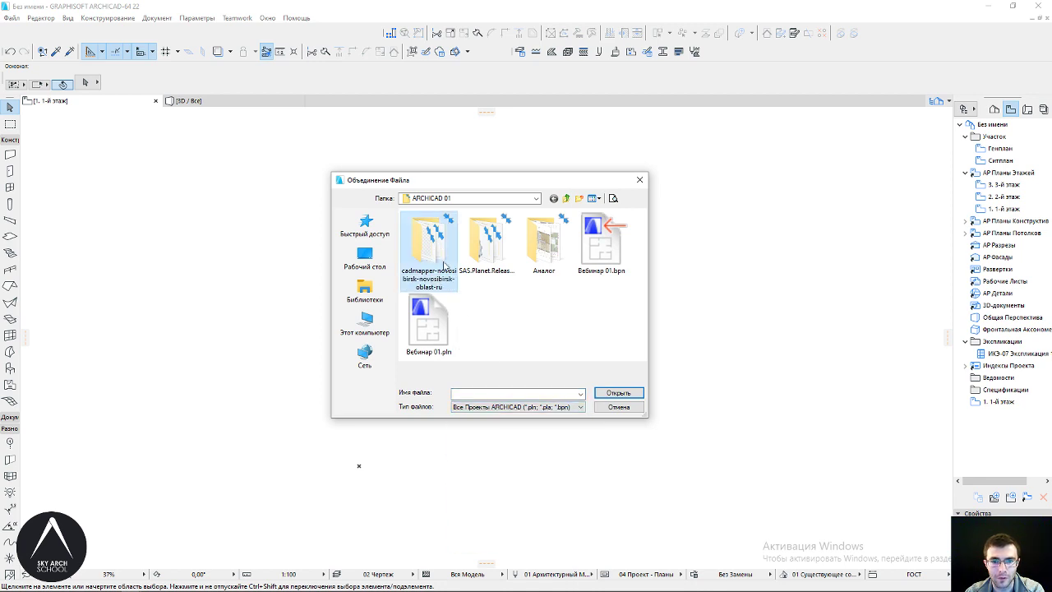
{"action": "left_click", "coordinate": [566, 408]}
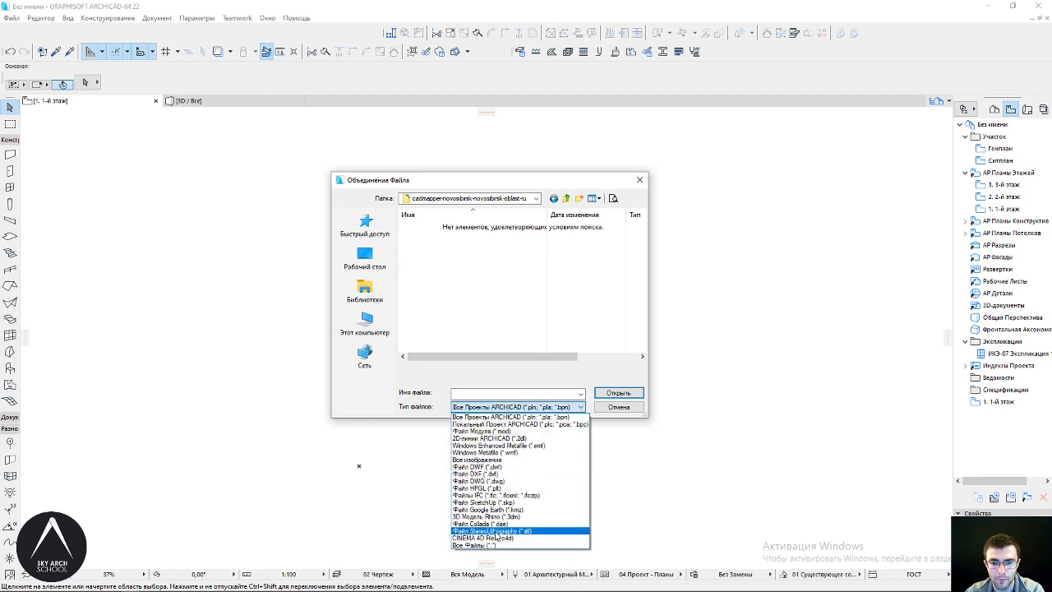
{"action": "left_click", "coordinate": [499, 502]}
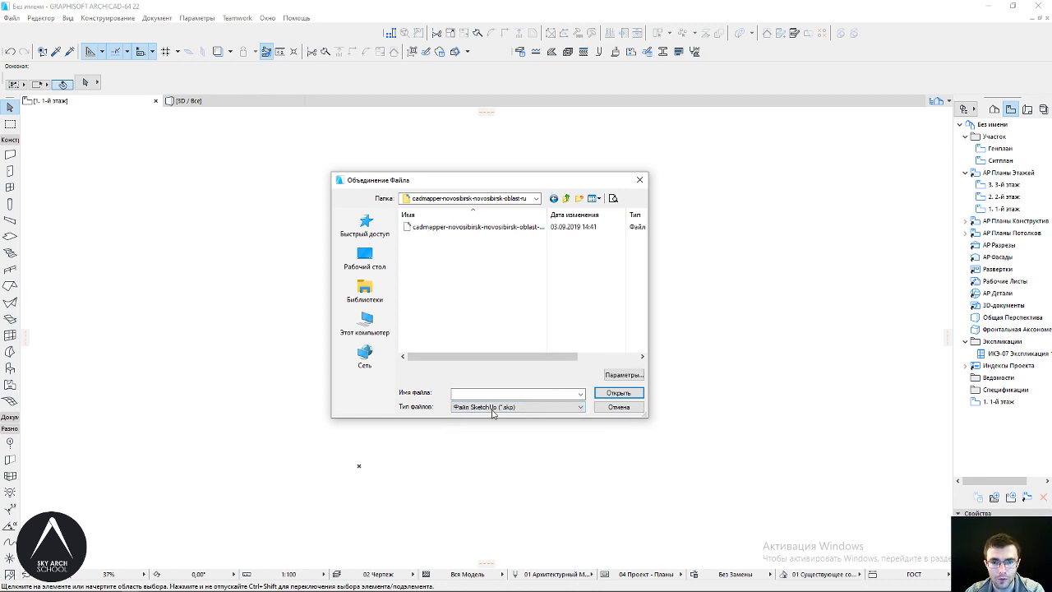
{"action": "left_click", "coordinate": [463, 226]}
{"action": "left_click", "coordinate": [613, 393]}
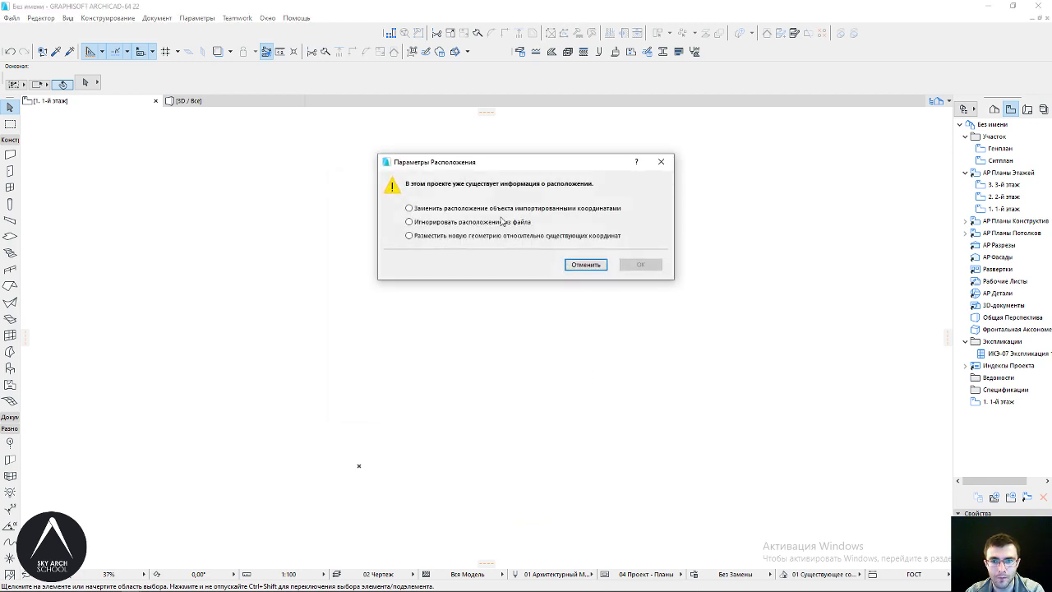
Choose 'Заменить расположение объекта импортированными координатами' in Параметры Расположения and confirm
{"action": "left_click_drag", "start_coordinate": [435, 173], "coordinate": [430, 308]}
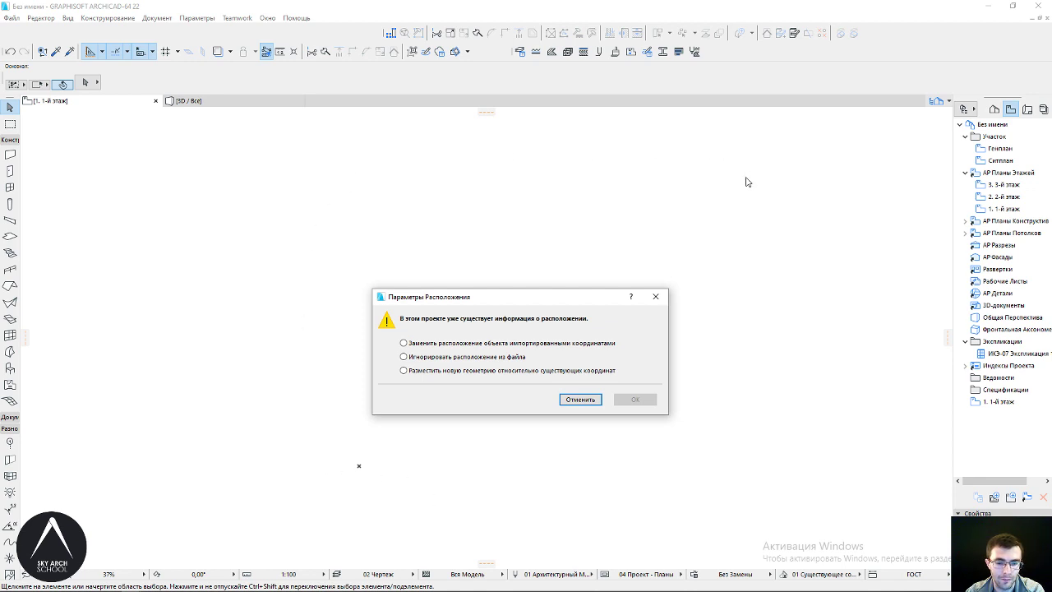
{"action": "left_click", "coordinate": [476, 348]}
{"action": "left_click", "coordinate": [467, 374]}
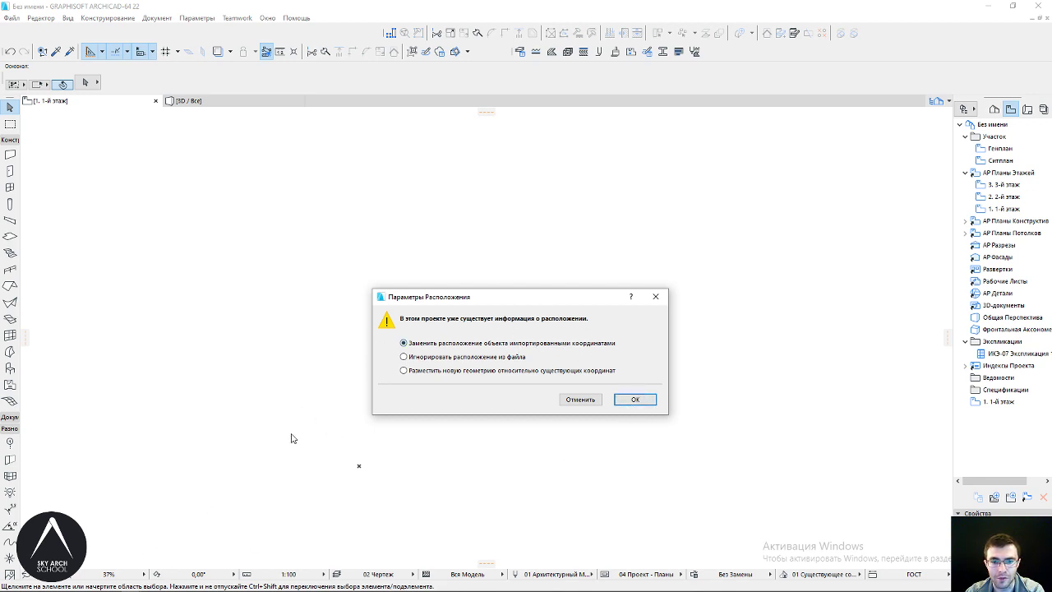
{"action": "left_click", "coordinate": [631, 400]}
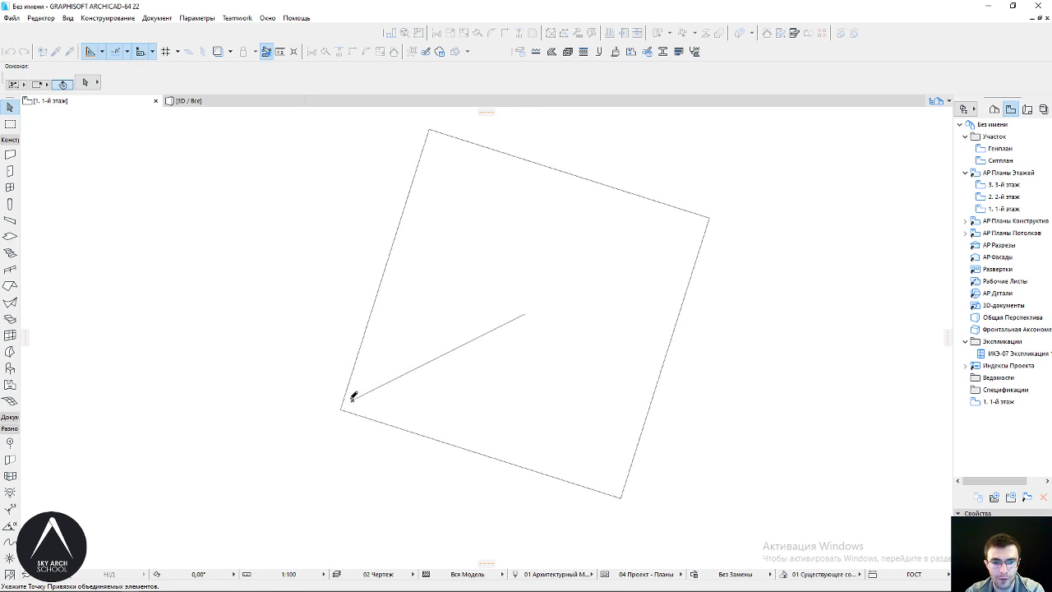
Place the merged CADMapper site on the 1st-floor plan, then view it in 3D
{"action": "left_click", "coordinate": [353, 399]}
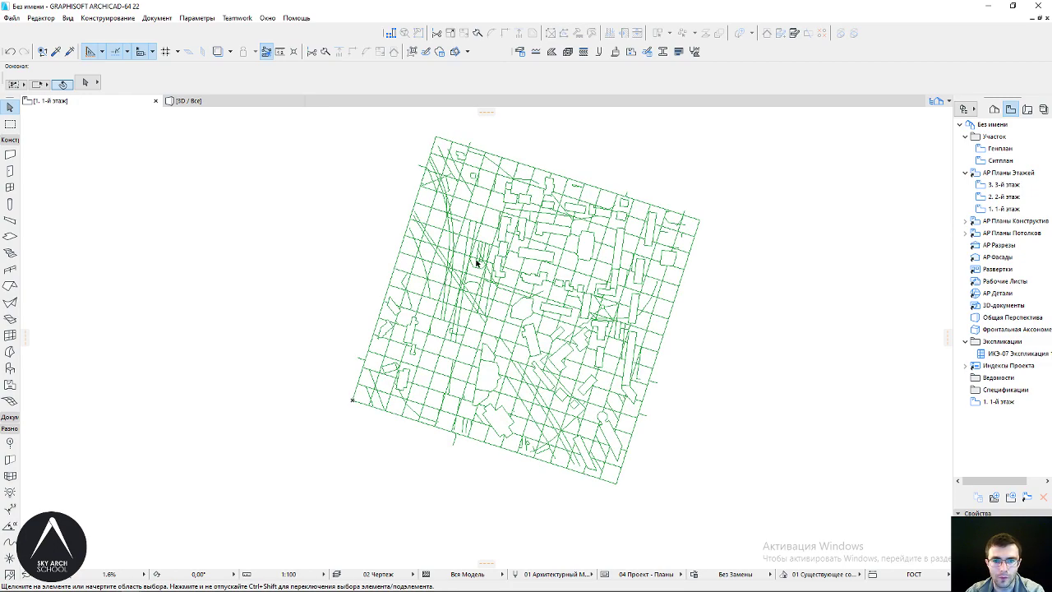
{"action": "scroll", "coordinate": [476, 262], "scroll_direction": "up", "scroll_amount": 1}
{"action": "scroll", "coordinate": [471, 172], "scroll_direction": "up", "scroll_amount": 2}
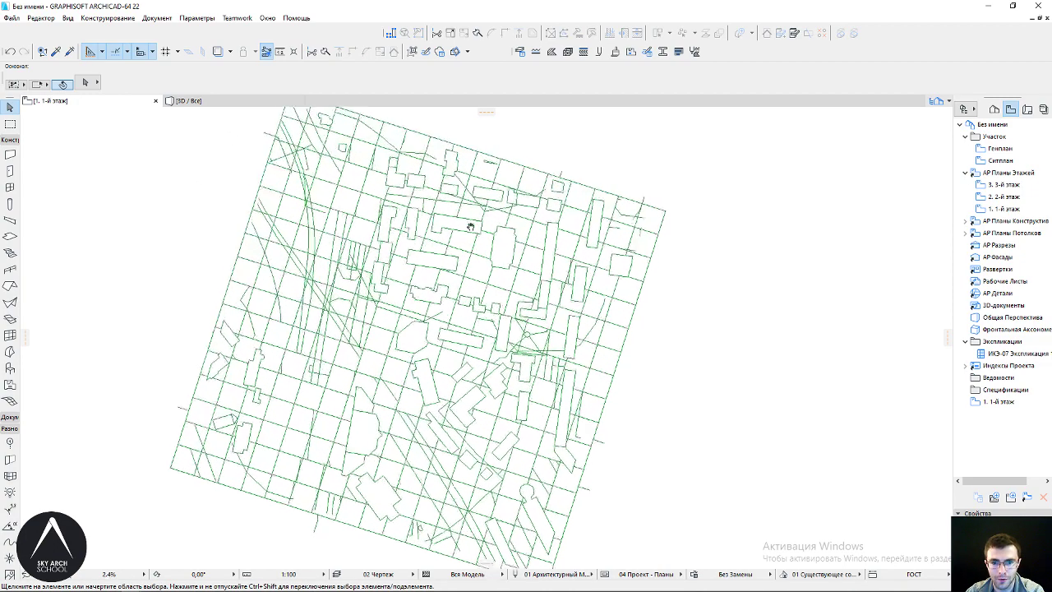
{"action": "scroll", "coordinate": [468, 231], "scroll_direction": "down", "scroll_amount": 2}
{"action": "scroll", "coordinate": [467, 246], "scroll_direction": "down", "scroll_amount": 1}
{"action": "scroll", "coordinate": [443, 267], "scroll_direction": "up", "scroll_amount": 1}
{"action": "scroll", "coordinate": [425, 272], "scroll_direction": "up", "scroll_amount": 1}
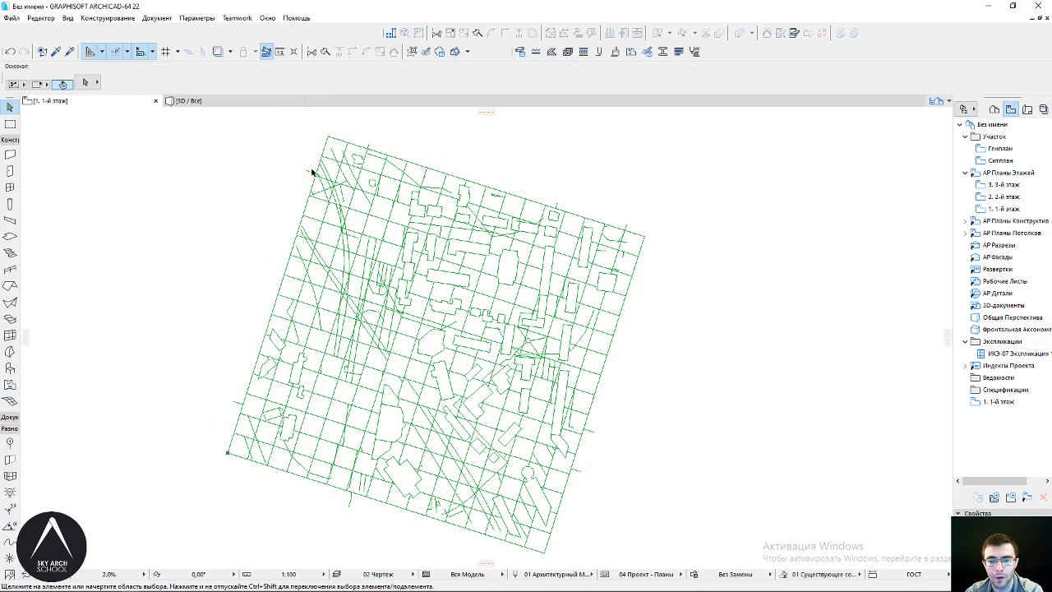
{"action": "key", "text": "F3"}
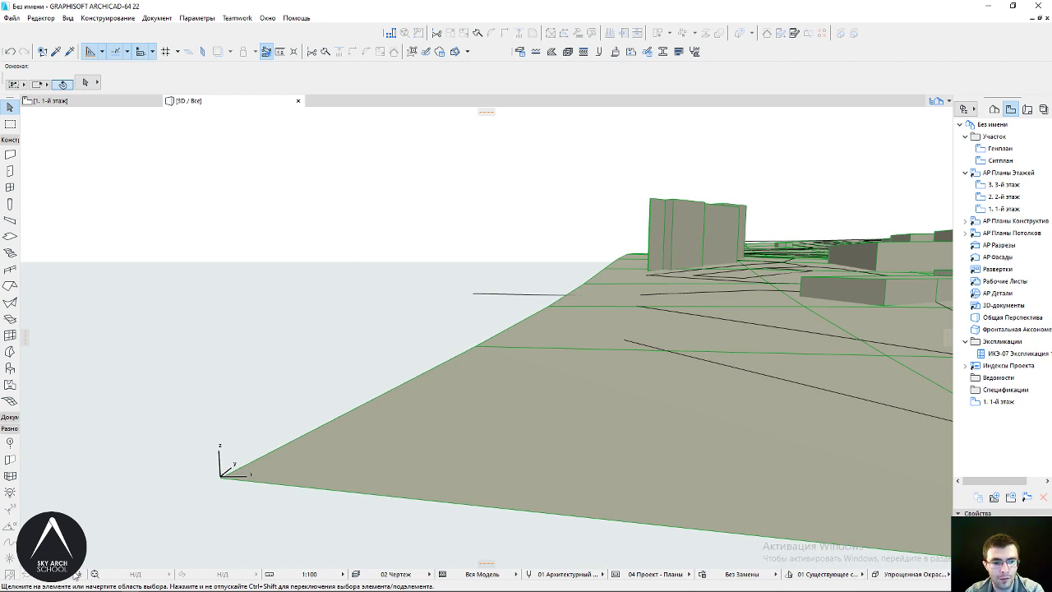
Fit the whole imported site in the 3D window and glance at the CADMapper page in Chrome
{"action": "left_click", "coordinate": [95, 574]}
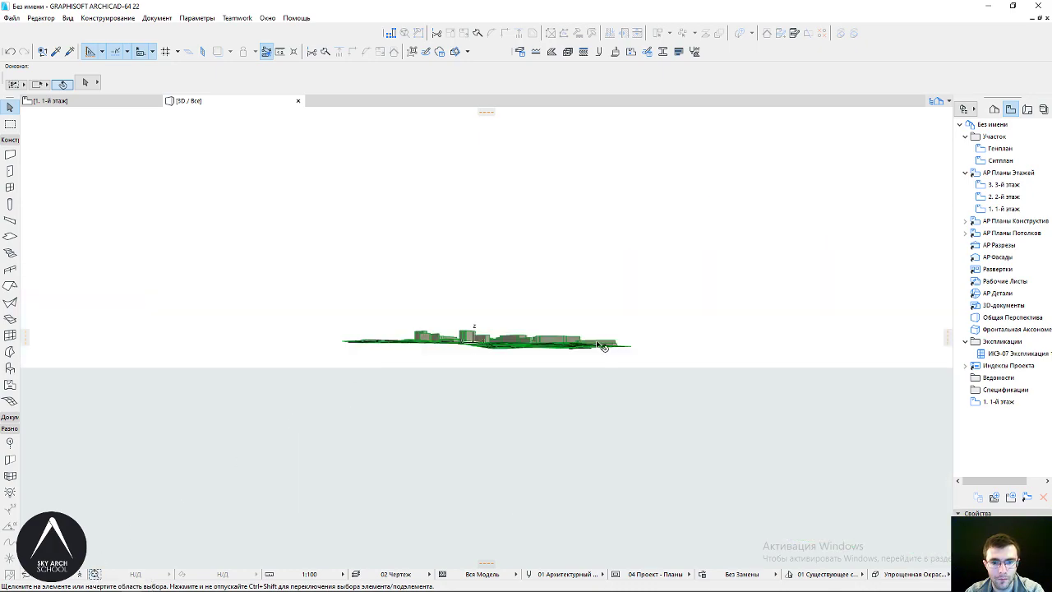
{"action": "mouse_move", "coordinate": [603, 346]}
{"action": "middle_mouse_down", "text": "shift"}
{"action": "mouse_move", "coordinate": [464, 354]}
{"action": "mouse_move", "coordinate": [540, 340]}
{"action": "mouse_move", "coordinate": [465, 335]}
{"action": "mouse_move", "coordinate": [473, 350]}
{"action": "middle_mouse_up", "text": "shift"}
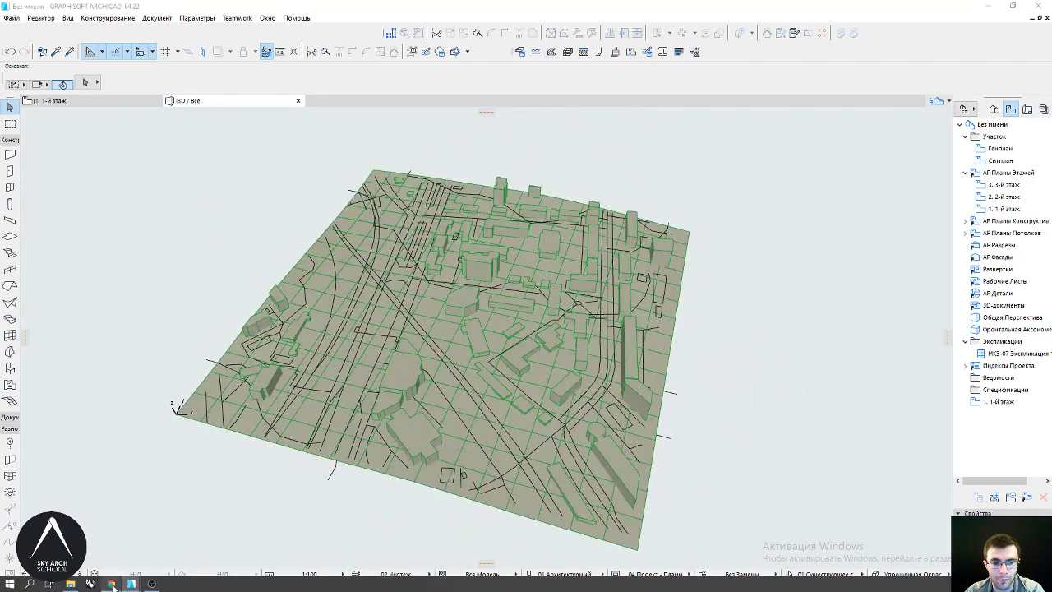
{"action": "left_click", "coordinate": [111, 584]}
{"action": "scroll", "coordinate": [480, 400], "scroll_direction": "up", "scroll_amount": 2}
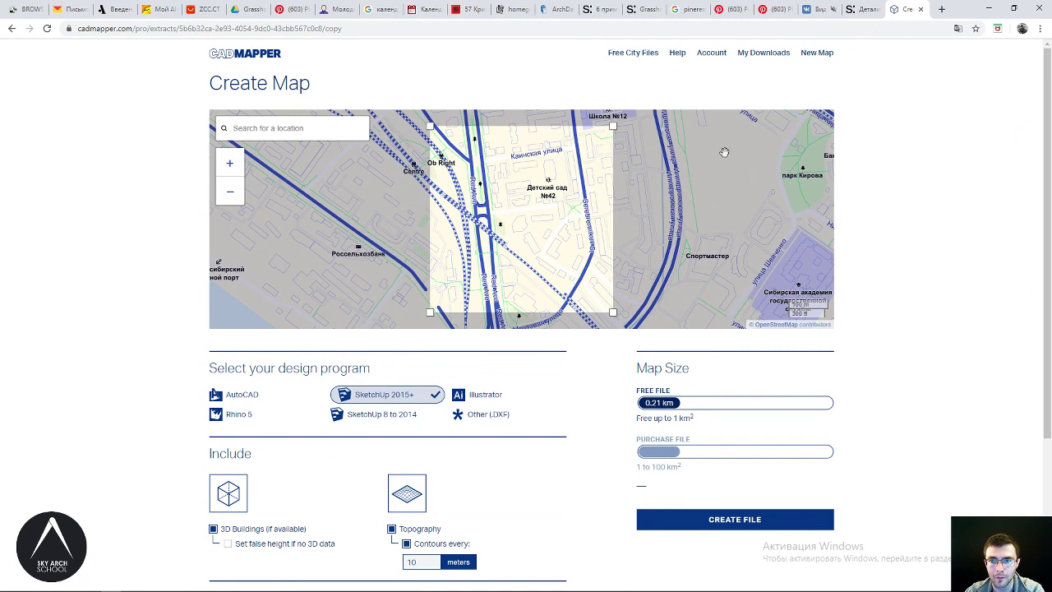
{"action": "left_click", "coordinate": [988, 9]}
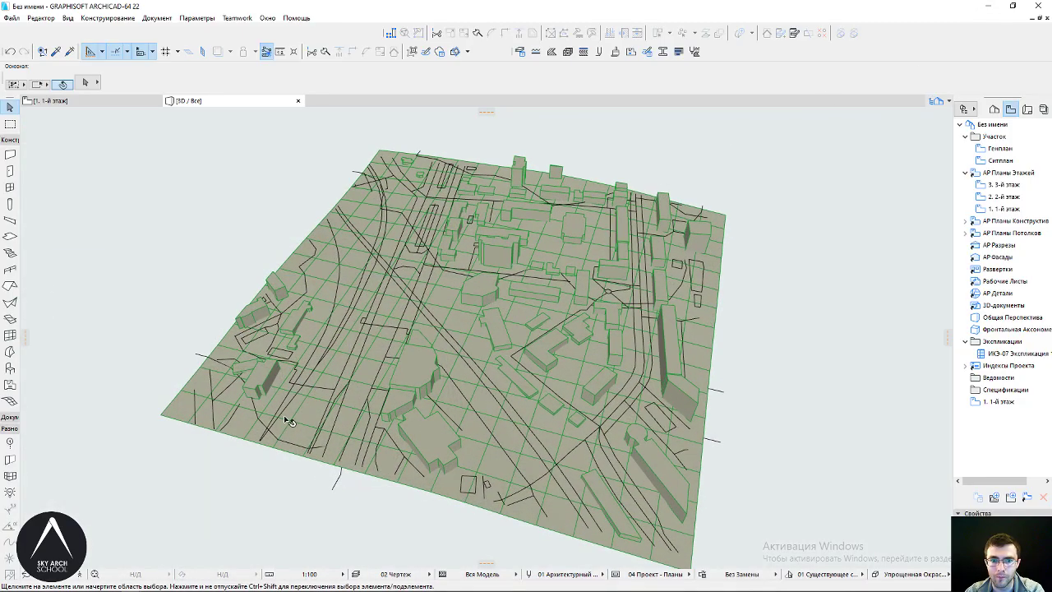
Orbit the site from lower, steeper and more distant angles to inspect buildings and roads
{"action": "middle_click_drag", "start_coordinate": [289, 421], "coordinate": [345, 394], "text": "shift"}
{"action": "left_click", "coordinate": [434, 271]}
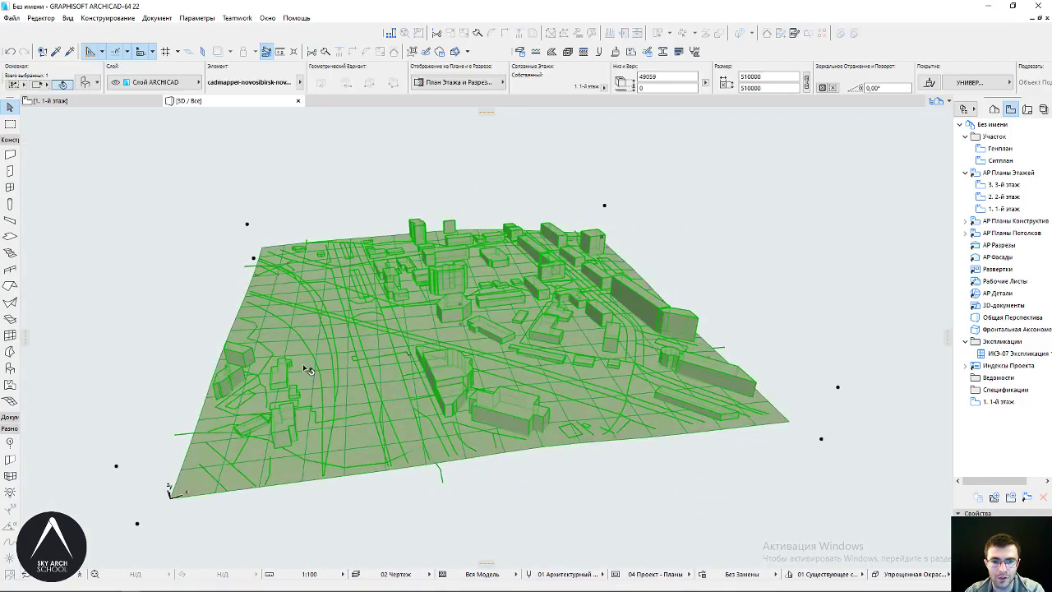
{"action": "left_click", "coordinate": [316, 179]}
{"action": "mouse_move", "coordinate": [316, 179]}
{"action": "middle_mouse_down", "text": "shift"}
{"action": "mouse_move", "coordinate": [393, 423]}
{"action": "mouse_move", "coordinate": [340, 384]}
{"action": "mouse_move", "coordinate": [398, 391]}
{"action": "mouse_move", "coordinate": [366, 414]}
{"action": "middle_mouse_up", "text": "shift"}
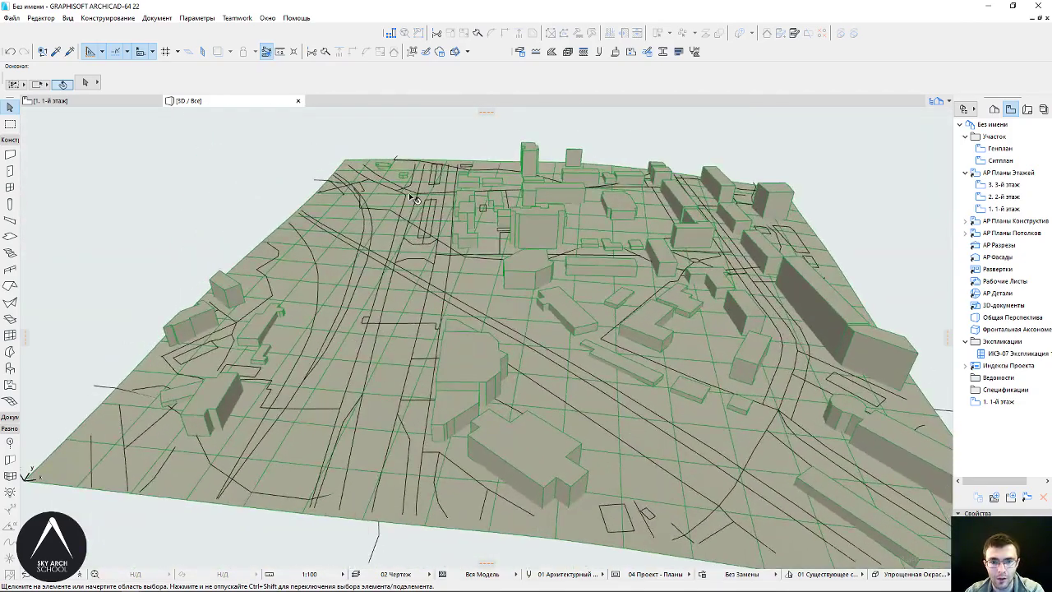
{"action": "mouse_move", "coordinate": [619, 363]}
{"action": "middle_mouse_down", "text": "shift"}
{"action": "mouse_move", "coordinate": [211, 252]}
{"action": "mouse_move", "coordinate": [393, 280]}
{"action": "mouse_move", "coordinate": [386, 363]}
{"action": "mouse_move", "coordinate": [380, 340]}
{"action": "mouse_move", "coordinate": [361, 351]}
{"action": "mouse_move", "coordinate": [362, 316]}
{"action": "mouse_move", "coordinate": [388, 309]}
{"action": "middle_mouse_up", "text": "shift"}
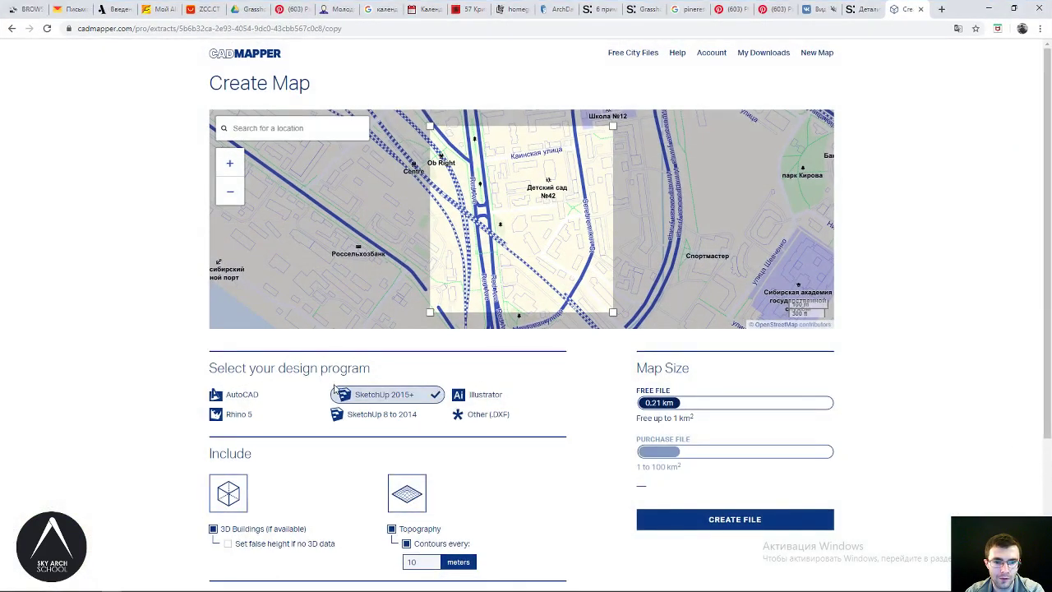
{"action": "scroll", "coordinate": [334, 388], "scroll_direction": "down", "scroll_amount": 1}
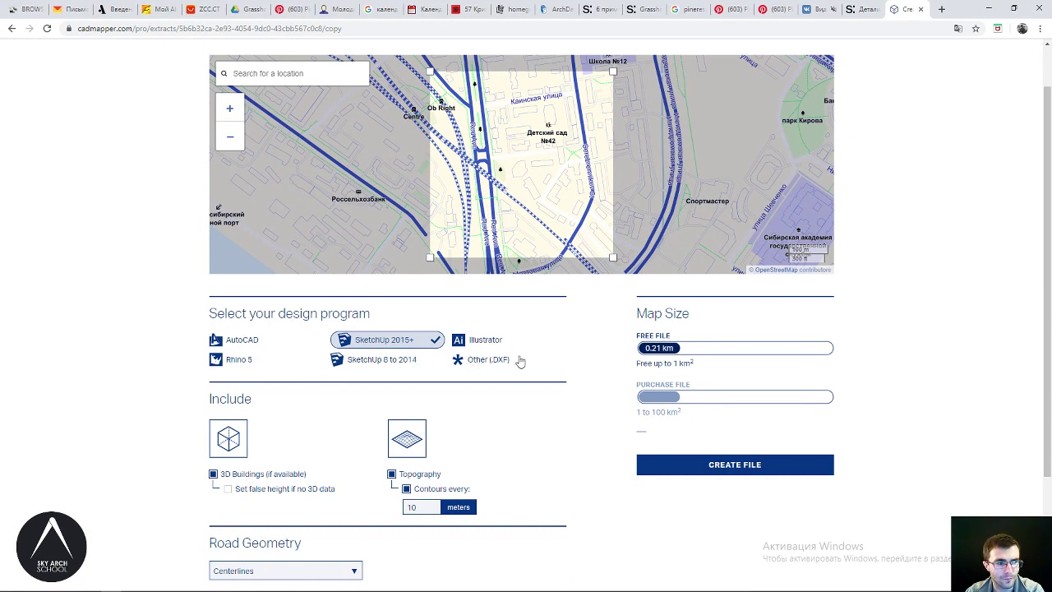
{"action": "left_click", "coordinate": [989, 9]}
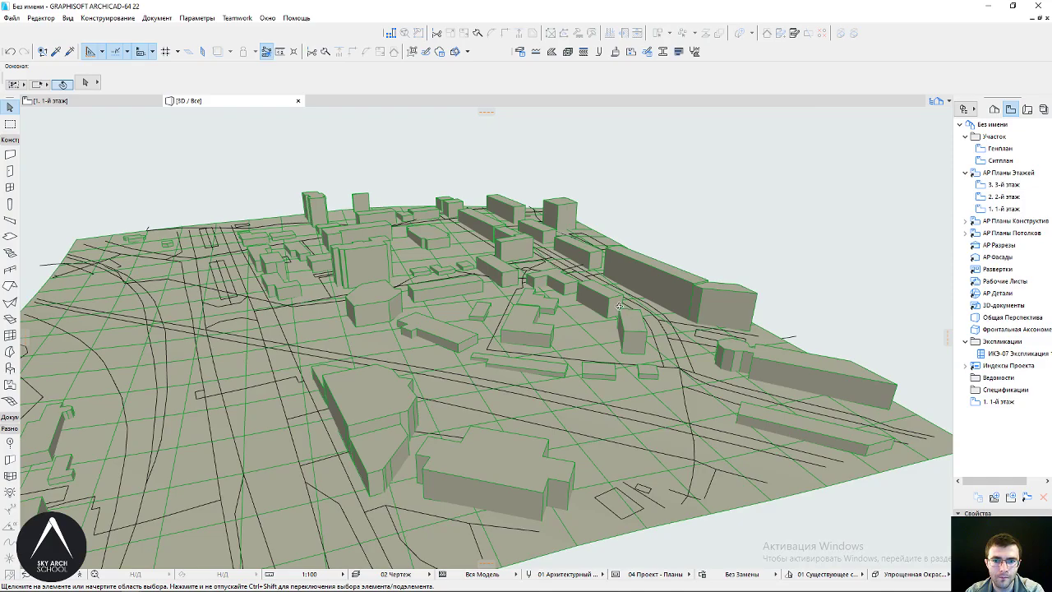
Orbit the imported site, then bring the Вебинар 01 project forward and turn its textured site
{"action": "mouse_move", "coordinate": [619, 306]}
{"action": "middle_mouse_down", "text": "shift"}
{"action": "mouse_move", "coordinate": [294, 197]}
{"action": "mouse_move", "coordinate": [122, 252]}
{"action": "mouse_move", "coordinate": [643, 246]}
{"action": "mouse_move", "coordinate": [625, 294]}
{"action": "mouse_move", "coordinate": [690, 362]}
{"action": "mouse_move", "coordinate": [358, 364]}
{"action": "mouse_move", "coordinate": [360, 346]}
{"action": "mouse_move", "coordinate": [279, 329]}
{"action": "mouse_move", "coordinate": [403, 380]}
{"action": "mouse_move", "coordinate": [402, 329]}
{"action": "mouse_move", "coordinate": [467, 311]}
{"action": "mouse_move", "coordinate": [414, 280]}
{"action": "mouse_move", "coordinate": [423, 278]}
{"action": "middle_mouse_up", "text": "shift"}
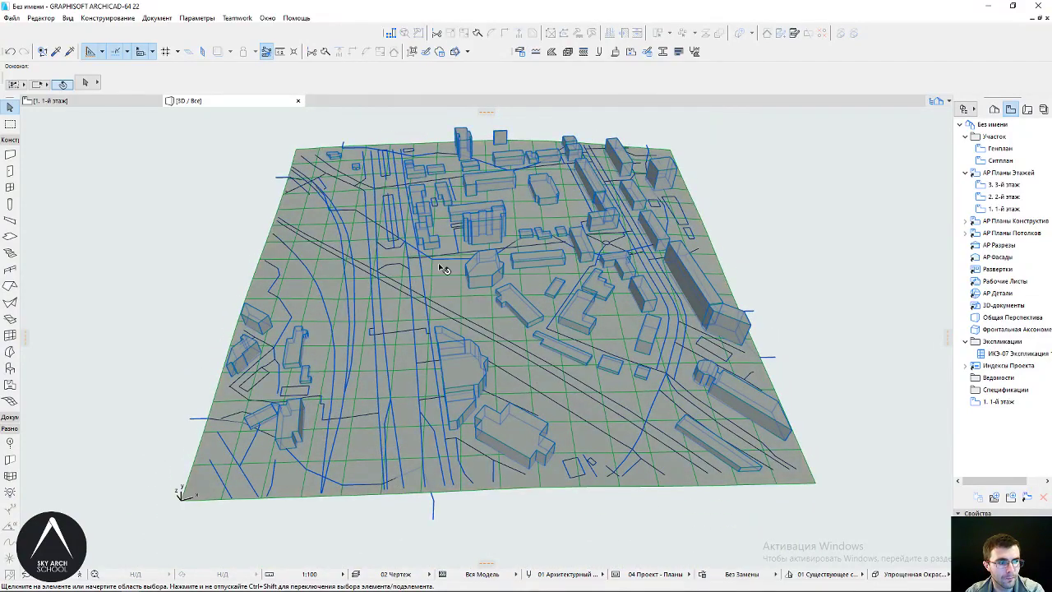
{"action": "middle_click_drag", "start_coordinate": [508, 234], "coordinate": [610, 218], "text": "shift"}
{"action": "mouse_move", "coordinate": [629, 276]}
{"action": "middle_mouse_down", "text": "shift"}
{"action": "mouse_move", "coordinate": [592, 329]}
{"action": "mouse_move", "coordinate": [478, 329]}
{"action": "middle_mouse_up", "text": "shift"}
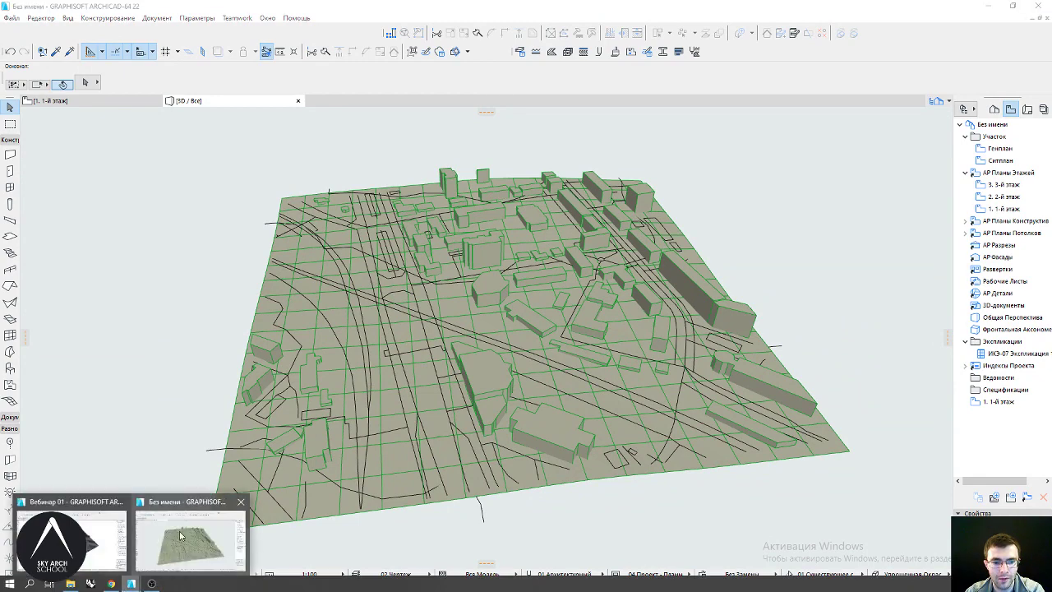
{"action": "left_click", "coordinate": [140, 522]}
{"action": "middle_click_drag", "start_coordinate": [526, 312], "coordinate": [488, 313], "text": "shift"}
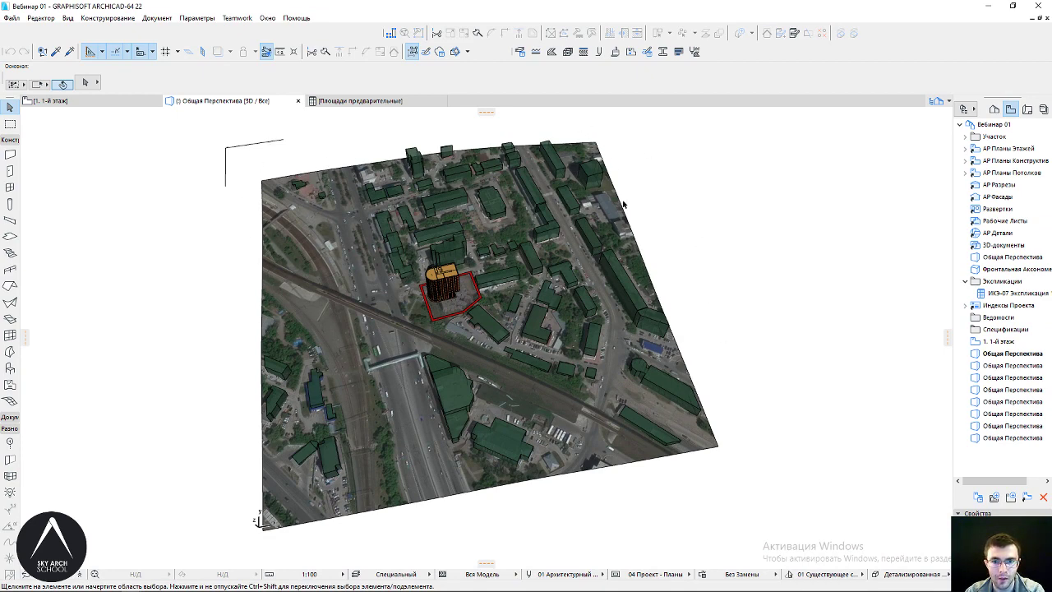
Orbit low around the orange tower in the Вебинар 01 example and zoom the view
{"action": "mouse_move", "coordinate": [330, 258]}
{"action": "middle_mouse_down", "text": "shift"}
{"action": "mouse_move", "coordinate": [308, 178]}
{"action": "mouse_move", "coordinate": [172, 211]}
{"action": "middle_mouse_up", "text": "shift"}
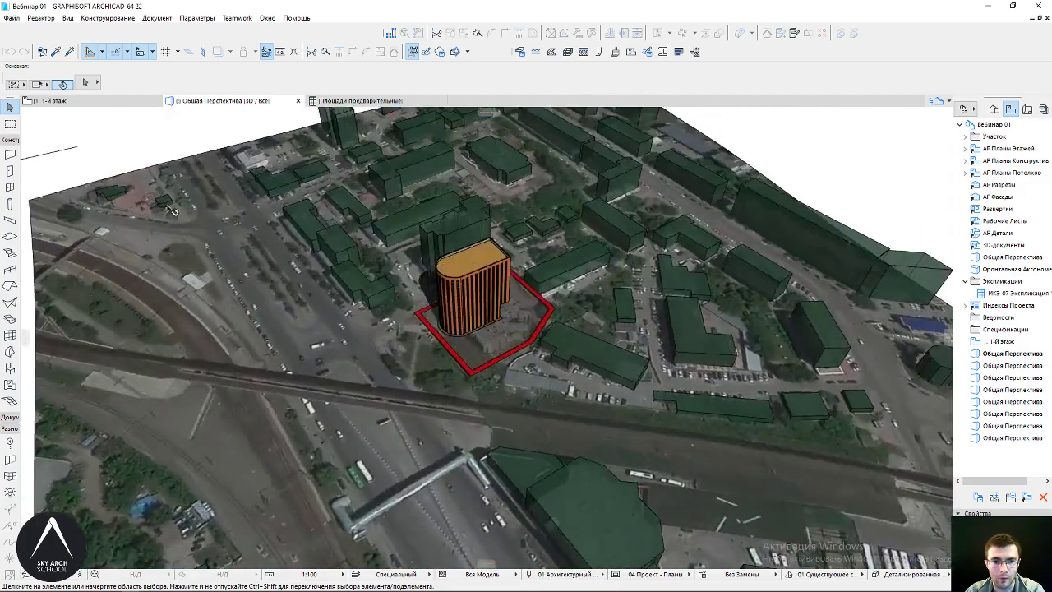
{"action": "mouse_move", "coordinate": [433, 223]}
{"action": "middle_mouse_down", "text": "shift"}
{"action": "mouse_move", "coordinate": [492, 219]}
{"action": "mouse_move", "coordinate": [423, 339]}
{"action": "middle_mouse_up", "text": "shift"}
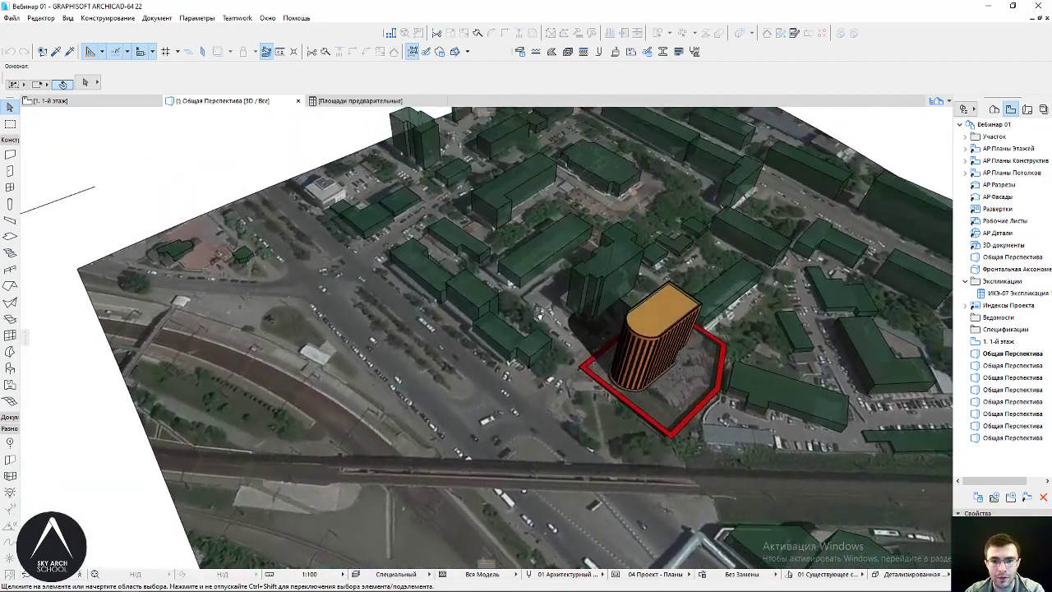
{"action": "scroll", "coordinate": [423, 340], "scroll_direction": "down", "scroll_amount": 2}
{"action": "scroll", "coordinate": [352, 252], "scroll_direction": "down", "scroll_amount": 2}
{"action": "scroll", "coordinate": [383, 252], "scroll_direction": "down", "scroll_amount": 2}
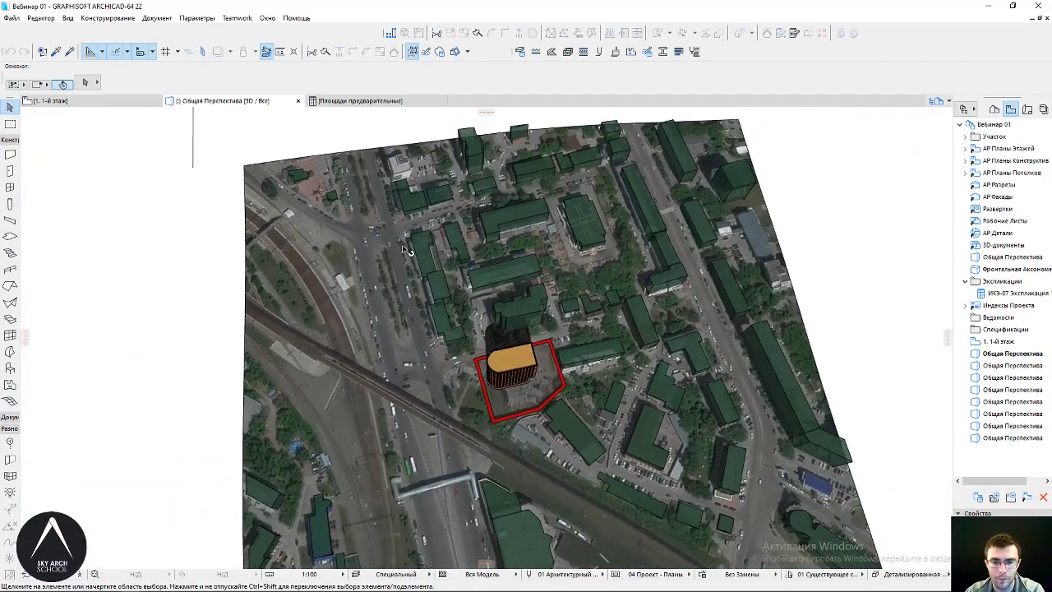
{"action": "scroll", "coordinate": [411, 254], "scroll_direction": "down", "scroll_amount": 2}
{"action": "scroll", "coordinate": [460, 307], "scroll_direction": "down", "scroll_amount": 2}
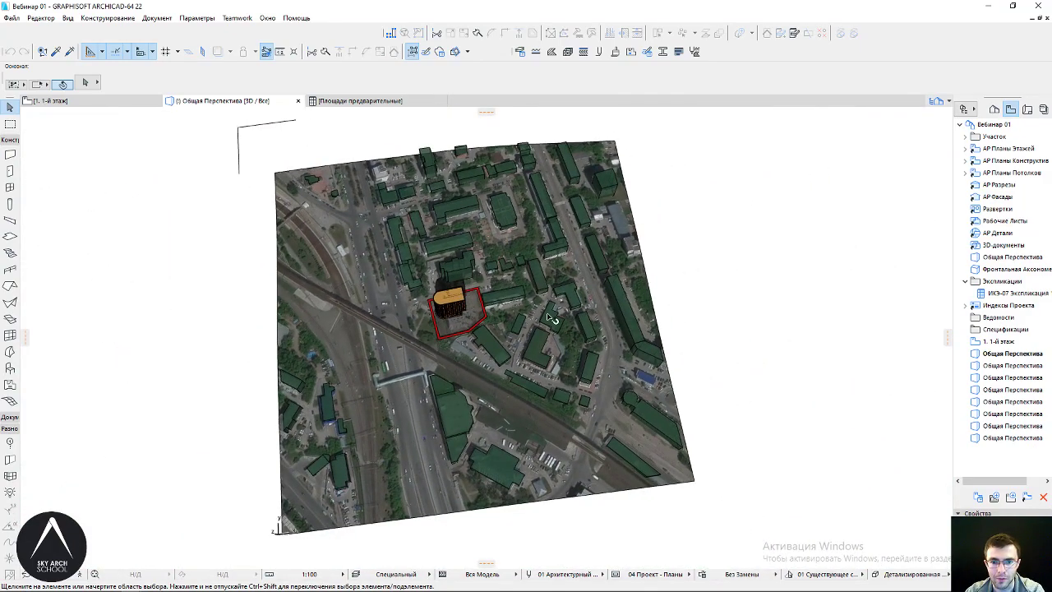
{"action": "scroll", "coordinate": [521, 416], "scroll_direction": "up", "scroll_amount": 2}
{"action": "scroll", "coordinate": [526, 432], "scroll_direction": "up", "scroll_amount": 3}
{"action": "scroll", "coordinate": [526, 431], "scroll_direction": "up", "scroll_amount": 3}
{"action": "scroll", "coordinate": [586, 425], "scroll_direction": "up", "scroll_amount": 2}
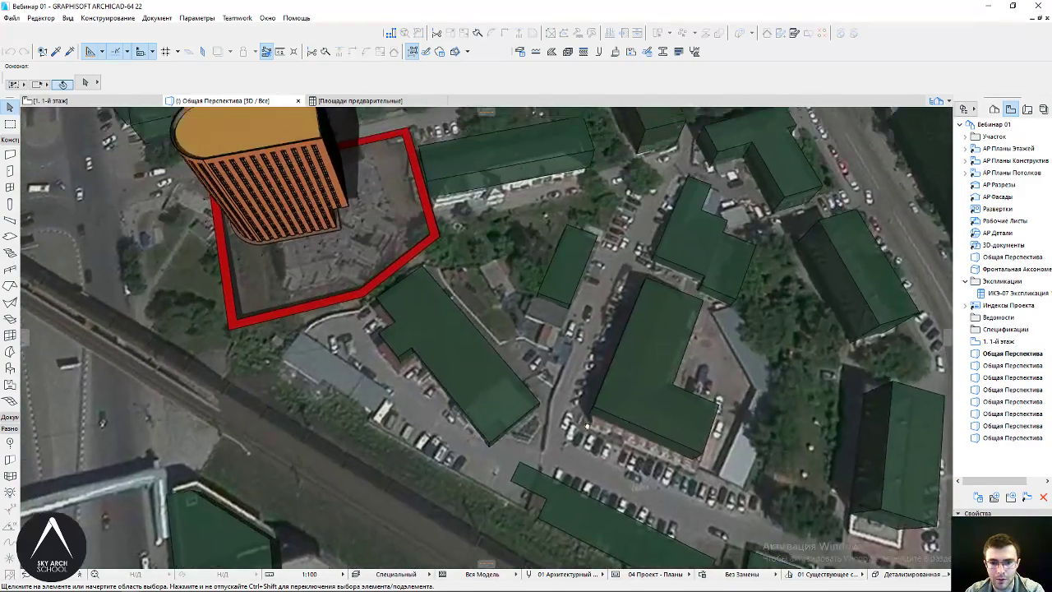
Return to the untitled project and select its imported CADMapper site mesh
{"action": "scroll", "coordinate": [586, 425], "scroll_direction": "down", "scroll_amount": 2}
{"action": "scroll", "coordinate": [550, 406], "scroll_direction": "down", "scroll_amount": 2}
{"action": "scroll", "coordinate": [518, 386], "scroll_direction": "down", "scroll_amount": 2}
{"action": "scroll", "coordinate": [481, 364], "scroll_direction": "down", "scroll_amount": 2}
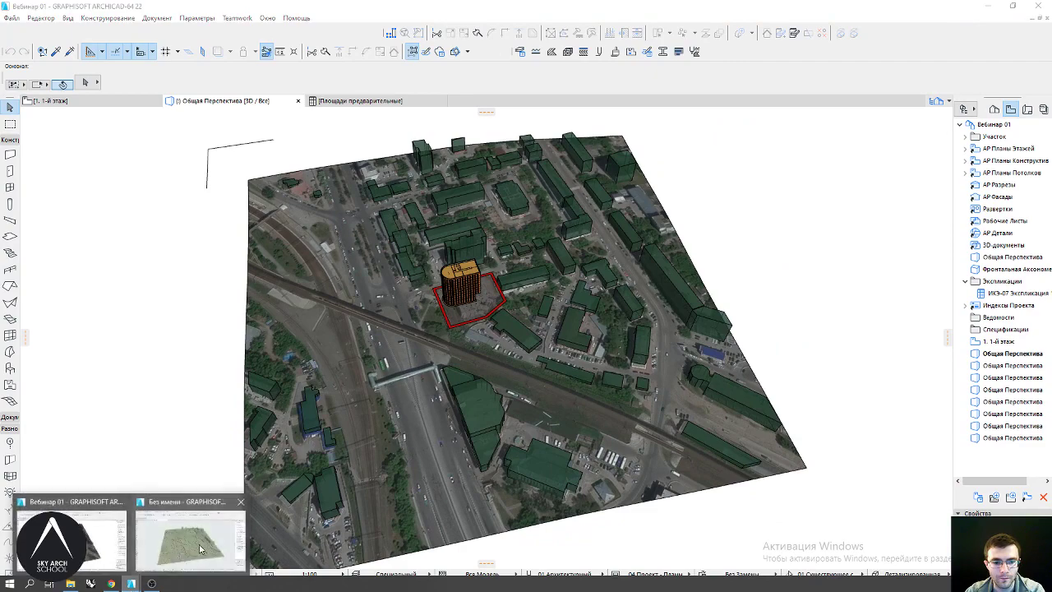
{"action": "left_click", "coordinate": [200, 549]}
{"action": "left_click", "coordinate": [498, 298]}
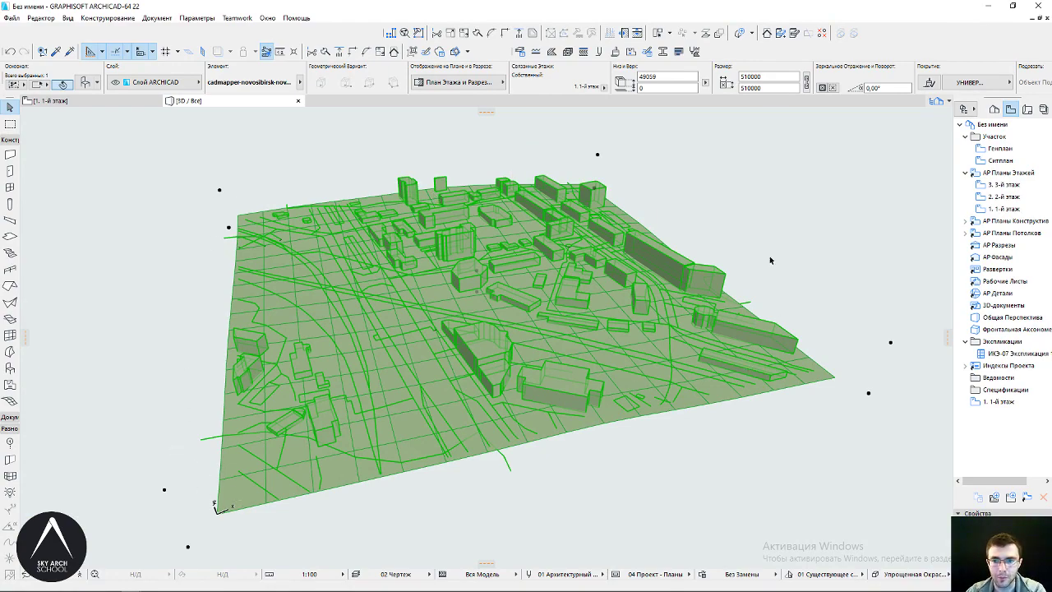
Convert the selected terrain and buildings to Morphs with Конструирование > Преобразовать Выбранное в Морф
{"action": "middle_click_drag", "start_coordinate": [672, 311], "coordinate": [614, 308], "text": "shift"}
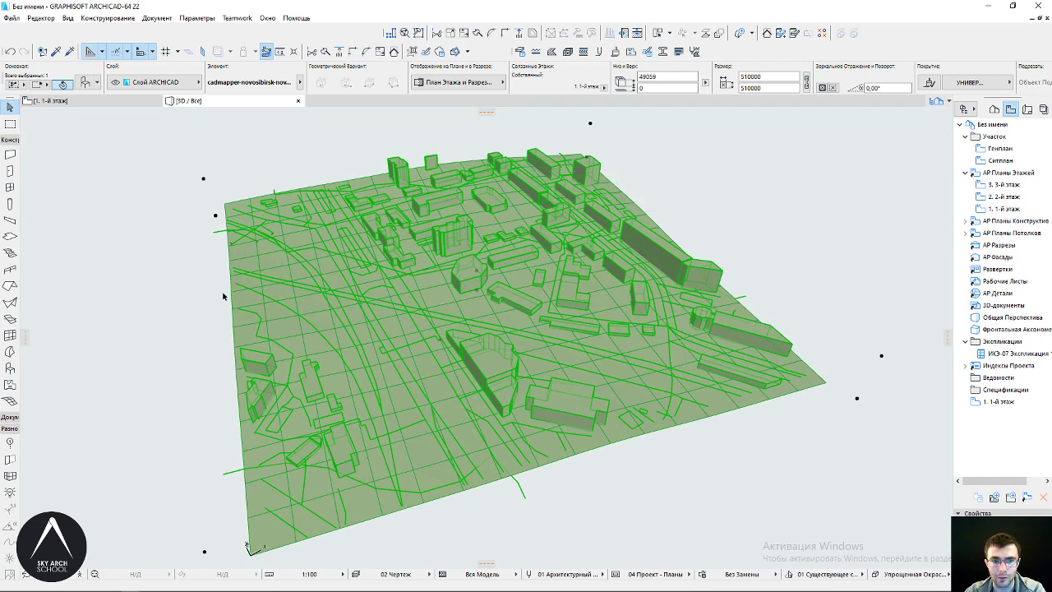
{"action": "middle_click_drag", "start_coordinate": [629, 453], "coordinate": [582, 156], "text": "shift"}
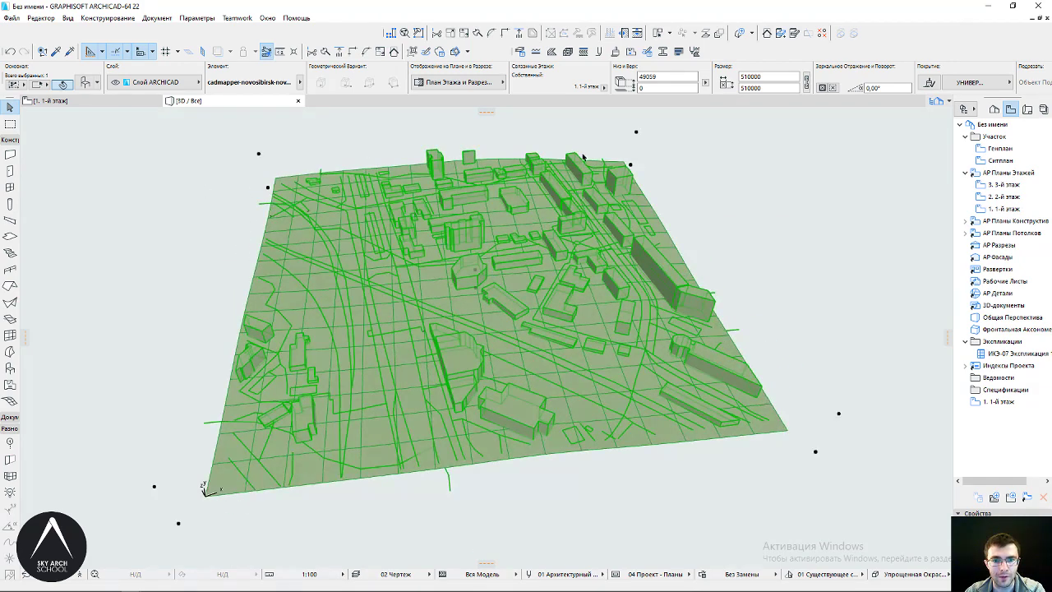
{"action": "middle_click_drag", "start_coordinate": [413, 362], "coordinate": [386, 189], "text": "shift"}
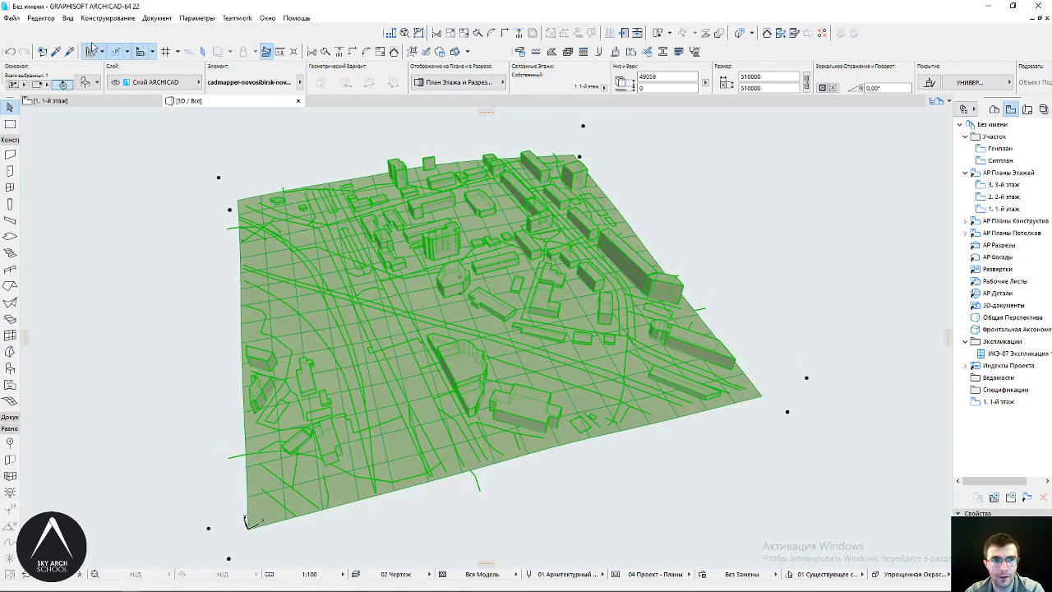
{"action": "left_click", "coordinate": [123, 18]}
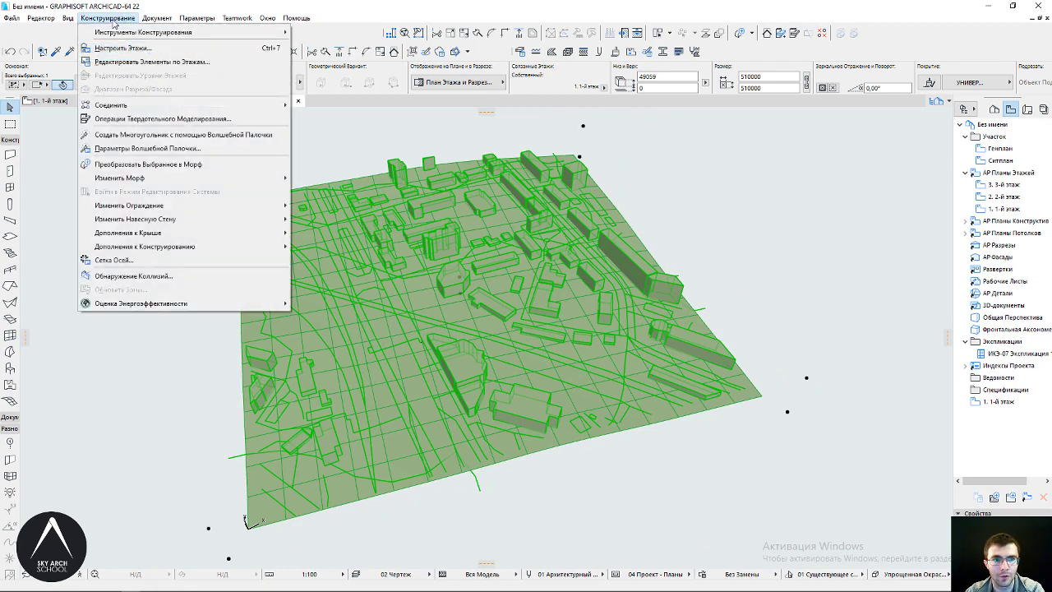
{"action": "left_click", "coordinate": [110, 165]}
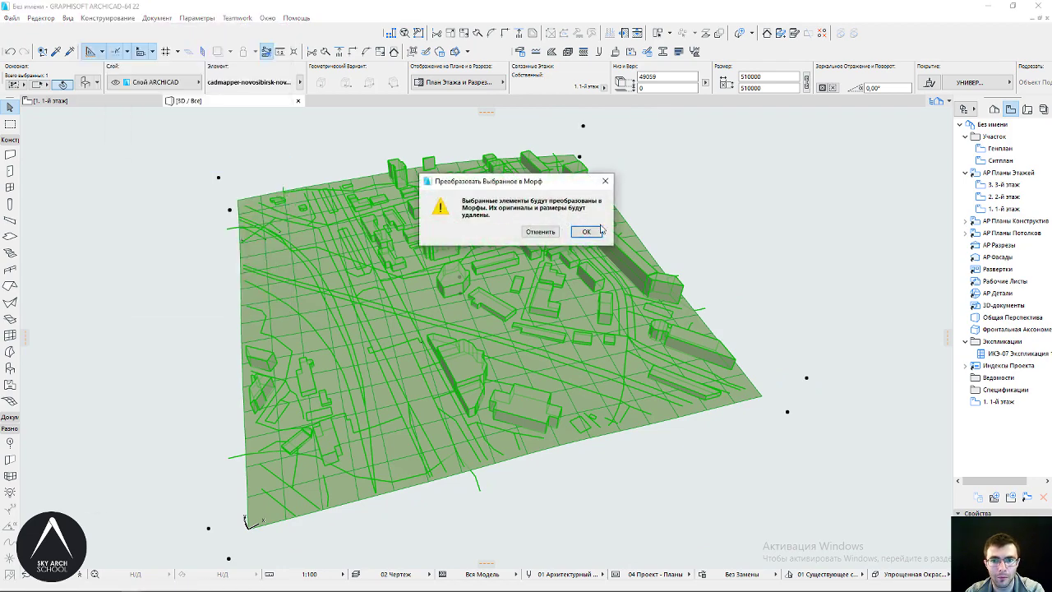
{"action": "left_click", "coordinate": [586, 231]}
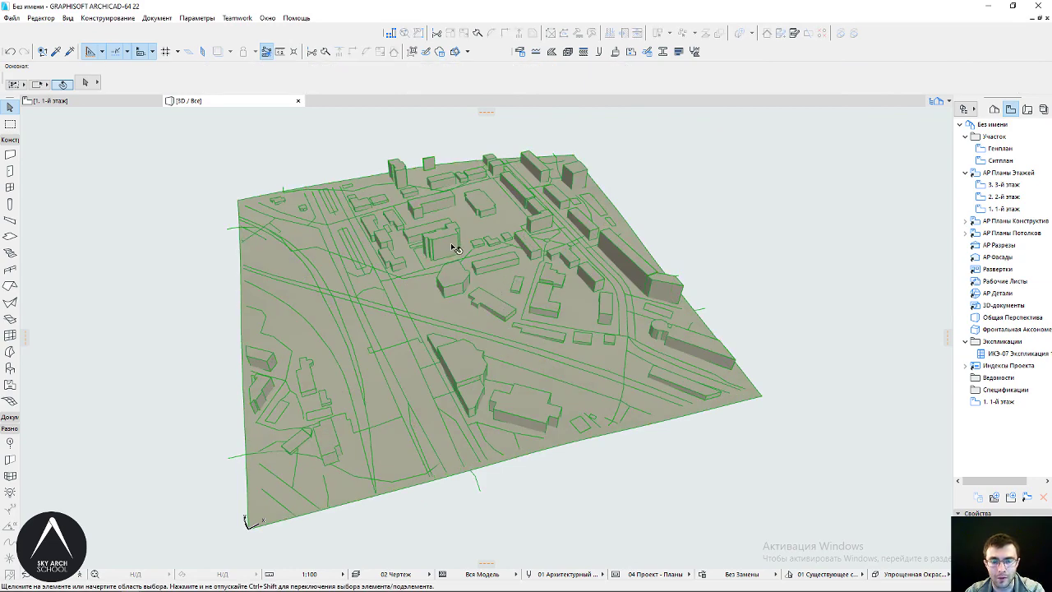
Orbit the converted Morph site through flatter and more top-down views
{"action": "mouse_move", "coordinate": [452, 164]}
{"action": "middle_mouse_down", "text": "shift"}
{"action": "mouse_move", "coordinate": [463, 242]}
{"action": "mouse_move", "coordinate": [417, 224]}
{"action": "middle_mouse_up", "text": "shift"}
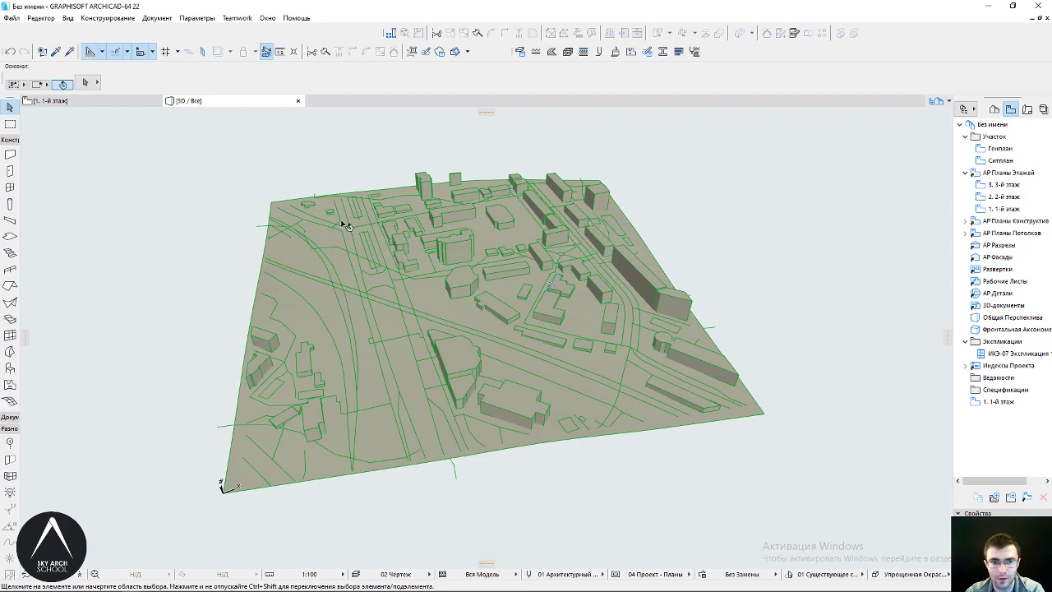
{"action": "mouse_move", "coordinate": [341, 225]}
{"action": "middle_mouse_down", "text": "shift"}
{"action": "mouse_move", "coordinate": [375, 250]}
{"action": "mouse_move", "coordinate": [484, 251]}
{"action": "middle_mouse_up", "text": "shift"}
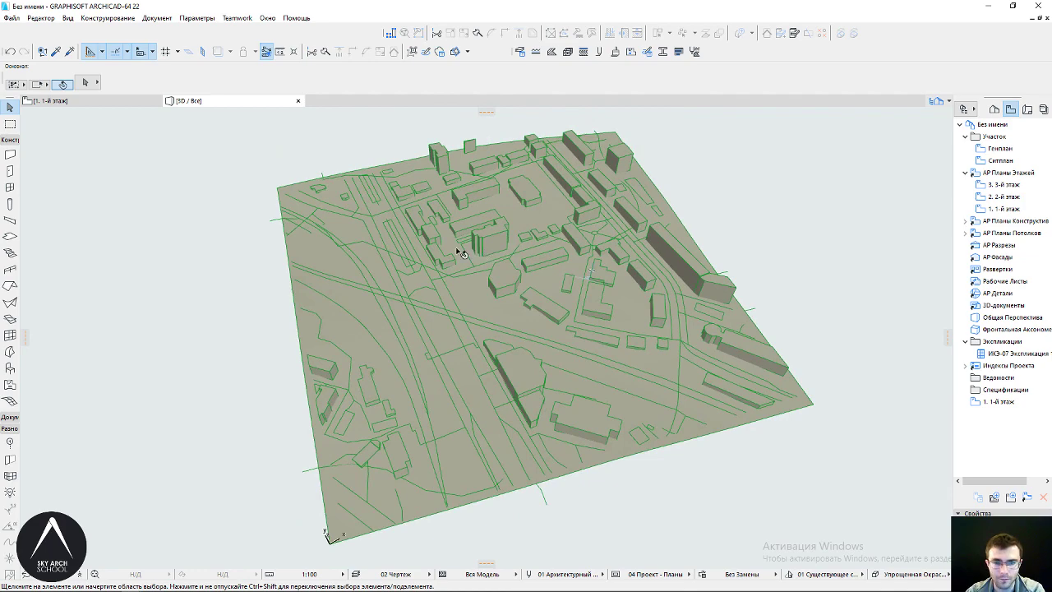
{"action": "mouse_move", "coordinate": [527, 286]}
{"action": "middle_mouse_down", "text": "shift"}
{"action": "mouse_move", "coordinate": [484, 354]}
{"action": "mouse_move", "coordinate": [475, 291]}
{"action": "mouse_move", "coordinate": [481, 223]}
{"action": "mouse_move", "coordinate": [495, 202]}
{"action": "mouse_move", "coordinate": [546, 251]}
{"action": "mouse_move", "coordinate": [485, 306]}
{"action": "middle_mouse_up", "text": "shift"}
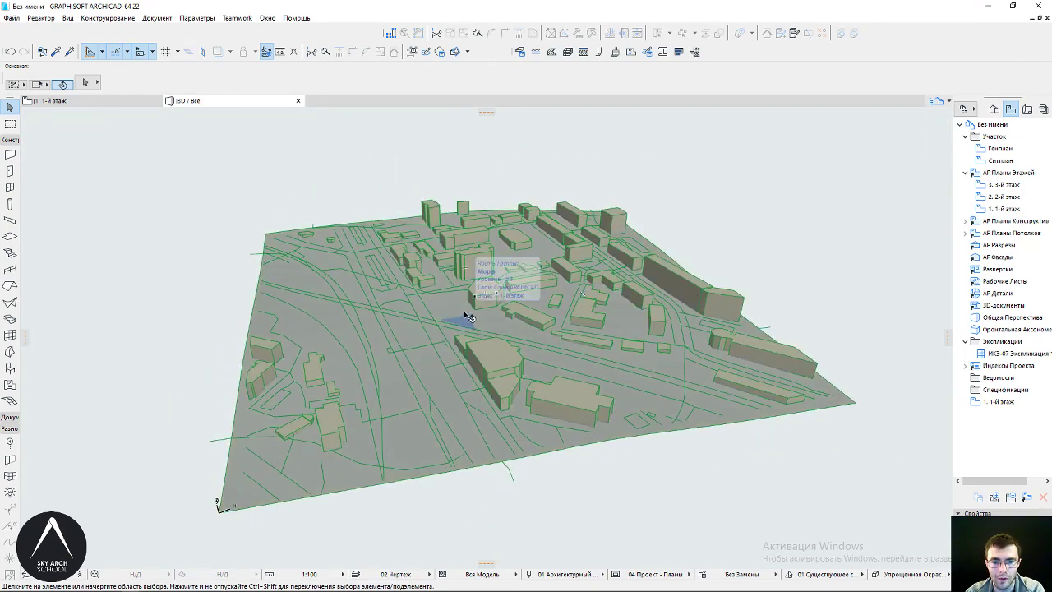
Test picking a single building and selecting all, clearing each selection
{"action": "left_click", "coordinate": [501, 357]}
{"action": "key", "text": "Escape"}
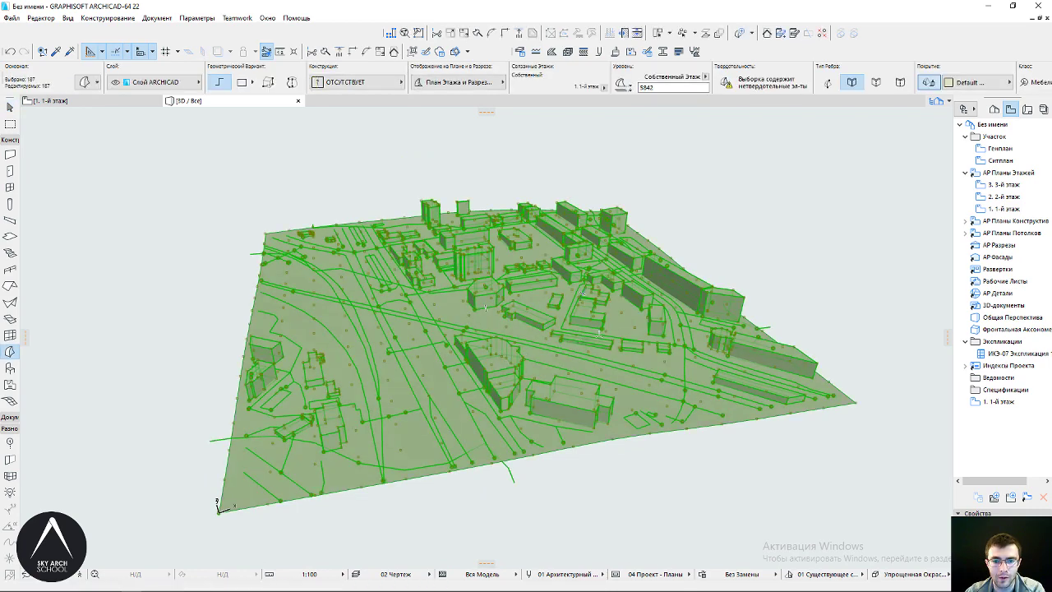
{"action": "middle_click_drag", "start_coordinate": [563, 271], "coordinate": [505, 329], "text": "shift"}
{"action": "key", "text": "ctrl+a"}
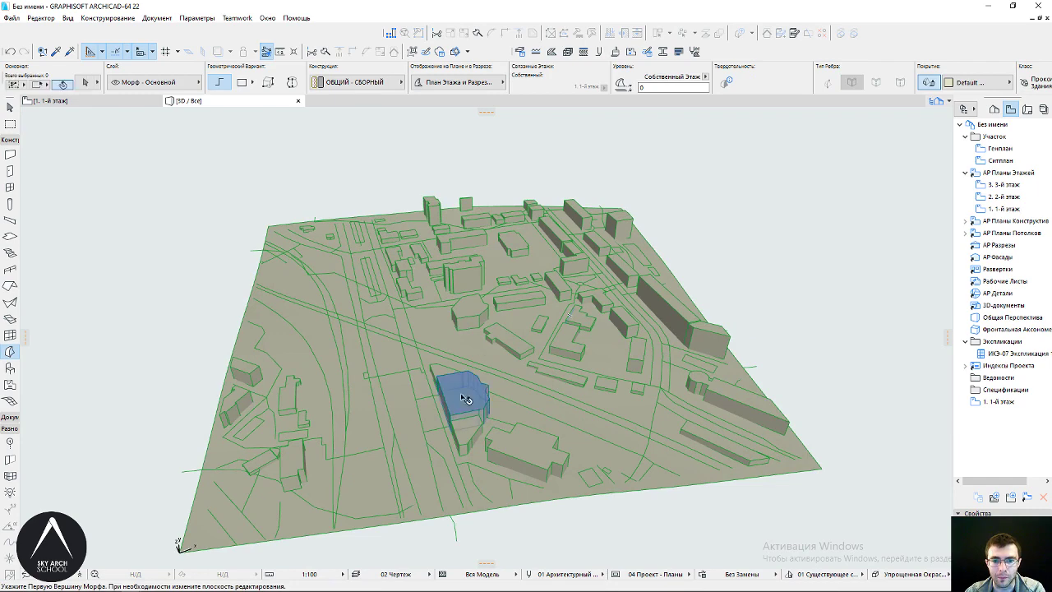
{"action": "key", "text": "Escape"}
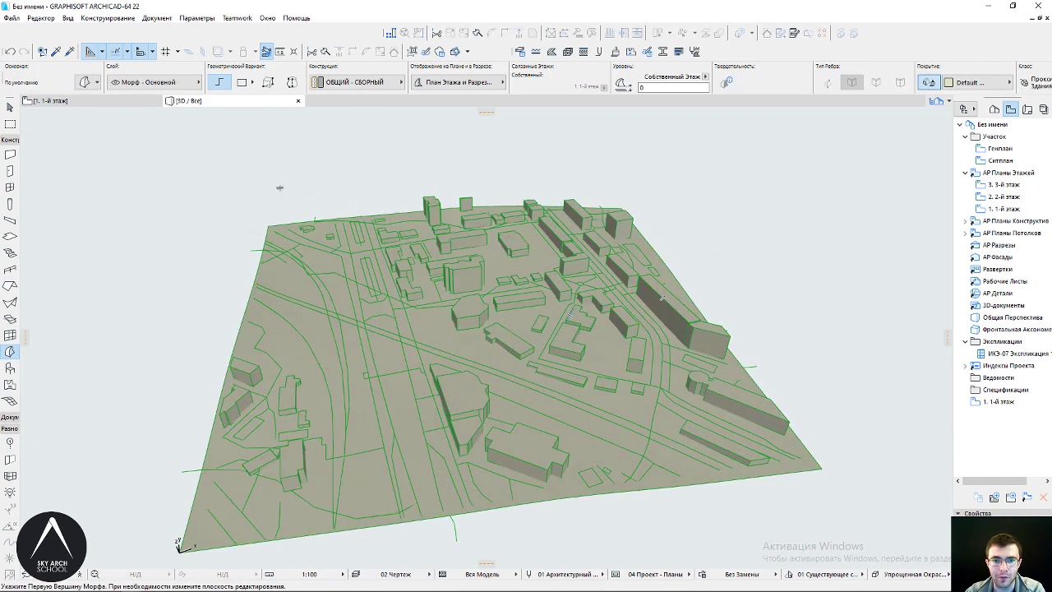
{"action": "middle_click_drag", "start_coordinate": [628, 431], "coordinate": [511, 230], "text": "shift"}
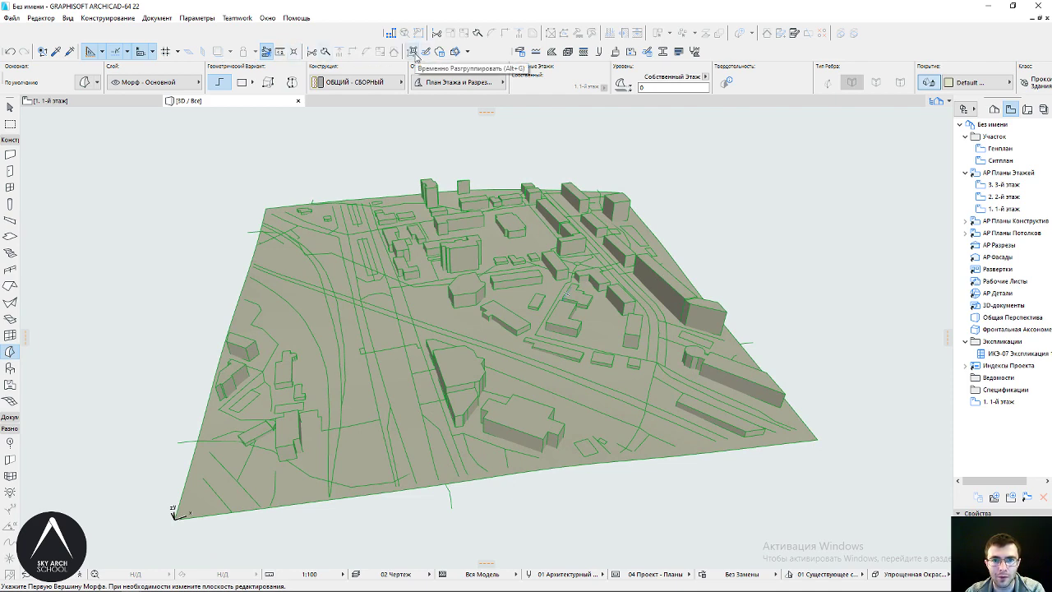
Turn on Suspend Groups and pick a tall building and the right-hand block individually
{"action": "left_click", "coordinate": [414, 55]}
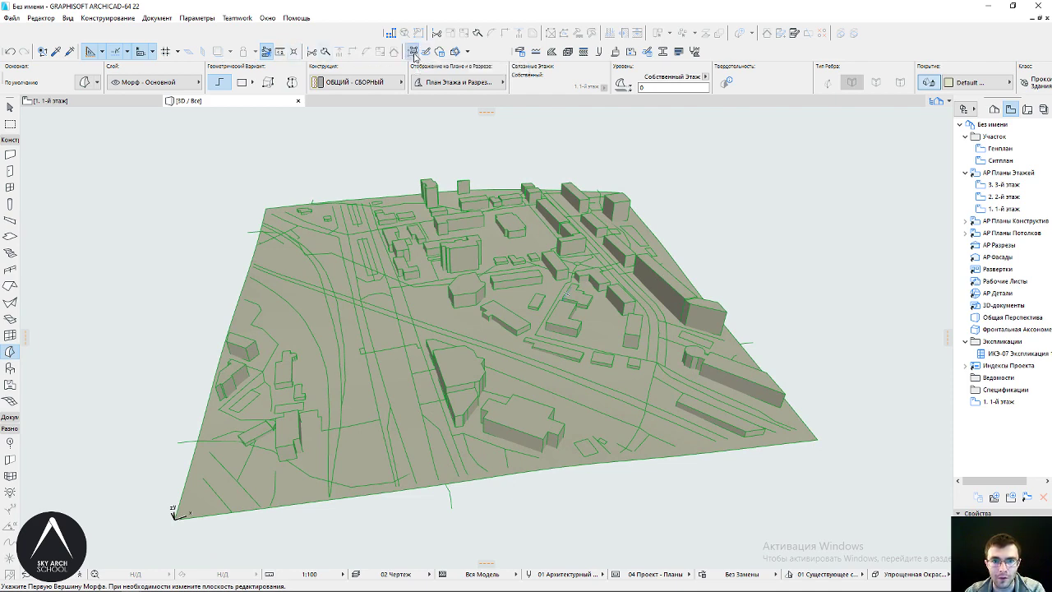
{"action": "left_click", "coordinate": [628, 256]}
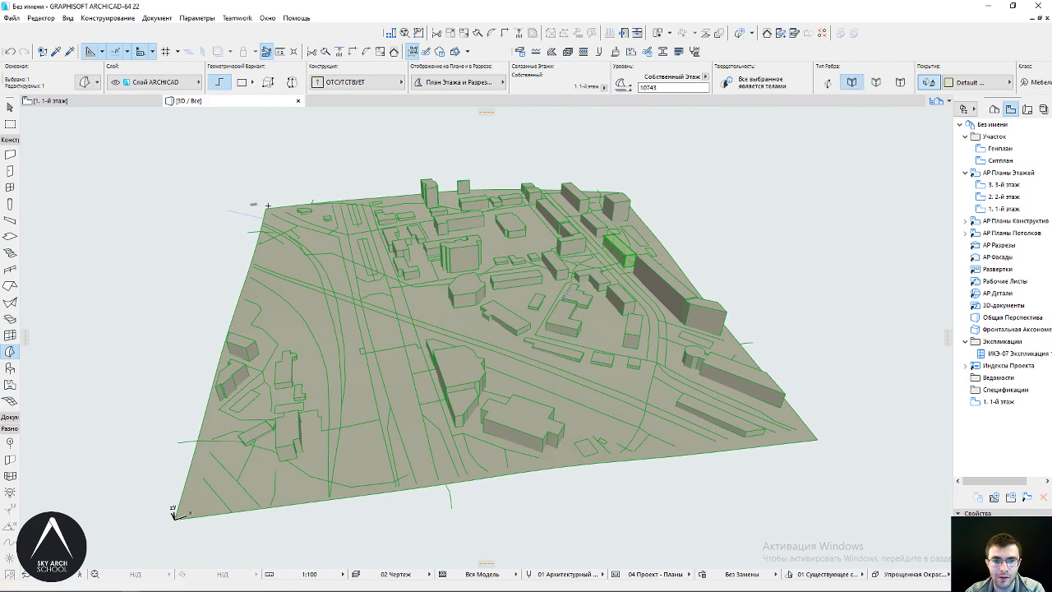
{"action": "key", "text": "Escape"}
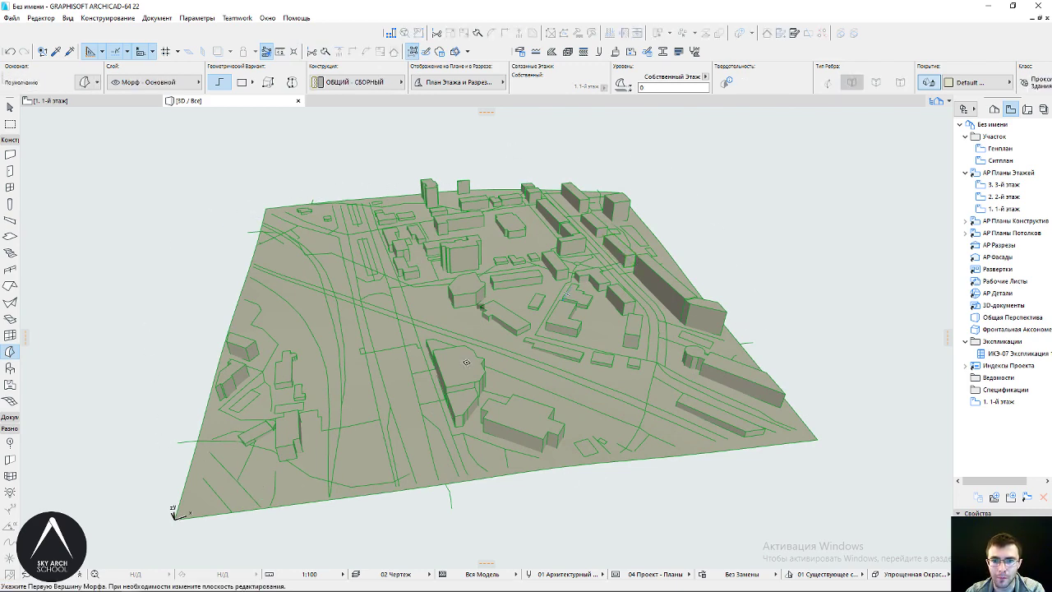
{"action": "left_click", "coordinate": [705, 311]}
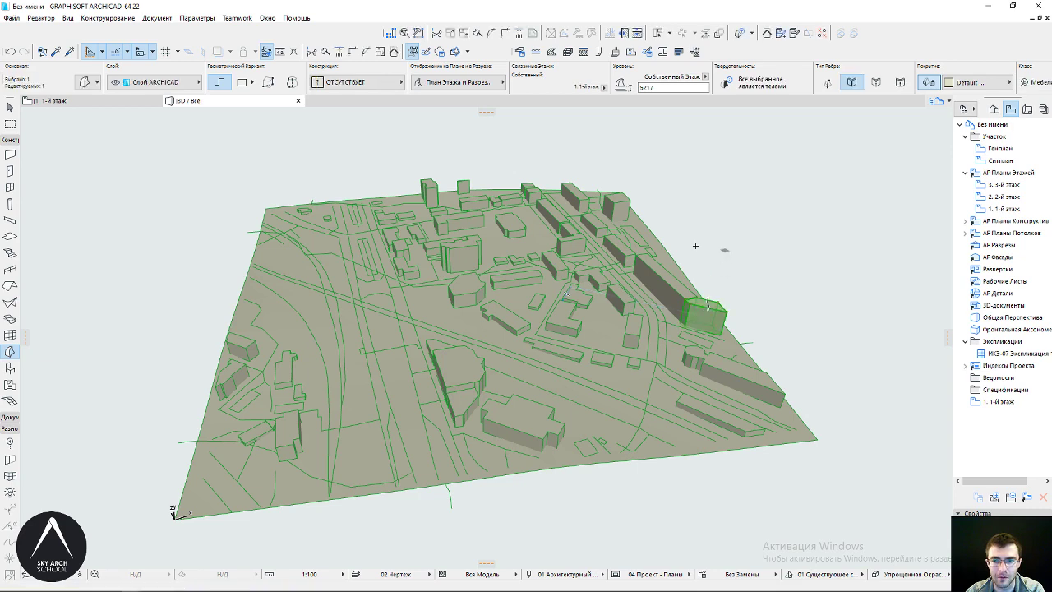
{"action": "key", "text": "Escape"}
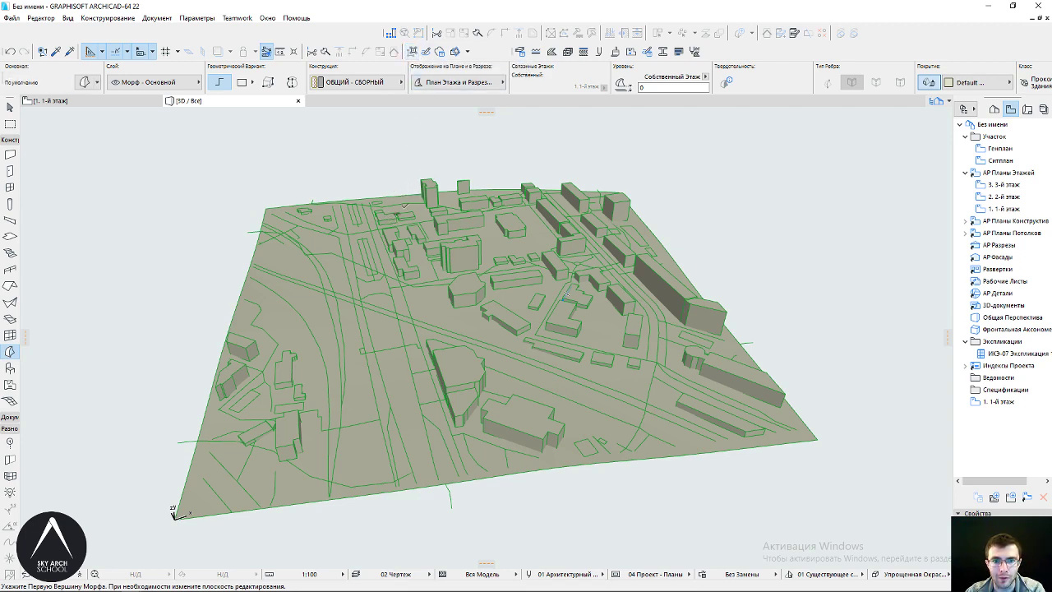
Select the entire site model of 187 elements with Ctrl+A
{"action": "key", "text": "ctrl+a"}
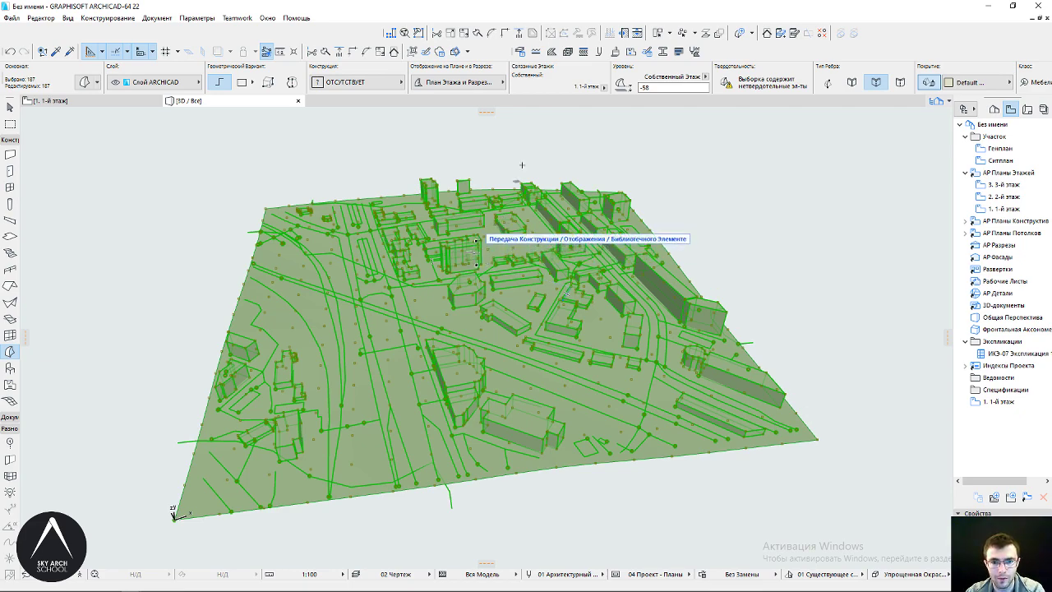
{"action": "left_click", "coordinate": [456, 244]}
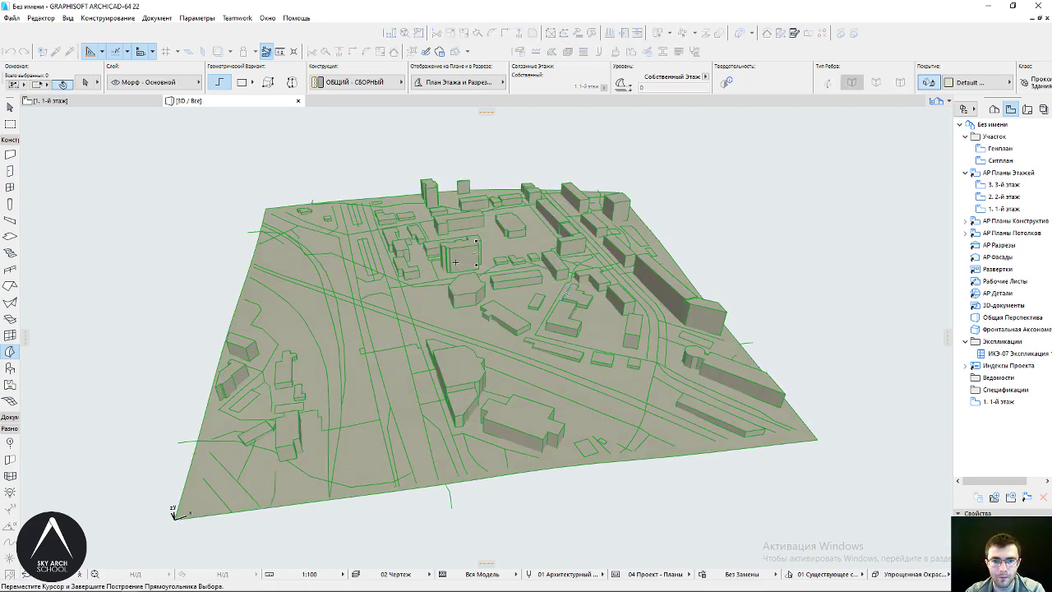
{"action": "left_click", "coordinate": [476, 264]}
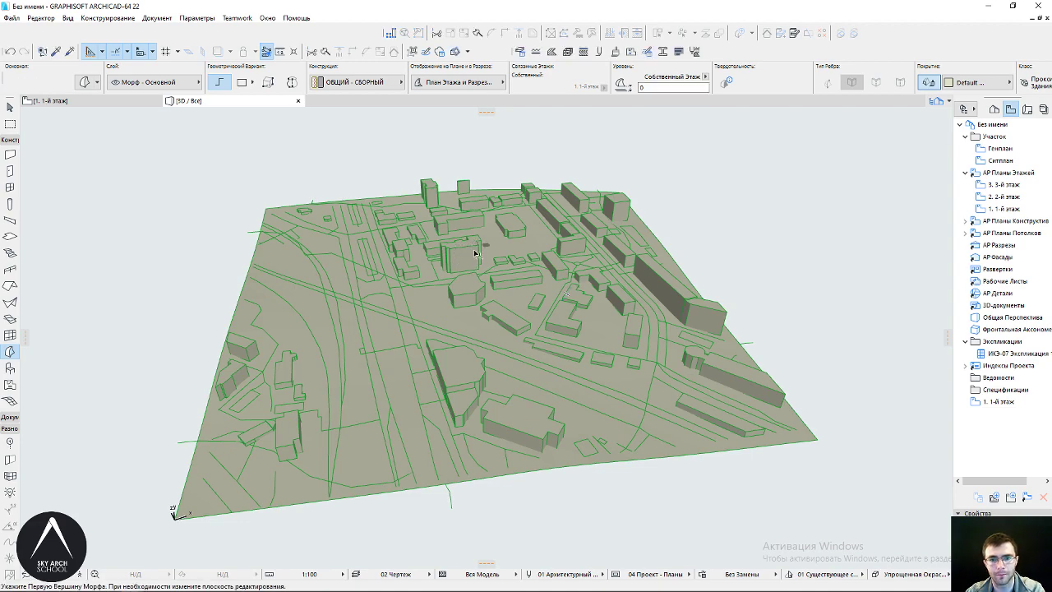
{"action": "key", "text": "ctrl+a"}
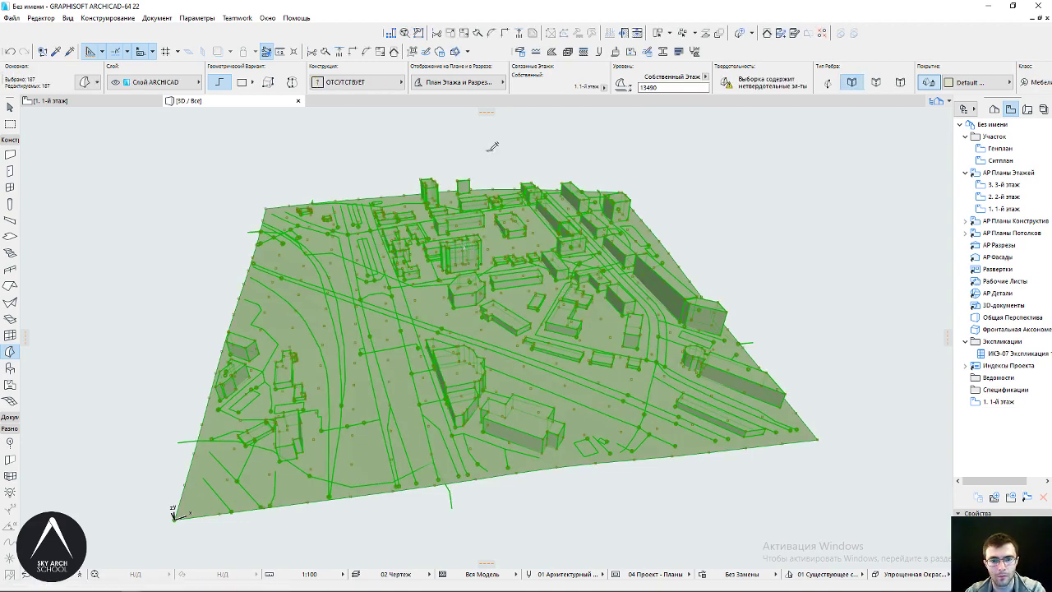
{"action": "key", "text": "s"}
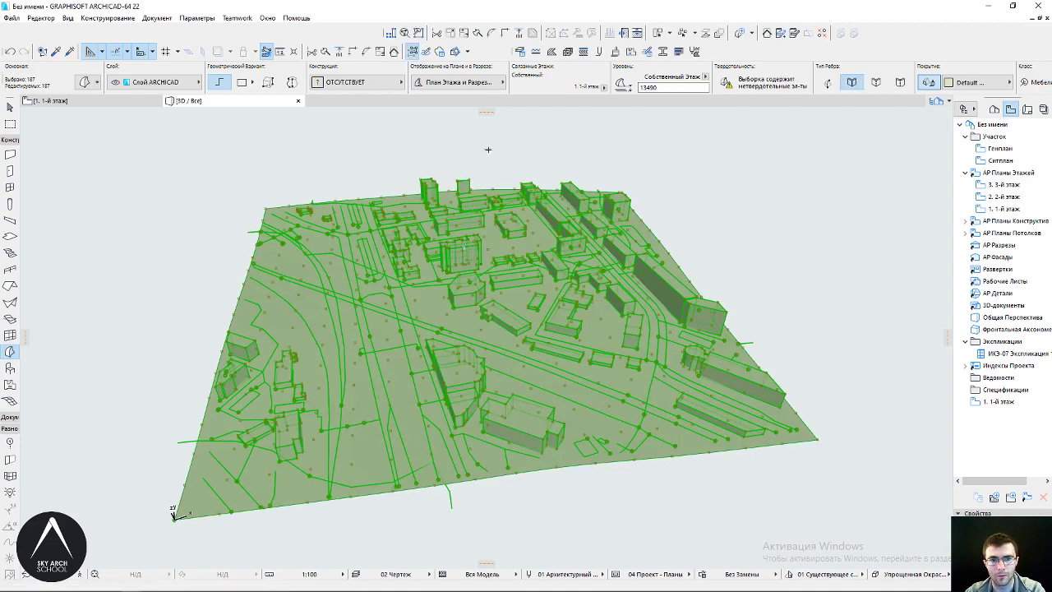
Combine all selected site model elements into one group with Edit > Grouping > Group
{"action": "left_click", "coordinate": [40, 18]}
{"action": "mouse_move", "coordinate": [64, 189]}
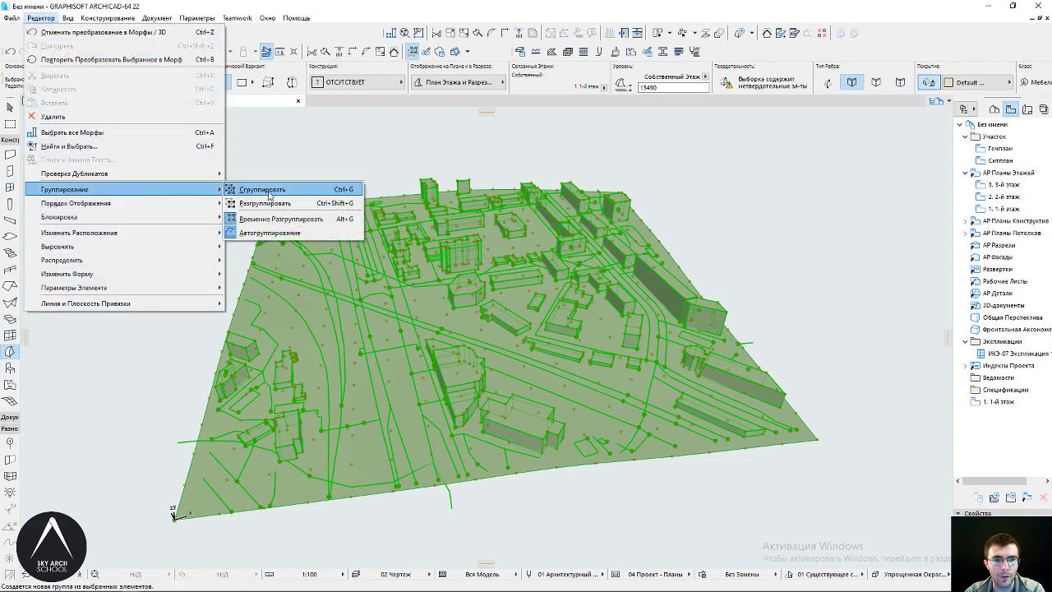
{"action": "left_click", "coordinate": [469, 4]}
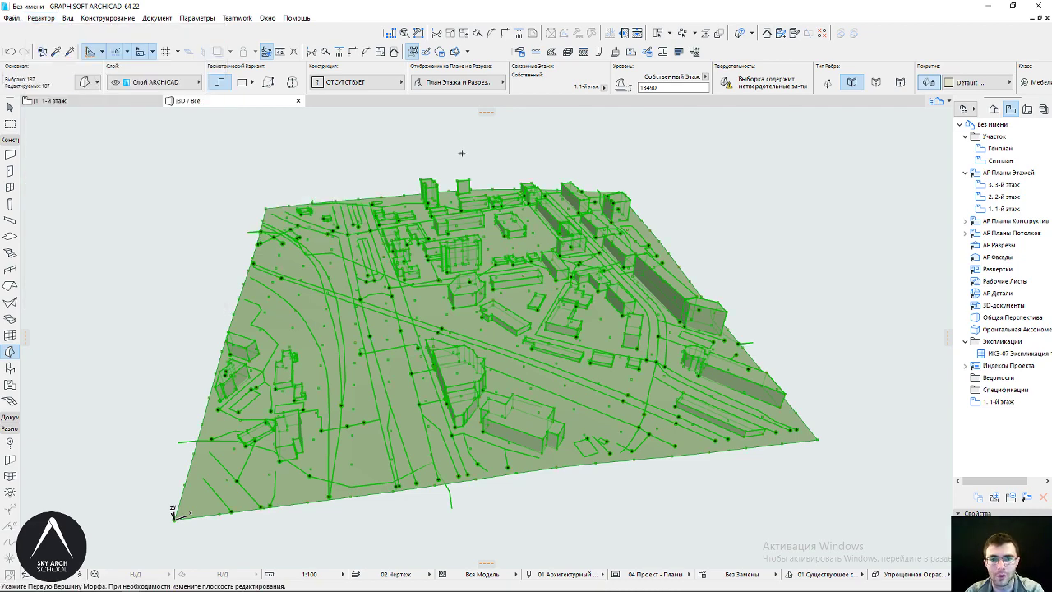
{"action": "key", "text": "Escape"}
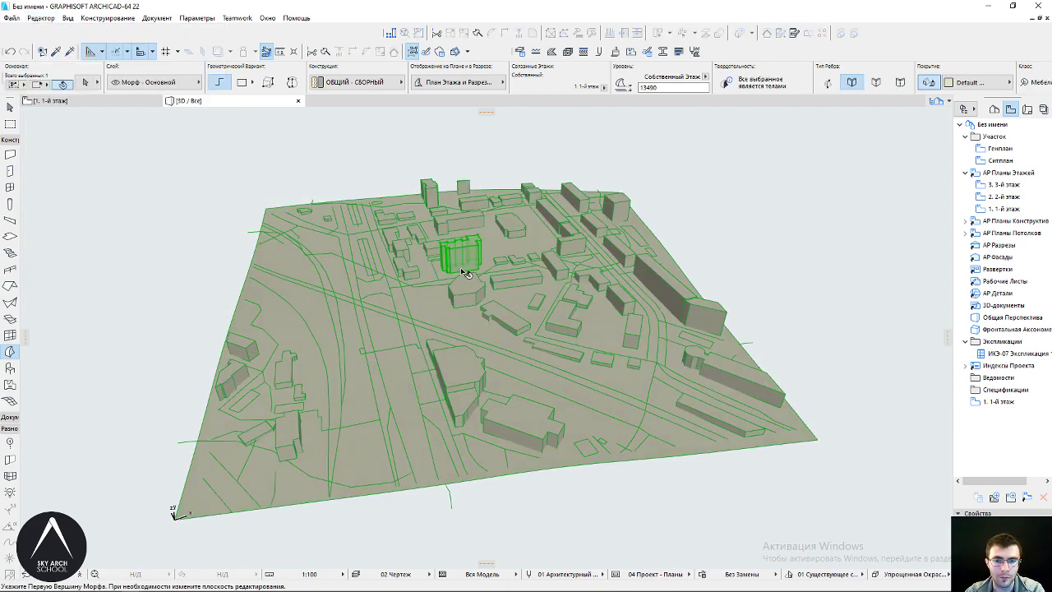
Test-select individual buildings near the site centre while orbiting the 3D view around them
{"action": "middle_click_drag", "start_coordinate": [449, 264], "coordinate": [465, 276], "text": "shift"}
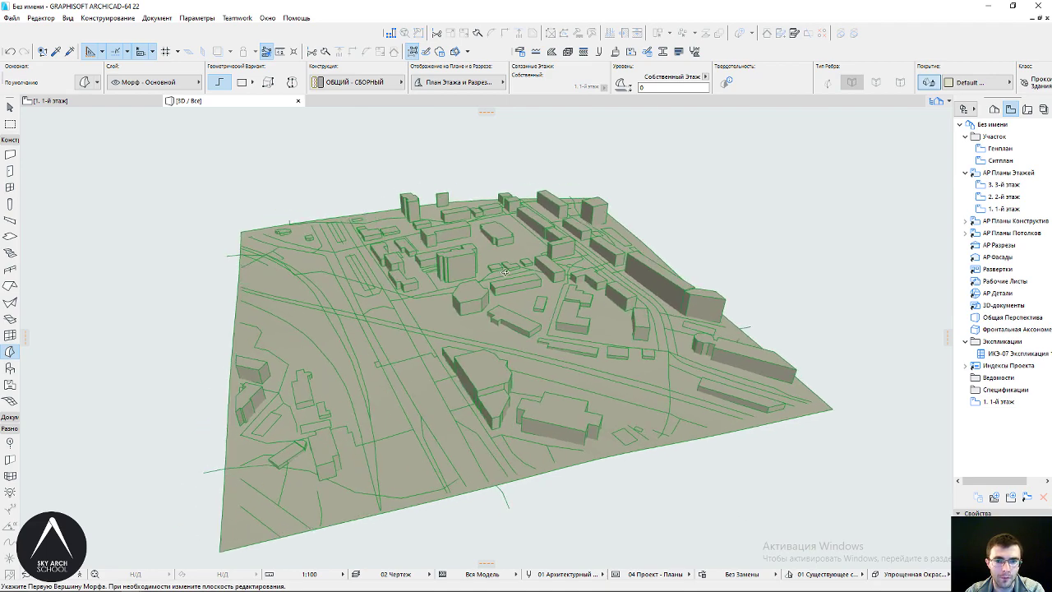
{"action": "left_click", "coordinate": [466, 293]}
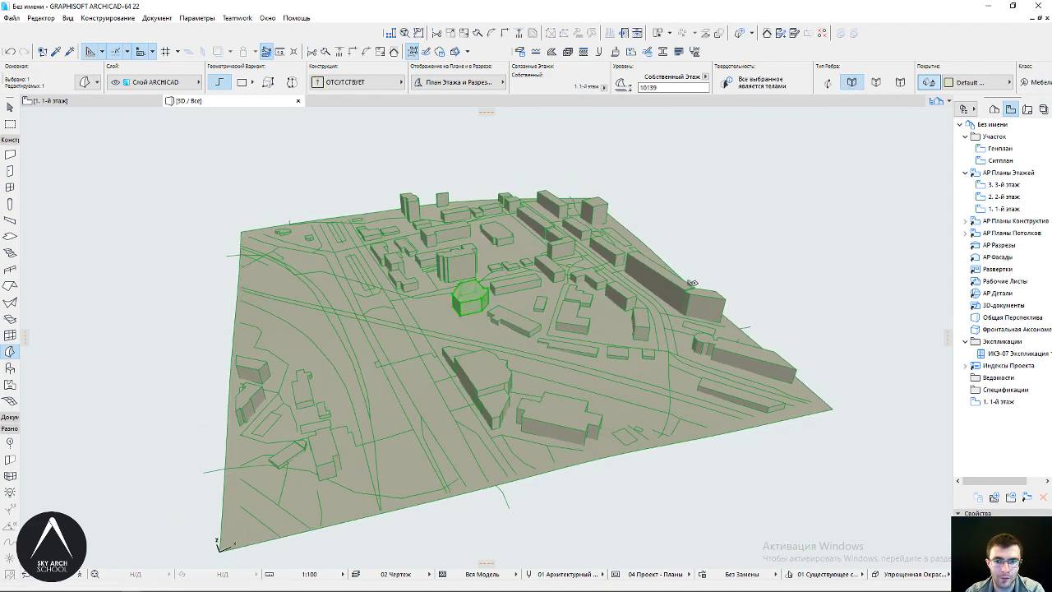
{"action": "key", "text": "Escape"}
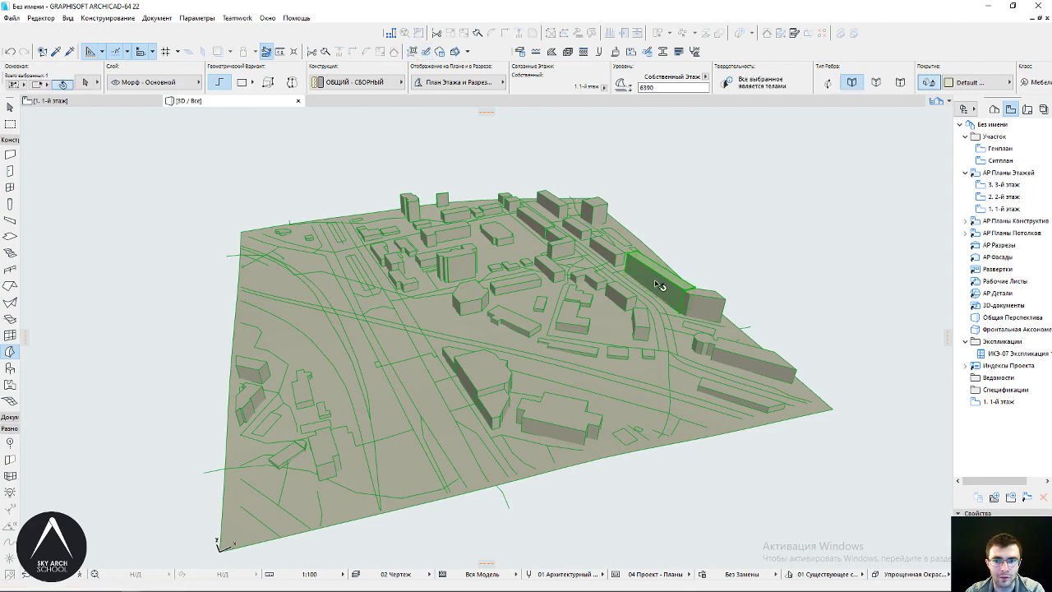
{"action": "left_click", "coordinate": [456, 265]}
{"action": "mouse_move", "coordinate": [456, 264]}
{"action": "middle_mouse_down", "text": "shift"}
{"action": "mouse_move", "coordinate": [462, 240]}
{"action": "mouse_move", "coordinate": [497, 235]}
{"action": "middle_mouse_up", "text": "shift"}
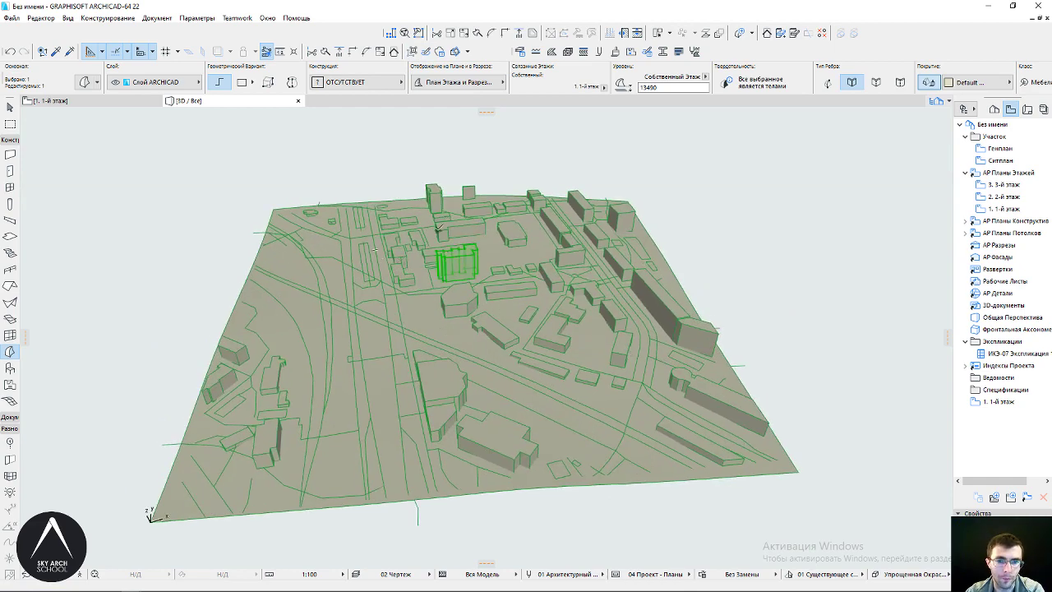
{"action": "middle_click_drag", "start_coordinate": [438, 227], "coordinate": [397, 218], "text": "shift"}
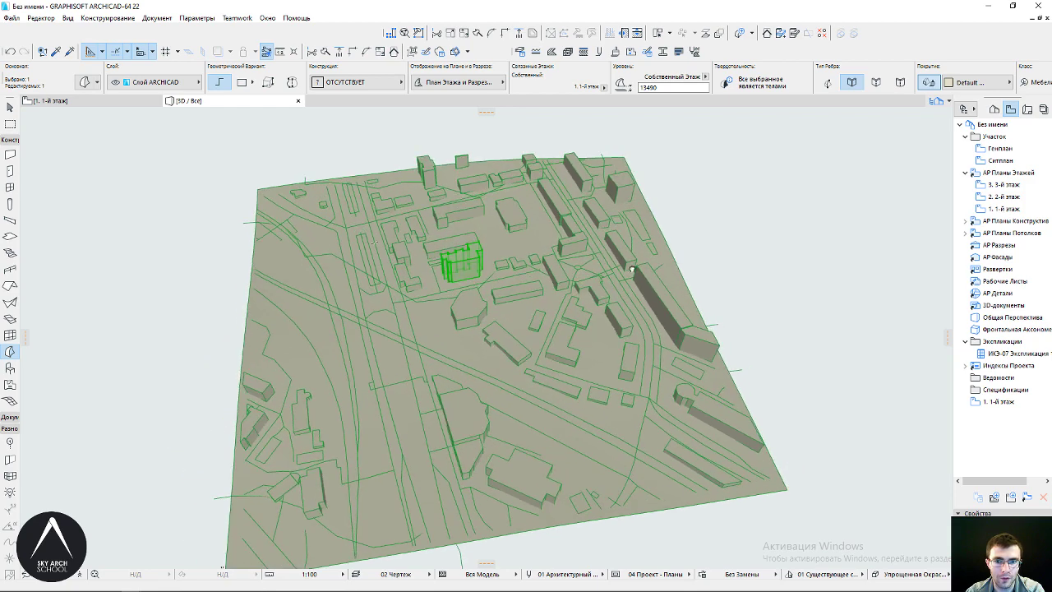
{"action": "mouse_move", "coordinate": [632, 270]}
{"action": "middle_mouse_down", "text": "shift"}
{"action": "mouse_move", "coordinate": [655, 441]}
{"action": "mouse_move", "coordinate": [385, 268]}
{"action": "middle_mouse_up", "text": "shift"}
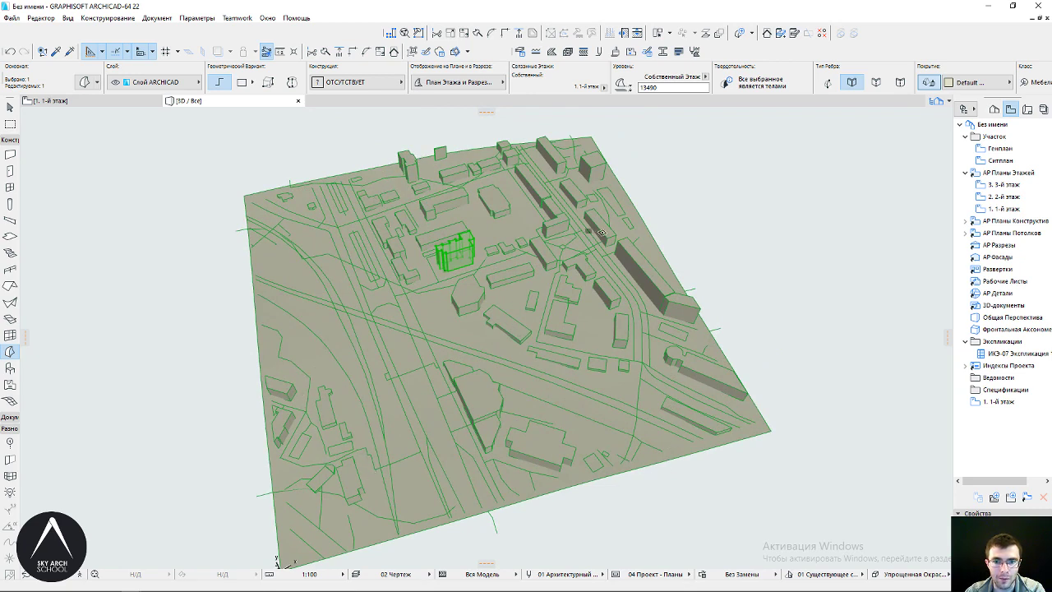
{"action": "key", "text": "Escape"}
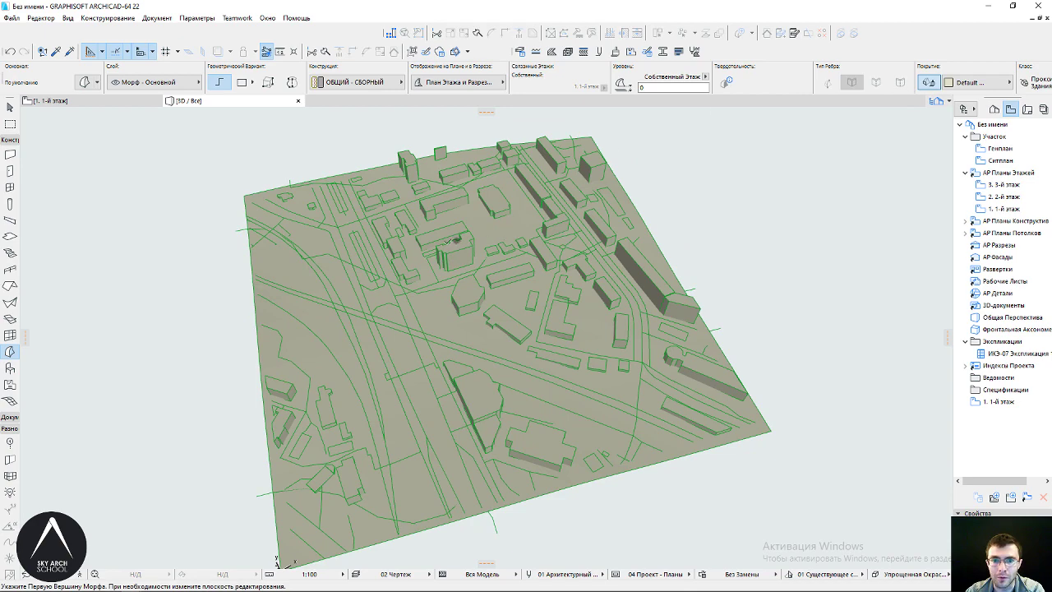
{"action": "middle_click_drag", "start_coordinate": [448, 241], "coordinate": [409, 277], "text": "shift"}
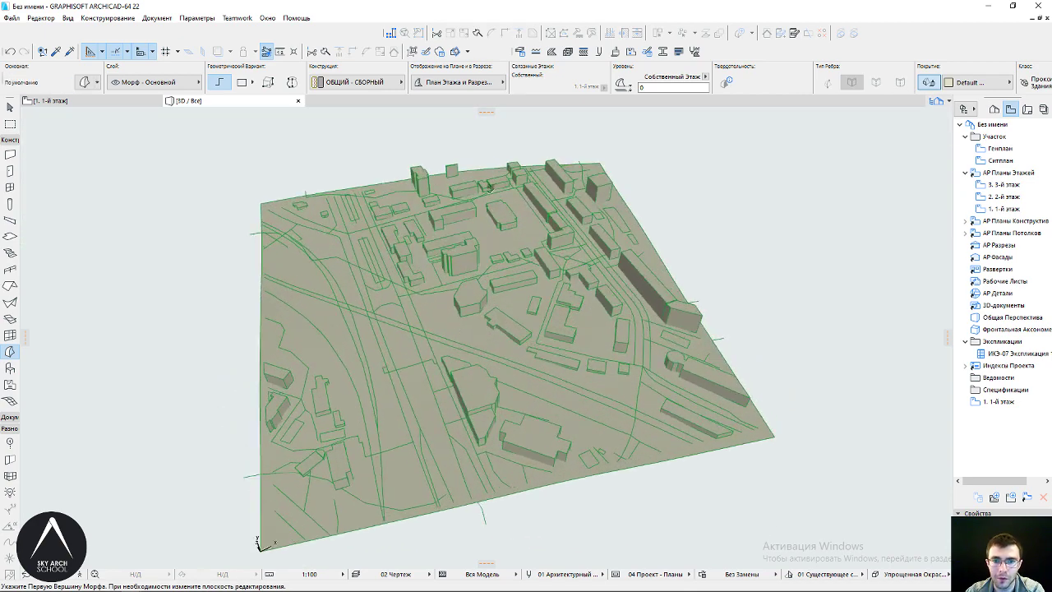
{"action": "key", "text": "Escape"}
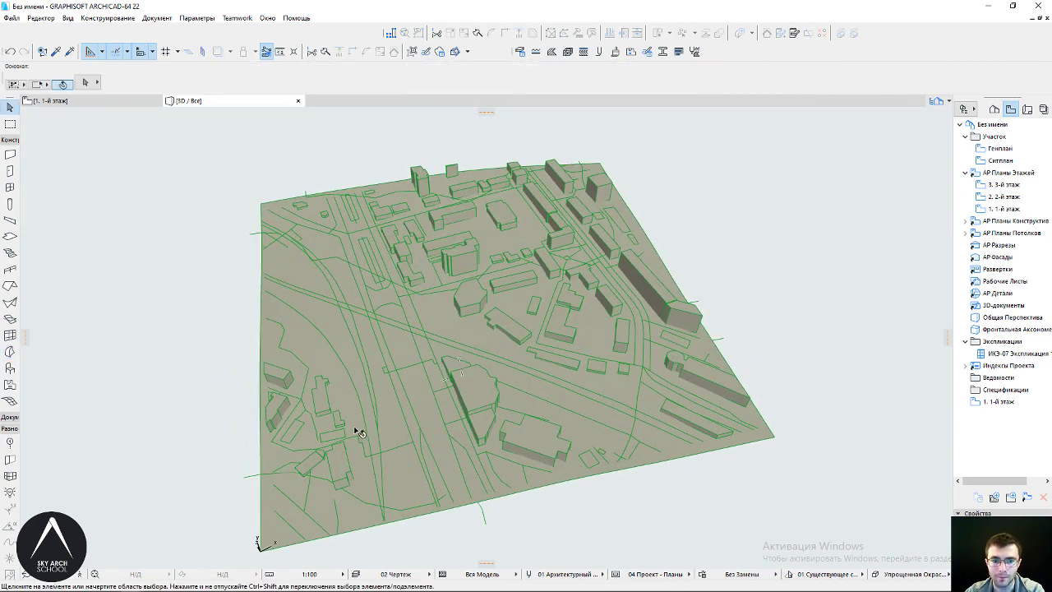
Test-select a few road line segments on the site model, then clear the selection
{"action": "middle_click_drag", "start_coordinate": [359, 433], "coordinate": [405, 313], "text": "shift"}
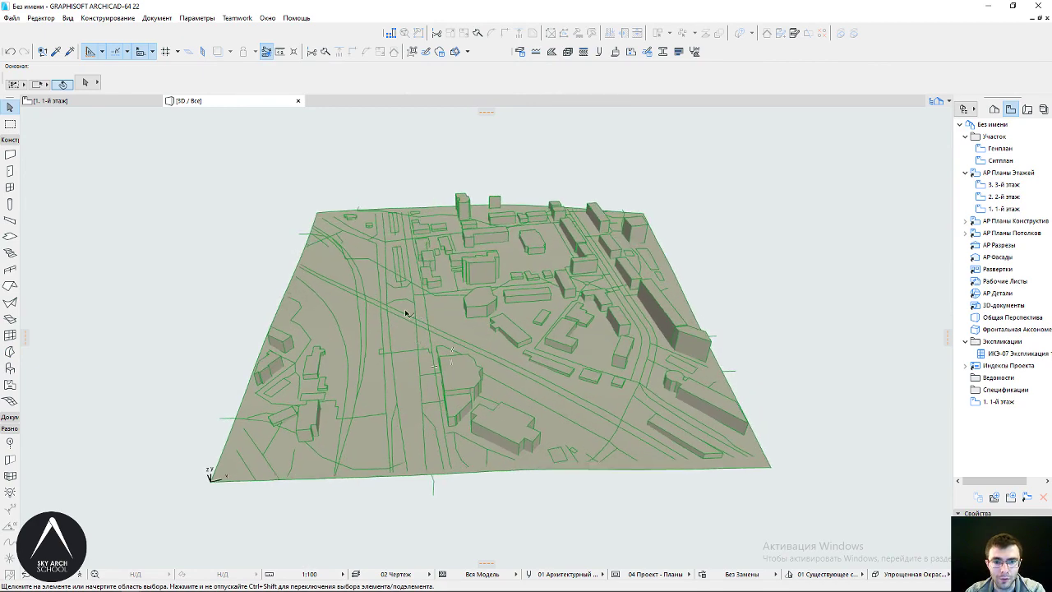
{"action": "left_click", "coordinate": [404, 311]}
{"action": "scroll", "coordinate": [500, 382], "scroll_direction": "up", "scroll_amount": 2}
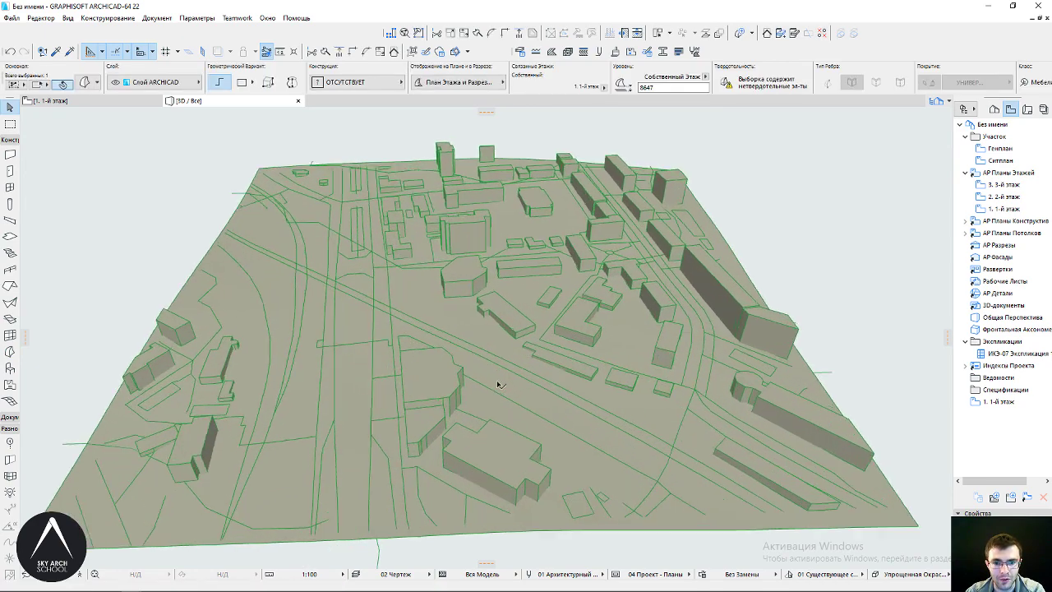
{"action": "middle_click_drag", "start_coordinate": [499, 384], "coordinate": [516, 315], "text": "shift"}
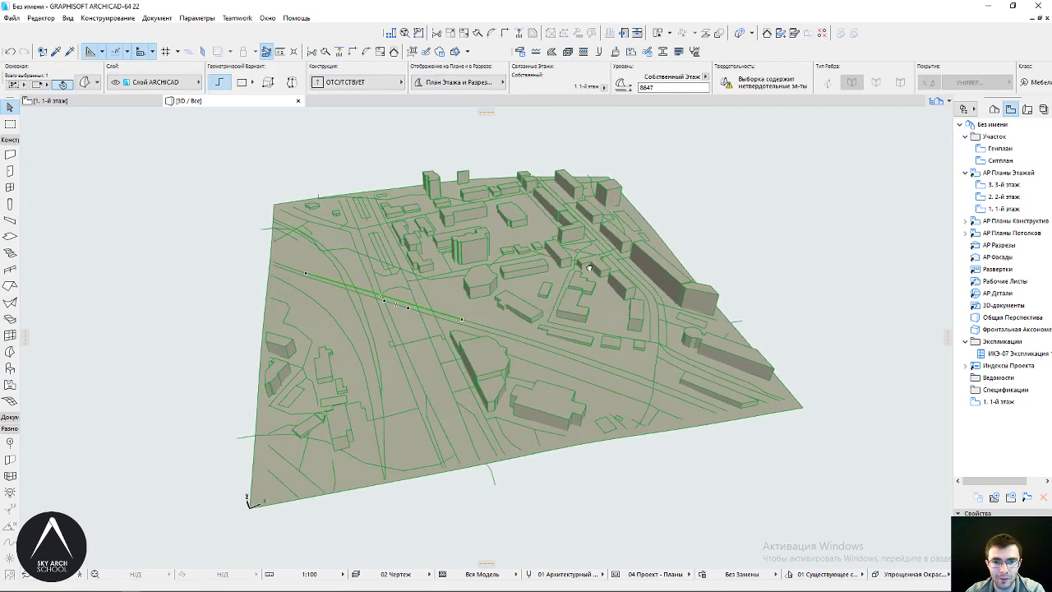
{"action": "mouse_move", "coordinate": [589, 268]}
{"action": "middle_mouse_down", "text": "shift"}
{"action": "mouse_move", "coordinate": [561, 289]}
{"action": "mouse_move", "coordinate": [564, 271]}
{"action": "middle_mouse_up", "text": "shift"}
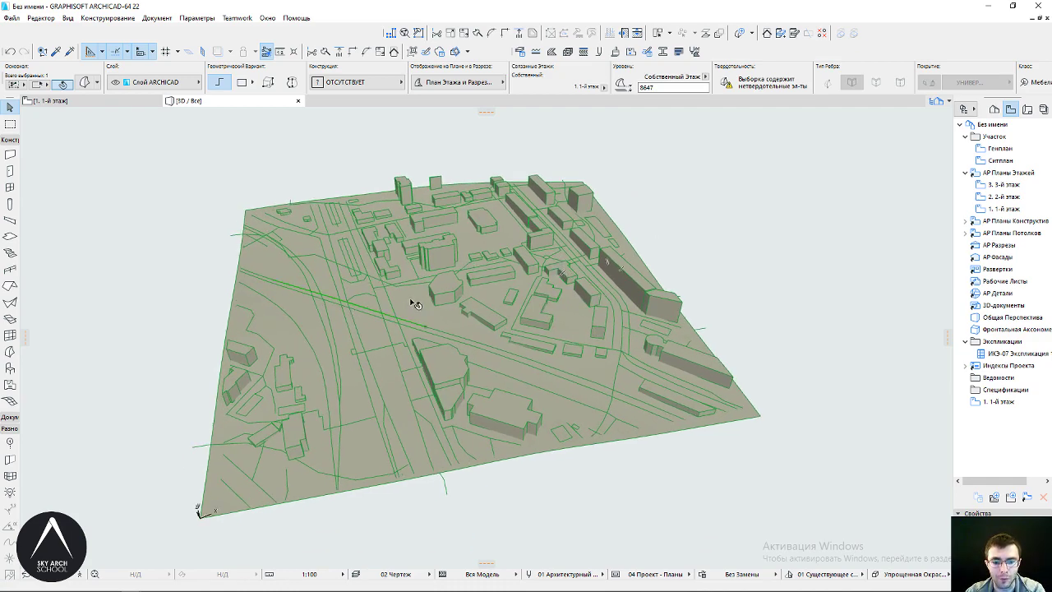
{"action": "mouse_move", "coordinate": [397, 288]}
{"action": "middle_mouse_down", "text": "shift"}
{"action": "mouse_move", "coordinate": [325, 332]}
{"action": "mouse_move", "coordinate": [378, 326]}
{"action": "middle_mouse_up", "text": "shift"}
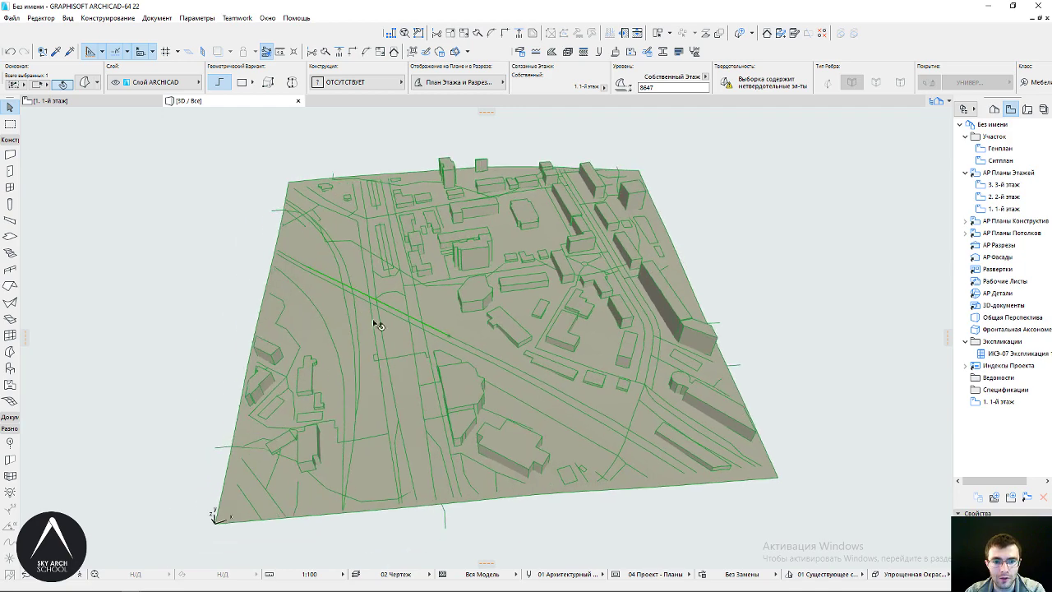
{"action": "scroll", "coordinate": [491, 362], "scroll_direction": "up", "scroll_amount": 2}
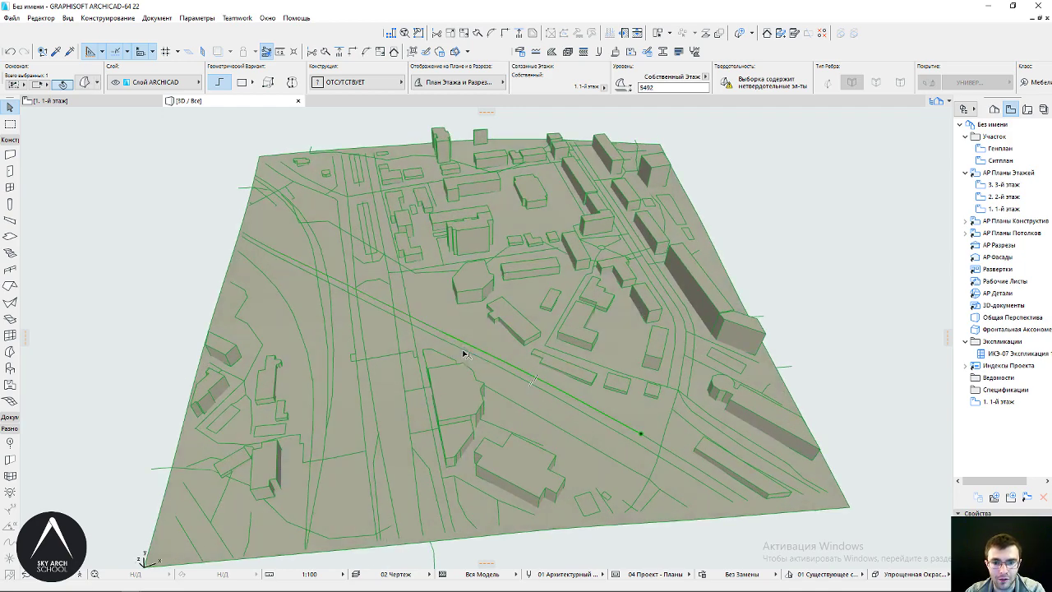
{"action": "left_click", "coordinate": [447, 335], "text": "shift"}
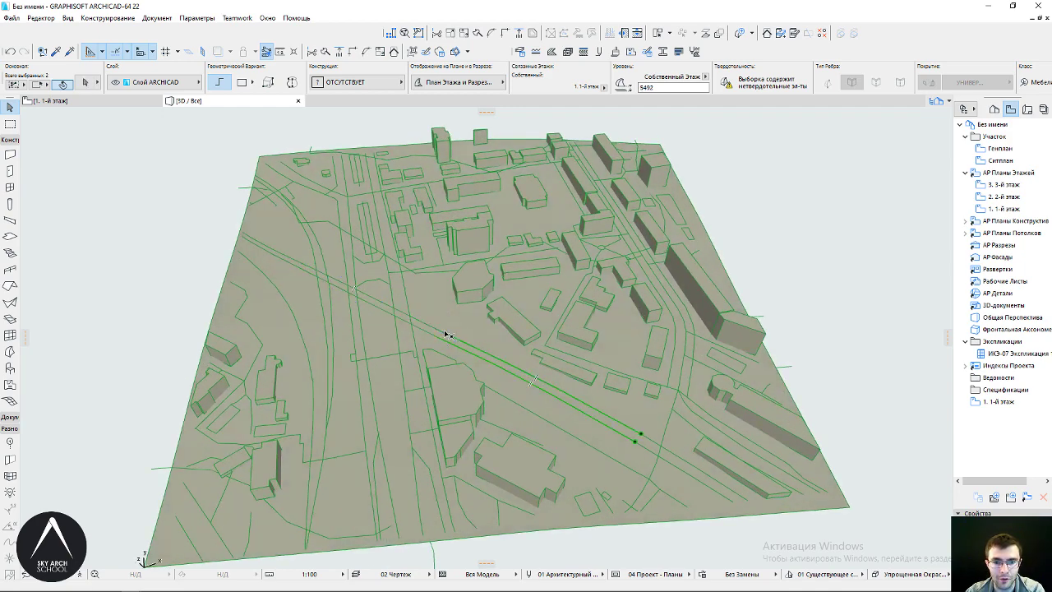
{"action": "left_click", "coordinate": [436, 331], "text": "shift"}
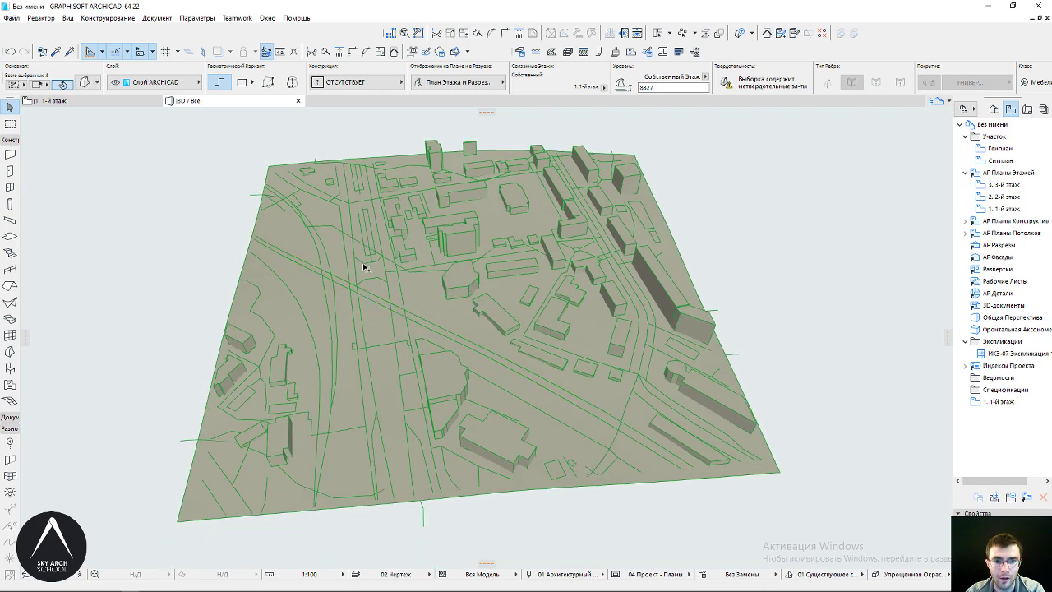
{"action": "key", "text": "Escape"}
Open Find and Select and move its window to the right of the model
{"action": "mouse_move", "coordinate": [469, 293]}
{"action": "middle_mouse_down", "text": "shift"}
{"action": "mouse_move", "coordinate": [511, 279]}
{"action": "mouse_move", "coordinate": [526, 255]}
{"action": "middle_mouse_up", "text": "shift"}
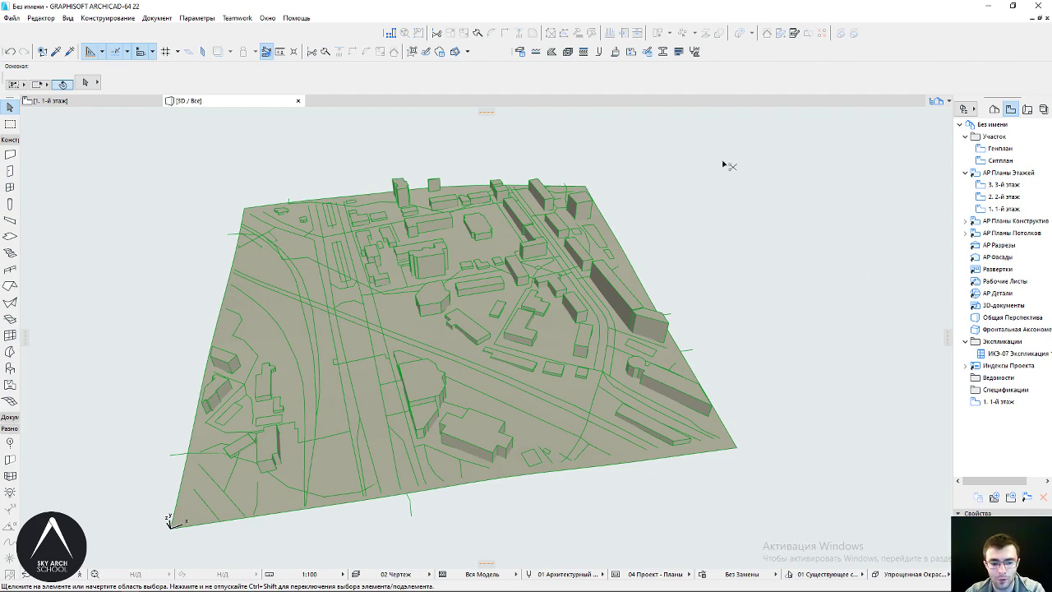
{"action": "key", "text": "ctrl+f"}
{"action": "mouse_move", "coordinate": [544, 162]}
{"action": "left_mouse_down"}
{"action": "mouse_move", "coordinate": [728, 161]}
{"action": "mouse_move", "coordinate": [838, 138]}
{"action": "left_mouse_up"}
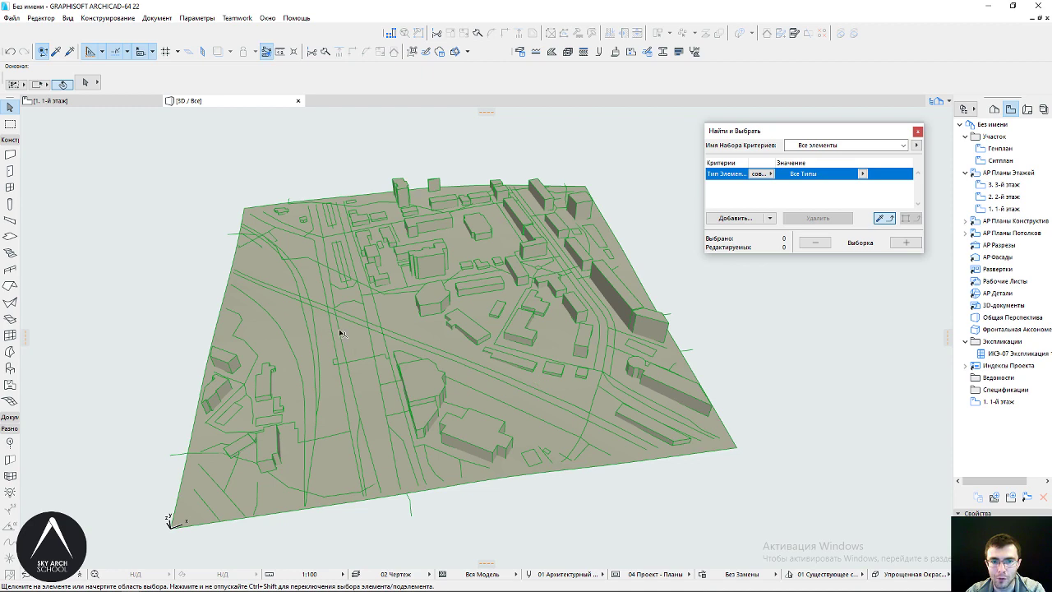
Set the Find and Select element type criterion to Ребро Морфа, widening the dialog to show it
{"action": "left_click", "coordinate": [420, 310], "text": "alt"}
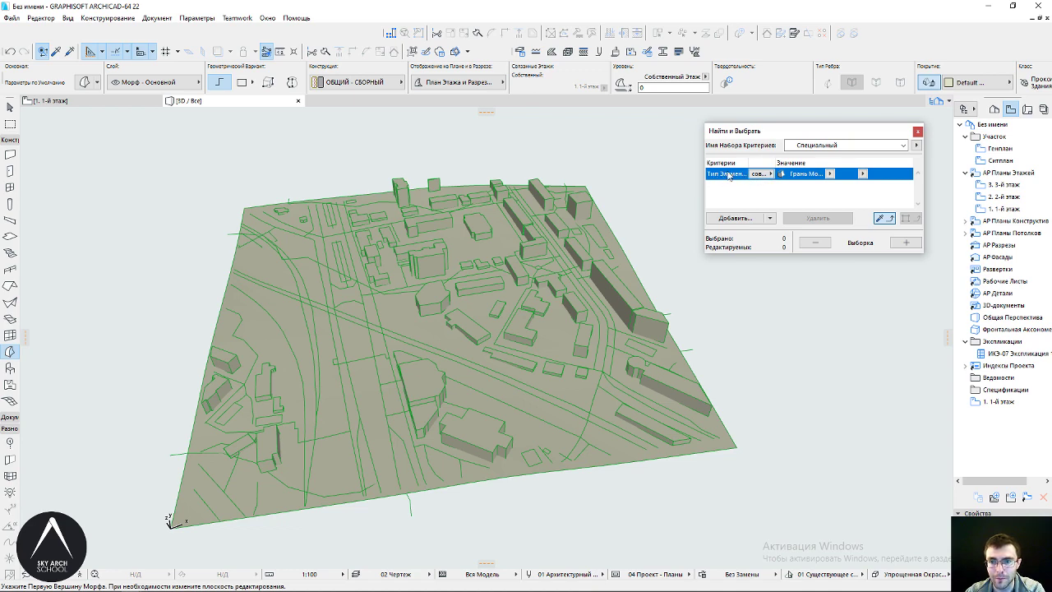
{"action": "left_click_drag", "start_coordinate": [705, 187], "coordinate": [667, 187]}
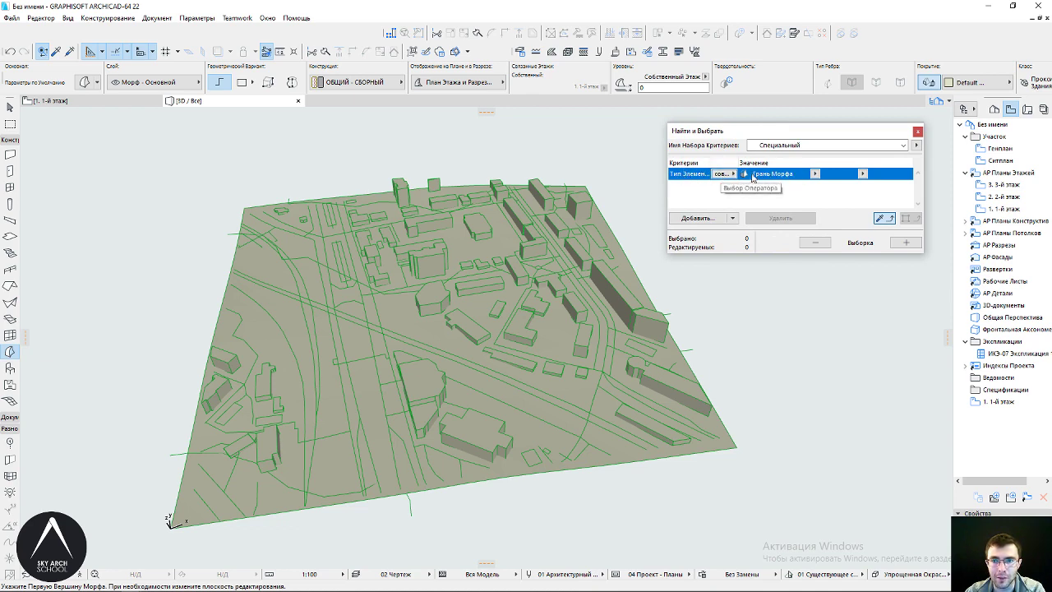
{"action": "left_click", "coordinate": [815, 175]}
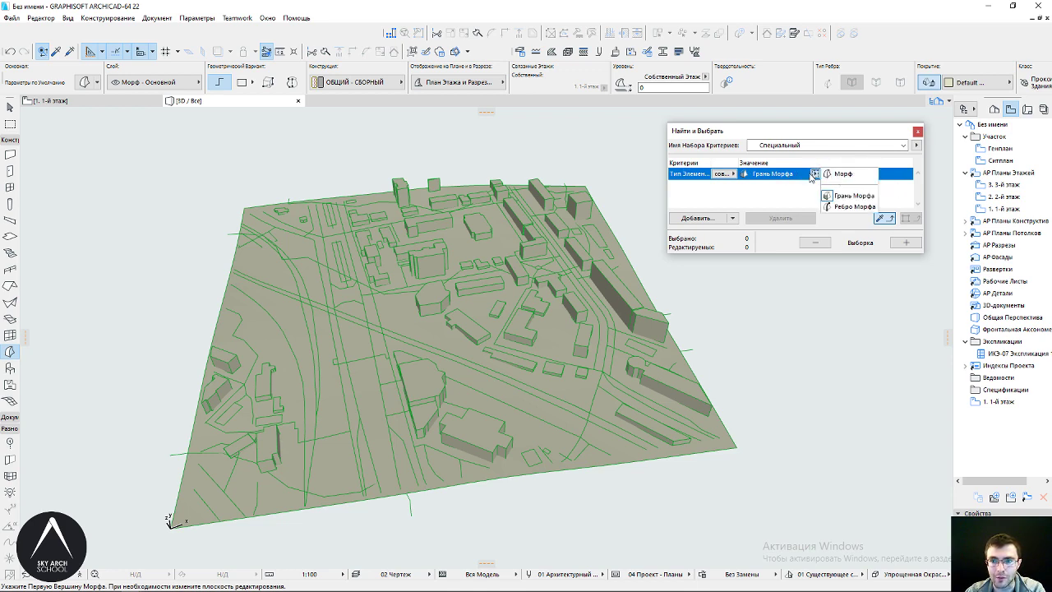
{"action": "left_click", "coordinate": [841, 208]}
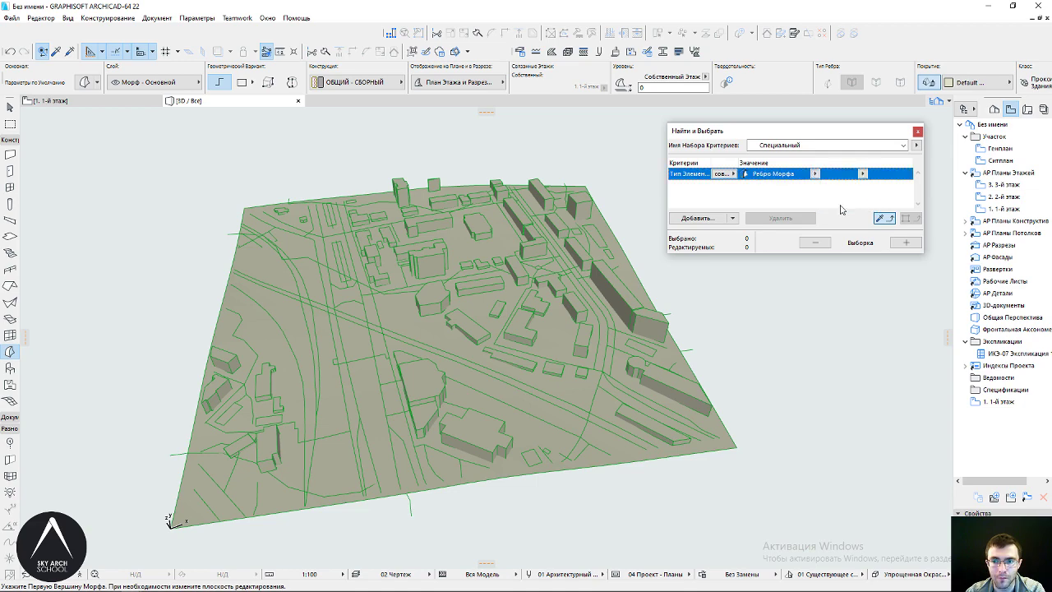
{"action": "left_click", "coordinate": [393, 333]}
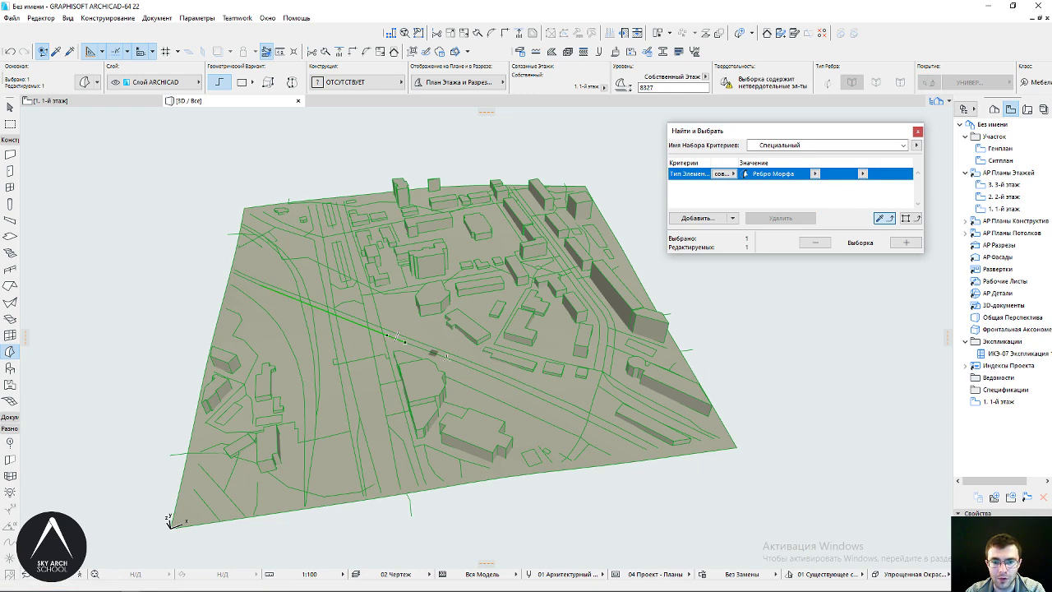
{"action": "key", "text": "Escape"}
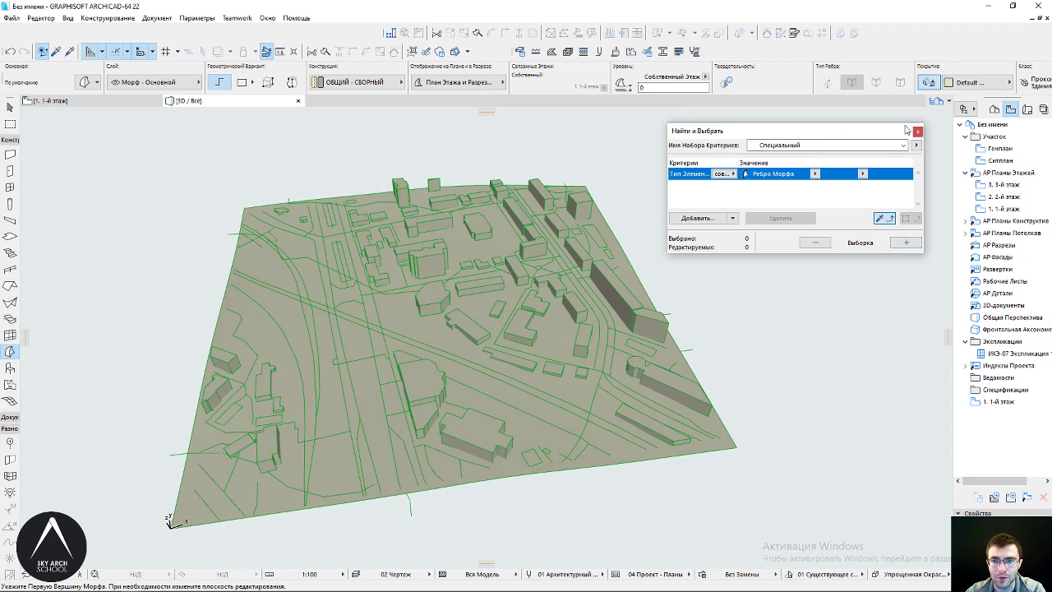
Select all 1276 morph edges, then switch to Грань Морфа and select its 1013 faces
{"action": "left_click", "coordinate": [907, 242]}
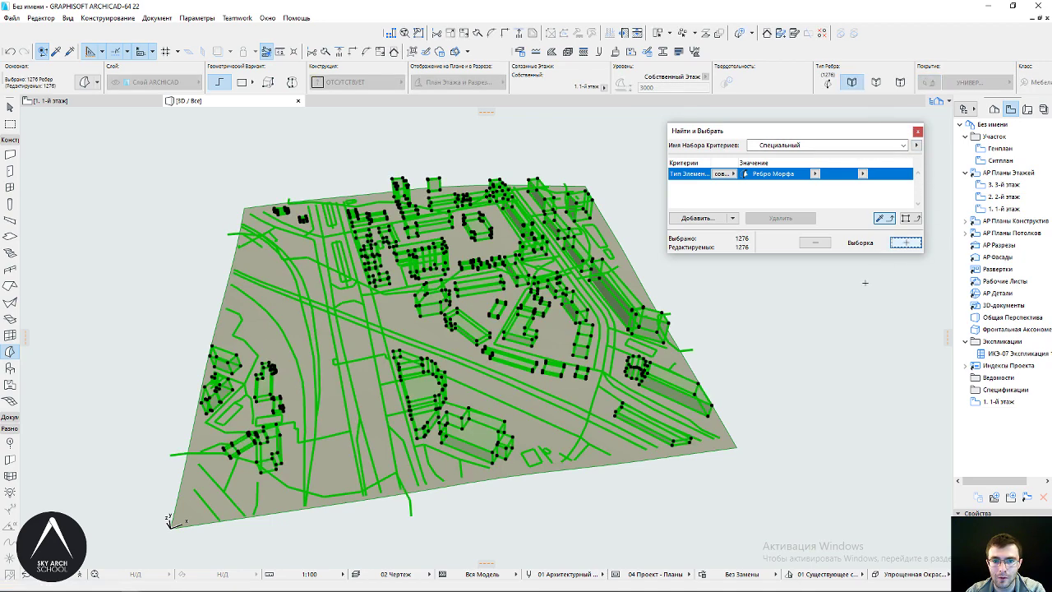
{"action": "key", "text": "Escape"}
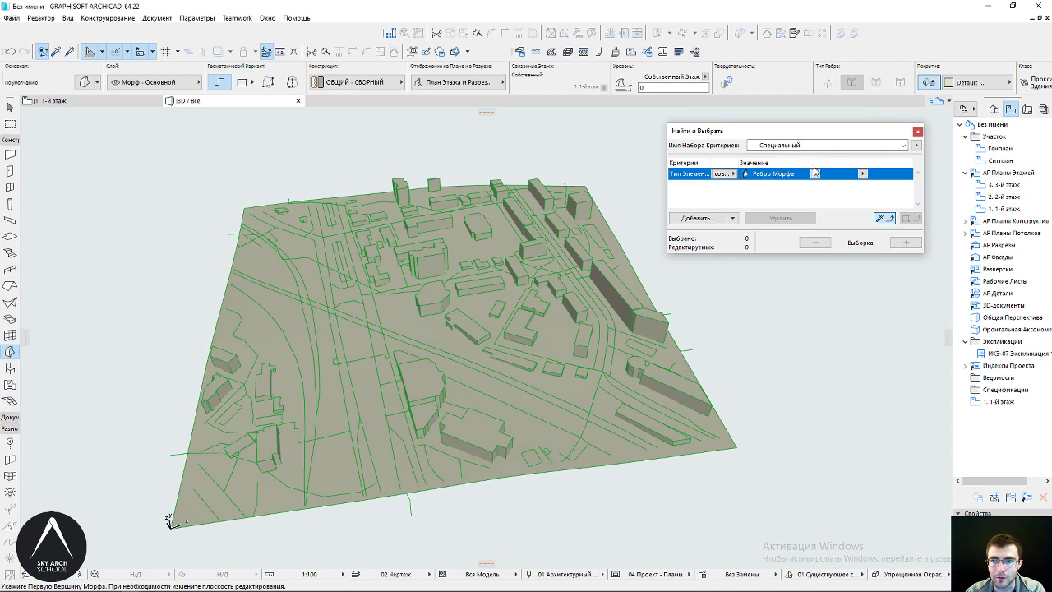
{"action": "left_click", "coordinate": [815, 173]}
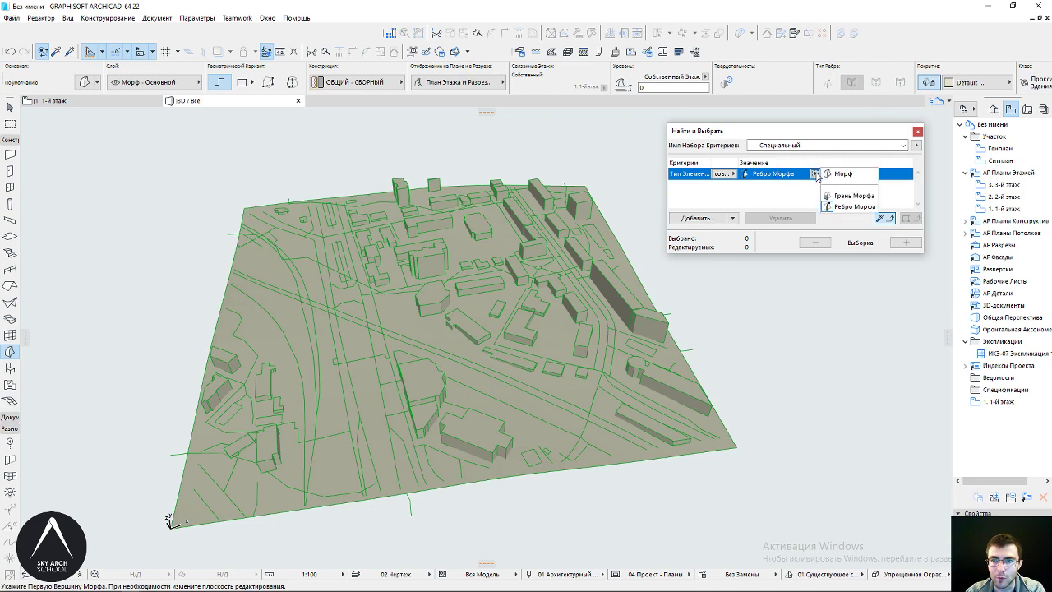
{"action": "left_click", "coordinate": [853, 195]}
{"action": "left_click", "coordinate": [907, 244]}
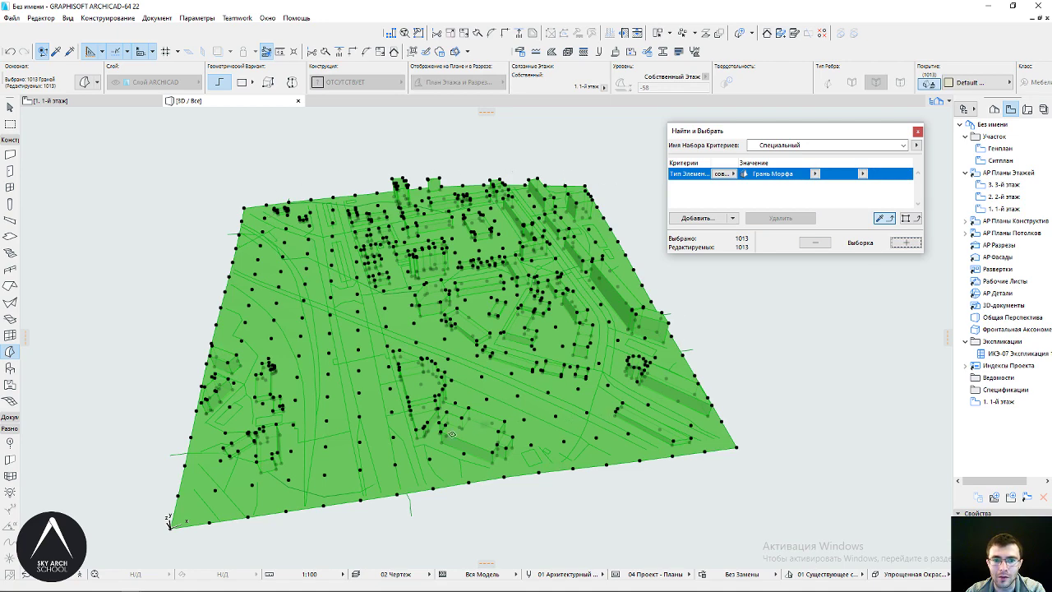
{"action": "middle_click_drag", "start_coordinate": [617, 188], "coordinate": [452, 287], "text": "shift"}
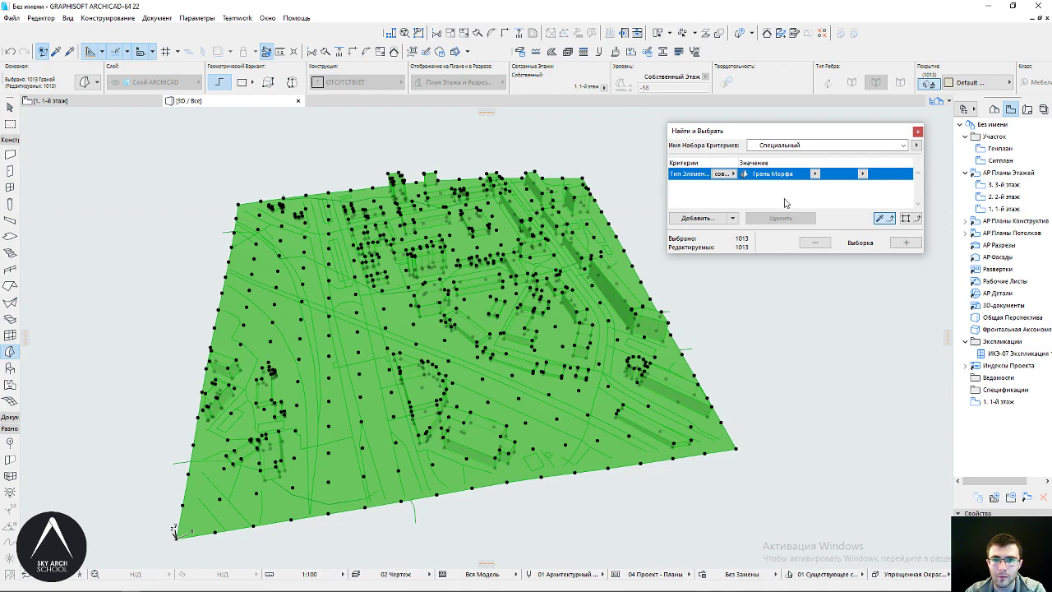
{"action": "key", "text": "Escape"}
Switch the element type to Морф, select all 187 morphs, then deselect them
{"action": "left_click", "coordinate": [815, 174]}
{"action": "left_click", "coordinate": [846, 176]}
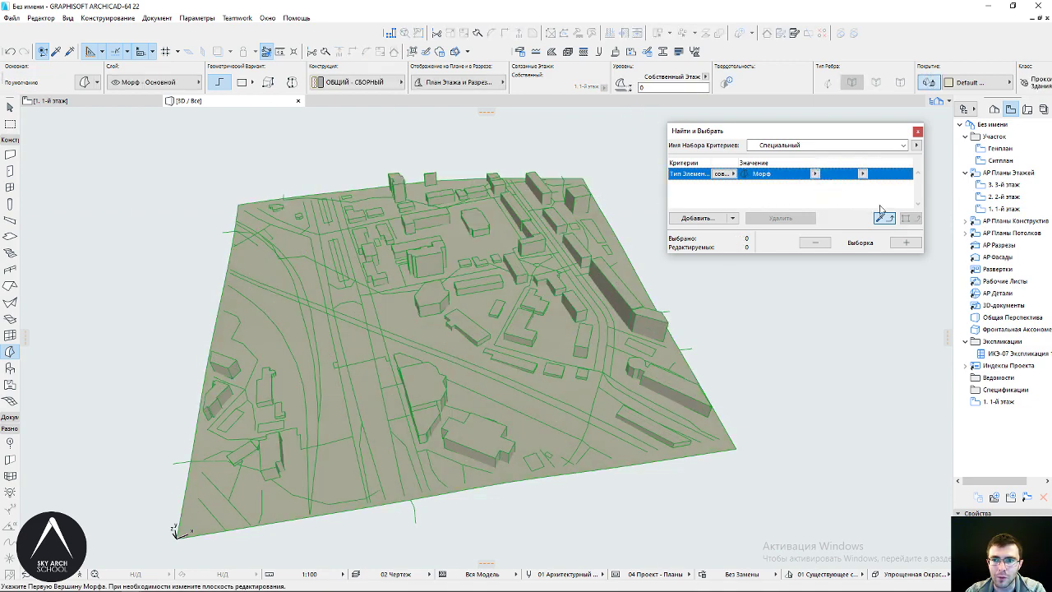
{"action": "left_click", "coordinate": [906, 242]}
{"action": "scroll", "coordinate": [421, 317], "scroll_direction": "up", "scroll_amount": 2}
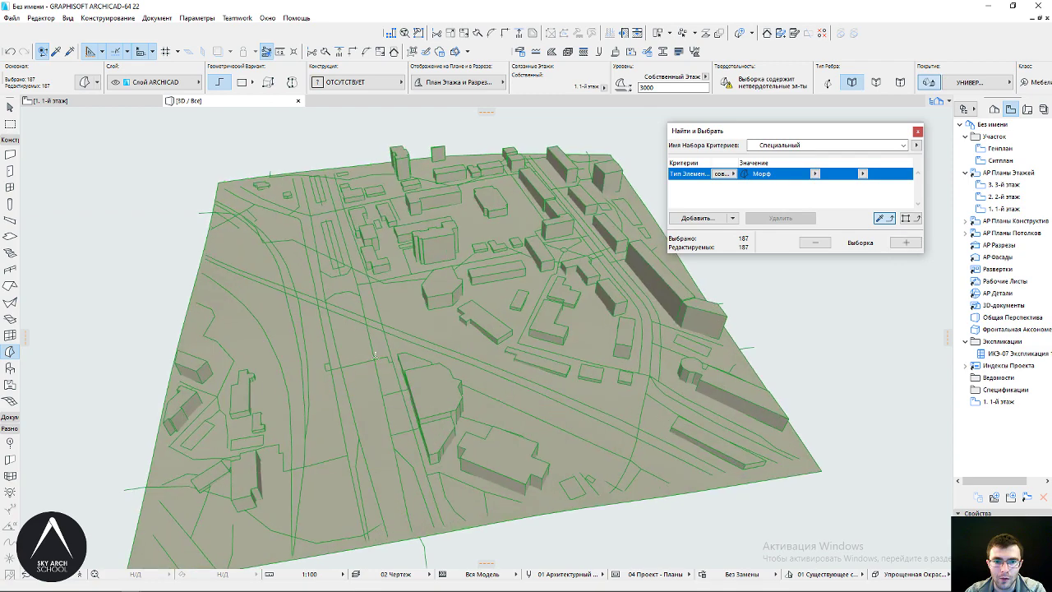
{"action": "key", "text": "Escape"}
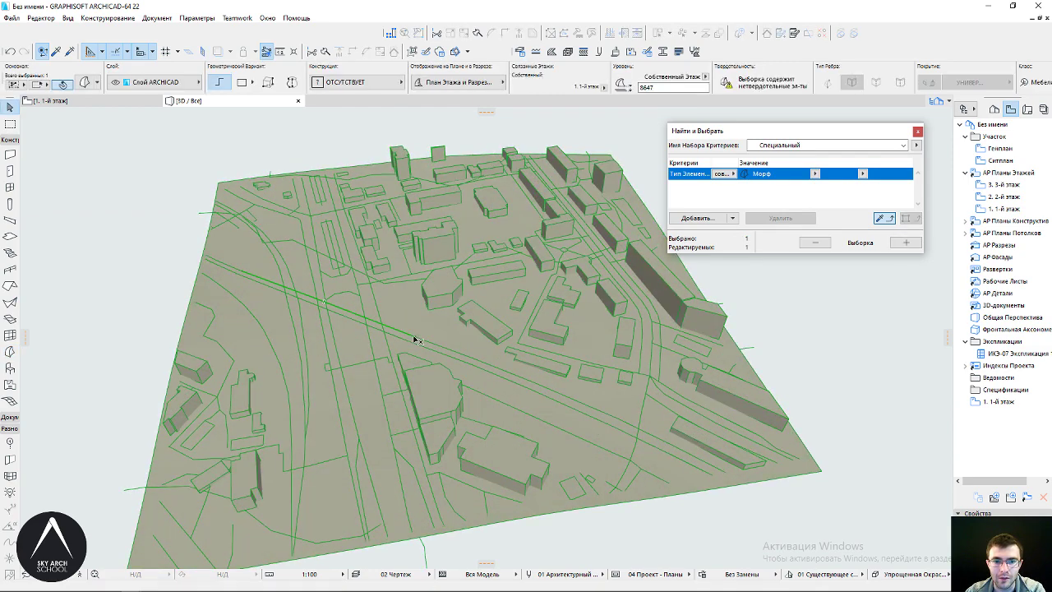
{"action": "scroll", "coordinate": [457, 337], "scroll_direction": "down", "scroll_amount": 1}
{"action": "scroll", "coordinate": [475, 315], "scroll_direction": "down", "scroll_amount": 1}
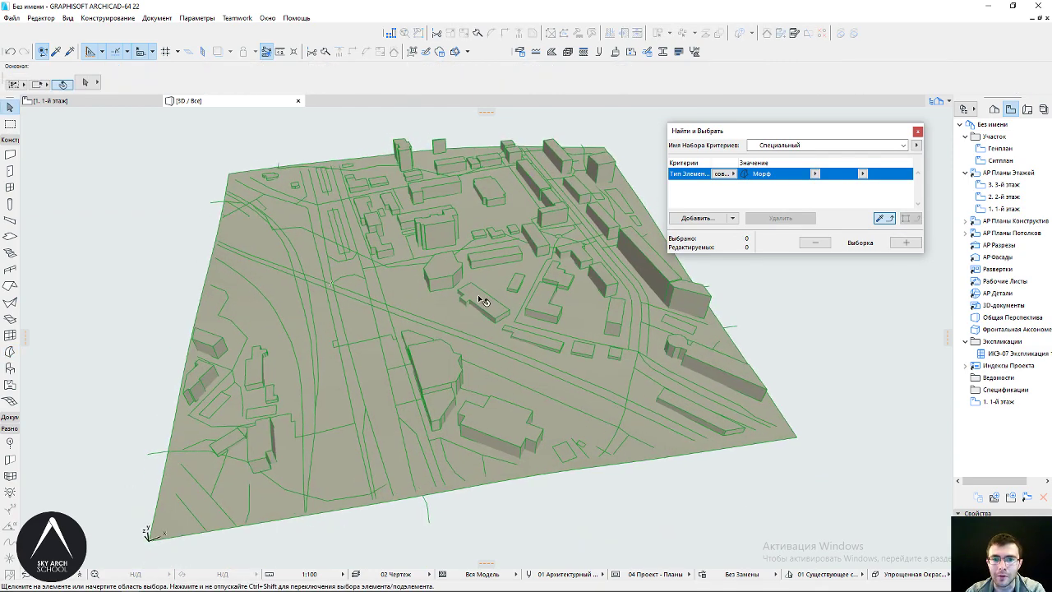
Select the 1013 Грань Морфа faces plus terrain faces, show only the selection in 3D, then deselect
{"action": "left_click", "coordinate": [815, 174]}
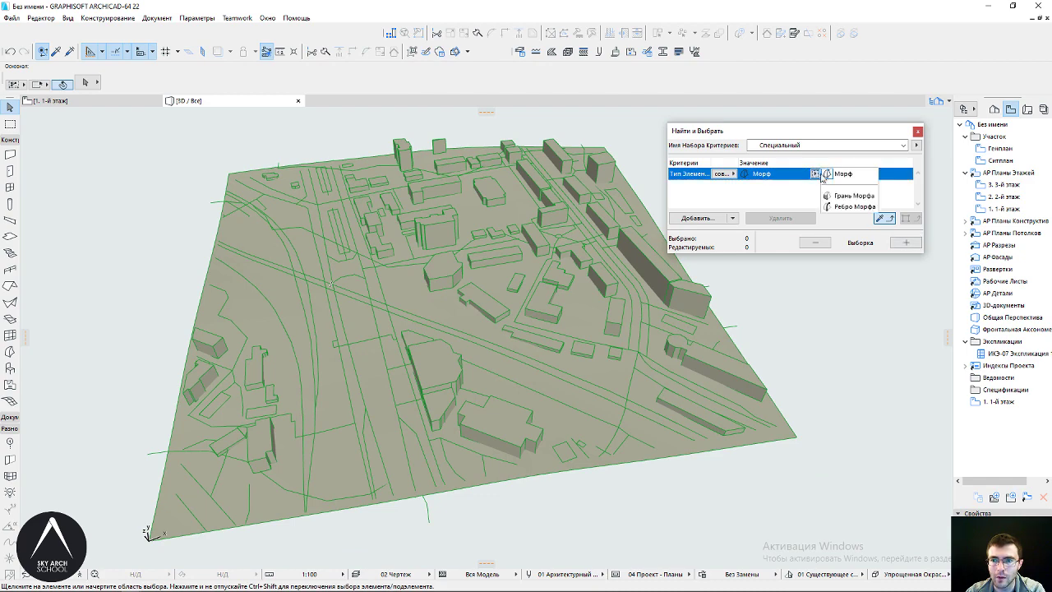
{"action": "left_click", "coordinate": [840, 200]}
{"action": "left_click", "coordinate": [906, 243]}
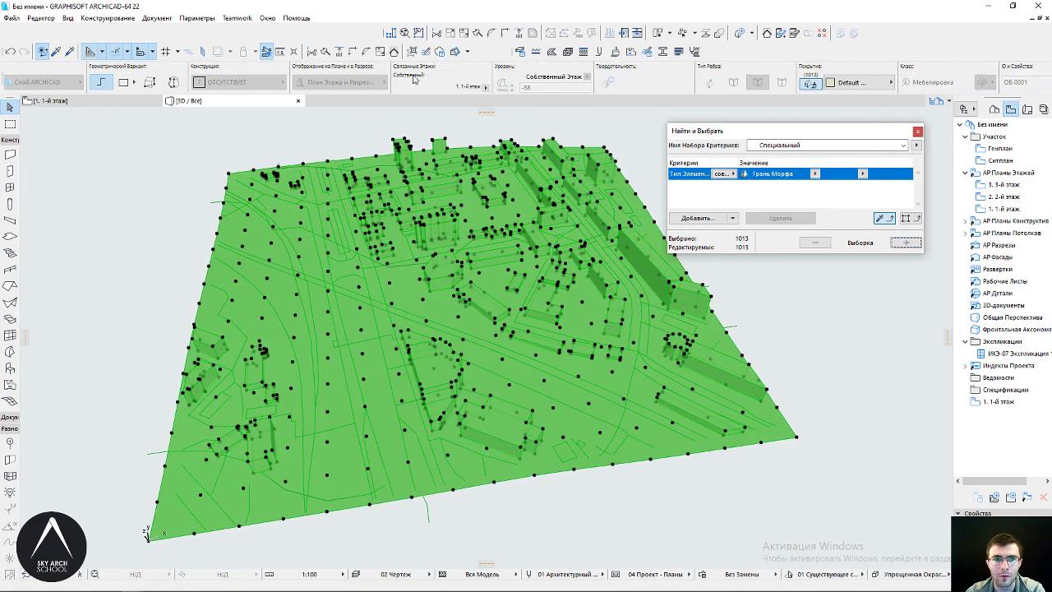
{"action": "scroll", "coordinate": [415, 79], "scroll_direction": "down", "scroll_amount": 3}
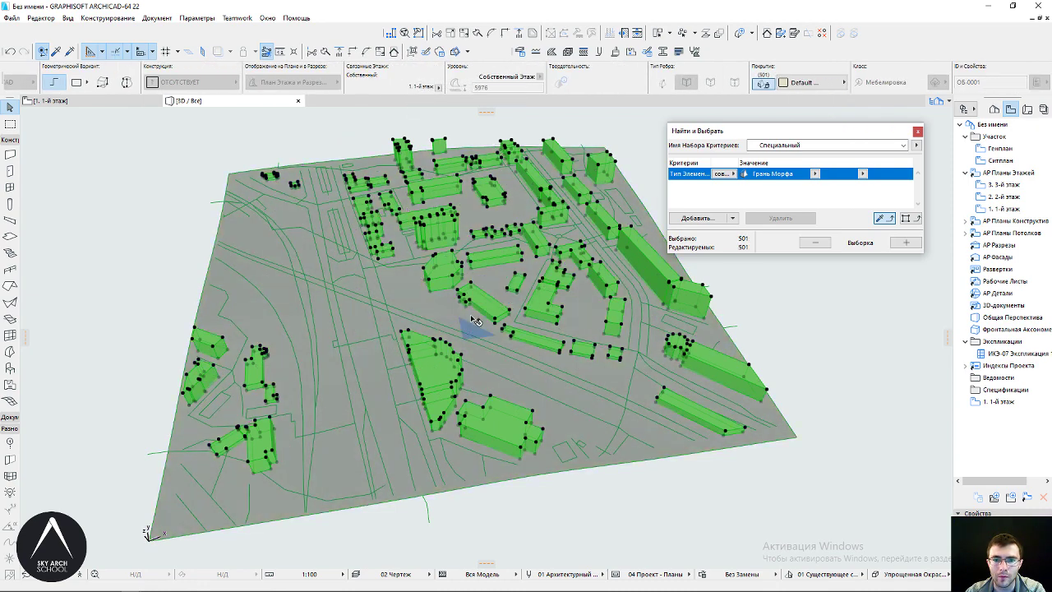
{"action": "left_click", "coordinate": [474, 321], "text": "shift"}
{"action": "scroll", "coordinate": [220, 81], "scroll_direction": "up", "scroll_amount": 3}
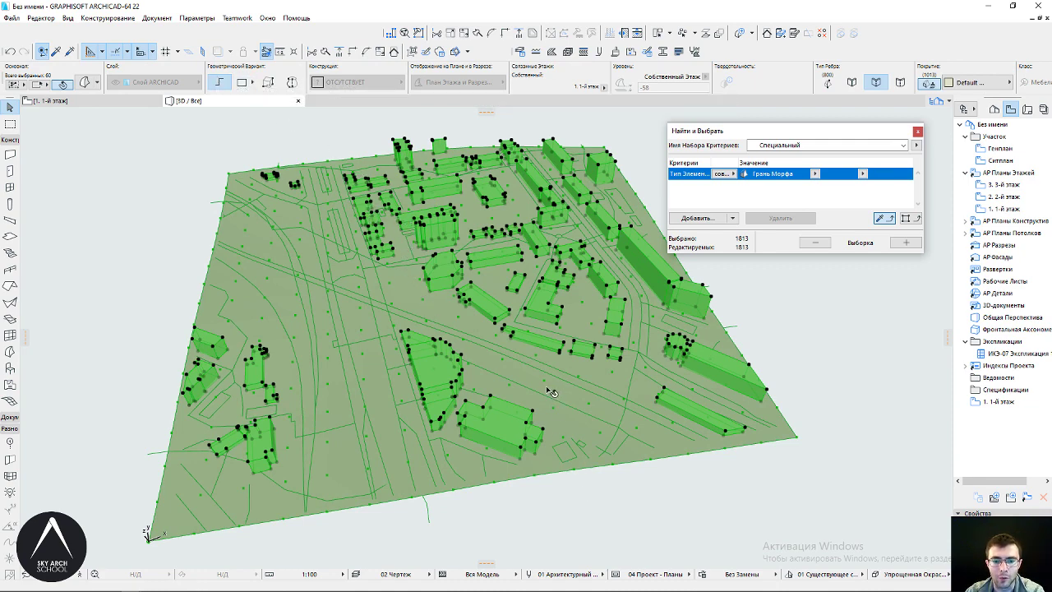
{"action": "key", "text": "F5"}
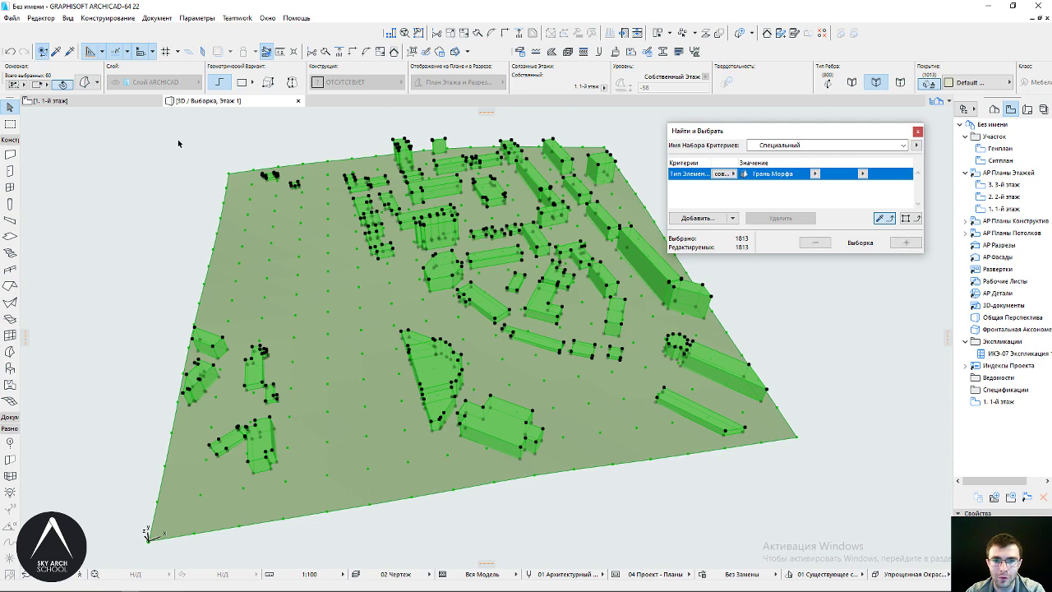
{"action": "key", "text": "Escape"}
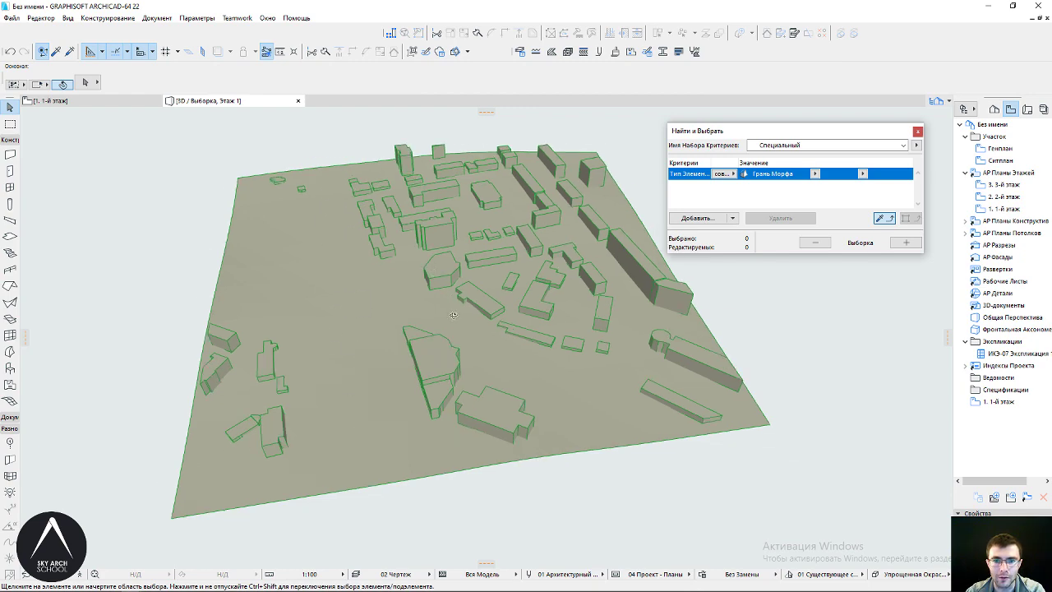
Select every morph in the site model with Ctrl+A
{"action": "middle_click_drag", "start_coordinate": [428, 266], "coordinate": [436, 256], "text": "shift"}
{"action": "scroll", "coordinate": [437, 256], "scroll_direction": "down", "scroll_amount": 2}
{"action": "scroll", "coordinate": [437, 255], "scroll_direction": "up", "scroll_amount": 1}
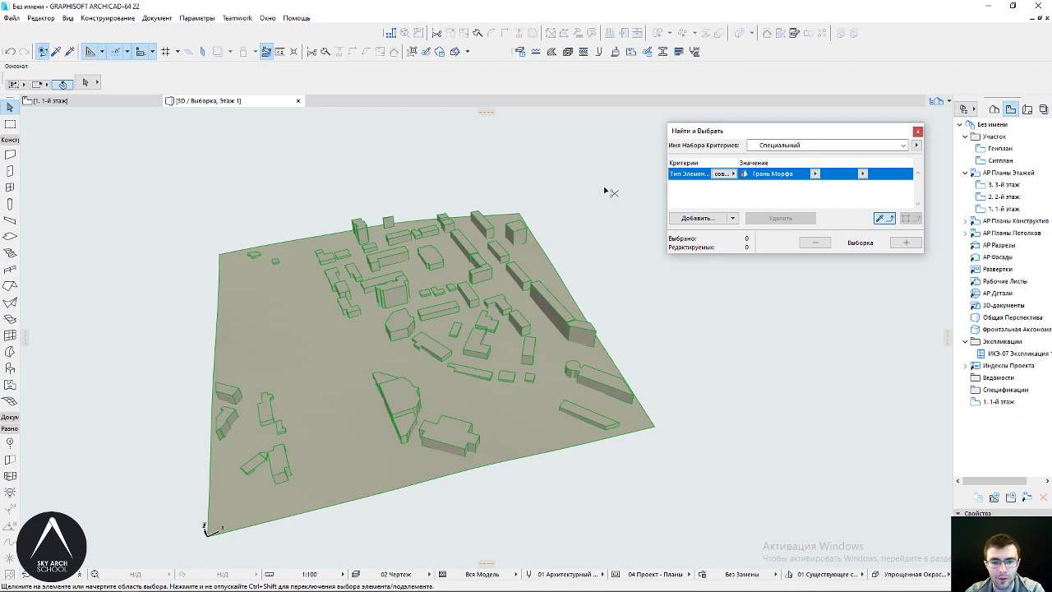
{"action": "key", "text": "ctrl+a"}
Move the selected morphs onto the '- Скрыт' layer and show all elements in 3D
{"action": "left_click", "coordinate": [135, 84]}
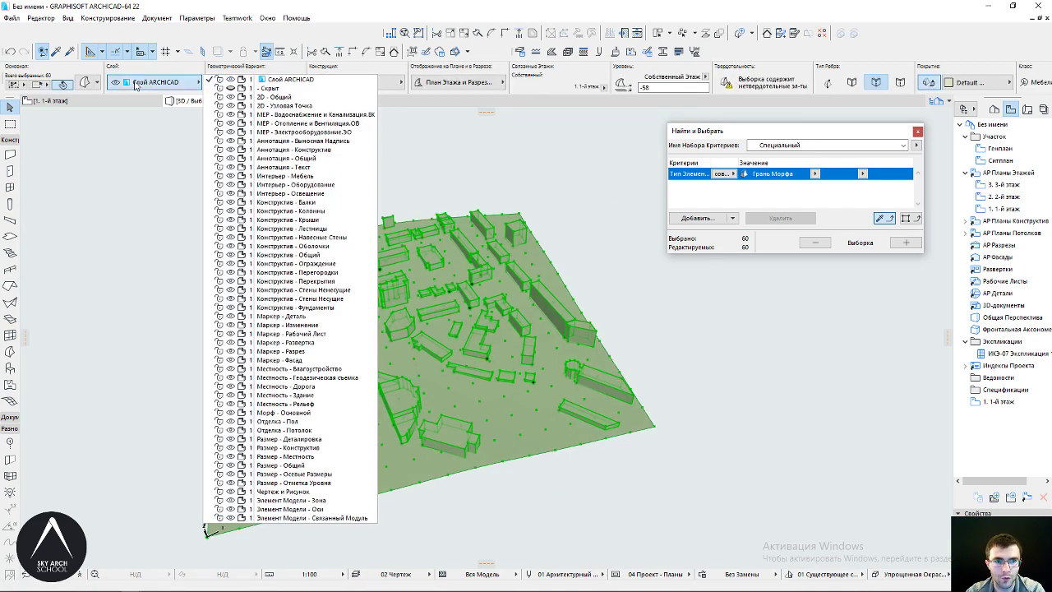
{"action": "left_click", "coordinate": [279, 88]}
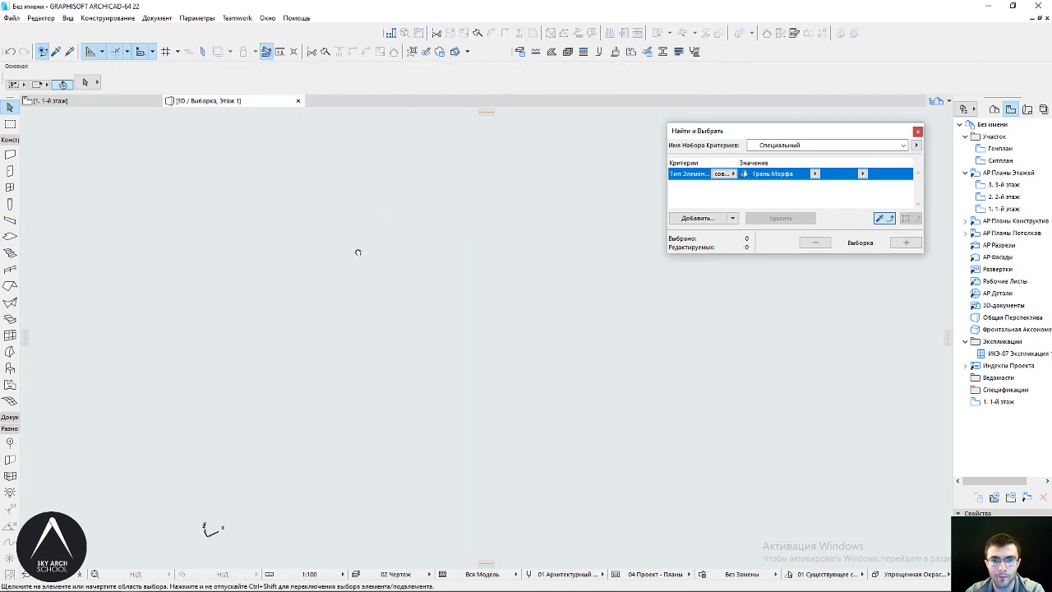
{"action": "middle_click_drag", "start_coordinate": [357, 252], "coordinate": [392, 248], "text": "shift"}
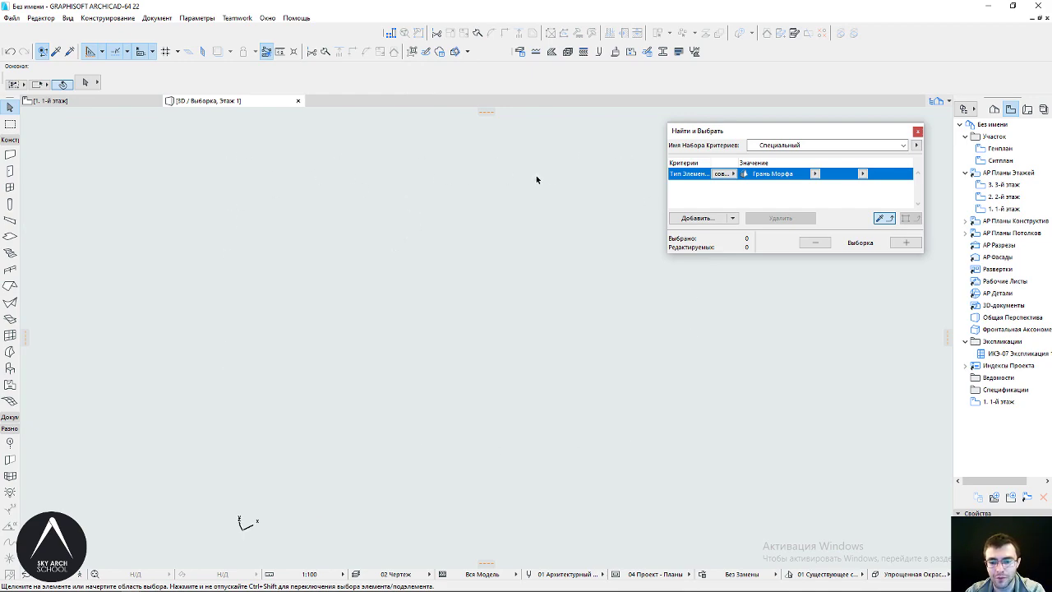
{"action": "key", "text": "ctrl+l"}
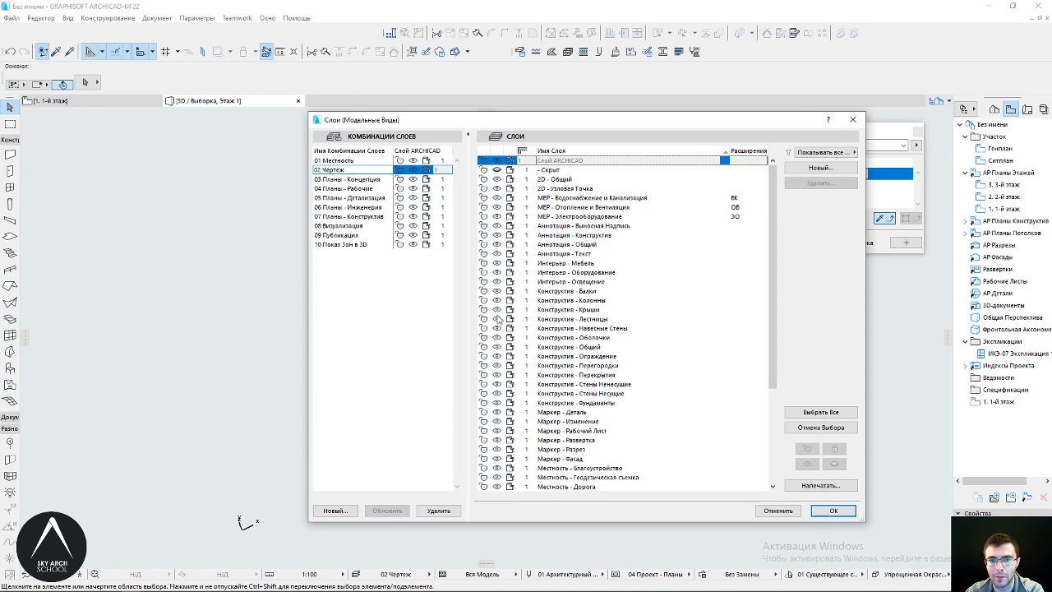
{"action": "key", "text": "Escape"}
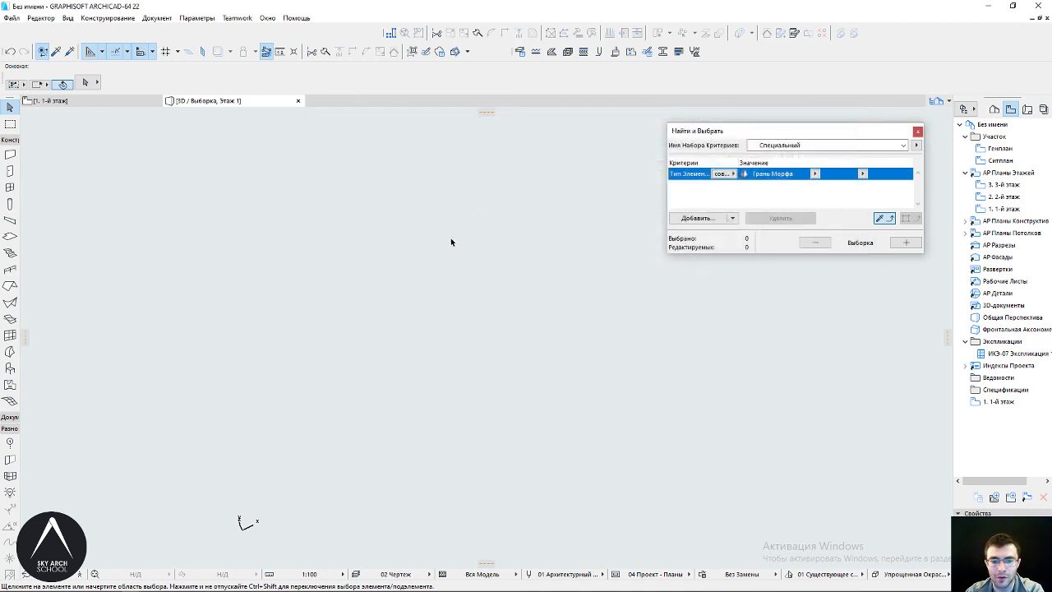
{"action": "key", "text": "ctrl+shift+F5"}
{"action": "mouse_move", "coordinate": [505, 318]}
{"action": "middle_mouse_down", "text": "shift"}
{"action": "mouse_move", "coordinate": [385, 304]}
{"action": "mouse_move", "coordinate": [470, 266]}
{"action": "middle_mouse_up", "text": "shift"}
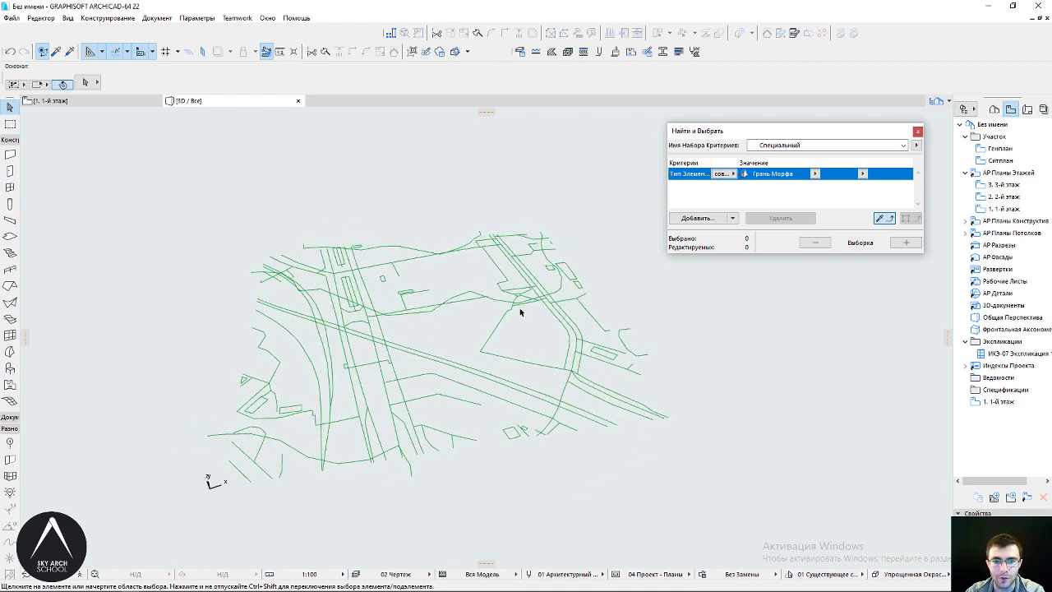
Marquee-select all 127 green site lines in 3D and delete them
{"action": "middle_click_drag", "start_coordinate": [519, 311], "coordinate": [482, 329], "text": "shift"}
{"action": "left_click_drag", "start_coordinate": [673, 535], "coordinate": [220, 187]}
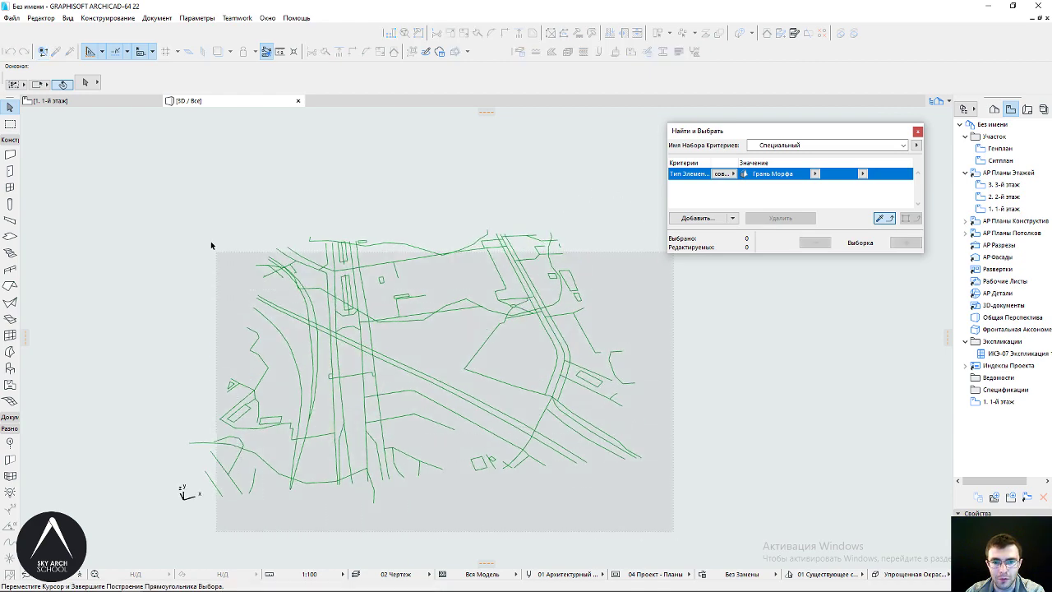
{"action": "key", "text": "Delete"}
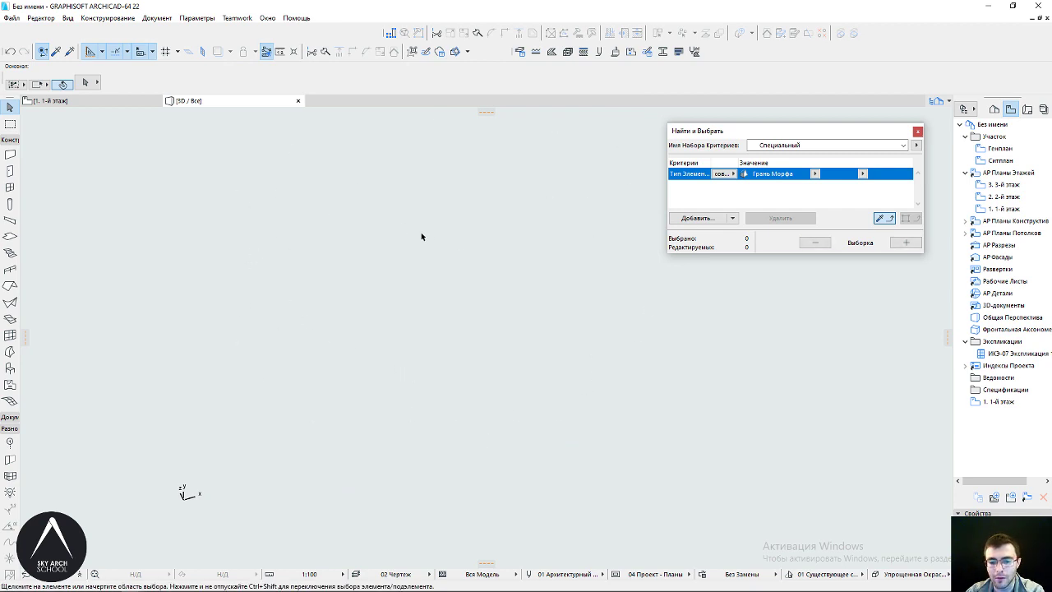
Turn visibility back on for the '- Скрыт' layer in Layer Settings and confirm
{"action": "key", "text": "ctrl+l"}
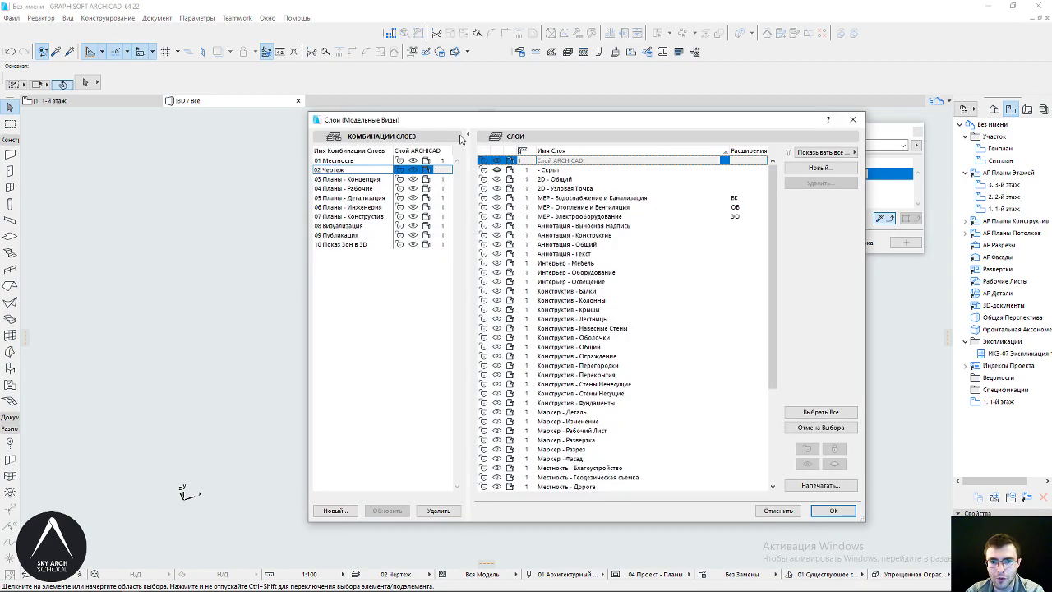
{"action": "left_click_drag", "start_coordinate": [472, 122], "coordinate": [211, 146]}
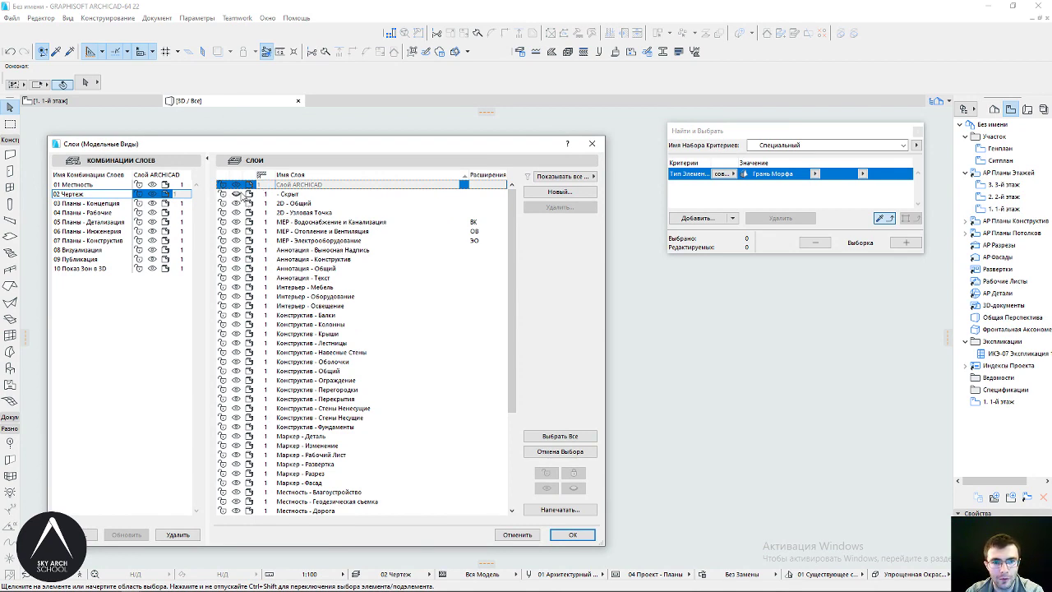
{"action": "left_click", "coordinate": [247, 194]}
{"action": "key", "text": "Return"}
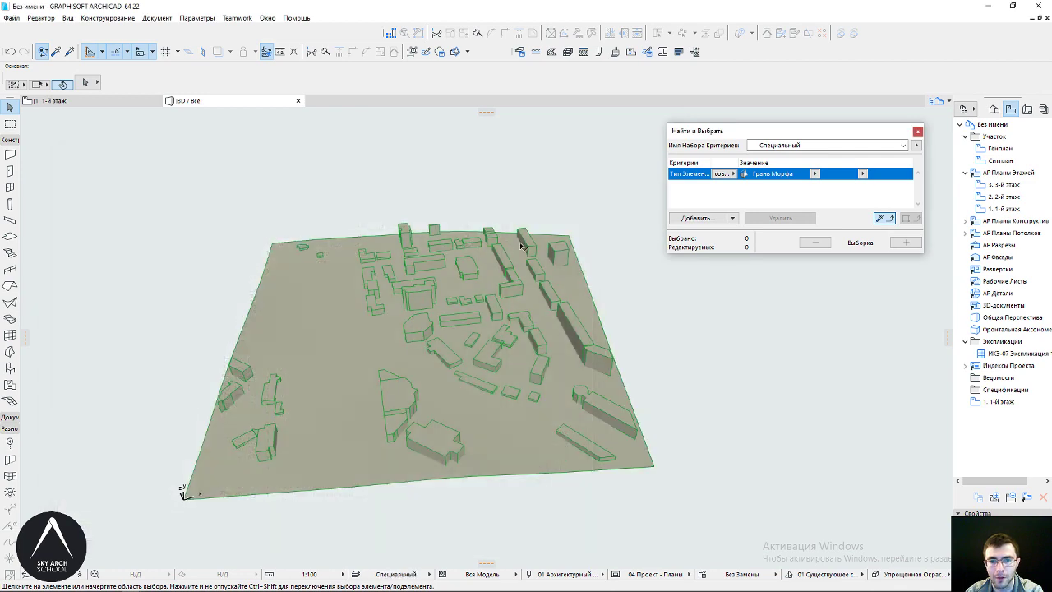
{"action": "mouse_move", "coordinate": [269, 368]}
{"action": "left_mouse_down"}
{"action": "mouse_move", "coordinate": [402, 309]}
{"action": "mouse_move", "coordinate": [417, 360]}
{"action": "mouse_move", "coordinate": [387, 340]}
{"action": "mouse_move", "coordinate": [313, 333]}
{"action": "mouse_move", "coordinate": [428, 297]}
{"action": "left_mouse_up"}
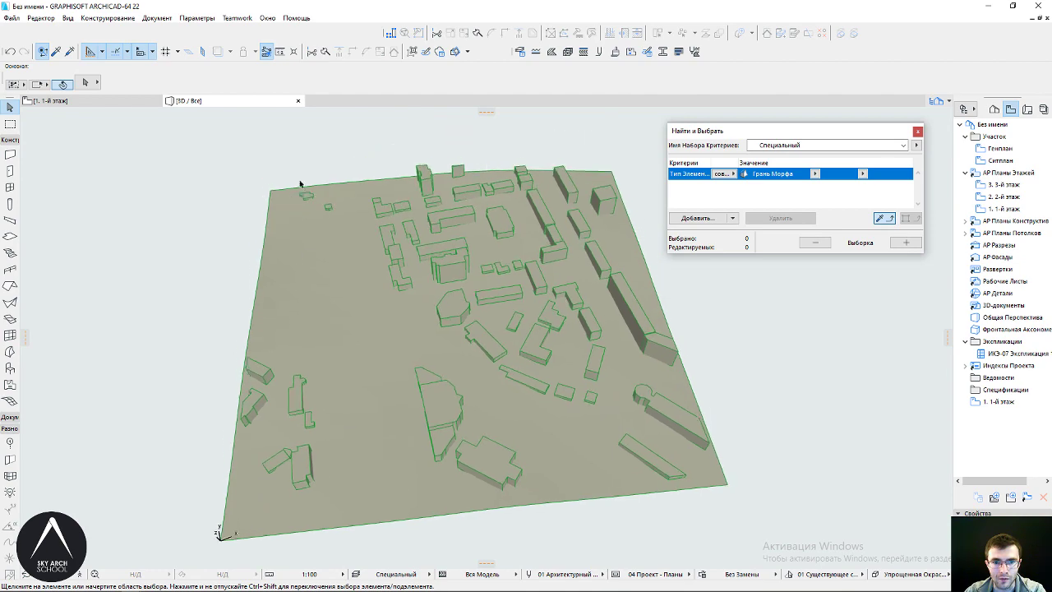
Apply the Стекло - Прозрачное Быстрое surface to all building morphs via the Info Box
{"action": "mouse_move", "coordinate": [528, 367]}
{"action": "left_mouse_down"}
{"action": "mouse_move", "coordinate": [434, 331]}
{"action": "mouse_move", "coordinate": [425, 267]}
{"action": "left_mouse_up"}
{"action": "left_click", "coordinate": [425, 267]}
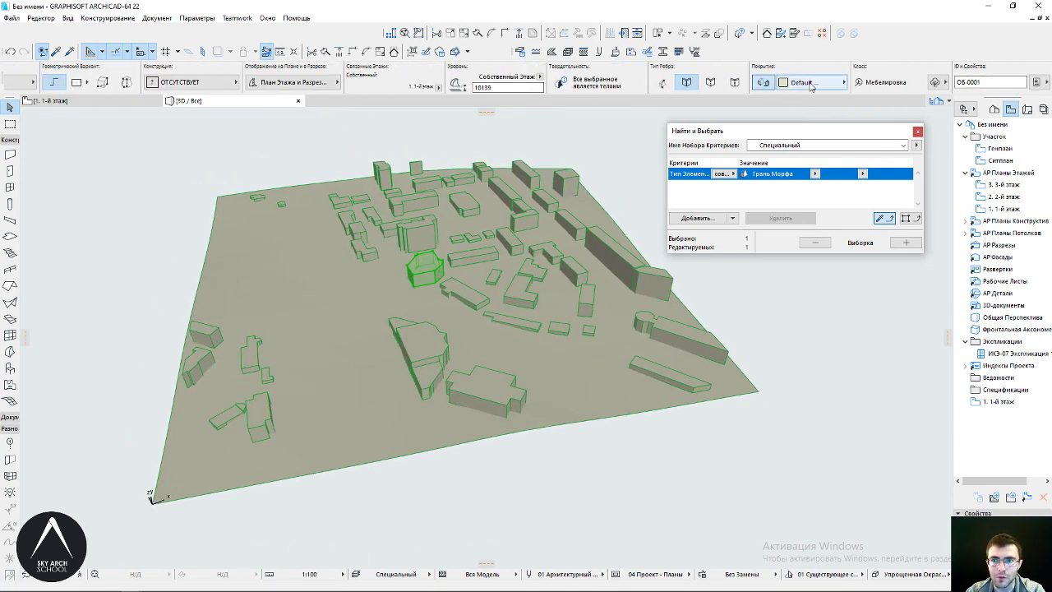
{"action": "left_click", "coordinate": [810, 82]}
{"action": "key", "text": "Escape"}
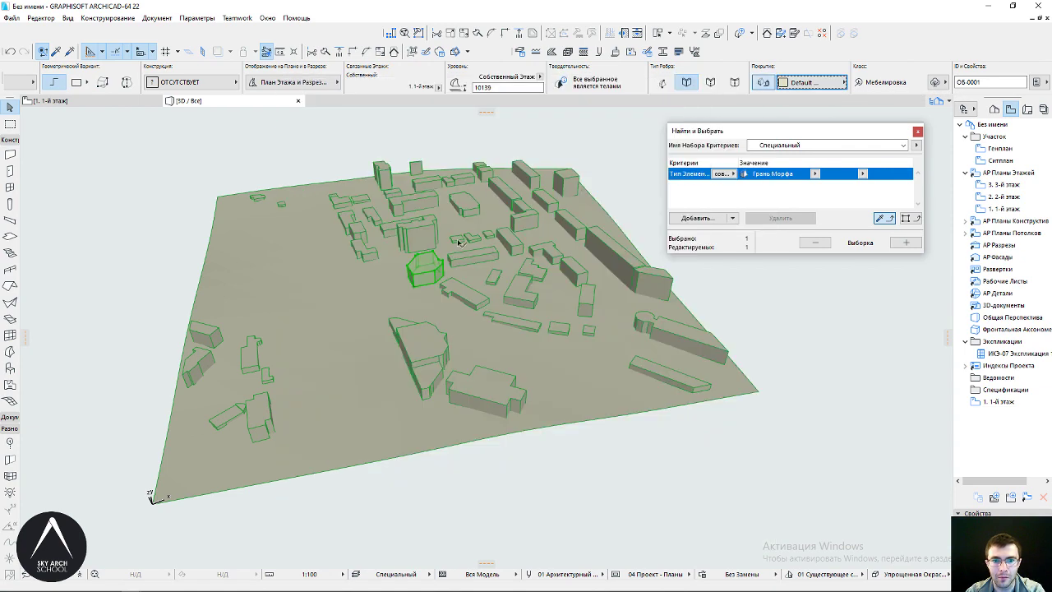
{"action": "key", "text": "ctrl+a"}
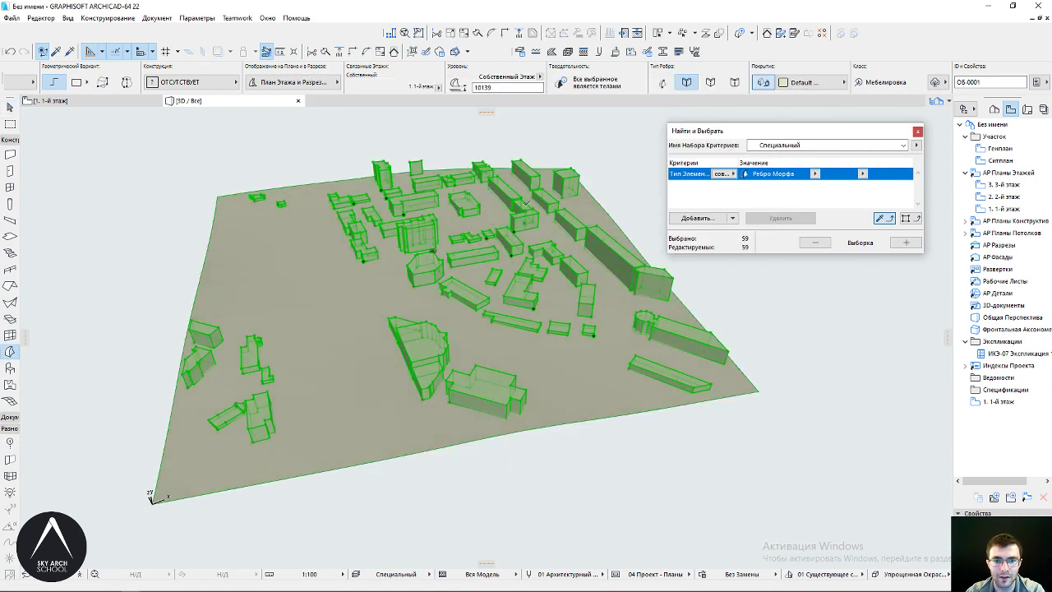
{"action": "left_click", "coordinate": [809, 82]}
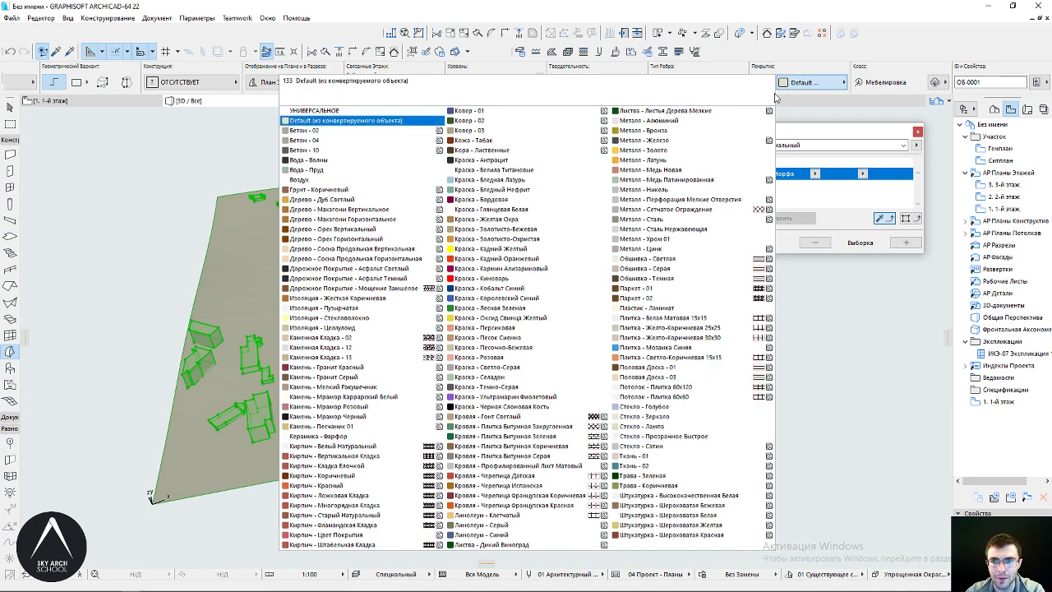
{"action": "left_click", "coordinate": [666, 436]}
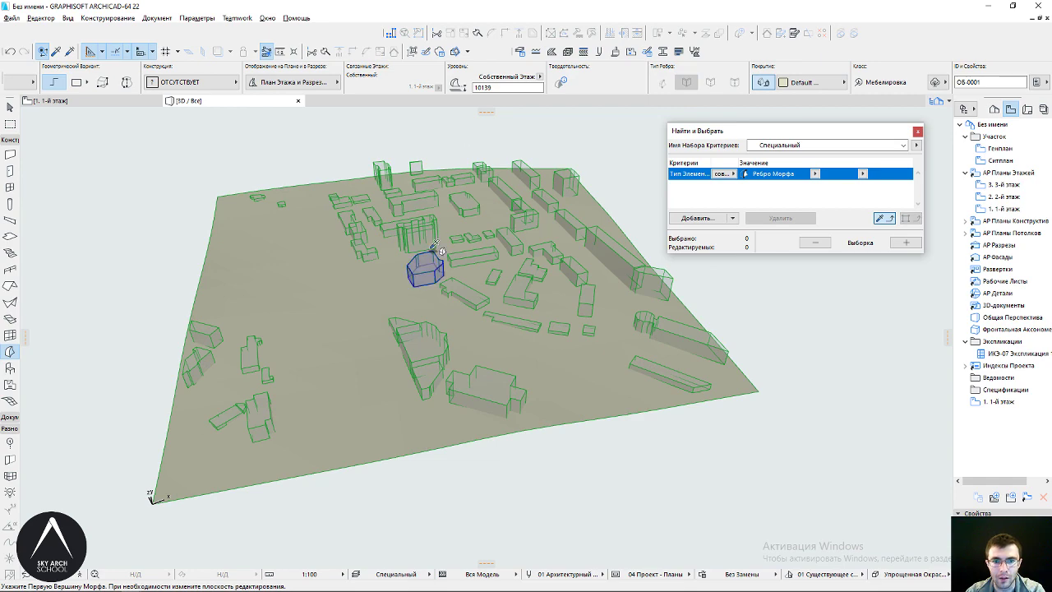
{"action": "middle_click_drag", "start_coordinate": [507, 293], "coordinate": [578, 230], "text": "shift"}
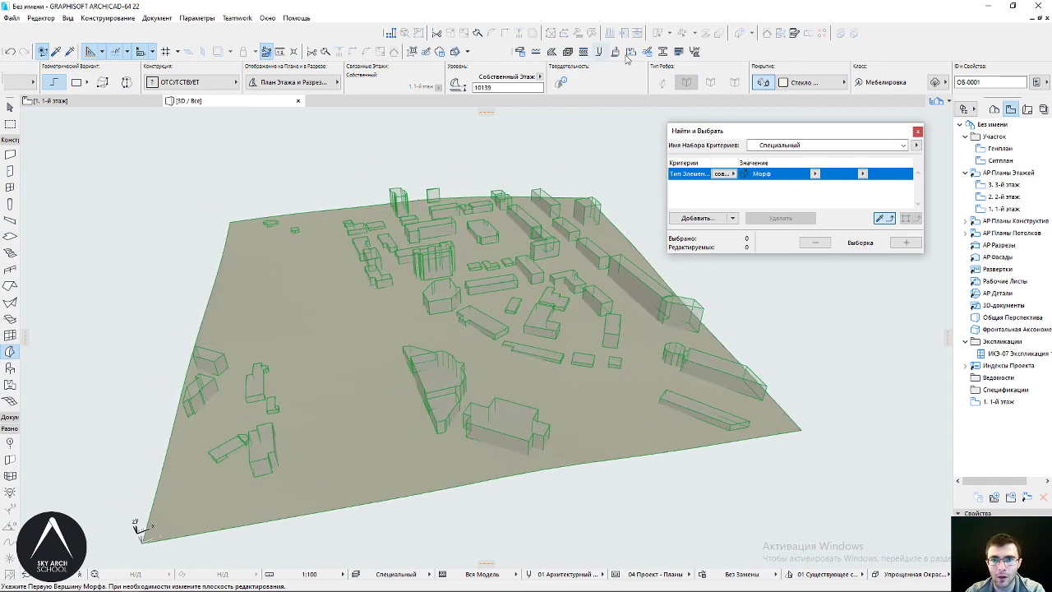
Create a copy of the Стекло - Прозрачное Быстрое glass surface in the Surfaces settings
{"action": "left_click", "coordinate": [186, 18]}
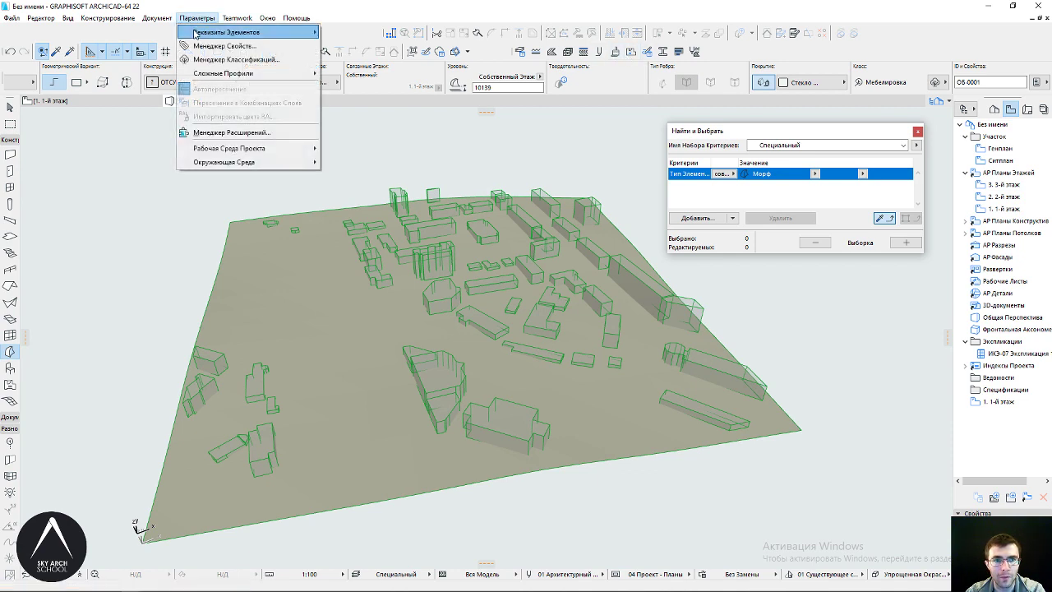
{"action": "left_click", "coordinate": [609, 138]}
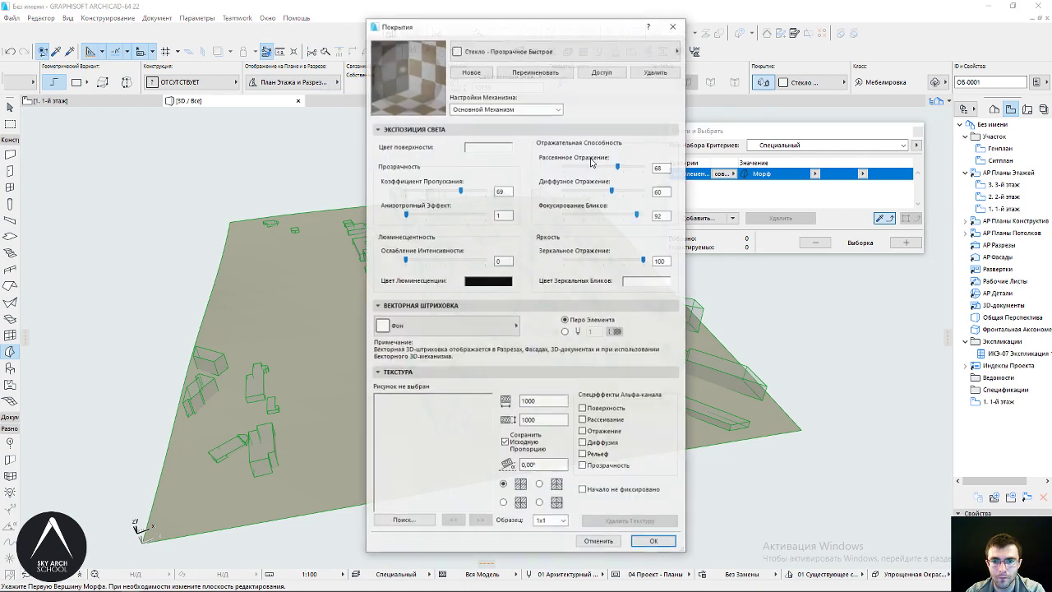
{"action": "left_click", "coordinate": [674, 25]}
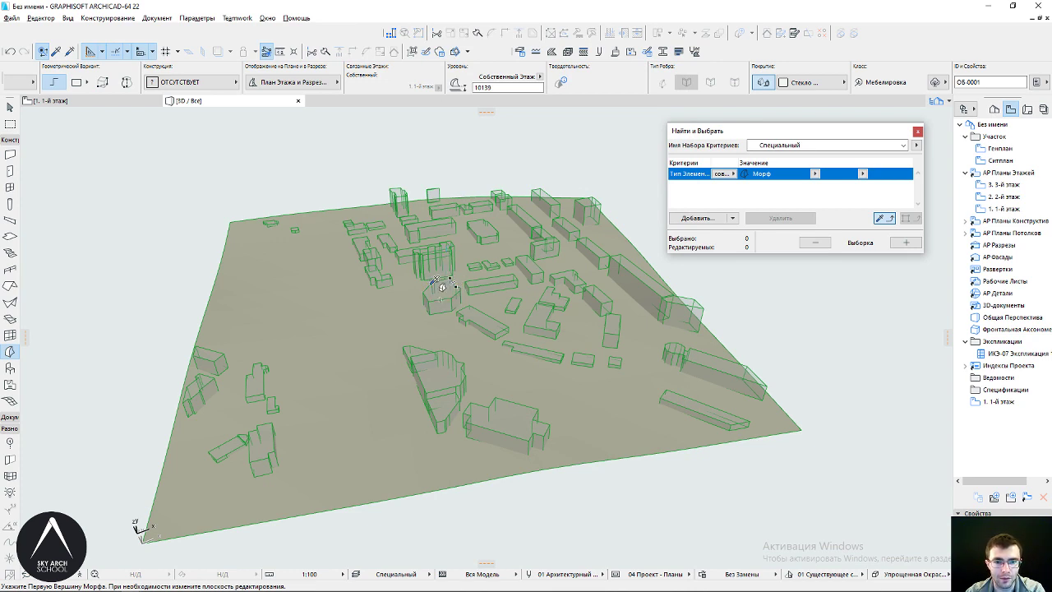
{"action": "left_click", "coordinate": [199, 17]}
{"action": "mouse_move", "coordinate": [226, 31]}
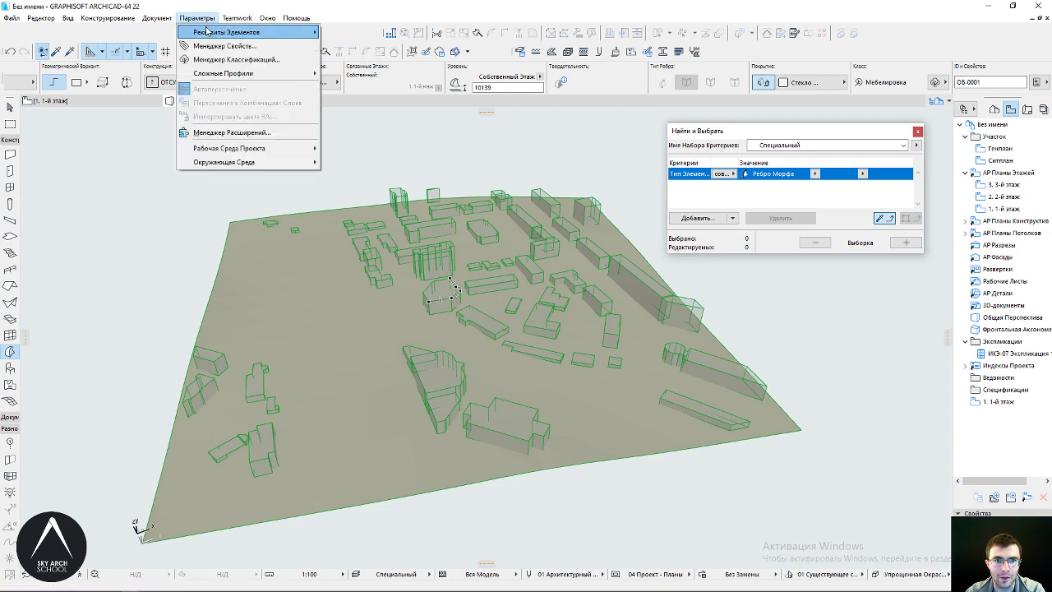
{"action": "left_click", "coordinate": [360, 86]}
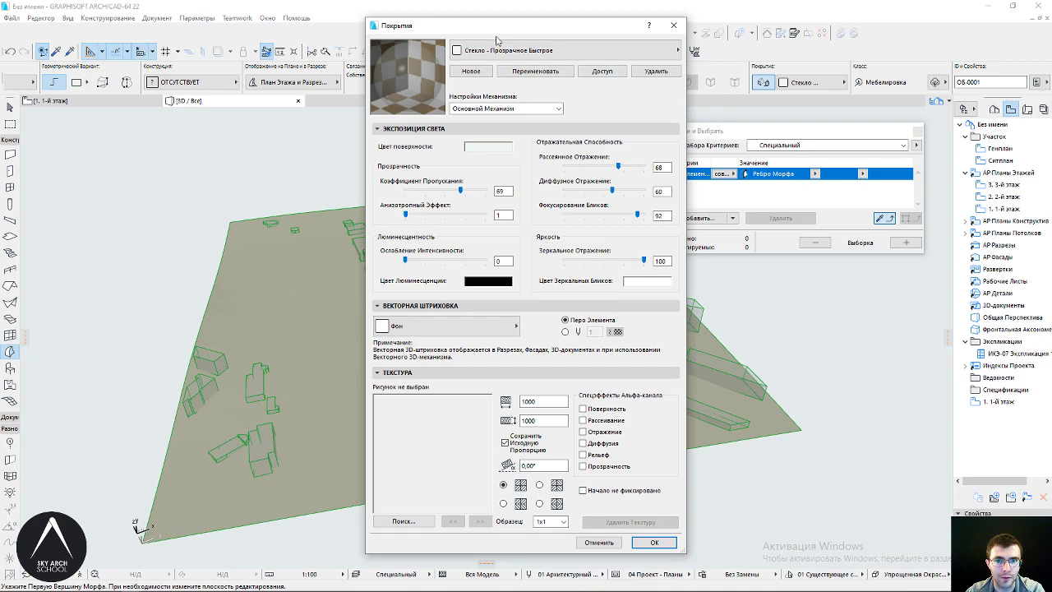
{"action": "left_click_drag", "start_coordinate": [495, 30], "coordinate": [346, 31]}
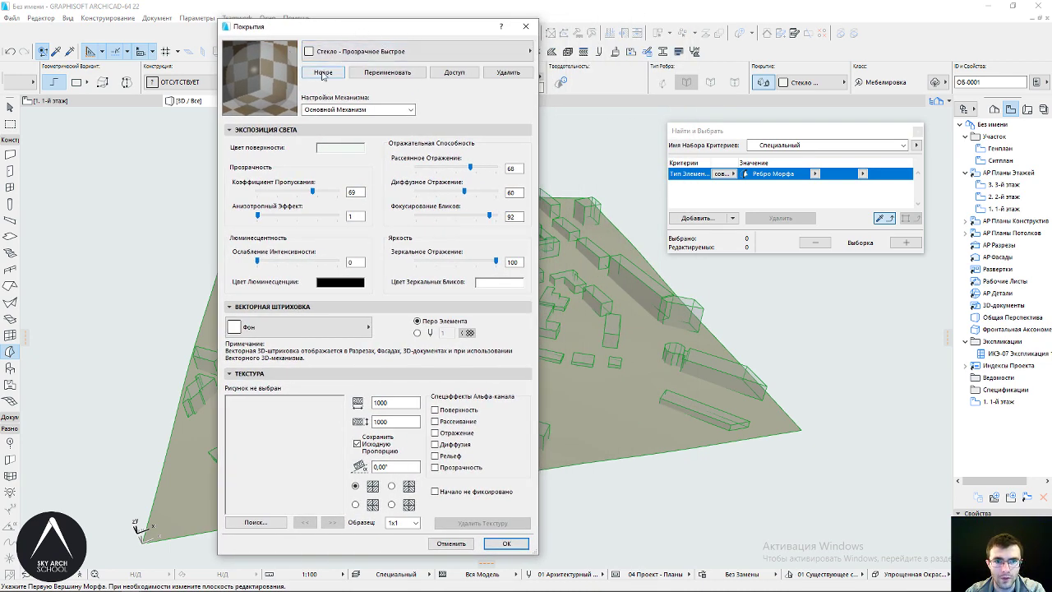
{"action": "left_click", "coordinate": [323, 72]}
{"action": "left_click", "coordinate": [600, 269]}
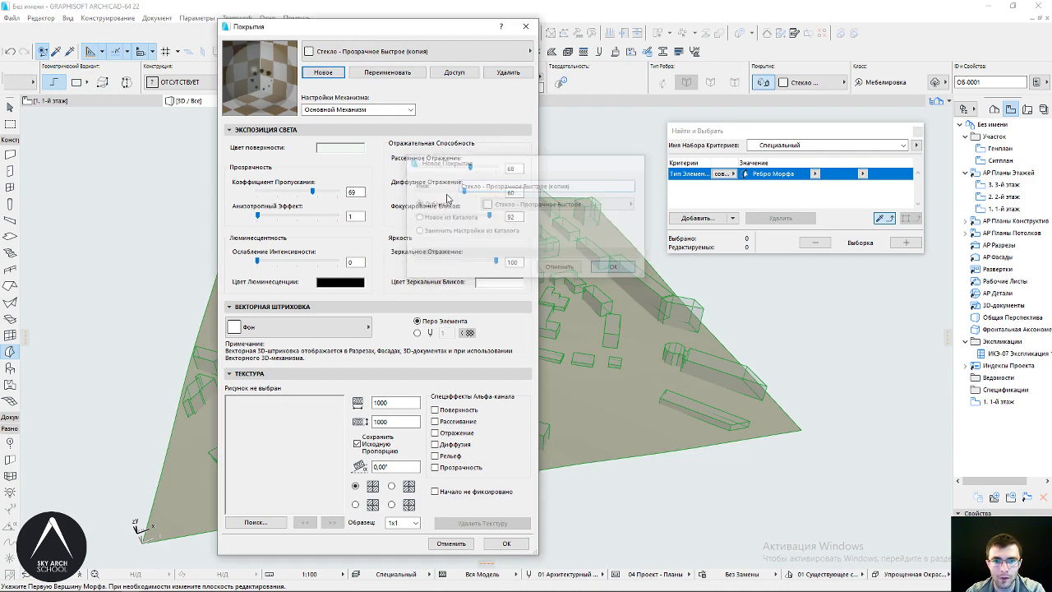
Tint the copied glass dark green and lower its transmission to about 31
{"action": "left_click", "coordinate": [331, 151]}
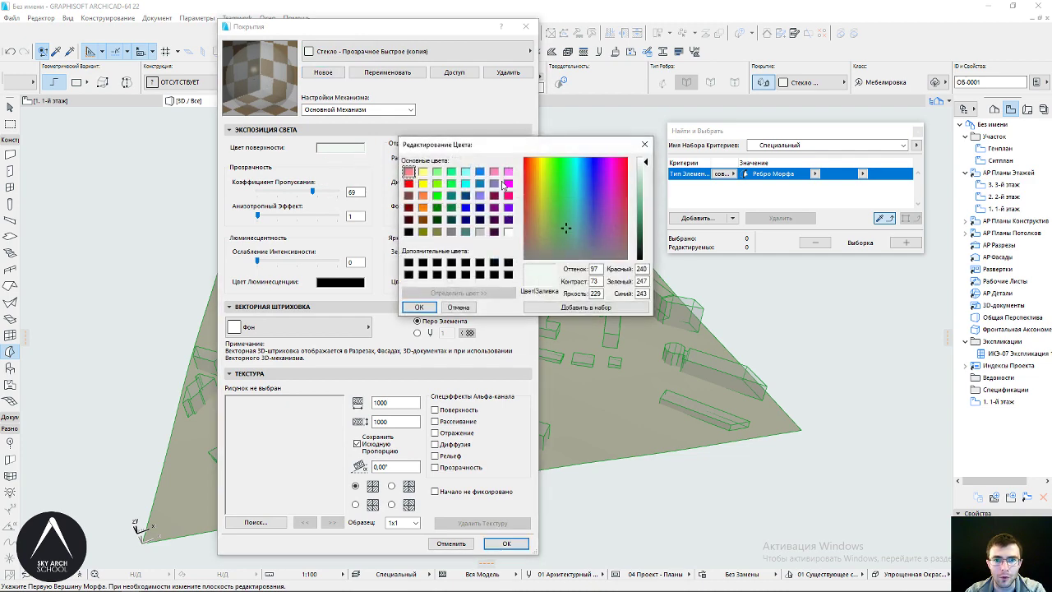
{"action": "left_click", "coordinate": [645, 233]}
{"action": "left_click", "coordinate": [646, 241]}
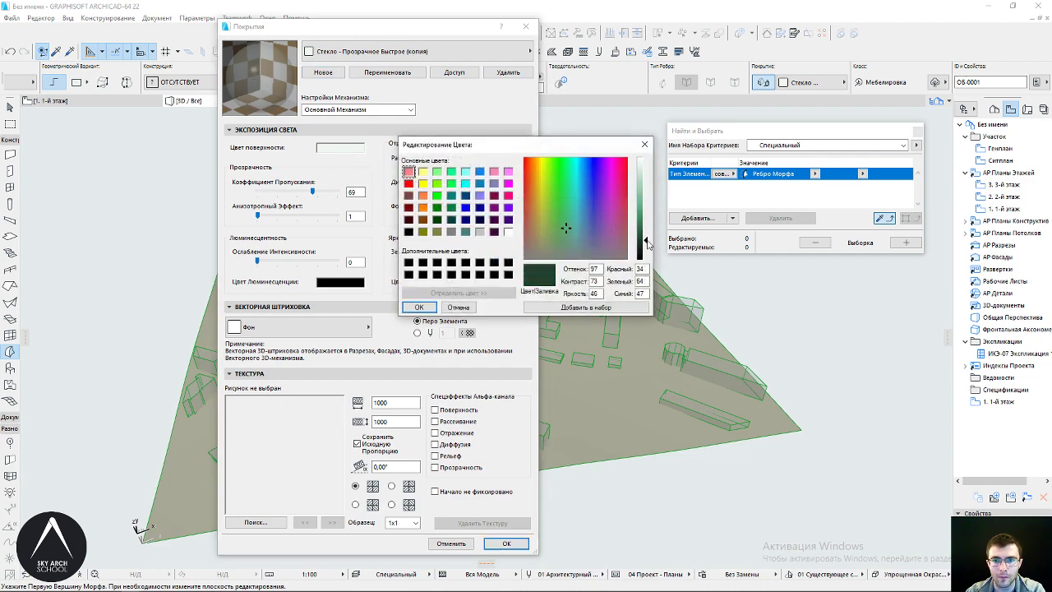
{"action": "left_click", "coordinate": [419, 307]}
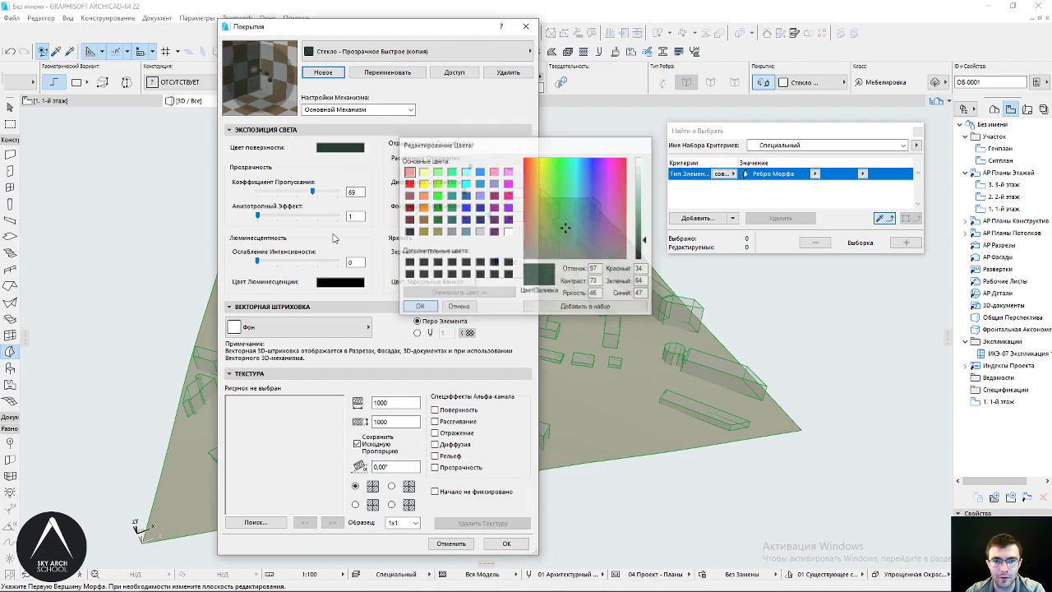
{"action": "left_click_drag", "start_coordinate": [306, 195], "coordinate": [278, 189]}
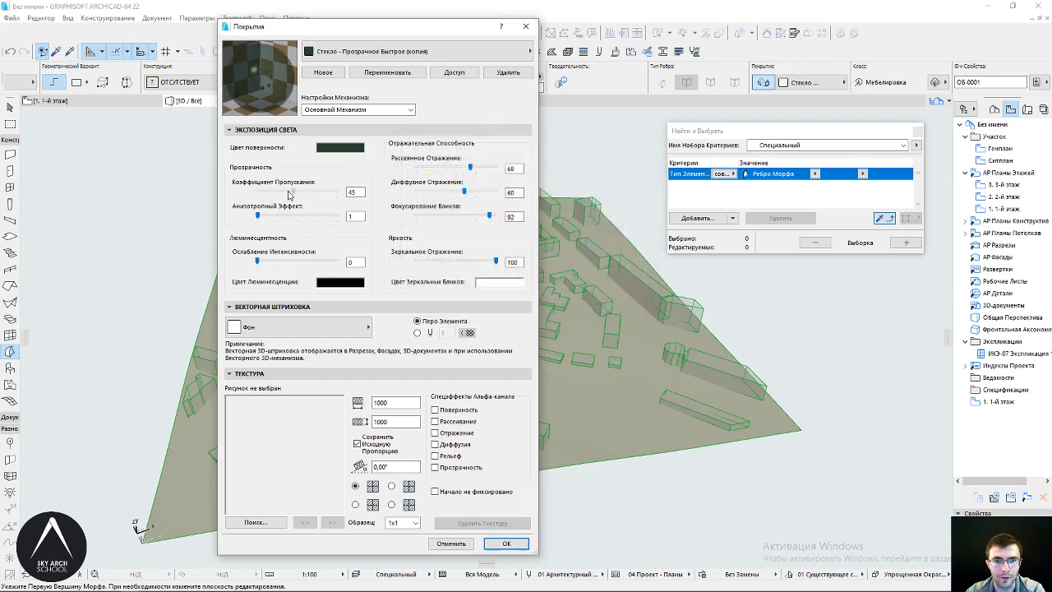
{"action": "left_click", "coordinate": [489, 543]}
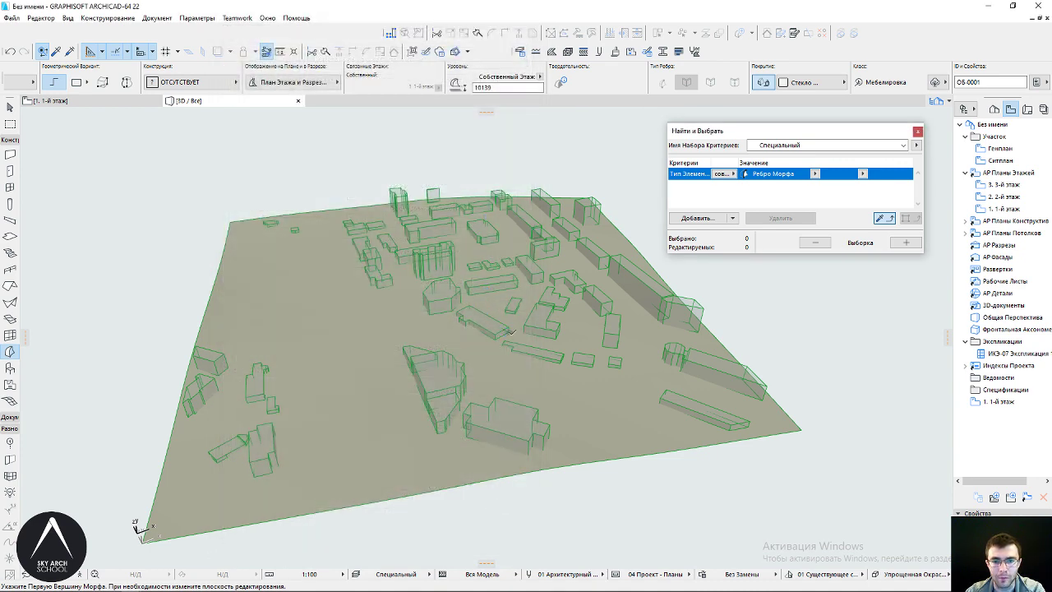
{"action": "middle_click_drag", "start_coordinate": [496, 296], "coordinate": [475, 312], "text": "shift"}
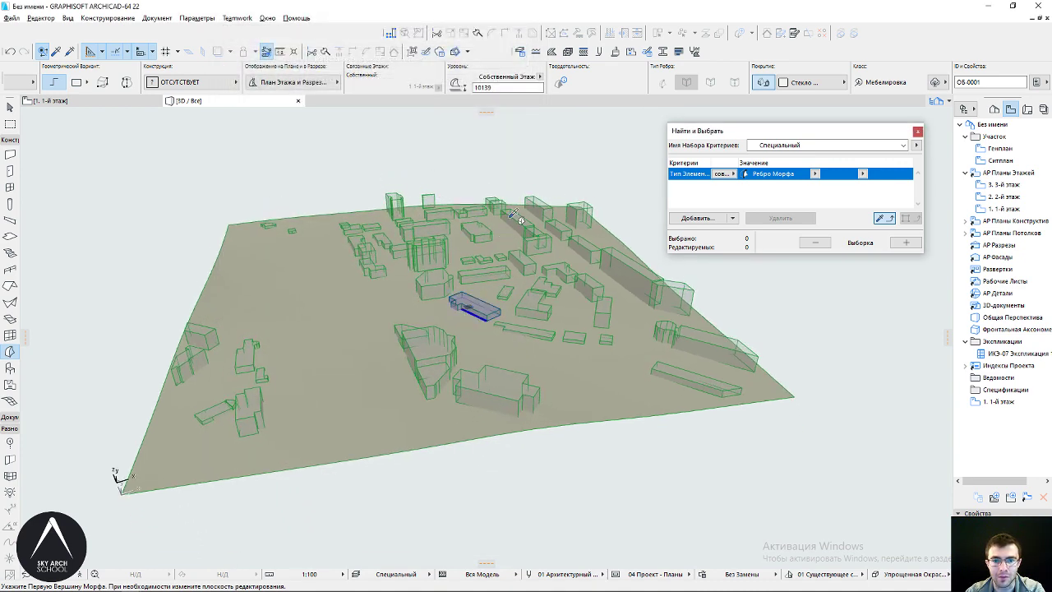
Apply 'Стекло - Прозрачное Быстрое (копия)' glass to all the morphs
{"action": "key", "text": "ctrl+a"}
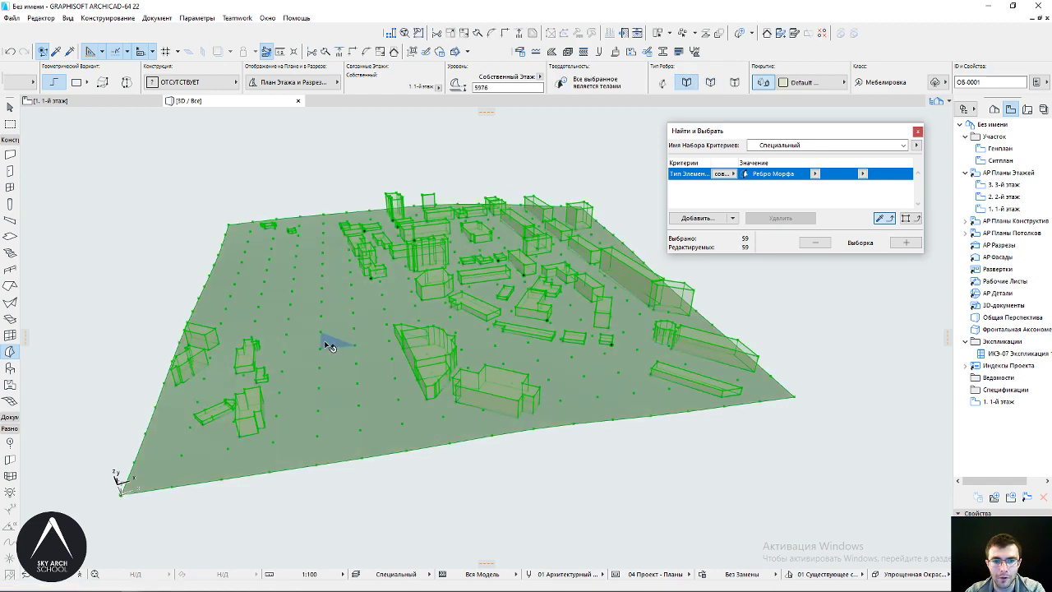
{"action": "left_click", "coordinate": [812, 83]}
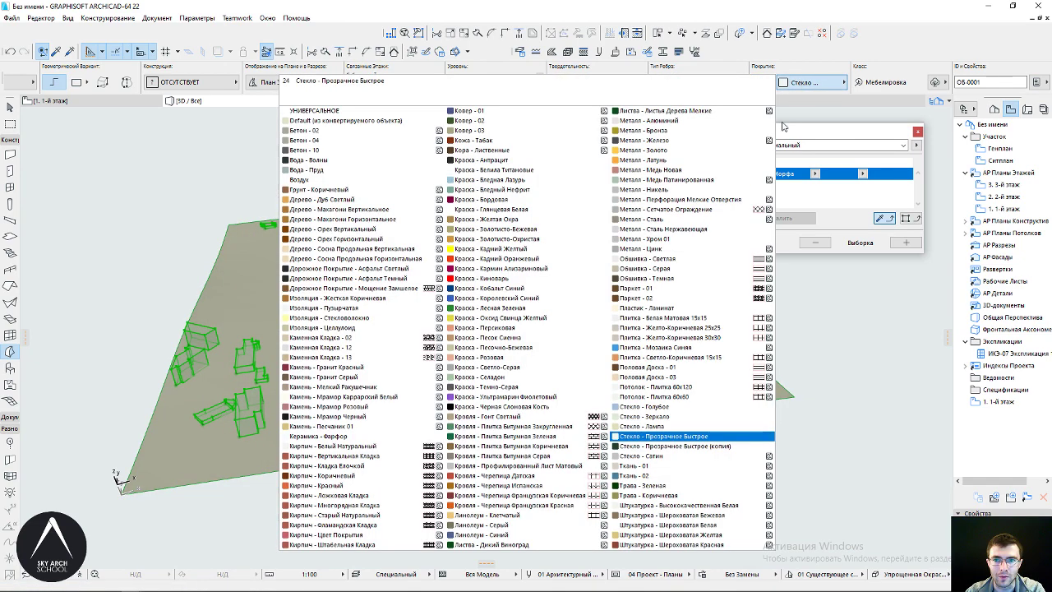
{"action": "left_click", "coordinate": [691, 447]}
{"action": "key", "text": "Escape"}
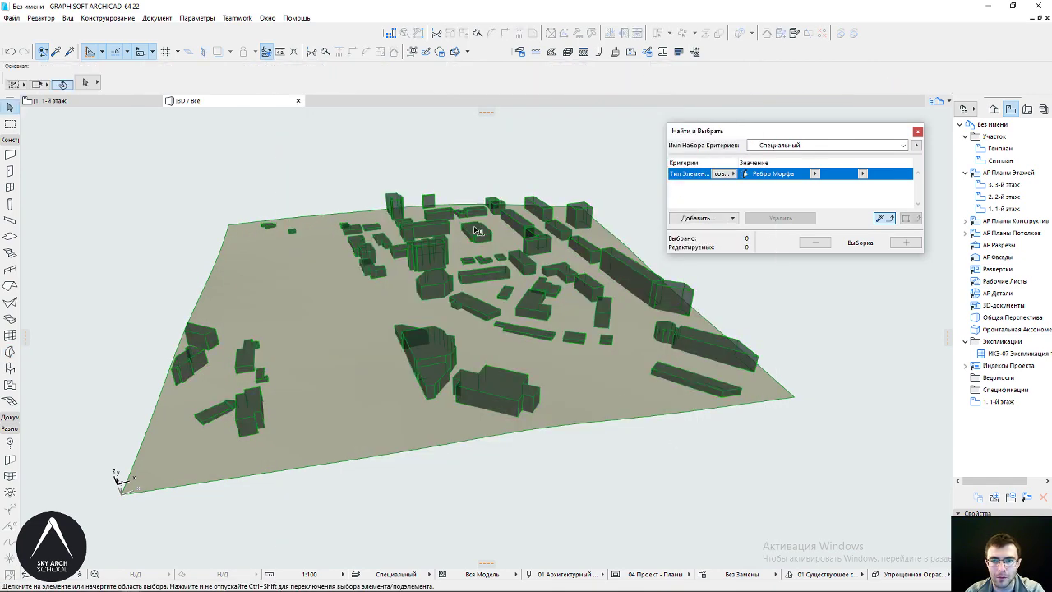
Orbit the 3D view toward a top-down look at the dark glass masses on the terrain
{"action": "mouse_move", "coordinate": [484, 271]}
{"action": "middle_mouse_down", "text": "shift"}
{"action": "mouse_move", "coordinate": [518, 250]}
{"action": "mouse_move", "coordinate": [694, 255]}
{"action": "middle_mouse_up", "text": "shift"}
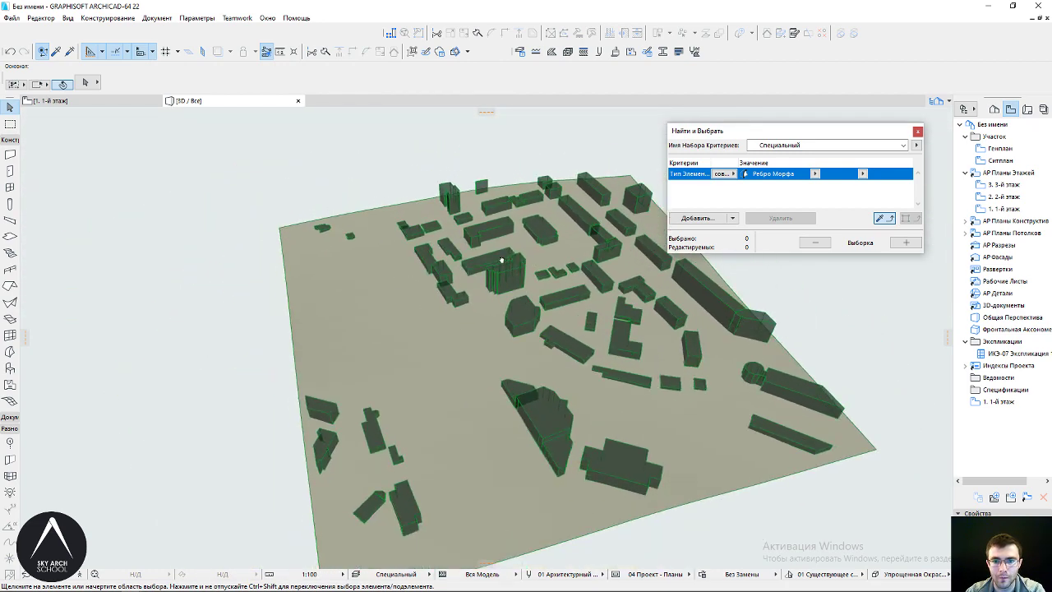
{"action": "middle_click_drag", "start_coordinate": [693, 256], "coordinate": [378, 279], "text": "shift"}
{"action": "mouse_move", "coordinate": [444, 265]}
{"action": "middle_mouse_down", "text": "shift"}
{"action": "mouse_move", "coordinate": [475, 278]}
{"action": "mouse_move", "coordinate": [519, 179]}
{"action": "middle_mouse_up", "text": "shift"}
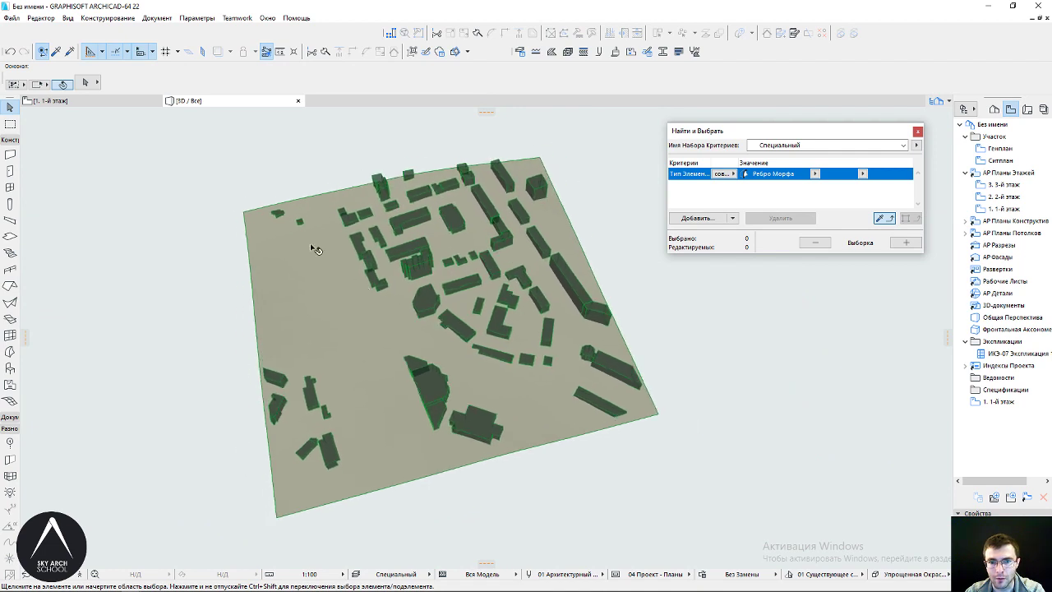
{"action": "middle_click_drag", "start_coordinate": [442, 378], "coordinate": [567, 217], "text": "shift"}
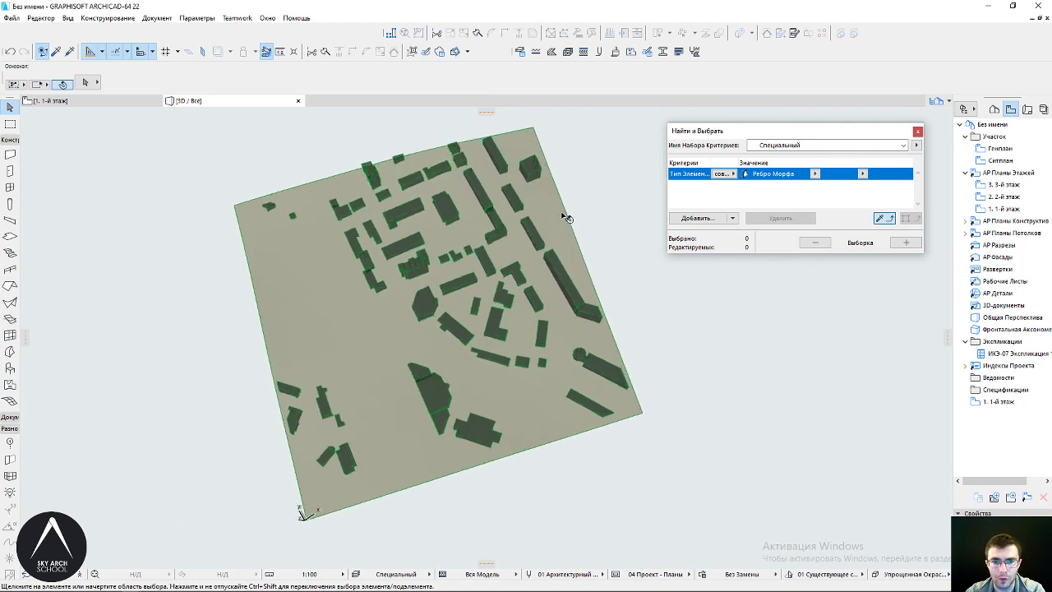
{"action": "middle_click_drag", "start_coordinate": [601, 377], "coordinate": [622, 397], "text": "shift"}
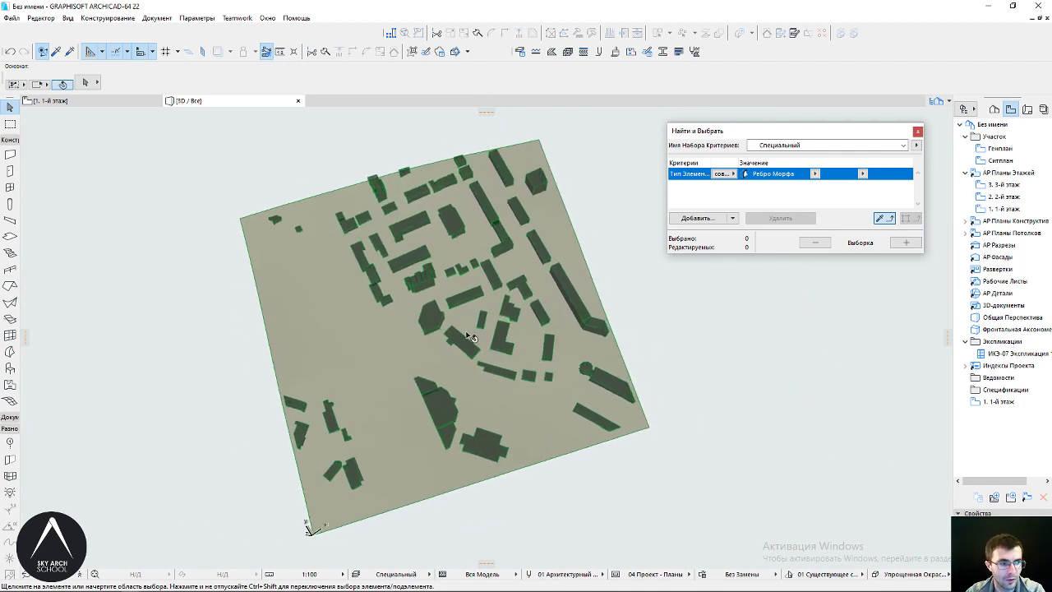
{"action": "left_click", "coordinate": [348, 313]}
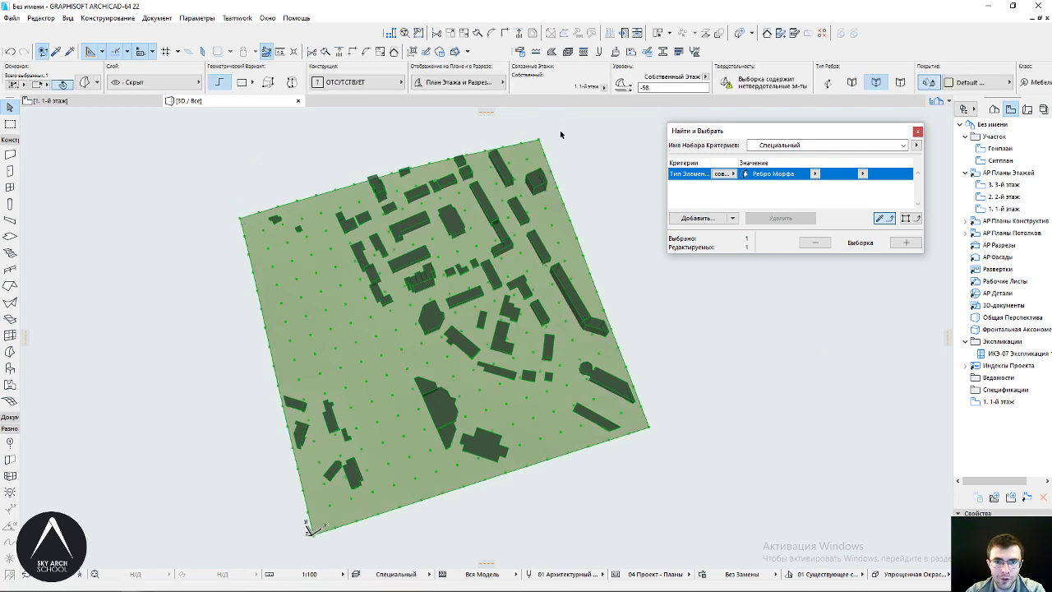
{"action": "key", "text": "Escape"}
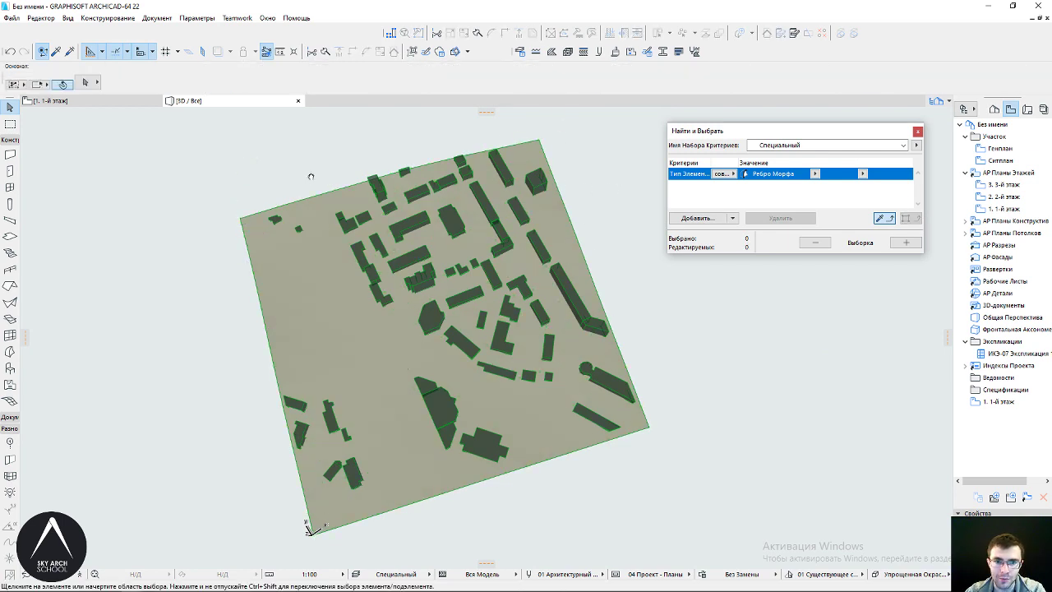
{"action": "left_click_drag", "start_coordinate": [310, 176], "coordinate": [373, 180]}
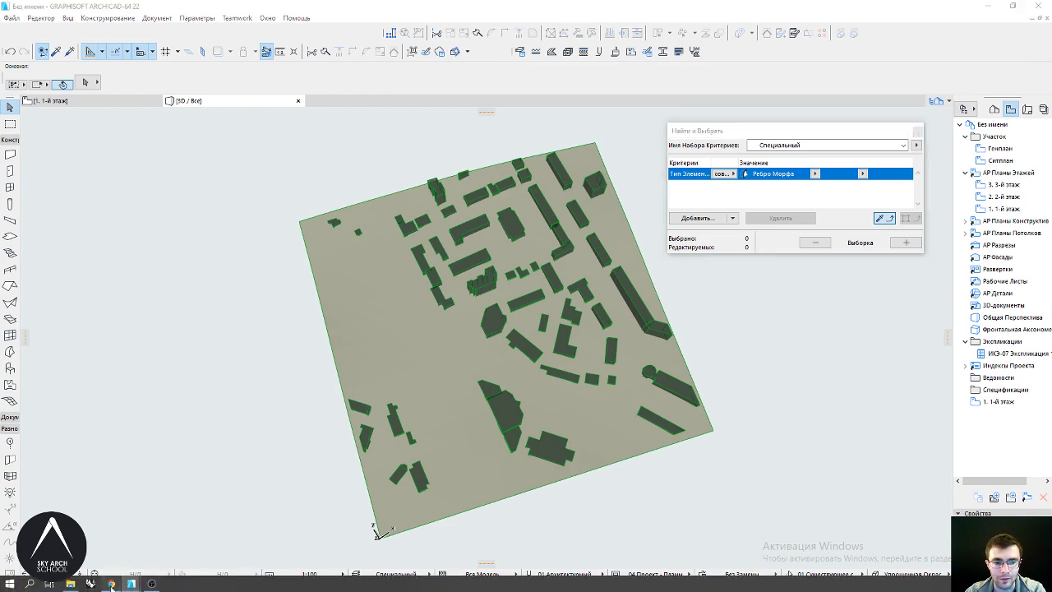
Run SASPlanet.exe from the SAS.Planet.Release.160707 folder inside ARCHICAD 01
{"action": "left_click", "coordinate": [111, 584]}
{"action": "left_click", "coordinate": [989, 8]}
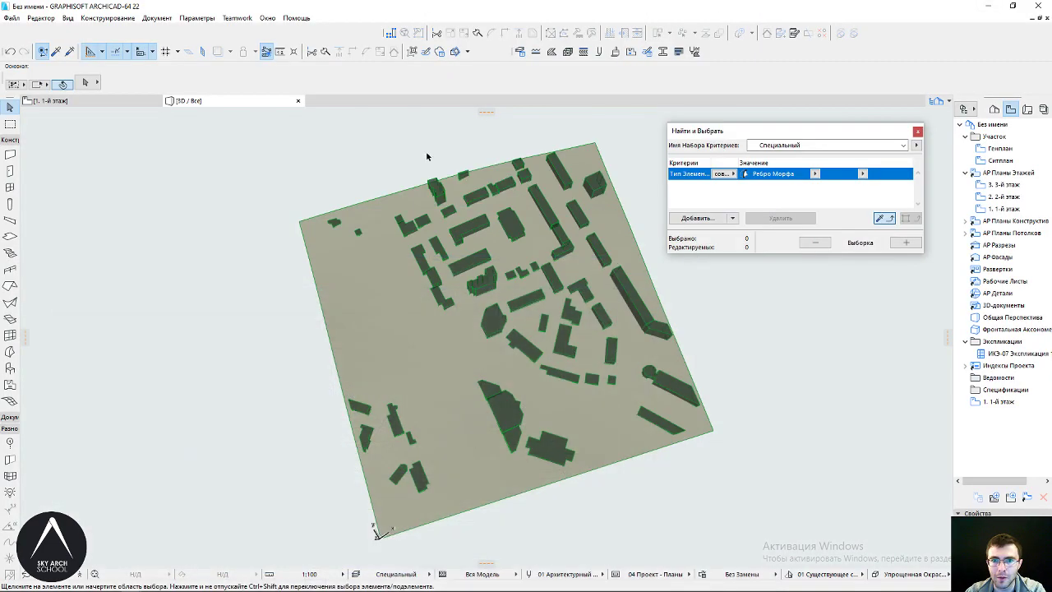
{"action": "left_click", "coordinate": [132, 583]}
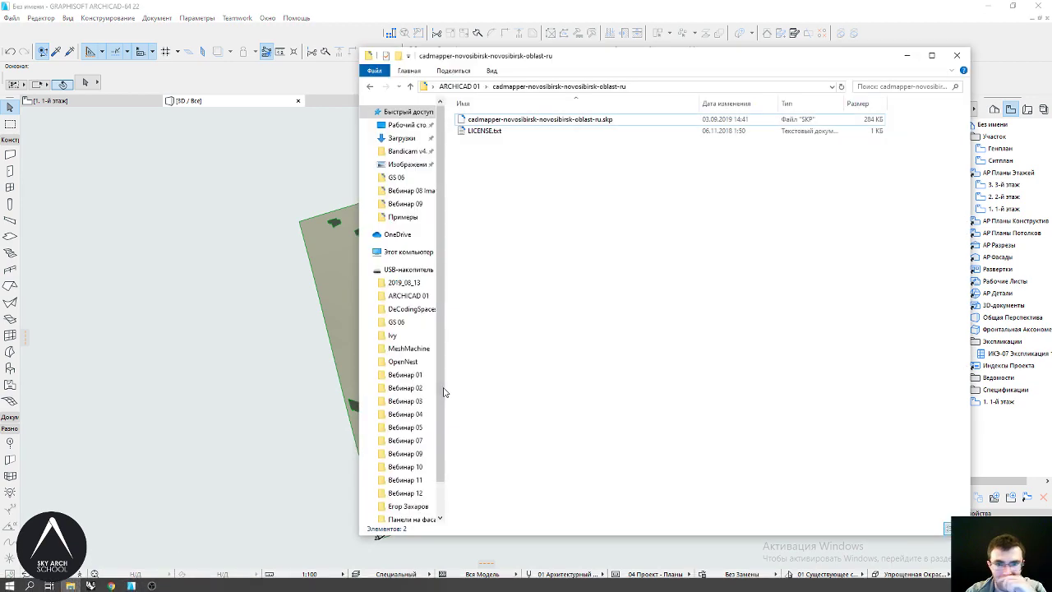
{"action": "key", "text": "BackSpace"}
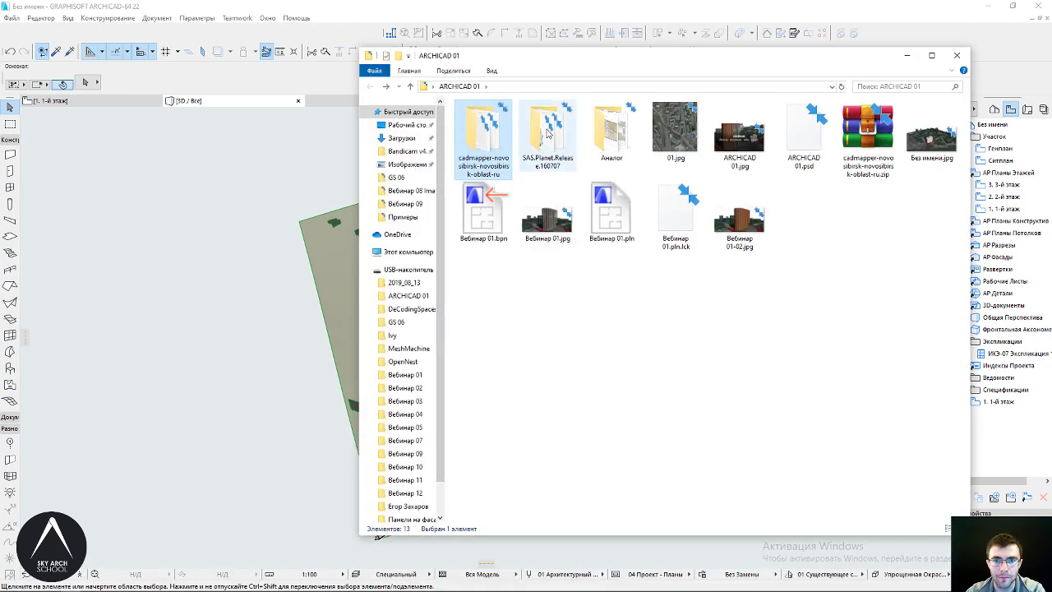
{"action": "double_click", "coordinate": [548, 134]}
{"action": "scroll", "coordinate": [524, 423], "scroll_direction": "down", "scroll_amount": 4}
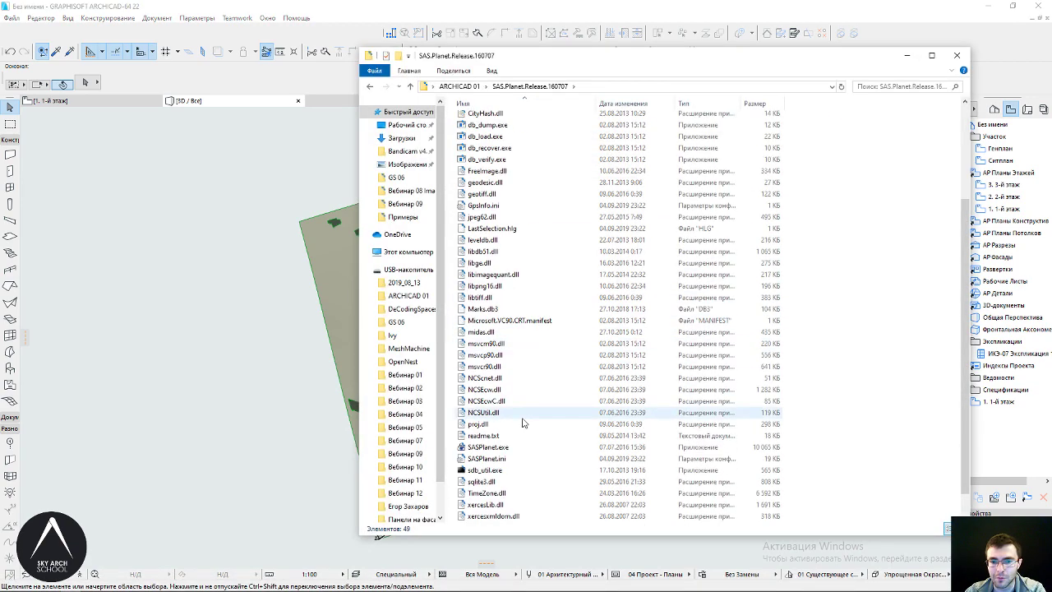
{"action": "scroll", "coordinate": [524, 422], "scroll_direction": "down", "scroll_amount": 1}
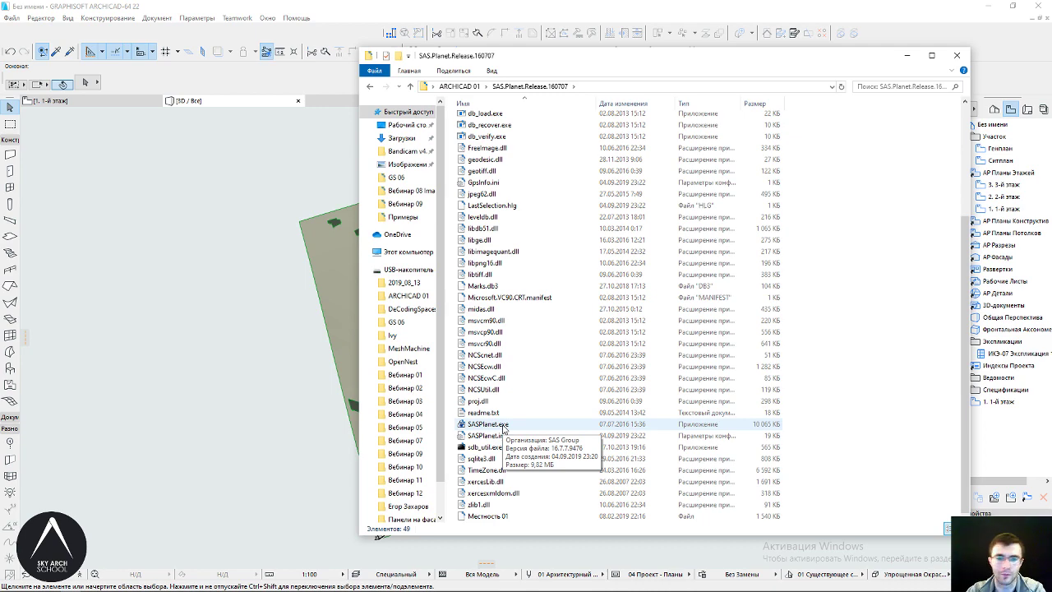
{"action": "left_click", "coordinate": [504, 426]}
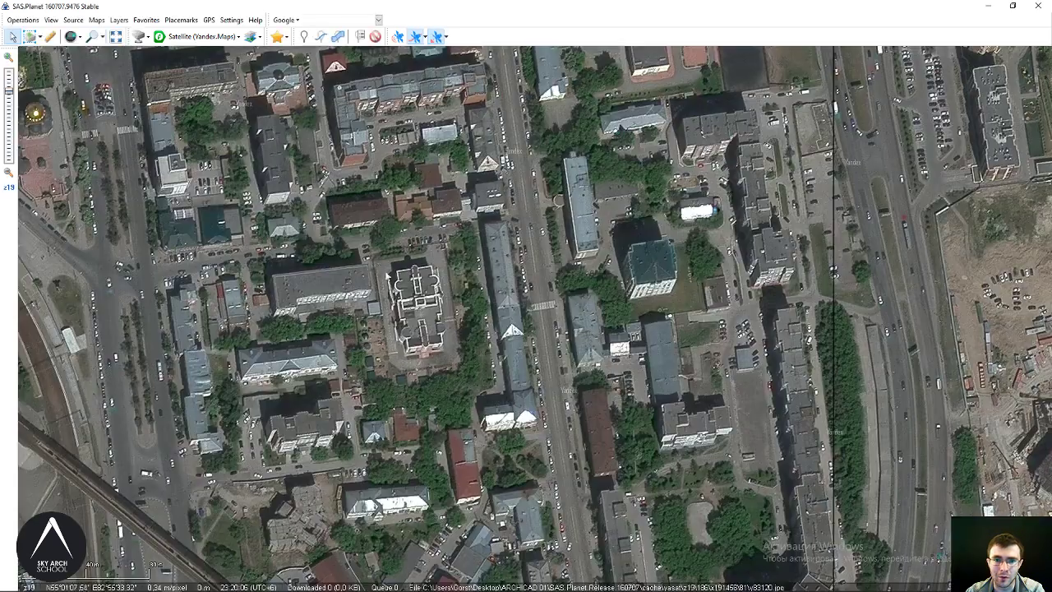
Glance at the Maps folder in the SAS.Planet release folder, then return to the satellite map
{"action": "scroll", "coordinate": [567, 223], "scroll_direction": "down", "scroll_amount": 1}
{"action": "scroll", "coordinate": [566, 223], "scroll_direction": "up", "scroll_amount": 1}
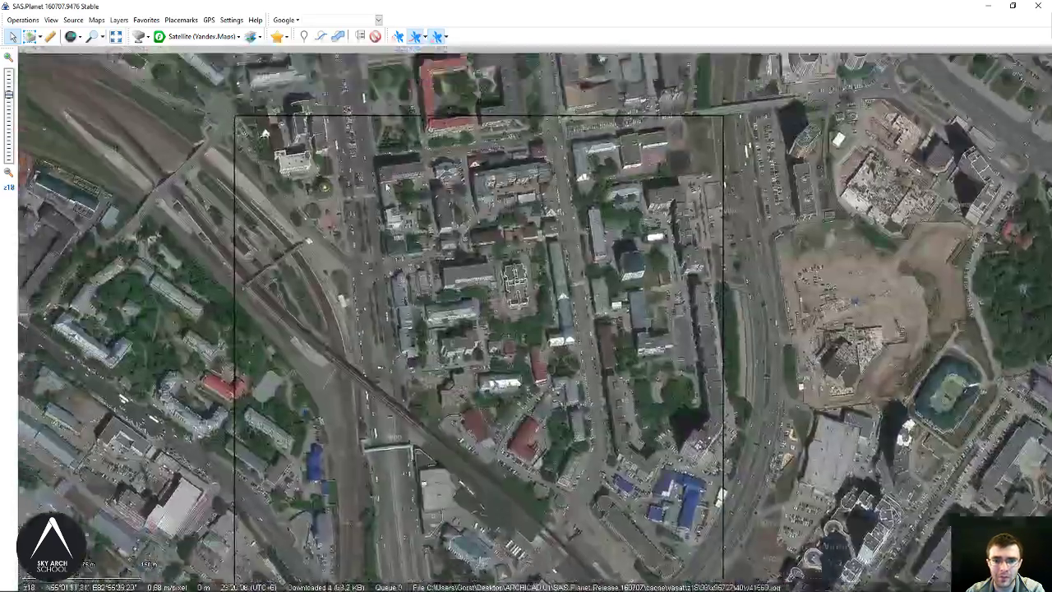
{"action": "scroll", "coordinate": [276, 193], "scroll_direction": "up", "scroll_amount": 1}
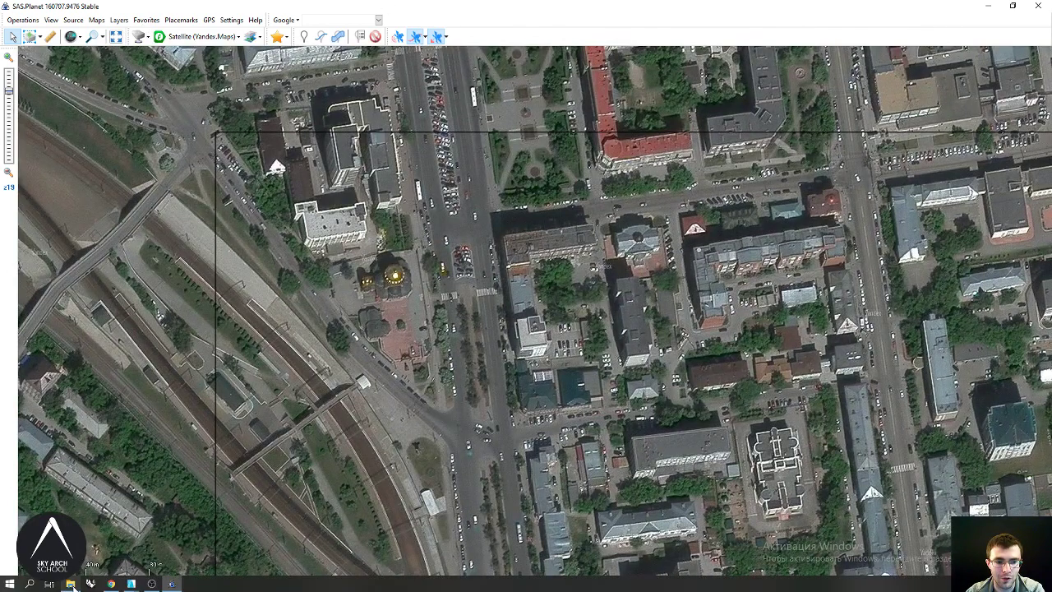
{"action": "left_click", "coordinate": [72, 584]}
{"action": "scroll", "coordinate": [534, 329], "scroll_direction": "up", "scroll_amount": 5}
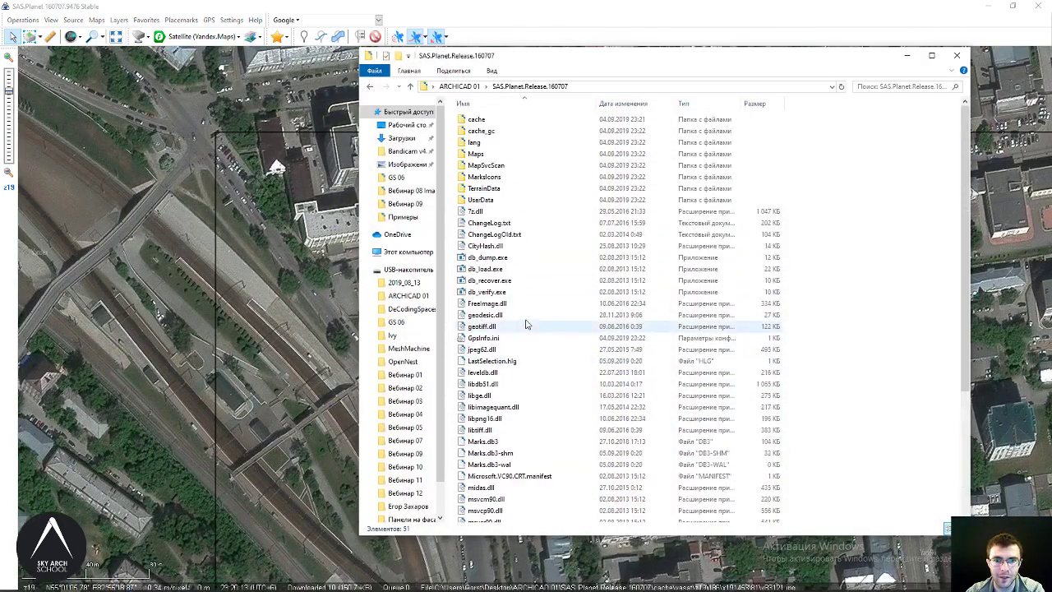
{"action": "left_click", "coordinate": [478, 154]}
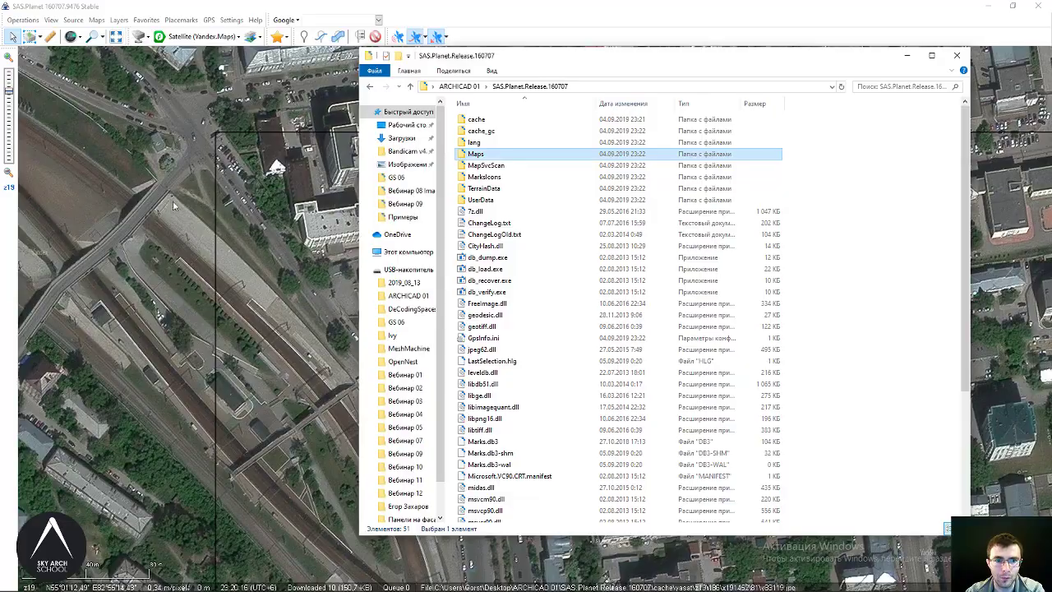
{"action": "left_click", "coordinate": [248, 136]}
Zoom and pan the Yandex satellite map to centre the outlined site, leaving the map source unchanged
{"action": "scroll", "coordinate": [248, 136], "scroll_direction": "down", "scroll_amount": 1}
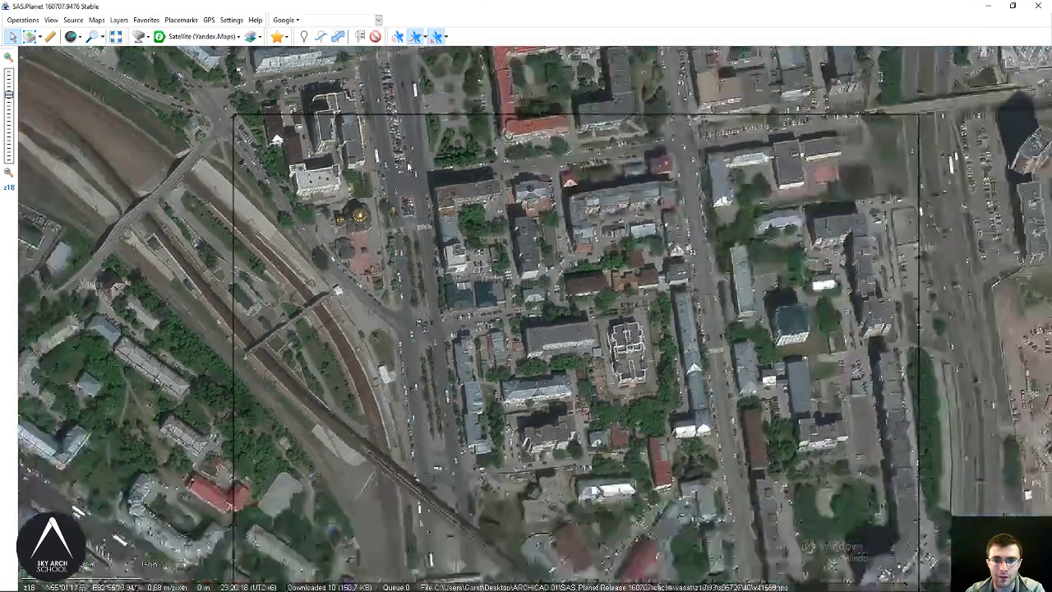
{"action": "scroll", "coordinate": [453, 115], "scroll_direction": "down", "scroll_amount": 1}
{"action": "scroll", "coordinate": [573, 200], "scroll_direction": "up", "scroll_amount": 1}
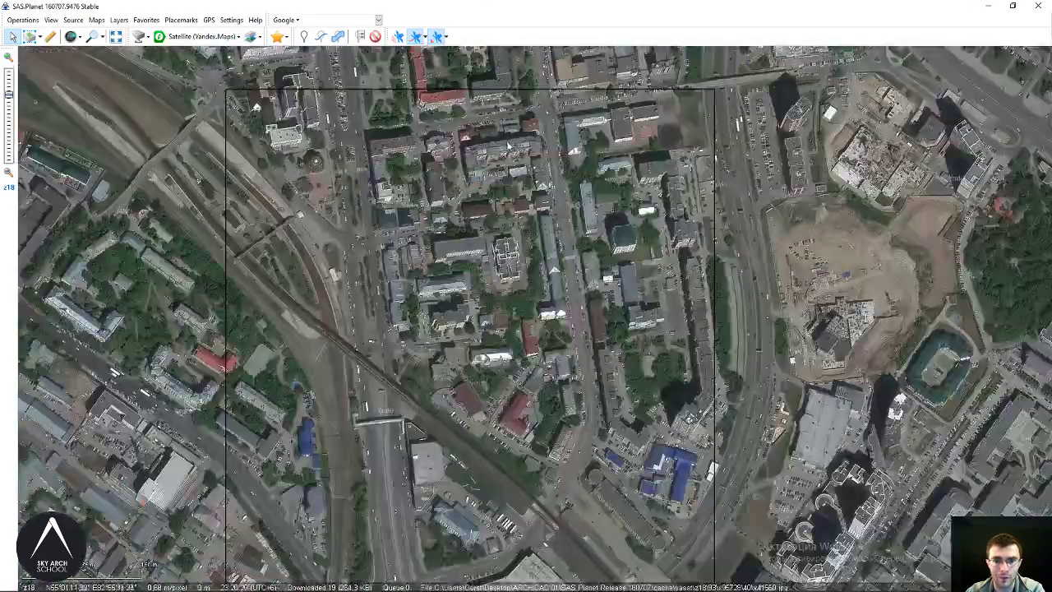
{"action": "scroll", "coordinate": [506, 196], "scroll_direction": "up", "scroll_amount": 1}
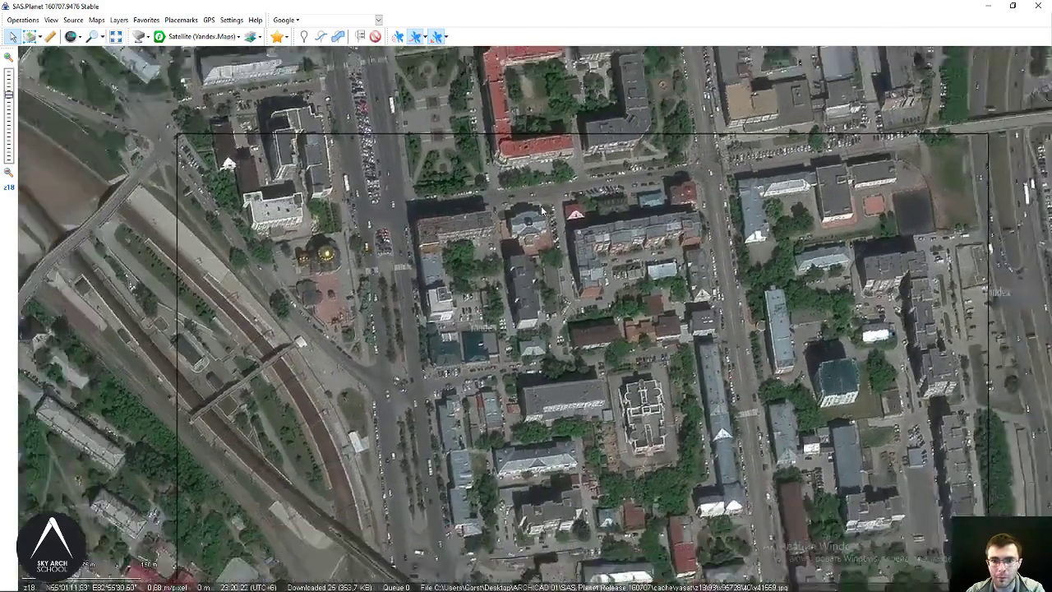
{"action": "scroll", "coordinate": [543, 212], "scroll_direction": "down", "scroll_amount": 1}
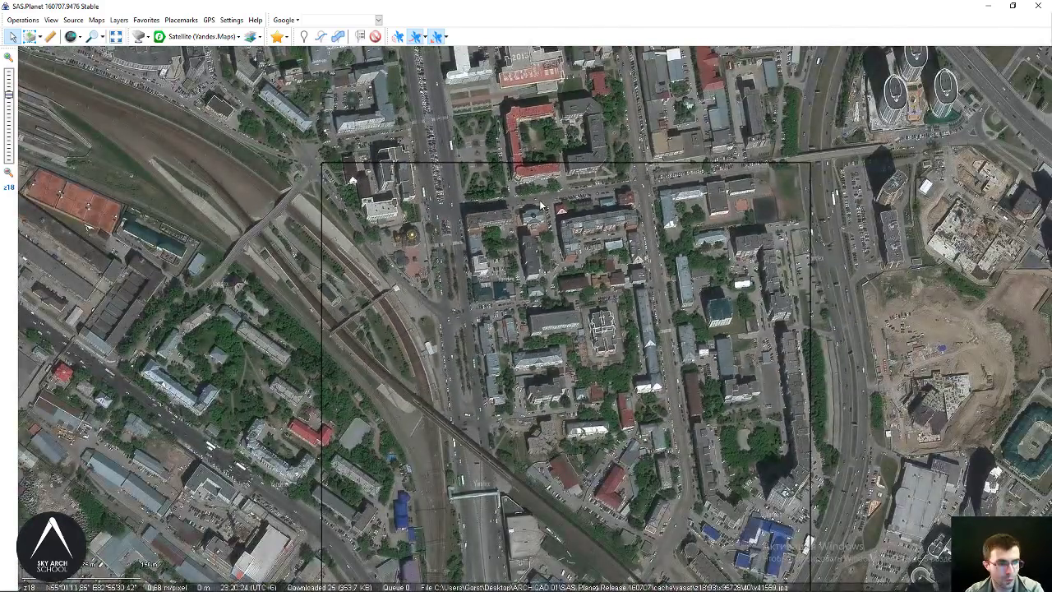
{"action": "scroll", "coordinate": [576, 175], "scroll_direction": "up", "scroll_amount": 1}
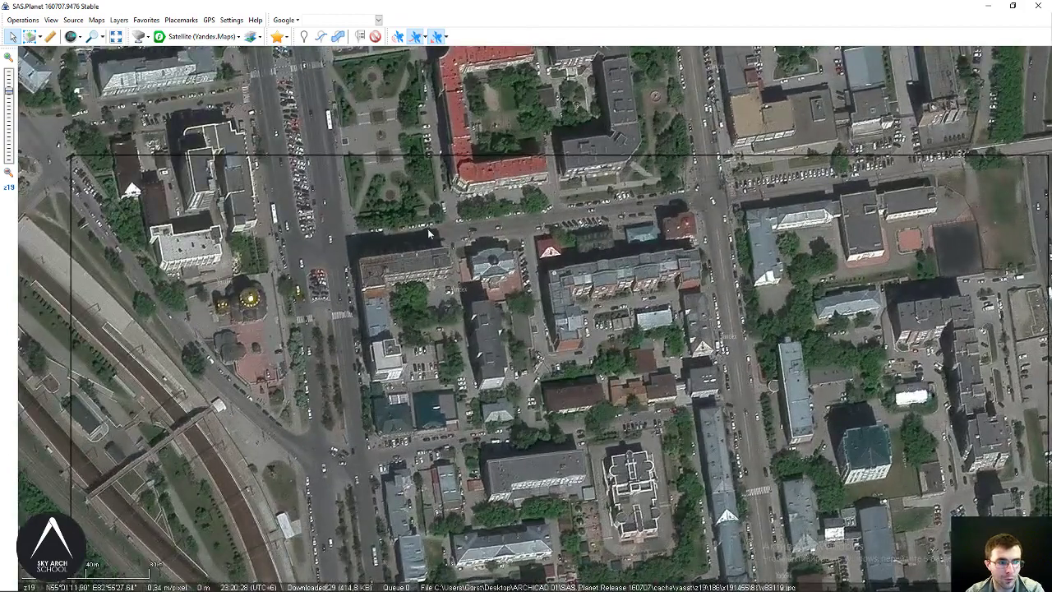
{"action": "scroll", "coordinate": [415, 191], "scroll_direction": "down", "scroll_amount": 1}
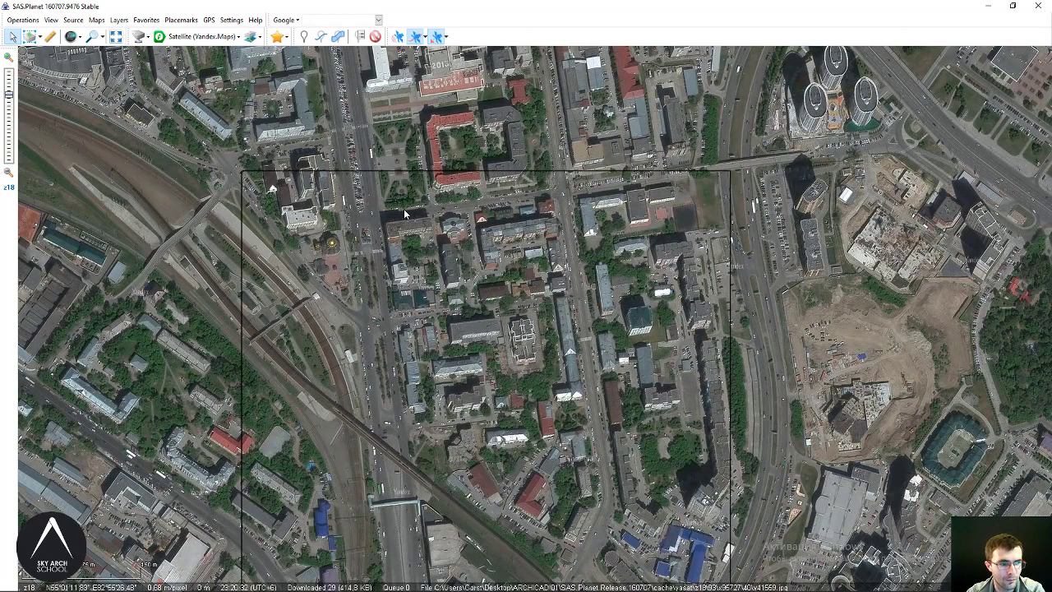
{"action": "left_click_drag", "start_coordinate": [383, 201], "coordinate": [413, 170]}
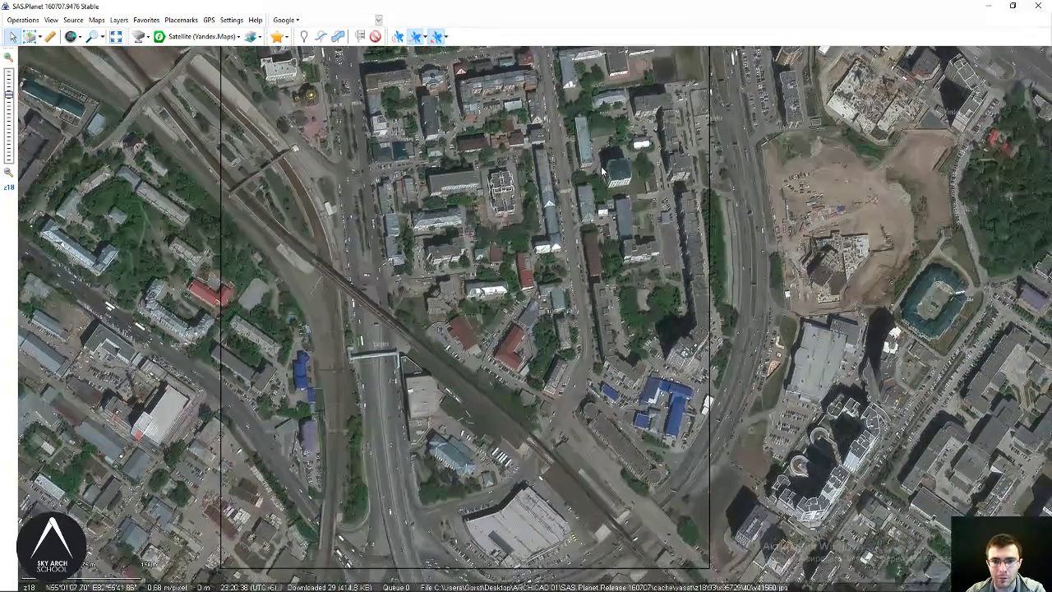
{"action": "left_click_drag", "start_coordinate": [629, 257], "coordinate": [727, 418]}
{"action": "left_click", "coordinate": [182, 38]}
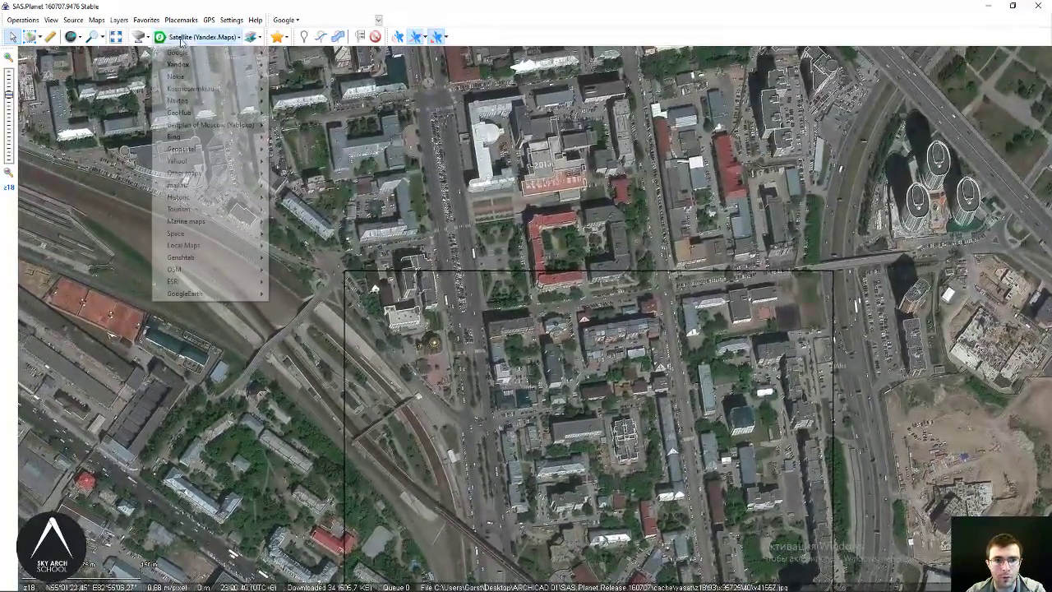
{"action": "left_click", "coordinate": [375, 229]}
Look around the site at different zooms, then bring up the Selection manager dropdown
{"action": "scroll", "coordinate": [376, 229], "scroll_direction": "up", "scroll_amount": 1}
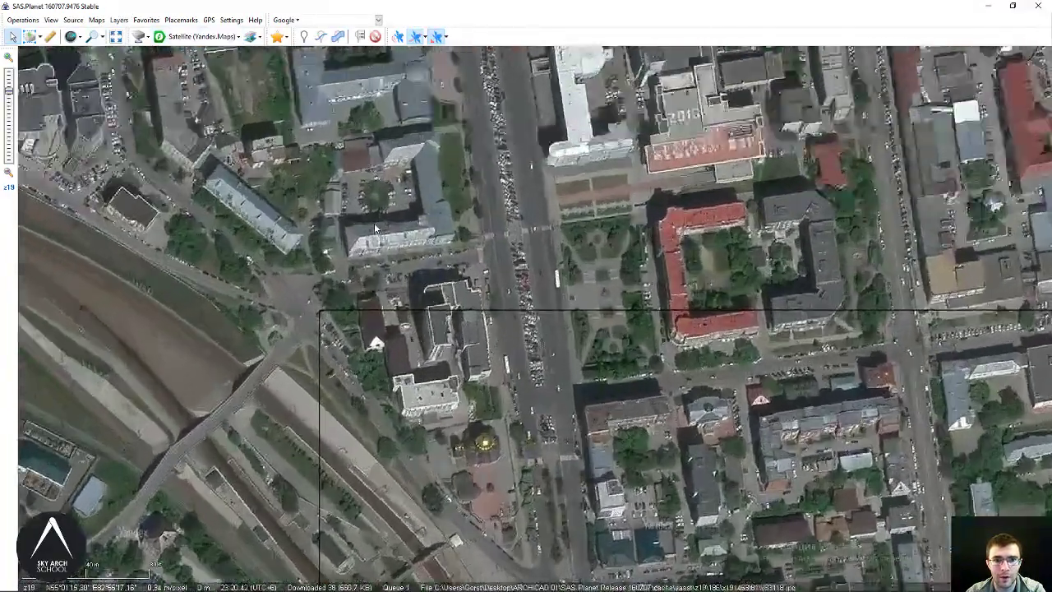
{"action": "left_click_drag", "start_coordinate": [854, 189], "coordinate": [296, 353]}
{"action": "scroll", "coordinate": [578, 272], "scroll_direction": "up", "scroll_amount": 1}
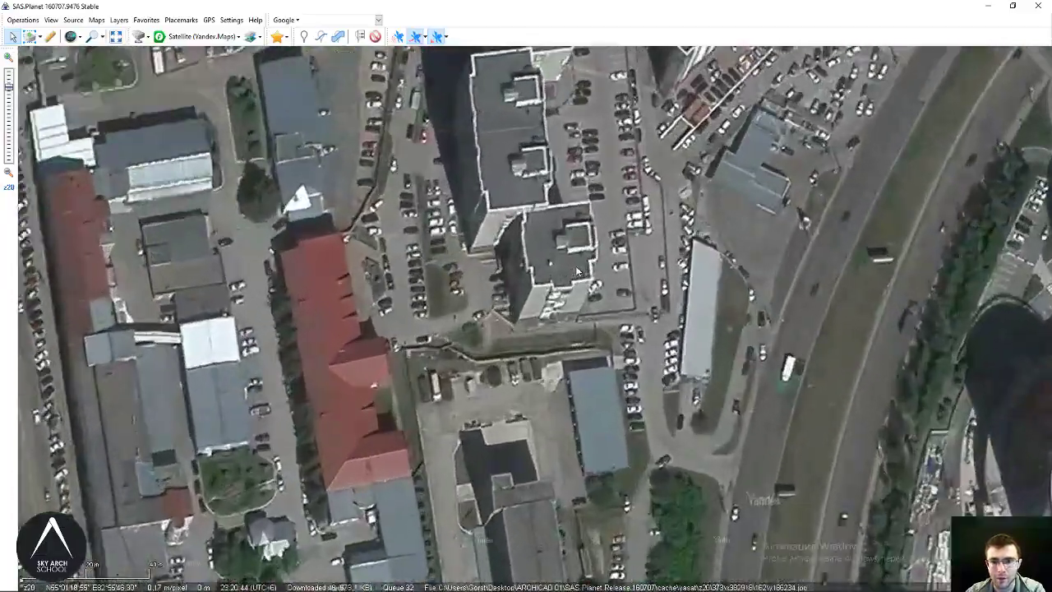
{"action": "scroll", "coordinate": [578, 272], "scroll_direction": "down", "scroll_amount": 1}
{"action": "mouse_move", "coordinate": [578, 272]}
{"action": "left_mouse_down"}
{"action": "mouse_move", "coordinate": [470, 446]}
{"action": "mouse_move", "coordinate": [517, 582]}
{"action": "mouse_move", "coordinate": [517, 343]}
{"action": "left_mouse_up"}
{"action": "scroll", "coordinate": [517, 582], "scroll_direction": "down", "scroll_amount": 1}
{"action": "scroll", "coordinate": [517, 581], "scroll_direction": "down", "scroll_amount": 1}
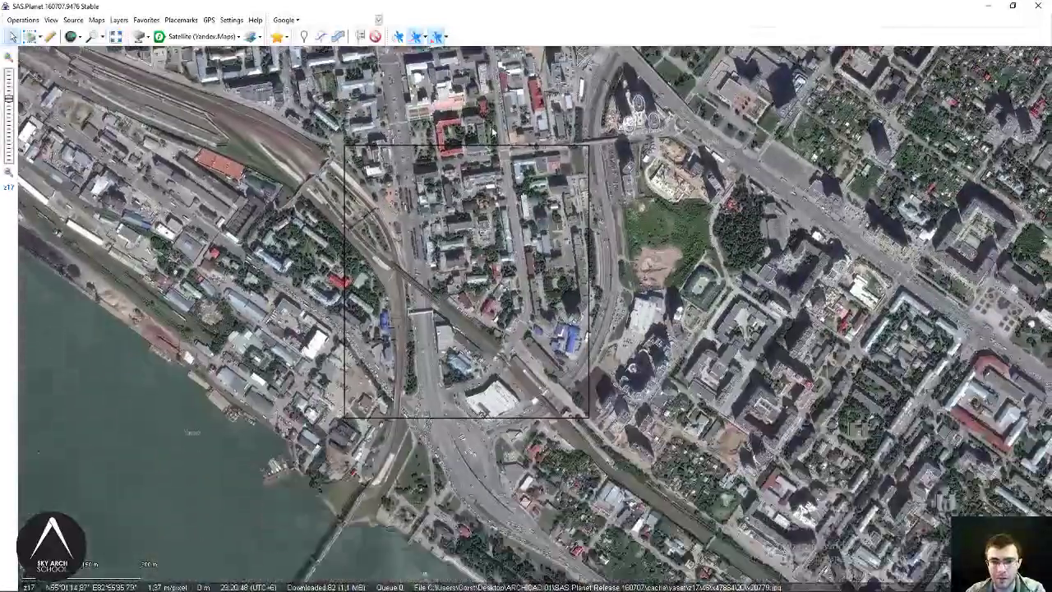
{"action": "scroll", "coordinate": [460, 103], "scroll_direction": "up", "scroll_amount": 1}
{"action": "mouse_move", "coordinate": [465, 212]}
{"action": "left_mouse_down"}
{"action": "mouse_move", "coordinate": [496, 108]}
{"action": "mouse_move", "coordinate": [477, 201]}
{"action": "left_mouse_up"}
{"action": "scroll", "coordinate": [609, 99], "scroll_direction": "down", "scroll_amount": 1}
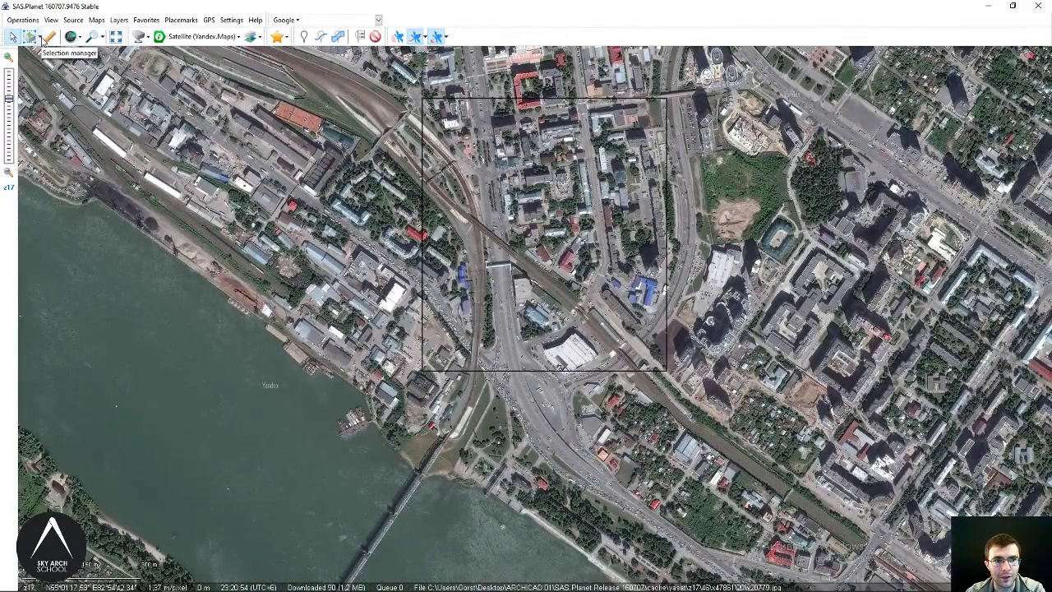
{"action": "left_click", "coordinate": [42, 40]}
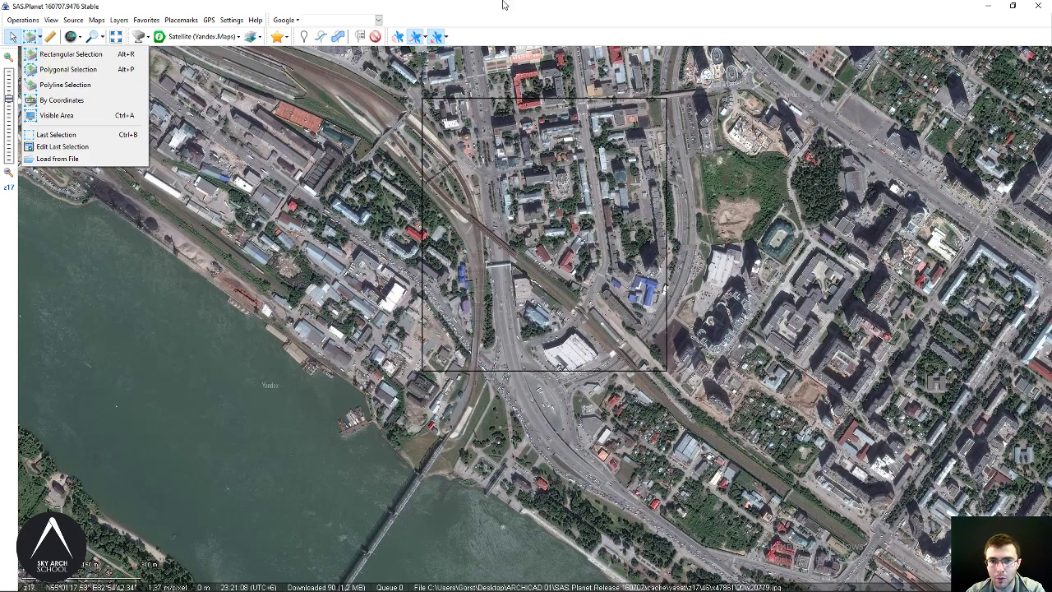
Select the outlined site with a rectangular selection
{"action": "left_click", "coordinate": [51, 54]}
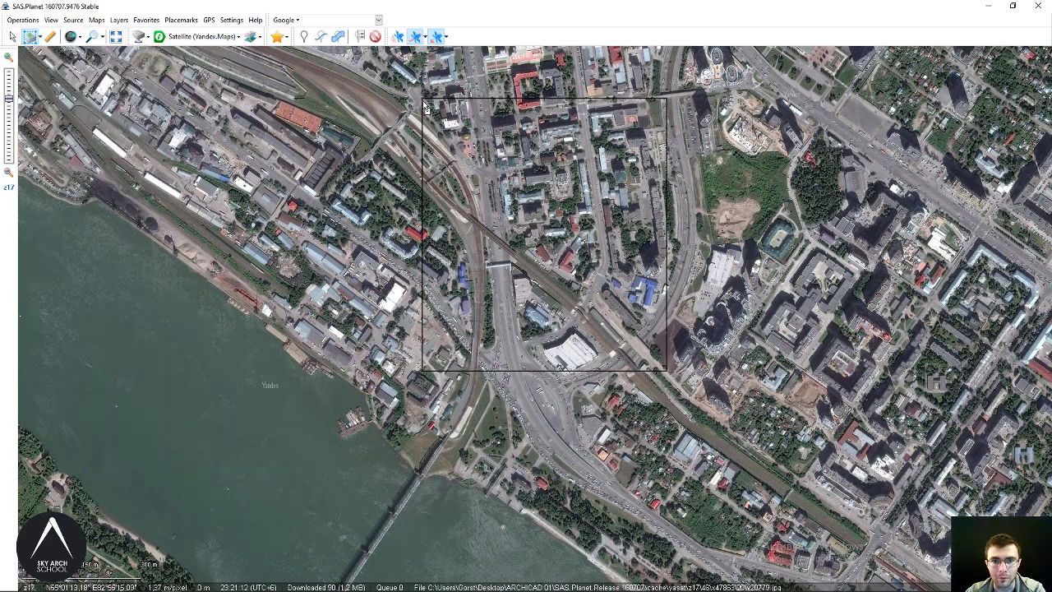
{"action": "left_click_drag", "start_coordinate": [436, 106], "coordinate": [671, 378]}
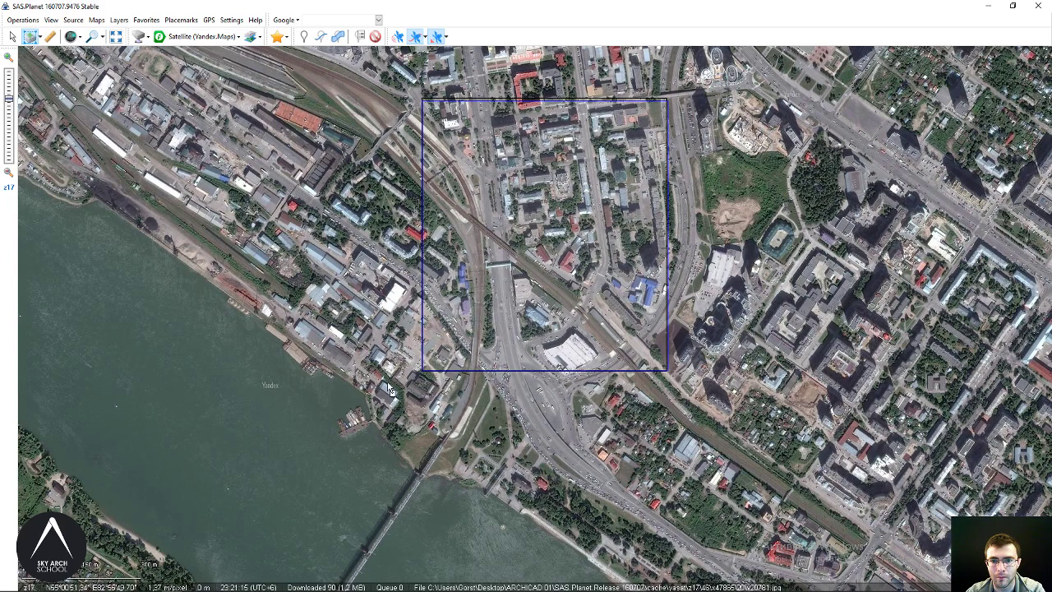
{"action": "left_click", "coordinate": [172, 584]}
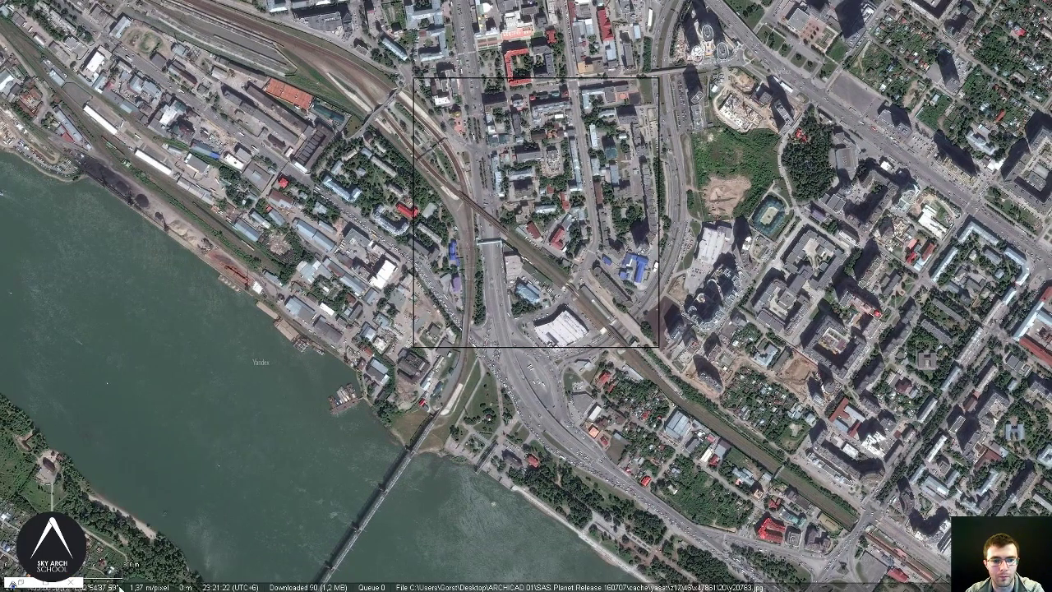
Open the Selection Manager as a floating window on its Stitch tab
{"action": "key", "text": "ctrl+b"}
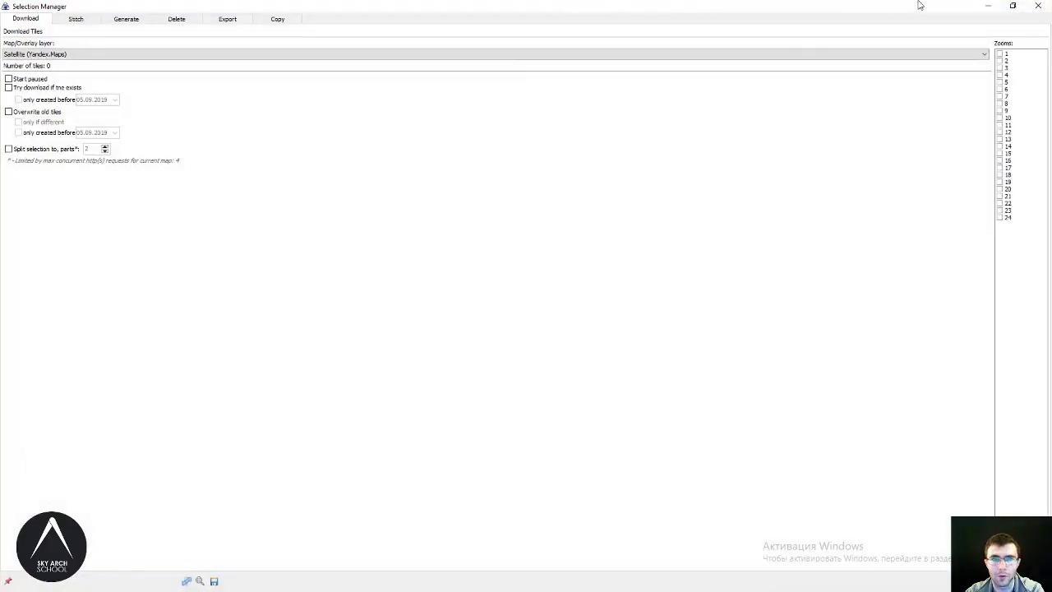
{"action": "left_click_drag", "start_coordinate": [920, 5], "coordinate": [890, 125]}
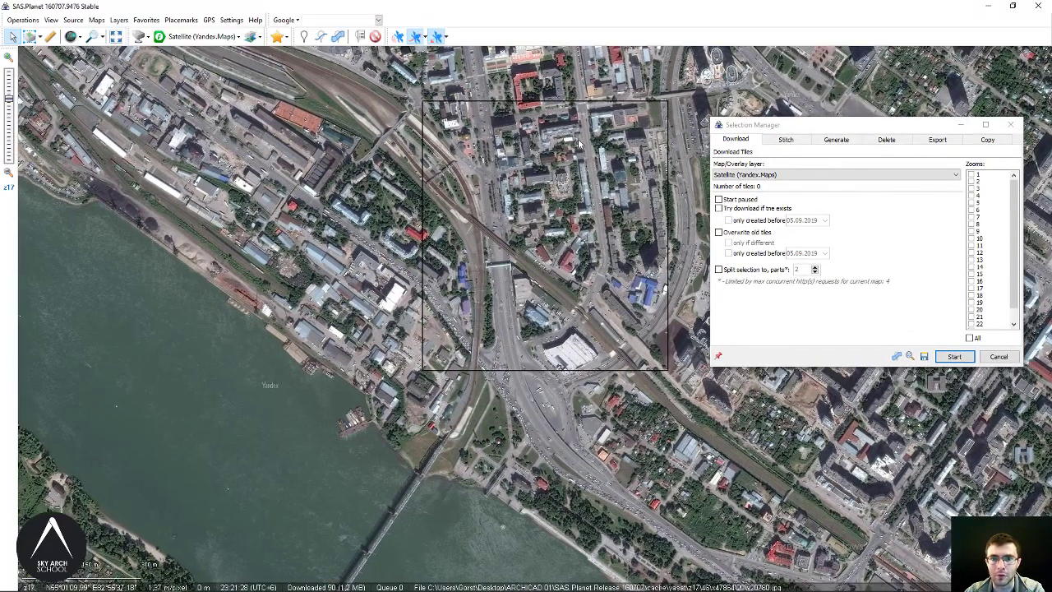
{"action": "left_click_drag", "start_coordinate": [718, 128], "coordinate": [523, 170]}
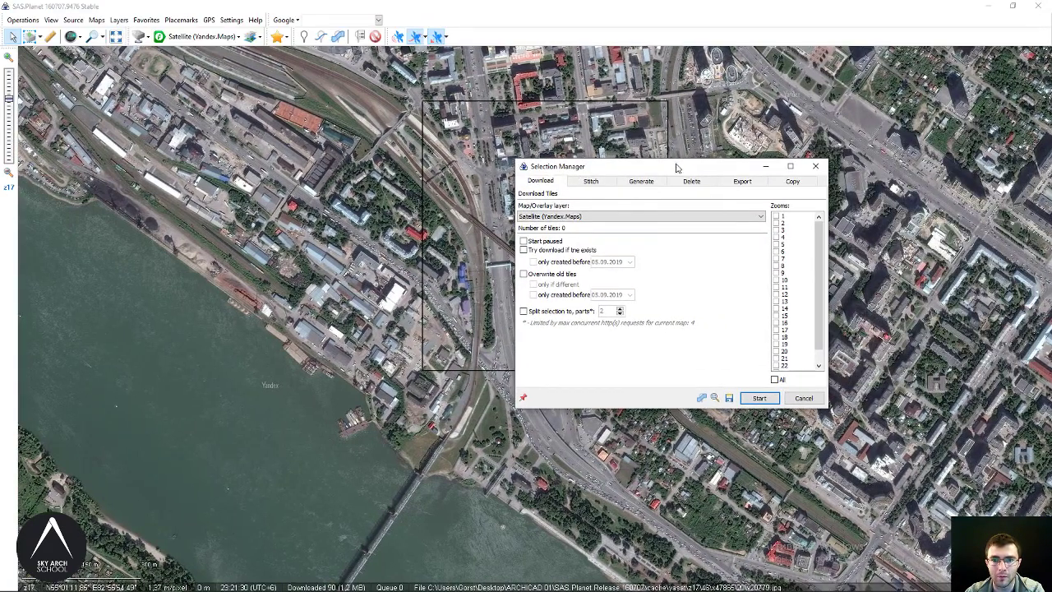
{"action": "left_click_drag", "start_coordinate": [735, 169], "coordinate": [760, 199]}
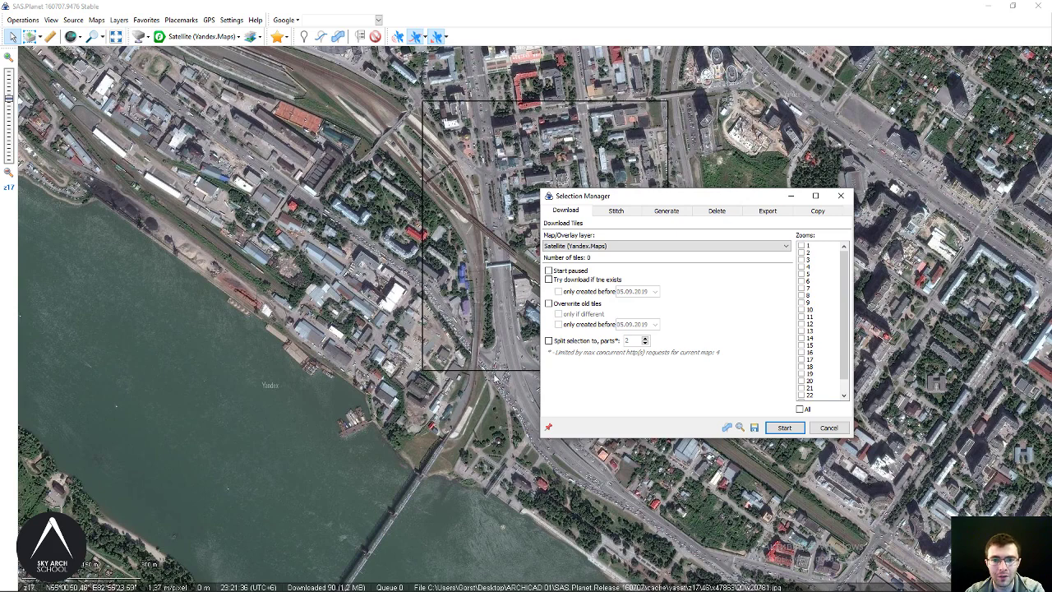
{"action": "mouse_move", "coordinate": [634, 204]}
{"action": "left_mouse_down"}
{"action": "mouse_move", "coordinate": [611, 213]}
{"action": "mouse_move", "coordinate": [662, 211]}
{"action": "left_mouse_up"}
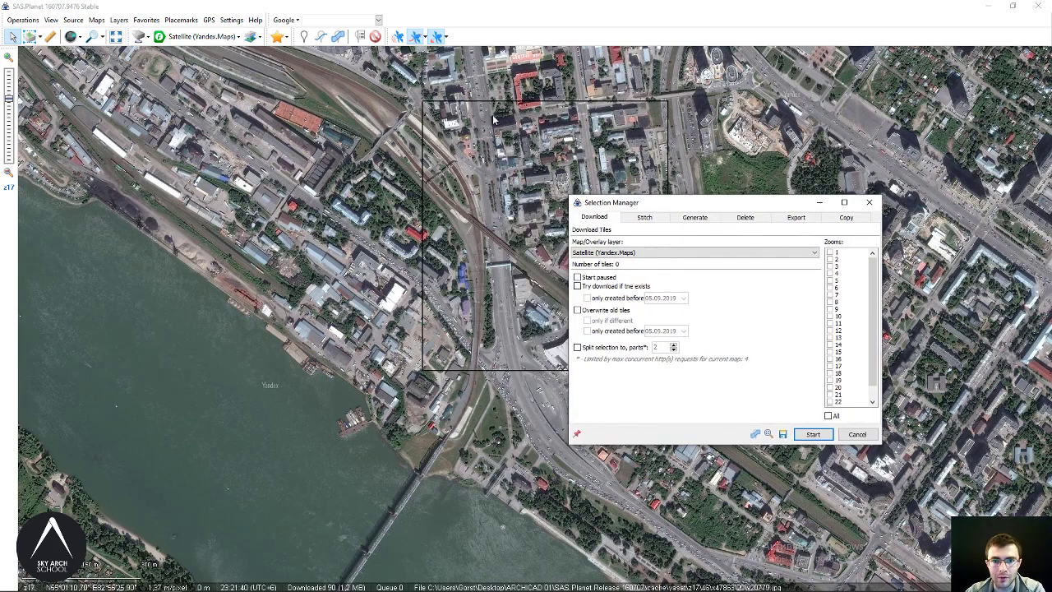
{"action": "left_click", "coordinate": [645, 217]}
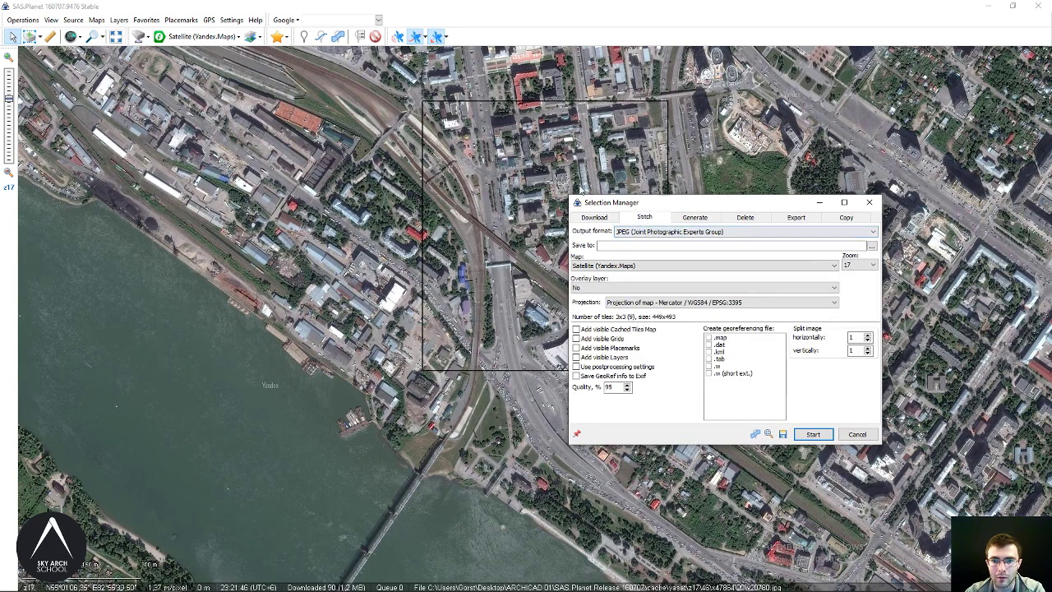
Keep JPEG output and save the stitched image to the Desktop as Карта 01.jpg
{"action": "left_click", "coordinate": [655, 232]}
{"action": "left_click", "coordinate": [655, 234]}
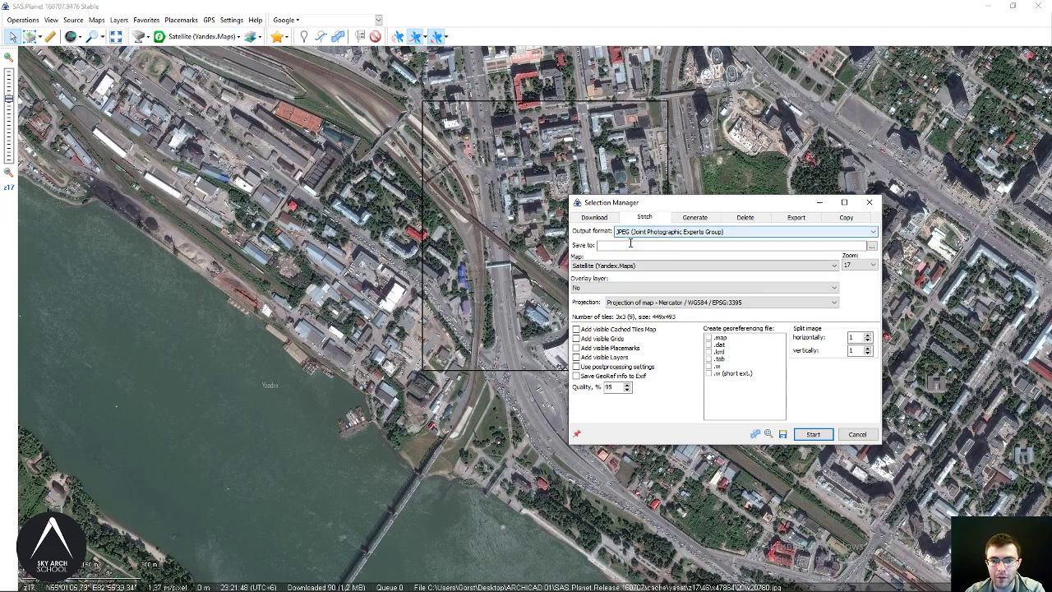
{"action": "left_click", "coordinate": [630, 245]}
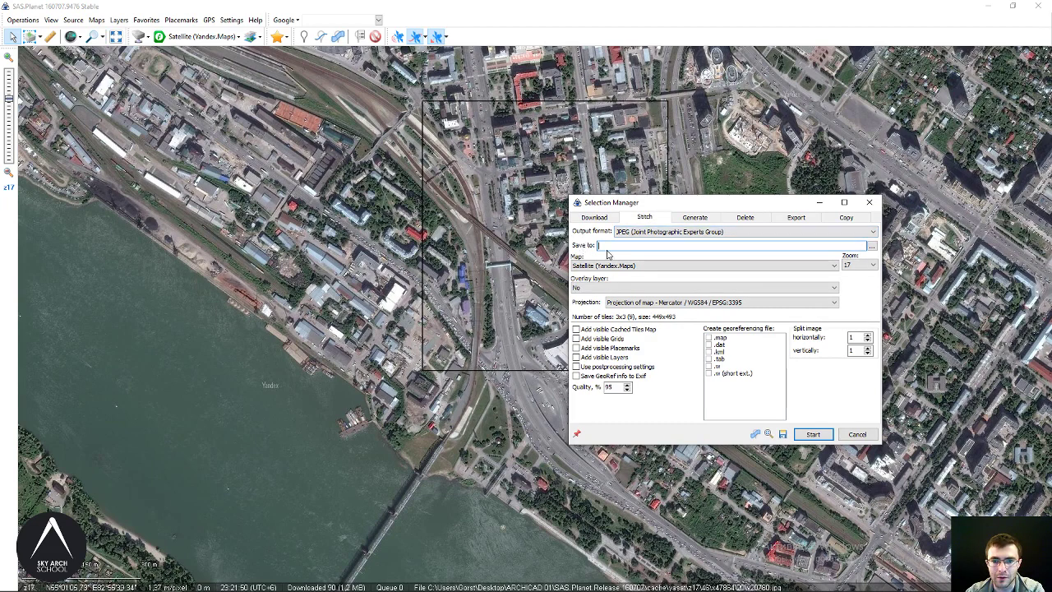
{"action": "left_click", "coordinate": [872, 246]}
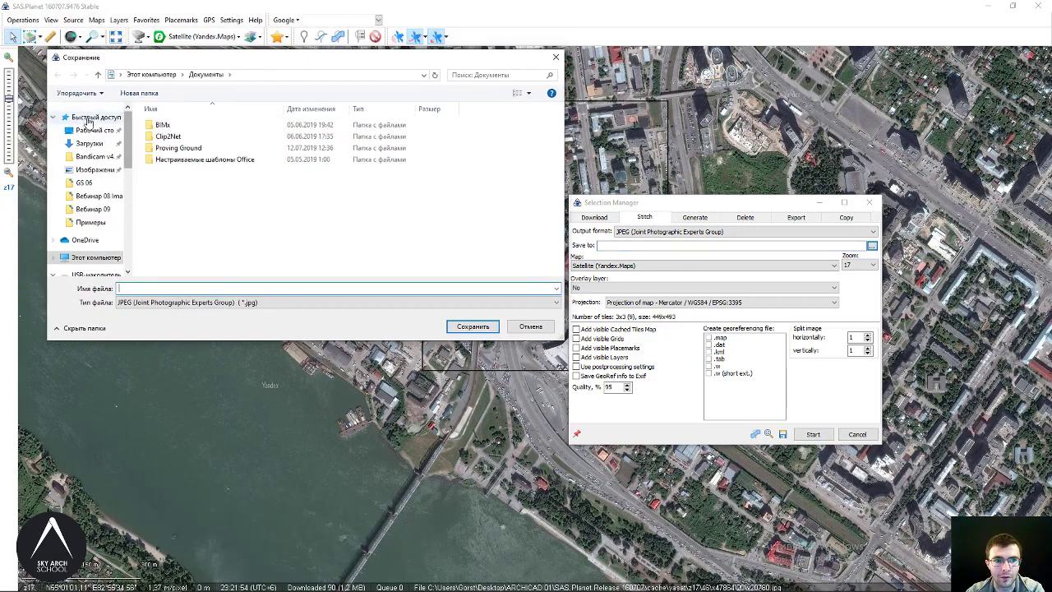
{"action": "left_click", "coordinate": [93, 129]}
{"action": "left_click", "coordinate": [251, 288]}
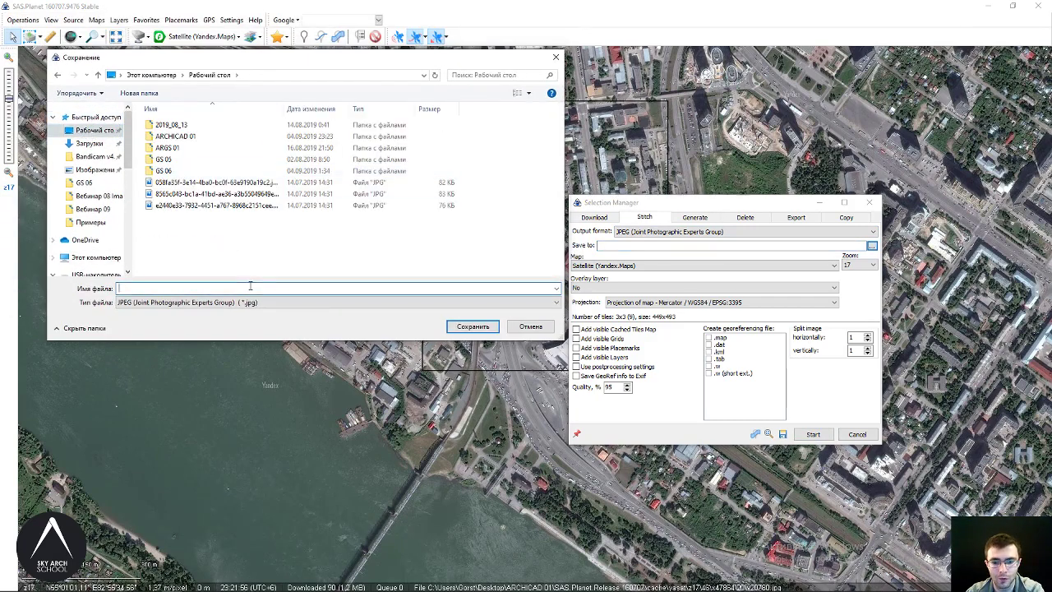
{"action": "type", "text": "01"}
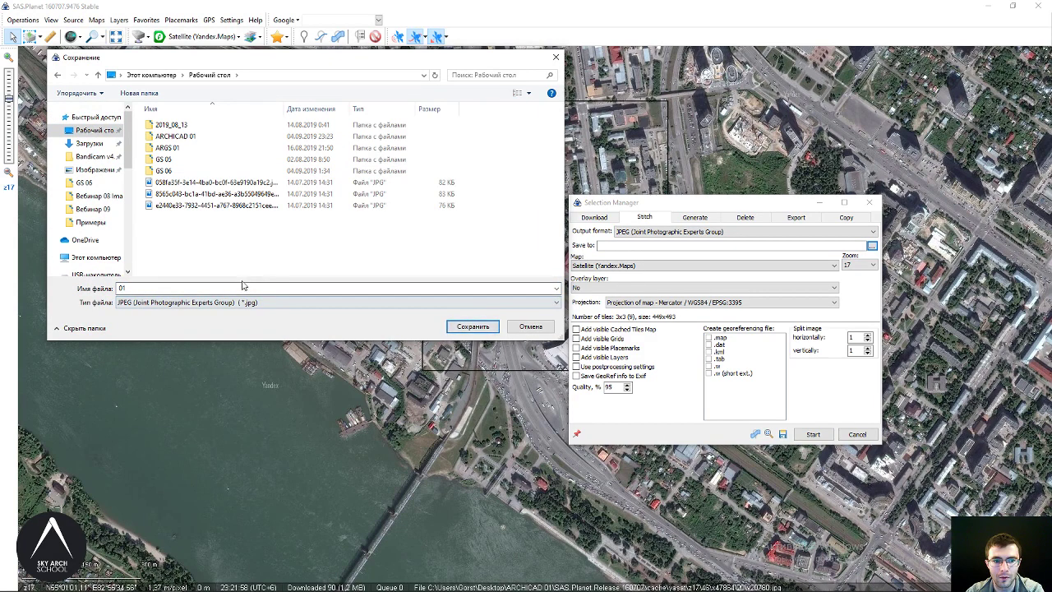
{"action": "left_click", "coordinate": [117, 289]}
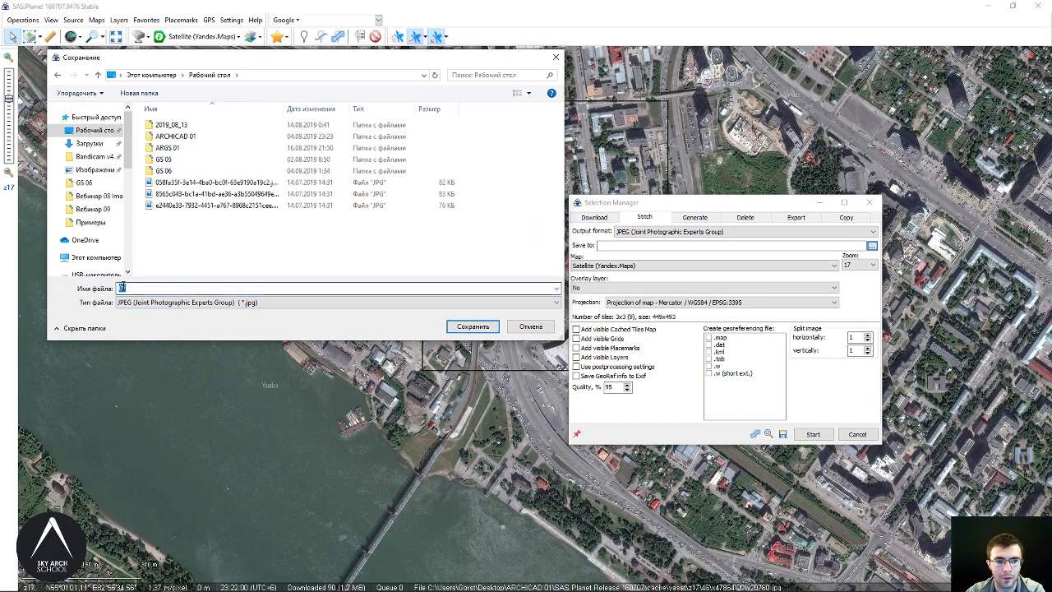
{"action": "double_click", "coordinate": [121, 288]}
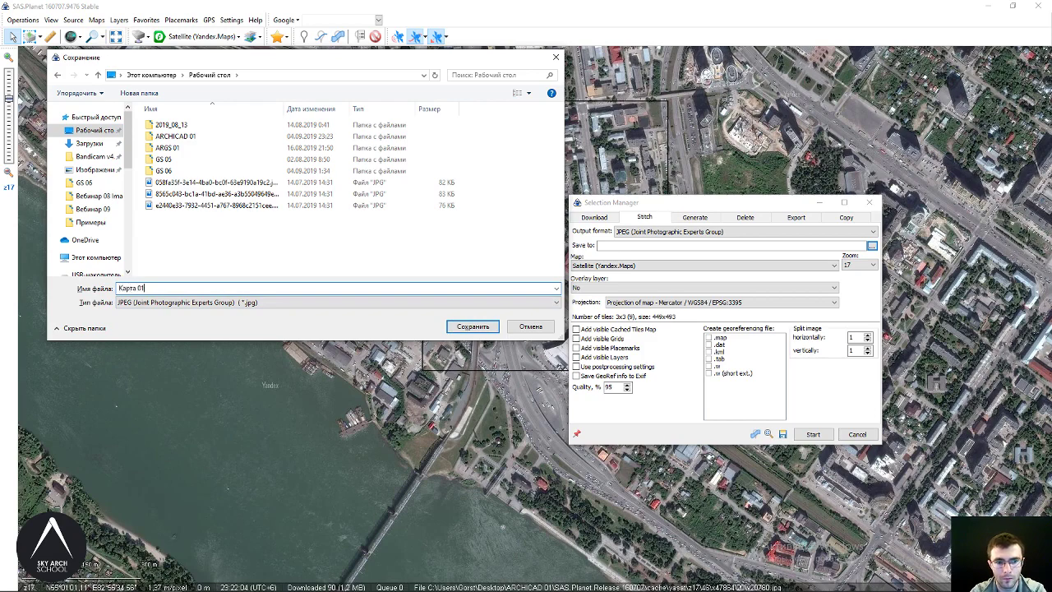
{"action": "key", "text": "Return"}
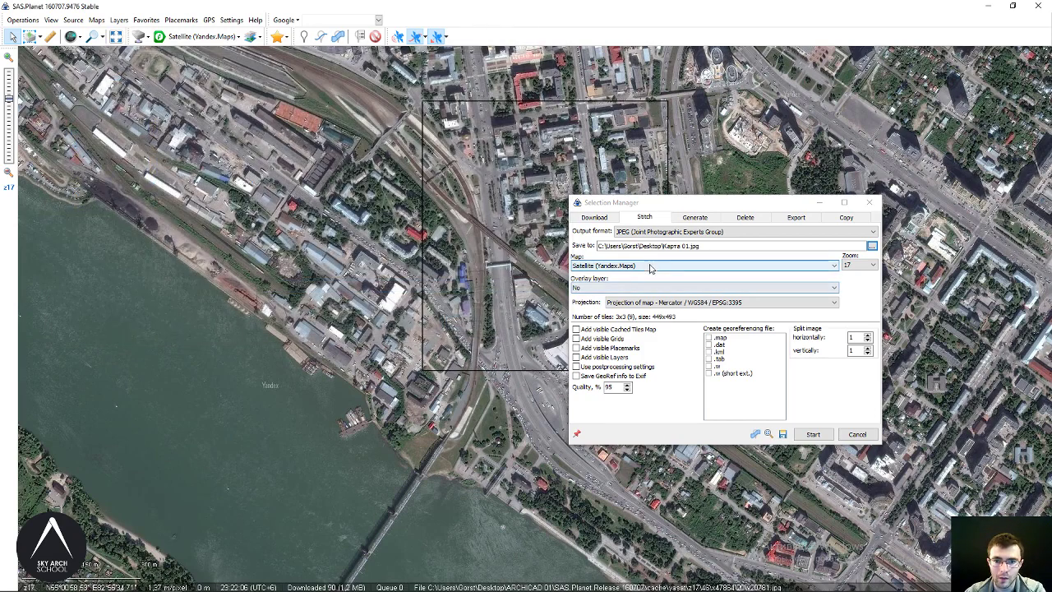
Keep Satellite (Yandex.Maps) as the stitched map and review the zoom levels
{"action": "left_click", "coordinate": [664, 268]}
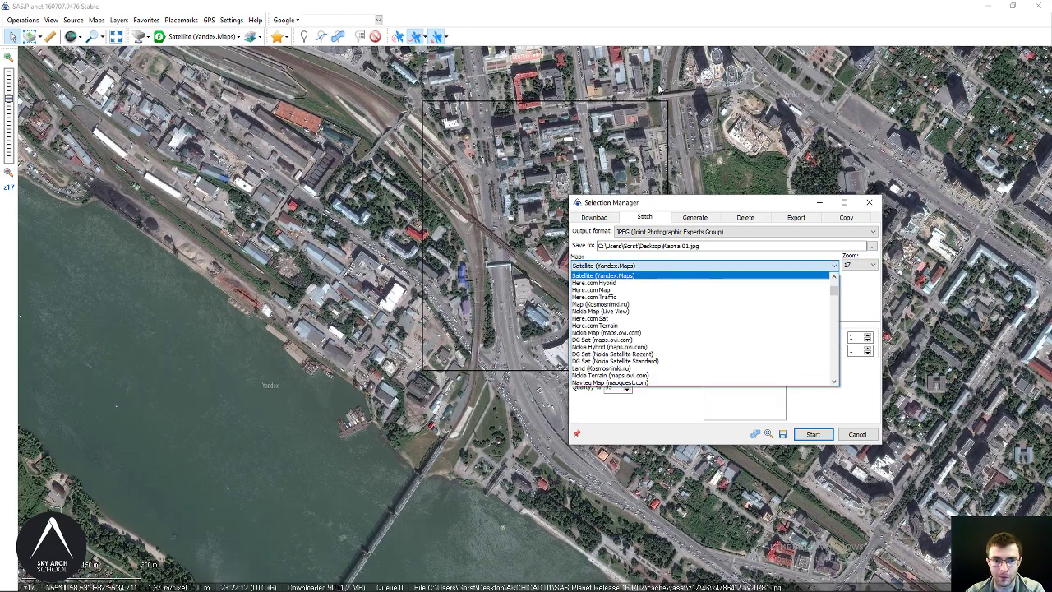
{"action": "left_click", "coordinate": [568, 5]}
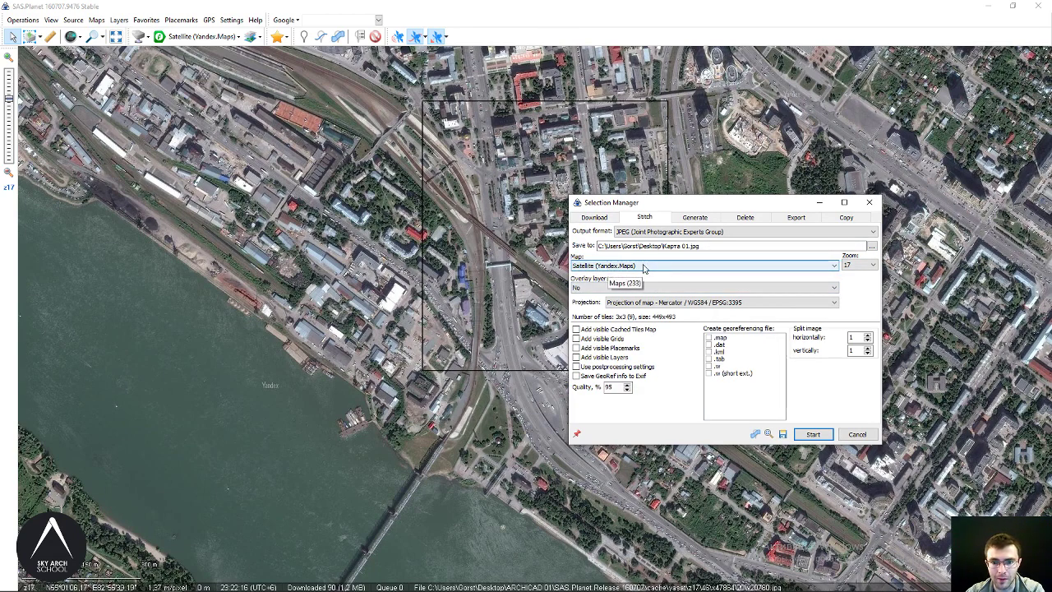
{"action": "left_click", "coordinate": [857, 266]}
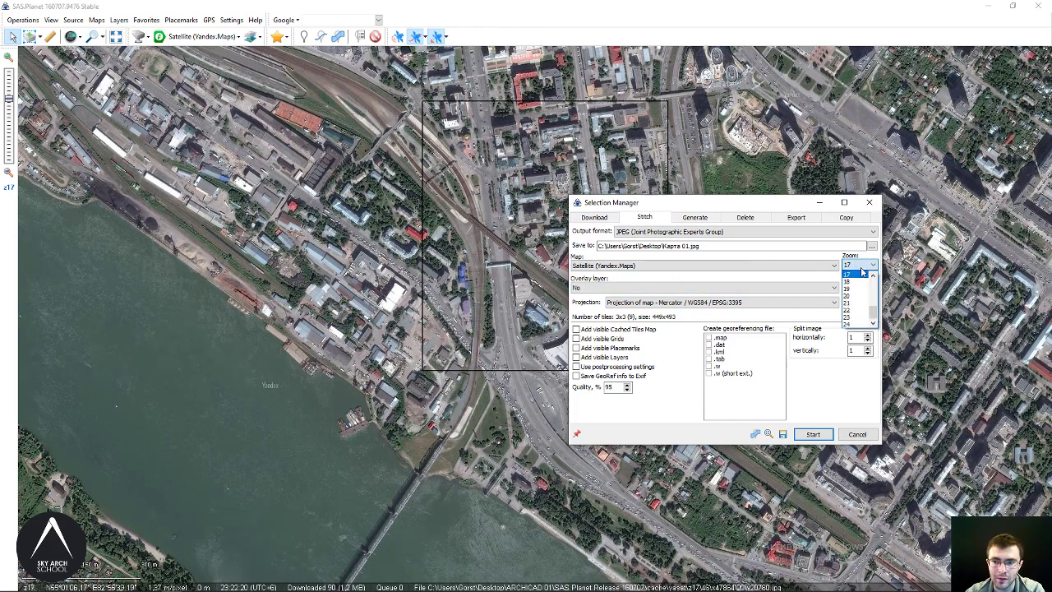
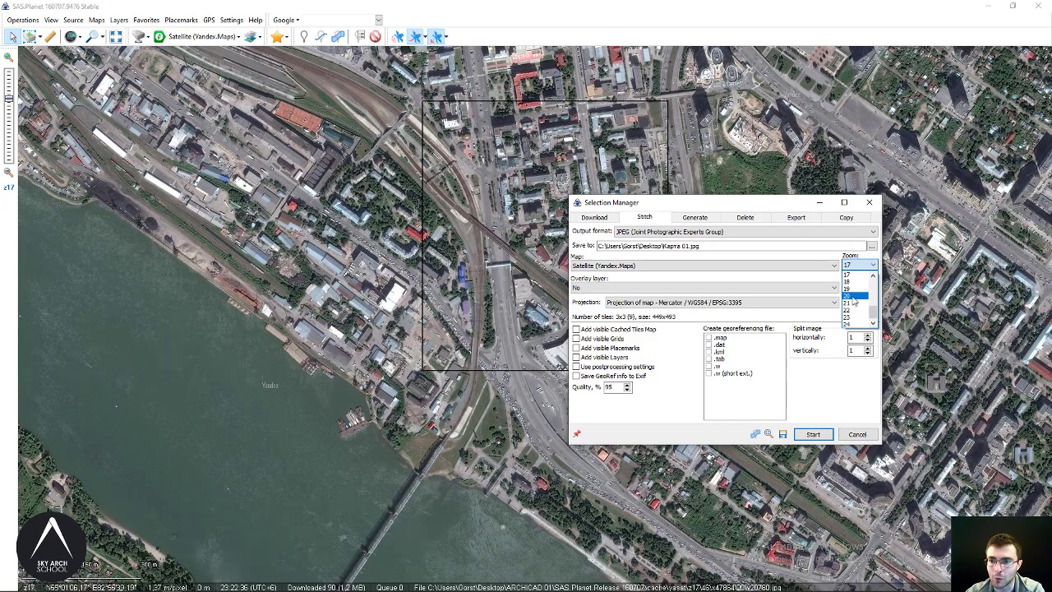
Try zoom 19, then settle on zoom level 20 in the Stitch zoom dropdown
{"action": "left_click", "coordinate": [853, 298]}
{"action": "left_click", "coordinate": [857, 266]}
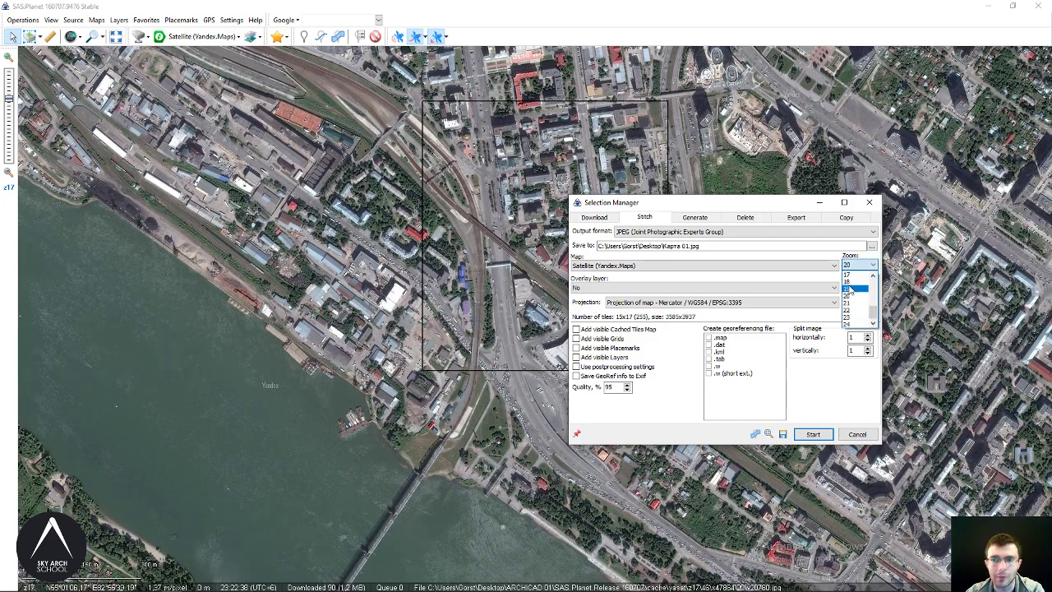
{"action": "left_click", "coordinate": [851, 288]}
{"action": "left_click", "coordinate": [859, 265]}
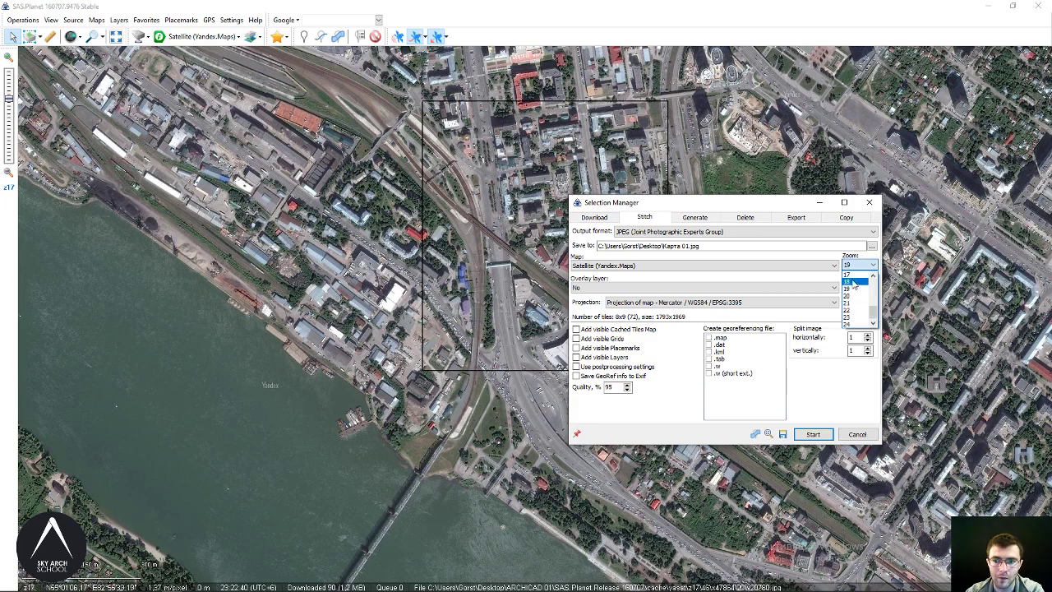
{"action": "left_click", "coordinate": [853, 296]}
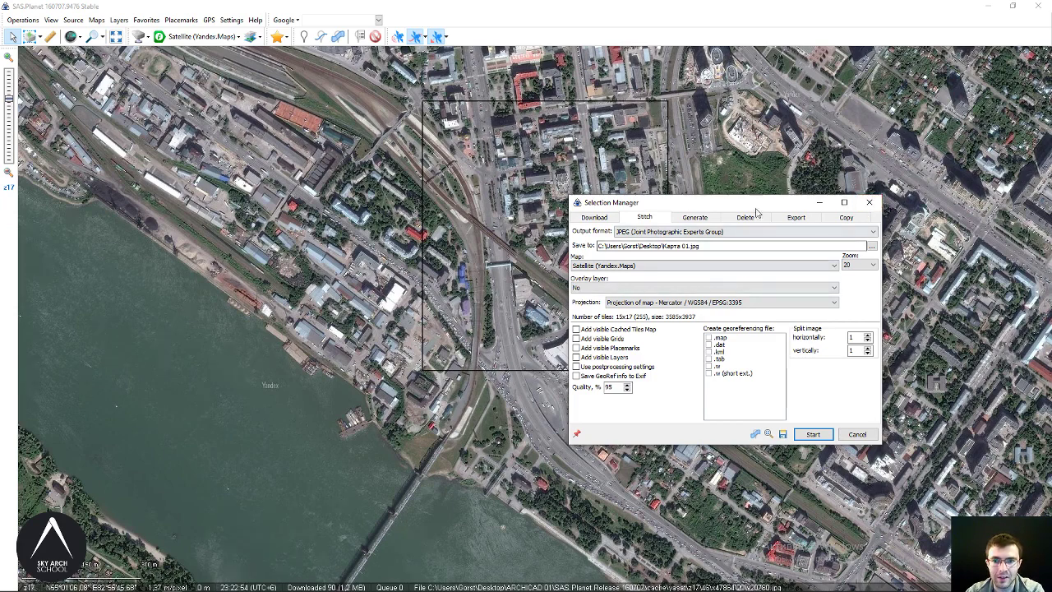
Close the stitching settings and zoom the satellite map in to level z20
{"action": "left_click", "coordinate": [870, 203]}
{"action": "scroll", "coordinate": [561, 162], "scroll_direction": "up", "scroll_amount": 1}
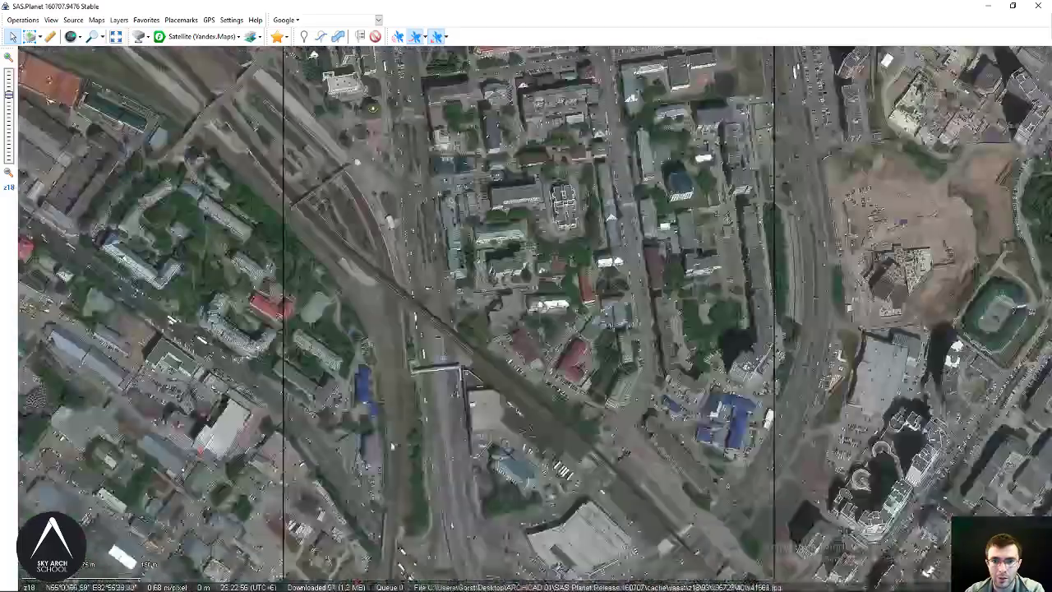
{"action": "scroll", "coordinate": [311, 515], "scroll_direction": "up", "scroll_amount": 1}
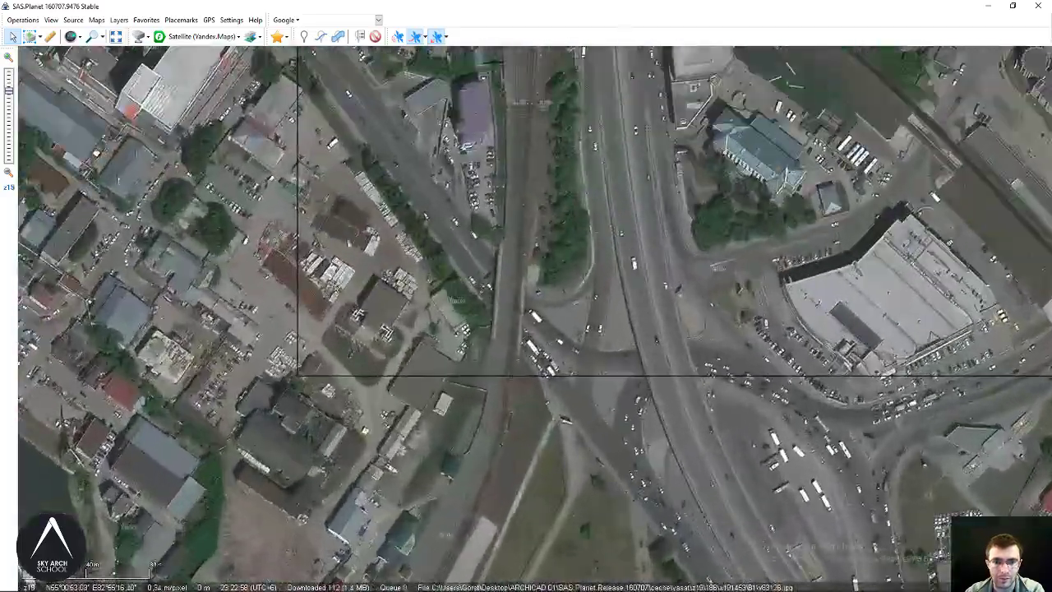
{"action": "scroll", "coordinate": [280, 489], "scroll_direction": "up", "scroll_amount": 1}
{"action": "scroll", "coordinate": [539, 359], "scroll_direction": "down", "scroll_amount": 1}
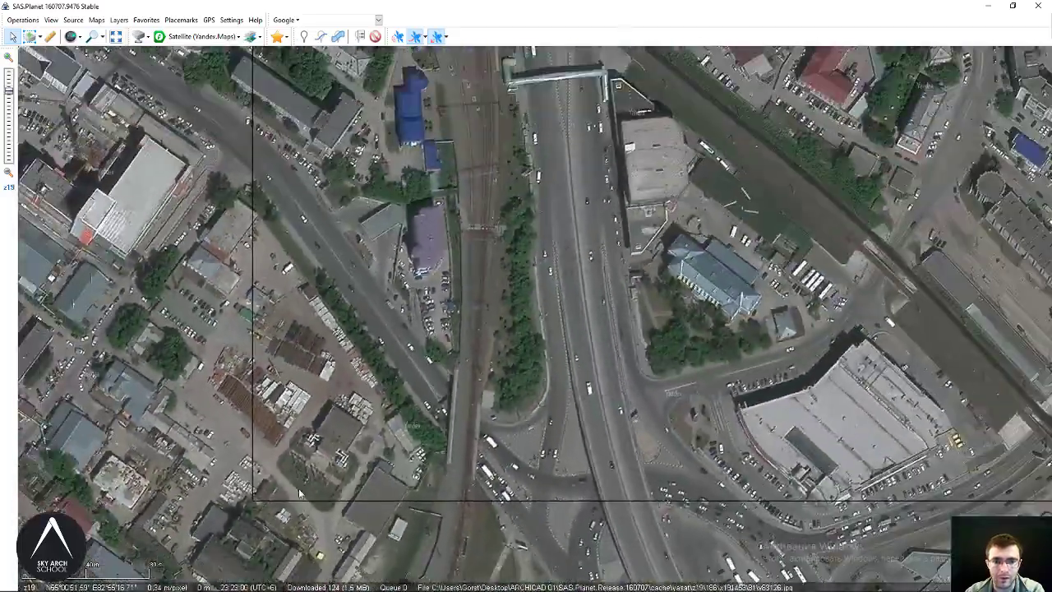
{"action": "scroll", "coordinate": [539, 359], "scroll_direction": "down", "scroll_amount": 1}
{"action": "scroll", "coordinate": [538, 359], "scroll_direction": "down", "scroll_amount": 1}
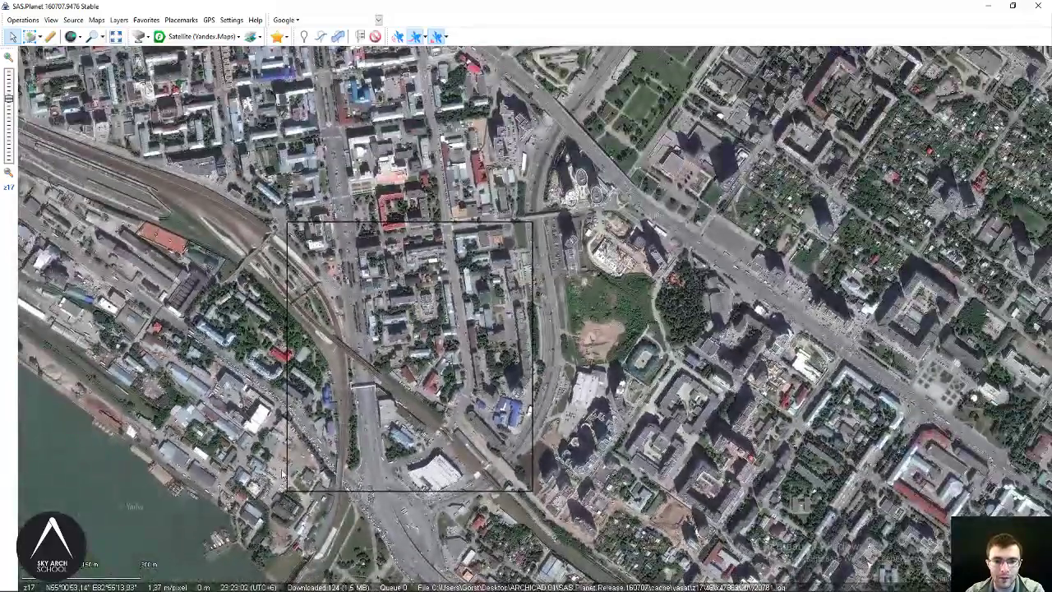
{"action": "scroll", "coordinate": [275, 513], "scroll_direction": "up", "scroll_amount": 1}
{"action": "scroll", "coordinate": [276, 513], "scroll_direction": "up", "scroll_amount": 1}
{"action": "scroll", "coordinate": [273, 518], "scroll_direction": "up", "scroll_amount": 1}
{"action": "scroll", "coordinate": [273, 517], "scroll_direction": "up", "scroll_amount": 1}
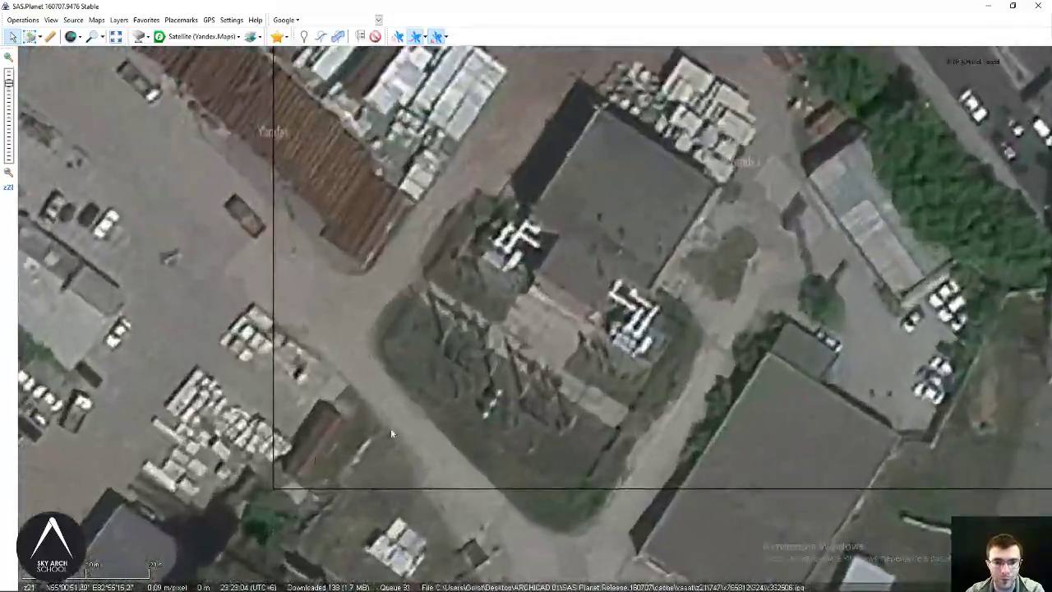
{"action": "scroll", "coordinate": [507, 337], "scroll_direction": "down", "scroll_amount": 1}
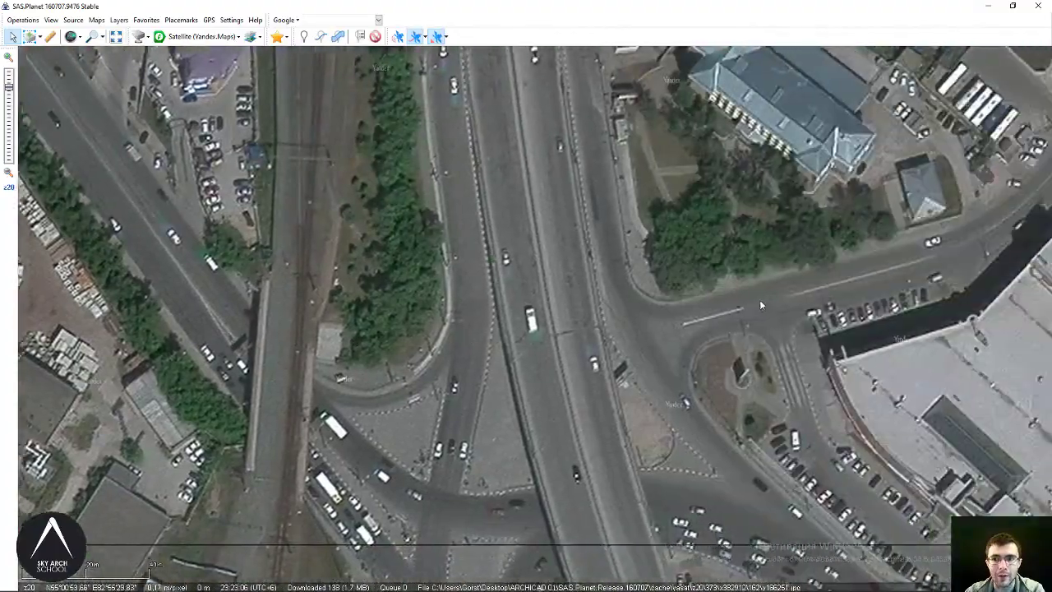
Pan across the highway interchange, residential blocks, rail line, wide avenue and parking lots
{"action": "mouse_move", "coordinate": [759, 299]}
{"action": "left_mouse_down"}
{"action": "mouse_move", "coordinate": [484, 309]}
{"action": "mouse_move", "coordinate": [570, 282]}
{"action": "mouse_move", "coordinate": [509, 444]}
{"action": "mouse_move", "coordinate": [739, 340]}
{"action": "left_mouse_up"}
{"action": "mouse_move", "coordinate": [322, 321]}
{"action": "left_mouse_down"}
{"action": "mouse_move", "coordinate": [552, 291]}
{"action": "mouse_move", "coordinate": [656, 534]}
{"action": "left_mouse_up"}
{"action": "left_click_drag", "start_coordinate": [633, 115], "coordinate": [633, 373]}
{"action": "mouse_move", "coordinate": [738, 265]}
{"action": "left_mouse_down"}
{"action": "mouse_move", "coordinate": [696, 296]}
{"action": "mouse_move", "coordinate": [377, 279]}
{"action": "mouse_move", "coordinate": [515, 265]}
{"action": "mouse_move", "coordinate": [337, 258]}
{"action": "left_mouse_up"}
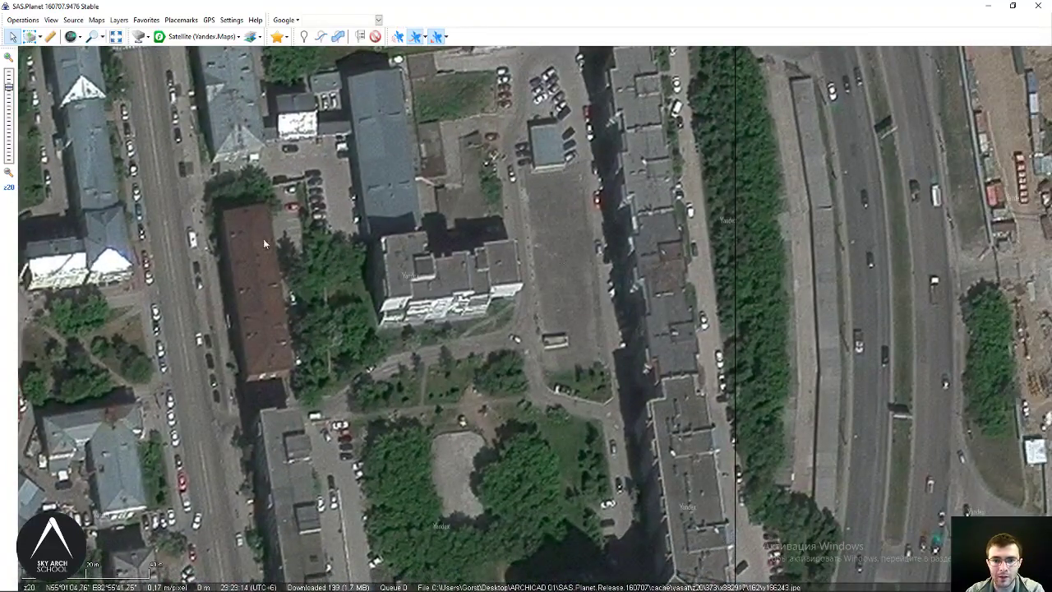
{"action": "left_click_drag", "start_coordinate": [265, 243], "coordinate": [267, 270]}
{"action": "left_click_drag", "start_coordinate": [616, 193], "coordinate": [526, 247]}
{"action": "mouse_move", "coordinate": [411, 345]}
{"action": "left_mouse_down"}
{"action": "mouse_move", "coordinate": [773, 424]}
{"action": "mouse_move", "coordinate": [789, 361]}
{"action": "left_mouse_up"}
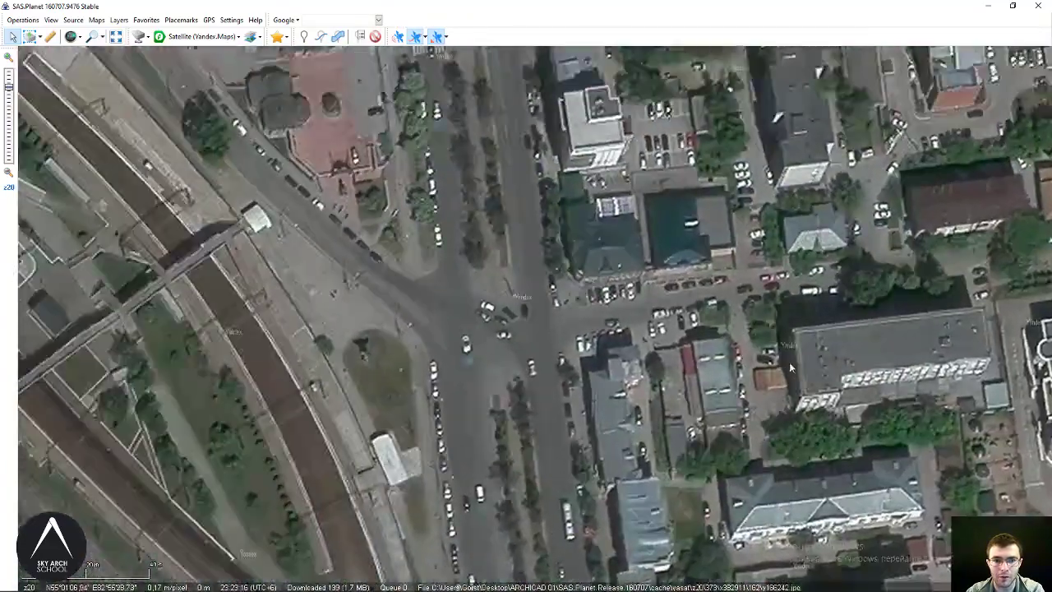
{"action": "mouse_move", "coordinate": [413, 275]}
{"action": "left_mouse_down"}
{"action": "mouse_move", "coordinate": [602, 315]}
{"action": "mouse_move", "coordinate": [575, 493]}
{"action": "left_mouse_up"}
{"action": "mouse_move", "coordinate": [526, 206]}
{"action": "left_mouse_down"}
{"action": "mouse_move", "coordinate": [706, 307]}
{"action": "mouse_move", "coordinate": [206, 321]}
{"action": "left_mouse_up"}
{"action": "left_click_drag", "start_coordinate": [746, 205], "coordinate": [633, 217]}
{"action": "left_click_drag", "start_coordinate": [435, 190], "coordinate": [317, 176]}
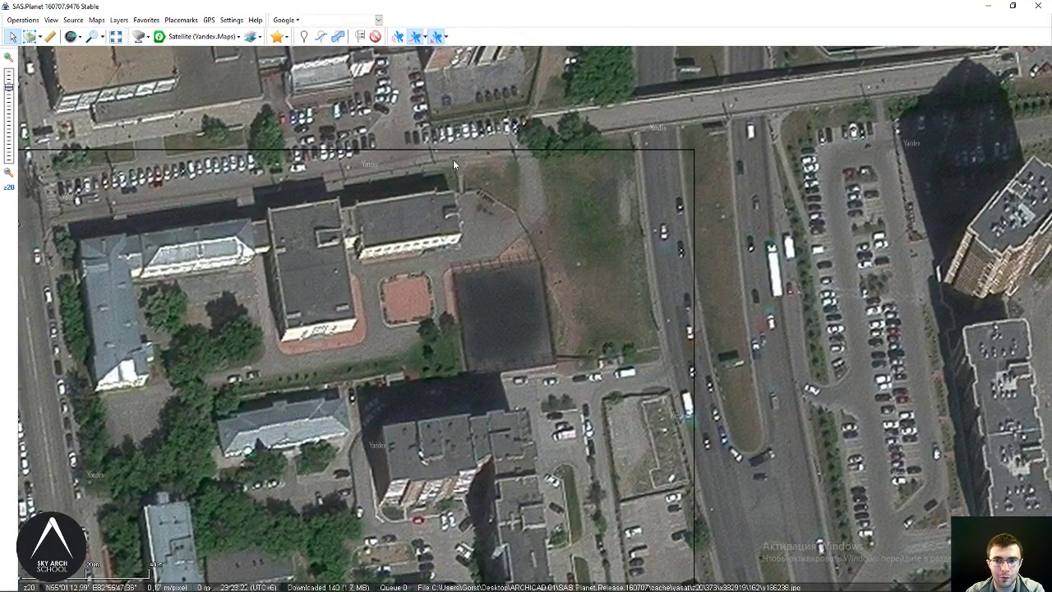
Reuse the last selected area and center the selection settings window
{"action": "left_click", "coordinate": [39, 37]}
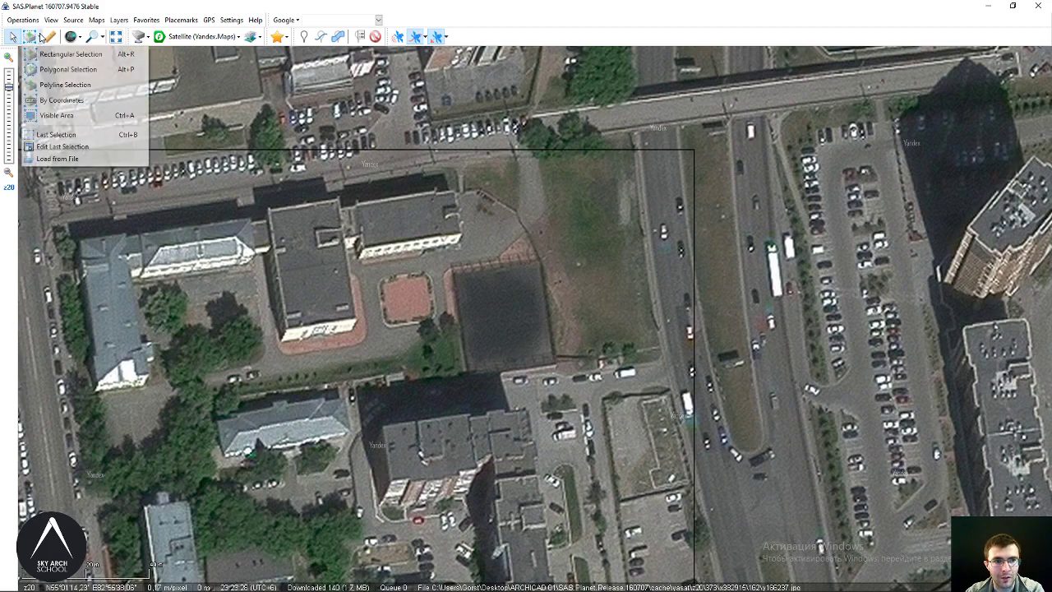
{"action": "left_click", "coordinate": [47, 135]}
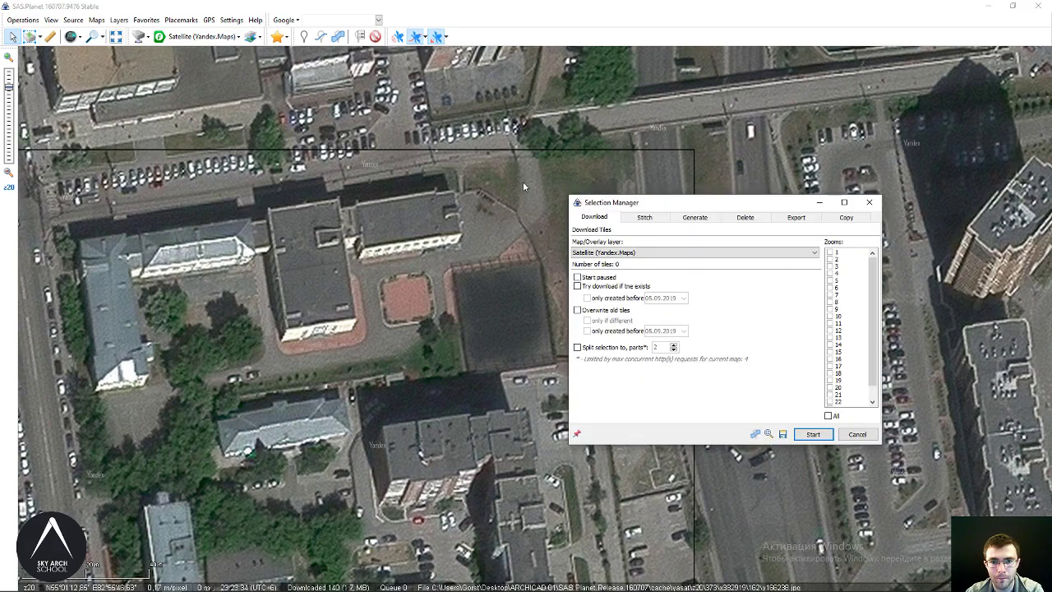
{"action": "left_click_drag", "start_coordinate": [659, 203], "coordinate": [469, 206]}
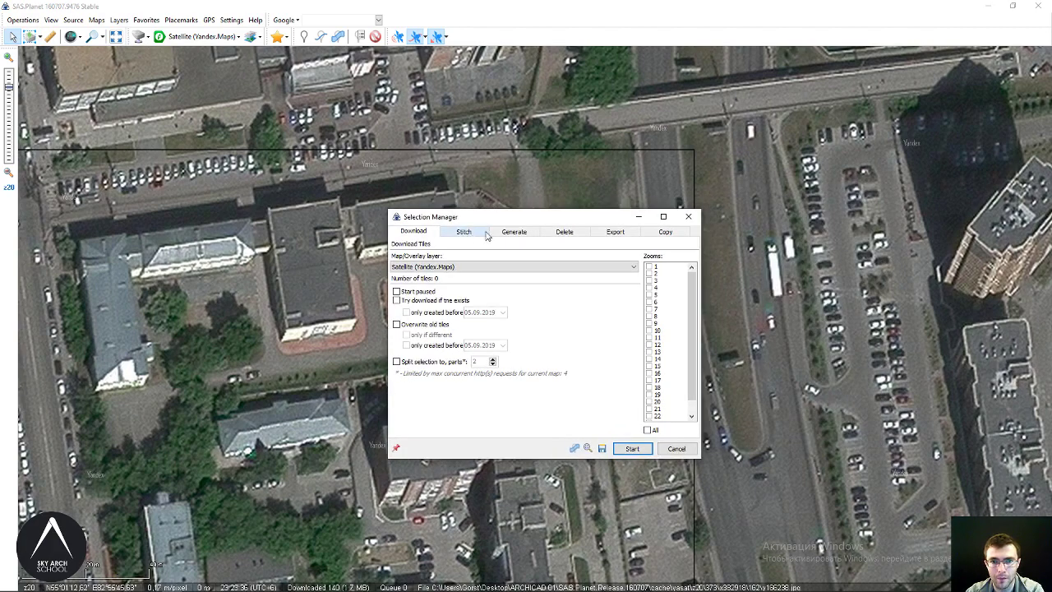
Stitch the selection at zoom 20 into a 3585x3937 JPEG, then switch to ArchiCAD
{"action": "left_click", "coordinate": [460, 234]}
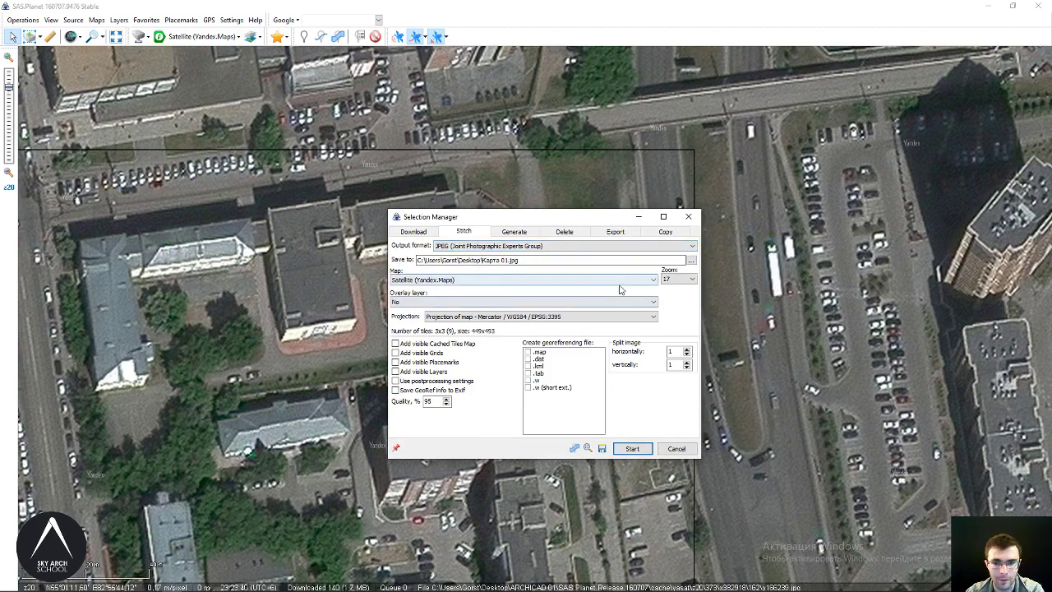
{"action": "left_click", "coordinate": [675, 280]}
{"action": "left_click", "coordinate": [672, 302]}
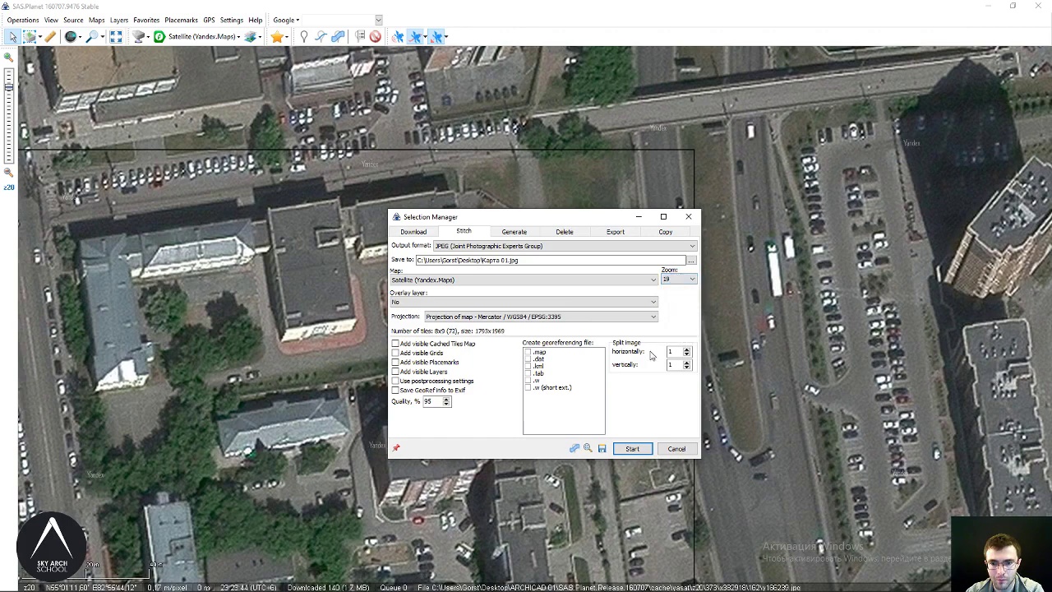
{"action": "left_click", "coordinate": [669, 280]}
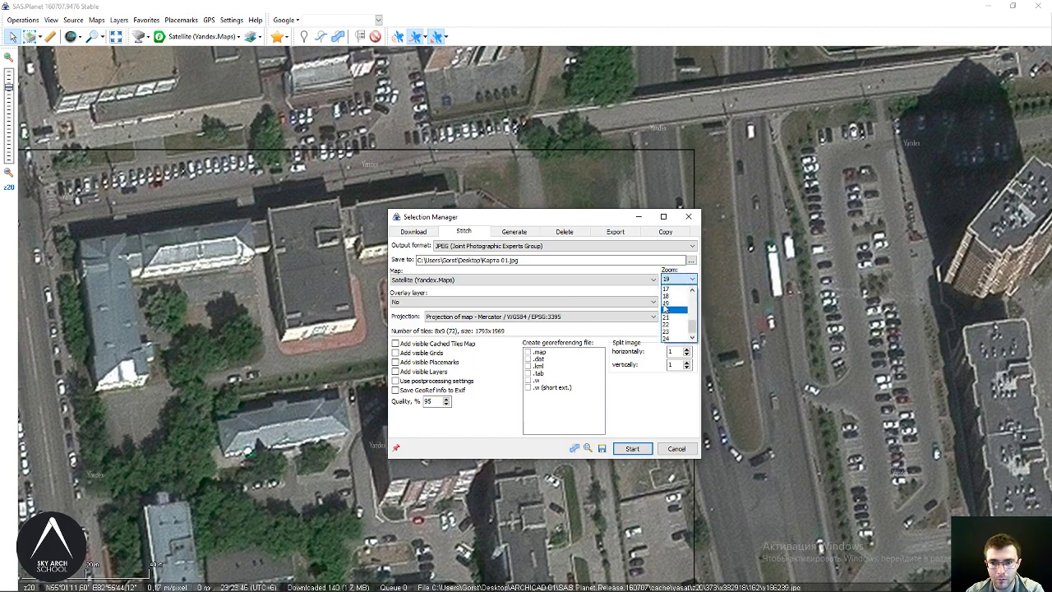
{"action": "left_click", "coordinate": [669, 309]}
{"action": "left_click", "coordinate": [632, 448]}
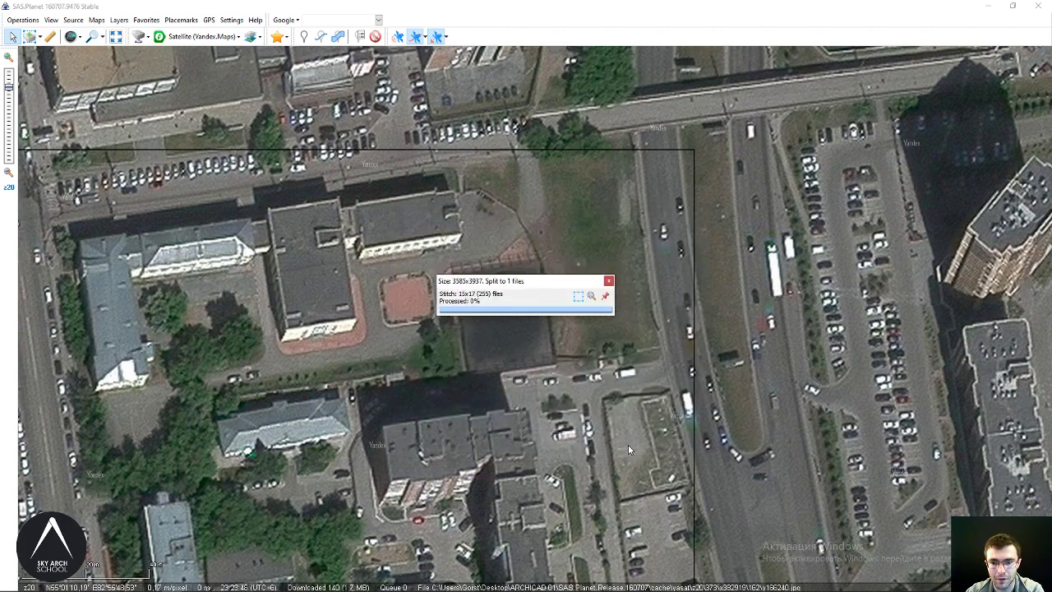
{"action": "left_click", "coordinate": [207, 581]}
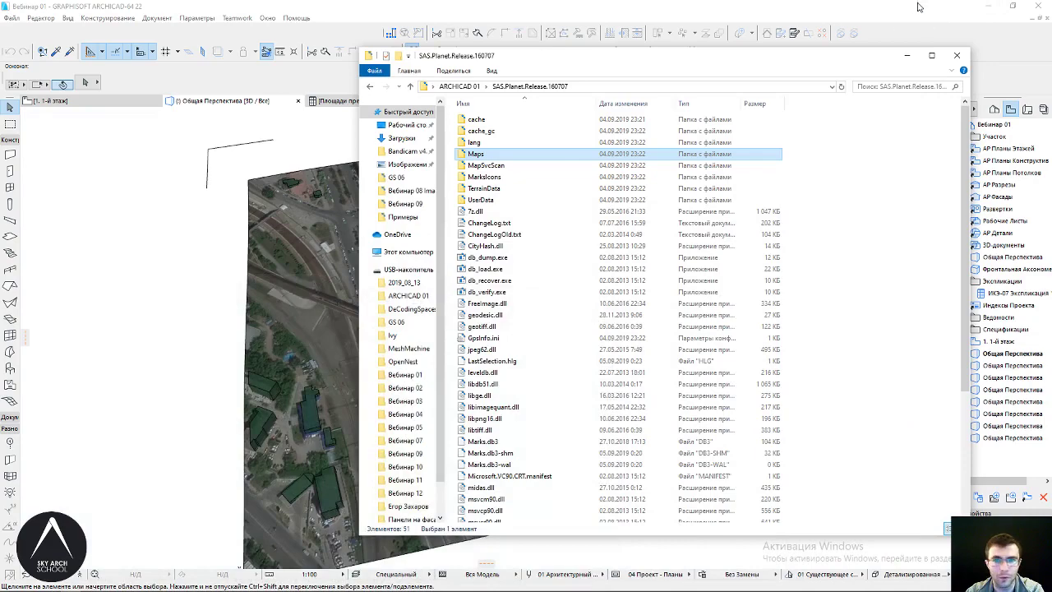
Open Карта 01.jpg from the desktop in a maximized Photos window
{"action": "left_click", "coordinate": [988, 6]}
{"action": "double_click", "coordinate": [62, 125]}
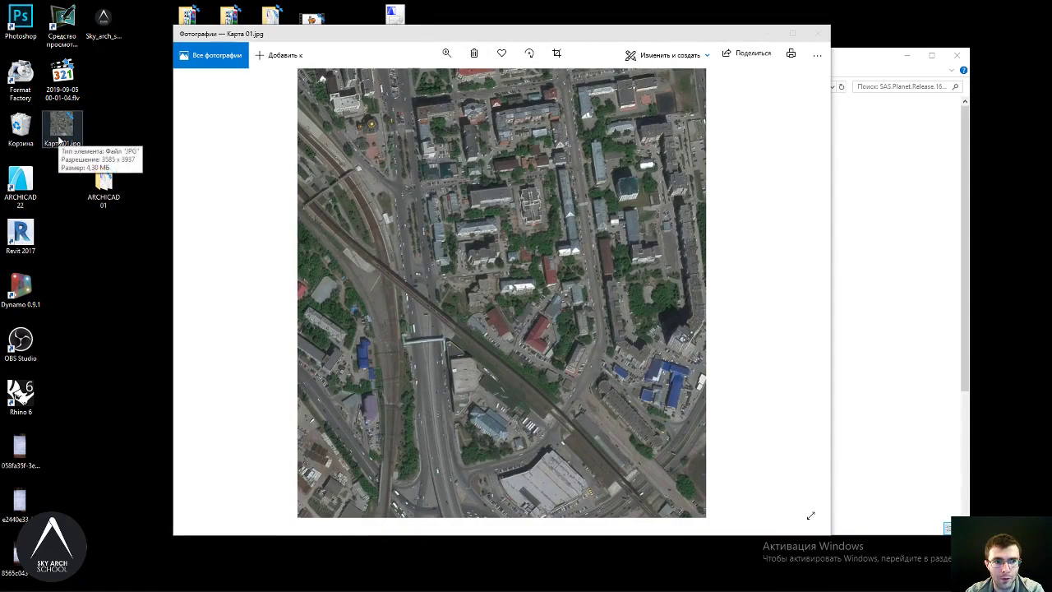
{"action": "double_click", "coordinate": [460, 33]}
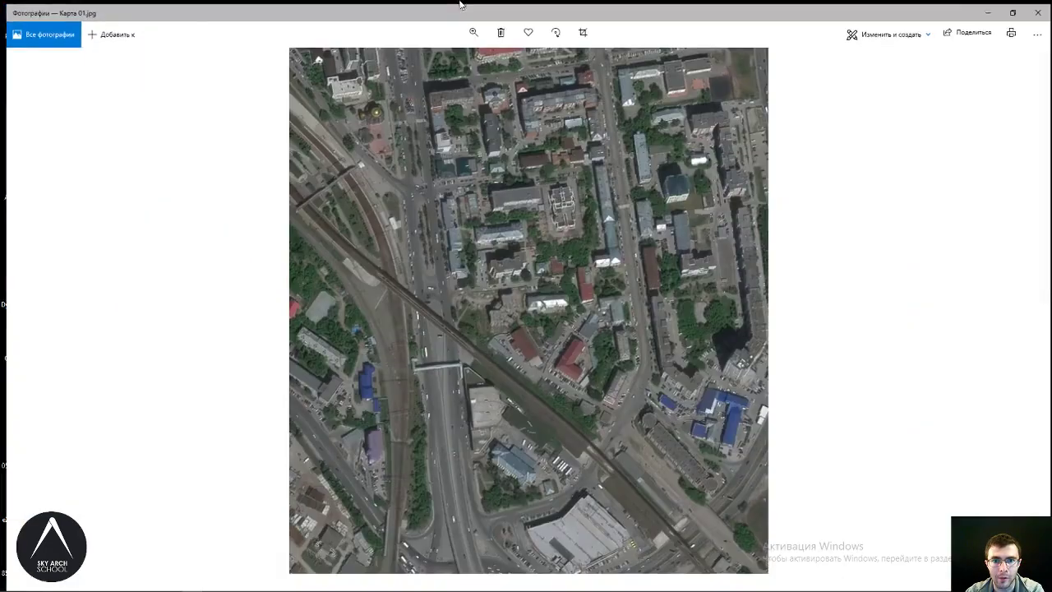
Zoom into the image and pan over the church, the avenue and the railway
{"action": "scroll", "coordinate": [580, 239], "scroll_direction": "up", "scroll_amount": 5}
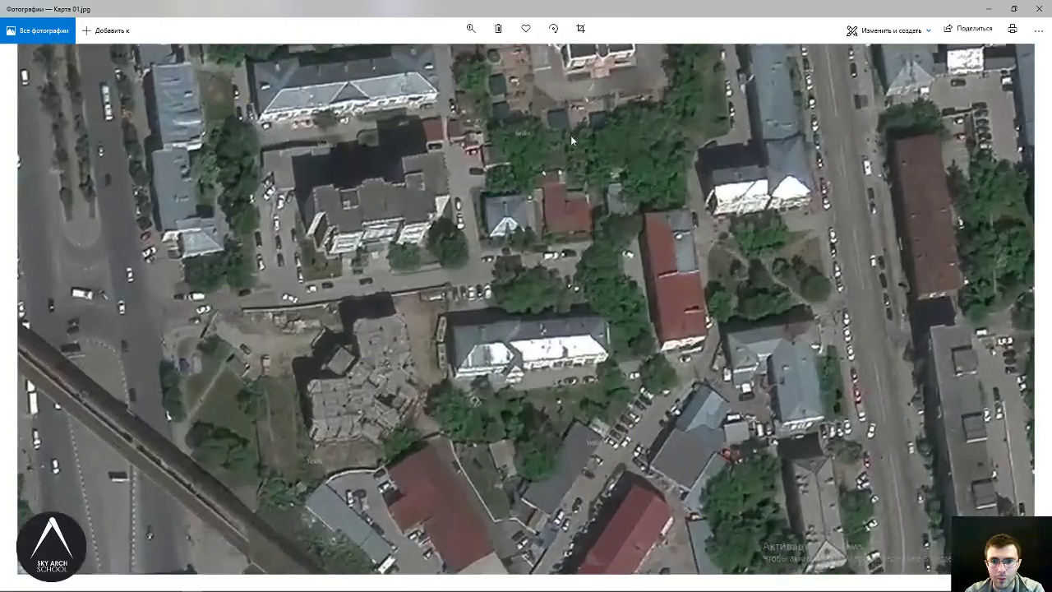
{"action": "left_click_drag", "start_coordinate": [570, 134], "coordinate": [564, 310]}
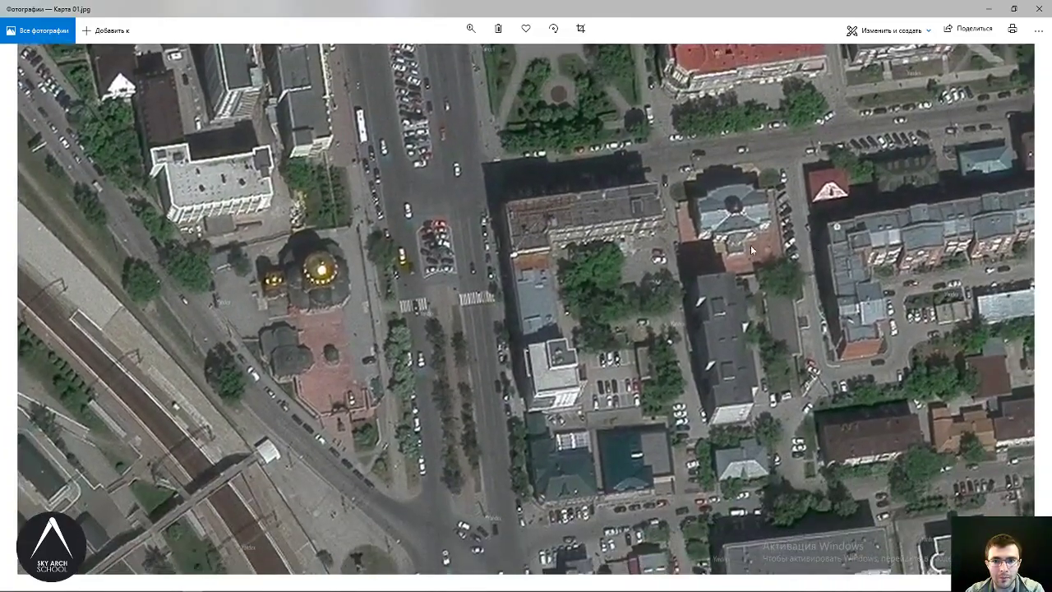
{"action": "left_click_drag", "start_coordinate": [750, 245], "coordinate": [493, 246]}
{"action": "left_click_drag", "start_coordinate": [783, 182], "coordinate": [617, 184]}
{"action": "scroll", "coordinate": [622, 155], "scroll_direction": "down", "scroll_amount": 1}
{"action": "left_click_drag", "start_coordinate": [622, 394], "coordinate": [615, 166]}
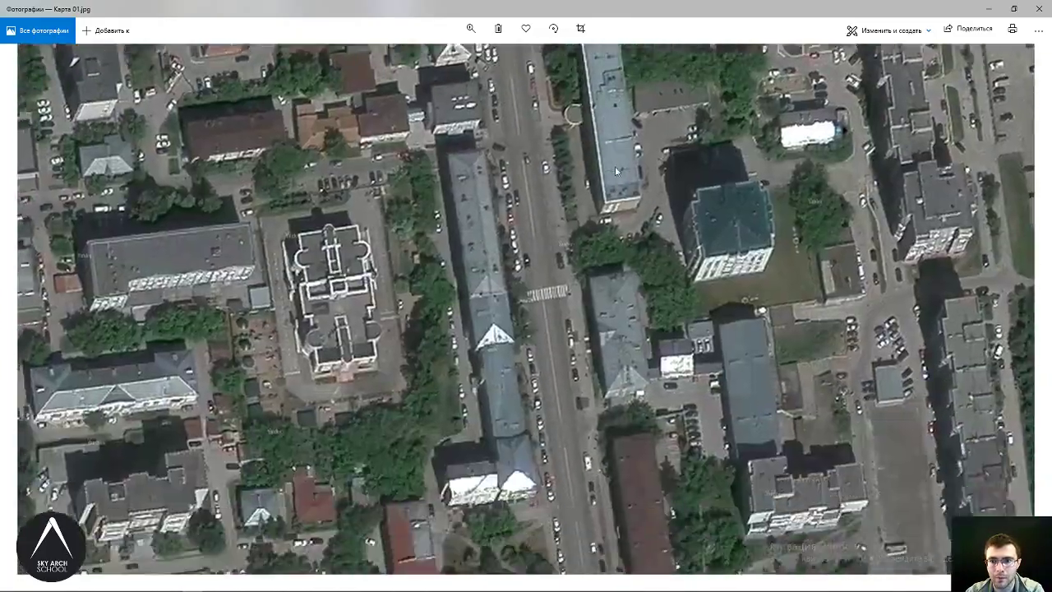
{"action": "left_click_drag", "start_coordinate": [428, 444], "coordinate": [633, 268]}
{"action": "left_click_drag", "start_coordinate": [93, 249], "coordinate": [537, 248]}
Pan to the red-roofed buildings east of the railway, then zoom back out
{"action": "left_click_drag", "start_coordinate": [576, 383], "coordinate": [577, 177]}
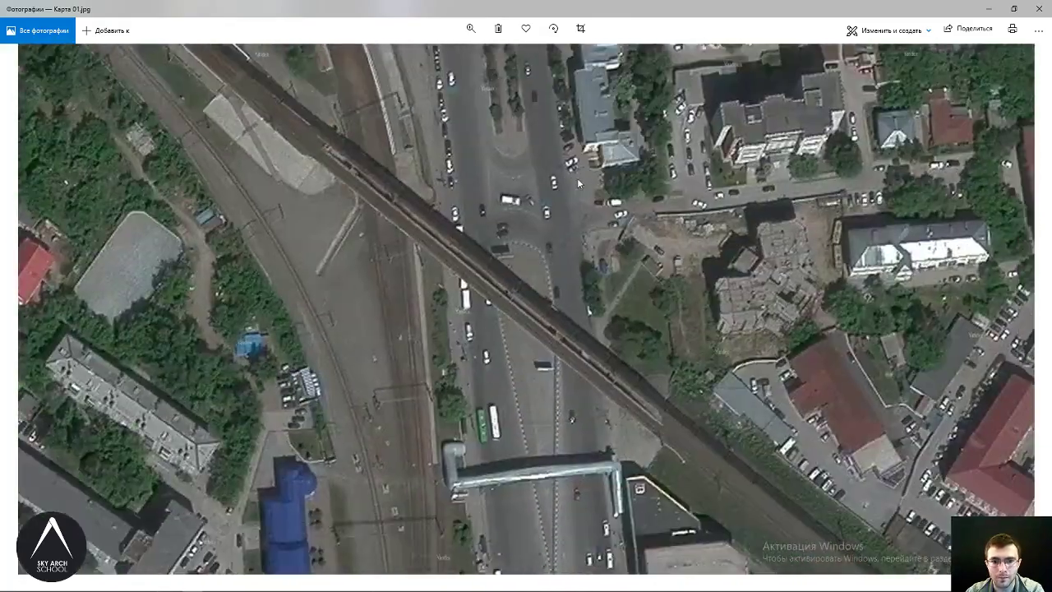
{"action": "left_click_drag", "start_coordinate": [621, 262], "coordinate": [400, 262]}
{"action": "left_click_drag", "start_coordinate": [1013, 247], "coordinate": [695, 247]}
{"action": "scroll", "coordinate": [695, 247], "scroll_direction": "down", "scroll_amount": 1}
{"action": "scroll", "coordinate": [576, 288], "scroll_direction": "down", "scroll_amount": 2}
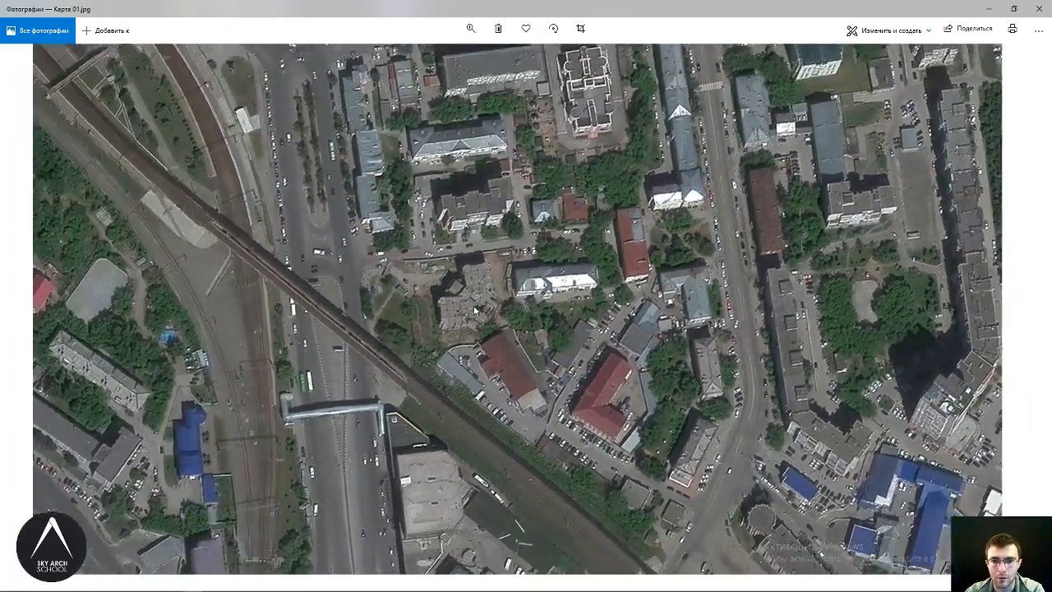
{"action": "scroll", "coordinate": [491, 328], "scroll_direction": "down", "scroll_amount": 2}
{"action": "scroll", "coordinate": [491, 328], "scroll_direction": "down", "scroll_amount": 1}
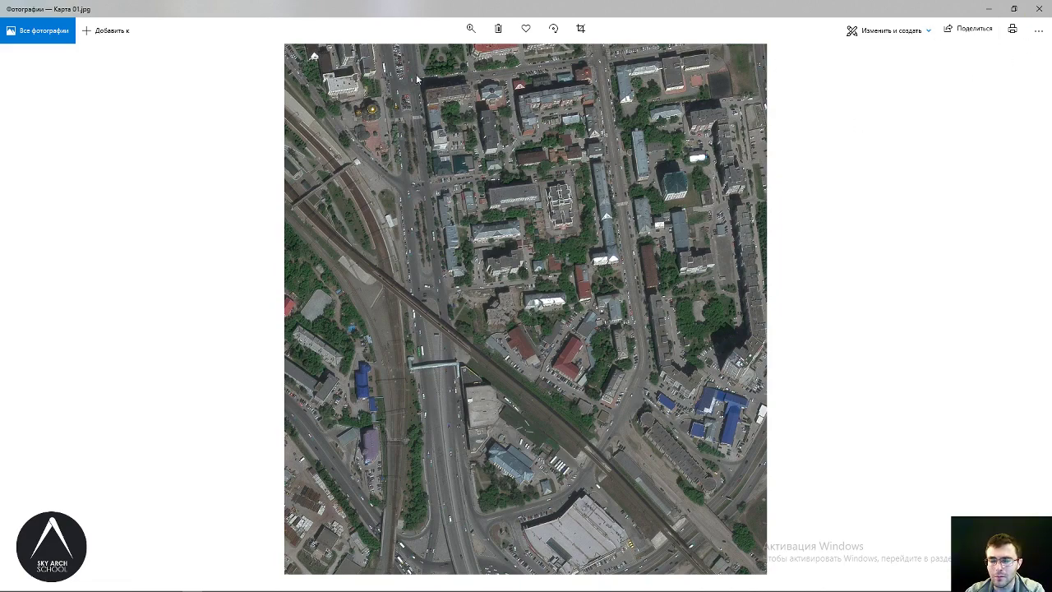
Close Photos, go up to the ARCHICAD 01 folder, and return to the 'Без имени' project
{"action": "left_click", "coordinate": [1039, 9]}
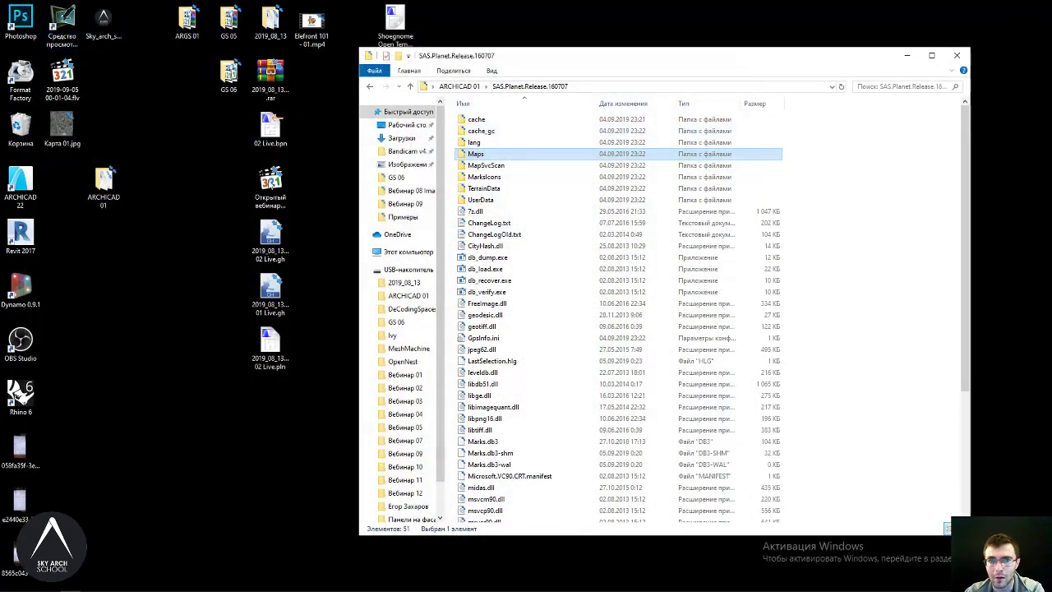
{"action": "double_click", "coordinate": [543, 55]}
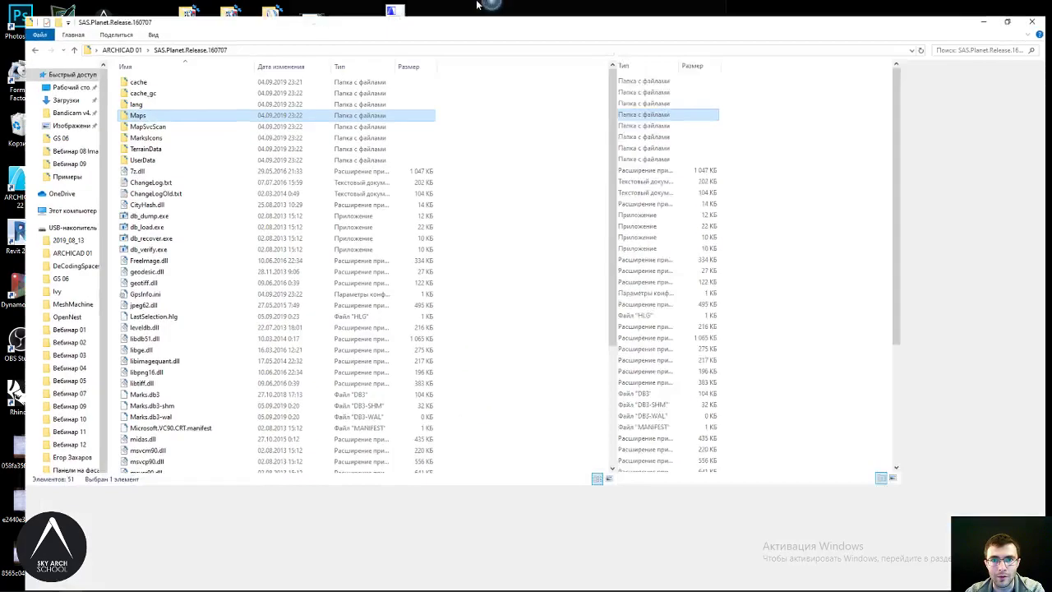
{"action": "key", "text": "BackSpace"}
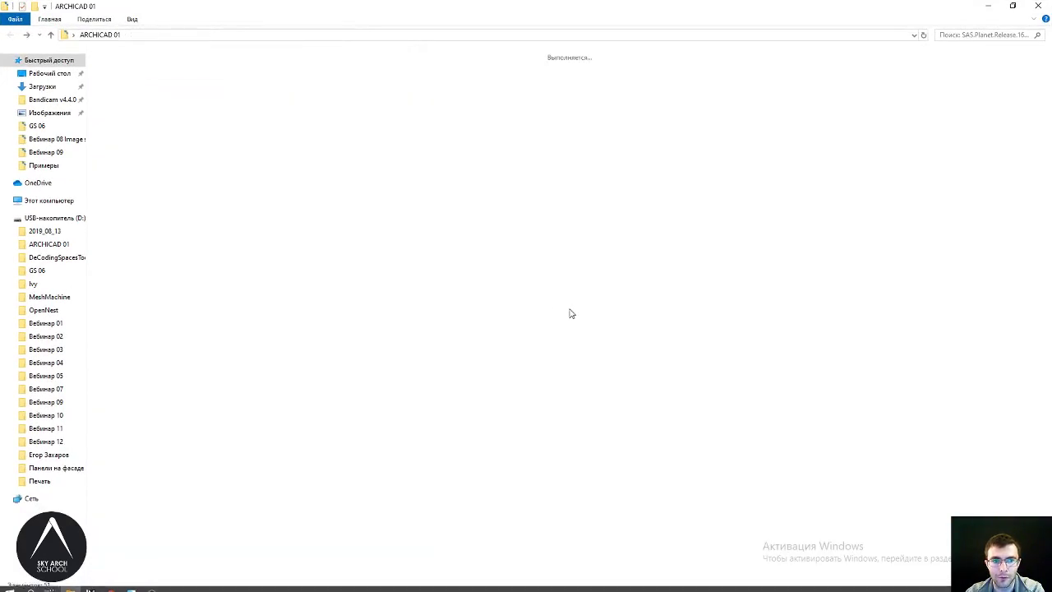
{"action": "mouse_move", "coordinate": [130, 583]}
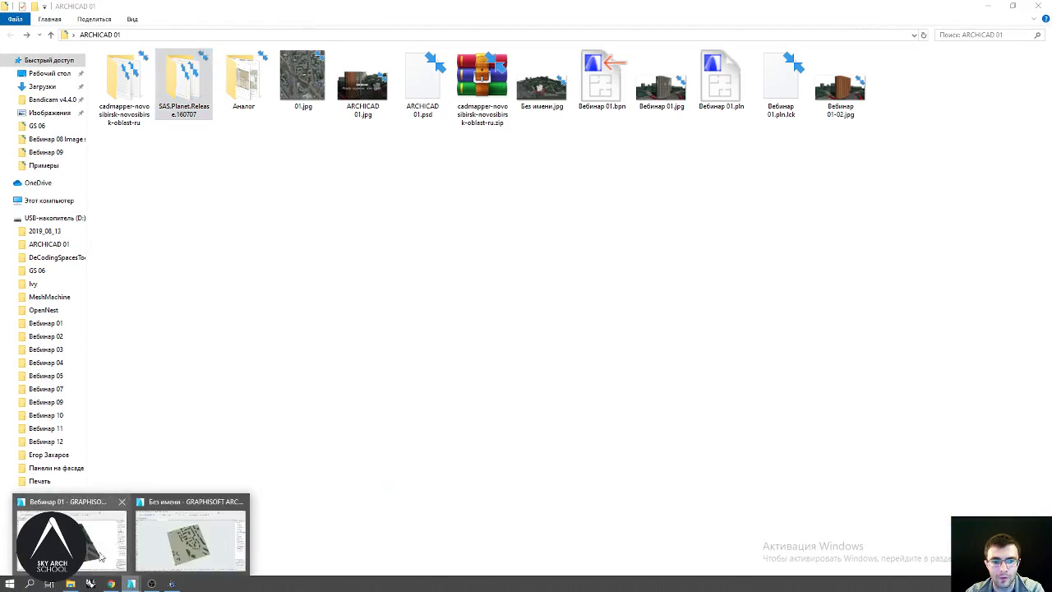
{"action": "left_click", "coordinate": [93, 553]}
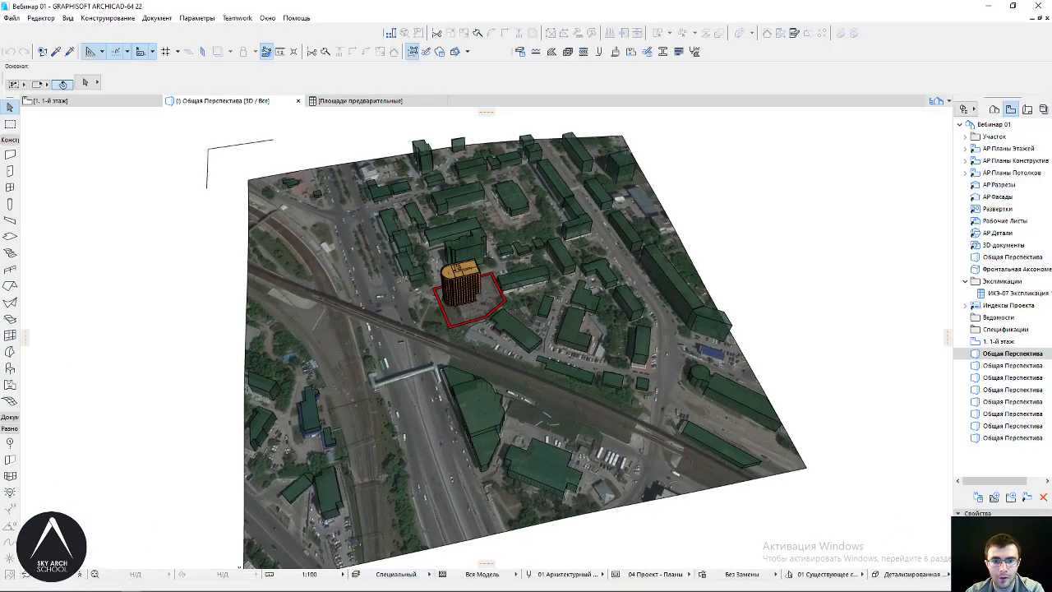
Orbit the 3D site model through low oblique and near top-down views of the buildings
{"action": "mouse_move", "coordinate": [131, 584]}
{"action": "left_click", "coordinate": [189, 538]}
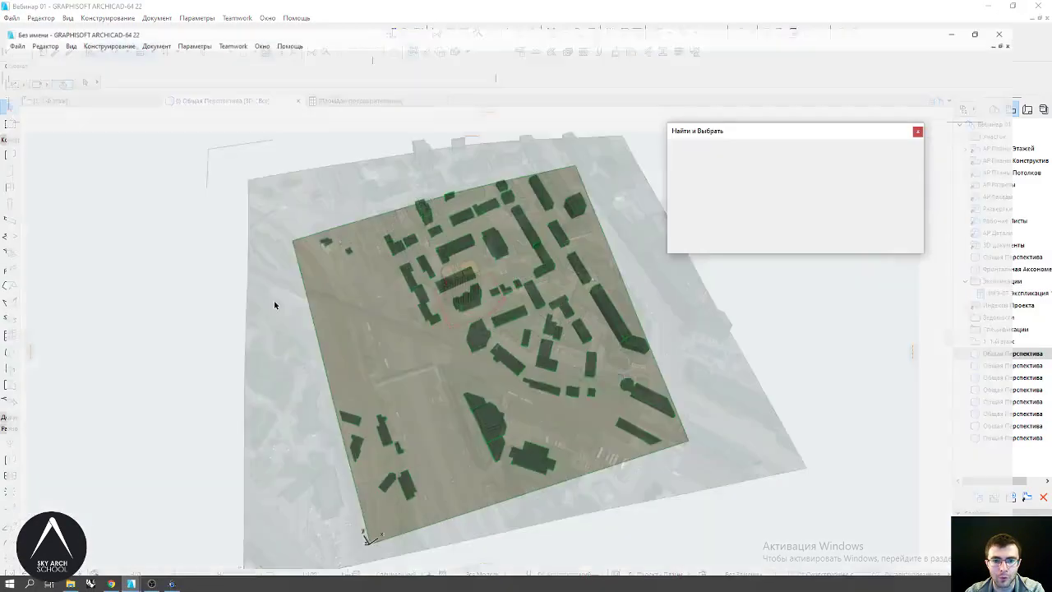
{"action": "mouse_move", "coordinate": [488, 347]}
{"action": "middle_mouse_down", "text": "shift"}
{"action": "mouse_move", "coordinate": [479, 306]}
{"action": "mouse_move", "coordinate": [404, 323]}
{"action": "mouse_move", "coordinate": [188, 312]}
{"action": "mouse_move", "coordinate": [685, 347]}
{"action": "mouse_move", "coordinate": [198, 337]}
{"action": "middle_mouse_up", "text": "shift"}
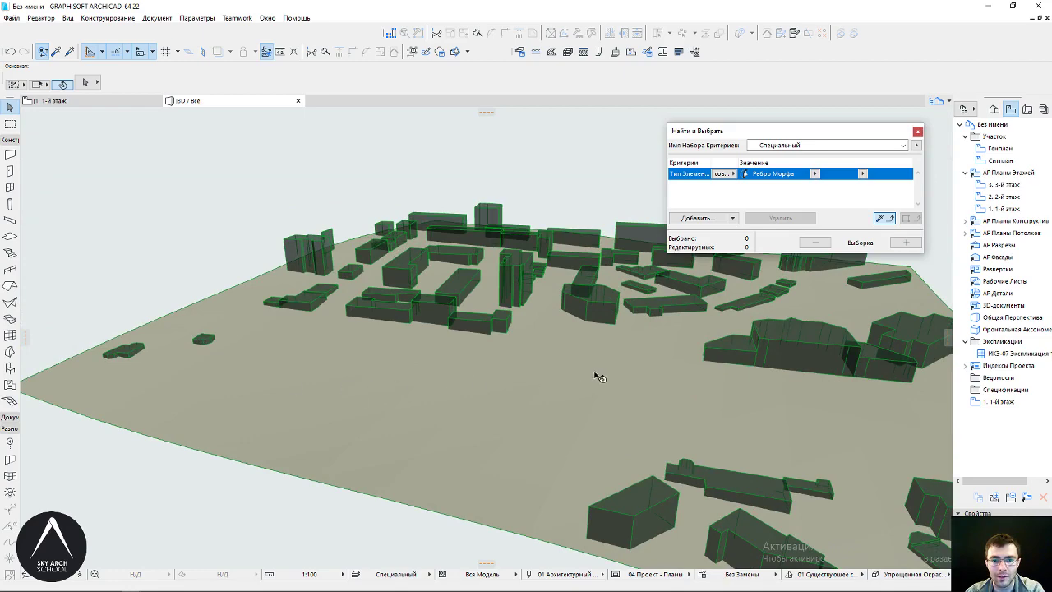
{"action": "mouse_move", "coordinate": [599, 377]}
{"action": "middle_mouse_down", "text": "shift"}
{"action": "mouse_move", "coordinate": [491, 324]}
{"action": "mouse_move", "coordinate": [168, 311]}
{"action": "mouse_move", "coordinate": [146, 284]}
{"action": "mouse_move", "coordinate": [324, 284]}
{"action": "mouse_move", "coordinate": [399, 327]}
{"action": "mouse_move", "coordinate": [441, 335]}
{"action": "mouse_move", "coordinate": [317, 286]}
{"action": "mouse_move", "coordinate": [435, 302]}
{"action": "mouse_move", "coordinate": [344, 272]}
{"action": "mouse_move", "coordinate": [351, 235]}
{"action": "mouse_move", "coordinate": [435, 261]}
{"action": "middle_mouse_up", "text": "shift"}
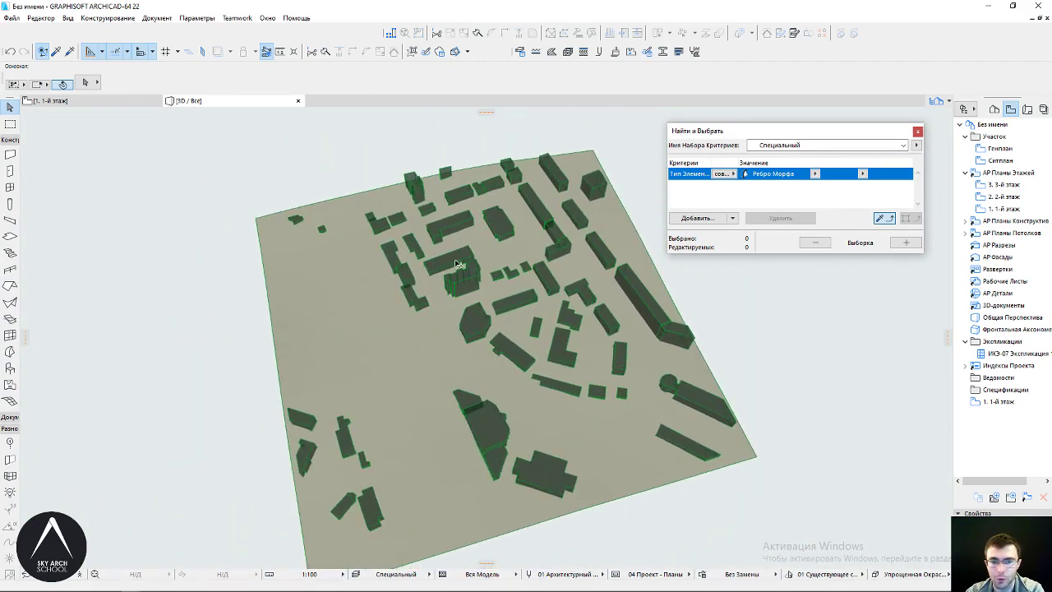
{"action": "middle_click_drag", "start_coordinate": [567, 259], "coordinate": [386, 271], "text": "shift"}
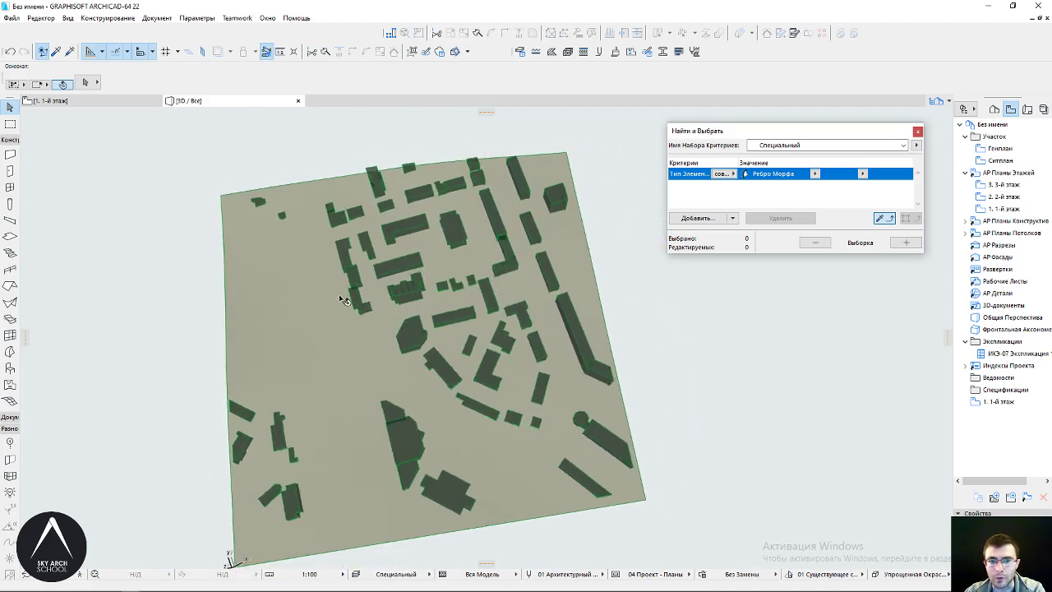
{"action": "middle_click_drag", "start_coordinate": [413, 343], "coordinate": [367, 309], "text": "shift"}
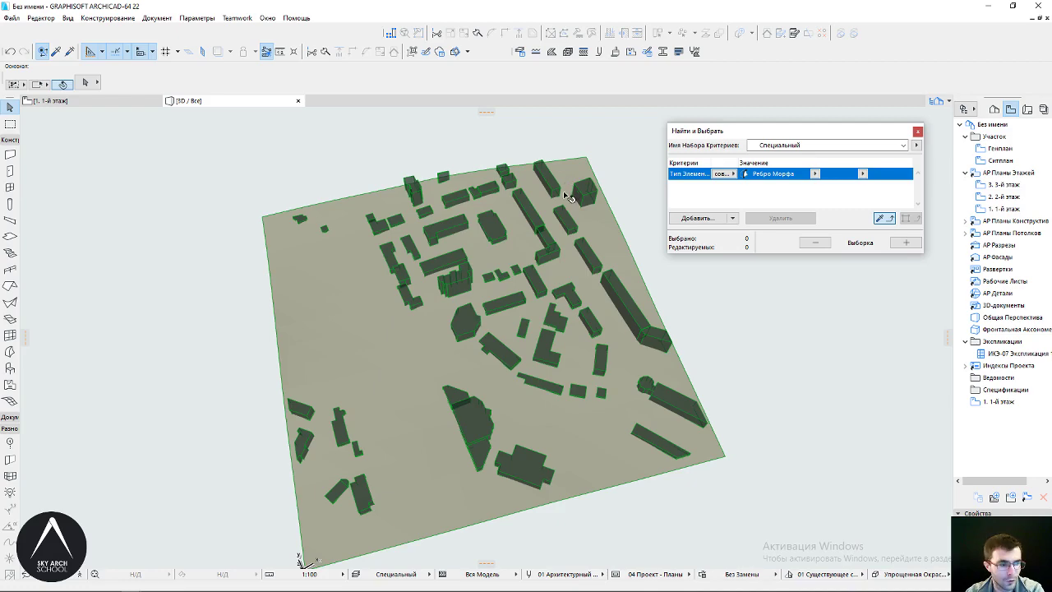
{"action": "left_click_drag", "start_coordinate": [559, 257], "coordinate": [378, 254]}
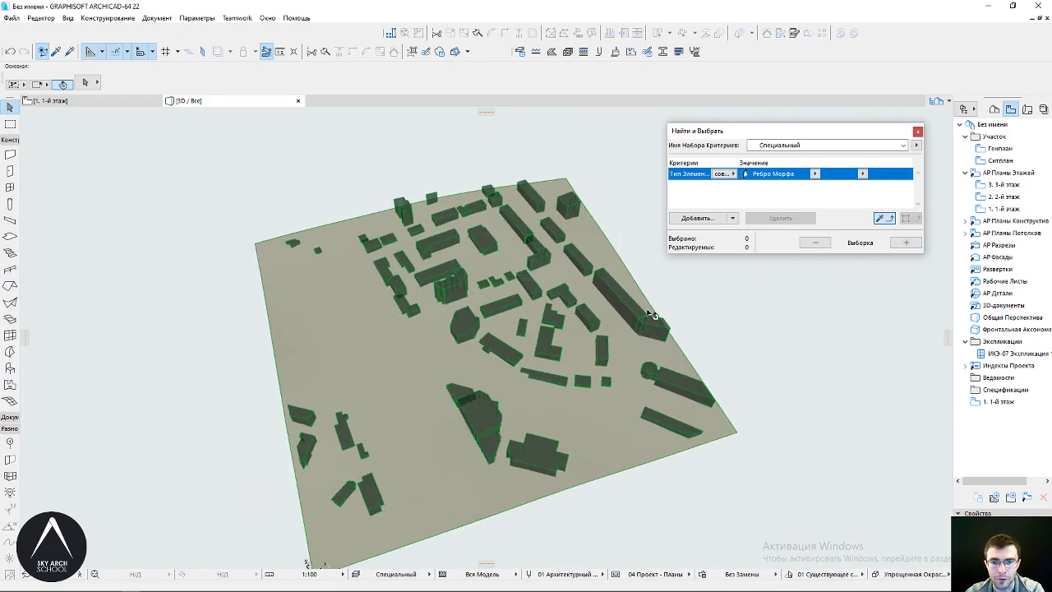
{"action": "left_click_drag", "start_coordinate": [528, 281], "coordinate": [436, 318]}
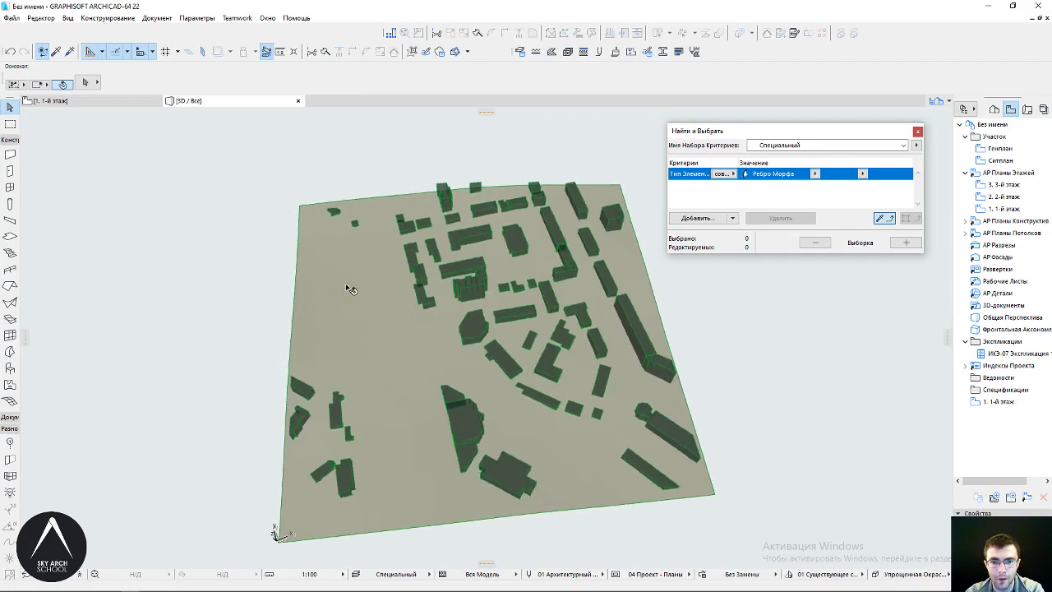
Select and deselect the terrain morph, then go to the 1. 1-й этаж floor plan
{"action": "left_click", "coordinate": [337, 260]}
{"action": "mouse_move", "coordinate": [337, 260]}
{"action": "left_mouse_down"}
{"action": "mouse_move", "coordinate": [429, 295]}
{"action": "mouse_move", "coordinate": [556, 292]}
{"action": "left_mouse_up"}
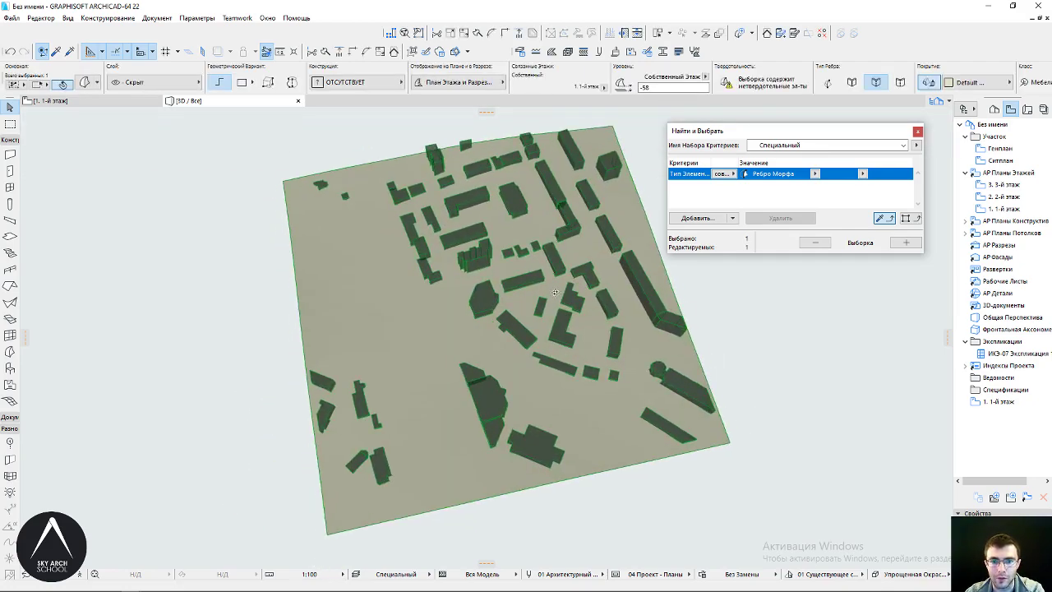
{"action": "mouse_move", "coordinate": [291, 309]}
{"action": "left_mouse_down"}
{"action": "mouse_move", "coordinate": [320, 342]}
{"action": "mouse_move", "coordinate": [571, 318]}
{"action": "mouse_move", "coordinate": [543, 329]}
{"action": "left_mouse_up"}
{"action": "left_click", "coordinate": [230, 200]}
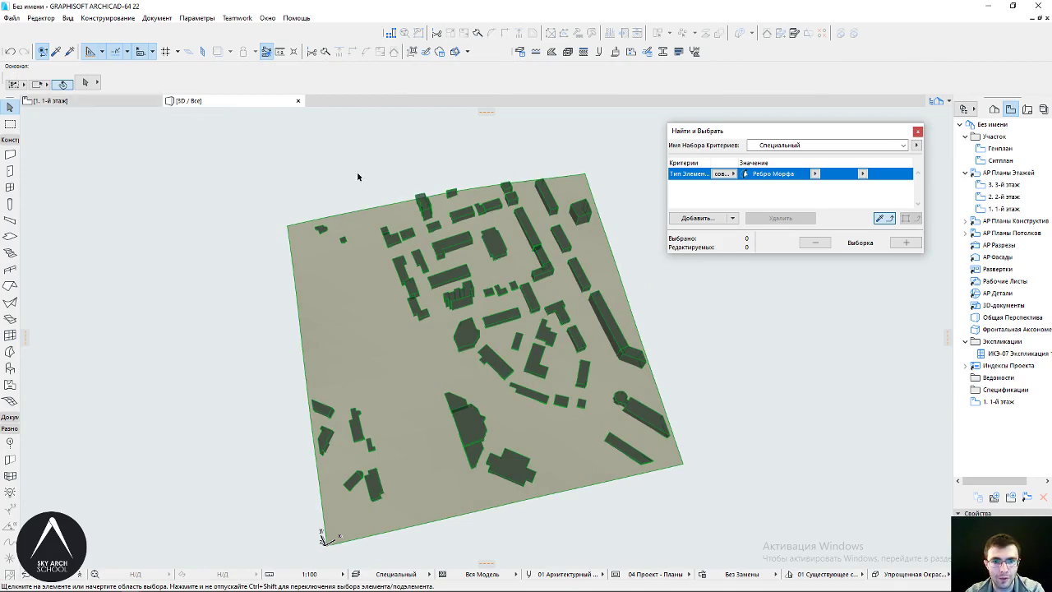
{"action": "left_click", "coordinate": [92, 102]}
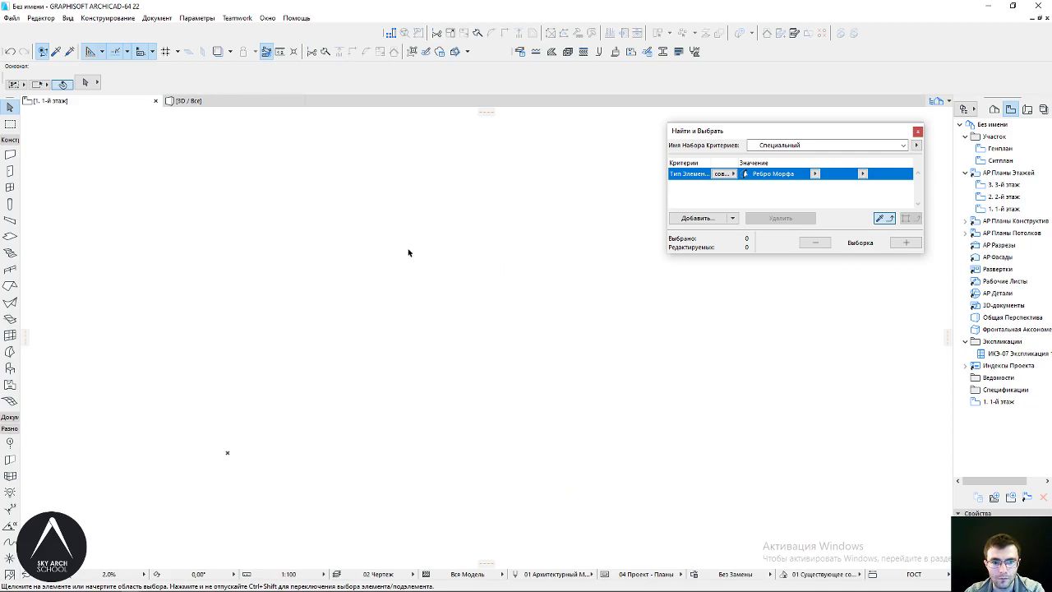
In the 3D view, create a new layer named '01 Вариант' in Layer Settings
{"action": "key", "text": "F3"}
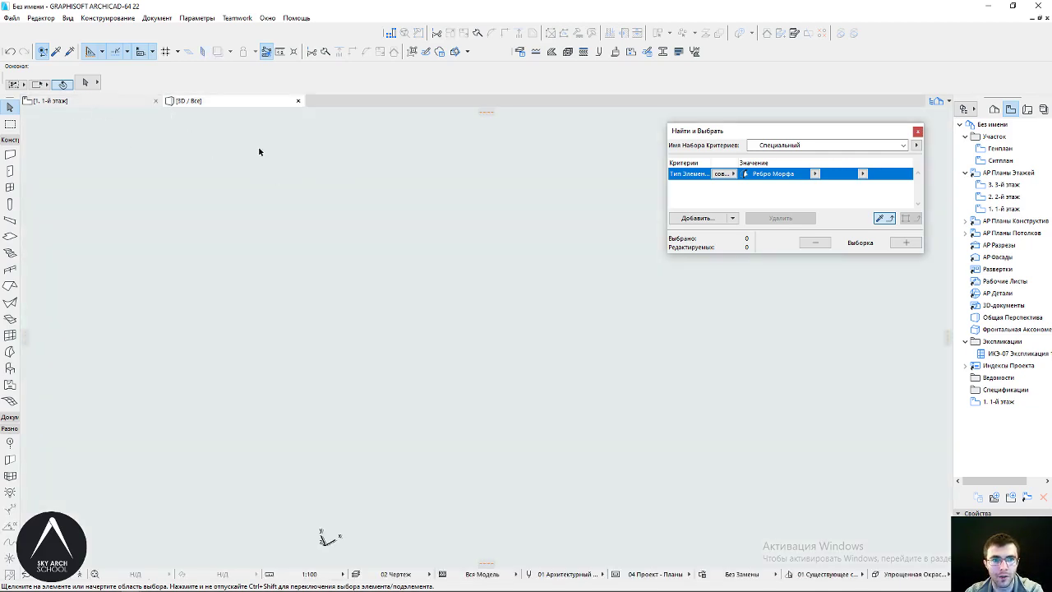
{"action": "key", "text": "ctrl+l"}
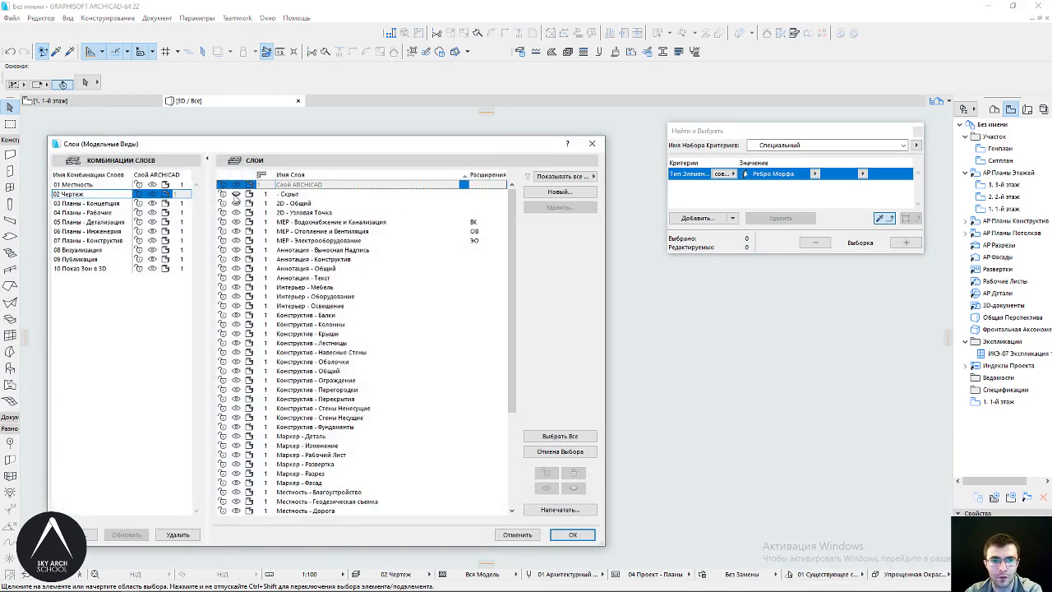
{"action": "key", "text": "Return"}
{"action": "middle_click_drag", "start_coordinate": [494, 296], "coordinate": [545, 249], "text": "shift"}
{"action": "key", "text": "ctrl+a"}
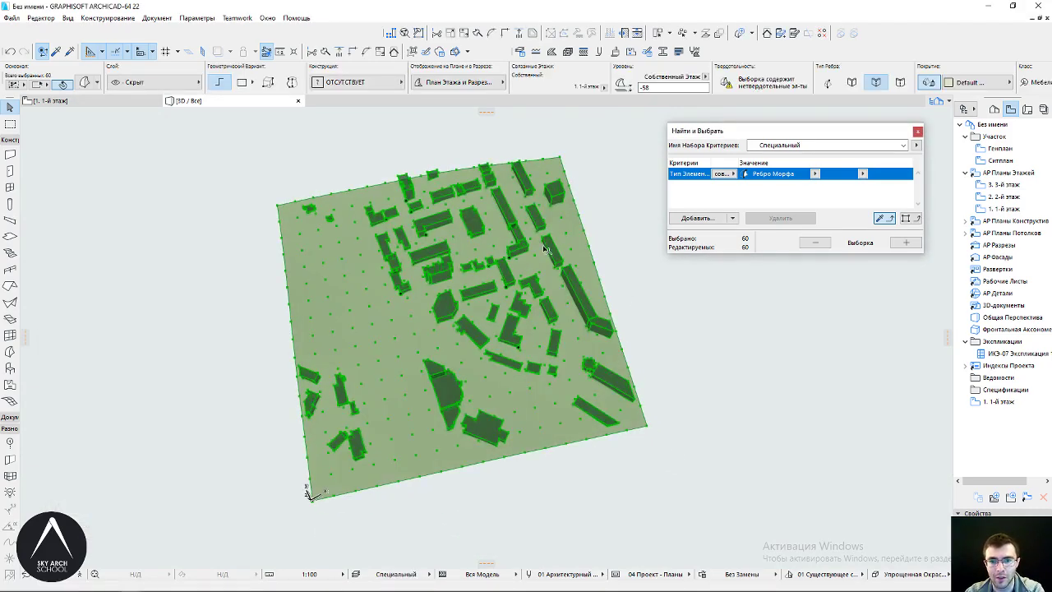
{"action": "key", "text": "ctrl+l"}
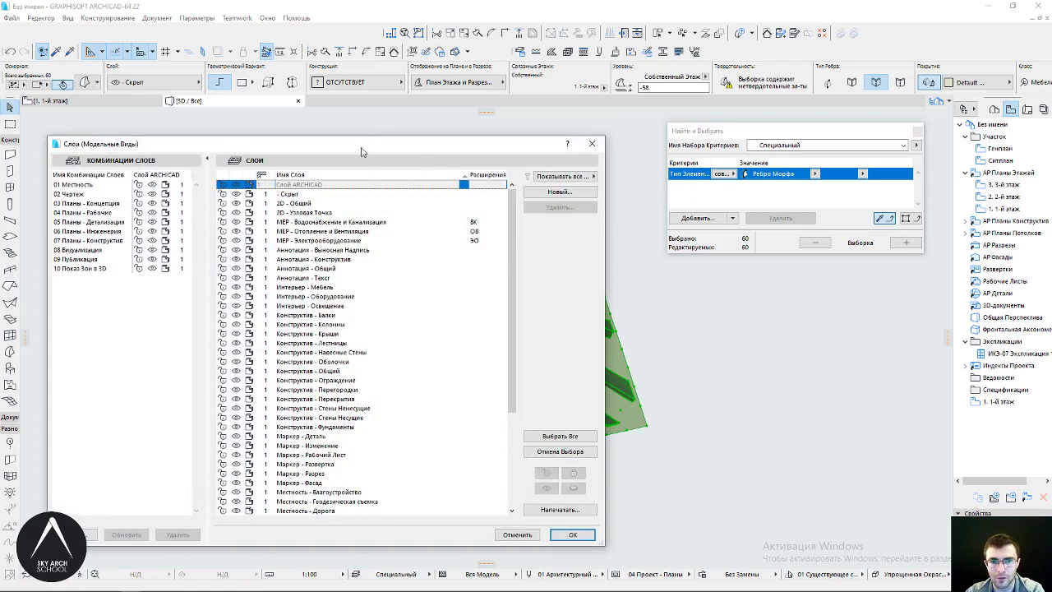
{"action": "mouse_move", "coordinate": [362, 151]}
{"action": "left_mouse_down"}
{"action": "mouse_move", "coordinate": [424, 140]}
{"action": "mouse_move", "coordinate": [406, 141]}
{"action": "left_mouse_up"}
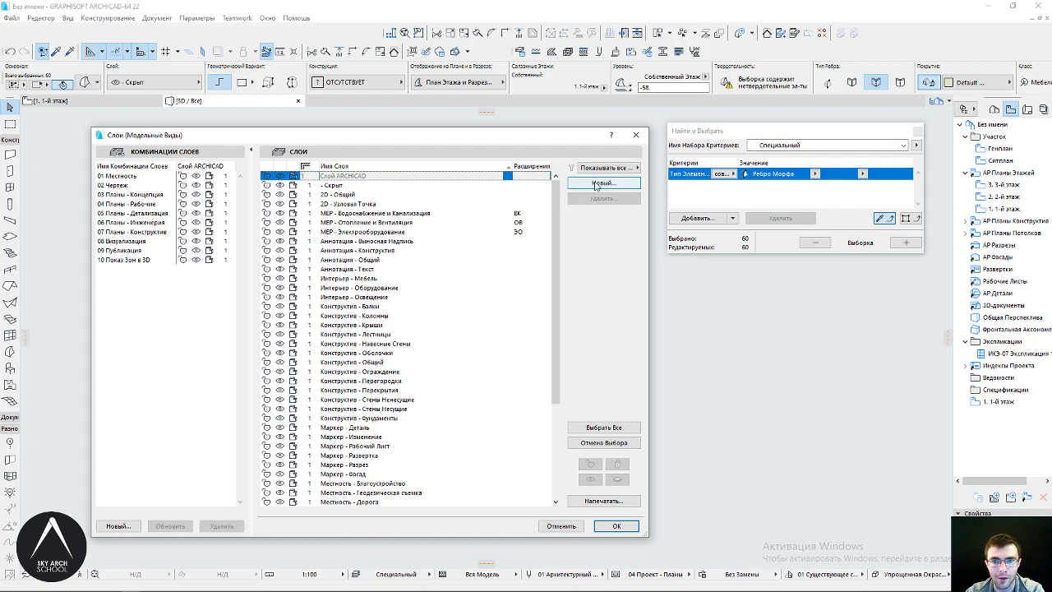
{"action": "left_click", "coordinate": [603, 183]}
{"action": "type", "text": "01 Вариант"}
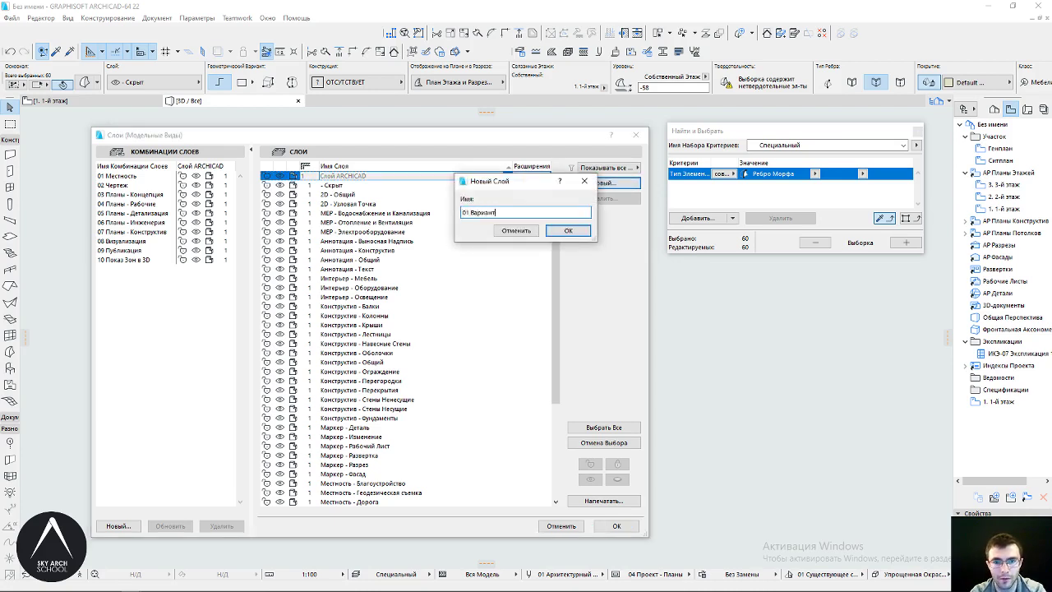
{"action": "key", "text": "Return"}
{"action": "left_click", "coordinate": [616, 526]}
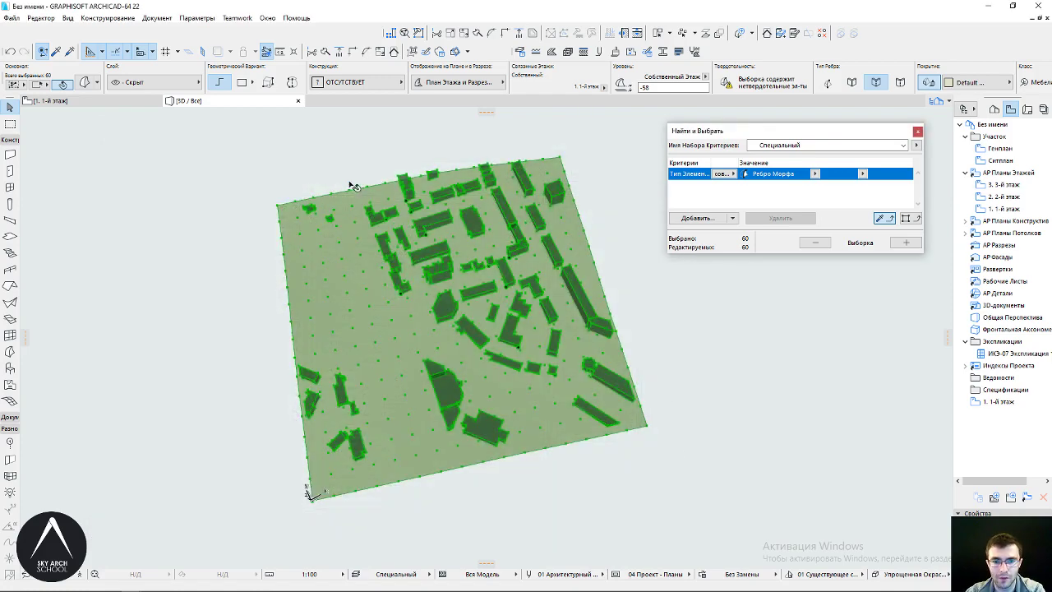
{"action": "left_click", "coordinate": [203, 245]}
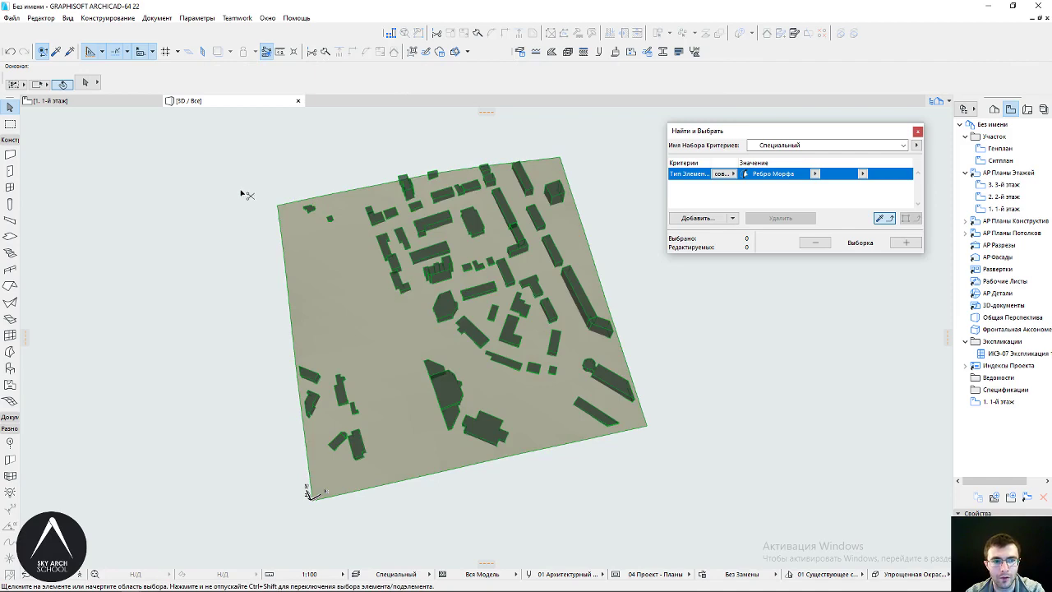
Move all 60 morphs onto 01 Вариант, check one building, and return to 1. 1-й этаж
{"action": "key", "text": "ctrl+a"}
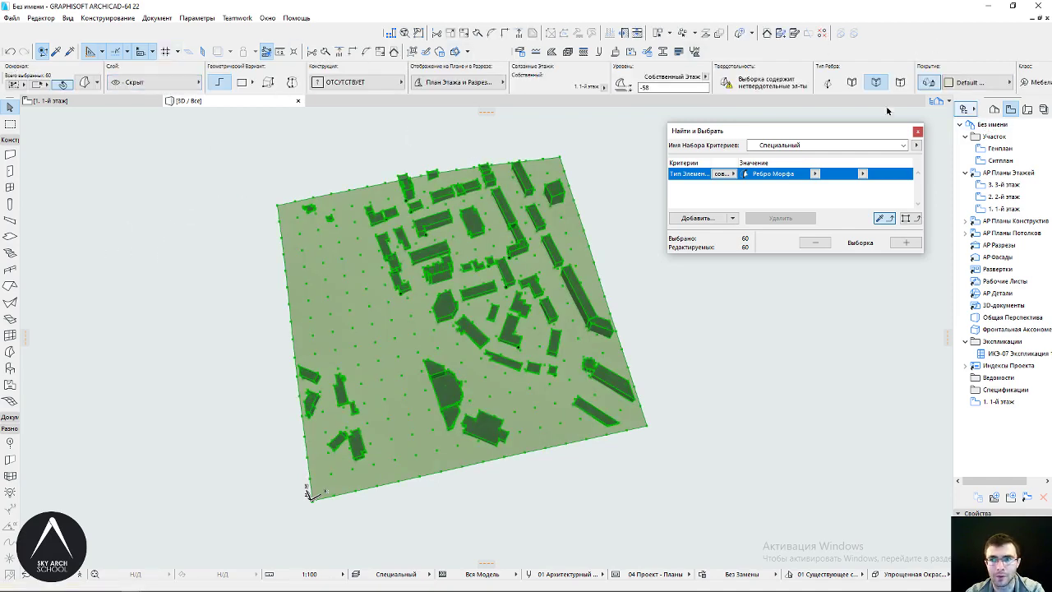
{"action": "left_click", "coordinate": [156, 82]}
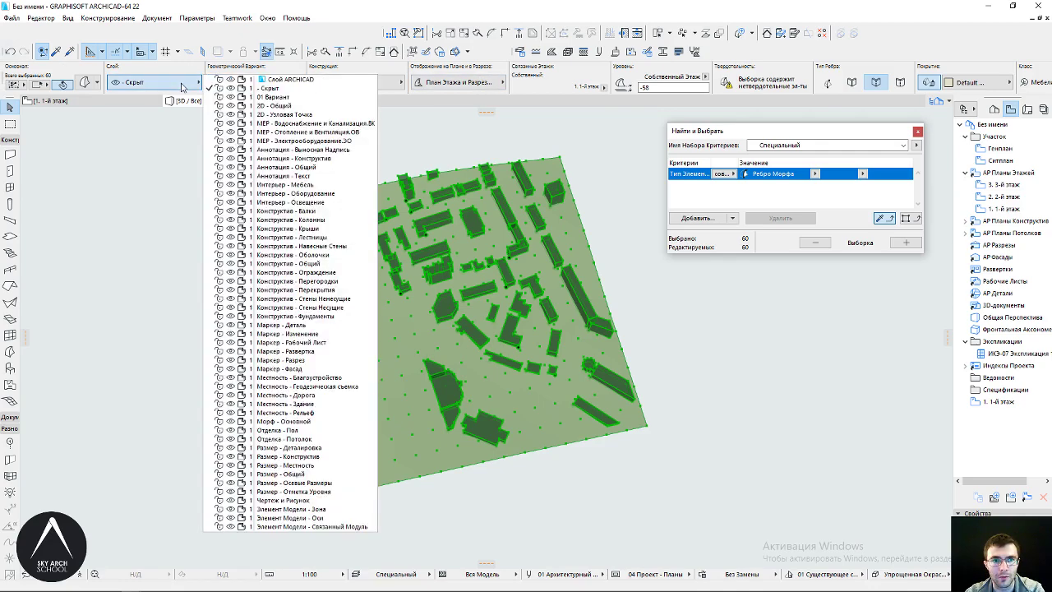
{"action": "left_click", "coordinate": [293, 97]}
{"action": "left_click", "coordinate": [273, 141]}
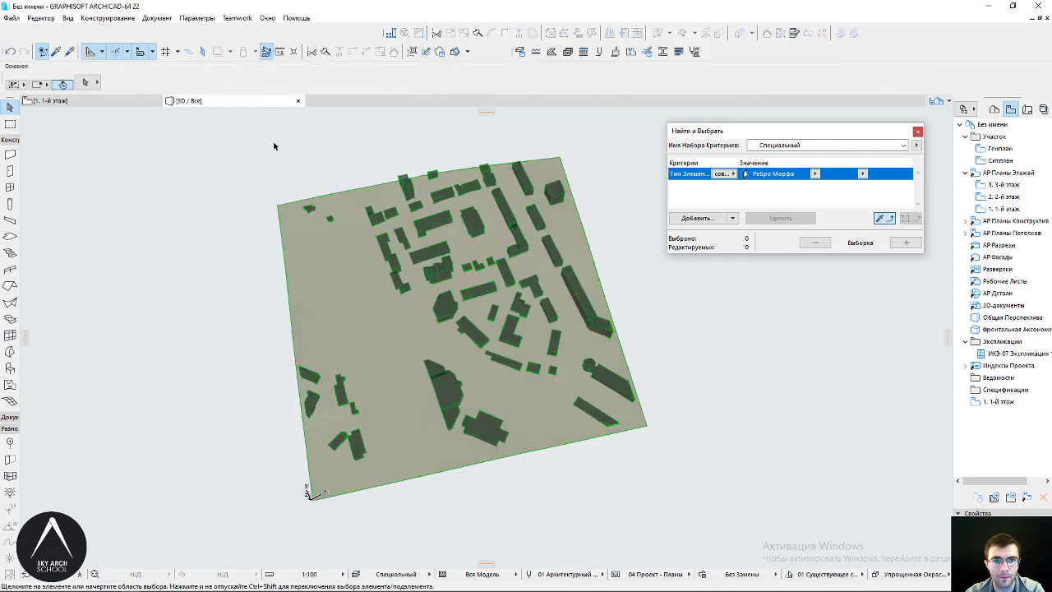
{"action": "left_click", "coordinate": [347, 233]}
{"action": "key", "text": "Escape"}
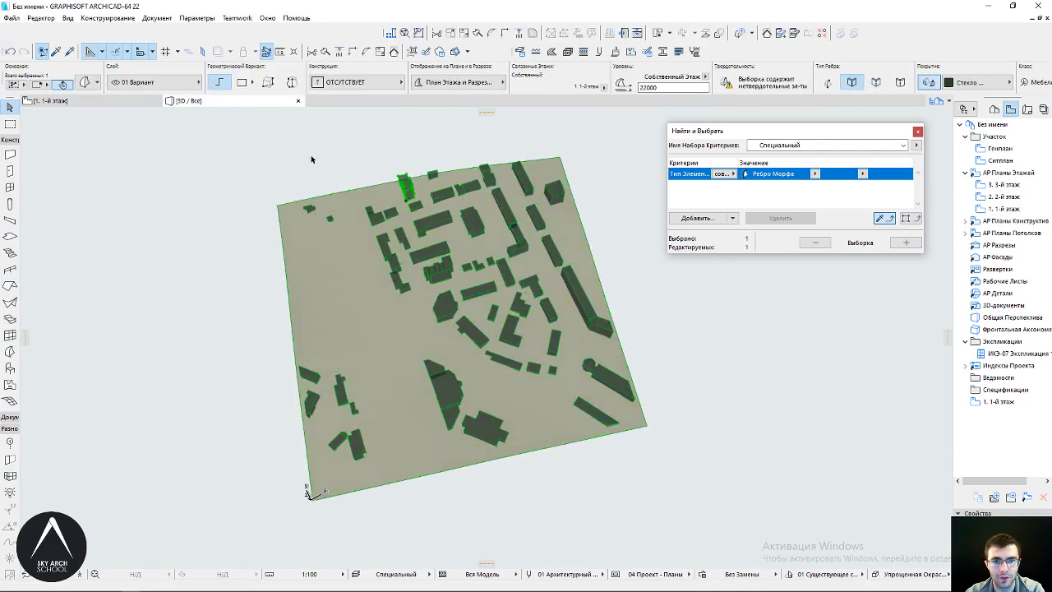
{"action": "left_click", "coordinate": [111, 101]}
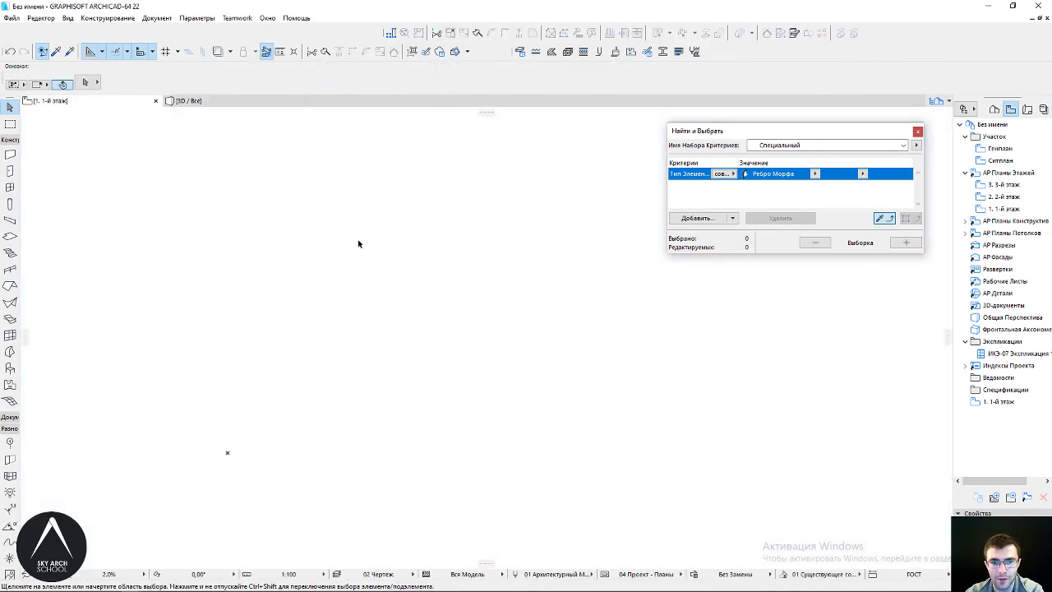
{"action": "key", "text": "ctrl+l"}
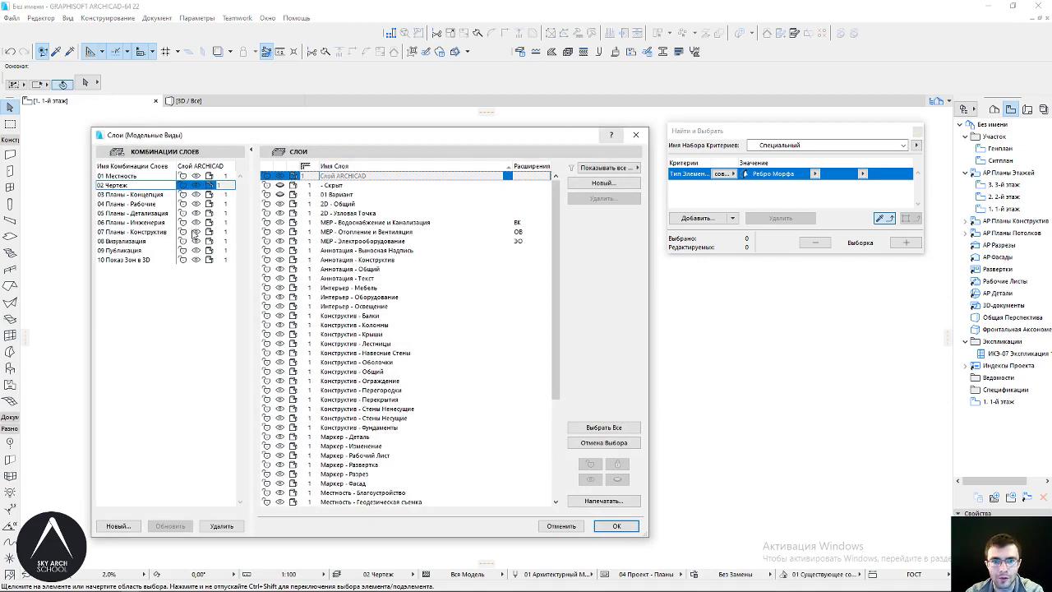
{"action": "left_click", "coordinate": [282, 202]}
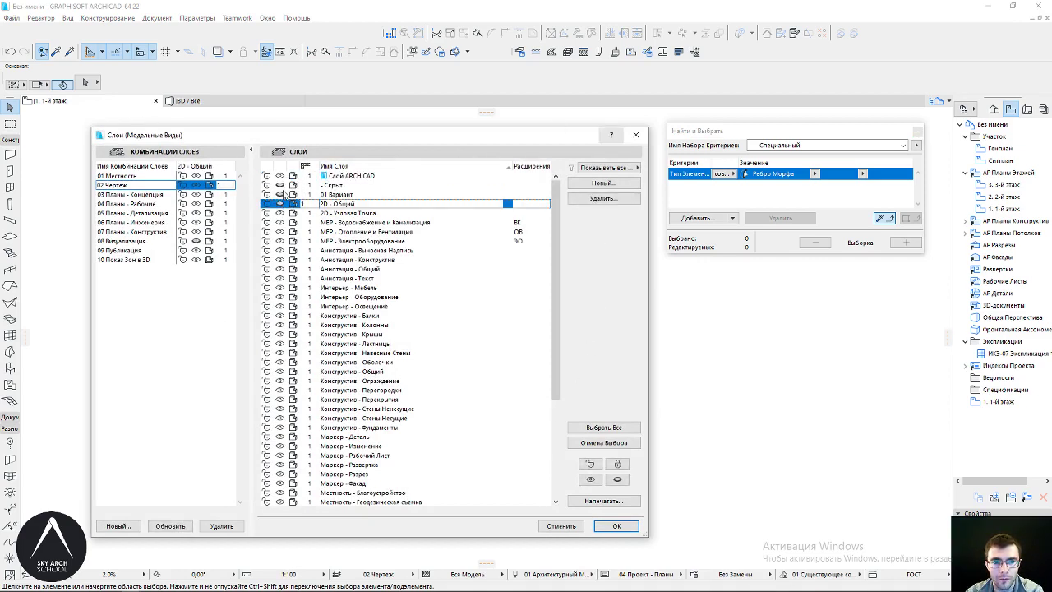
{"action": "left_click", "coordinate": [286, 194]}
{"action": "left_click", "coordinate": [281, 203]}
{"action": "key", "text": "Return"}
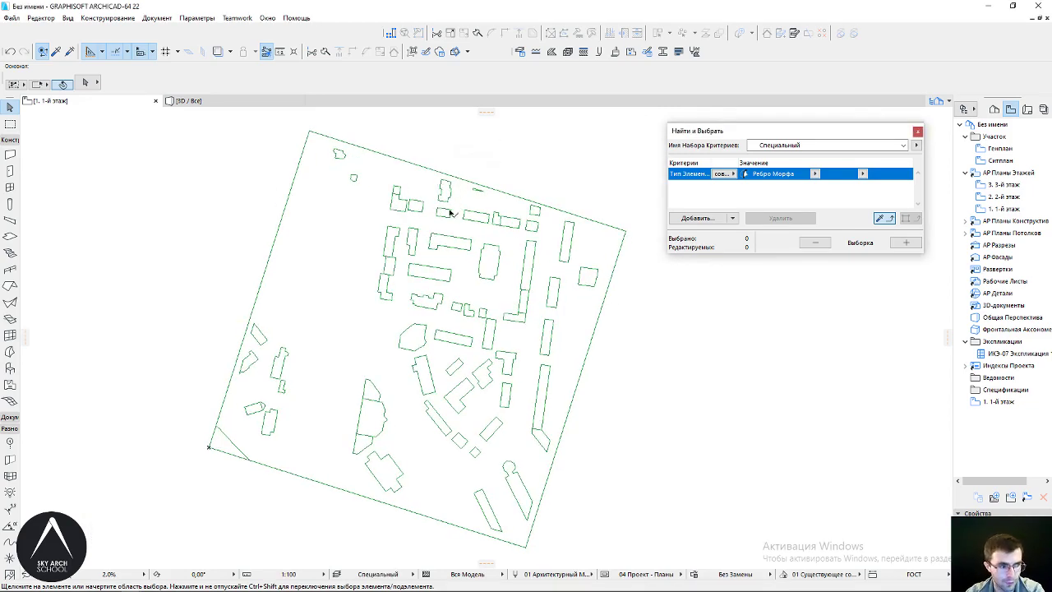
{"action": "middle_click_drag", "start_coordinate": [234, 362], "coordinate": [256, 369]}
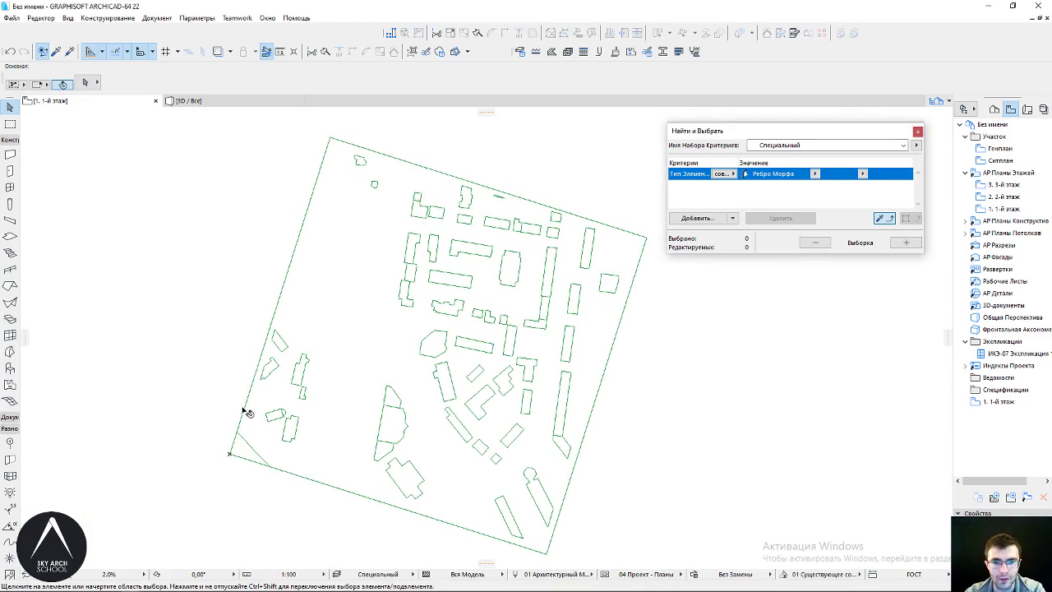
{"action": "middle_click_drag", "start_coordinate": [611, 357], "coordinate": [603, 353]}
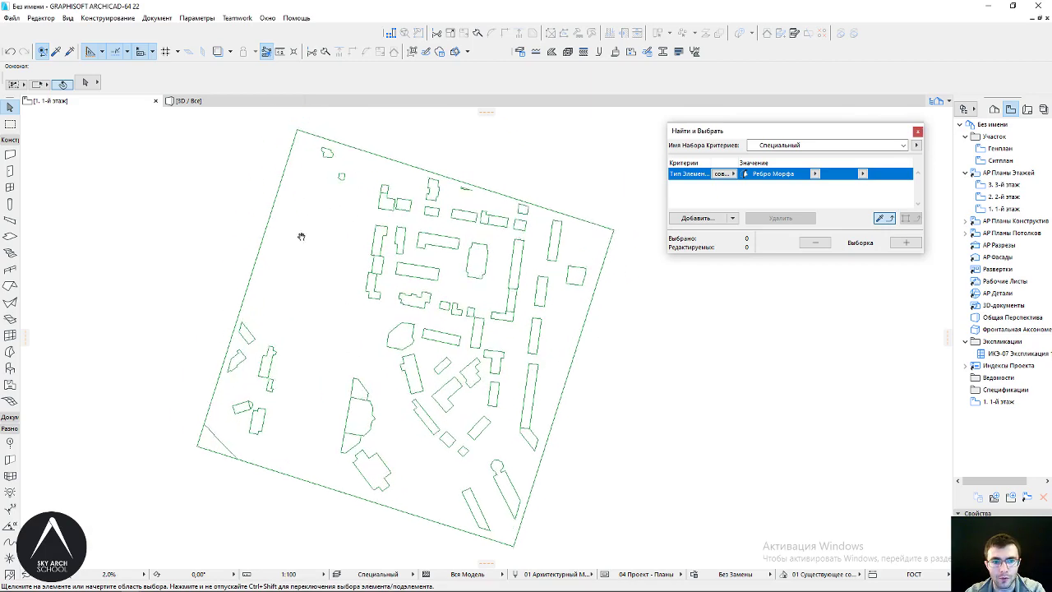
{"action": "middle_click_drag", "start_coordinate": [301, 227], "coordinate": [280, 226]}
{"action": "scroll", "coordinate": [233, 395], "scroll_direction": "down", "scroll_amount": 1}
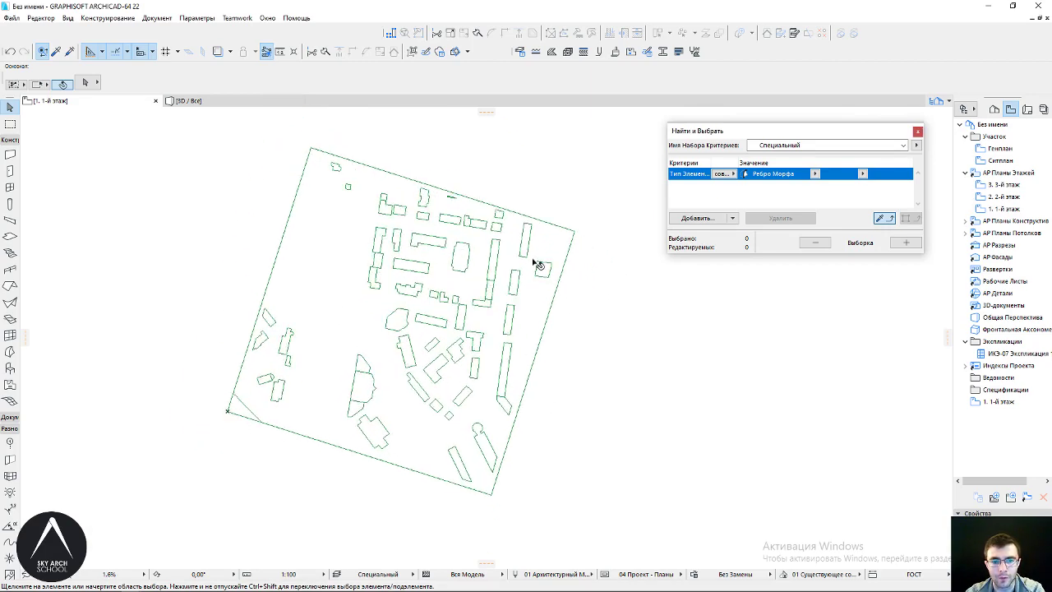
{"action": "middle_click_drag", "start_coordinate": [249, 380], "coordinate": [269, 407]}
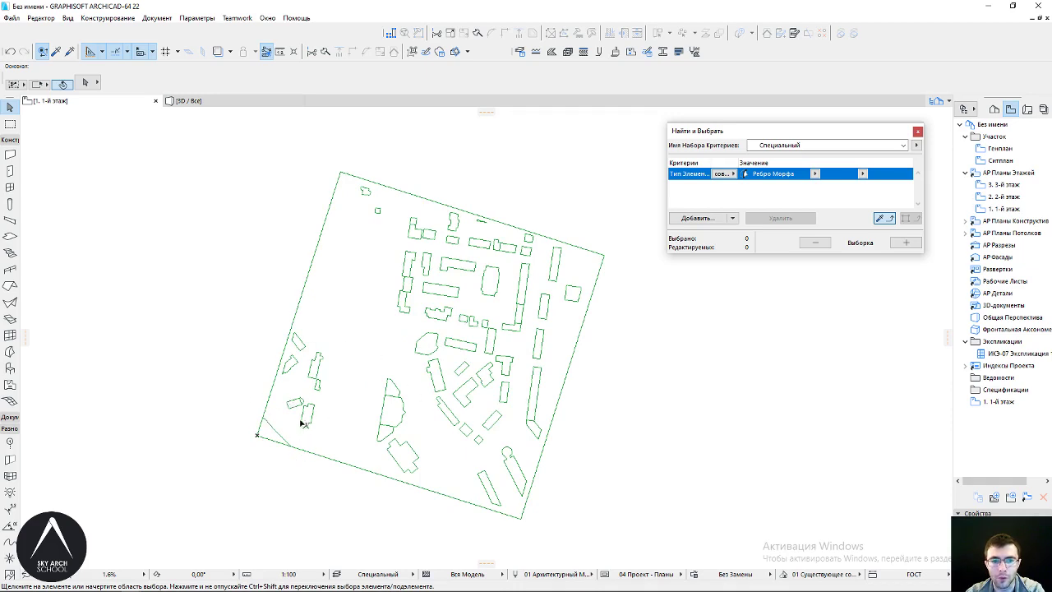
{"action": "middle_click_drag", "start_coordinate": [391, 327], "coordinate": [415, 331]}
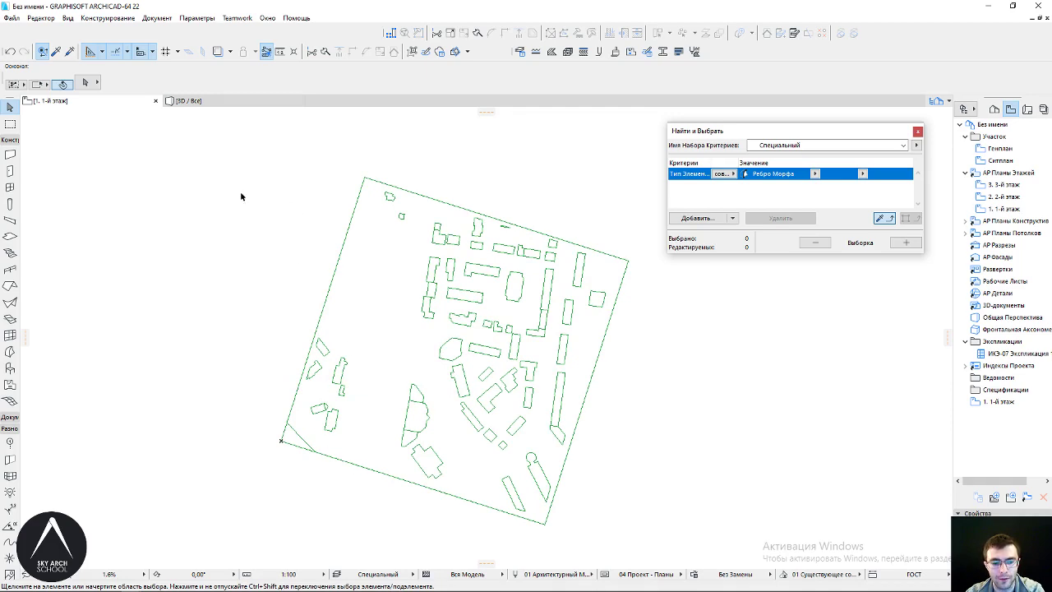
Rotate all site elements about the lower-left corner, bringing the top corner vertical
{"action": "key", "text": "ctrl+a"}
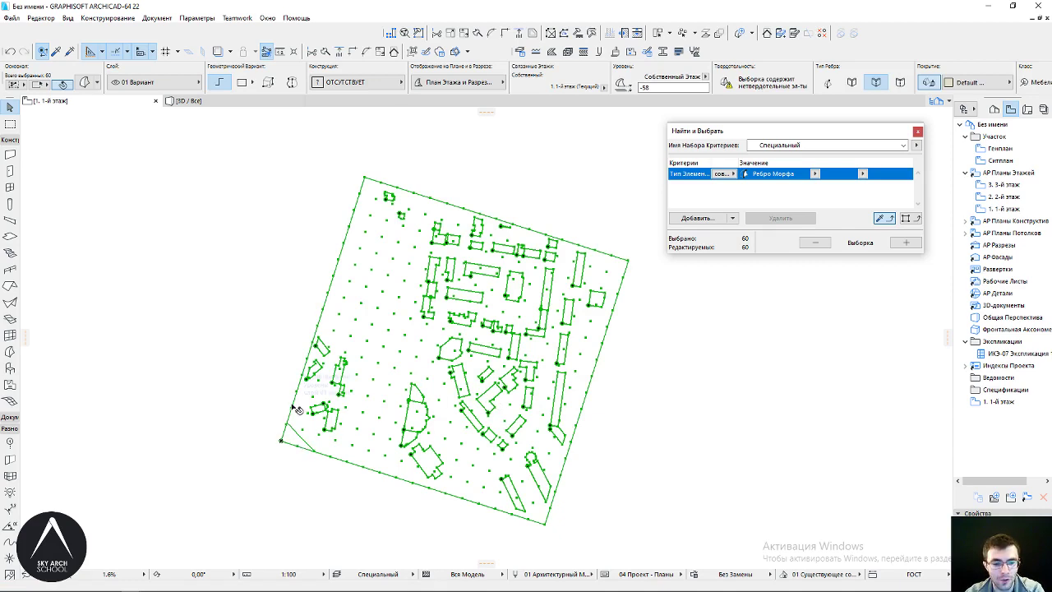
{"action": "key", "text": "ctrl+e"}
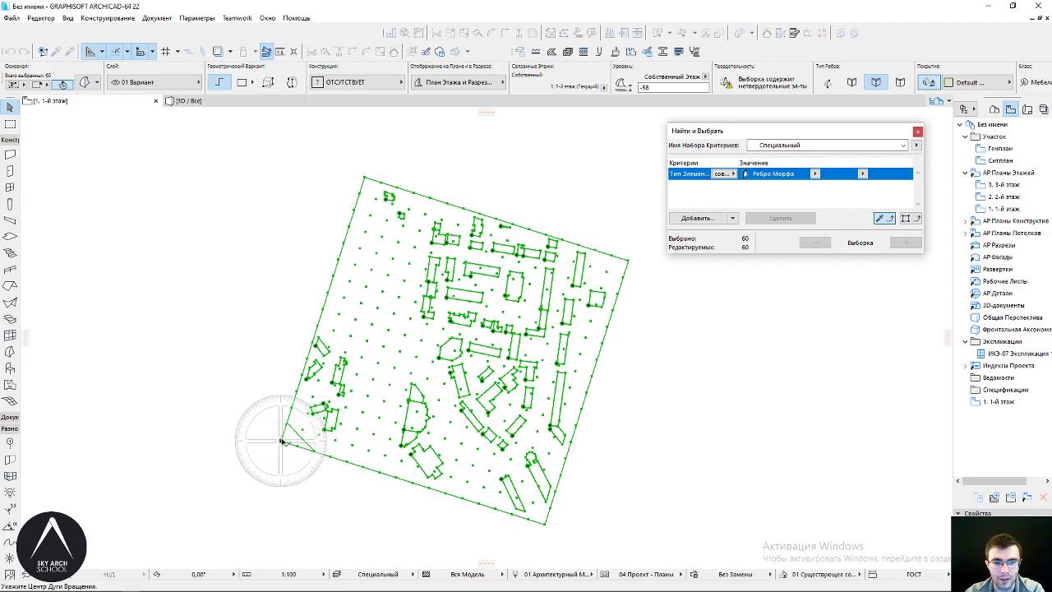
{"action": "scroll", "coordinate": [281, 443], "scroll_direction": "up", "scroll_amount": 3}
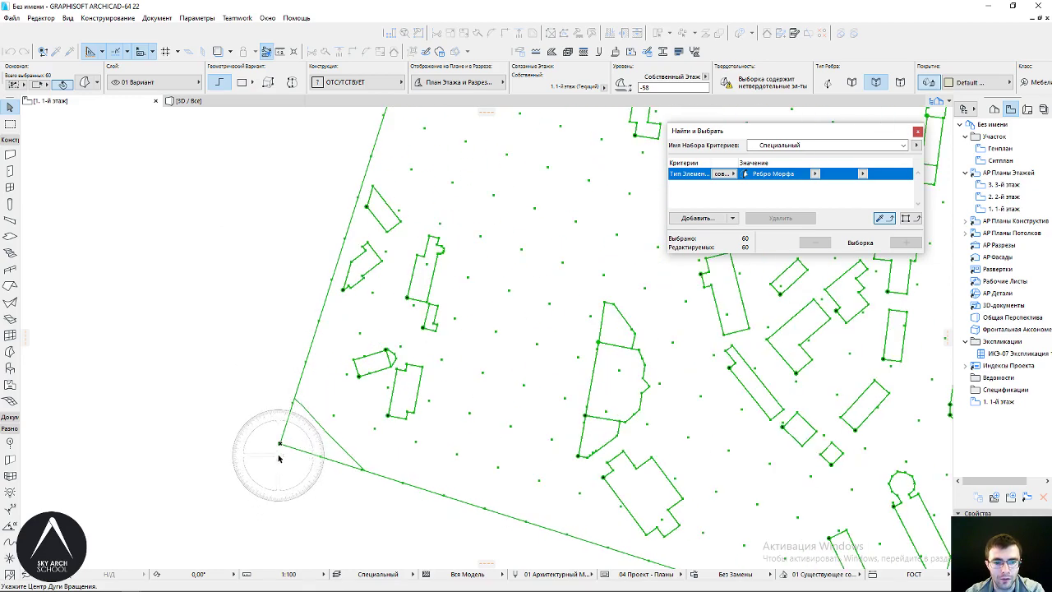
{"action": "left_click", "coordinate": [281, 444]}
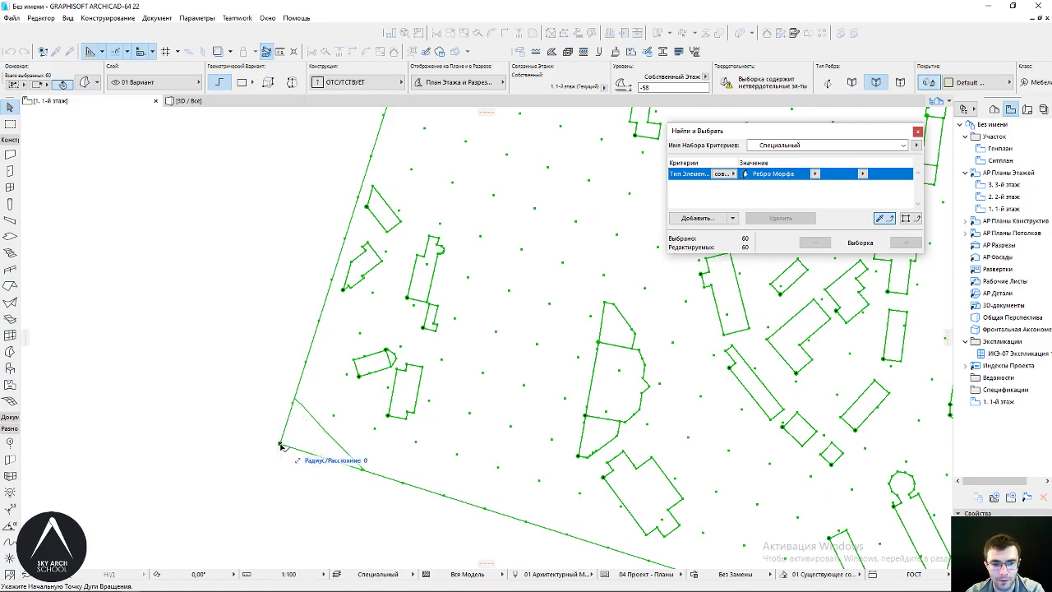
{"action": "scroll", "coordinate": [278, 444], "scroll_direction": "down", "scroll_amount": 3}
{"action": "scroll", "coordinate": [272, 460], "scroll_direction": "down", "scroll_amount": 1}
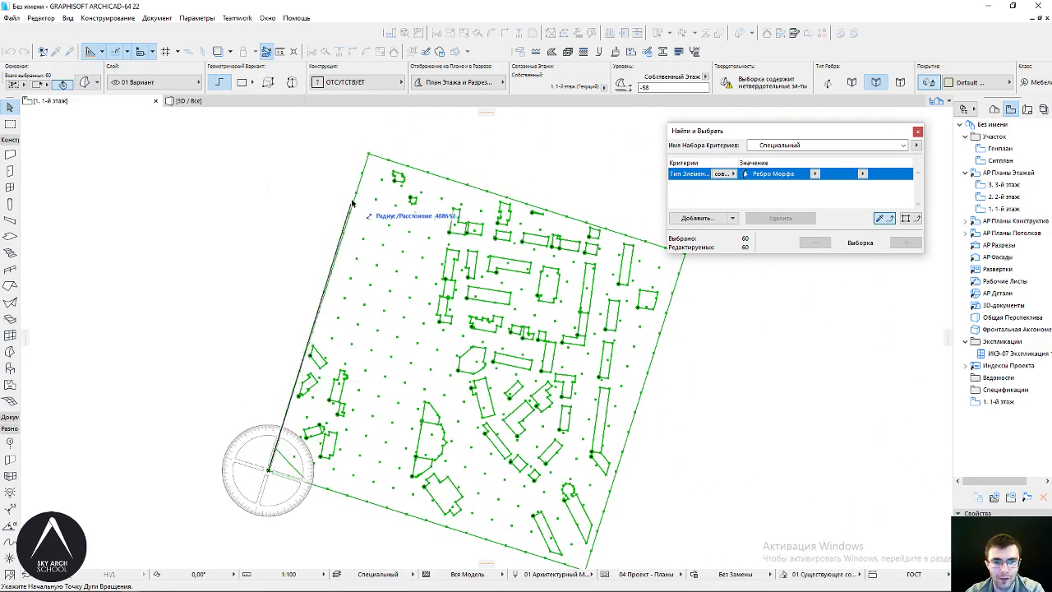
{"action": "left_click", "coordinate": [368, 154]}
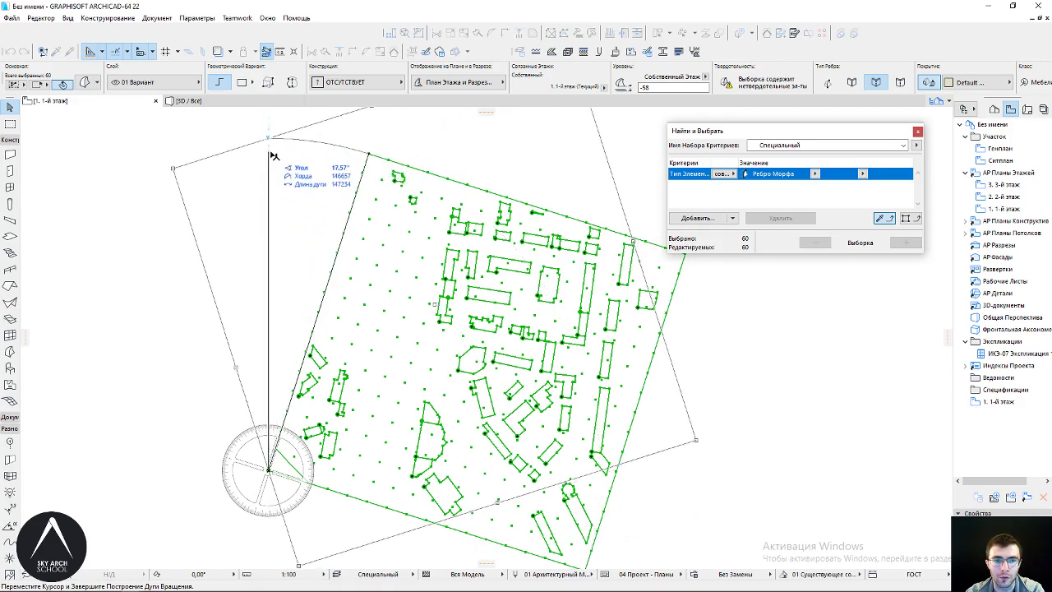
{"action": "middle_click_drag", "start_coordinate": [273, 163], "coordinate": [280, 233]}
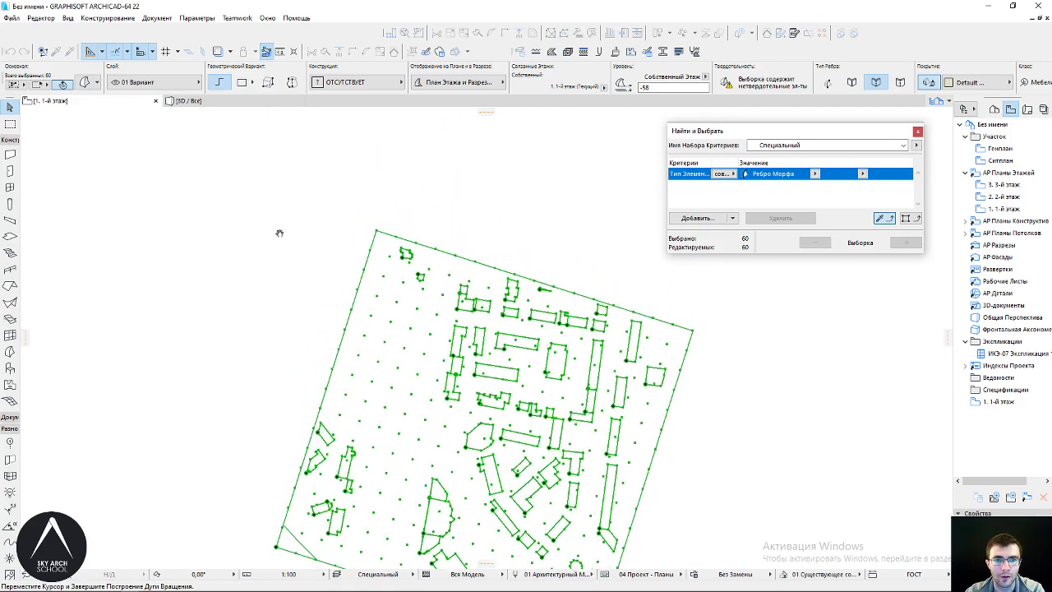
{"action": "left_click", "coordinate": [277, 206]}
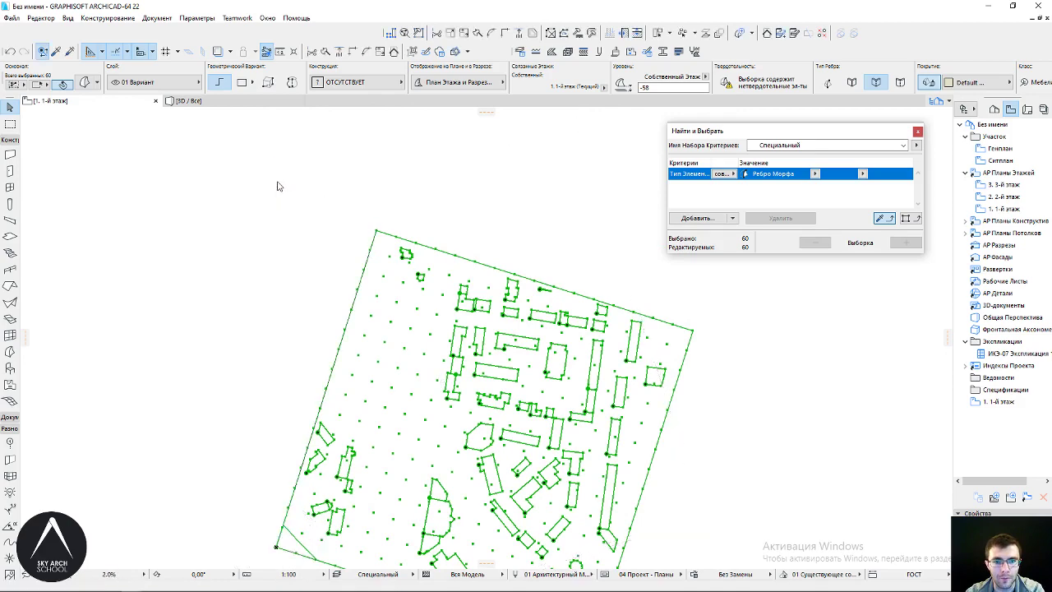
{"action": "left_click", "coordinate": [311, 175]}
Center the plan and expand the Toolbox Documentation group to reach the Drawing tool
{"action": "scroll", "coordinate": [332, 203], "scroll_direction": "down", "scroll_amount": 1}
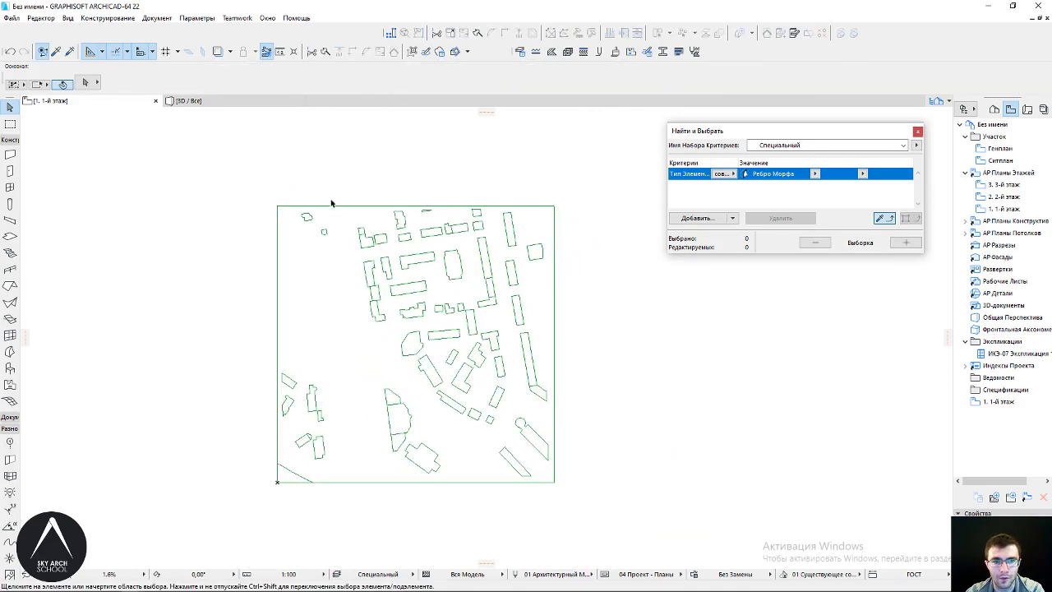
{"action": "scroll", "coordinate": [415, 341], "scroll_direction": "up", "scroll_amount": 1}
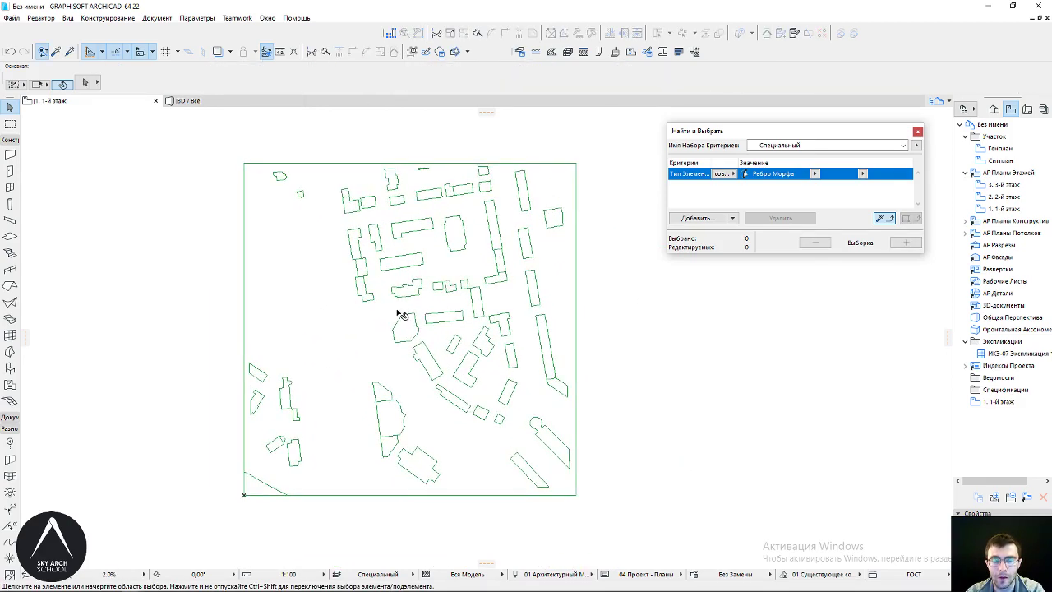
{"action": "scroll", "coordinate": [264, 356], "scroll_direction": "down", "scroll_amount": 1}
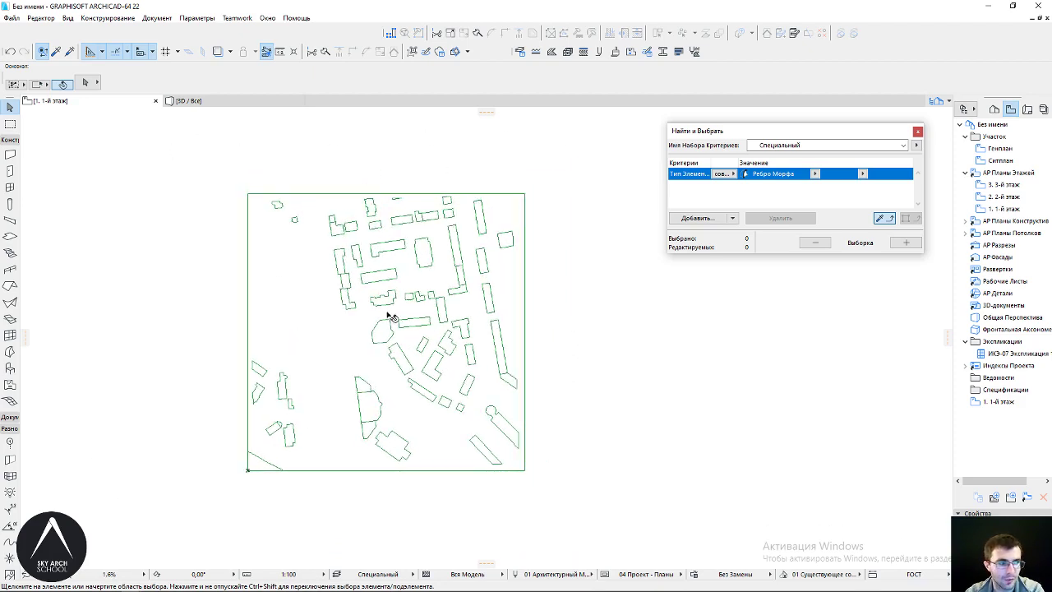
{"action": "mouse_move", "coordinate": [337, 221]}
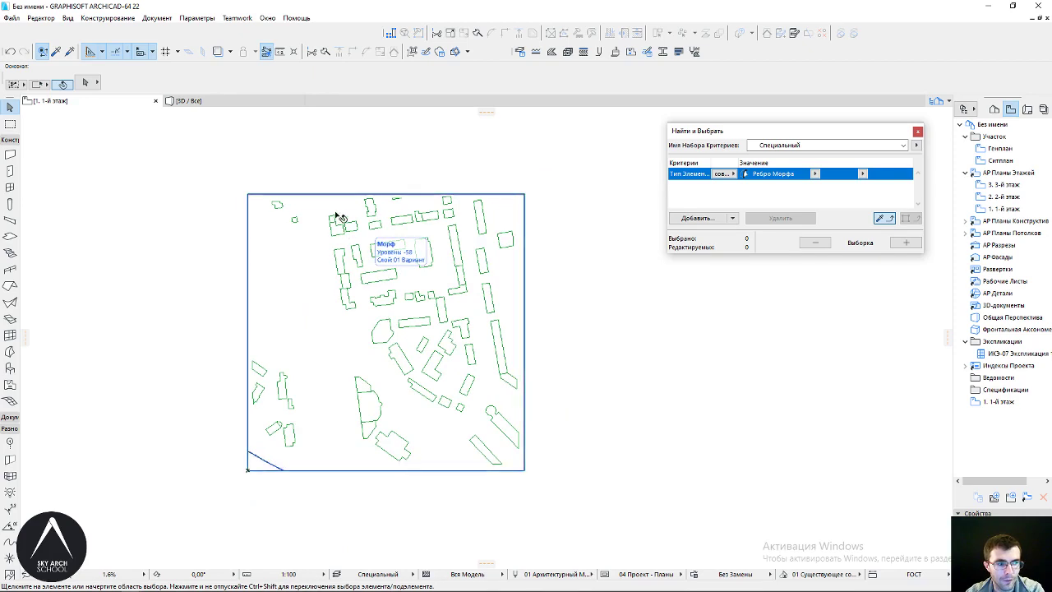
{"action": "middle_click_drag", "start_coordinate": [337, 215], "coordinate": [367, 223]}
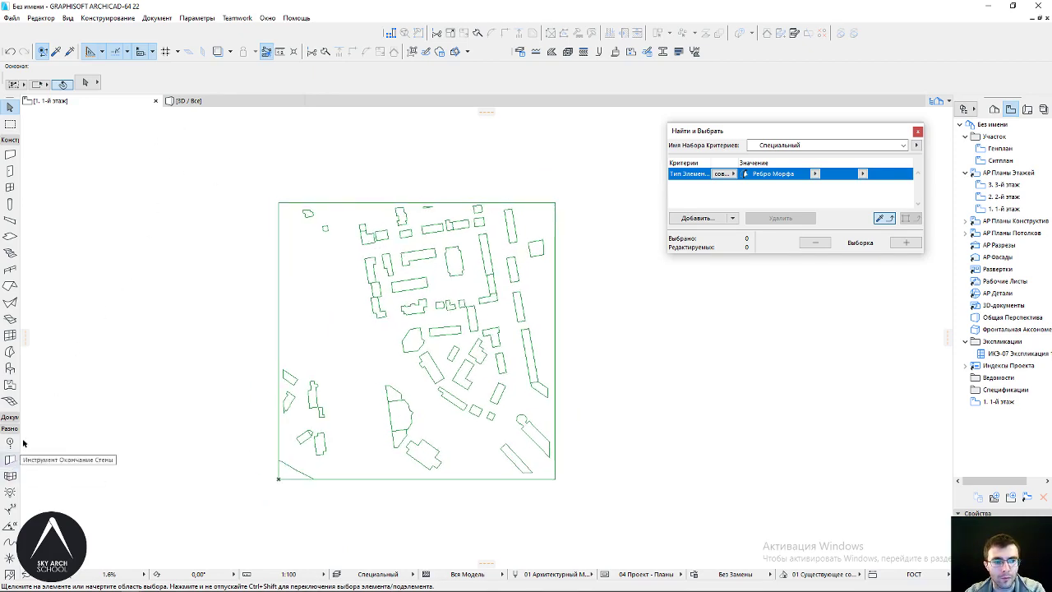
{"action": "scroll", "coordinate": [11, 504], "scroll_direction": "down", "scroll_amount": 1}
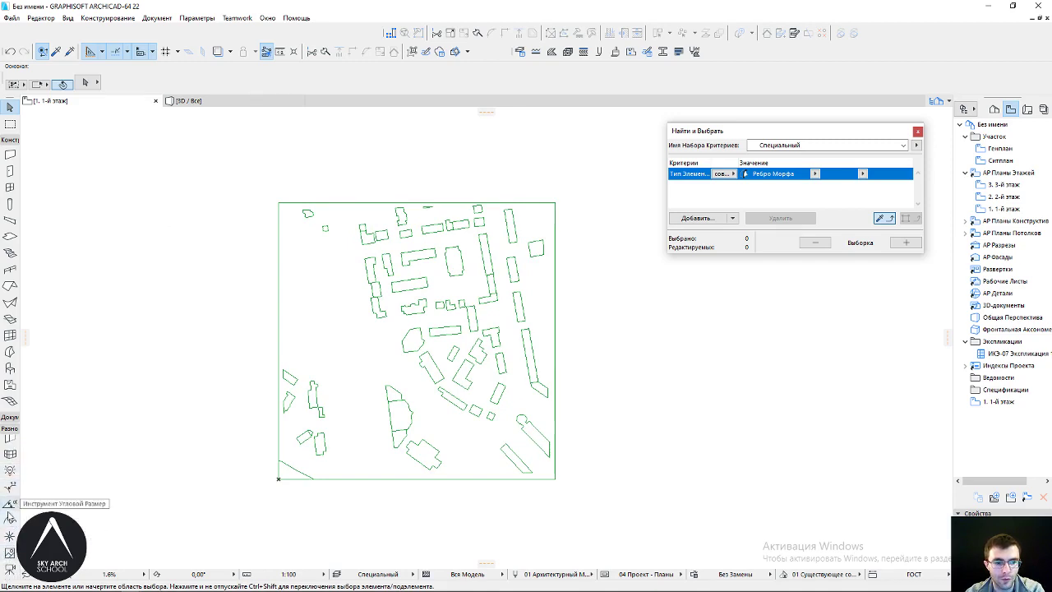
{"action": "left_click", "coordinate": [10, 416]}
{"action": "scroll", "coordinate": [3, 517], "scroll_direction": "down", "scroll_amount": 5}
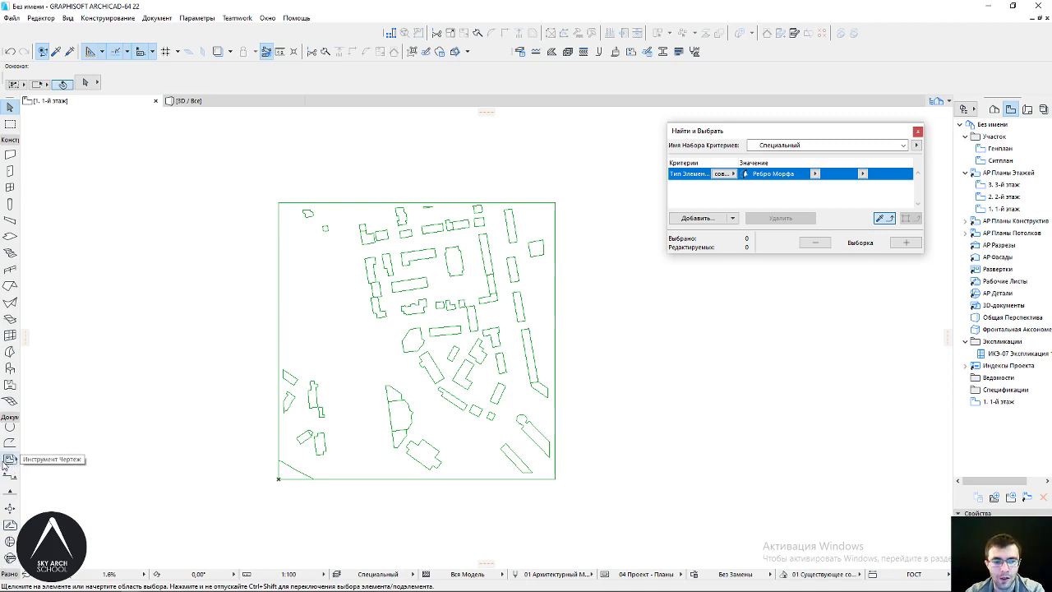
Place 01.jpg from ARCHICAD 01 as a drawing on the plan and save the project as '01'
{"action": "left_click", "coordinate": [10, 458]}
{"action": "middle_click_drag", "start_coordinate": [263, 298], "coordinate": [203, 336]}
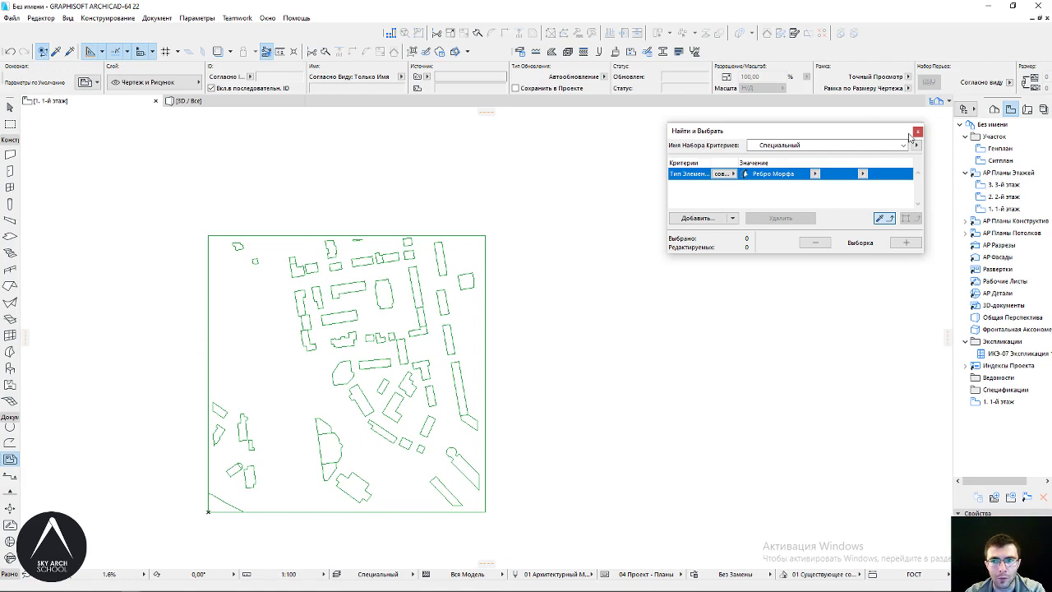
{"action": "left_click", "coordinate": [918, 132]}
{"action": "left_click", "coordinate": [639, 204]}
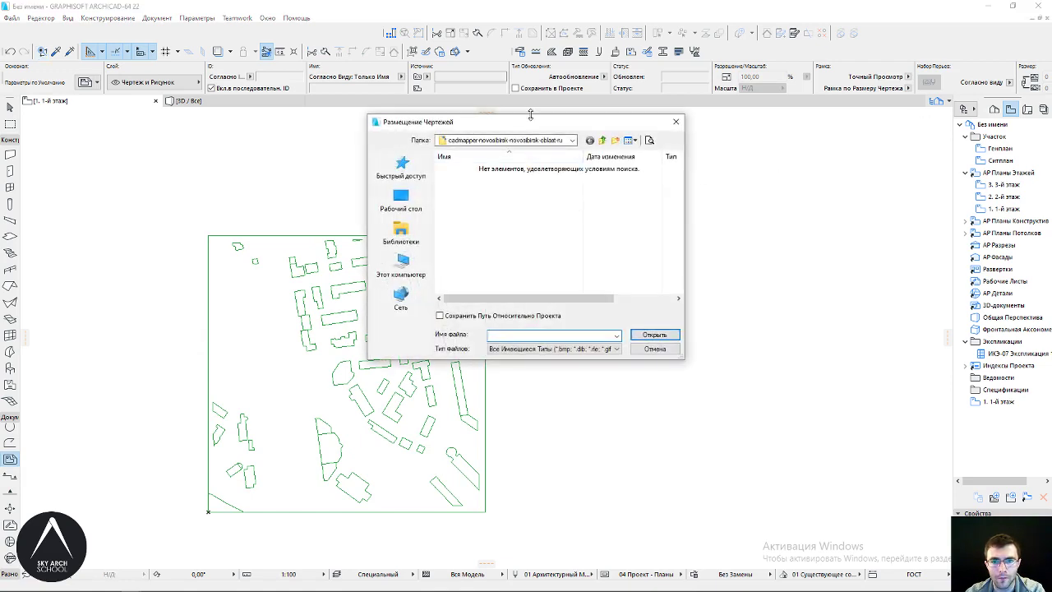
{"action": "left_click", "coordinate": [601, 142]}
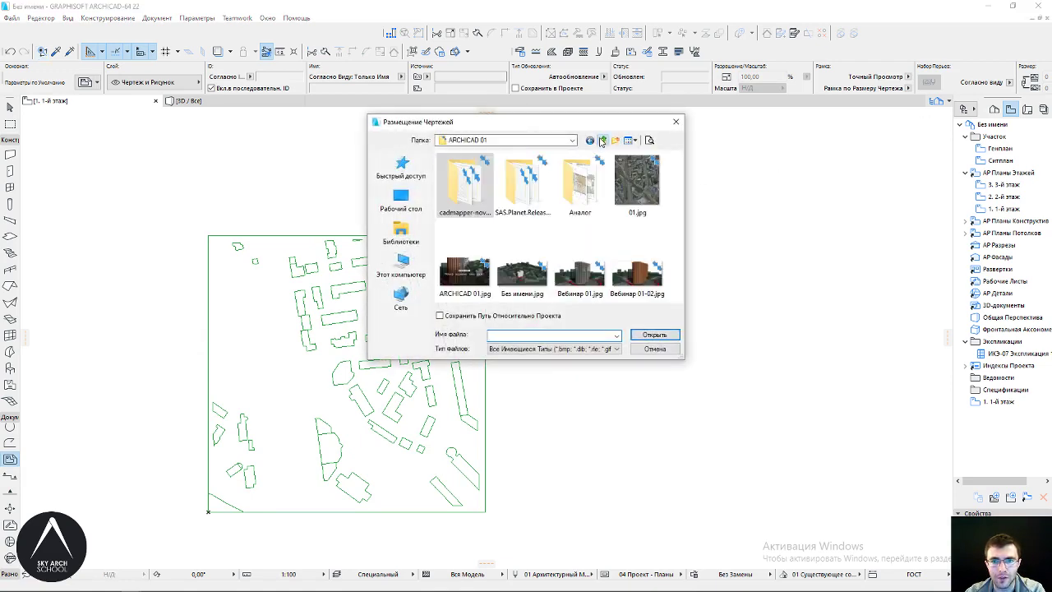
{"action": "double_click", "coordinate": [647, 176]}
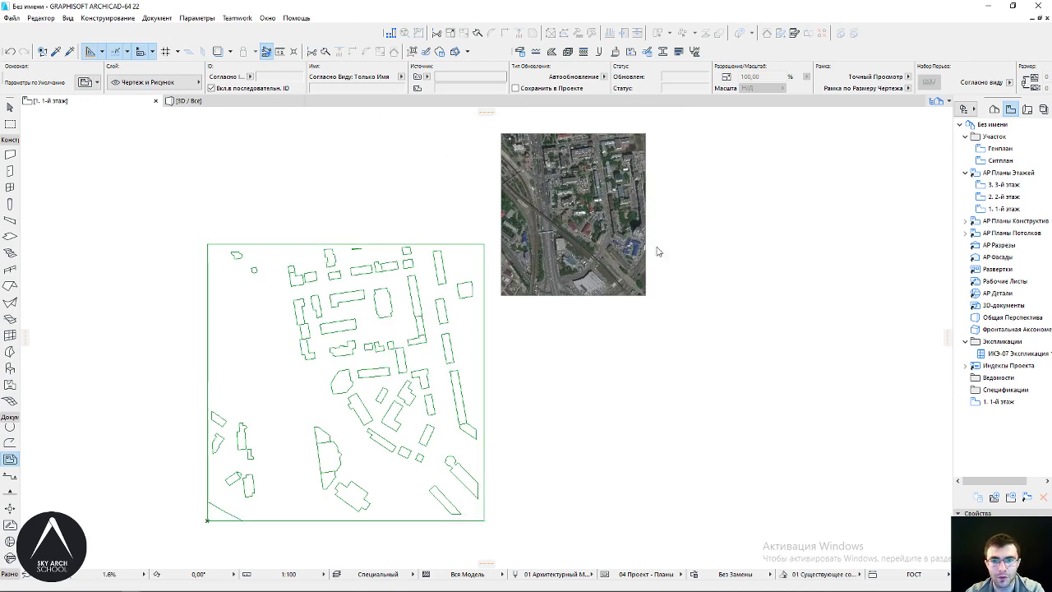
{"action": "key", "text": "ctrl+s"}
{"action": "type", "text": "01"}
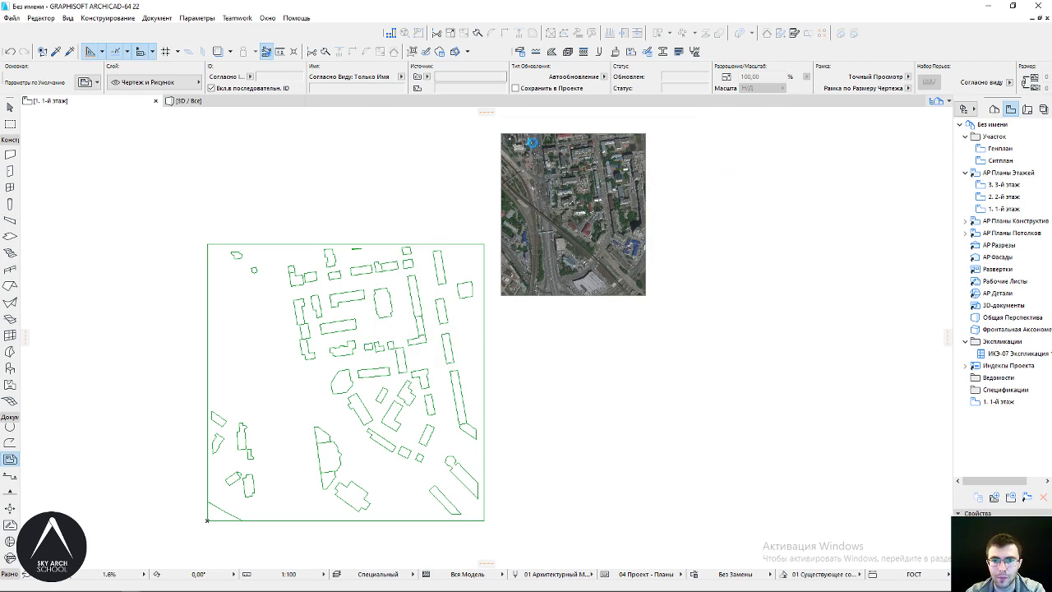
Save the project as 01 and select the placed aerial image
{"action": "left_click", "coordinate": [548, 214]}
{"action": "middle_click_drag", "start_coordinate": [547, 214], "coordinate": [596, 216]}
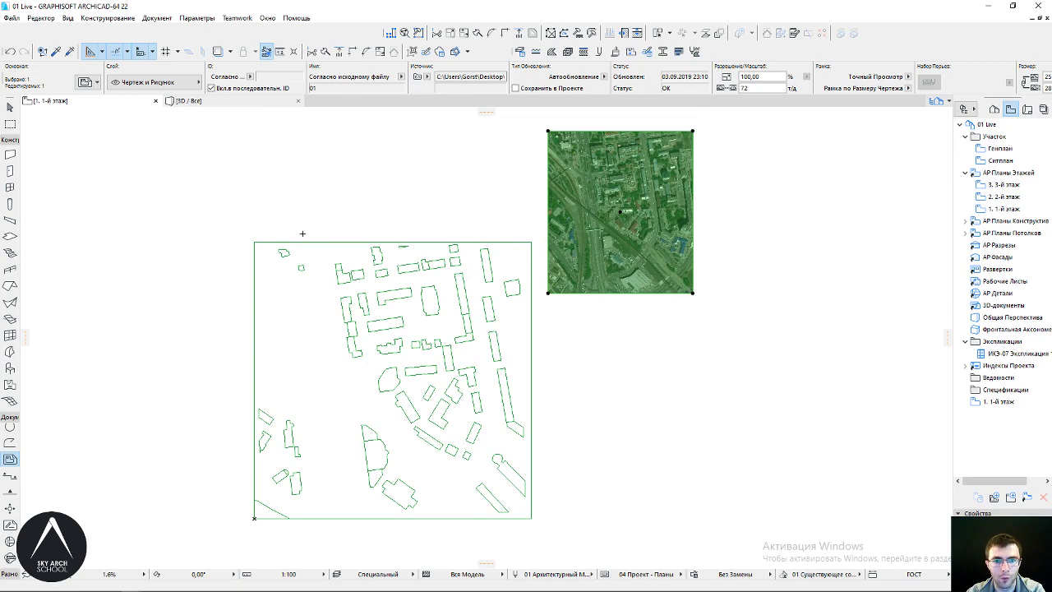
{"action": "middle_click_drag", "start_coordinate": [475, 357], "coordinate": [466, 294]}
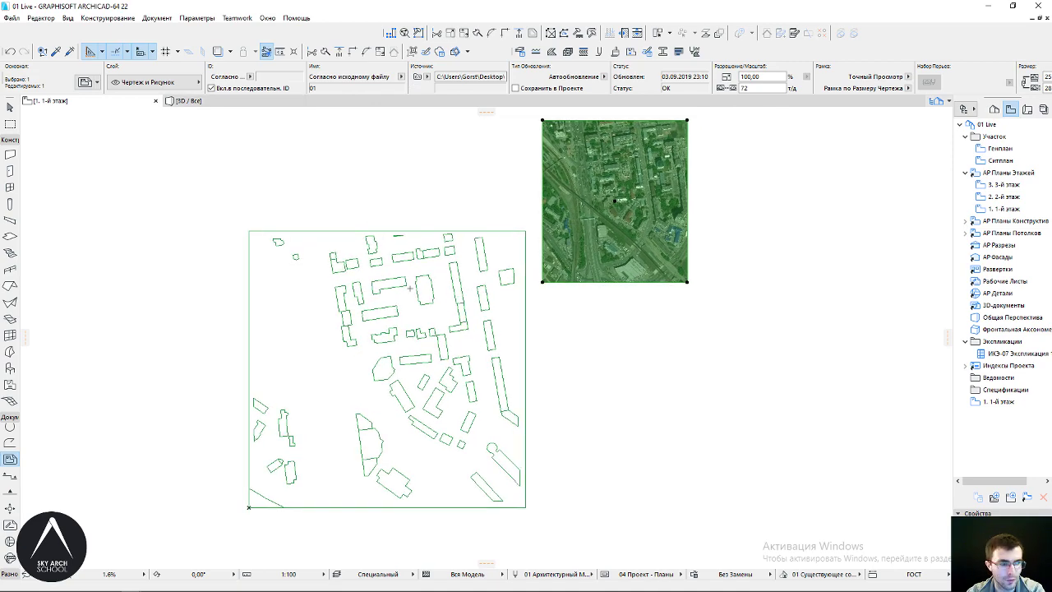
{"action": "middle_click_drag", "start_coordinate": [633, 171], "coordinate": [540, 249]}
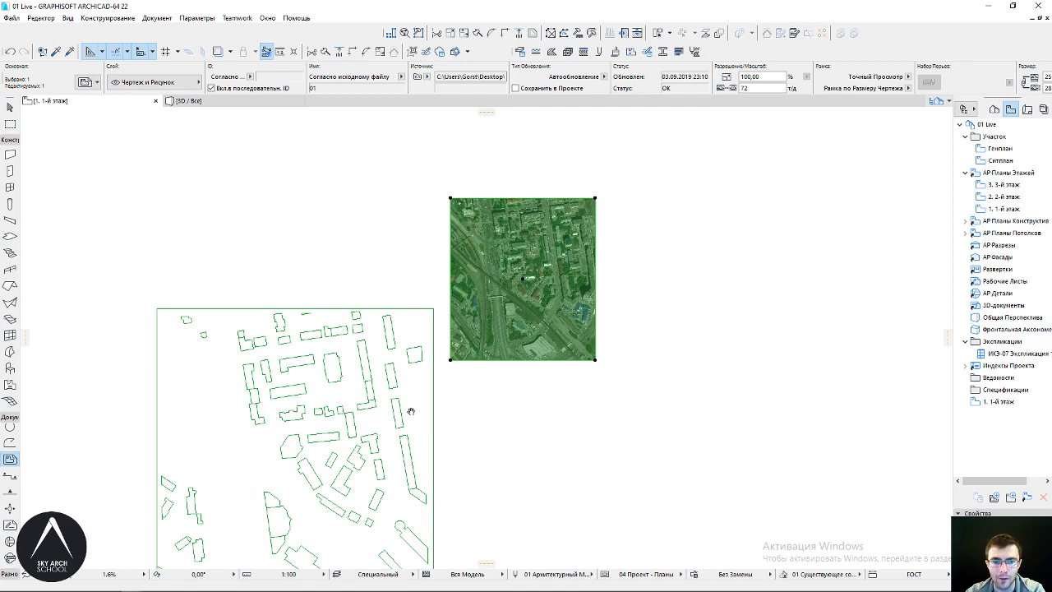
{"action": "middle_click_drag", "start_coordinate": [411, 411], "coordinate": [445, 319]}
Drag the image with Ctrl+D so its photo building corner meets the matching outline corner
{"action": "scroll", "coordinate": [573, 126], "scroll_direction": "up", "scroll_amount": 3}
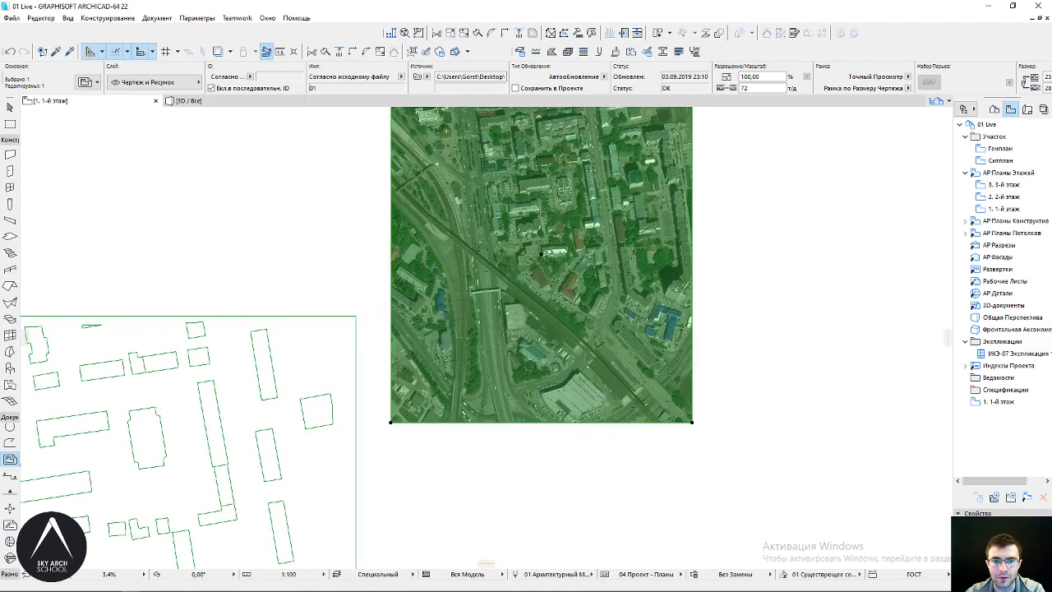
{"action": "scroll", "coordinate": [542, 253], "scroll_direction": "up", "scroll_amount": 1}
{"action": "scroll", "coordinate": [544, 252], "scroll_direction": "up", "scroll_amount": 2}
{"action": "scroll", "coordinate": [549, 248], "scroll_direction": "up", "scroll_amount": 2}
{"action": "scroll", "coordinate": [554, 245], "scroll_direction": "up", "scroll_amount": 3}
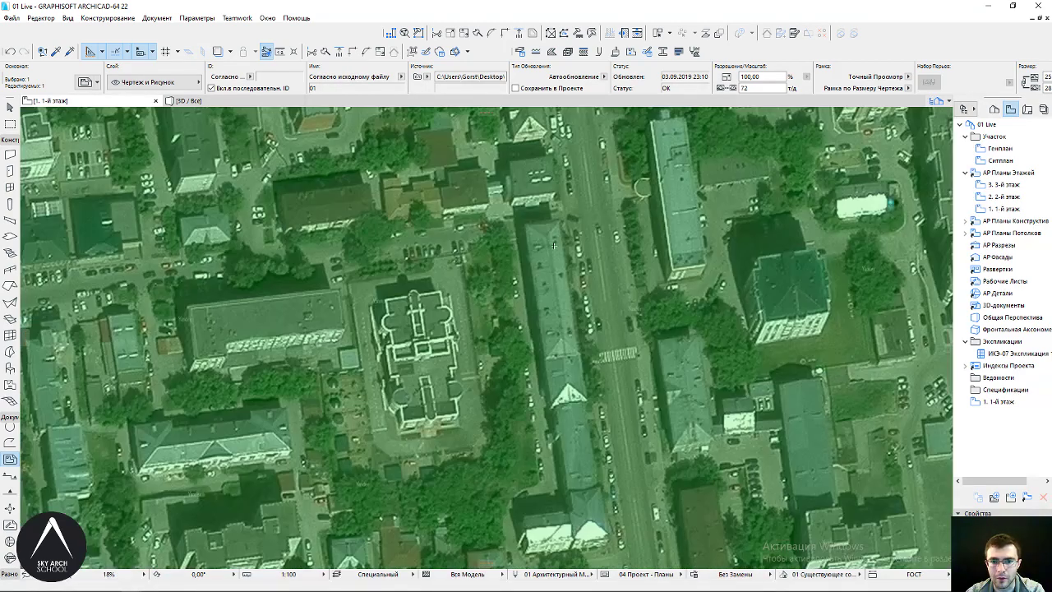
{"action": "scroll", "coordinate": [559, 226], "scroll_direction": "up", "scroll_amount": 4}
{"action": "scroll", "coordinate": [550, 288], "scroll_direction": "down", "scroll_amount": 4}
{"action": "middle_click_drag", "start_coordinate": [487, 503], "coordinate": [455, 480]}
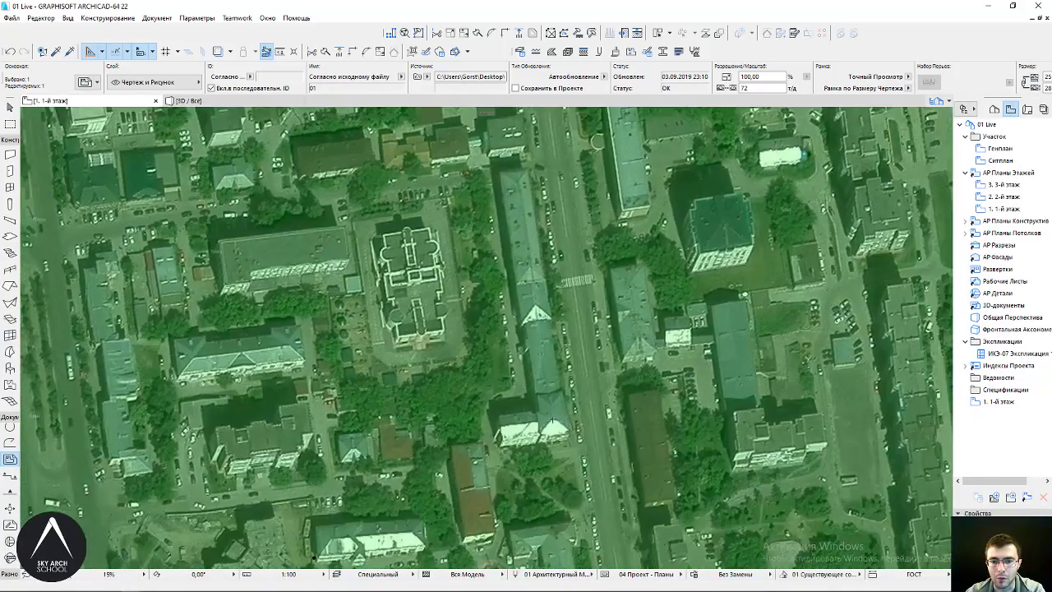
{"action": "scroll", "coordinate": [455, 480], "scroll_direction": "up", "scroll_amount": 3}
{"action": "scroll", "coordinate": [455, 480], "scroll_direction": "up", "scroll_amount": 5}
{"action": "middle_click_drag", "start_coordinate": [429, 414], "coordinate": [485, 371]}
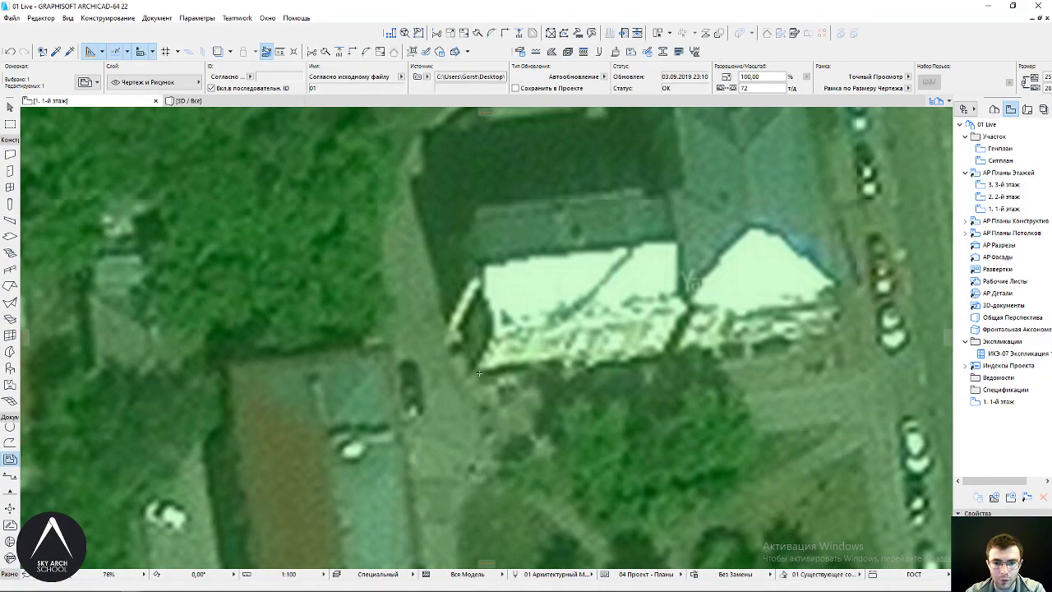
{"action": "scroll", "coordinate": [479, 374], "scroll_direction": "down", "scroll_amount": 7}
{"action": "scroll", "coordinate": [558, 271], "scroll_direction": "down", "scroll_amount": 6}
{"action": "scroll", "coordinate": [618, 163], "scroll_direction": "down", "scroll_amount": 4}
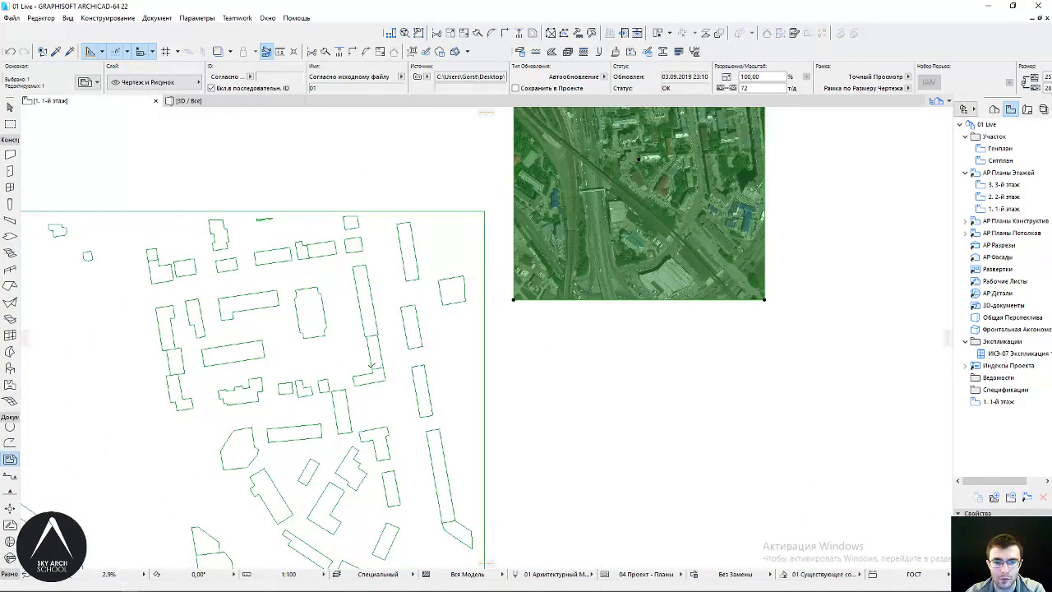
{"action": "scroll", "coordinate": [362, 388], "scroll_direction": "down", "scroll_amount": 2}
{"action": "scroll", "coordinate": [395, 329], "scroll_direction": "down", "scroll_amount": 1}
{"action": "scroll", "coordinate": [399, 194], "scroll_direction": "down", "scroll_amount": 1}
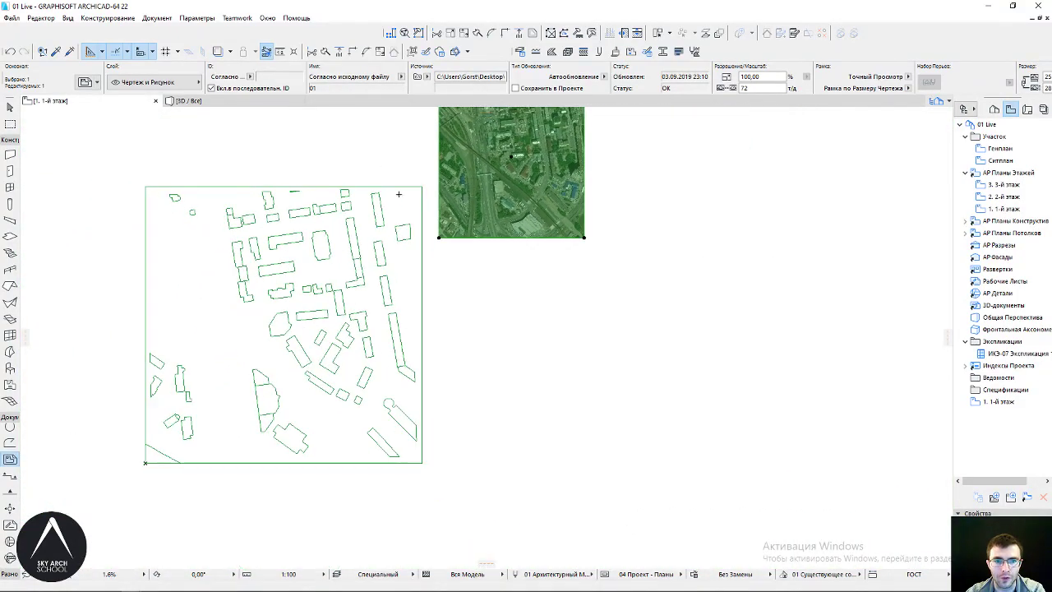
{"action": "scroll", "coordinate": [494, 189], "scroll_direction": "up", "scroll_amount": 2}
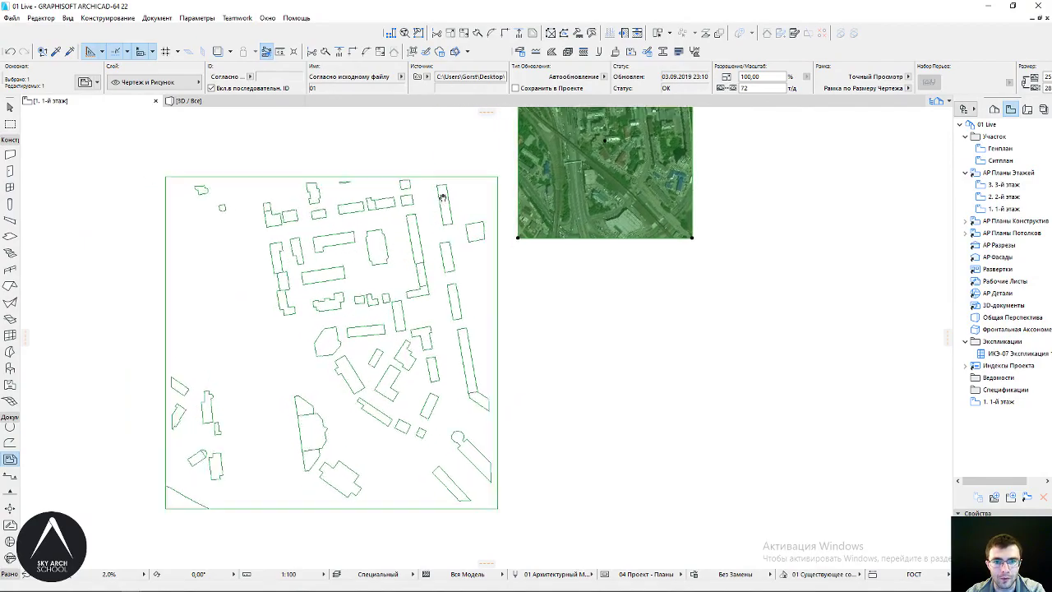
{"action": "scroll", "coordinate": [559, 207], "scroll_direction": "up", "scroll_amount": 3}
{"action": "scroll", "coordinate": [534, 271], "scroll_direction": "up", "scroll_amount": 4}
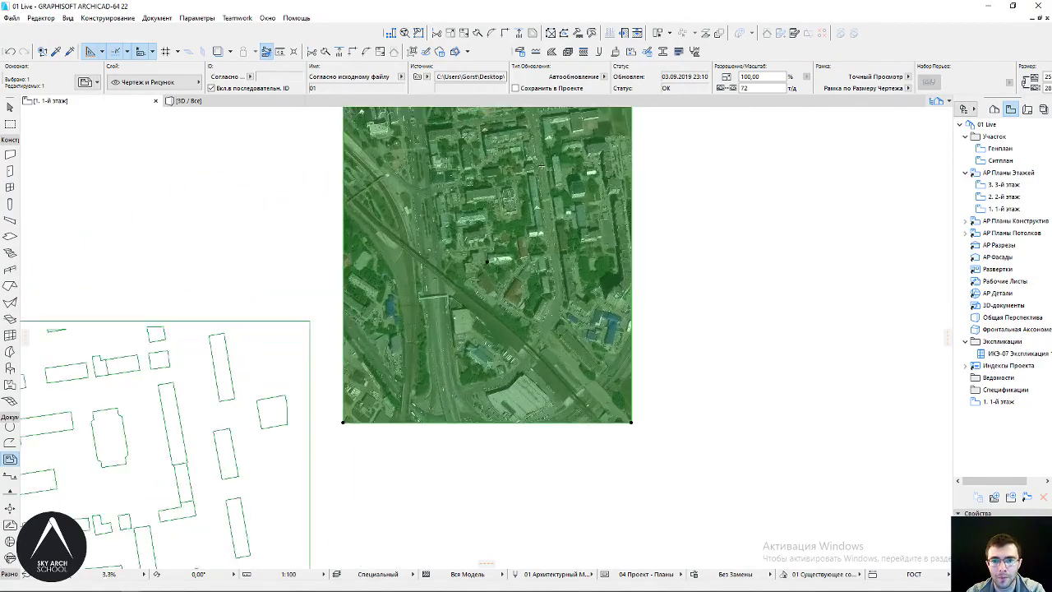
{"action": "scroll", "coordinate": [509, 345], "scroll_direction": "up", "scroll_amount": 5}
{"action": "scroll", "coordinate": [495, 391], "scroll_direction": "up", "scroll_amount": 4}
{"action": "scroll", "coordinate": [495, 391], "scroll_direction": "down", "scroll_amount": 2}
{"action": "scroll", "coordinate": [526, 288], "scroll_direction": "down", "scroll_amount": 10}
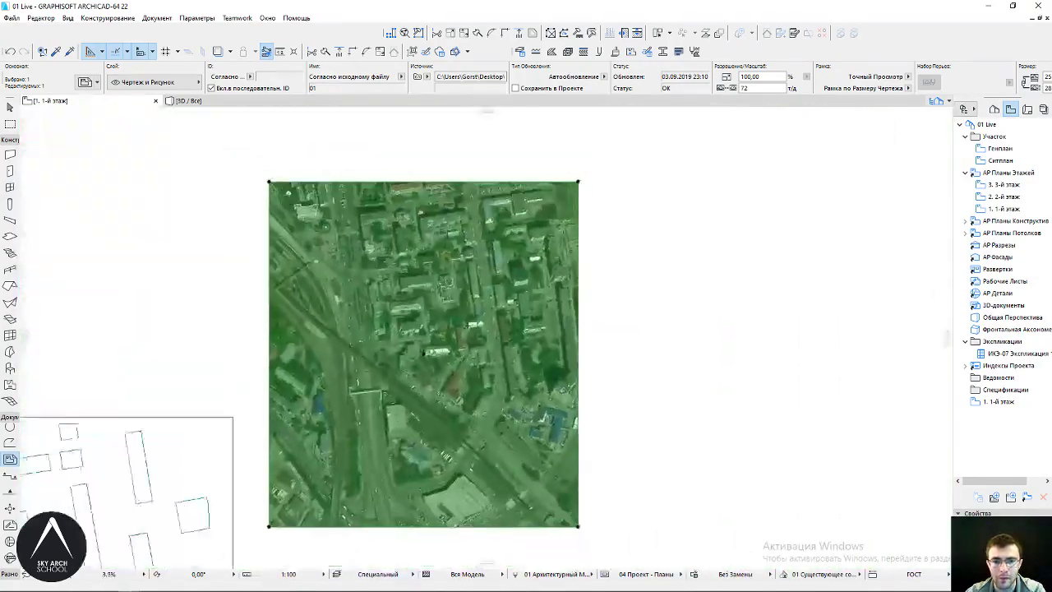
{"action": "scroll", "coordinate": [558, 184], "scroll_direction": "down", "scroll_amount": 2}
{"action": "scroll", "coordinate": [460, 331], "scroll_direction": "up", "scroll_amount": 5}
{"action": "scroll", "coordinate": [448, 333], "scroll_direction": "up", "scroll_amount": 3}
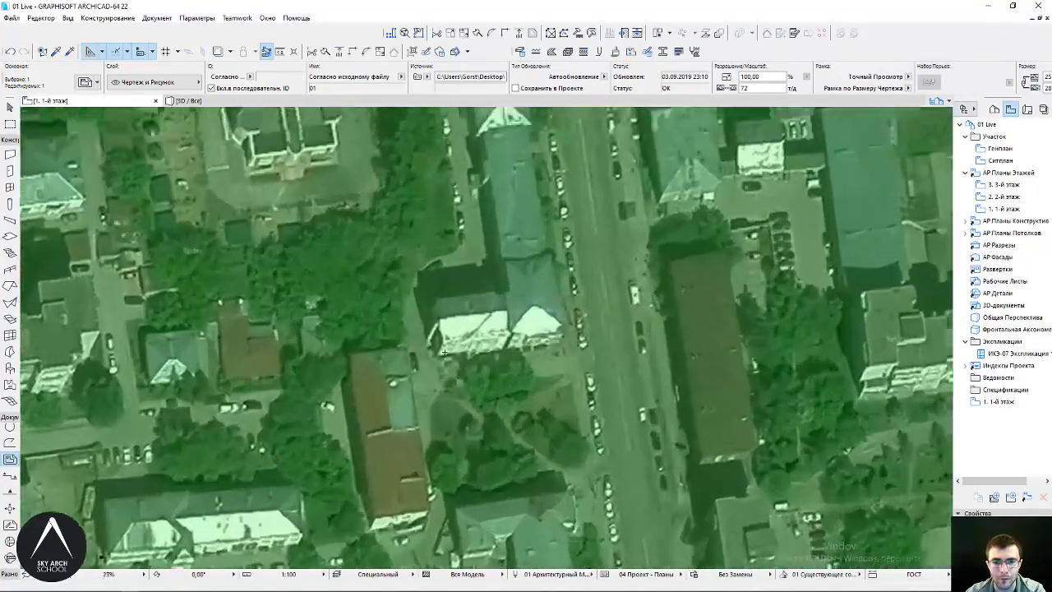
{"action": "scroll", "coordinate": [436, 335], "scroll_direction": "up", "scroll_amount": 2}
{"action": "scroll", "coordinate": [424, 336], "scroll_direction": "up", "scroll_amount": 2}
{"action": "scroll", "coordinate": [436, 349], "scroll_direction": "up", "scroll_amount": 1}
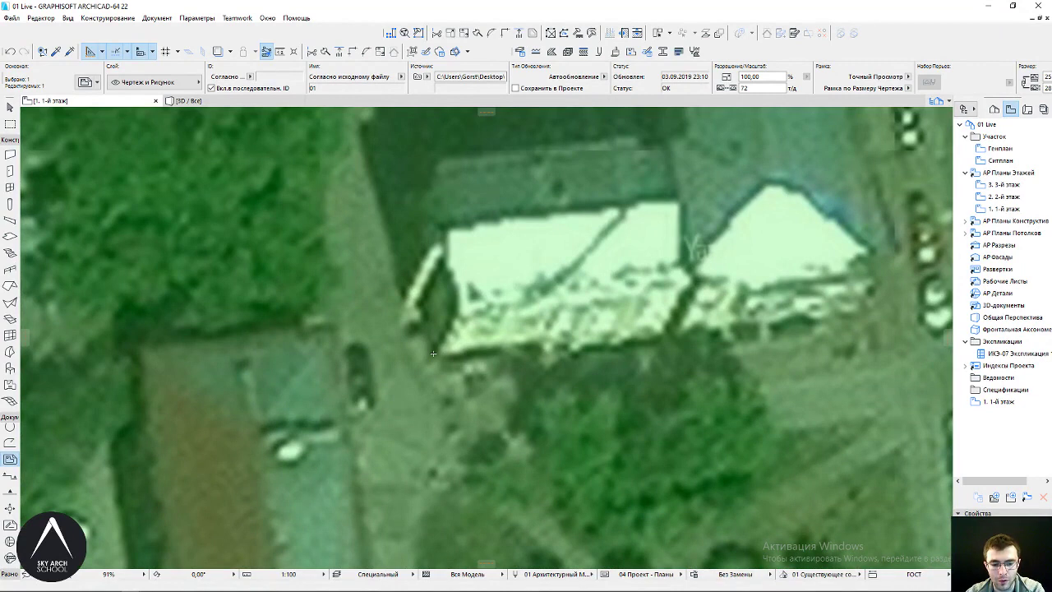
{"action": "key", "text": "ctrl+d"}
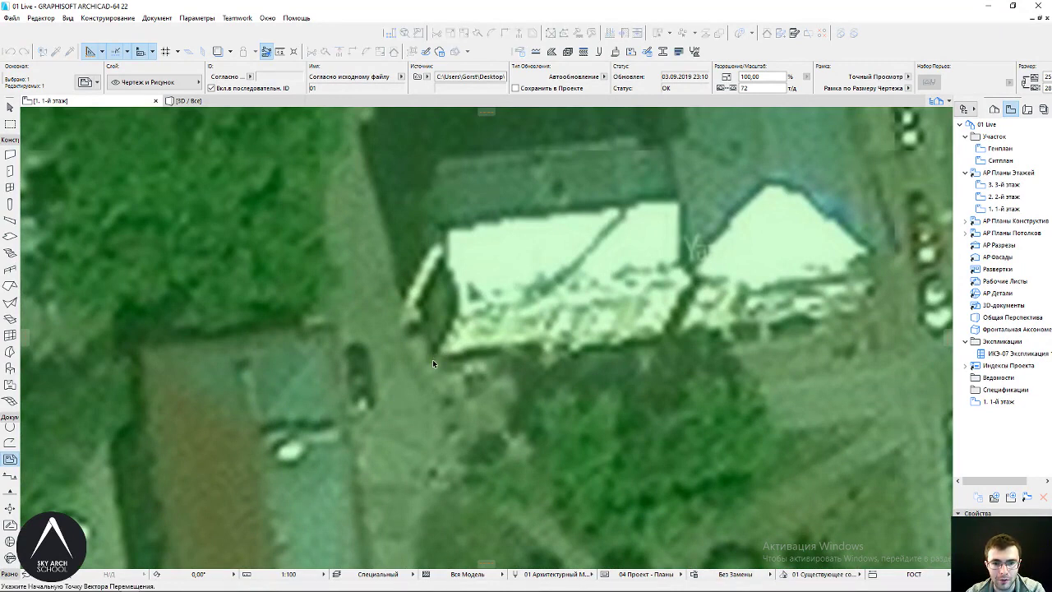
{"action": "left_click", "coordinate": [429, 357]}
{"action": "scroll", "coordinate": [554, 272], "scroll_direction": "down", "scroll_amount": 5}
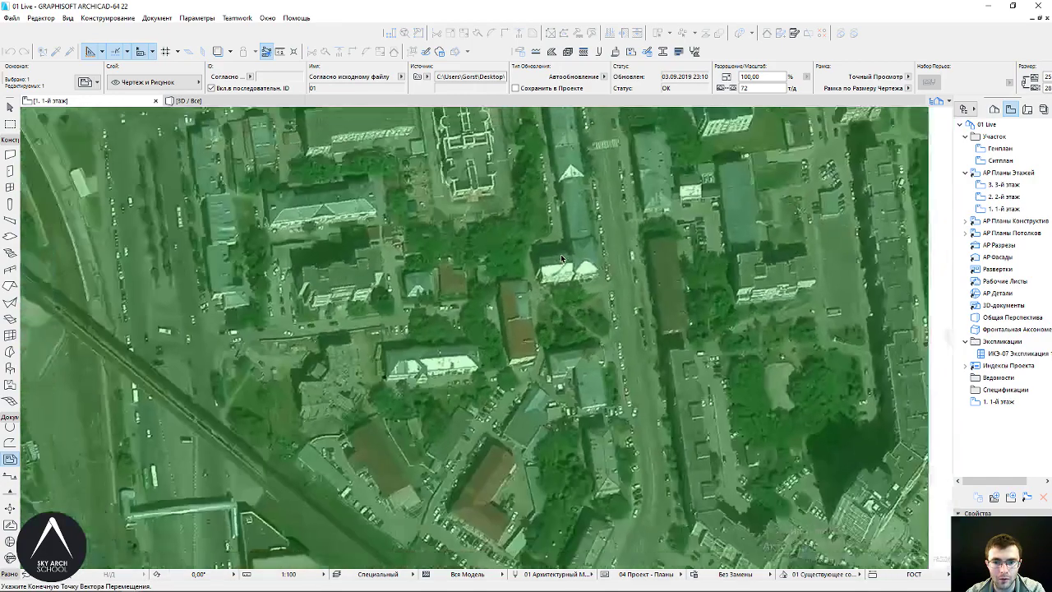
{"action": "scroll", "coordinate": [561, 254], "scroll_direction": "down", "scroll_amount": 5}
{"action": "scroll", "coordinate": [493, 345], "scroll_direction": "up", "scroll_amount": 3}
{"action": "scroll", "coordinate": [483, 345], "scroll_direction": "up", "scroll_amount": 2}
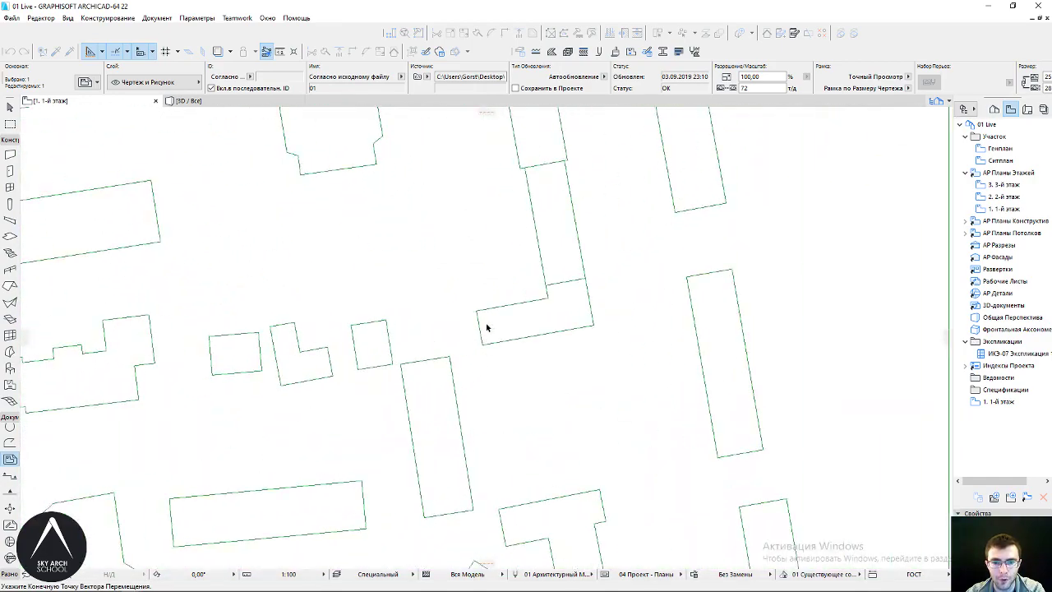
{"action": "scroll", "coordinate": [485, 329], "scroll_direction": "down", "scroll_amount": 3}
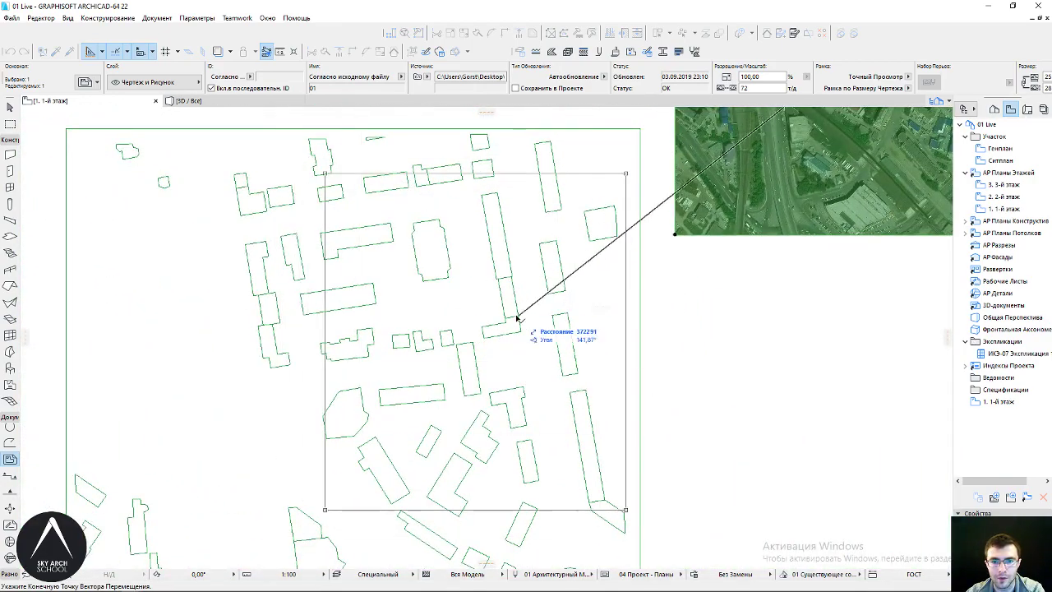
{"action": "scroll", "coordinate": [501, 313], "scroll_direction": "up", "scroll_amount": 3}
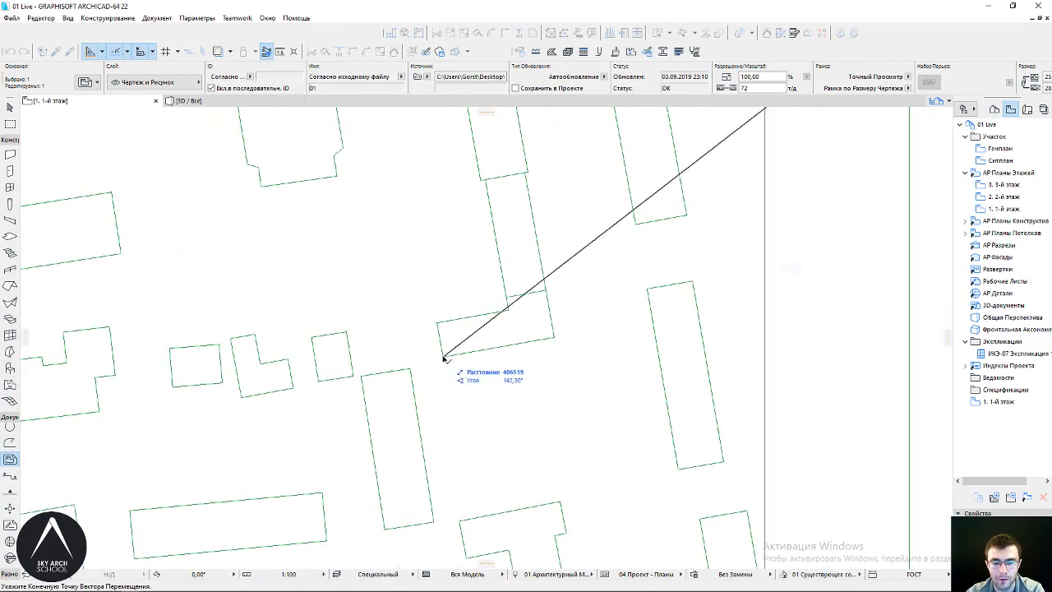
{"action": "left_click", "coordinate": [444, 358]}
{"action": "scroll", "coordinate": [440, 337], "scroll_direction": "down", "scroll_amount": 3}
{"action": "scroll", "coordinate": [437, 327], "scroll_direction": "down", "scroll_amount": 2}
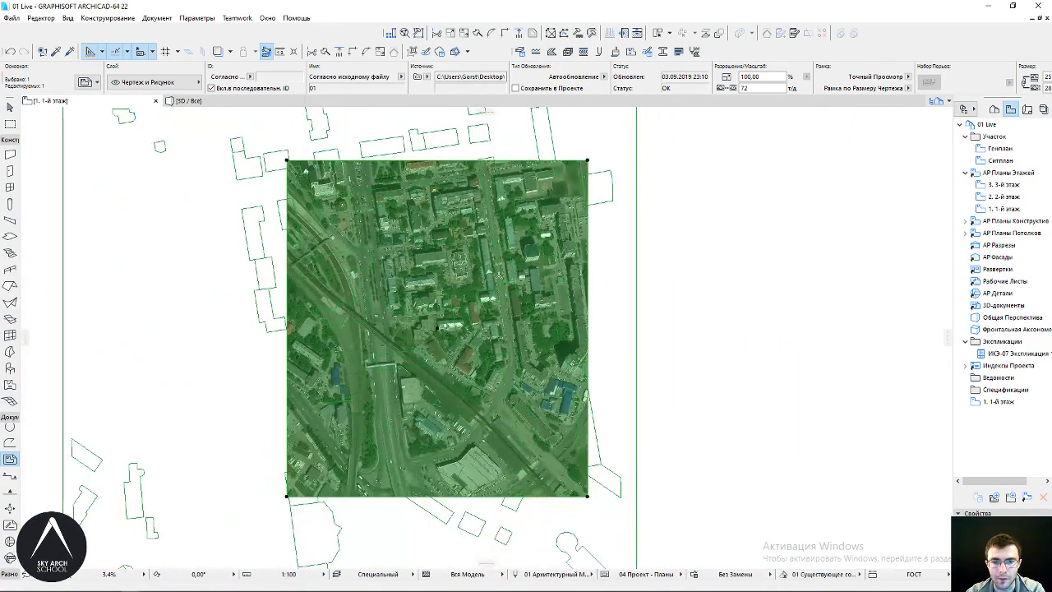
{"action": "scroll", "coordinate": [498, 274], "scroll_direction": "down", "scroll_amount": 1}
{"action": "scroll", "coordinate": [607, 192], "scroll_direction": "down", "scroll_amount": 1}
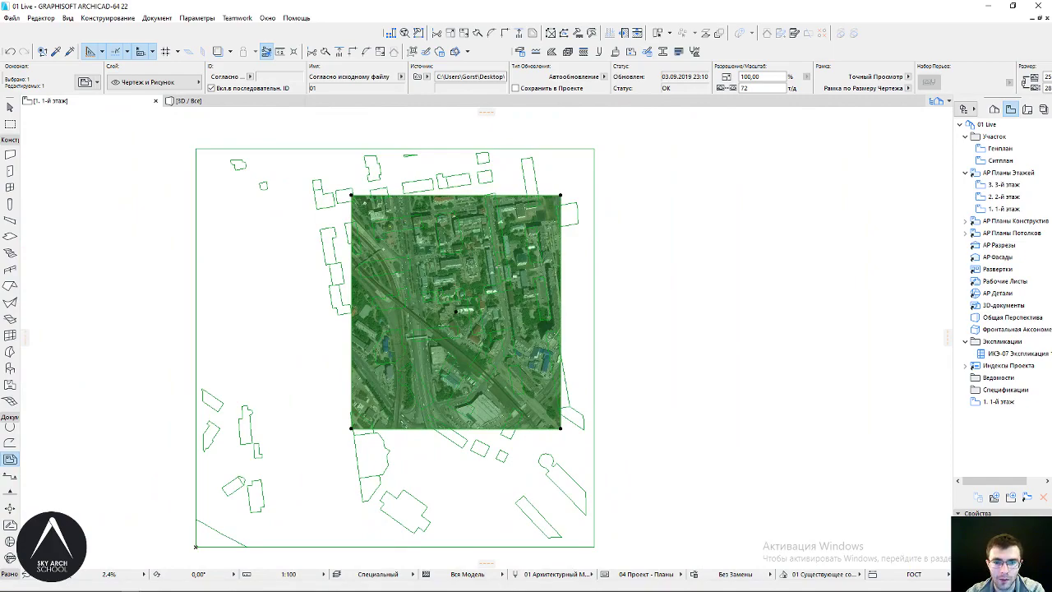
{"action": "scroll", "coordinate": [487, 300], "scroll_direction": "up", "scroll_amount": 3}
{"action": "scroll", "coordinate": [476, 302], "scroll_direction": "up", "scroll_amount": 3}
{"action": "scroll", "coordinate": [453, 306], "scroll_direction": "up", "scroll_amount": 3}
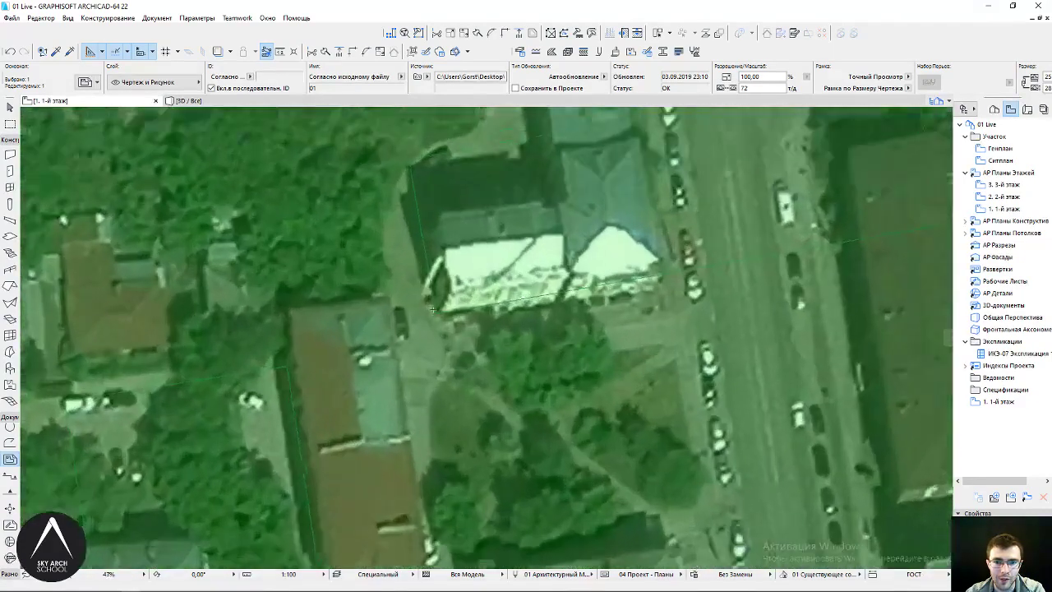
{"action": "scroll", "coordinate": [435, 309], "scroll_direction": "up", "scroll_amount": 3}
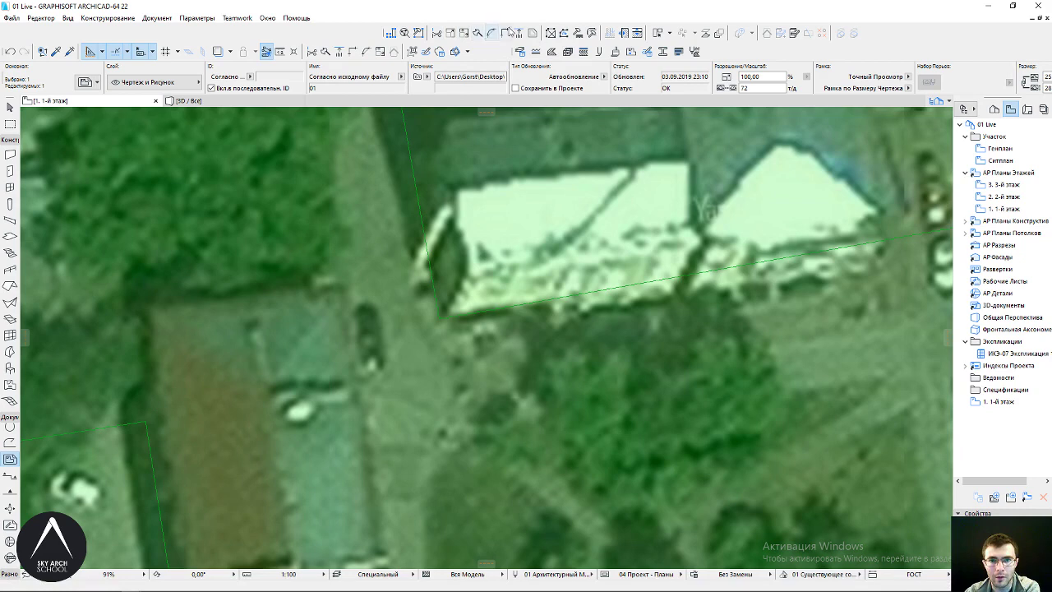
Start a proportional Resize of the aerial image, choosing to resize graphically
{"action": "left_click", "coordinate": [509, 31]}
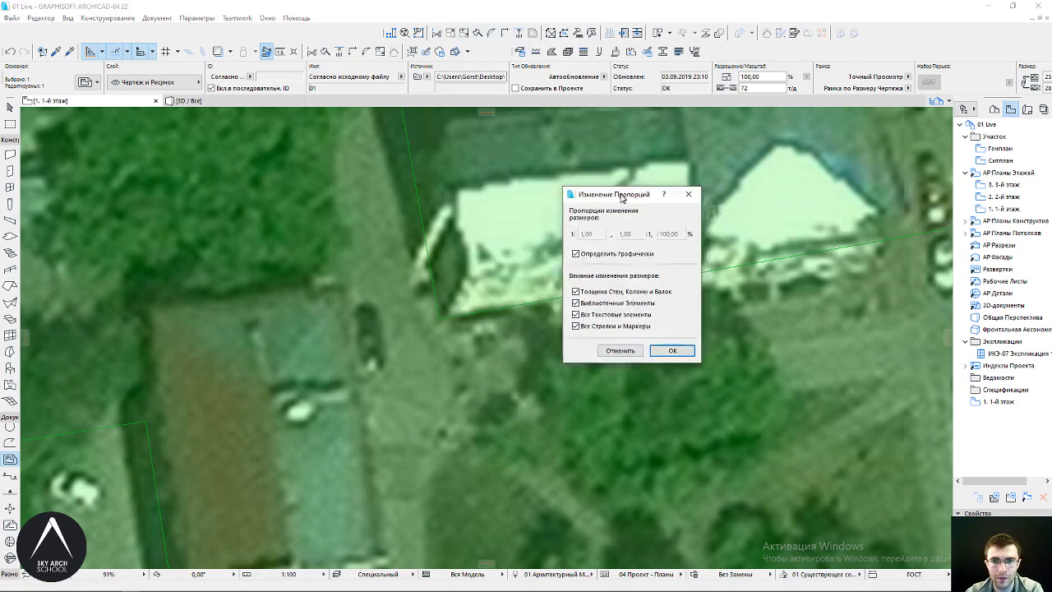
{"action": "left_click_drag", "start_coordinate": [621, 198], "coordinate": [695, 305]}
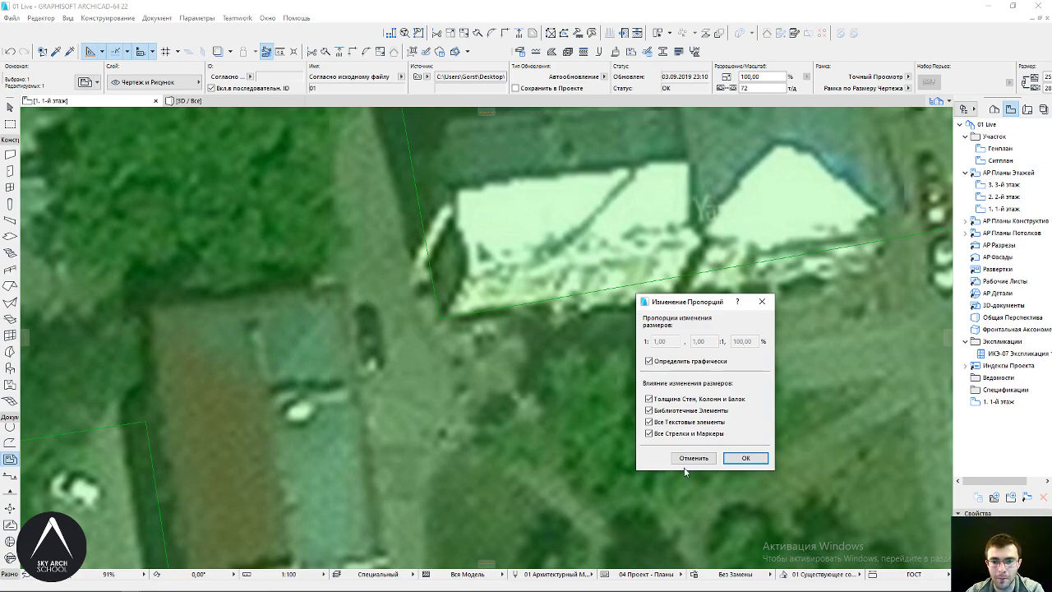
{"action": "left_click", "coordinate": [745, 458]}
{"action": "scroll", "coordinate": [469, 307], "scroll_direction": "down", "scroll_amount": 2}
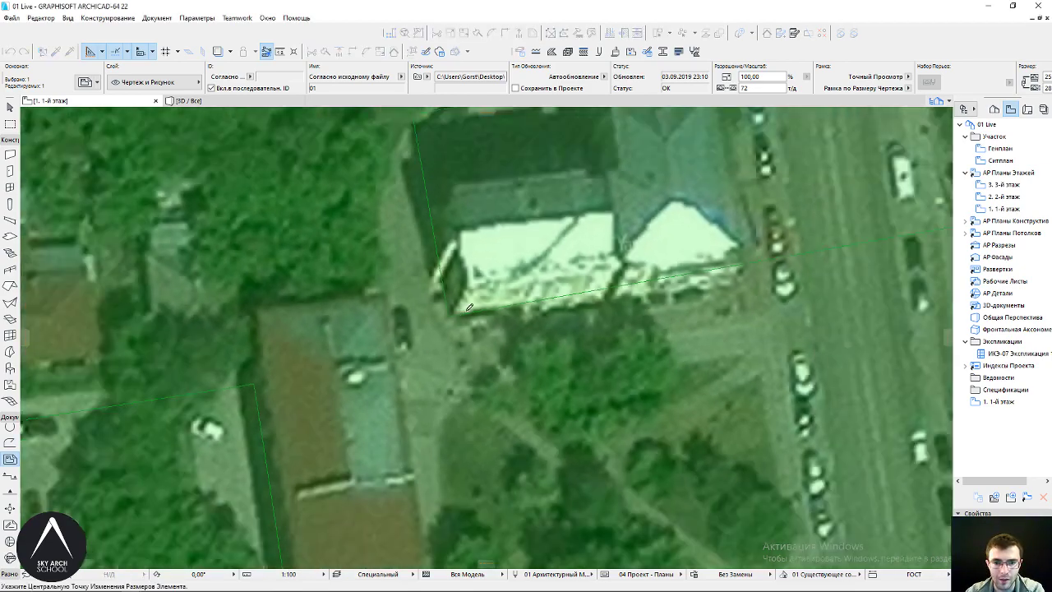
{"action": "scroll", "coordinate": [469, 307], "scroll_direction": "down", "scroll_amount": 3}
{"action": "scroll", "coordinate": [469, 307], "scroll_direction": "down", "scroll_amount": 3}
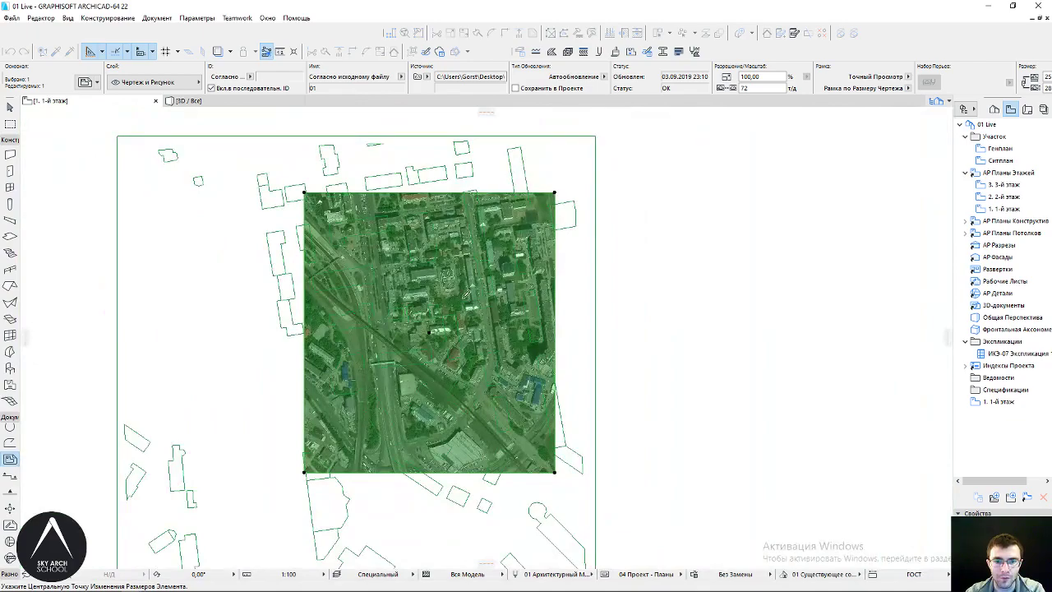
{"action": "scroll", "coordinate": [428, 332], "scroll_direction": "up", "scroll_amount": 3}
{"action": "scroll", "coordinate": [425, 337], "scroll_direction": "up", "scroll_amount": 3}
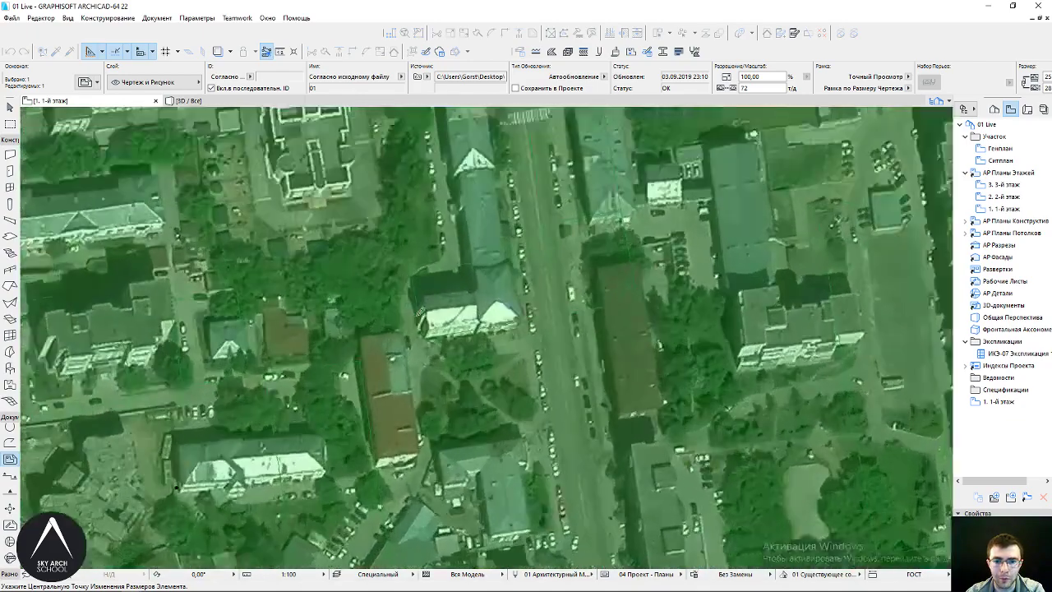
{"action": "scroll", "coordinate": [420, 346], "scroll_direction": "up", "scroll_amount": 3}
{"action": "scroll", "coordinate": [415, 353], "scroll_direction": "up", "scroll_amount": 3}
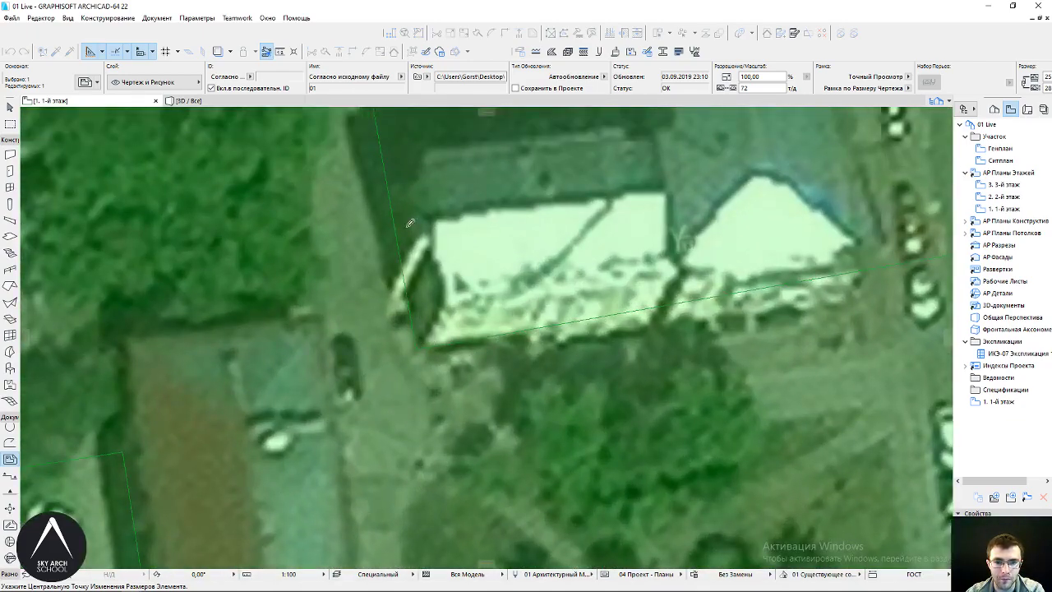
{"action": "scroll", "coordinate": [410, 223], "scroll_direction": "down", "scroll_amount": 2}
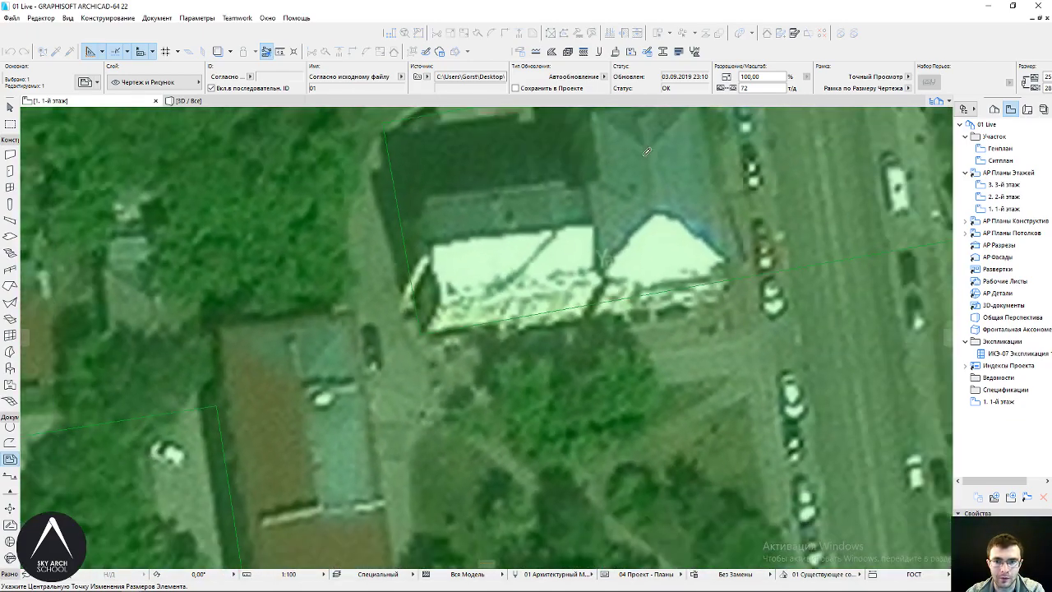
Pick the building-corner centre and reference vectors, enlarging the image to 247.9% to match the outlines
{"action": "left_click", "coordinate": [424, 329]}
{"action": "scroll", "coordinate": [493, 276], "scroll_direction": "down", "scroll_amount": 3}
{"action": "scroll", "coordinate": [493, 275], "scroll_direction": "down", "scroll_amount": 3}
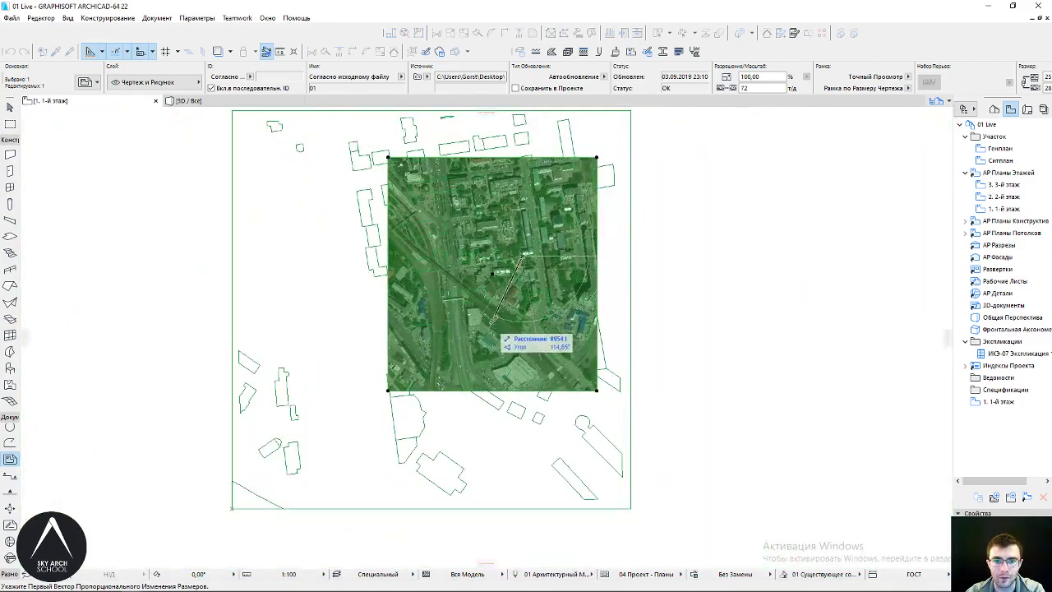
{"action": "scroll", "coordinate": [517, 340], "scroll_direction": "up", "scroll_amount": 3}
{"action": "scroll", "coordinate": [500, 346], "scroll_direction": "up", "scroll_amount": 3}
{"action": "scroll", "coordinate": [452, 349], "scroll_direction": "down", "scroll_amount": 3}
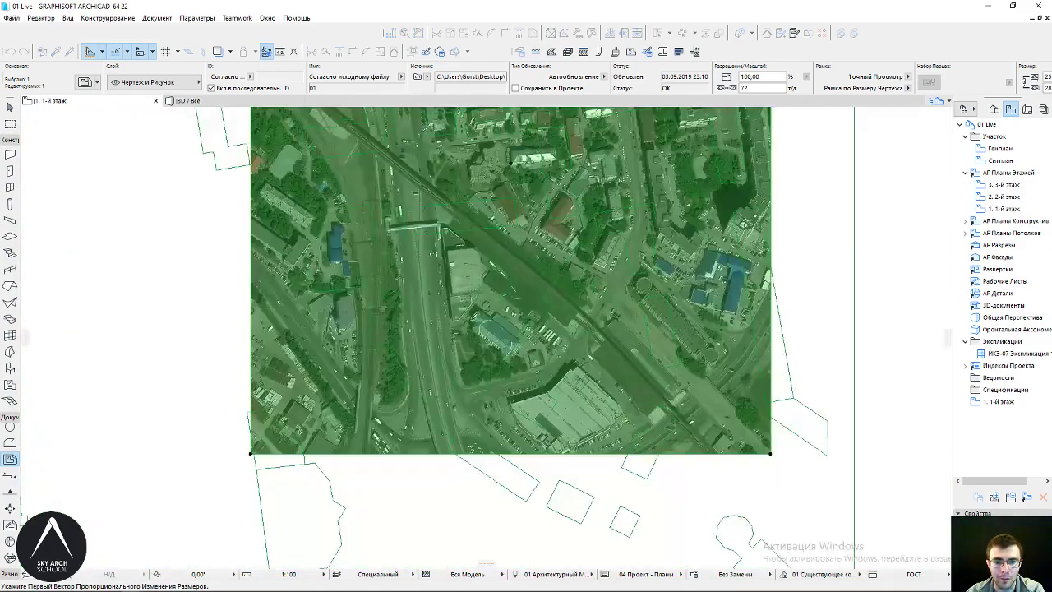
{"action": "scroll", "coordinate": [460, 328], "scroll_direction": "up", "scroll_amount": 3}
{"action": "scroll", "coordinate": [462, 294], "scroll_direction": "down", "scroll_amount": 2}
{"action": "scroll", "coordinate": [462, 294], "scroll_direction": "up", "scroll_amount": 3}
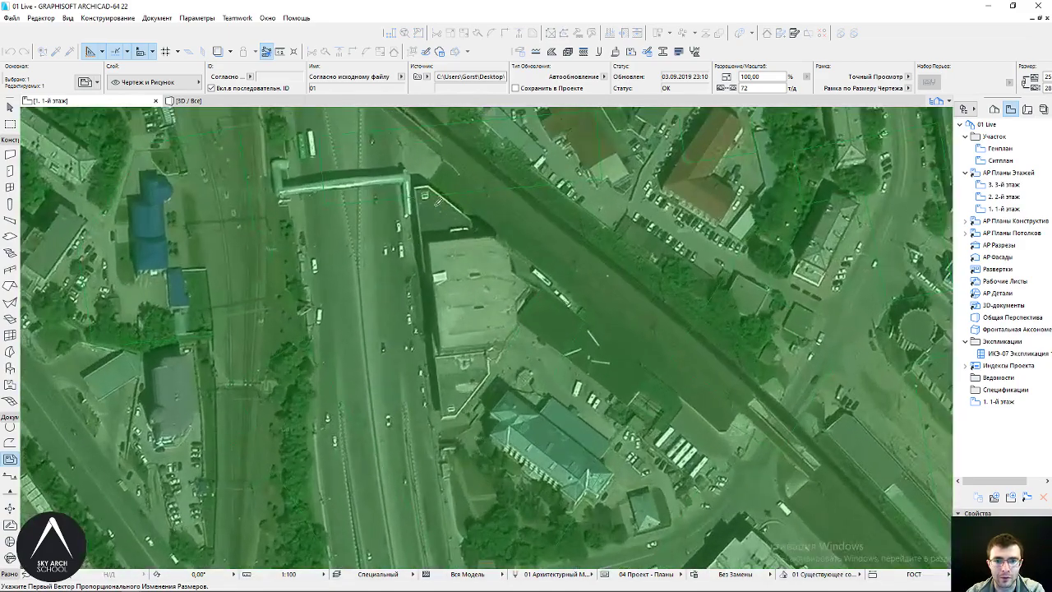
{"action": "scroll", "coordinate": [450, 414], "scroll_direction": "up", "scroll_amount": 3}
{"action": "scroll", "coordinate": [444, 414], "scroll_direction": "up", "scroll_amount": 2}
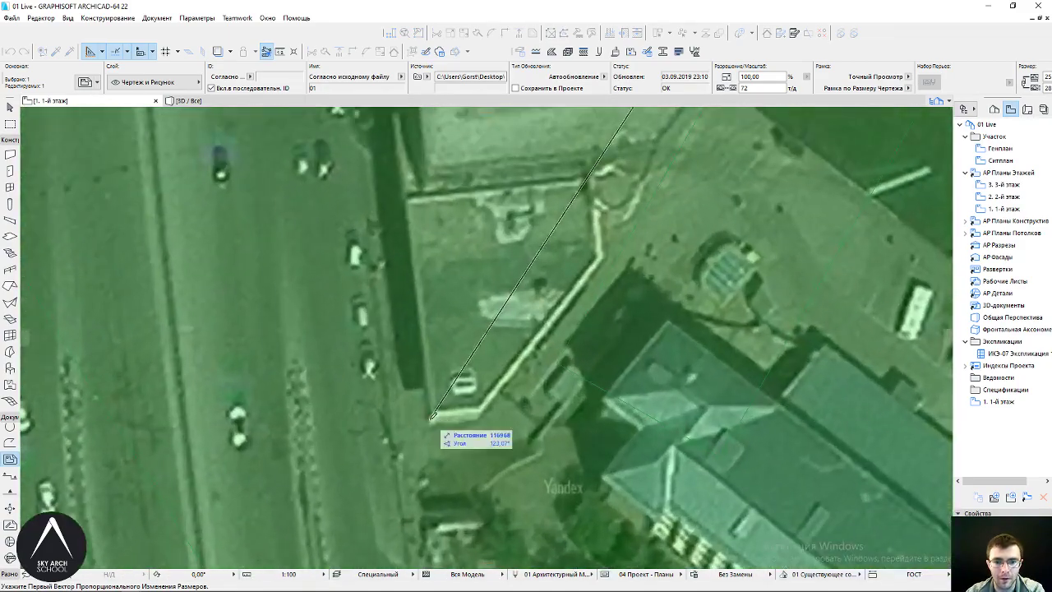
{"action": "scroll", "coordinate": [436, 417], "scroll_direction": "up", "scroll_amount": 2}
{"action": "scroll", "coordinate": [436, 416], "scroll_direction": "down", "scroll_amount": 1}
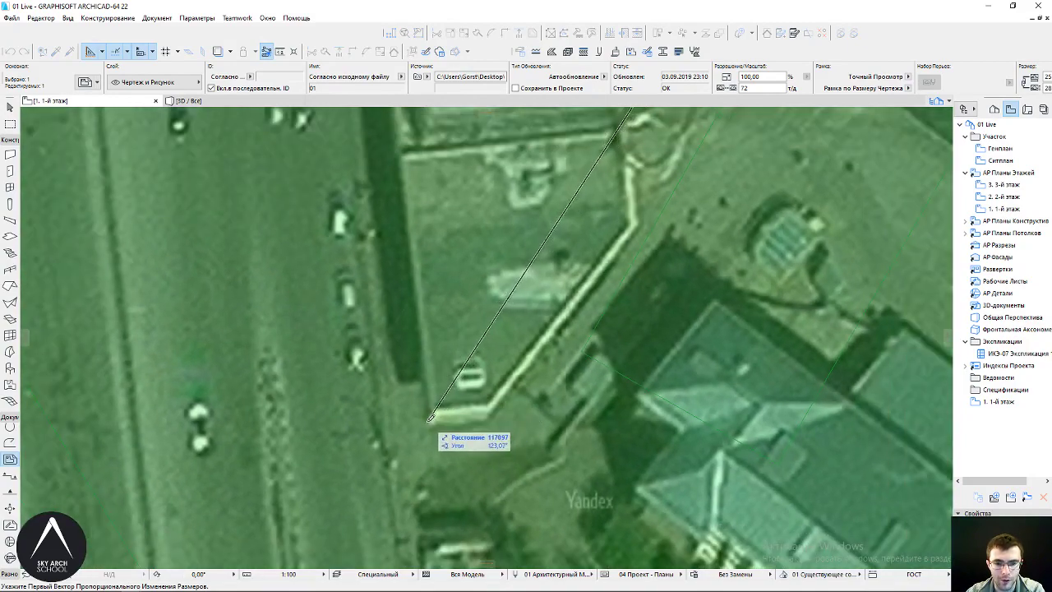
{"action": "left_click", "coordinate": [429, 417]}
{"action": "scroll", "coordinate": [429, 417], "scroll_direction": "down", "scroll_amount": 3}
{"action": "scroll", "coordinate": [429, 417], "scroll_direction": "down", "scroll_amount": 3}
{"action": "scroll", "coordinate": [429, 417], "scroll_direction": "down", "scroll_amount": 2}
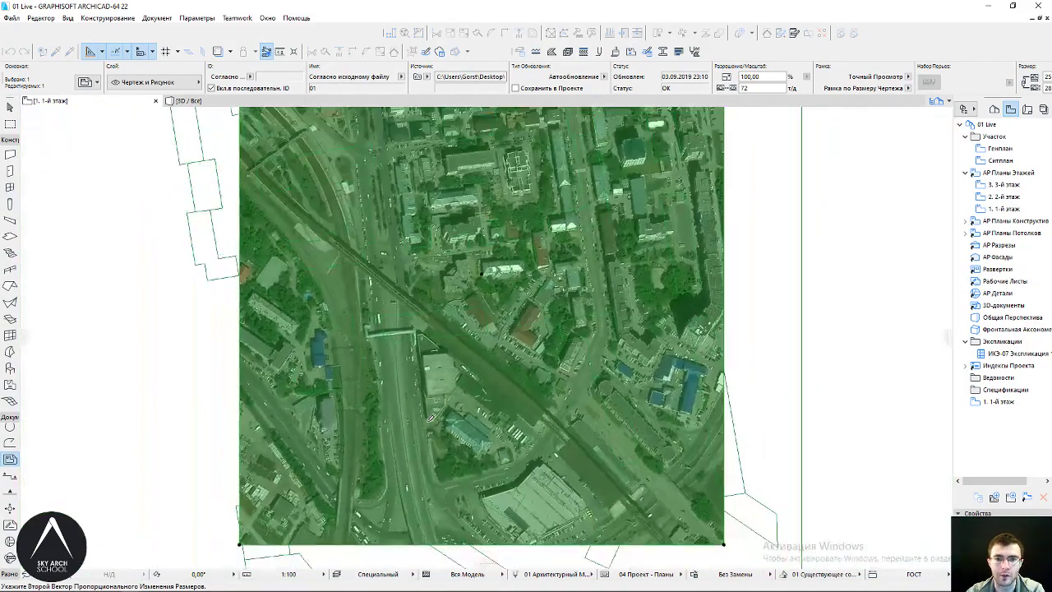
{"action": "scroll", "coordinate": [435, 415], "scroll_direction": "down", "scroll_amount": 1}
{"action": "scroll", "coordinate": [460, 370], "scroll_direction": "down", "scroll_amount": 2}
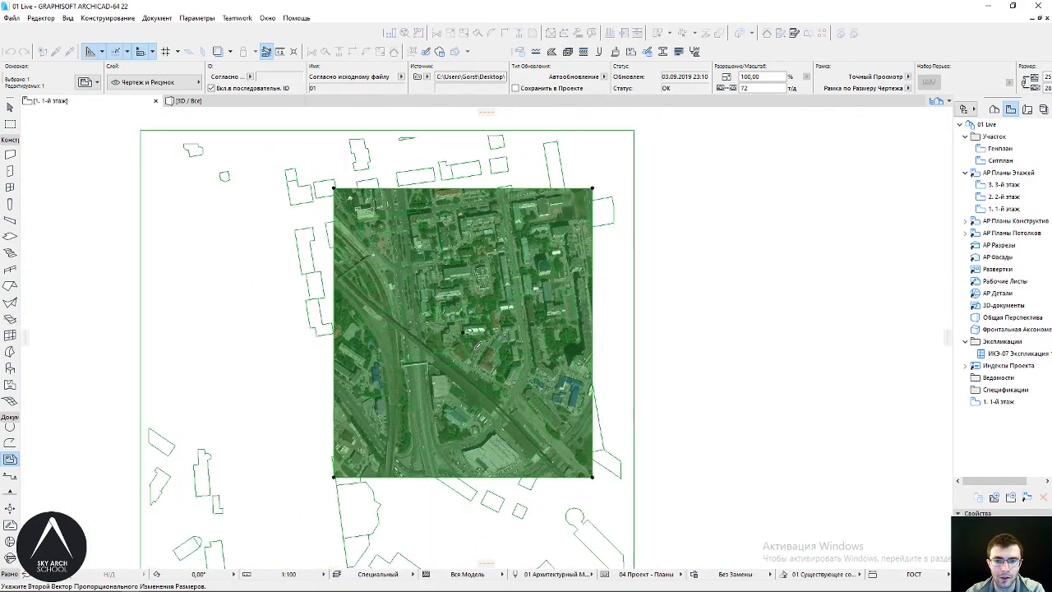
{"action": "scroll", "coordinate": [476, 349], "scroll_direction": "down", "scroll_amount": 2}
{"action": "scroll", "coordinate": [403, 485], "scroll_direction": "up", "scroll_amount": 1}
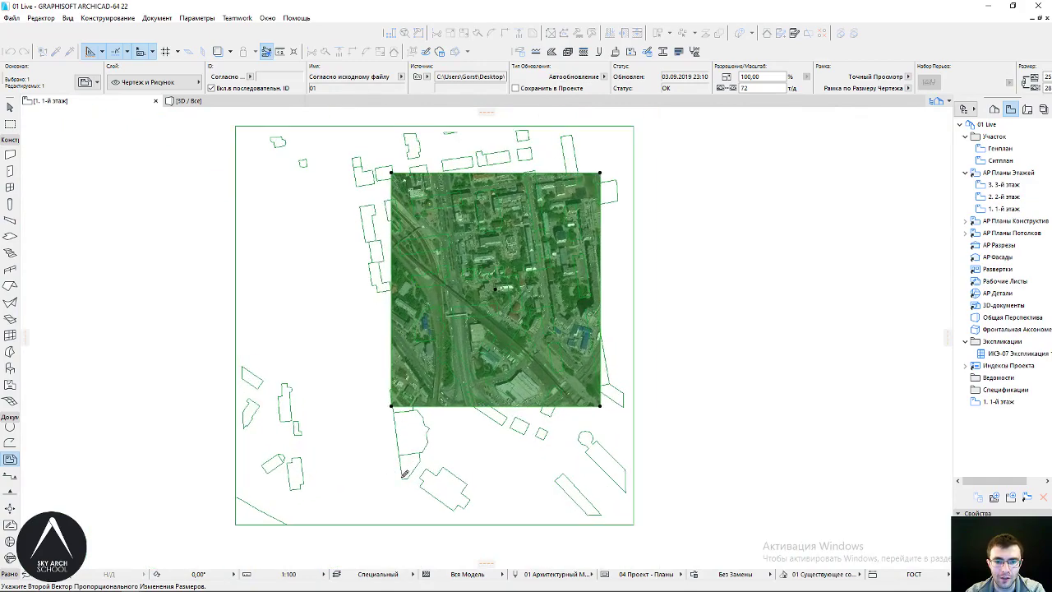
{"action": "scroll", "coordinate": [404, 472], "scroll_direction": "up", "scroll_amount": 2}
{"action": "scroll", "coordinate": [405, 472], "scroll_direction": "up", "scroll_amount": 1}
{"action": "scroll", "coordinate": [409, 464], "scroll_direction": "up", "scroll_amount": 4}
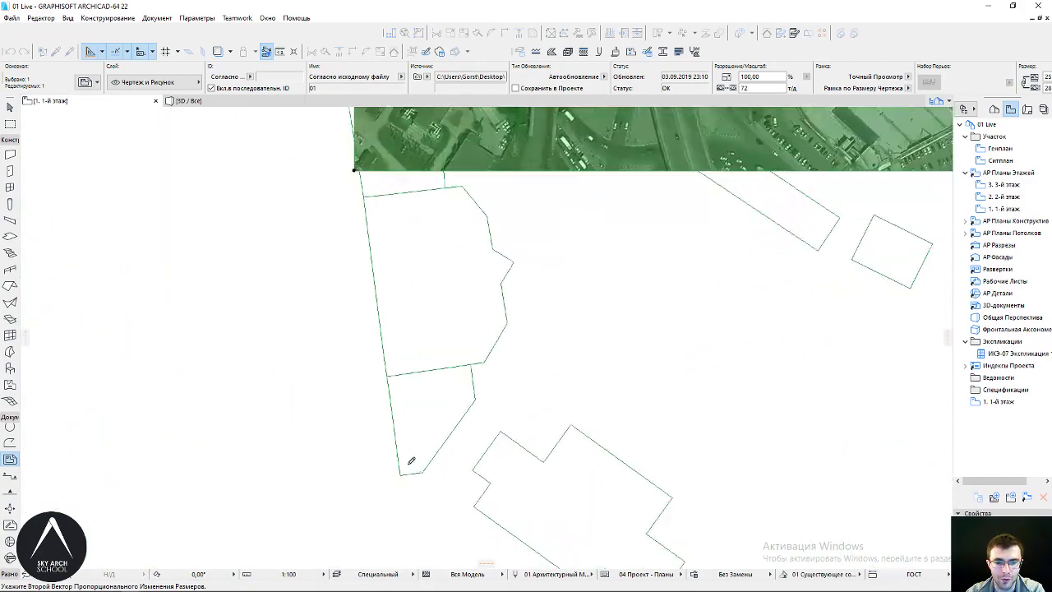
{"action": "scroll", "coordinate": [411, 461], "scroll_direction": "up", "scroll_amount": 4}
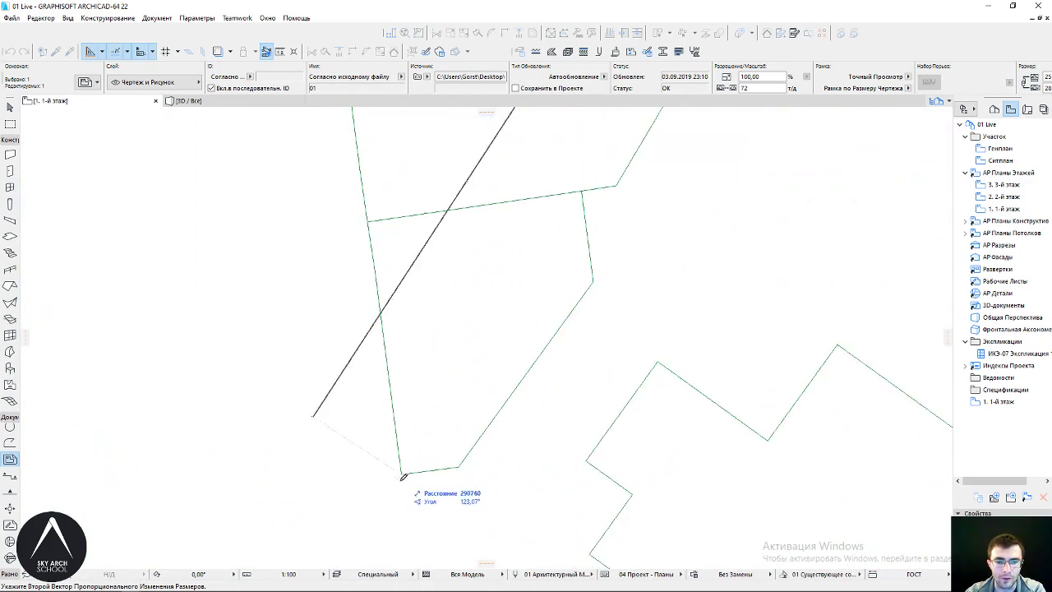
{"action": "scroll", "coordinate": [403, 477], "scroll_direction": "down", "scroll_amount": 2}
{"action": "scroll", "coordinate": [411, 530], "scroll_direction": "down", "scroll_amount": 2}
{"action": "scroll", "coordinate": [440, 349], "scroll_direction": "up", "scroll_amount": 2}
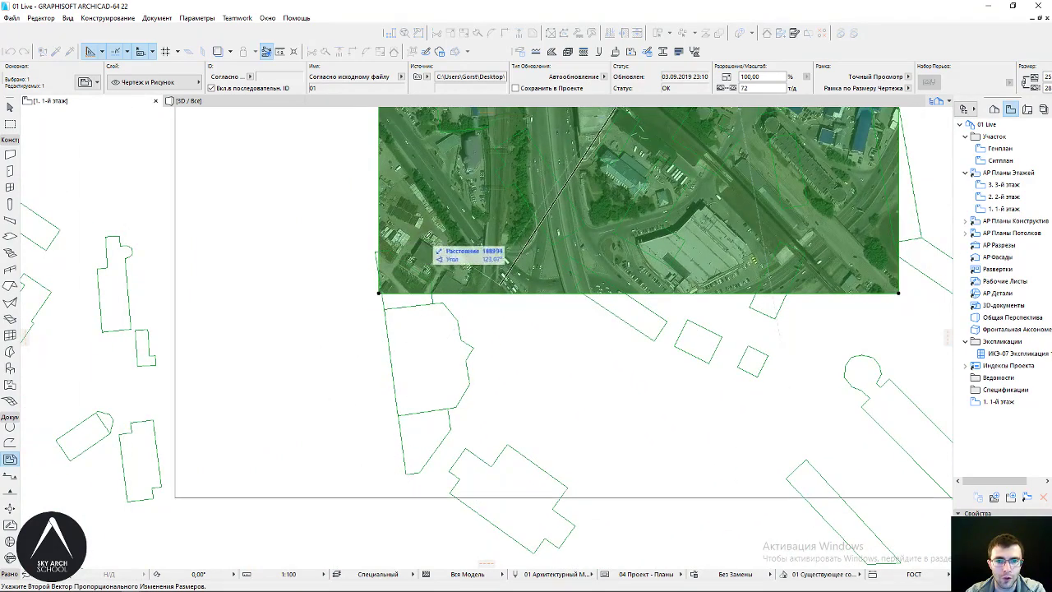
{"action": "scroll", "coordinate": [406, 466], "scroll_direction": "up", "scroll_amount": 3}
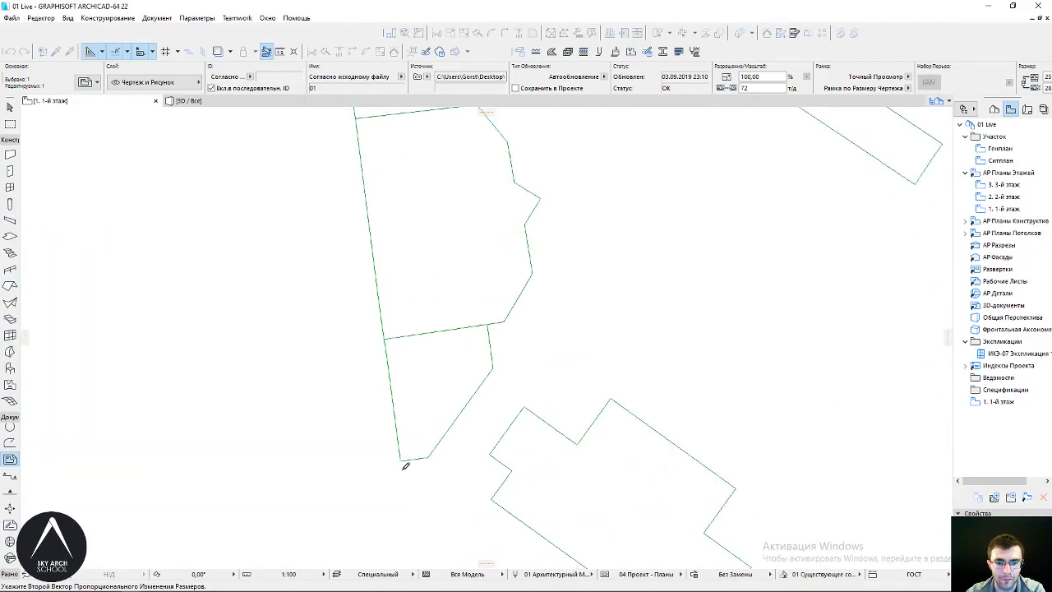
{"action": "scroll", "coordinate": [405, 466], "scroll_direction": "down", "scroll_amount": 3}
{"action": "scroll", "coordinate": [402, 398], "scroll_direction": "down", "scroll_amount": 1}
{"action": "scroll", "coordinate": [411, 455], "scroll_direction": "up", "scroll_amount": 4}
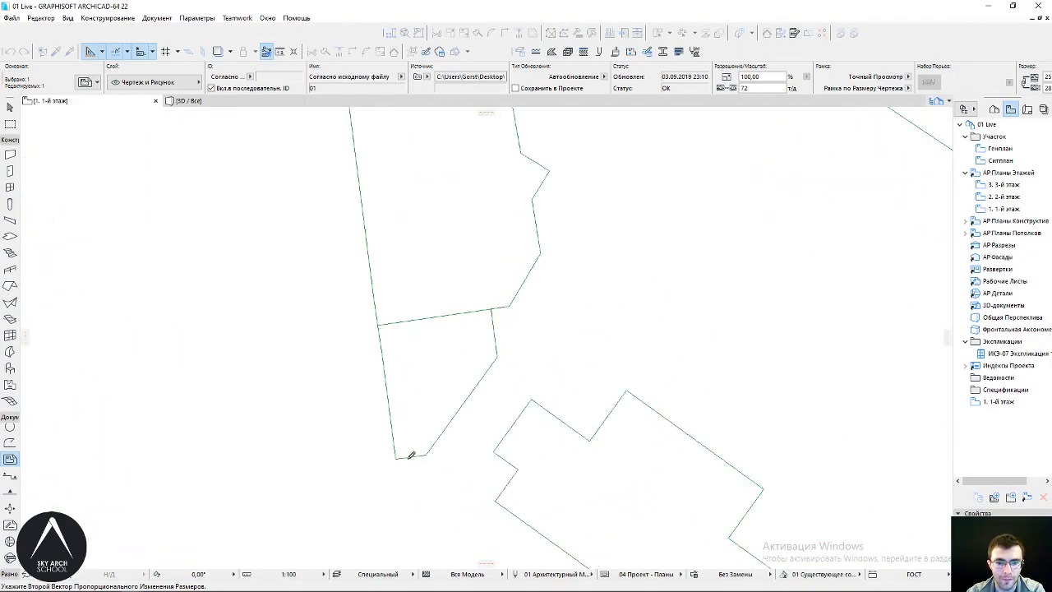
{"action": "left_click", "coordinate": [450, 397]}
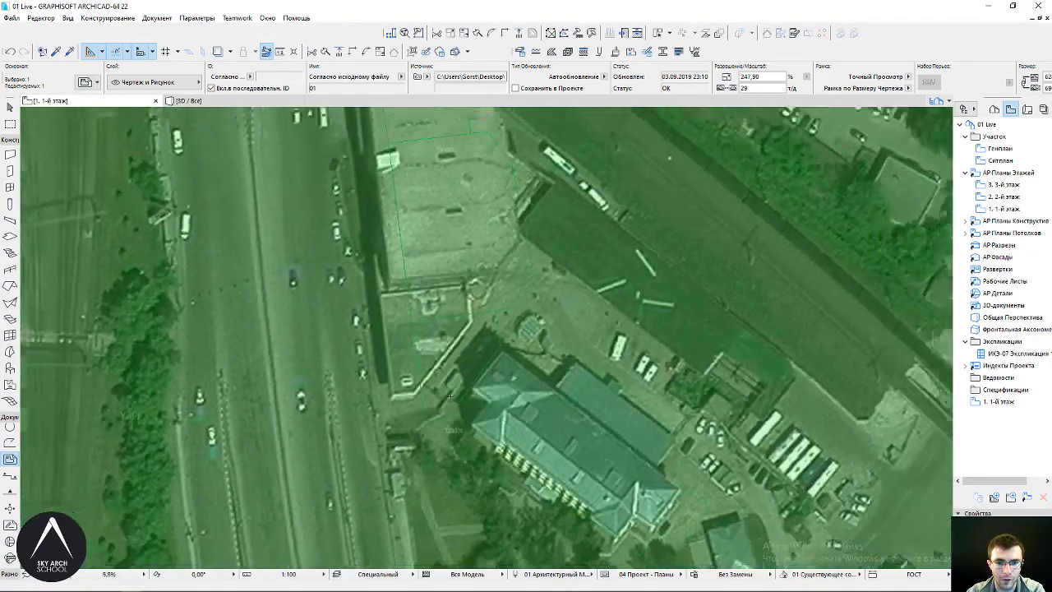
{"action": "scroll", "coordinate": [450, 397], "scroll_direction": "down", "scroll_amount": 4}
{"action": "scroll", "coordinate": [470, 303], "scroll_direction": "up", "scroll_amount": 2}
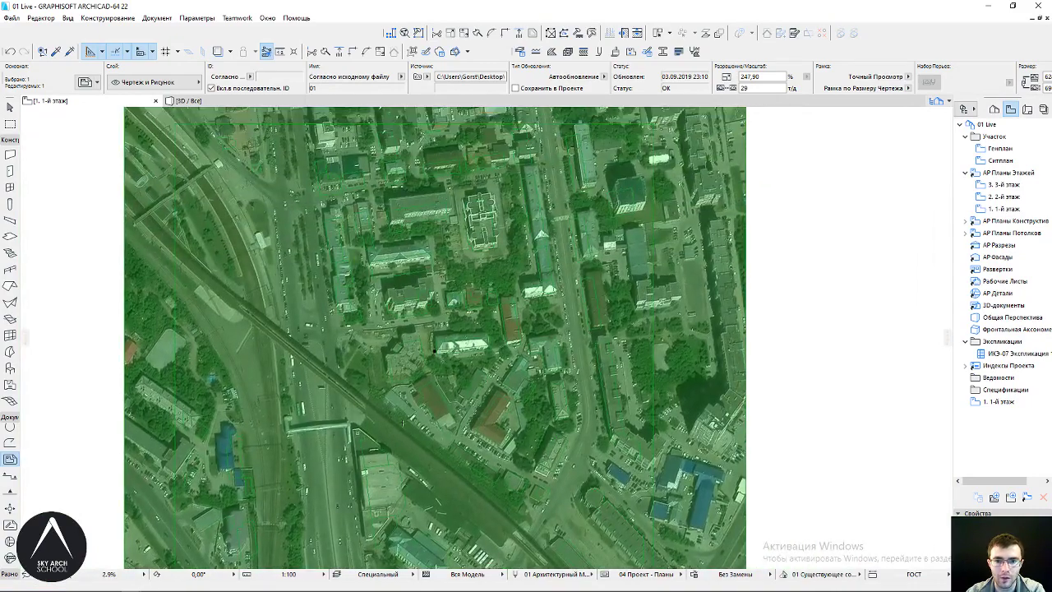
{"action": "mouse_move", "coordinate": [493, 279]}
{"action": "middle_mouse_down"}
{"action": "mouse_move", "coordinate": [463, 332]}
{"action": "mouse_move", "coordinate": [481, 368]}
{"action": "mouse_move", "coordinate": [497, 152]}
{"action": "middle_mouse_up"}
{"action": "scroll", "coordinate": [509, 329], "scroll_direction": "up", "scroll_amount": 2}
{"action": "scroll", "coordinate": [510, 329], "scroll_direction": "down", "scroll_amount": 1}
{"action": "scroll", "coordinate": [460, 320], "scroll_direction": "down", "scroll_amount": 2}
{"action": "scroll", "coordinate": [455, 301], "scroll_direction": "down", "scroll_amount": 1}
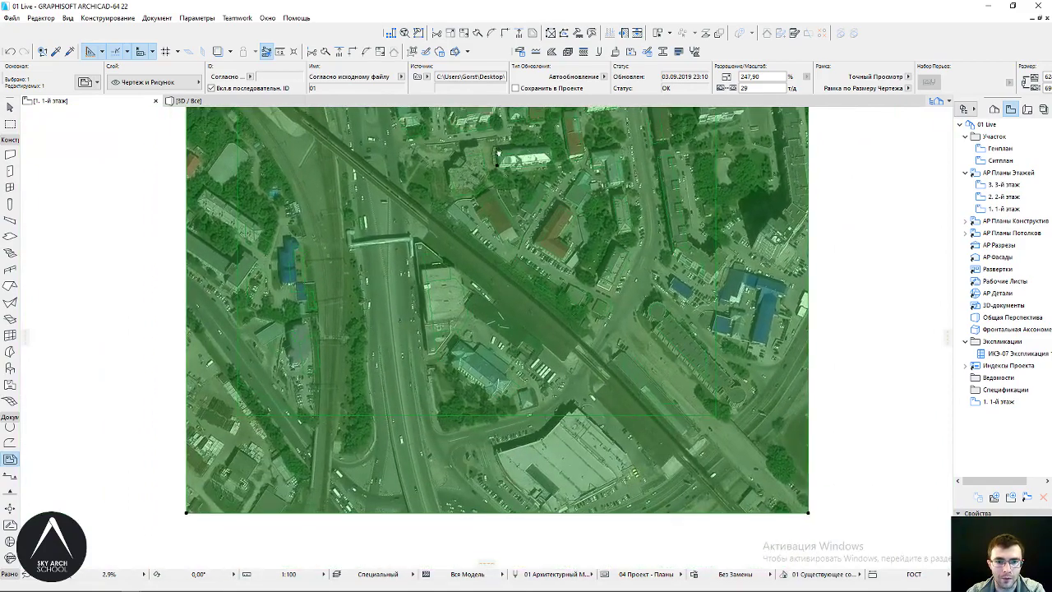
{"action": "scroll", "coordinate": [497, 165], "scroll_direction": "up", "scroll_amount": 2}
{"action": "scroll", "coordinate": [497, 166], "scroll_direction": "down", "scroll_amount": 2}
{"action": "middle_click_drag", "start_coordinate": [496, 165], "coordinate": [431, 396]}
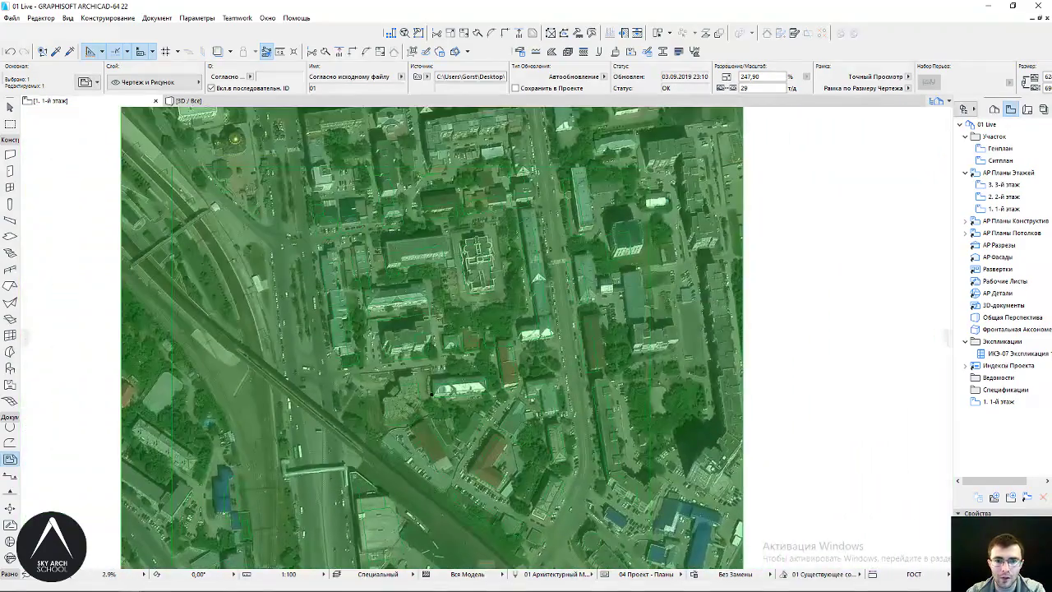
{"action": "scroll", "coordinate": [341, 255], "scroll_direction": "up", "scroll_amount": 2}
{"action": "scroll", "coordinate": [344, 275], "scroll_direction": "down", "scroll_amount": 1}
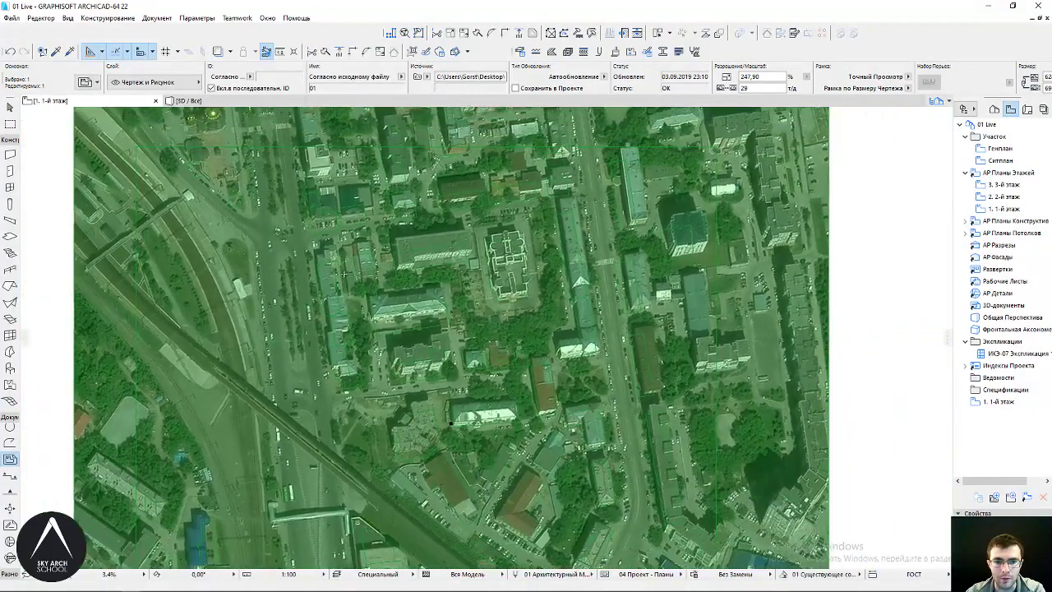
{"action": "mouse_move", "coordinate": [483, 277]}
{"action": "middle_mouse_down"}
{"action": "mouse_move", "coordinate": [474, 374]}
{"action": "mouse_move", "coordinate": [485, 330]}
{"action": "middle_mouse_up"}
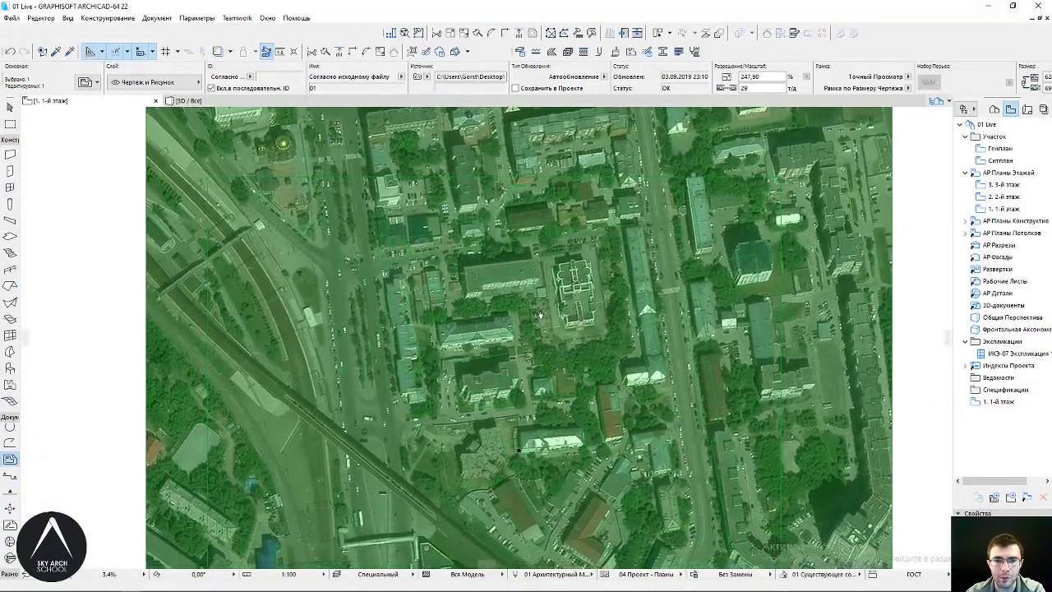
{"action": "scroll", "coordinate": [411, 194], "scroll_direction": "down", "scroll_amount": 1}
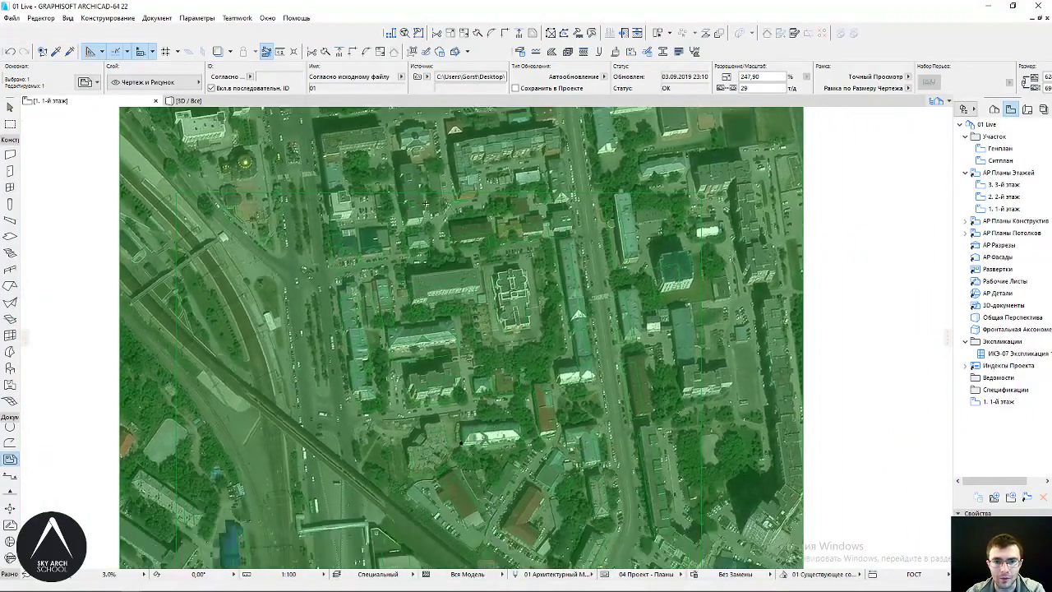
{"action": "scroll", "coordinate": [411, 194], "scroll_direction": "down", "scroll_amount": 1}
{"action": "key", "text": "Escape"}
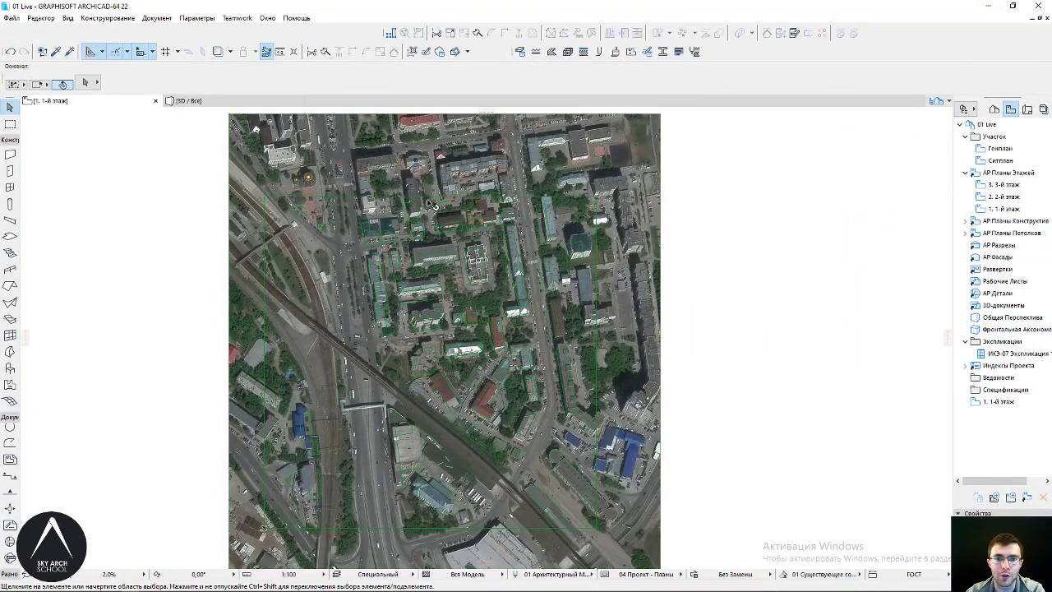
{"action": "left_click", "coordinate": [429, 199]}
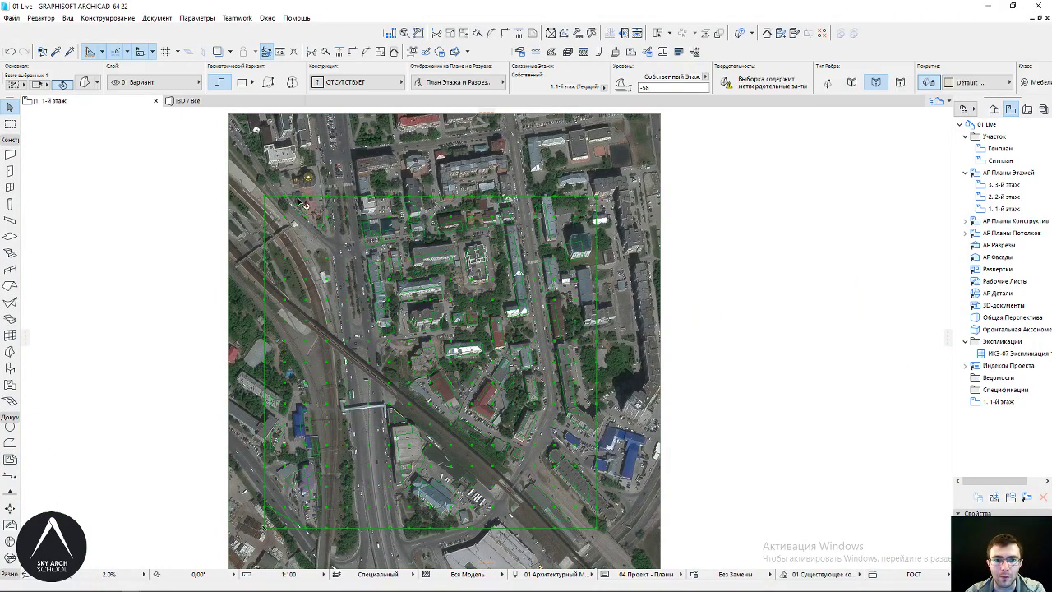
{"action": "left_click", "coordinate": [632, 142]}
{"action": "middle_click_drag", "start_coordinate": [745, 191], "coordinate": [721, 208]}
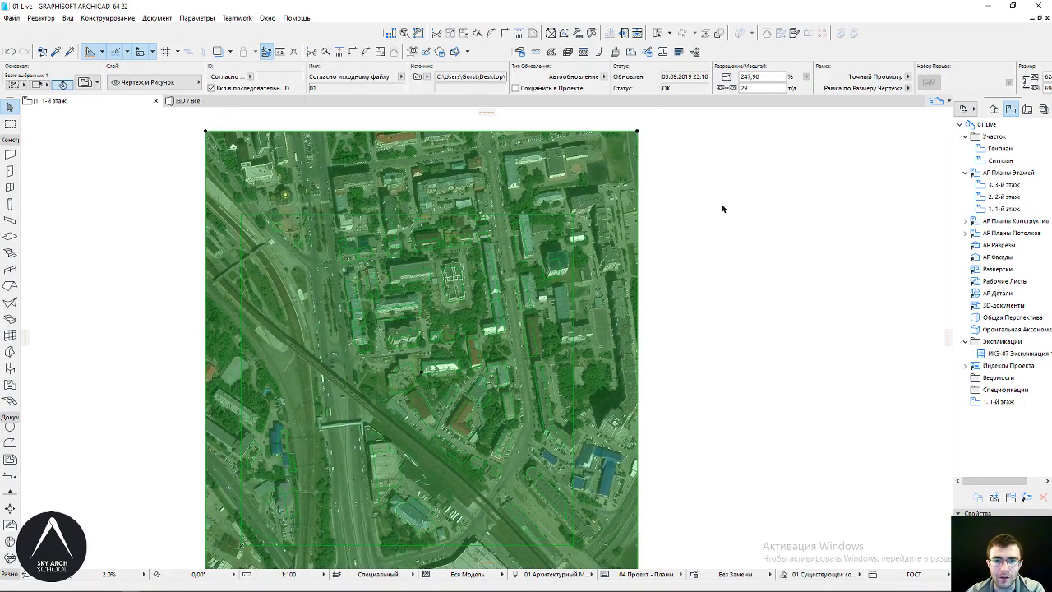
{"action": "left_click", "coordinate": [722, 209]}
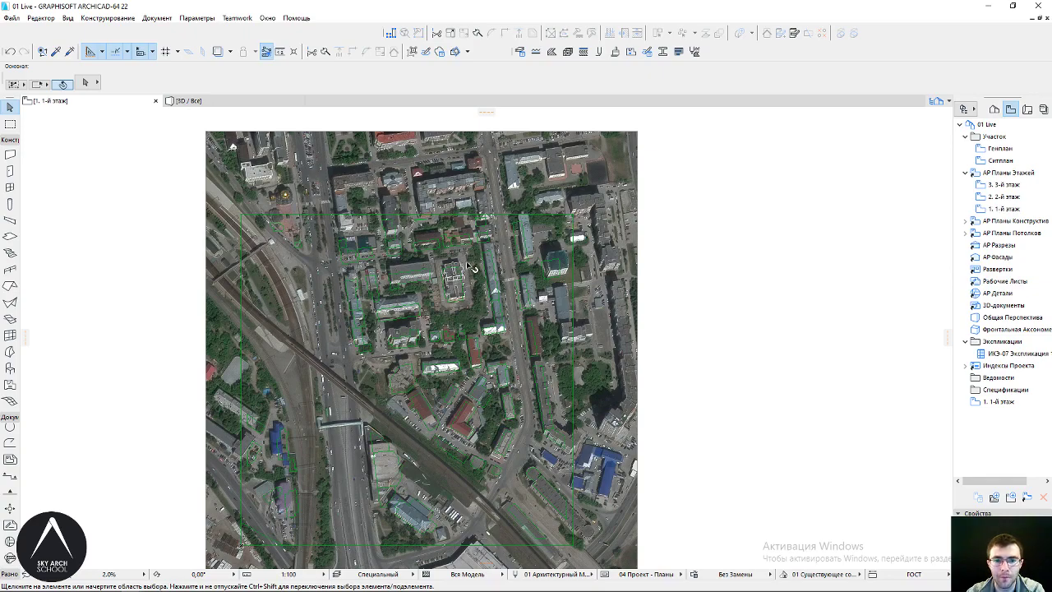
{"action": "scroll", "coordinate": [515, 275], "scroll_direction": "up", "scroll_amount": 3}
{"action": "left_click", "coordinate": [509, 249]}
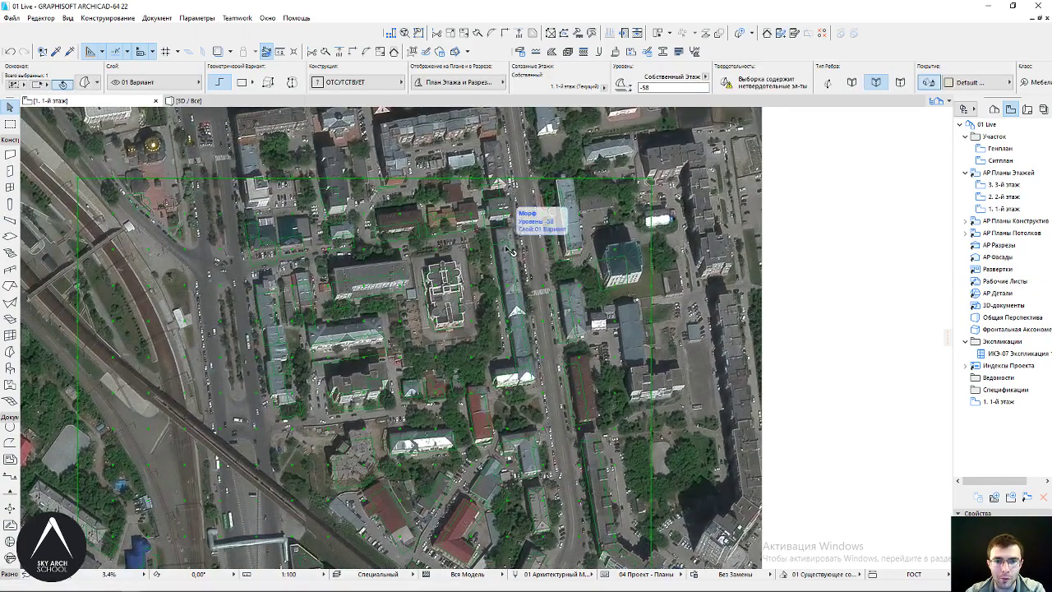
{"action": "scroll", "coordinate": [505, 248], "scroll_direction": "down", "scroll_amount": 3}
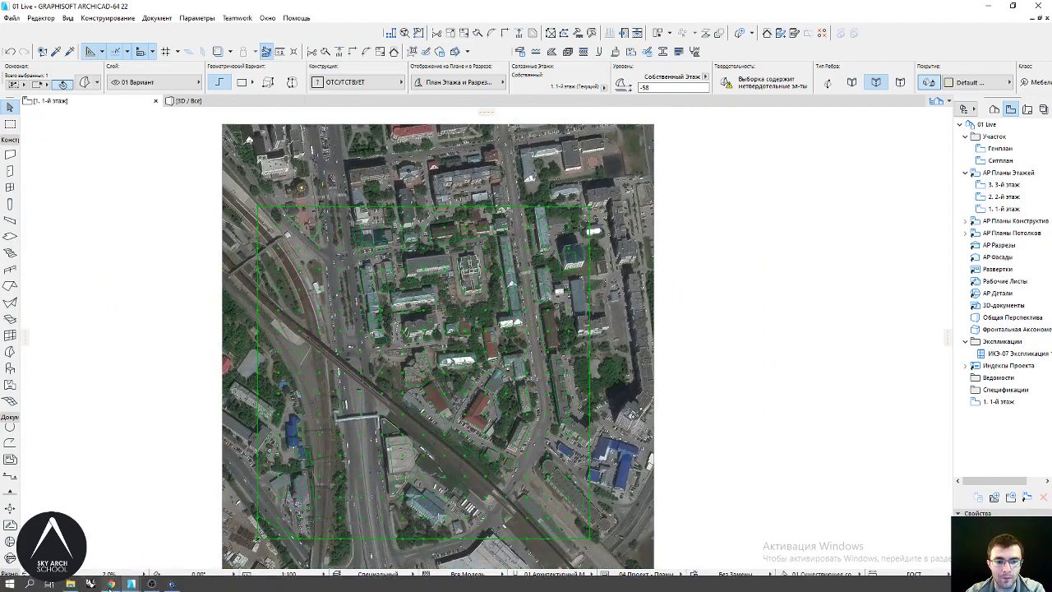
{"action": "left_click", "coordinate": [101, 586]}
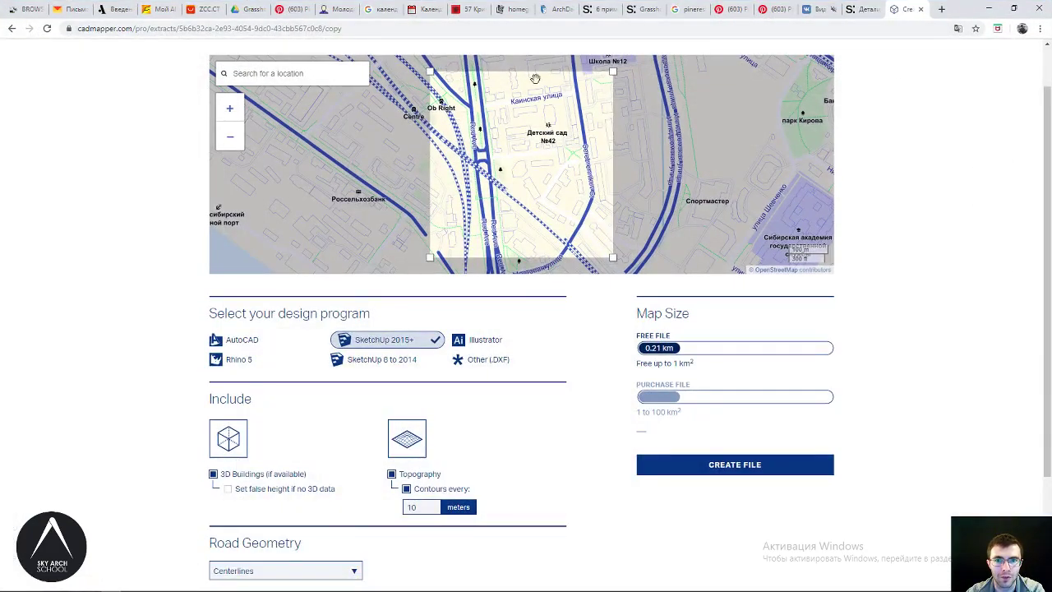
{"action": "left_click", "coordinate": [989, 9]}
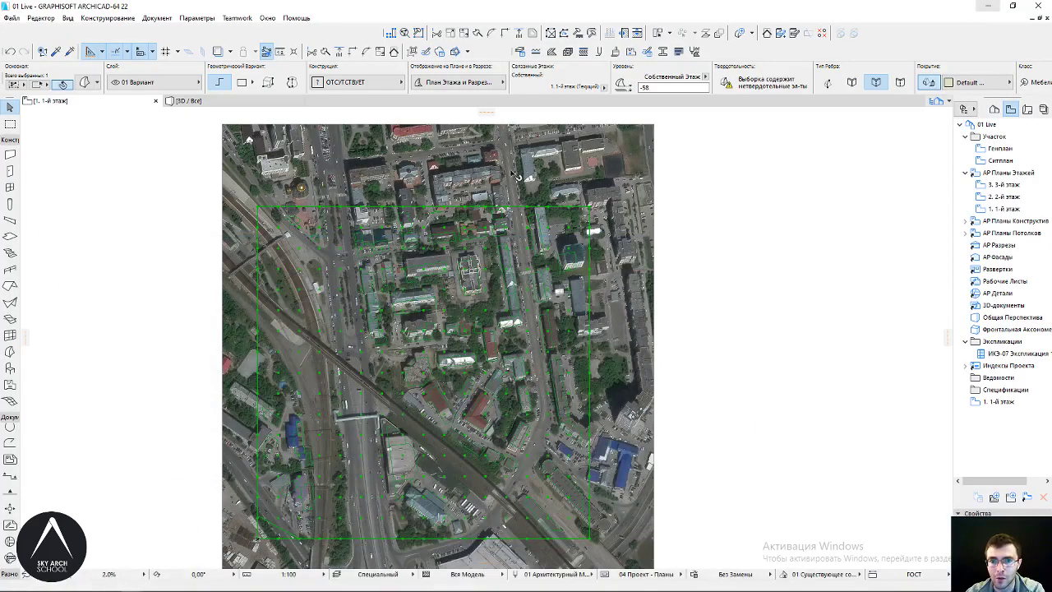
{"action": "left_click", "coordinate": [483, 336]}
Rotate the satellite image slightly with Ctrl+E, aligning the white-roofed buildings with the plan
{"action": "scroll", "coordinate": [489, 329], "scroll_direction": "up", "scroll_amount": 1}
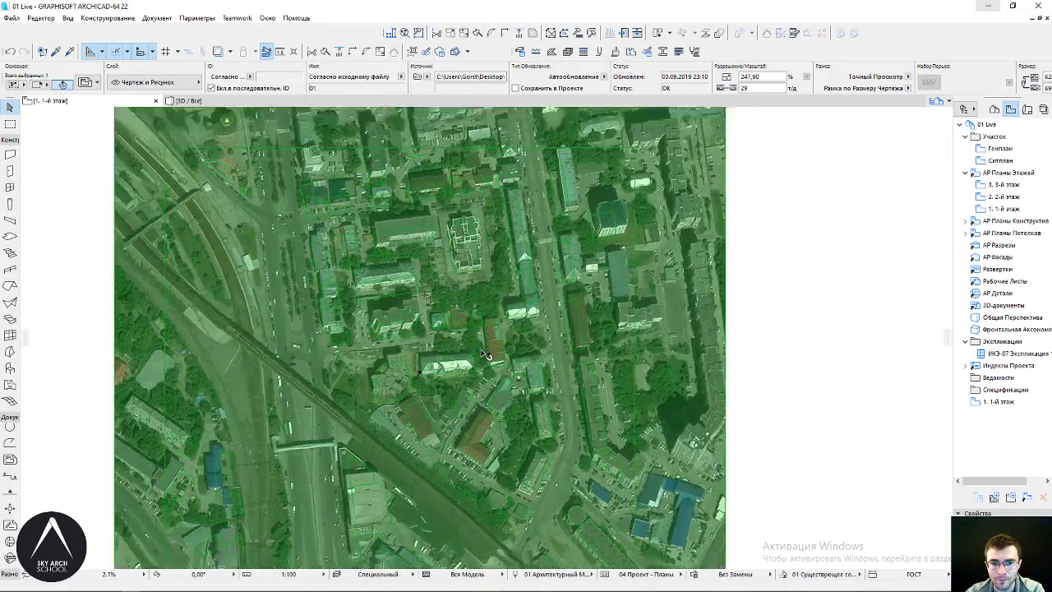
{"action": "scroll", "coordinate": [498, 306], "scroll_direction": "up", "scroll_amount": 1}
{"action": "scroll", "coordinate": [494, 288], "scroll_direction": "down", "scroll_amount": 1}
{"action": "scroll", "coordinate": [367, 190], "scroll_direction": "up", "scroll_amount": 1}
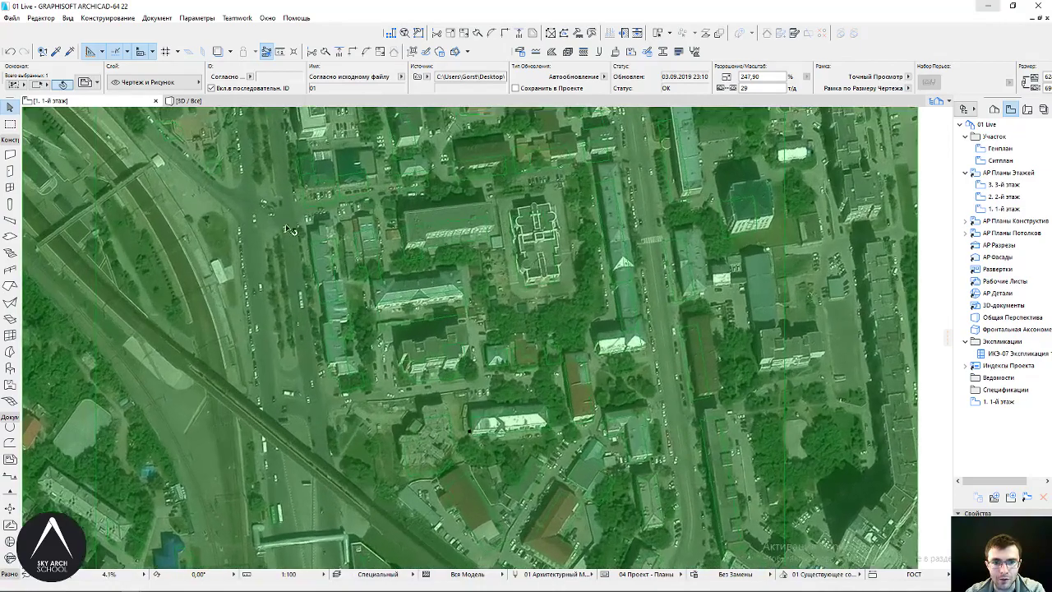
{"action": "middle_click_drag", "start_coordinate": [551, 131], "coordinate": [526, 208]}
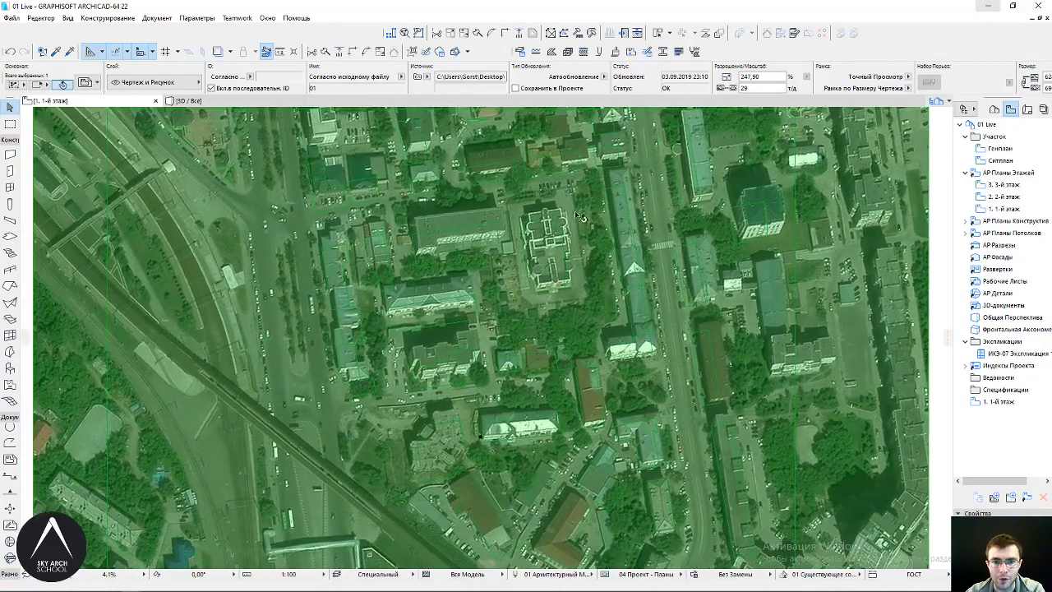
{"action": "middle_click_drag", "start_coordinate": [290, 256], "coordinate": [359, 194]}
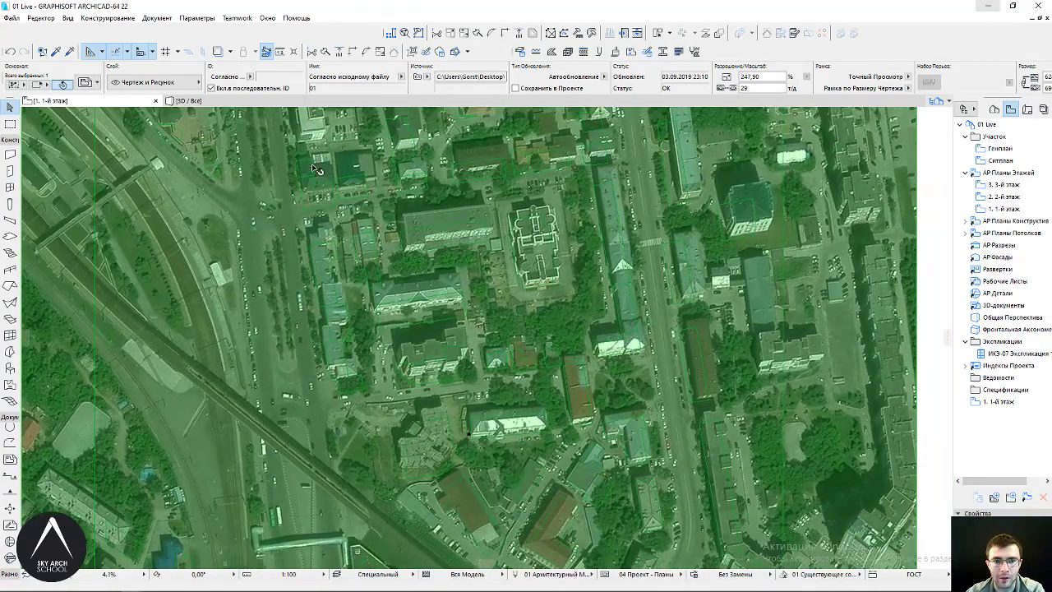
{"action": "scroll", "coordinate": [645, 286], "scroll_direction": "up", "scroll_amount": 4}
{"action": "mouse_move", "coordinate": [646, 286]}
{"action": "middle_mouse_down"}
{"action": "mouse_move", "coordinate": [589, 401]}
{"action": "mouse_move", "coordinate": [670, 332]}
{"action": "middle_mouse_up"}
{"action": "scroll", "coordinate": [566, 386], "scroll_direction": "down", "scroll_amount": 2}
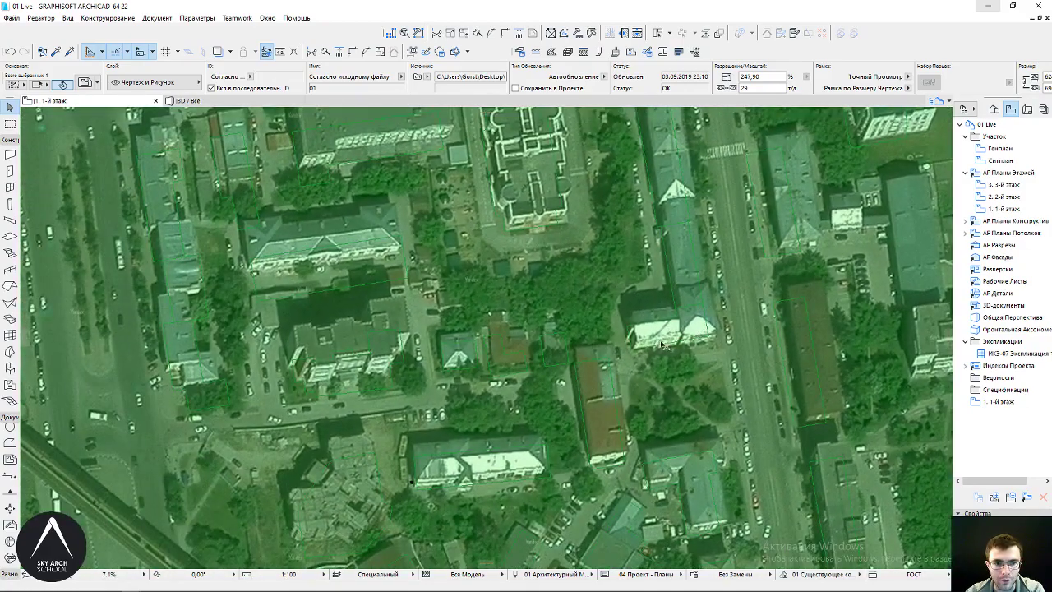
{"action": "scroll", "coordinate": [661, 346], "scroll_direction": "up", "scroll_amount": 4}
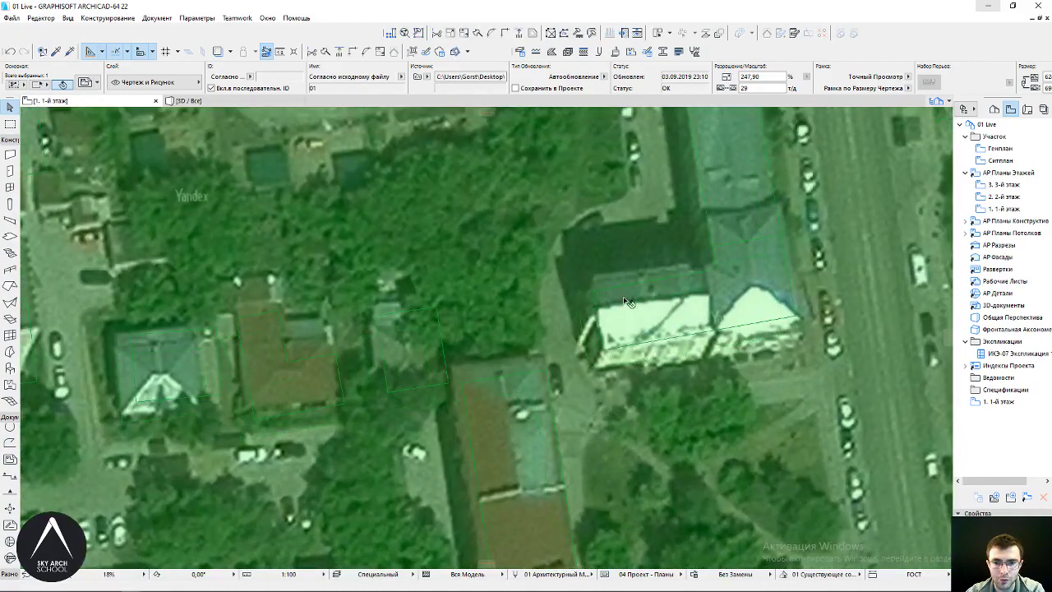
{"action": "scroll", "coordinate": [327, 328], "scroll_direction": "down", "scroll_amount": 5}
{"action": "scroll", "coordinate": [327, 329], "scroll_direction": "up", "scroll_amount": 2}
{"action": "scroll", "coordinate": [327, 329], "scroll_direction": "up", "scroll_amount": 2}
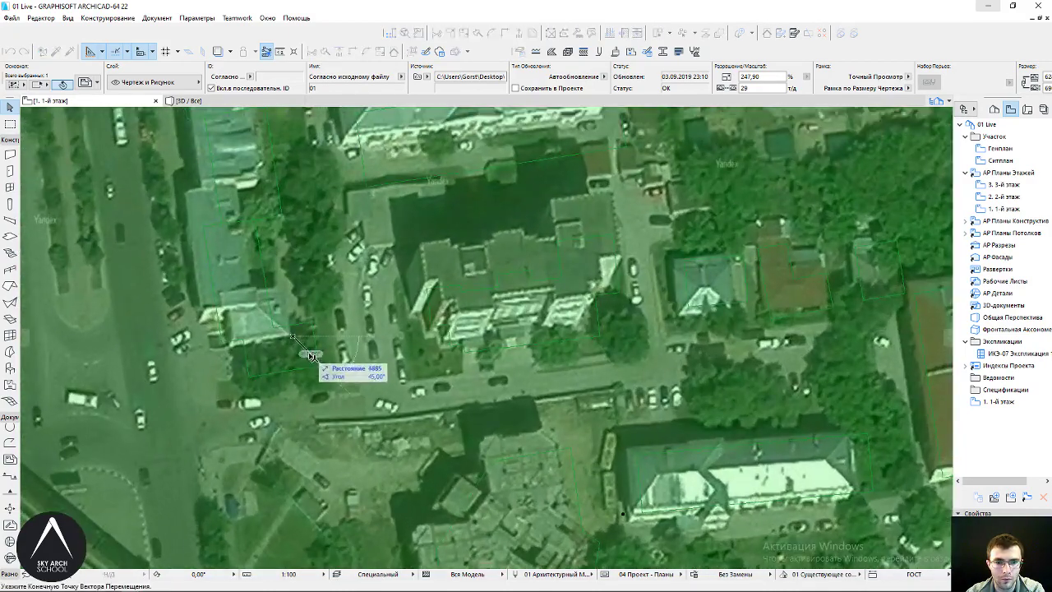
{"action": "scroll", "coordinate": [314, 363], "scroll_direction": "down", "scroll_amount": 3}
{"action": "scroll", "coordinate": [602, 337], "scroll_direction": "up", "scroll_amount": 1}
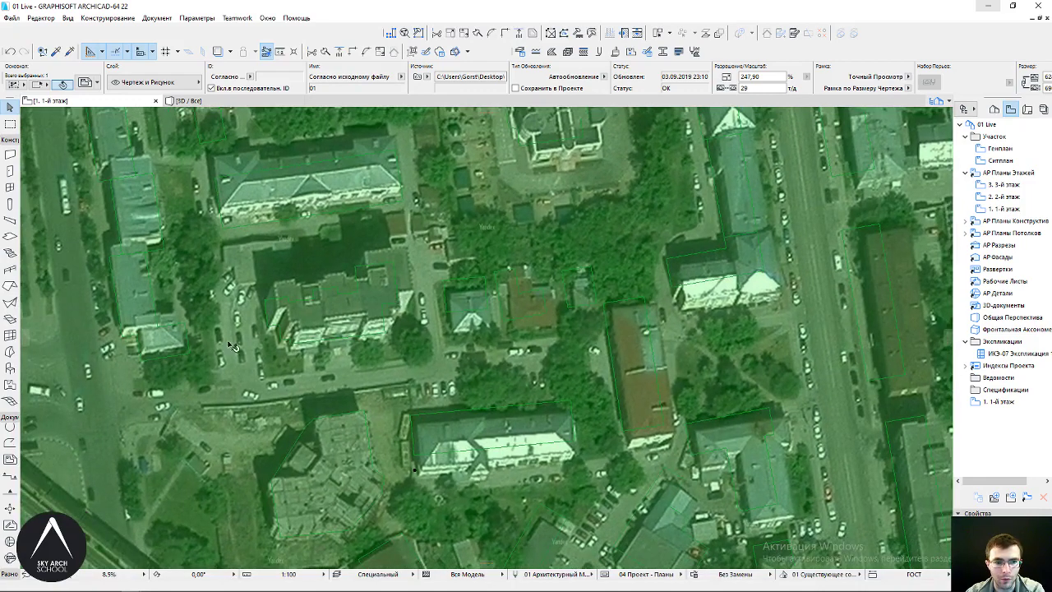
{"action": "key", "text": "ctrl+e"}
{"action": "left_click", "coordinate": [144, 356]}
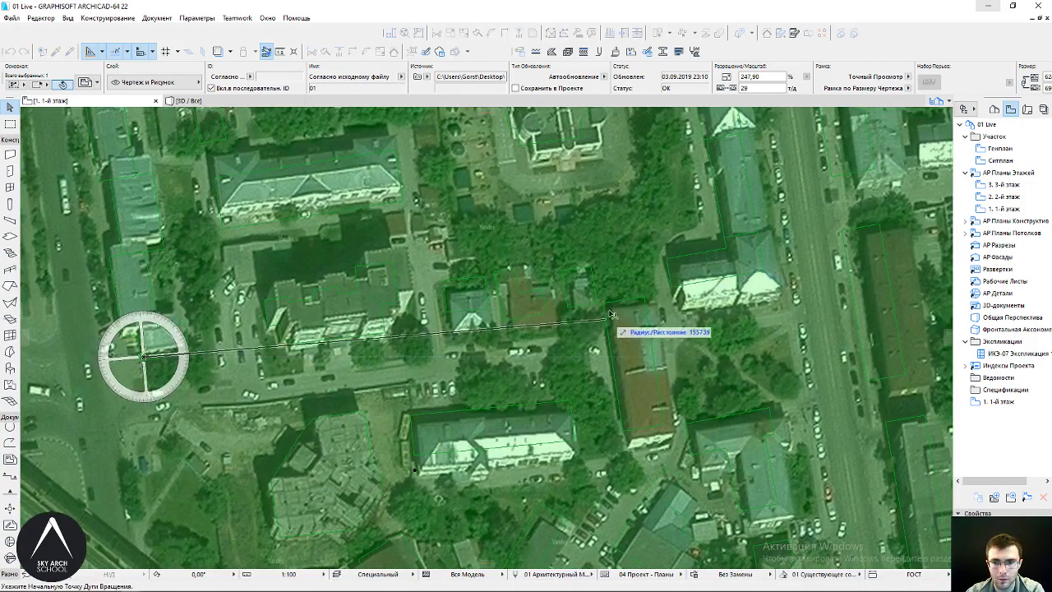
{"action": "left_click", "coordinate": [690, 323]}
{"action": "left_click", "coordinate": [643, 310]}
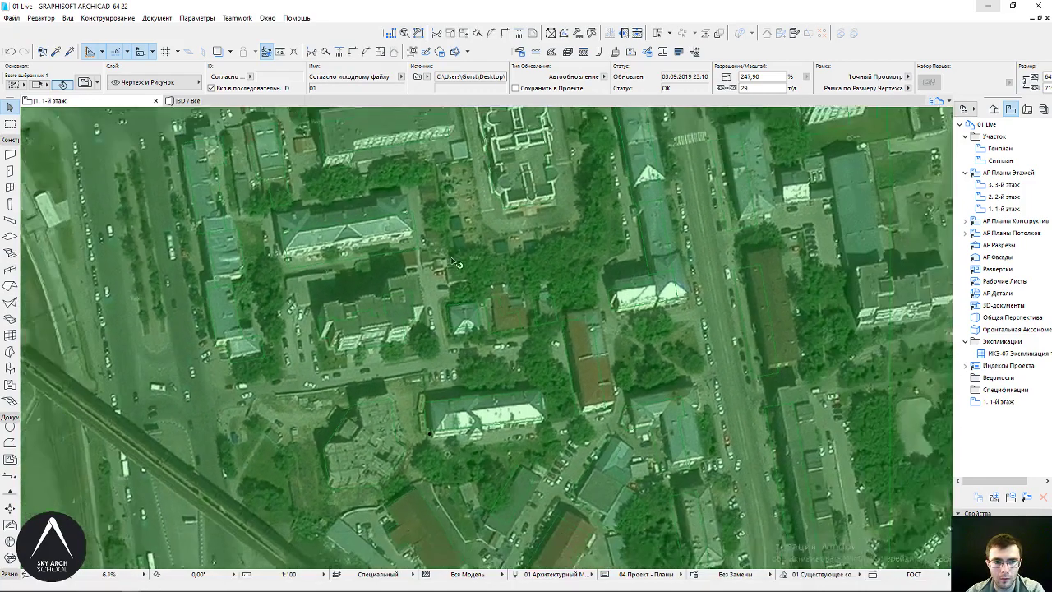
Check the whole rotated image over the site and deselect it
{"action": "middle_click_drag", "start_coordinate": [454, 263], "coordinate": [501, 387]}
{"action": "scroll", "coordinate": [489, 191], "scroll_direction": "down", "scroll_amount": 2}
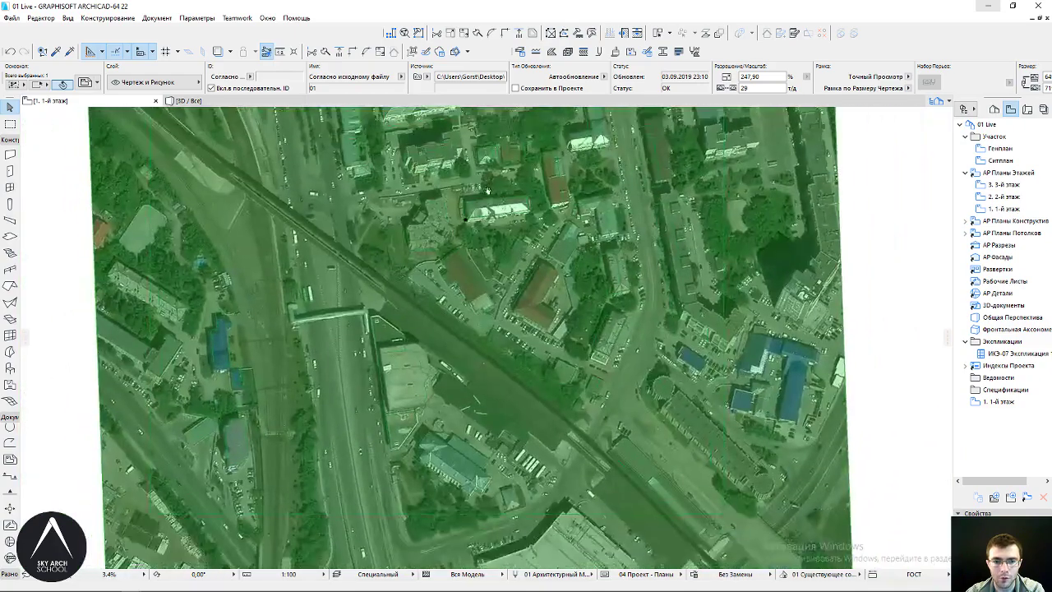
{"action": "scroll", "coordinate": [442, 324], "scroll_direction": "up", "scroll_amount": 1}
{"action": "mouse_move", "coordinate": [504, 471]}
{"action": "middle_mouse_down"}
{"action": "mouse_move", "coordinate": [488, 294]}
{"action": "mouse_move", "coordinate": [632, 298]}
{"action": "middle_mouse_up"}
{"action": "scroll", "coordinate": [488, 294], "scroll_direction": "down", "scroll_amount": 1}
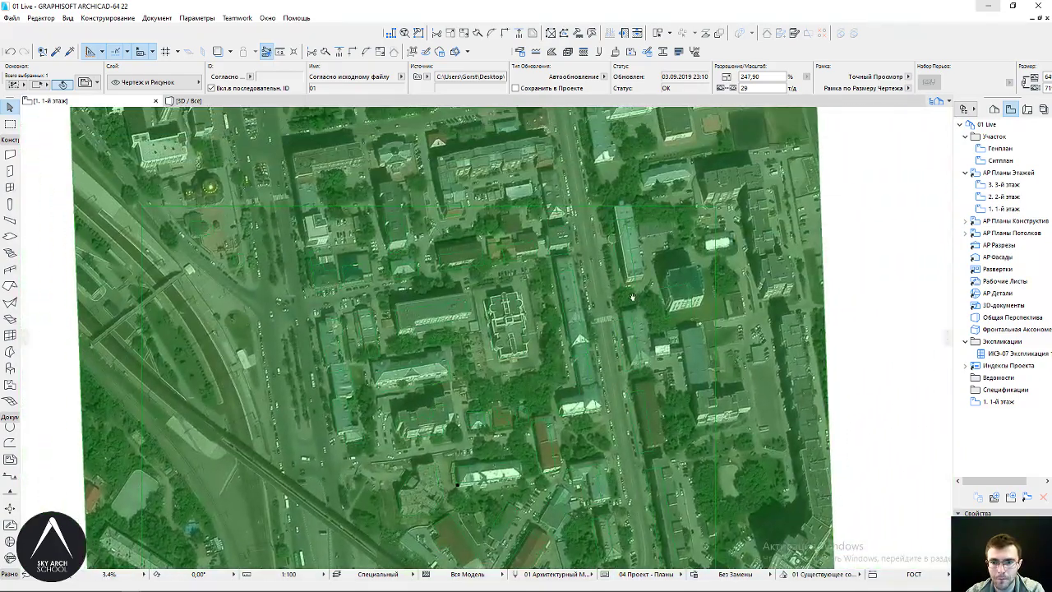
{"action": "mouse_move", "coordinate": [370, 330]}
{"action": "middle_mouse_down"}
{"action": "mouse_move", "coordinate": [400, 388]}
{"action": "mouse_move", "coordinate": [329, 345]}
{"action": "middle_mouse_up"}
{"action": "scroll", "coordinate": [397, 374], "scroll_direction": "up", "scroll_amount": 2}
{"action": "scroll", "coordinate": [493, 298], "scroll_direction": "down", "scroll_amount": 4}
{"action": "scroll", "coordinate": [492, 230], "scroll_direction": "down", "scroll_amount": 2}
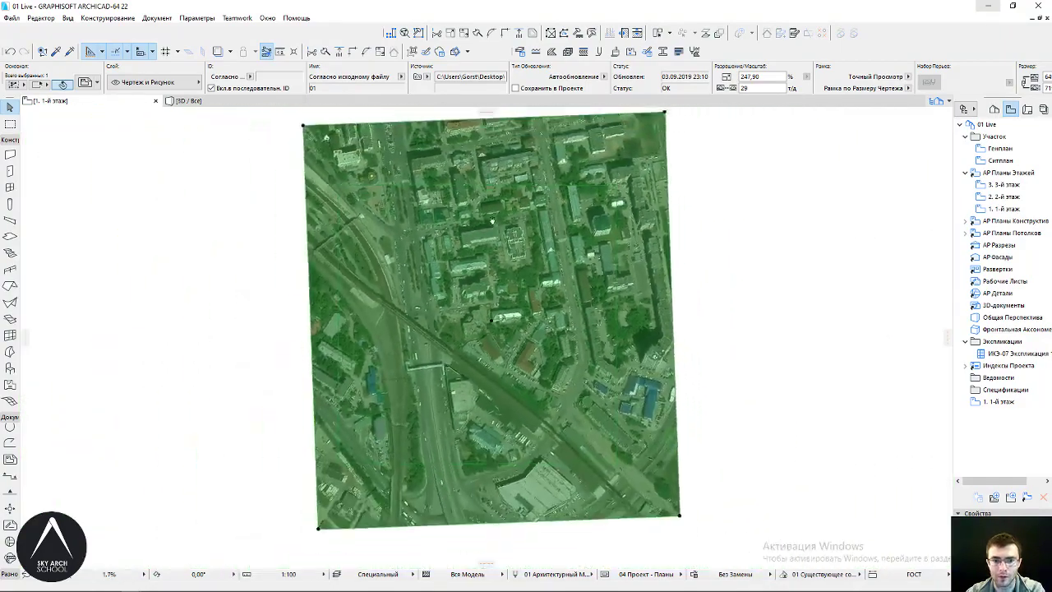
{"action": "middle_click_drag", "start_coordinate": [491, 220], "coordinate": [476, 243]}
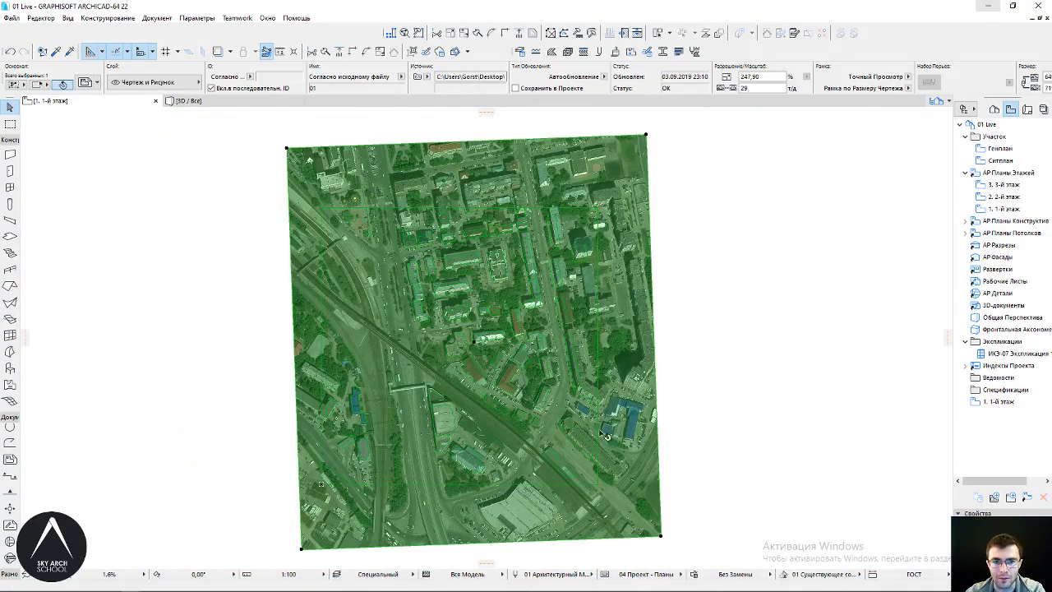
{"action": "scroll", "coordinate": [769, 171], "scroll_direction": "down", "scroll_amount": 1}
{"action": "left_click", "coordinate": [312, 145]}
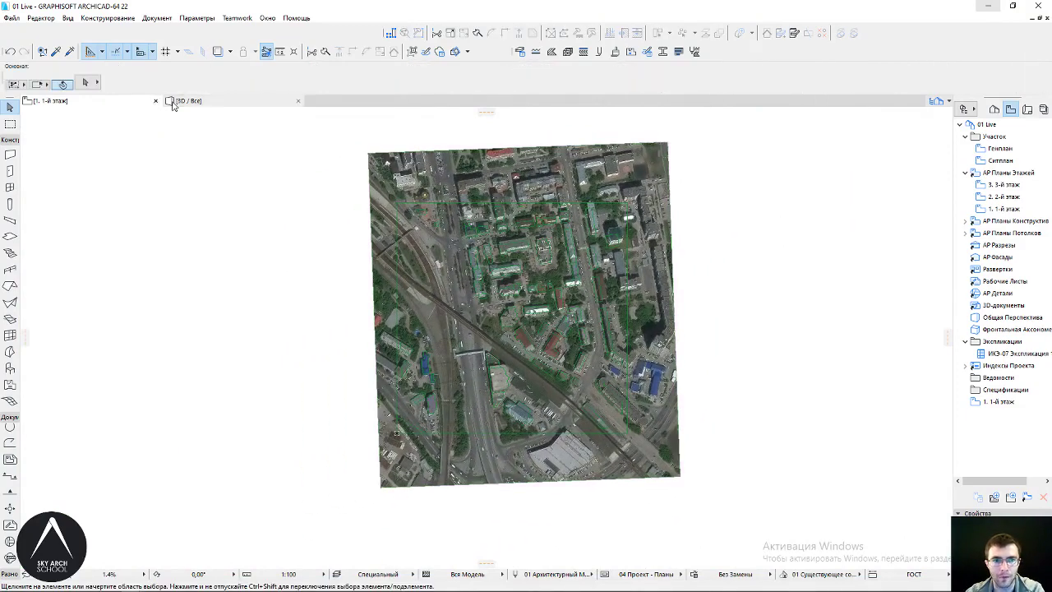
{"action": "middle_click_drag", "start_coordinate": [461, 173], "coordinate": [381, 189]}
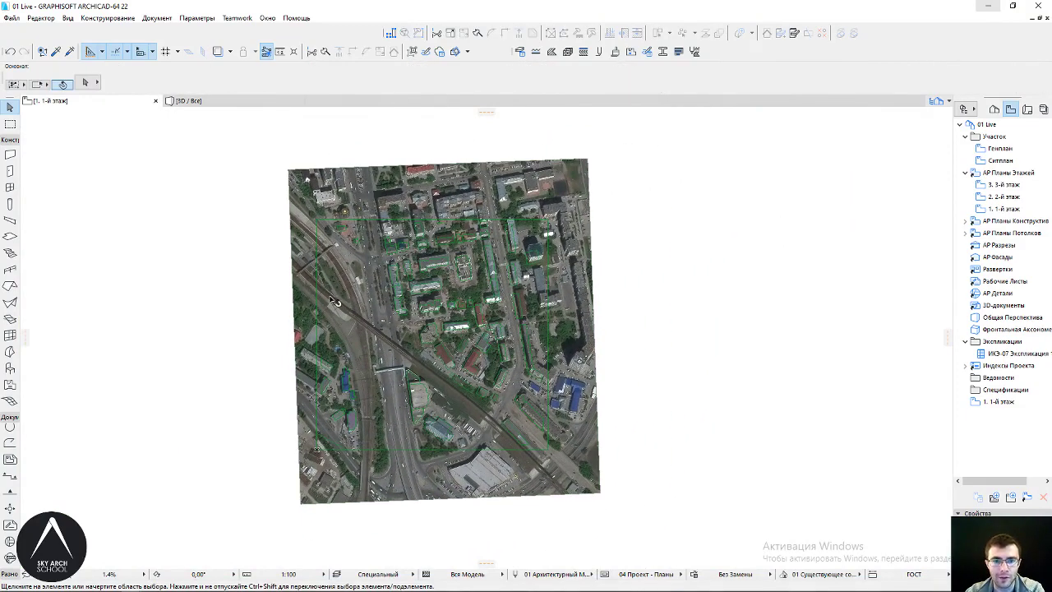
{"action": "left_click", "coordinate": [387, 197]}
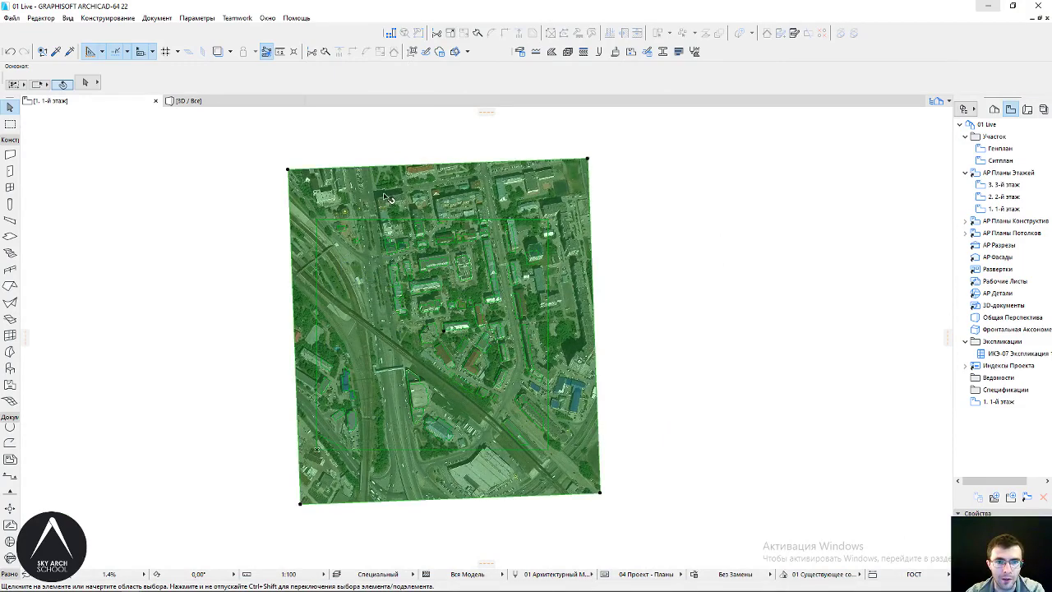
{"action": "key", "text": "Escape"}
{"action": "key", "text": "F3"}
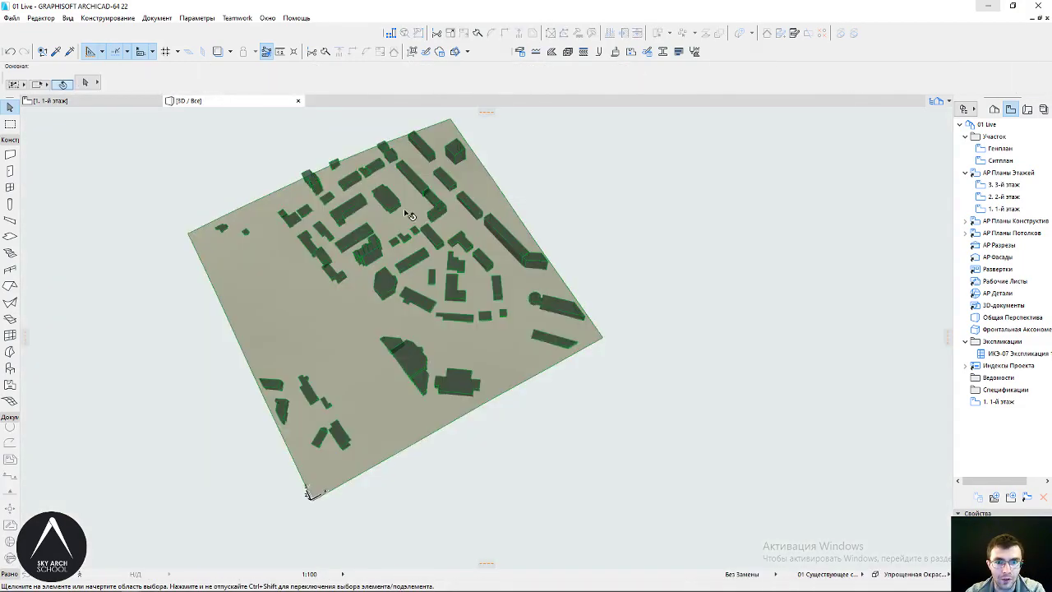
{"action": "mouse_move", "coordinate": [404, 212]}
{"action": "middle_mouse_down", "text": "shift"}
{"action": "mouse_move", "coordinate": [468, 206]}
{"action": "mouse_move", "coordinate": [395, 277]}
{"action": "middle_mouse_up", "text": "shift"}
{"action": "left_click", "coordinate": [366, 335]}
{"action": "middle_click_drag", "start_coordinate": [367, 335], "coordinate": [332, 246], "text": "shift"}
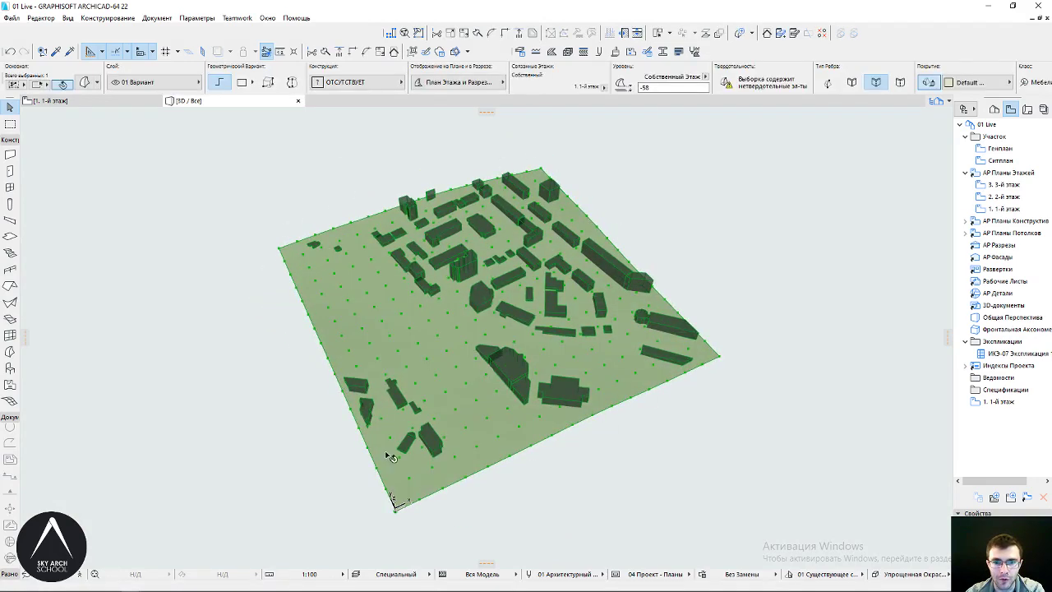
{"action": "middle_click_drag", "start_coordinate": [306, 288], "coordinate": [291, 273]}
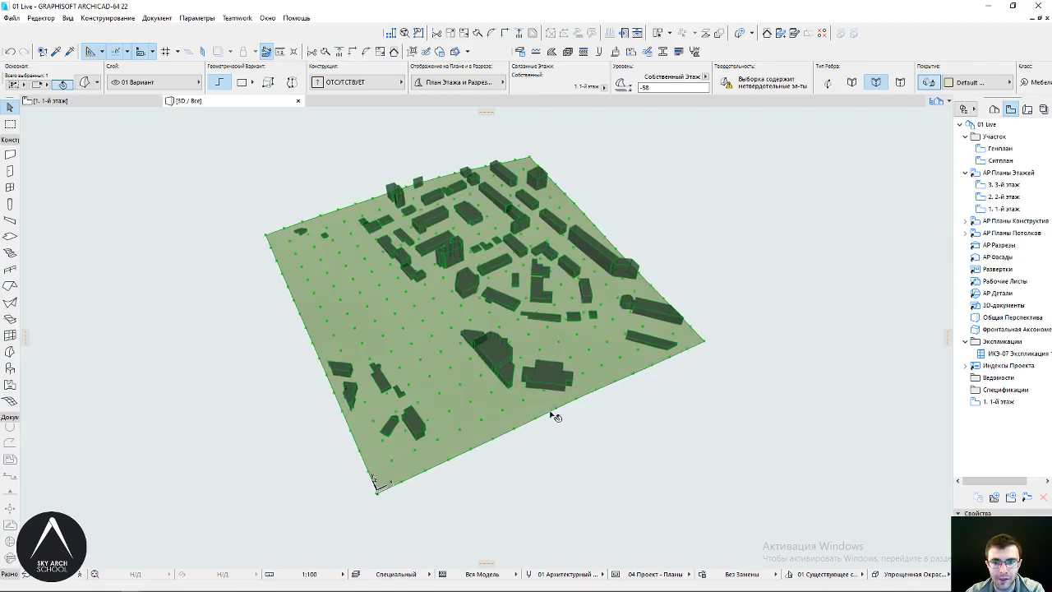
{"action": "middle_click_drag", "start_coordinate": [556, 418], "coordinate": [556, 471], "text": "shift"}
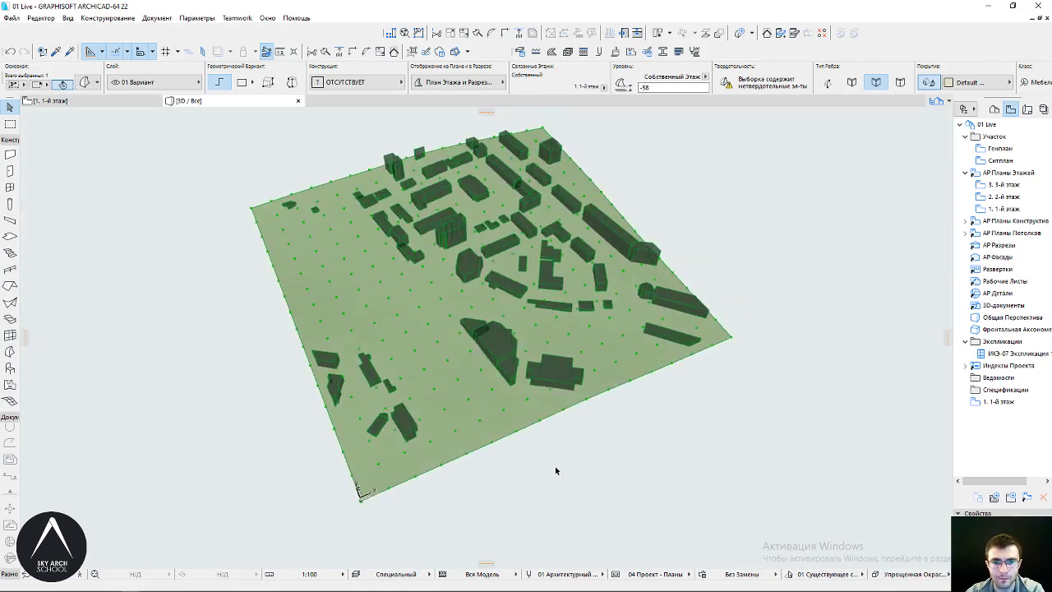
{"action": "left_click", "coordinate": [97, 102]}
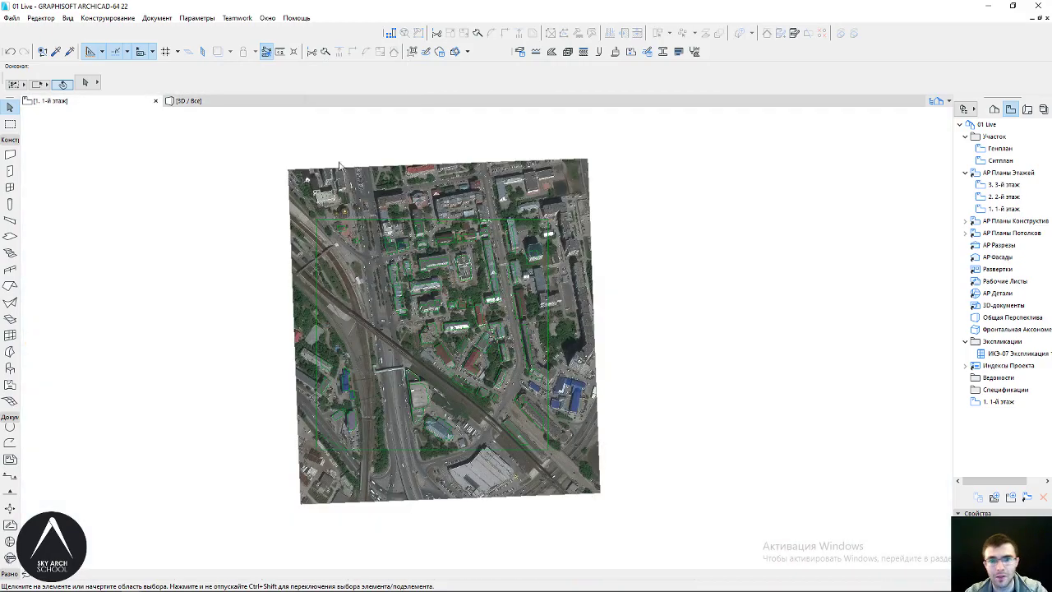
Zoom and pan the plan to frame the satellite image's western edge
{"action": "scroll", "coordinate": [310, 182], "scroll_direction": "up", "scroll_amount": 2}
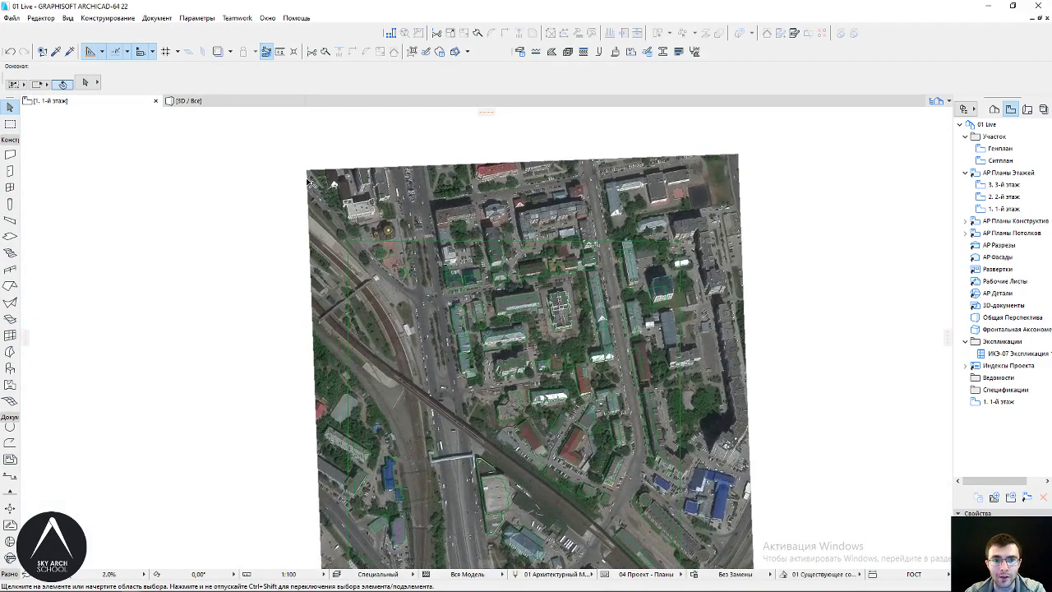
{"action": "scroll", "coordinate": [321, 187], "scroll_direction": "up", "scroll_amount": 3}
{"action": "scroll", "coordinate": [320, 187], "scroll_direction": "up", "scroll_amount": 2}
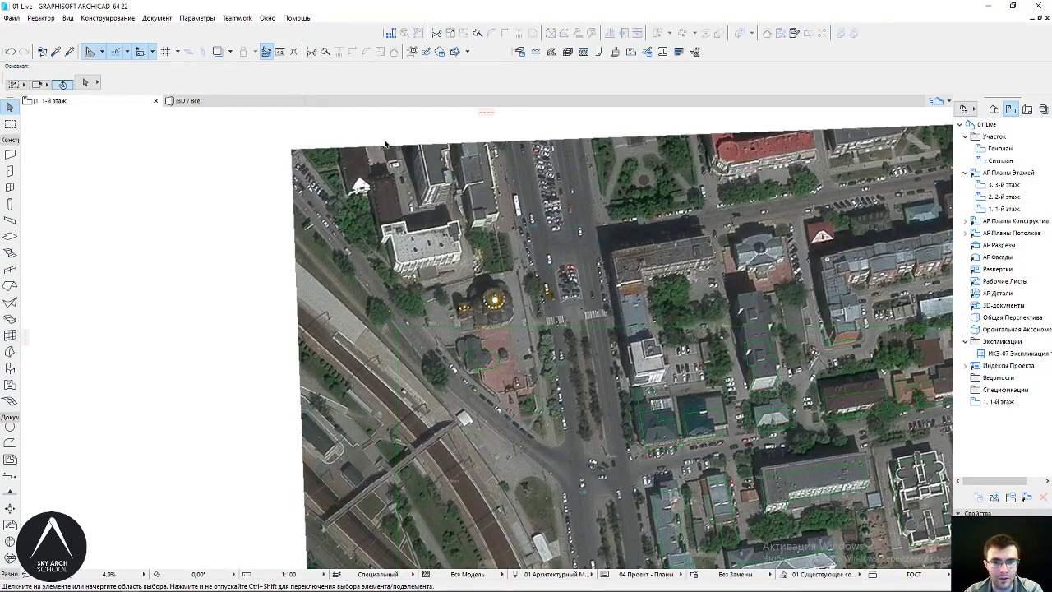
{"action": "middle_click_drag", "start_coordinate": [385, 143], "coordinate": [387, 184]}
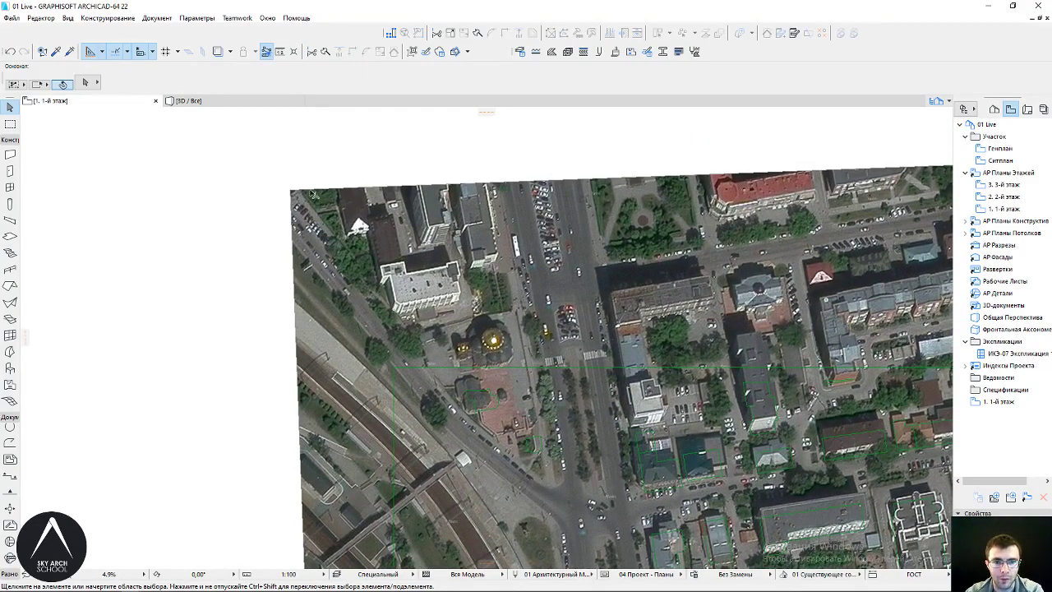
{"action": "scroll", "coordinate": [305, 185], "scroll_direction": "down", "scroll_amount": 6}
{"action": "scroll", "coordinate": [305, 184], "scroll_direction": "down", "scroll_amount": 2}
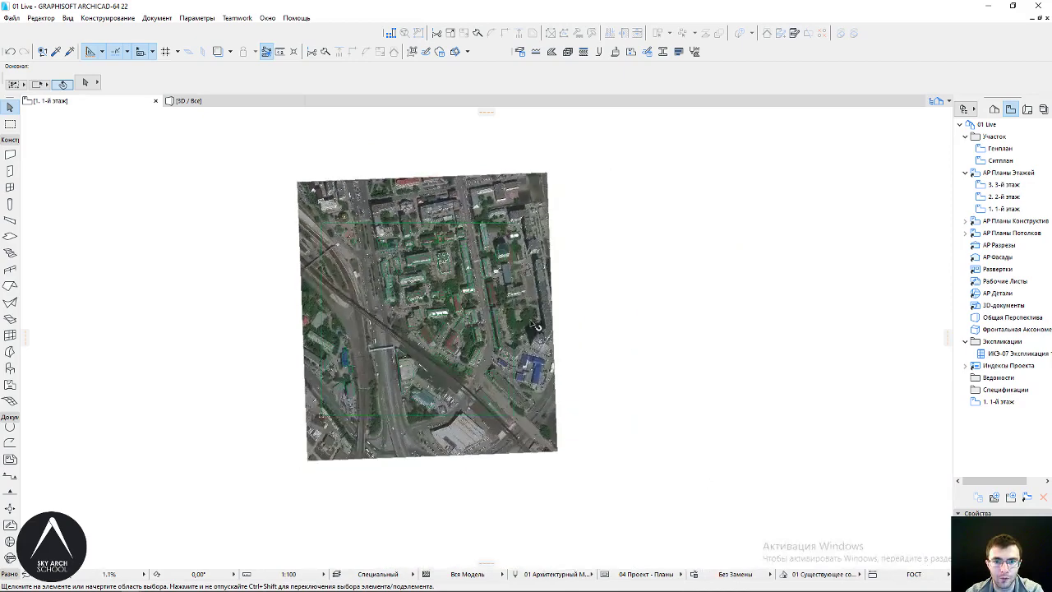
{"action": "left_click", "coordinate": [290, 188]}
{"action": "left_click", "coordinate": [250, 191]}
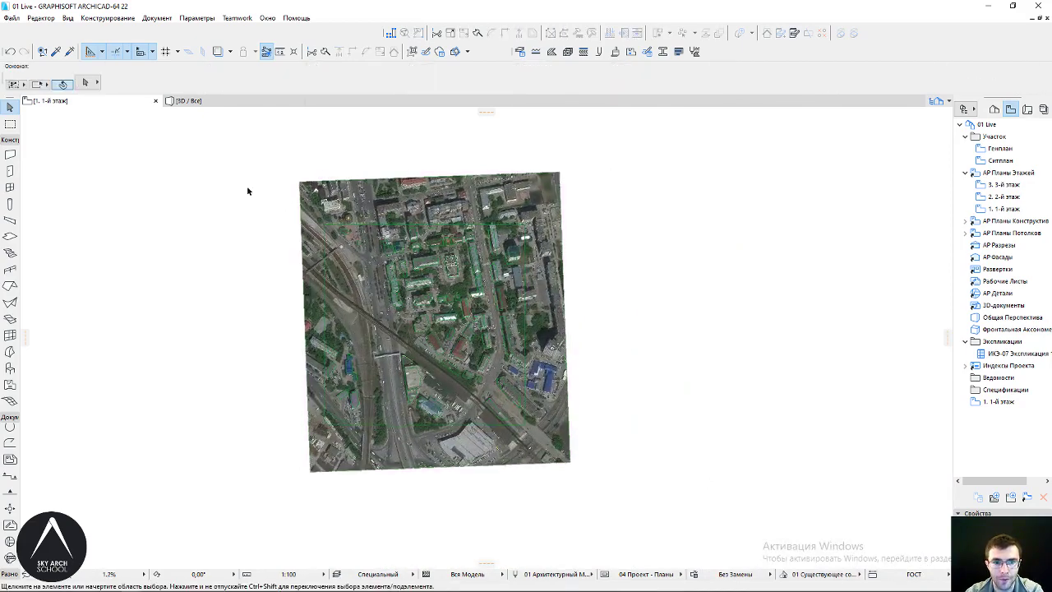
{"action": "scroll", "coordinate": [266, 227], "scroll_direction": "up", "scroll_amount": 4}
{"action": "middle_click_drag", "start_coordinate": [266, 228], "coordinate": [258, 236]}
Start a polygon morph on the plan and put it on the Слой ARCHICAD layer
{"action": "left_click", "coordinate": [10, 351]}
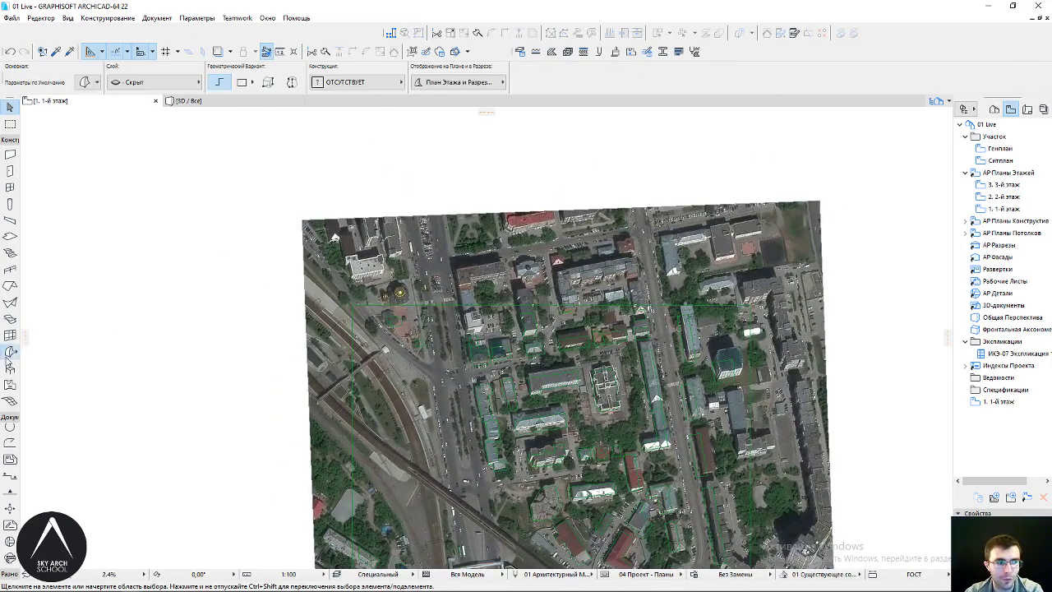
{"action": "scroll", "coordinate": [215, 245], "scroll_direction": "up", "scroll_amount": 2}
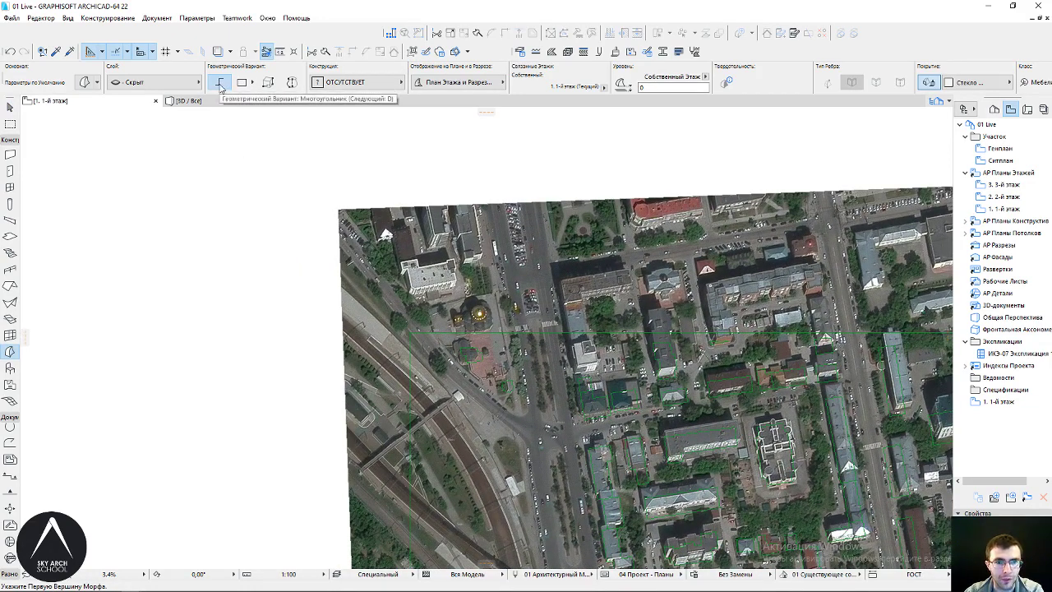
{"action": "left_click", "coordinate": [220, 85]}
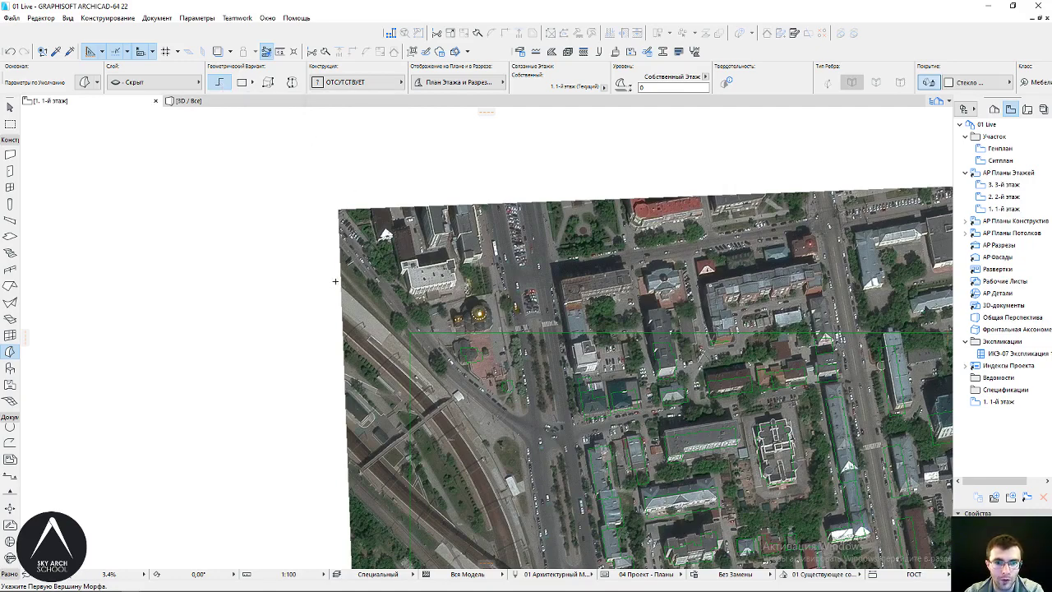
{"action": "left_click", "coordinate": [335, 281]}
{"action": "key", "text": "Escape"}
{"action": "left_click", "coordinate": [165, 82]}
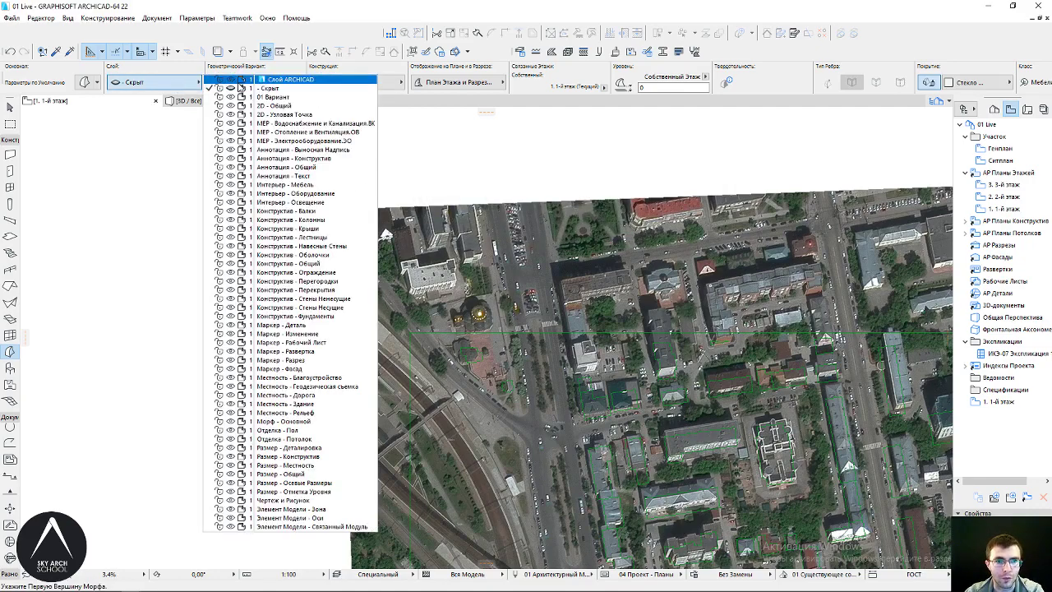
{"action": "left_click", "coordinate": [271, 80]}
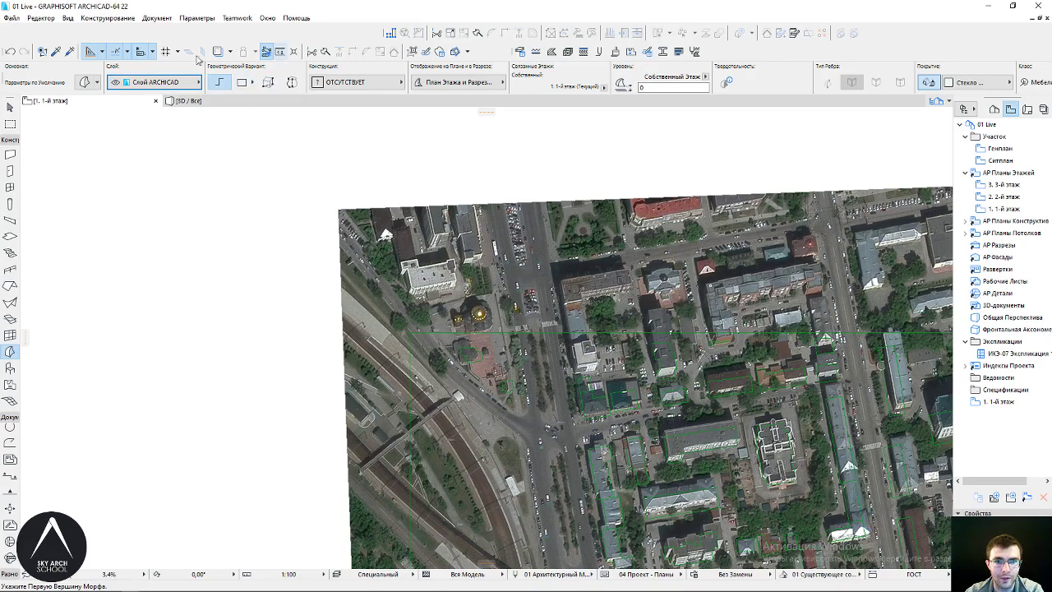
{"action": "scroll", "coordinate": [335, 178], "scroll_direction": "up", "scroll_amount": 2}
Trace the flat morph along the image edge, close it, and view the massing in 3D
{"action": "left_click", "coordinate": [340, 318]}
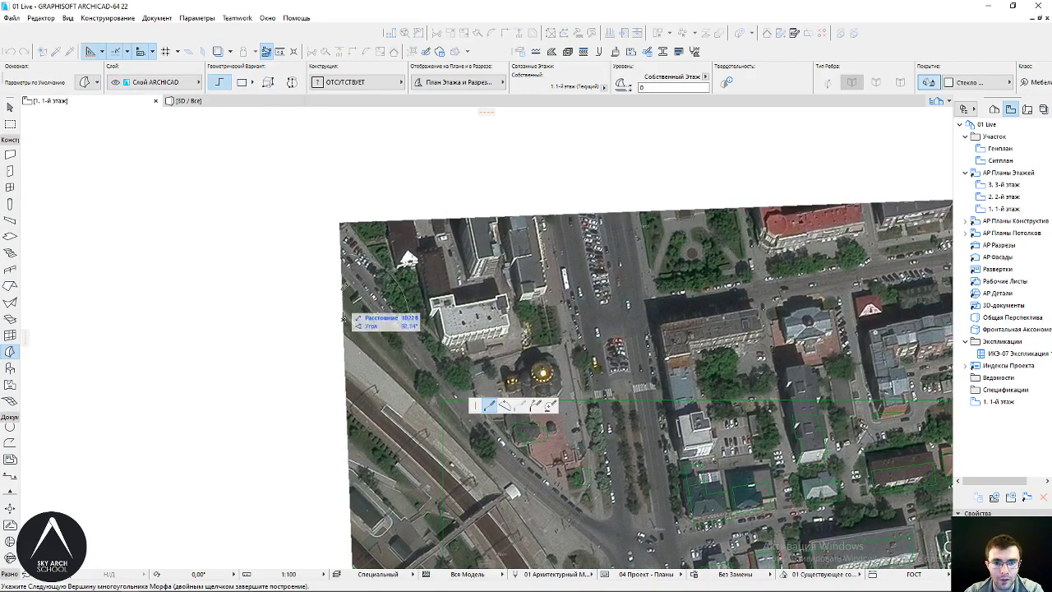
{"action": "left_click", "coordinate": [342, 222]}
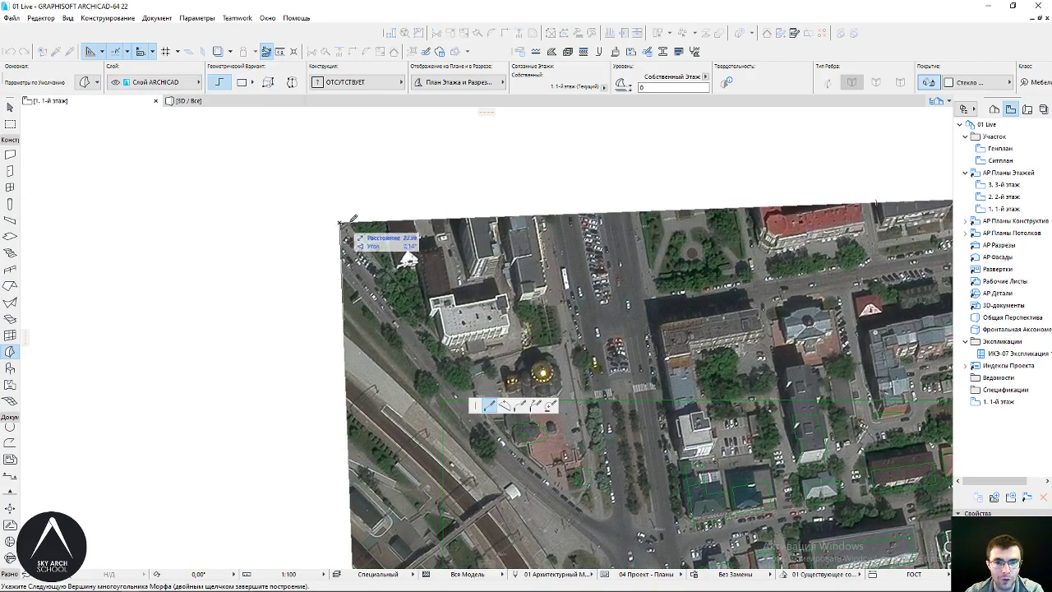
{"action": "left_click", "coordinate": [445, 215]}
{"action": "double_click", "coordinate": [444, 215]}
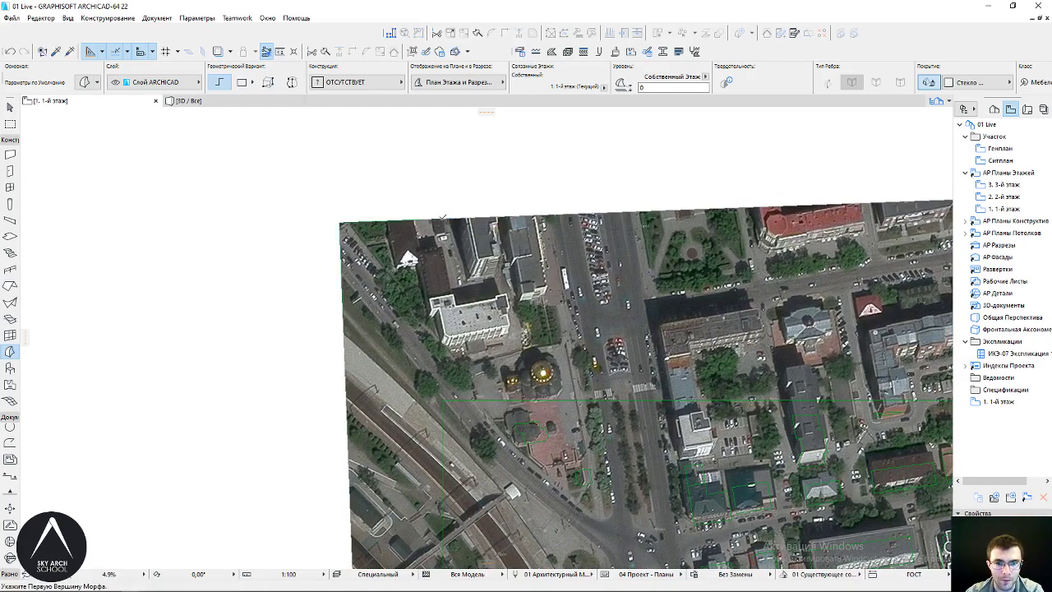
{"action": "scroll", "coordinate": [357, 214], "scroll_direction": "down", "scroll_amount": 1}
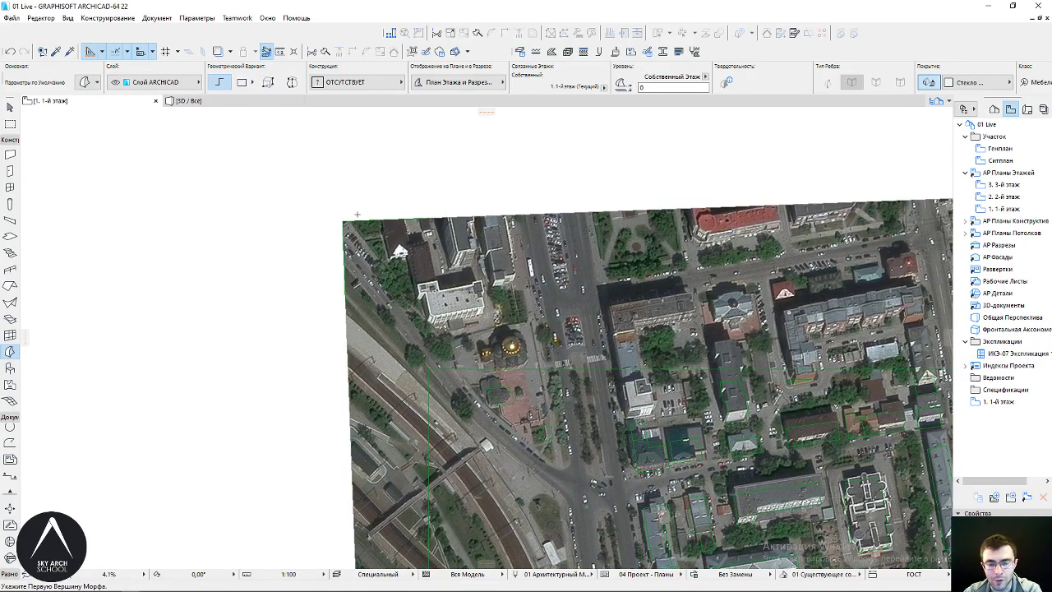
{"action": "key", "text": "F3"}
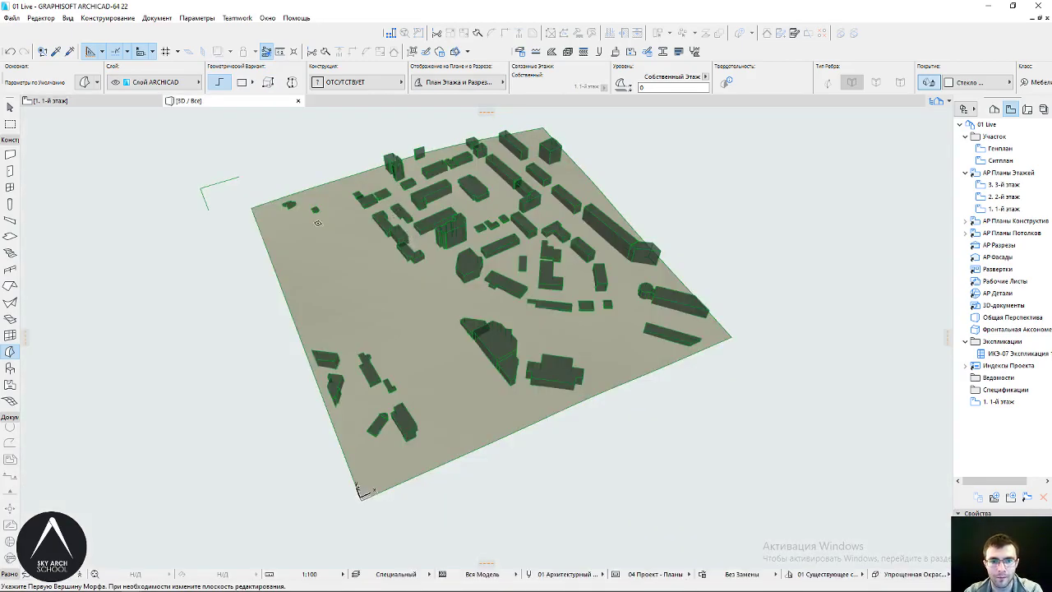
{"action": "scroll", "coordinate": [271, 220], "scroll_direction": "up", "scroll_amount": 2}
{"action": "scroll", "coordinate": [263, 222], "scroll_direction": "up", "scroll_amount": 2}
{"action": "left_click", "coordinate": [259, 222]}
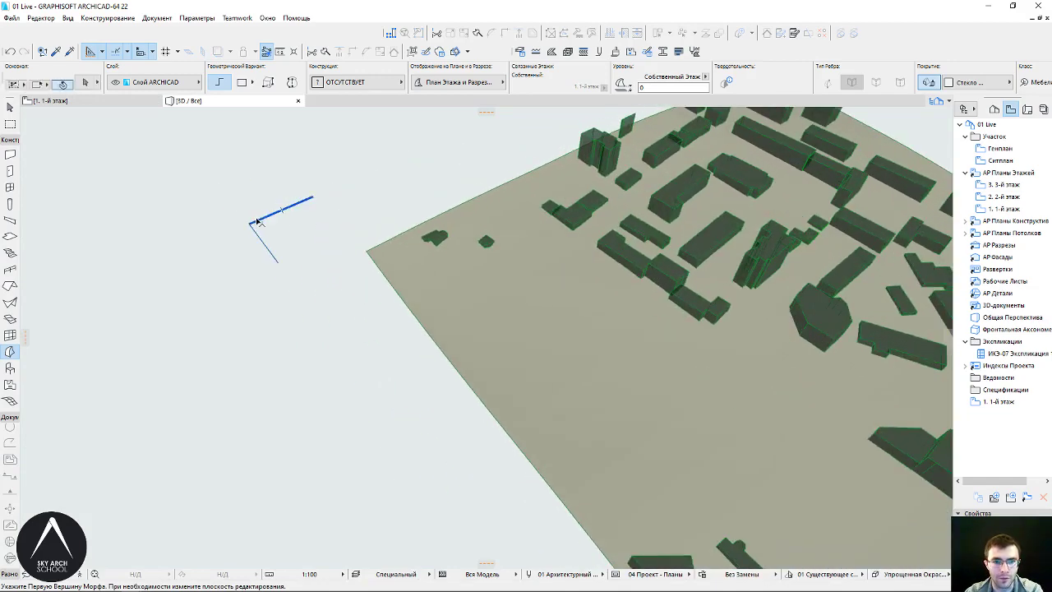
{"action": "scroll", "coordinate": [238, 218], "scroll_direction": "down", "scroll_amount": 2}
{"action": "key", "text": "Escape"}
{"action": "scroll", "coordinate": [246, 284], "scroll_direction": "down", "scroll_amount": 1}
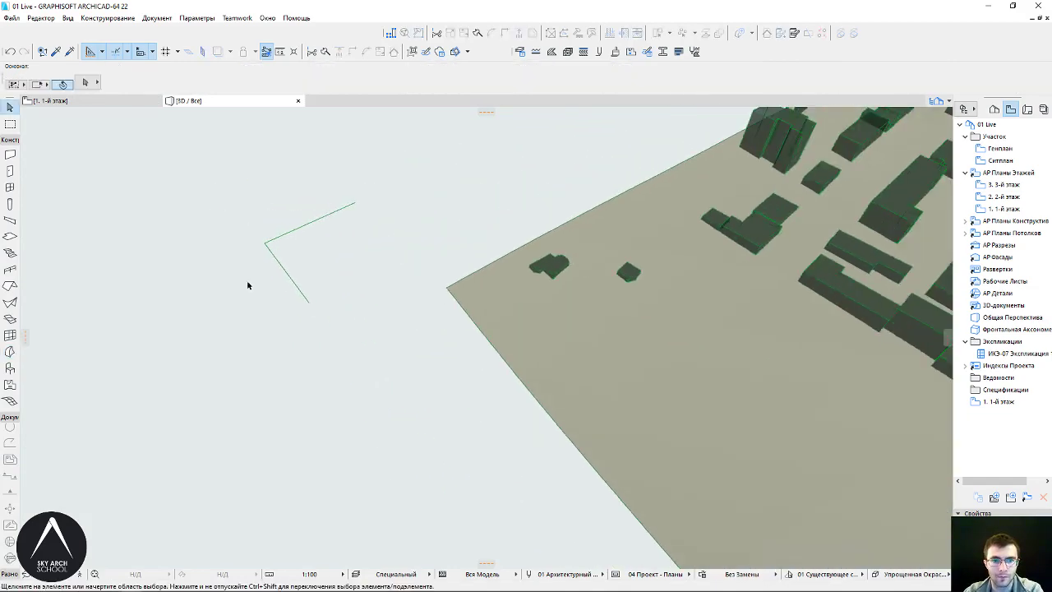
{"action": "scroll", "coordinate": [246, 284], "scroll_direction": "down", "scroll_amount": 2}
{"action": "scroll", "coordinate": [246, 279], "scroll_direction": "down", "scroll_amount": 2}
{"action": "middle_click_drag", "start_coordinate": [247, 279], "coordinate": [244, 289], "text": "shift"}
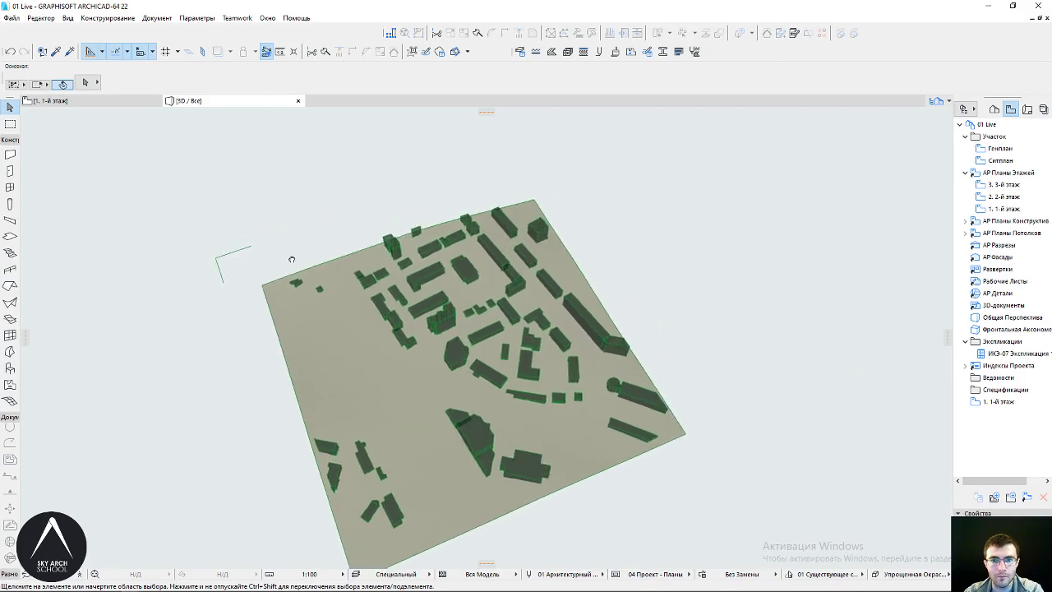
{"action": "scroll", "coordinate": [209, 242], "scroll_direction": "up", "scroll_amount": 2}
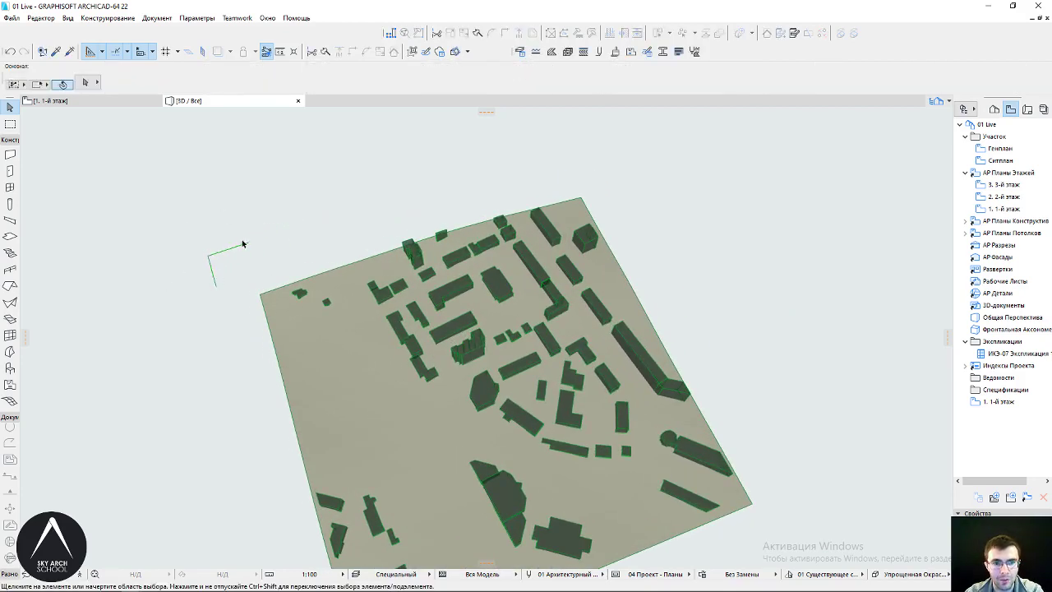
{"action": "middle_click_drag", "start_coordinate": [210, 245], "coordinate": [237, 215], "text": "shift"}
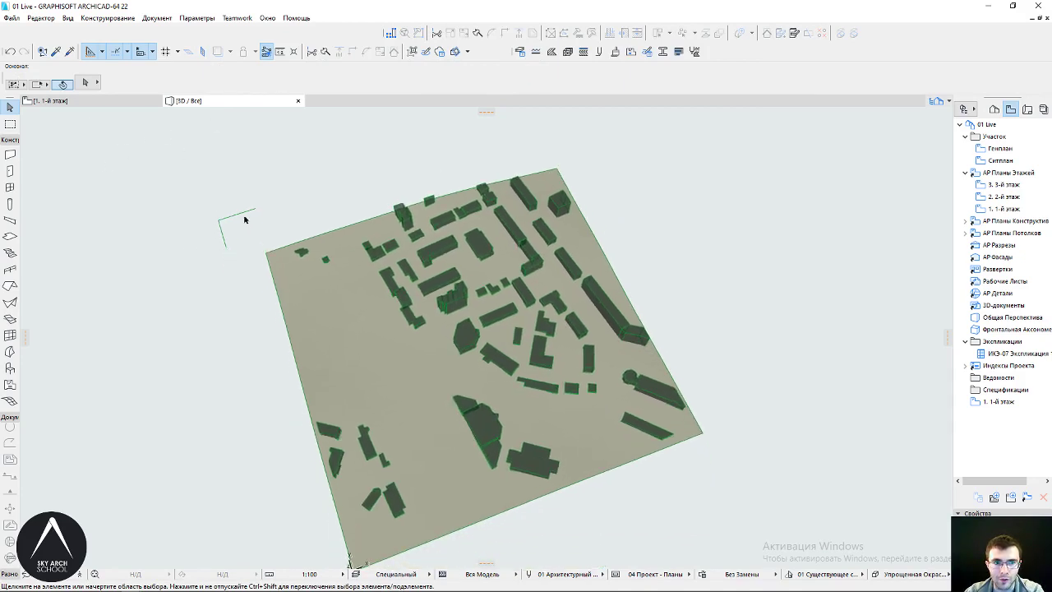
{"action": "left_click", "coordinate": [397, 238]}
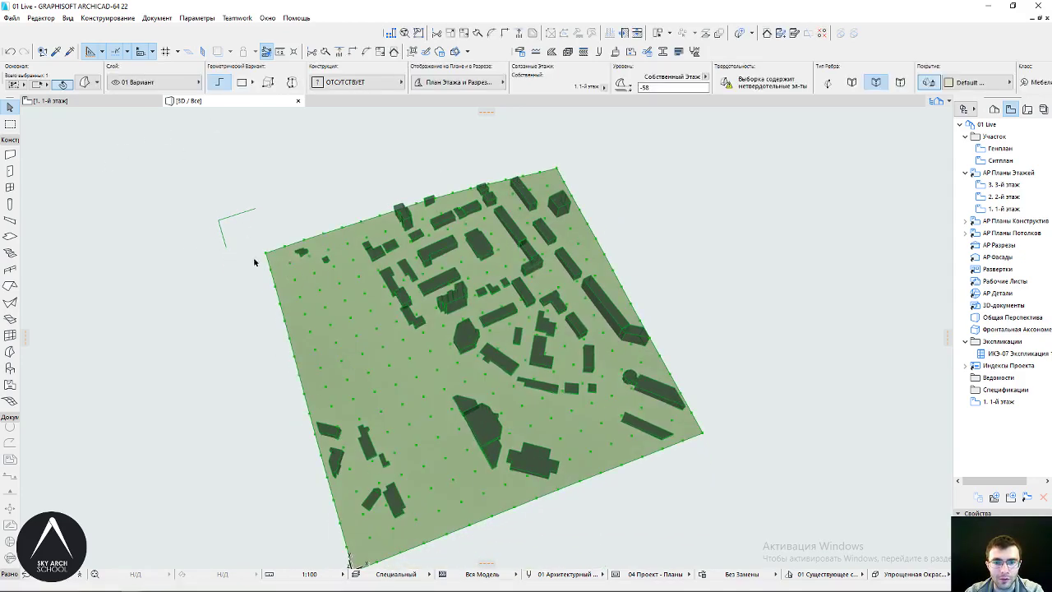
{"action": "left_click", "coordinate": [214, 213]}
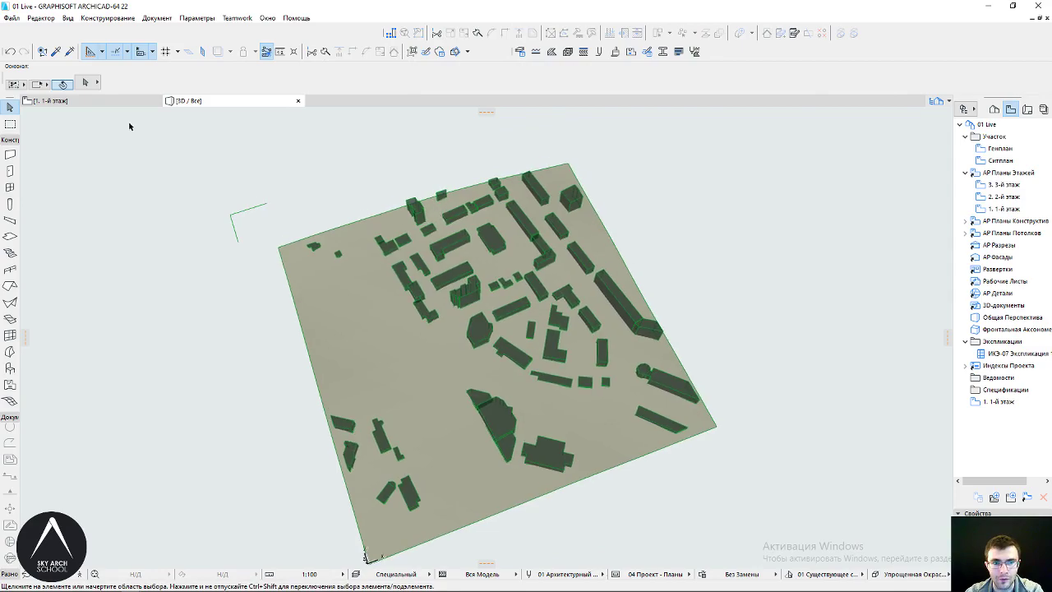
{"action": "left_click", "coordinate": [91, 101]}
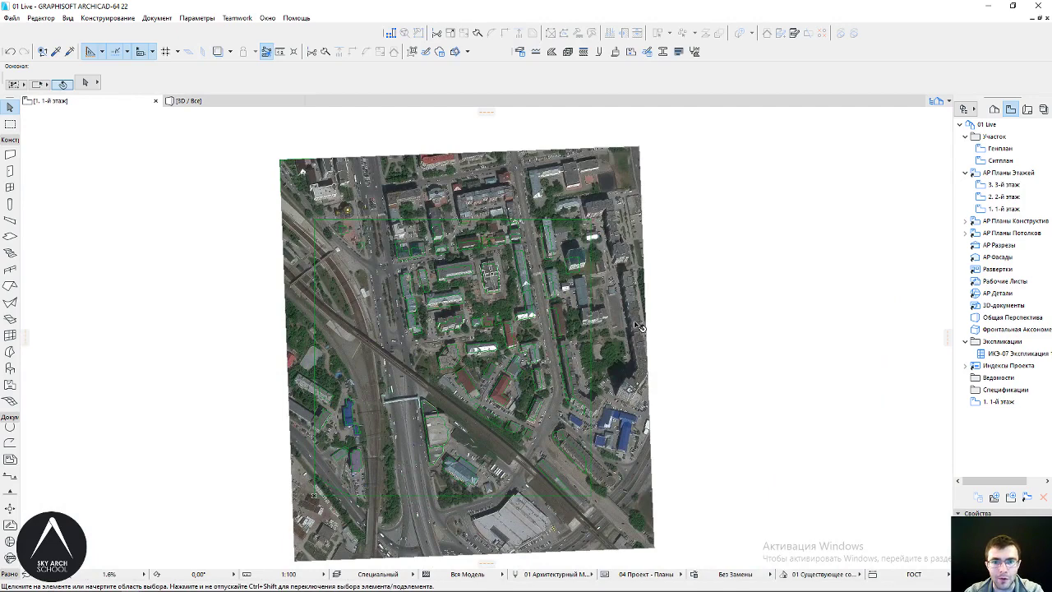
{"action": "key", "text": "F3"}
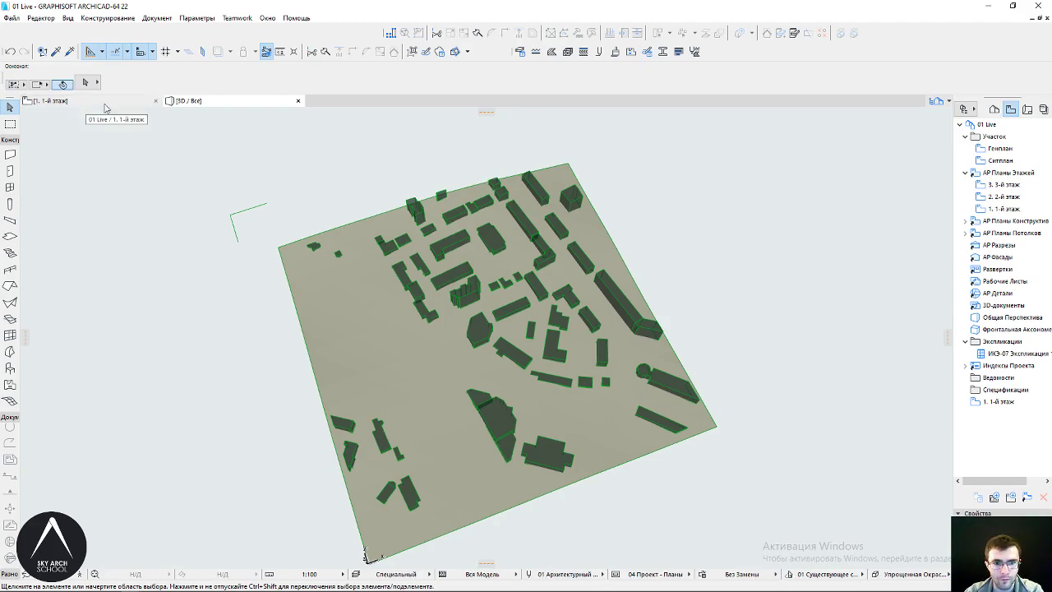
{"action": "left_click", "coordinate": [104, 103]}
{"action": "left_click", "coordinate": [222, 105]}
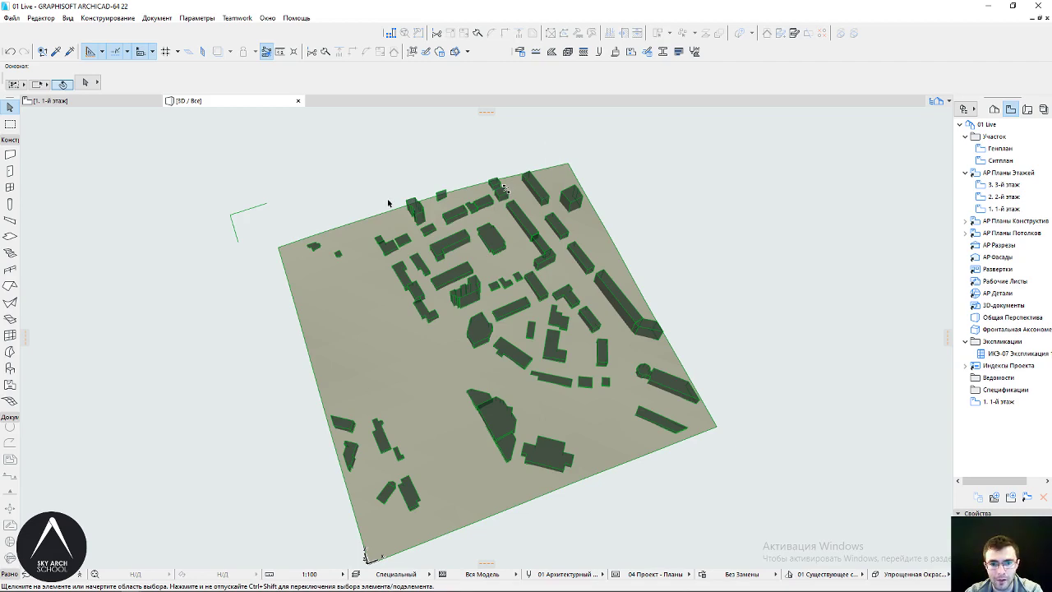
{"action": "mouse_move", "coordinate": [386, 268]}
{"action": "middle_mouse_down", "text": "shift"}
{"action": "mouse_move", "coordinate": [529, 306]}
{"action": "mouse_move", "coordinate": [551, 288]}
{"action": "middle_mouse_up", "text": "shift"}
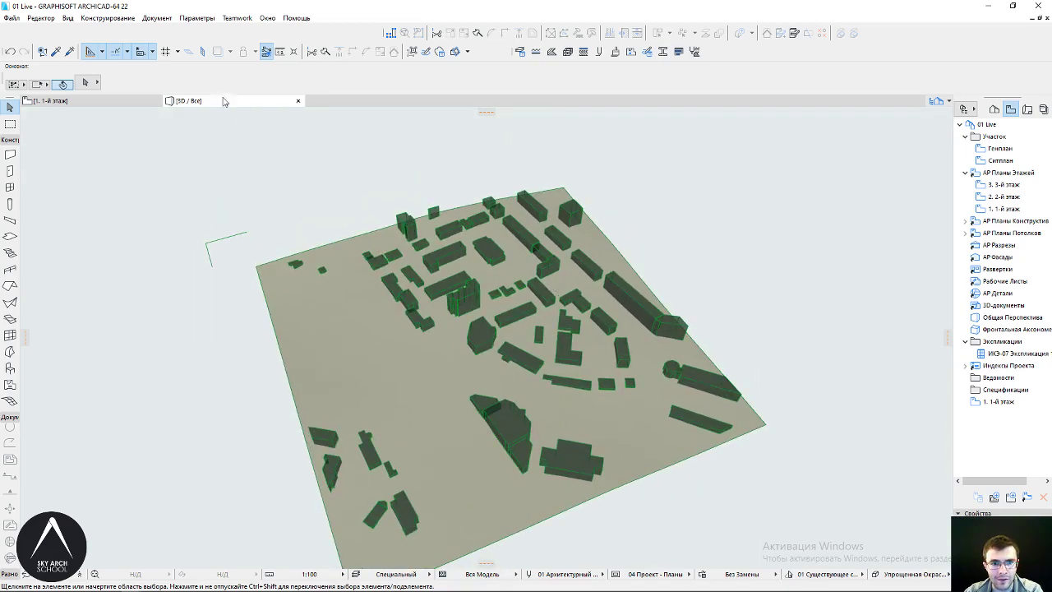
{"action": "mouse_move", "coordinate": [471, 207]}
{"action": "middle_mouse_down", "text": "shift"}
{"action": "mouse_move", "coordinate": [467, 259]}
{"action": "mouse_move", "coordinate": [426, 395]}
{"action": "middle_mouse_up", "text": "shift"}
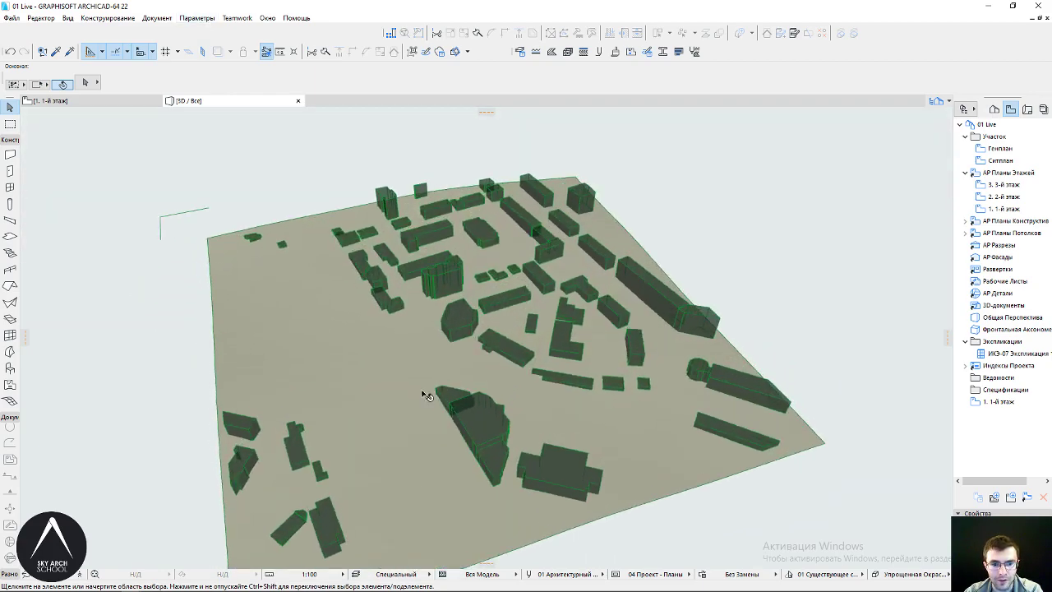
{"action": "scroll", "coordinate": [426, 395], "scroll_direction": "up", "scroll_amount": 2}
{"action": "scroll", "coordinate": [460, 378], "scroll_direction": "up", "scroll_amount": 2}
{"action": "scroll", "coordinate": [482, 357], "scroll_direction": "up", "scroll_amount": 2}
{"action": "scroll", "coordinate": [486, 364], "scroll_direction": "up", "scroll_amount": 2}
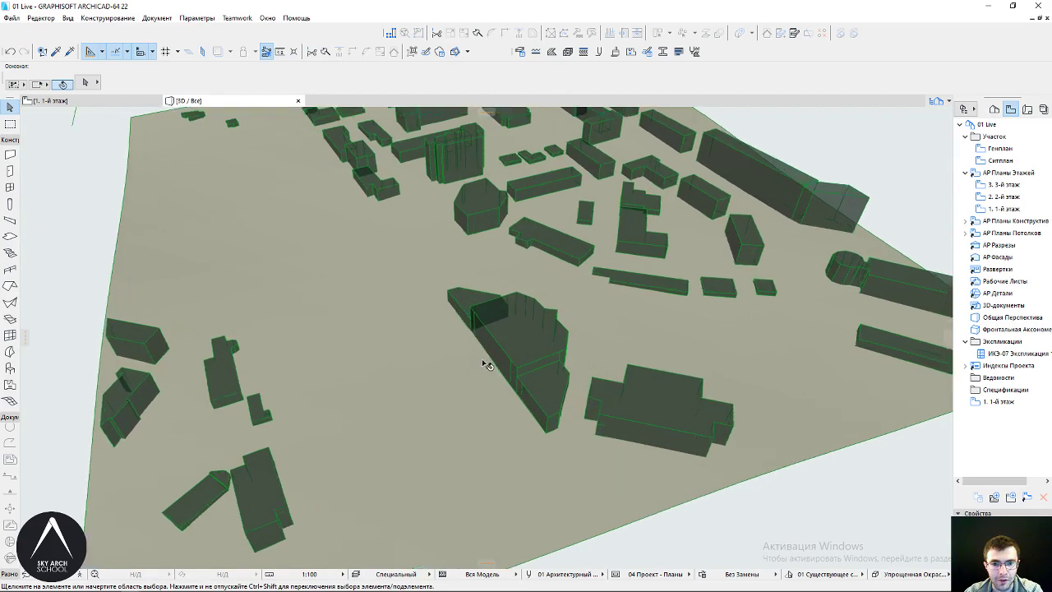
{"action": "scroll", "coordinate": [486, 364], "scroll_direction": "down", "scroll_amount": 3}
{"action": "middle_click_drag", "start_coordinate": [487, 364], "coordinate": [513, 327], "text": "shift"}
{"action": "scroll", "coordinate": [513, 326], "scroll_direction": "up", "scroll_amount": 3}
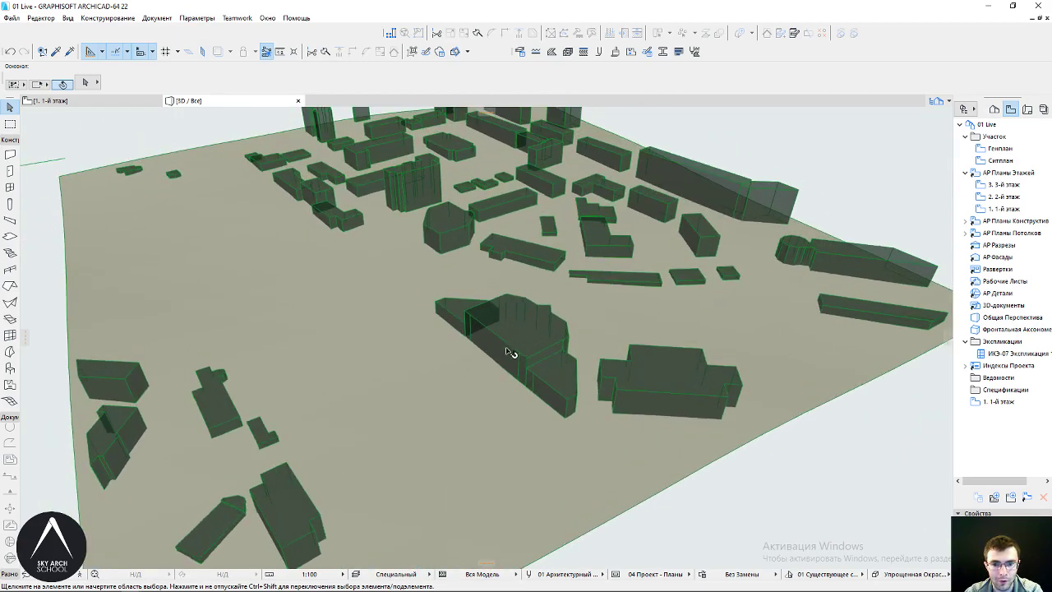
{"action": "scroll", "coordinate": [513, 412], "scroll_direction": "down", "scroll_amount": 3}
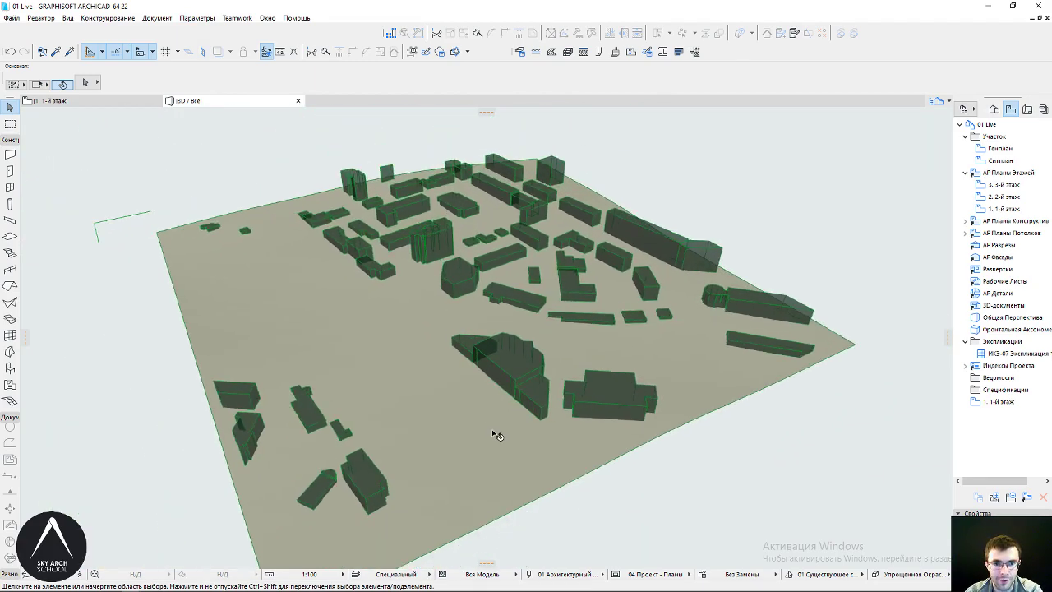
{"action": "scroll", "coordinate": [513, 413], "scroll_direction": "down", "scroll_amount": 3}
{"action": "mouse_move", "coordinate": [513, 412]}
{"action": "middle_mouse_down", "text": "shift"}
{"action": "mouse_move", "coordinate": [384, 371]}
{"action": "mouse_move", "coordinate": [404, 365]}
{"action": "middle_mouse_up", "text": "shift"}
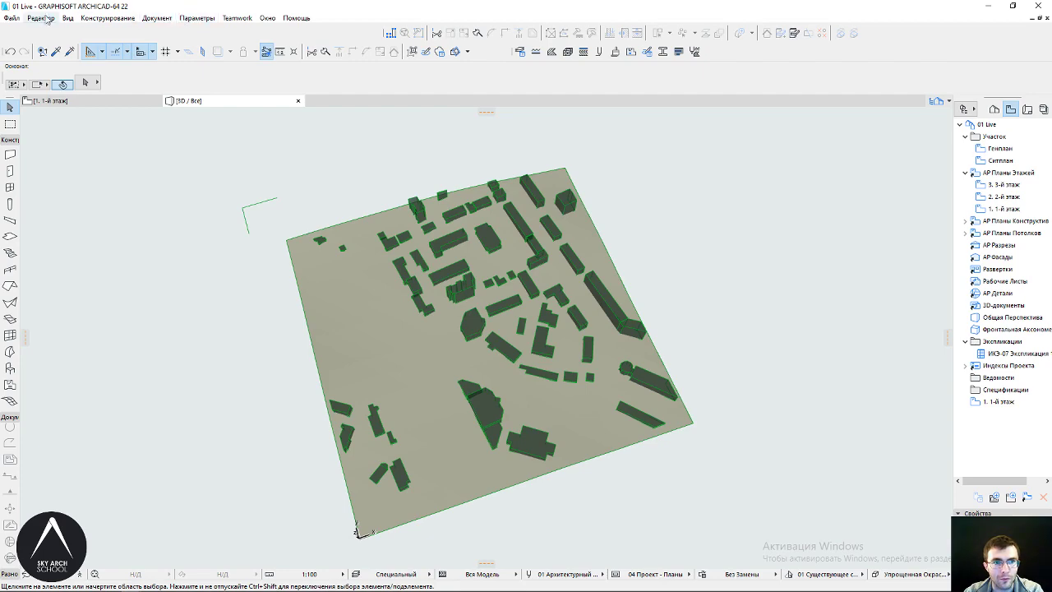
Duplicate the white high-quality plaster surface as a new surface named 01 Карта
{"action": "left_click", "coordinate": [206, 20]}
{"action": "mouse_move", "coordinate": [227, 32]}
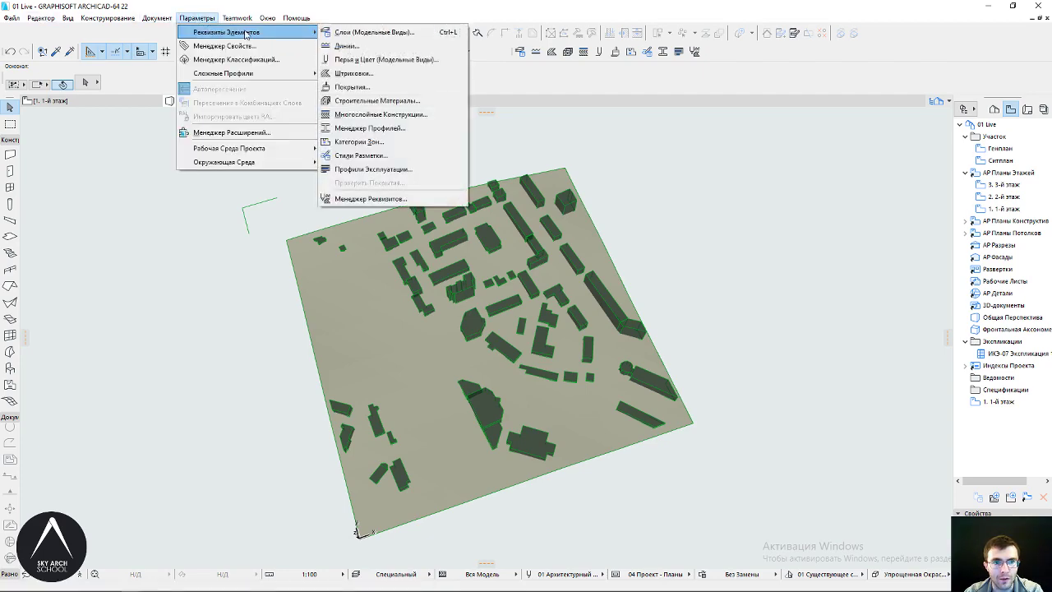
{"action": "left_click", "coordinate": [353, 87]}
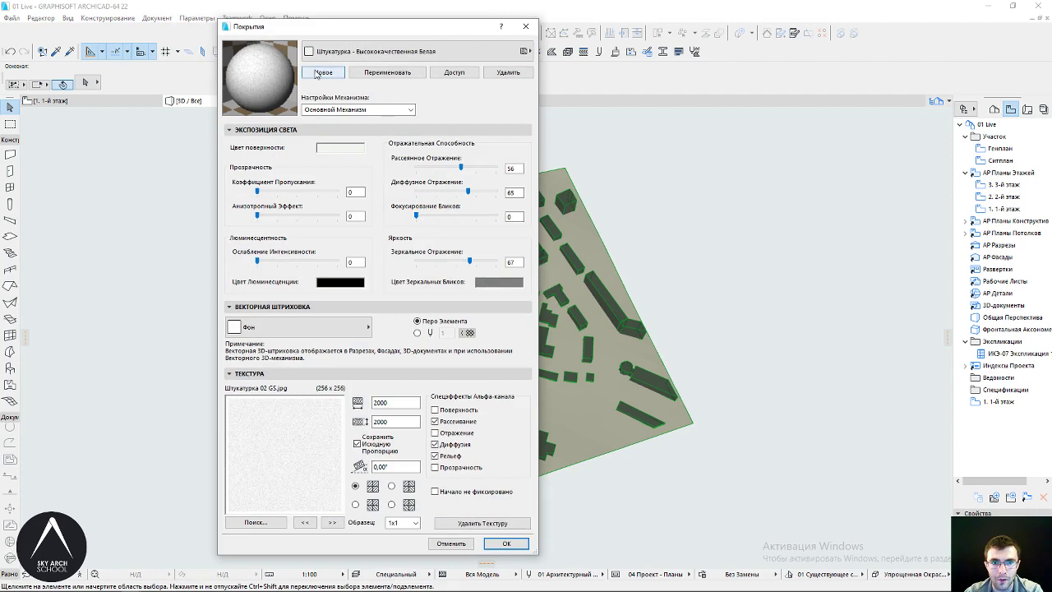
{"action": "left_click", "coordinate": [317, 73]}
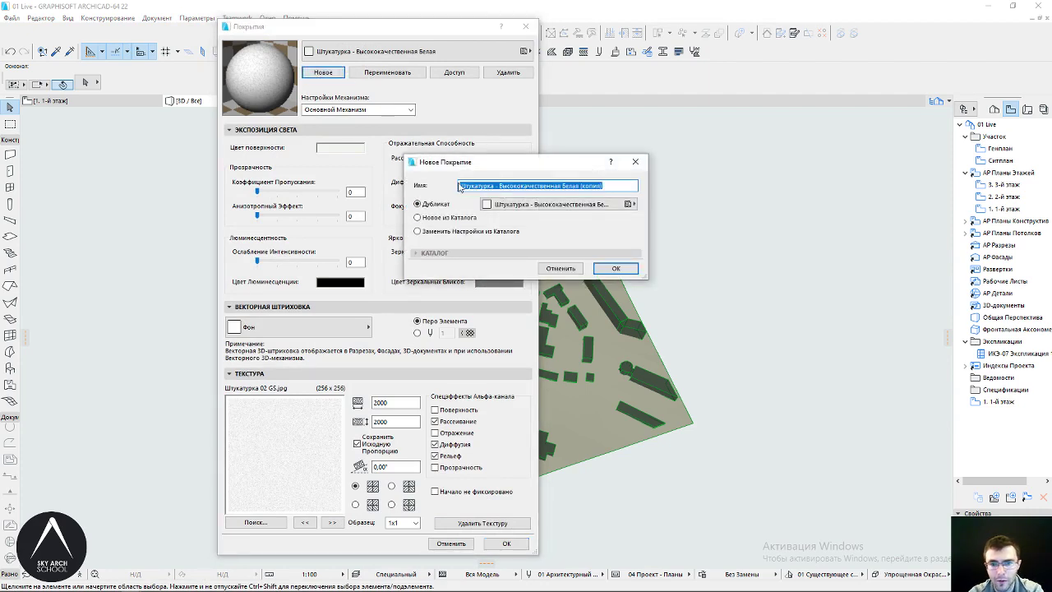
{"action": "type", "text": "01 Карта"}
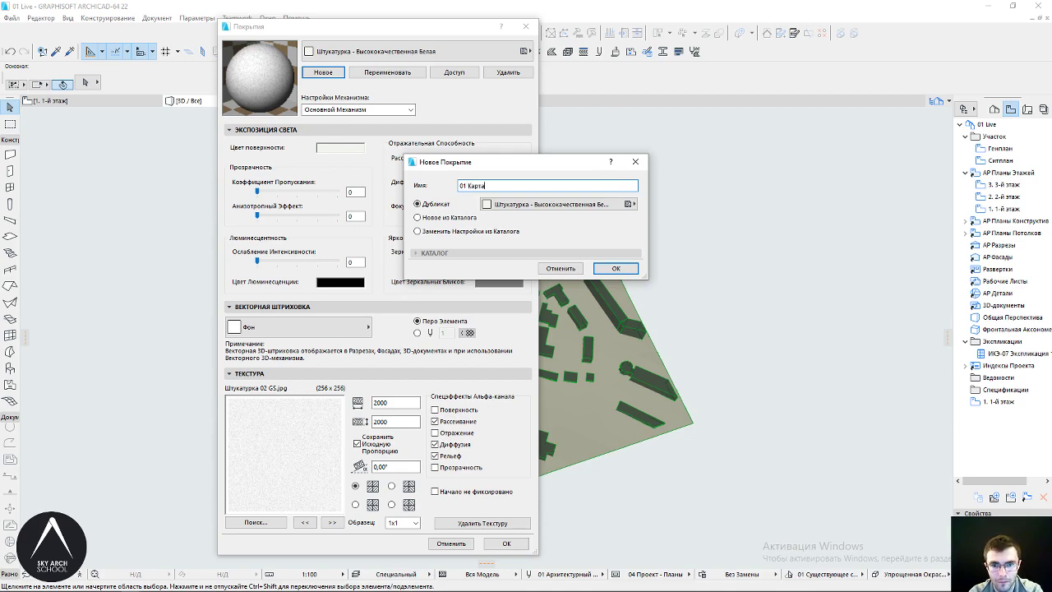
{"action": "key", "text": "Return"}
{"action": "left_click_drag", "start_coordinate": [402, 27], "coordinate": [733, 34]}
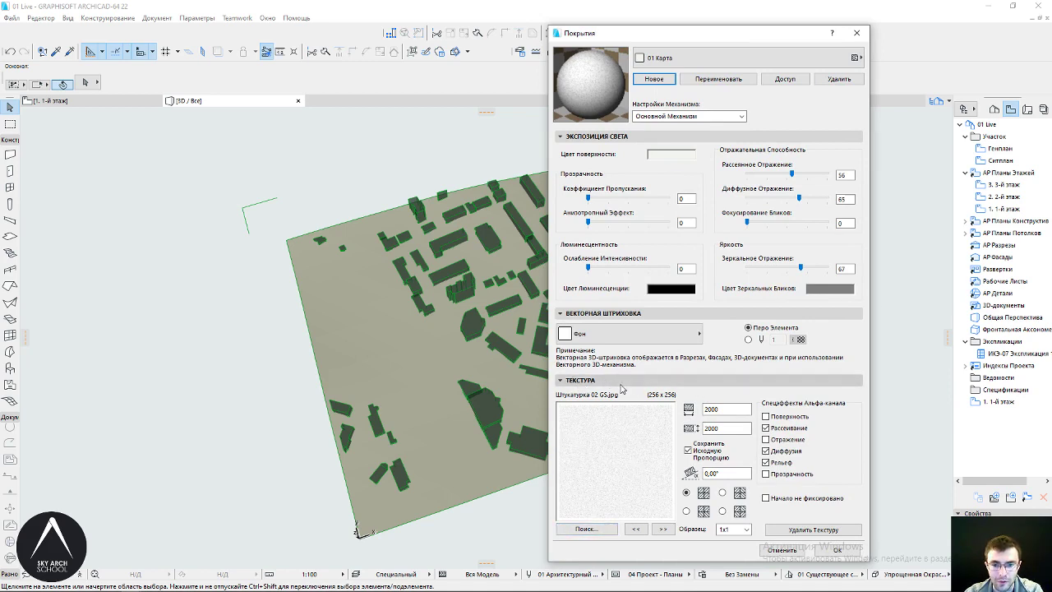
Browse the texture library, previewing several existing images
{"action": "left_click", "coordinate": [586, 528]}
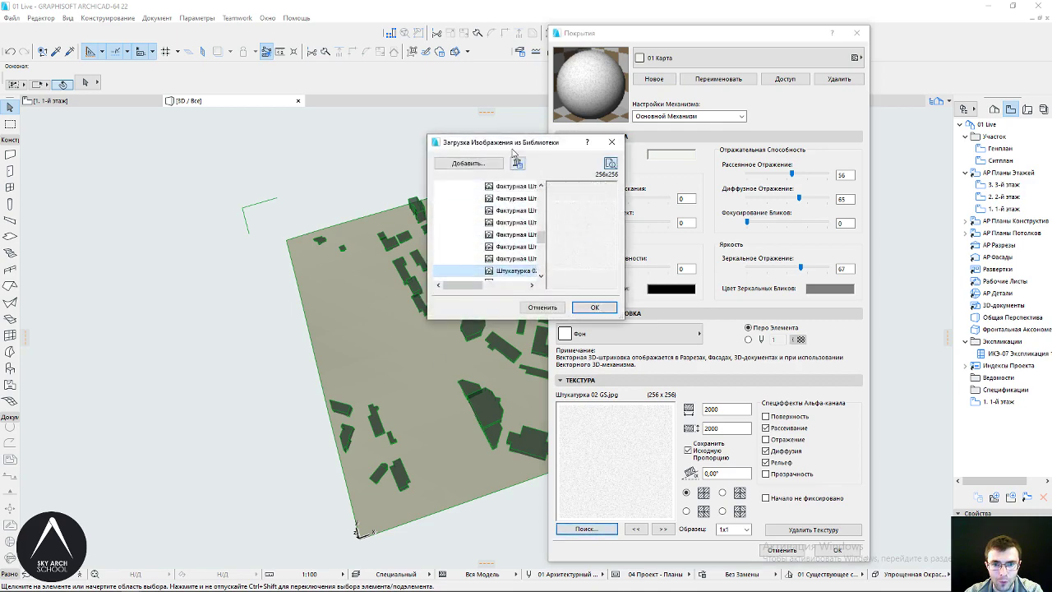
{"action": "left_click_drag", "start_coordinate": [513, 150], "coordinate": [348, 164]}
{"action": "left_click_drag", "start_coordinate": [461, 334], "coordinate": [648, 527]}
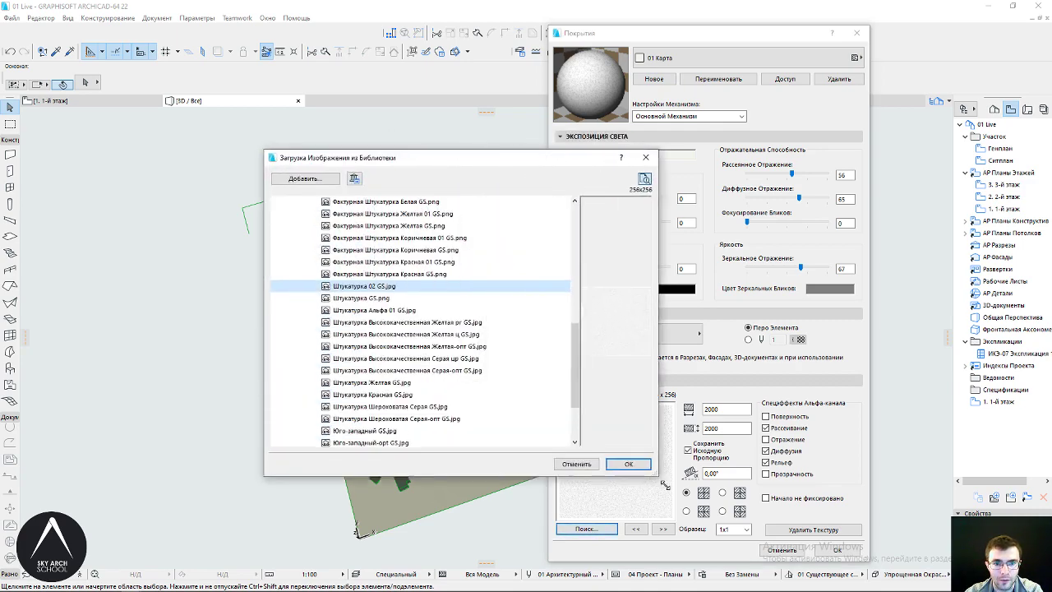
{"action": "scroll", "coordinate": [553, 315], "scroll_direction": "up", "scroll_amount": 5}
{"action": "scroll", "coordinate": [553, 315], "scroll_direction": "down", "scroll_amount": 10}
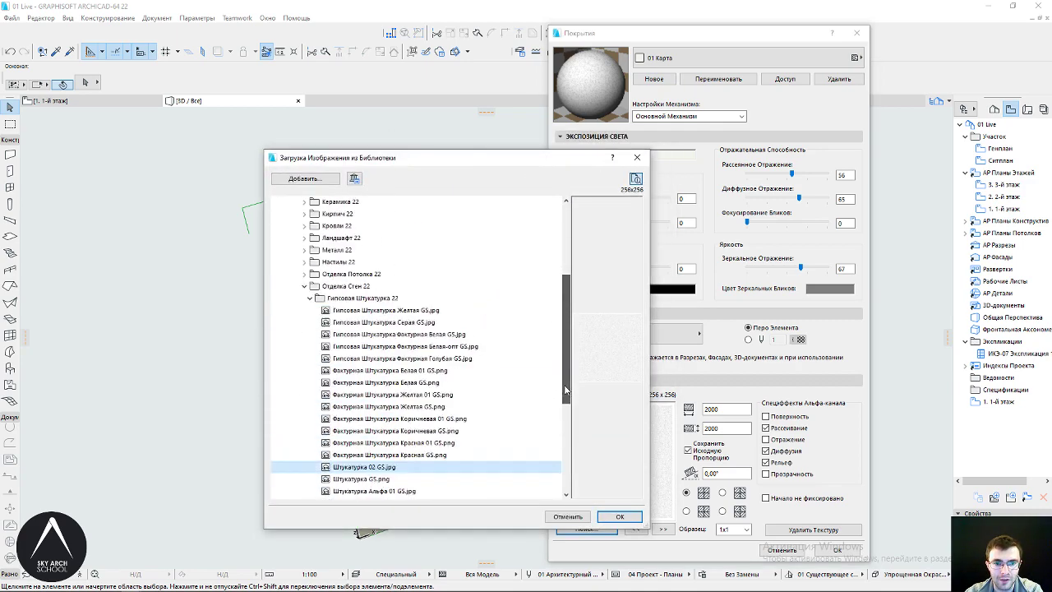
{"action": "scroll", "coordinate": [542, 460], "scroll_direction": "down", "scroll_amount": 5}
{"action": "left_click", "coordinate": [415, 299]}
{"action": "left_click", "coordinate": [370, 286]}
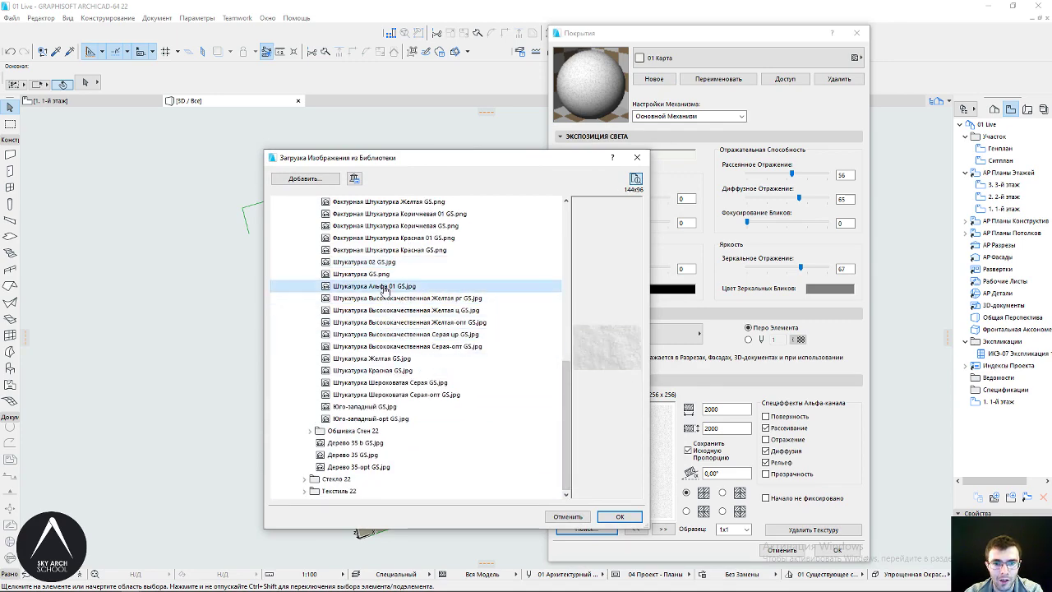
{"action": "left_click", "coordinate": [370, 237]}
{"action": "scroll", "coordinate": [362, 246], "scroll_direction": "up", "scroll_amount": 4}
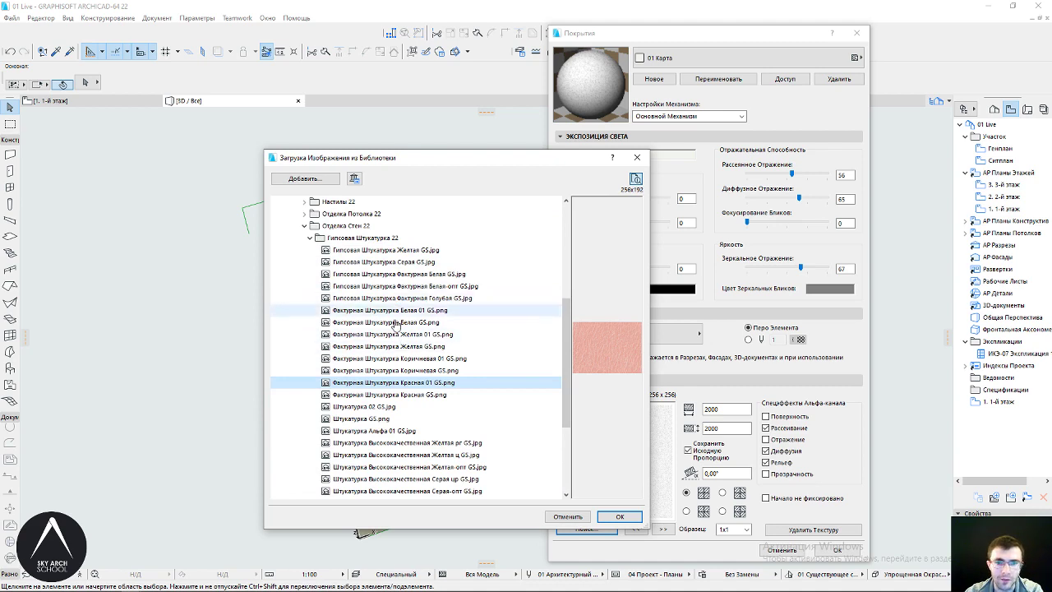
{"action": "scroll", "coordinate": [435, 333], "scroll_direction": "up", "scroll_amount": 6}
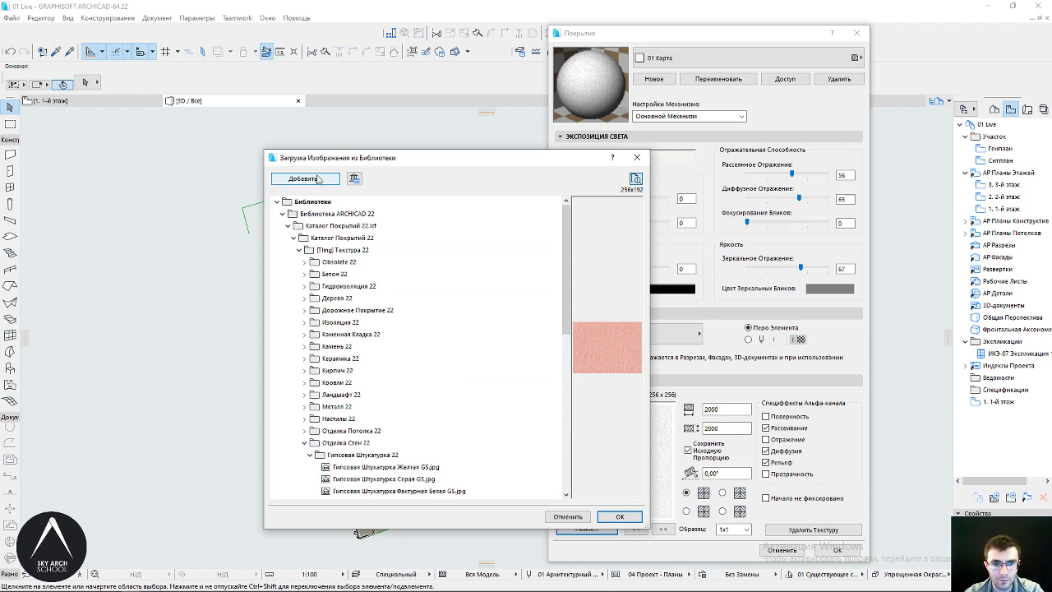
Add Карта 01.jpg from the Desktop to the embedded library
{"action": "left_click", "coordinate": [305, 182]}
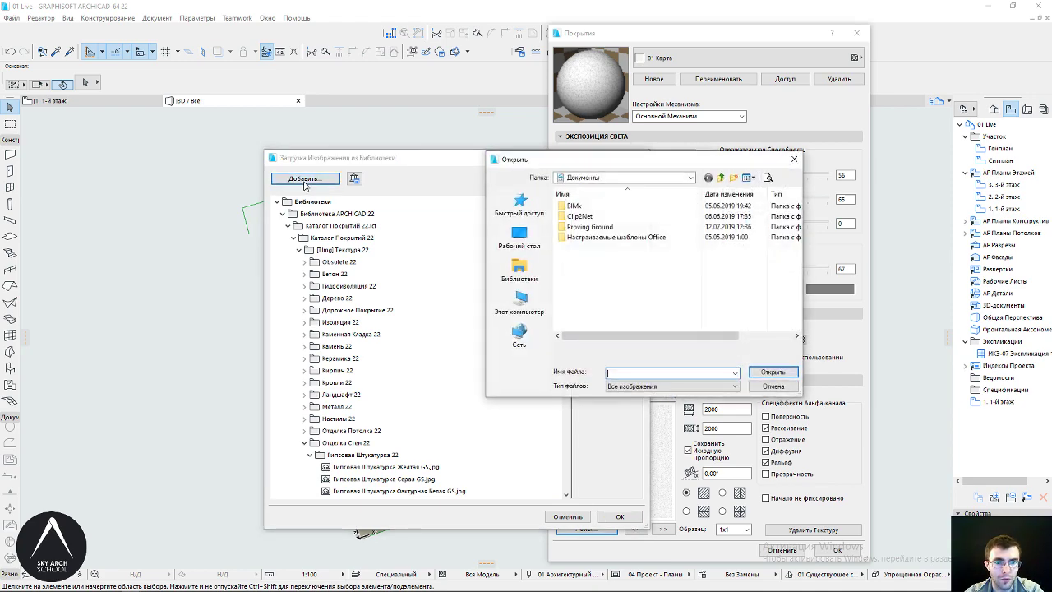
{"action": "left_click_drag", "start_coordinate": [632, 162], "coordinate": [589, 197]}
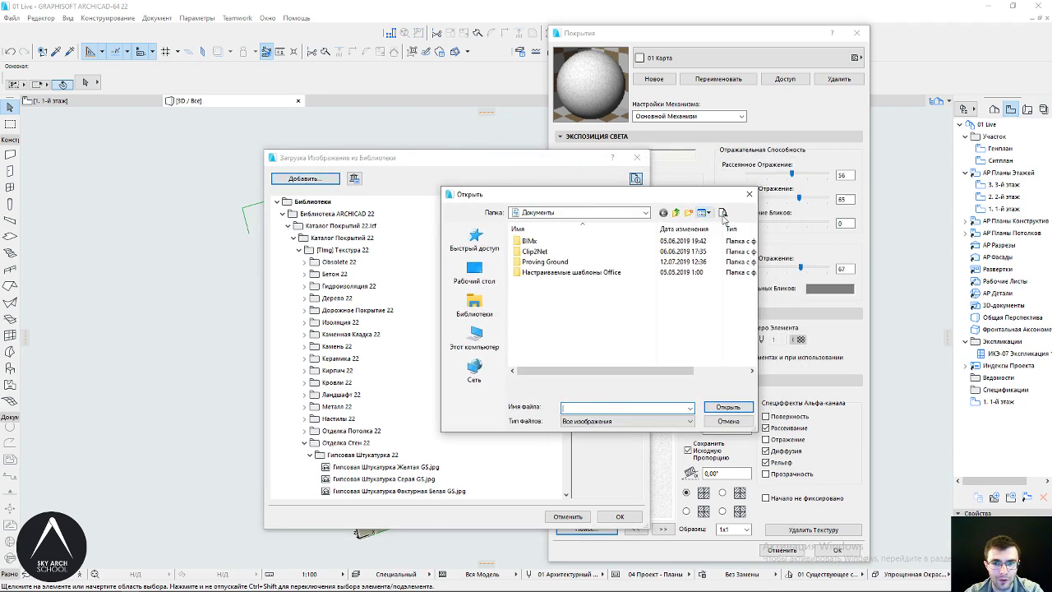
{"action": "key", "text": "Escape"}
{"action": "left_click", "coordinate": [319, 184]}
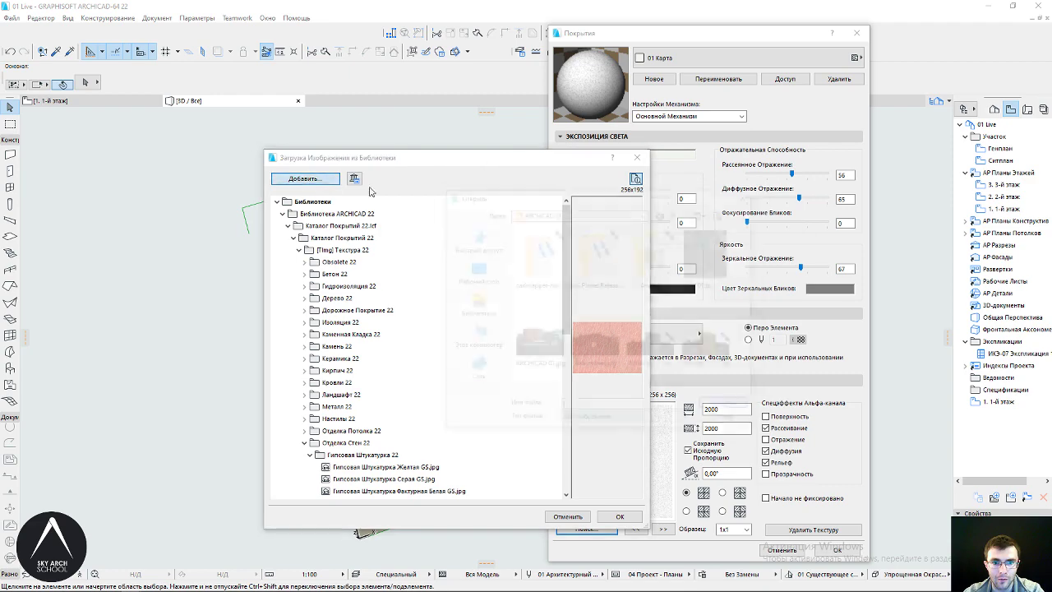
{"action": "left_click", "coordinate": [474, 271]}
{"action": "scroll", "coordinate": [587, 284], "scroll_direction": "down", "scroll_amount": 5}
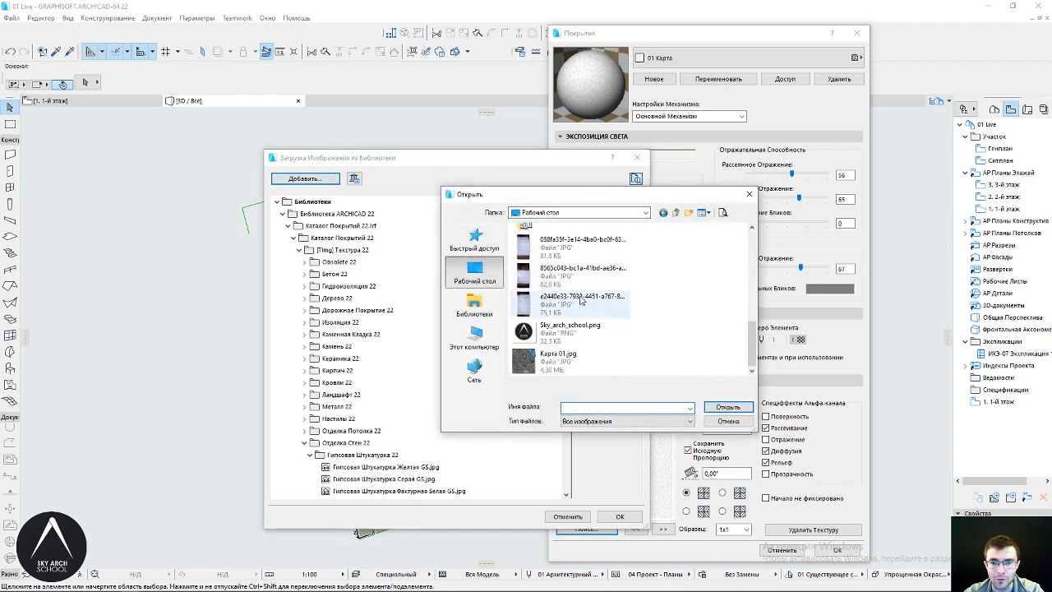
{"action": "left_click", "coordinate": [564, 365]}
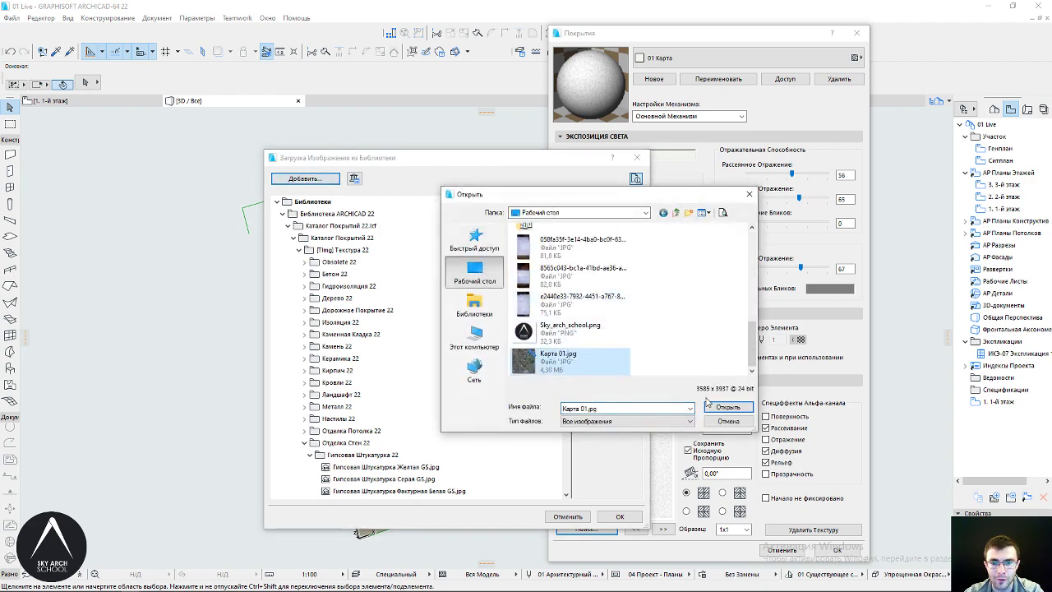
{"action": "left_click", "coordinate": [713, 408]}
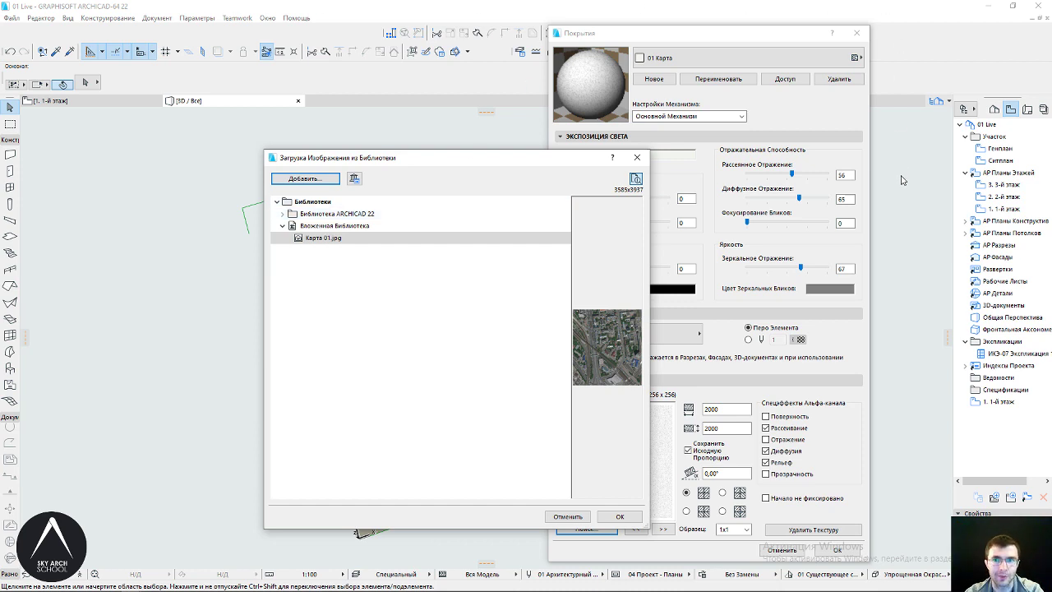
Assign Карта 01.jpg as the texture of the 01 Карта surface
{"action": "mouse_move", "coordinate": [410, 159]}
{"action": "left_mouse_down"}
{"action": "mouse_move", "coordinate": [668, 167]}
{"action": "mouse_move", "coordinate": [221, 145]}
{"action": "left_mouse_up"}
{"action": "left_click", "coordinate": [136, 222]}
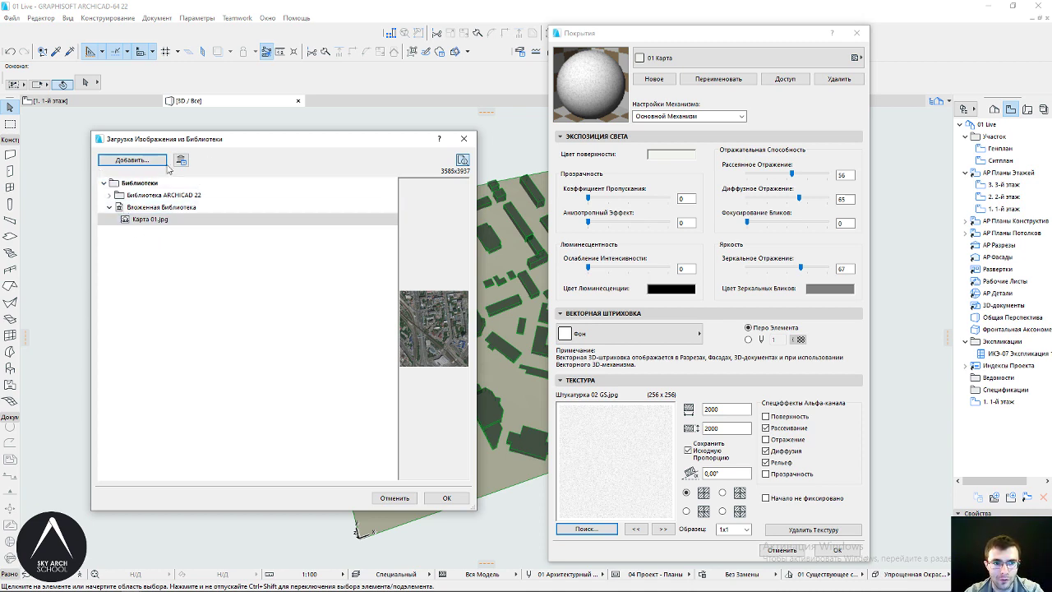
{"action": "left_click", "coordinate": [138, 220]}
{"action": "left_click", "coordinate": [128, 222]}
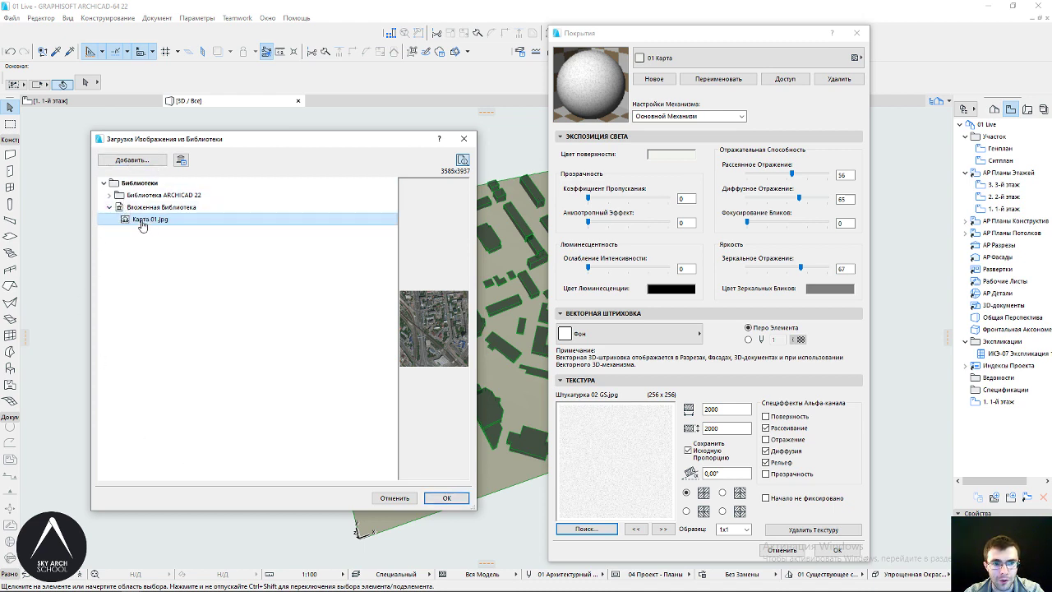
{"action": "left_click", "coordinate": [440, 502]}
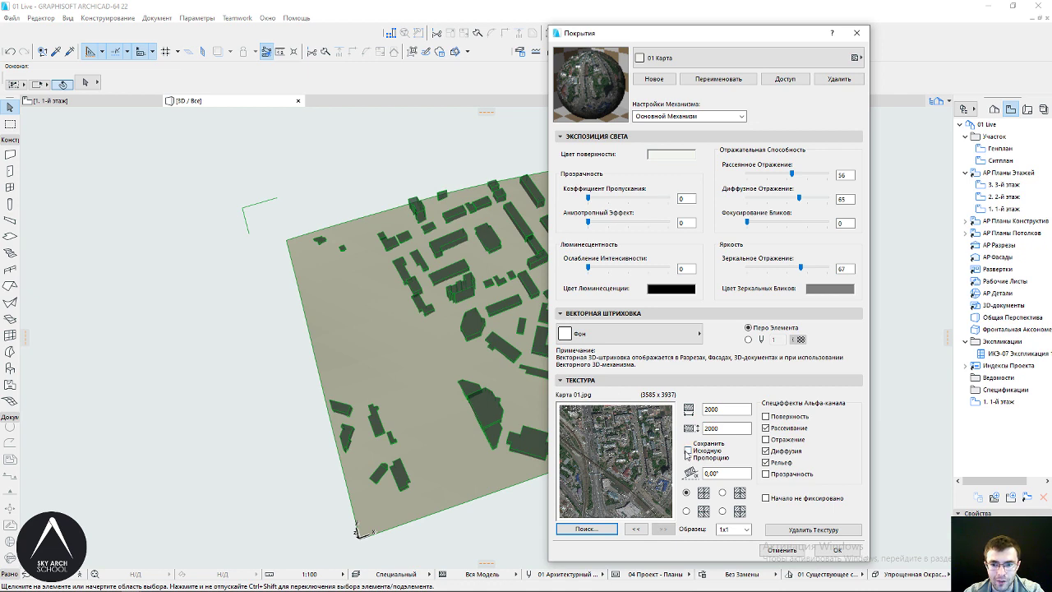
Enable Keep Original Proportion and set the texture width to 2000
{"action": "left_click", "coordinate": [688, 450]}
{"action": "left_click", "coordinate": [722, 408]}
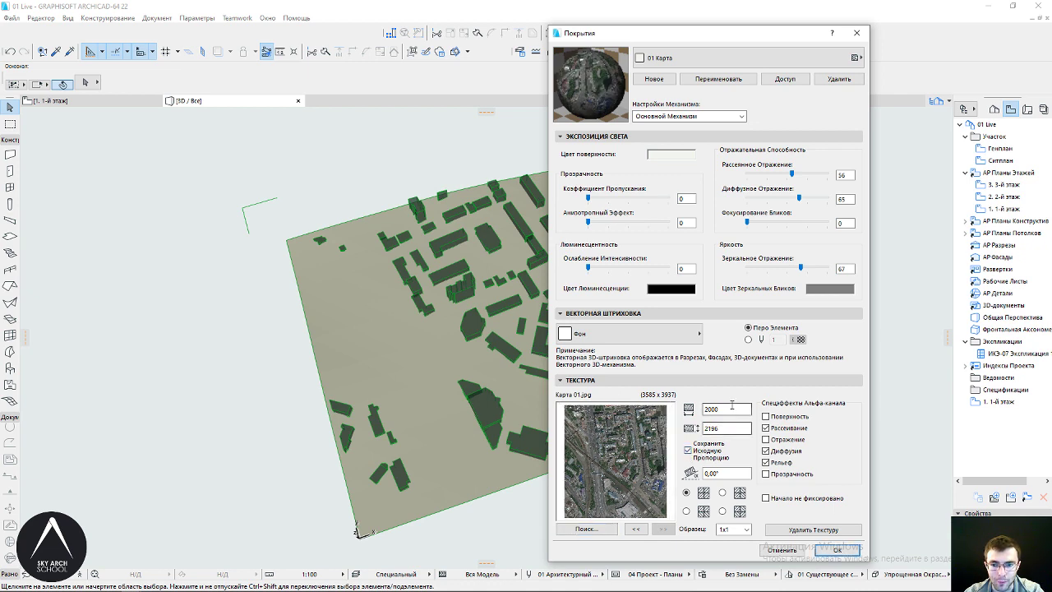
{"action": "key", "text": "Tab"}
{"action": "left_click", "coordinate": [721, 408]}
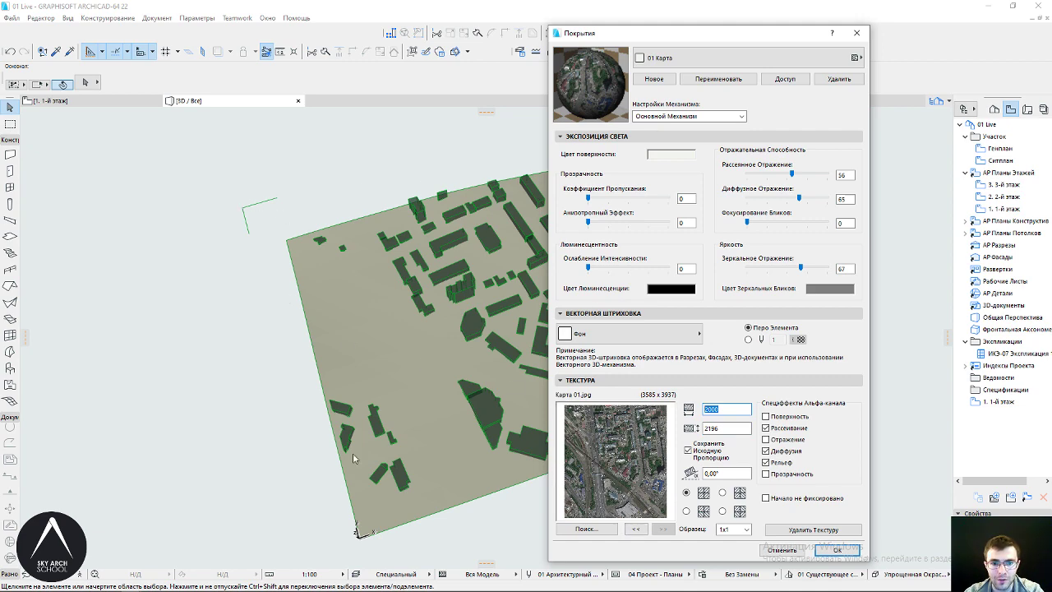
{"action": "left_click_drag", "start_coordinate": [593, 36], "coordinate": [801, 36]}
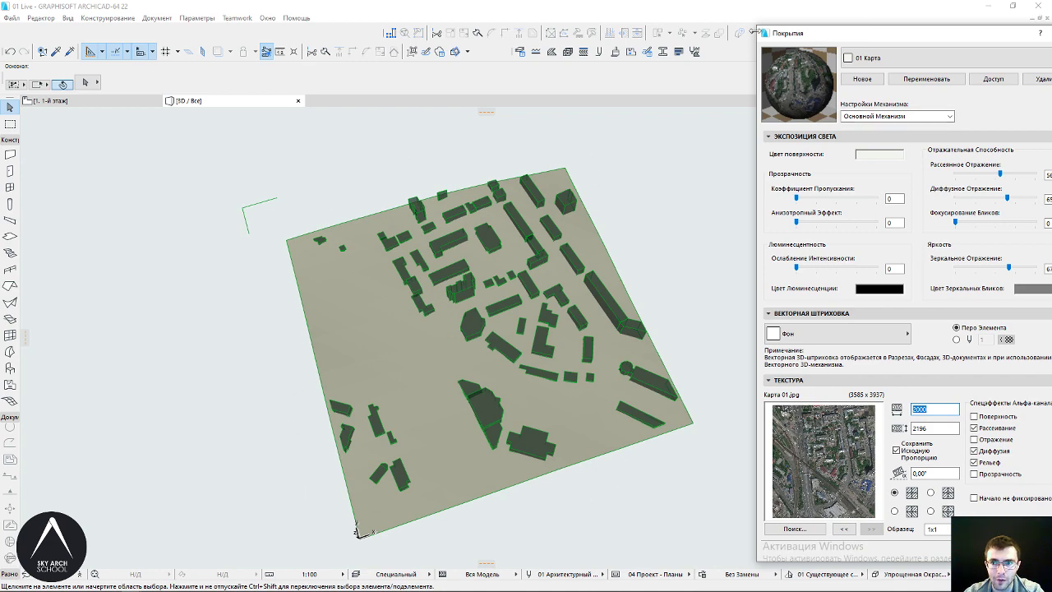
{"action": "left_click_drag", "start_coordinate": [812, 34], "coordinate": [668, 23]}
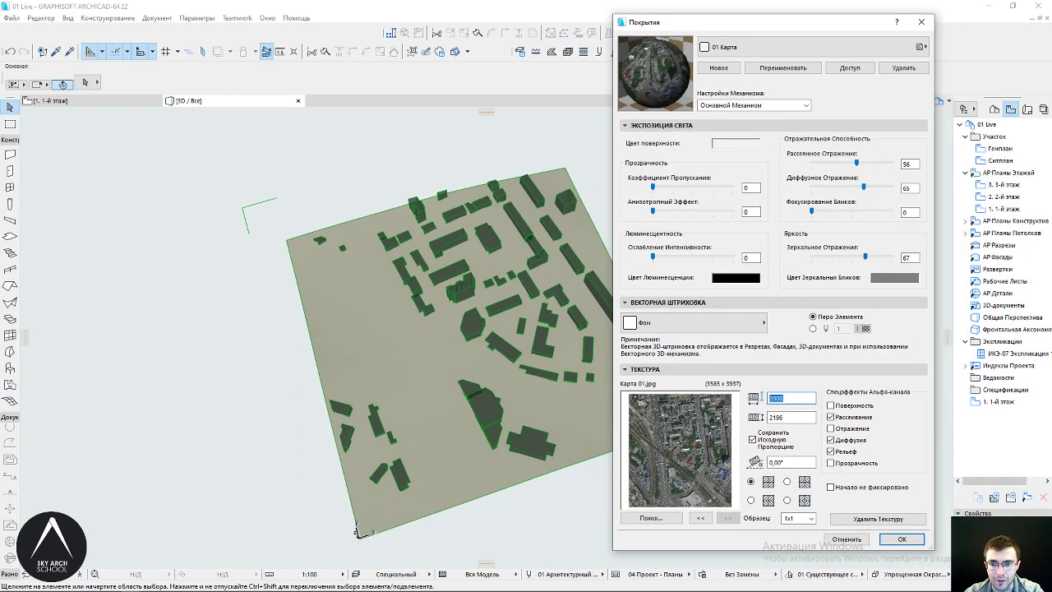
{"action": "type", "text": "2000"}
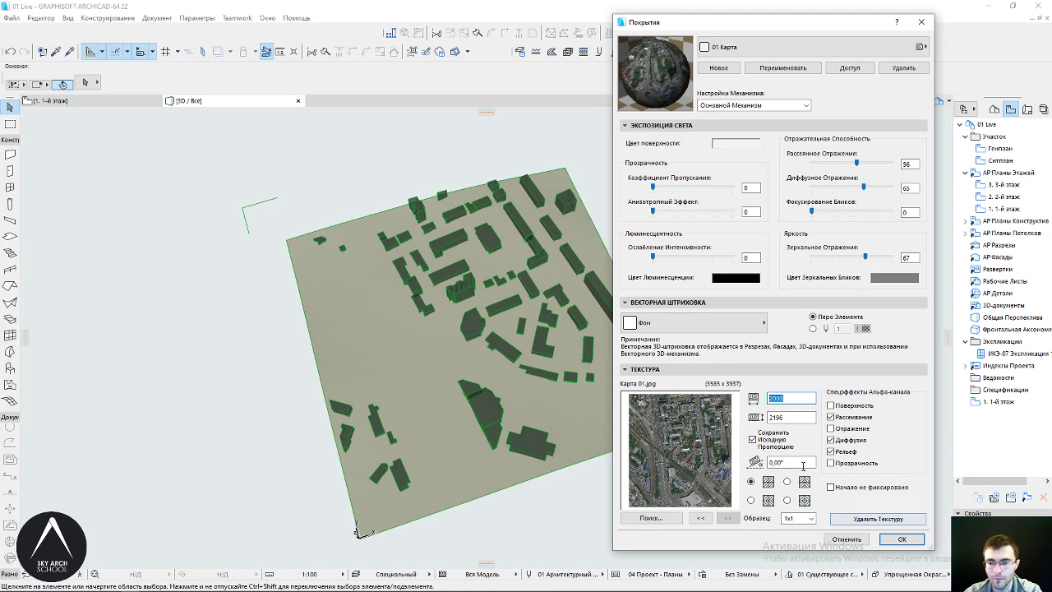
Confirm the texture height reads 2196 and accept the Surfaces settings
{"action": "left_click", "coordinate": [777, 416]}
{"action": "left_click", "coordinate": [781, 401]}
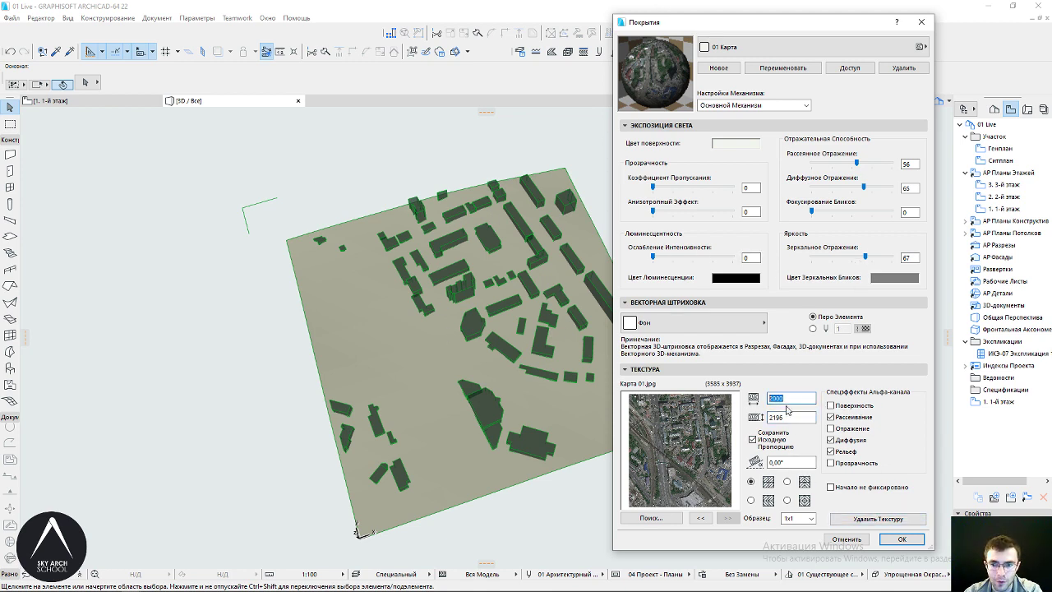
{"action": "left_click", "coordinate": [793, 418]}
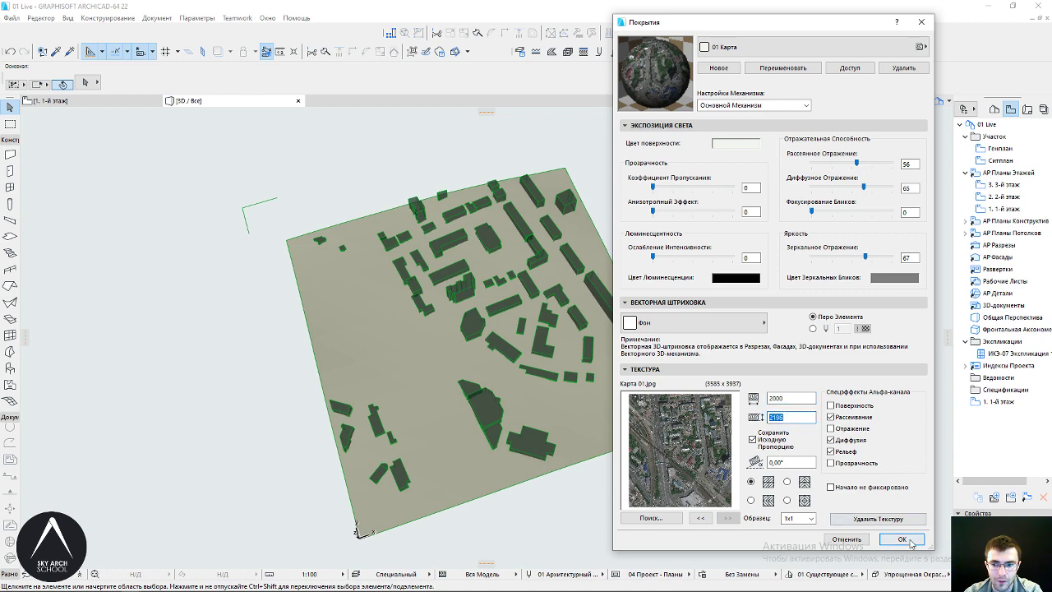
{"action": "left_click", "coordinate": [780, 398]}
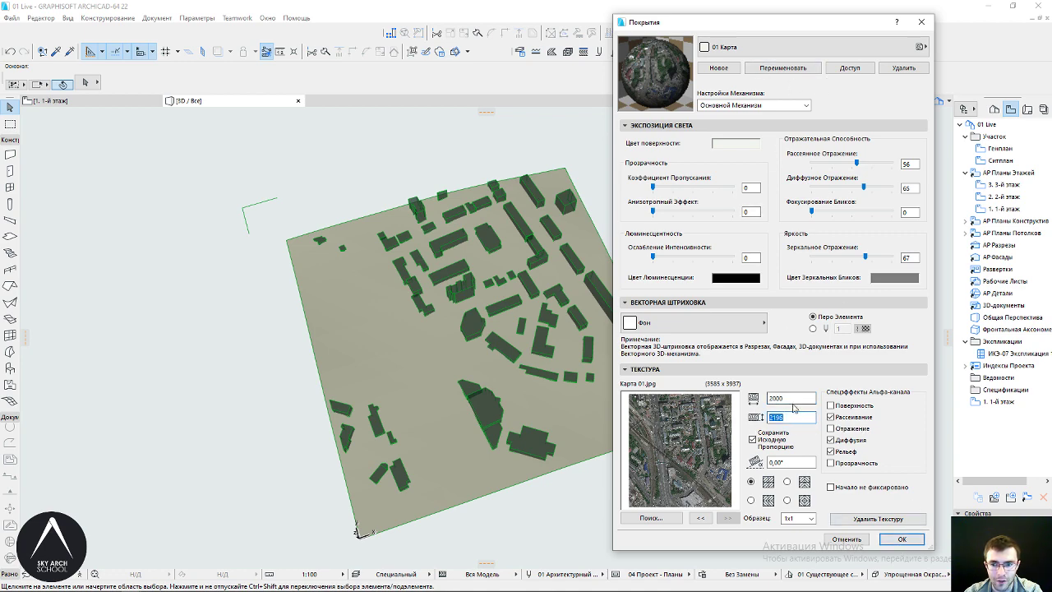
{"action": "left_click", "coordinate": [900, 538]}
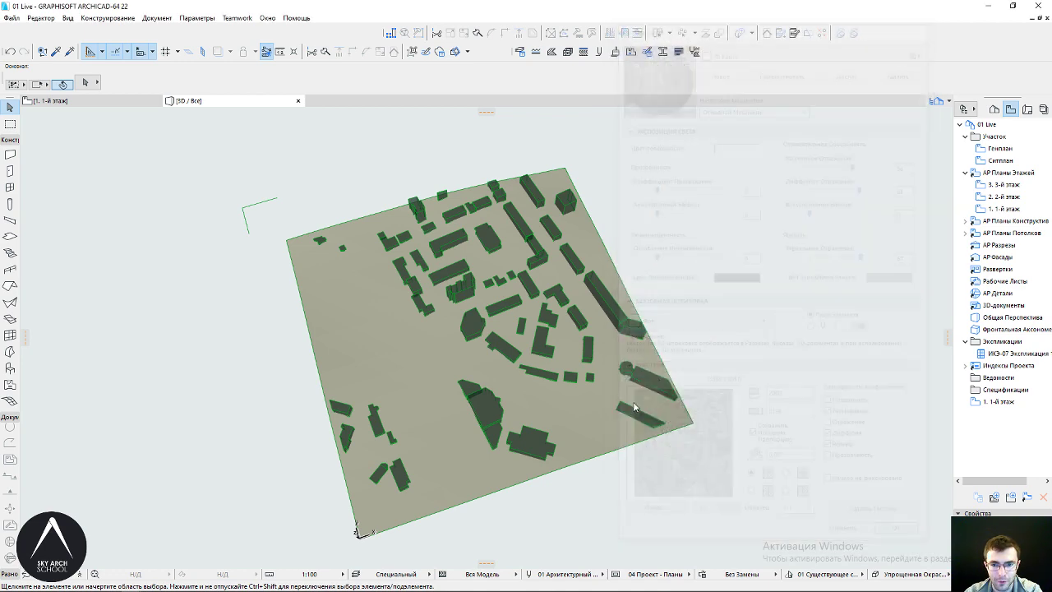
Return to the 1. 1-й этаж floor plan over the satellite image and start the Measure tool
{"action": "left_click", "coordinate": [78, 97]}
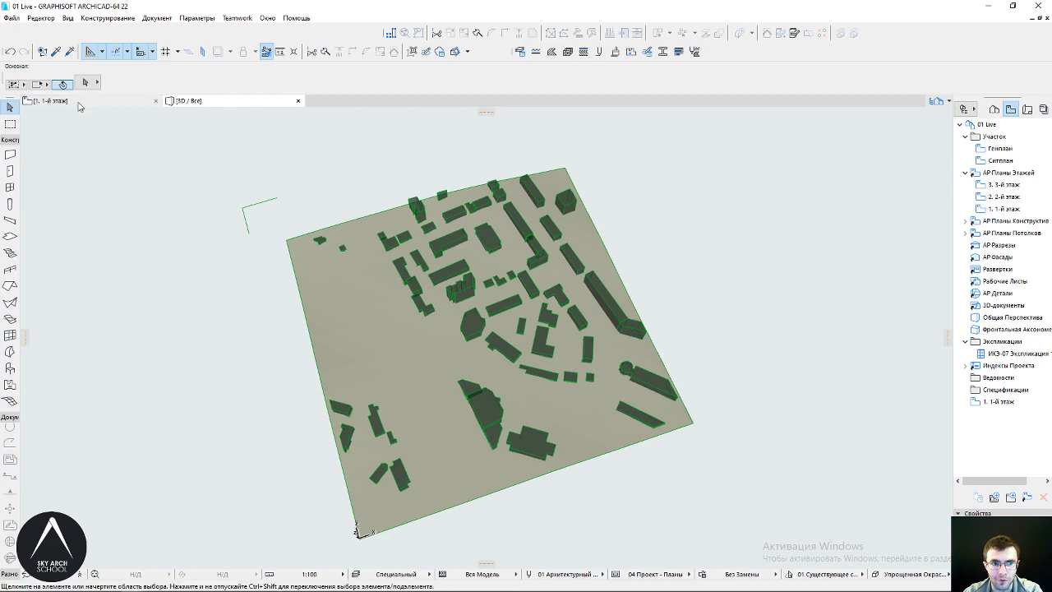
{"action": "left_click", "coordinate": [327, 135]}
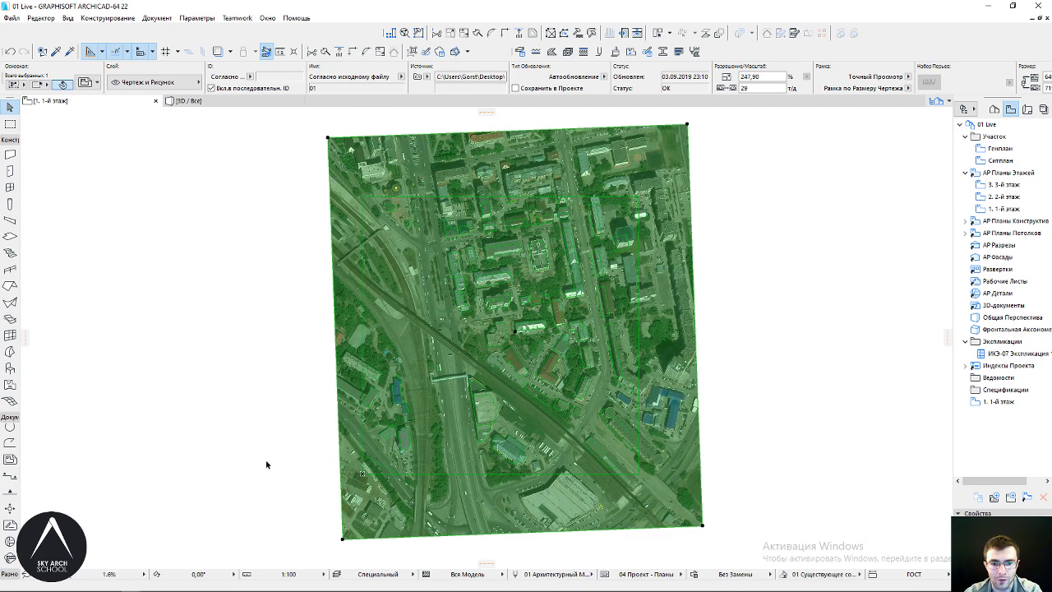
{"action": "key", "text": "Escape"}
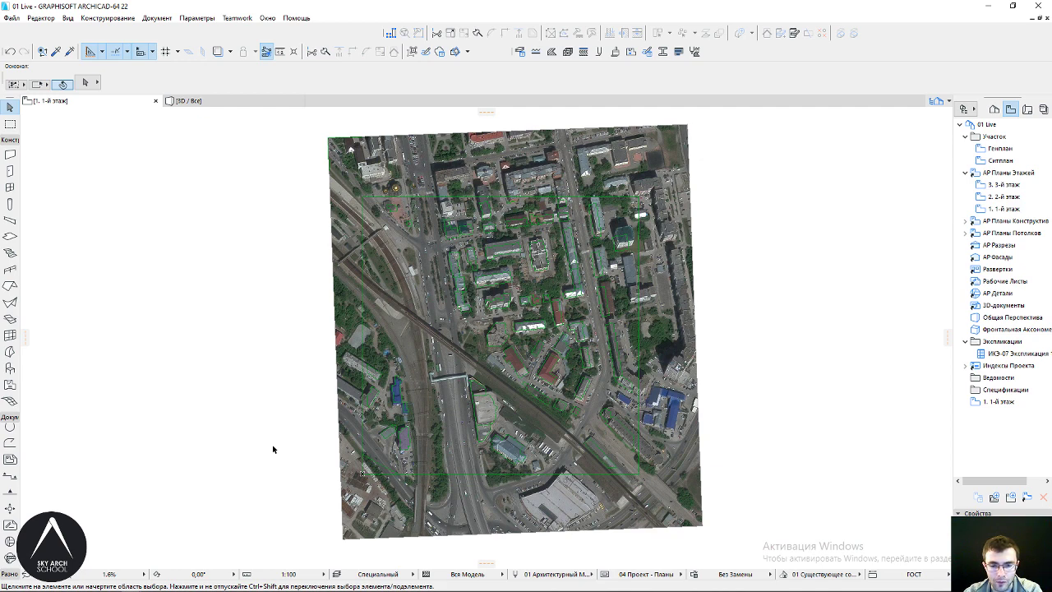
{"action": "key", "text": "m"}
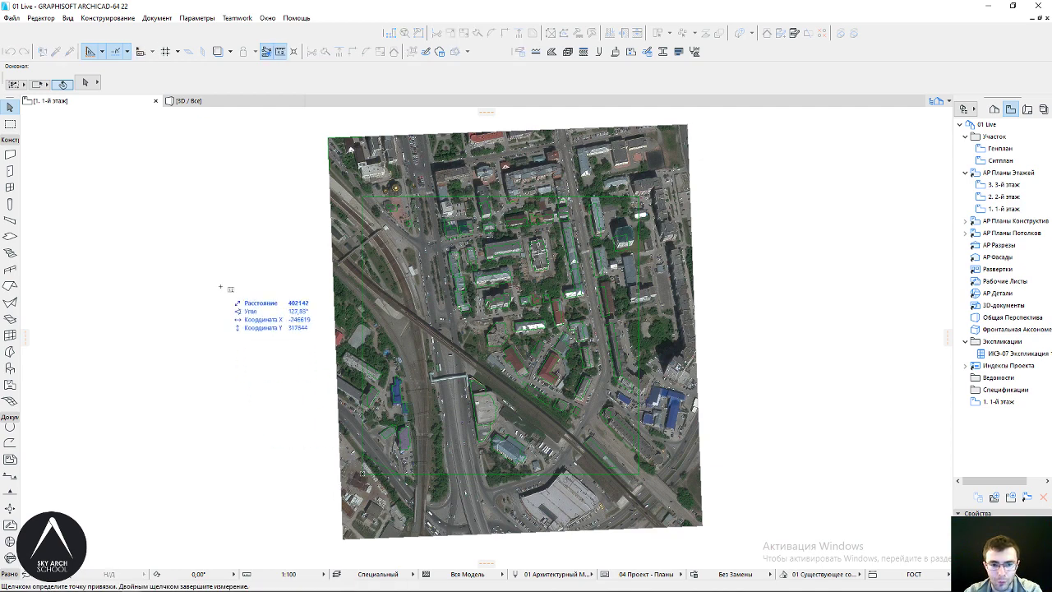
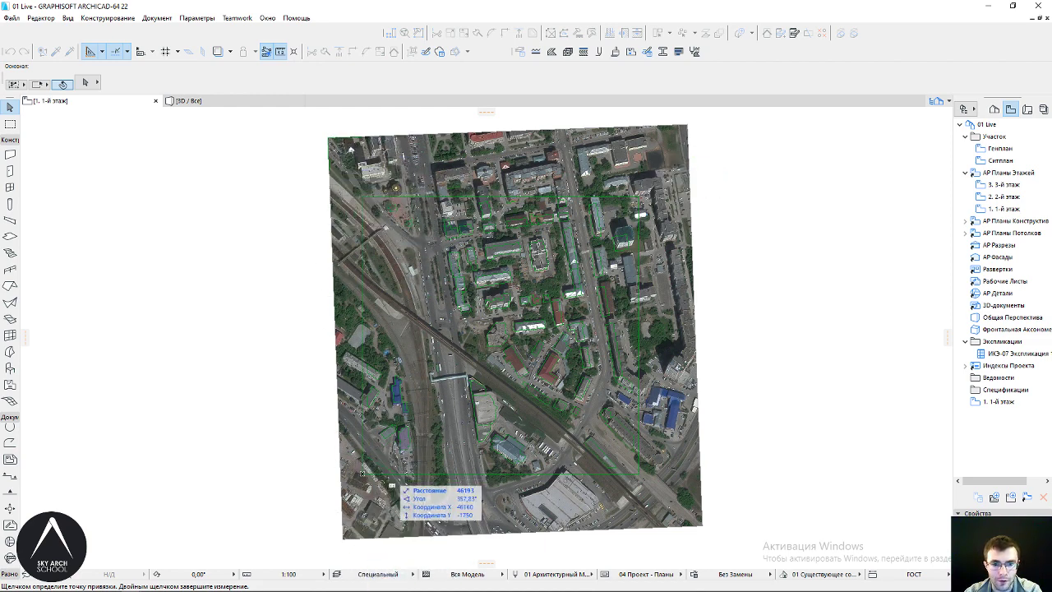
Measure the aerial image from its top-left corner to its lower-left corner
{"action": "left_click", "coordinate": [329, 138]}
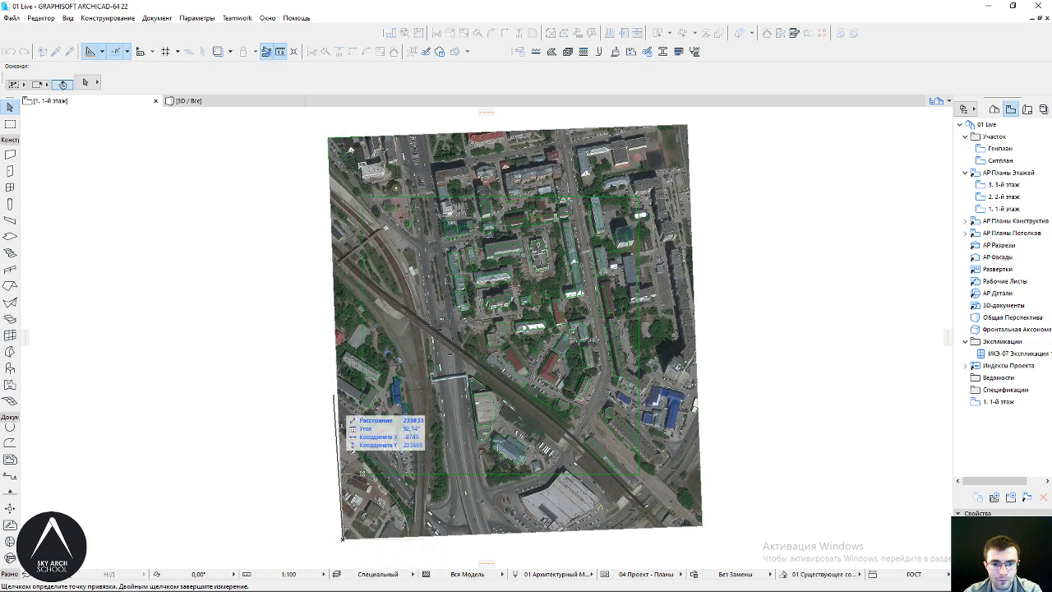
{"action": "left_click", "coordinate": [343, 539]}
{"action": "left_click", "coordinate": [328, 136]}
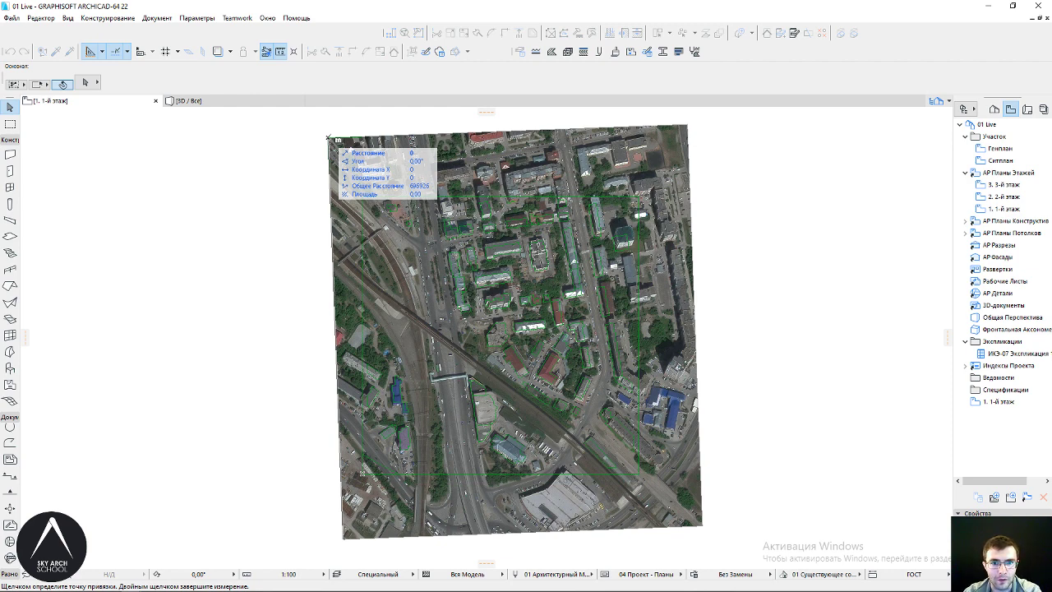
{"action": "key", "text": "Escape"}
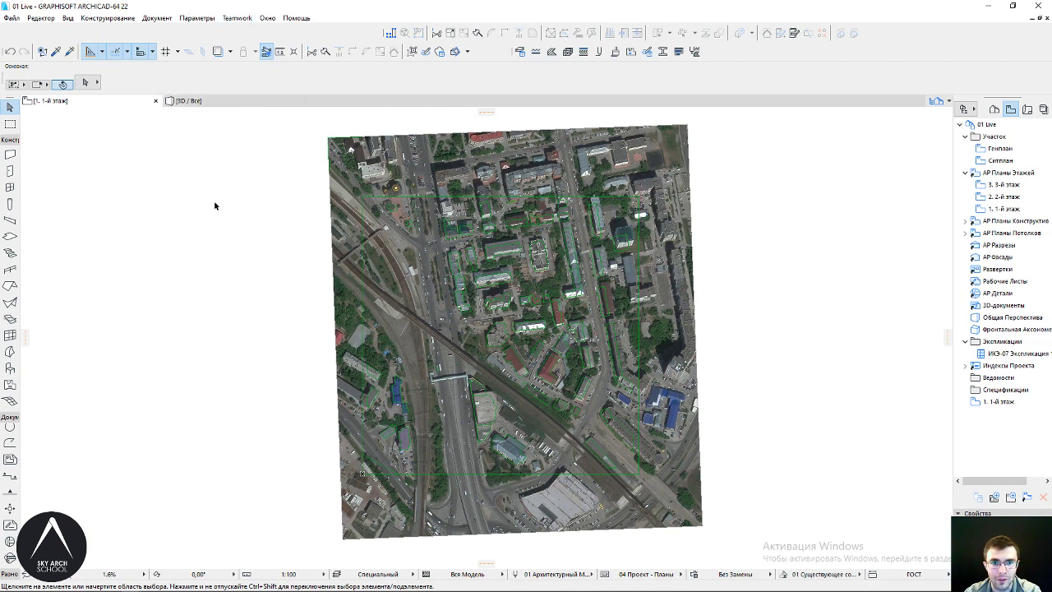
Set the 01 Карта texture height to 696600 with proportions kept (about 634318 × 696600)
{"action": "left_click", "coordinate": [187, 19]}
{"action": "mouse_move", "coordinate": [226, 32]}
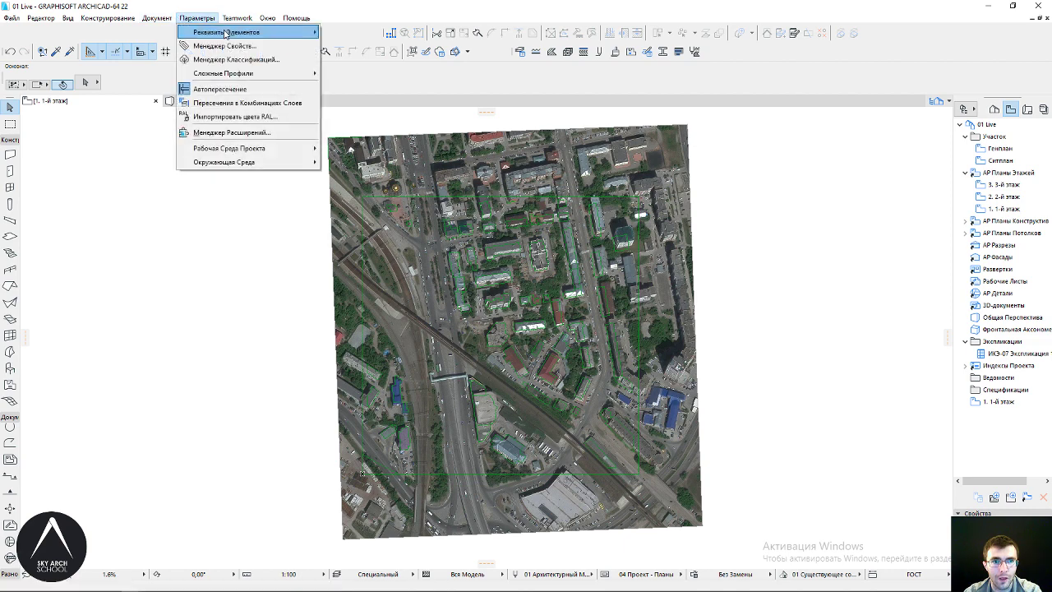
{"action": "left_click", "coordinate": [353, 87]}
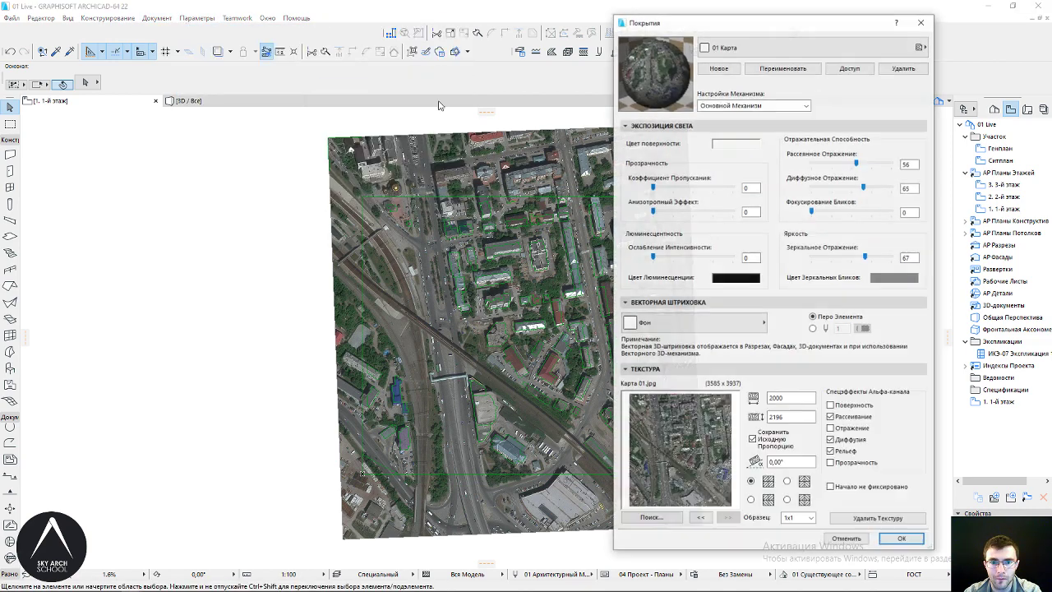
{"action": "left_click_drag", "start_coordinate": [724, 25], "coordinate": [650, 22]}
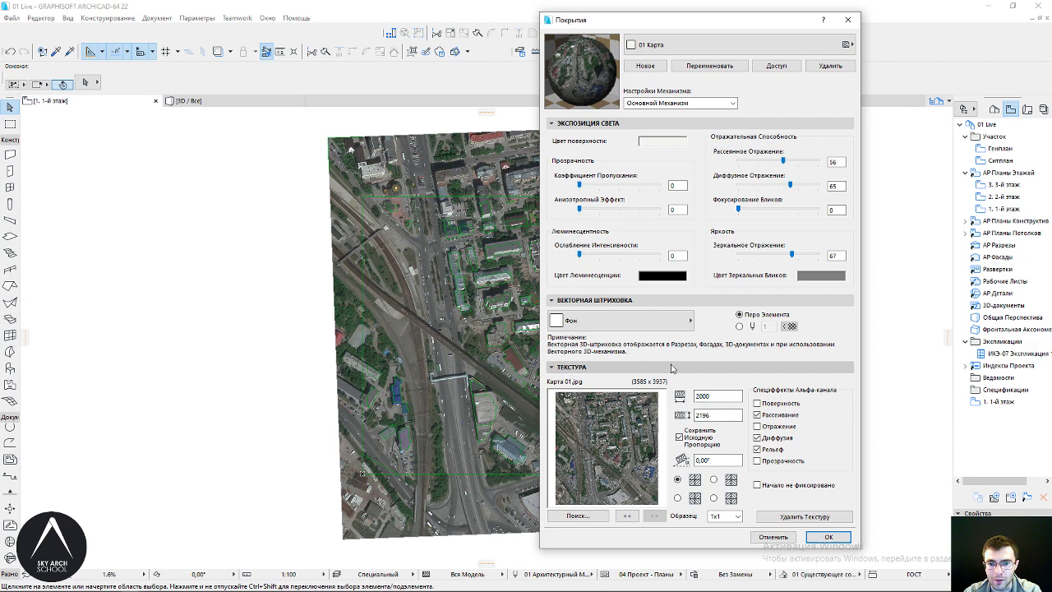
{"action": "double_click", "coordinate": [719, 418]}
{"action": "type", "text": "696600"}
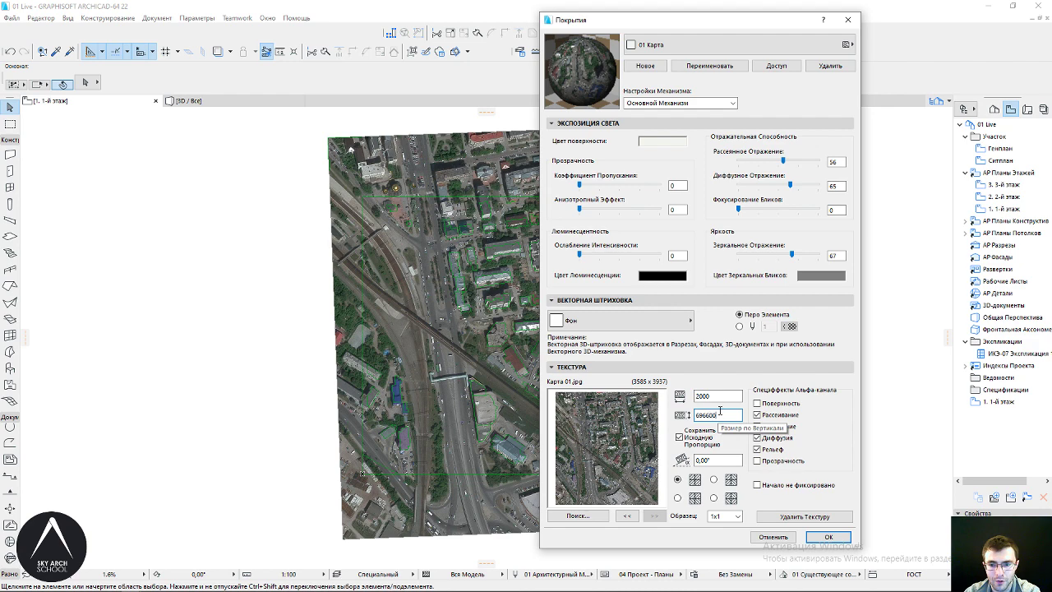
{"action": "left_click", "coordinate": [727, 397]}
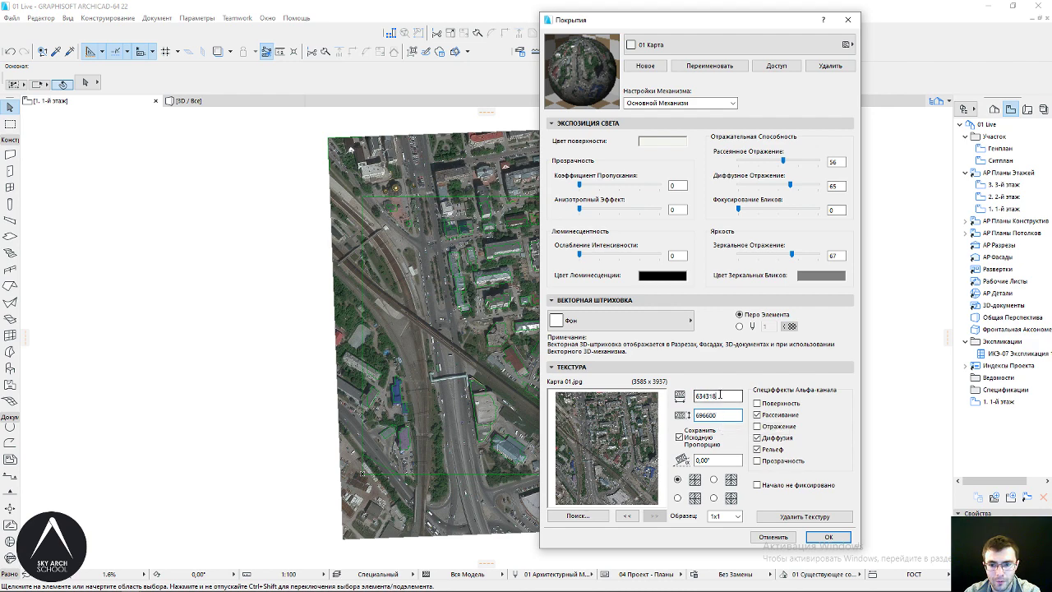
{"action": "left_click", "coordinate": [830, 537]}
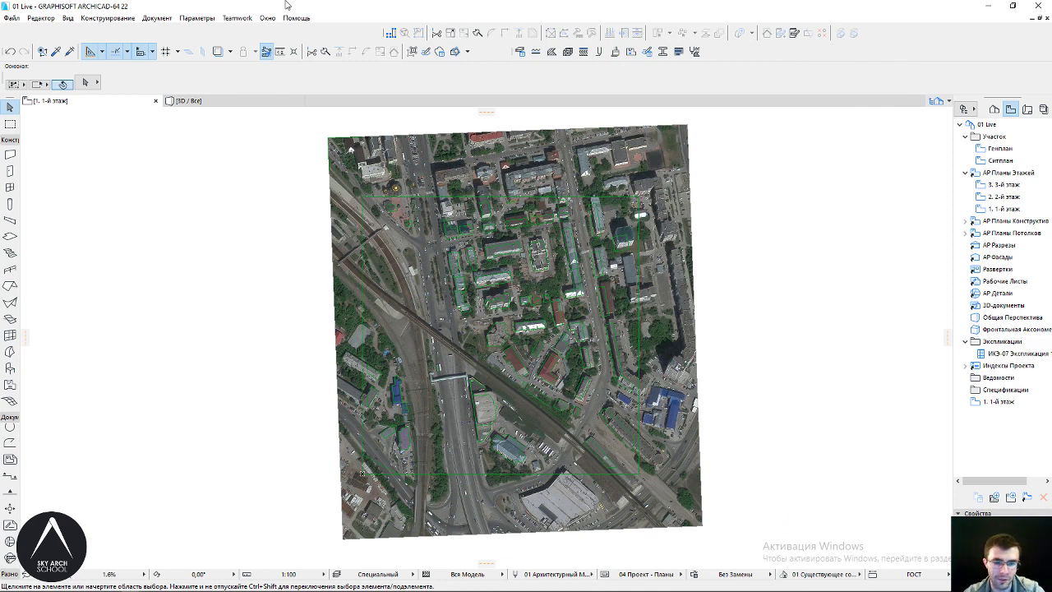
In the 3D view, select the site ground morph
{"action": "left_click", "coordinate": [248, 100]}
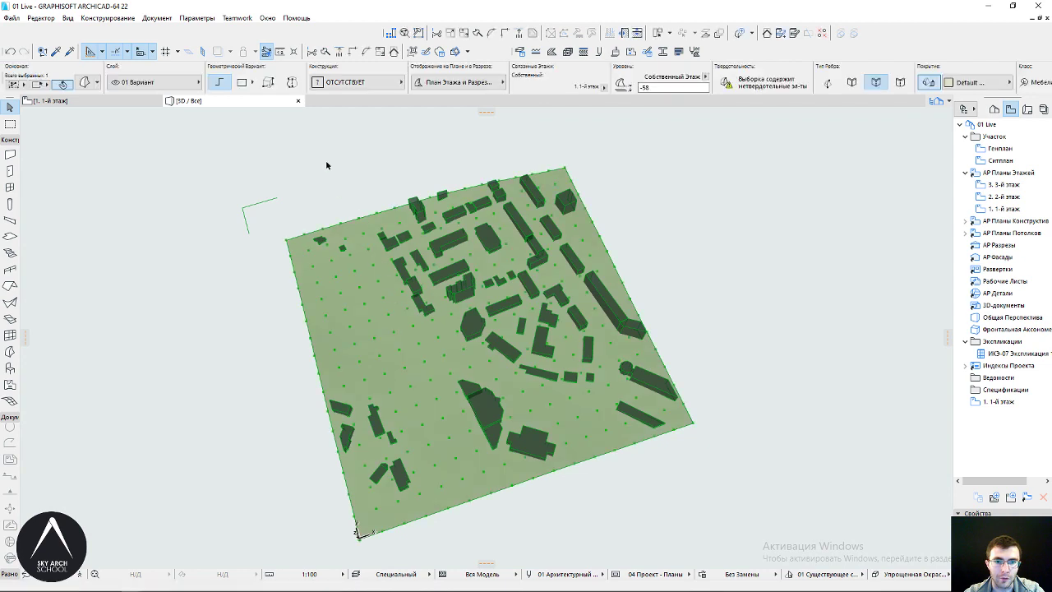
{"action": "mouse_move", "coordinate": [370, 310]}
{"action": "left_mouse_down"}
{"action": "mouse_move", "coordinate": [370, 291]}
{"action": "mouse_move", "coordinate": [399, 328]}
{"action": "left_mouse_up"}
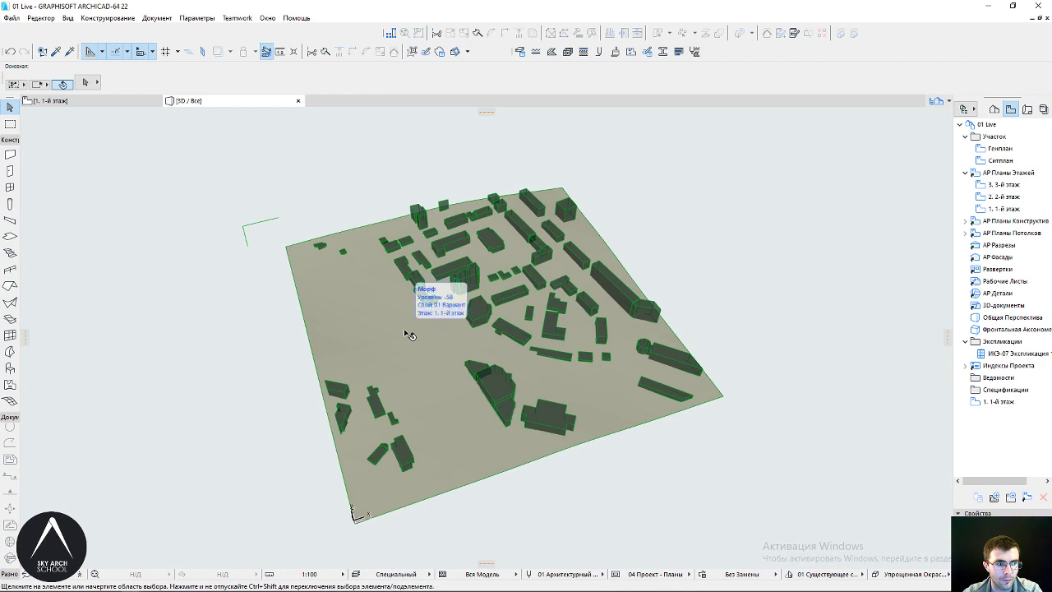
{"action": "left_click", "coordinate": [408, 334]}
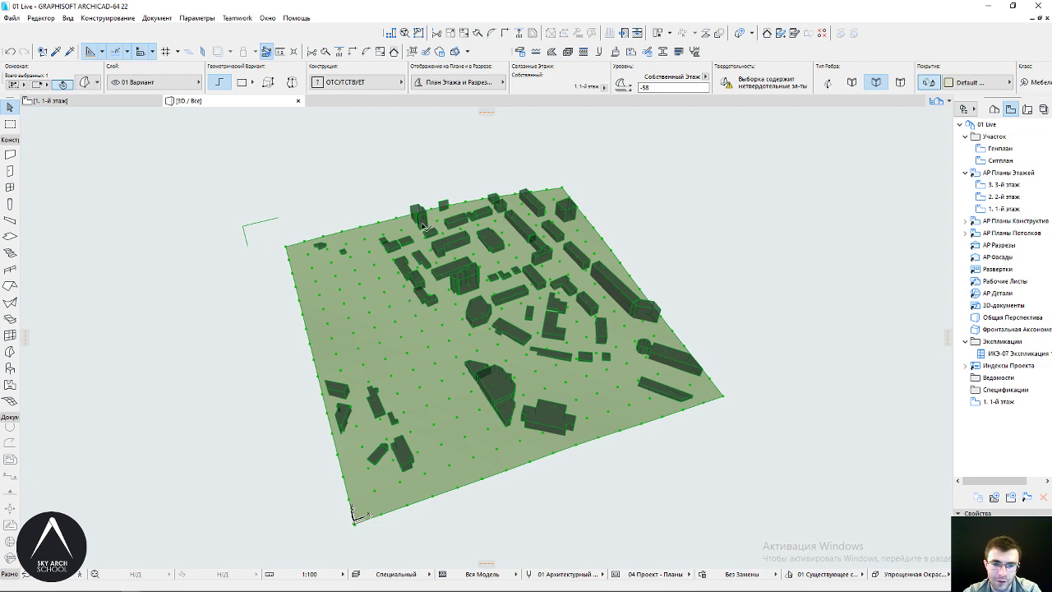
{"action": "mouse_move", "coordinate": [551, 402]}
{"action": "middle_mouse_down", "text": "shift"}
{"action": "mouse_move", "coordinate": [376, 364]}
{"action": "mouse_move", "coordinate": [351, 320]}
{"action": "mouse_move", "coordinate": [438, 403]}
{"action": "middle_mouse_up", "text": "shift"}
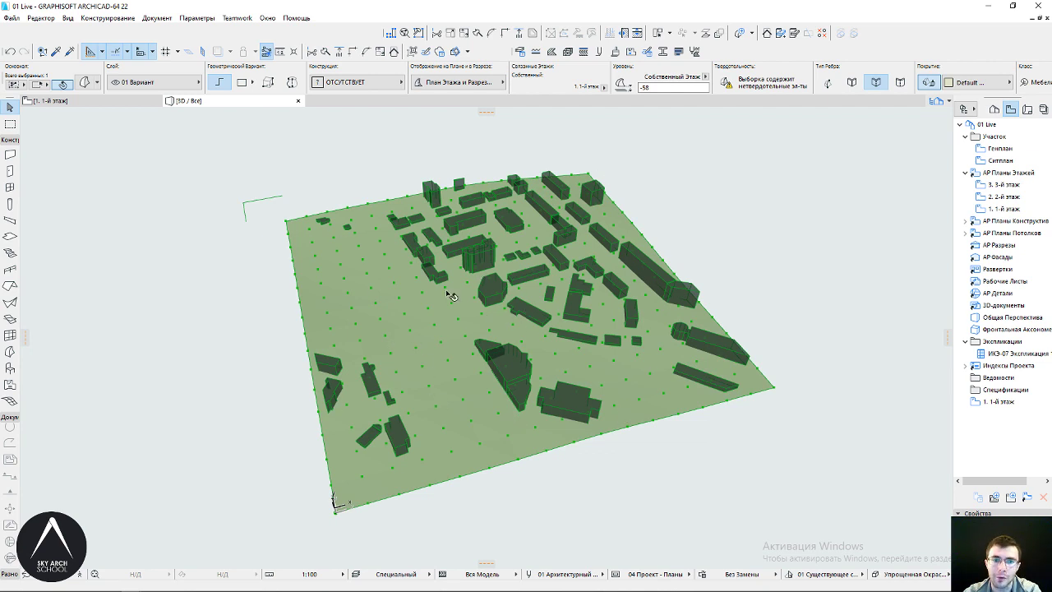
{"action": "key", "text": "Escape"}
{"action": "mouse_move", "coordinate": [450, 296]}
{"action": "middle_mouse_down", "text": "shift"}
{"action": "mouse_move", "coordinate": [308, 305]}
{"action": "mouse_move", "coordinate": [384, 291]}
{"action": "middle_mouse_up", "text": "shift"}
{"action": "left_click", "coordinate": [383, 291]}
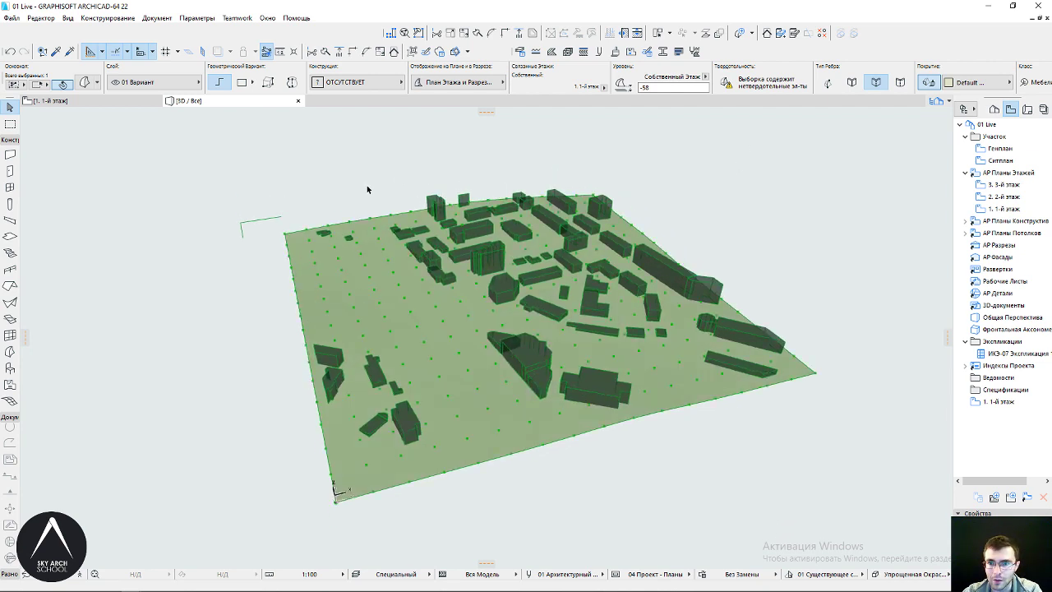
Apply the 01 Карта surface to the site morph and orbit to check the aerial photo
{"action": "left_click", "coordinate": [956, 83]}
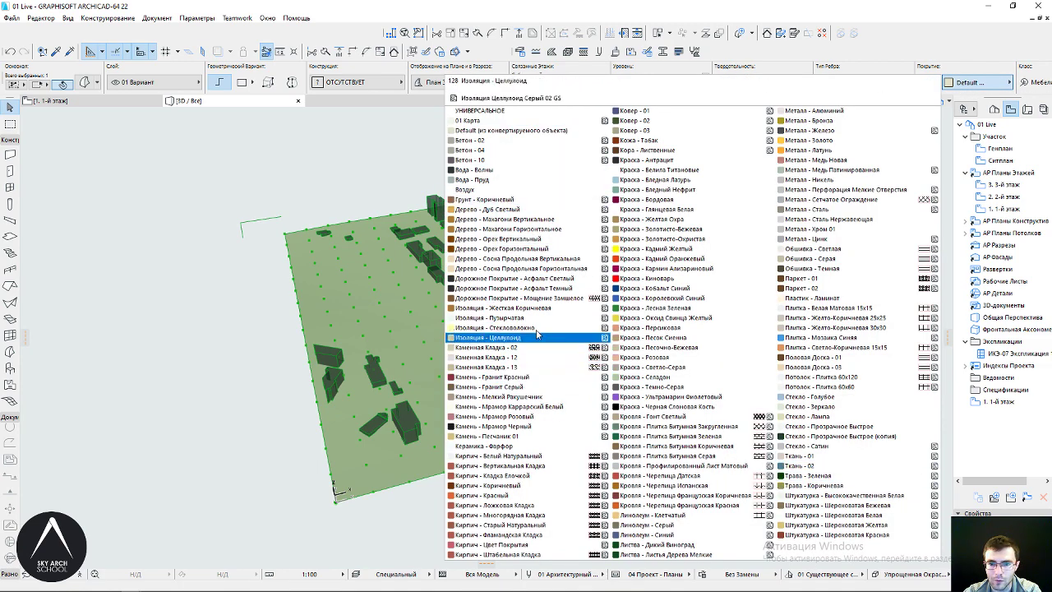
{"action": "left_click", "coordinate": [485, 123]}
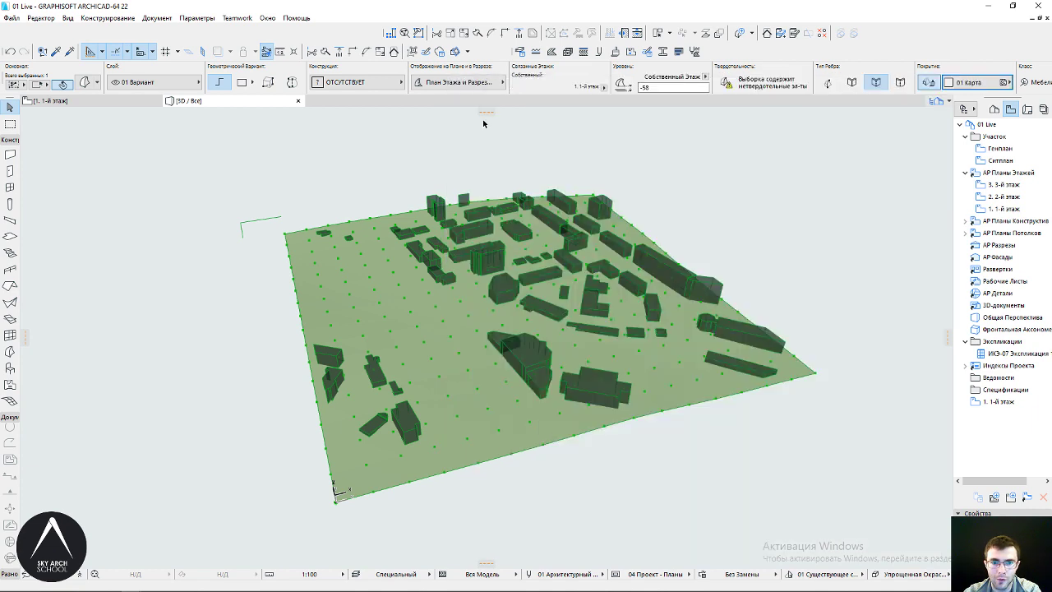
{"action": "key", "text": "Escape"}
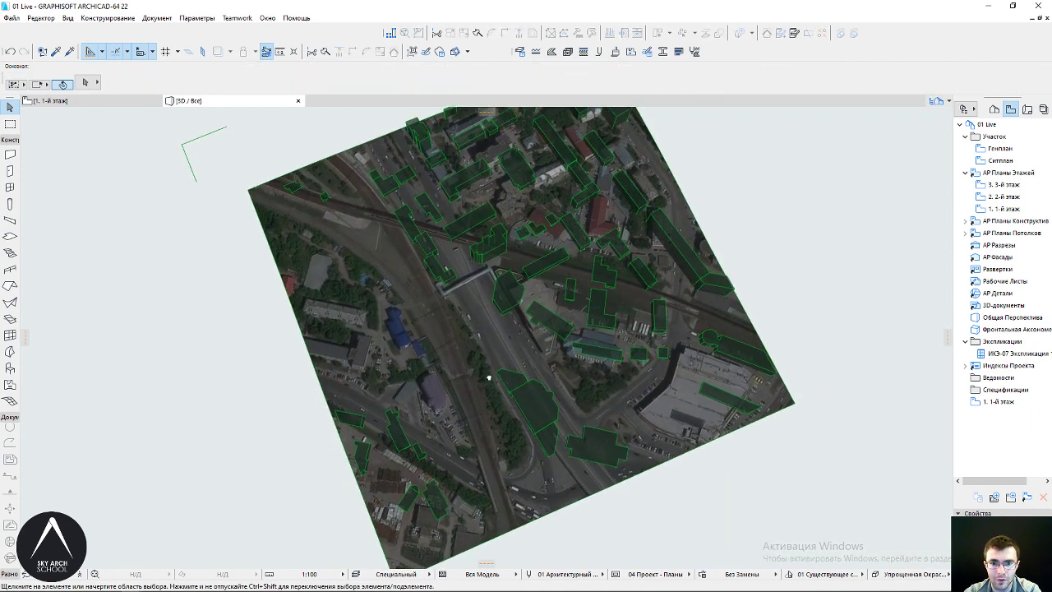
{"action": "middle_click_drag", "start_coordinate": [478, 345], "coordinate": [421, 330], "text": "shift"}
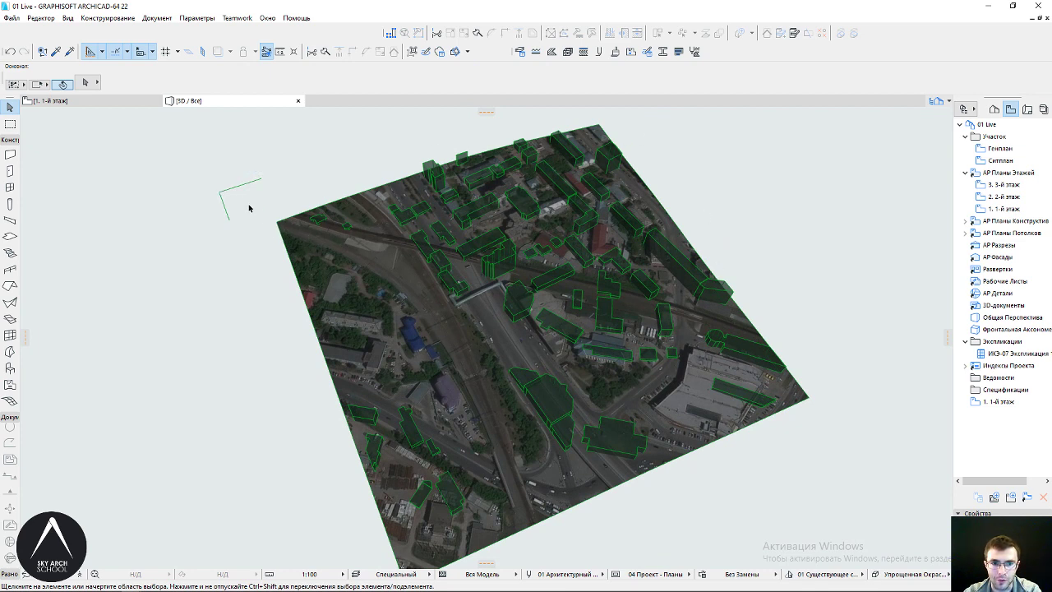
{"action": "middle_click_drag", "start_coordinate": [326, 156], "coordinate": [417, 341], "text": "shift"}
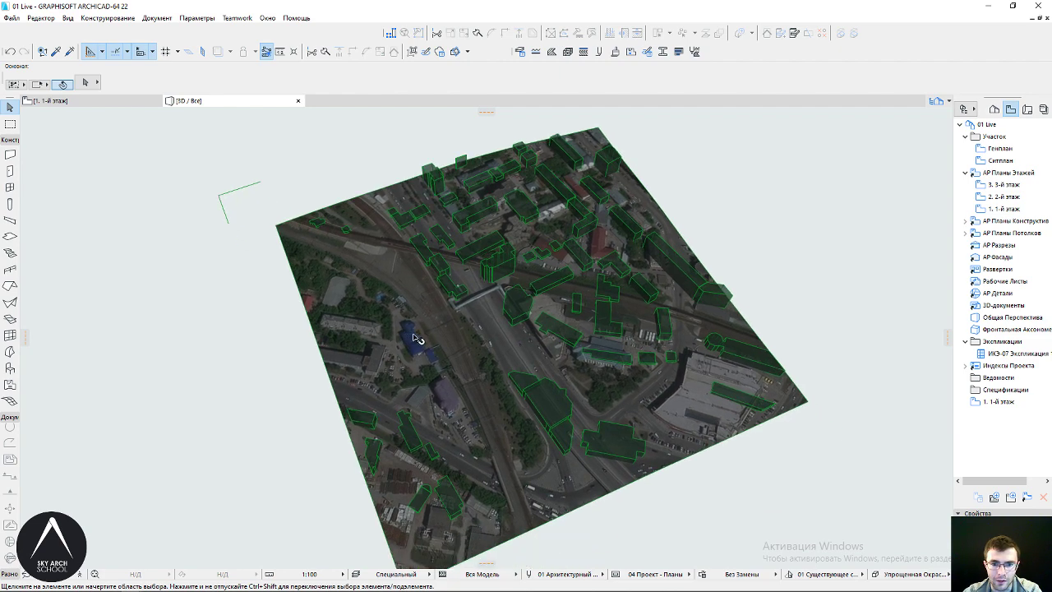
{"action": "left_click", "coordinate": [619, 185]}
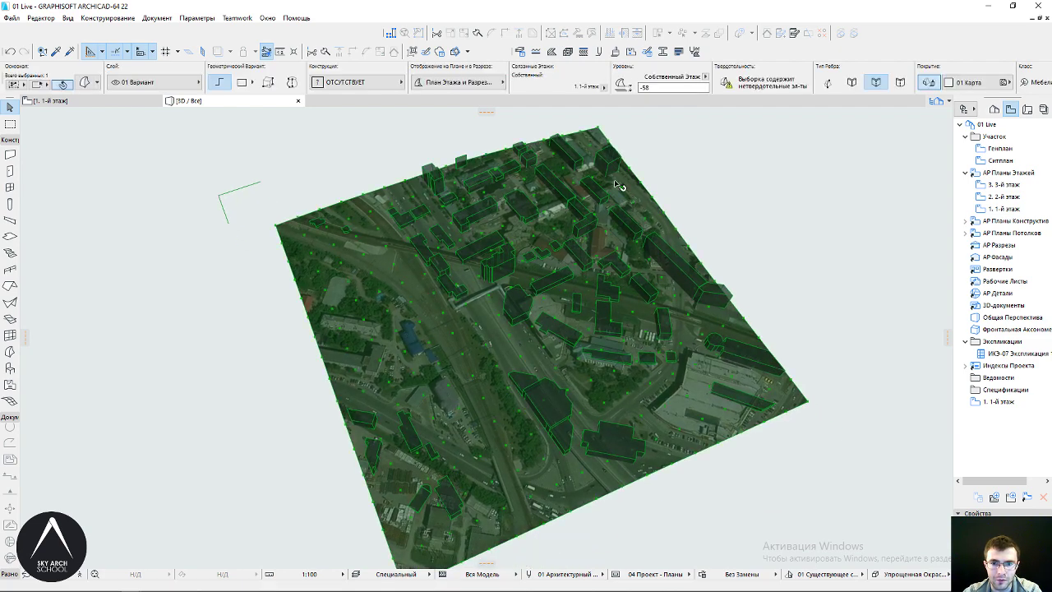
Set the site's 3D texture origin at the project origin marker
{"action": "left_click", "coordinate": [156, 18]}
{"action": "mouse_move", "coordinate": [222, 201]}
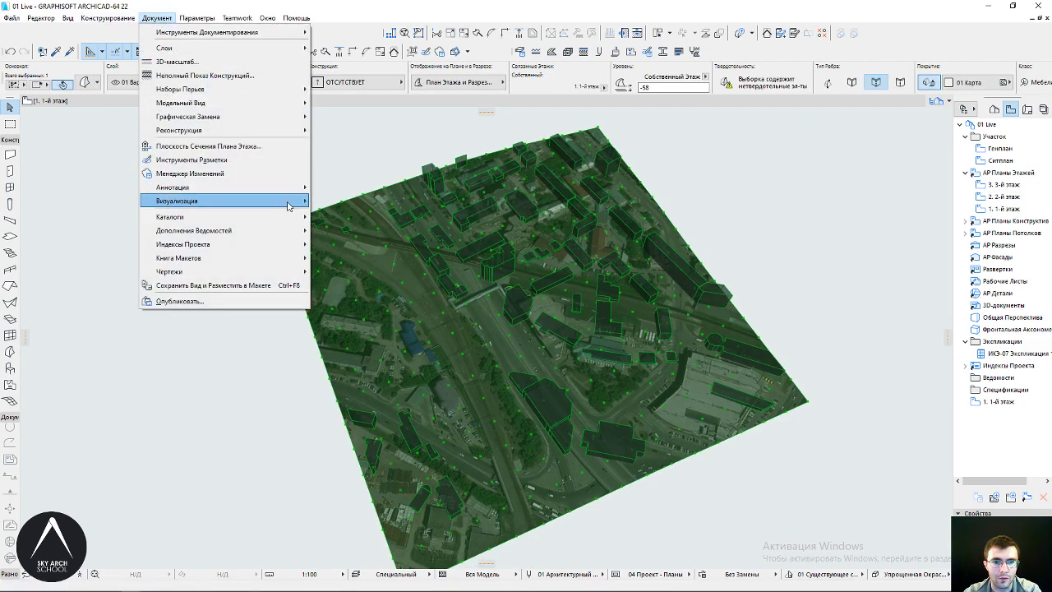
{"action": "mouse_move", "coordinate": [359, 285]}
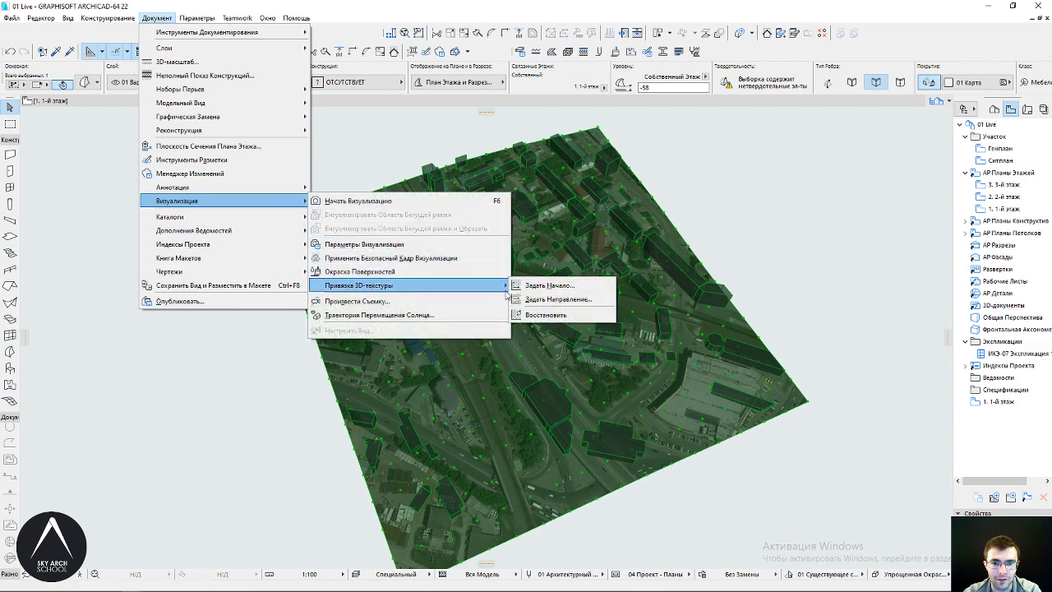
{"action": "left_click", "coordinate": [535, 285]}
{"action": "scroll", "coordinate": [233, 197], "scroll_direction": "up", "scroll_amount": 2}
{"action": "scroll", "coordinate": [234, 197], "scroll_direction": "up", "scroll_amount": 2}
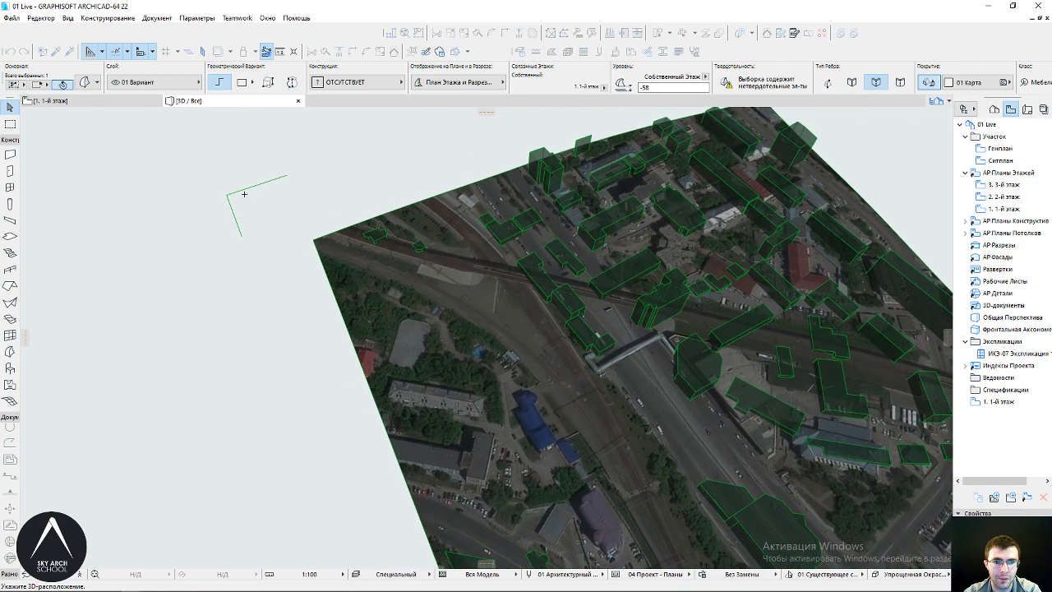
{"action": "scroll", "coordinate": [234, 197], "scroll_direction": "up", "scroll_amount": 1}
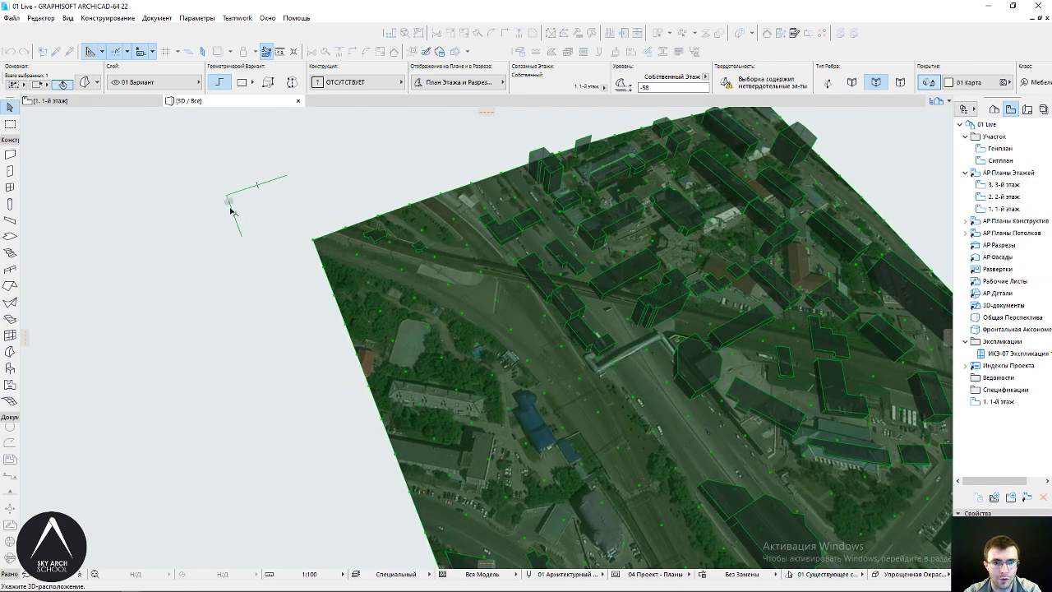
{"action": "scroll", "coordinate": [230, 196], "scroll_direction": "down", "scroll_amount": 1}
{"action": "left_click", "coordinate": [230, 196]}
{"action": "scroll", "coordinate": [386, 251], "scroll_direction": "down", "scroll_amount": 2}
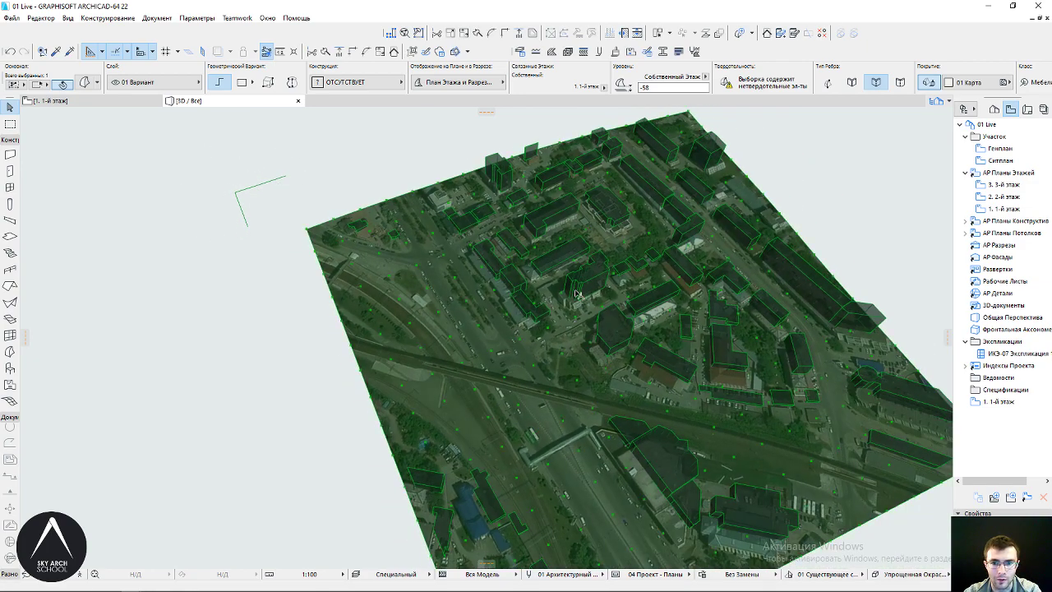
{"action": "scroll", "coordinate": [178, 173], "scroll_direction": "up", "scroll_amount": 1}
{"action": "scroll", "coordinate": [215, 218], "scroll_direction": "up", "scroll_amount": 1}
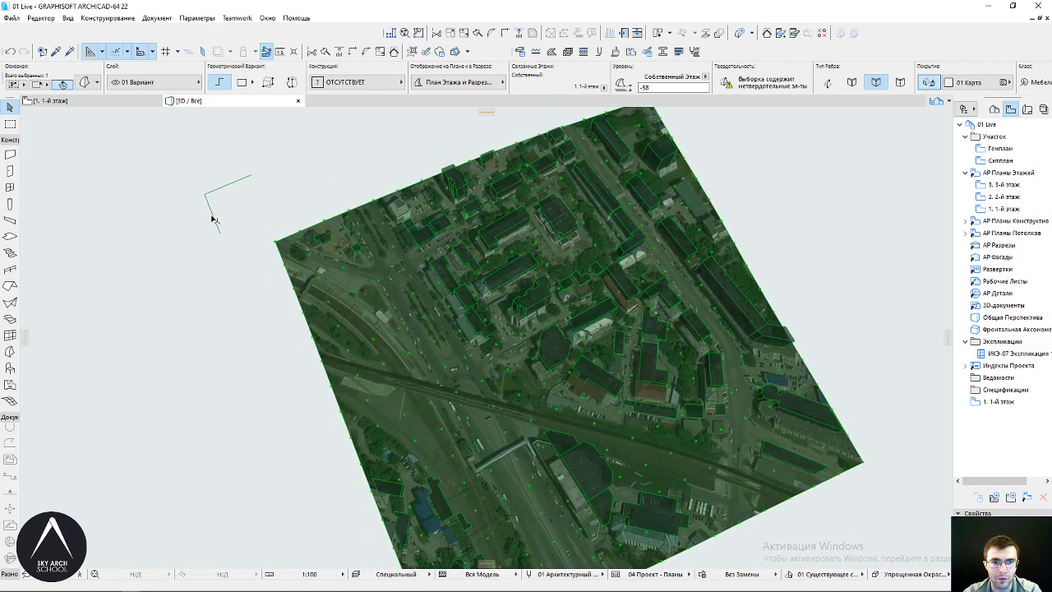
{"action": "scroll", "coordinate": [240, 212], "scroll_direction": "up", "scroll_amount": 1}
{"action": "left_click", "coordinate": [295, 189]}
Measure from the origin marker to verify the texture placement
{"action": "scroll", "coordinate": [354, 256], "scroll_direction": "up", "scroll_amount": 1}
{"action": "scroll", "coordinate": [243, 263], "scroll_direction": "up", "scroll_amount": 1}
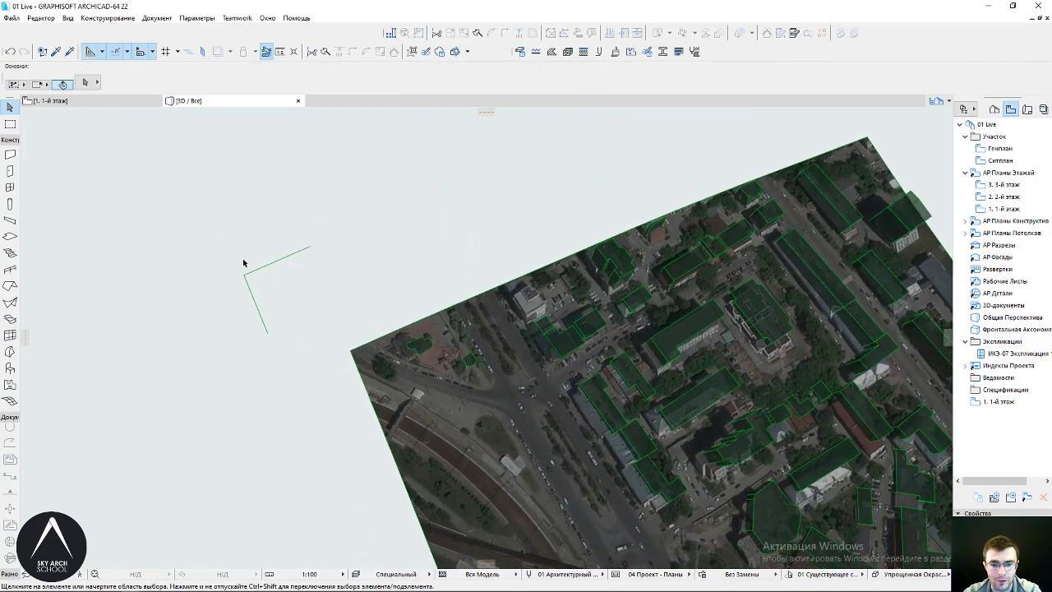
{"action": "left_click", "coordinate": [278, 52]}
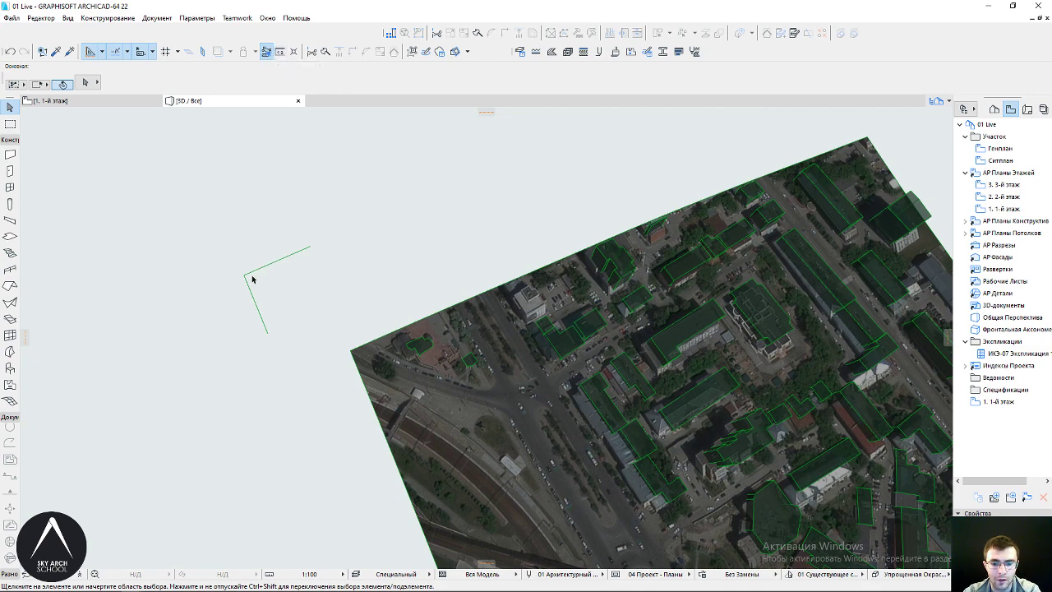
{"action": "left_click", "coordinate": [241, 273]}
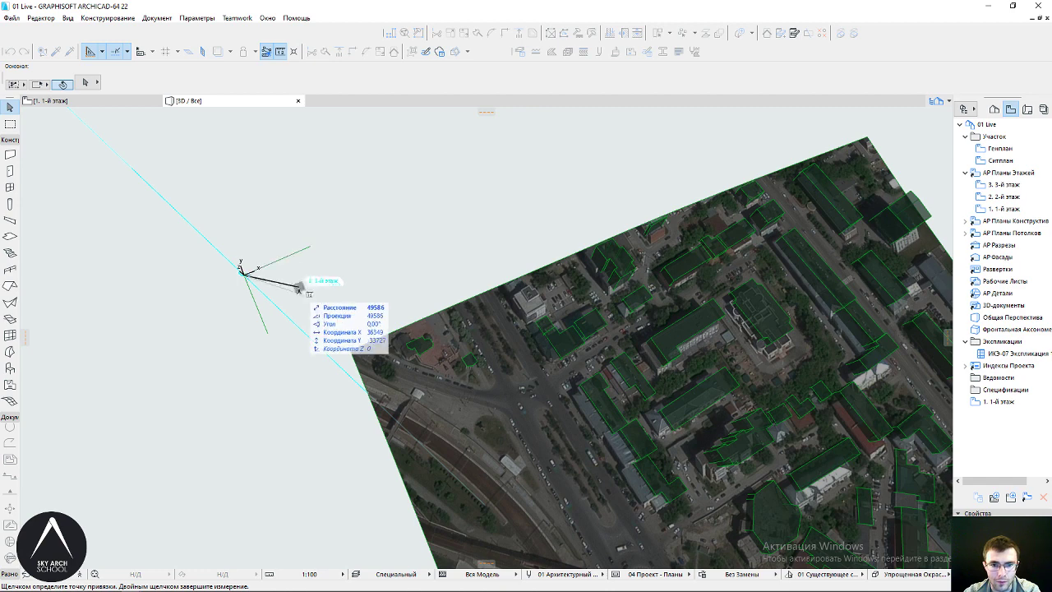
{"action": "double_click", "coordinate": [287, 276]}
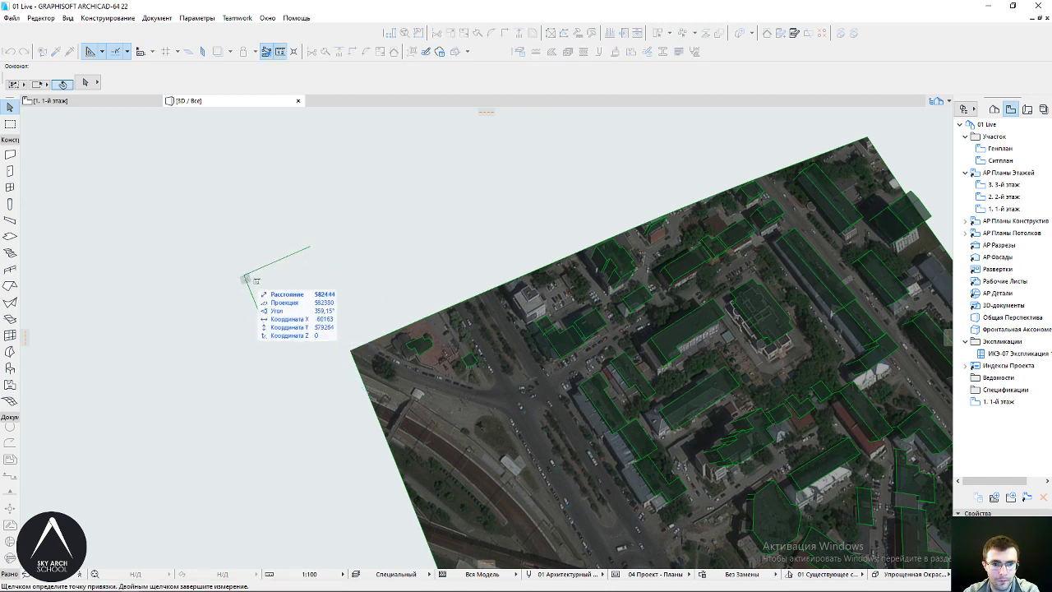
{"action": "key", "text": "Escape"}
On the 1st-floor plan, measure the aerial photo's tilt angle from its corner
{"action": "left_click", "coordinate": [75, 105]}
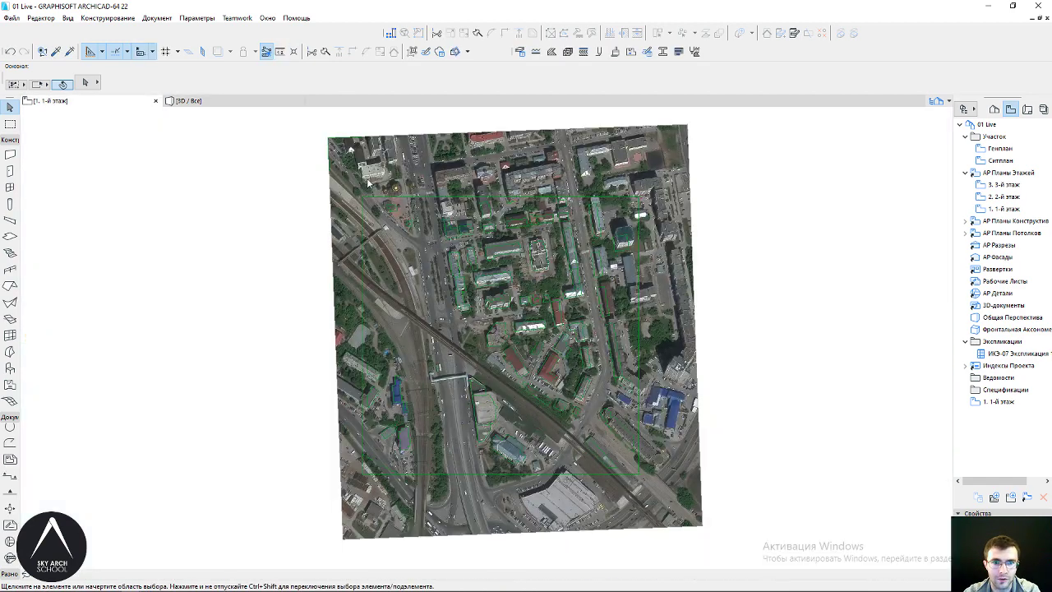
{"action": "key", "text": "m"}
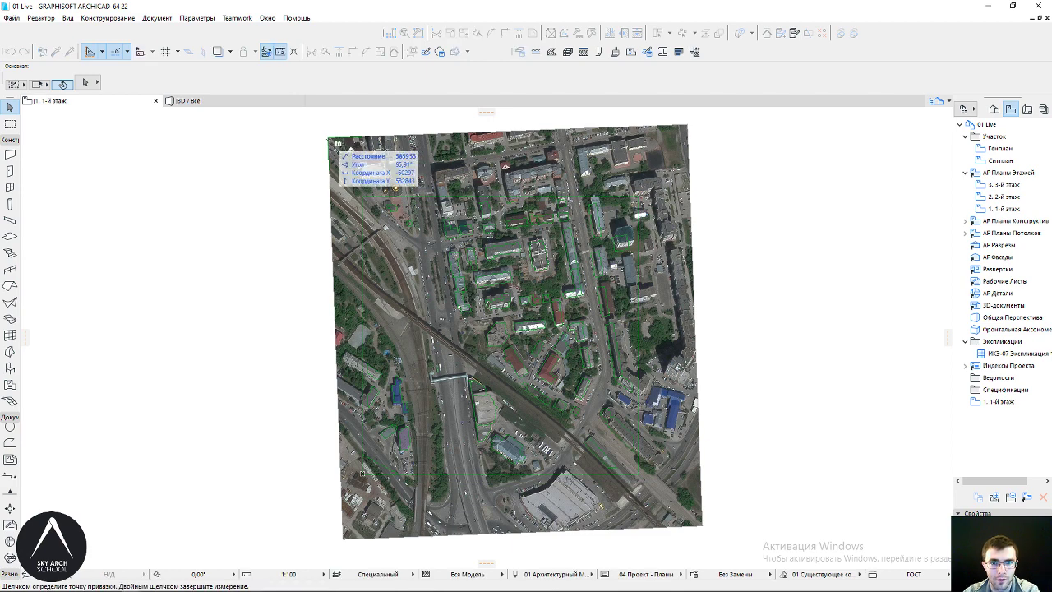
{"action": "left_click", "coordinate": [328, 138]}
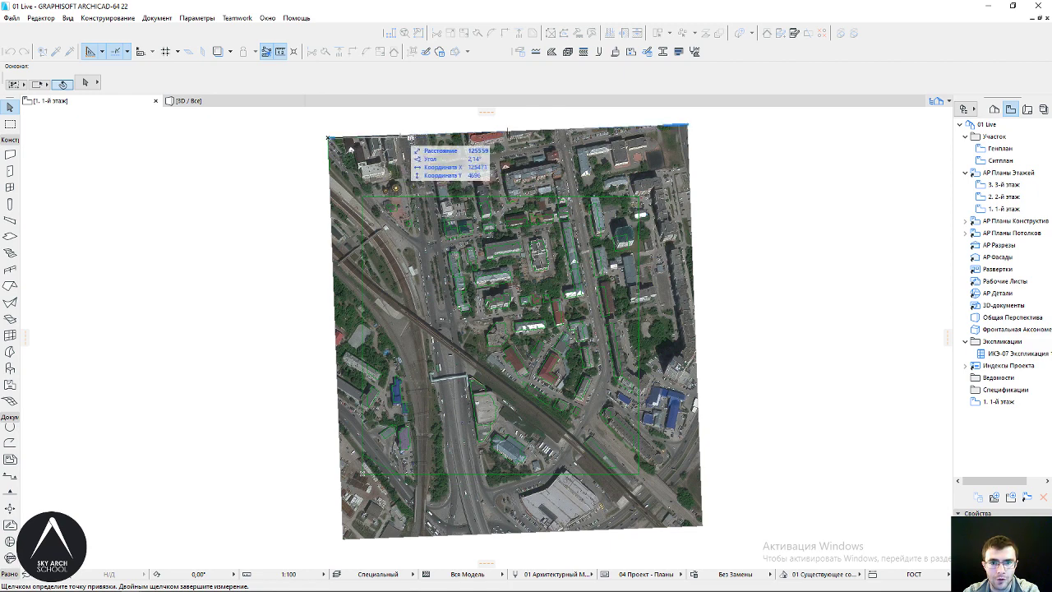
{"action": "left_click", "coordinate": [185, 100]}
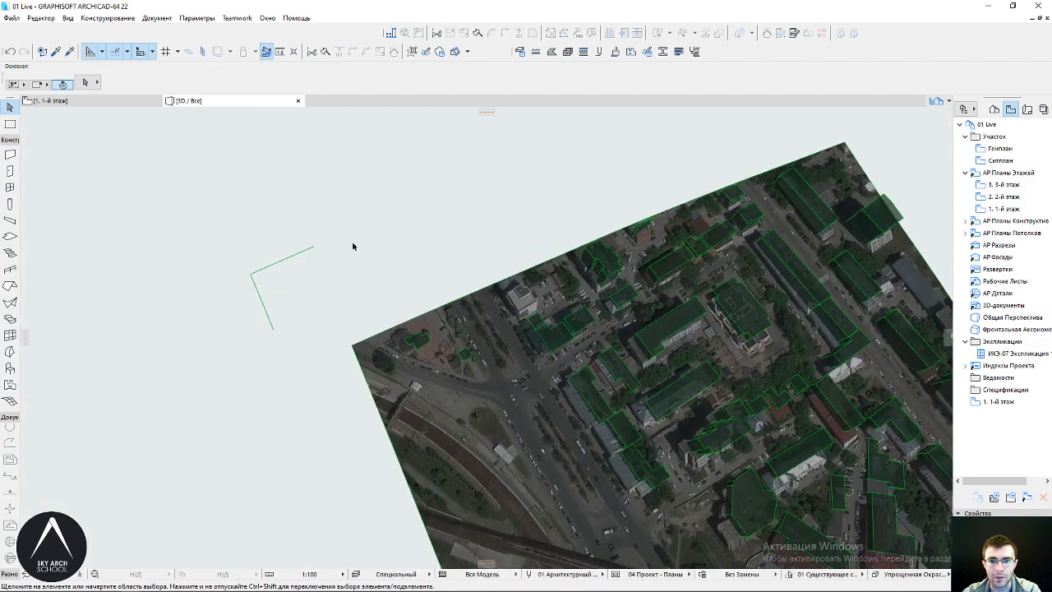
Rotate the terrain mesh's map texture direction by 2.14° and view the site from above
{"action": "mouse_move", "coordinate": [353, 244]}
{"action": "middle_mouse_down", "text": "shift"}
{"action": "mouse_move", "coordinate": [555, 236]}
{"action": "mouse_move", "coordinate": [407, 294]}
{"action": "middle_mouse_up", "text": "shift"}
{"action": "left_click", "coordinate": [371, 260]}
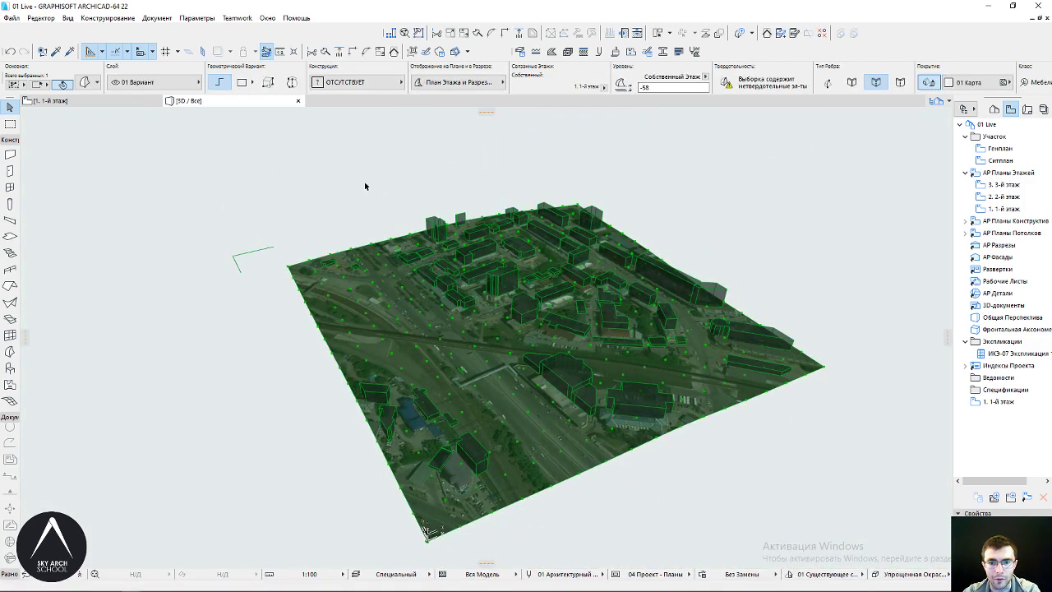
{"action": "left_click", "coordinate": [157, 17]}
{"action": "mouse_move", "coordinate": [176, 201]}
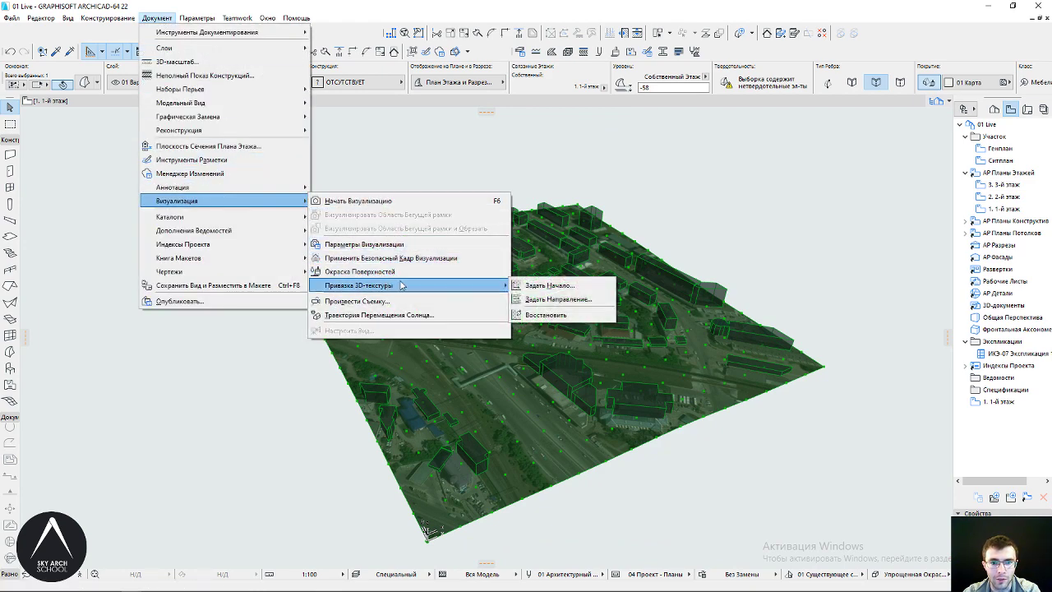
{"action": "mouse_move", "coordinate": [359, 285]}
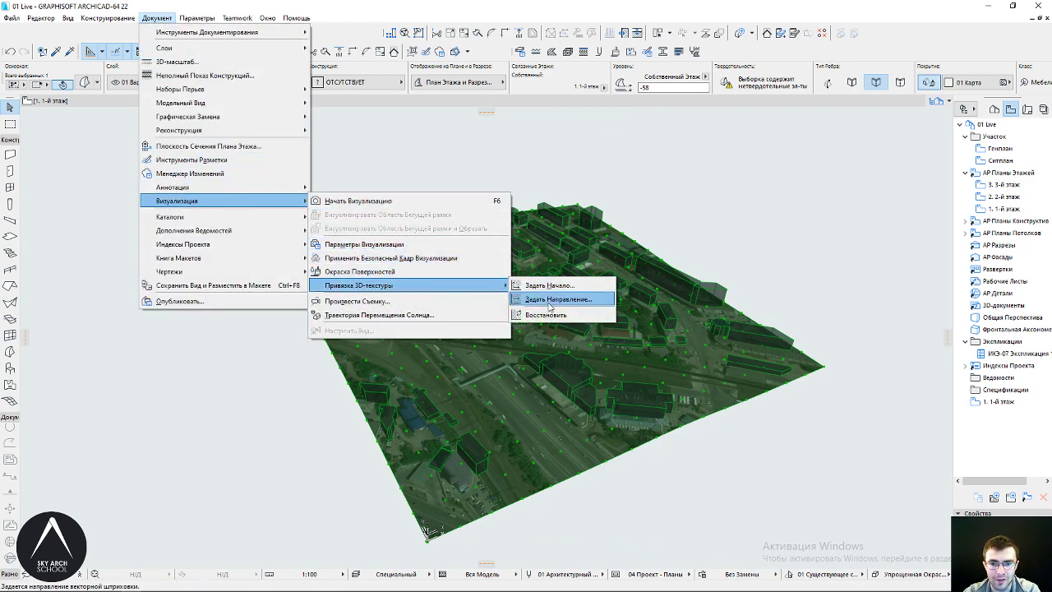
{"action": "left_click", "coordinate": [550, 300]}
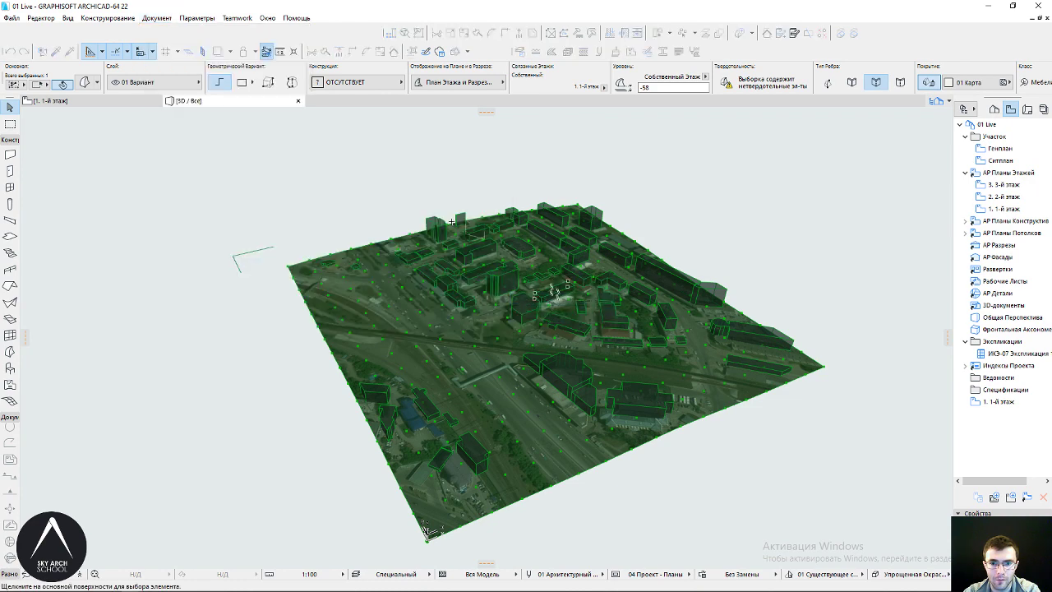
{"action": "left_click", "coordinate": [378, 298]}
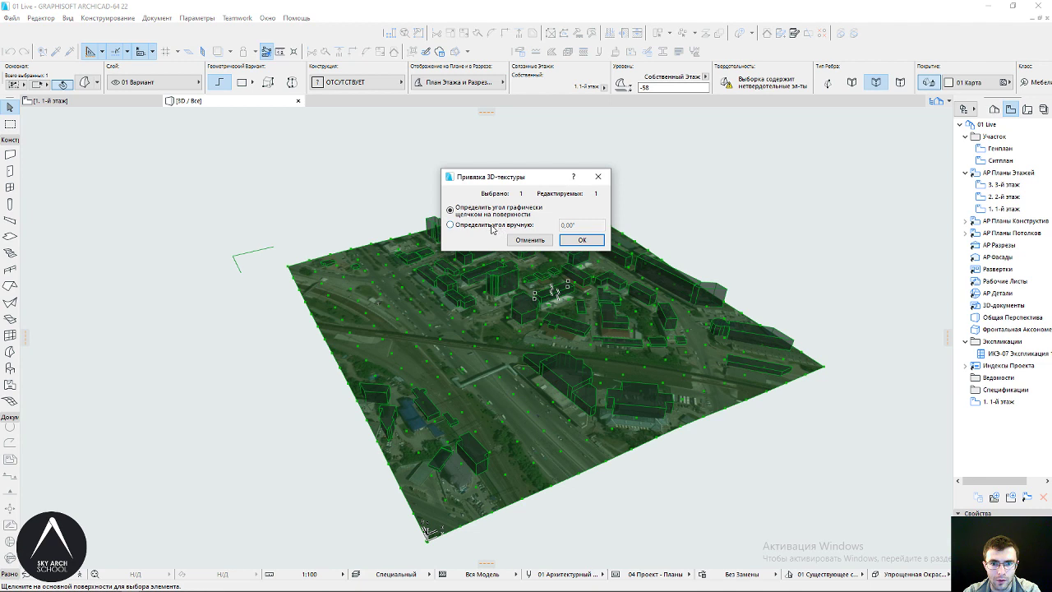
{"action": "left_click", "coordinate": [569, 225]}
{"action": "type", "text": "2,"}
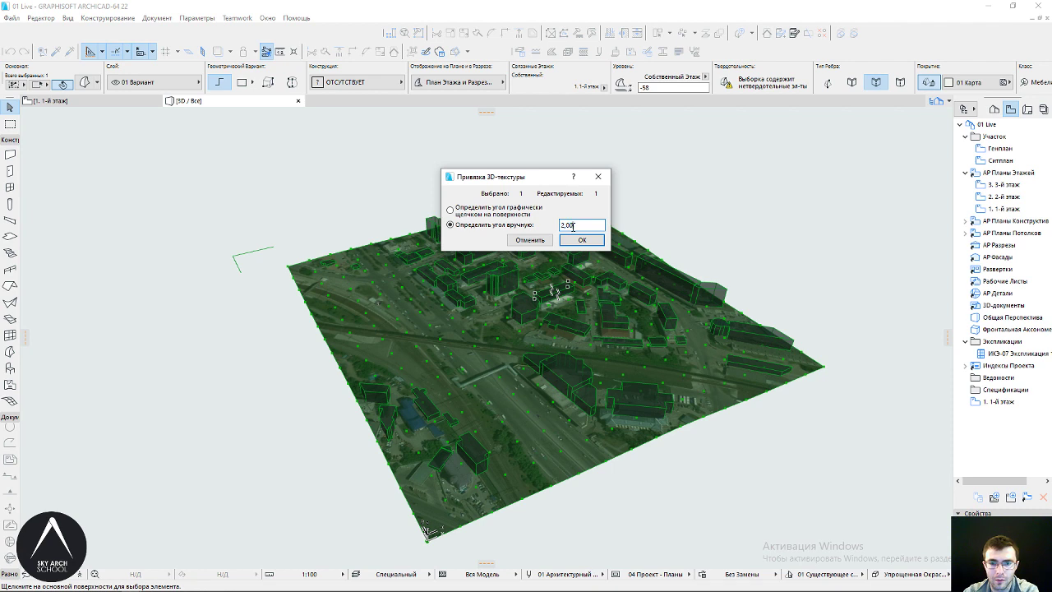
{"action": "type", "text": "14"}
{"action": "left_click", "coordinate": [573, 213]}
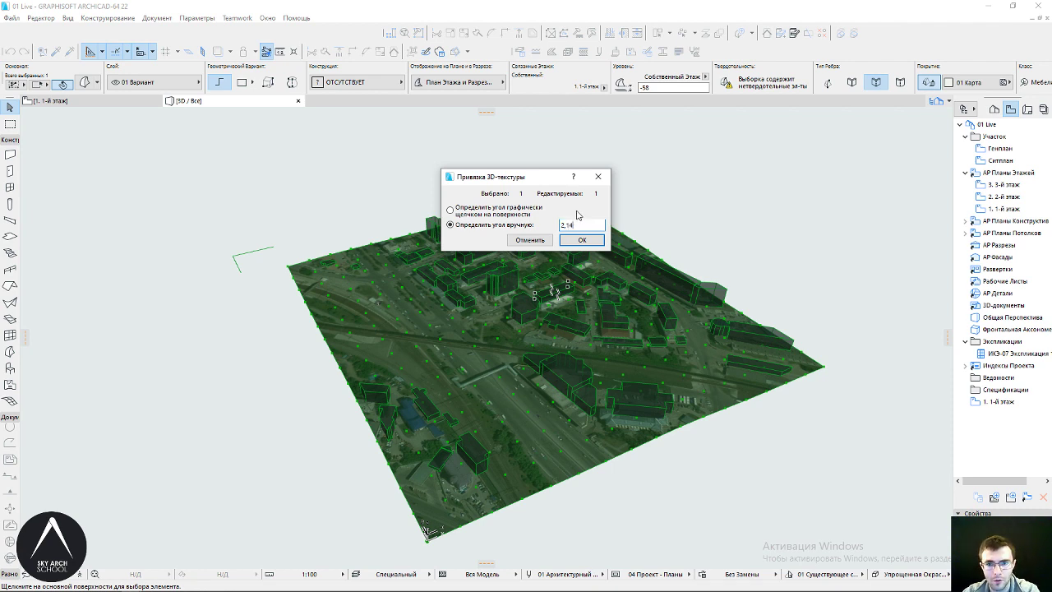
{"action": "left_click", "coordinate": [506, 225]}
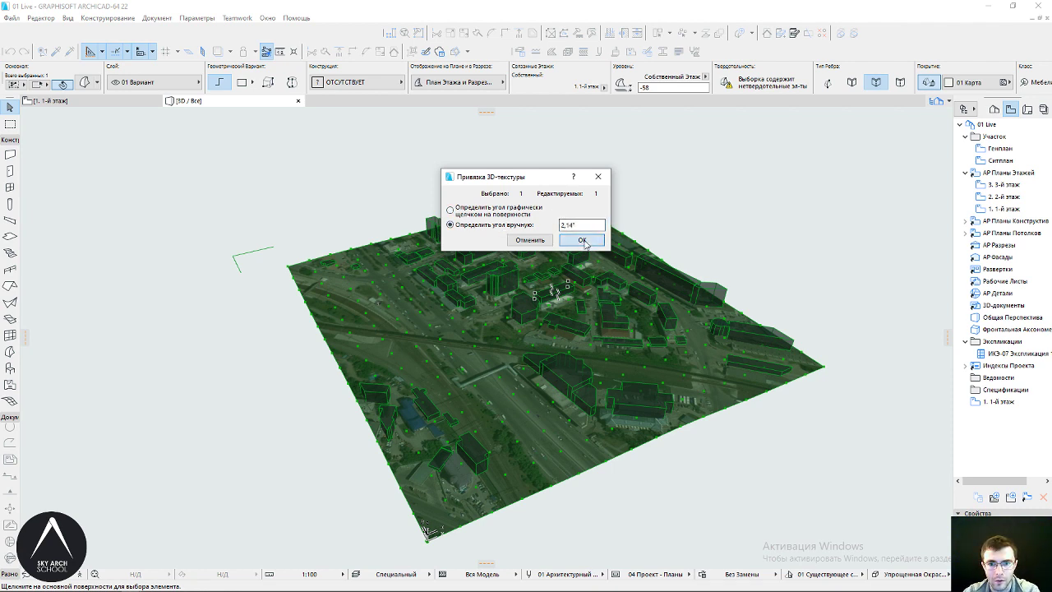
{"action": "left_click", "coordinate": [581, 239]}
{"action": "mouse_move", "coordinate": [719, 245]}
{"action": "middle_mouse_down", "text": "shift"}
{"action": "mouse_move", "coordinate": [501, 421]}
{"action": "mouse_move", "coordinate": [483, 365]}
{"action": "mouse_move", "coordinate": [230, 222]}
{"action": "middle_mouse_up", "text": "shift"}
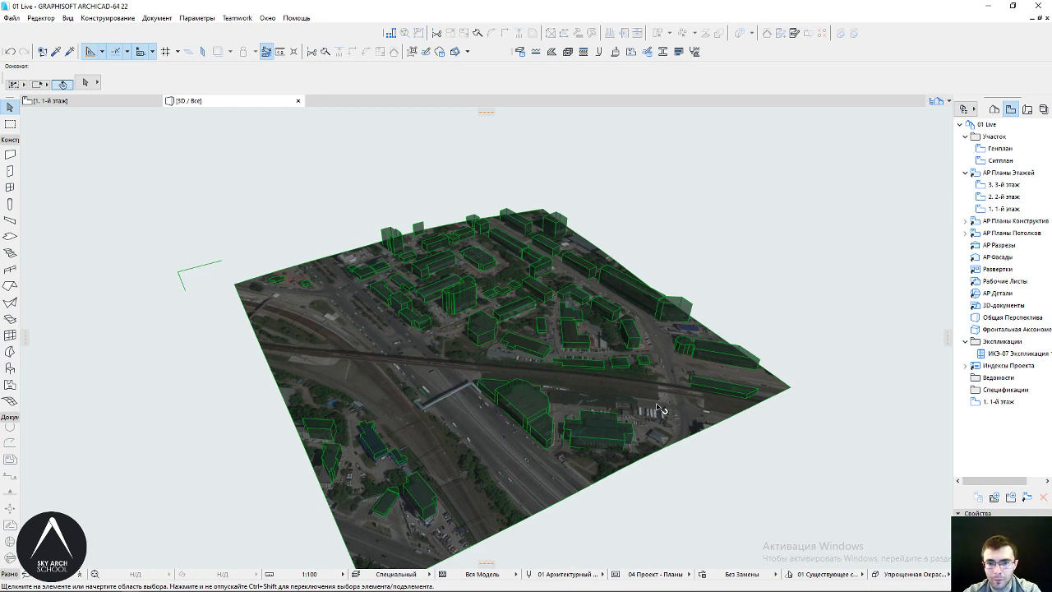
{"action": "mouse_move", "coordinate": [660, 409]}
{"action": "middle_mouse_down", "text": "shift"}
{"action": "mouse_move", "coordinate": [360, 310]}
{"action": "mouse_move", "coordinate": [654, 438]}
{"action": "mouse_move", "coordinate": [606, 361]}
{"action": "mouse_move", "coordinate": [625, 322]}
{"action": "mouse_move", "coordinate": [451, 353]}
{"action": "mouse_move", "coordinate": [458, 329]}
{"action": "mouse_move", "coordinate": [490, 327]}
{"action": "mouse_move", "coordinate": [530, 293]}
{"action": "mouse_move", "coordinate": [578, 301]}
{"action": "mouse_move", "coordinate": [427, 323]}
{"action": "mouse_move", "coordinate": [404, 361]}
{"action": "middle_mouse_up", "text": "shift"}
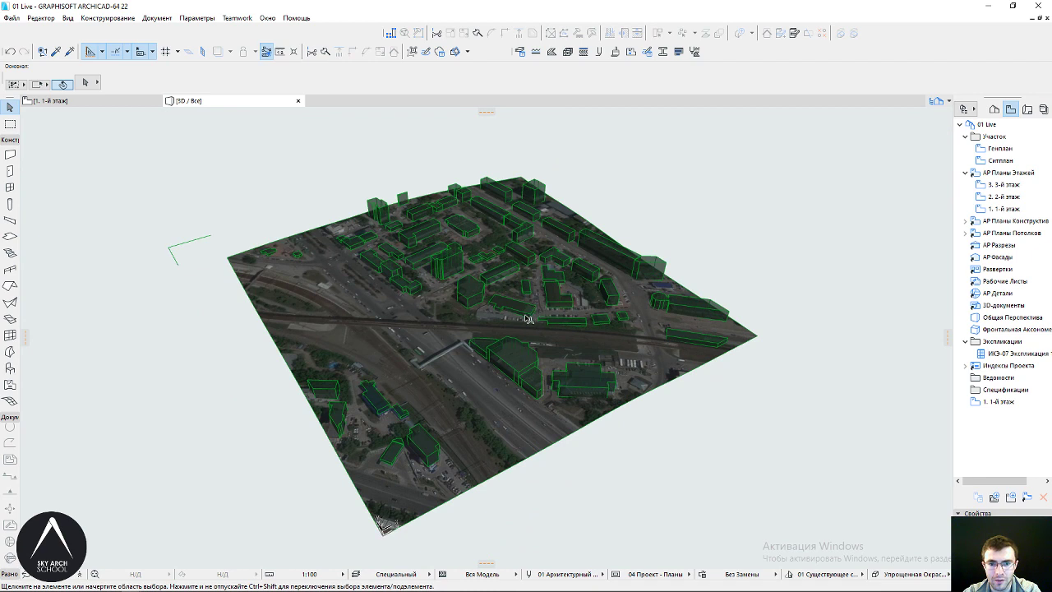
{"action": "middle_click_drag", "start_coordinate": [528, 318], "coordinate": [491, 331], "text": "shift"}
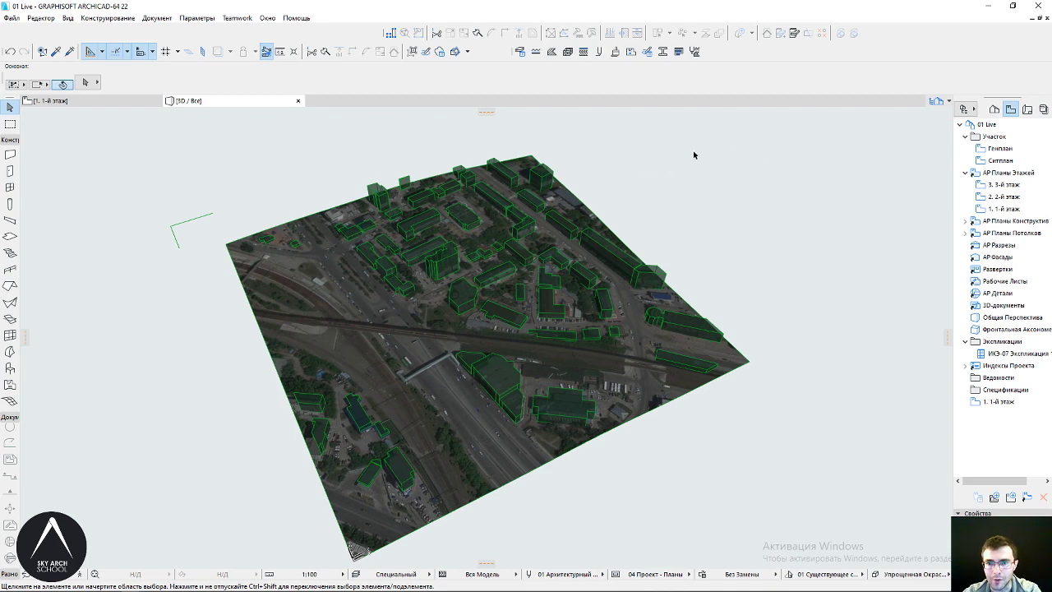
Switch the 3D view to the Детализированная Окраска style and orbit to check the shading
{"action": "right_click", "coordinate": [771, 149]}
{"action": "mouse_move", "coordinate": [787, 155]}
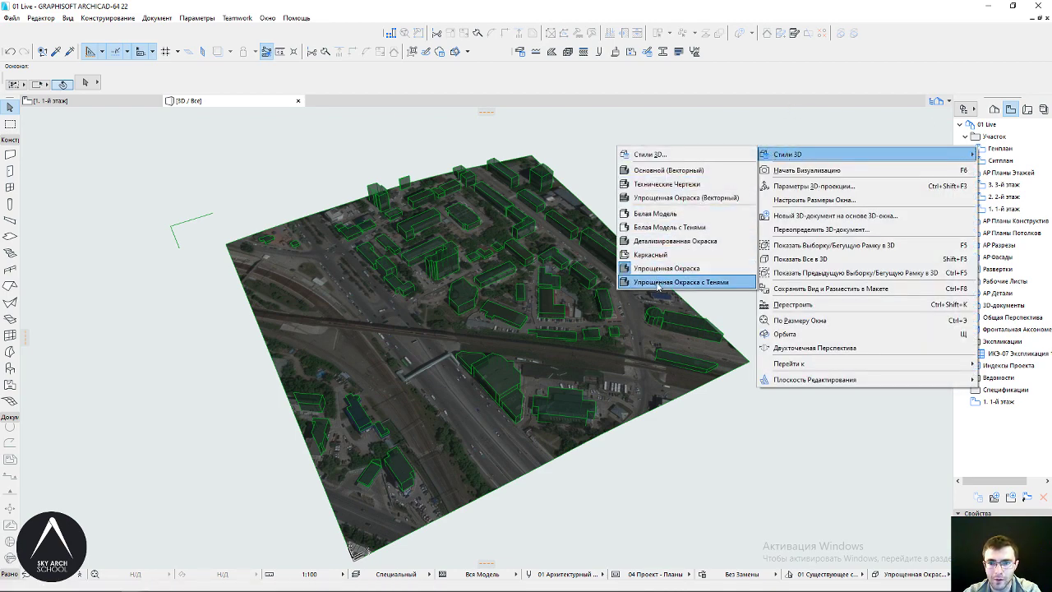
{"action": "left_click", "coordinate": [662, 243]}
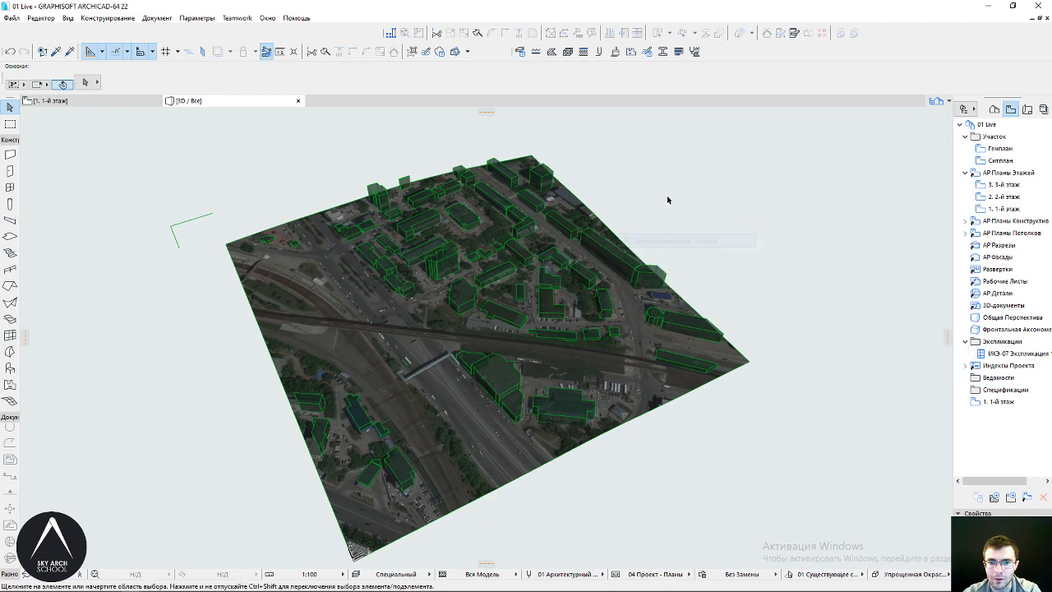
{"action": "left_click_drag", "start_coordinate": [524, 256], "coordinate": [481, 260]}
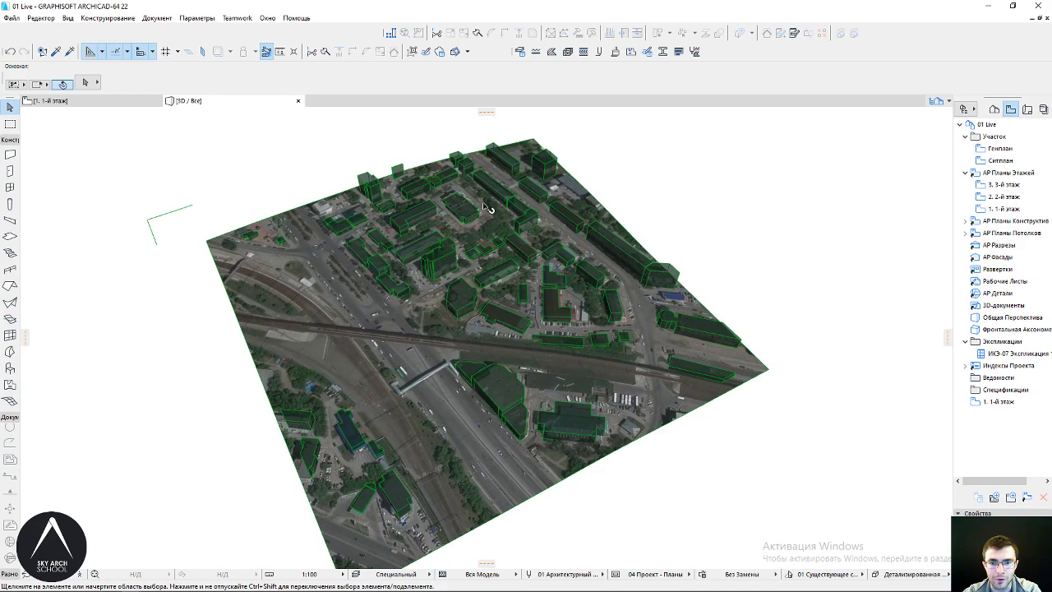
{"action": "left_click_drag", "start_coordinate": [419, 215], "coordinate": [554, 256]}
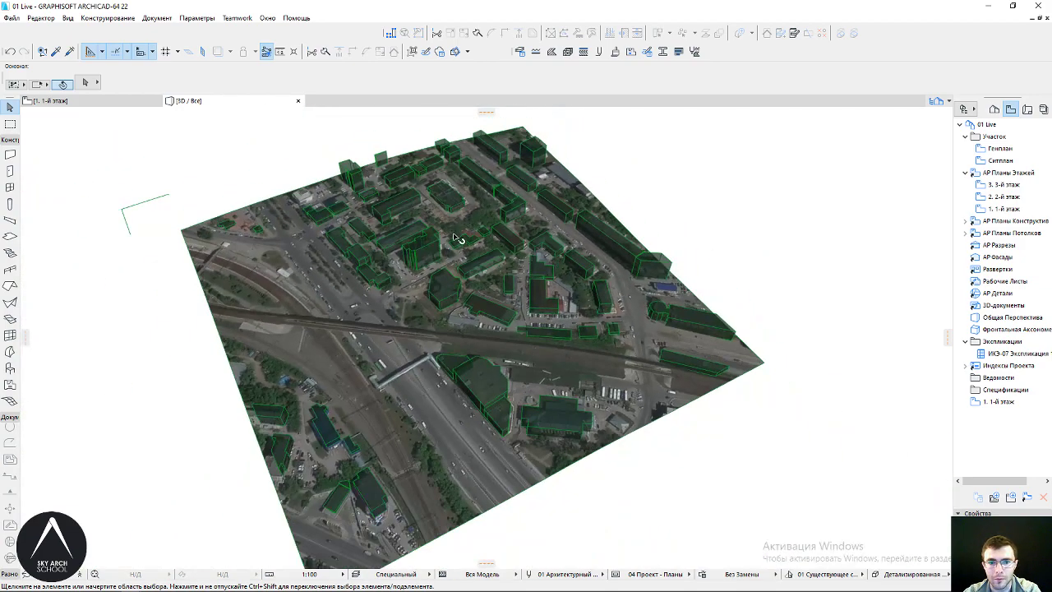
{"action": "left_click_drag", "start_coordinate": [457, 237], "coordinate": [397, 192]}
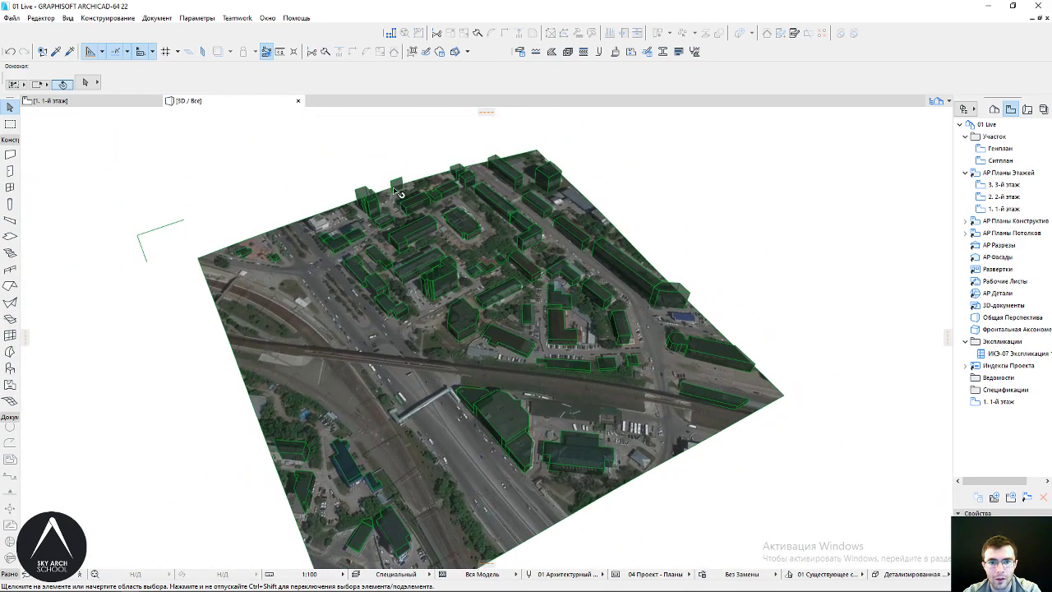
{"action": "left_click", "coordinate": [198, 17]}
{"action": "mouse_move", "coordinate": [227, 32]}
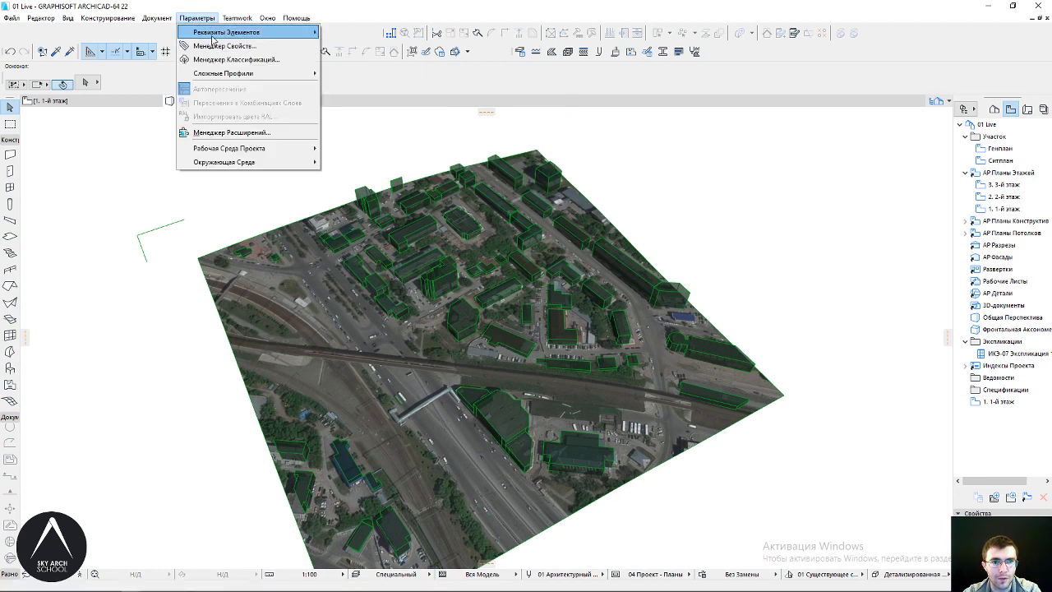
Make the top six model-view pens black and save them as a copy of the pen set
{"action": "left_click", "coordinate": [385, 59]}
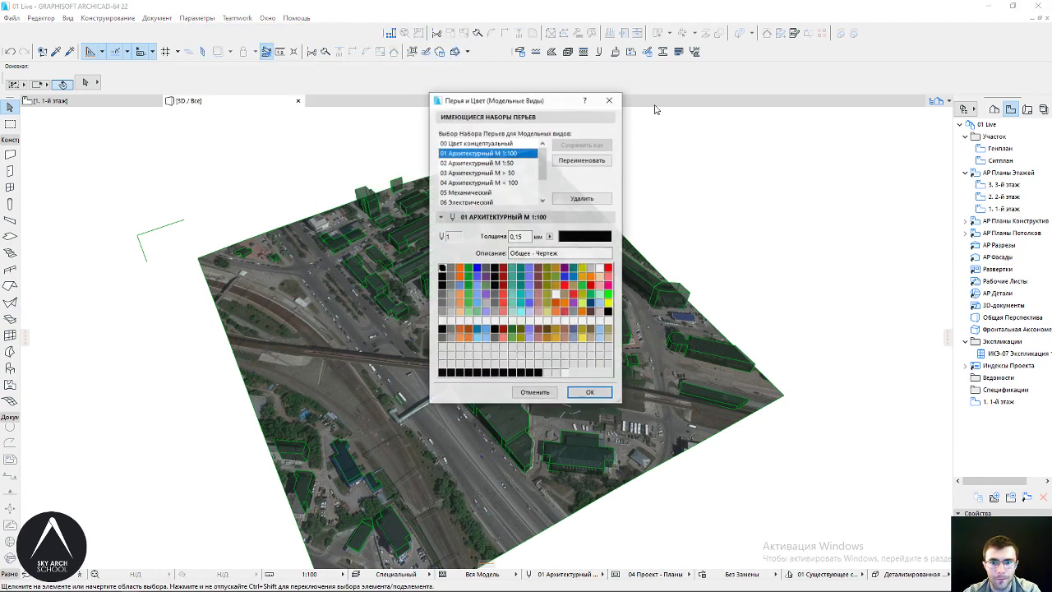
{"action": "left_click_drag", "start_coordinate": [520, 99], "coordinate": [709, 107]}
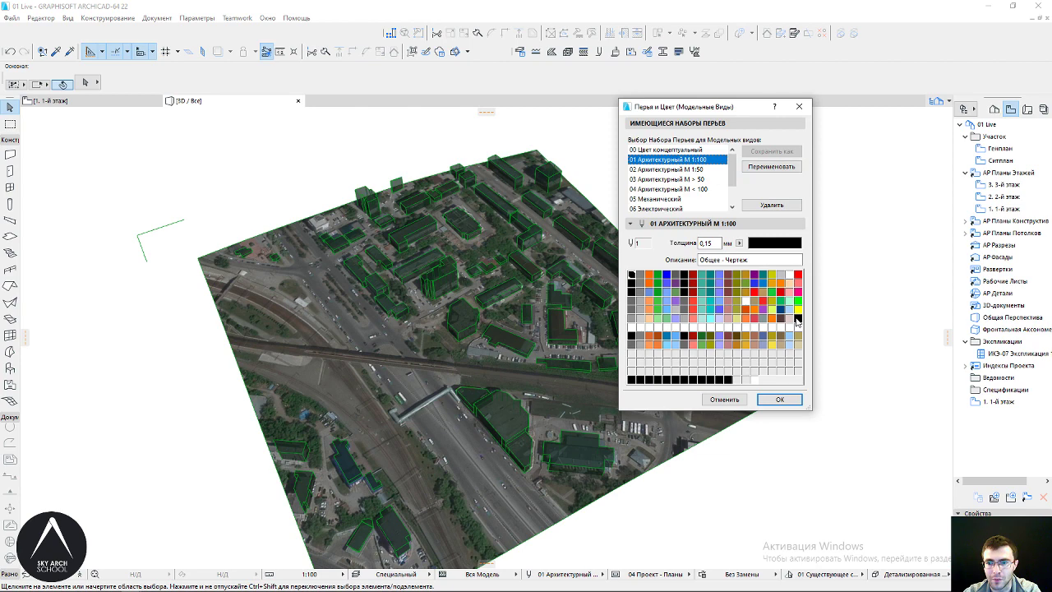
{"action": "left_click", "coordinate": [797, 321], "text": "shift"}
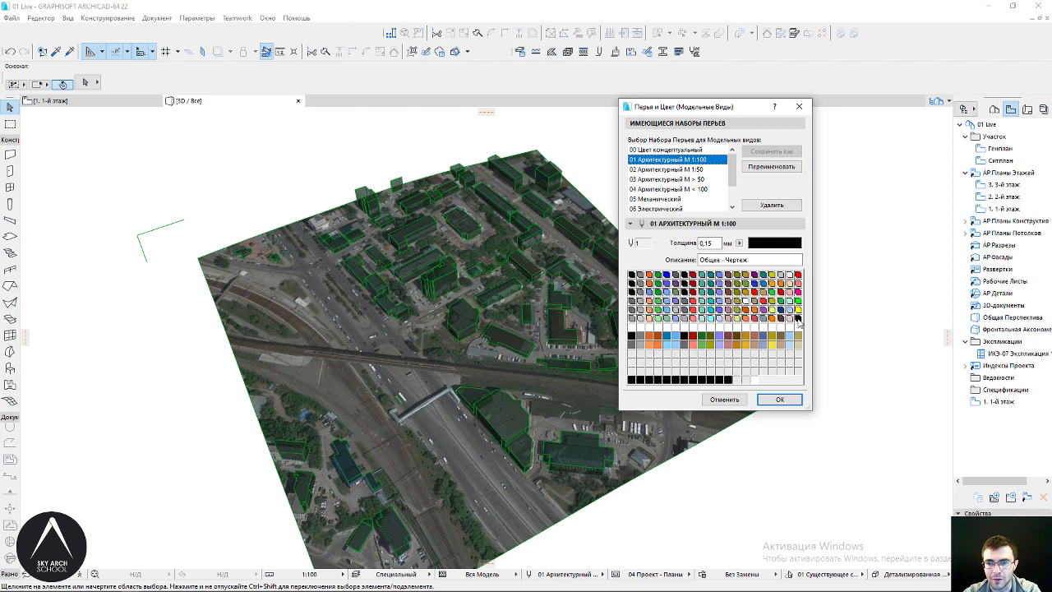
{"action": "left_click", "coordinate": [759, 245]}
{"action": "left_click", "coordinate": [421, 307]}
{"action": "left_click", "coordinate": [771, 151]}
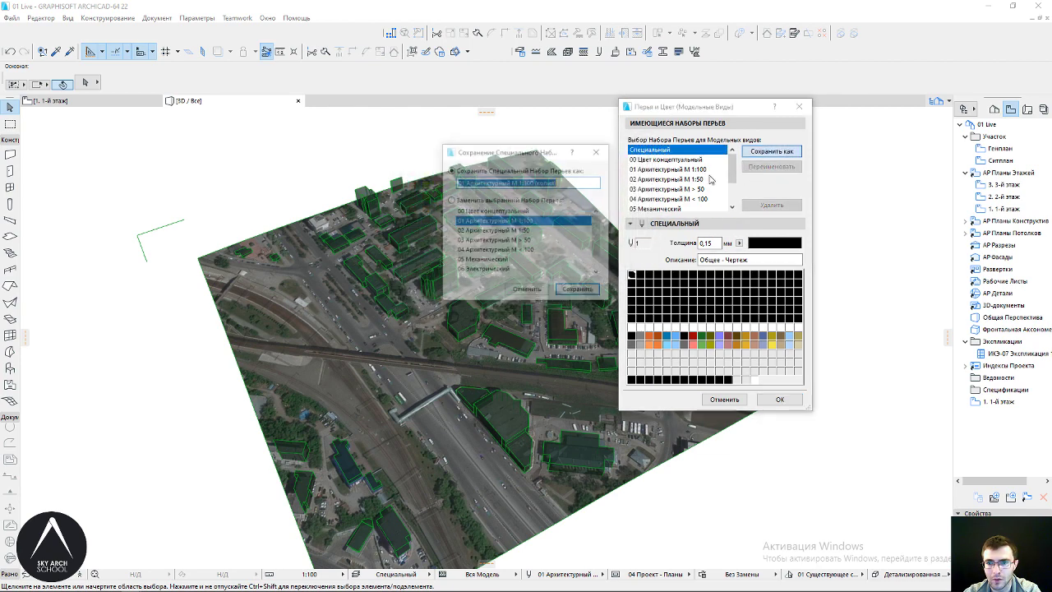
{"action": "left_click", "coordinate": [579, 290]}
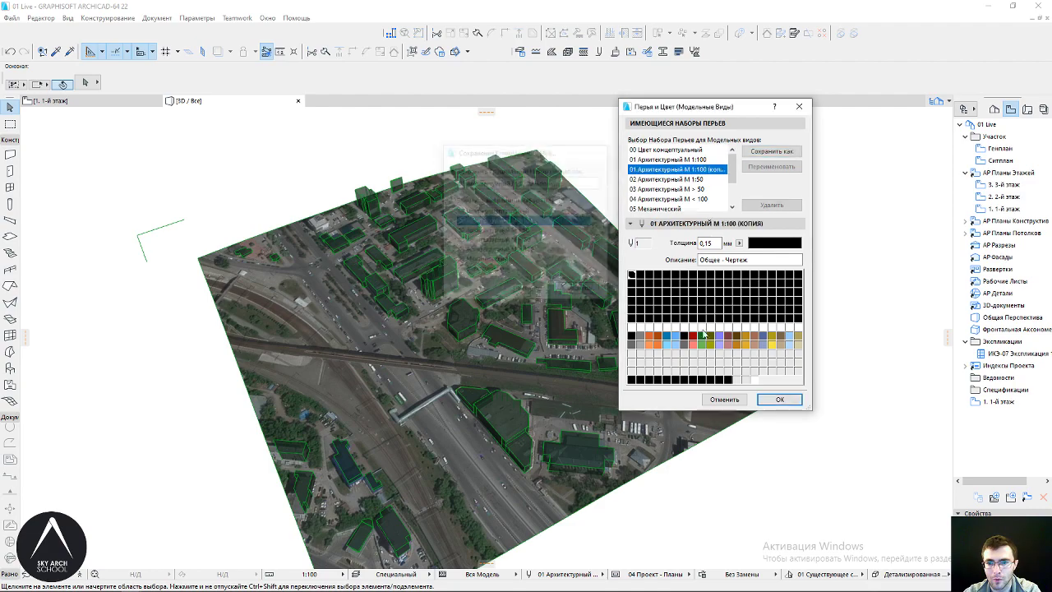
{"action": "left_click", "coordinate": [779, 399]}
Orbit and zoom the 3D view to check the dark building edges
{"action": "mouse_move", "coordinate": [606, 355]}
{"action": "middle_mouse_down", "text": "shift"}
{"action": "mouse_move", "coordinate": [454, 277]}
{"action": "mouse_move", "coordinate": [558, 332]}
{"action": "mouse_move", "coordinate": [502, 305]}
{"action": "mouse_move", "coordinate": [519, 269]}
{"action": "middle_mouse_up", "text": "shift"}
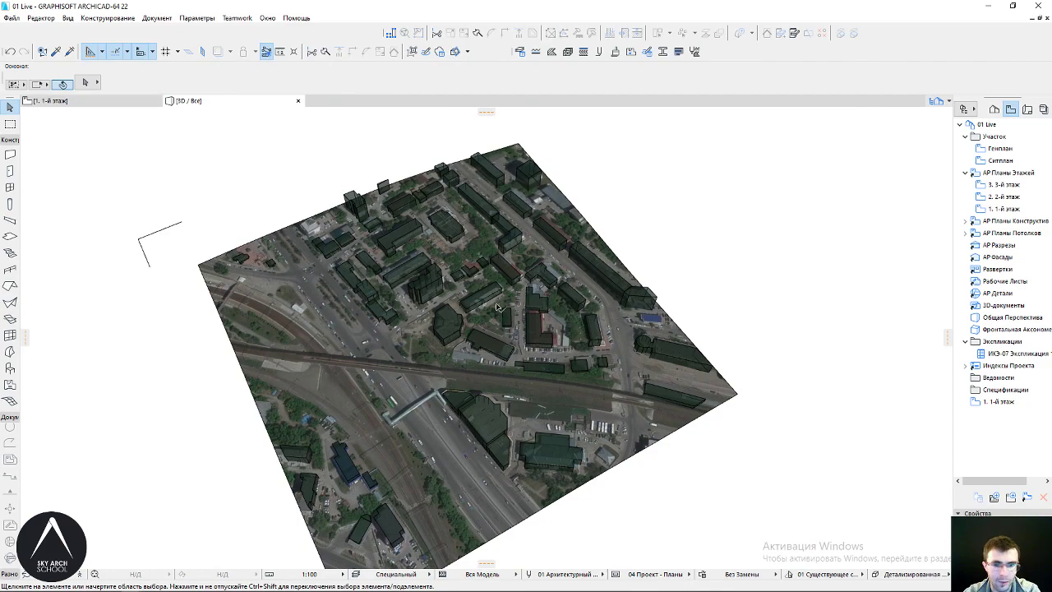
{"action": "middle_click_drag", "start_coordinate": [123, 124], "coordinate": [444, 297], "text": "shift"}
{"action": "scroll", "coordinate": [452, 310], "scroll_direction": "up", "scroll_amount": 3}
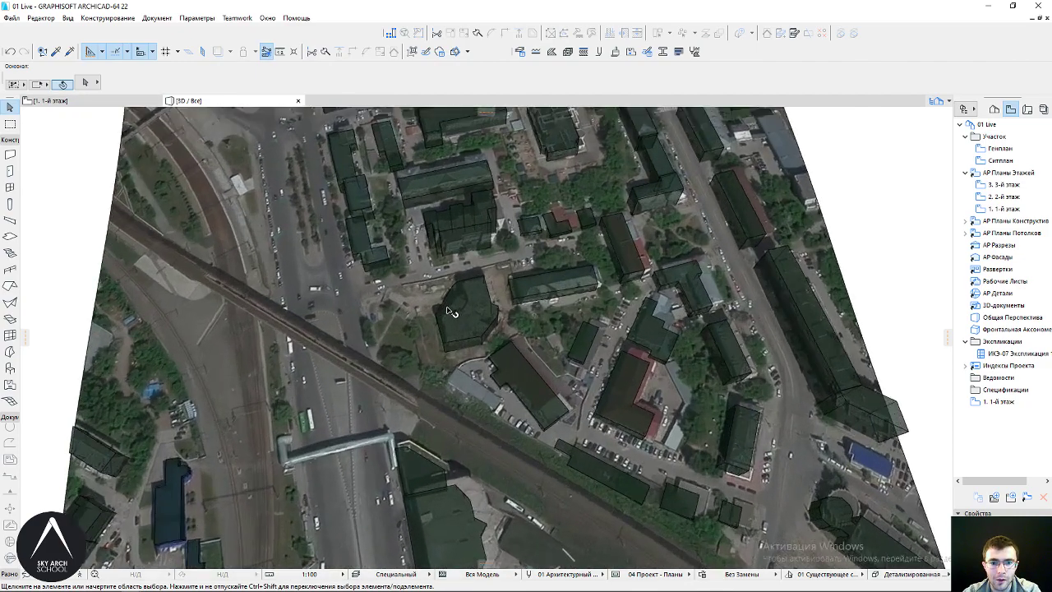
{"action": "scroll", "coordinate": [456, 312], "scroll_direction": "up", "scroll_amount": 3}
{"action": "scroll", "coordinate": [465, 315], "scroll_direction": "up", "scroll_amount": 2}
{"action": "scroll", "coordinate": [470, 316], "scroll_direction": "up", "scroll_amount": 1}
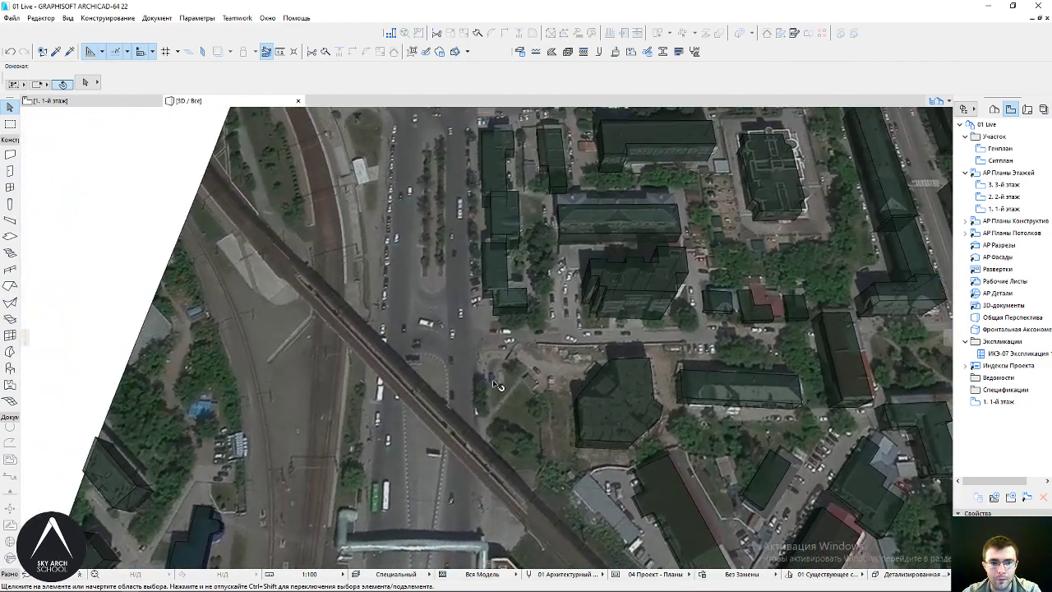
In the Вебинар 01 project, step through the saved perspectives and select the building's blocks
{"action": "left_click", "coordinate": [101, 549]}
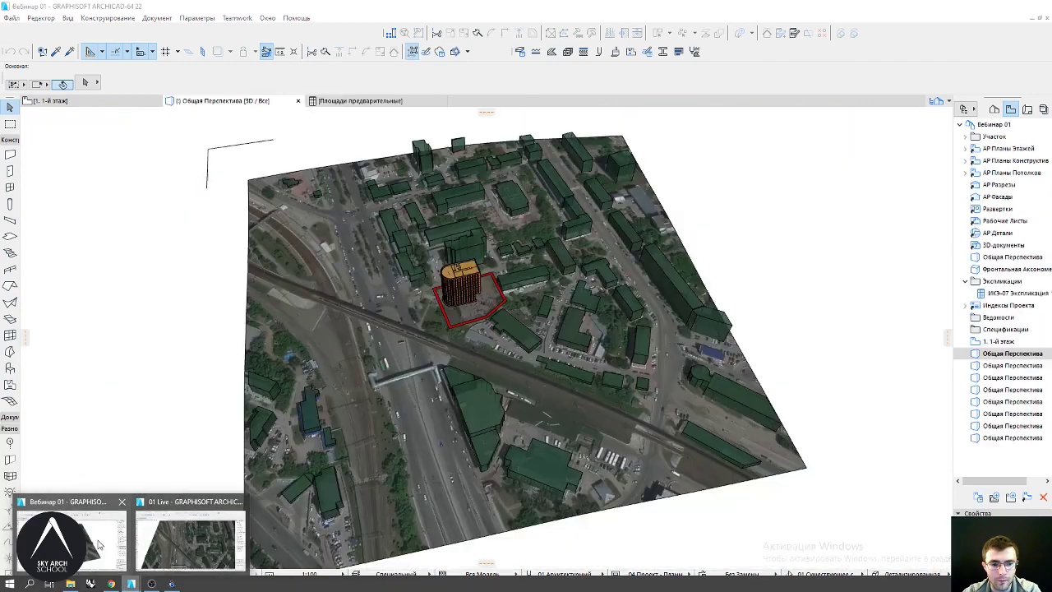
{"action": "double_click", "coordinate": [1004, 353]}
{"action": "double_click", "coordinate": [1006, 365]}
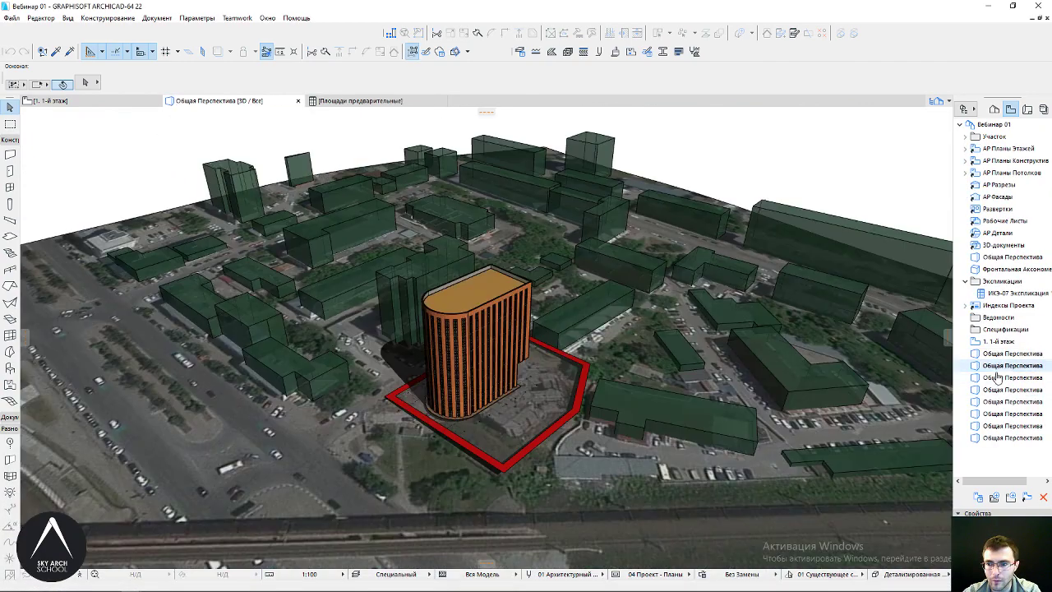
{"action": "double_click", "coordinate": [1006, 377]}
{"action": "double_click", "coordinate": [1006, 390]}
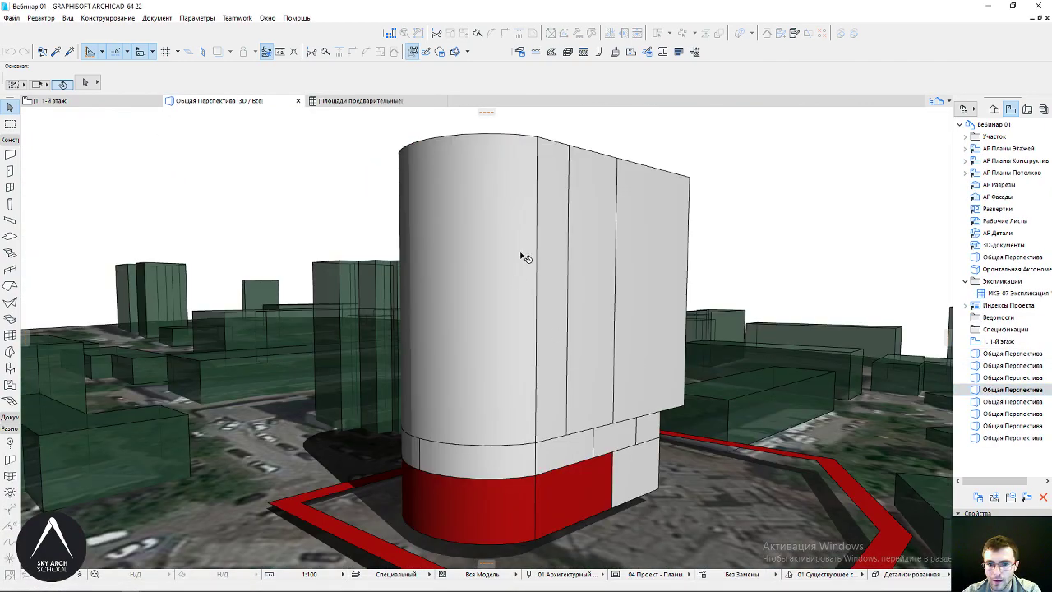
{"action": "mouse_move", "coordinate": [486, 228]}
{"action": "middle_mouse_down", "text": "shift"}
{"action": "mouse_move", "coordinate": [493, 300]}
{"action": "mouse_move", "coordinate": [451, 292]}
{"action": "middle_mouse_up", "text": "shift"}
{"action": "left_click", "coordinate": [502, 292]}
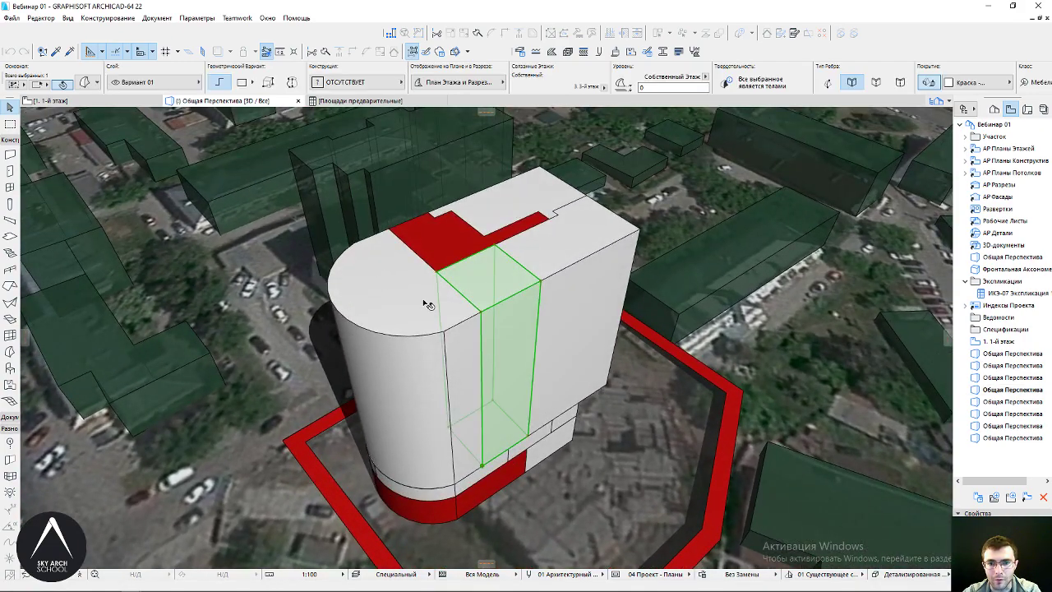
{"action": "left_click", "coordinate": [449, 293]}
{"action": "left_click", "coordinate": [571, 256]}
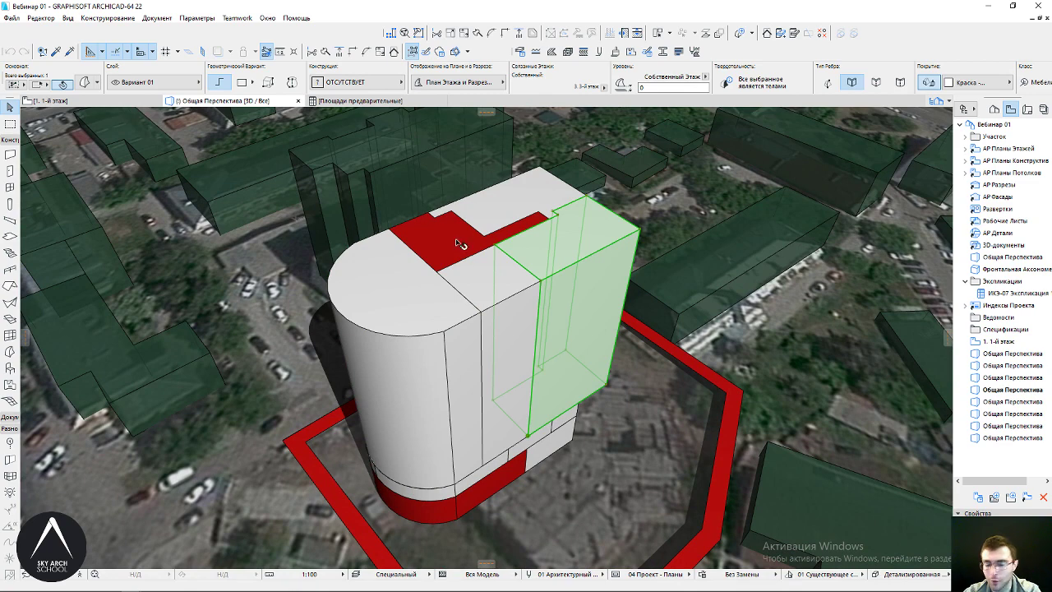
Review the Площади предварительные area schedule and compare it with the 3D perspective
{"action": "left_click", "coordinate": [369, 101]}
{"action": "scroll", "coordinate": [589, 290], "scroll_direction": "up", "scroll_amount": 10}
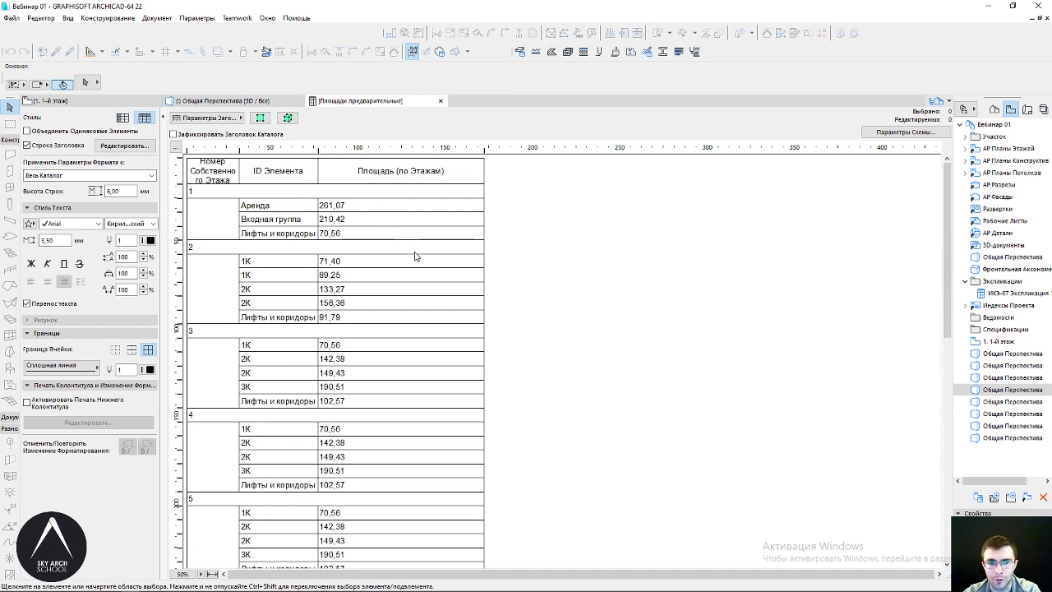
{"action": "scroll", "coordinate": [567, 251], "scroll_direction": "down", "scroll_amount": 5}
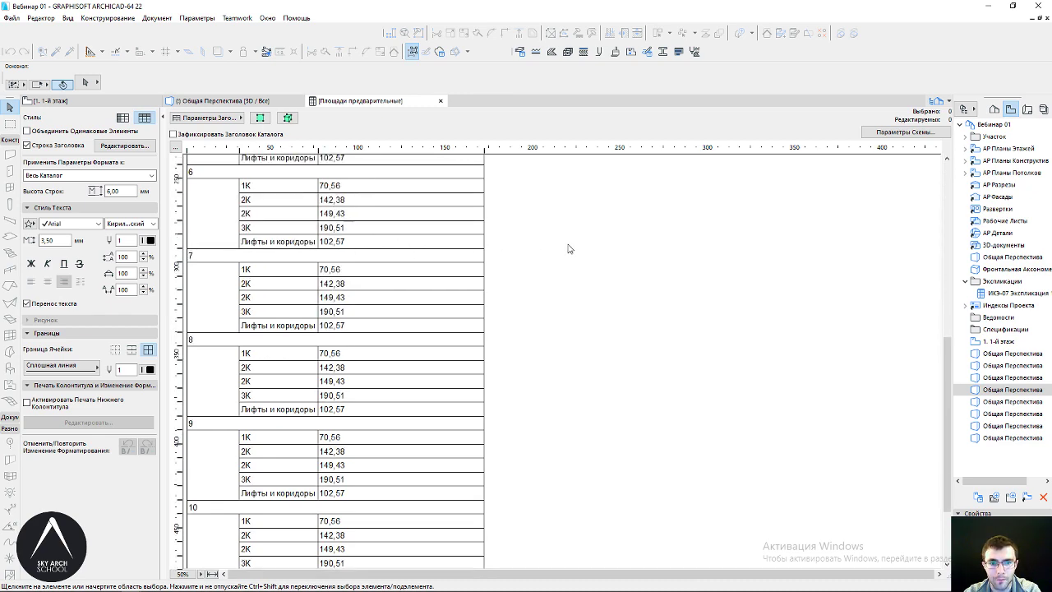
{"action": "left_click", "coordinate": [226, 100]}
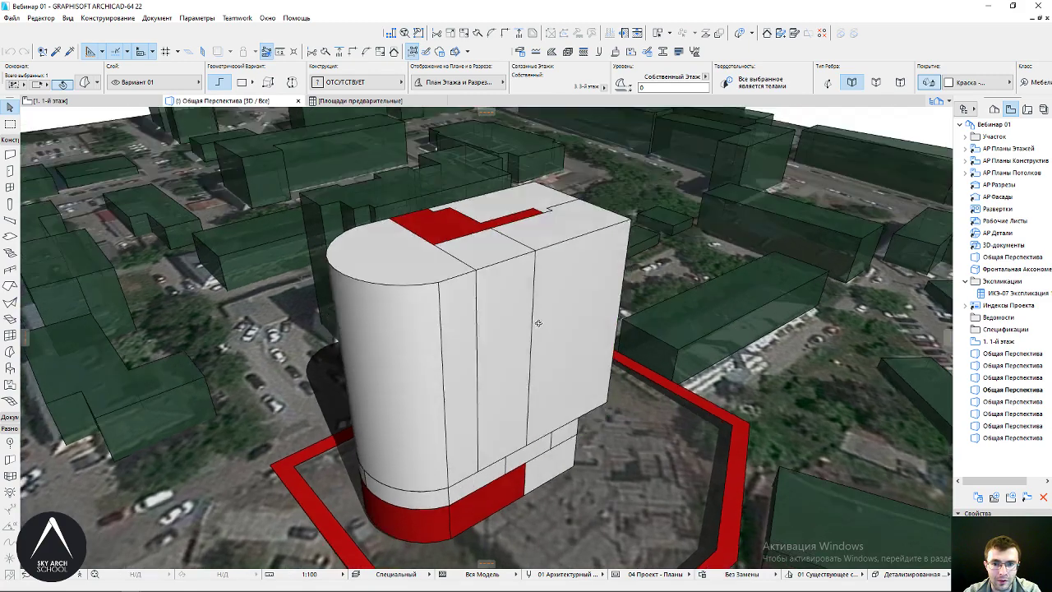
{"action": "middle_click_drag", "start_coordinate": [539, 272], "coordinate": [521, 383], "text": "shift"}
{"action": "left_click", "coordinate": [355, 100]}
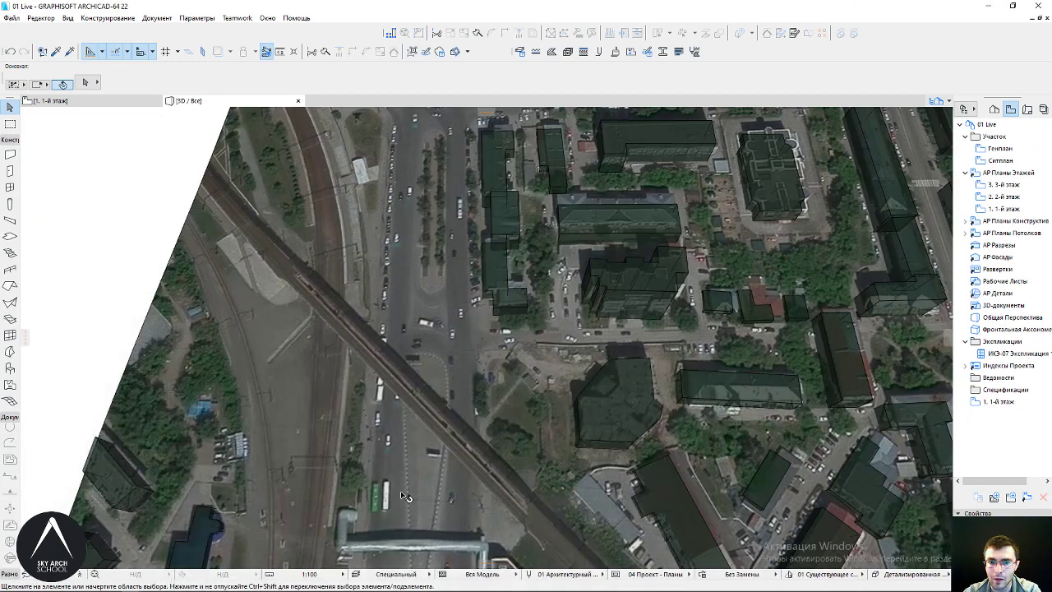
Select the dark building massing and create layer 02 Существующие здания in Layer Settings (Ctrl+L)
{"action": "scroll", "coordinate": [405, 496], "scroll_direction": "up", "scroll_amount": 5}
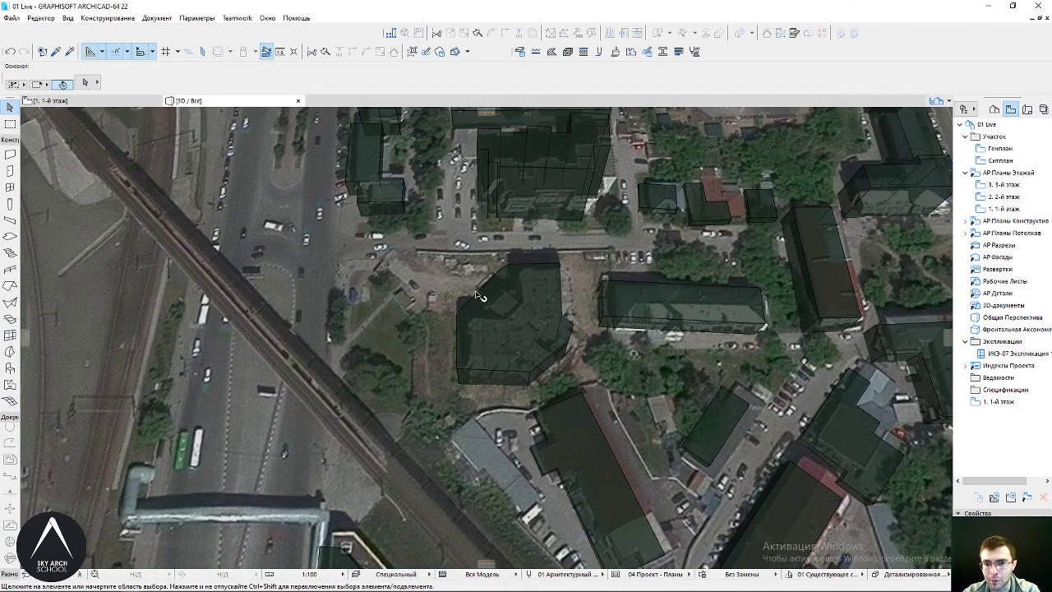
{"action": "left_click", "coordinate": [507, 312]}
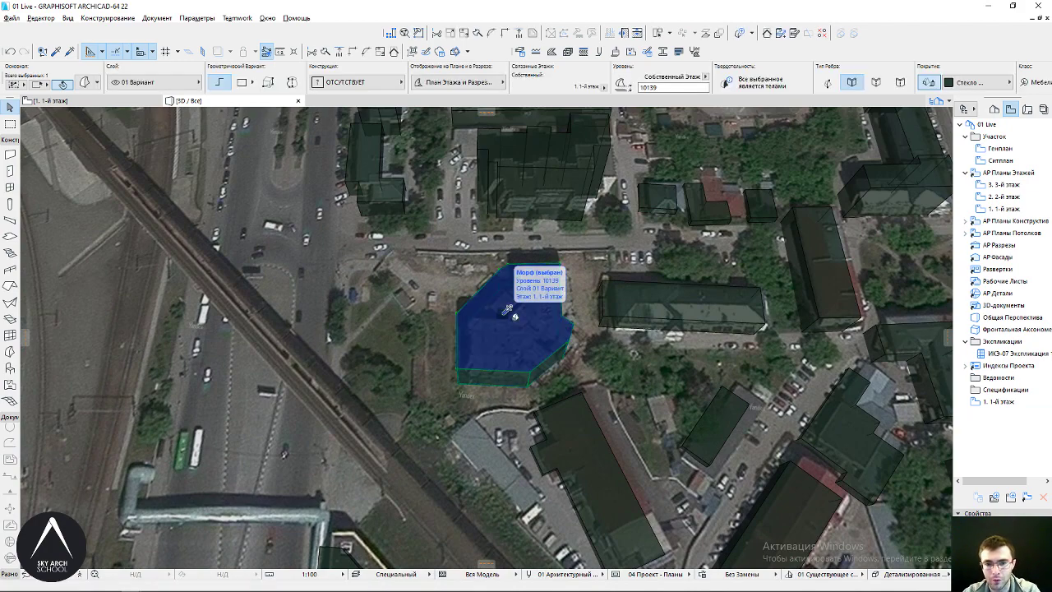
{"action": "key", "text": "ctrl+l"}
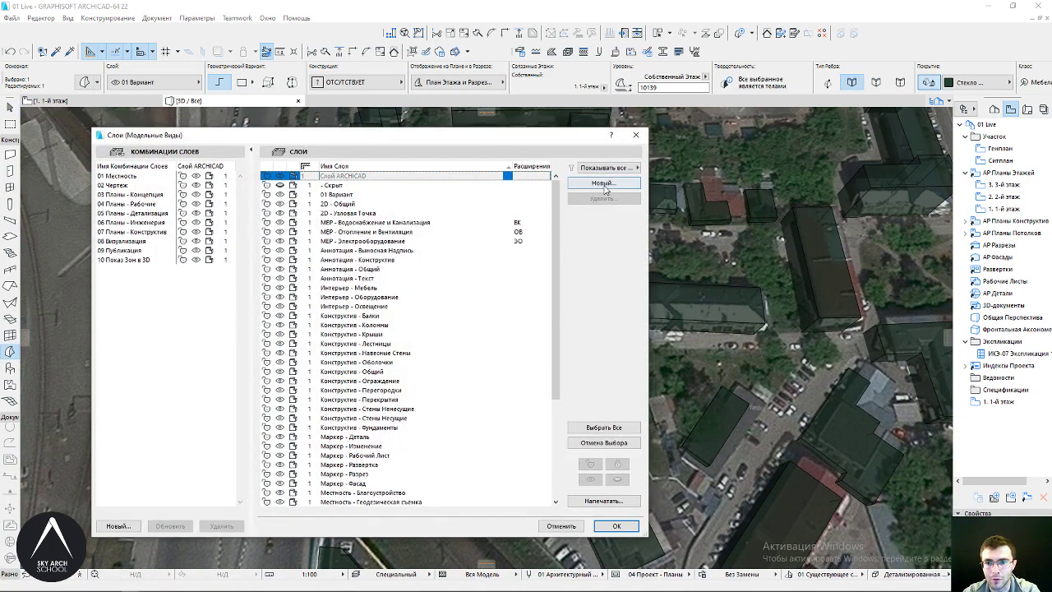
{"action": "left_click", "coordinate": [603, 183]}
{"action": "type", "text": "02 Существующие здания"}
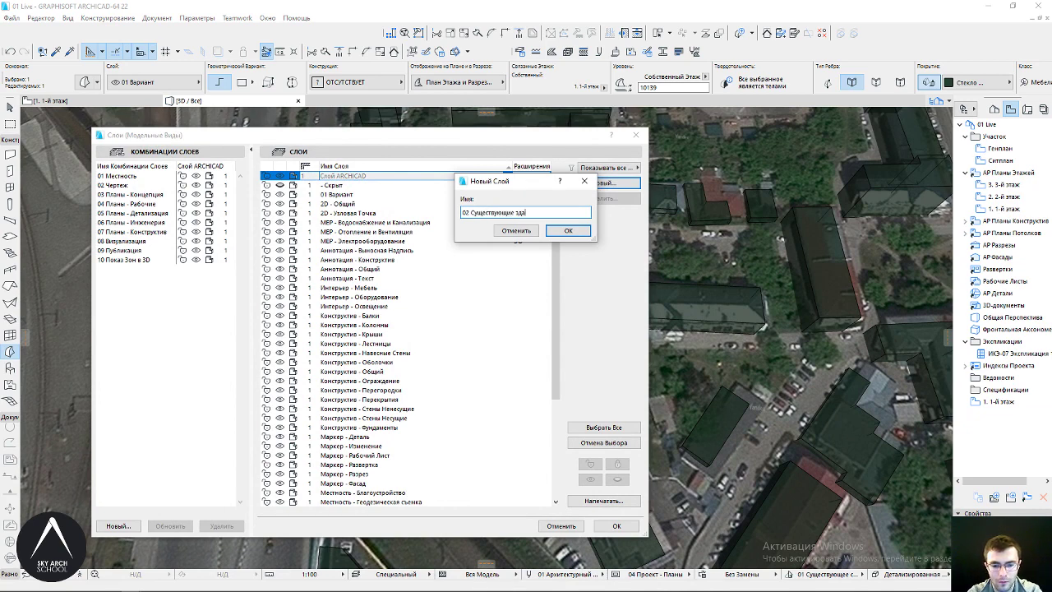
{"action": "key", "text": "Return"}
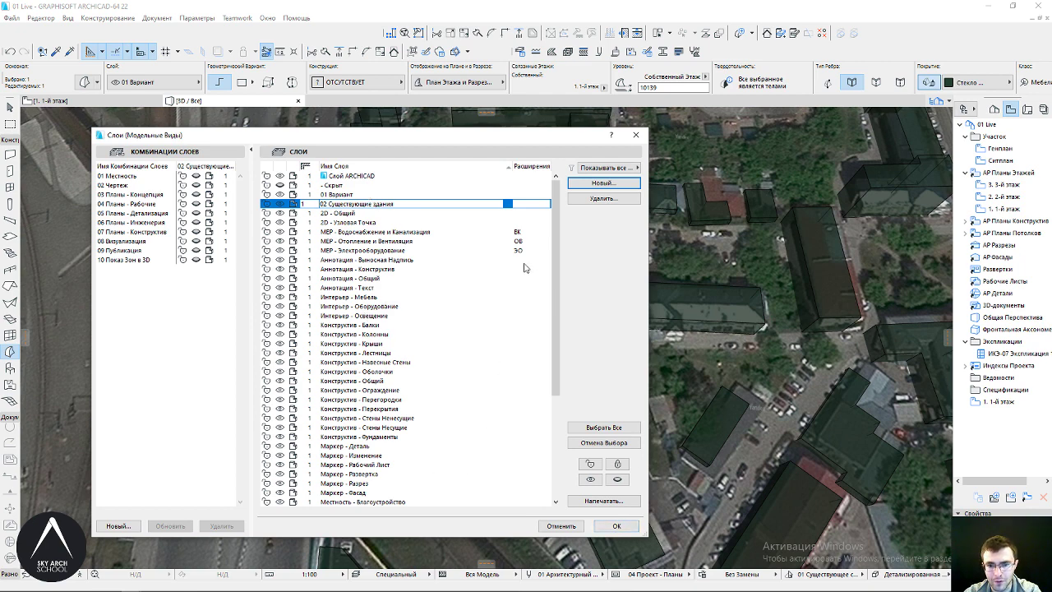
{"action": "left_click_drag", "start_coordinate": [555, 272], "coordinate": [555, 394]}
{"action": "scroll", "coordinate": [494, 215], "scroll_direction": "up", "scroll_amount": 5}
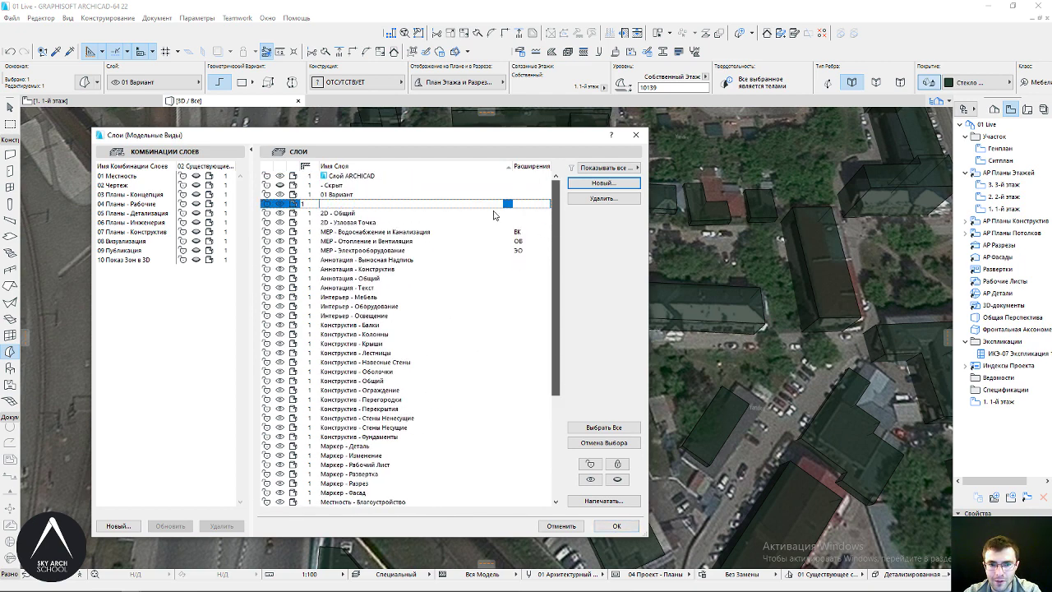
{"action": "left_click", "coordinate": [618, 527]}
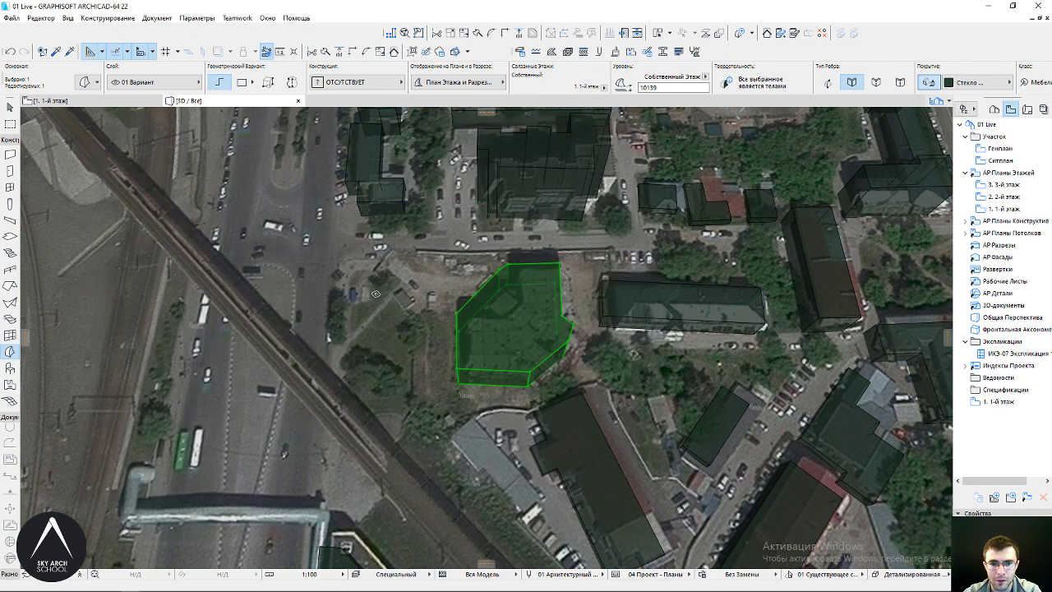
Move the selected building onto layer 02 Существующие здания
{"action": "left_click", "coordinate": [362, 85]}
{"action": "left_click", "coordinate": [152, 80]}
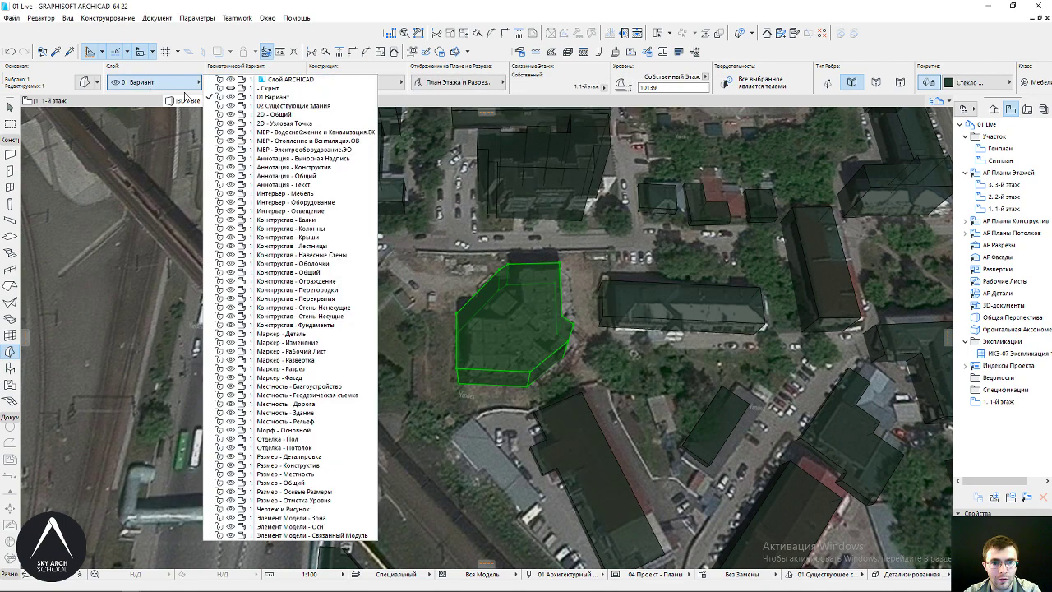
{"action": "left_click", "coordinate": [329, 102]}
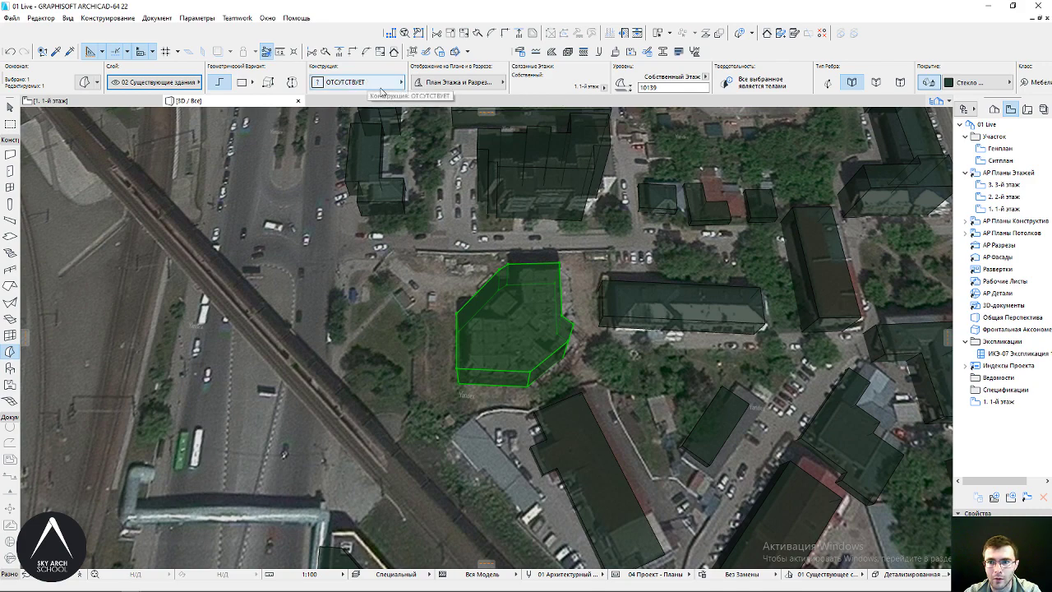
{"action": "key", "text": "Escape"}
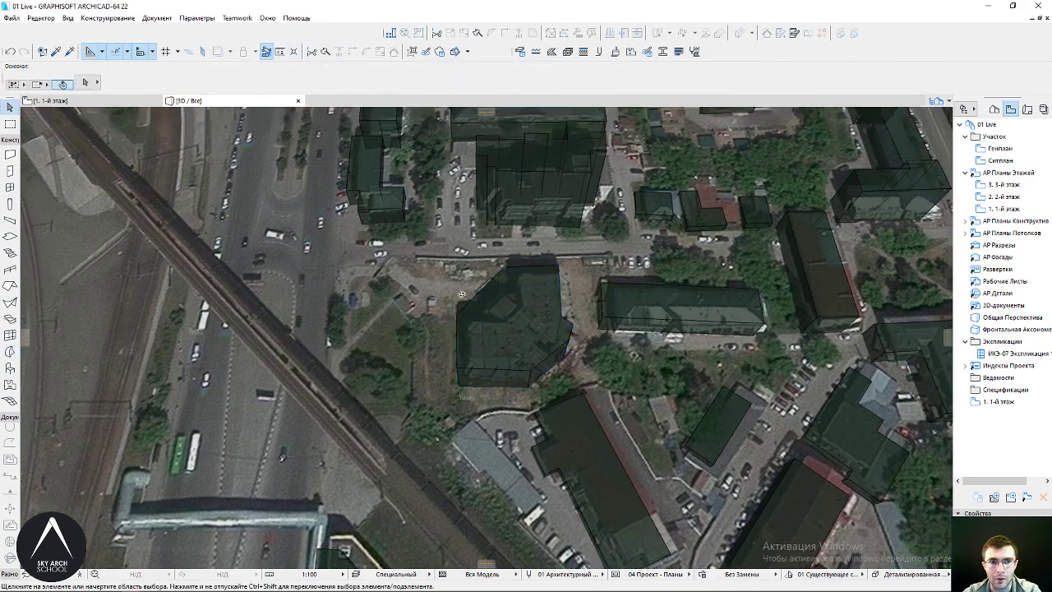
{"action": "mouse_move", "coordinate": [481, 156]}
{"action": "middle_mouse_down", "text": "shift"}
{"action": "mouse_move", "coordinate": [503, 302]}
{"action": "mouse_move", "coordinate": [611, 290]}
{"action": "middle_mouse_up", "text": "shift"}
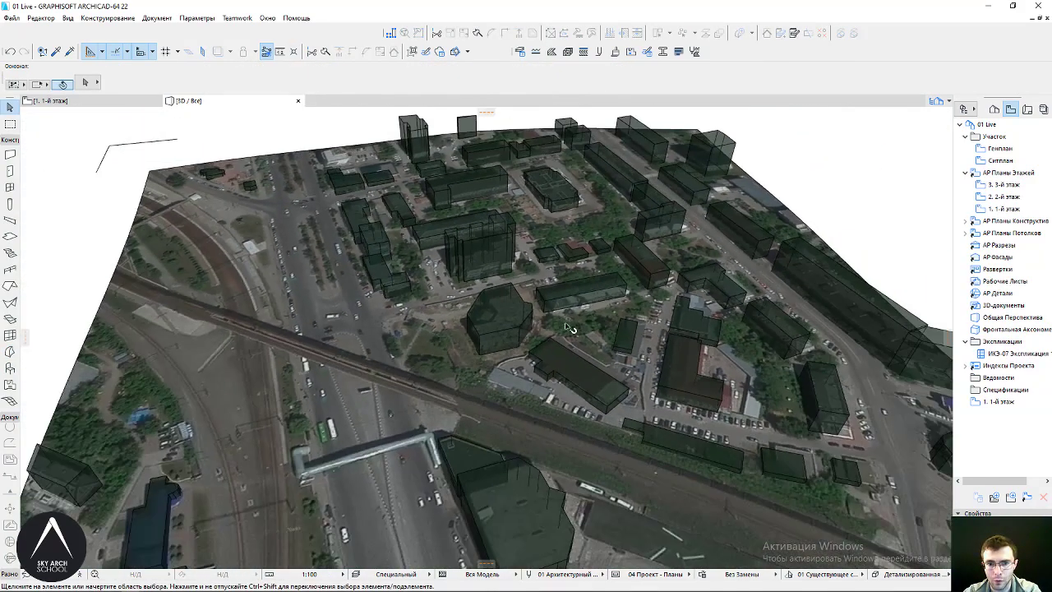
{"action": "scroll", "coordinate": [611, 289], "scroll_direction": "down", "scroll_amount": 2}
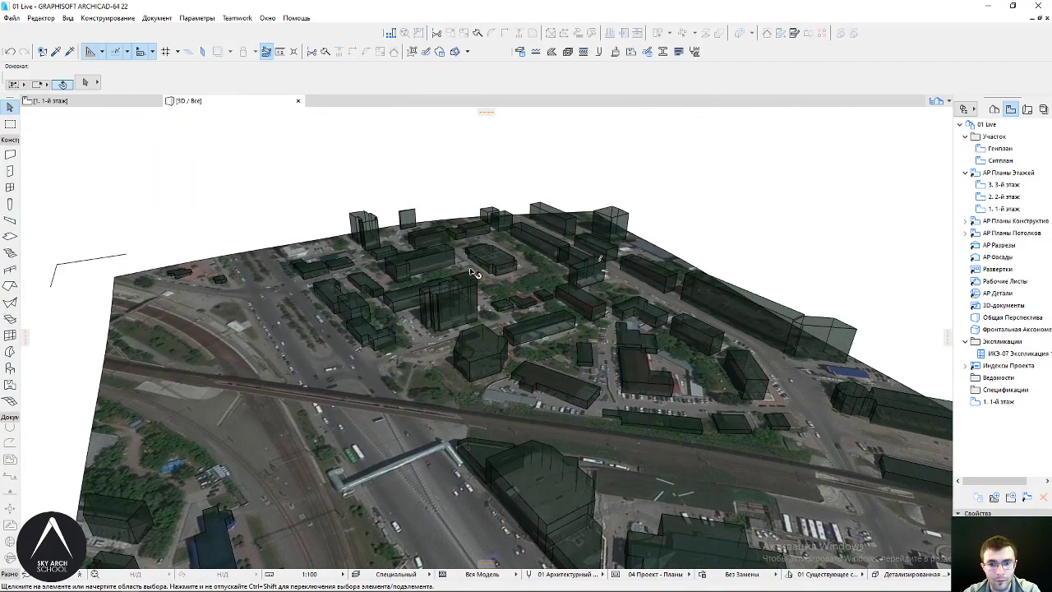
{"action": "middle_click_drag", "start_coordinate": [534, 269], "coordinate": [502, 296], "text": "shift"}
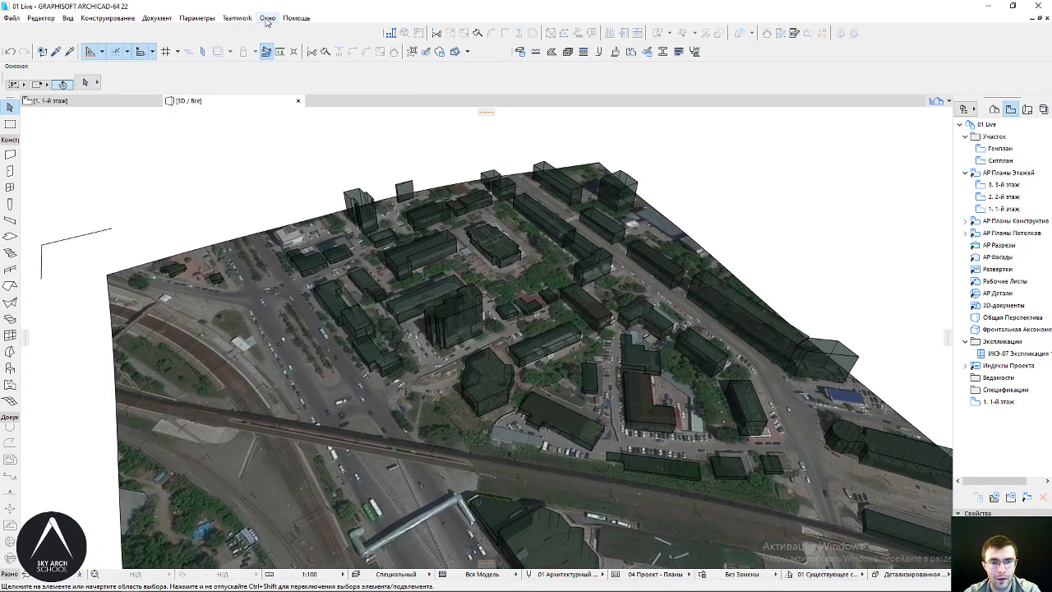
Dock the Layers palette in the toolbar and select the existing building massing
{"action": "left_click", "coordinate": [267, 20]}
{"action": "mouse_move", "coordinate": [342, 162]}
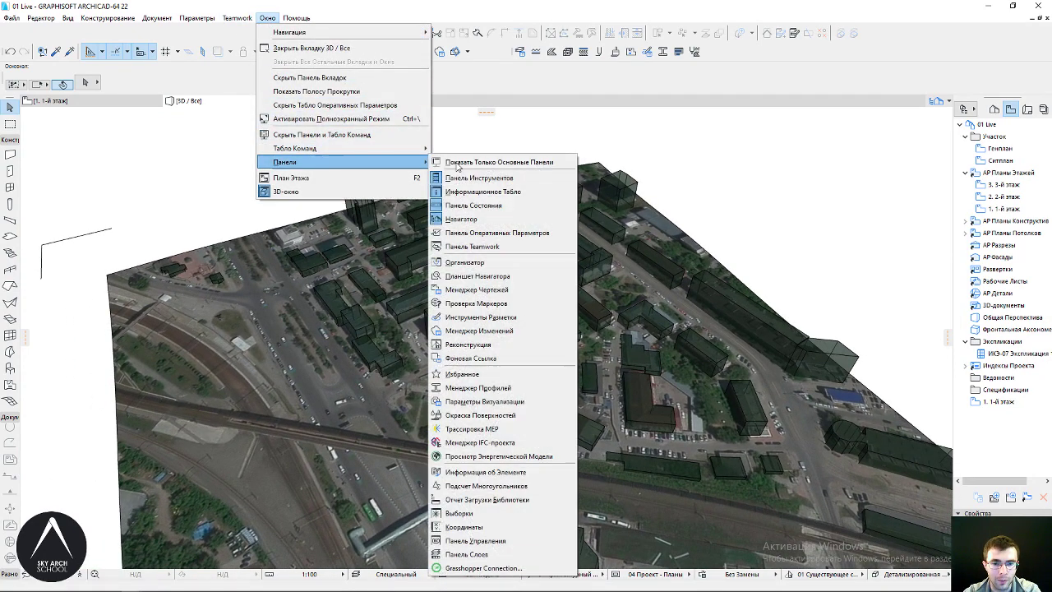
{"action": "left_click", "coordinate": [471, 554]}
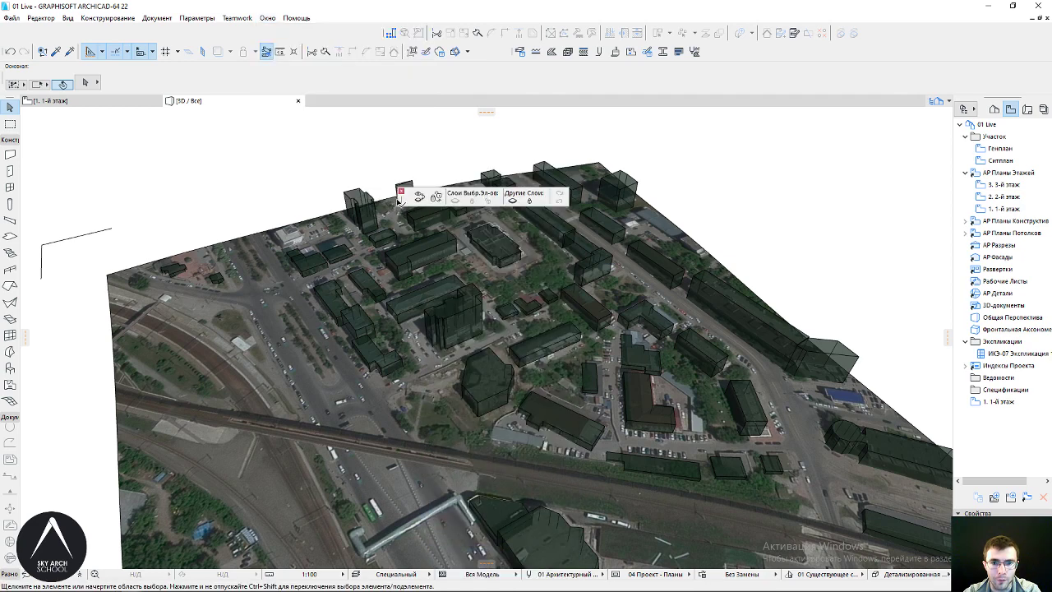
{"action": "left_click_drag", "start_coordinate": [402, 200], "coordinate": [759, 72]}
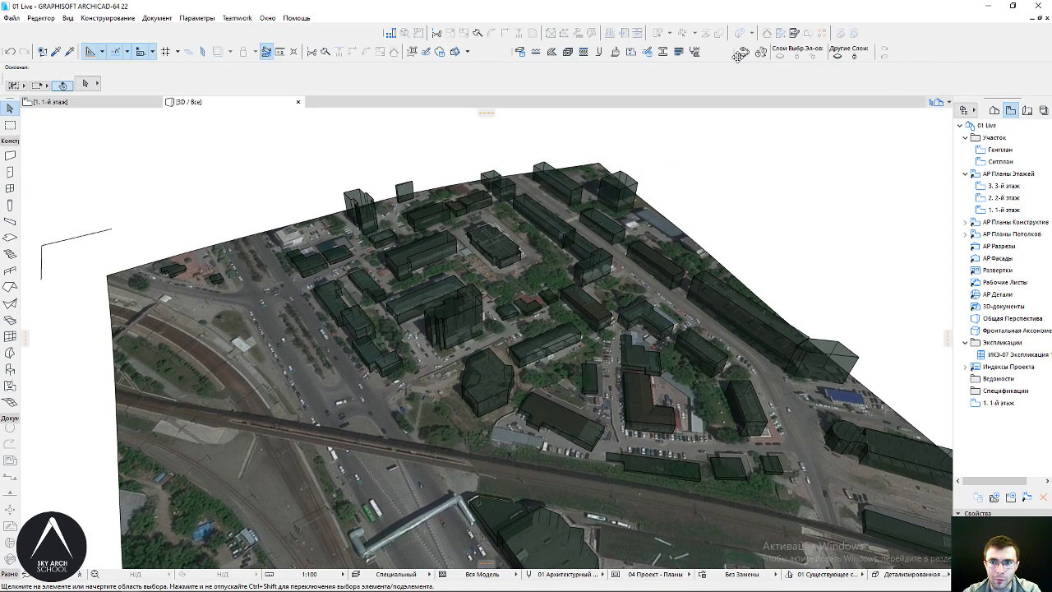
{"action": "middle_click_drag", "start_coordinate": [447, 311], "coordinate": [460, 243], "text": "shift"}
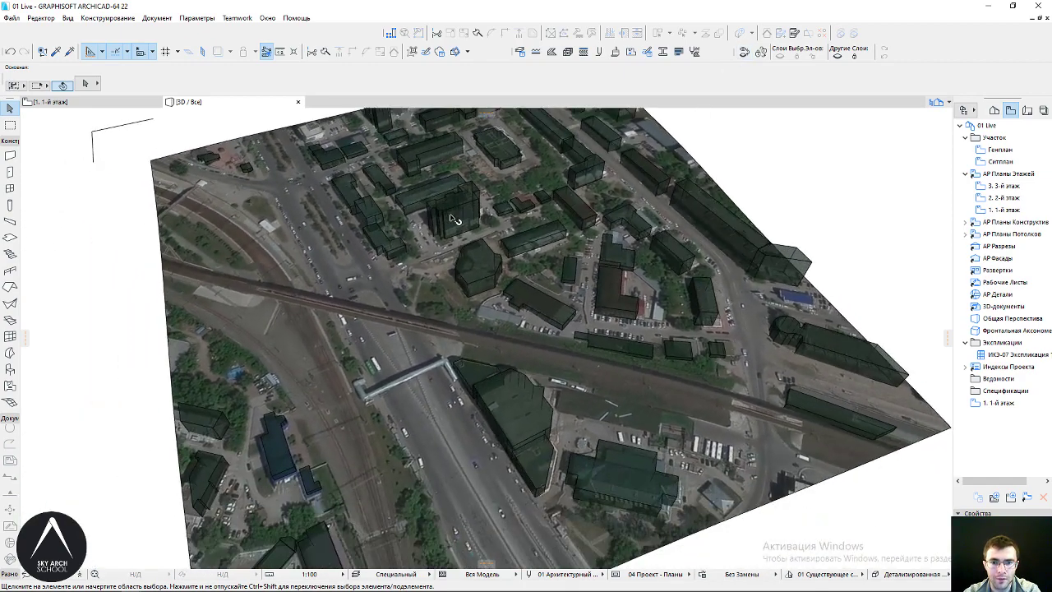
{"action": "left_click", "coordinate": [472, 275]}
{"action": "scroll", "coordinate": [473, 274], "scroll_direction": "up", "scroll_amount": 2}
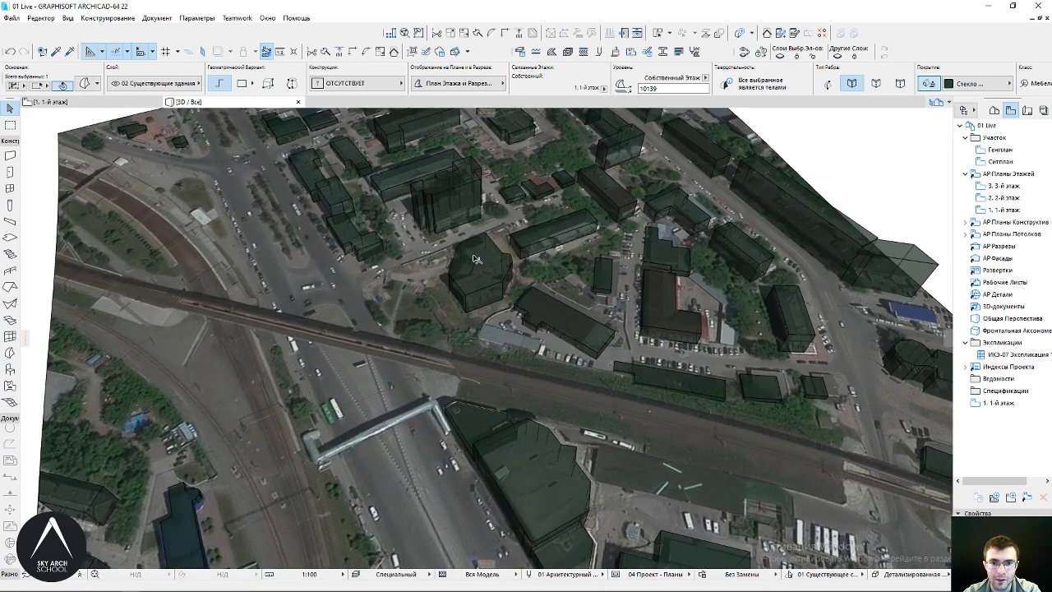
{"action": "scroll", "coordinate": [472, 275], "scroll_direction": "up", "scroll_amount": 2}
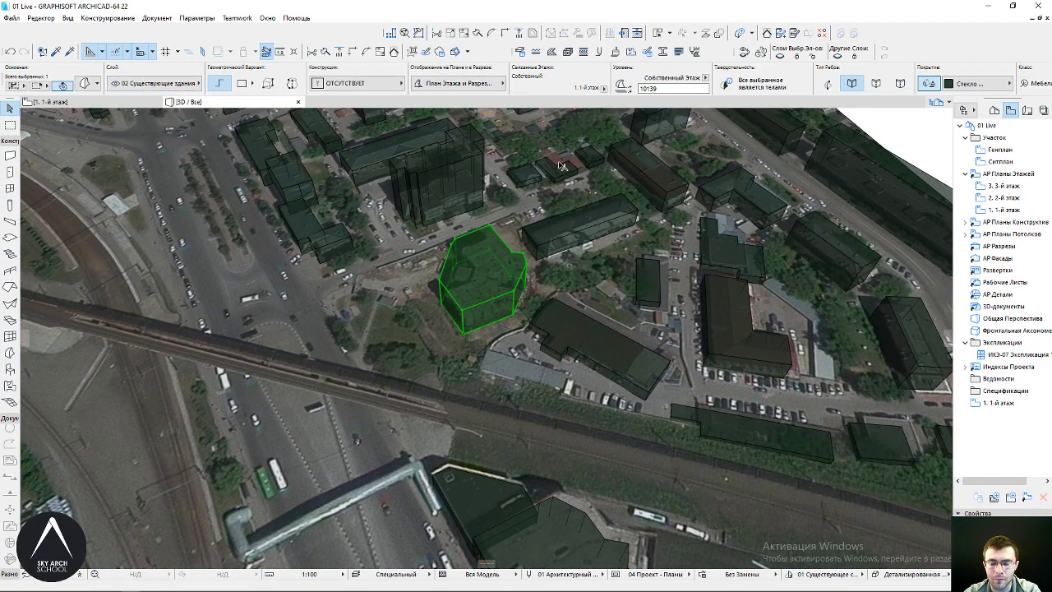
Rename layer 02 Существующие здания to 02 Демонтажуем здания
{"action": "key", "text": "ctrl+l"}
{"action": "left_click", "coordinate": [370, 204]}
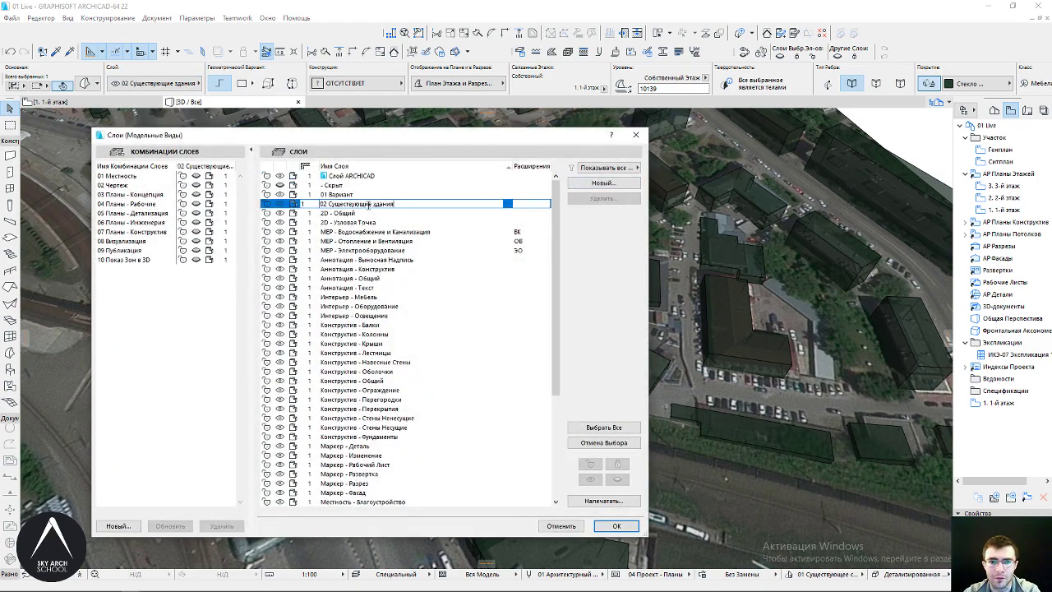
{"action": "double_click", "coordinate": [362, 204]}
{"action": "type", "text": "Демонтаж"}
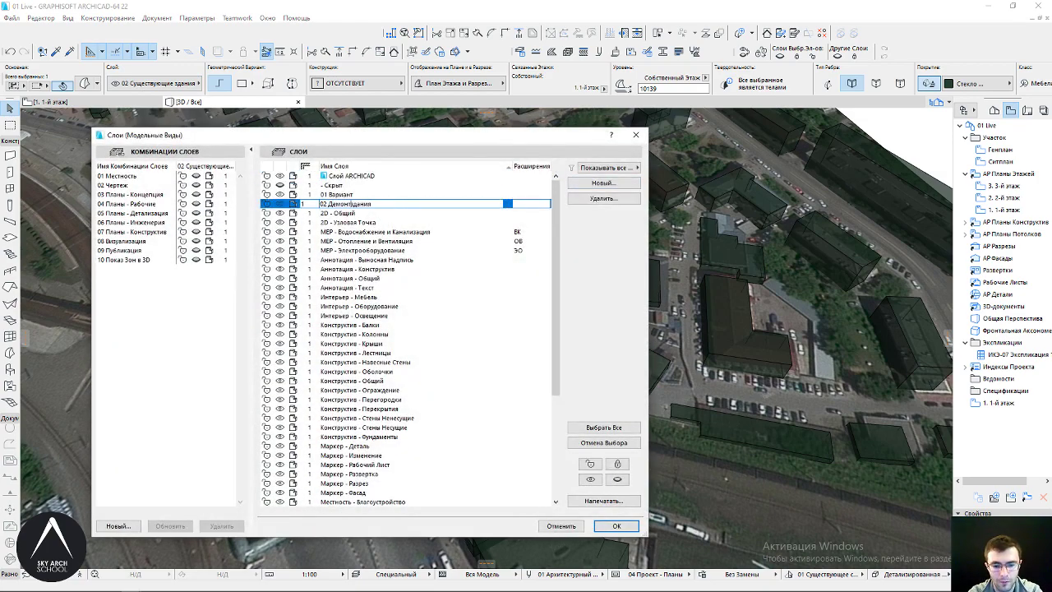
{"action": "type", "text": "уемые"}
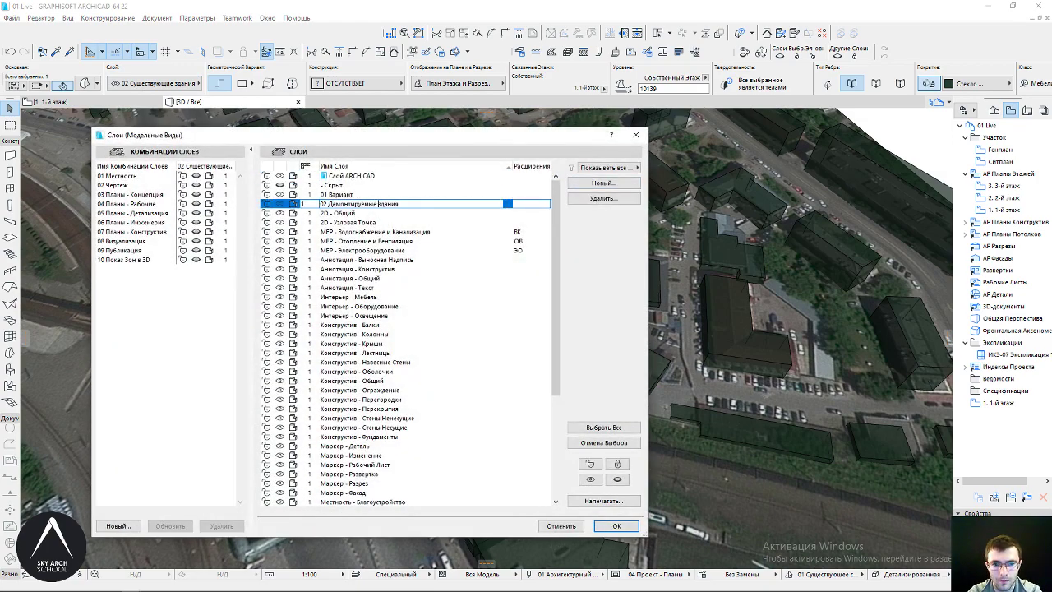
{"action": "key", "text": "Return"}
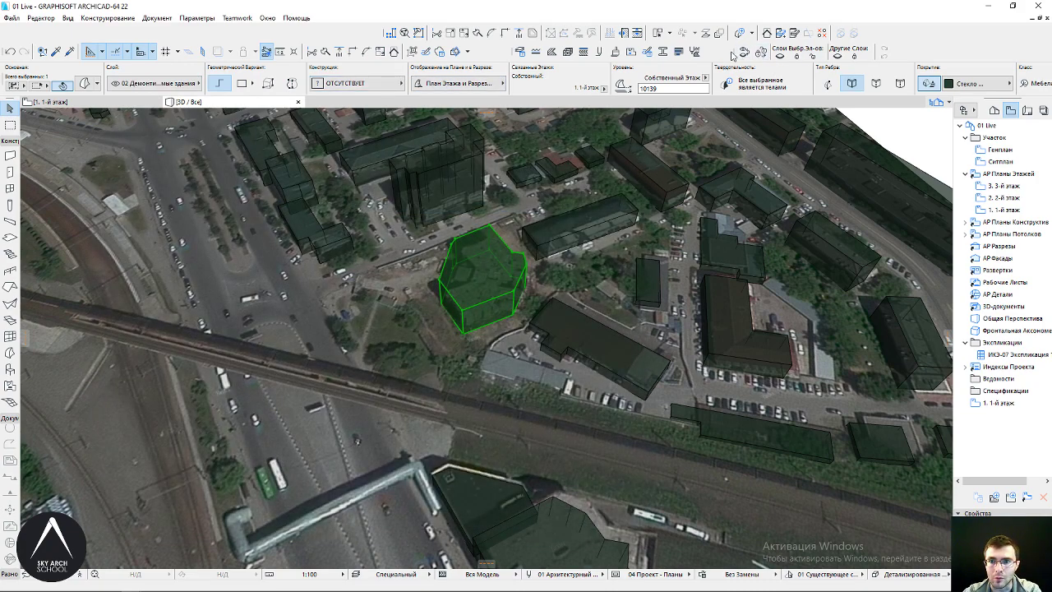
Hide the selected building's layer from the Layers palette, then show all elements and review the site
{"action": "left_click_drag", "start_coordinate": [772, 51], "coordinate": [712, 54]}
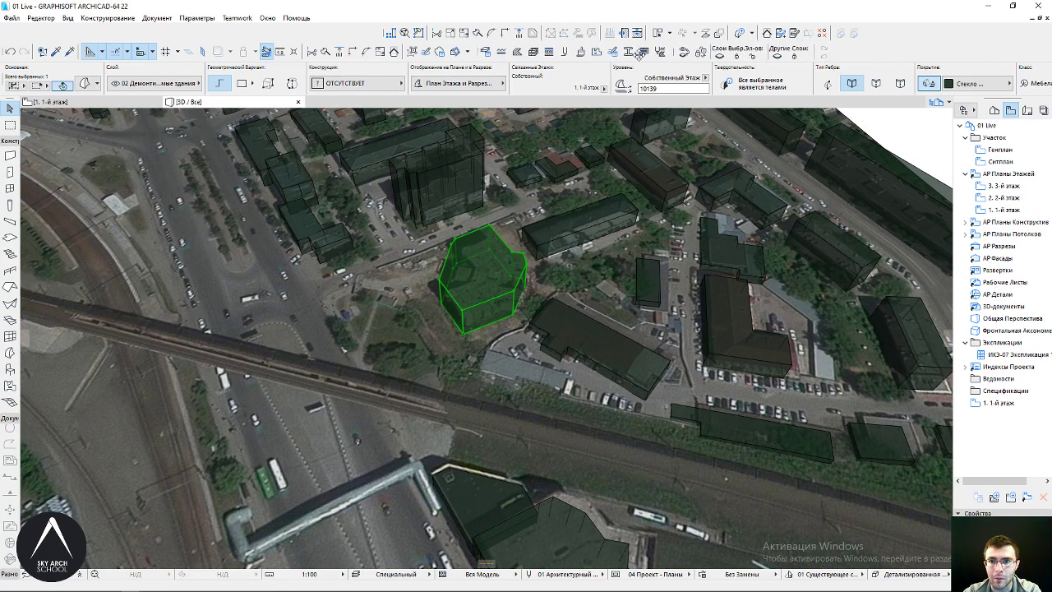
{"action": "left_click", "coordinate": [720, 56]}
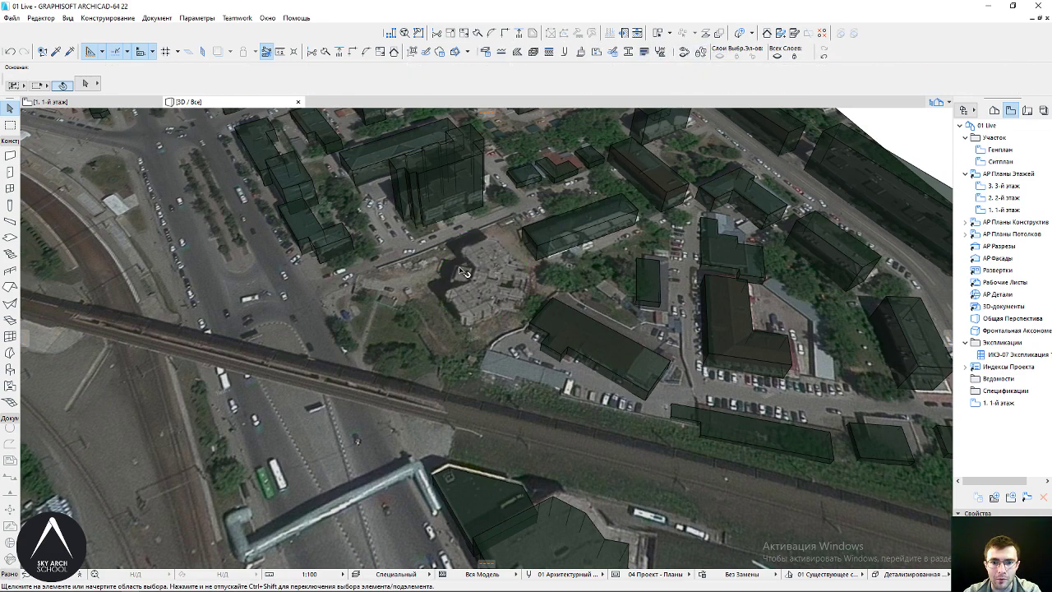
{"action": "scroll", "coordinate": [505, 283], "scroll_direction": "down", "scroll_amount": 3}
{"action": "scroll", "coordinate": [506, 283], "scroll_direction": "down", "scroll_amount": 3}
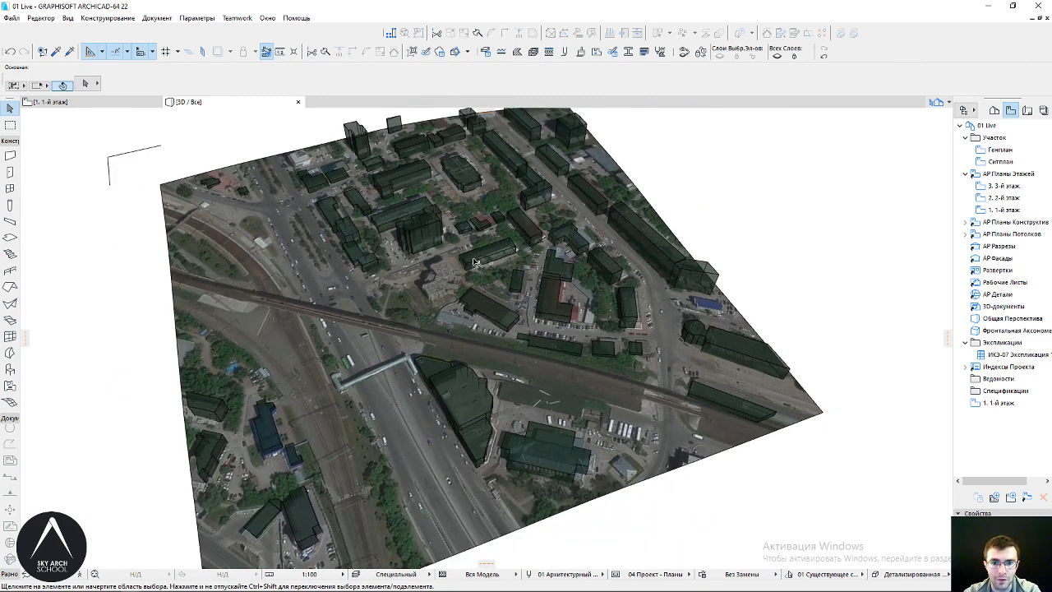
{"action": "left_click", "coordinate": [479, 261]}
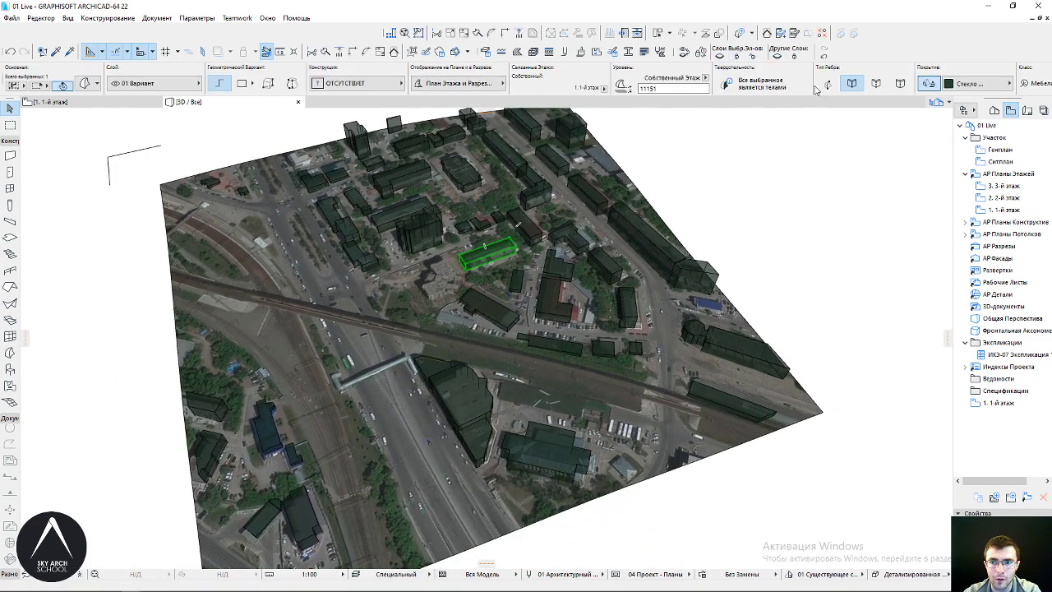
{"action": "key", "text": "Escape"}
{"action": "left_click", "coordinate": [824, 51]}
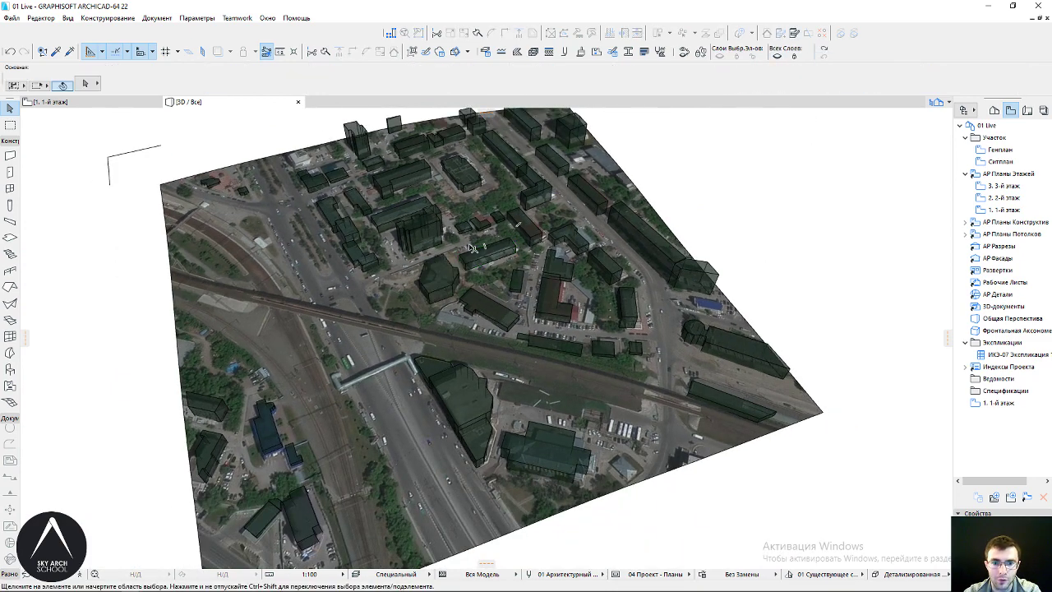
{"action": "middle_click_drag", "start_coordinate": [469, 300], "coordinate": [520, 278], "text": "shift"}
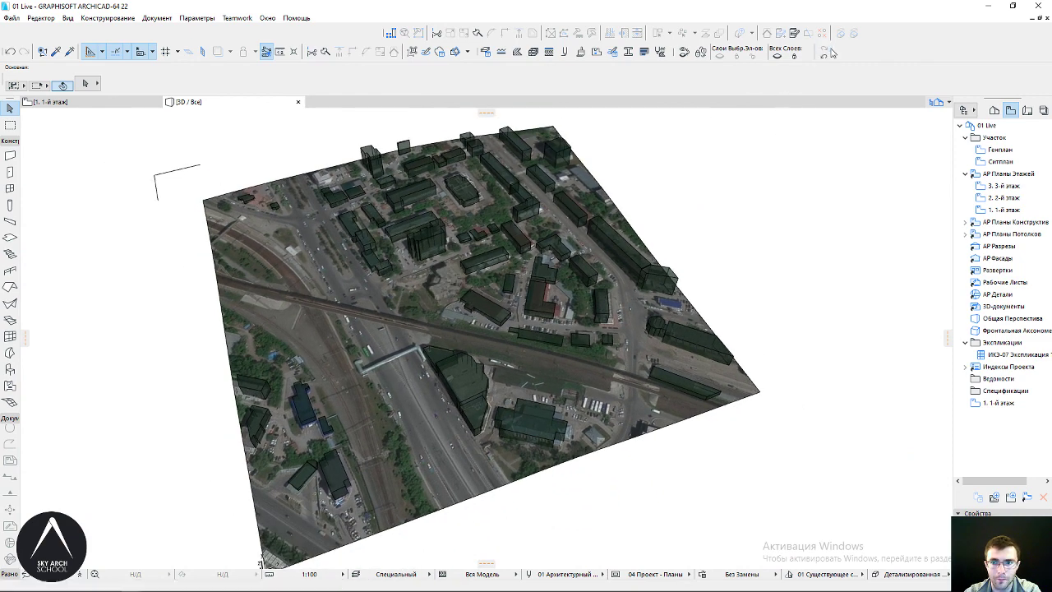
{"action": "middle_click_drag", "start_coordinate": [519, 239], "coordinate": [610, 194]}
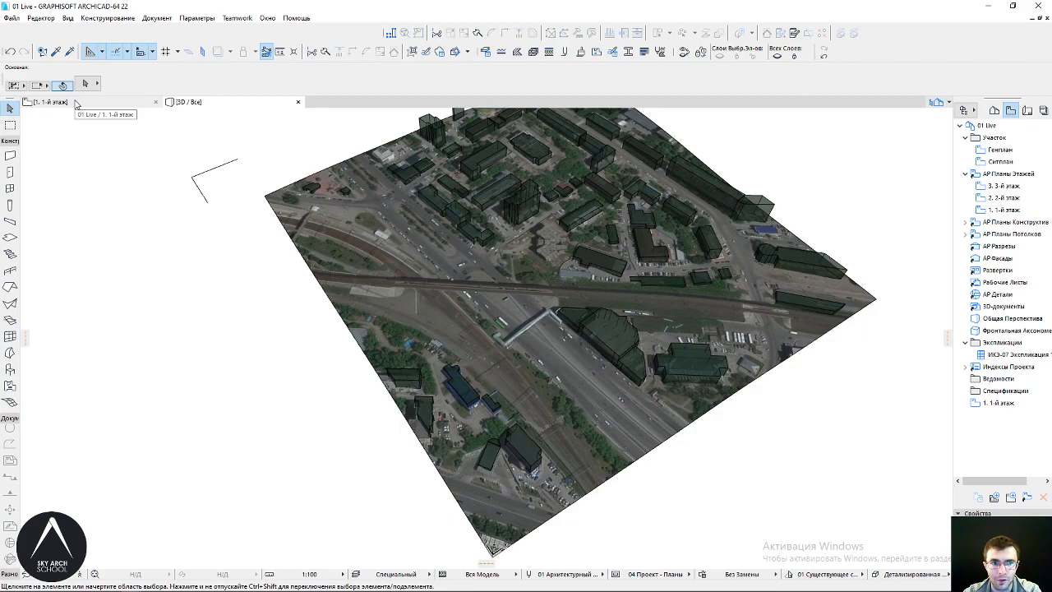
Switch to the '1. 1-й этаж' plan and zoom around the construction site
{"action": "left_click", "coordinate": [75, 103]}
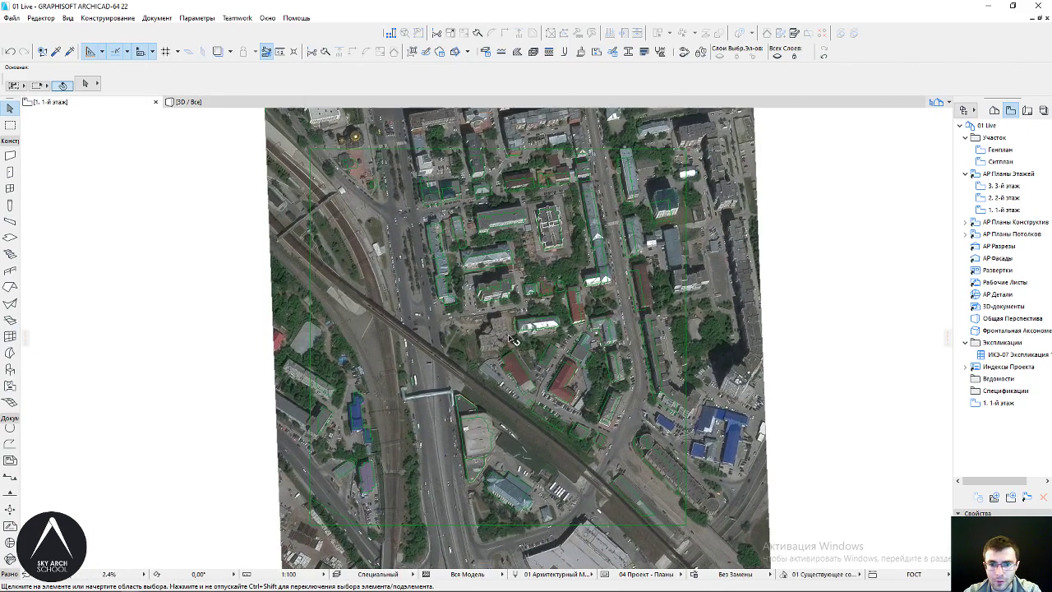
{"action": "scroll", "coordinate": [506, 338], "scroll_direction": "up", "scroll_amount": 5}
{"action": "scroll", "coordinate": [505, 338], "scroll_direction": "down", "scroll_amount": 5}
{"action": "scroll", "coordinate": [511, 285], "scroll_direction": "down", "scroll_amount": 1}
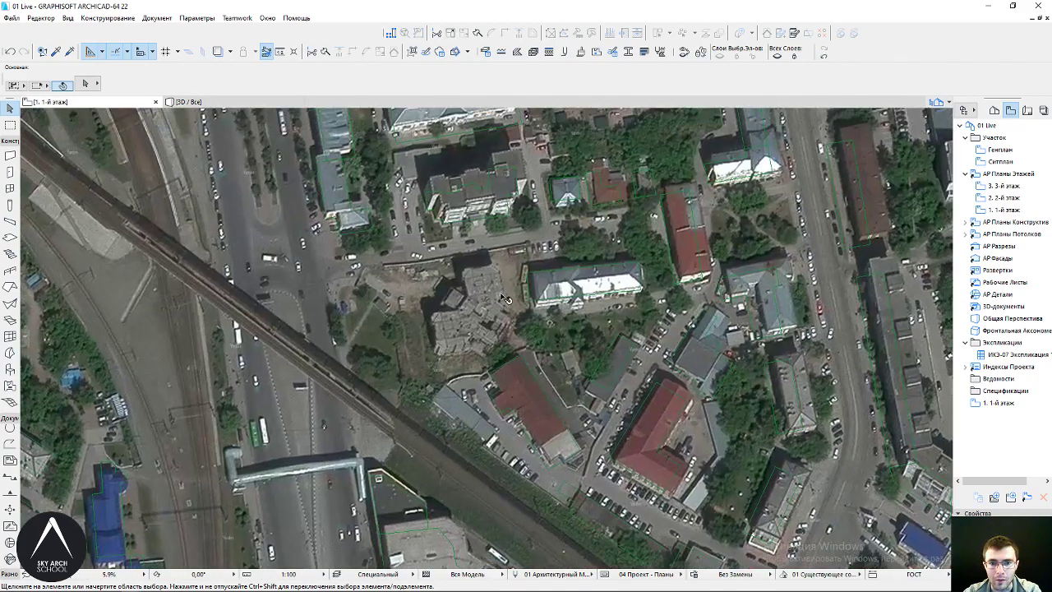
{"action": "scroll", "coordinate": [512, 285], "scroll_direction": "down", "scroll_amount": 2}
{"action": "scroll", "coordinate": [433, 300], "scroll_direction": "up", "scroll_amount": 3}
{"action": "scroll", "coordinate": [433, 300], "scroll_direction": "up", "scroll_amount": 1}
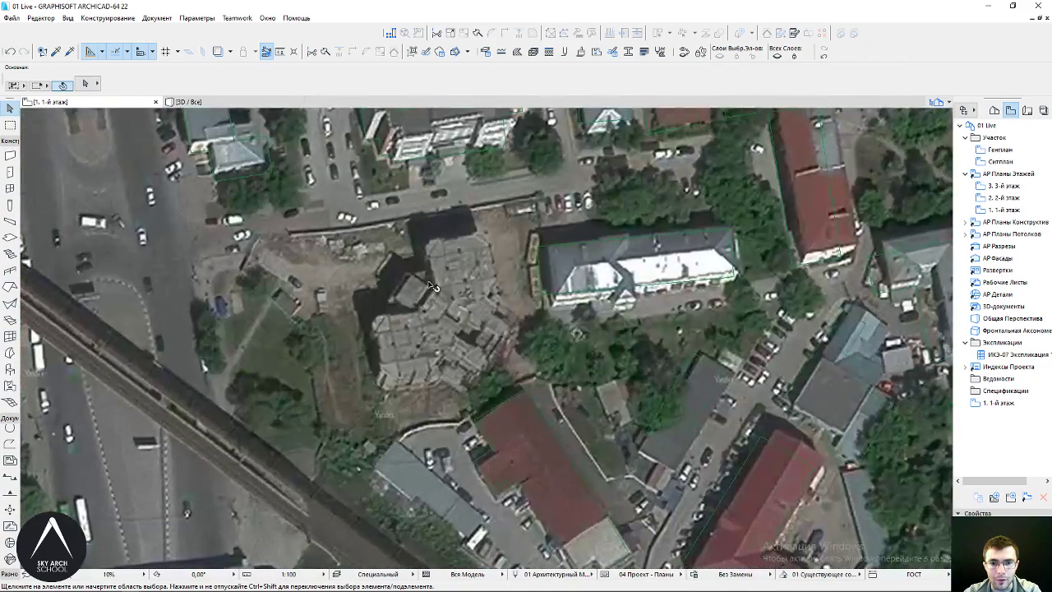
{"action": "scroll", "coordinate": [456, 247], "scroll_direction": "up", "scroll_amount": 1}
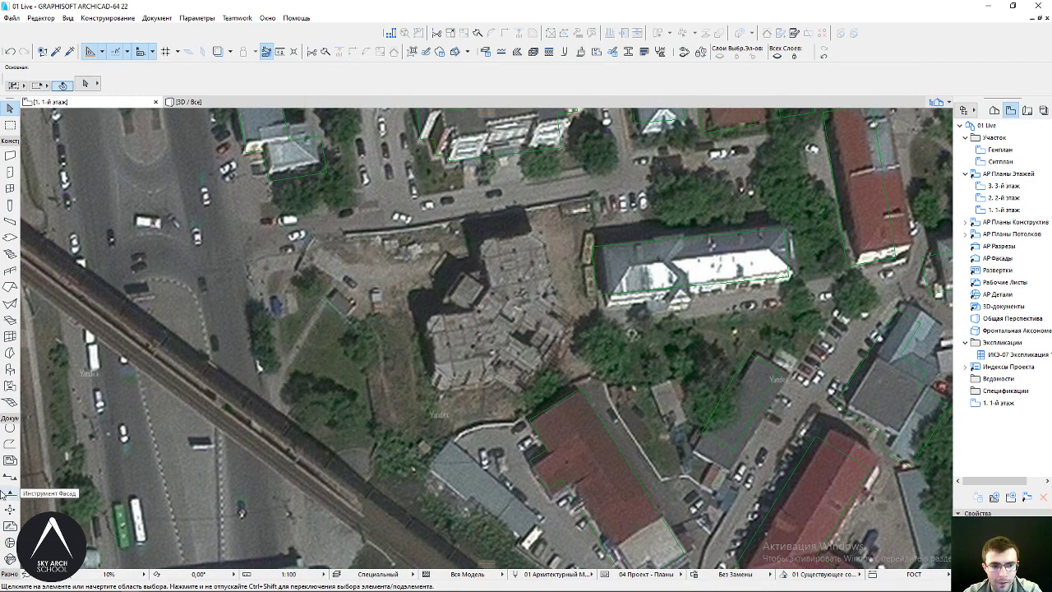
Expand the Разное toolbox group and pick the Grid Element (Ось) tool
{"action": "left_click", "coordinate": [9, 420]}
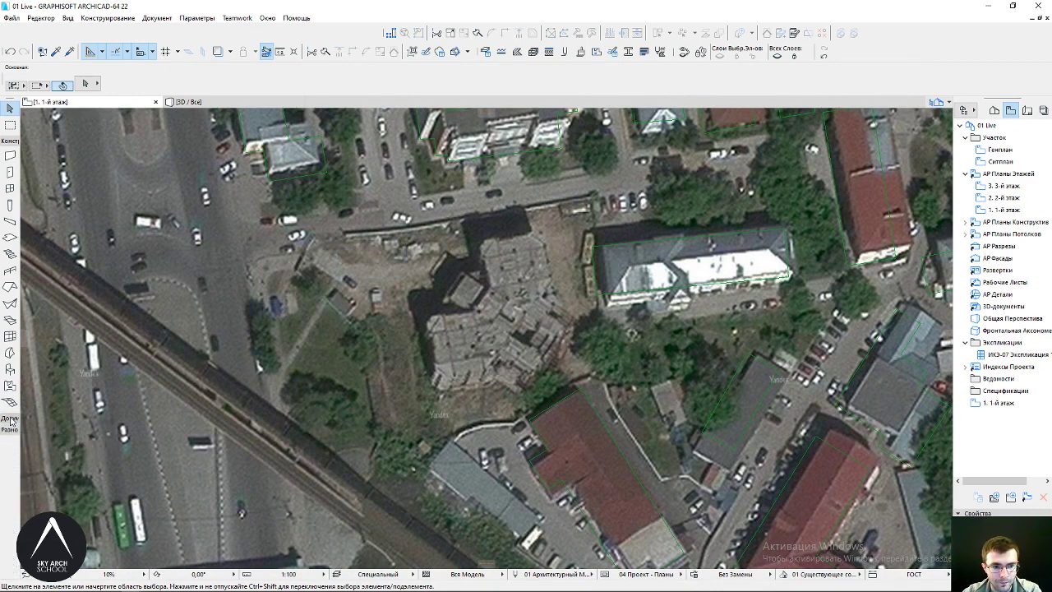
{"action": "left_click", "coordinate": [9, 429]}
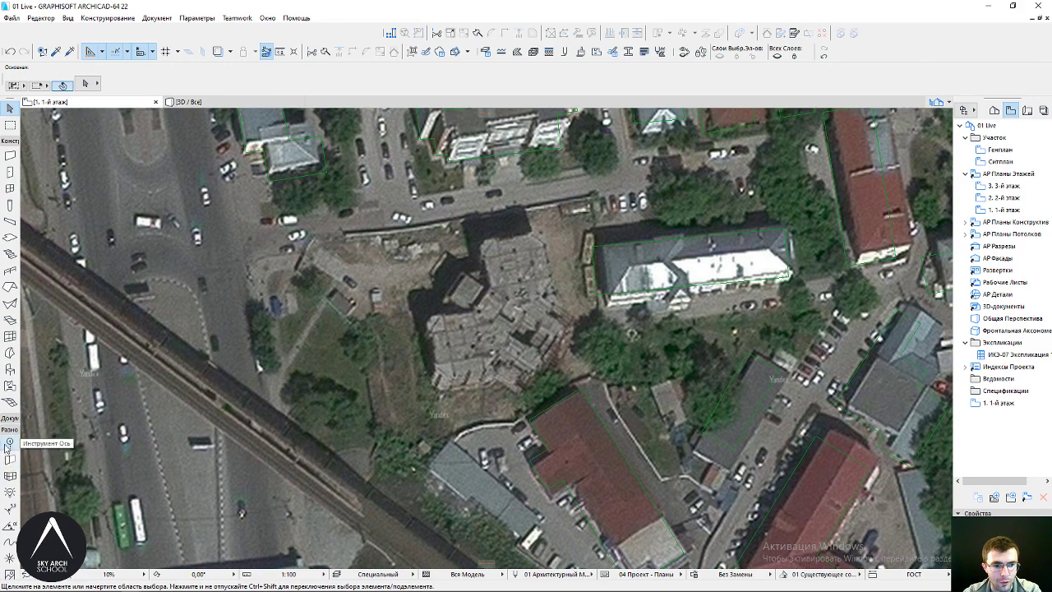
{"action": "left_click", "coordinate": [10, 442]}
{"action": "scroll", "coordinate": [405, 323], "scroll_direction": "up", "scroll_amount": 2}
{"action": "scroll", "coordinate": [405, 323], "scroll_direction": "down", "scroll_amount": 1}
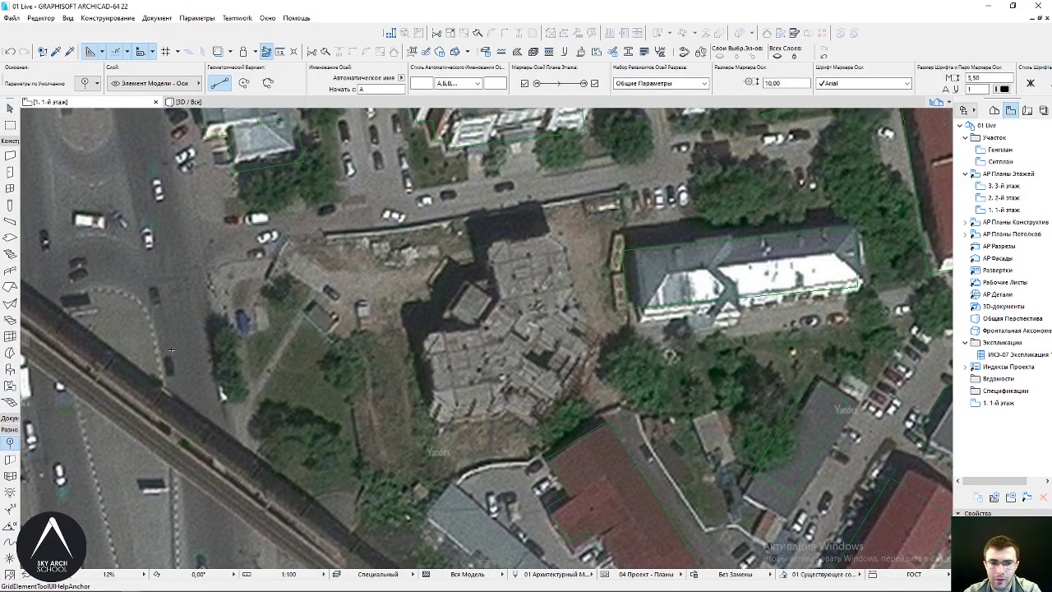
{"action": "middle_click_drag", "start_coordinate": [38, 442], "coordinate": [71, 444]}
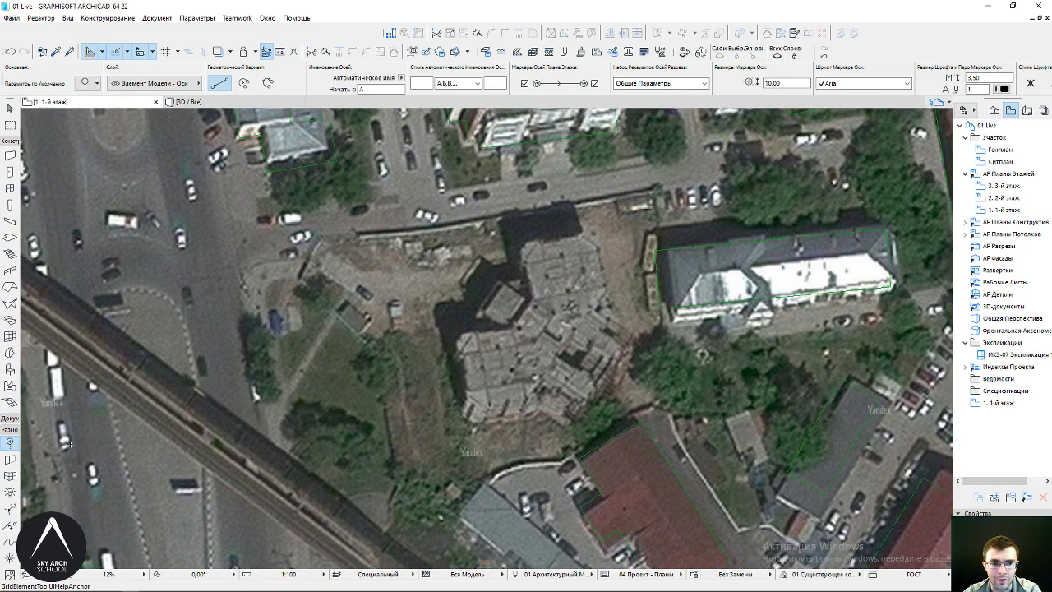
Glance through the Design menu and centre the construction site in the plan
{"action": "left_click", "coordinate": [120, 19]}
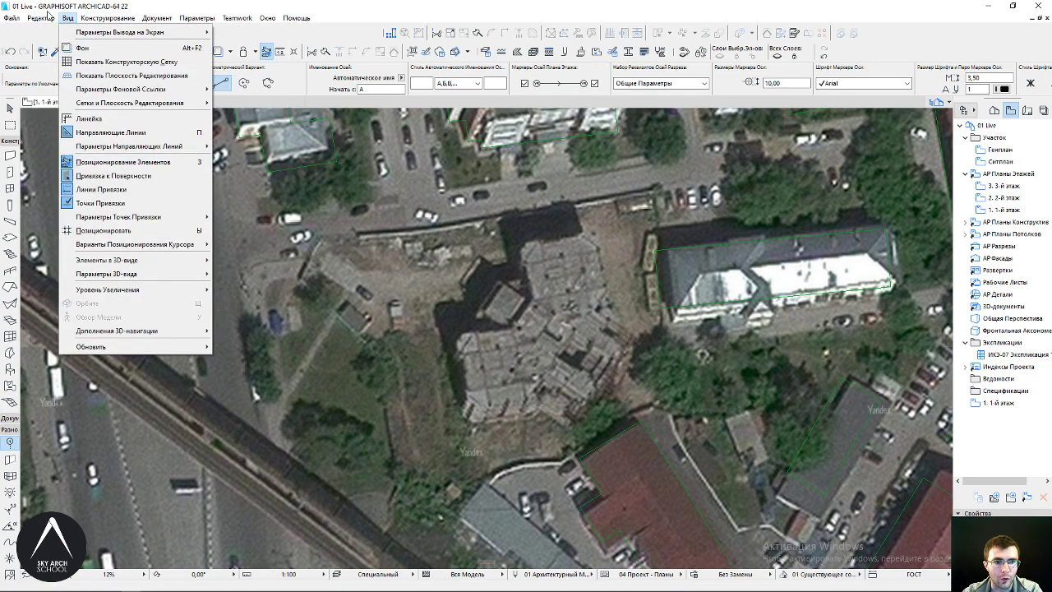
{"action": "mouse_move", "coordinate": [41, 17]}
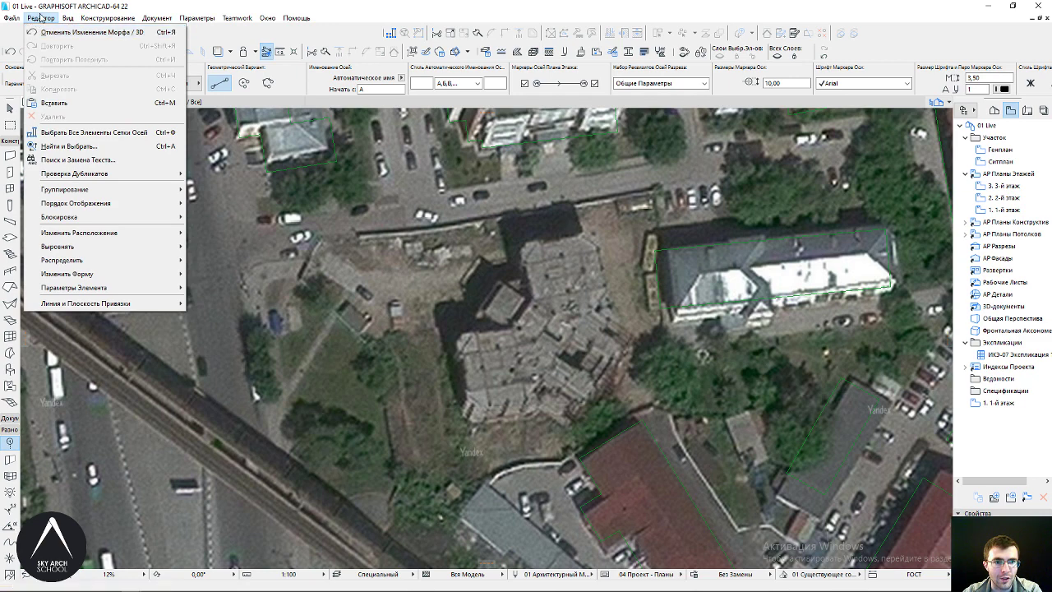
{"action": "left_click", "coordinate": [197, 5]}
{"action": "middle_click_drag", "start_coordinate": [400, 238], "coordinate": [358, 232]}
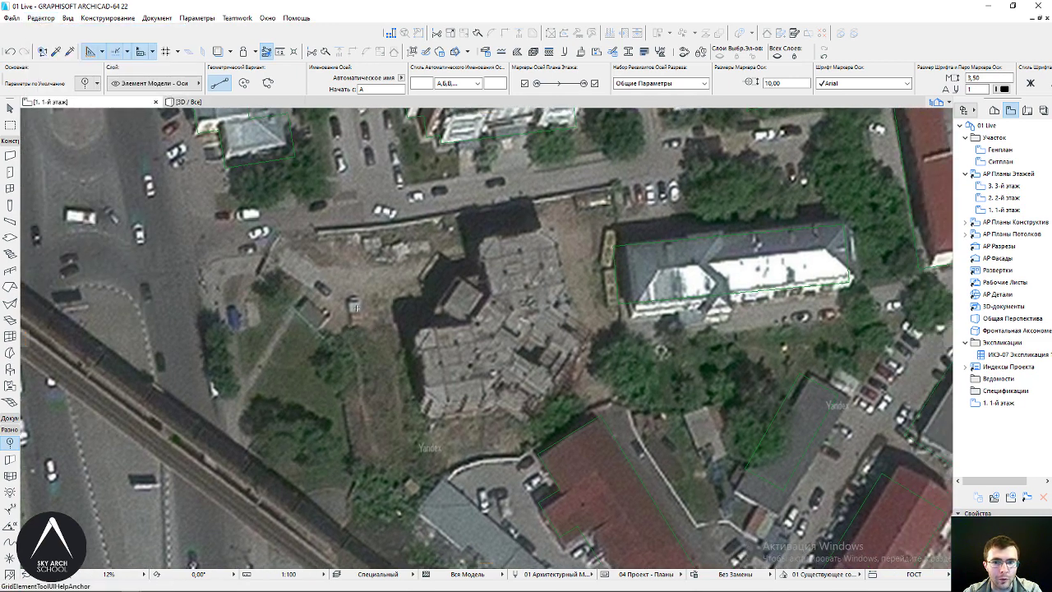
{"action": "middle_click_drag", "start_coordinate": [487, 288], "coordinate": [456, 279]}
{"action": "scroll", "coordinate": [344, 291], "scroll_direction": "up", "scroll_amount": 2}
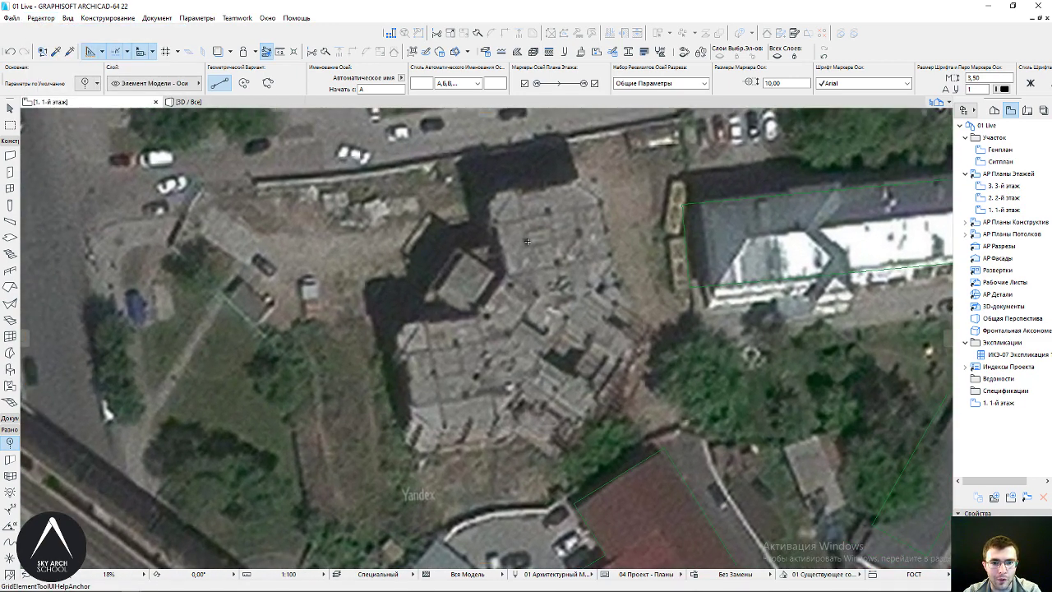
{"action": "middle_click_drag", "start_coordinate": [527, 240], "coordinate": [555, 209]}
{"action": "middle_click_drag", "start_coordinate": [399, 157], "coordinate": [414, 178]}
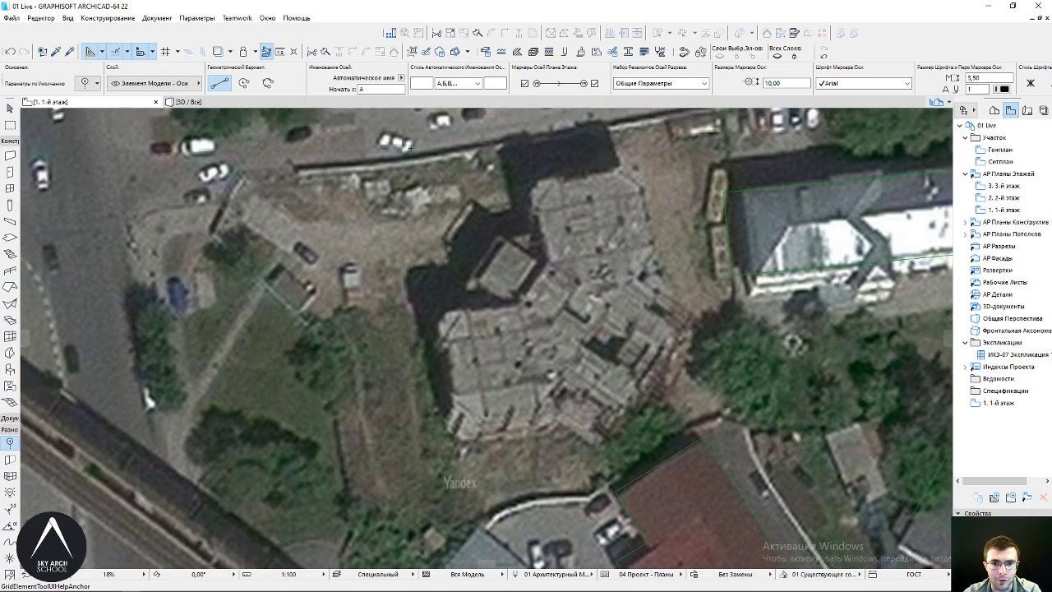
{"action": "scroll", "coordinate": [376, 144], "scroll_direction": "down", "scroll_amount": 3}
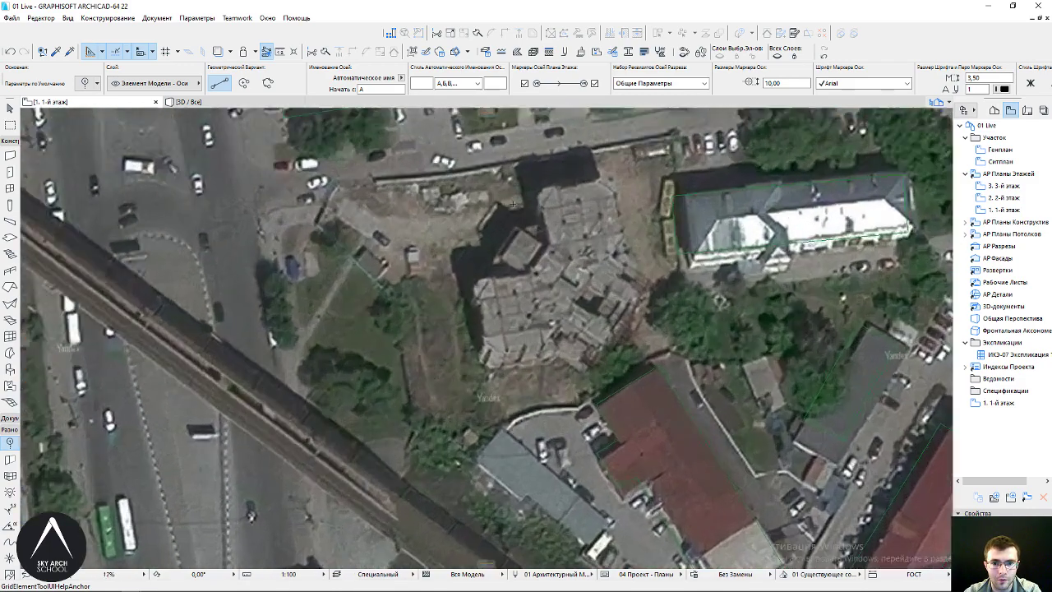
{"action": "scroll", "coordinate": [382, 148], "scroll_direction": "up", "scroll_amount": 3}
Draw a vertical grid axis west of the building on the aerial photo
{"action": "left_click", "coordinate": [387, 151]}
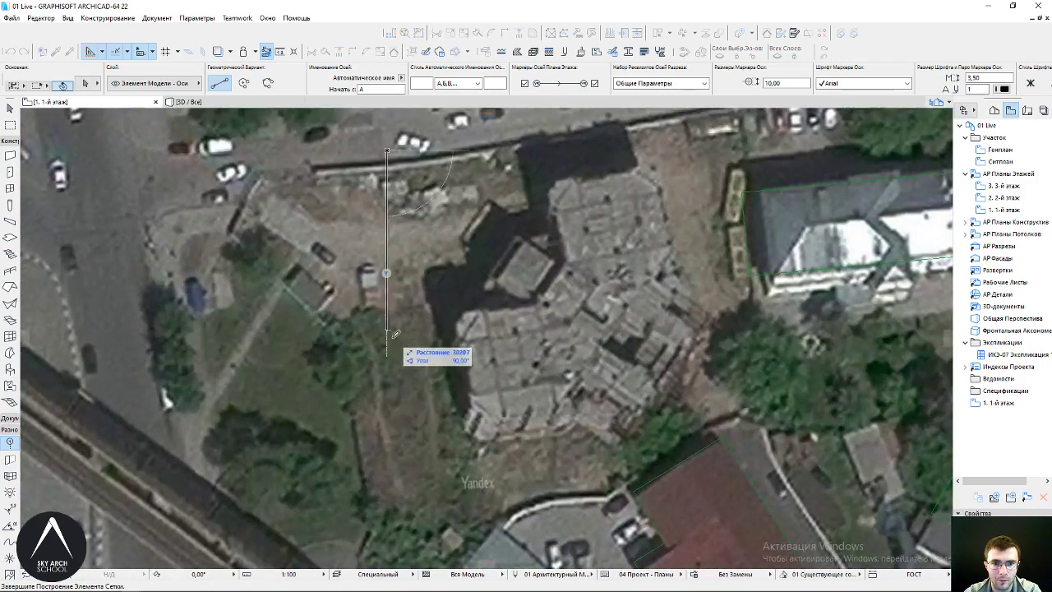
{"action": "left_click", "coordinate": [387, 472]}
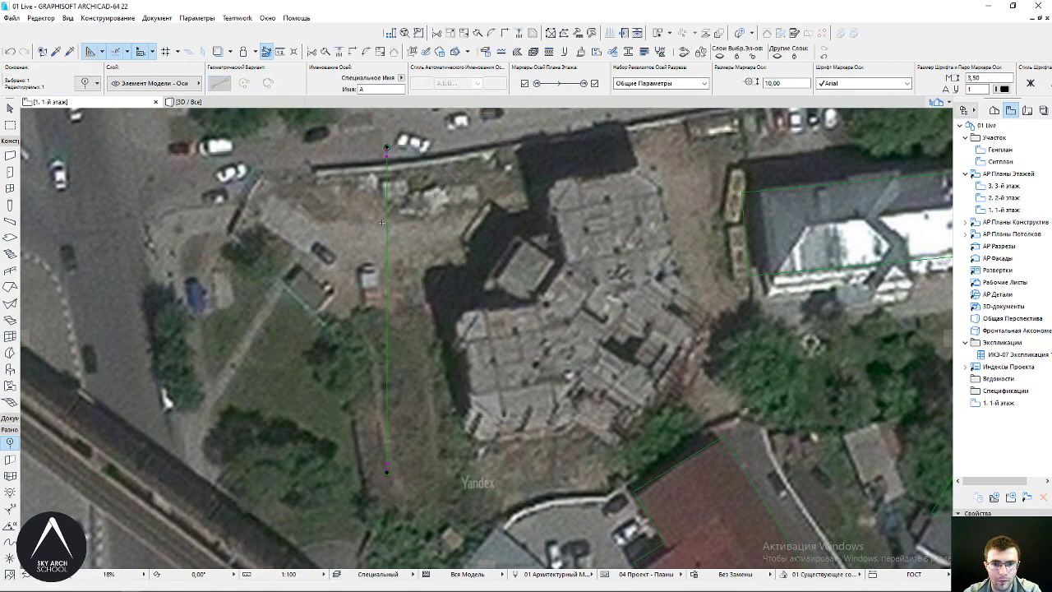
{"action": "middle_click_drag", "start_coordinate": [382, 222], "coordinate": [361, 234]}
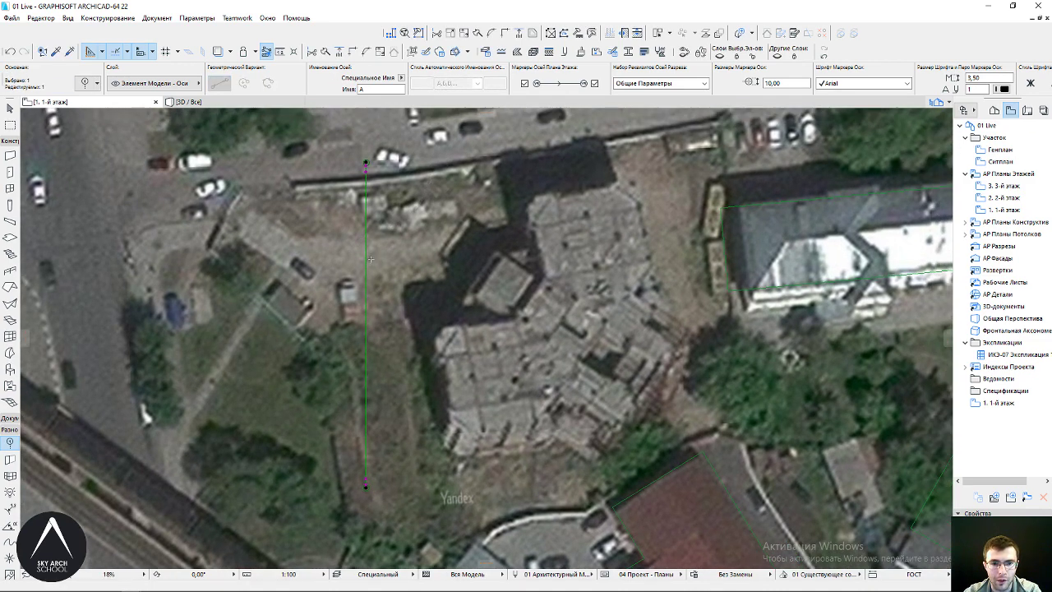
Copy the new axis sideways at a typed offset of 72
{"action": "left_click", "coordinate": [366, 248]}
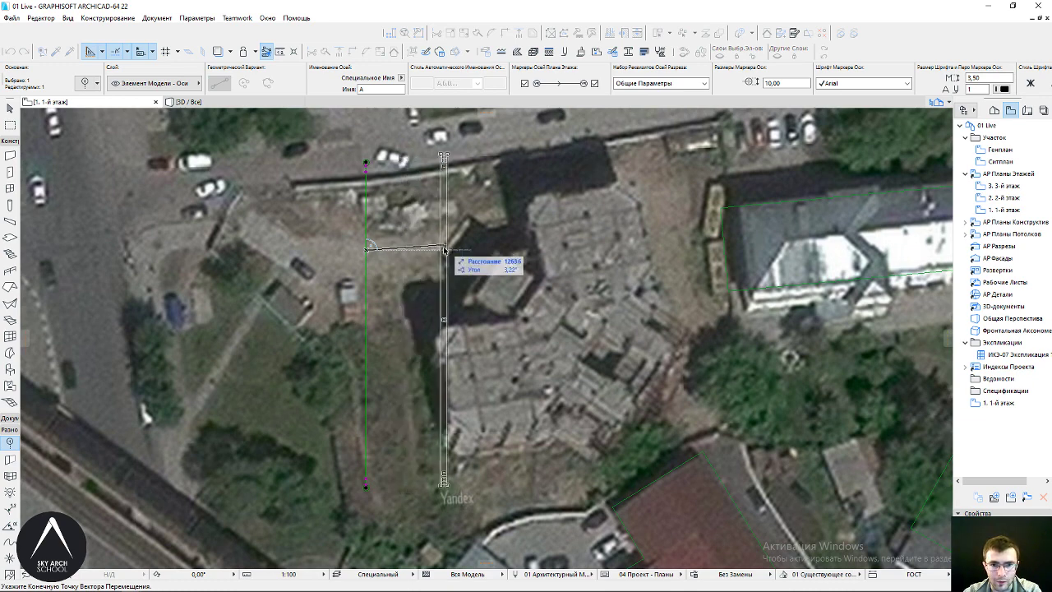
{"action": "key", "text": "ctrl"}
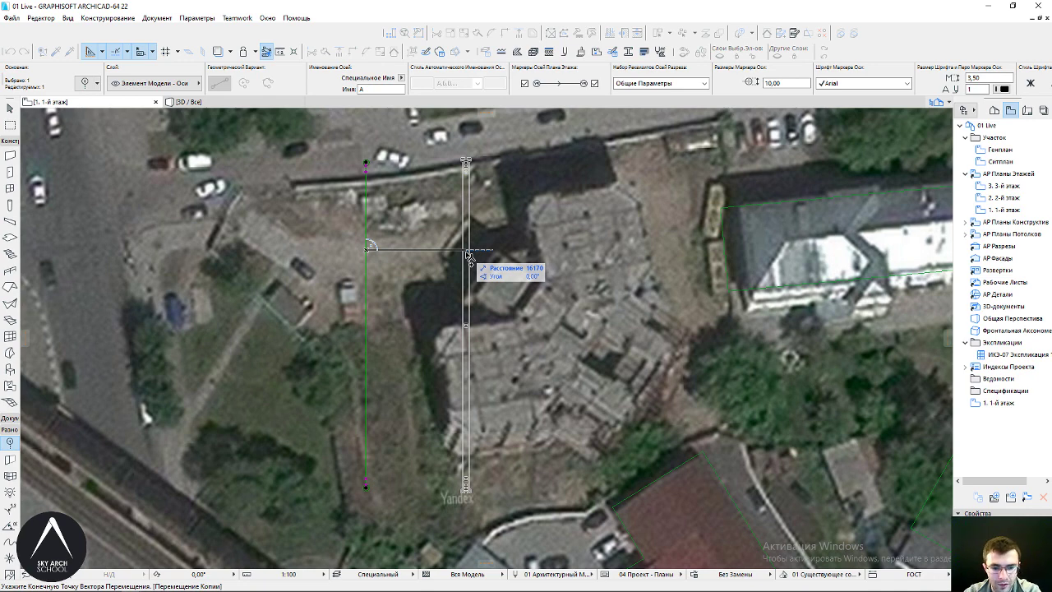
{"action": "type", "text": "7200"}
{"action": "key", "text": "Return"}
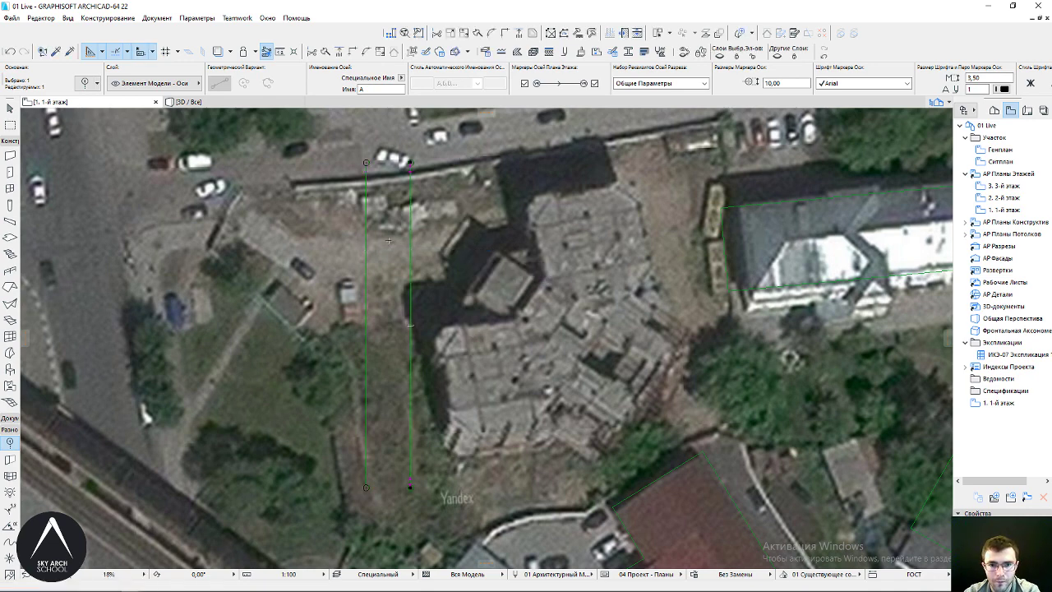
{"action": "key", "text": "Escape"}
{"action": "scroll", "coordinate": [393, 156], "scroll_direction": "up", "scroll_amount": 3}
{"action": "scroll", "coordinate": [392, 156], "scroll_direction": "down", "scroll_amount": 3}
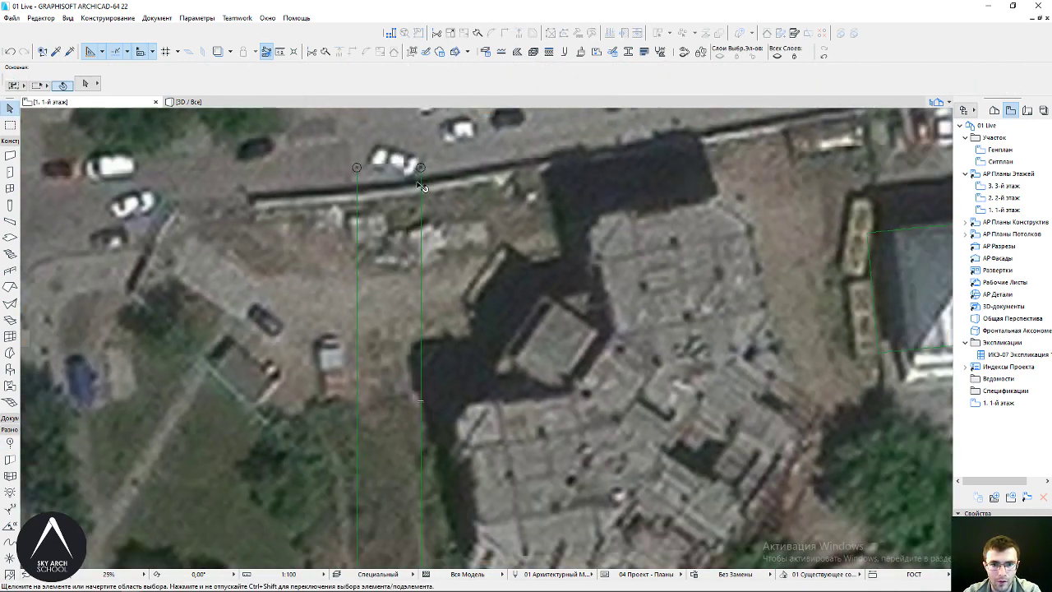
Select the copied axis and reframe the plan around it
{"action": "left_click", "coordinate": [421, 189]}
{"action": "key", "text": "ctrl+f"}
{"action": "middle_click_drag", "start_coordinate": [457, 244], "coordinate": [453, 215]}
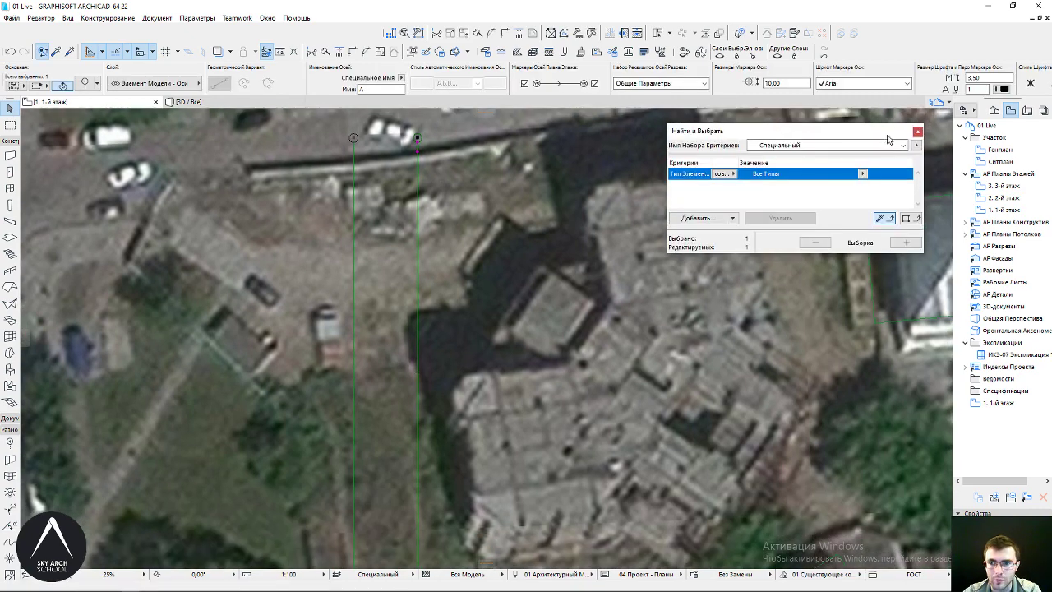
{"action": "left_click", "coordinate": [917, 132]}
{"action": "scroll", "coordinate": [448, 222], "scroll_direction": "down", "scroll_amount": 2}
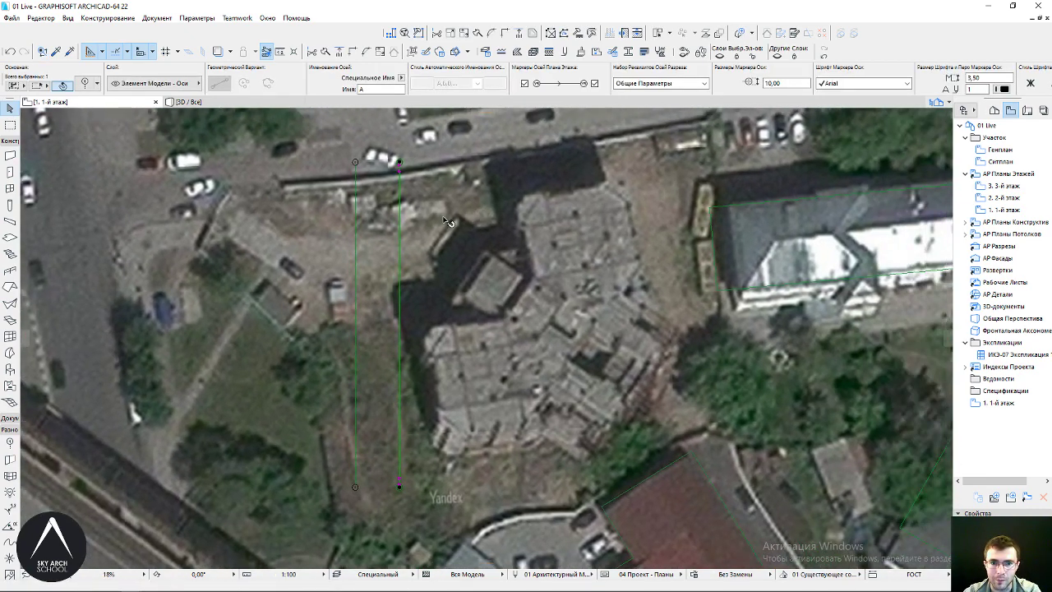
{"action": "middle_click_drag", "start_coordinate": [556, 237], "coordinate": [521, 265]}
{"action": "middle_click_drag", "start_coordinate": [477, 291], "coordinate": [508, 289]}
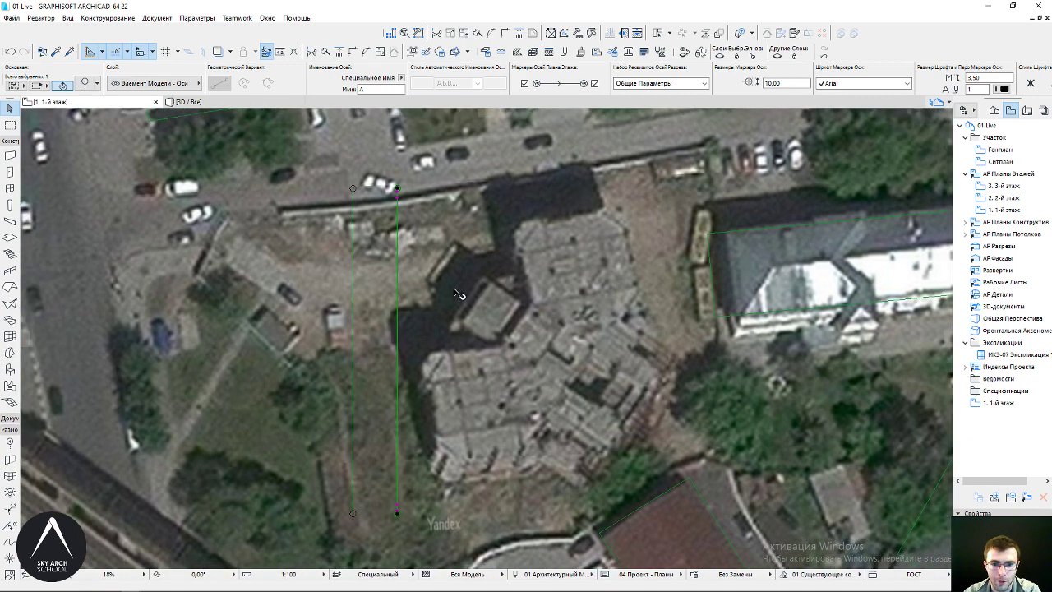
Drag a Copy of the selected axis at a typed offset of 4800
{"action": "key", "text": "ctrl+shift+d"}
{"action": "left_click", "coordinate": [399, 264]}
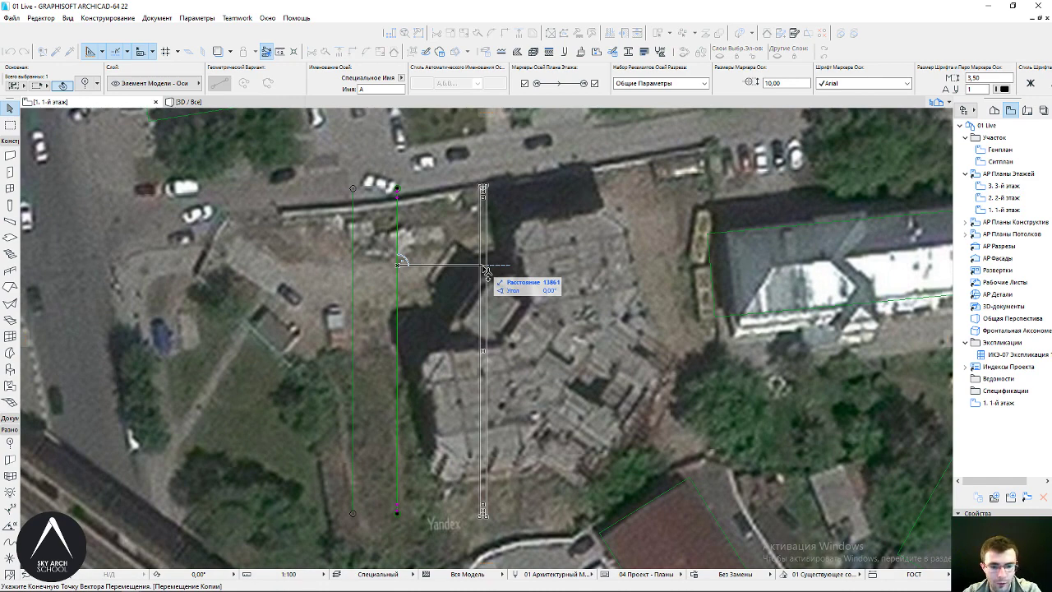
{"action": "type", "text": "4800"}
{"action": "key", "text": "Return"}
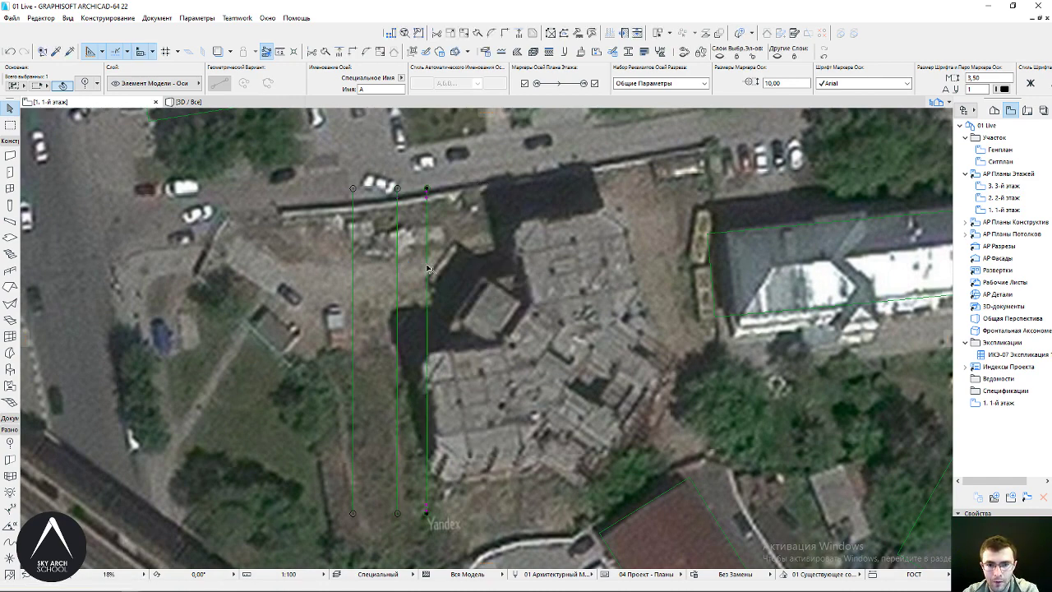
{"action": "scroll", "coordinate": [347, 233], "scroll_direction": "up", "scroll_amount": 2}
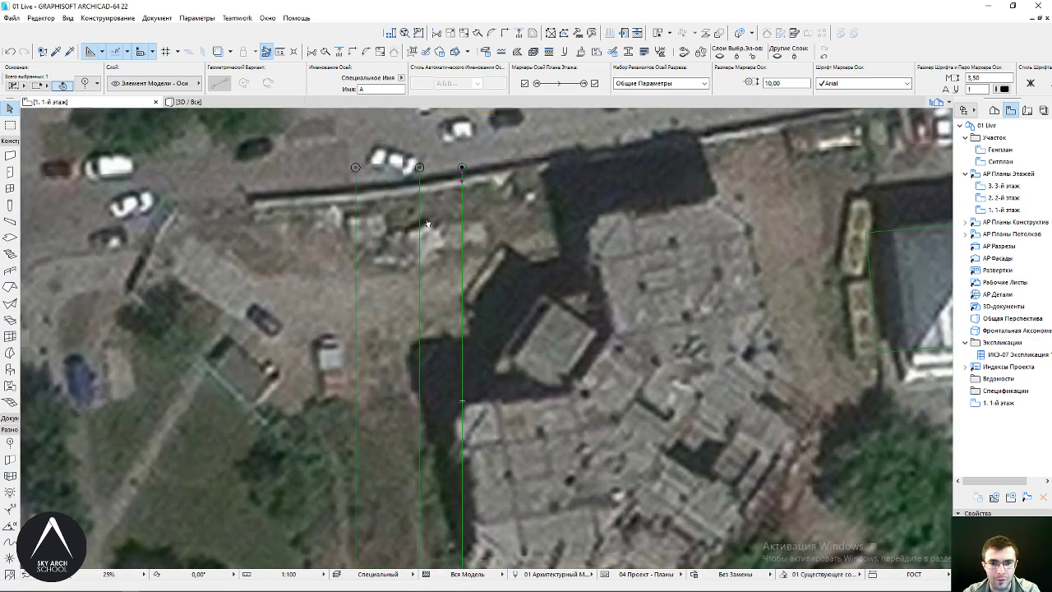
{"action": "middle_click_drag", "start_coordinate": [429, 220], "coordinate": [386, 226]}
Add two more parallel axes with Drag a Copy at 6400 and 4800 spacing
{"action": "key", "text": "ctrl+shift+d"}
{"action": "left_click", "coordinate": [453, 221]}
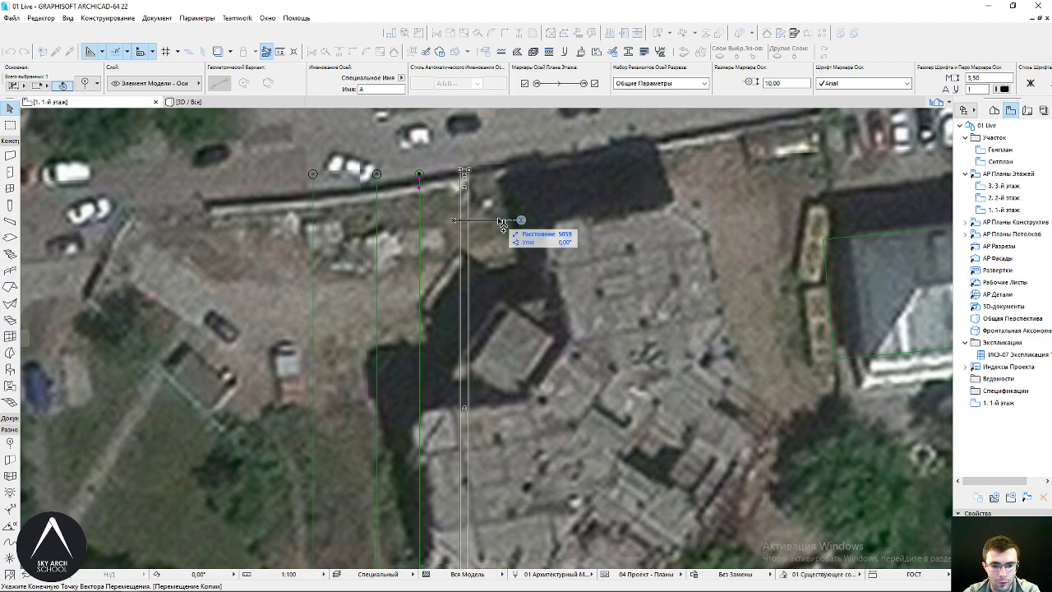
{"action": "type", "text": "6400"}
{"action": "key", "text": "Return"}
{"action": "key", "text": "ctrl+f"}
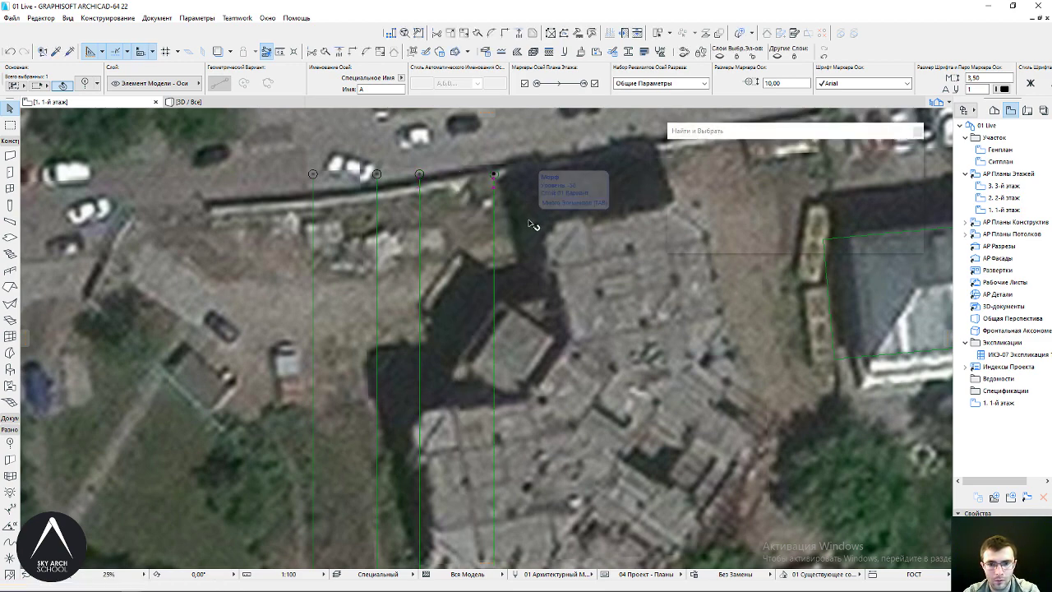
{"action": "left_click", "coordinate": [918, 131]}
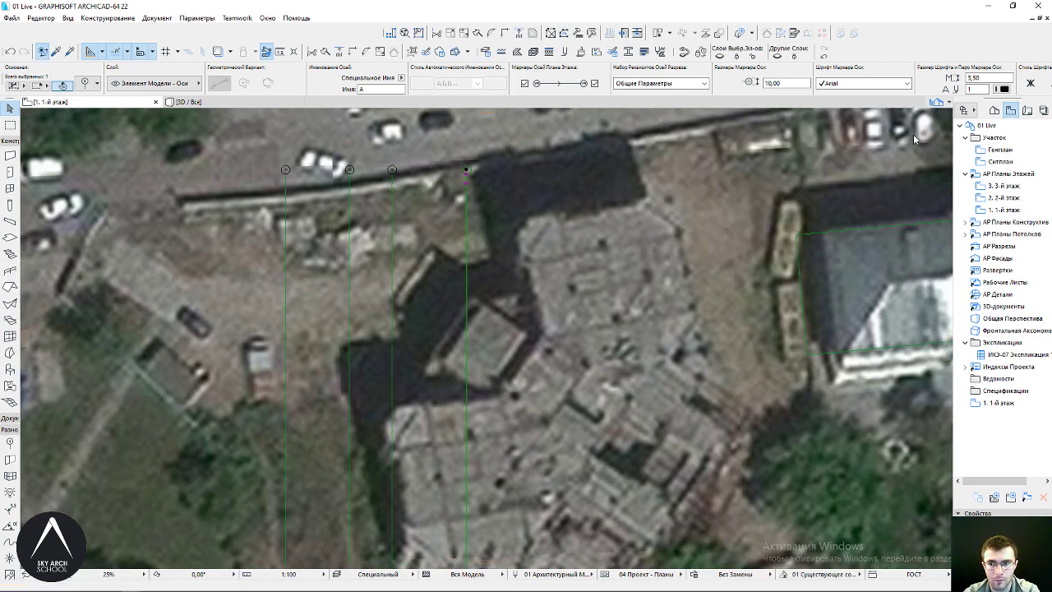
{"action": "key", "text": "ctrl+shift+d"}
{"action": "left_click", "coordinate": [500, 224]}
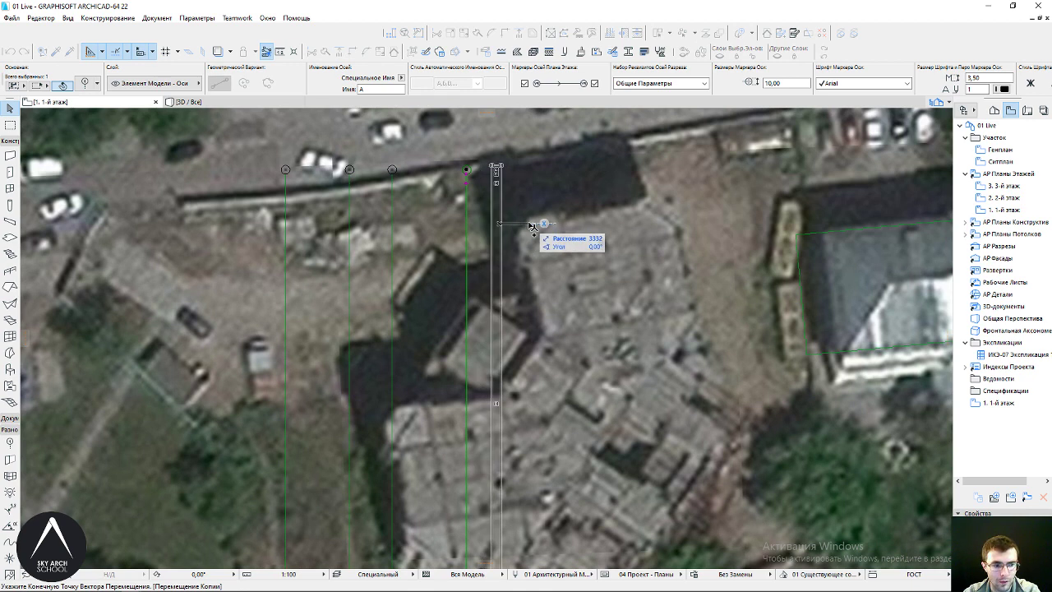
{"action": "type", "text": "4800"}
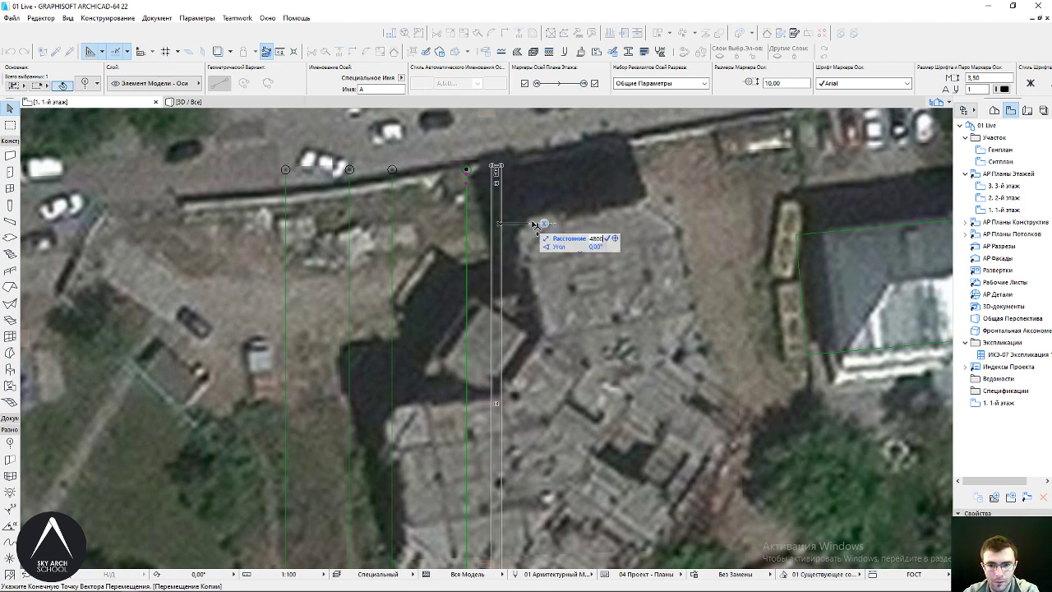
{"action": "key", "text": "Return"}
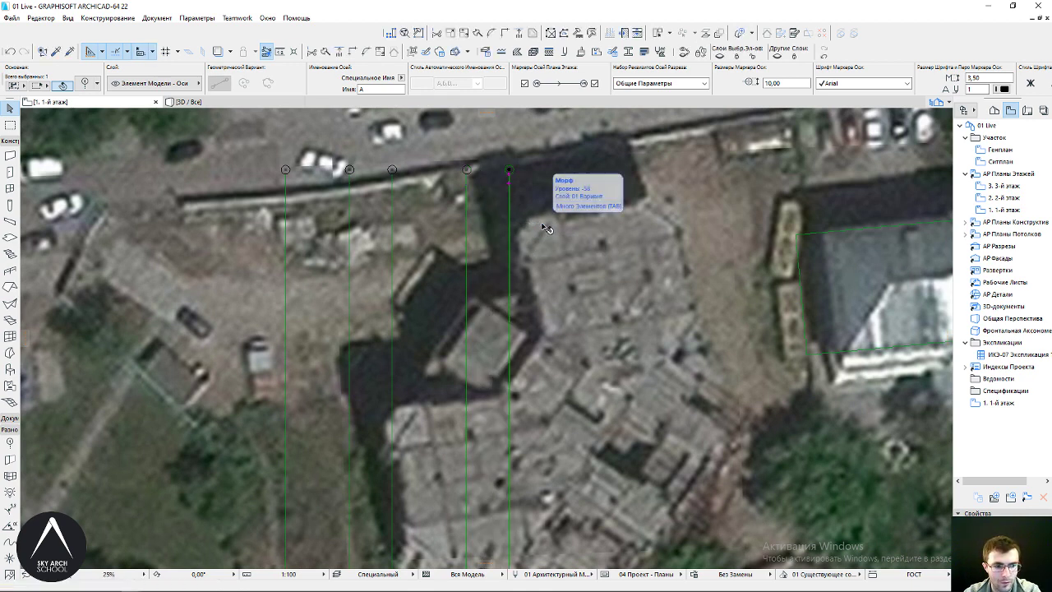
Drag-copy one more axis further right over the building, cancelling the next copy
{"action": "key", "text": "ctrl+shift+d"}
{"action": "left_click", "coordinate": [580, 238]}
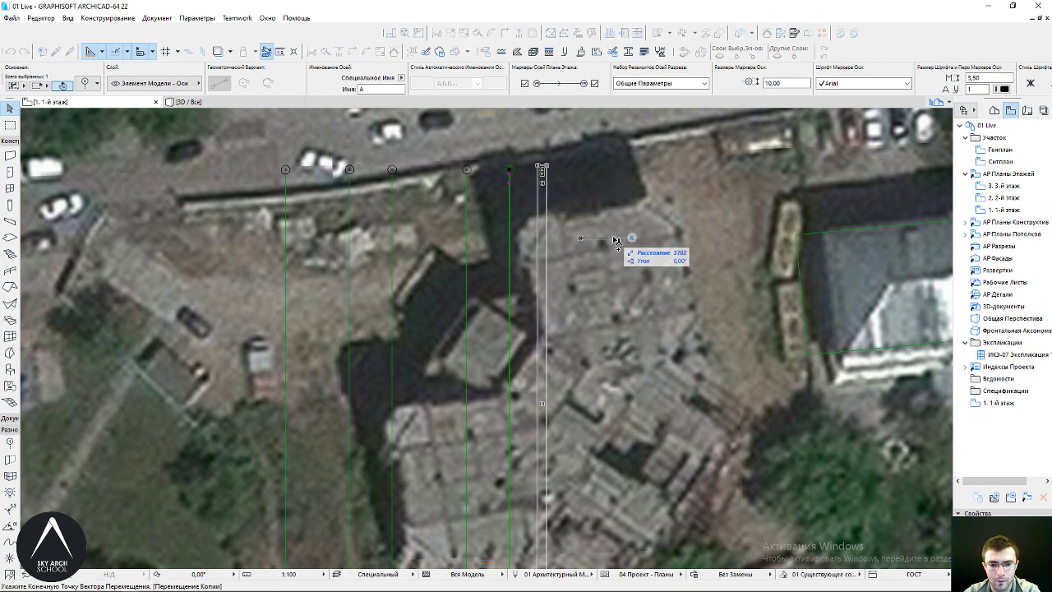
{"action": "left_click", "coordinate": [632, 242]}
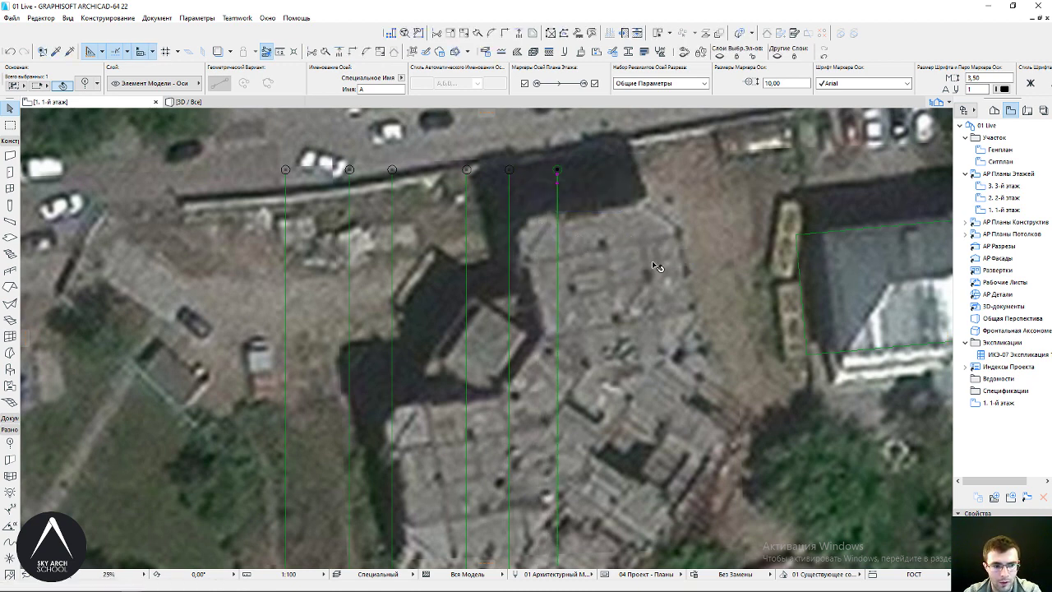
{"action": "mouse_move", "coordinate": [665, 260]}
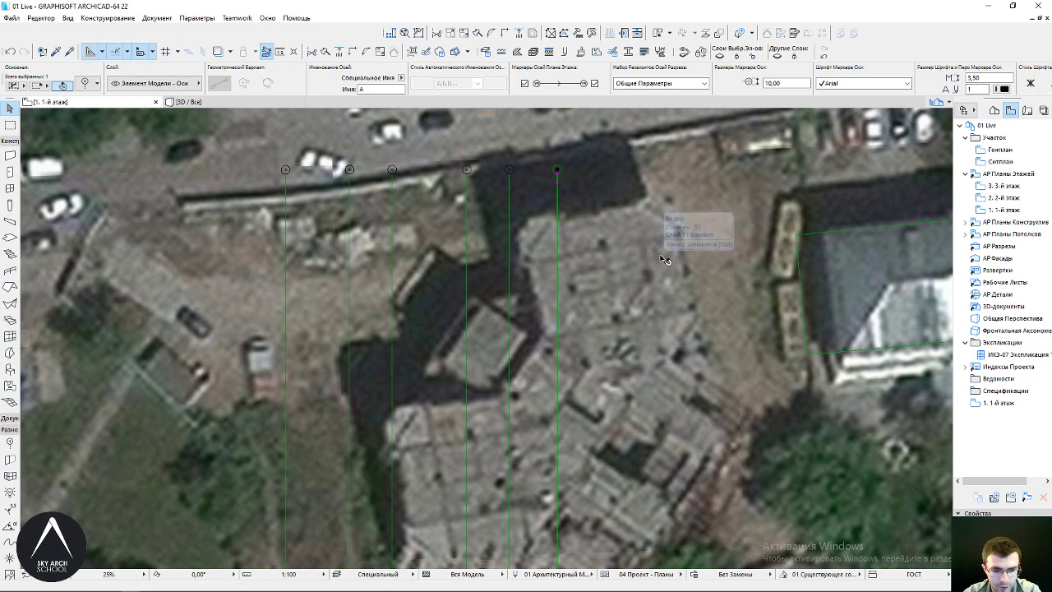
{"action": "key", "text": "ctrl+shift+d"}
{"action": "left_click", "coordinate": [655, 244]}
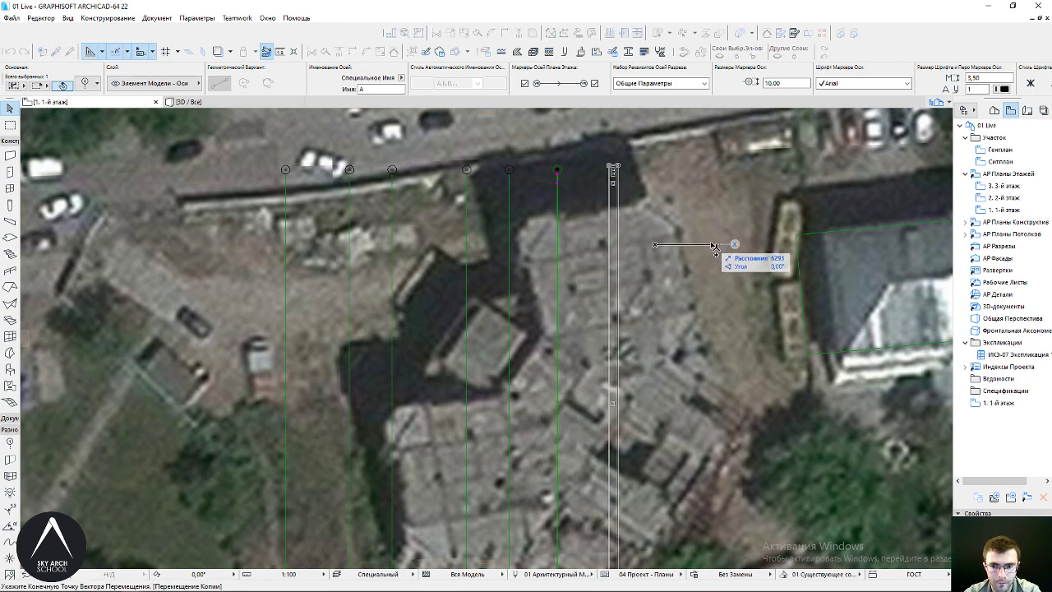
{"action": "key", "text": "Escape"}
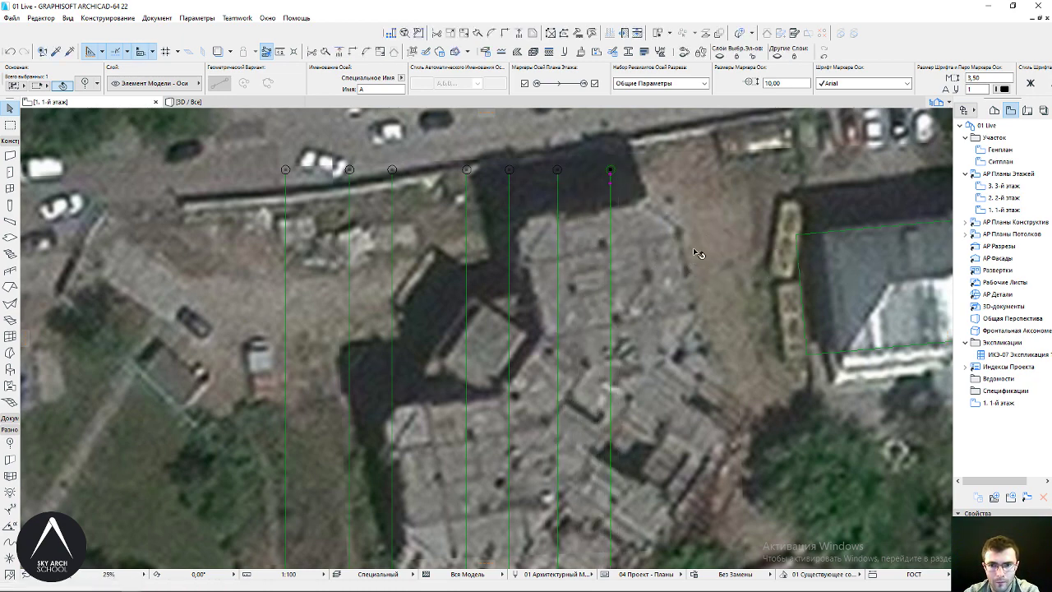
{"action": "scroll", "coordinate": [421, 223], "scroll_direction": "down", "scroll_amount": 2}
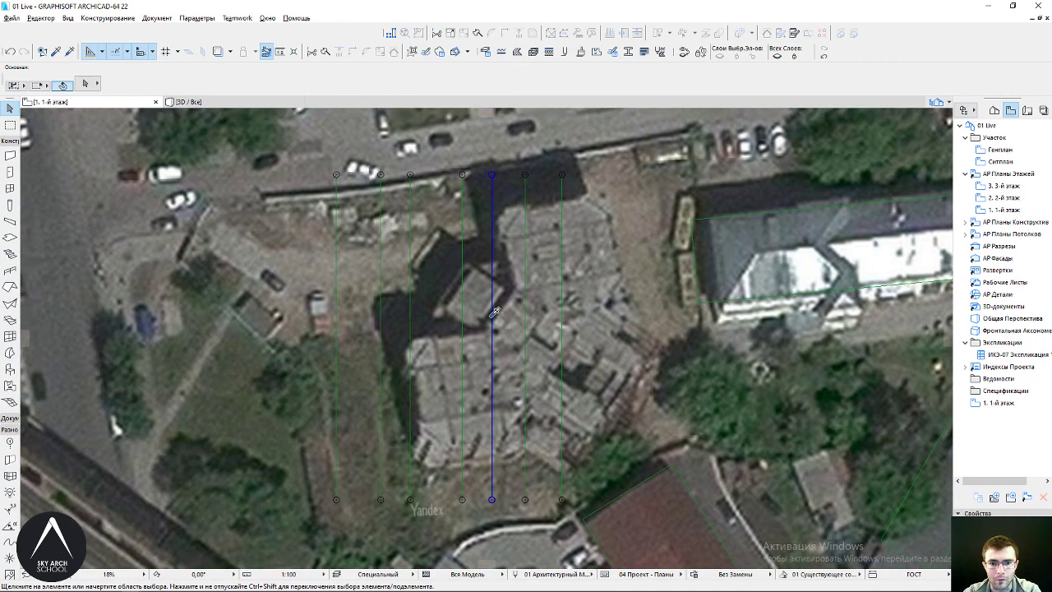
Draw a horizontal axis across the site and copy it 8400 upward
{"action": "left_click", "coordinate": [524, 413], "text": "alt"}
{"action": "left_click", "coordinate": [597, 431]}
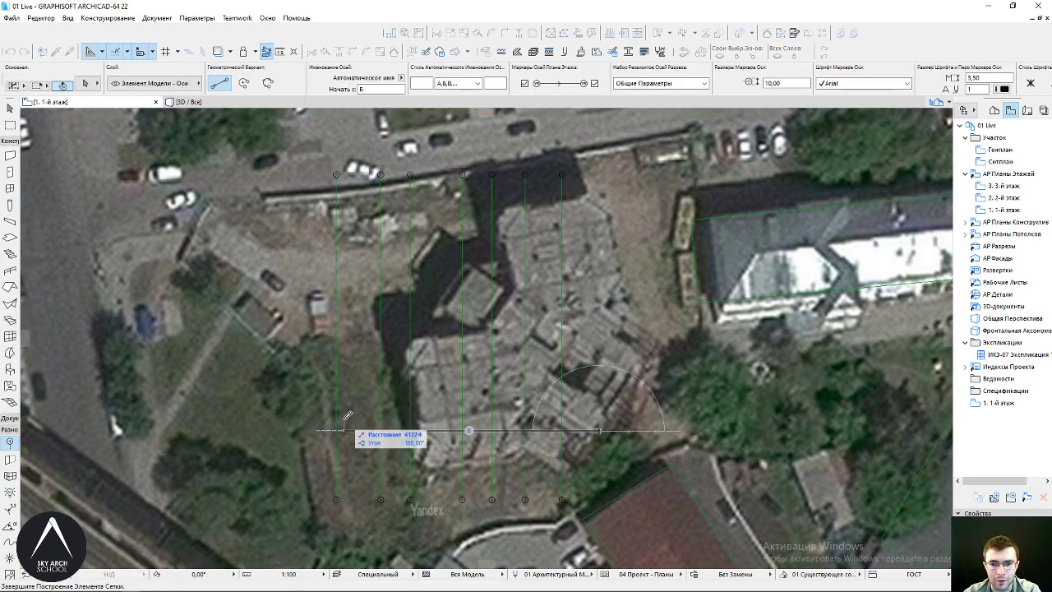
{"action": "left_click", "coordinate": [286, 429]}
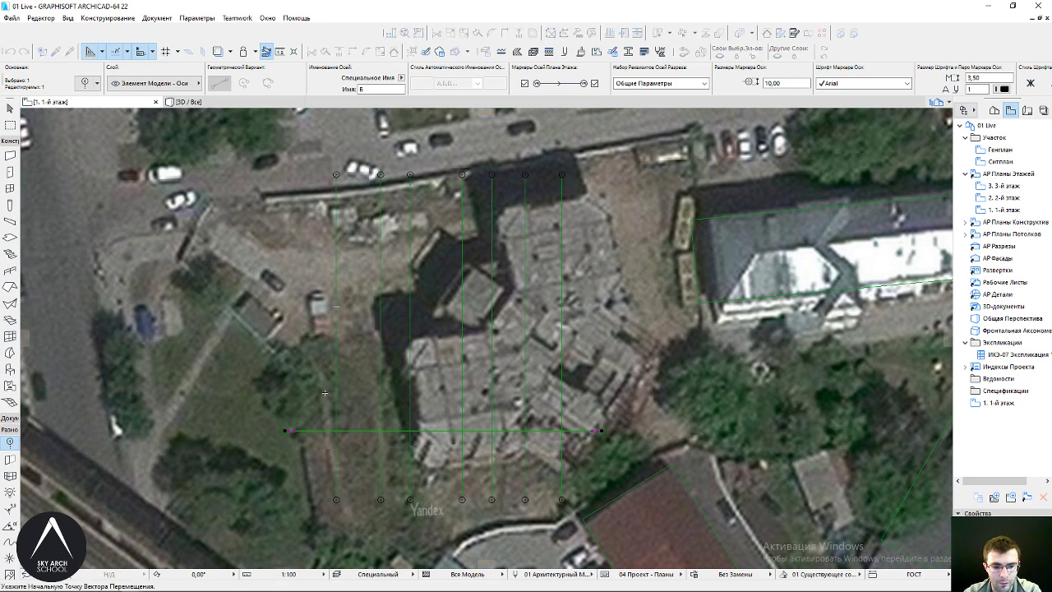
{"action": "key", "text": "ctrl+shift+d"}
{"action": "left_click", "coordinate": [325, 392]}
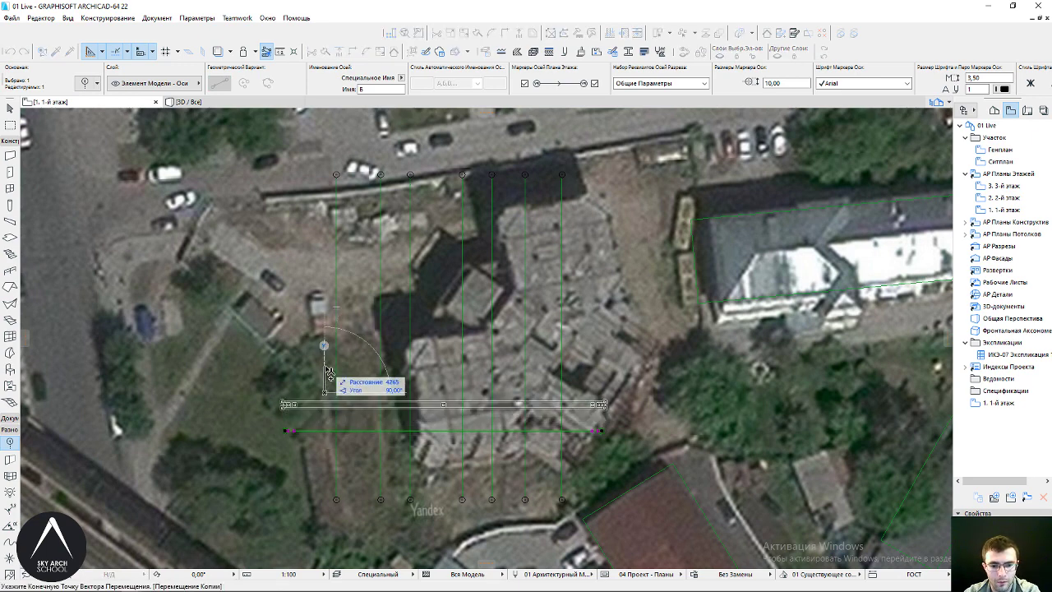
{"action": "type", "text": "8400"}
{"action": "key", "text": "Return"}
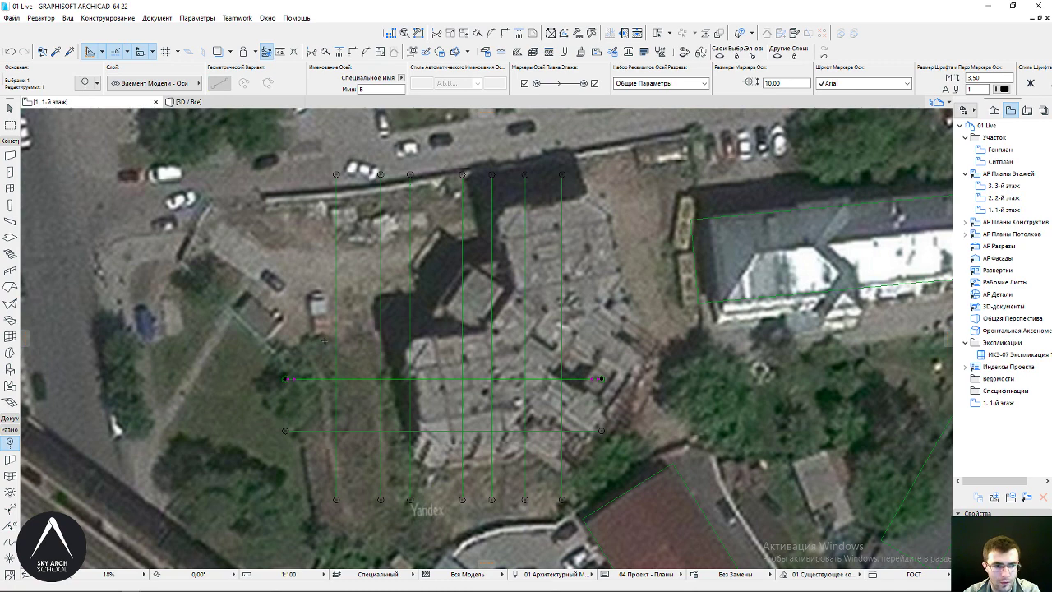
Add two more horizontal axes at 2100 and 8400 offsets
{"action": "key", "text": "ctrl+shift+d"}
{"action": "left_click", "coordinate": [320, 339]}
{"action": "type", "text": "21"}
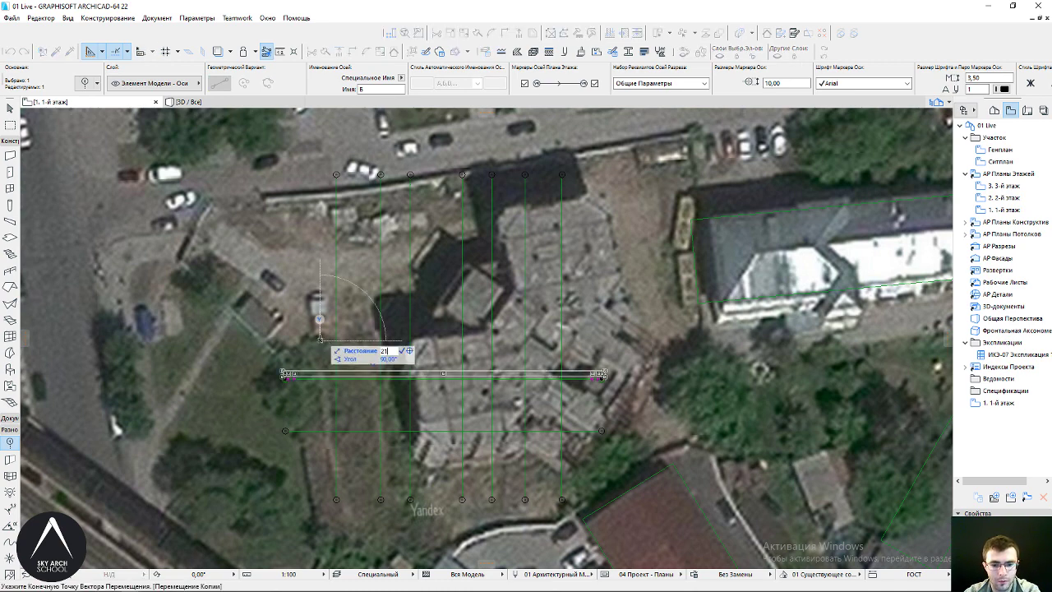
{"action": "type", "text": "00"}
{"action": "key", "text": "Return"}
{"action": "scroll", "coordinate": [322, 361], "scroll_direction": "up", "scroll_amount": 3}
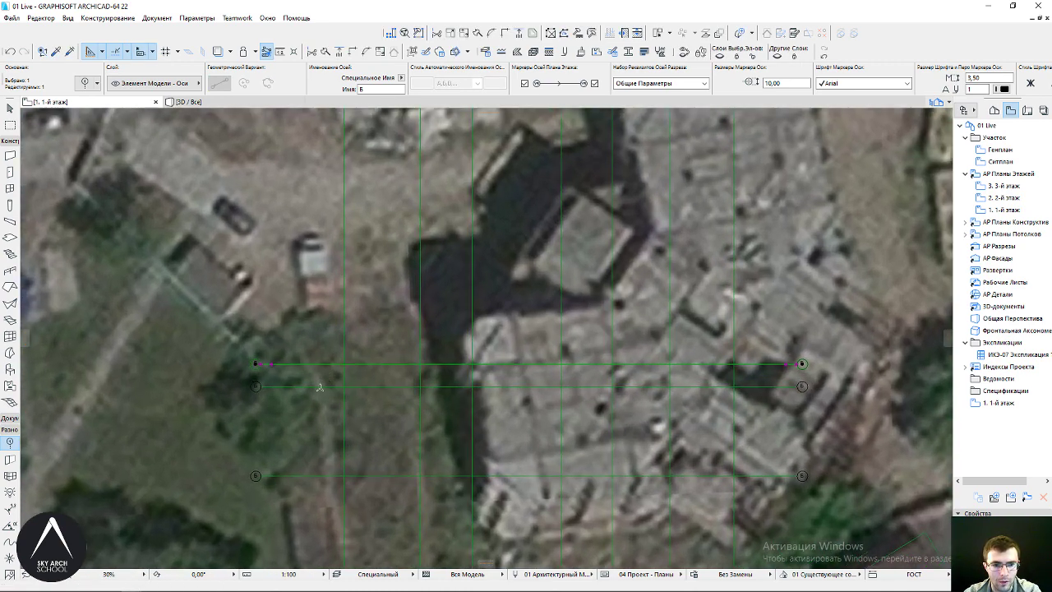
{"action": "key", "text": "ctrl+shift+d"}
{"action": "left_click", "coordinate": [307, 475]}
{"action": "left_click", "coordinate": [309, 388]}
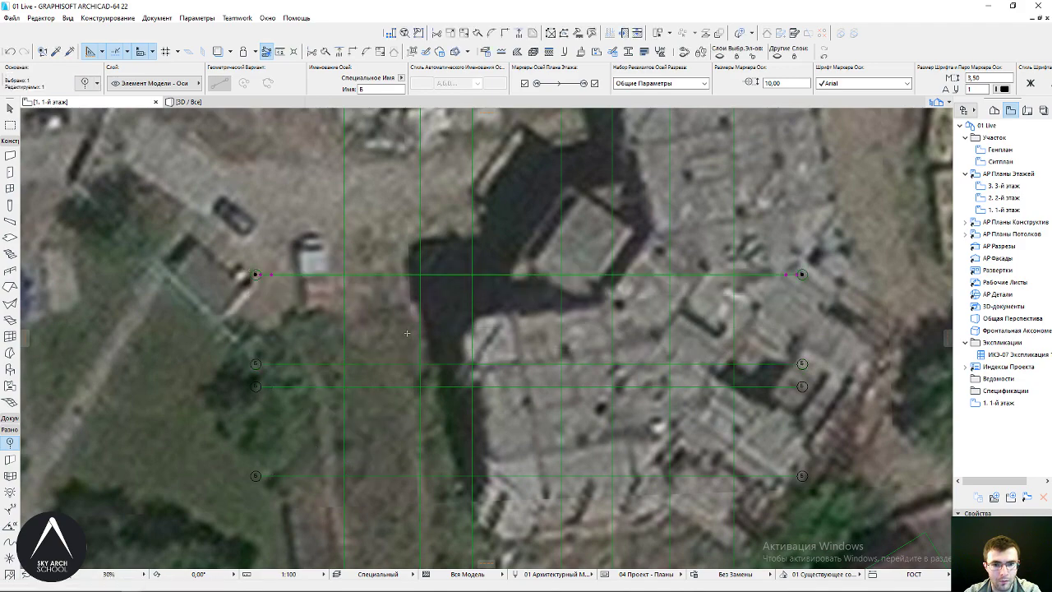
{"action": "scroll", "coordinate": [393, 279], "scroll_direction": "down", "scroll_amount": 3}
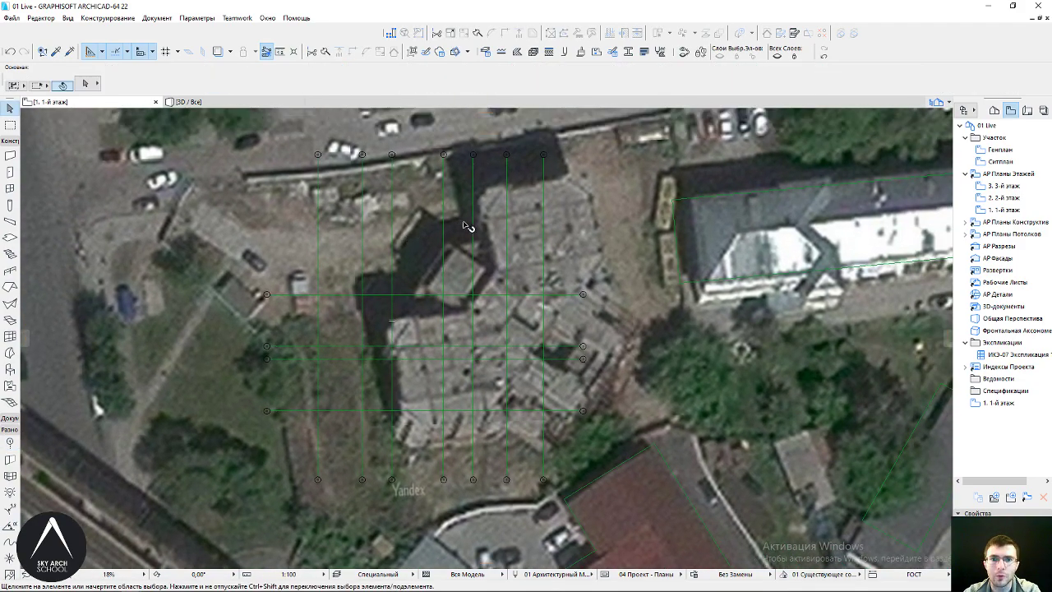
{"action": "scroll", "coordinate": [464, 225], "scroll_direction": "down", "scroll_amount": 1}
{"action": "scroll", "coordinate": [485, 298], "scroll_direction": "down", "scroll_amount": 1}
{"action": "scroll", "coordinate": [485, 298], "scroll_direction": "down", "scroll_amount": 1}
{"action": "scroll", "coordinate": [485, 298], "scroll_direction": "down", "scroll_amount": 1}
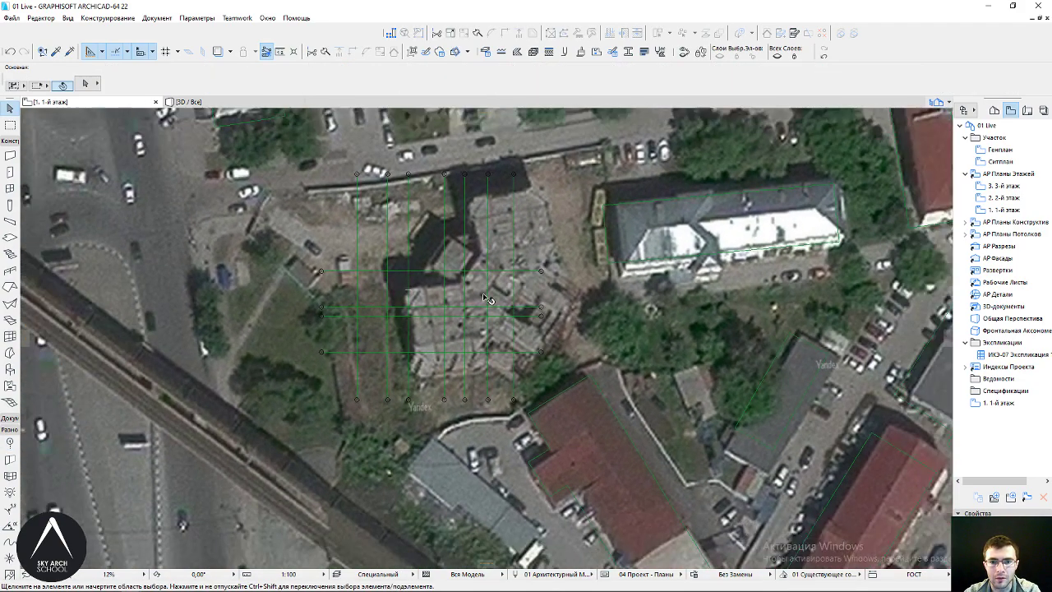
{"action": "scroll", "coordinate": [485, 298], "scroll_direction": "up", "scroll_amount": 2}
{"action": "scroll", "coordinate": [395, 362], "scroll_direction": "up", "scroll_amount": 2}
{"action": "scroll", "coordinate": [301, 429], "scroll_direction": "up", "scroll_amount": 3}
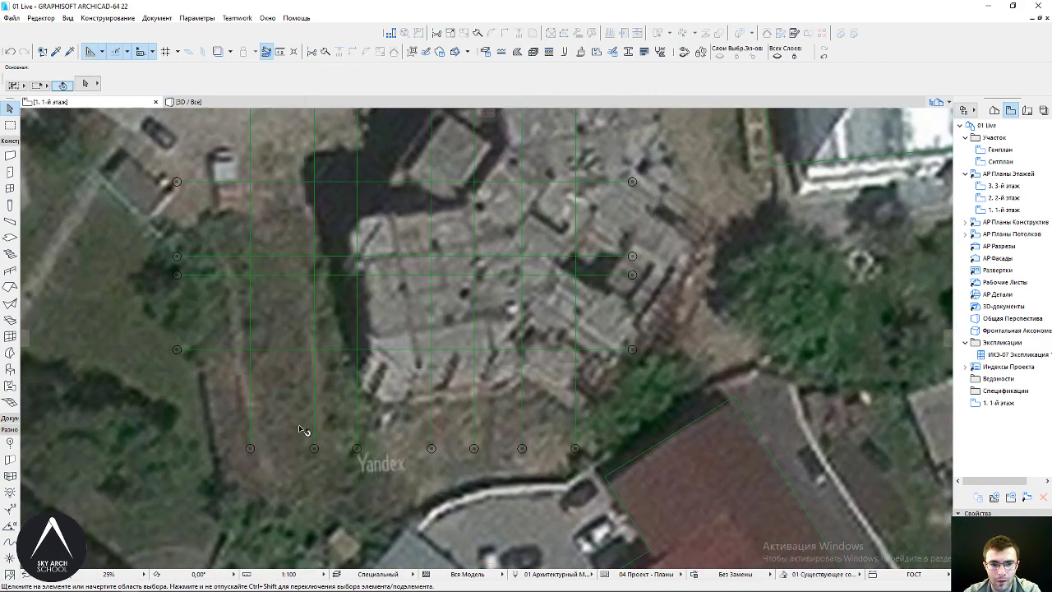
{"action": "left_click", "coordinate": [253, 450]}
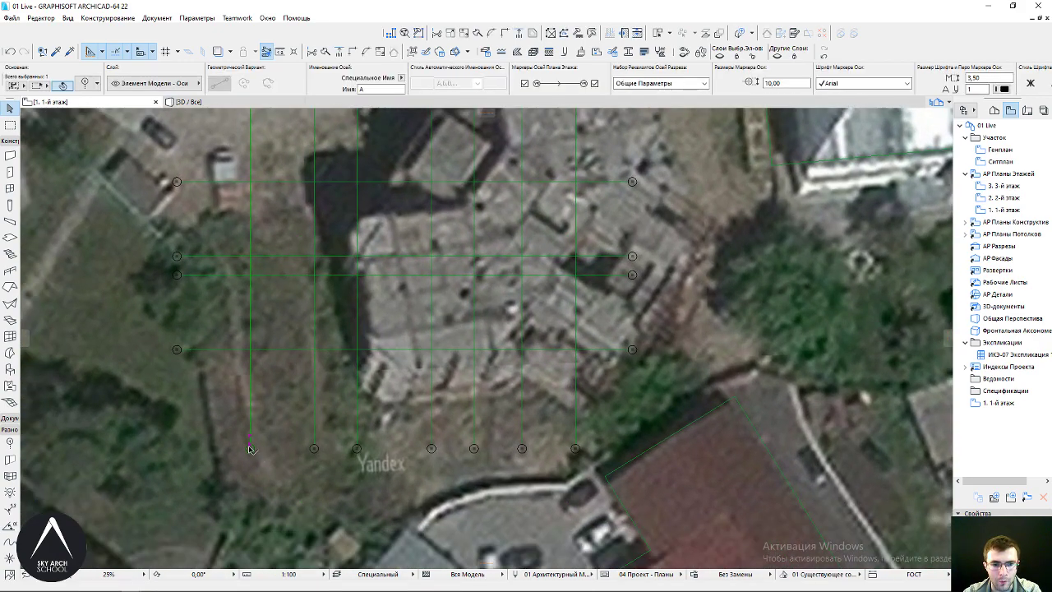
{"action": "key", "text": "ctrl+a"}
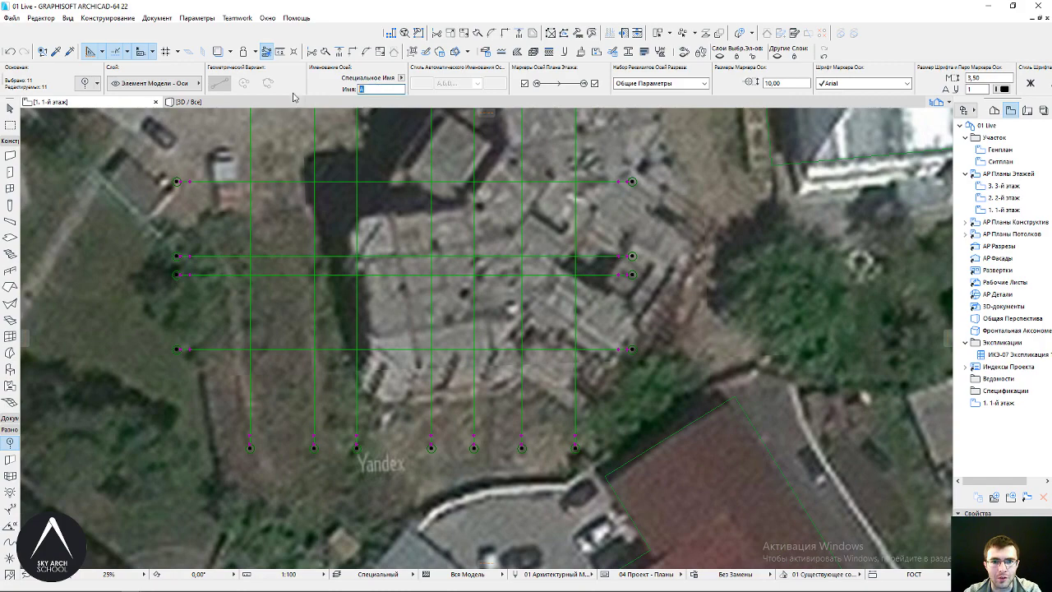
{"action": "key", "text": "Escape"}
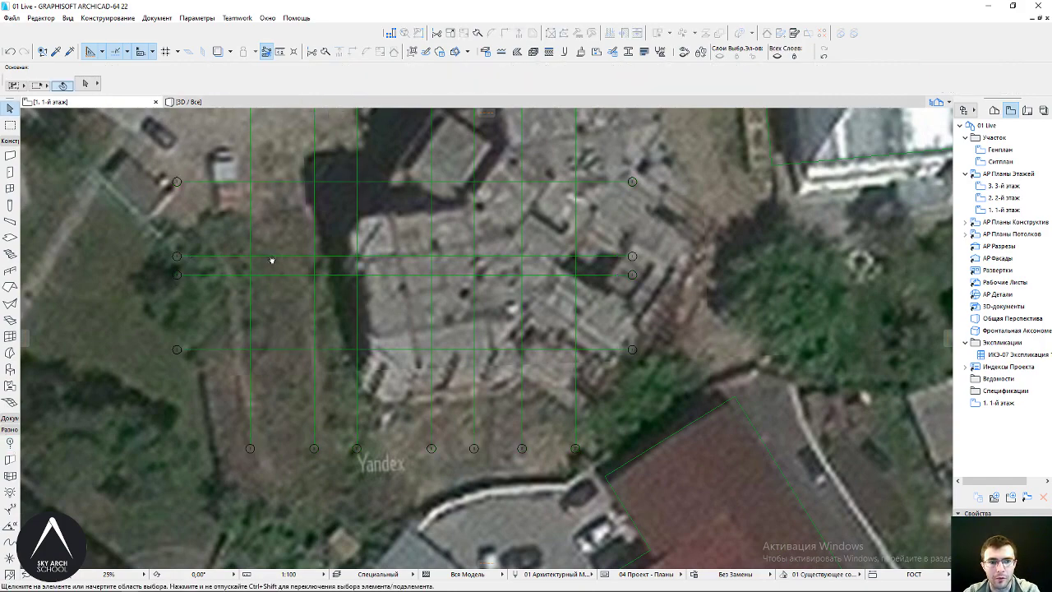
{"action": "scroll", "coordinate": [271, 260], "scroll_direction": "down", "scroll_amount": 1}
{"action": "scroll", "coordinate": [288, 251], "scroll_direction": "down", "scroll_amount": 1}
{"action": "scroll", "coordinate": [304, 240], "scroll_direction": "down", "scroll_amount": 1}
{"action": "scroll", "coordinate": [322, 229], "scroll_direction": "down", "scroll_amount": 1}
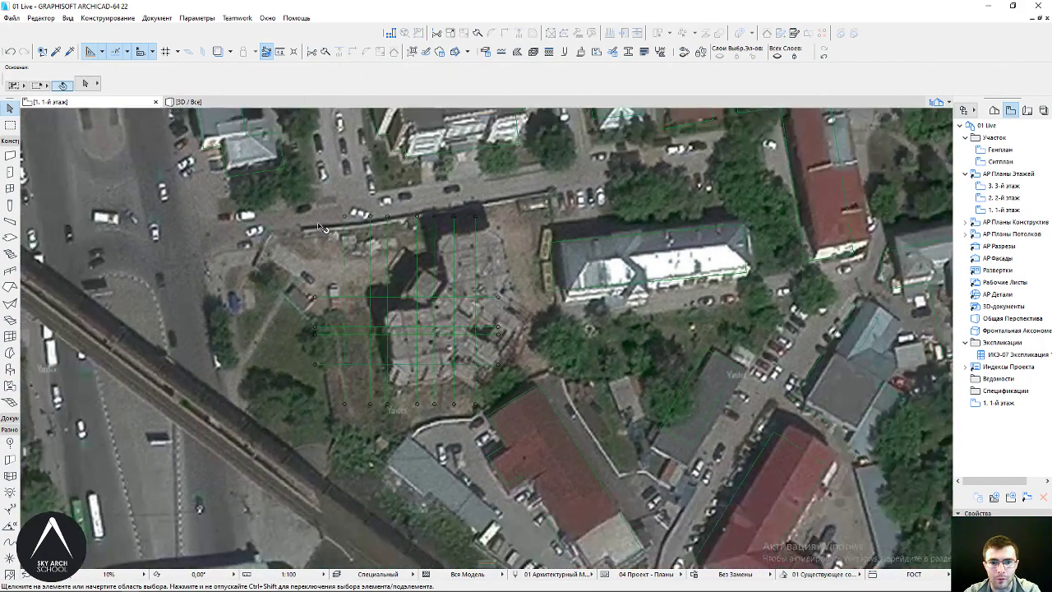
{"action": "scroll", "coordinate": [403, 276], "scroll_direction": "up", "scroll_amount": 1}
{"action": "scroll", "coordinate": [366, 232], "scroll_direction": "up", "scroll_amount": 1}
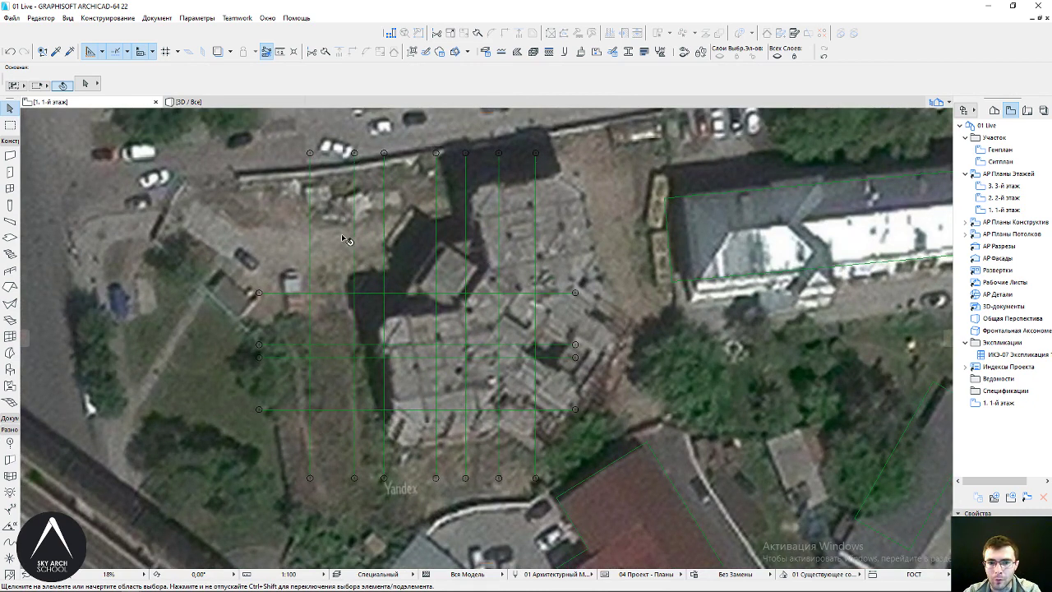
{"action": "middle_click_drag", "start_coordinate": [345, 239], "coordinate": [383, 268]}
{"action": "middle_click_drag", "start_coordinate": [343, 442], "coordinate": [417, 379]}
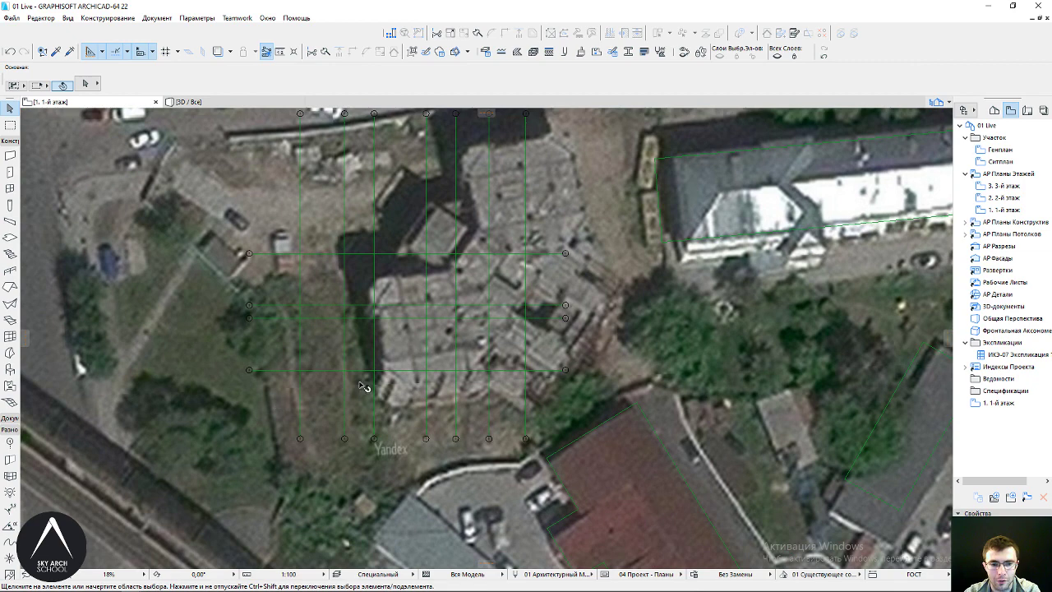
{"action": "middle_click_drag", "start_coordinate": [306, 304], "coordinate": [320, 333]}
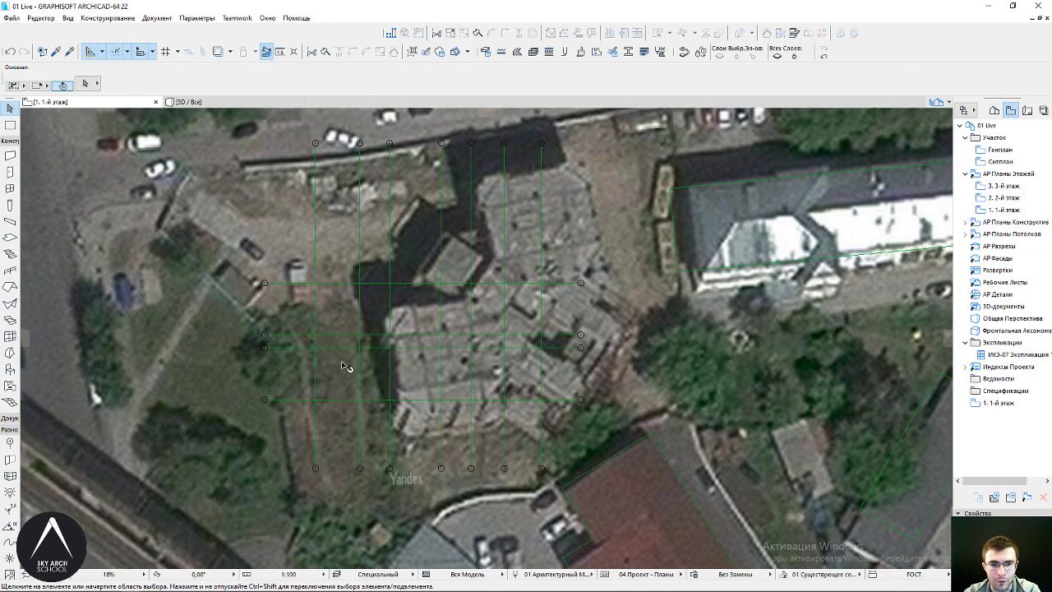
{"action": "scroll", "coordinate": [346, 366], "scroll_direction": "up", "scroll_amount": 1}
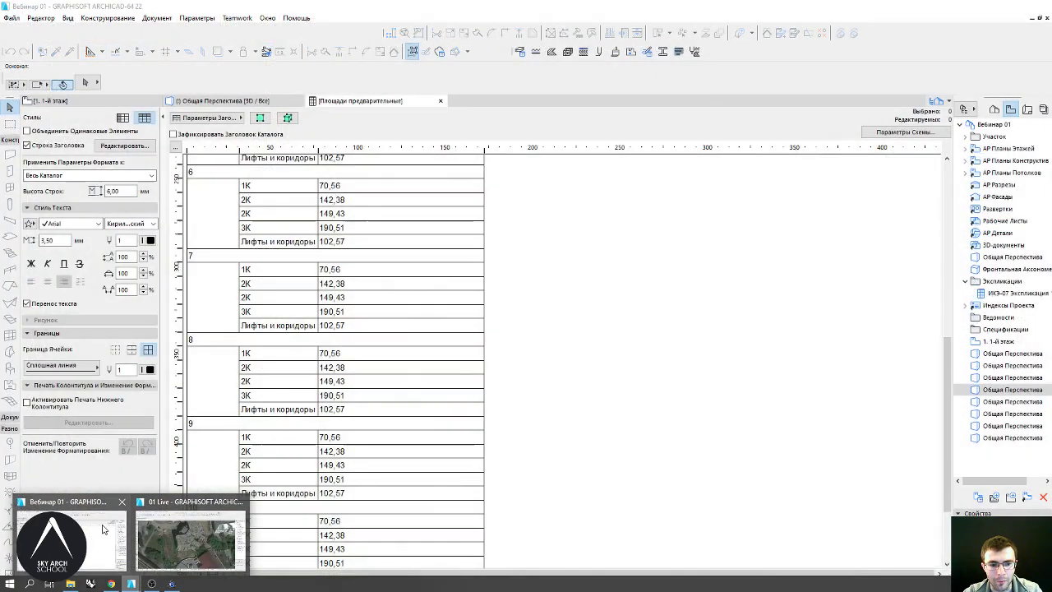
Bring up the webinar model window and orbit around the building in 3D
{"action": "mouse_move", "coordinate": [131, 584]}
{"action": "left_click", "coordinate": [191, 532]}
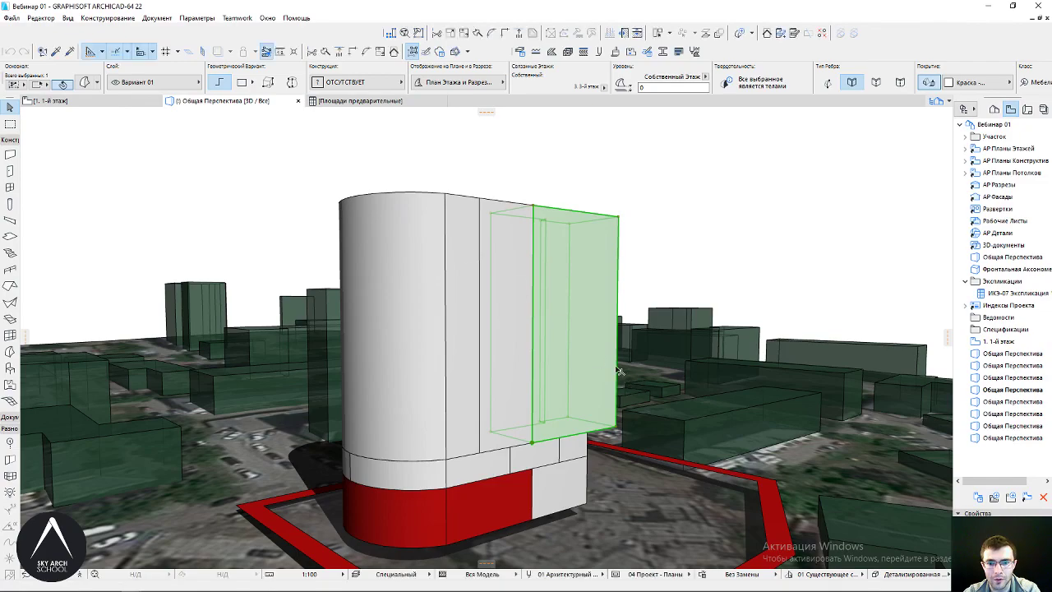
{"action": "mouse_move", "coordinate": [619, 372]}
{"action": "middle_mouse_down", "text": "shift"}
{"action": "mouse_move", "coordinate": [456, 261]}
{"action": "mouse_move", "coordinate": [369, 280]}
{"action": "mouse_move", "coordinate": [450, 419]}
{"action": "mouse_move", "coordinate": [407, 406]}
{"action": "middle_mouse_up", "text": "shift"}
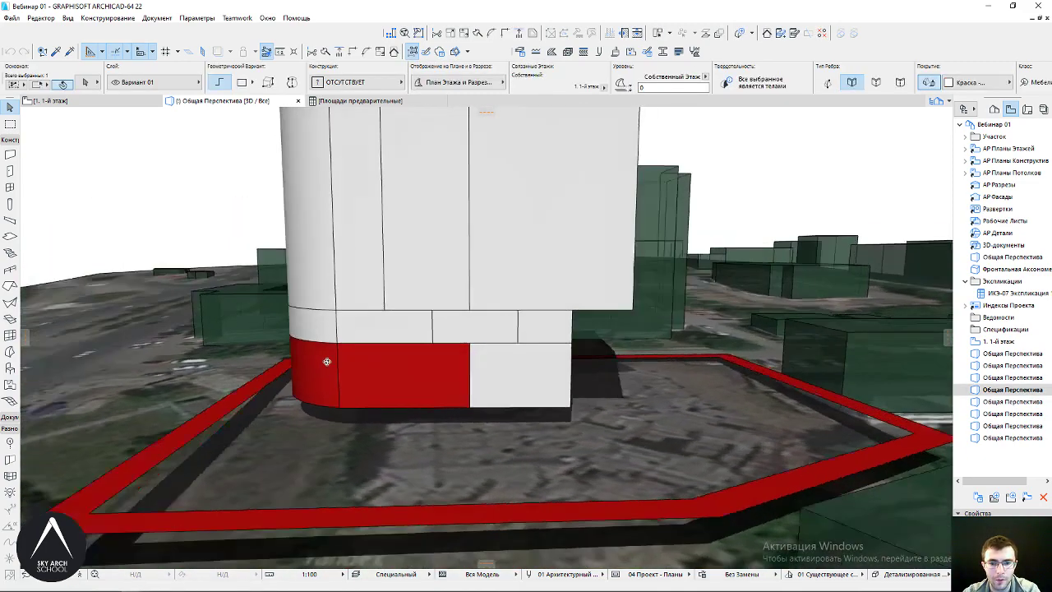
{"action": "middle_click_drag", "start_coordinate": [612, 370], "coordinate": [482, 317], "text": "shift"}
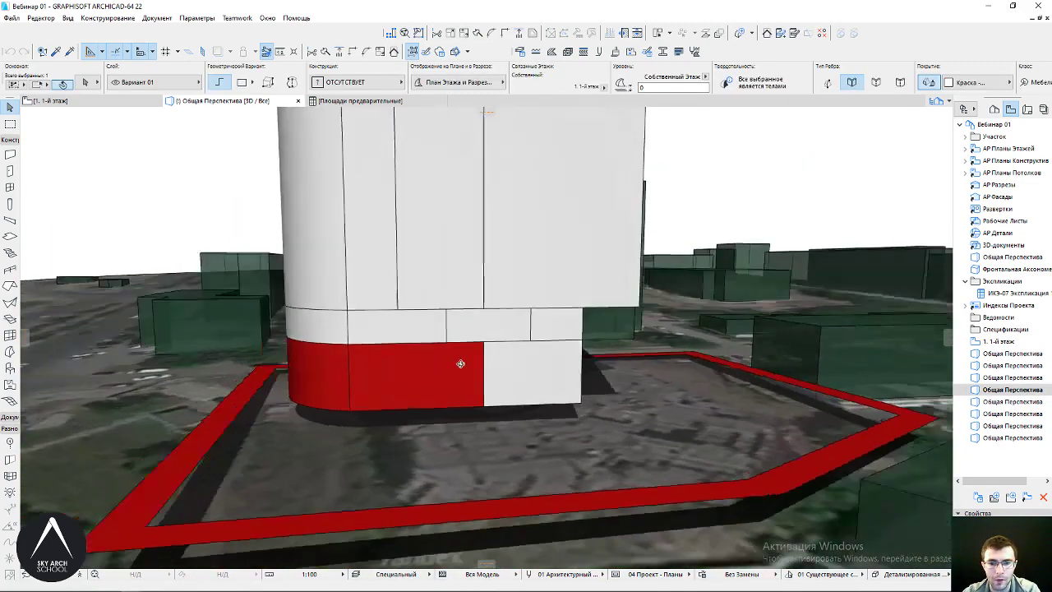
{"action": "left_click_drag", "start_coordinate": [482, 317], "coordinate": [666, 330]}
{"action": "middle_click_drag", "start_coordinate": [666, 329], "coordinate": [446, 321], "text": "shift"}
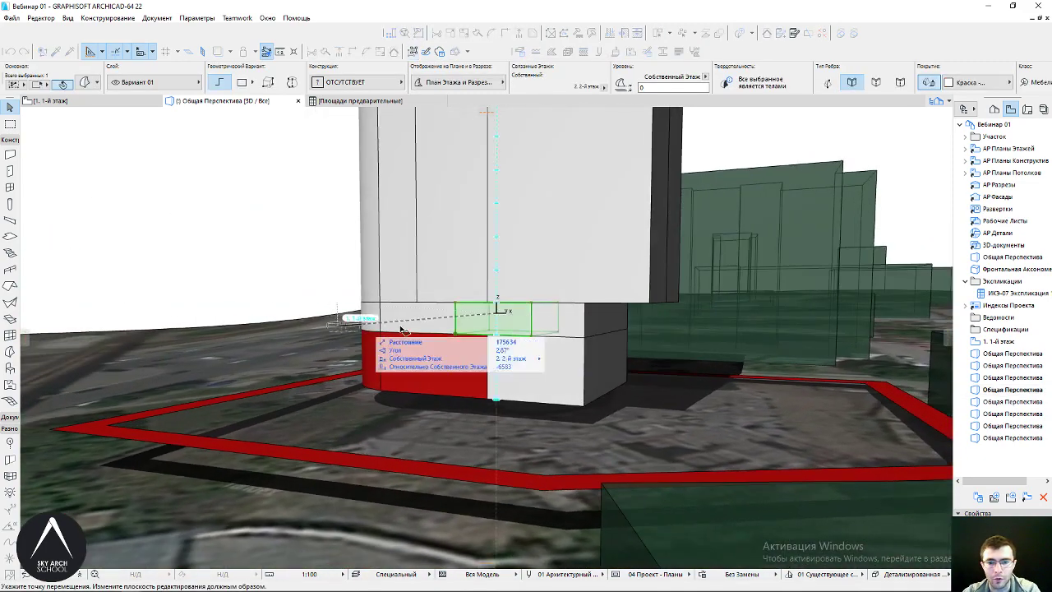
{"action": "key", "text": "Escape"}
{"action": "key", "text": "Escape"}
Inspect the building from above and eye level, selecting its white block and wall panel
{"action": "mouse_move", "coordinate": [612, 400]}
{"action": "middle_mouse_down", "text": "shift"}
{"action": "mouse_move", "coordinate": [547, 359]}
{"action": "mouse_move", "coordinate": [513, 356]}
{"action": "middle_mouse_up", "text": "shift"}
{"action": "left_click", "coordinate": [515, 364]}
{"action": "mouse_move", "coordinate": [496, 274]}
{"action": "middle_mouse_down", "text": "shift"}
{"action": "mouse_move", "coordinate": [531, 298]}
{"action": "mouse_move", "coordinate": [535, 331]}
{"action": "mouse_move", "coordinate": [473, 415]}
{"action": "middle_mouse_up", "text": "shift"}
{"action": "mouse_move", "coordinate": [462, 347]}
{"action": "middle_mouse_down", "text": "shift"}
{"action": "mouse_move", "coordinate": [721, 319]}
{"action": "mouse_move", "coordinate": [470, 387]}
{"action": "mouse_move", "coordinate": [451, 378]}
{"action": "mouse_move", "coordinate": [491, 418]}
{"action": "mouse_move", "coordinate": [437, 385]}
{"action": "middle_mouse_up", "text": "shift"}
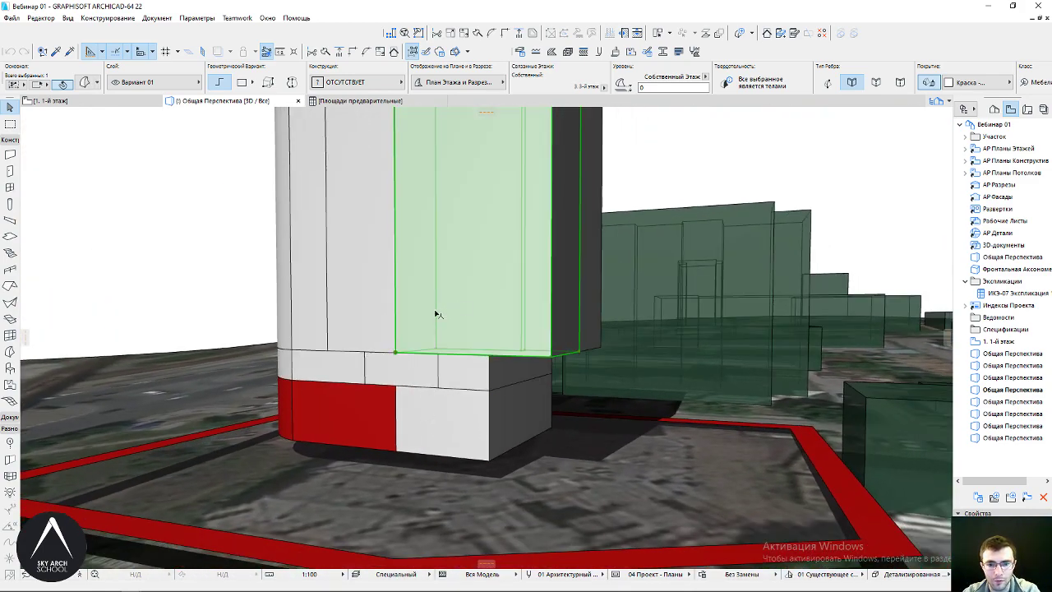
{"action": "key", "text": "Escape"}
{"action": "scroll", "coordinate": [452, 423], "scroll_direction": "up", "scroll_amount": 2}
{"action": "mouse_move", "coordinate": [428, 426]}
{"action": "middle_mouse_down", "text": "shift"}
{"action": "mouse_move", "coordinate": [537, 411]}
{"action": "mouse_move", "coordinate": [467, 417]}
{"action": "middle_mouse_up", "text": "shift"}
{"action": "left_click", "coordinate": [537, 410]}
Return to the 1st-floor plan and bring up the 01 Live project window
{"action": "key", "text": "F2"}
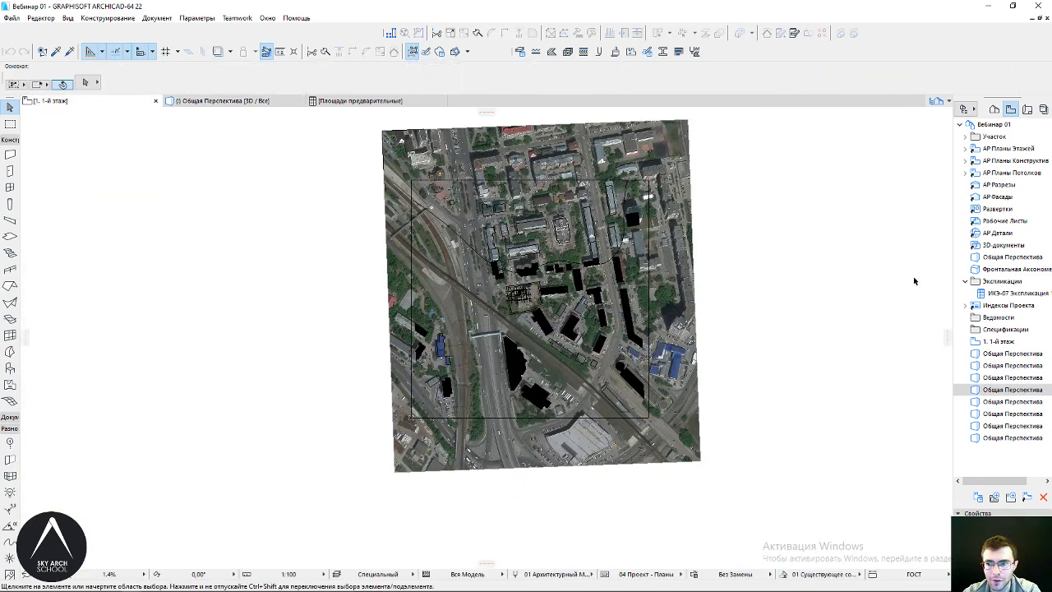
{"action": "scroll", "coordinate": [518, 292], "scroll_direction": "up", "scroll_amount": 2}
{"action": "scroll", "coordinate": [510, 289], "scroll_direction": "up", "scroll_amount": 5}
{"action": "scroll", "coordinate": [473, 289], "scroll_direction": "up", "scroll_amount": 2}
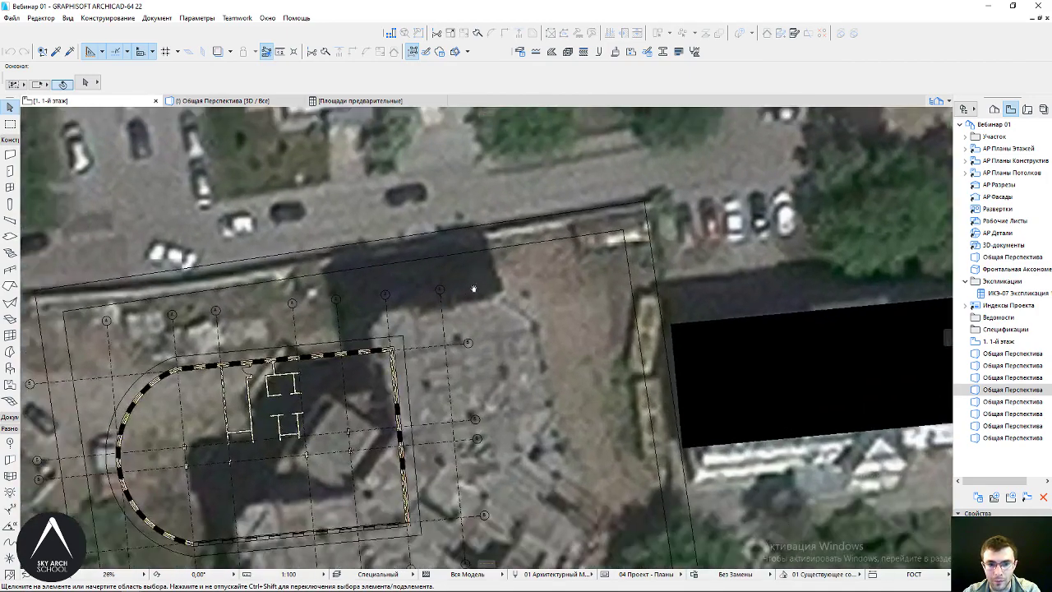
{"action": "scroll", "coordinate": [474, 288], "scroll_direction": "down", "scroll_amount": 1}
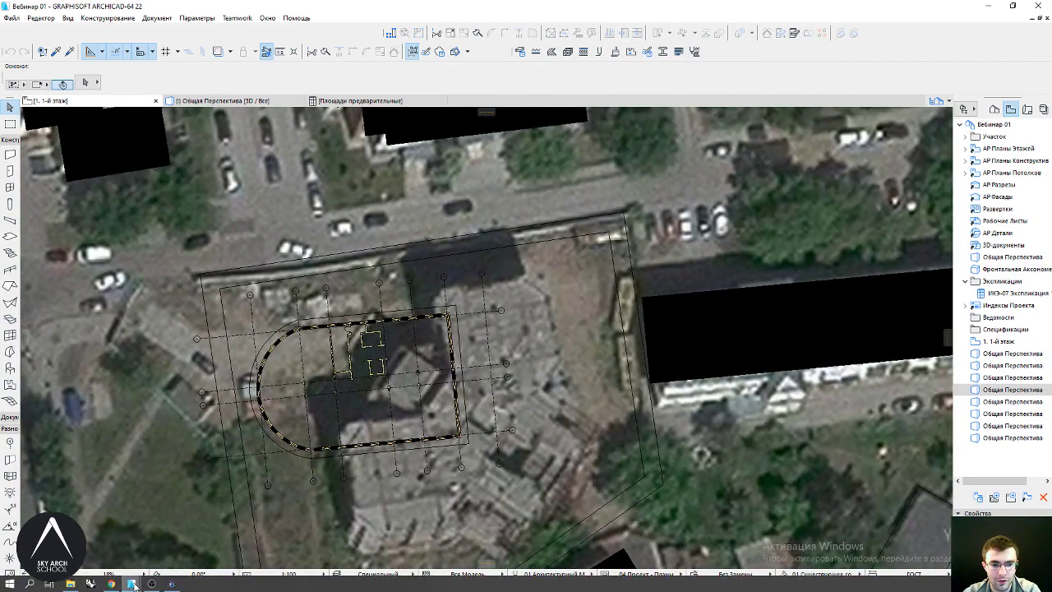
{"action": "left_click", "coordinate": [195, 536]}
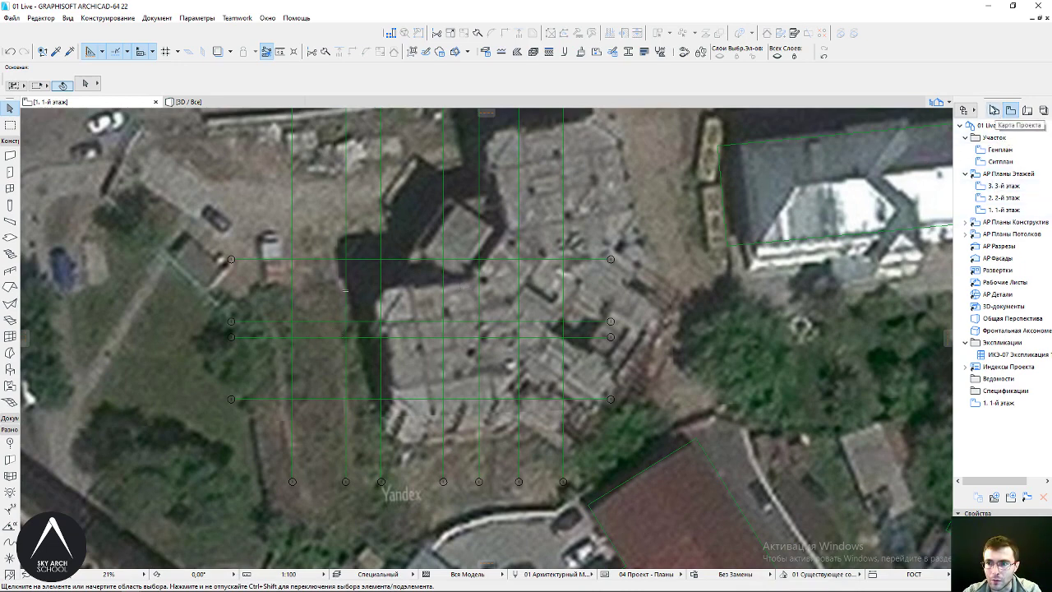
Show the Project Map, then try the Organizer palette and close it
{"action": "left_click", "coordinate": [994, 109]}
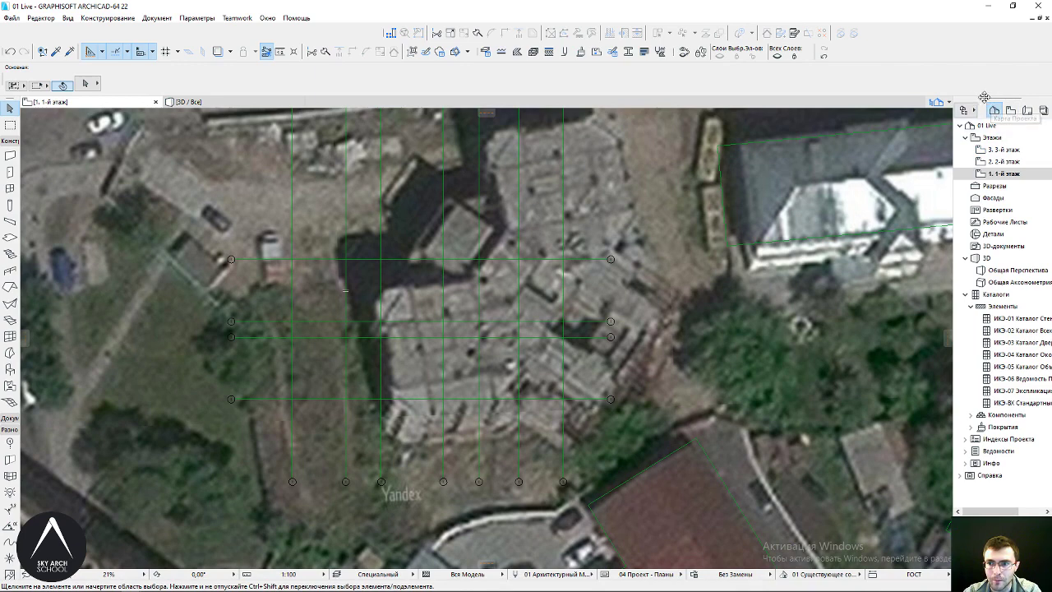
{"action": "left_click_drag", "start_coordinate": [985, 97], "coordinate": [888, 146]}
{"action": "left_click", "coordinate": [951, 148]}
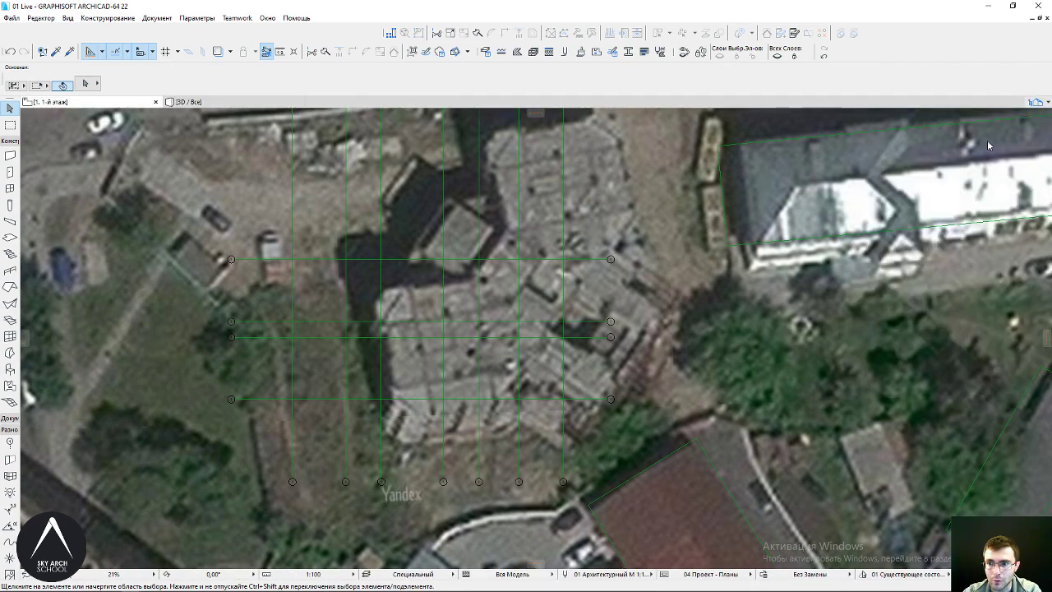
{"action": "left_click", "coordinate": [1046, 104]}
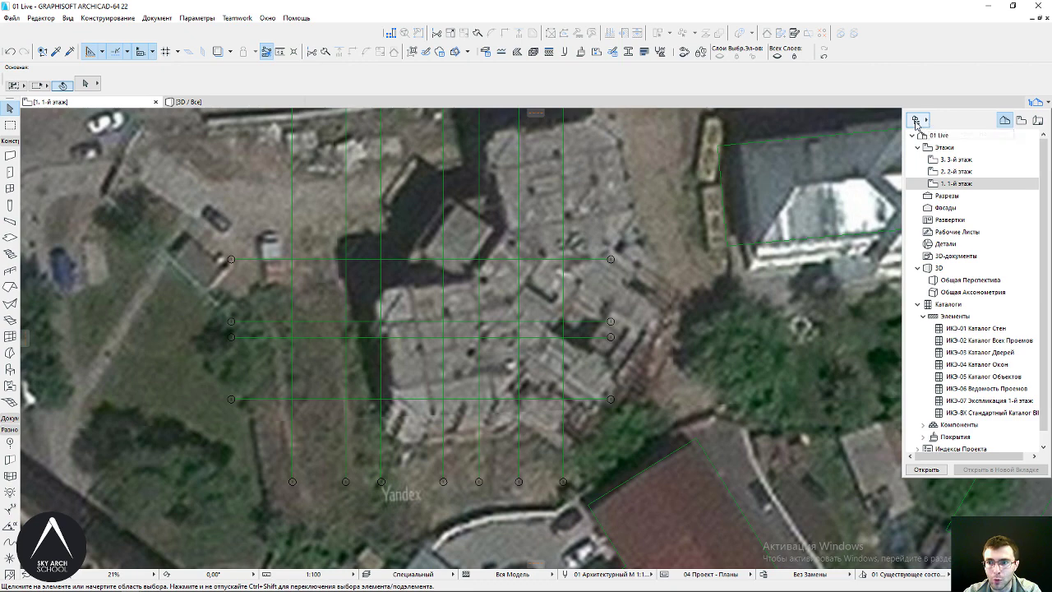
{"action": "left_click", "coordinate": [926, 121]}
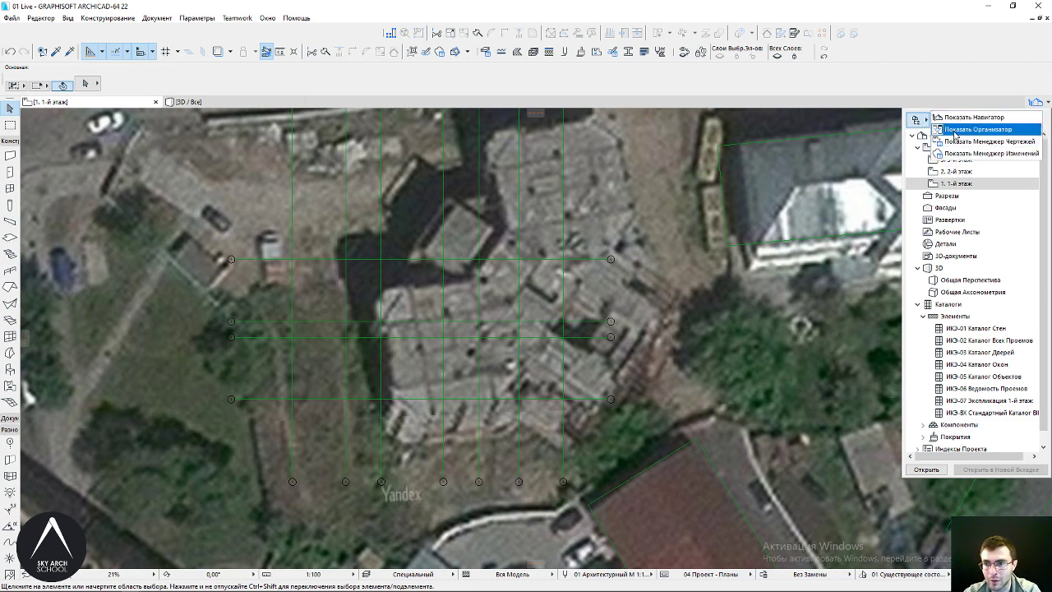
{"action": "left_click", "coordinate": [955, 131]}
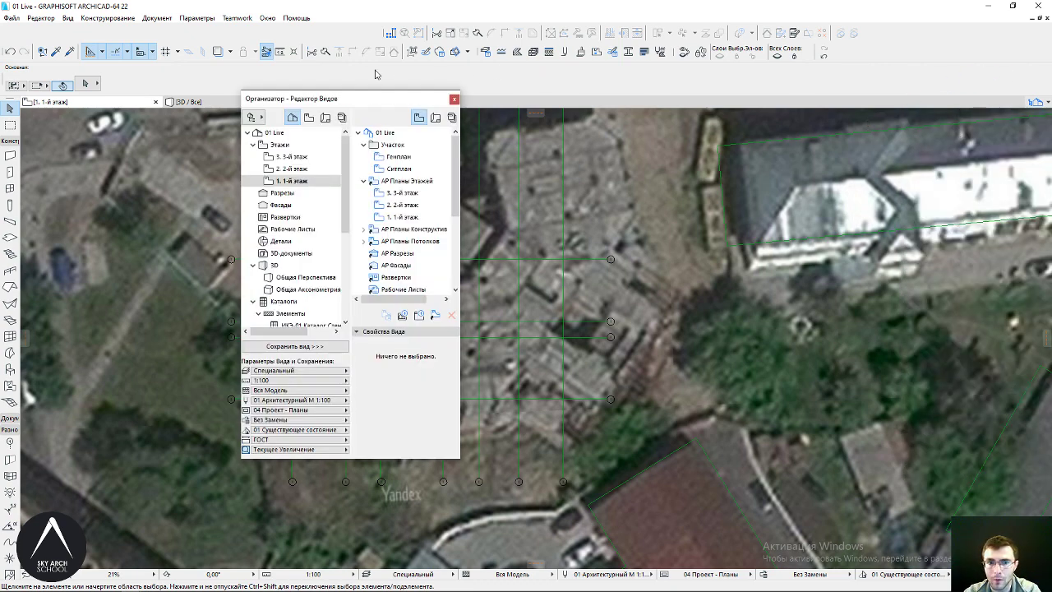
{"action": "left_click_drag", "start_coordinate": [353, 97], "coordinate": [863, 157]}
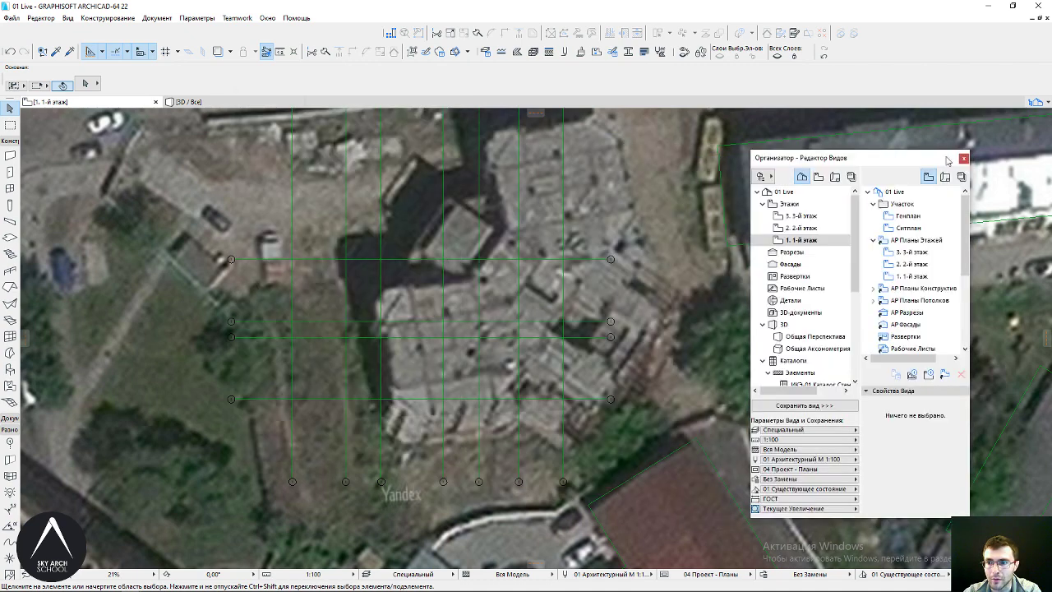
{"action": "left_click", "coordinate": [964, 159]}
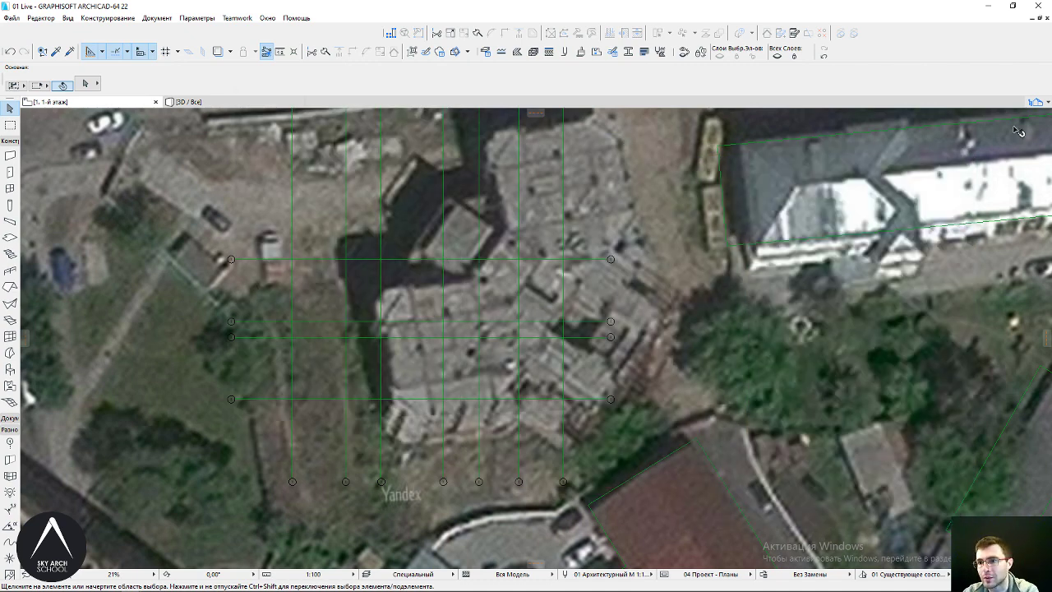
Reopen the Navigator as a floating palette and dock it on the right edge
{"action": "left_click", "coordinate": [1034, 102]}
{"action": "left_click", "coordinate": [917, 120]}
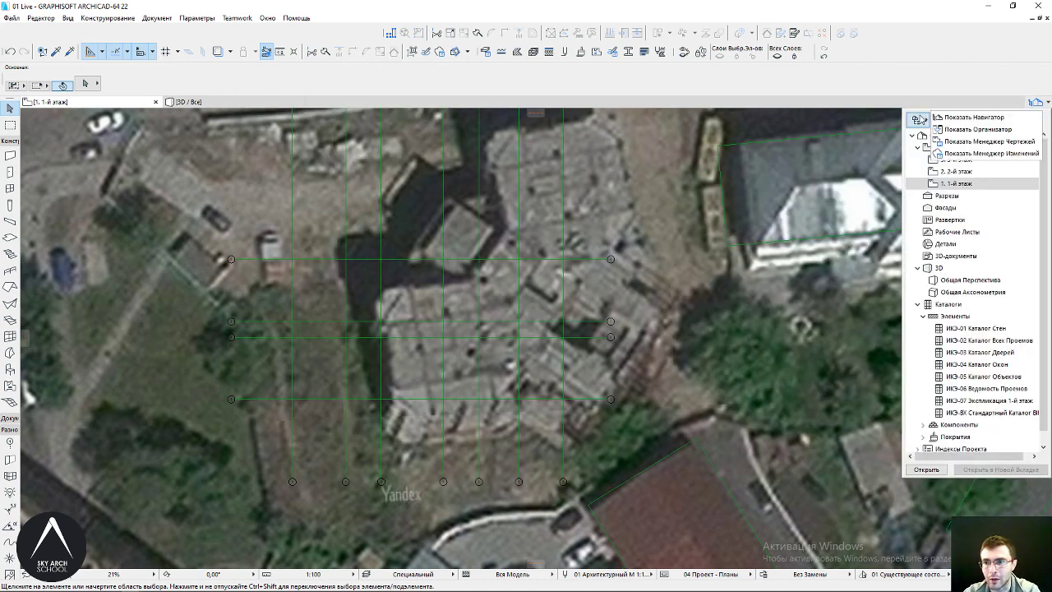
{"action": "left_click", "coordinate": [972, 120]}
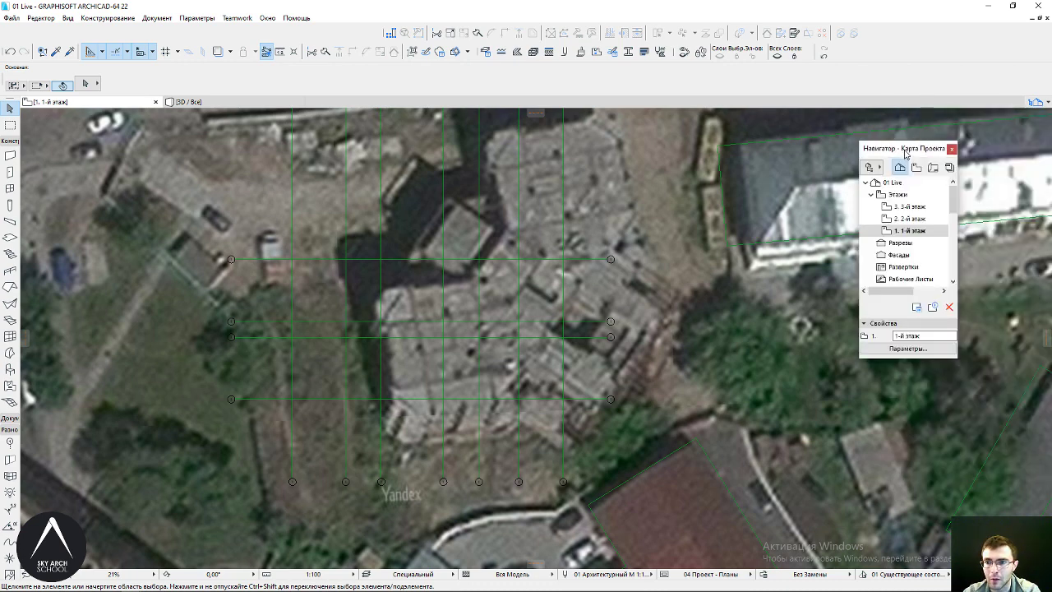
{"action": "left_click_drag", "start_coordinate": [905, 154], "coordinate": [980, 86]}
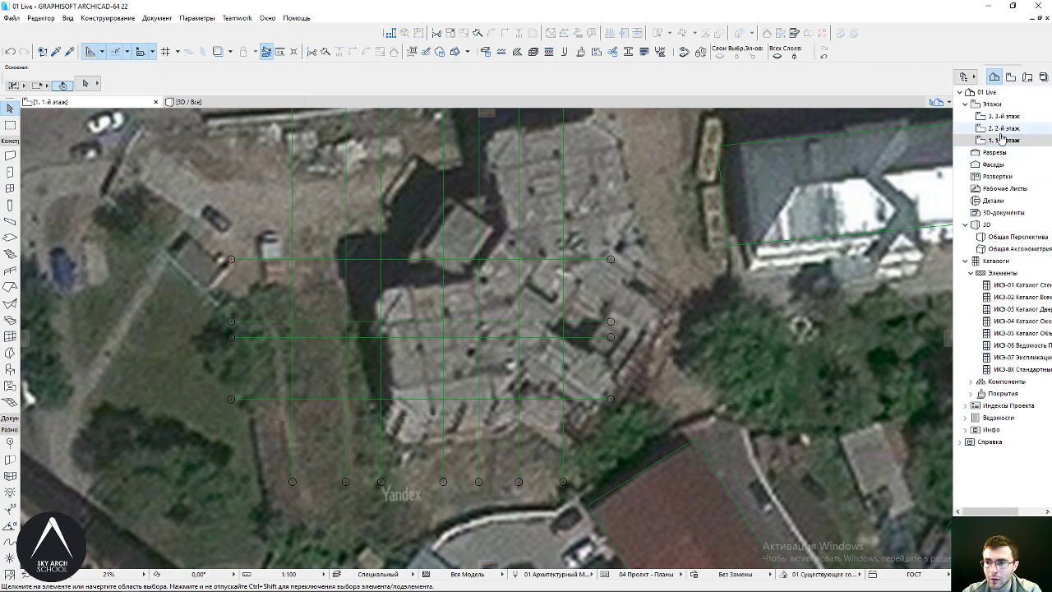
Collapse the 3D and catalogue branches and bring up the 2-й этаж story options
{"action": "double_click", "coordinate": [992, 105]}
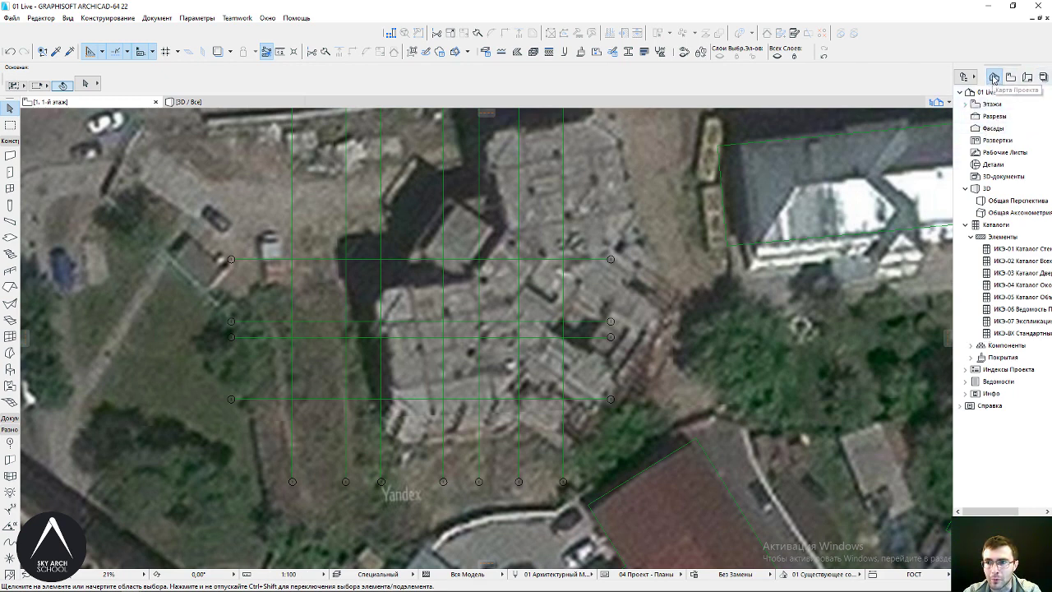
{"action": "double_click", "coordinate": [996, 105]}
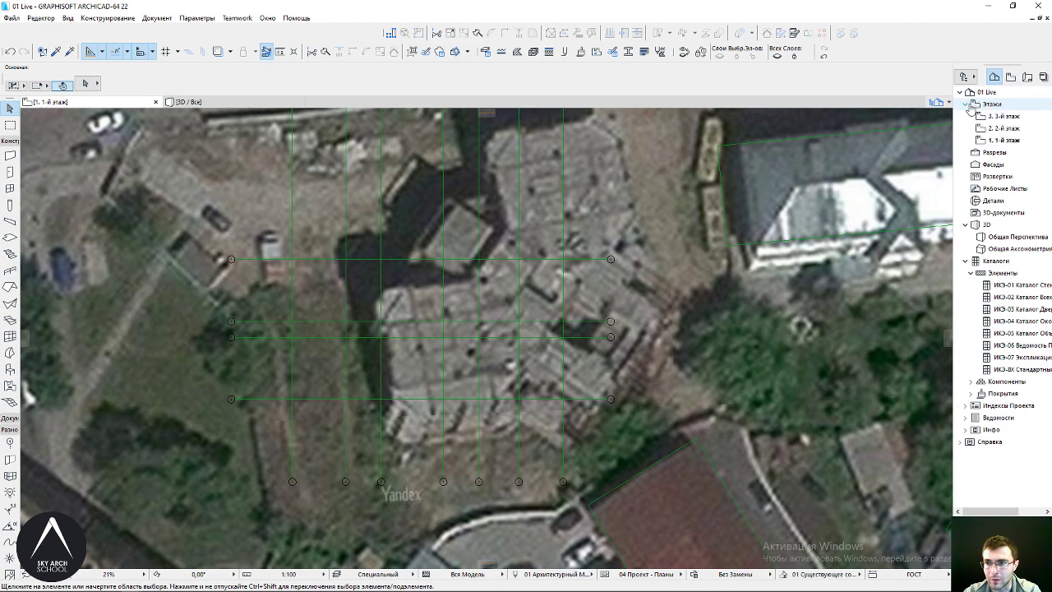
{"action": "left_click", "coordinate": [965, 224]}
{"action": "left_click", "coordinate": [966, 237]}
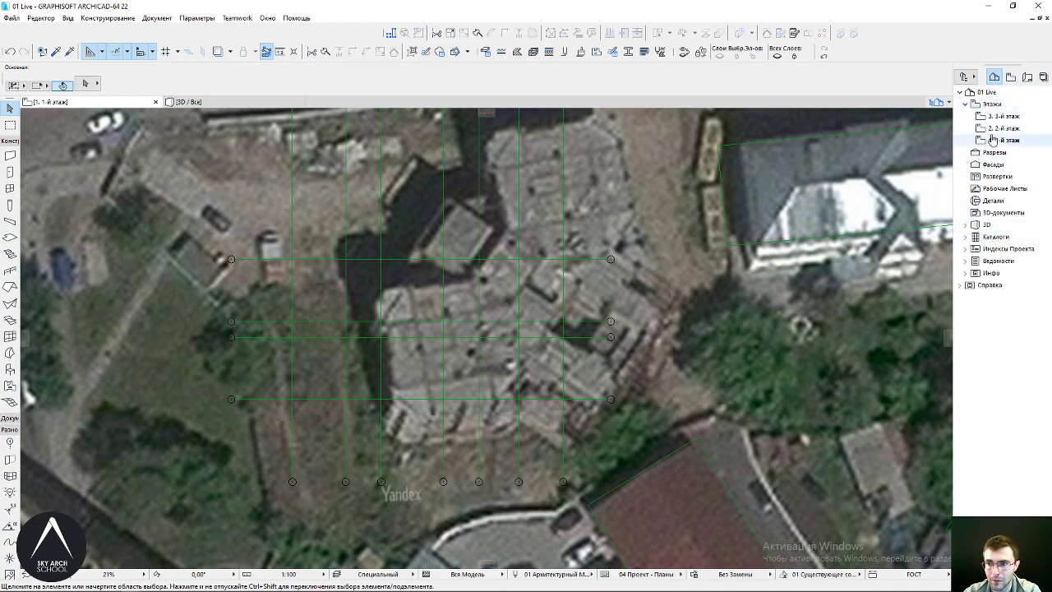
{"action": "right_click", "coordinate": [996, 128]}
{"action": "key", "text": "Escape"}
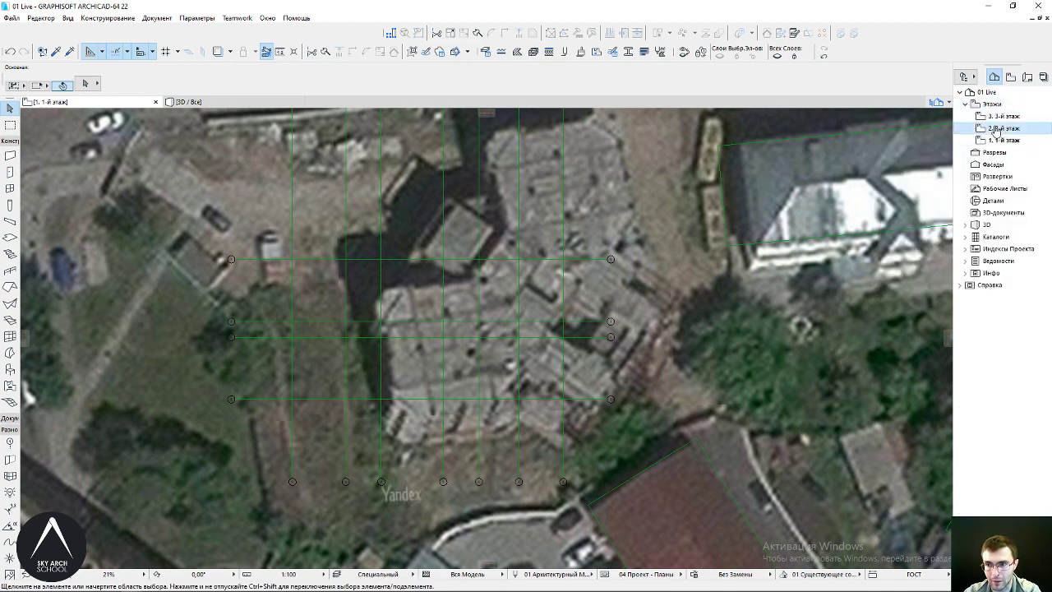
{"action": "right_click", "coordinate": [996, 130]}
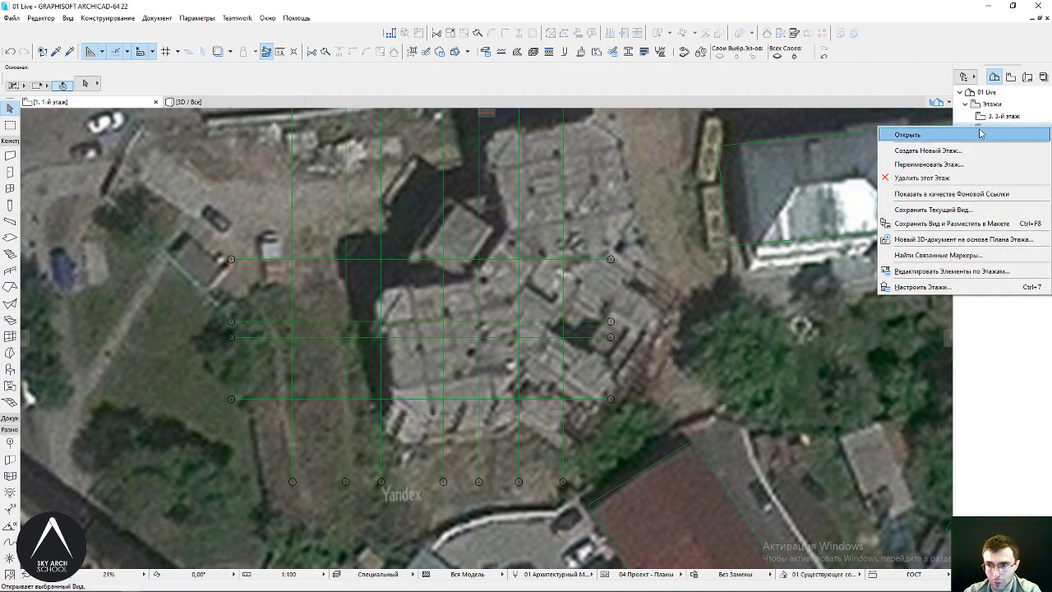
Open Story Settings and set the existing stories' heights to 3300
{"action": "left_click", "coordinate": [908, 287]}
{"action": "type", "text": "3300"}
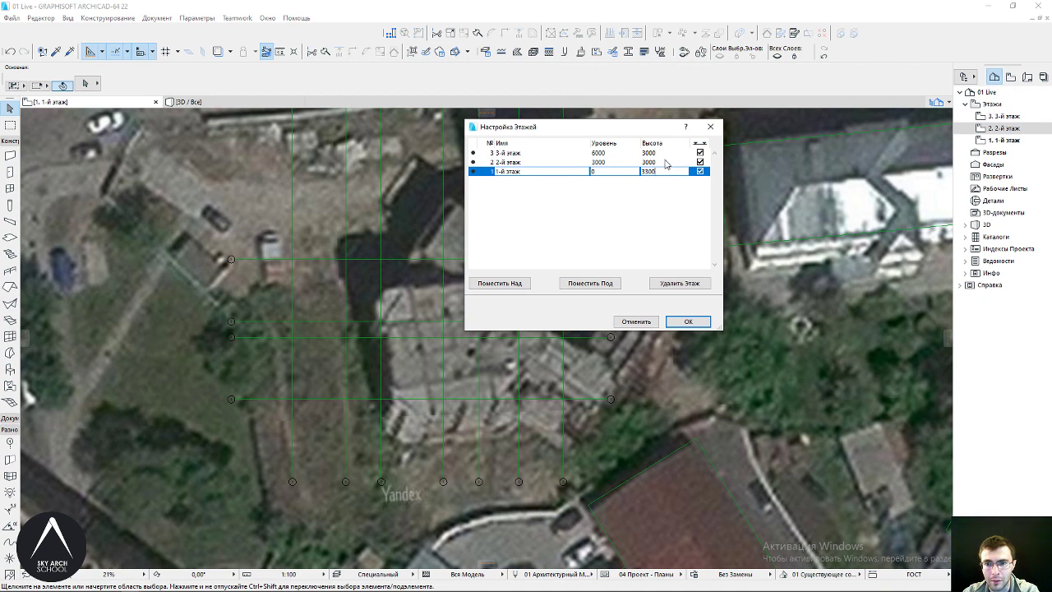
{"action": "left_click", "coordinate": [666, 163]}
{"action": "left_click", "coordinate": [620, 173]}
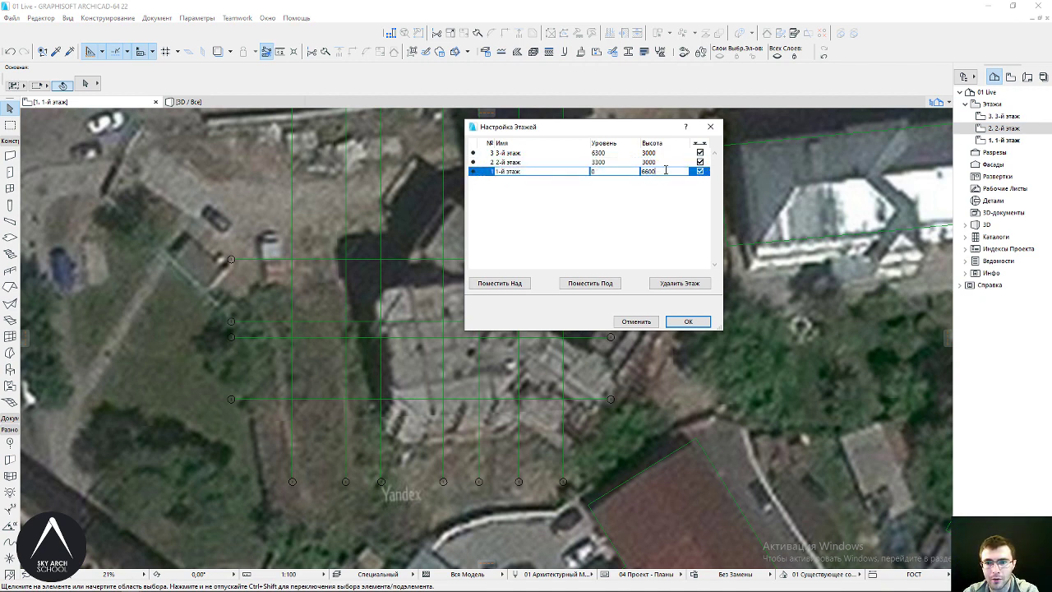
{"action": "left_click", "coordinate": [593, 163]}
{"action": "type", "text": "3300"}
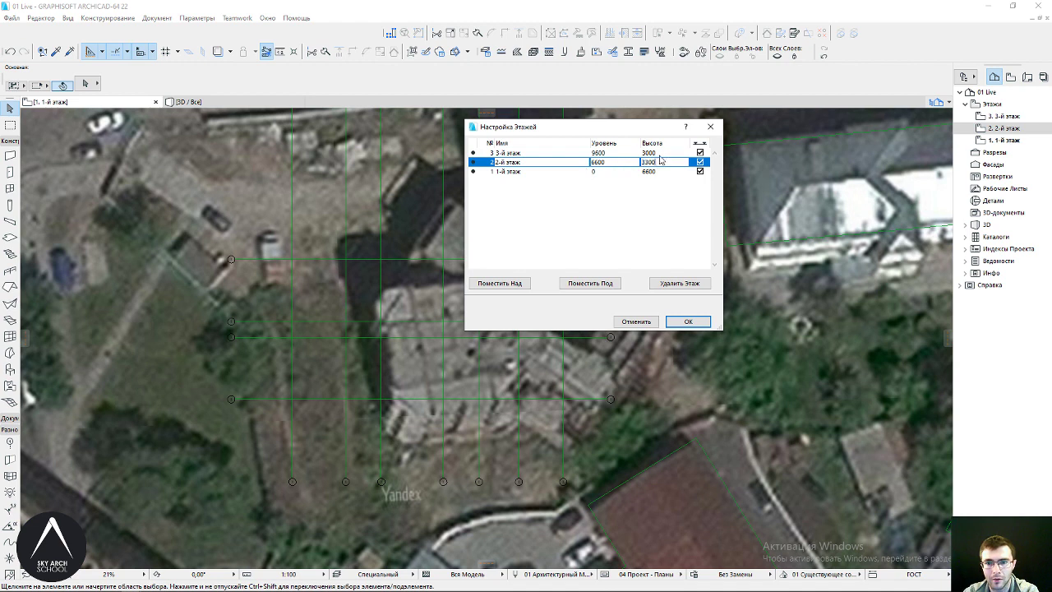
{"action": "left_click", "coordinate": [666, 152]}
{"action": "type", "text": "3300"}
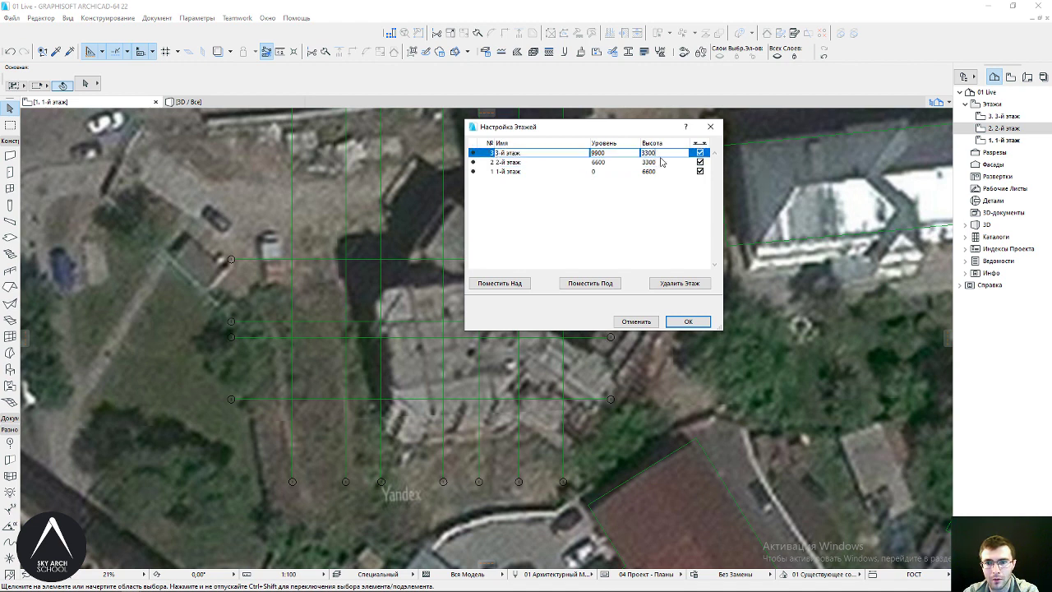
{"action": "left_click", "coordinate": [662, 161]}
{"action": "left_click", "coordinate": [623, 150]}
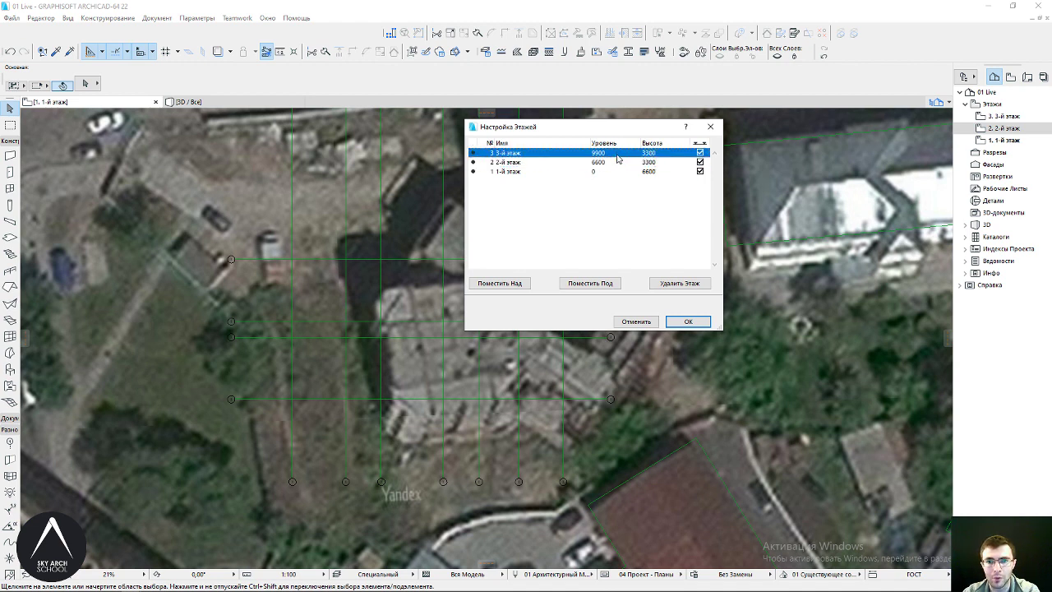
Insert stories 4 through 12 on top and apply the story settings
{"action": "left_click", "coordinate": [496, 283]}
{"action": "triple_click", "coordinate": [496, 283]}
{"action": "triple_click", "coordinate": [497, 282]}
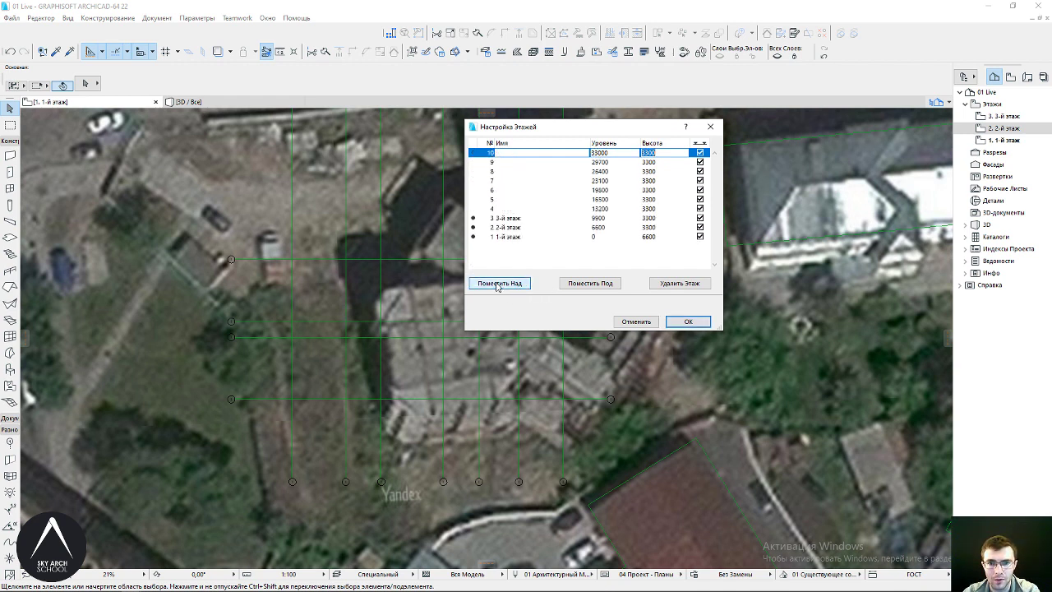
{"action": "left_click", "coordinate": [497, 284]}
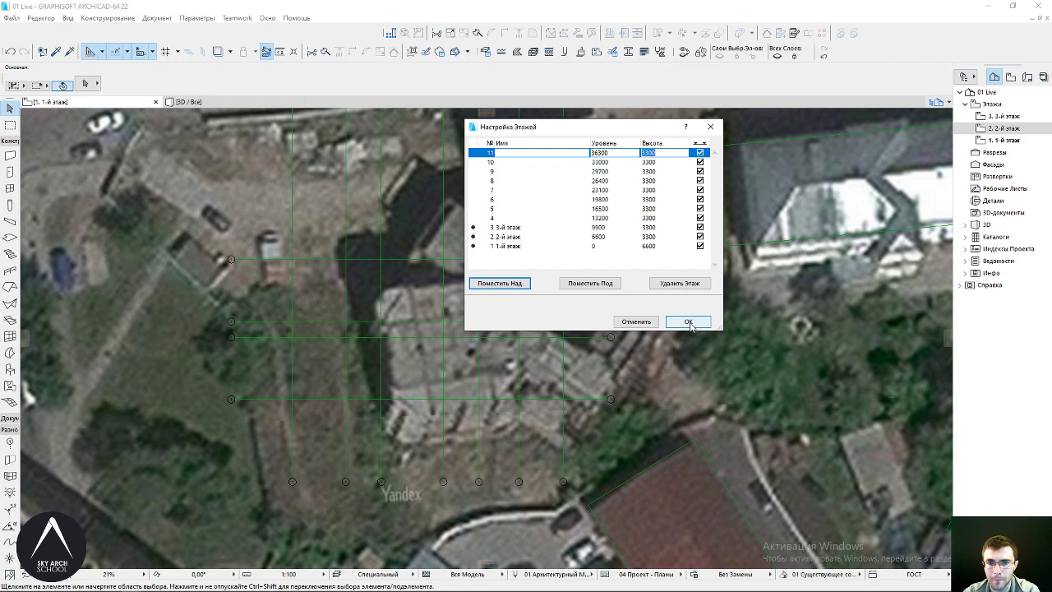
{"action": "left_click", "coordinate": [499, 283]}
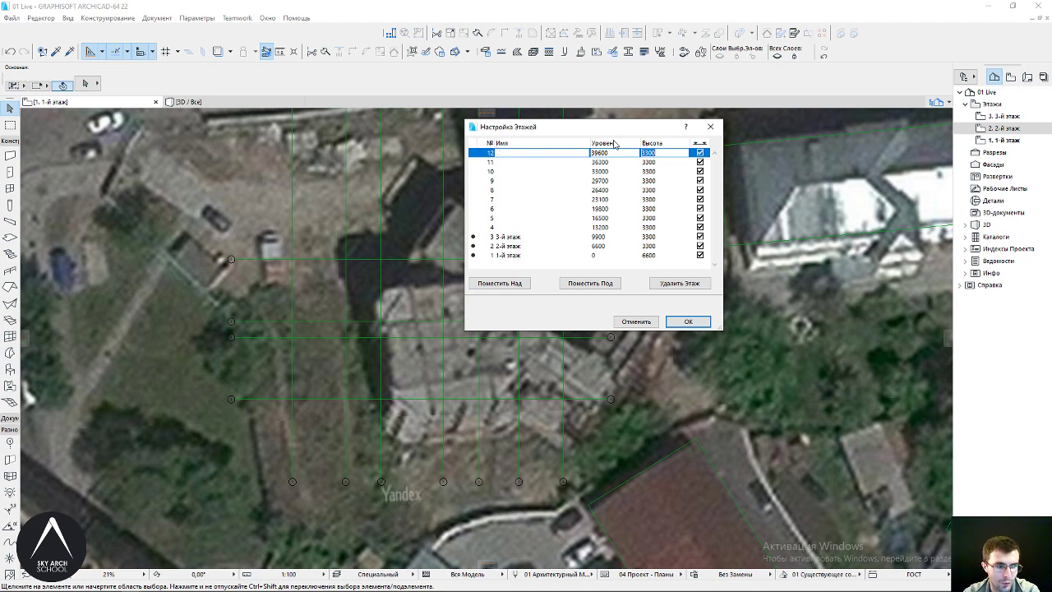
{"action": "left_click", "coordinate": [689, 321]}
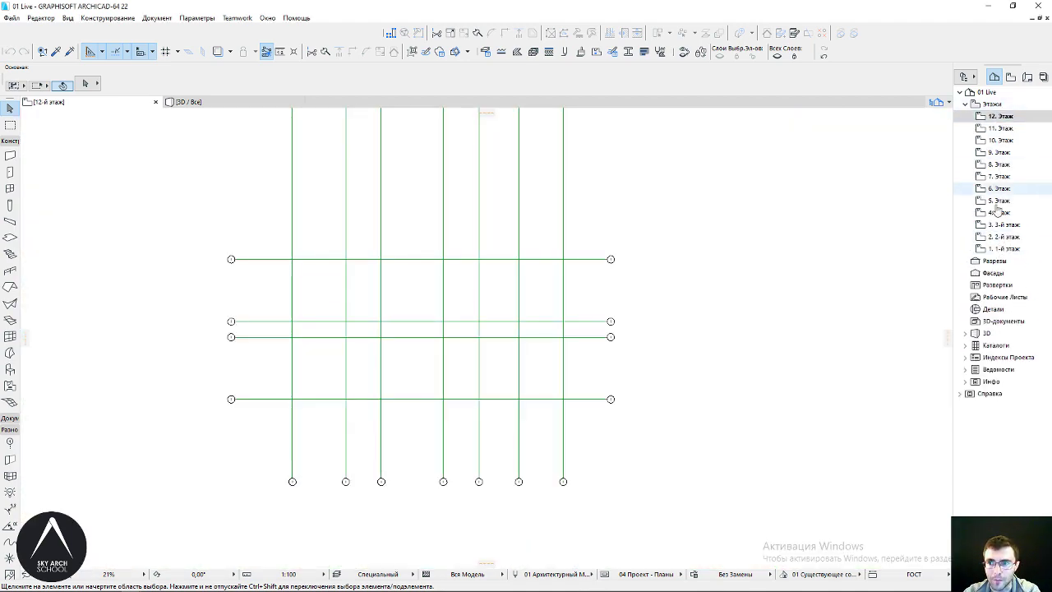
Open the '1. 1-й этаж' plan and zoom in on the building inside the grid
{"action": "left_click", "coordinate": [998, 249]}
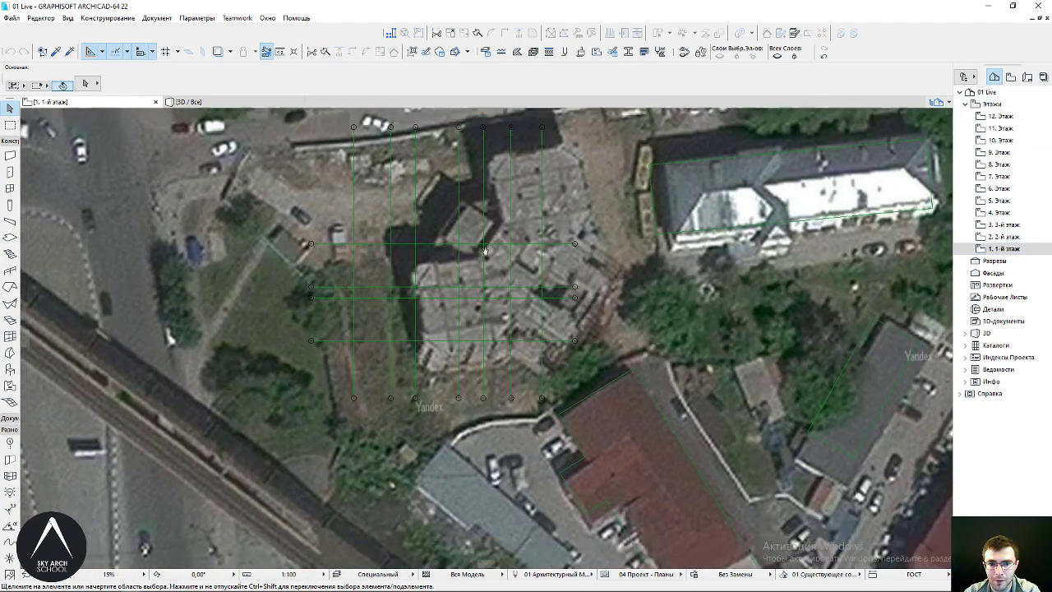
{"action": "scroll", "coordinate": [458, 237], "scroll_direction": "up", "scroll_amount": 2}
{"action": "scroll", "coordinate": [457, 227], "scroll_direction": "up", "scroll_amount": 1}
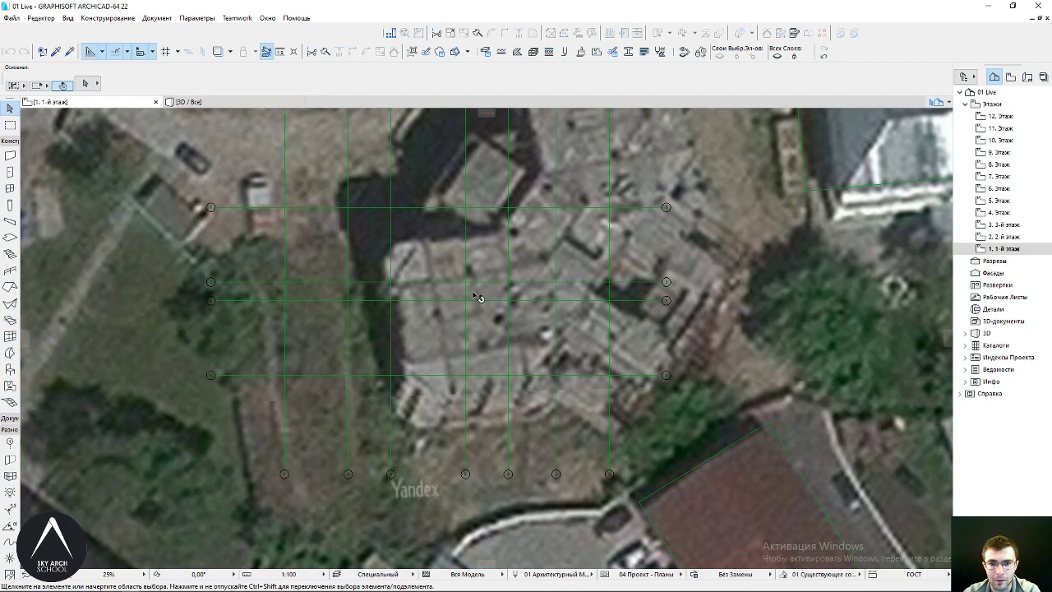
{"action": "scroll", "coordinate": [449, 288], "scroll_direction": "up", "scroll_amount": 3}
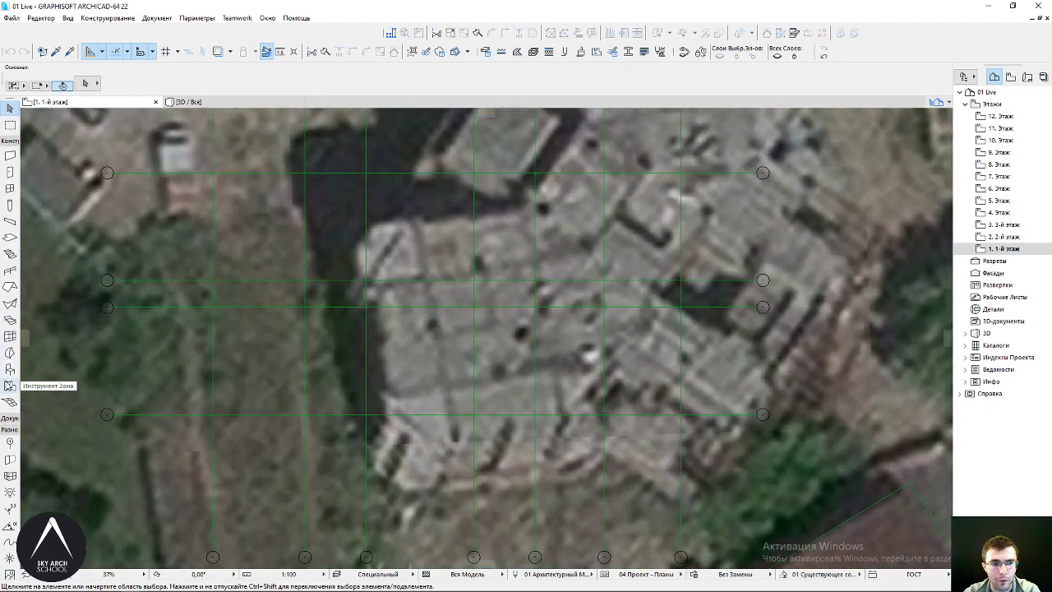
Trace an L-shaped morph through the grid intersections over the building, then open its Morph Settings
{"action": "left_click", "coordinate": [9, 352]}
{"action": "middle_click_drag", "start_coordinate": [493, 295], "coordinate": [456, 317]}
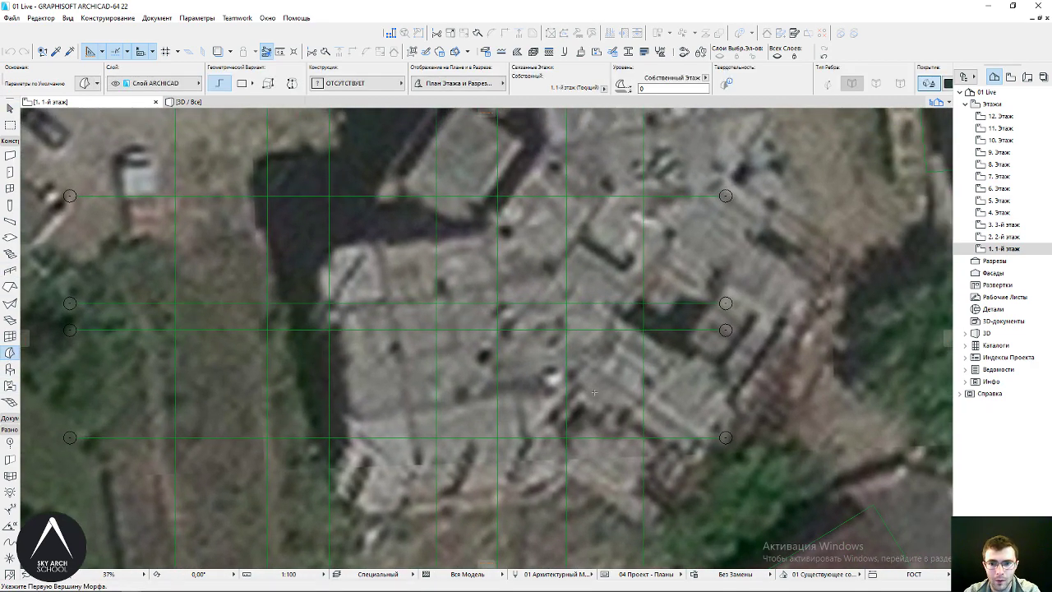
{"action": "middle_click_drag", "start_coordinate": [594, 392], "coordinate": [618, 388]}
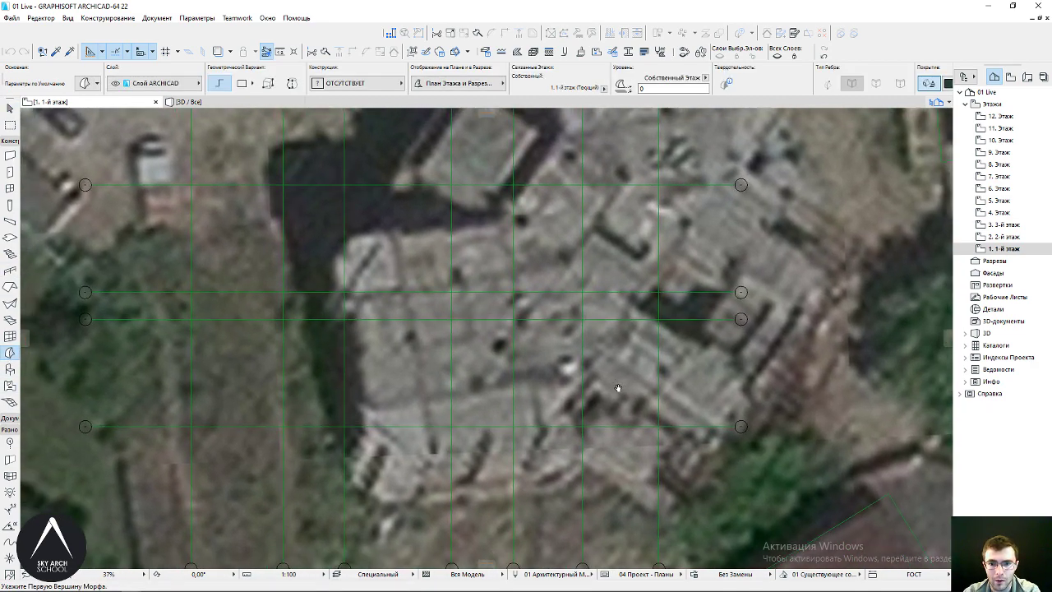
{"action": "left_click", "coordinate": [581, 427]}
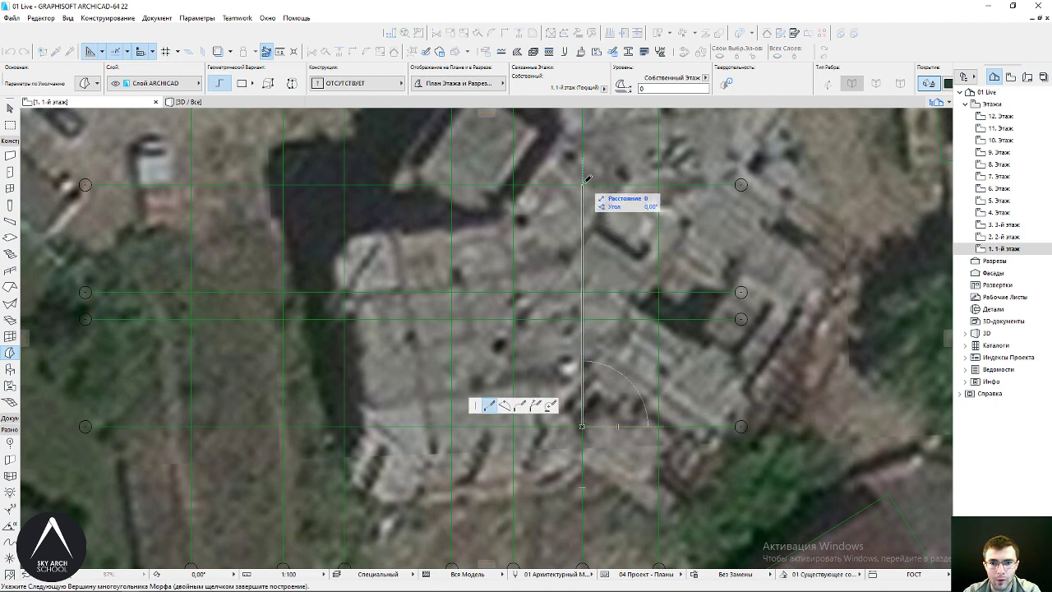
{"action": "left_click", "coordinate": [451, 184]}
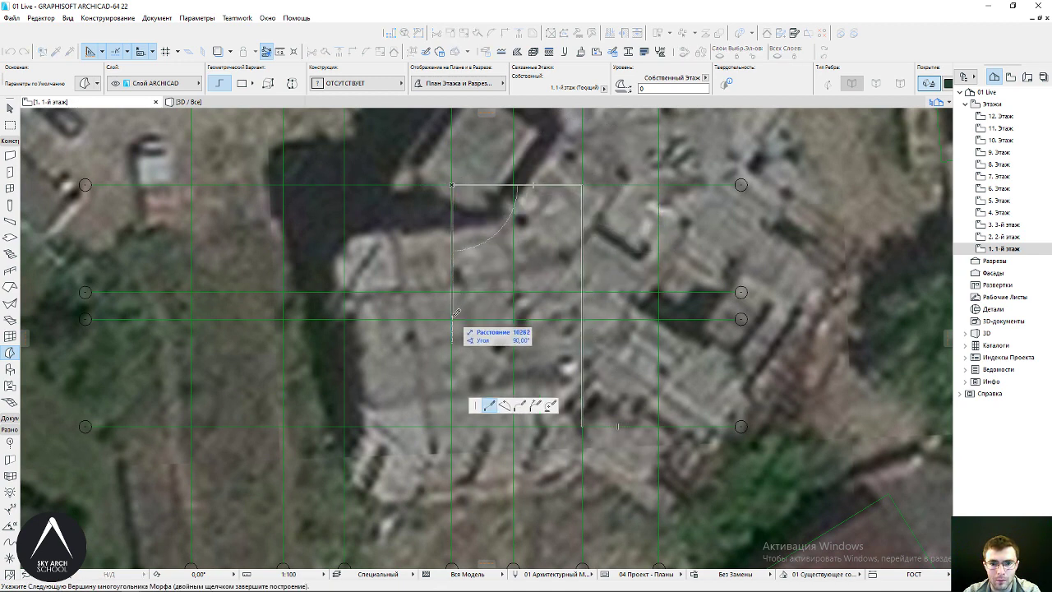
{"action": "left_click", "coordinate": [451, 319]}
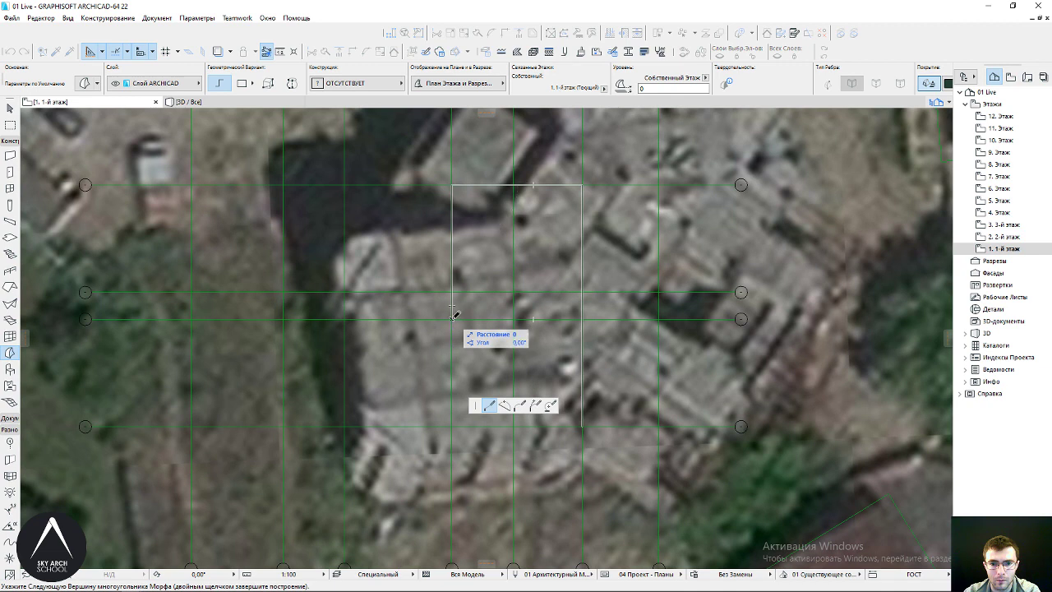
{"action": "left_click", "coordinate": [513, 319]}
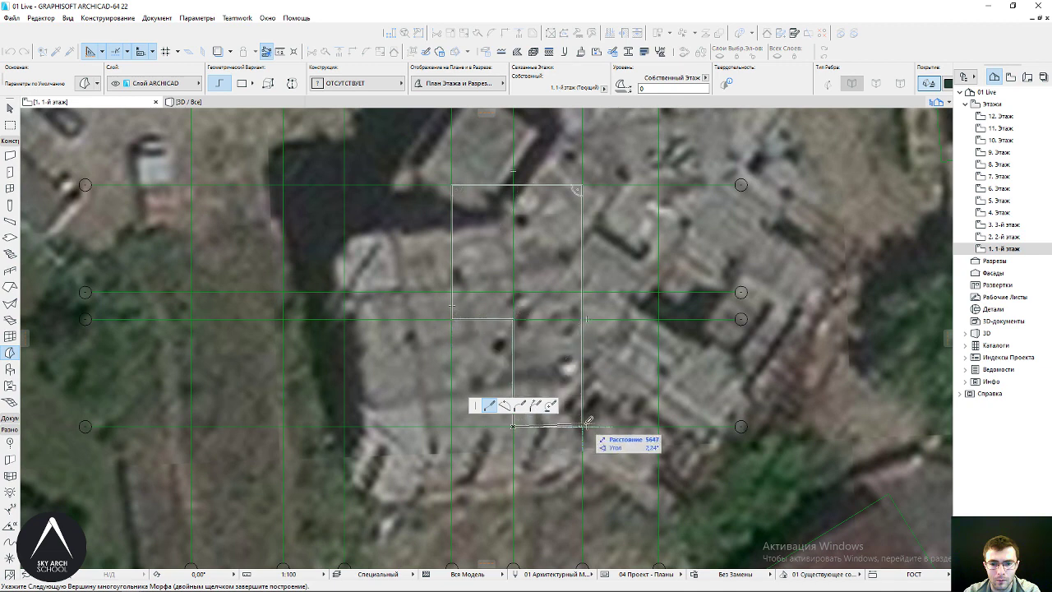
{"action": "double_click", "coordinate": [583, 426]}
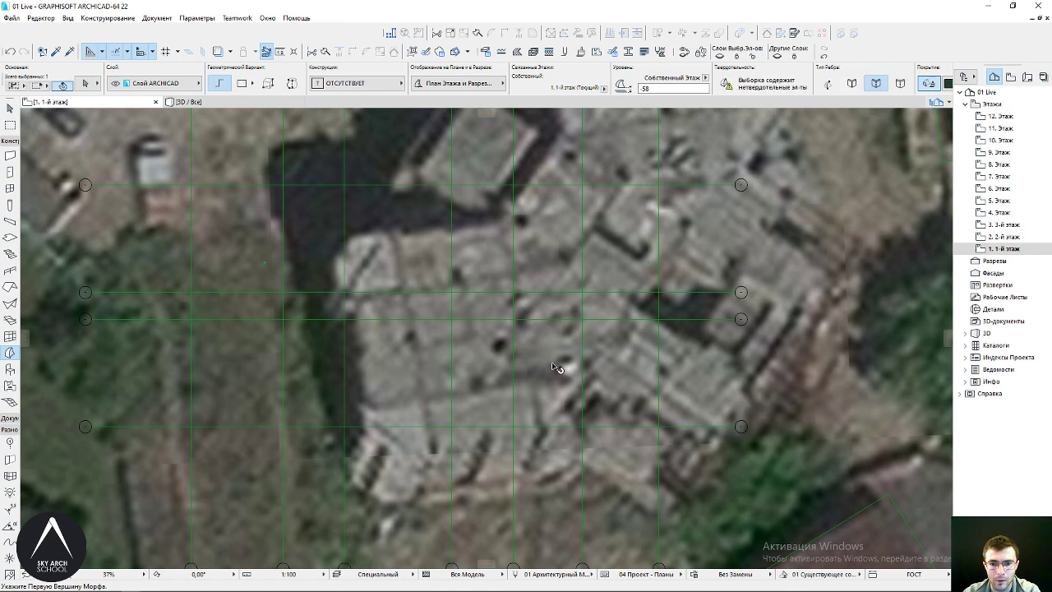
{"action": "left_click", "coordinate": [553, 317], "text": "shift"}
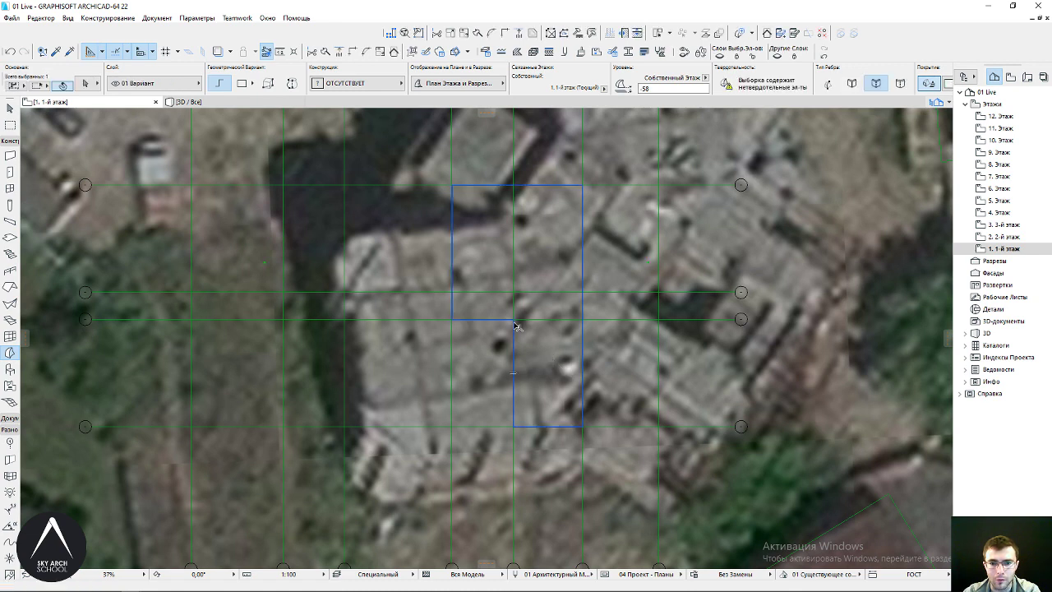
{"action": "middle_click_drag", "start_coordinate": [479, 230], "coordinate": [499, 226]}
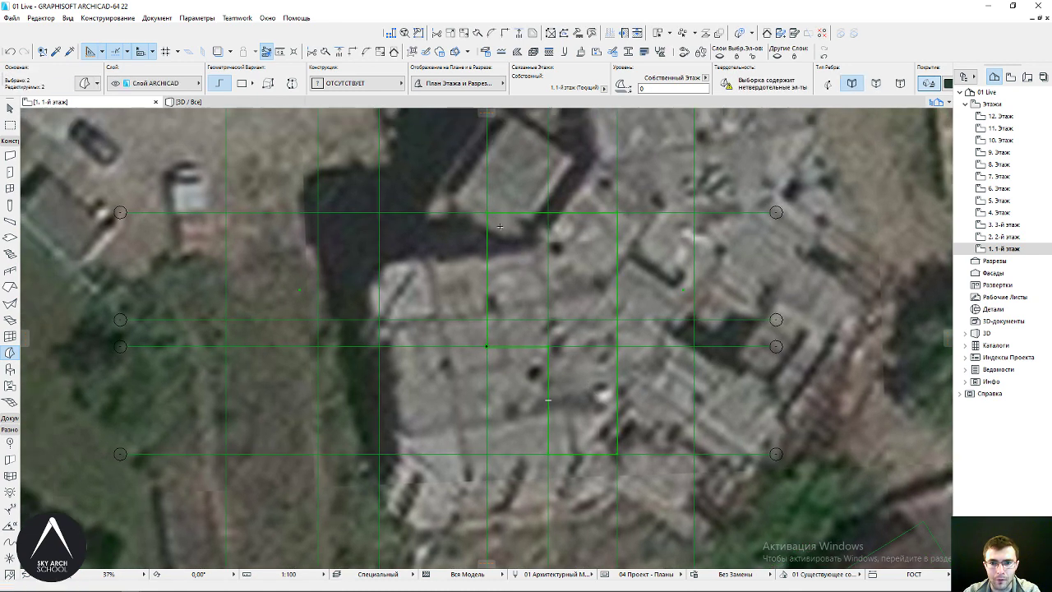
{"action": "left_click", "coordinate": [84, 83]}
Give the L-shaped morph a 50 % surface hatch with a transparent background and black pen
{"action": "left_click_drag", "start_coordinate": [787, 179], "coordinate": [785, 217]}
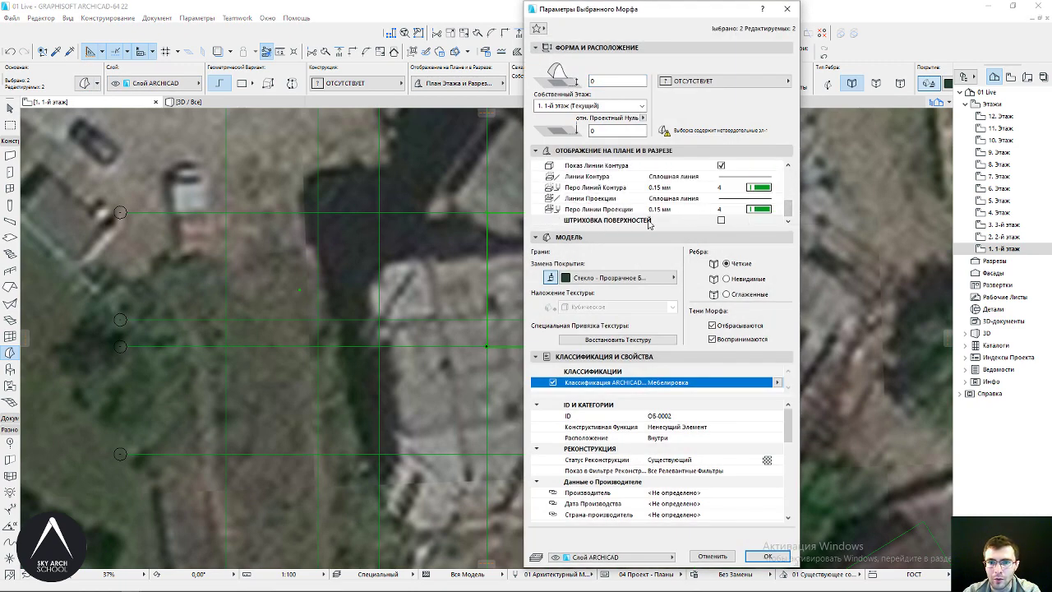
{"action": "left_click", "coordinate": [721, 220]}
{"action": "scroll", "coordinate": [787, 220], "scroll_direction": "down", "scroll_amount": 2}
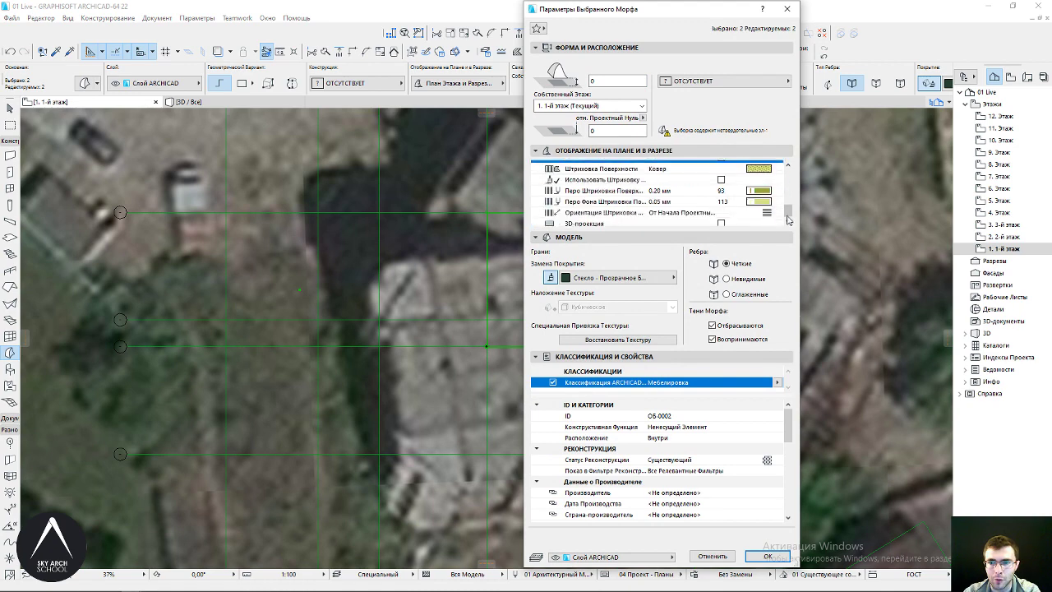
{"action": "left_click", "coordinate": [778, 166]}
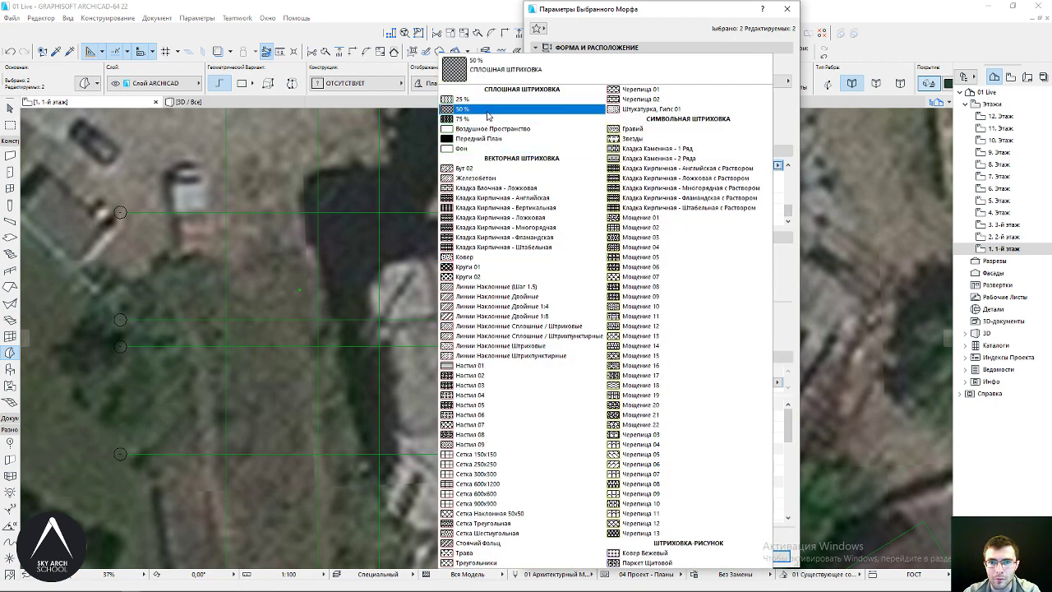
{"action": "left_click", "coordinate": [462, 109]}
{"action": "left_click", "coordinate": [769, 189]}
{"action": "left_click", "coordinate": [769, 198]}
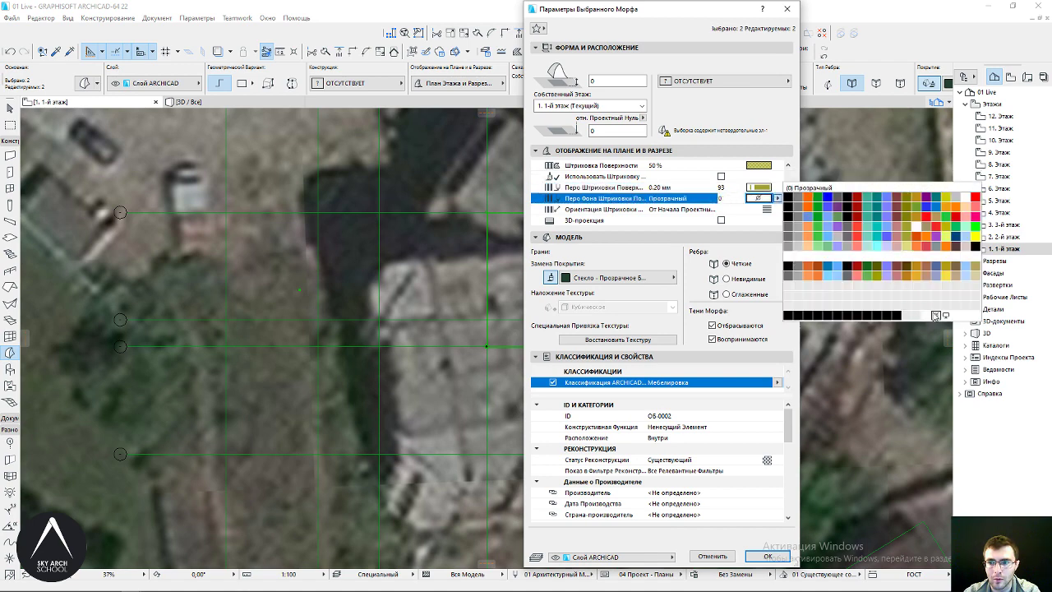
{"action": "left_click", "coordinate": [928, 315]}
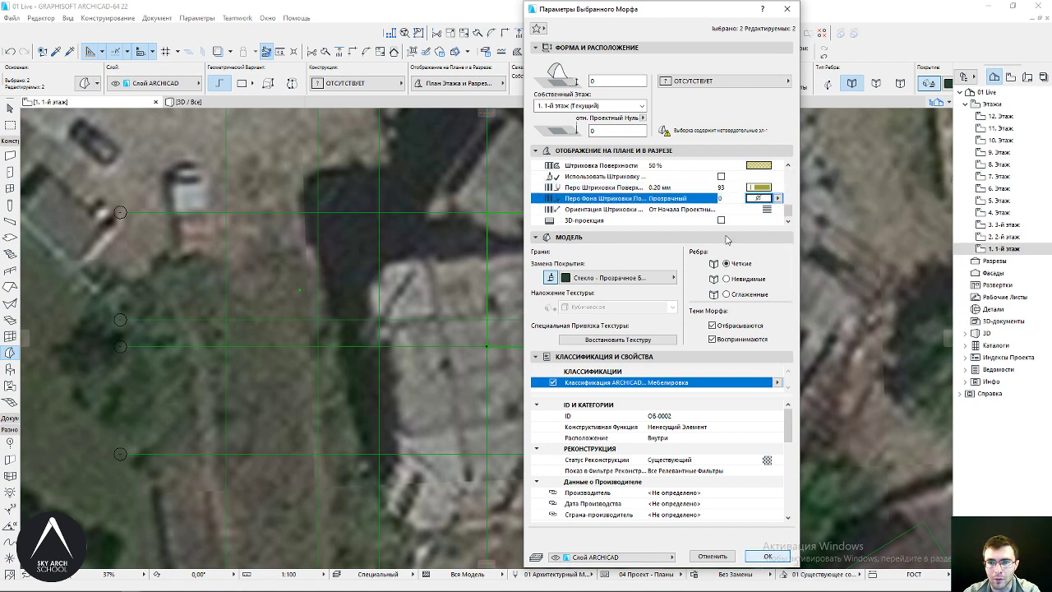
{"action": "left_click", "coordinate": [763, 176]}
{"action": "left_click", "coordinate": [765, 187]}
{"action": "left_click", "coordinate": [778, 176]}
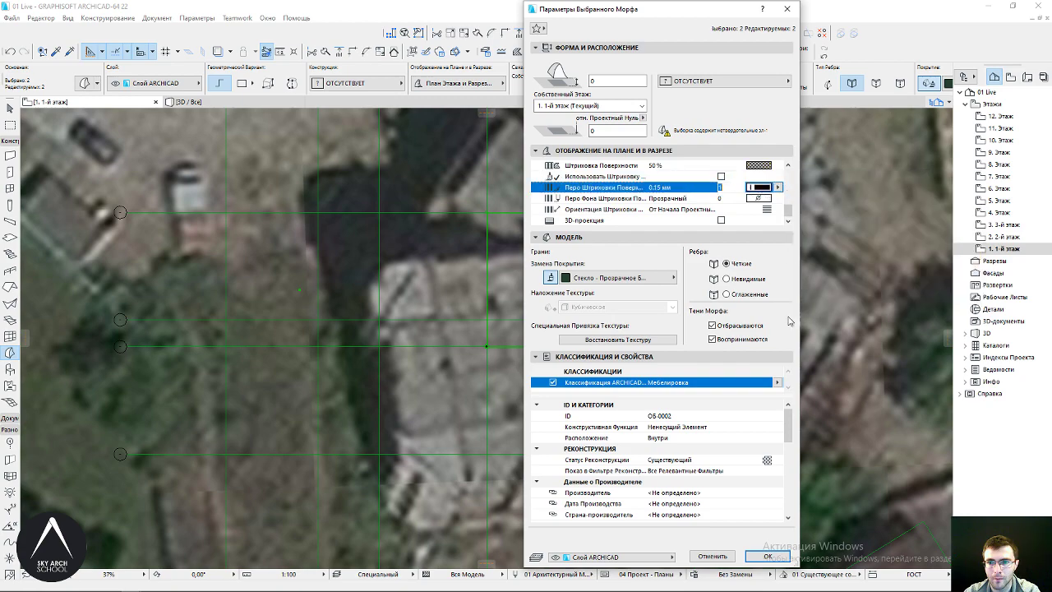
{"action": "left_click", "coordinate": [764, 556]}
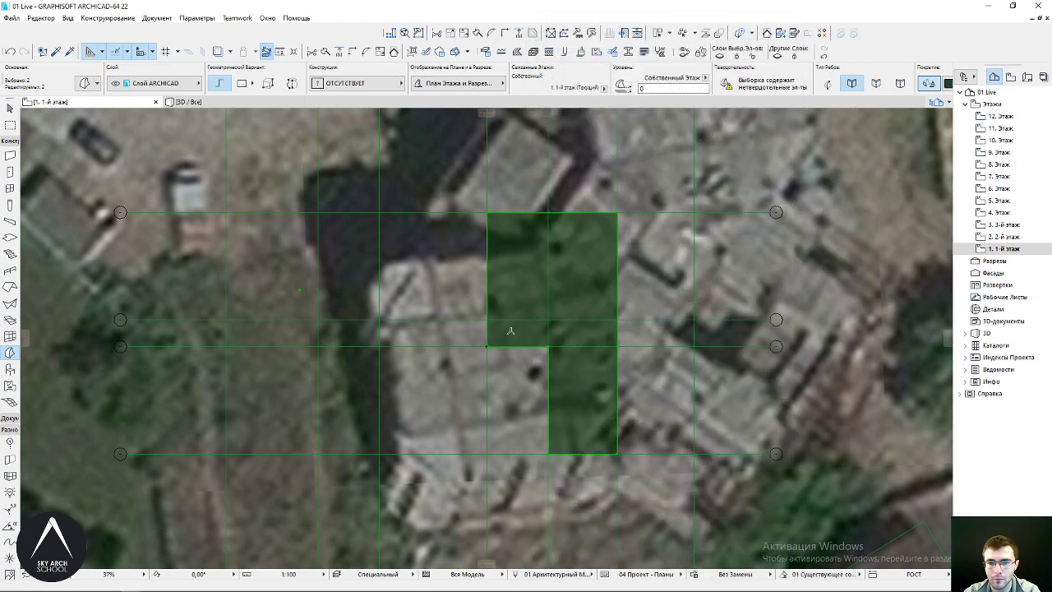
Deselect the morph and zoom out on the plan
{"action": "key", "text": "Escape"}
{"action": "scroll", "coordinate": [260, 216], "scroll_direction": "down", "scroll_amount": 3}
{"action": "scroll", "coordinate": [260, 216], "scroll_direction": "down", "scroll_amount": 2}
{"action": "scroll", "coordinate": [260, 216], "scroll_direction": "down", "scroll_amount": 2}
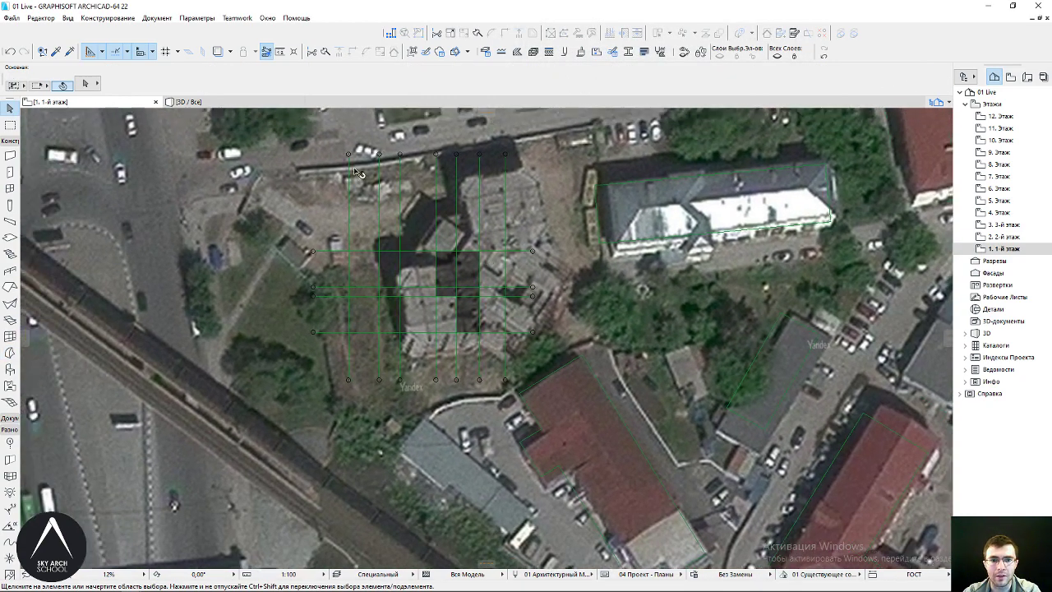
{"action": "scroll", "coordinate": [370, 213], "scroll_direction": "down", "scroll_amount": 1}
{"action": "scroll", "coordinate": [452, 212], "scroll_direction": "down", "scroll_amount": 1}
{"action": "scroll", "coordinate": [511, 211], "scroll_direction": "down", "scroll_amount": 1}
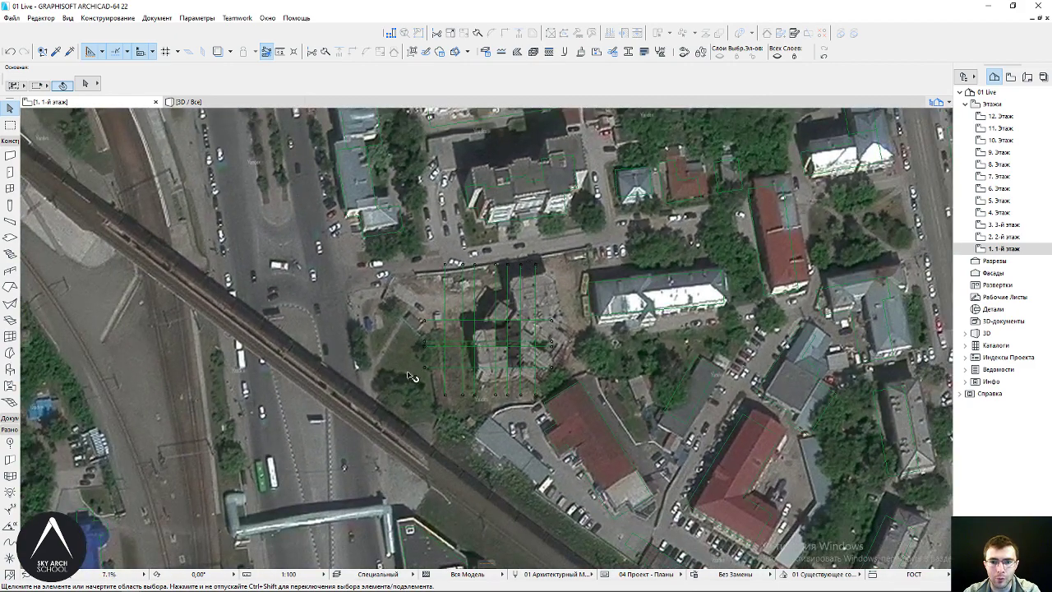
Set up the Fill tool with a 75 % pattern, pen 121 and a transparent background
{"action": "middle_click_drag", "start_coordinate": [409, 375], "coordinate": [346, 355]}
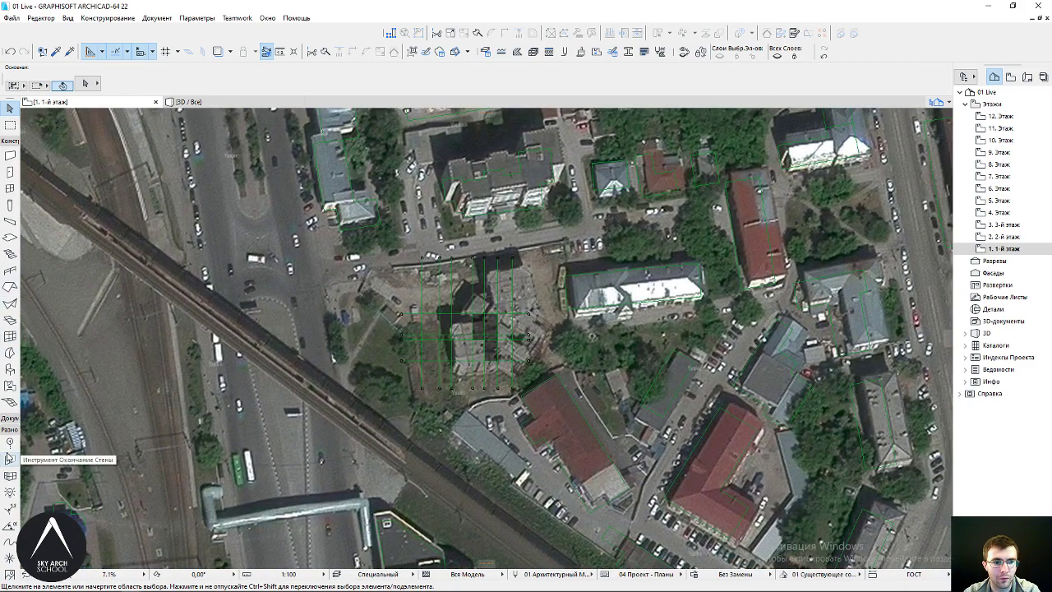
{"action": "left_click", "coordinate": [14, 419]}
{"action": "left_click", "coordinate": [10, 497]}
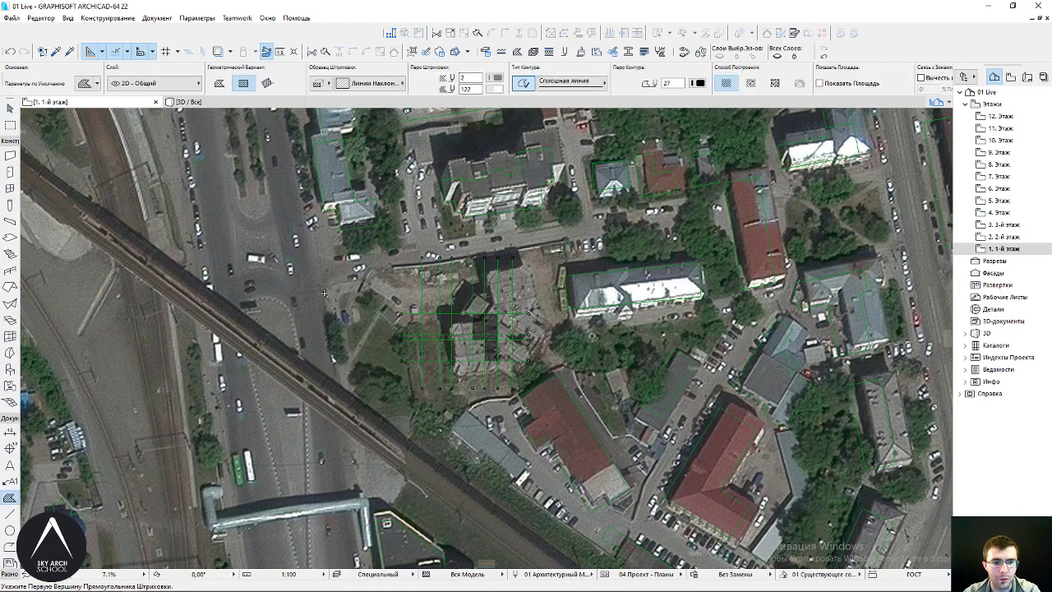
{"action": "left_click", "coordinate": [359, 85]}
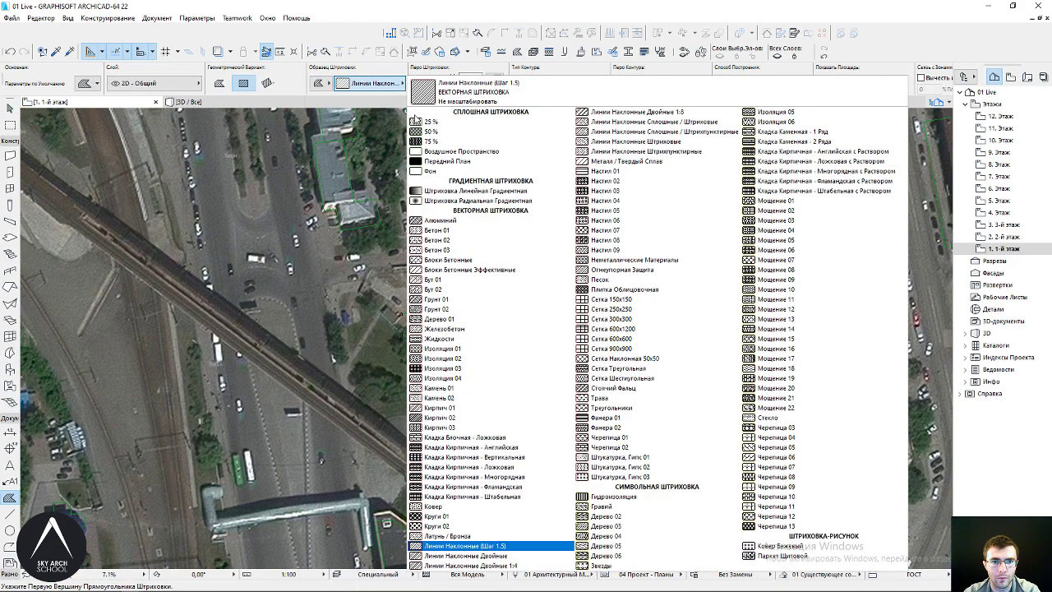
{"action": "left_click", "coordinate": [460, 143]}
{"action": "left_click", "coordinate": [500, 78]}
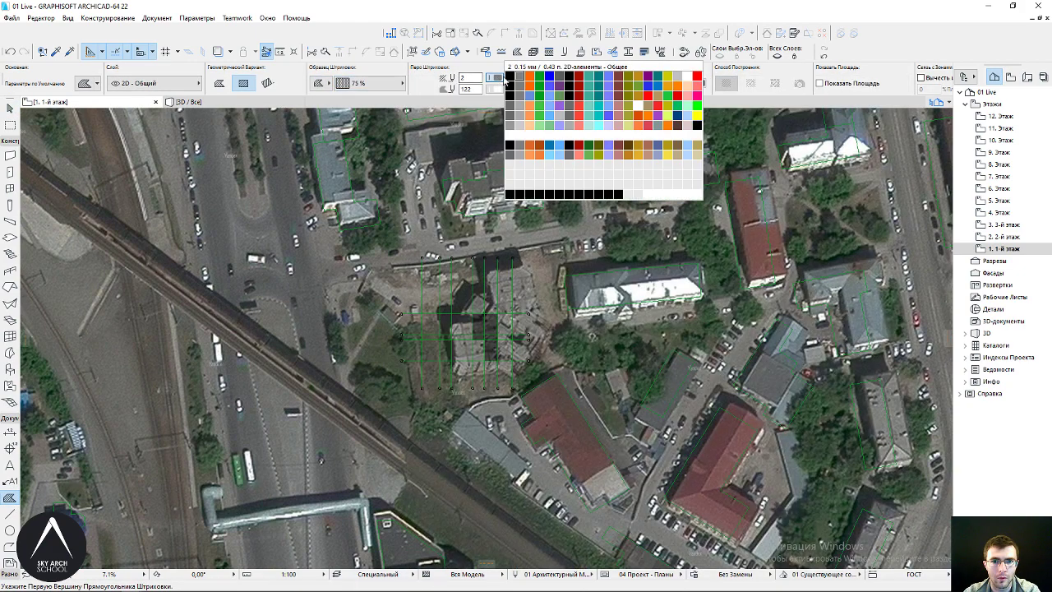
{"action": "left_click", "coordinate": [515, 139]}
{"action": "left_click", "coordinate": [496, 89]}
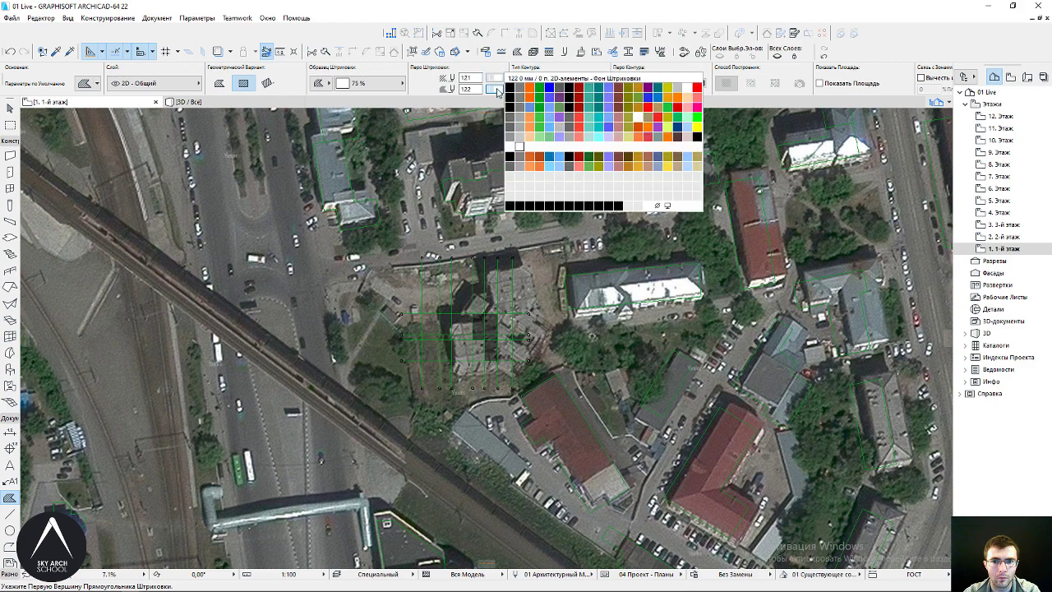
{"action": "left_click", "coordinate": [657, 206]}
Draw a large fill rectangle over the whole site and change its pattern to 50 %
{"action": "left_click", "coordinate": [282, 156]}
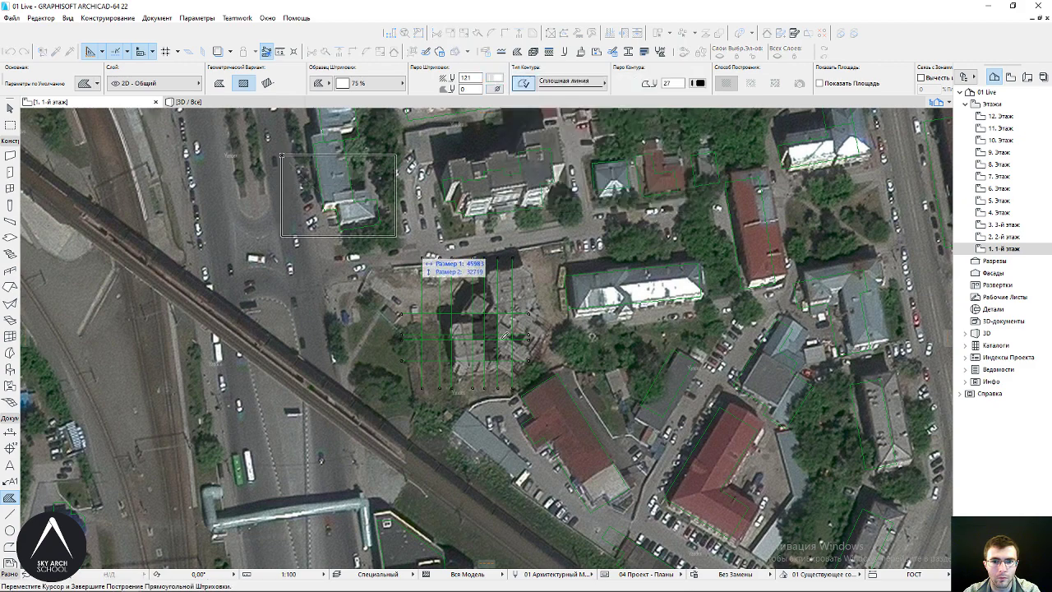
{"action": "left_click", "coordinate": [688, 497]}
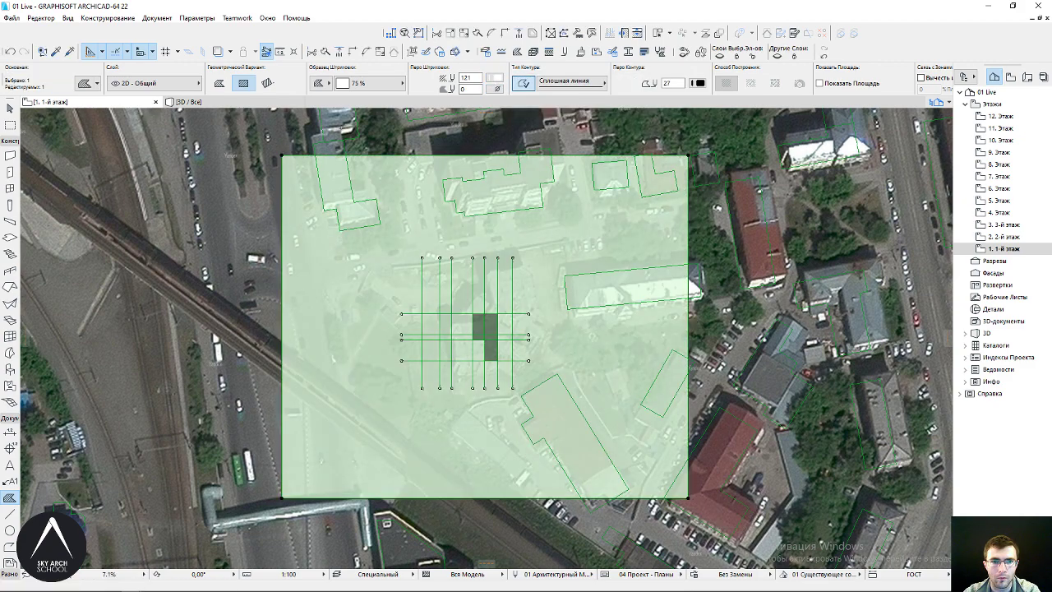
{"action": "left_click", "coordinate": [374, 83]}
{"action": "left_click", "coordinate": [442, 129]}
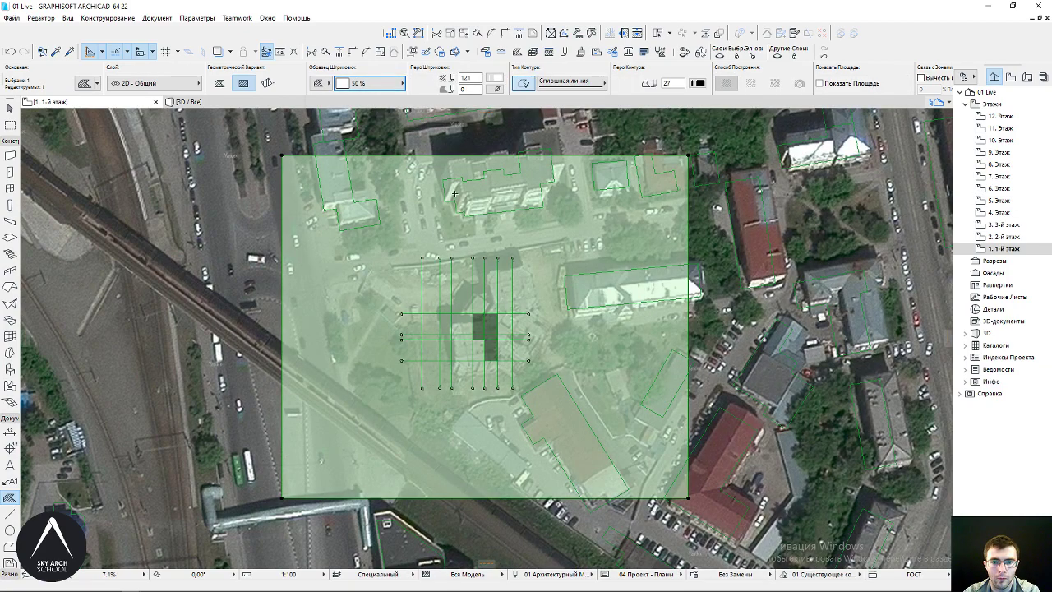
{"action": "left_click", "coordinate": [10, 352]}
{"action": "scroll", "coordinate": [481, 354], "scroll_direction": "up", "scroll_amount": 5}
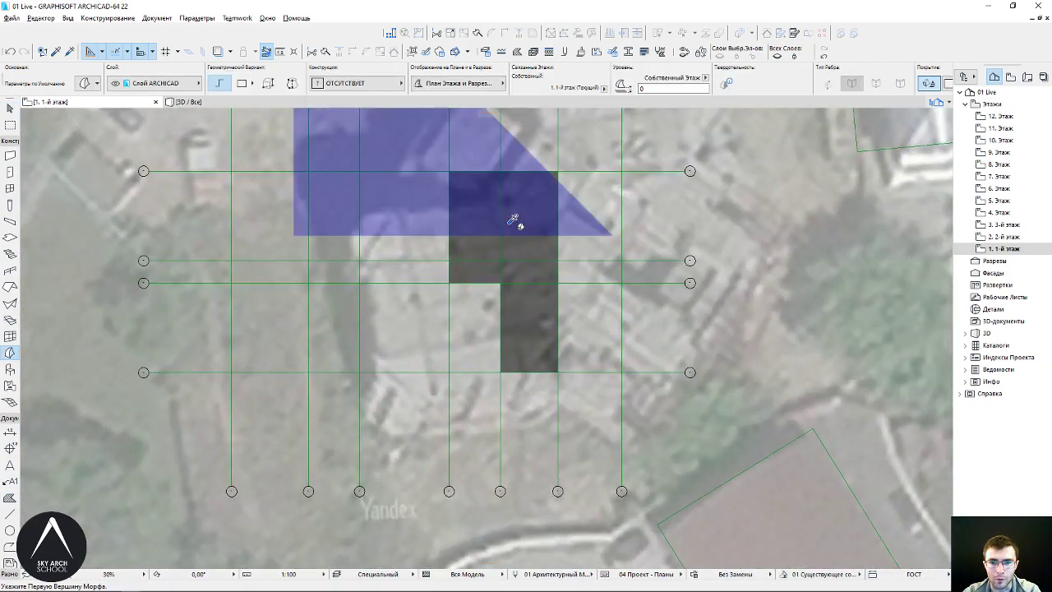
Draw an 8400 × 8400 square morph from the top grid corner beside the L shape
{"action": "scroll", "coordinate": [457, 166], "scroll_direction": "up", "scroll_amount": 2}
{"action": "scroll", "coordinate": [458, 166], "scroll_direction": "up", "scroll_amount": 1}
{"action": "left_click", "coordinate": [459, 166]}
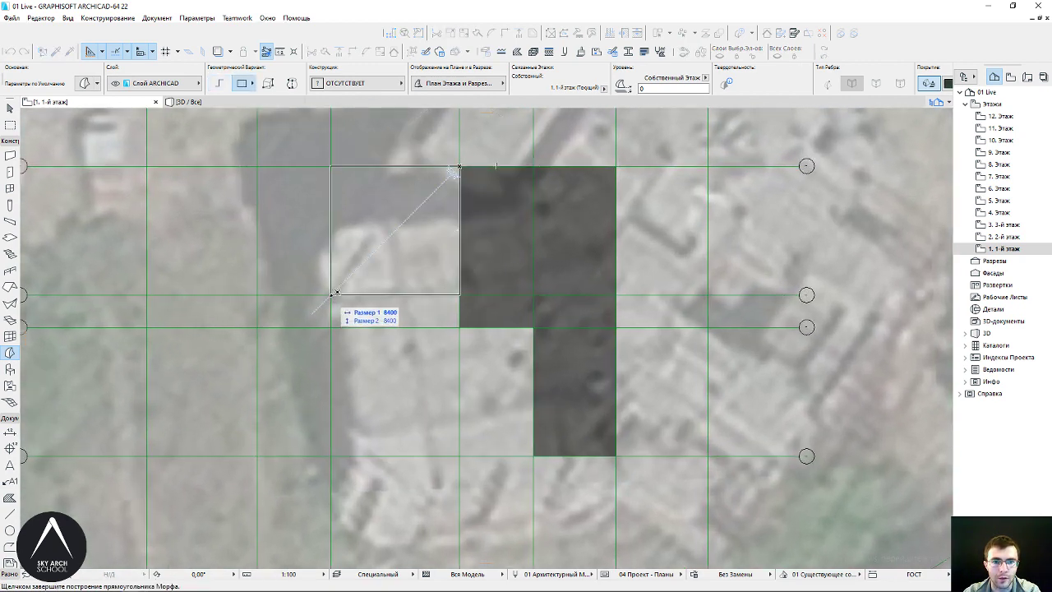
{"action": "left_click", "coordinate": [331, 326]}
{"action": "middle_click_drag", "start_coordinate": [414, 273], "coordinate": [482, 258]}
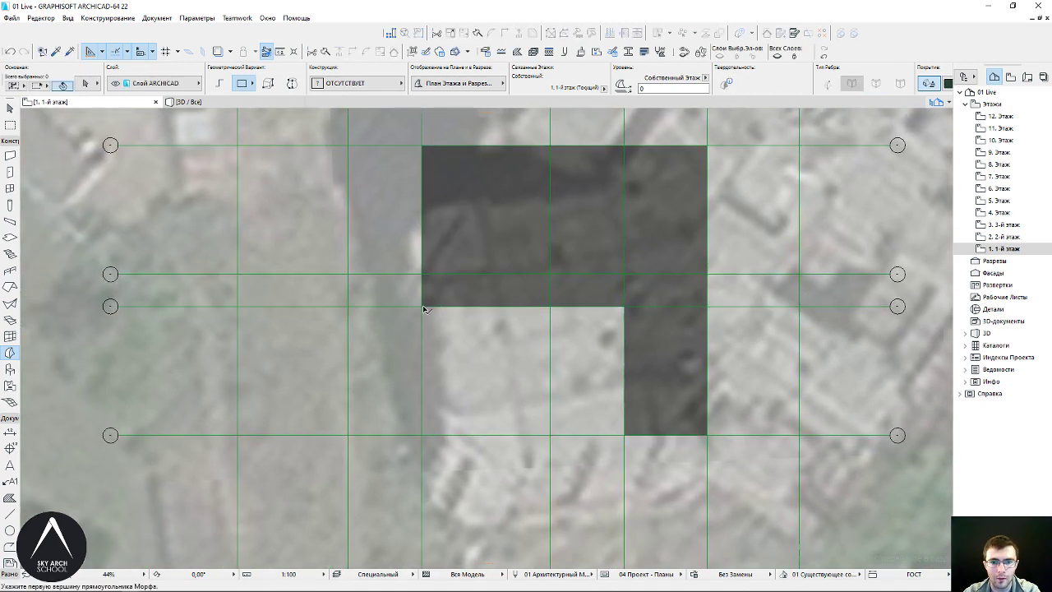
Set the square morph's surface hatch pen to orange
{"action": "left_click", "coordinate": [427, 302], "text": "shift"}
{"action": "double_click", "coordinate": [498, 205]}
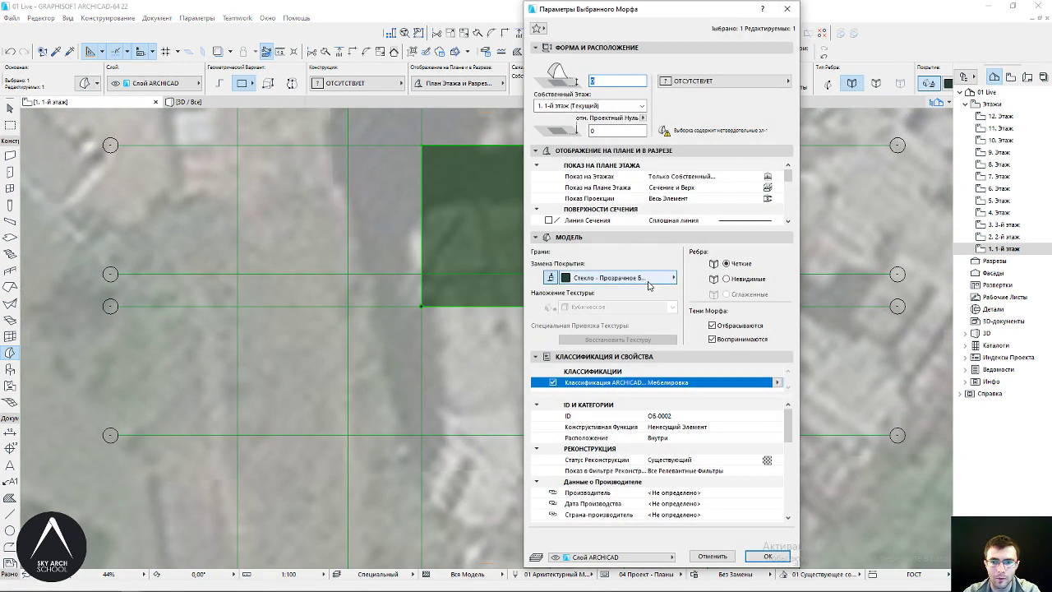
{"action": "scroll", "coordinate": [774, 181], "scroll_direction": "down", "scroll_amount": 3}
{"action": "left_click", "coordinate": [776, 165]}
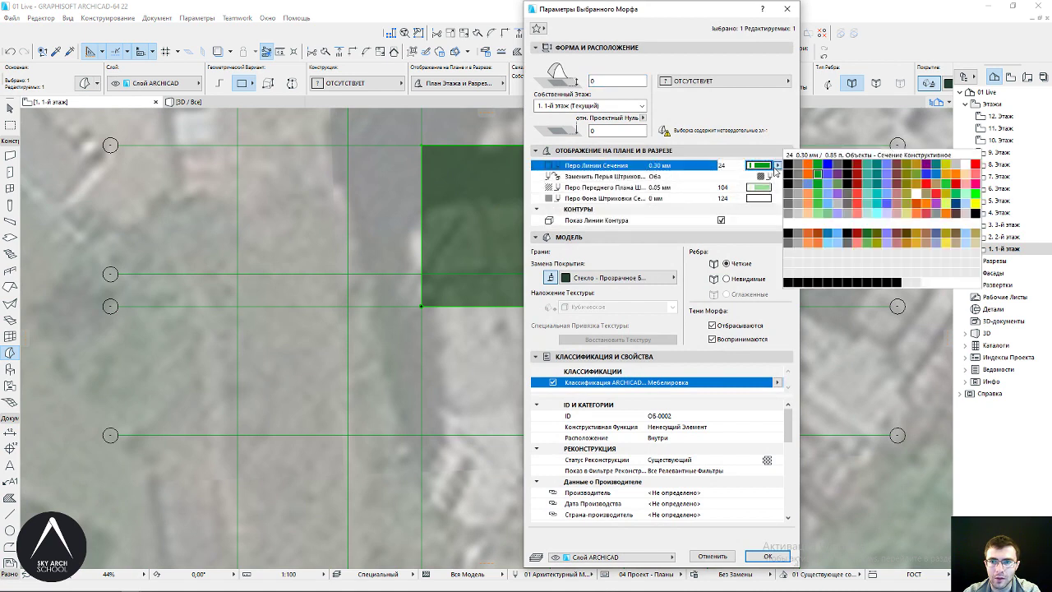
{"action": "left_click", "coordinate": [774, 171]}
{"action": "scroll", "coordinate": [774, 190], "scroll_direction": "down", "scroll_amount": 2}
{"action": "scroll", "coordinate": [774, 191], "scroll_direction": "down", "scroll_amount": 1}
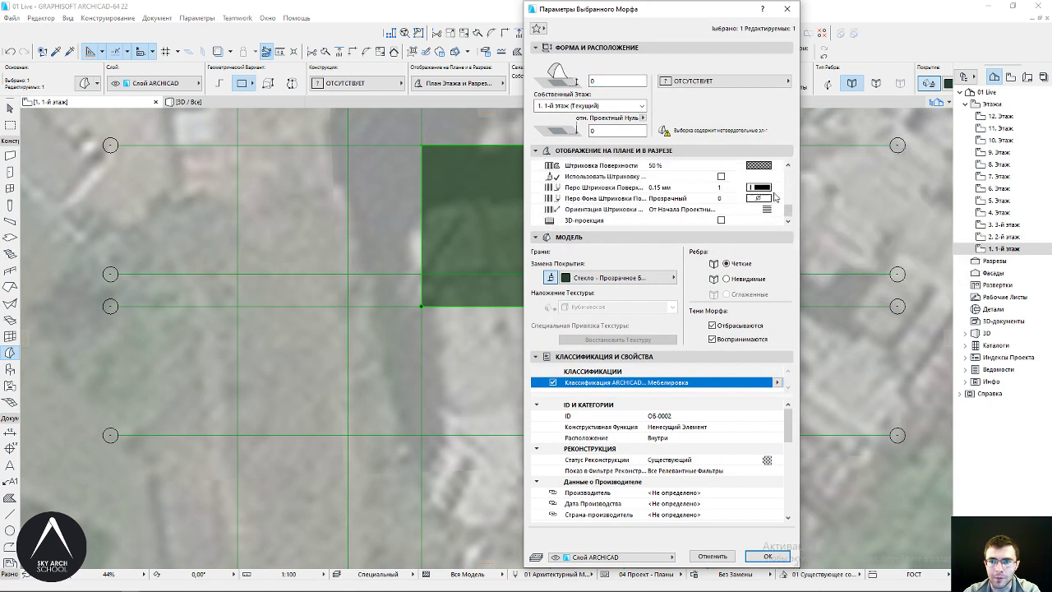
{"action": "left_click", "coordinate": [776, 187]}
{"action": "left_click", "coordinate": [806, 188]}
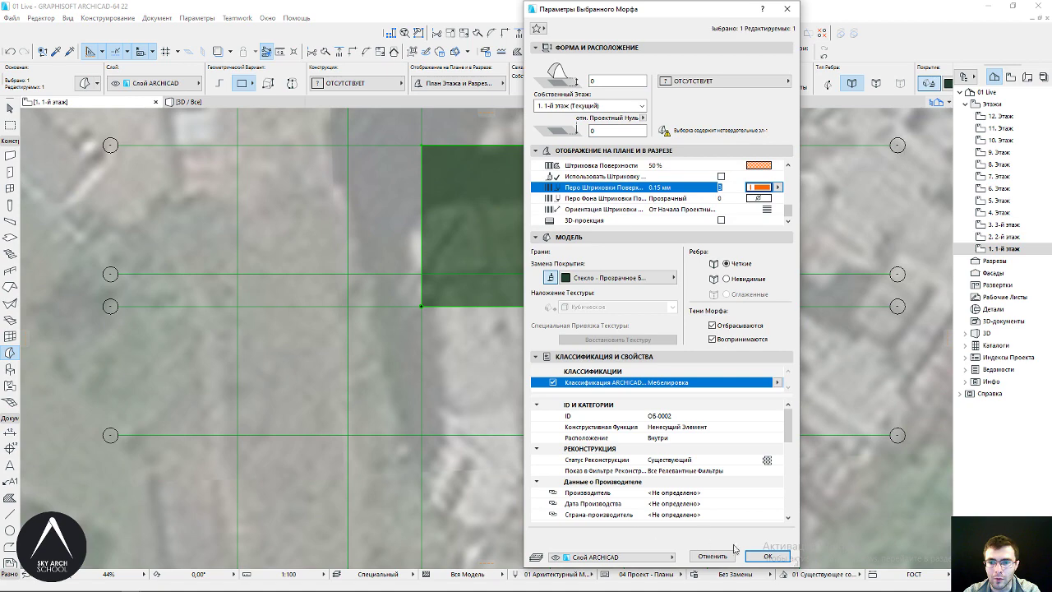
{"action": "left_click", "coordinate": [764, 557]}
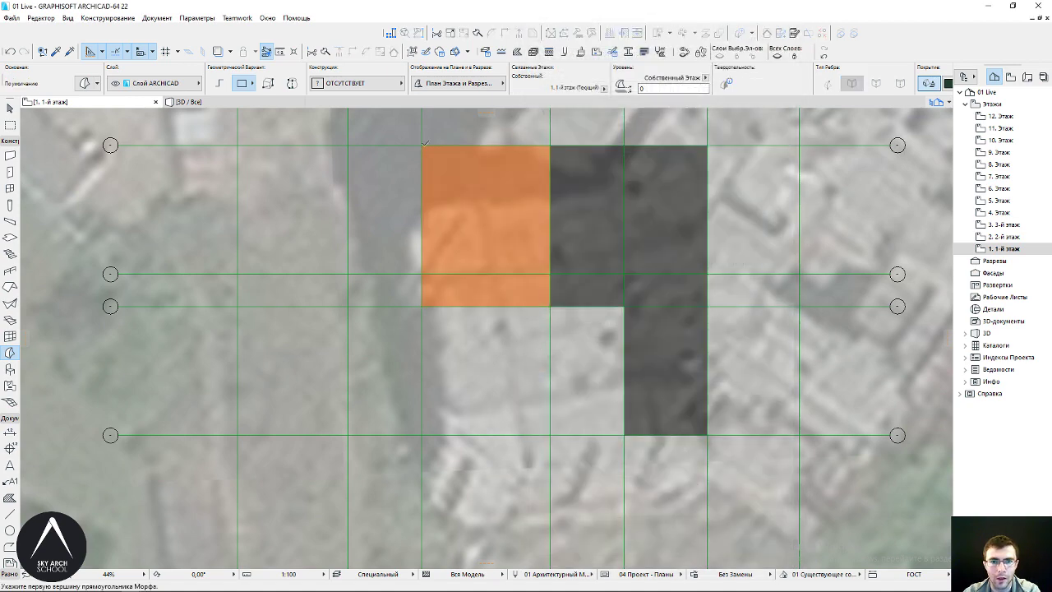
Draw a polygon morph wrapping the orange square's left and bottom sides along the grid
{"action": "middle_click_drag", "start_coordinate": [381, 166], "coordinate": [398, 178]}
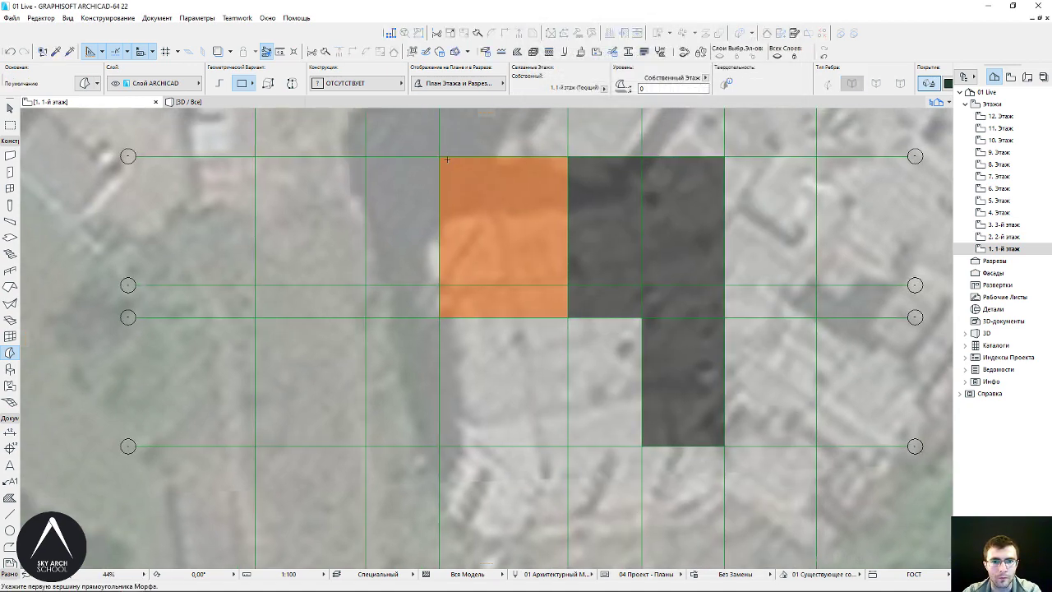
{"action": "left_click", "coordinate": [219, 83]}
{"action": "left_click", "coordinate": [440, 156]}
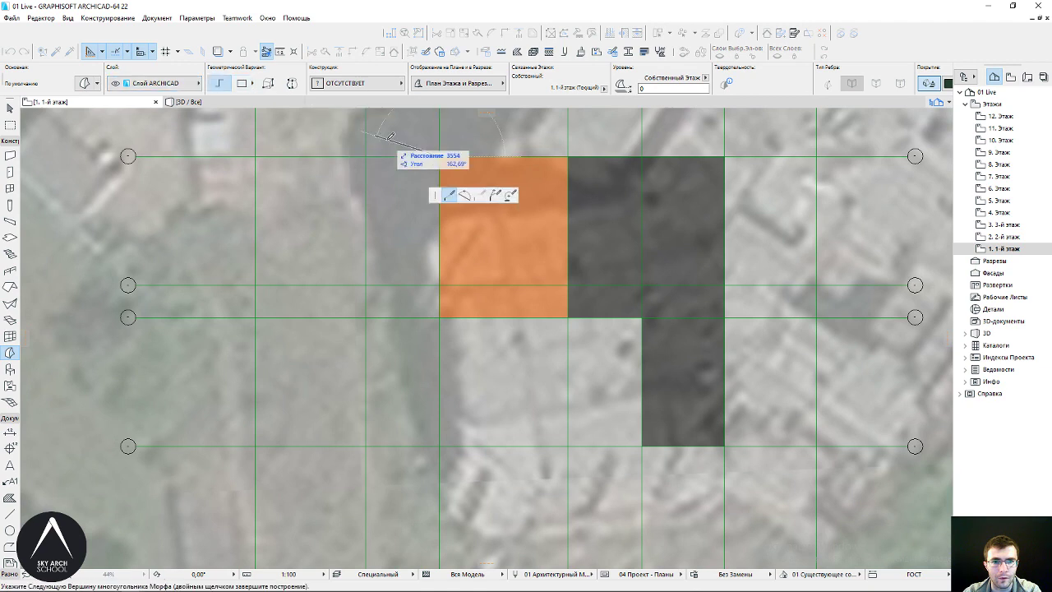
{"action": "left_click", "coordinate": [366, 156]}
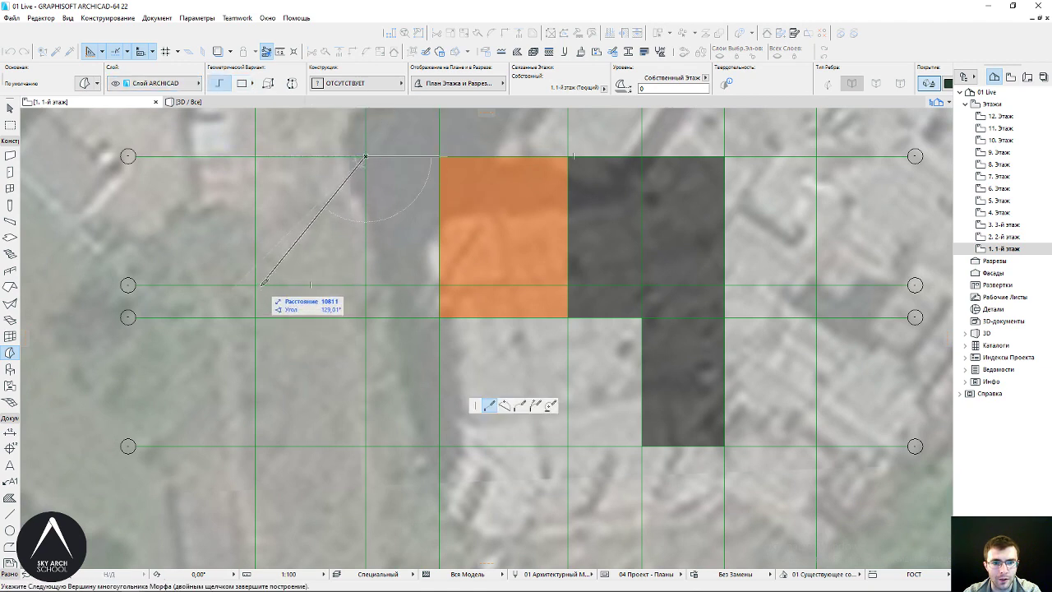
{"action": "left_click", "coordinate": [366, 446]}
{"action": "left_click", "coordinate": [643, 447]}
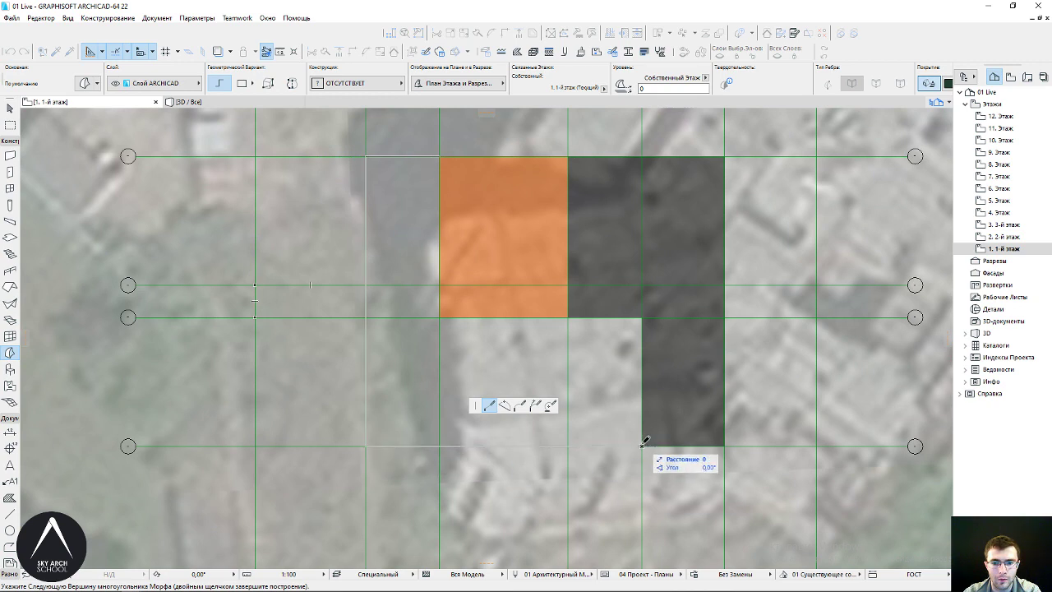
{"action": "left_click", "coordinate": [642, 318]}
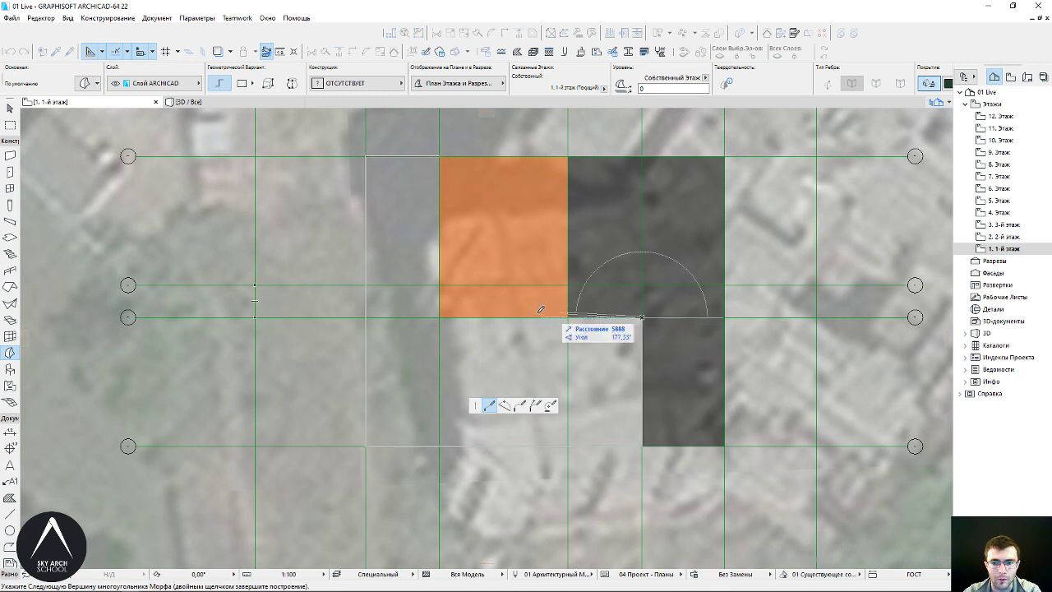
{"action": "left_click", "coordinate": [440, 317]}
{"action": "double_click", "coordinate": [439, 155]}
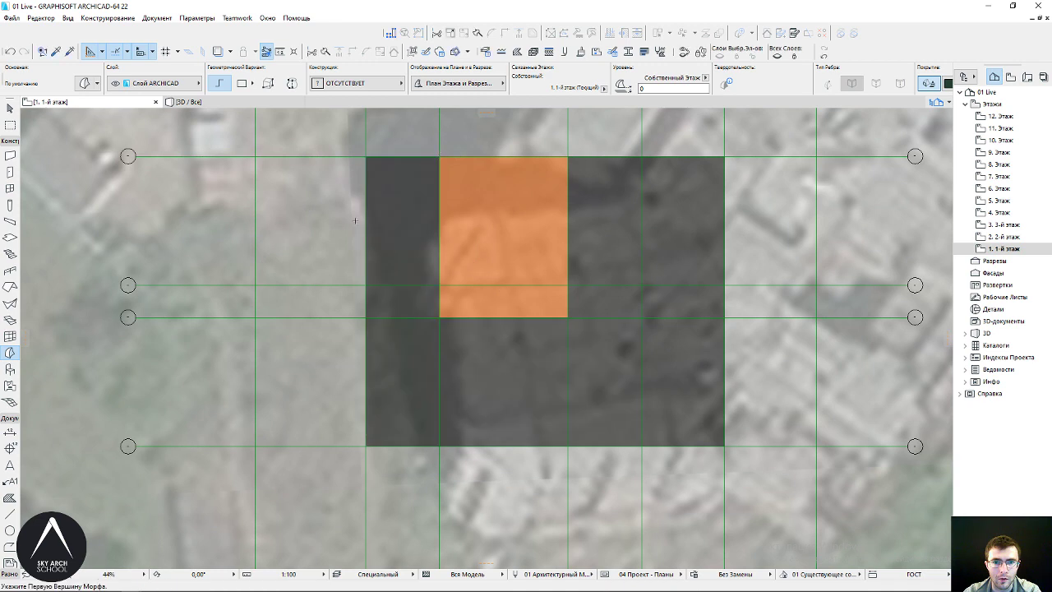
Curve the new morph's left edge into a semicircular arc
{"action": "middle_click_drag", "start_coordinate": [359, 194], "coordinate": [445, 187]}
{"action": "left_click", "coordinate": [457, 245], "text": "shift"}
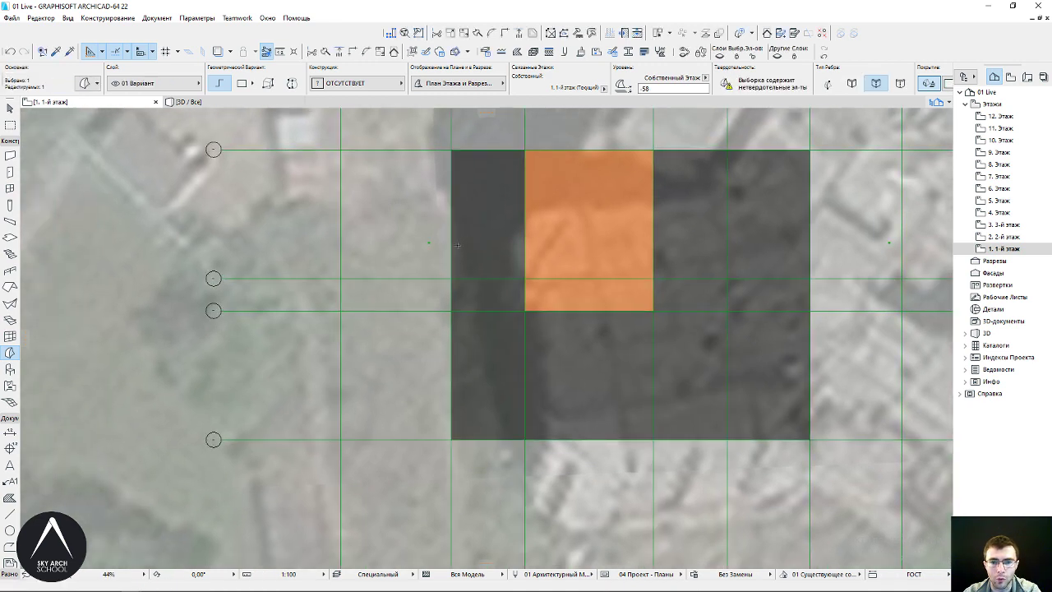
{"action": "left_click", "coordinate": [455, 275]}
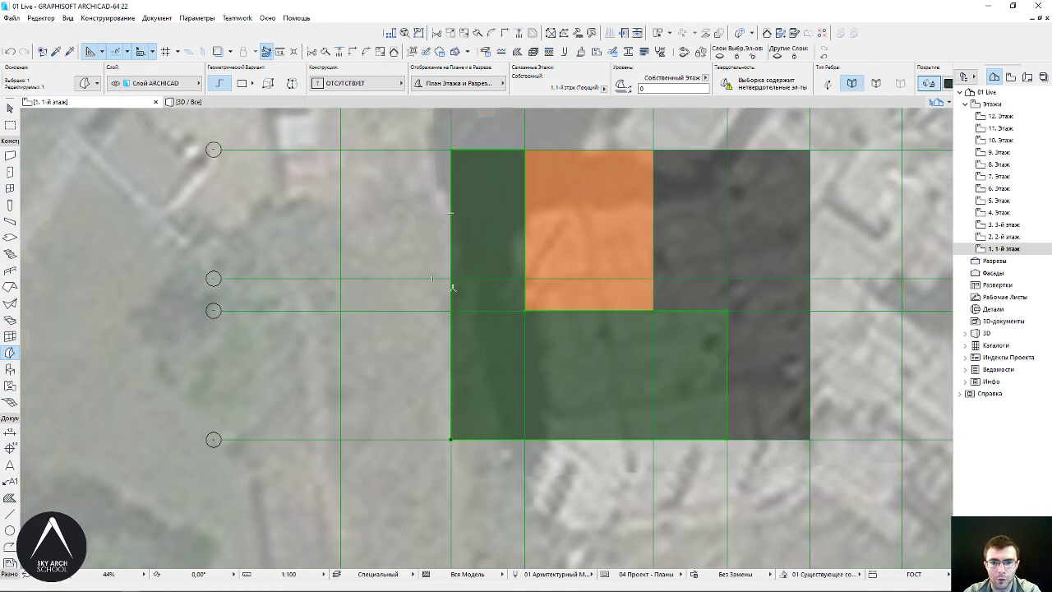
{"action": "left_click", "coordinate": [451, 293]}
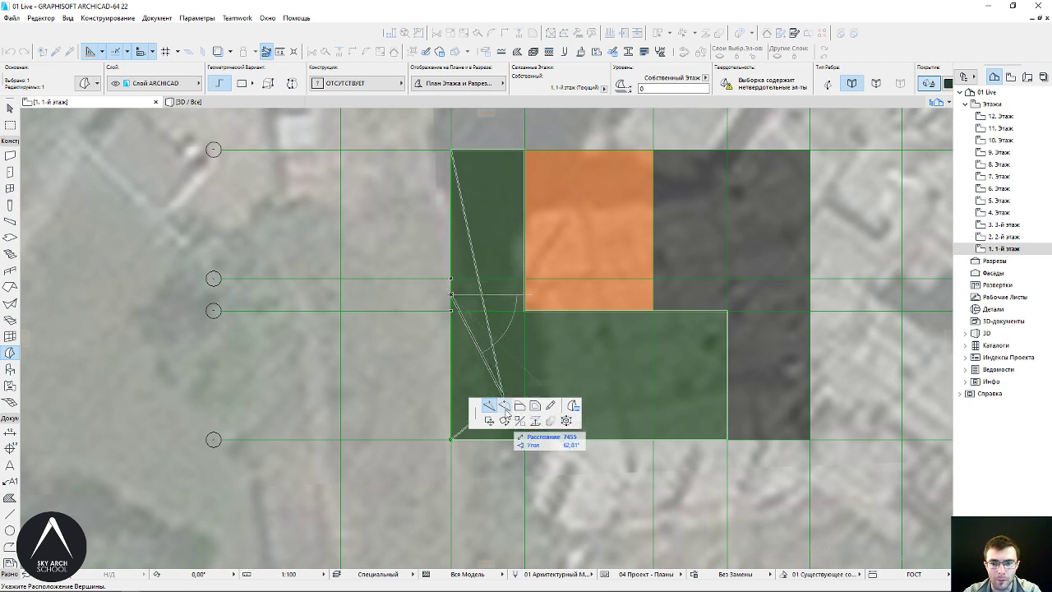
{"action": "left_click", "coordinate": [504, 406]}
{"action": "middle_click_drag", "start_coordinate": [374, 293], "coordinate": [356, 296]}
{"action": "left_click", "coordinate": [324, 294]}
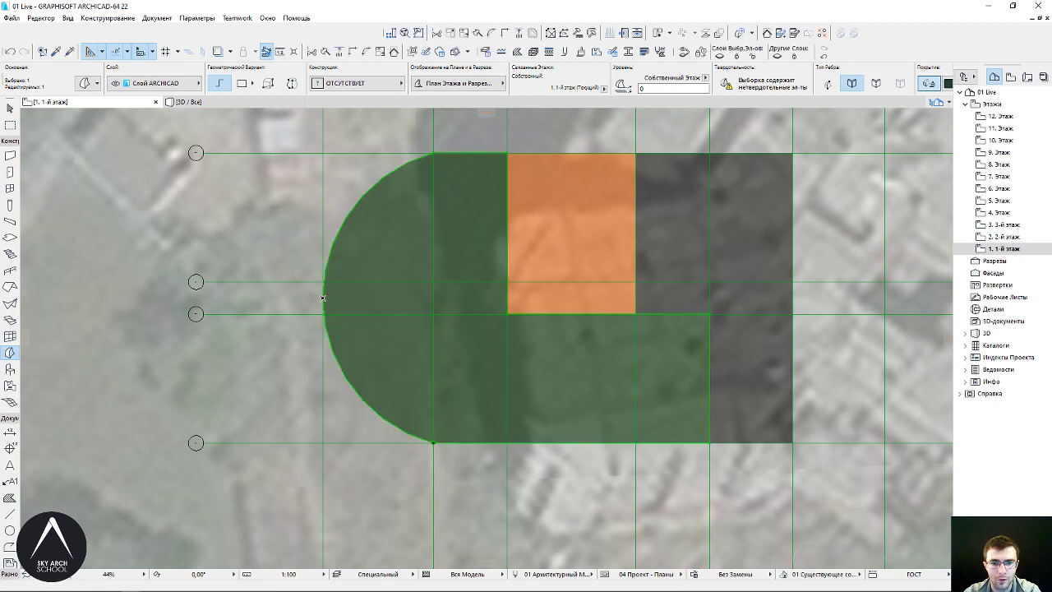
{"action": "key", "text": "Escape"}
Set the rounded morph's surface hatch pen to blue
{"action": "scroll", "coordinate": [463, 252], "scroll_direction": "down", "scroll_amount": 1}
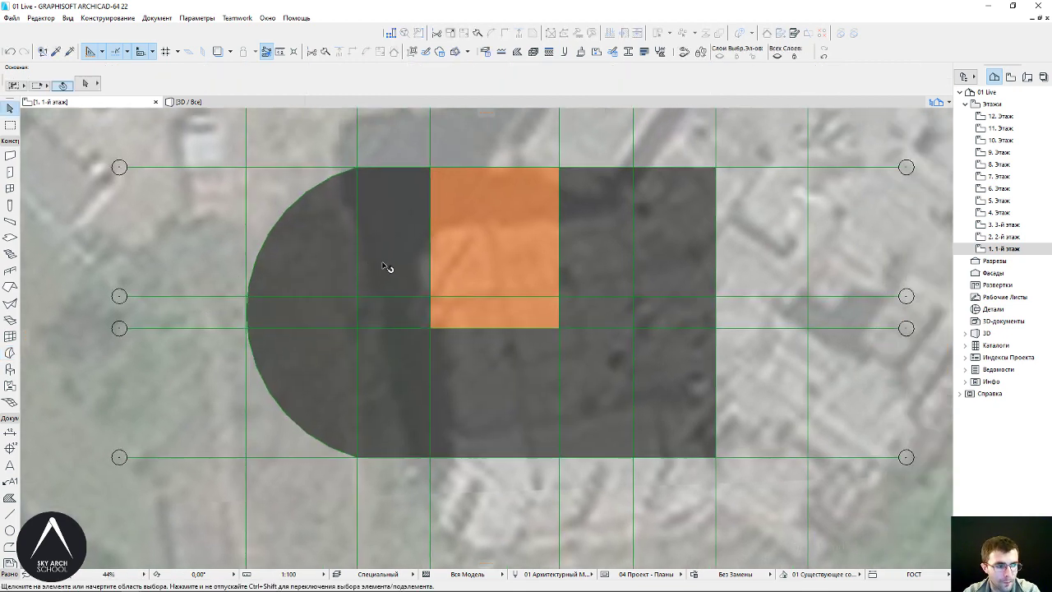
{"action": "scroll", "coordinate": [387, 265], "scroll_direction": "down", "scroll_amount": 1}
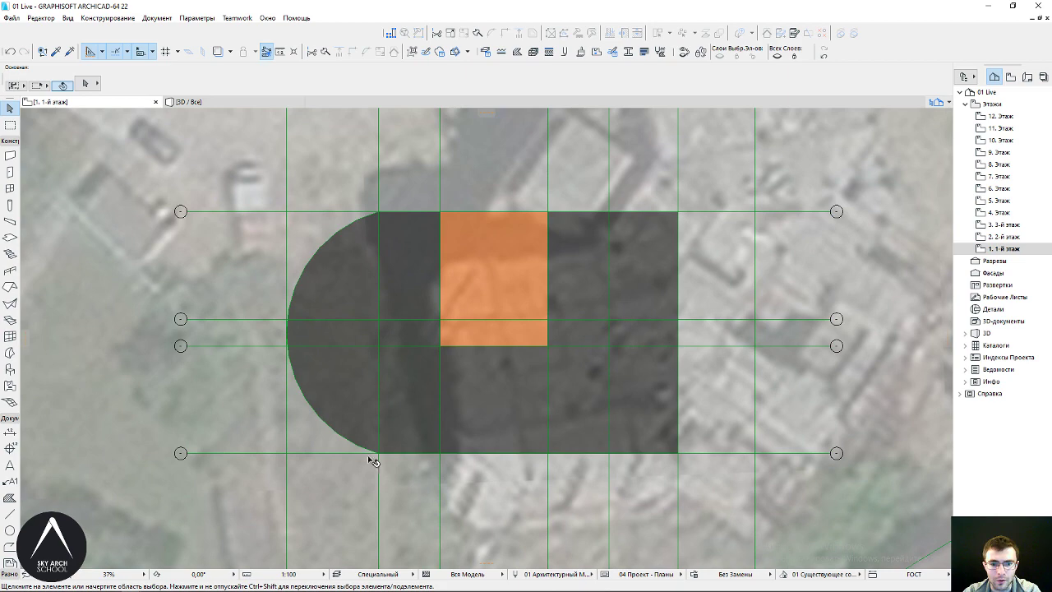
{"action": "left_click", "coordinate": [369, 457]}
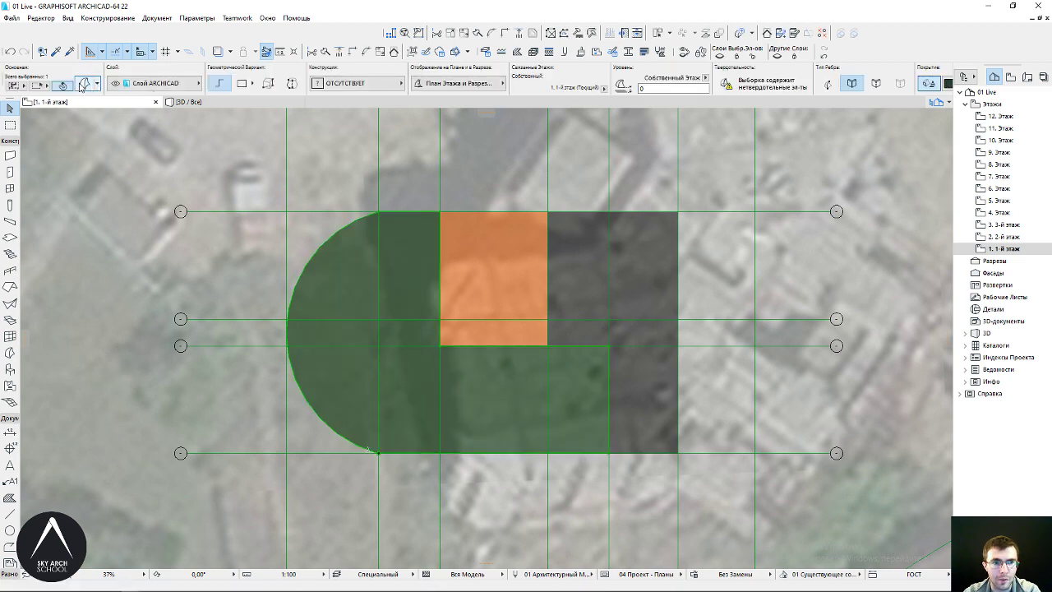
{"action": "left_click", "coordinate": [85, 83]}
{"action": "scroll", "coordinate": [791, 185], "scroll_direction": "down", "scroll_amount": 2}
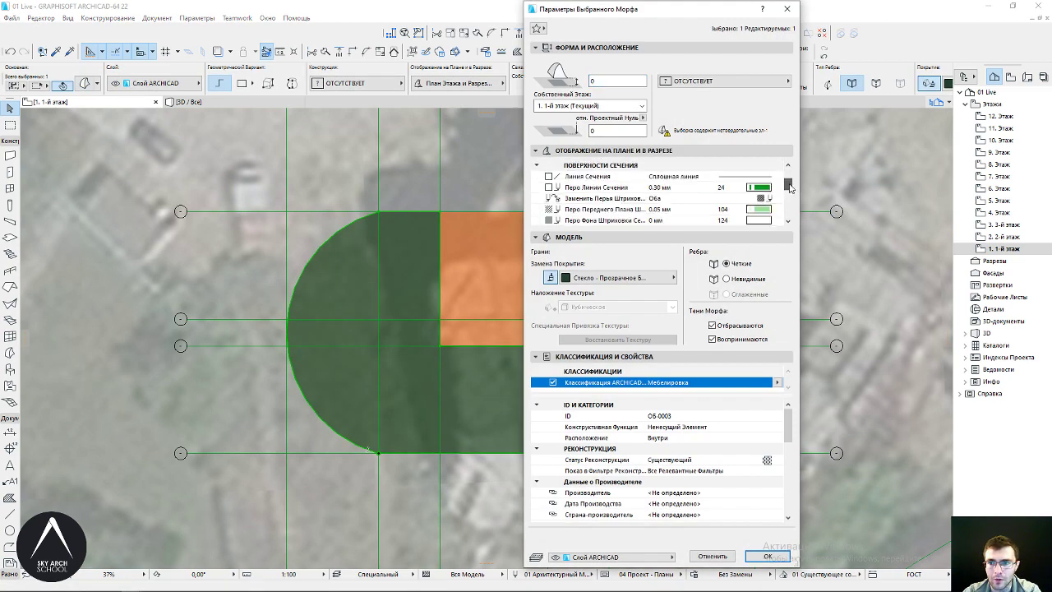
{"action": "scroll", "coordinate": [781, 205], "scroll_direction": "down", "scroll_amount": 2}
{"action": "scroll", "coordinate": [775, 219], "scroll_direction": "down", "scroll_amount": 1}
{"action": "left_click", "coordinate": [756, 208]}
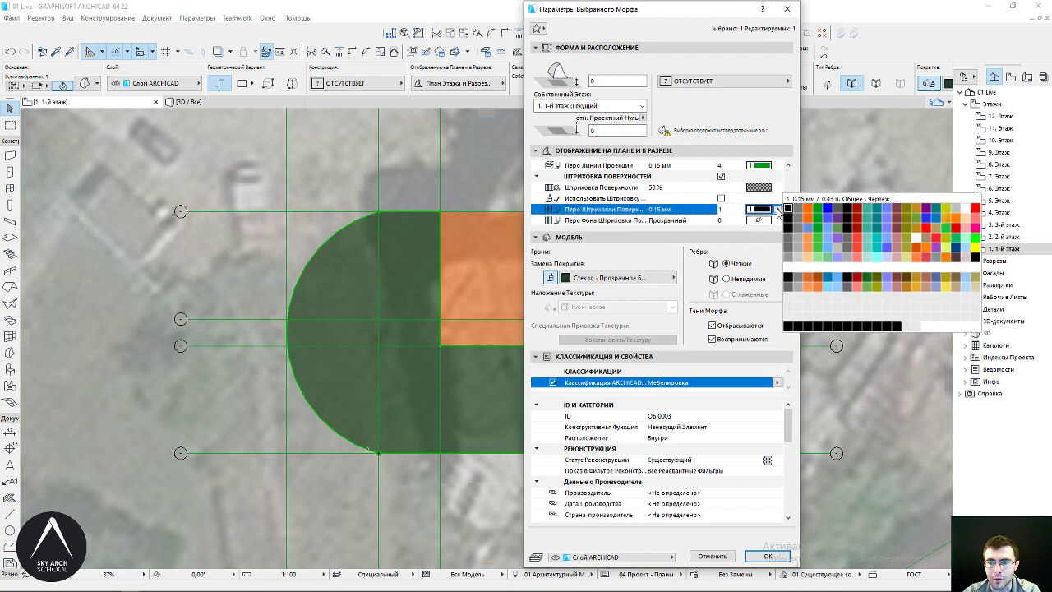
{"action": "left_click", "coordinate": [778, 205]}
{"action": "left_click", "coordinate": [780, 203]}
{"action": "left_click", "coordinate": [778, 209]}
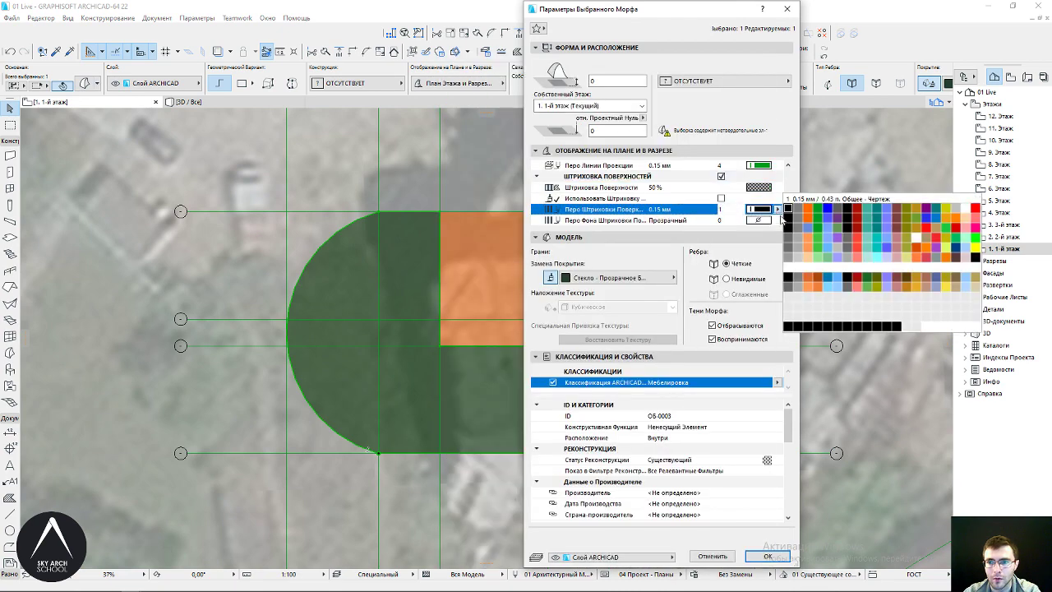
{"action": "left_click", "coordinate": [825, 214]}
{"action": "left_click", "coordinate": [764, 557]}
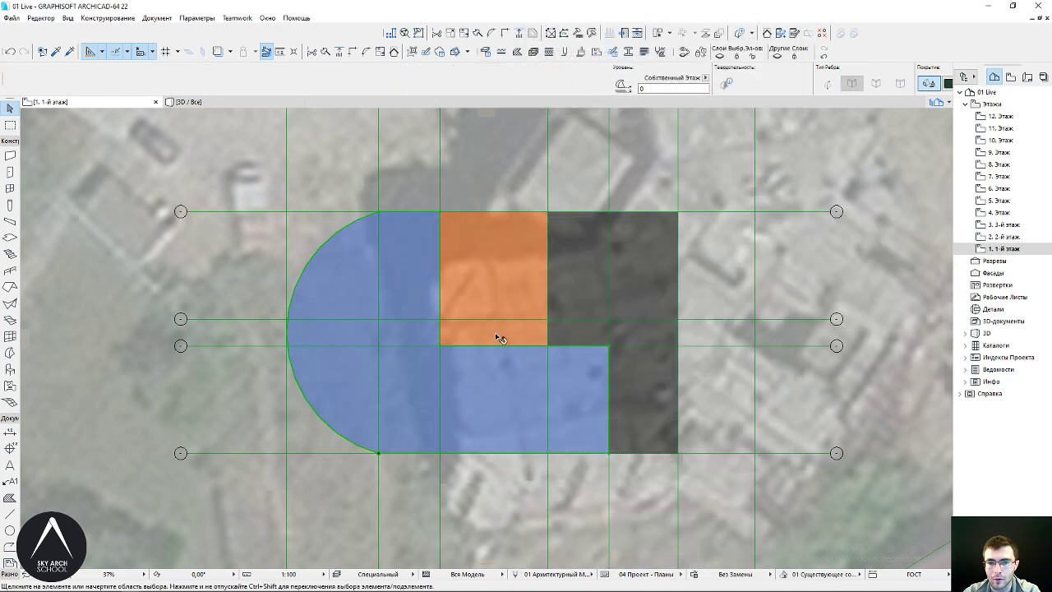
Open the 3D window with F3, orbit to view the site from below, and select a morph
{"action": "key", "text": "F3"}
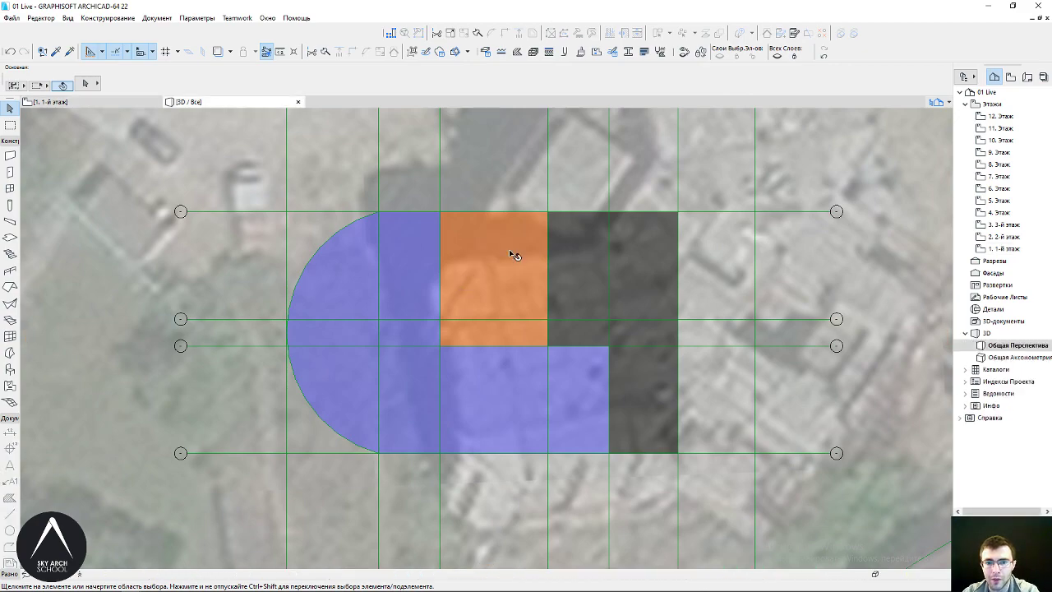
{"action": "mouse_move", "coordinate": [563, 204]}
{"action": "middle_mouse_down", "text": "shift"}
{"action": "mouse_move", "coordinate": [458, 233]}
{"action": "mouse_move", "coordinate": [464, 364]}
{"action": "mouse_move", "coordinate": [502, 305]}
{"action": "mouse_move", "coordinate": [482, 298]}
{"action": "mouse_move", "coordinate": [488, 268]}
{"action": "mouse_move", "coordinate": [458, 319]}
{"action": "mouse_move", "coordinate": [526, 301]}
{"action": "mouse_move", "coordinate": [484, 378]}
{"action": "middle_mouse_up", "text": "shift"}
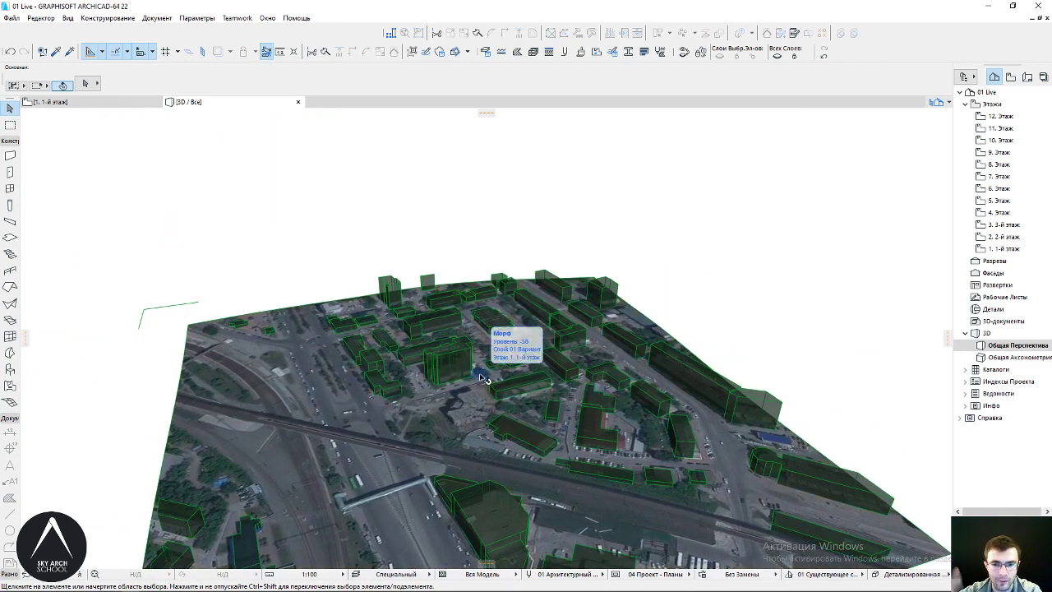
{"action": "mouse_move", "coordinate": [668, 195]}
{"action": "middle_mouse_down", "text": "shift"}
{"action": "mouse_move", "coordinate": [448, 362]}
{"action": "mouse_move", "coordinate": [446, 394]}
{"action": "mouse_move", "coordinate": [447, 205]}
{"action": "mouse_move", "coordinate": [461, 242]}
{"action": "mouse_move", "coordinate": [453, 293]}
{"action": "mouse_move", "coordinate": [537, 286]}
{"action": "mouse_move", "coordinate": [555, 408]}
{"action": "mouse_move", "coordinate": [615, 321]}
{"action": "mouse_move", "coordinate": [688, 115]}
{"action": "middle_mouse_up", "text": "shift"}
{"action": "left_click", "coordinate": [465, 286]}
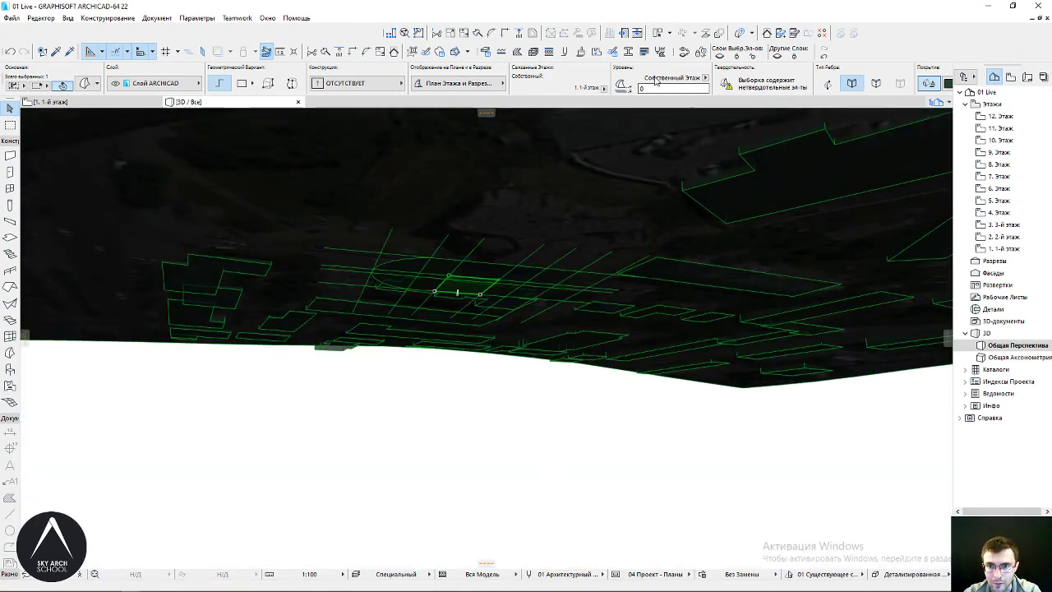
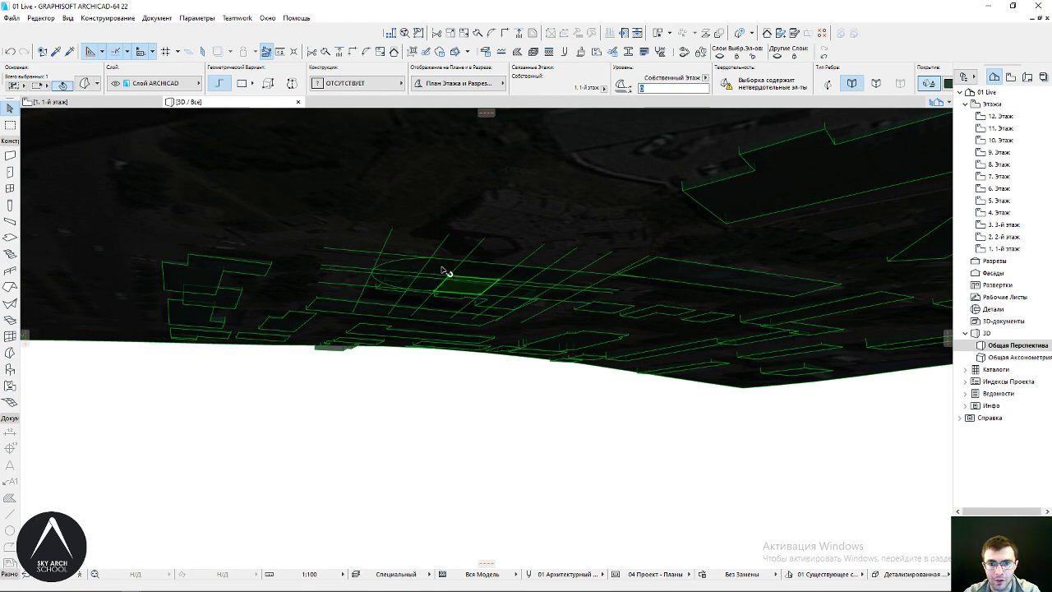
Orbit around the site to inspect it from above and underneath
{"action": "left_click", "coordinate": [497, 457]}
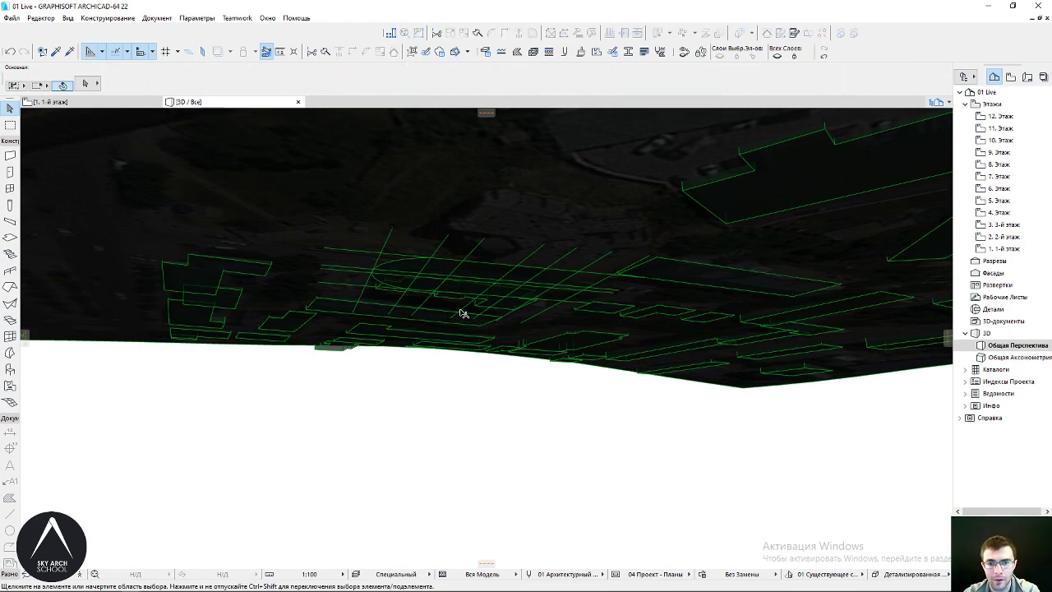
{"action": "mouse_move", "coordinate": [463, 313]}
{"action": "middle_mouse_down", "text": "shift"}
{"action": "mouse_move", "coordinate": [460, 321]}
{"action": "mouse_move", "coordinate": [482, 303]}
{"action": "mouse_move", "coordinate": [498, 392]}
{"action": "middle_mouse_up", "text": "shift"}
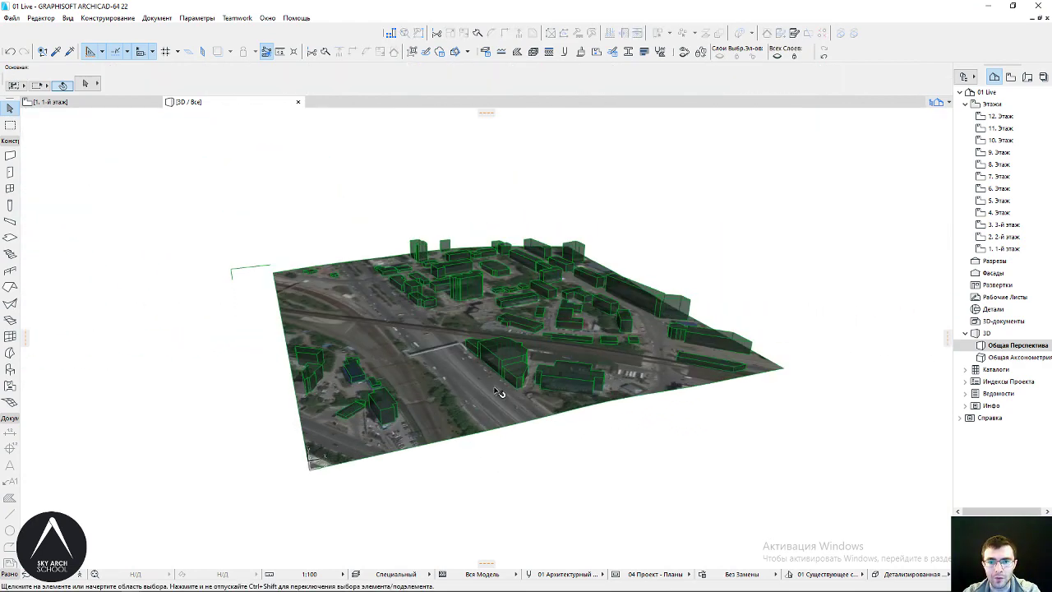
{"action": "scroll", "coordinate": [460, 378], "scroll_direction": "up", "scroll_amount": 2}
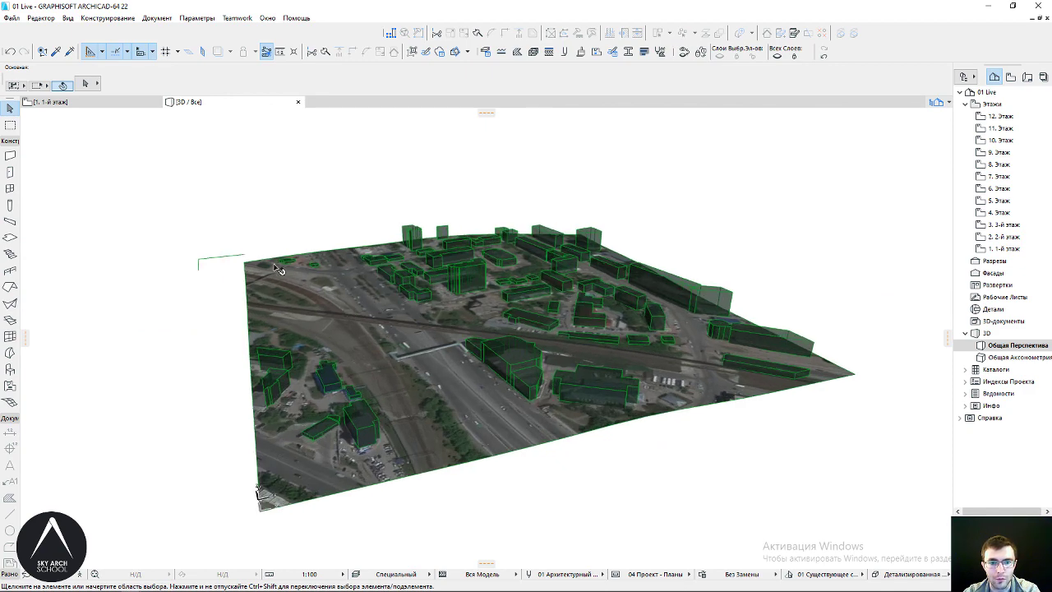
{"action": "mouse_move", "coordinate": [279, 269]}
{"action": "middle_mouse_down", "text": "shift"}
{"action": "mouse_move", "coordinate": [493, 299]}
{"action": "mouse_move", "coordinate": [571, 378]}
{"action": "mouse_move", "coordinate": [437, 382]}
{"action": "mouse_move", "coordinate": [488, 364]}
{"action": "mouse_move", "coordinate": [495, 332]}
{"action": "middle_mouse_up", "text": "shift"}
{"action": "middle_click_drag", "start_coordinate": [433, 254], "coordinate": [561, 259], "text": "shift"}
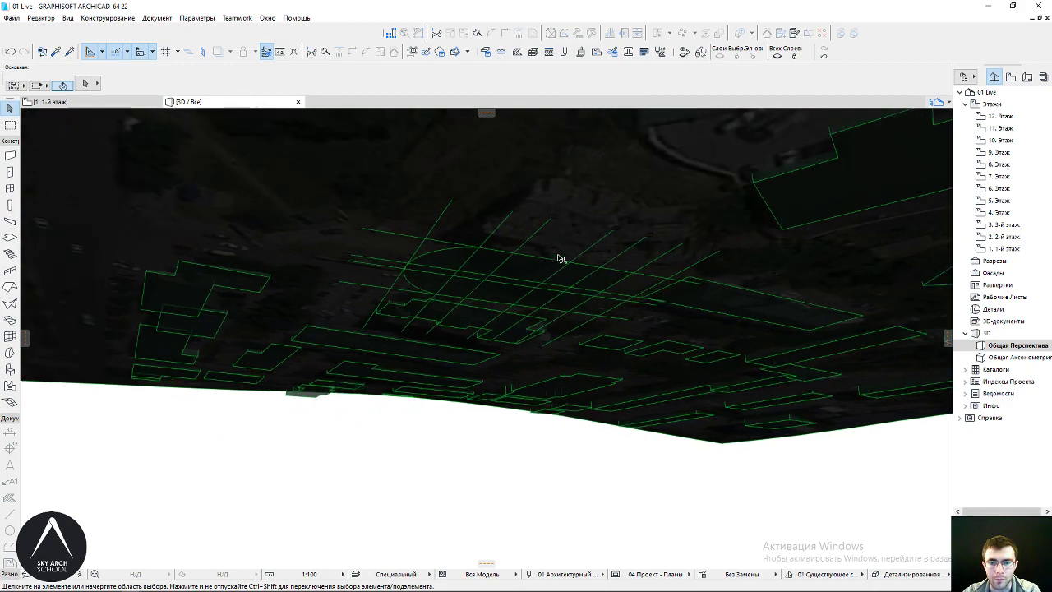
{"action": "mouse_move", "coordinate": [617, 320]}
{"action": "middle_mouse_down", "text": "shift"}
{"action": "mouse_move", "coordinate": [573, 305]}
{"action": "mouse_move", "coordinate": [445, 410]}
{"action": "middle_mouse_up", "text": "shift"}
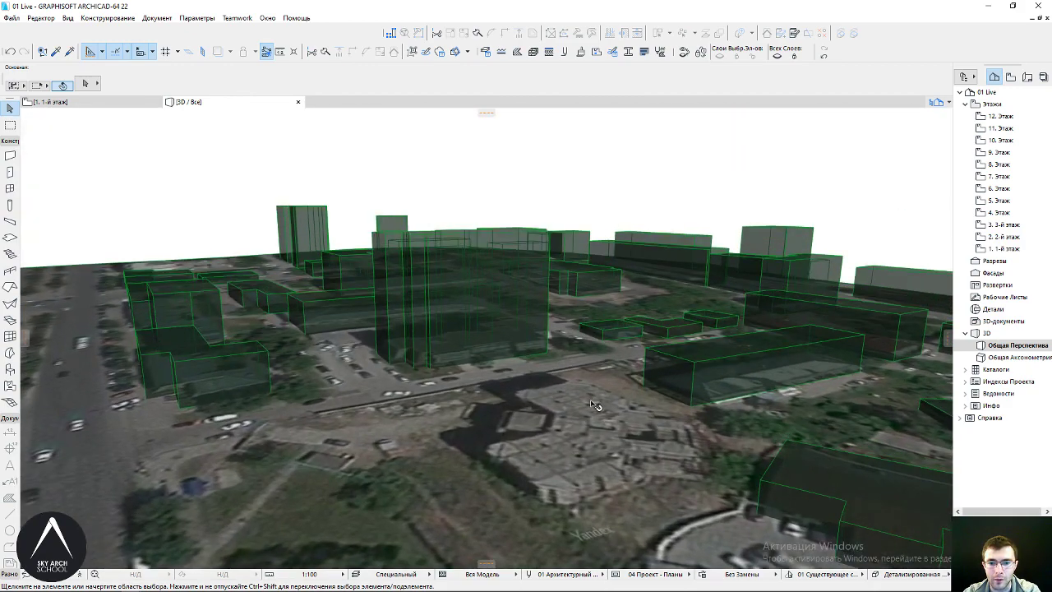
{"action": "middle_click_drag", "start_coordinate": [637, 442], "coordinate": [484, 298], "text": "shift"}
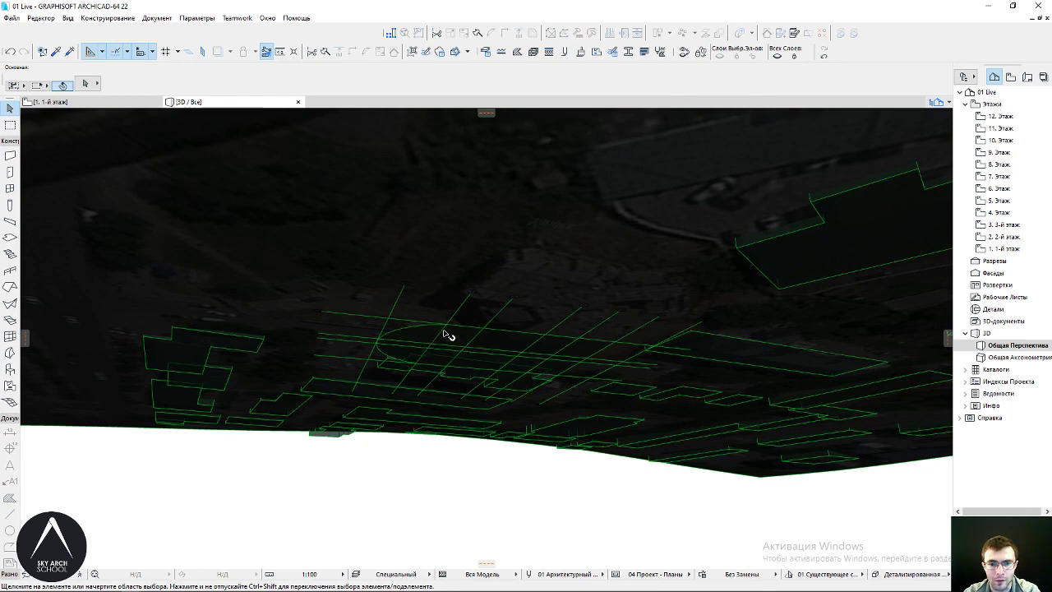
{"action": "mouse_move", "coordinate": [491, 345]}
{"action": "middle_mouse_down", "text": "shift"}
{"action": "mouse_move", "coordinate": [548, 301]}
{"action": "mouse_move", "coordinate": [543, 313]}
{"action": "mouse_move", "coordinate": [535, 277]}
{"action": "middle_mouse_up", "text": "shift"}
{"action": "mouse_move", "coordinate": [450, 292]}
{"action": "middle_mouse_down", "text": "shift"}
{"action": "mouse_move", "coordinate": [481, 369]}
{"action": "mouse_move", "coordinate": [510, 312]}
{"action": "mouse_move", "coordinate": [466, 415]}
{"action": "middle_mouse_up", "text": "shift"}
{"action": "key", "text": "ctrl+a"}
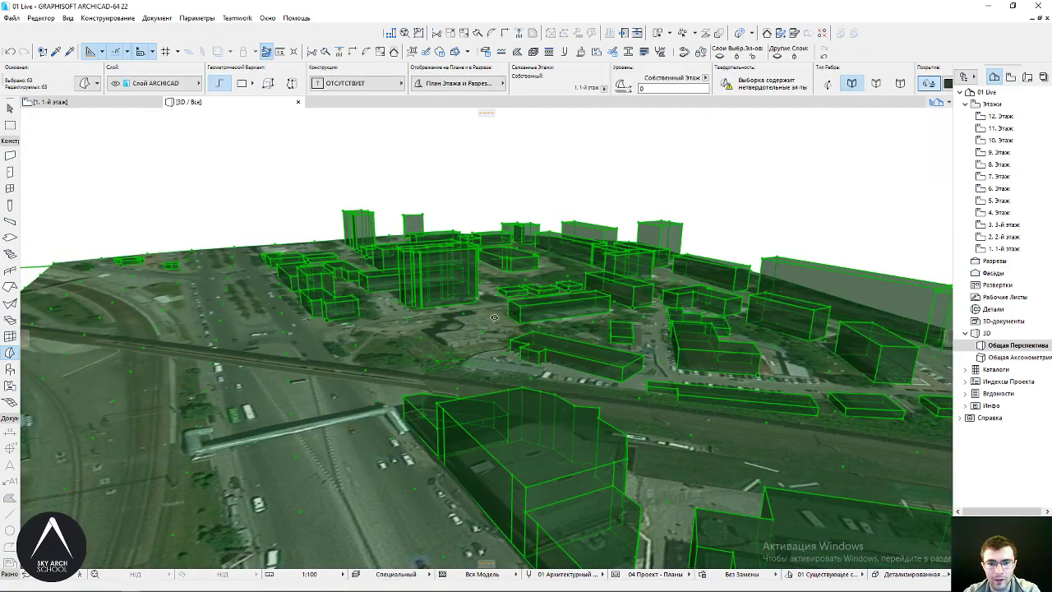
{"action": "mouse_move", "coordinate": [465, 320]}
{"action": "middle_mouse_down", "text": "shift"}
{"action": "mouse_move", "coordinate": [477, 291]}
{"action": "mouse_move", "coordinate": [431, 243]}
{"action": "middle_mouse_up", "text": "shift"}
{"action": "key", "text": "Escape"}
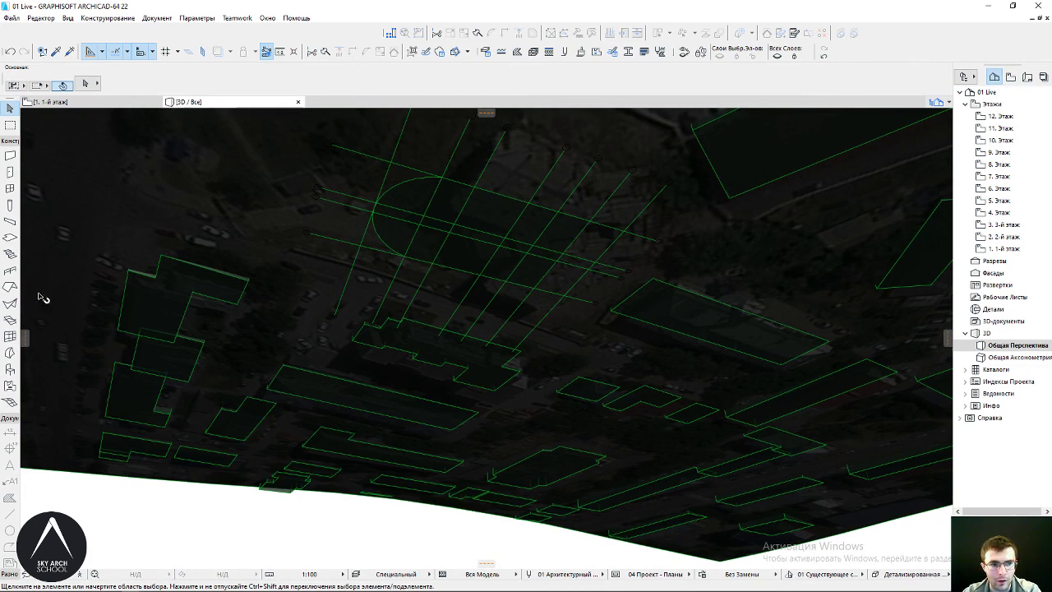
With the Morph tool, select all morphs except the footprint pieces, leaving 60 selected
{"action": "left_click", "coordinate": [9, 354]}
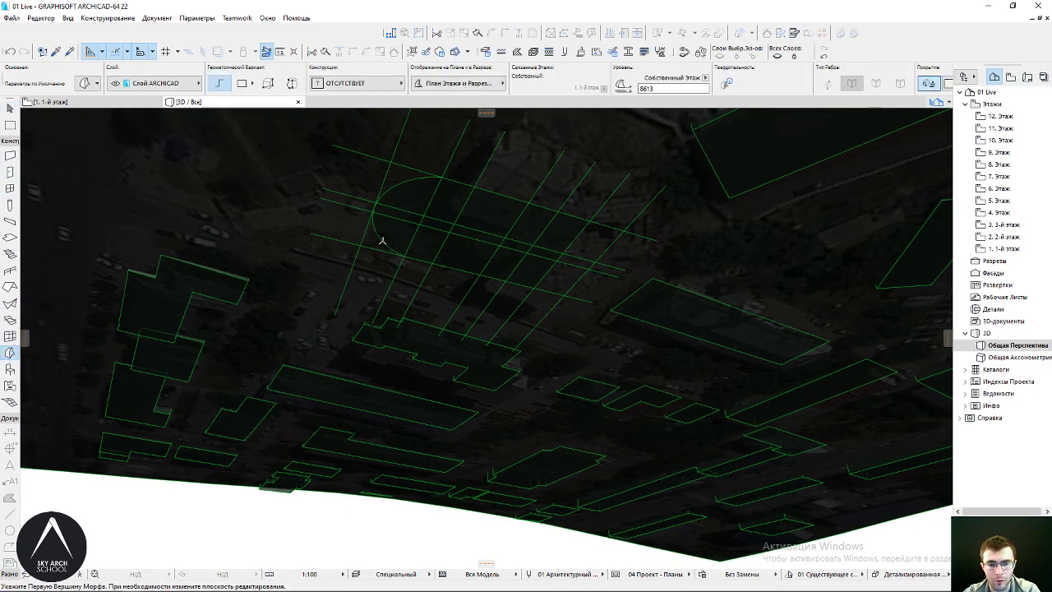
{"action": "key", "text": "ctrl+a"}
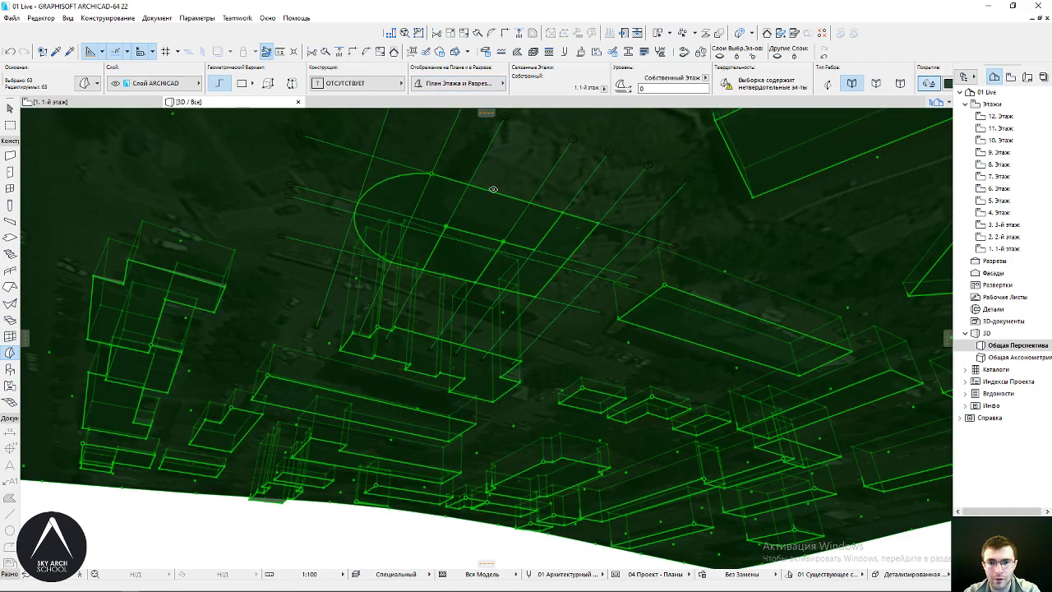
{"action": "left_click", "coordinate": [463, 237]}
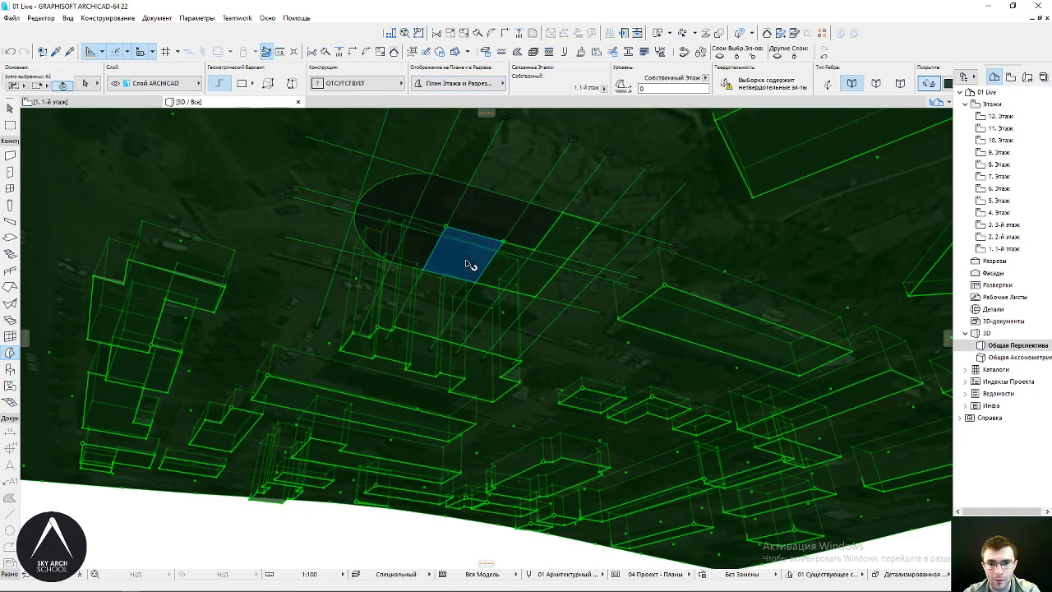
{"action": "left_click", "coordinate": [536, 258]}
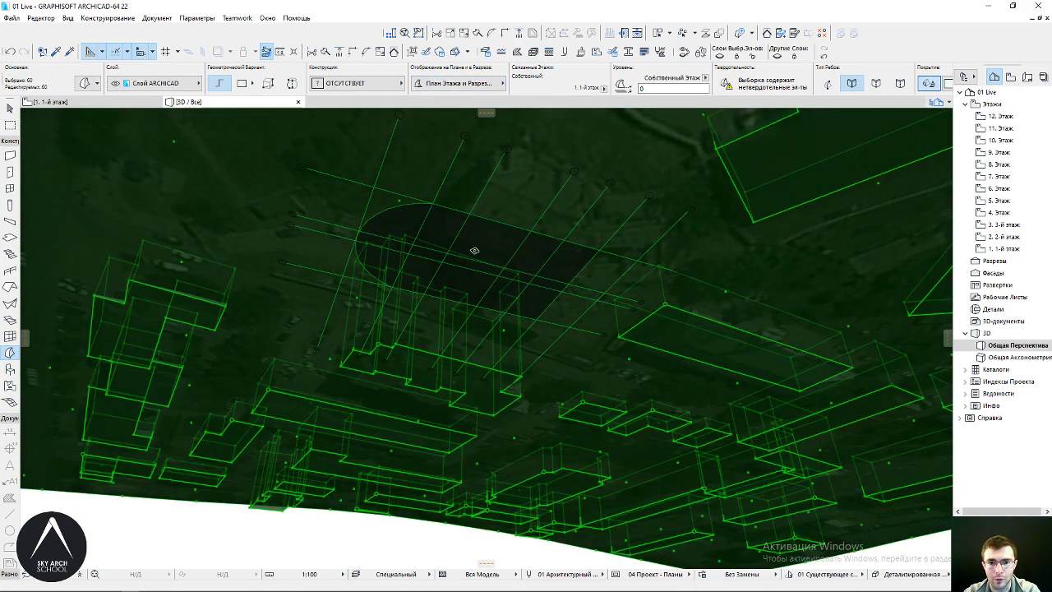
{"action": "scroll", "coordinate": [431, 238], "scroll_direction": "up", "scroll_amount": 2}
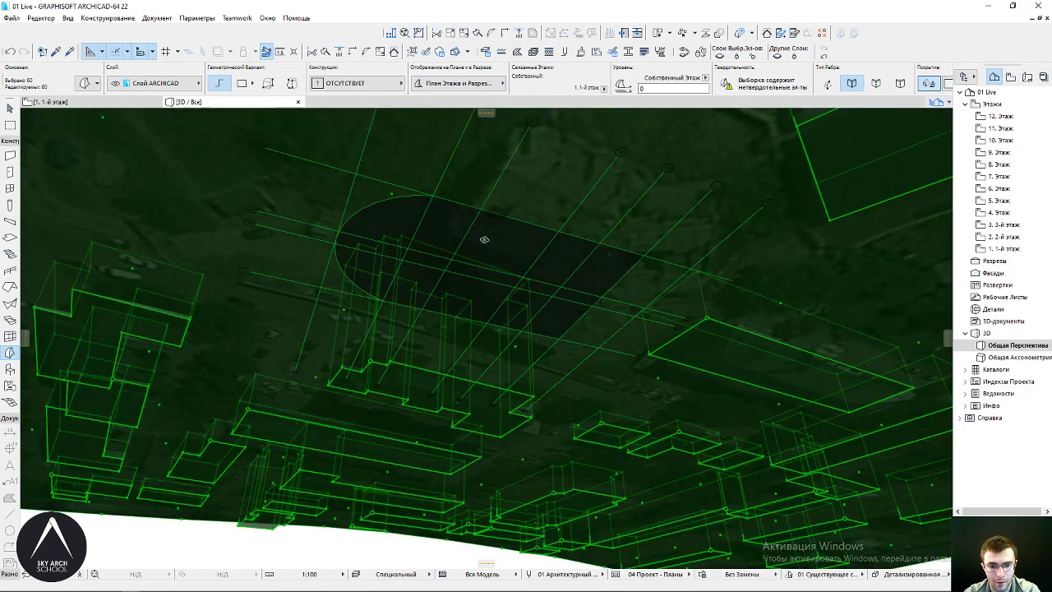
{"action": "middle_click_drag", "start_coordinate": [484, 239], "coordinate": [458, 452], "text": "shift"}
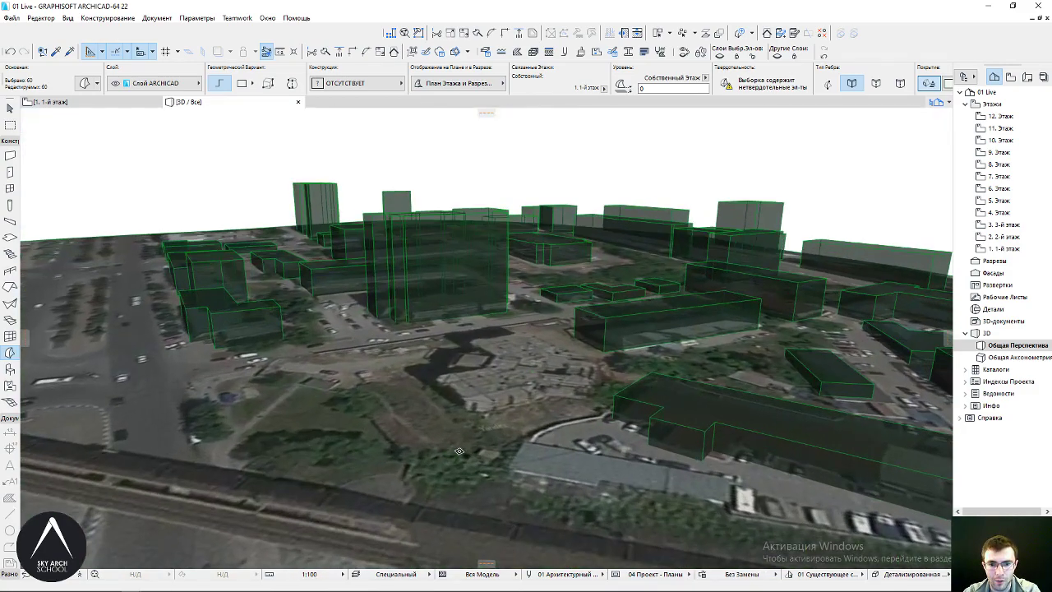
Move the 60 site morphs vertically with Ctrl+D onto the aerial photo
{"action": "key", "text": "ctrl+d"}
{"action": "left_click", "coordinate": [498, 377]}
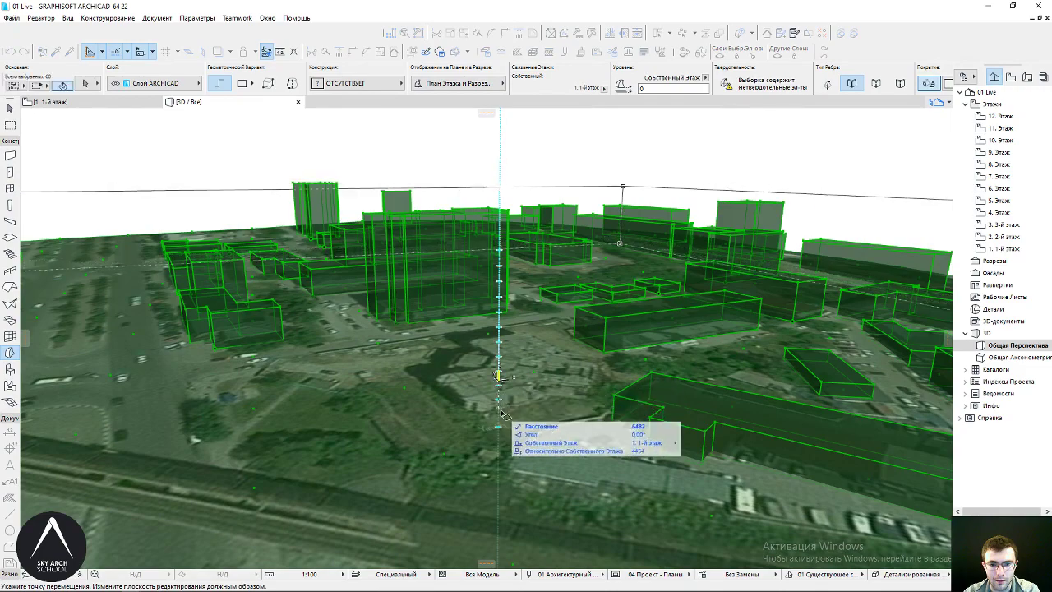
{"action": "left_click", "coordinate": [501, 435]}
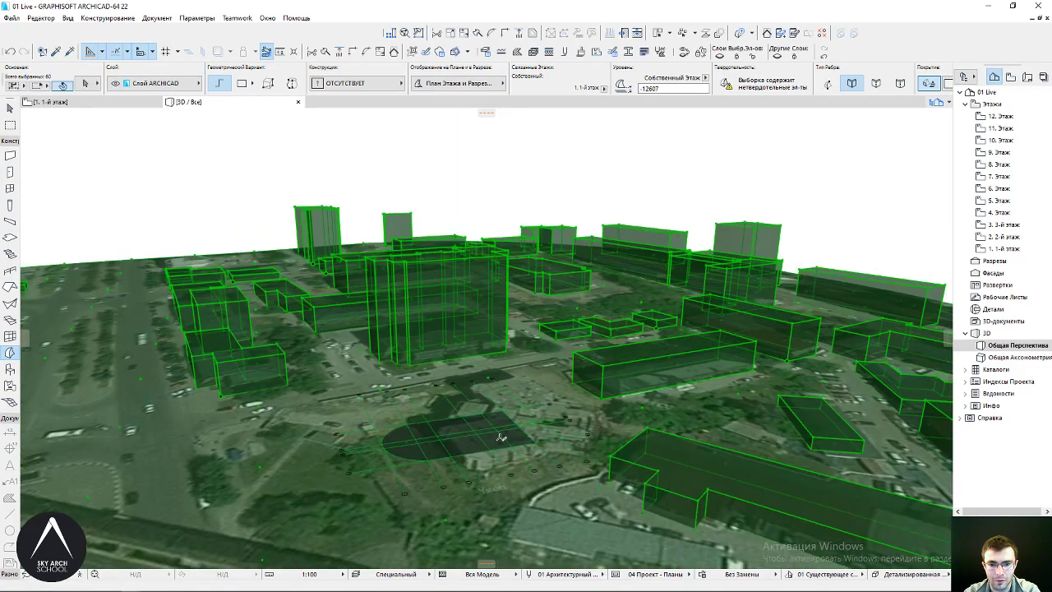
{"action": "middle_click_drag", "start_coordinate": [502, 435], "coordinate": [536, 479], "text": "shift"}
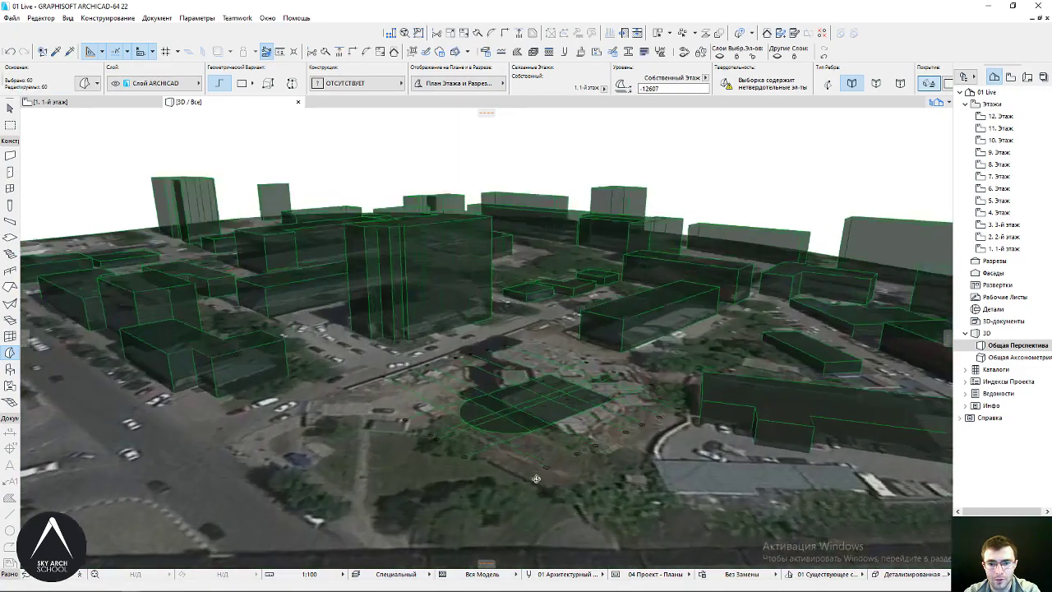
{"action": "scroll", "coordinate": [536, 479], "scroll_direction": "up", "scroll_amount": 5}
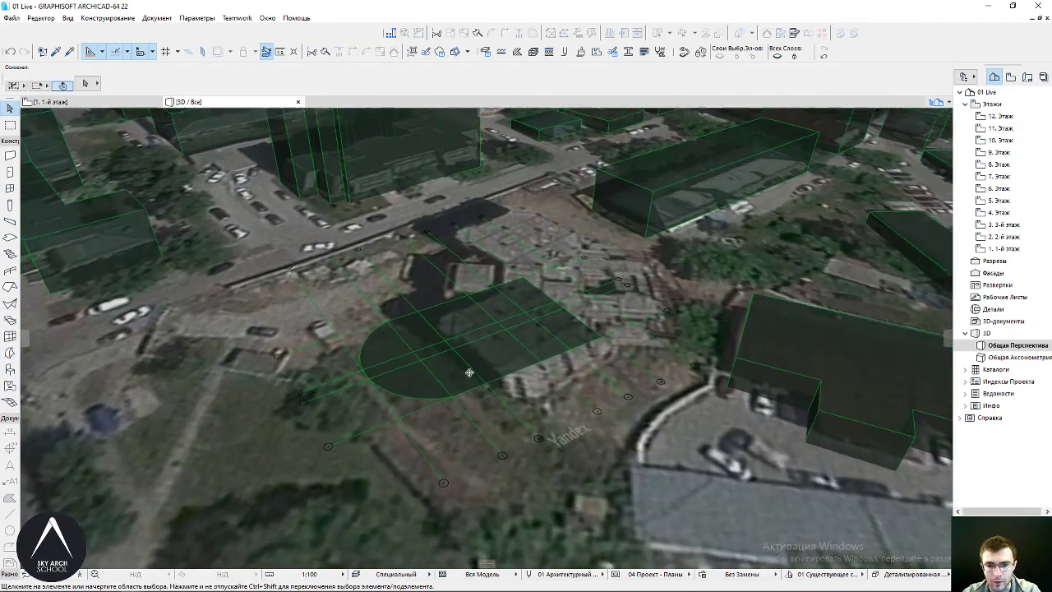
{"action": "scroll", "coordinate": [469, 372], "scroll_direction": "up", "scroll_amount": 2}
Select the footprint and extrude its rectangular face perpendicularly into a solid box
{"action": "left_click", "coordinate": [491, 372]}
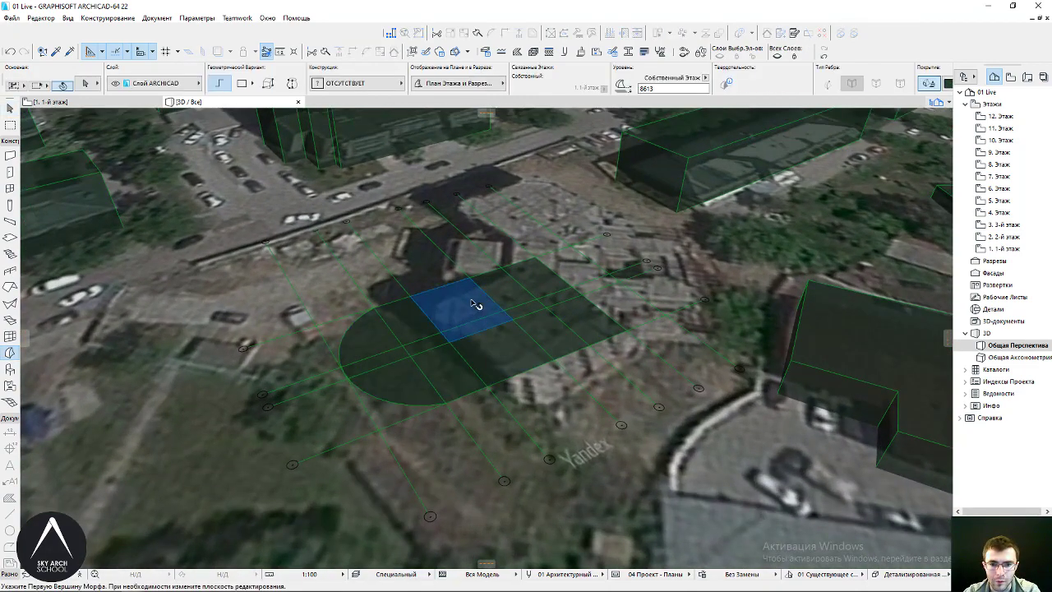
{"action": "left_click", "coordinate": [494, 348], "text": "shift"}
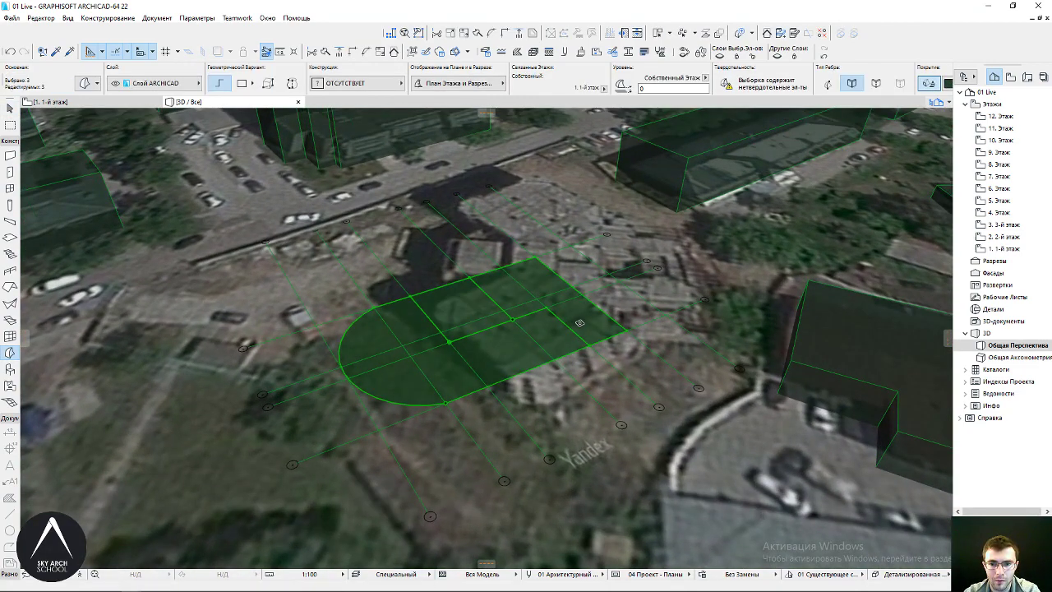
{"action": "left_click", "coordinate": [580, 323]}
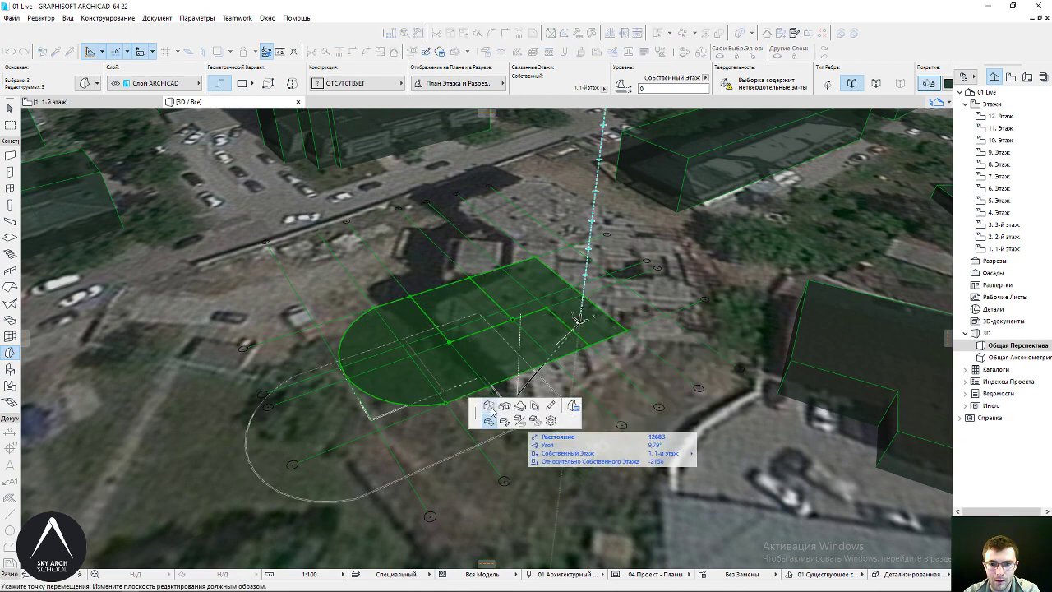
{"action": "left_click", "coordinate": [490, 406]}
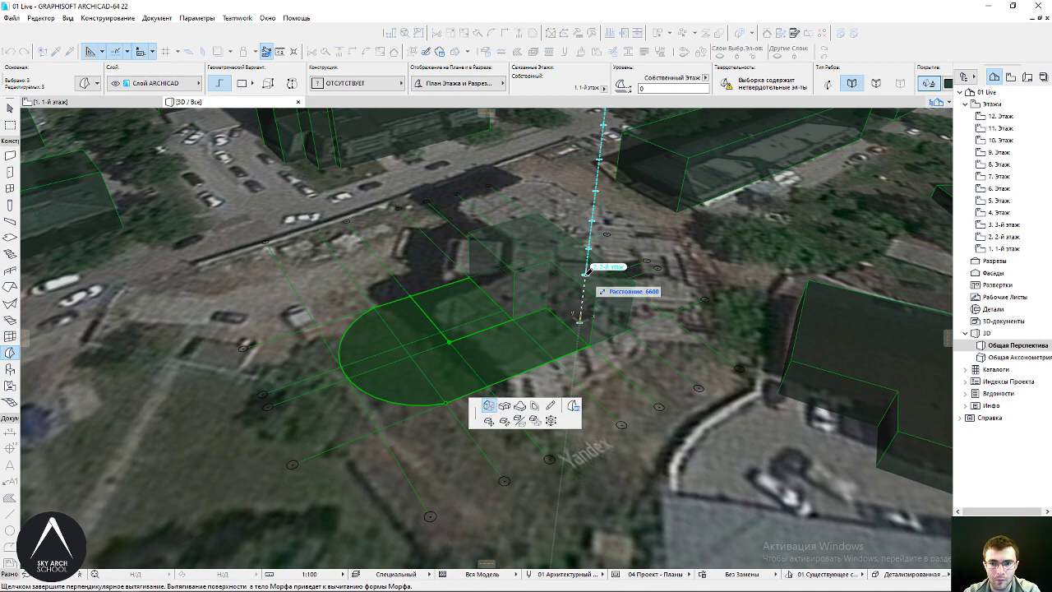
{"action": "middle_click_drag", "start_coordinate": [579, 320], "coordinate": [579, 333], "text": "shift"}
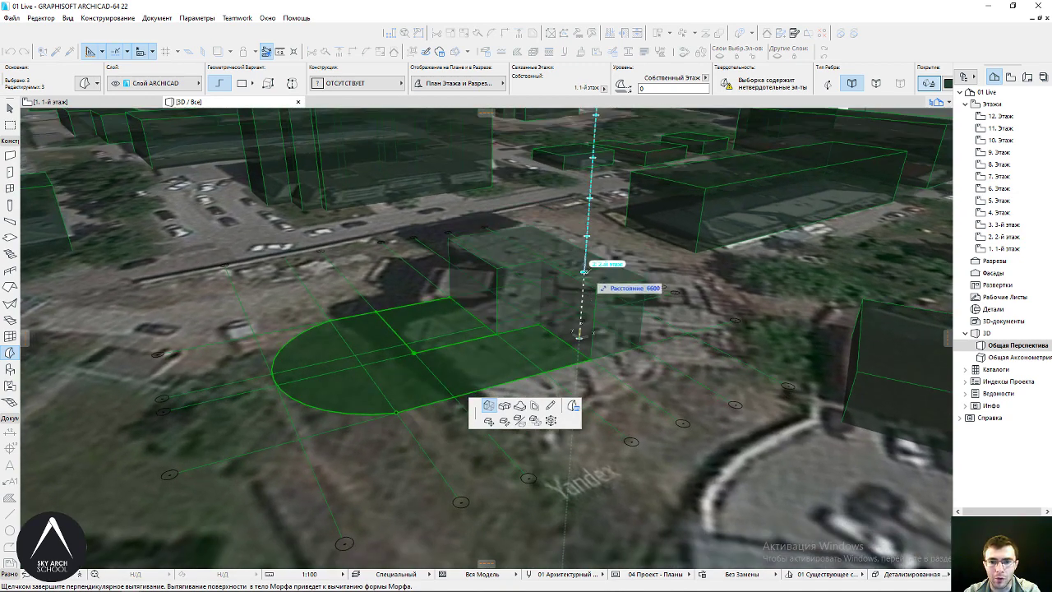
{"action": "left_click", "coordinate": [580, 333]}
Raise the semicircular face to the box height and pull up the middle face higher
{"action": "left_click", "coordinate": [540, 328]}
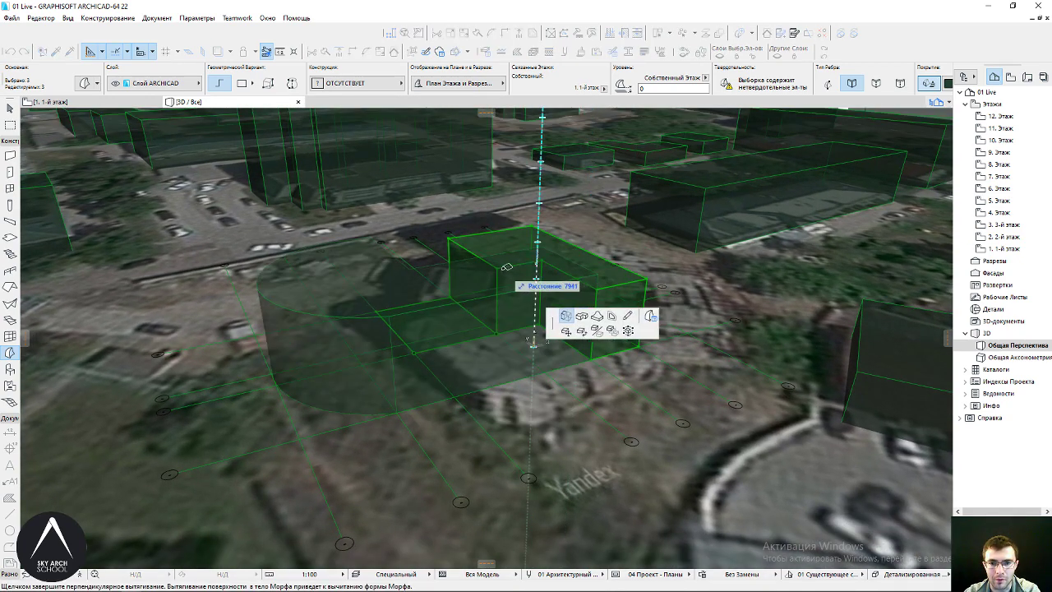
{"action": "left_click", "coordinate": [543, 283]}
{"action": "scroll", "coordinate": [445, 290], "scroll_direction": "up", "scroll_amount": 2}
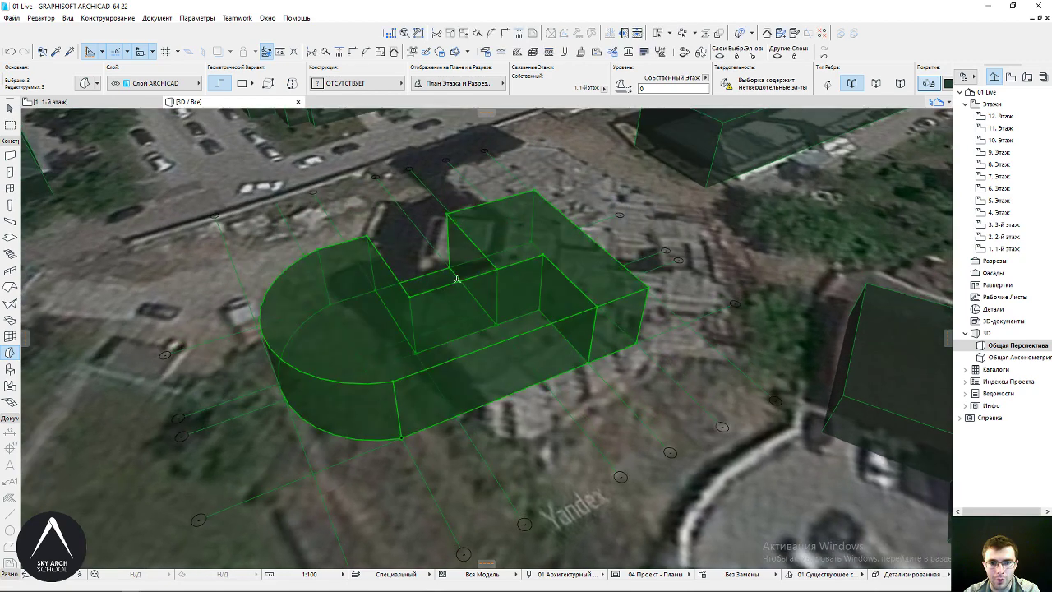
{"action": "left_click", "coordinate": [457, 280]}
{"action": "key", "text": "Escape"}
{"action": "left_click", "coordinate": [418, 283]}
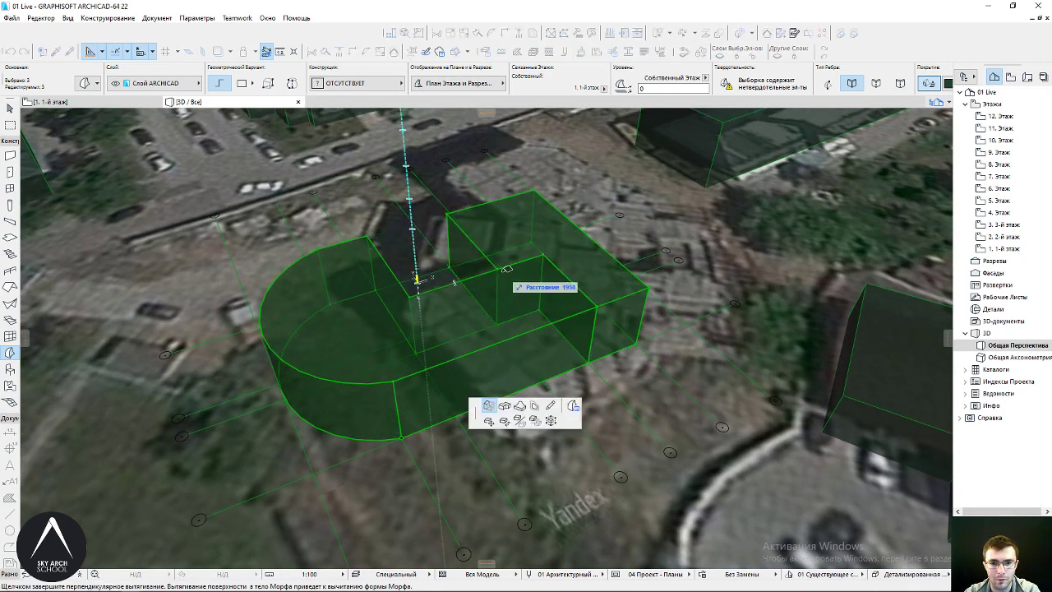
{"action": "left_click", "coordinate": [422, 222]}
{"action": "scroll", "coordinate": [506, 326], "scroll_direction": "down", "scroll_amount": 2}
Paint the tower faces glossy white, cadmium orange and royal blue, then open the 1st floor plan
{"action": "scroll", "coordinate": [506, 326], "scroll_direction": "down", "scroll_amount": 2}
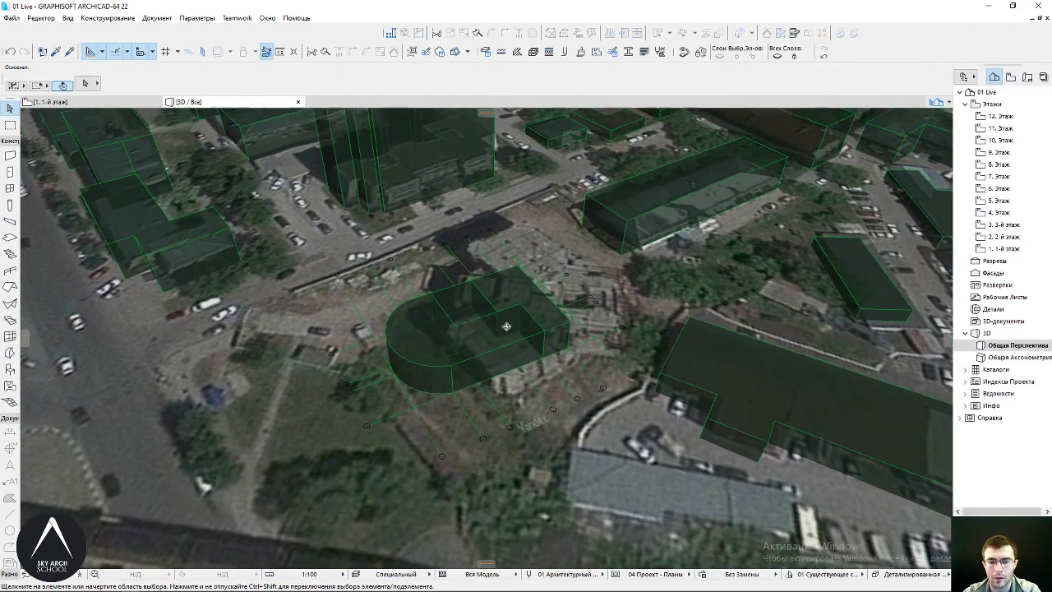
{"action": "scroll", "coordinate": [506, 327], "scroll_direction": "up", "scroll_amount": 2}
{"action": "scroll", "coordinate": [506, 326], "scroll_direction": "up", "scroll_amount": 2}
{"action": "left_click", "coordinate": [538, 300]}
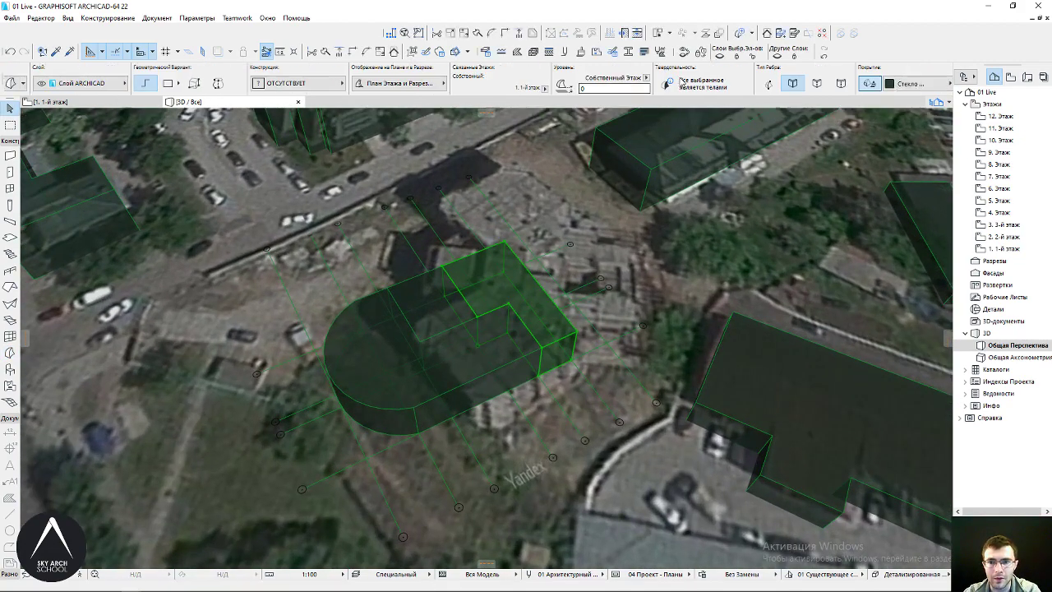
{"action": "left_click", "coordinate": [711, 83]}
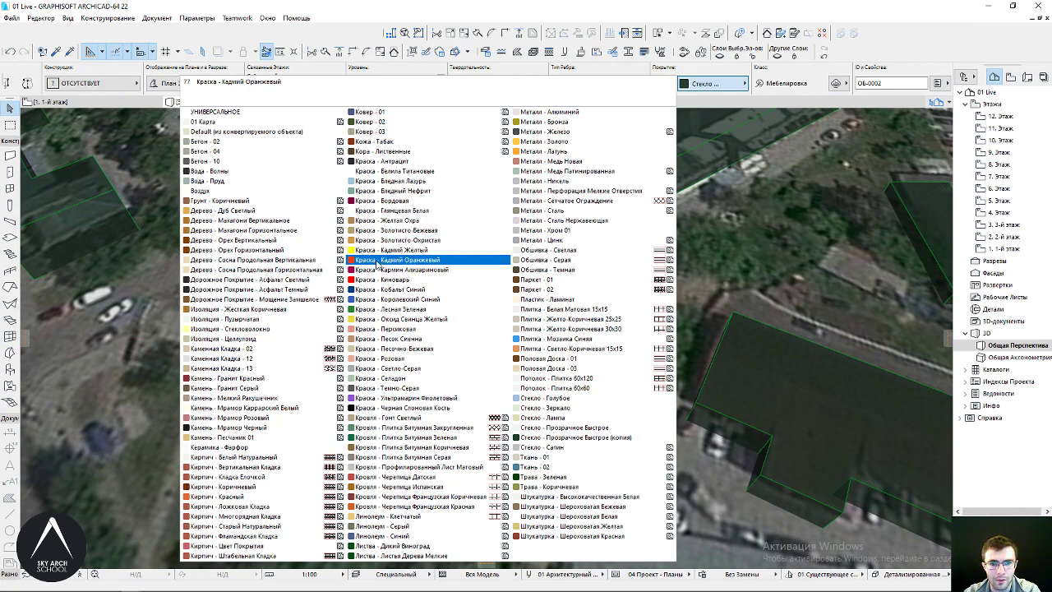
{"action": "left_click", "coordinate": [376, 210]}
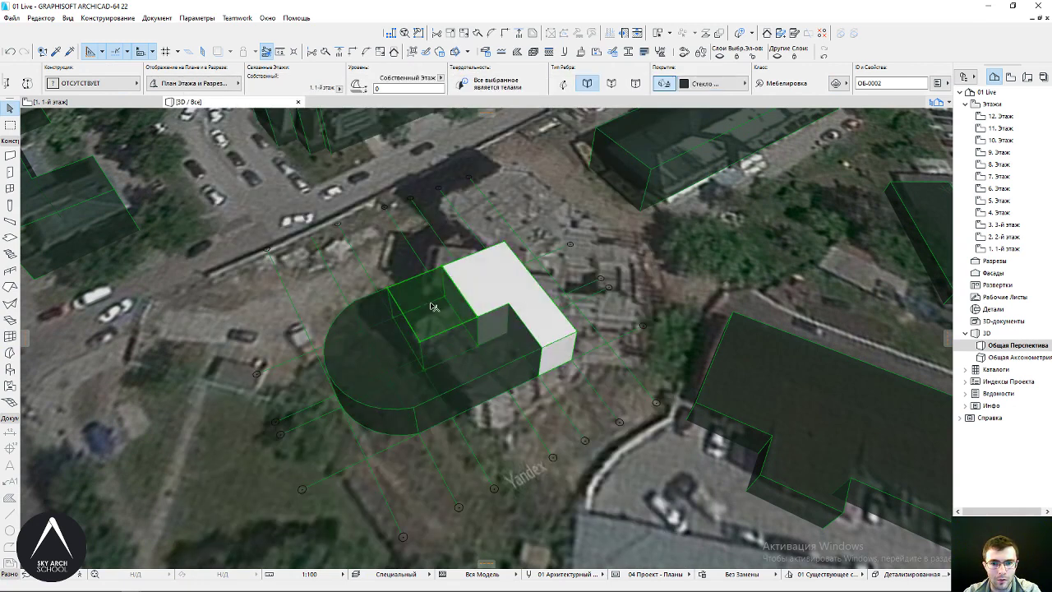
{"action": "left_click", "coordinate": [695, 84]}
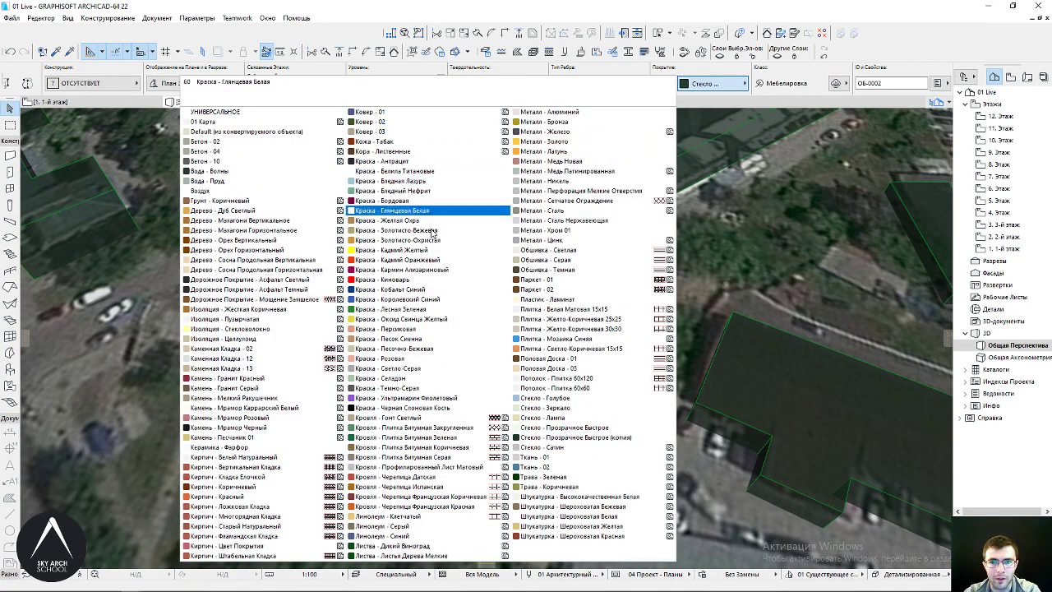
{"action": "left_click", "coordinate": [395, 260]}
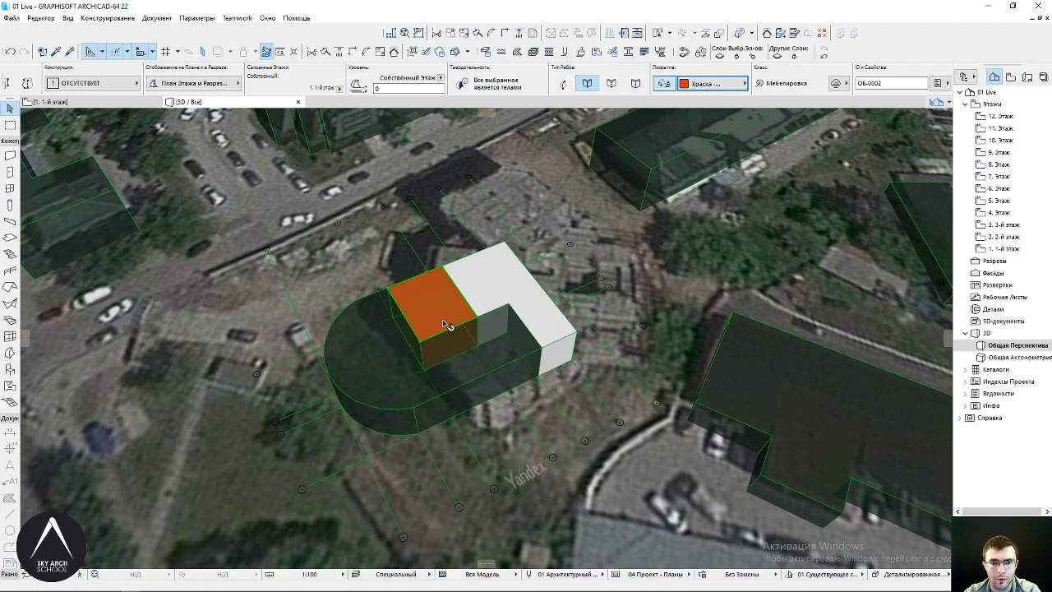
{"action": "left_click", "coordinate": [691, 83]}
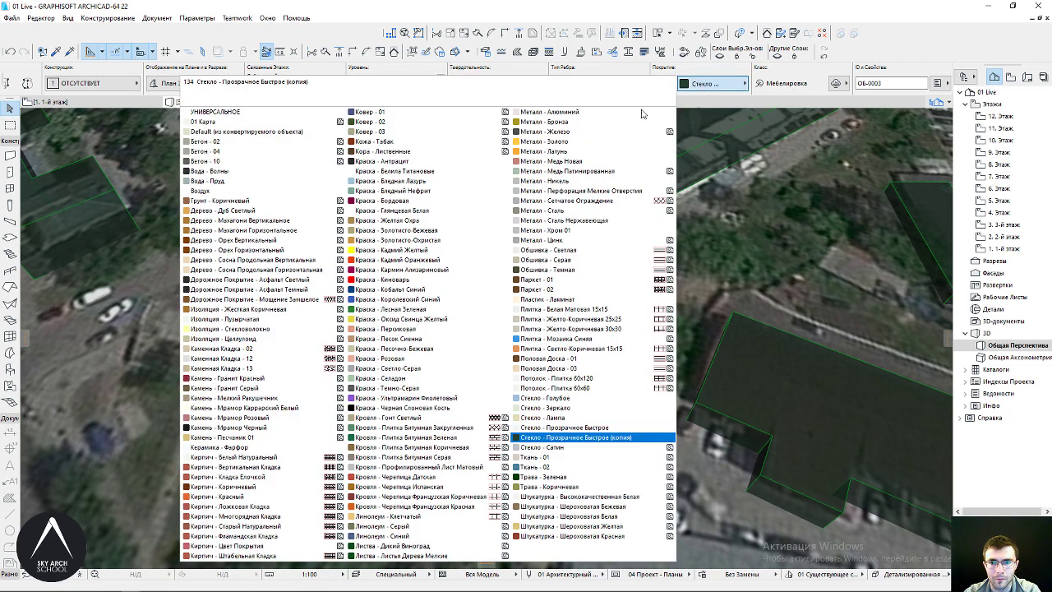
{"action": "left_click", "coordinate": [362, 301]}
{"action": "key", "text": "Escape"}
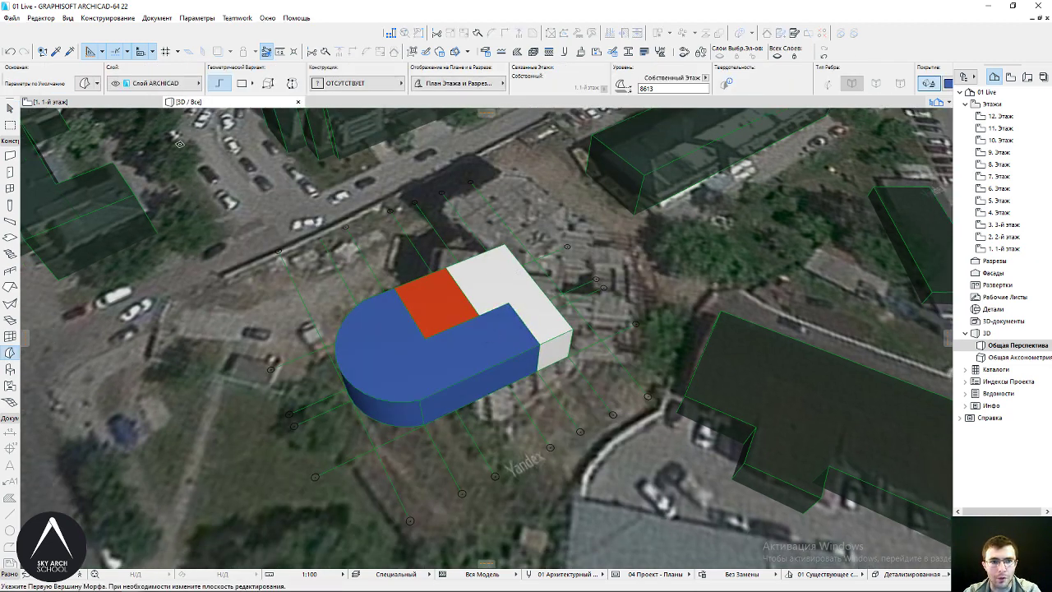
{"action": "left_click", "coordinate": [96, 103]}
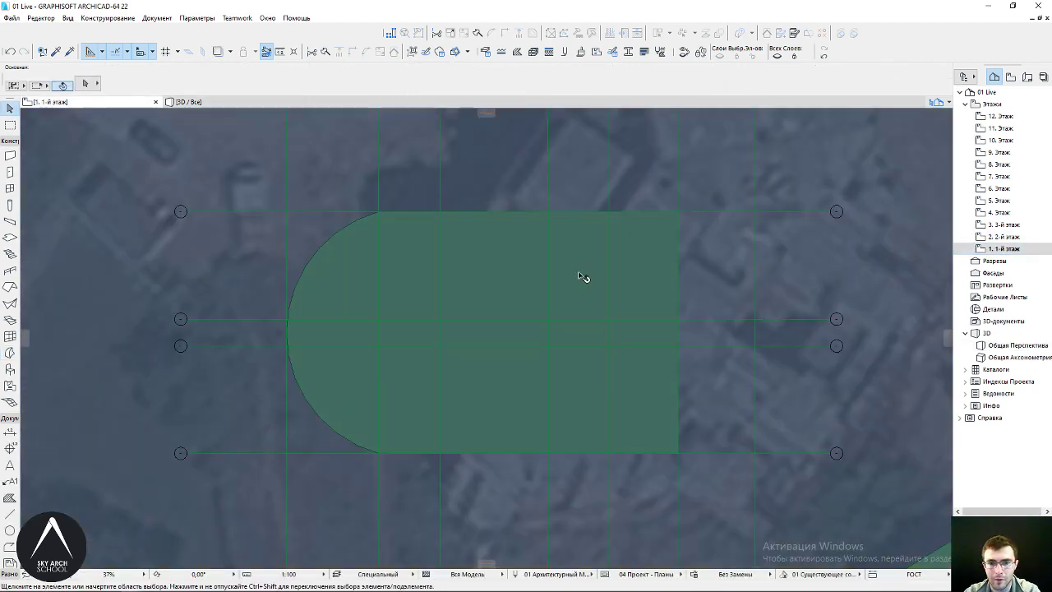
On the 2nd floor, draw an L-shaped morph outline on the grid intersections
{"action": "middle_click_drag", "start_coordinate": [582, 277], "coordinate": [479, 292]}
{"action": "scroll", "coordinate": [442, 299], "scroll_direction": "down", "scroll_amount": 3}
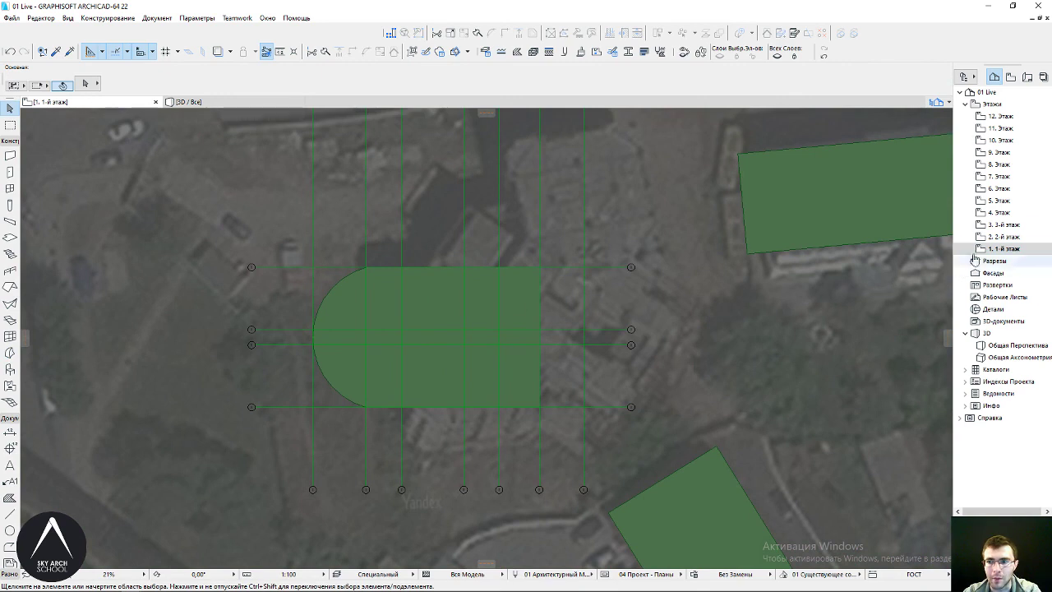
{"action": "double_click", "coordinate": [1002, 236]}
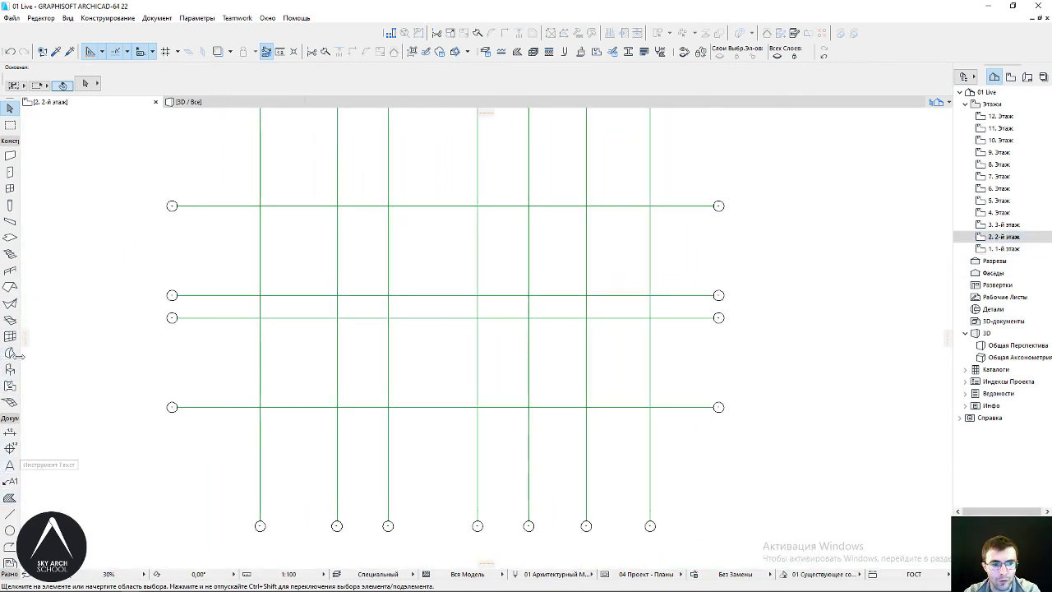
{"action": "left_click", "coordinate": [10, 352]}
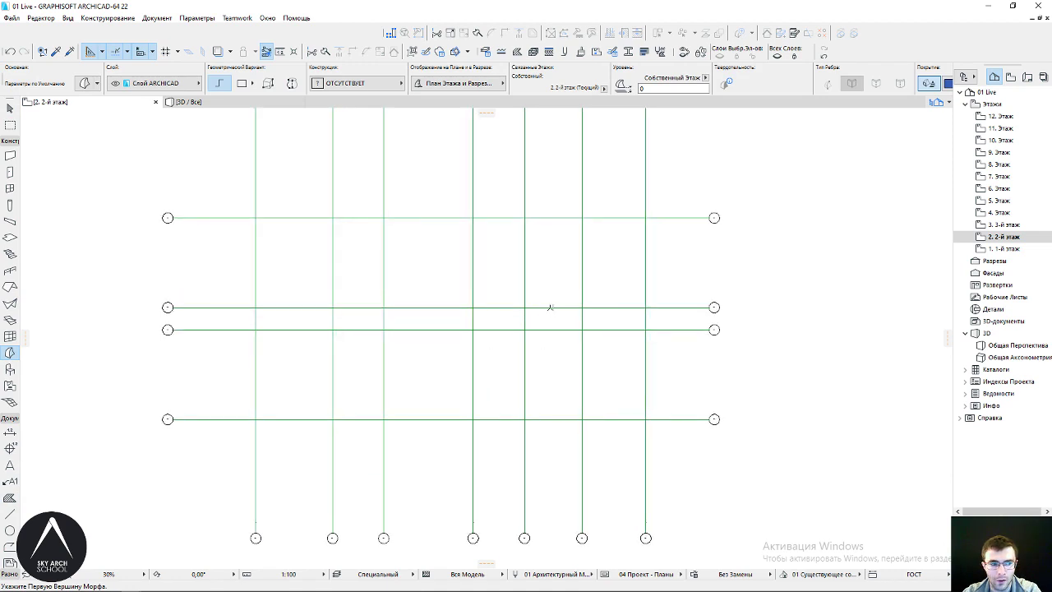
{"action": "left_click", "coordinate": [383, 219]}
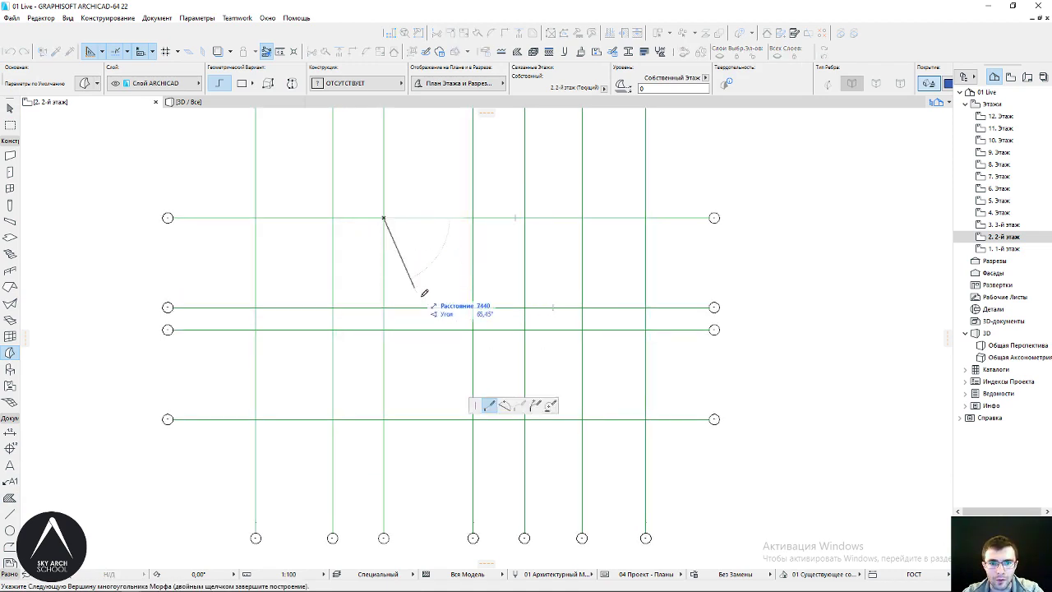
{"action": "left_click", "coordinate": [383, 329]}
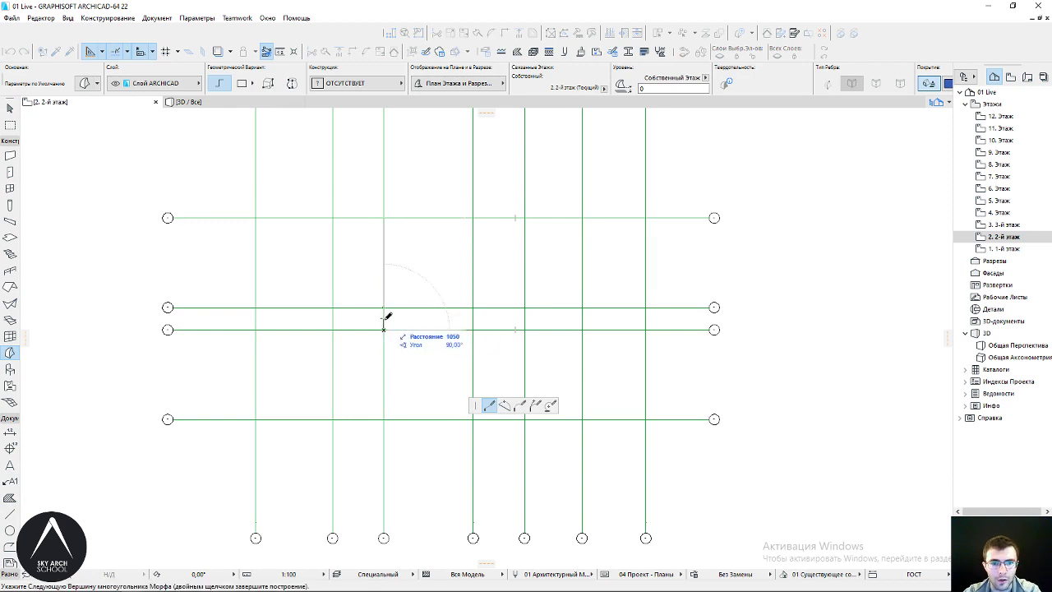
{"action": "left_click", "coordinate": [383, 307]}
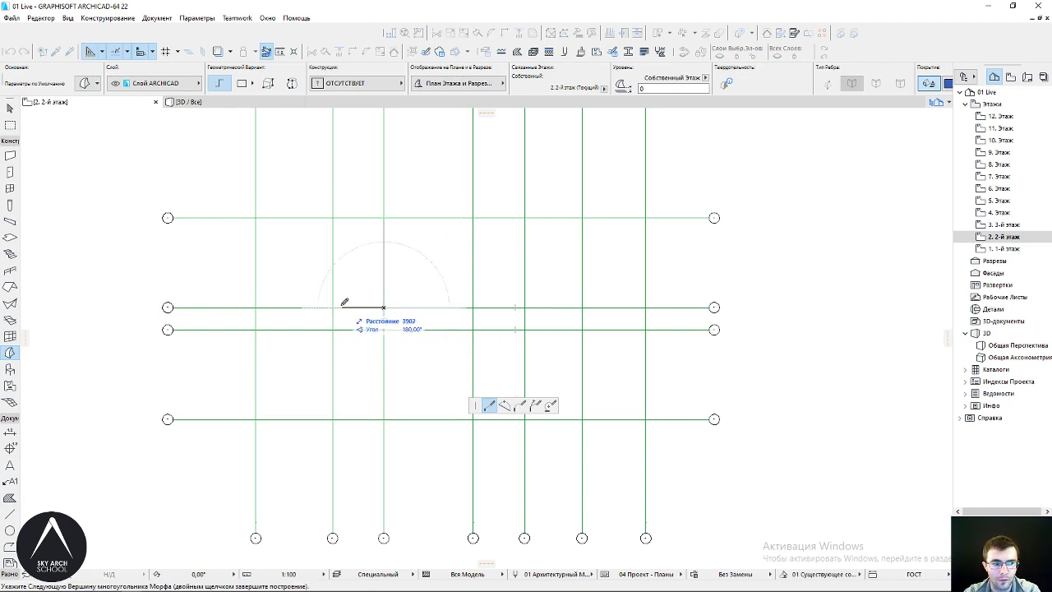
{"action": "left_click", "coordinate": [332, 308]}
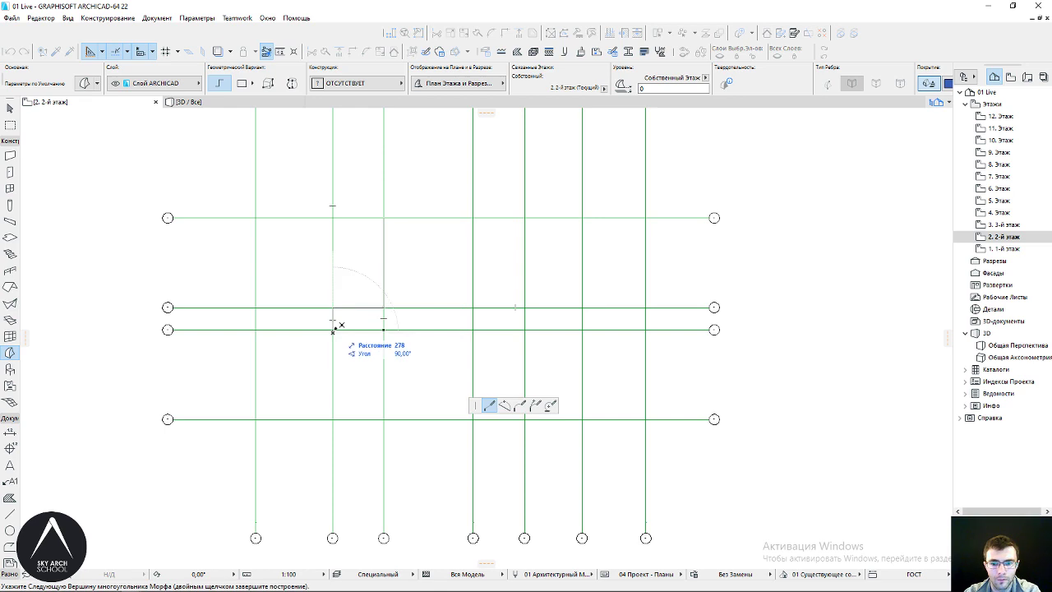
{"action": "left_click", "coordinate": [332, 330]}
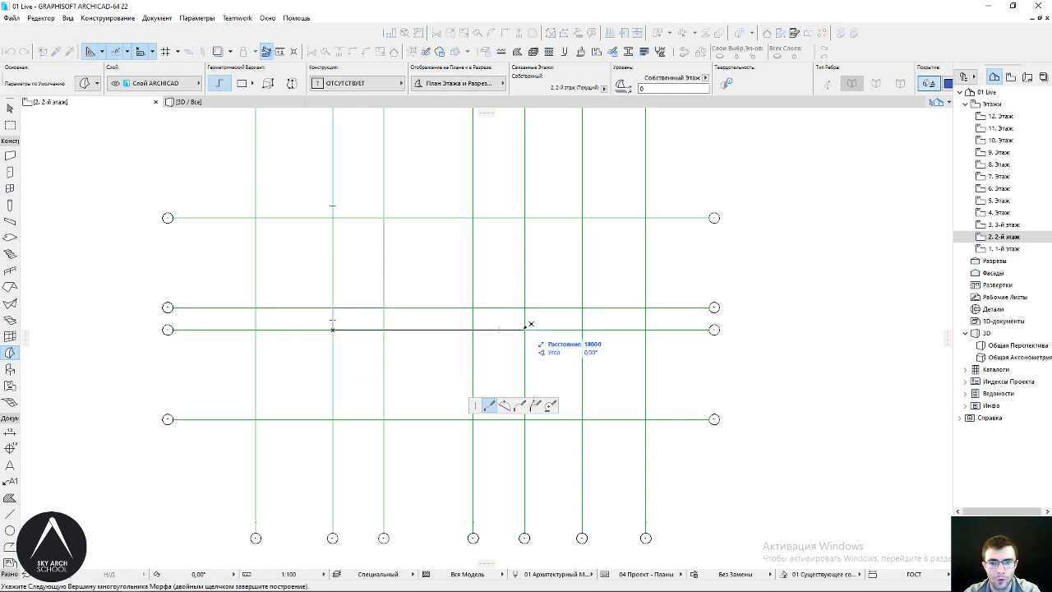
{"action": "left_click", "coordinate": [473, 329]}
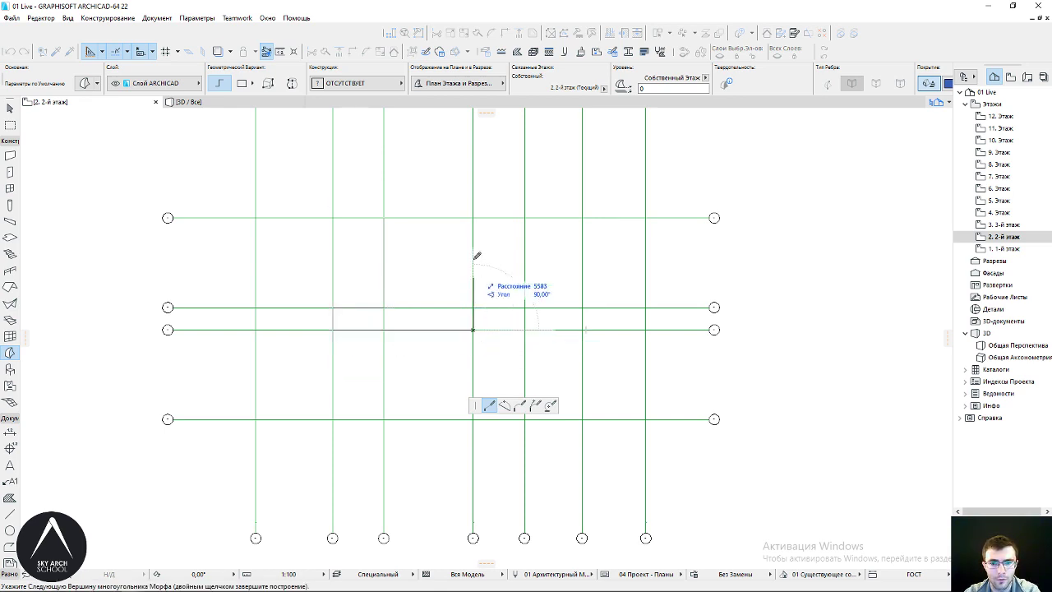
{"action": "left_click", "coordinate": [472, 218]}
{"action": "double_click", "coordinate": [384, 218]}
Draw a second morph outline along the right-hand gridlines
{"action": "left_click", "coordinate": [582, 218]}
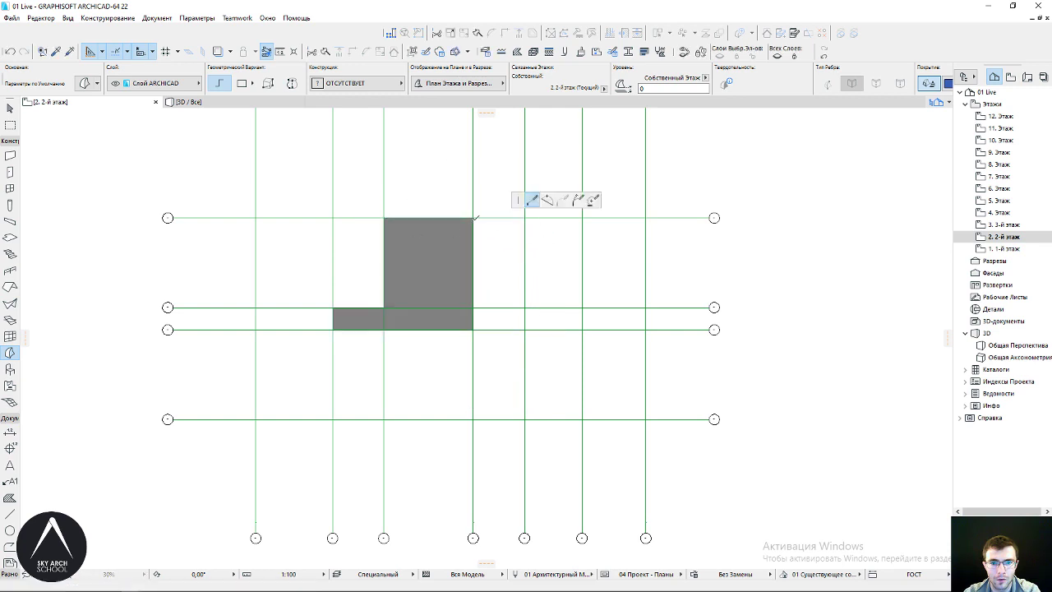
{"action": "left_click", "coordinate": [582, 420]}
{"action": "middle_click_drag", "start_coordinate": [585, 419], "coordinate": [640, 420]}
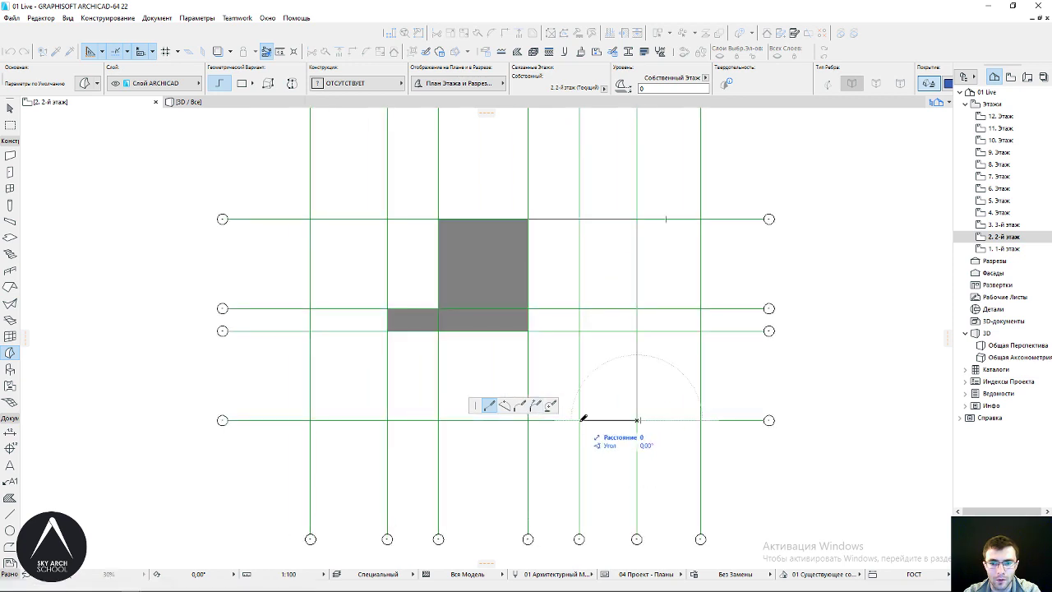
{"action": "left_click", "coordinate": [579, 420]}
{"action": "left_click", "coordinate": [579, 330]}
{"action": "left_click", "coordinate": [527, 330]}
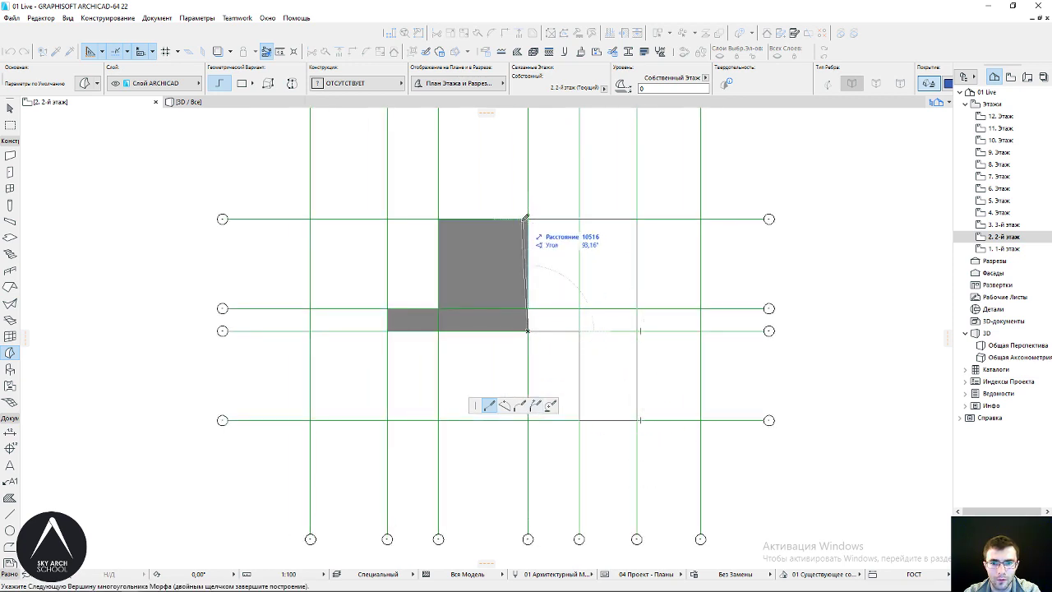
{"action": "double_click", "coordinate": [528, 218]}
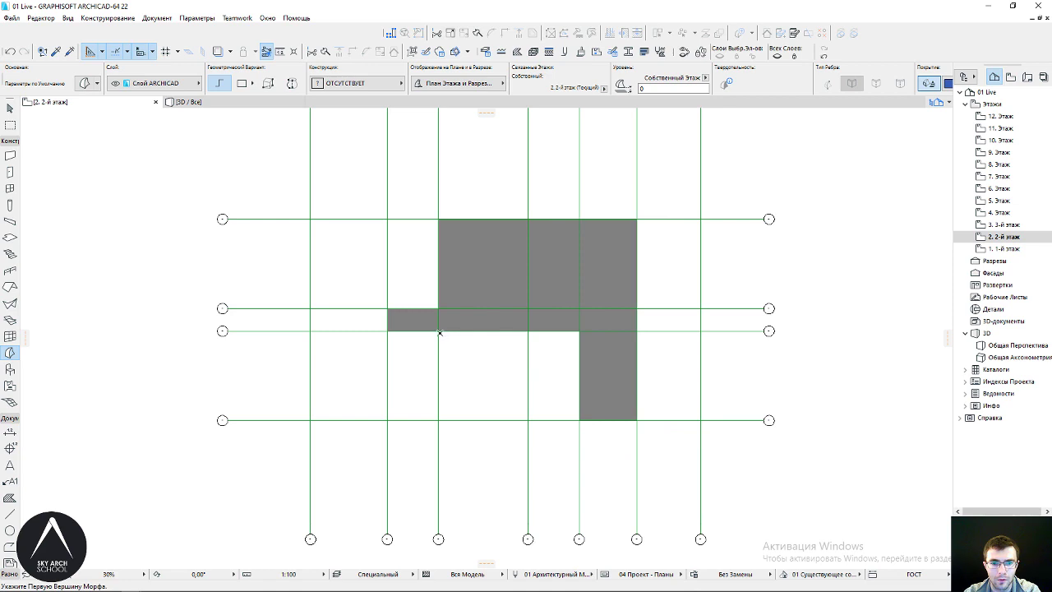
Draw a third rectangular morph widening the lower wing
{"action": "left_click", "coordinate": [483, 330]}
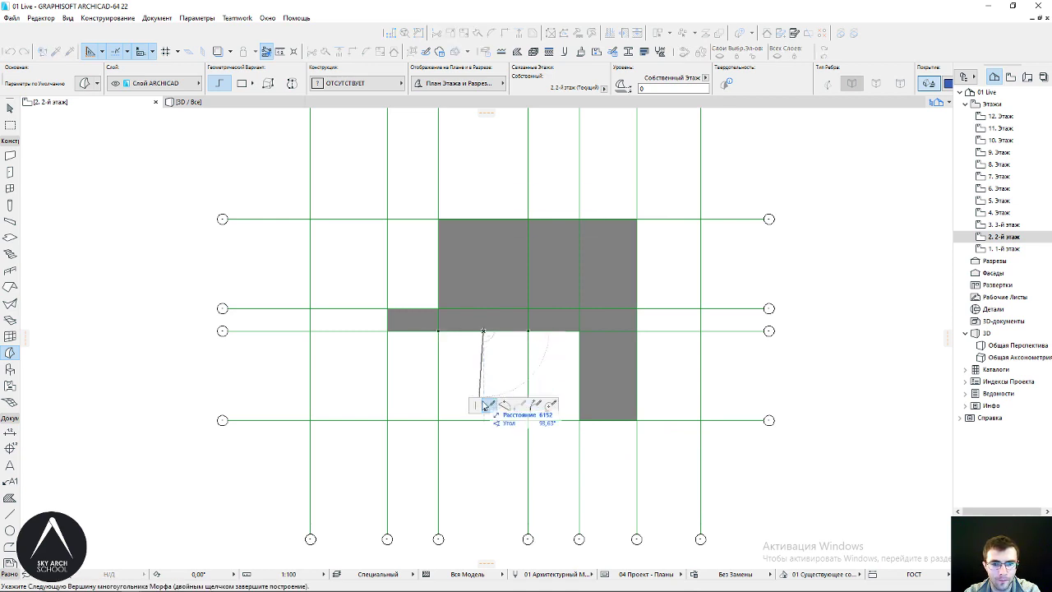
{"action": "left_click", "coordinate": [483, 420]}
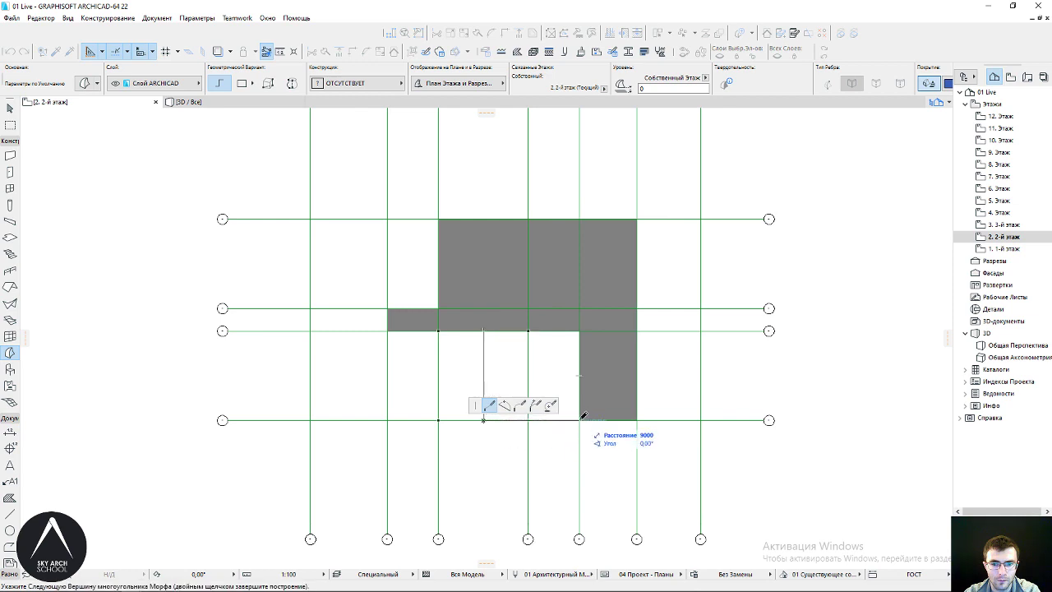
{"action": "left_click", "coordinate": [580, 420]}
{"action": "left_click", "coordinate": [579, 330]}
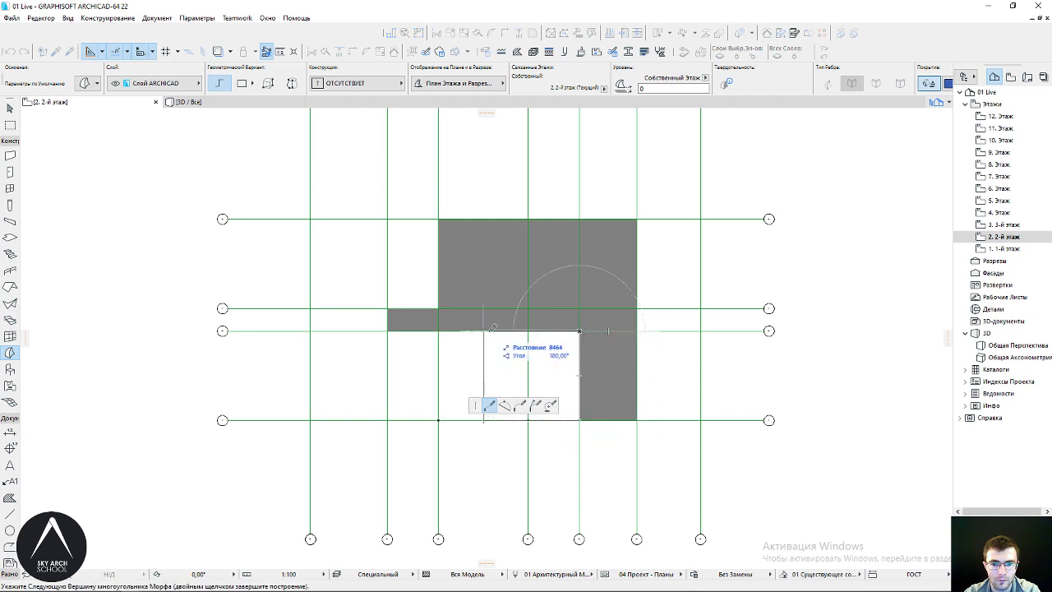
{"action": "left_click", "coordinate": [483, 331]}
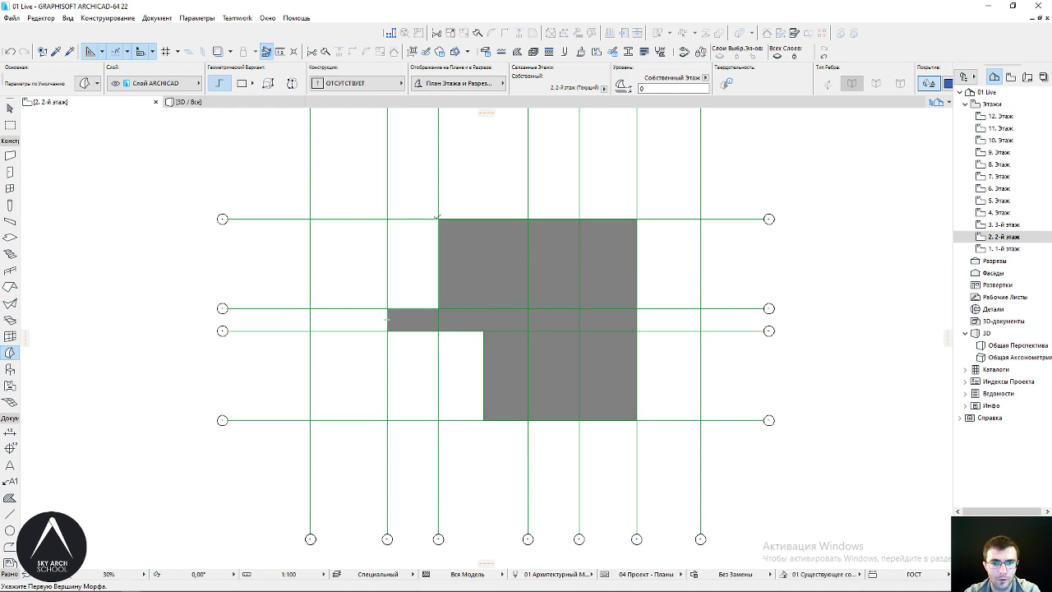
{"action": "left_click", "coordinate": [438, 218]}
Cancel the stray outline and check the 1st floor morph before returning to the 2nd floor
{"action": "key", "text": "Escape"}
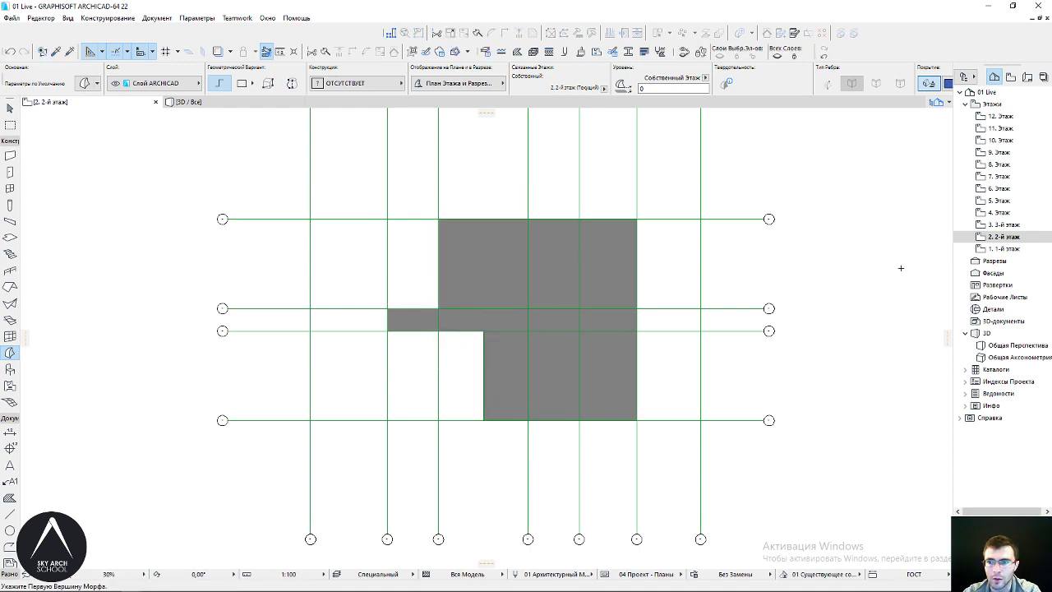
{"action": "scroll", "coordinate": [286, 286], "scroll_direction": "up", "scroll_amount": 2}
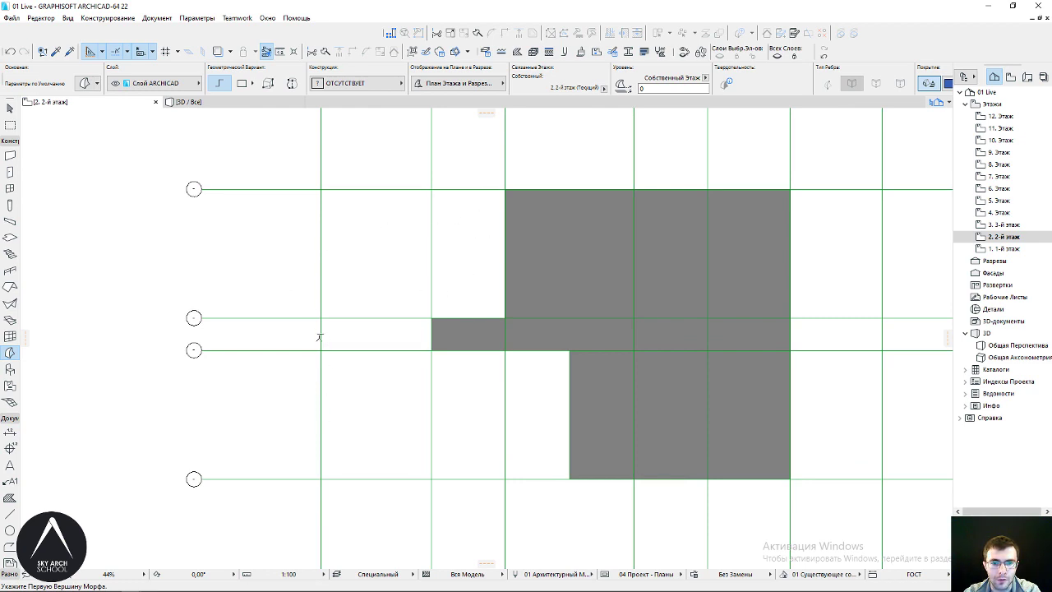
{"action": "double_click", "coordinate": [1004, 248]}
{"action": "left_click", "coordinate": [394, 213], "text": "shift"}
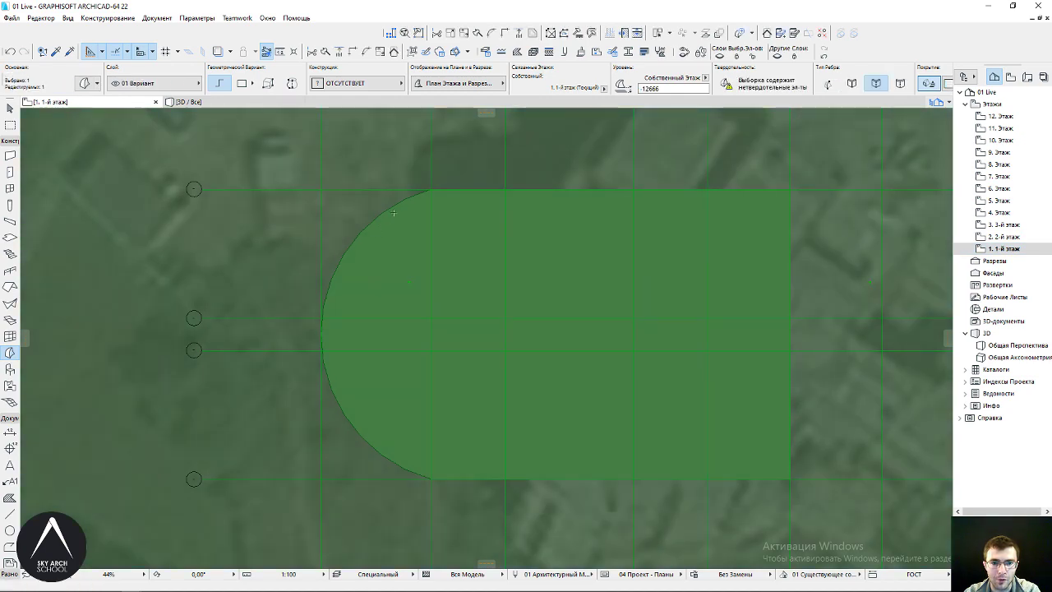
{"action": "key", "text": "Escape"}
{"action": "scroll", "coordinate": [320, 327], "scroll_direction": "up", "scroll_amount": 2}
{"action": "scroll", "coordinate": [320, 327], "scroll_direction": "down", "scroll_amount": 2}
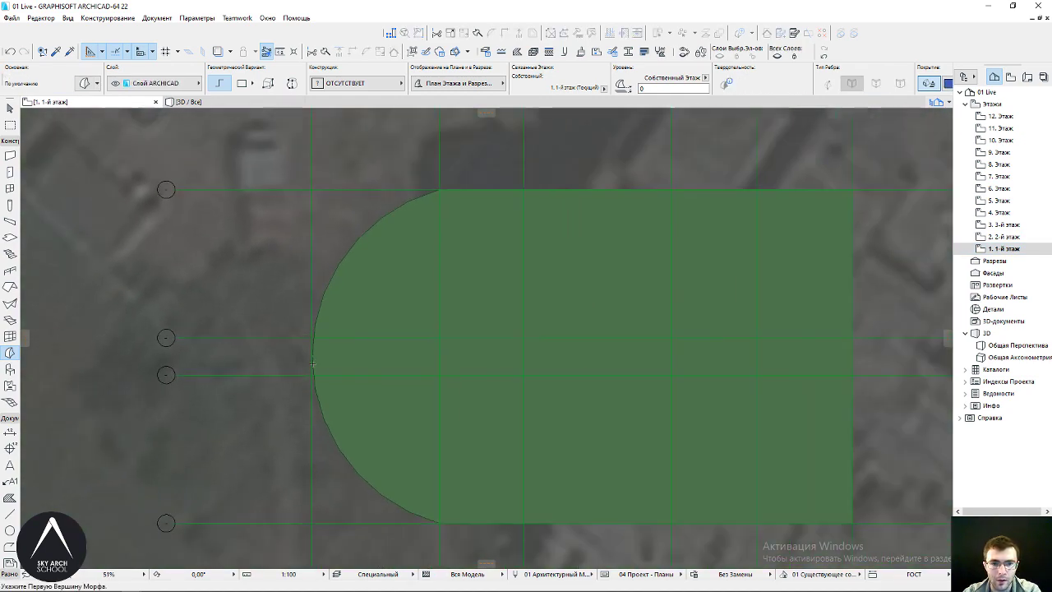
{"action": "double_click", "coordinate": [1004, 237]}
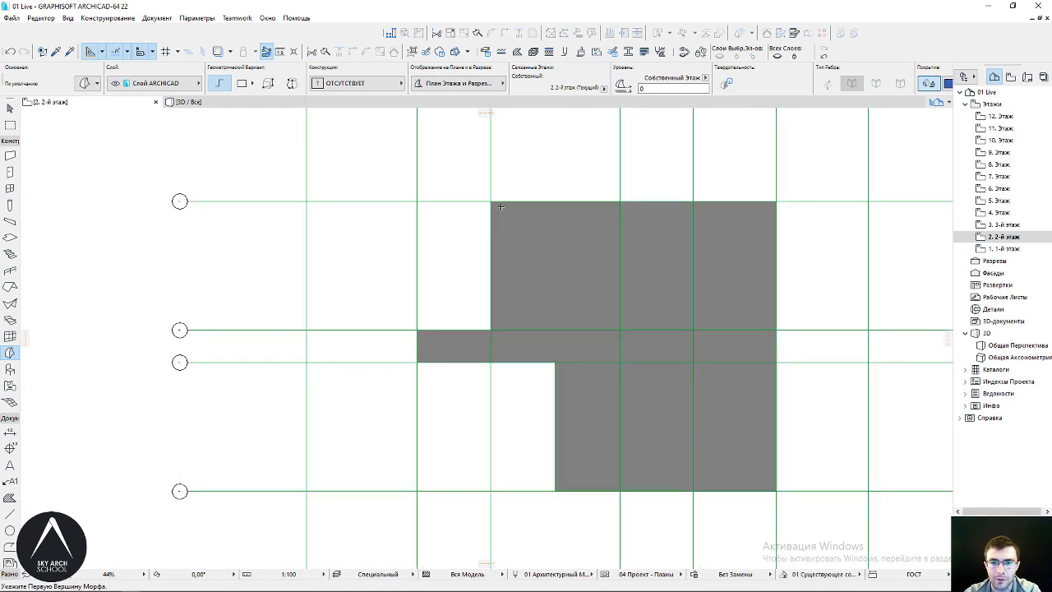
Draw a morph filling the left bay with a diagonal upper-left edge
{"action": "left_click", "coordinate": [417, 202]}
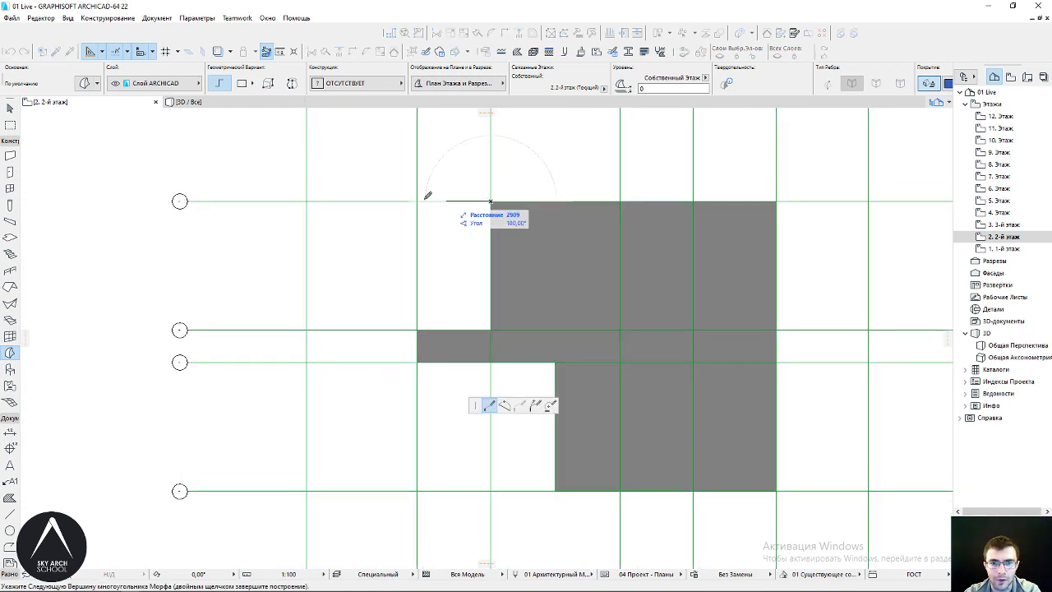
{"action": "left_click", "coordinate": [308, 345]}
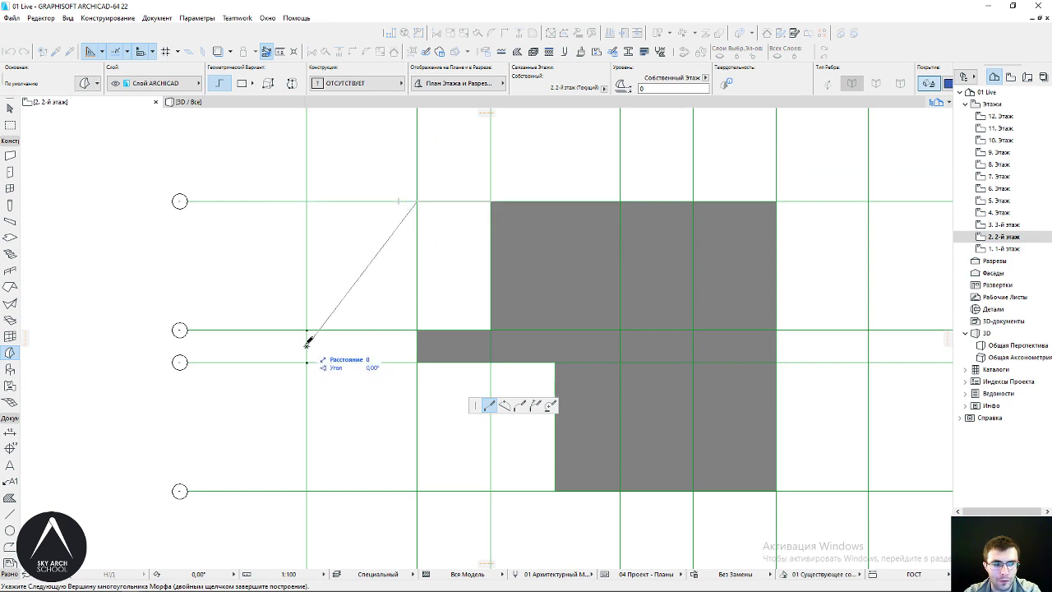
{"action": "left_click", "coordinate": [307, 362]}
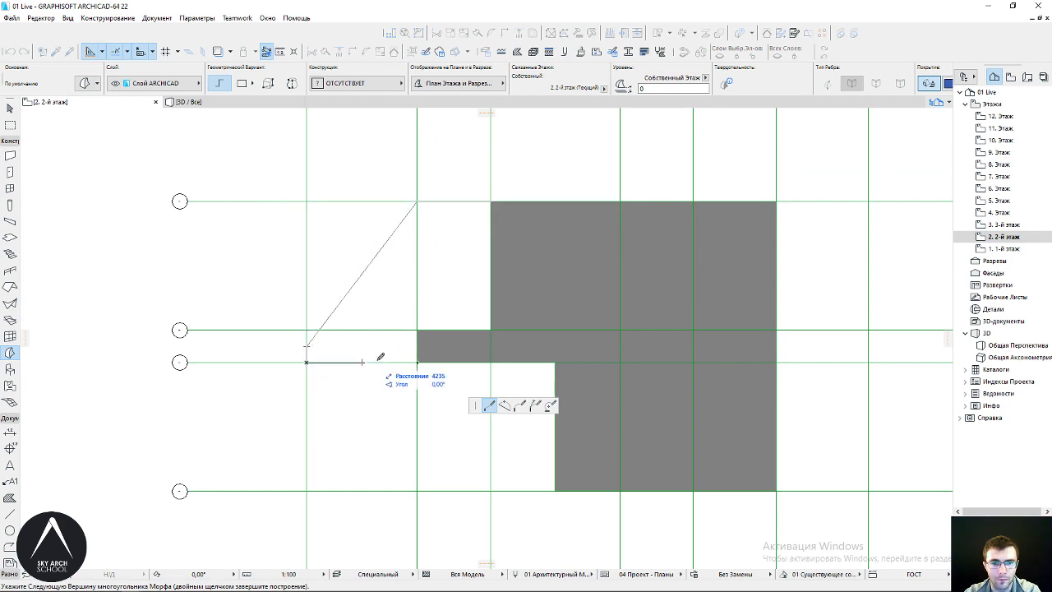
{"action": "left_click", "coordinate": [416, 362]}
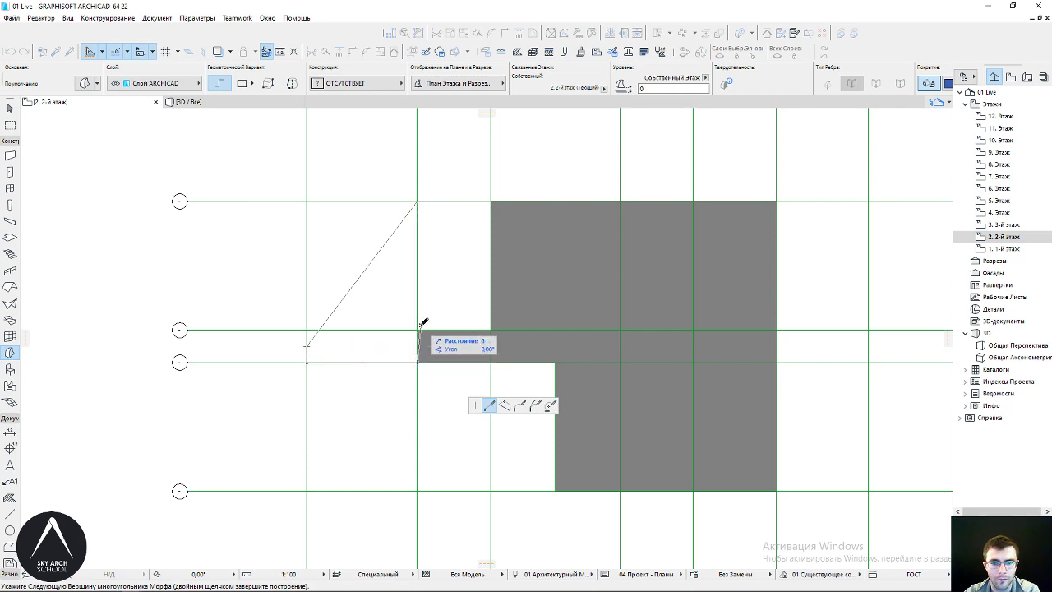
{"action": "left_click", "coordinate": [491, 329]}
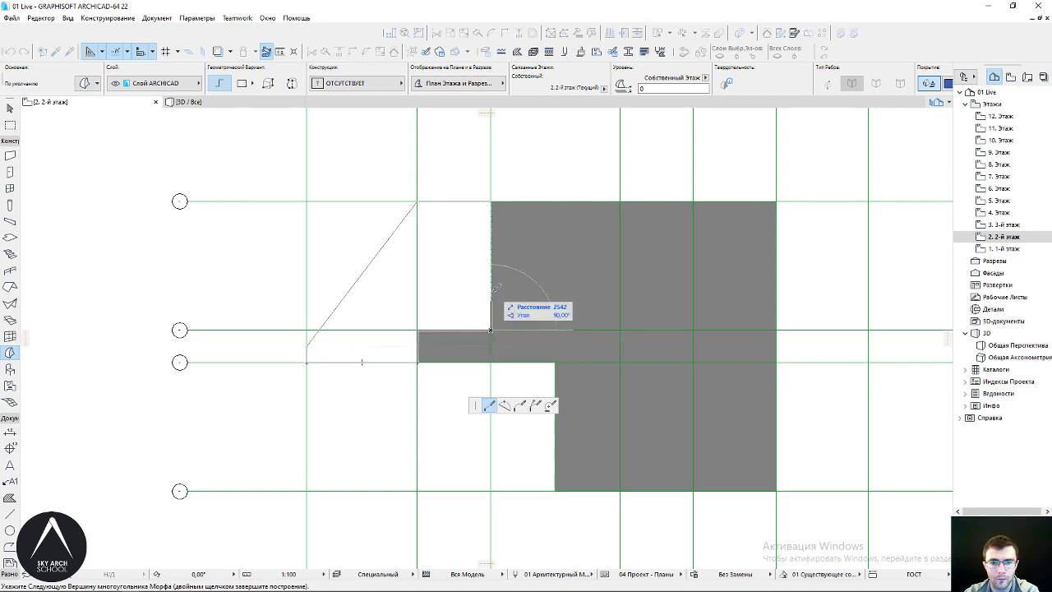
{"action": "left_click", "coordinate": [491, 202]}
Keep the diagonal edge straight and compare the outline against the 1st floor plan
{"action": "left_click", "coordinate": [379, 261], "text": "shift"}
{"action": "left_click", "coordinate": [373, 258]}
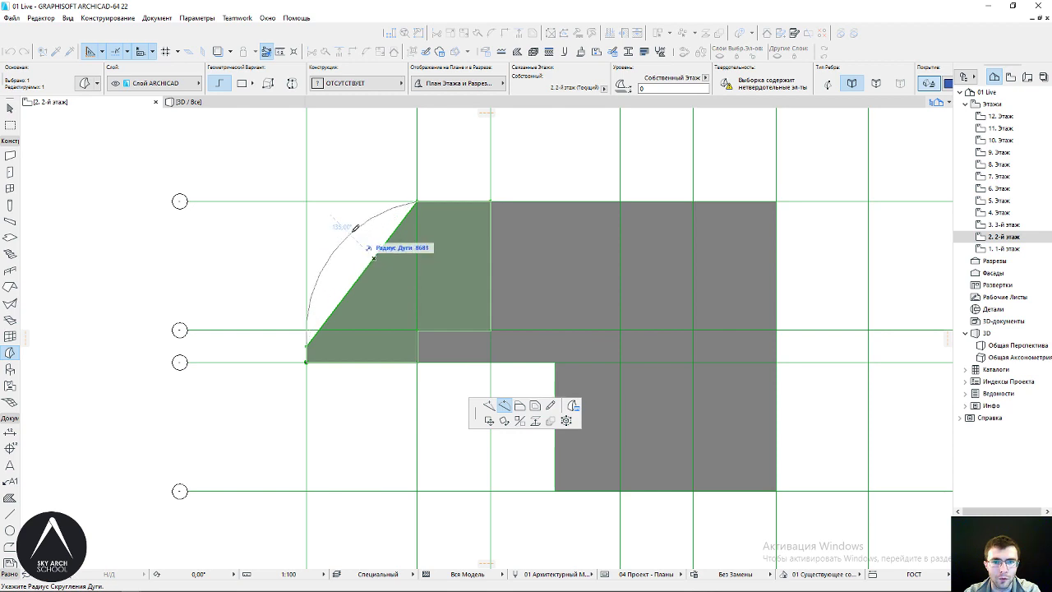
{"action": "key", "text": "Escape"}
{"action": "scroll", "coordinate": [345, 254], "scroll_direction": "up", "scroll_amount": 1}
{"action": "scroll", "coordinate": [345, 254], "scroll_direction": "up", "scroll_amount": 2}
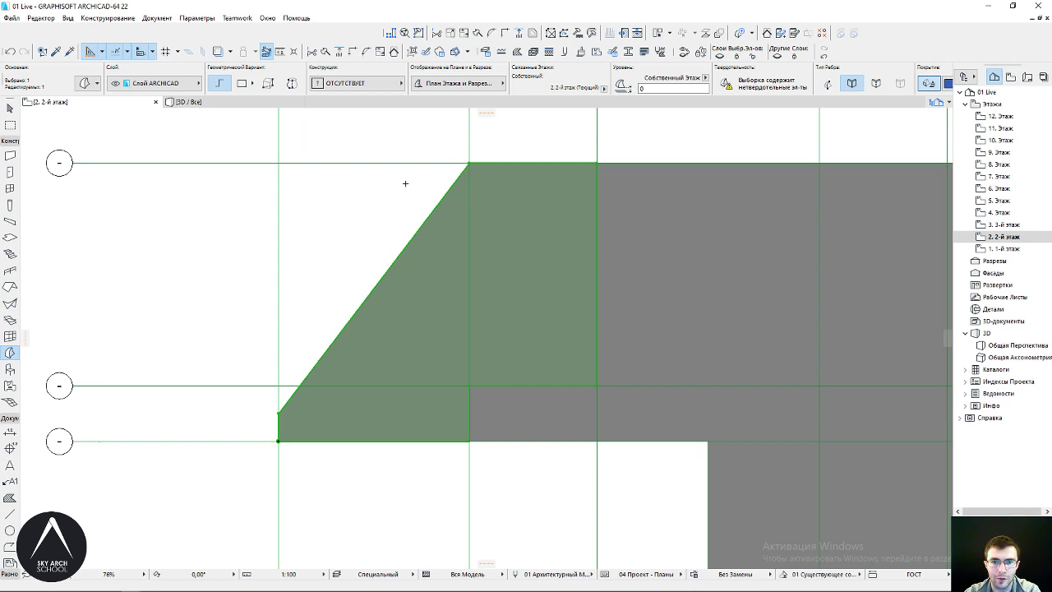
{"action": "key", "text": "ctrl+Down"}
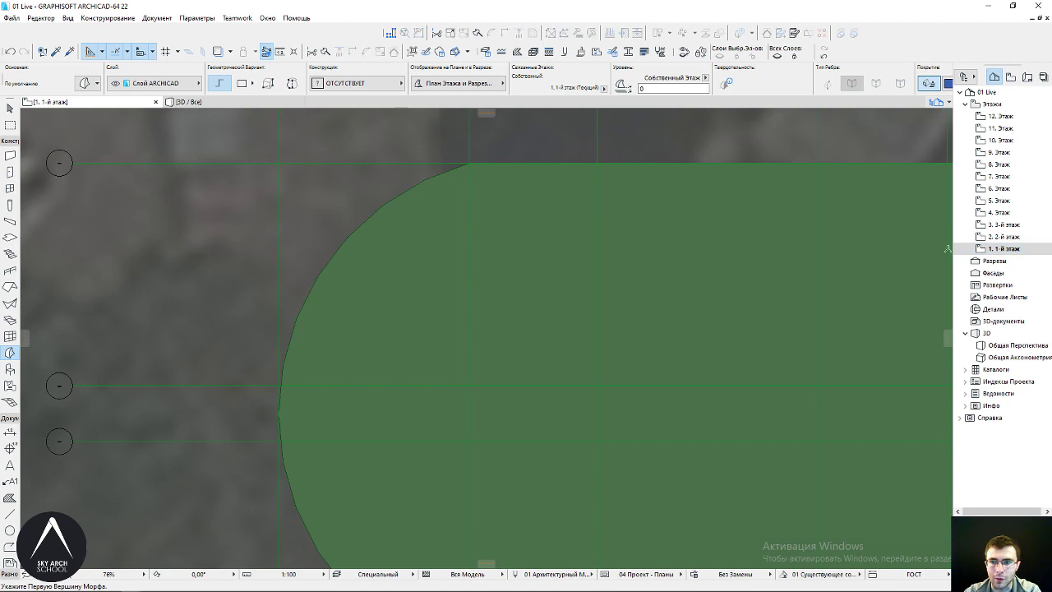
{"action": "left_click", "coordinate": [1001, 237]}
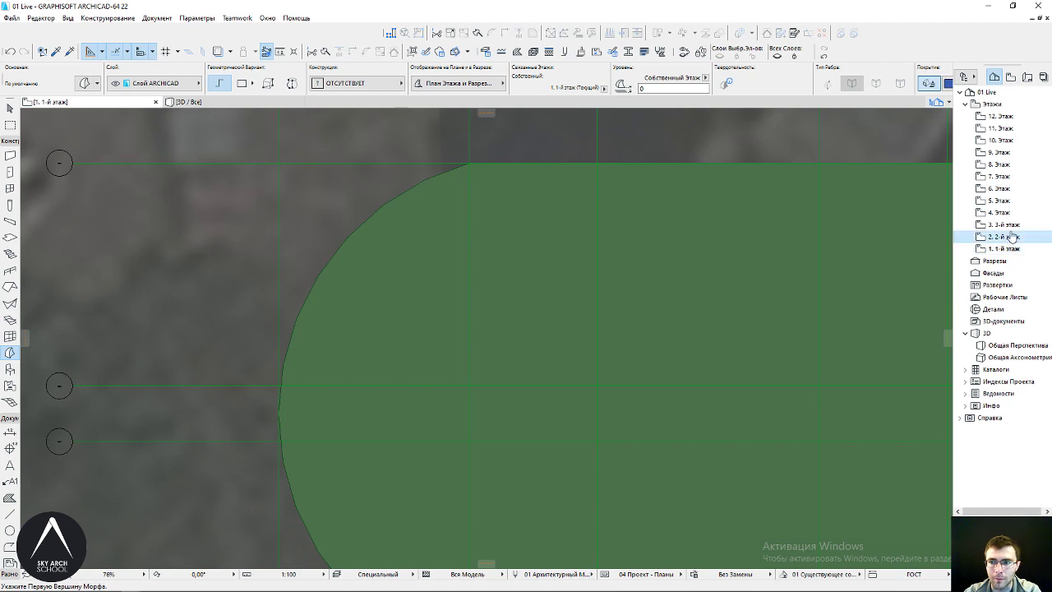
{"action": "scroll", "coordinate": [406, 224], "scroll_direction": "up", "scroll_amount": 1}
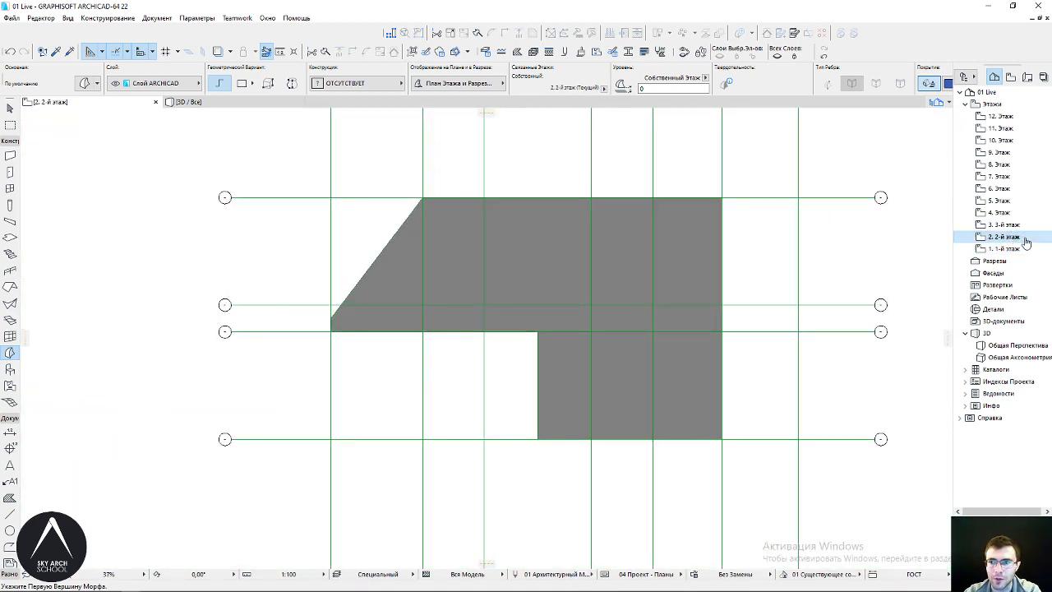
Show the 1st floor as a trace reference beneath the 2nd floor plan
{"action": "right_click", "coordinate": [1002, 249]}
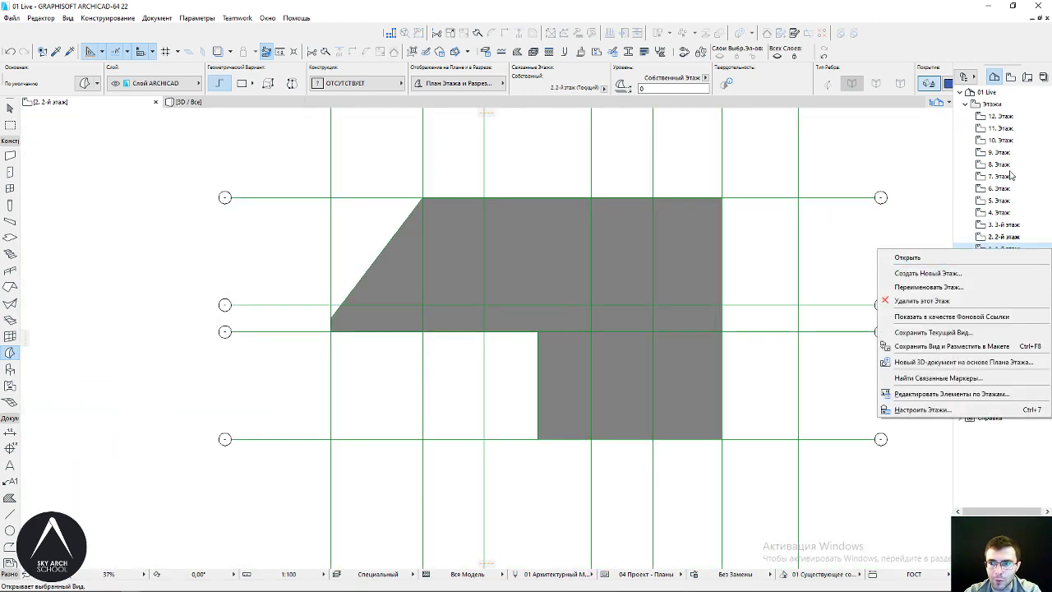
{"action": "left_click", "coordinate": [921, 319]}
{"action": "scroll", "coordinate": [359, 227], "scroll_direction": "up", "scroll_amount": 4}
{"action": "scroll", "coordinate": [365, 229], "scroll_direction": "down", "scroll_amount": 2}
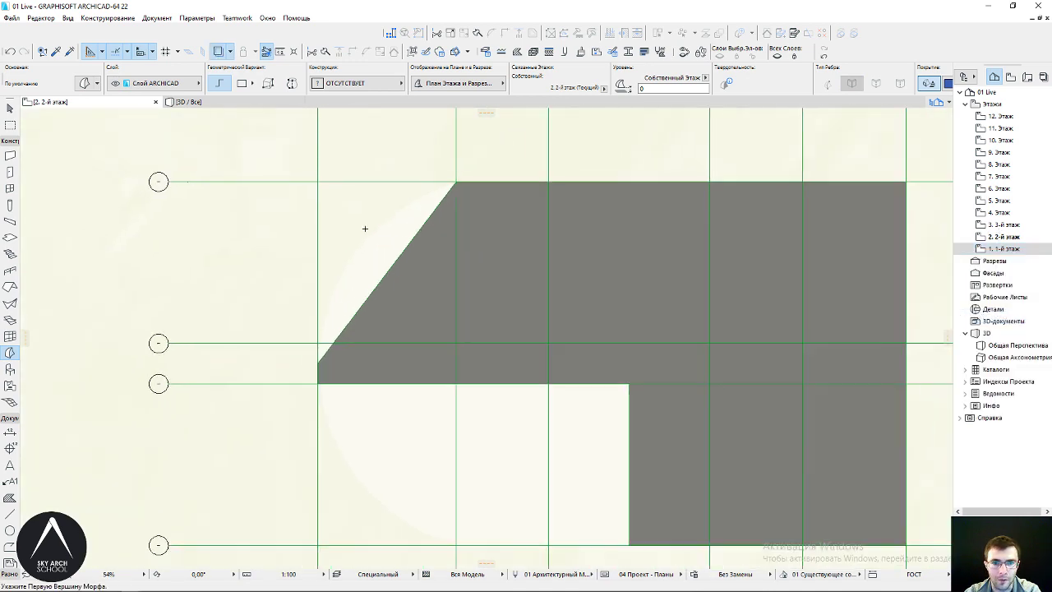
{"action": "scroll", "coordinate": [372, 220], "scroll_direction": "up", "scroll_amount": 2}
{"action": "scroll", "coordinate": [324, 305], "scroll_direction": "down", "scroll_amount": 3}
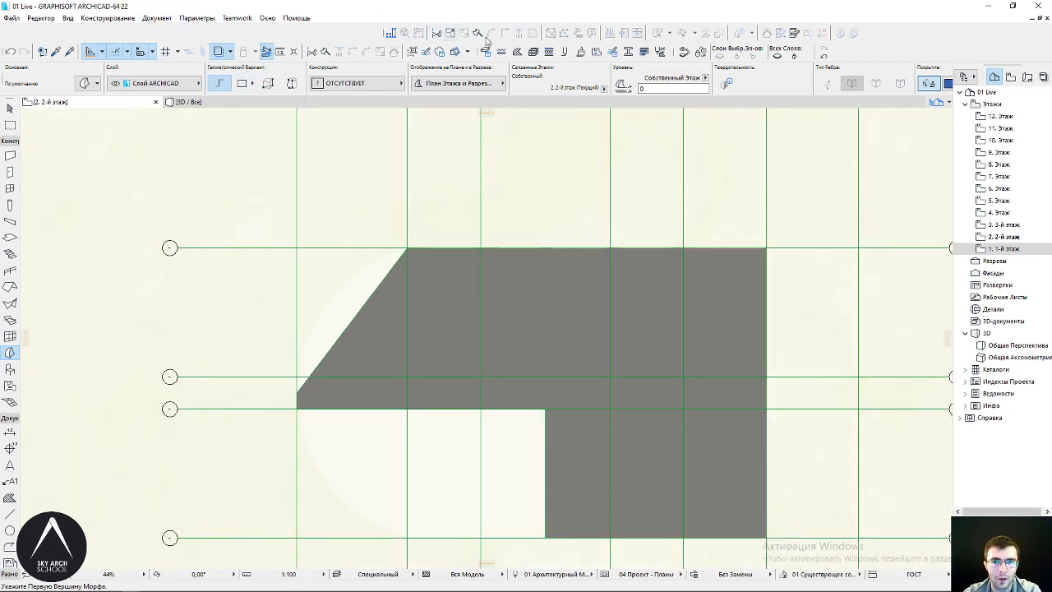
Set the trace reference colour to blue
{"action": "left_click", "coordinate": [230, 52]}
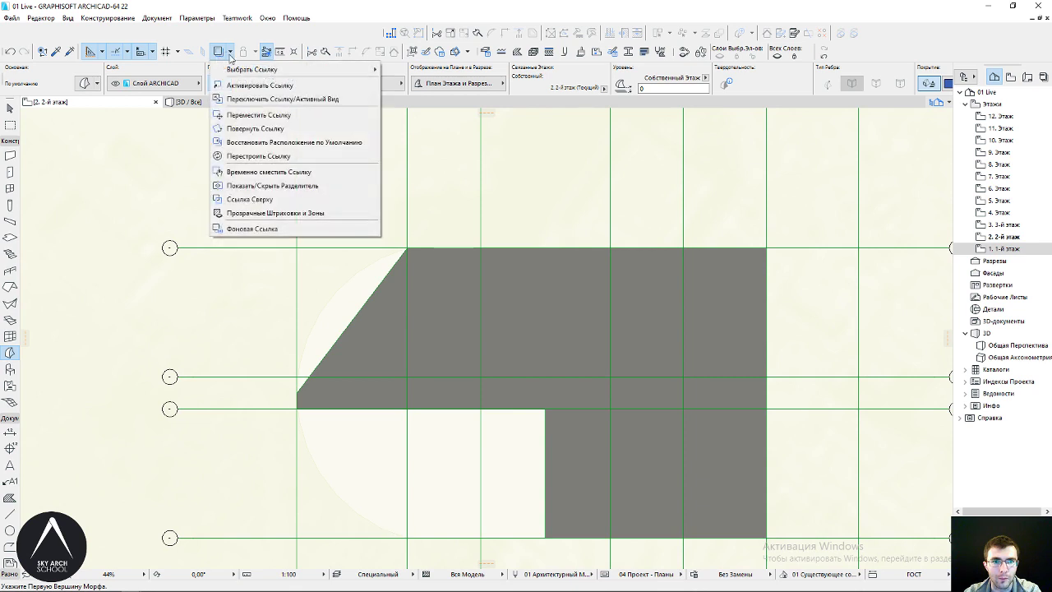
{"action": "left_click", "coordinate": [228, 228]}
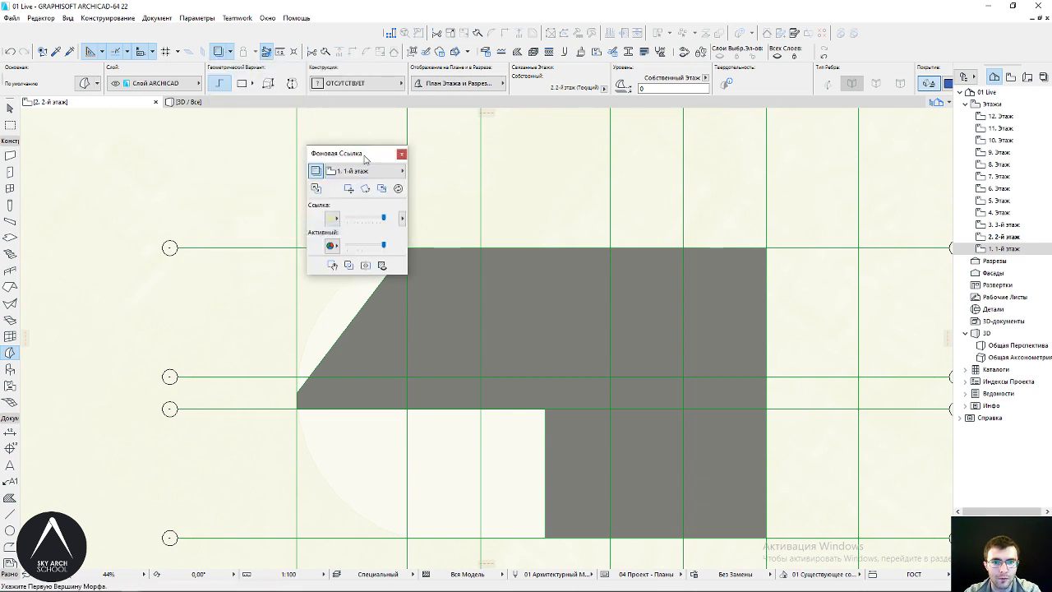
{"action": "left_click_drag", "start_coordinate": [364, 157], "coordinate": [200, 155]}
{"action": "left_click", "coordinate": [170, 218]}
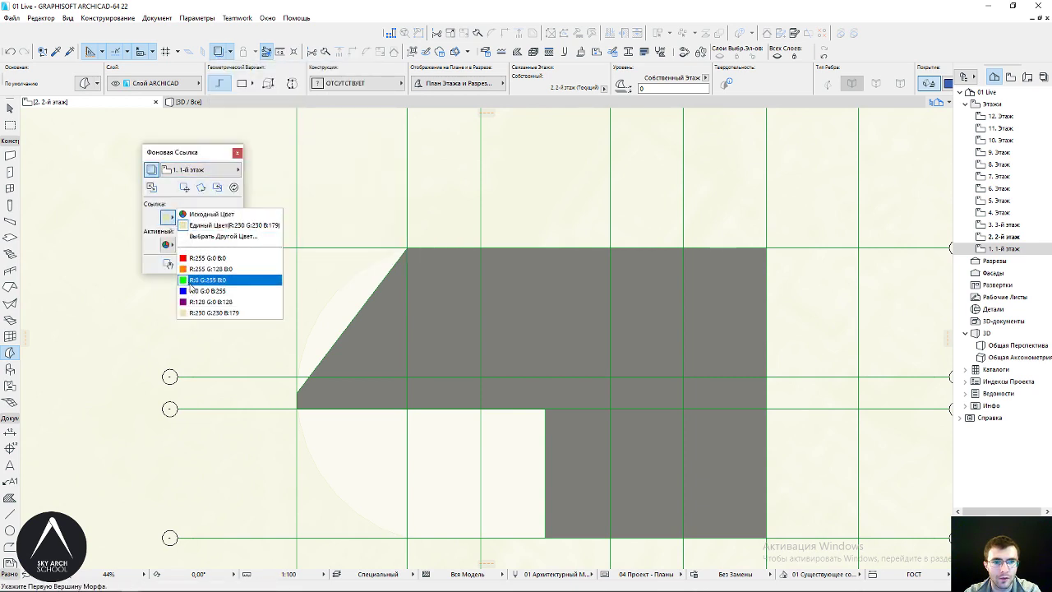
{"action": "left_click", "coordinate": [201, 290]}
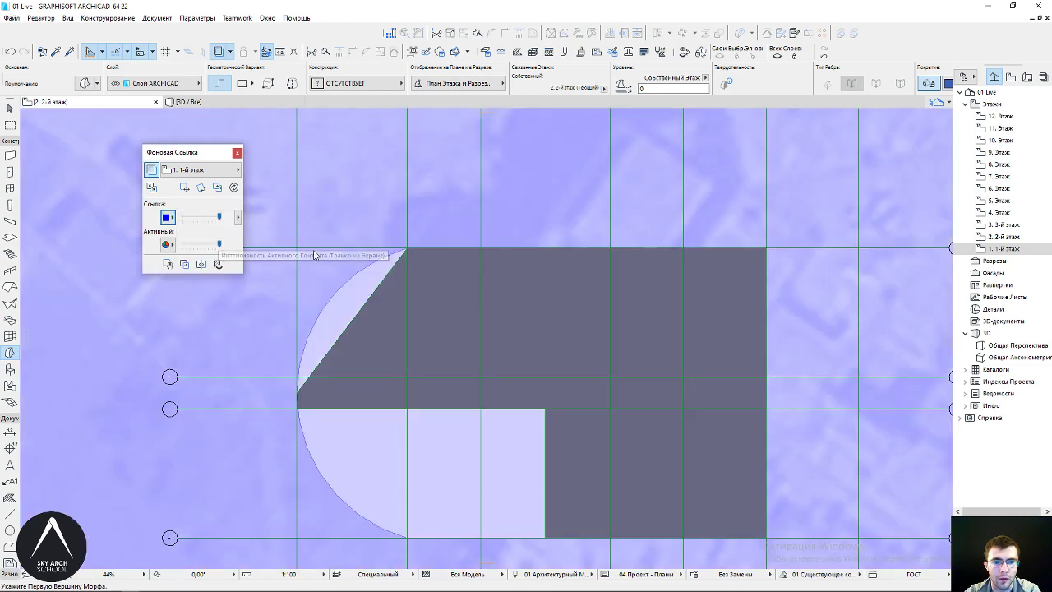
Curve the morph's diagonal edge into an arc as a first attempt
{"action": "scroll", "coordinate": [415, 228], "scroll_direction": "up", "scroll_amount": 2}
{"action": "left_click", "coordinate": [442, 243]}
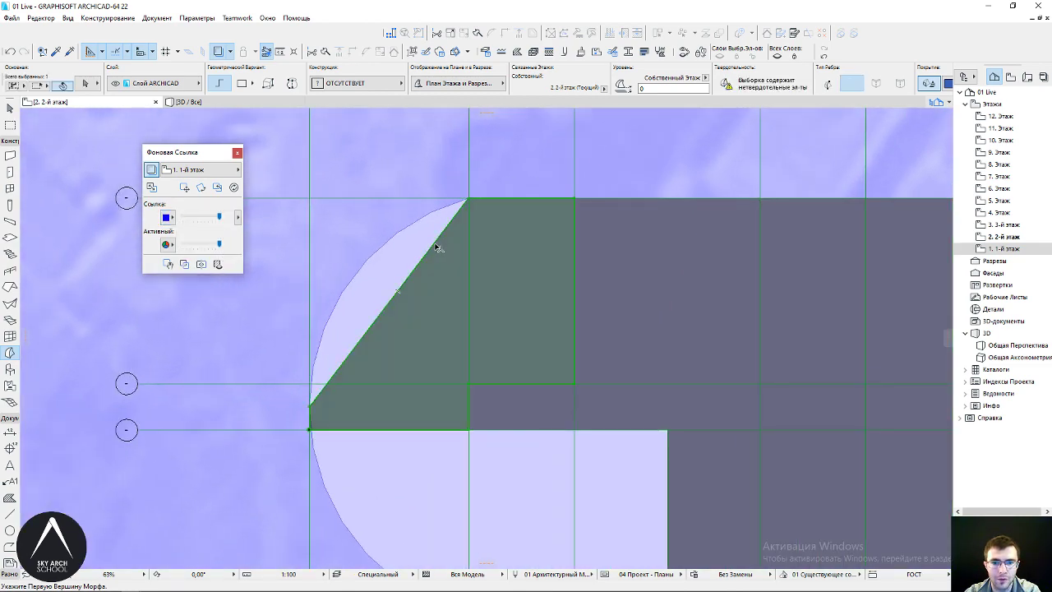
{"action": "left_click", "coordinate": [442, 243]}
{"action": "left_click", "coordinate": [486, 298]}
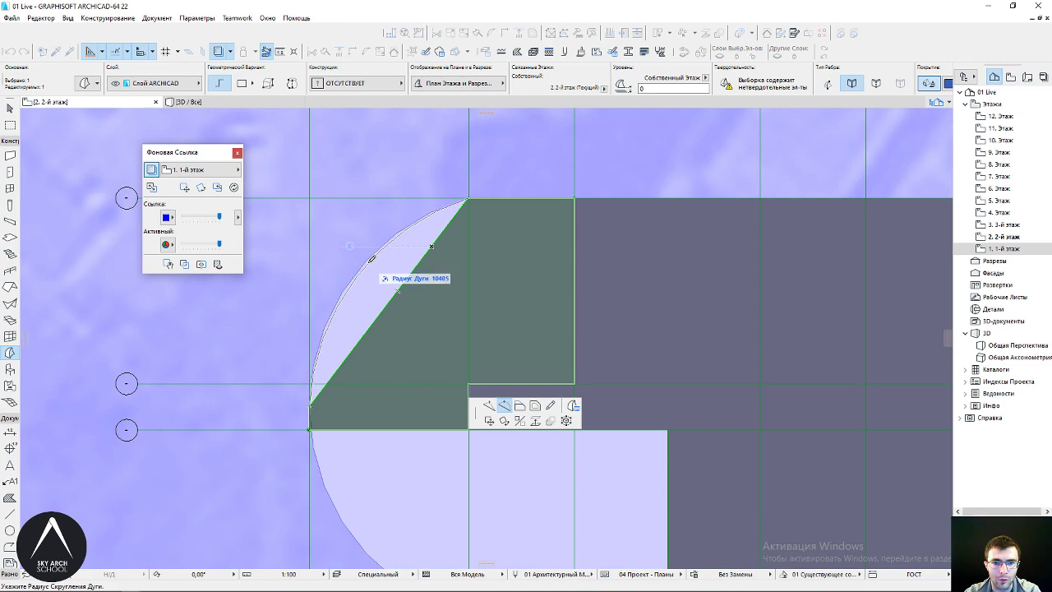
{"action": "scroll", "coordinate": [371, 258], "scroll_direction": "up", "scroll_amount": 2}
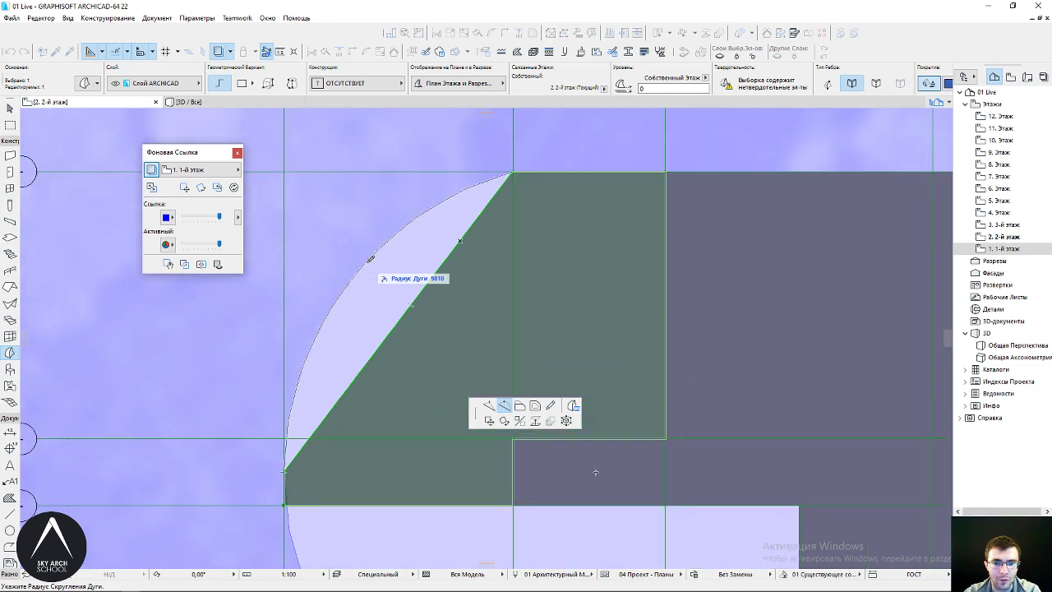
{"action": "left_click", "coordinate": [458, 193]}
{"action": "scroll", "coordinate": [316, 264], "scroll_direction": "down", "scroll_amount": 1}
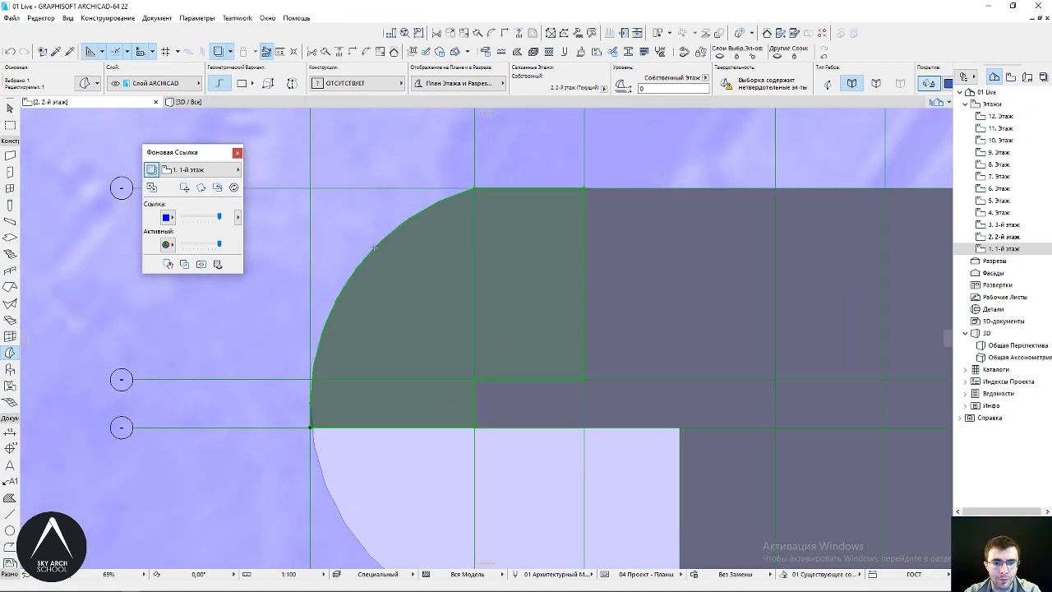
{"action": "scroll", "coordinate": [364, 329], "scroll_direction": "up", "scroll_amount": 2}
{"action": "scroll", "coordinate": [345, 301], "scroll_direction": "up", "scroll_amount": 1}
{"action": "scroll", "coordinate": [345, 301], "scroll_direction": "down", "scroll_amount": 2}
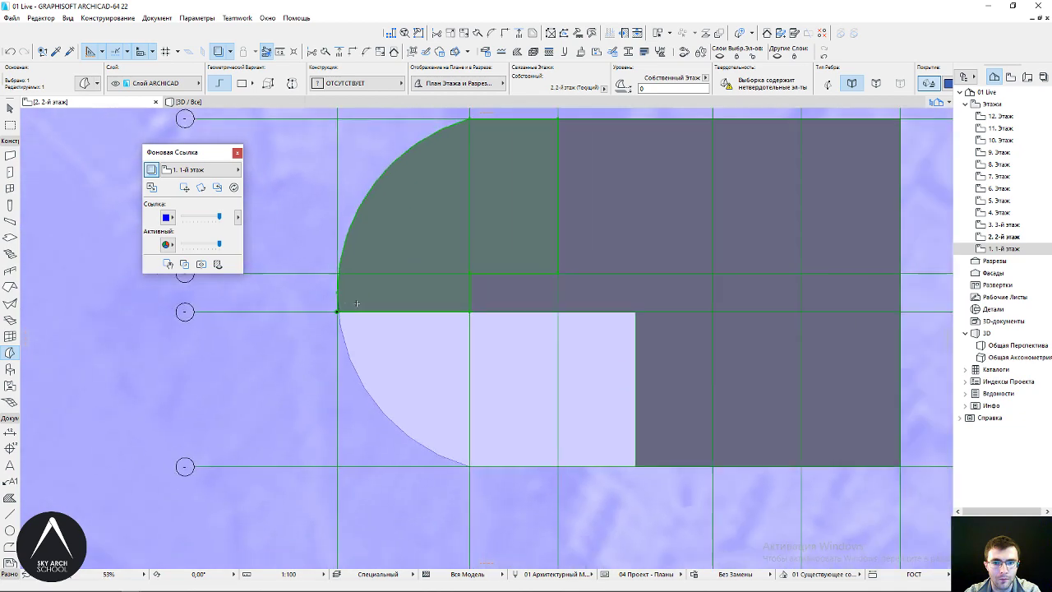
{"action": "scroll", "coordinate": [355, 305], "scroll_direction": "up", "scroll_amount": 1}
{"action": "scroll", "coordinate": [370, 309], "scroll_direction": "up", "scroll_amount": 1}
{"action": "scroll", "coordinate": [395, 311], "scroll_direction": "down", "scroll_amount": 1}
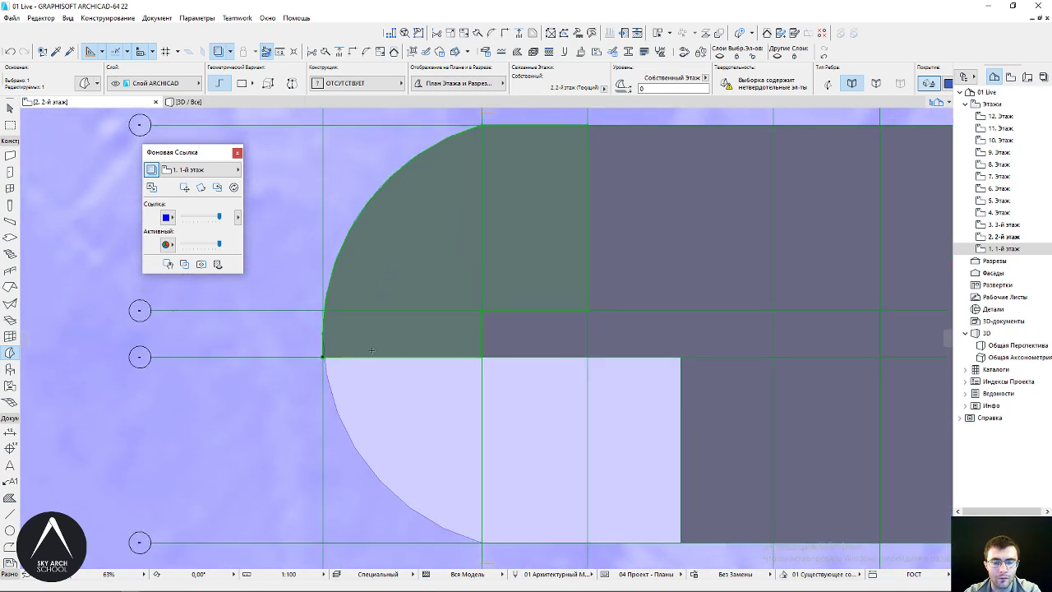
Undo and redo the edit, then offset the morph's bottom edge up to the gridline
{"action": "key", "text": "ctrl+z"}
{"action": "key", "text": "ctrl+z"}
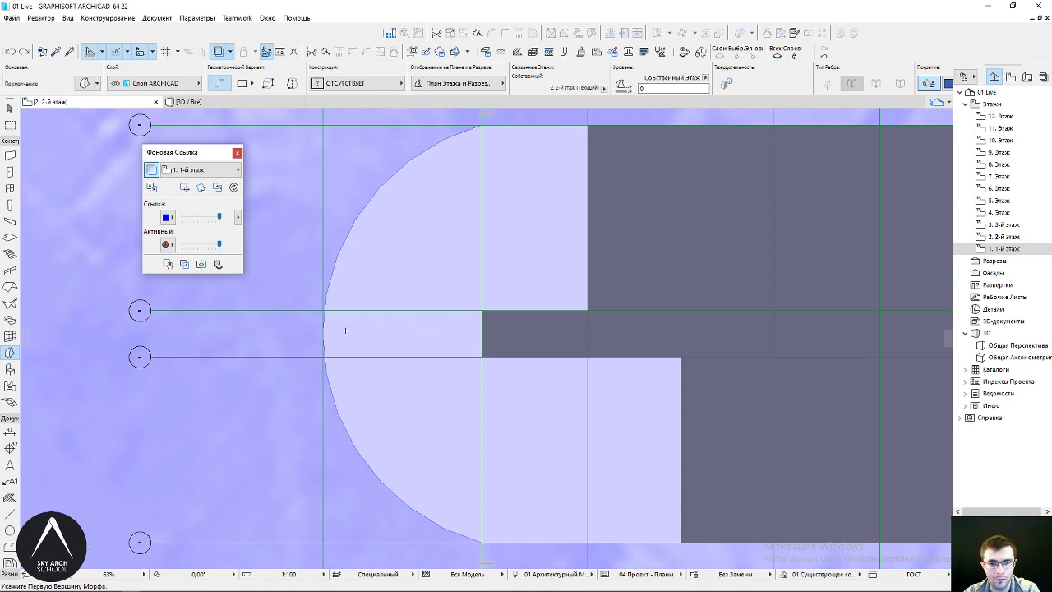
{"action": "key", "text": "ctrl+shift+z"}
{"action": "left_click", "coordinate": [395, 356]}
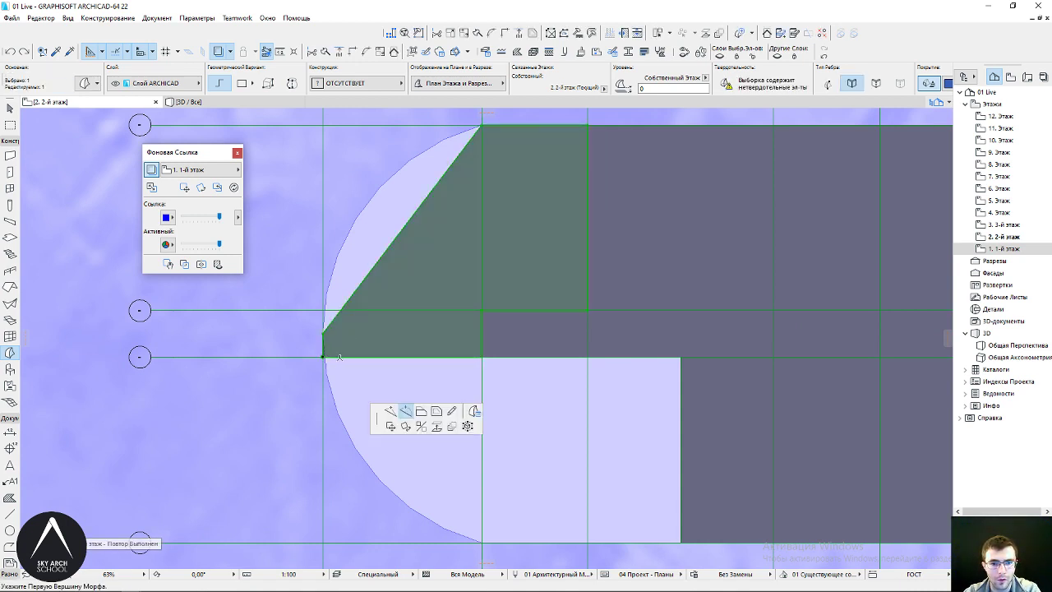
{"action": "left_click", "coordinate": [520, 405]}
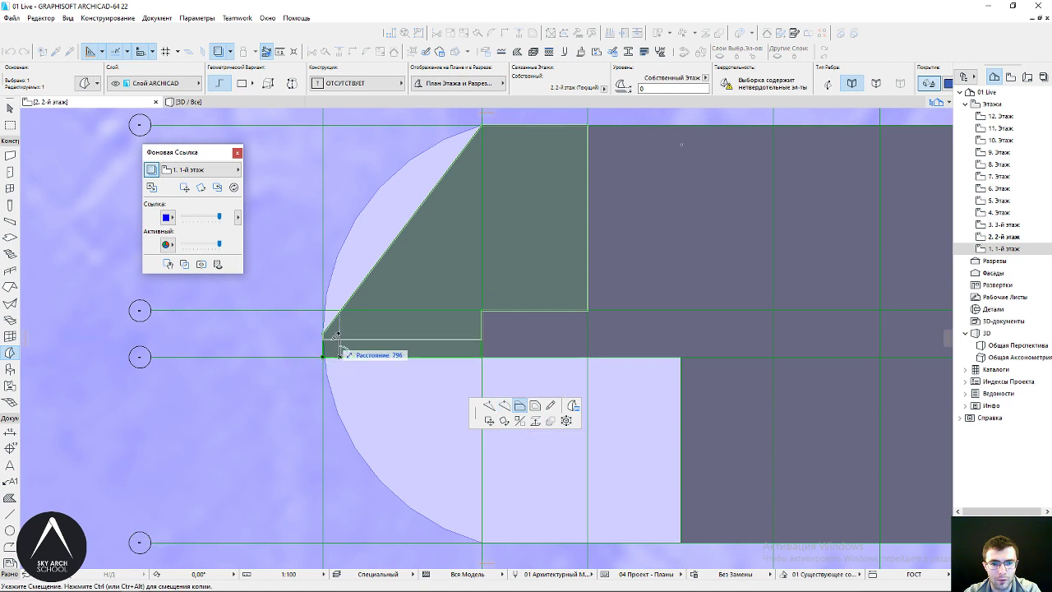
{"action": "left_click", "coordinate": [326, 330]}
Bend the diagonal edge into a quarter-circle arc matching the 1st floor outline, then start Mirror a Copy
{"action": "left_click", "coordinate": [333, 320]}
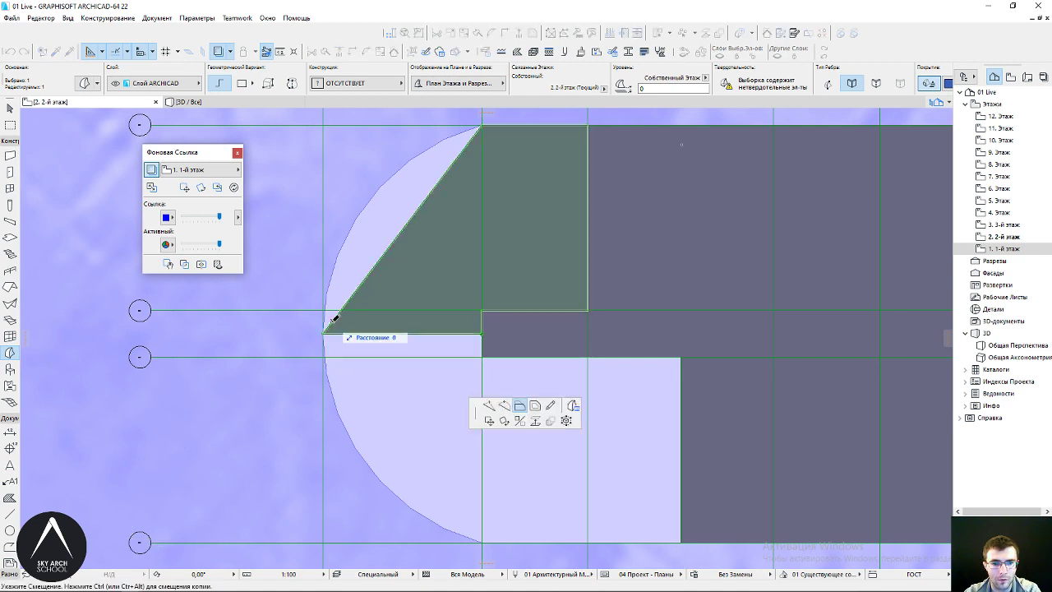
{"action": "left_click", "coordinate": [503, 406]}
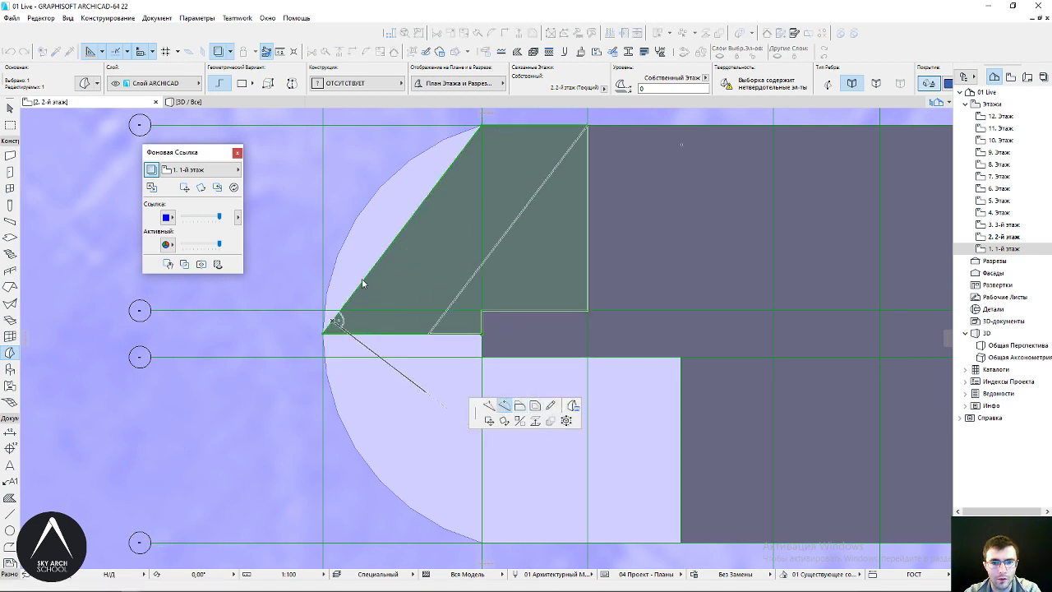
{"action": "left_click", "coordinate": [337, 252]}
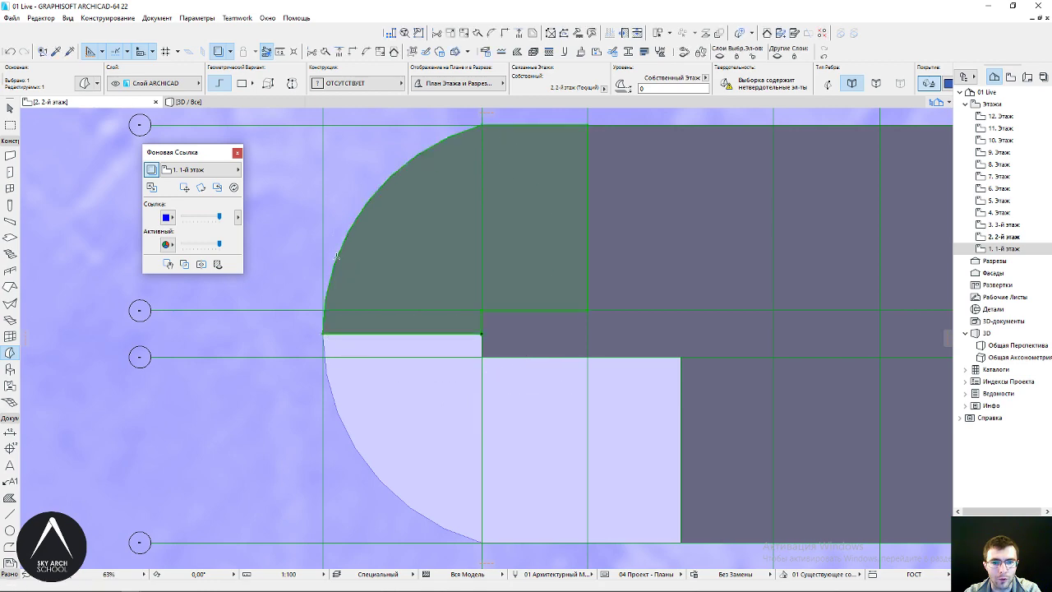
{"action": "scroll", "coordinate": [370, 287], "scroll_direction": "down", "scroll_amount": 2}
{"action": "scroll", "coordinate": [378, 296], "scroll_direction": "up", "scroll_amount": 1}
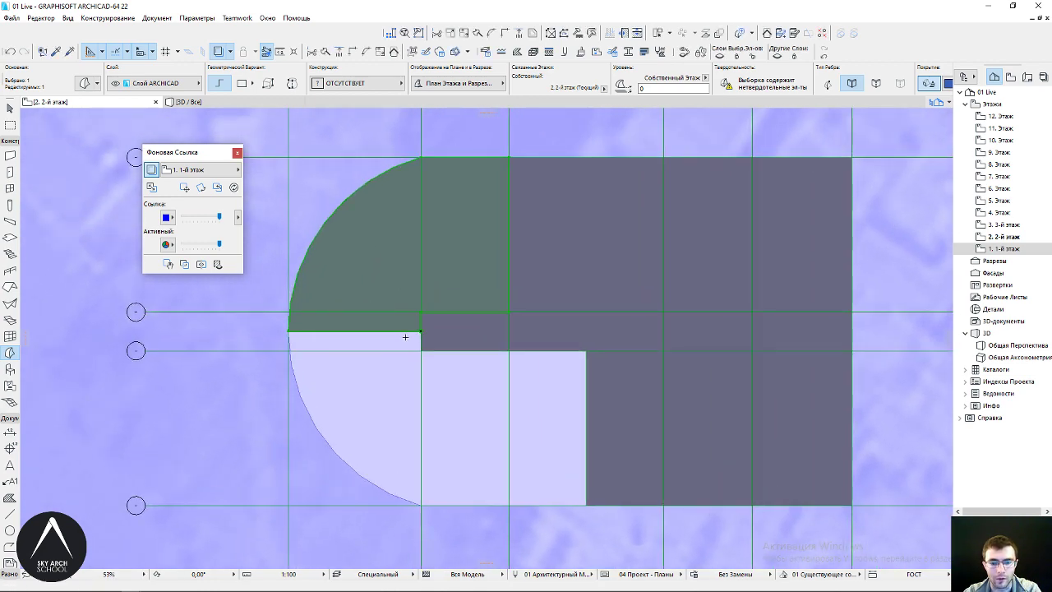
{"action": "key", "text": "ctrl+alt+m"}
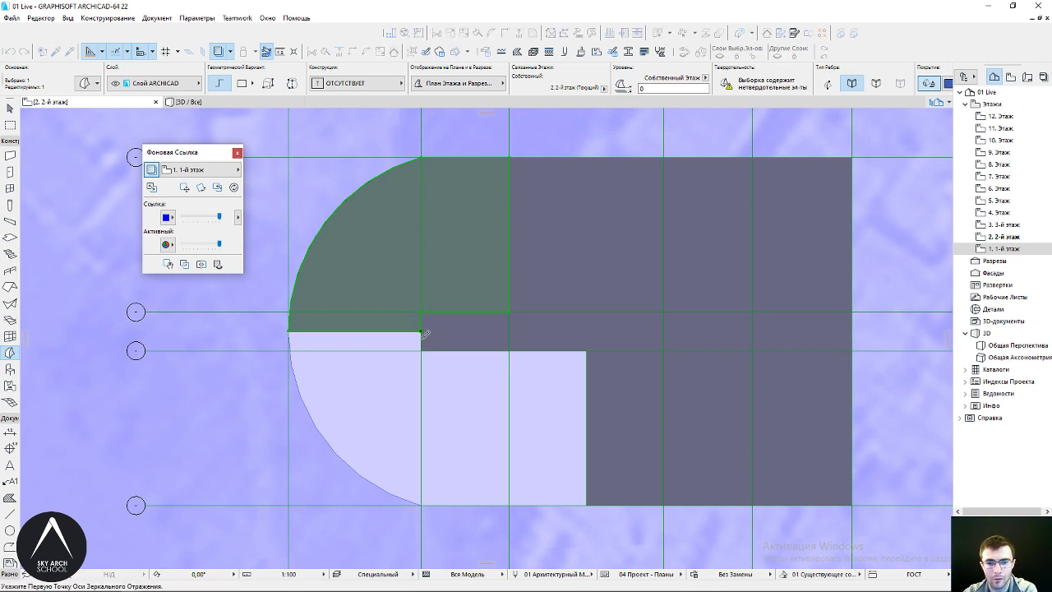
Mirror the rounded block across a horizontal axis and reshape the copied block's edge
{"action": "left_click", "coordinate": [421, 331]}
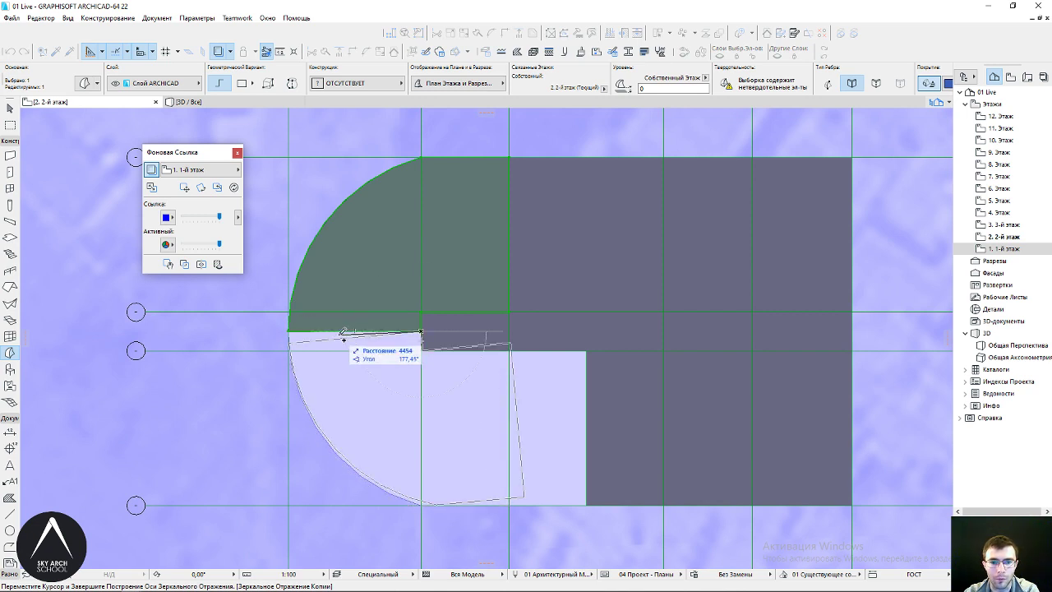
{"action": "left_click", "coordinate": [344, 331]}
{"action": "middle_click_drag", "start_coordinate": [487, 372], "coordinate": [454, 330]}
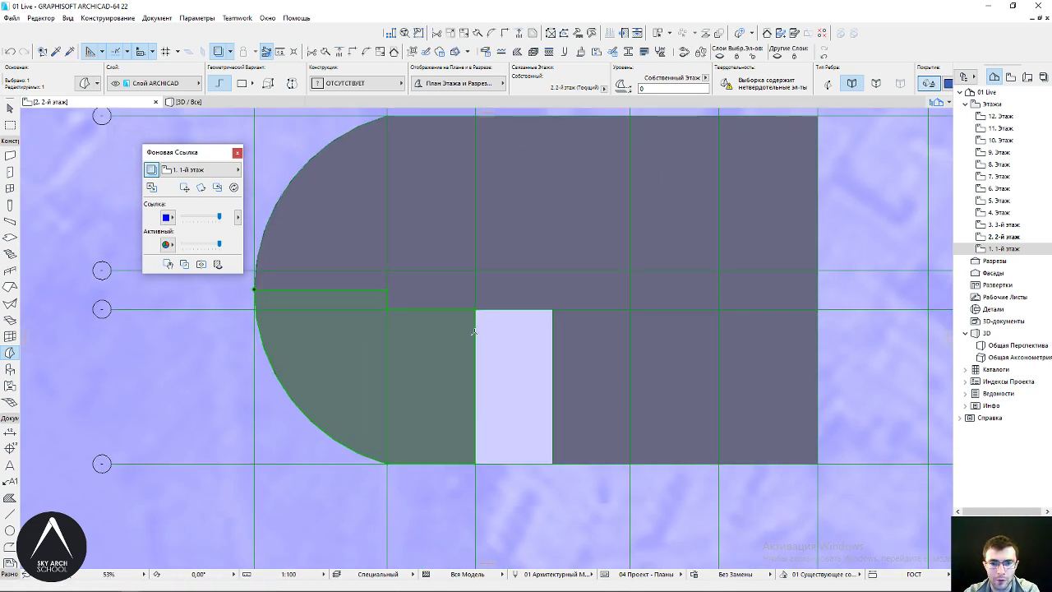
{"action": "left_click", "coordinate": [474, 331]}
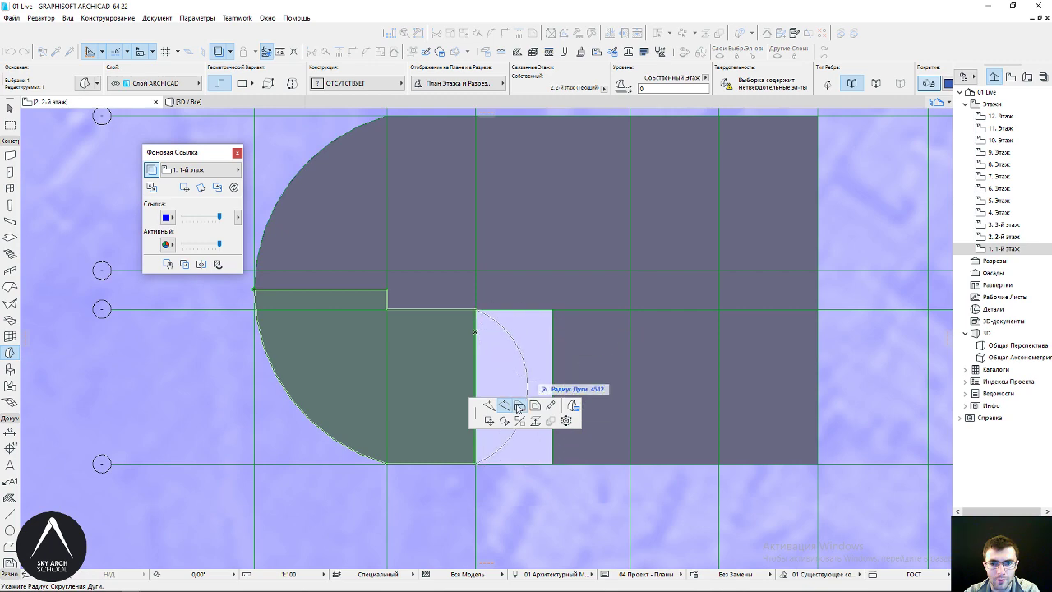
{"action": "left_click", "coordinate": [555, 306]}
{"action": "scroll", "coordinate": [491, 307], "scroll_direction": "down", "scroll_amount": 2}
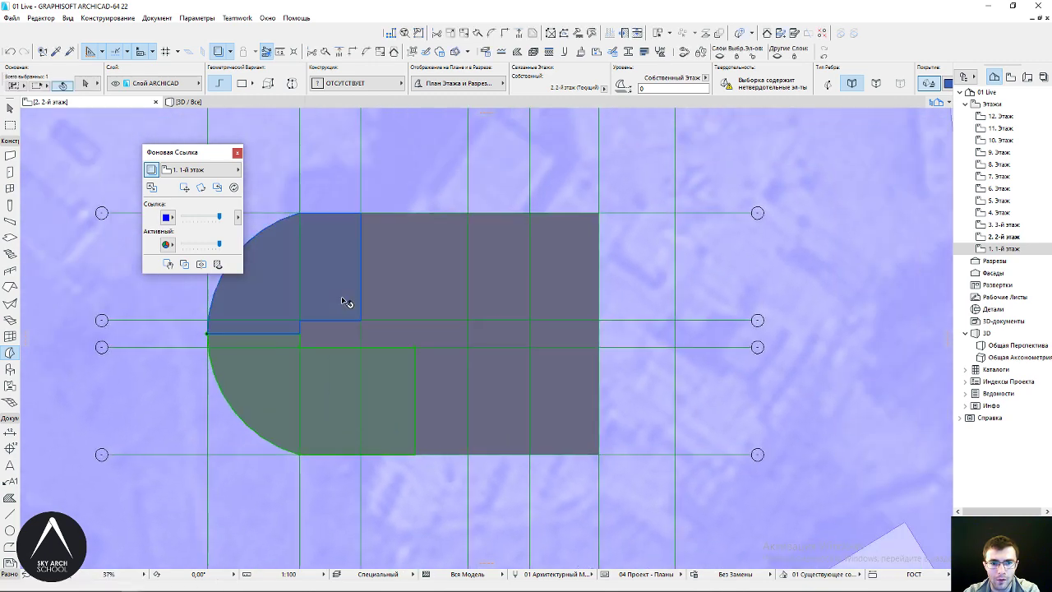
Review the whole footprint and select the upper-middle morph block
{"action": "left_click_drag", "start_coordinate": [346, 302], "coordinate": [507, 274]}
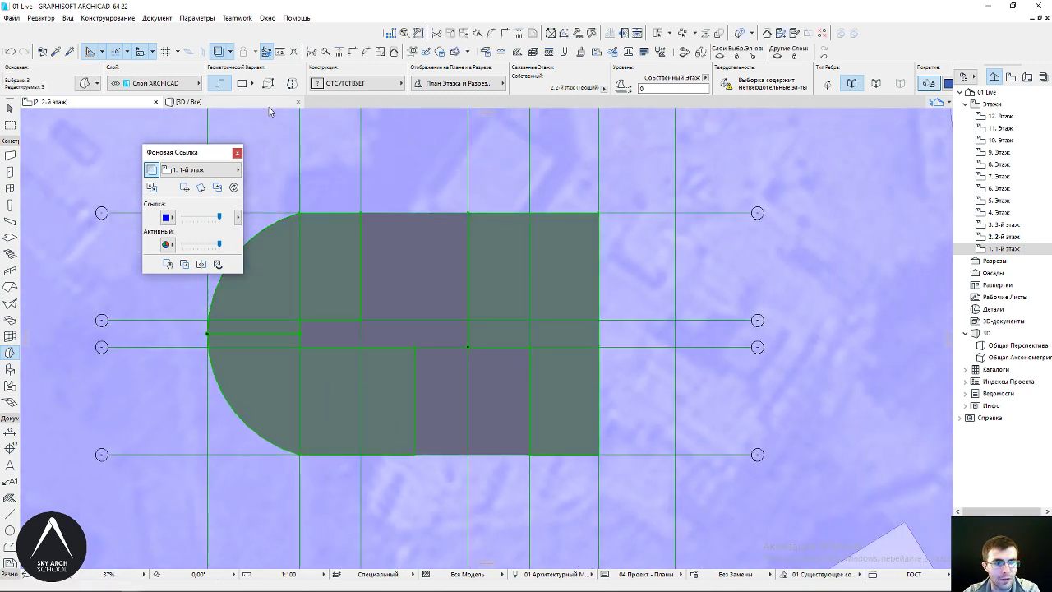
{"action": "middle_click_drag", "start_coordinate": [461, 328], "coordinate": [518, 322]}
{"action": "scroll", "coordinate": [518, 321], "scroll_direction": "up", "scroll_amount": 1}
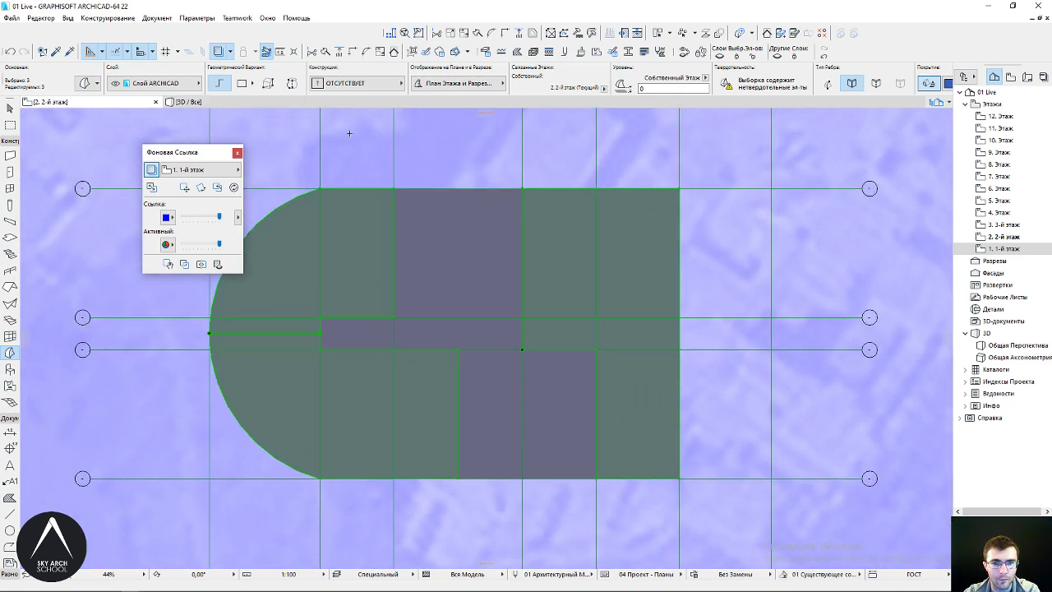
{"action": "key", "text": "Escape"}
{"action": "left_click", "coordinate": [408, 238], "text": "shift"}
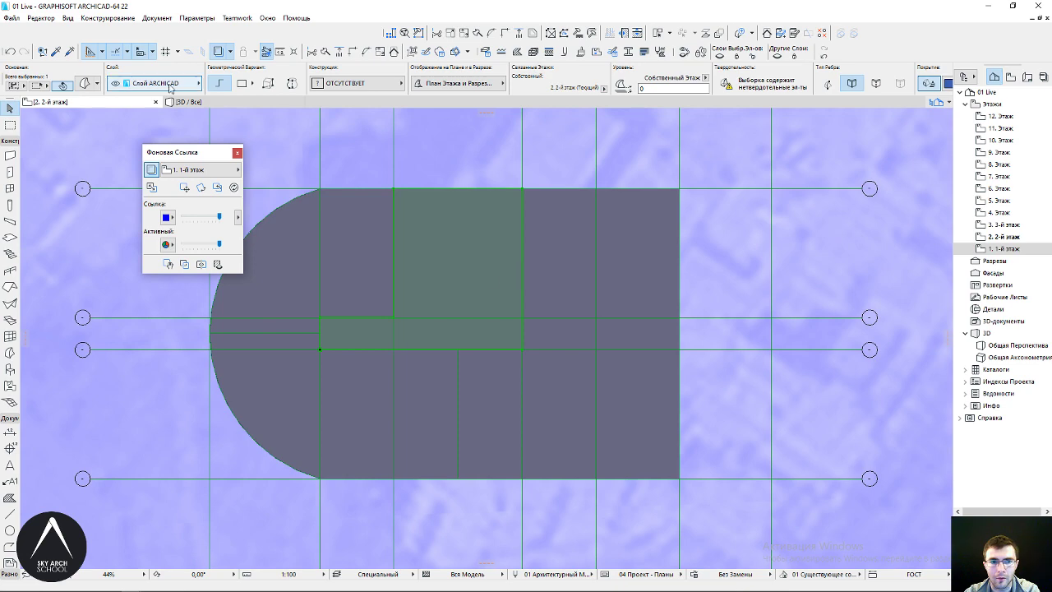
Give the upper-middle morph an orange Surface Hatch Pen, then view the Pens and Colors
{"action": "key", "text": "ctrl+t"}
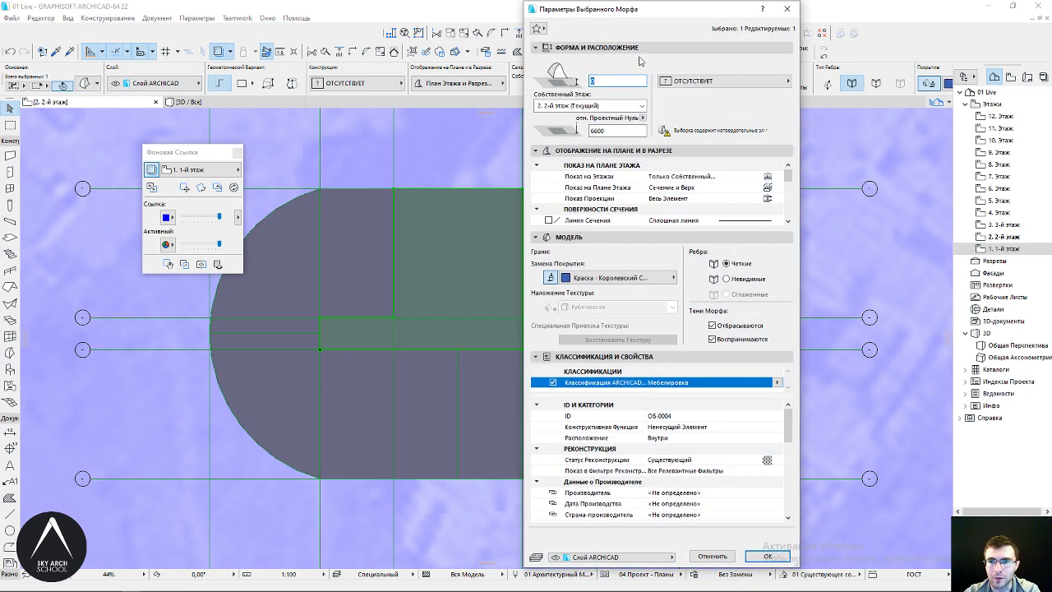
{"action": "left_click_drag", "start_coordinate": [641, 8], "coordinate": [779, 9]}
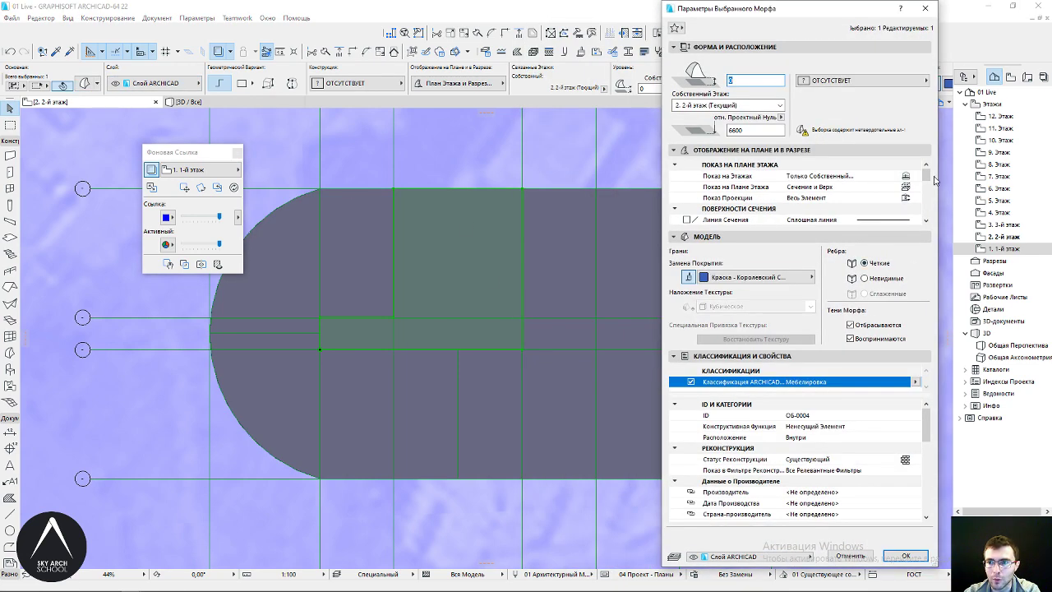
{"action": "scroll", "coordinate": [929, 194], "scroll_direction": "down", "scroll_amount": 2}
{"action": "scroll", "coordinate": [926, 192], "scroll_direction": "down", "scroll_amount": 3}
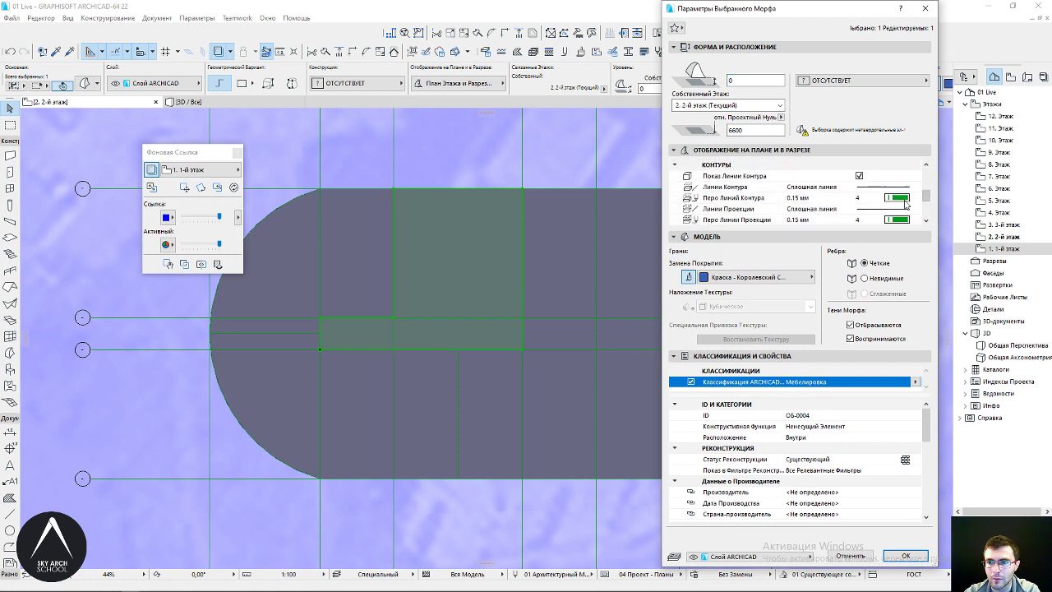
{"action": "scroll", "coordinate": [907, 203], "scroll_direction": "up", "scroll_amount": 1}
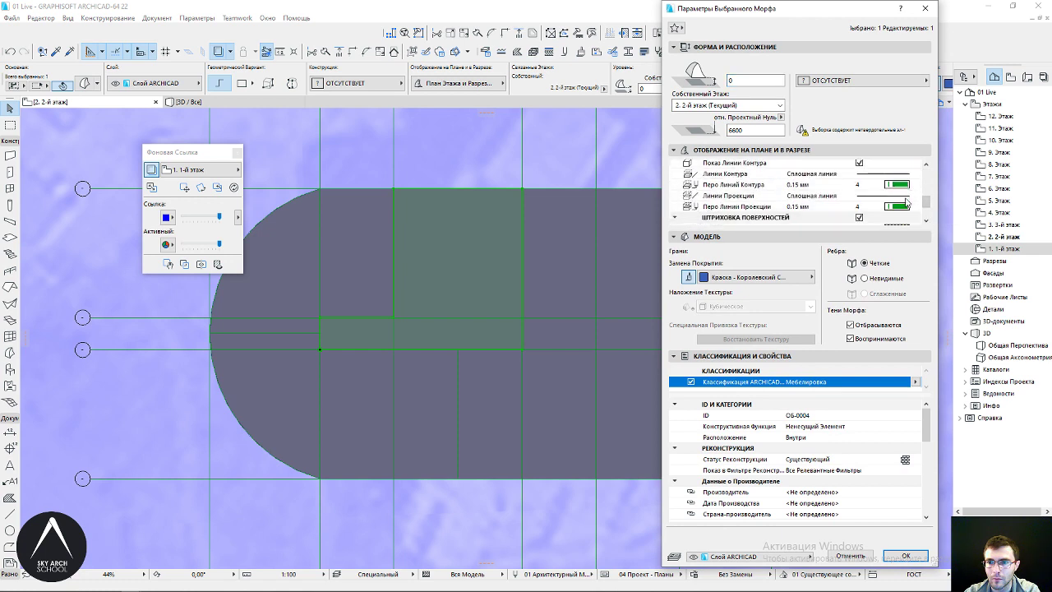
{"action": "scroll", "coordinate": [906, 203], "scroll_direction": "up", "scroll_amount": 1}
{"action": "left_click", "coordinate": [899, 198]}
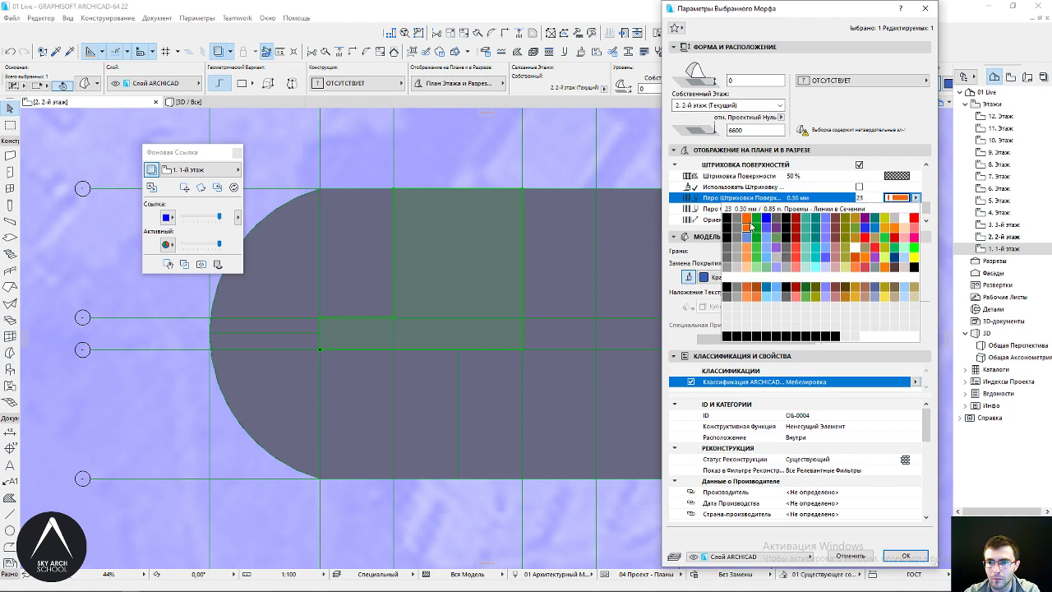
{"action": "left_click", "coordinate": [751, 225]}
{"action": "left_click", "coordinate": [904, 555]}
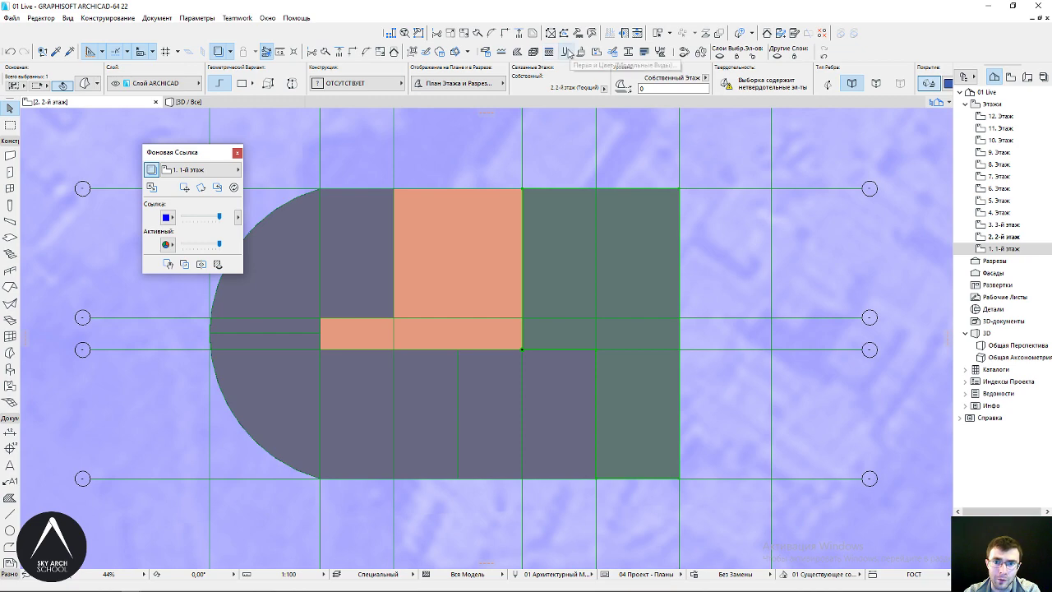
{"action": "left_click", "coordinate": [567, 52]}
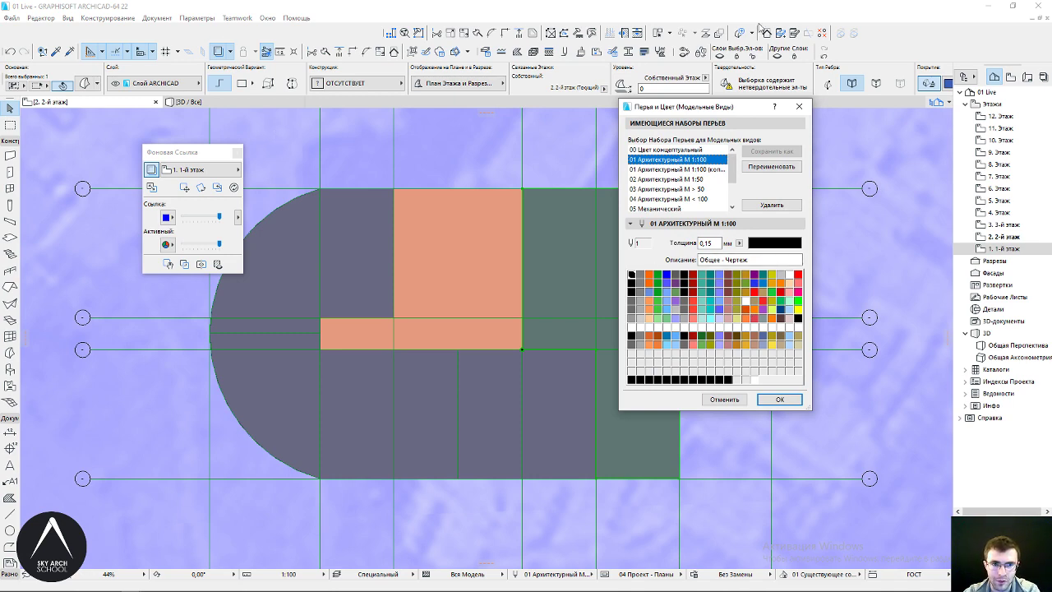
{"action": "left_click_drag", "start_coordinate": [700, 114], "coordinate": [791, 176]}
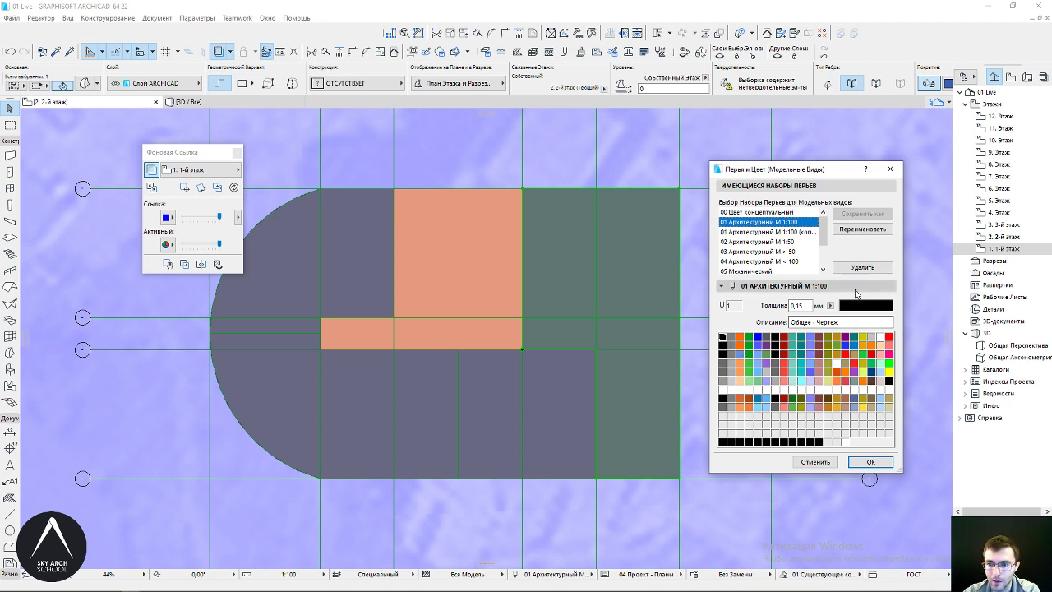
{"action": "left_click", "coordinate": [890, 169]}
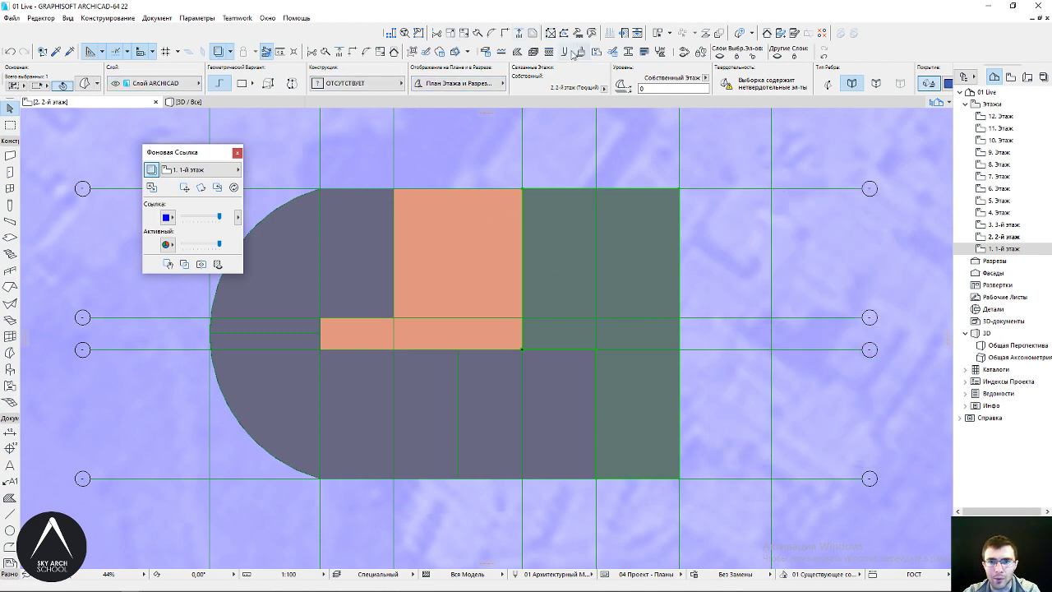
Set the right-hand morph block's Surface Hatch Pen to a red pen
{"action": "left_click", "coordinate": [85, 83]}
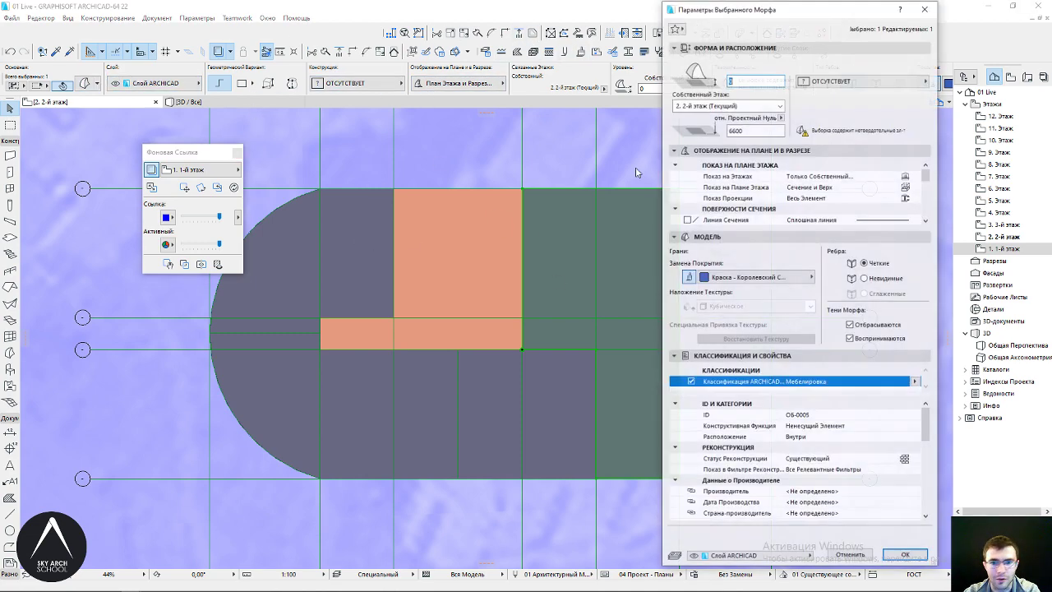
{"action": "scroll", "coordinate": [914, 204], "scroll_direction": "down", "scroll_amount": 3}
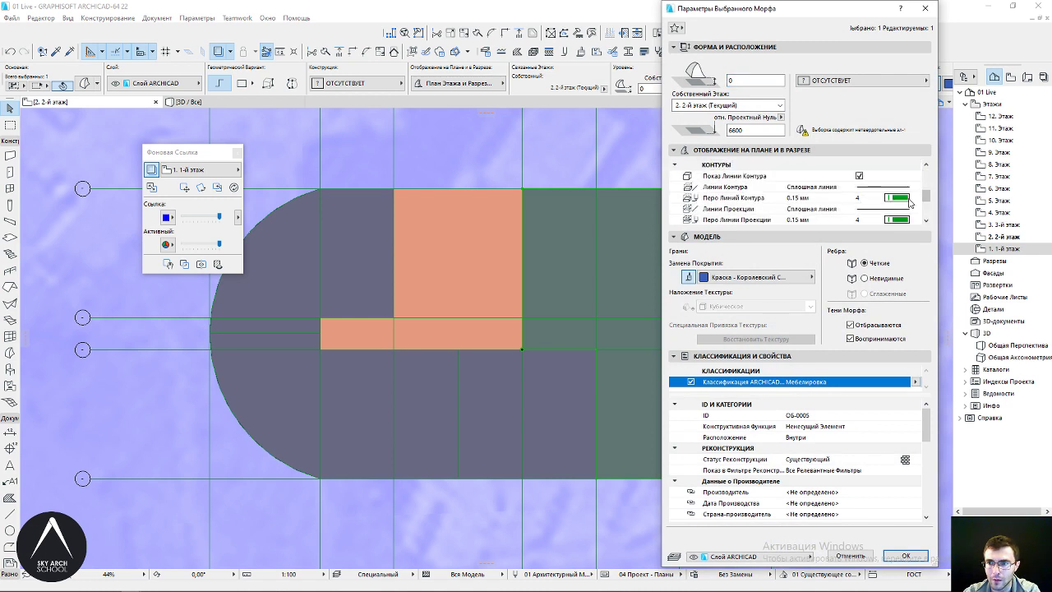
{"action": "scroll", "coordinate": [904, 207], "scroll_direction": "down", "scroll_amount": 1}
{"action": "scroll", "coordinate": [821, 210], "scroll_direction": "down", "scroll_amount": 1}
{"action": "left_click", "coordinate": [917, 187]}
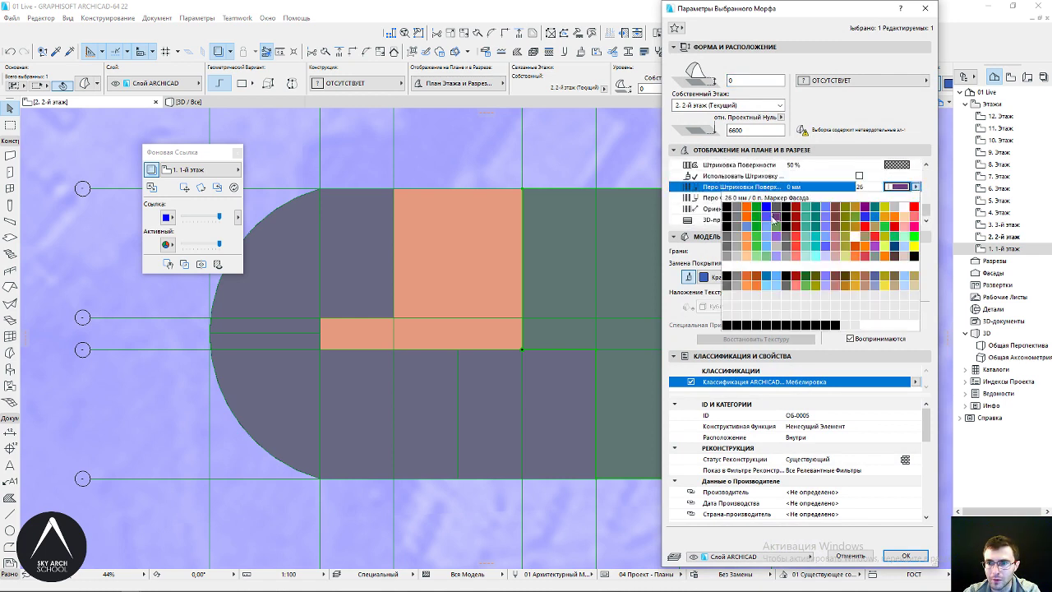
{"action": "left_click", "coordinate": [795, 207]}
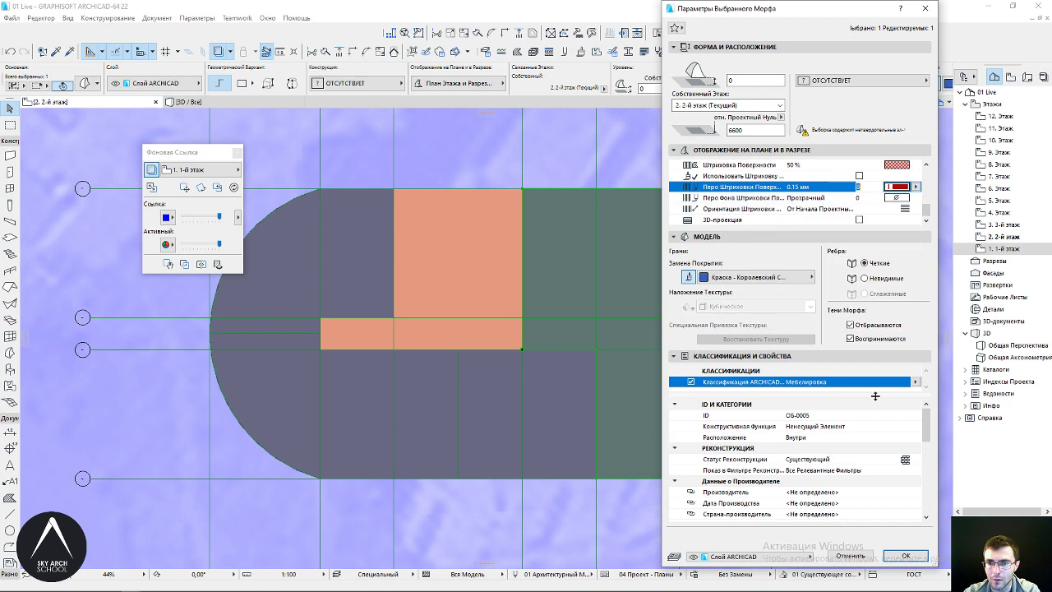
{"action": "left_click", "coordinate": [894, 558]}
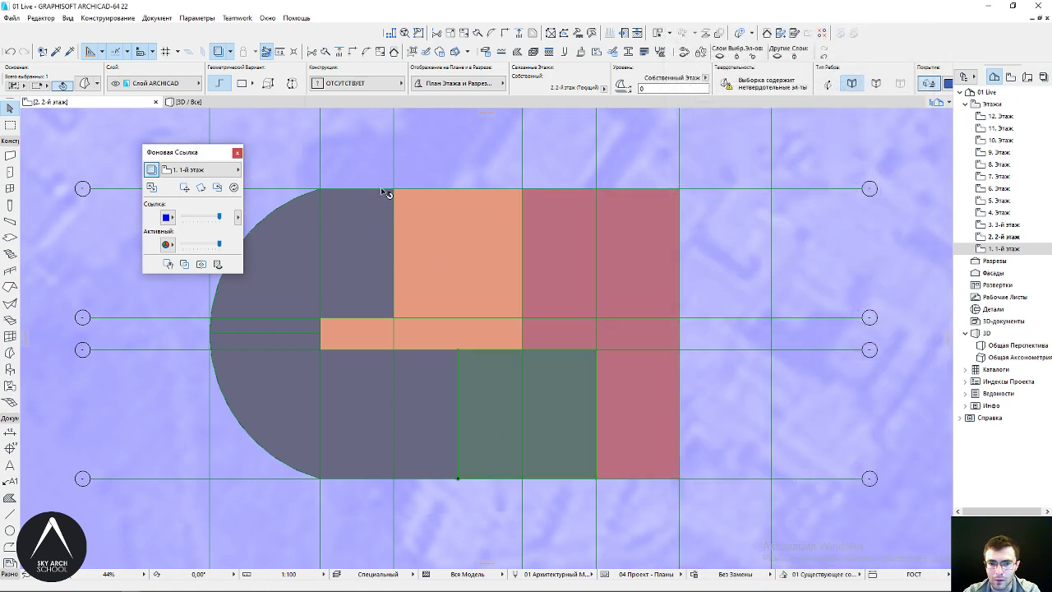
Set the lower-middle morph block's Surface Hatch Pen to a white pen
{"action": "key", "text": "ctrl+t"}
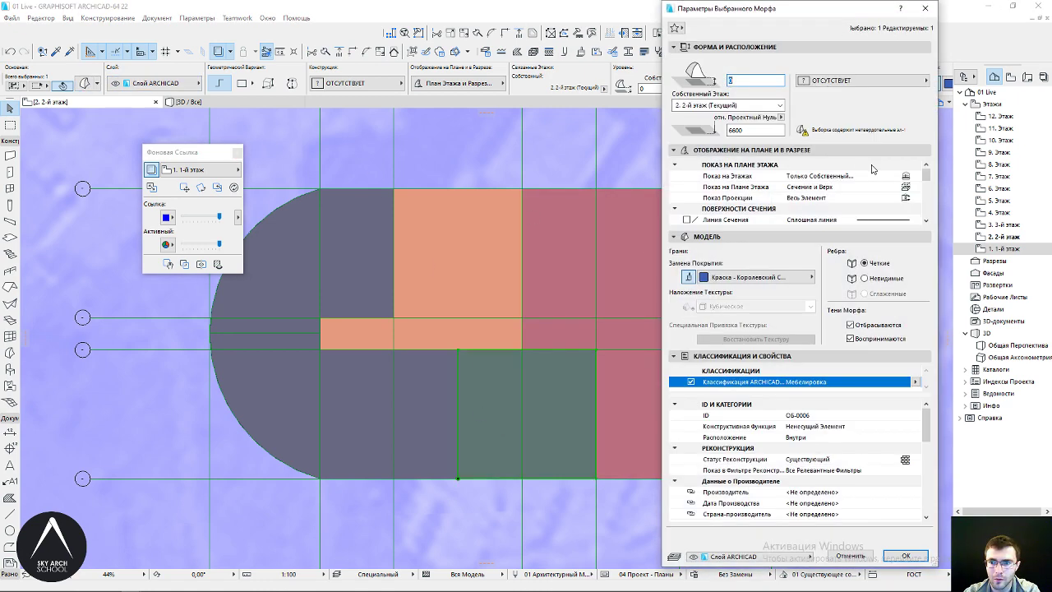
{"action": "left_click_drag", "start_coordinate": [926, 179], "coordinate": [928, 198]}
{"action": "left_click", "coordinate": [904, 199]}
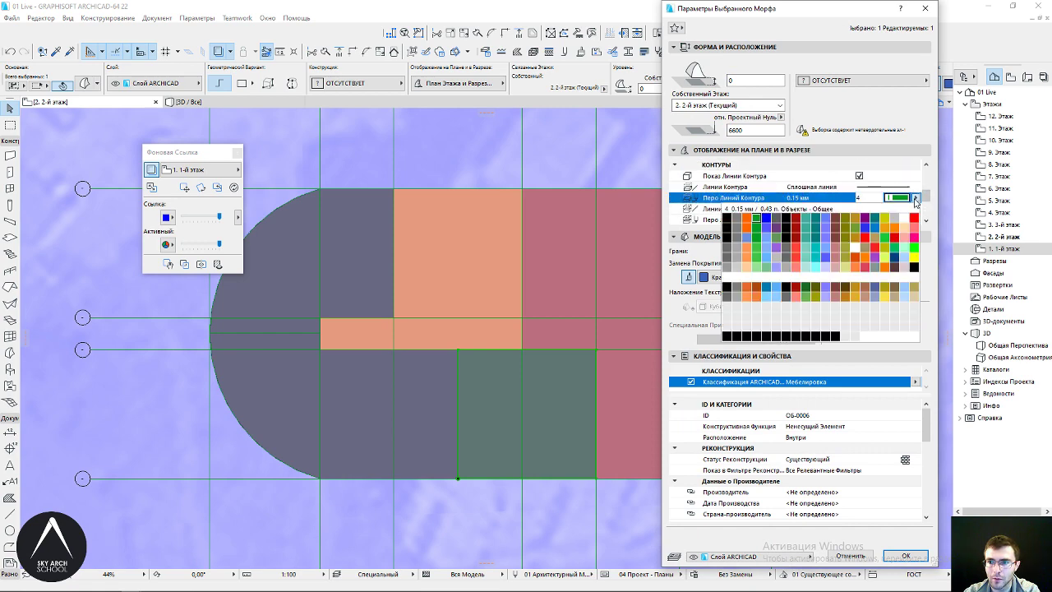
{"action": "left_click", "coordinate": [919, 211]}
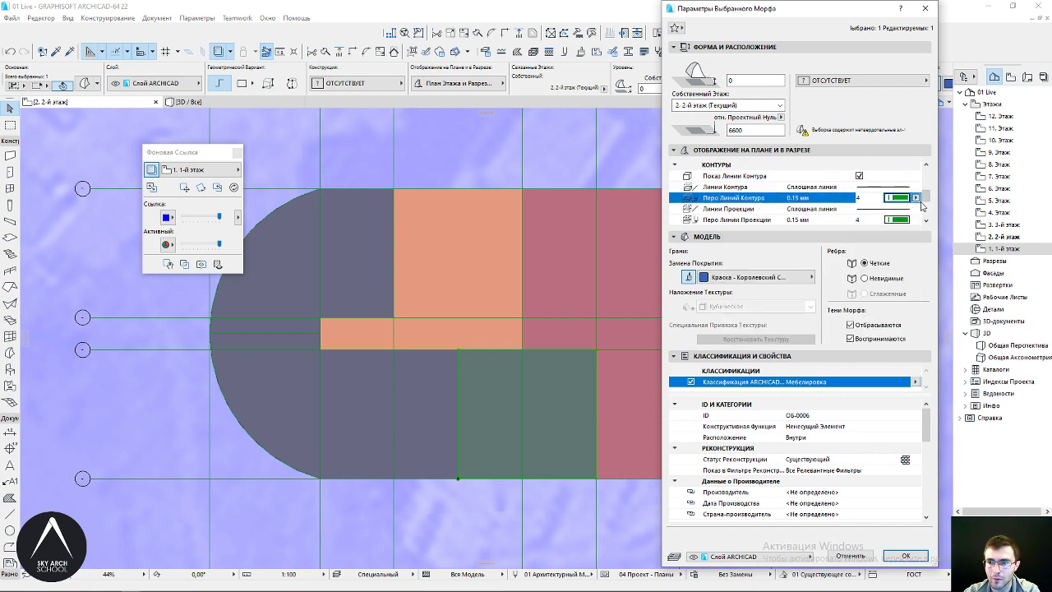
{"action": "scroll", "coordinate": [923, 199], "scroll_direction": "down", "scroll_amount": 1}
{"action": "scroll", "coordinate": [923, 199], "scroll_direction": "down", "scroll_amount": 1}
{"action": "scroll", "coordinate": [923, 199], "scroll_direction": "down", "scroll_amount": 1}
{"action": "left_click", "coordinate": [917, 198]}
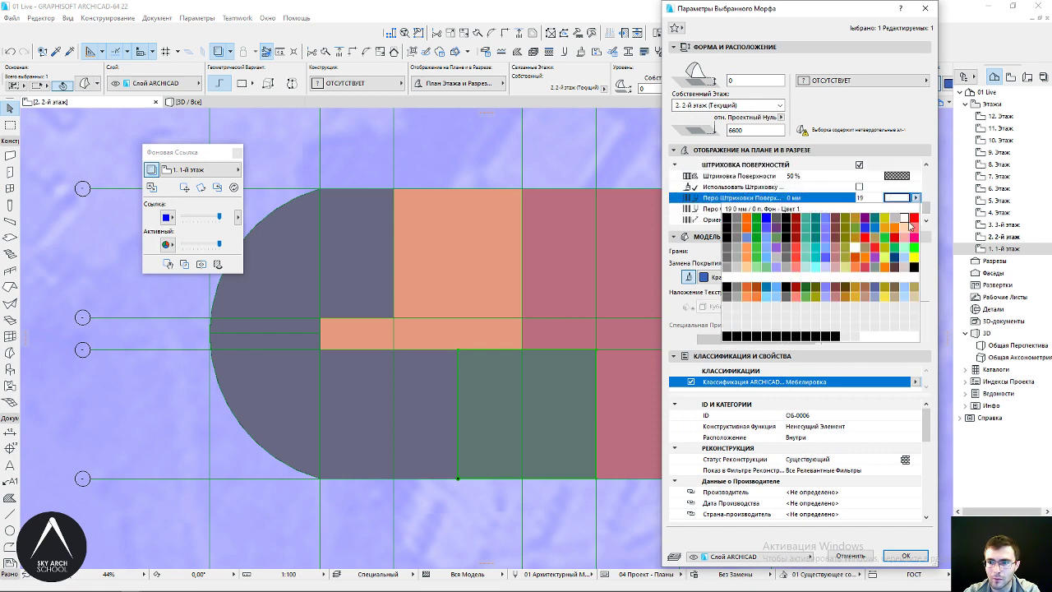
{"action": "left_click", "coordinate": [908, 220]}
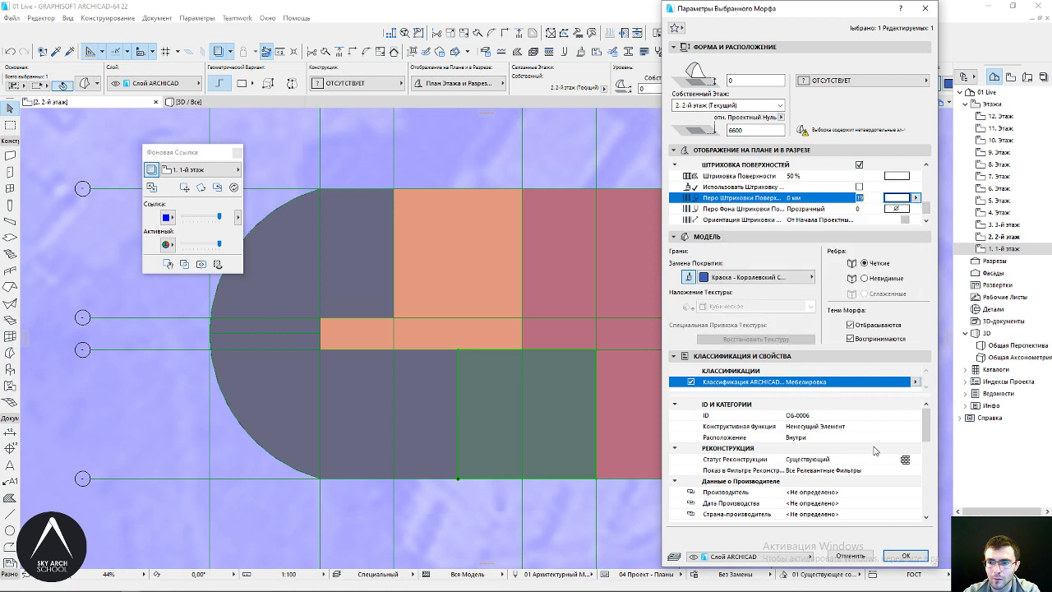
{"action": "left_click", "coordinate": [906, 555]}
{"action": "scroll", "coordinate": [530, 296], "scroll_direction": "down", "scroll_amount": 3}
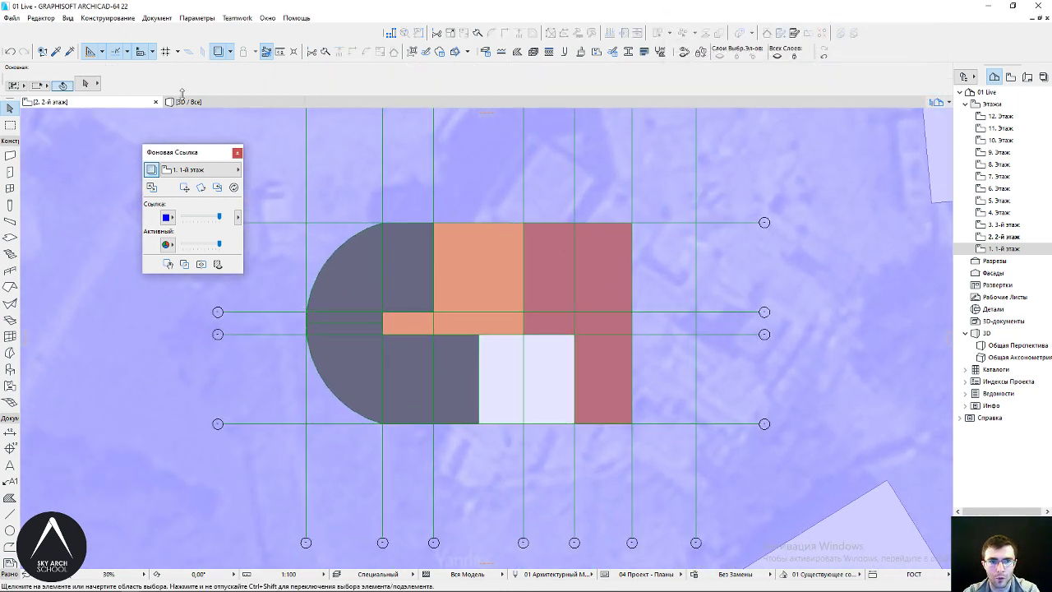
{"action": "left_click", "coordinate": [186, 101]}
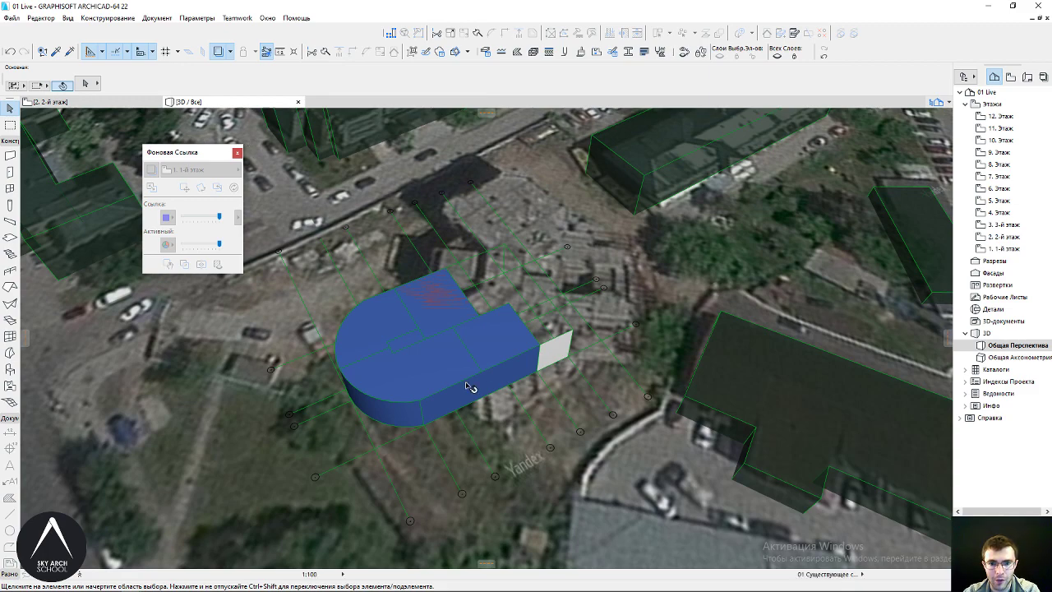
{"action": "mouse_move", "coordinate": [470, 387]}
{"action": "middle_mouse_down", "text": "shift"}
{"action": "mouse_move", "coordinate": [465, 305]}
{"action": "mouse_move", "coordinate": [437, 345]}
{"action": "mouse_move", "coordinate": [495, 361]}
{"action": "mouse_move", "coordinate": [610, 322]}
{"action": "mouse_move", "coordinate": [474, 291]}
{"action": "middle_mouse_up", "text": "shift"}
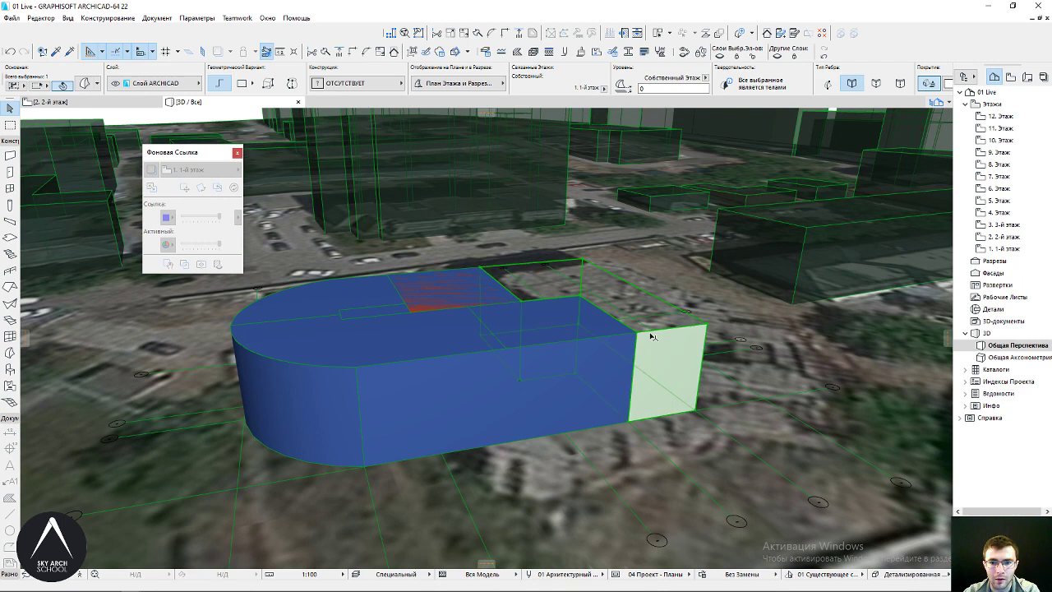
{"action": "middle_click_drag", "start_coordinate": [659, 359], "coordinate": [648, 336], "text": "shift"}
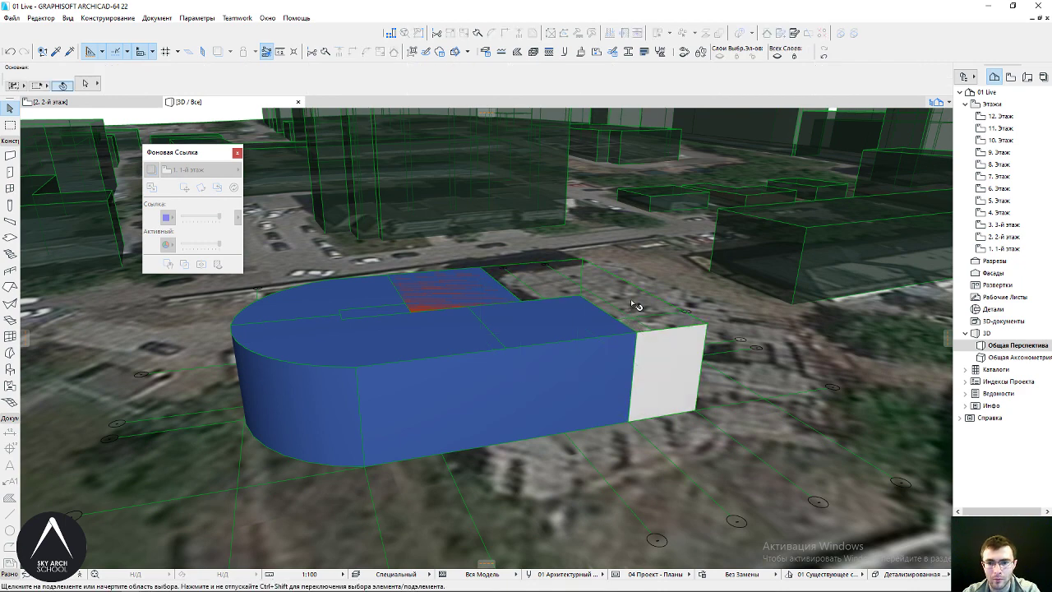
{"action": "left_click", "coordinate": [572, 313]}
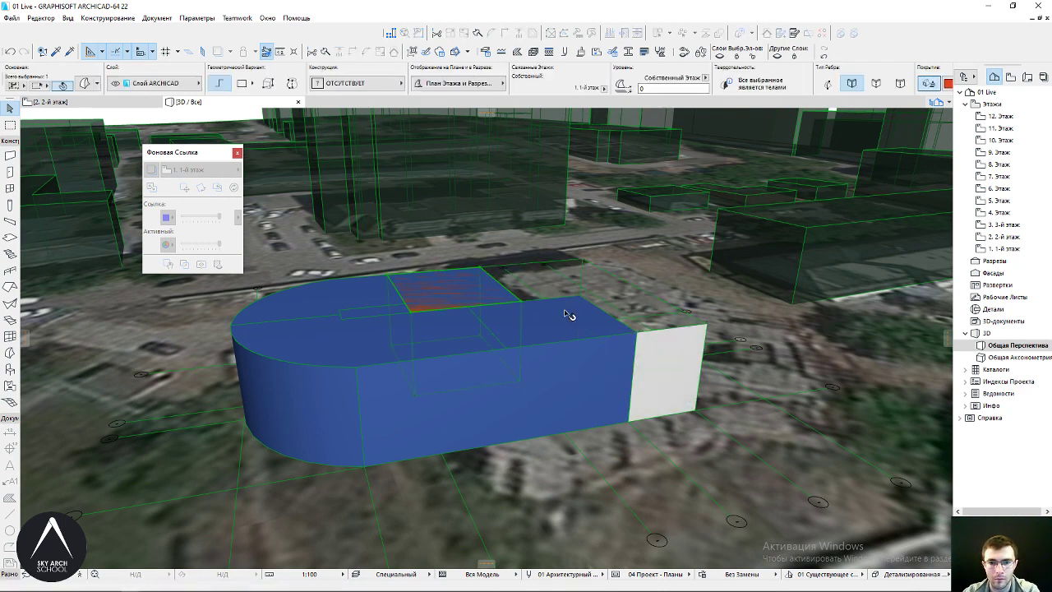
{"action": "left_click", "coordinate": [467, 330], "text": "shift"}
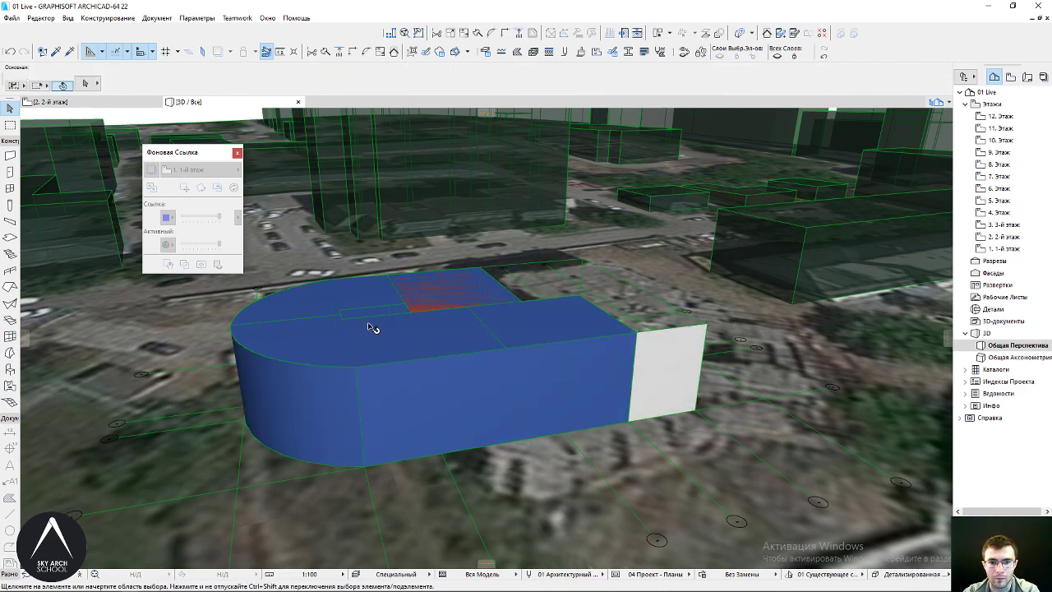
{"action": "key", "text": "Escape"}
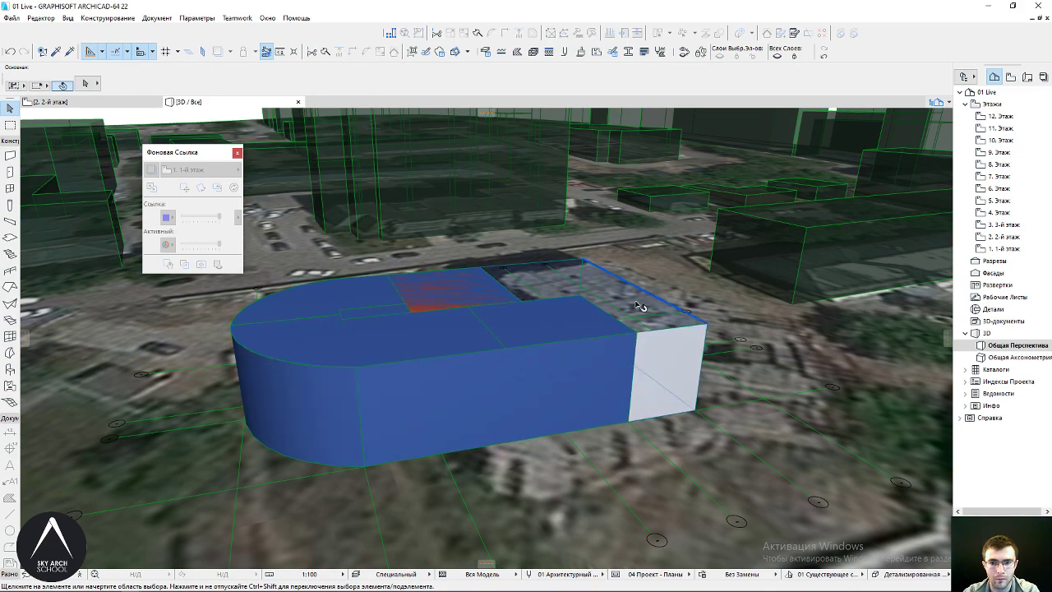
{"action": "mouse_move", "coordinate": [612, 306]}
{"action": "middle_mouse_down", "text": "shift"}
{"action": "mouse_move", "coordinate": [517, 340]}
{"action": "mouse_move", "coordinate": [519, 284]}
{"action": "middle_mouse_up", "text": "shift"}
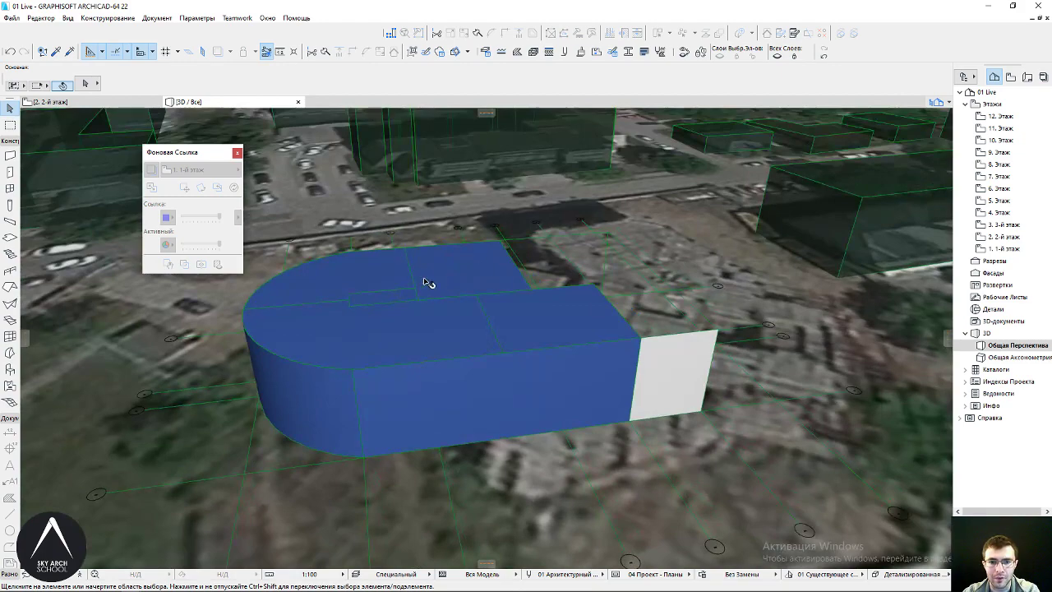
{"action": "scroll", "coordinate": [425, 289], "scroll_direction": "up", "scroll_amount": 1}
{"action": "scroll", "coordinate": [418, 305], "scroll_direction": "up", "scroll_amount": 1}
{"action": "scroll", "coordinate": [413, 315], "scroll_direction": "up", "scroll_amount": 1}
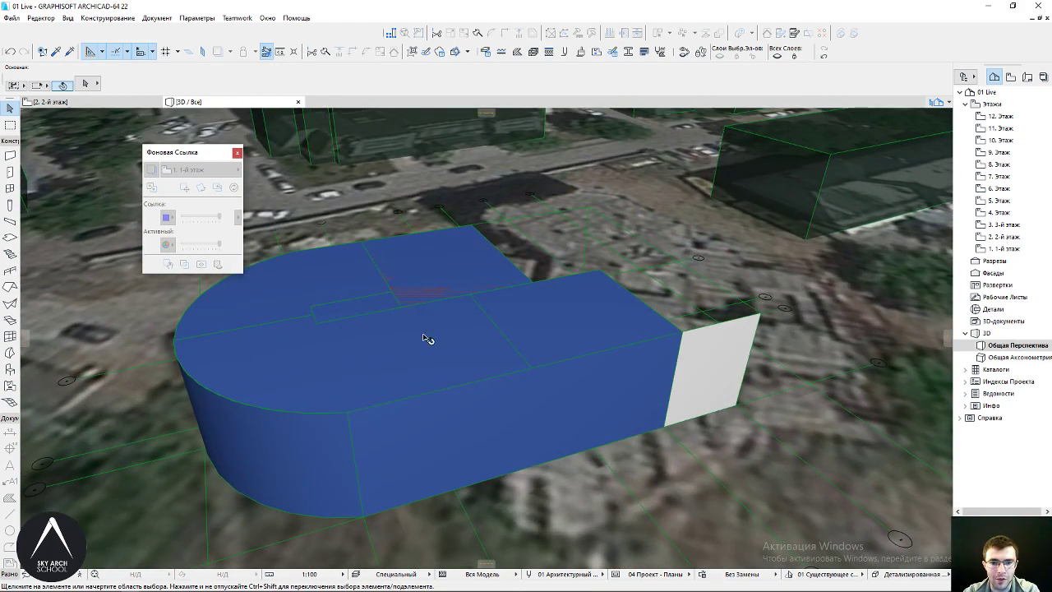
{"action": "mouse_move", "coordinate": [427, 338]}
{"action": "middle_mouse_down", "text": "shift"}
{"action": "mouse_move", "coordinate": [425, 326]}
{"action": "mouse_move", "coordinate": [463, 299]}
{"action": "middle_mouse_up", "text": "shift"}
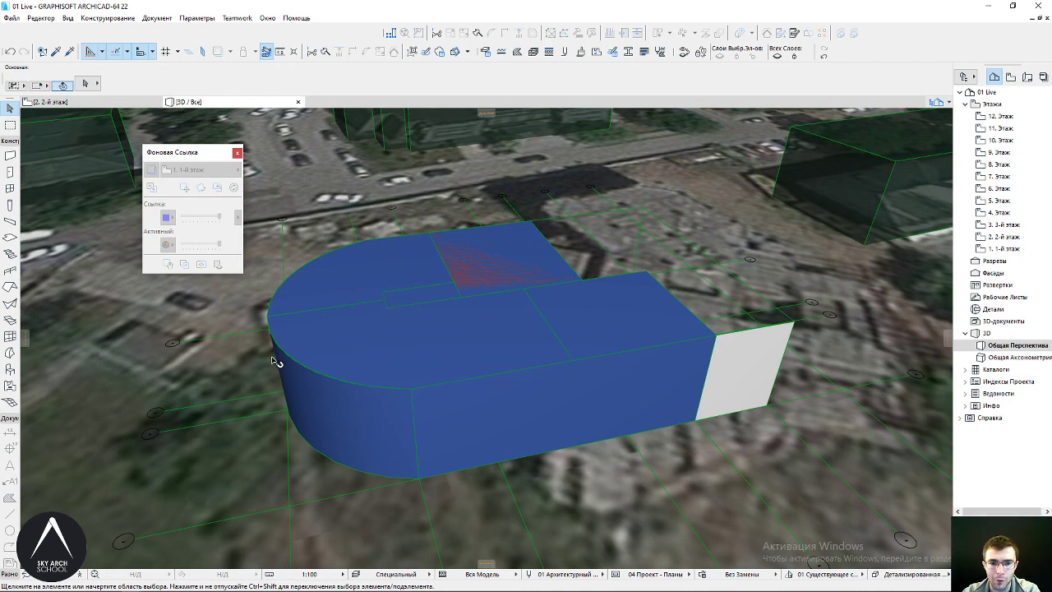
{"action": "scroll", "coordinate": [458, 328], "scroll_direction": "up", "scroll_amount": 1}
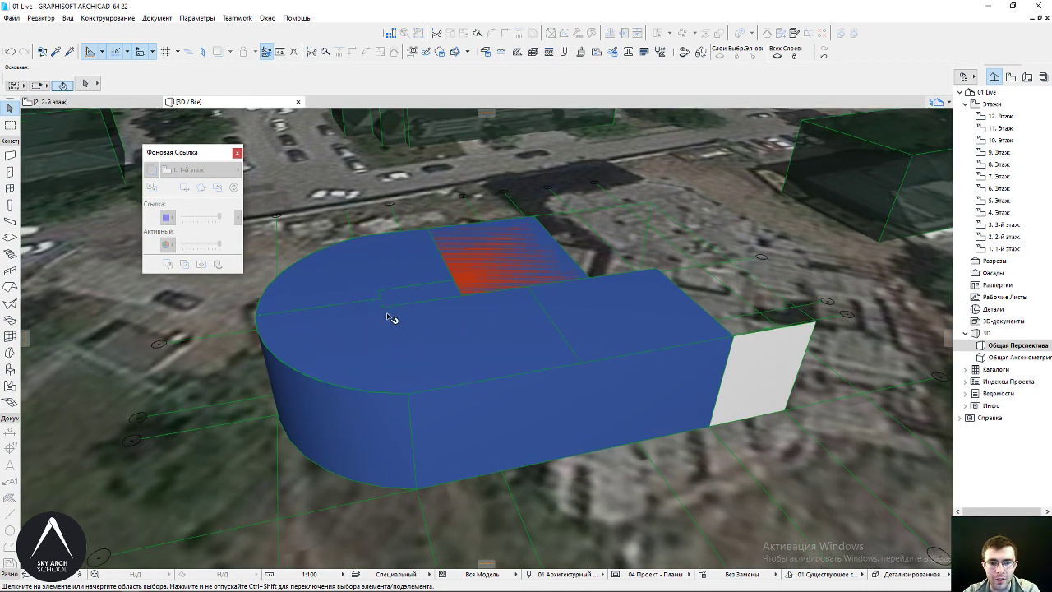
{"action": "left_click", "coordinate": [505, 387]}
{"action": "key", "text": "Escape"}
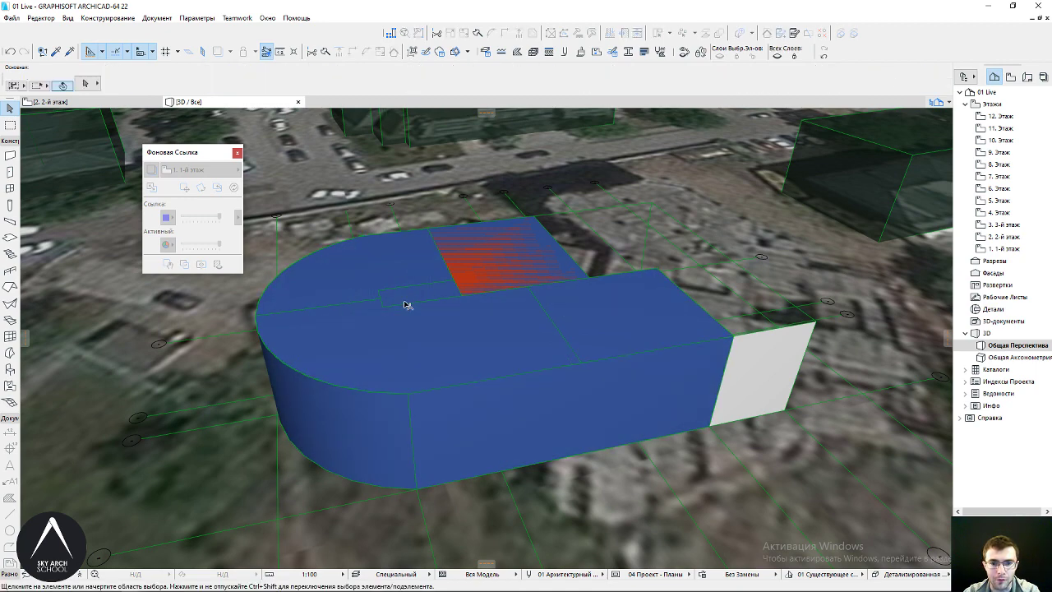
{"action": "left_click", "coordinate": [297, 340]}
{"action": "key", "text": "Escape"}
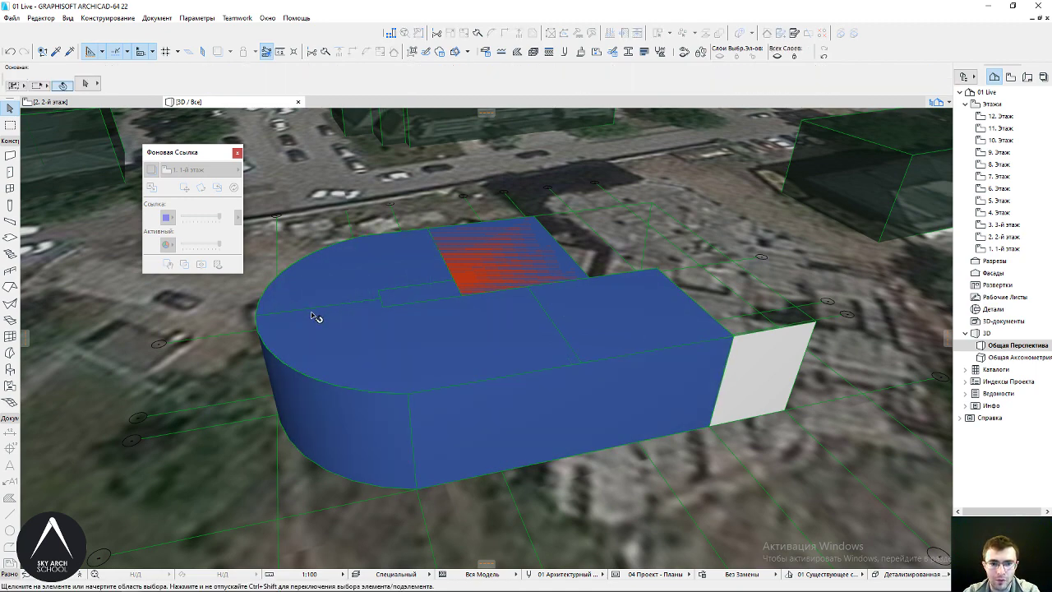
{"action": "middle_click_drag", "start_coordinate": [327, 317], "coordinate": [622, 305], "text": "shift"}
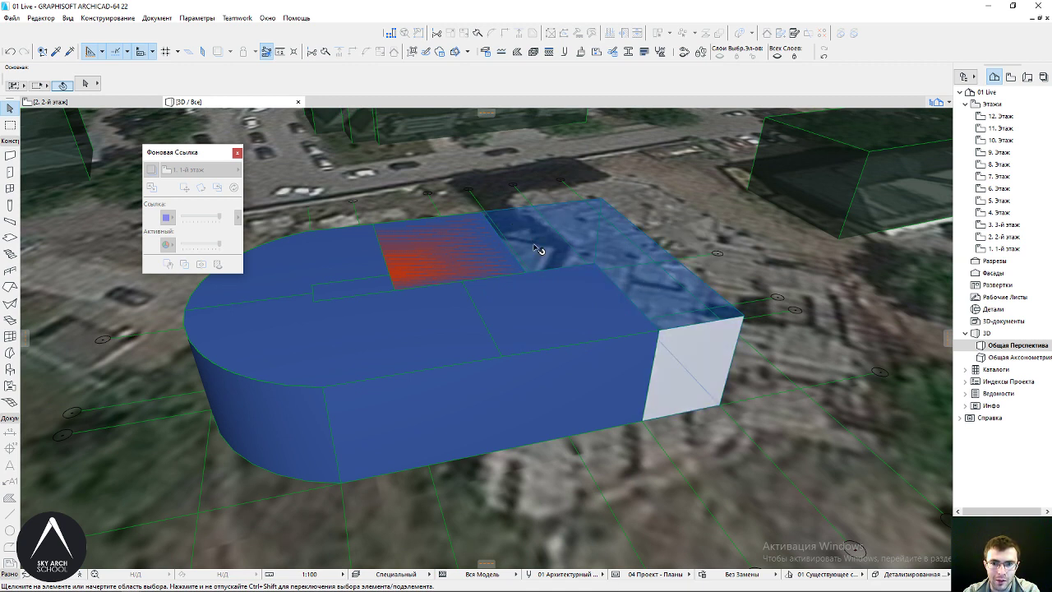
Push/pull the right-hand morph block's top face up into a tall notched block
{"action": "left_click", "coordinate": [664, 288]}
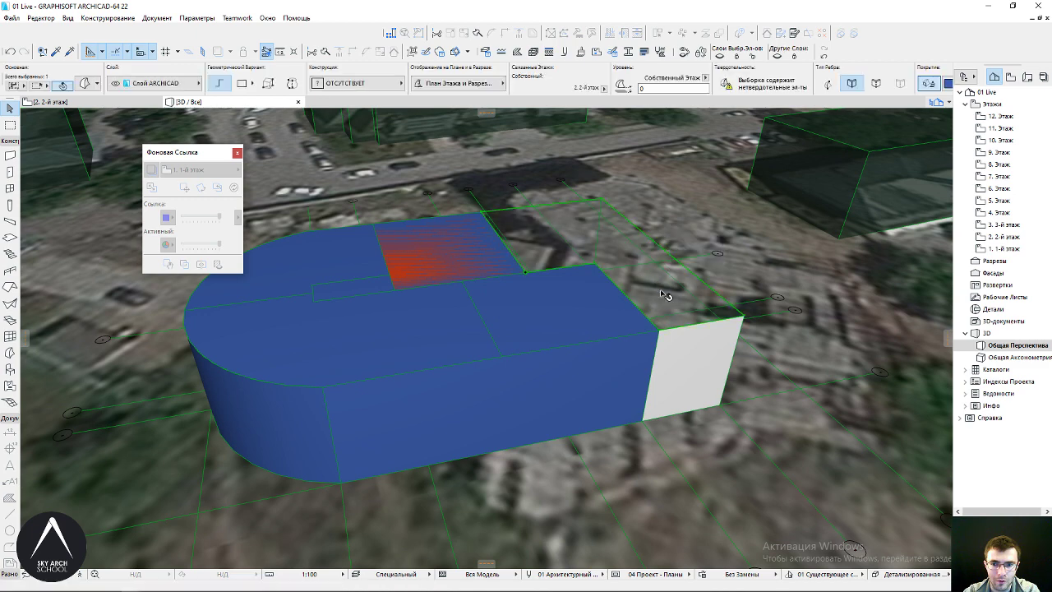
{"action": "left_click", "coordinate": [670, 301]}
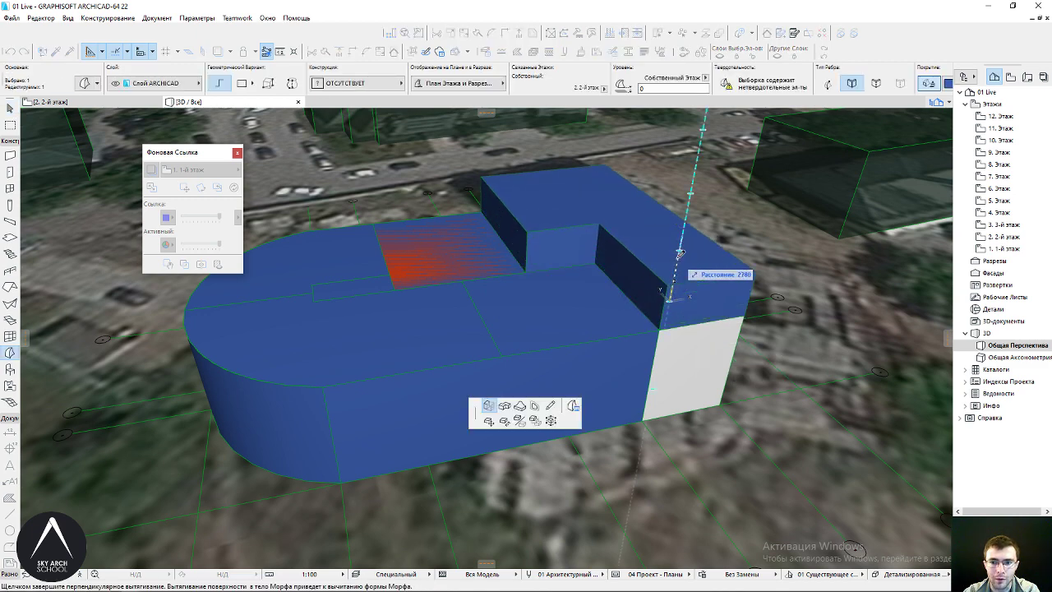
{"action": "left_click", "coordinate": [604, 270]}
{"action": "key", "text": "Escape"}
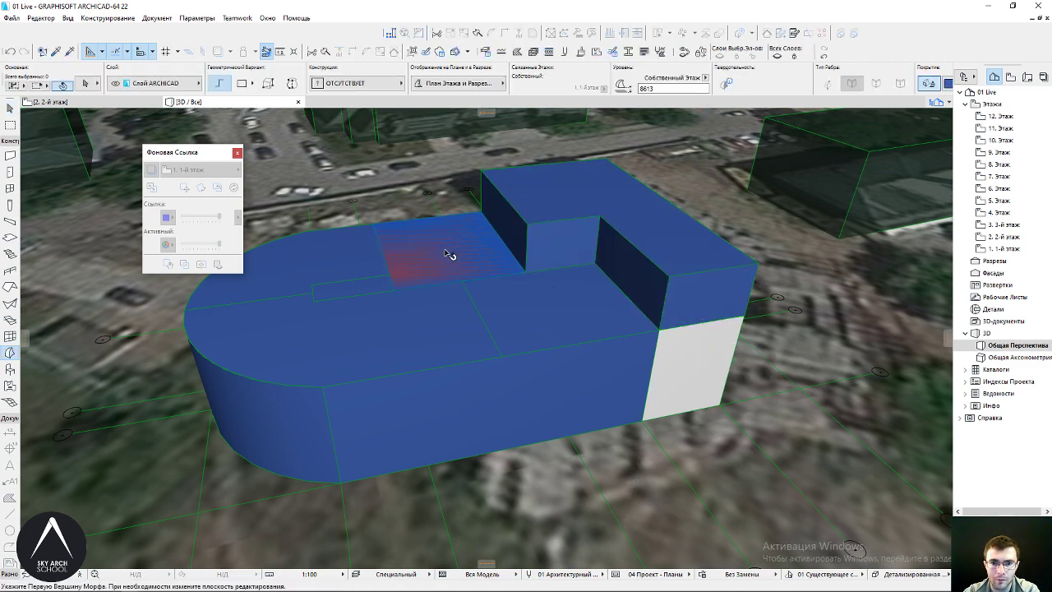
Extrude the red-hatched top face upward to the new storey height
{"action": "left_click", "coordinate": [444, 253]}
{"action": "left_click", "coordinate": [444, 253]}
{"action": "left_click", "coordinate": [528, 183]}
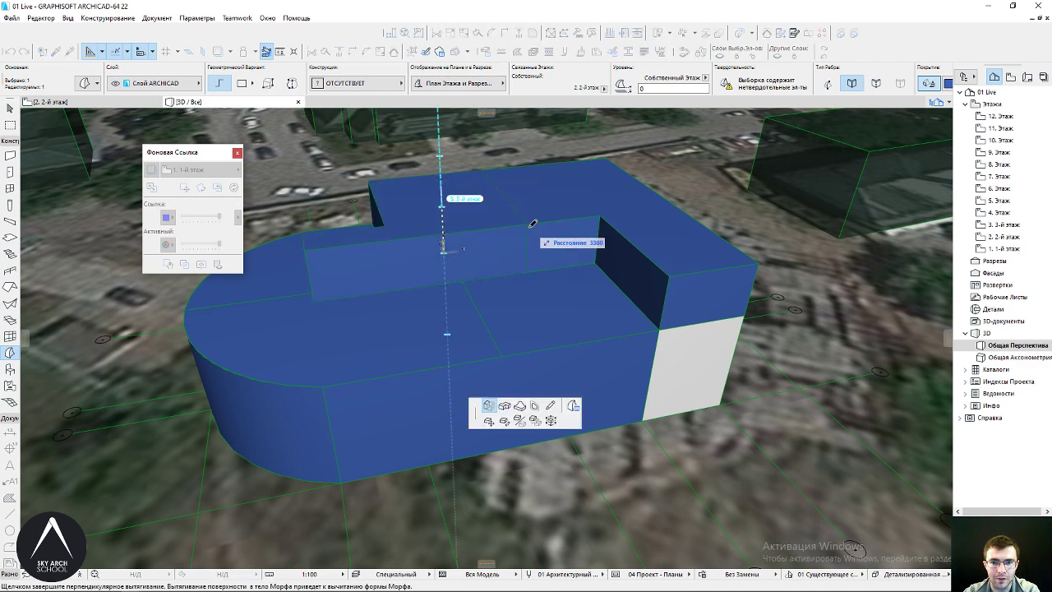
{"action": "left_click", "coordinate": [533, 222]}
{"action": "key", "text": "Escape"}
Raise the left top faces and the semicircular face together into a box
{"action": "left_click", "coordinate": [558, 304]}
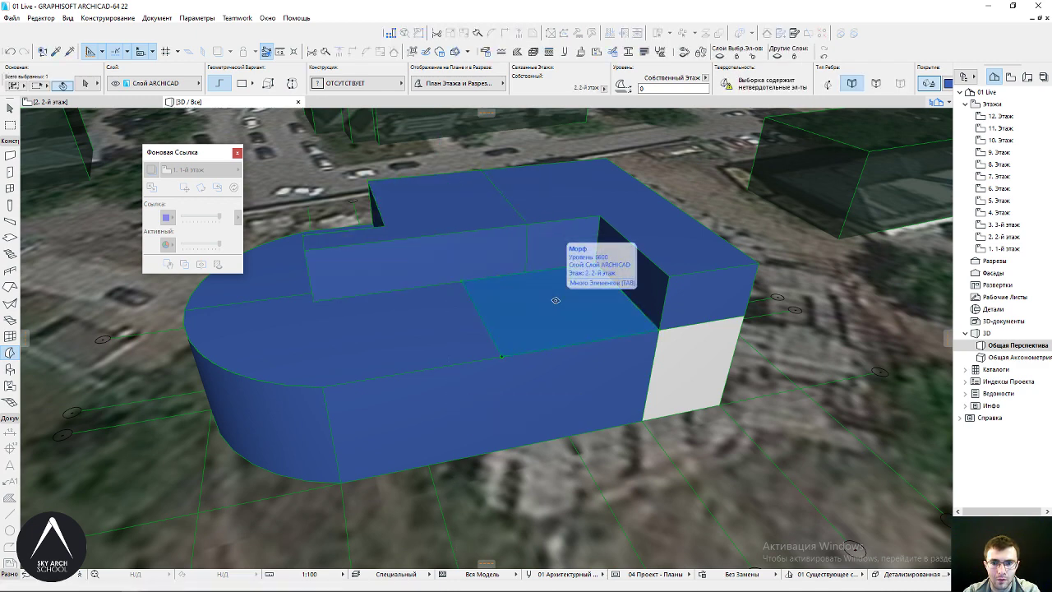
{"action": "left_click", "coordinate": [434, 308], "text": "shift"}
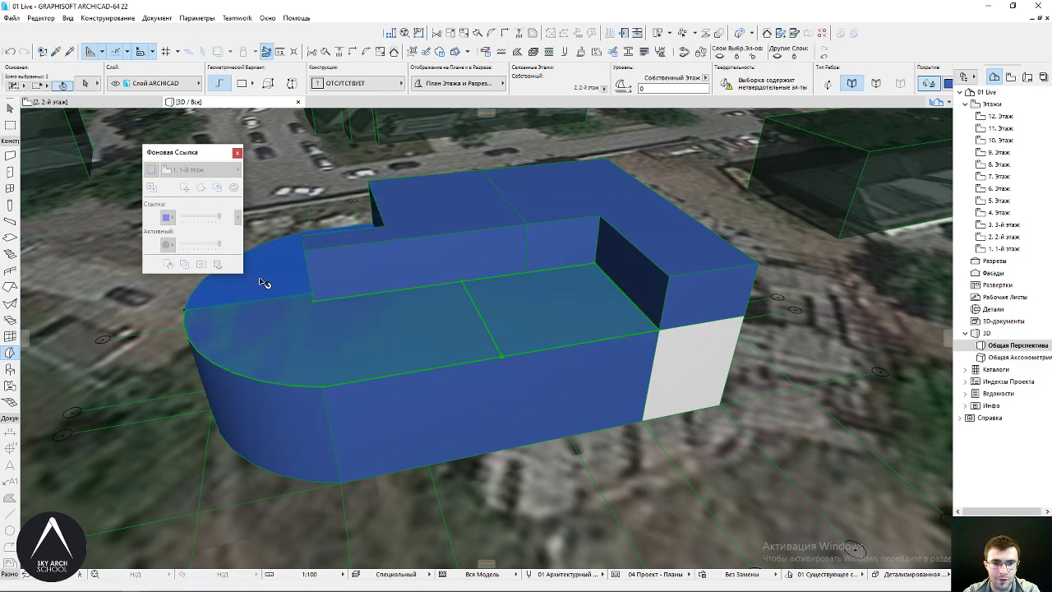
{"action": "left_click", "coordinate": [261, 282], "text": "shift"}
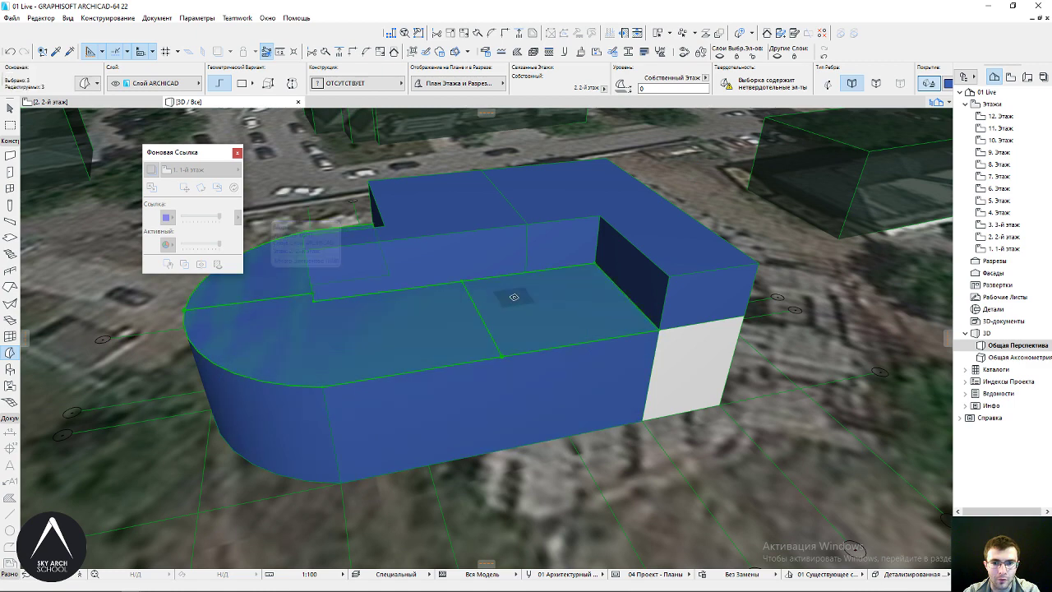
{"action": "left_click", "coordinate": [513, 296]}
{"action": "left_click", "coordinate": [498, 238]}
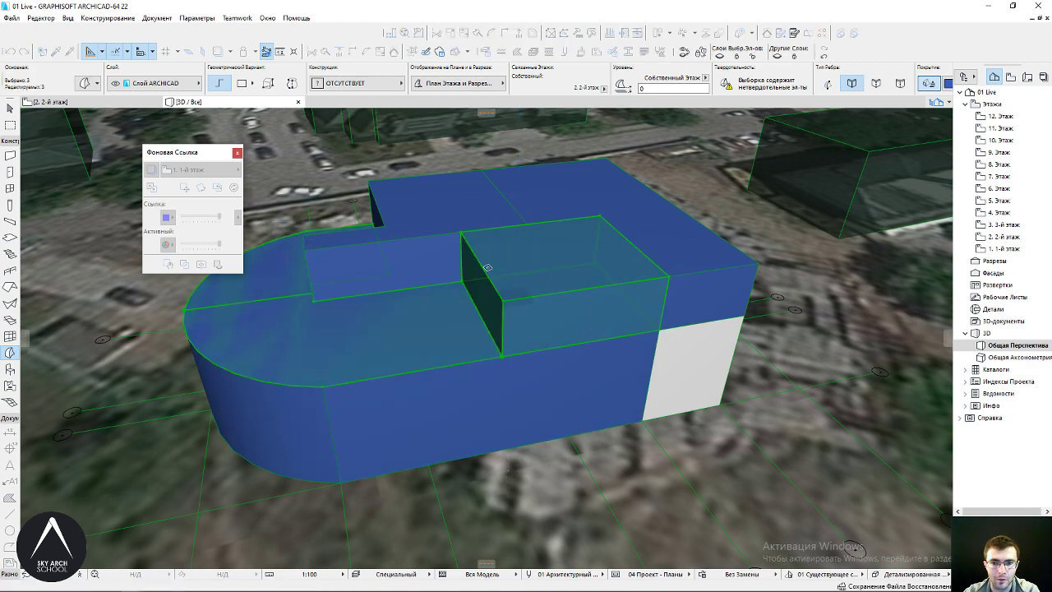
Extrude the curved left faces upward, merge them into the body, and select the L-shaped roof
{"action": "left_click", "coordinate": [370, 305]}
{"action": "left_click", "coordinate": [378, 312]}
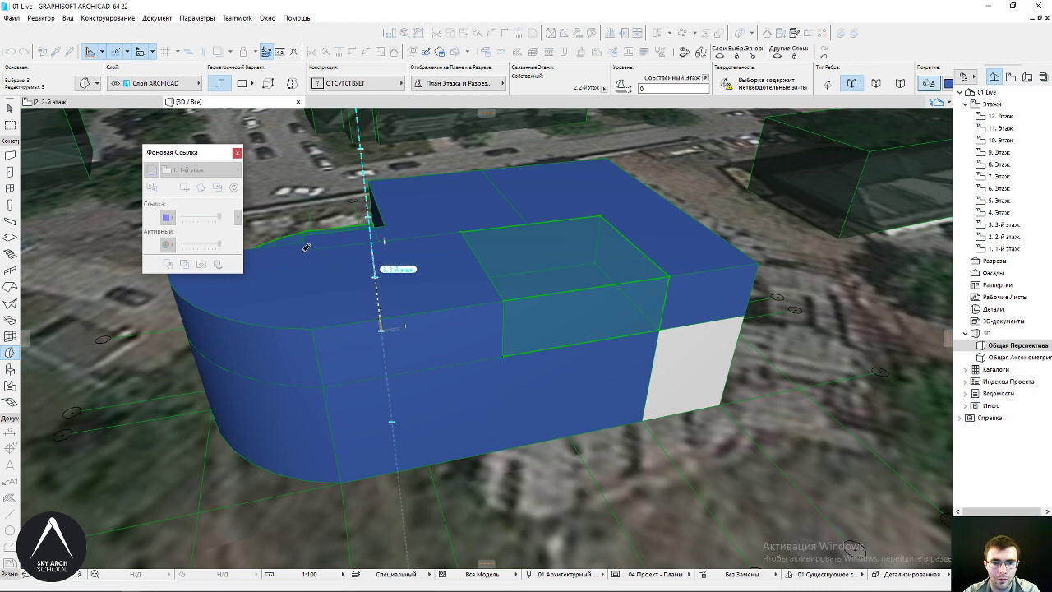
{"action": "left_click", "coordinate": [305, 247]}
{"action": "left_click", "coordinate": [396, 238]}
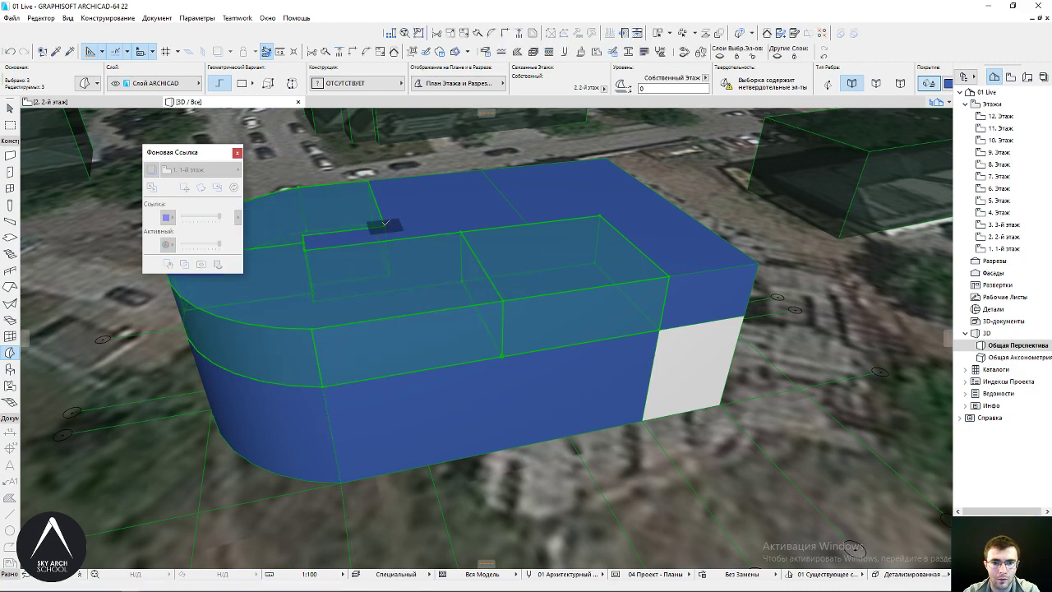
{"action": "left_click", "coordinate": [446, 219]}
{"action": "mouse_move", "coordinate": [653, 243]}
{"action": "middle_mouse_down", "text": "shift"}
{"action": "mouse_move", "coordinate": [621, 305]}
{"action": "mouse_move", "coordinate": [512, 222]}
{"action": "middle_mouse_up", "text": "shift"}
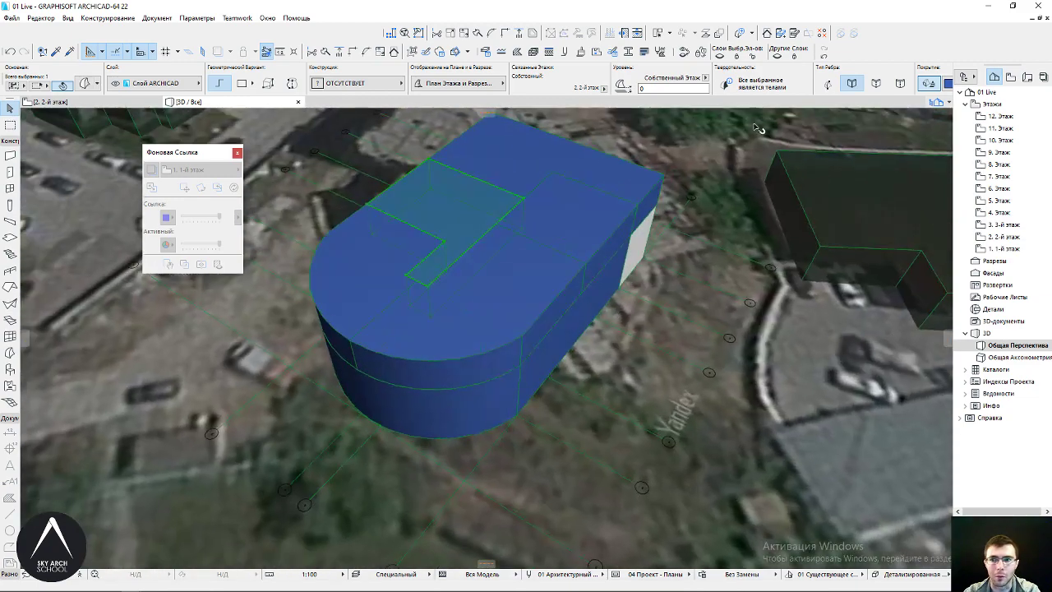
Paint the L-shaped roof area with the Краска - Кадмий Оранжевый surface
{"action": "scroll", "coordinate": [658, 83], "scroll_direction": "down", "scroll_amount": 3}
{"action": "left_click", "coordinate": [706, 85]}
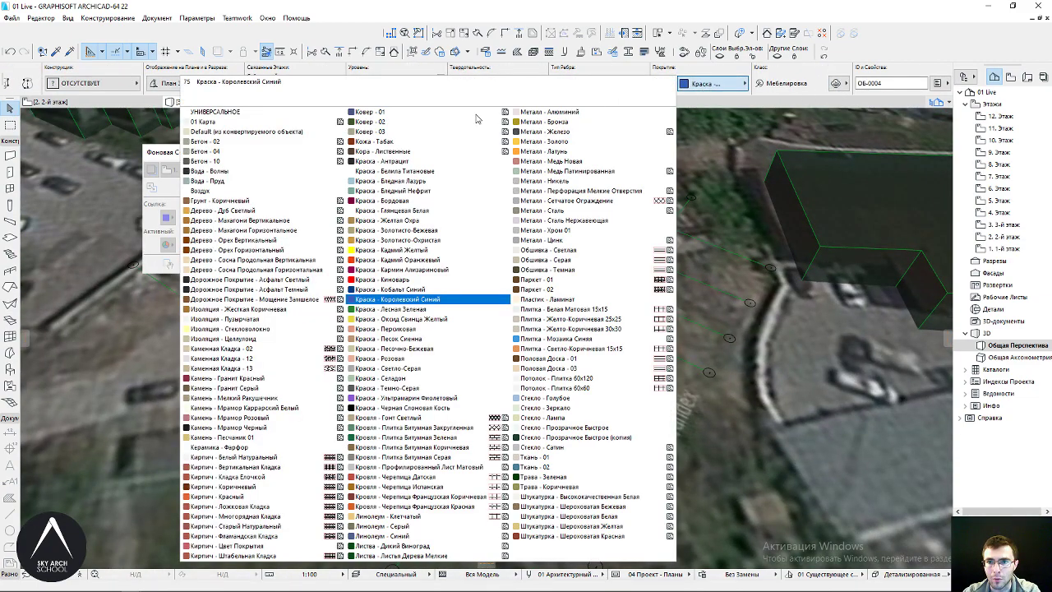
{"action": "left_click", "coordinate": [371, 260]}
{"action": "key", "text": "Escape"}
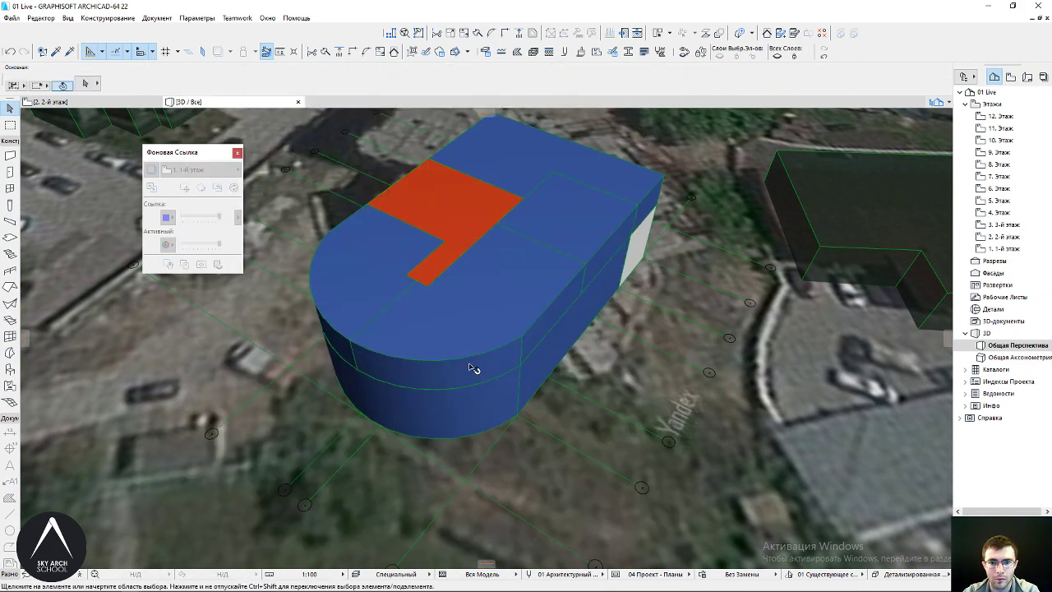
Keep the lower rounded part and upper right block on Краска - Королевский Синий blue
{"action": "scroll", "coordinate": [576, 358], "scroll_direction": "down", "scroll_amount": 4}
{"action": "scroll", "coordinate": [582, 356], "scroll_direction": "down", "scroll_amount": 4}
{"action": "middle_click_drag", "start_coordinate": [582, 356], "coordinate": [549, 257], "text": "shift"}
{"action": "scroll", "coordinate": [549, 257], "scroll_direction": "up", "scroll_amount": 3}
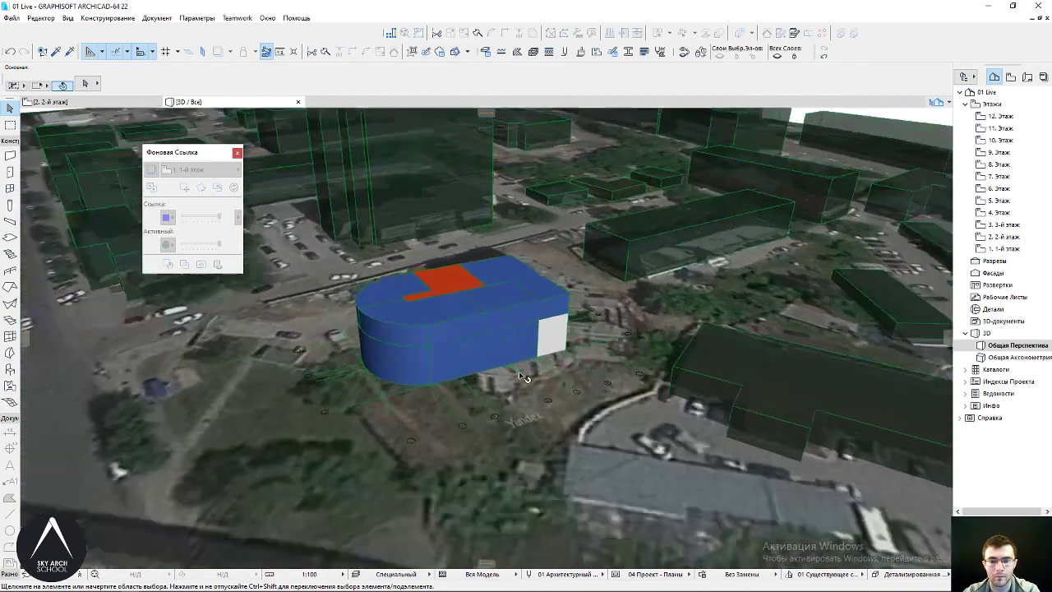
{"action": "scroll", "coordinate": [549, 257], "scroll_direction": "up", "scroll_amount": 3}
{"action": "scroll", "coordinate": [549, 257], "scroll_direction": "up", "scroll_amount": 2}
{"action": "left_click", "coordinate": [435, 307]}
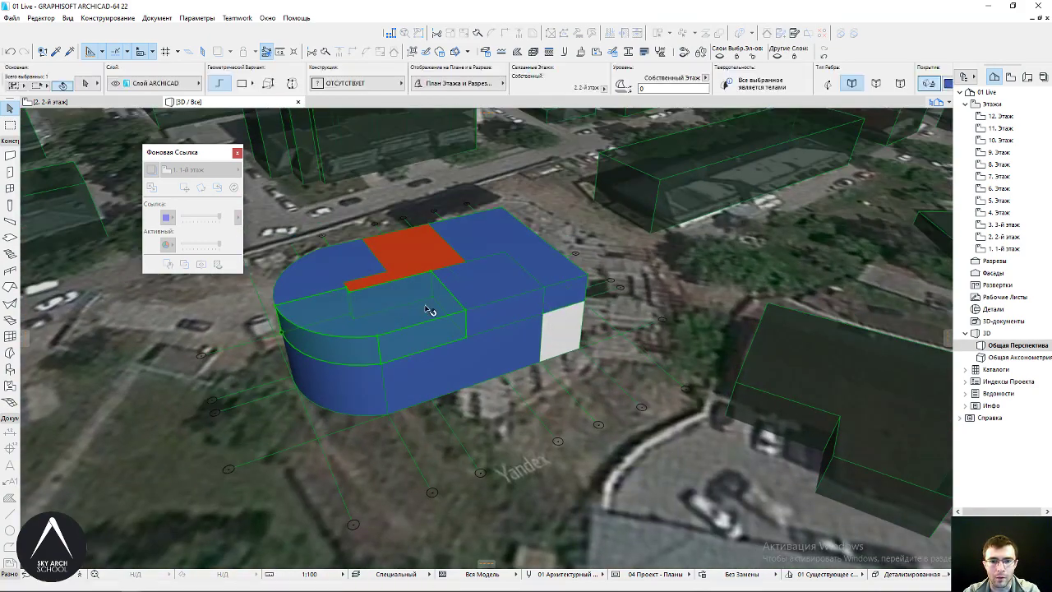
{"action": "left_click", "coordinate": [497, 257], "text": "shift"}
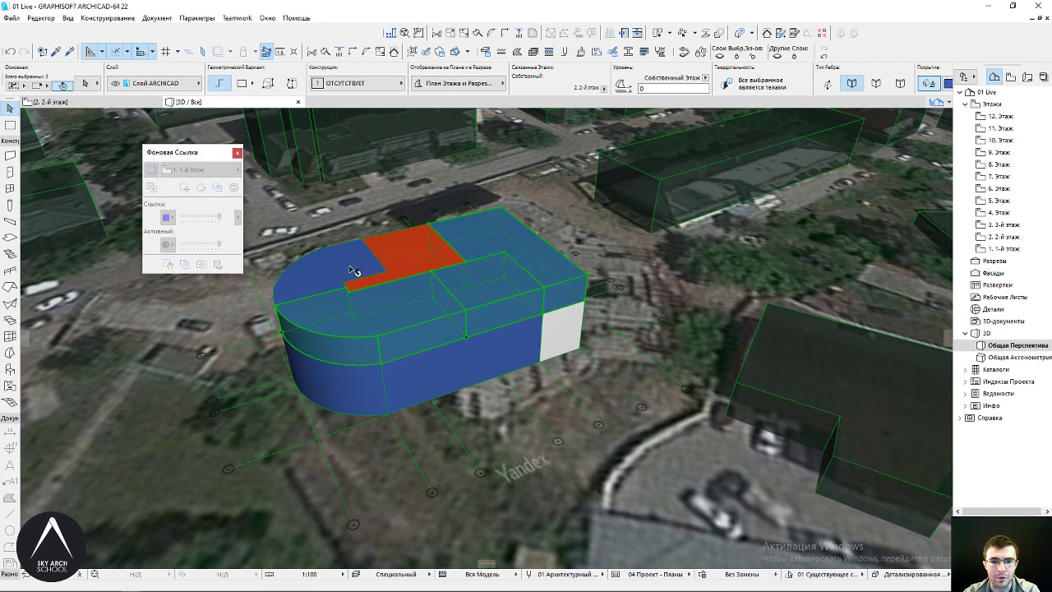
{"action": "scroll", "coordinate": [784, 72], "scroll_direction": "down", "scroll_amount": 3}
{"action": "left_click", "coordinate": [740, 83]}
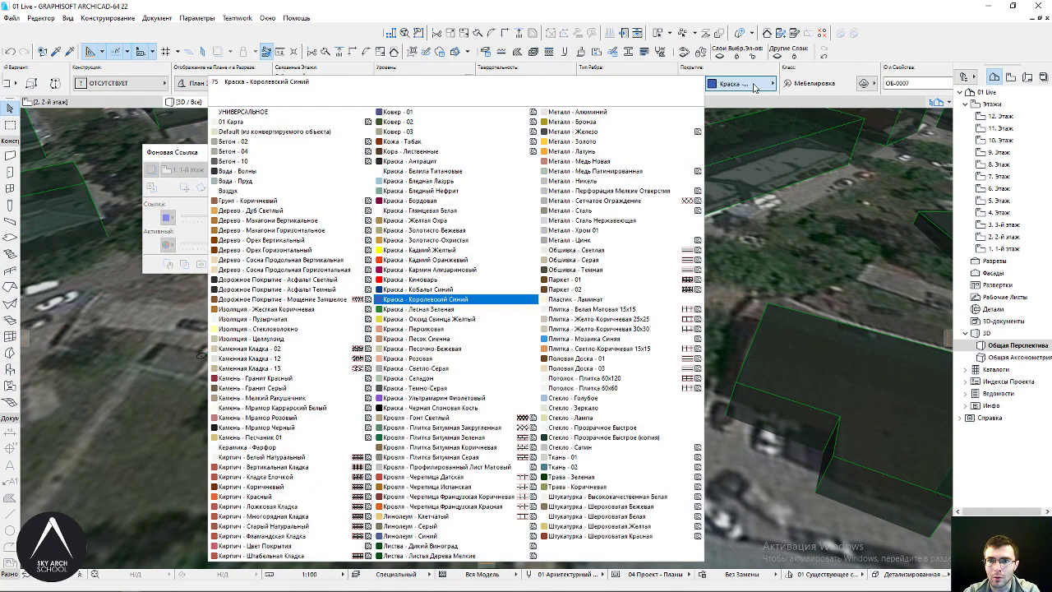
{"action": "left_click", "coordinate": [549, 279]}
Paint the short right-end wall red with Краска - Киноварь
{"action": "left_click", "coordinate": [564, 340]}
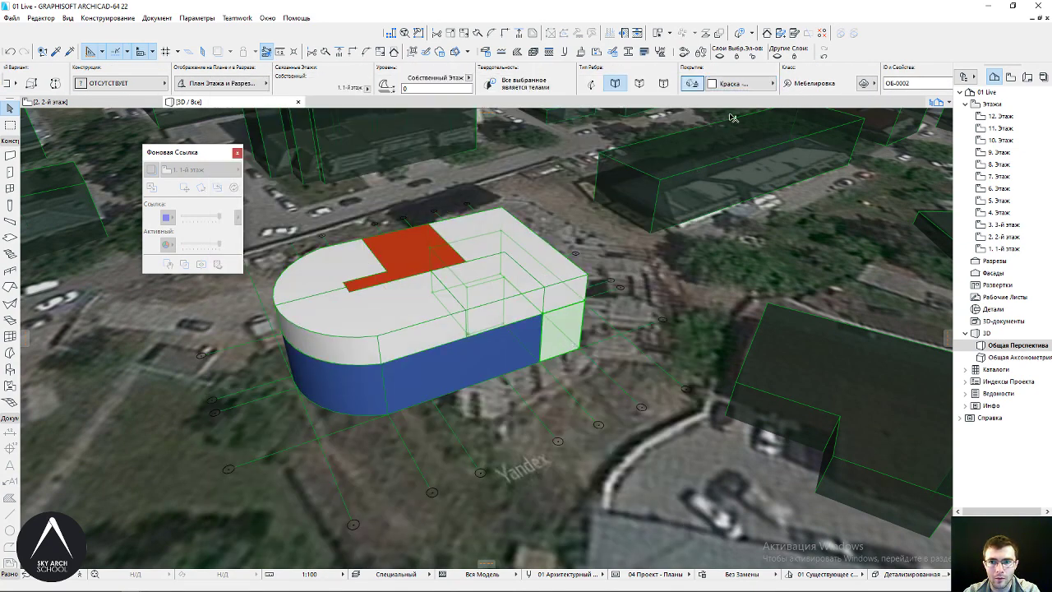
{"action": "left_click", "coordinate": [734, 83]}
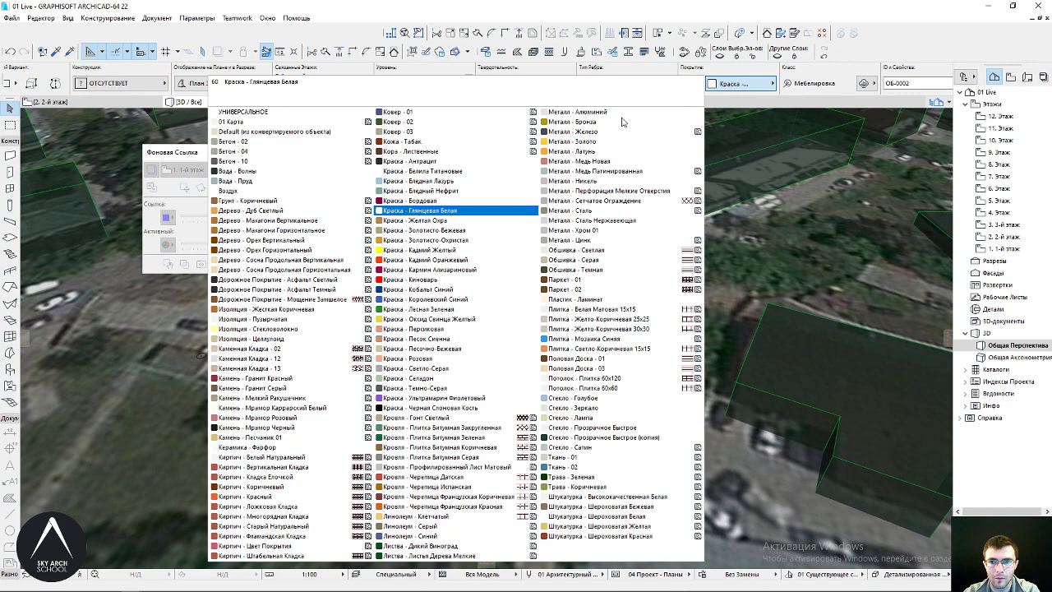
{"action": "left_click", "coordinate": [404, 280]}
{"action": "left_click", "coordinate": [723, 83]}
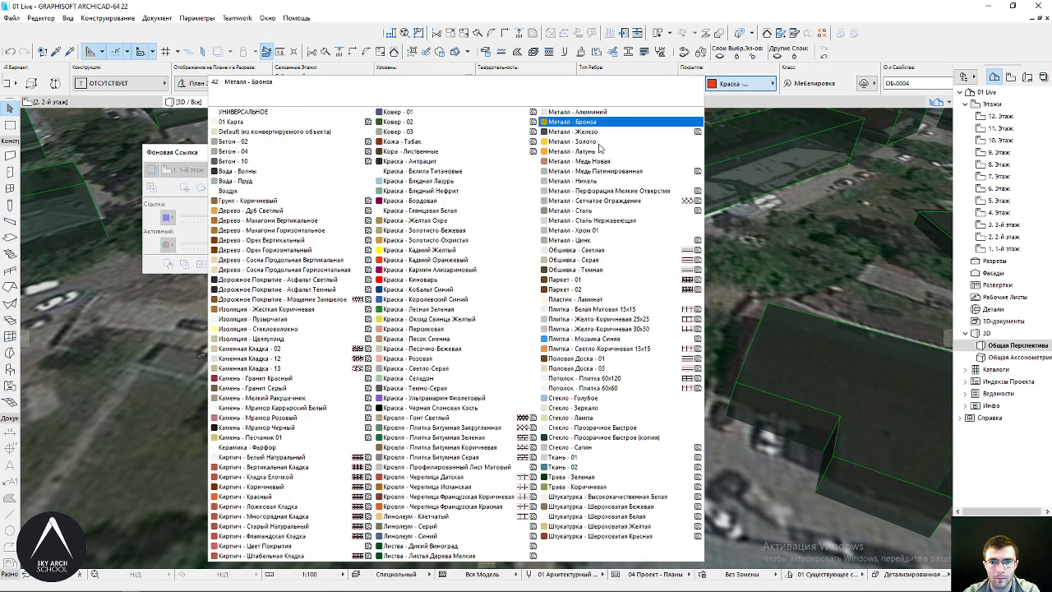
{"action": "left_click", "coordinate": [460, 284]}
{"action": "key", "text": "Escape"}
{"action": "scroll", "coordinate": [465, 327], "scroll_direction": "up", "scroll_amount": 2}
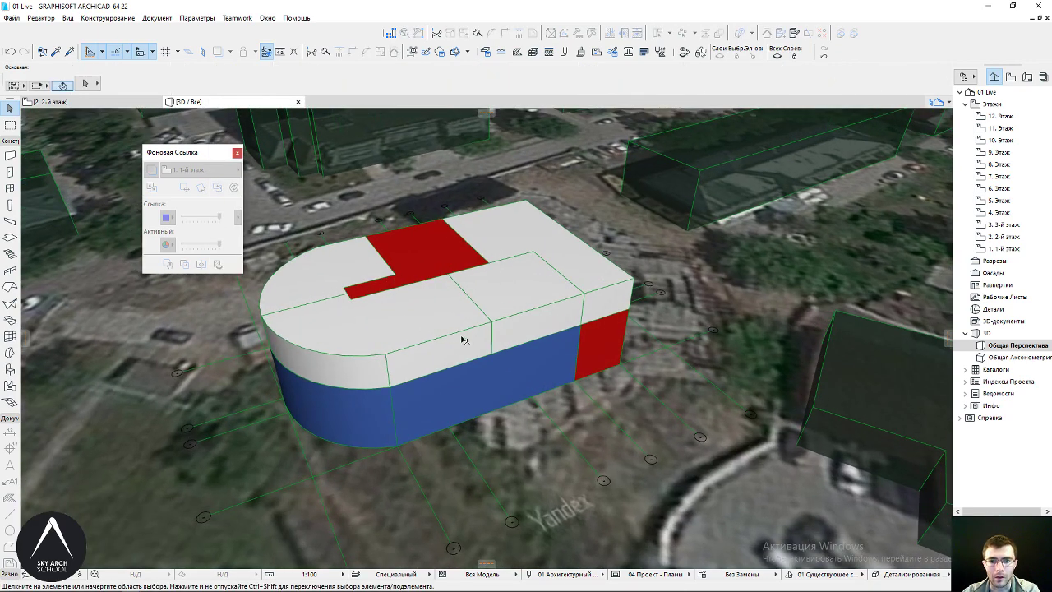
{"action": "scroll", "coordinate": [461, 336], "scroll_direction": "down", "scroll_amount": 2}
{"action": "scroll", "coordinate": [453, 329], "scroll_direction": "up", "scroll_amount": 2}
{"action": "scroll", "coordinate": [349, 341], "scroll_direction": "up", "scroll_amount": 2}
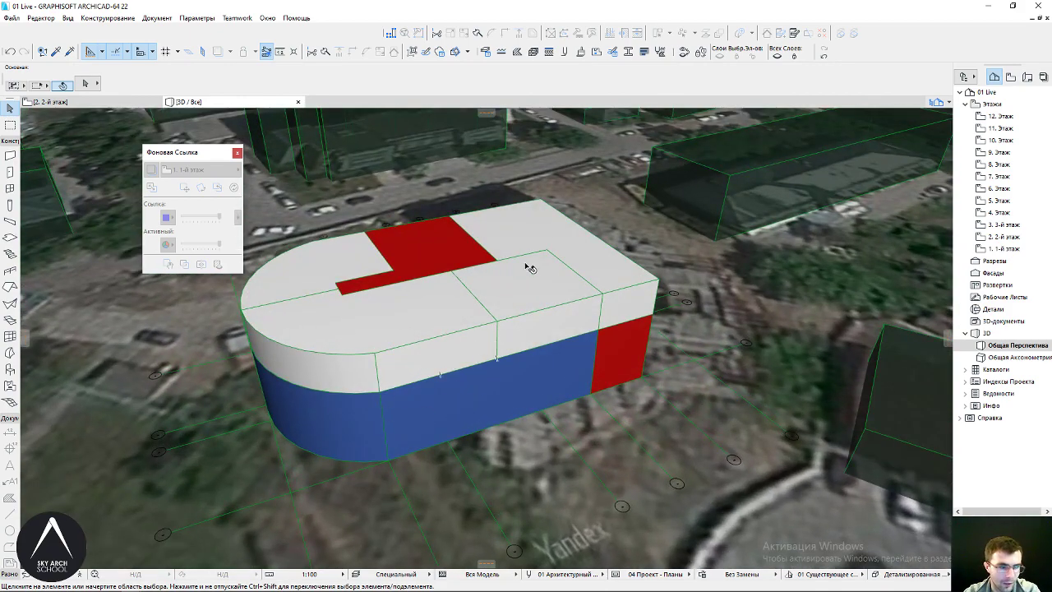
Orbit for higher, closer and lower views of the coloured building, then go to 2. 2-й этаж
{"action": "mouse_move", "coordinate": [343, 228]}
{"action": "middle_mouse_down", "text": "shift"}
{"action": "mouse_move", "coordinate": [465, 383]}
{"action": "mouse_move", "coordinate": [489, 342]}
{"action": "mouse_move", "coordinate": [465, 404]}
{"action": "mouse_move", "coordinate": [451, 333]}
{"action": "mouse_move", "coordinate": [452, 377]}
{"action": "middle_mouse_up", "text": "shift"}
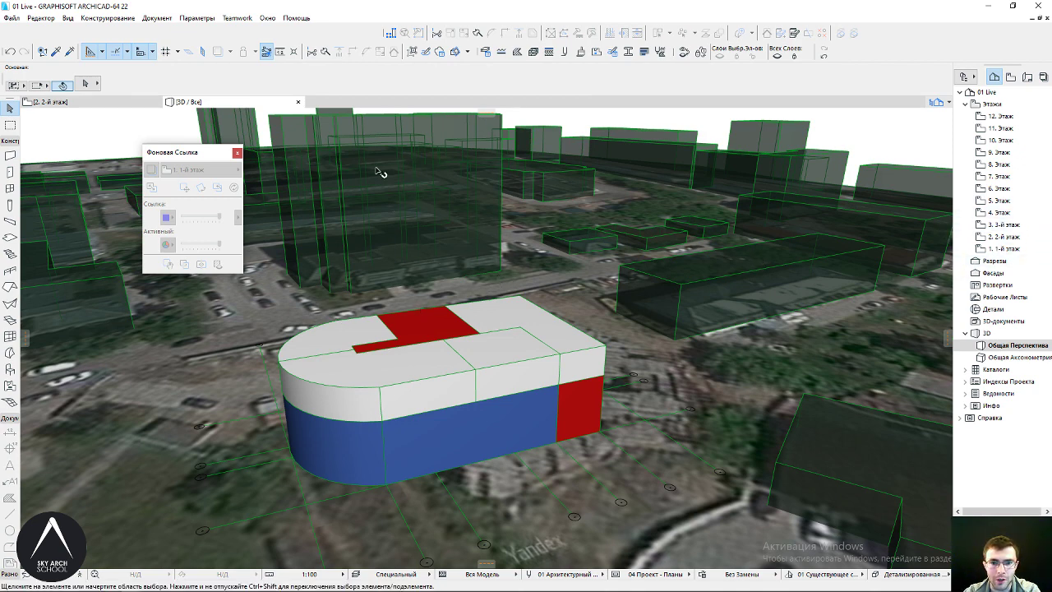
{"action": "left_click_drag", "start_coordinate": [378, 171], "coordinate": [468, 287]}
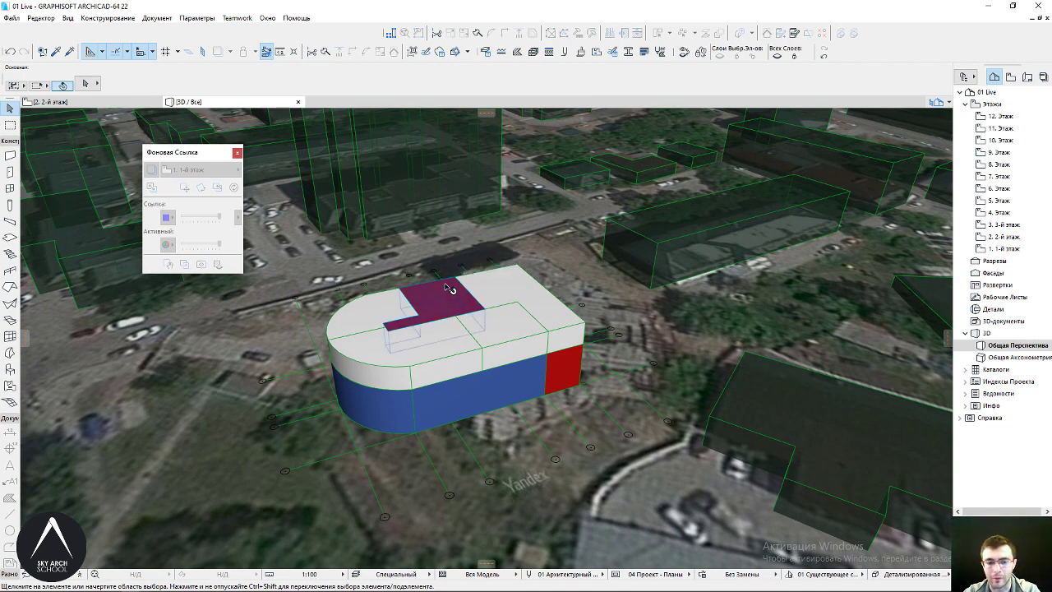
{"action": "left_click_drag", "start_coordinate": [450, 289], "coordinate": [493, 242]}
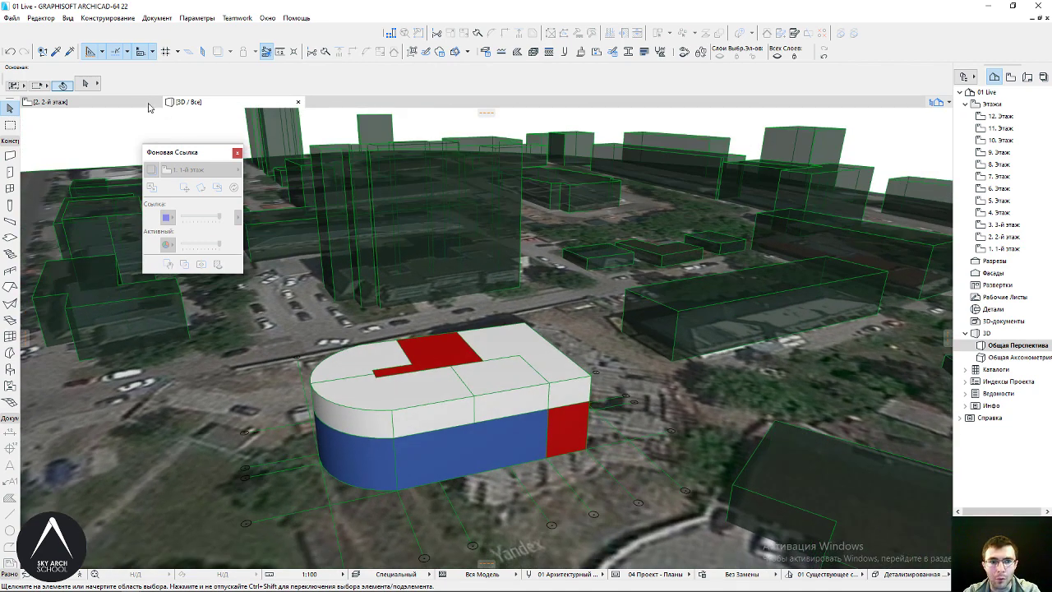
{"action": "left_click", "coordinate": [147, 102]}
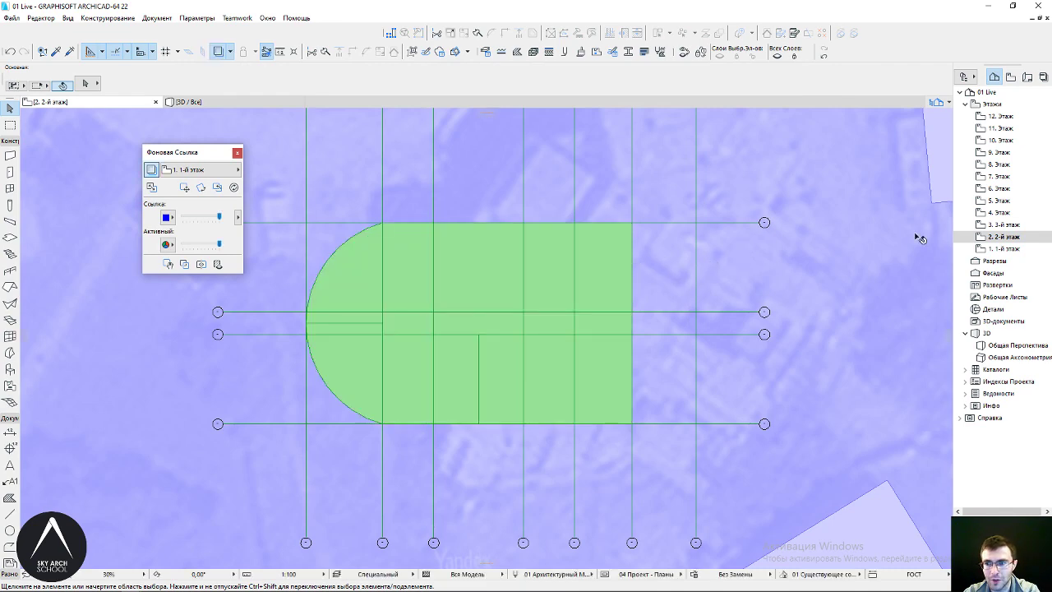
Switch to the 3. 3-й этаж storey plan and centre the building outline in view
{"action": "double_click", "coordinate": [1003, 225]}
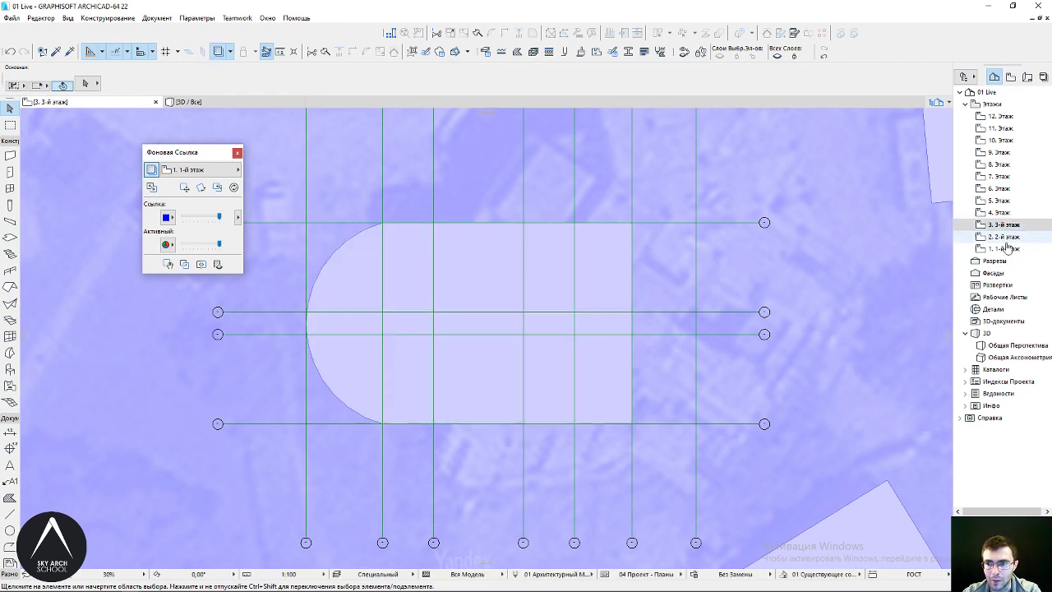
{"action": "middle_click_drag", "start_coordinate": [608, 230], "coordinate": [536, 217]}
{"action": "scroll", "coordinate": [461, 244], "scroll_direction": "up", "scroll_amount": 1}
{"action": "scroll", "coordinate": [461, 244], "scroll_direction": "up", "scroll_amount": 1}
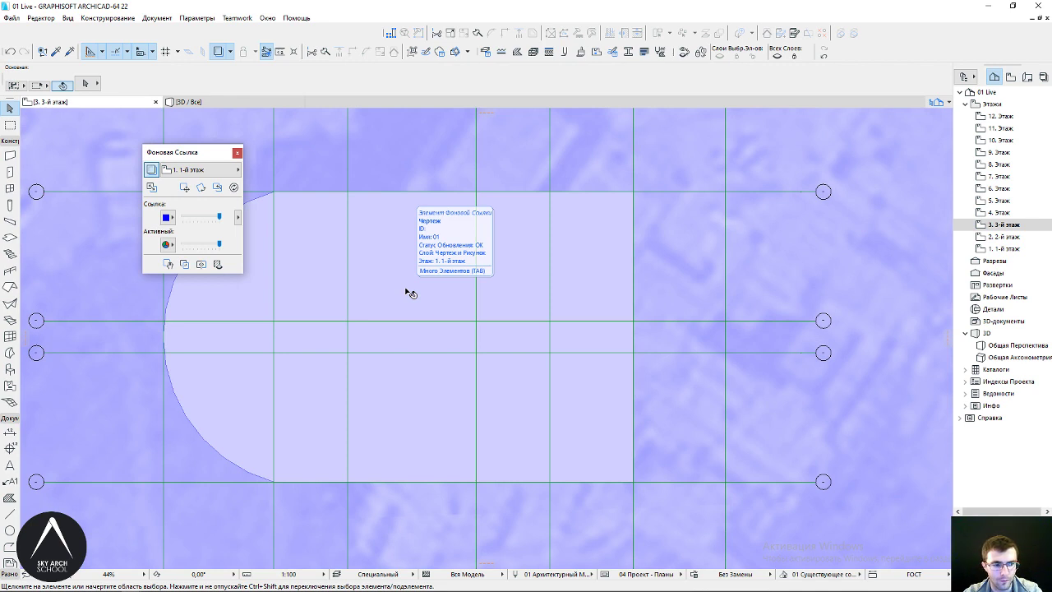
{"action": "middle_click_drag", "start_coordinate": [409, 292], "coordinate": [439, 289]}
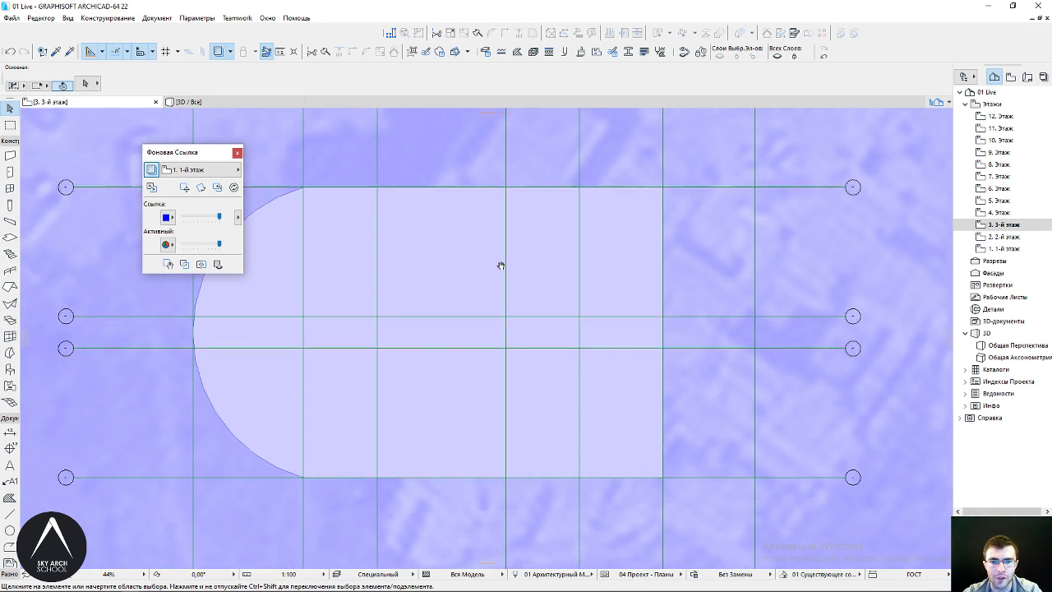
Draw an L-shaped morph on the 3rd floor: 10200 right, 2100 down, 18600 left
{"action": "left_click", "coordinate": [10, 353]}
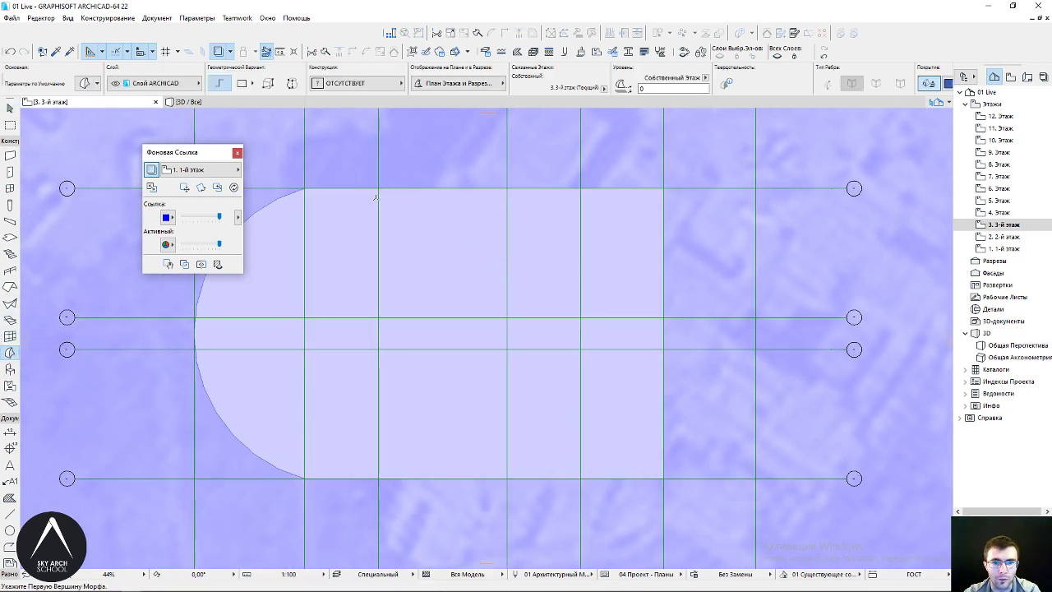
{"action": "left_click", "coordinate": [379, 188]}
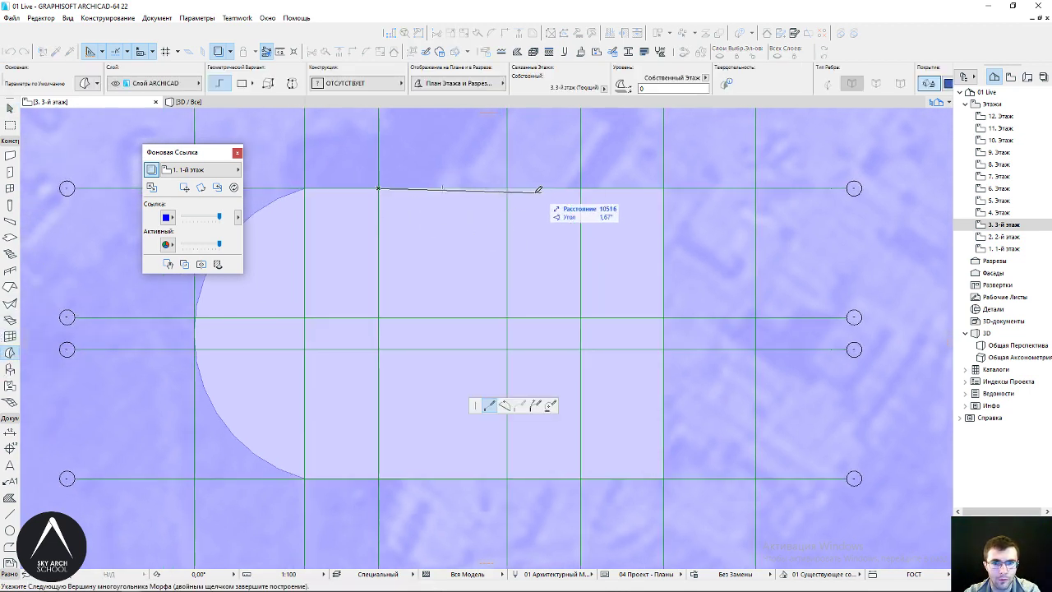
{"action": "left_click", "coordinate": [507, 188]}
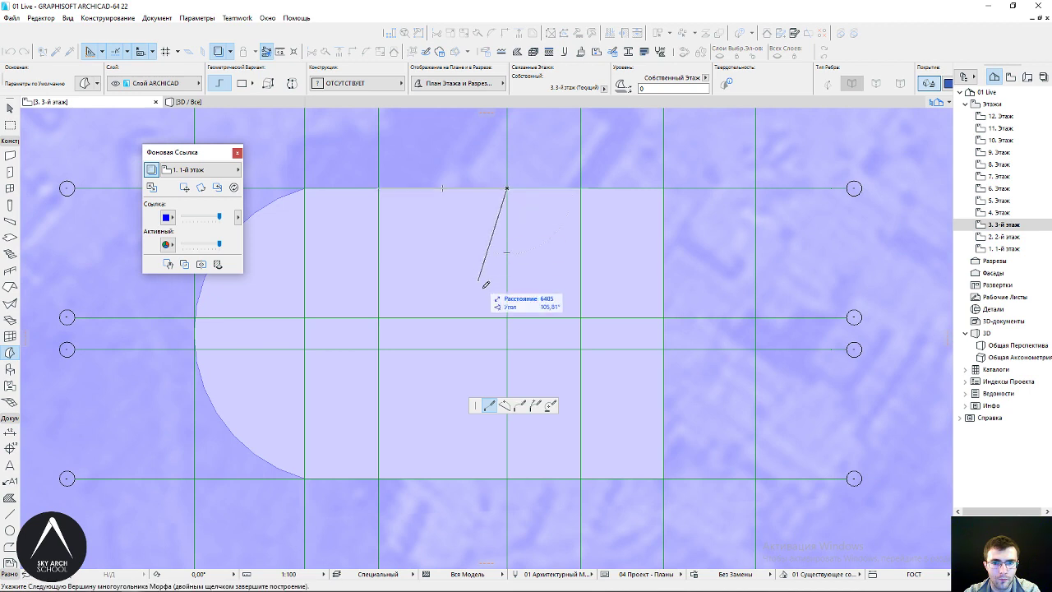
{"action": "left_click", "coordinate": [507, 317]}
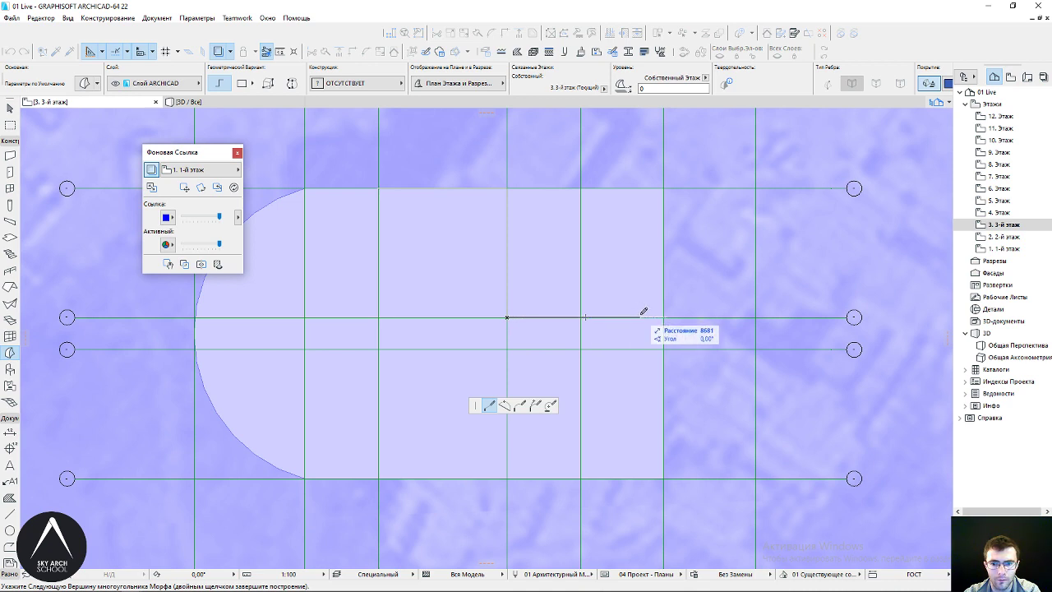
{"action": "left_click", "coordinate": [640, 350]}
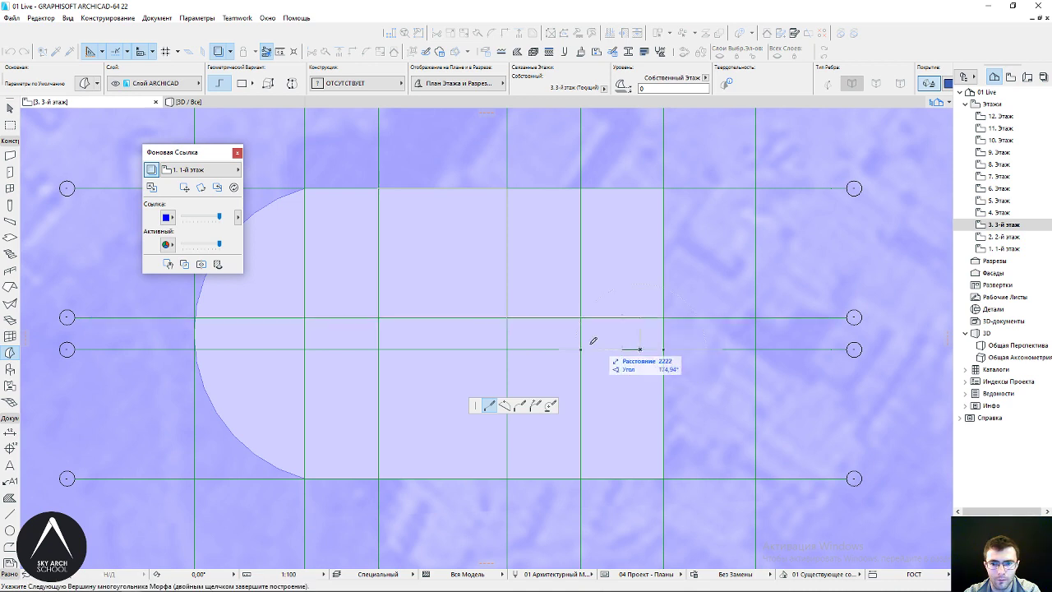
{"action": "key", "text": "BackSpace"}
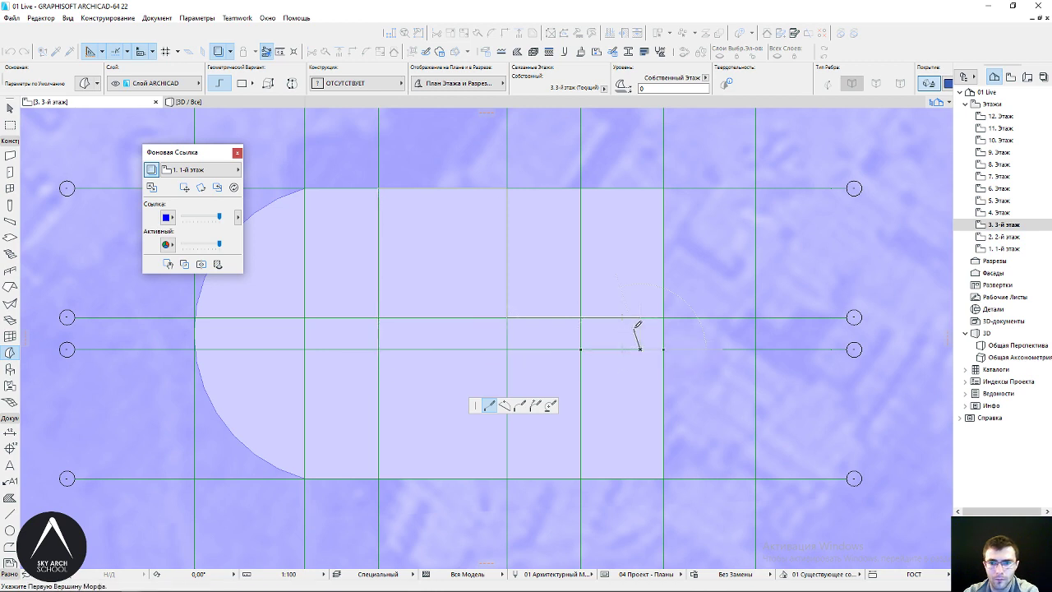
{"action": "key", "text": "BackSpace"}
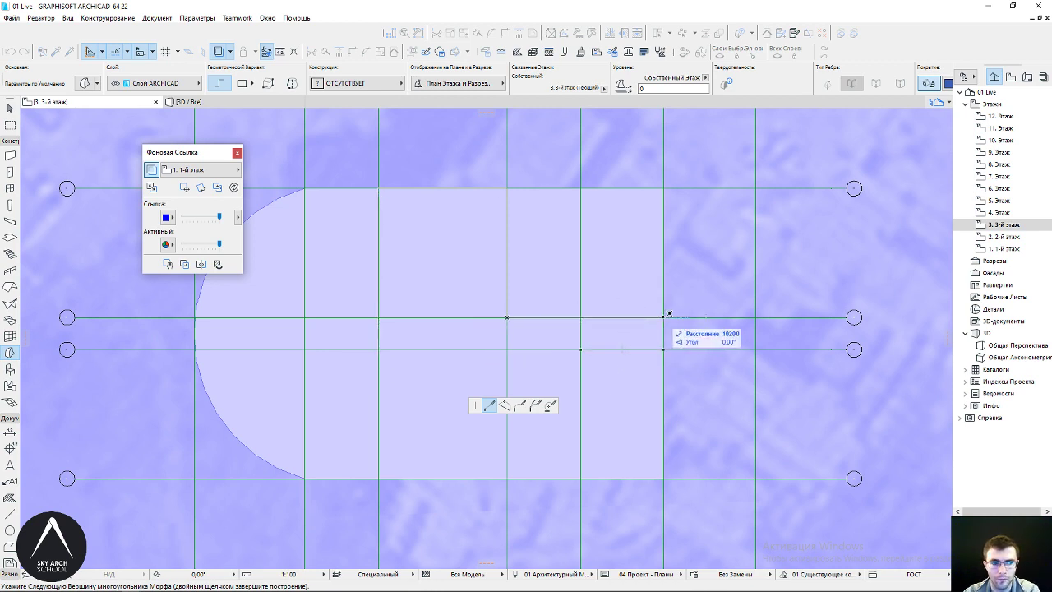
{"action": "left_click", "coordinate": [664, 318]}
{"action": "left_click", "coordinate": [664, 348]}
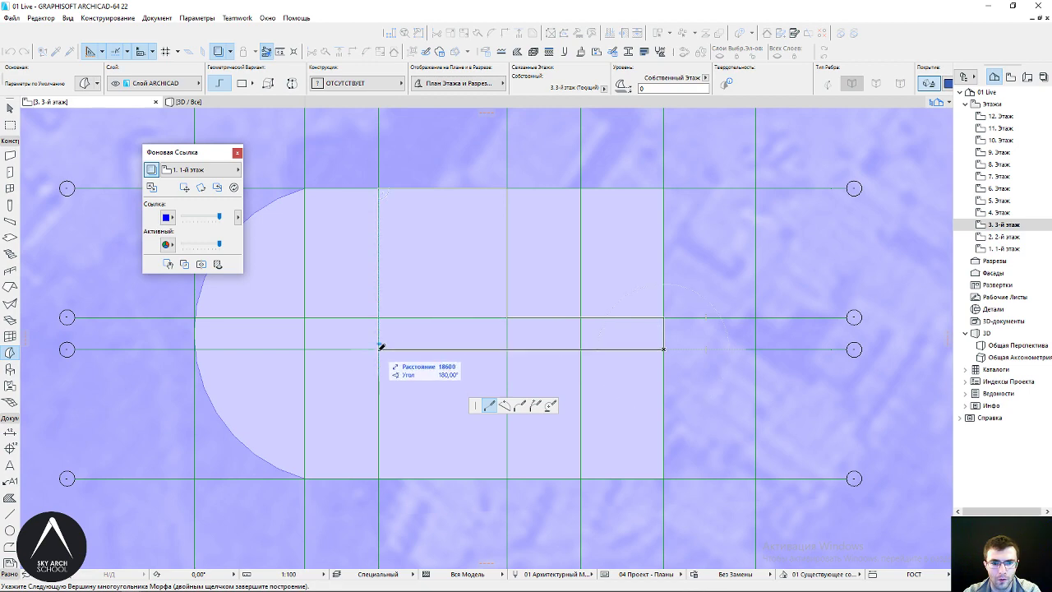
{"action": "left_click", "coordinate": [379, 350]}
{"action": "scroll", "coordinate": [378, 300], "scroll_direction": "up", "scroll_amount": 2}
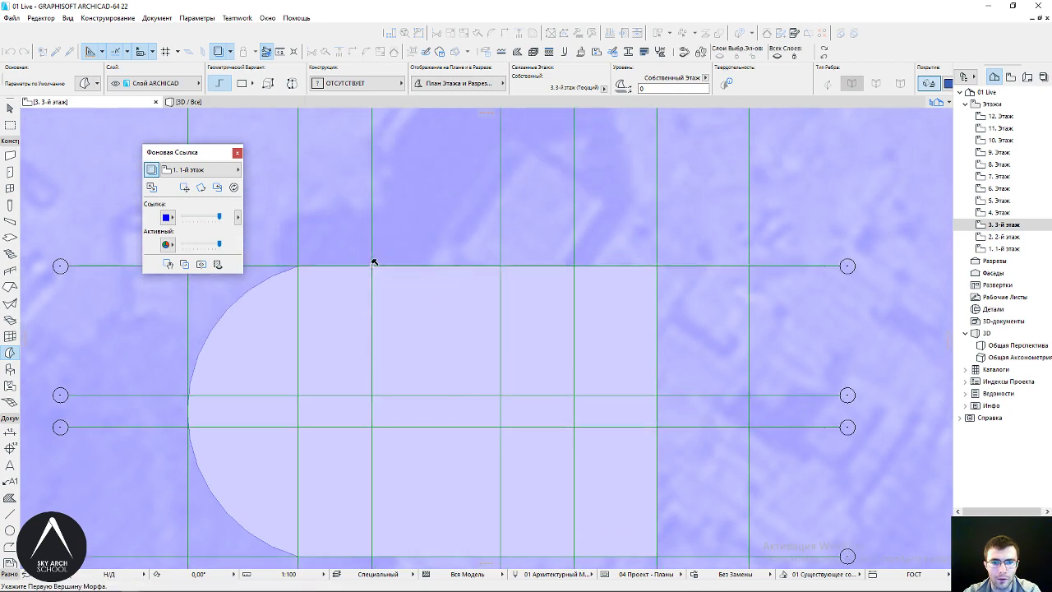
{"action": "left_click", "coordinate": [371, 262]}
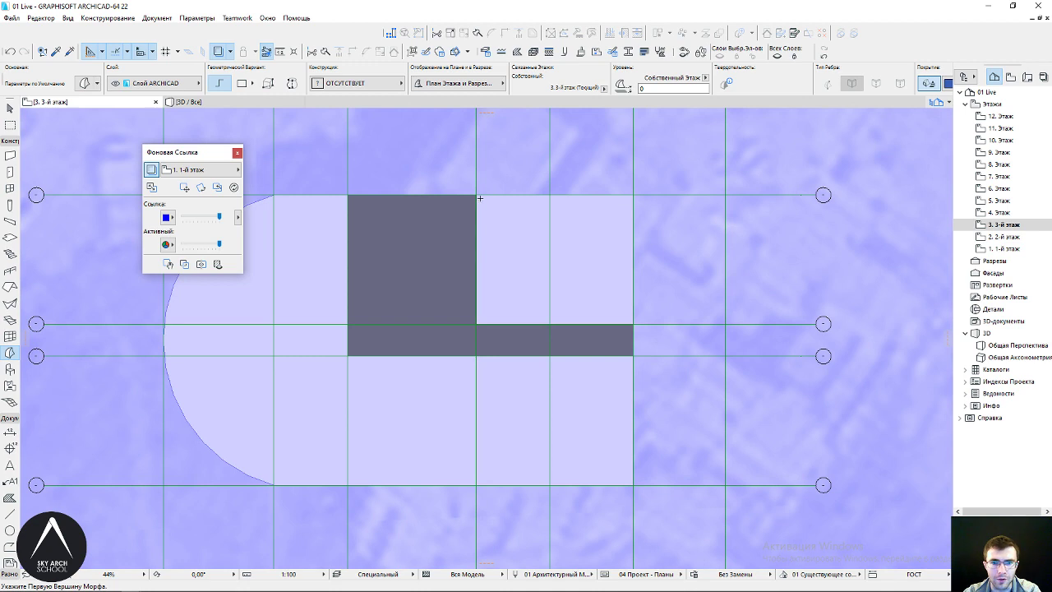
Draw a second stepped morph from the top grid line down to the lower edge
{"action": "scroll", "coordinate": [486, 256], "scroll_direction": "right", "scroll_amount": 2}
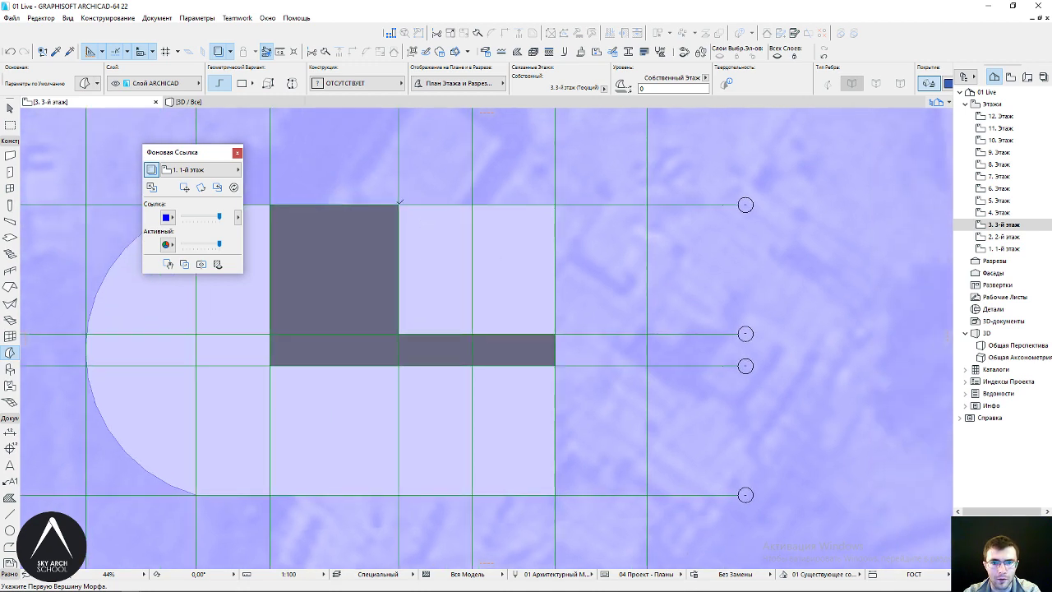
{"action": "left_click", "coordinate": [647, 204]}
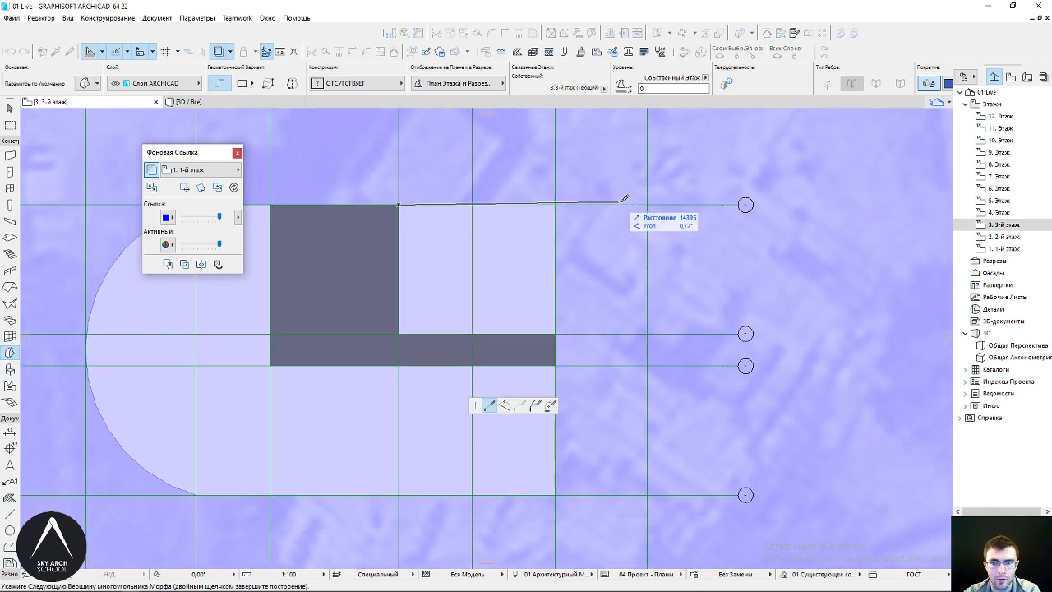
{"action": "left_click", "coordinate": [647, 350]}
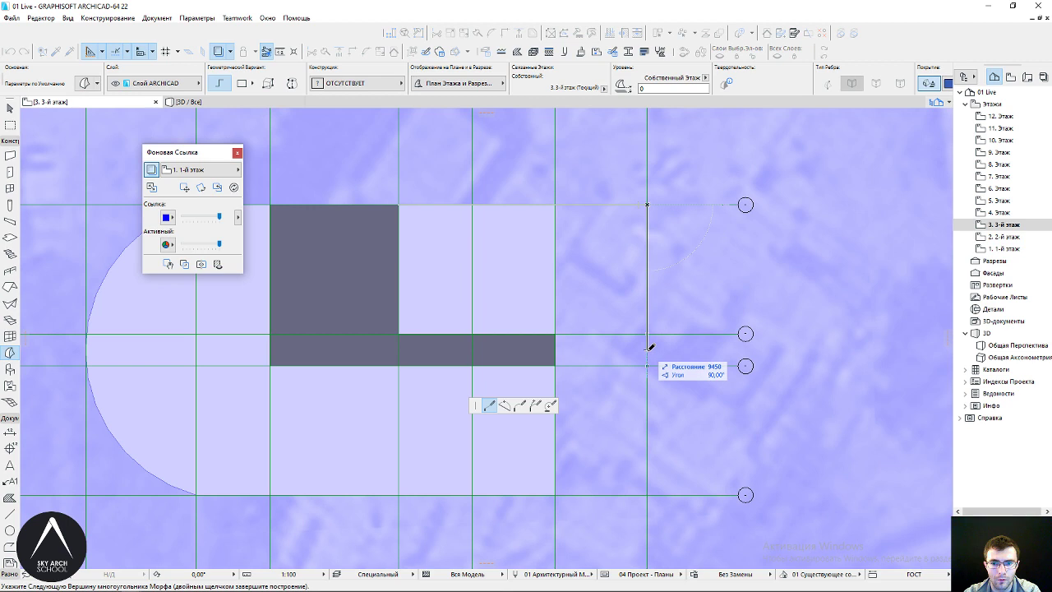
{"action": "left_click", "coordinate": [556, 350]}
{"action": "left_click", "coordinate": [556, 333]}
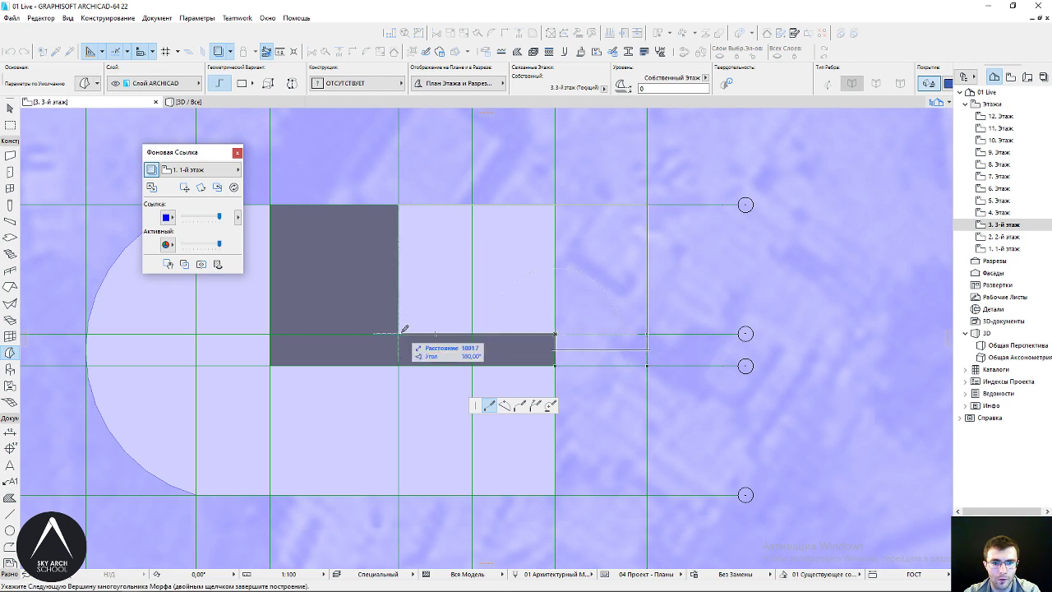
{"action": "left_click", "coordinate": [399, 333]}
{"action": "left_click", "coordinate": [399, 205]}
{"action": "middle_click_drag", "start_coordinate": [514, 301], "coordinate": [548, 245]}
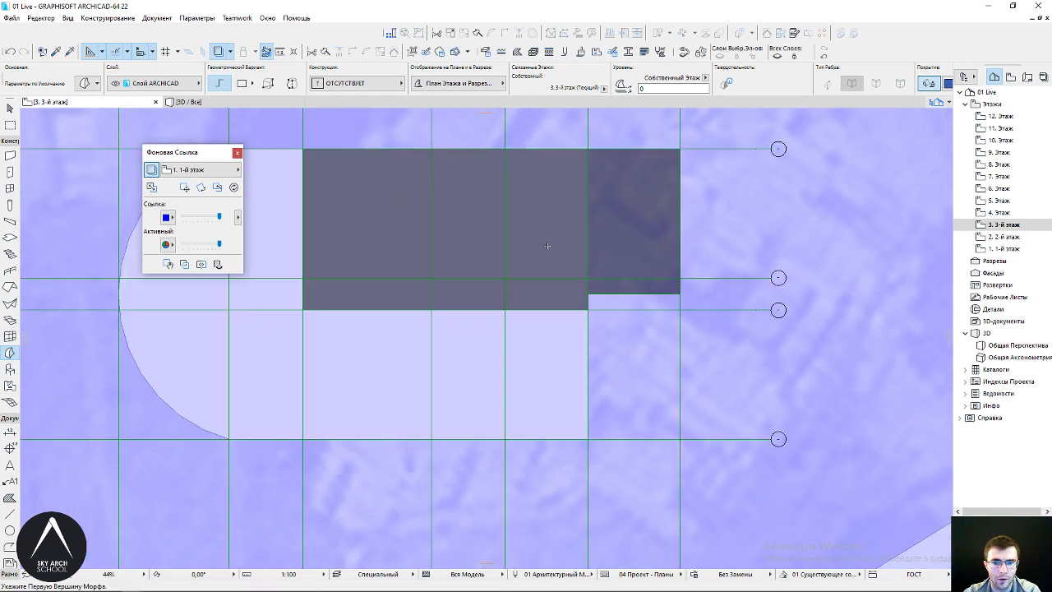
Draw a stepped morph below the dark area down to the lower grid line
{"action": "left_click", "coordinate": [431, 309]}
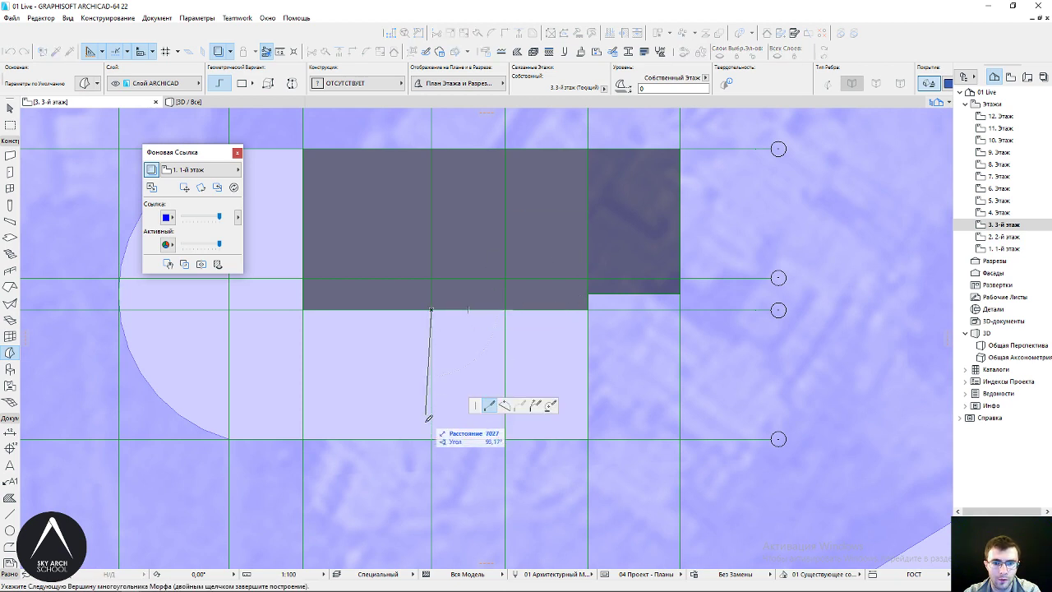
{"action": "left_click", "coordinate": [431, 439]}
{"action": "left_click", "coordinate": [681, 438]}
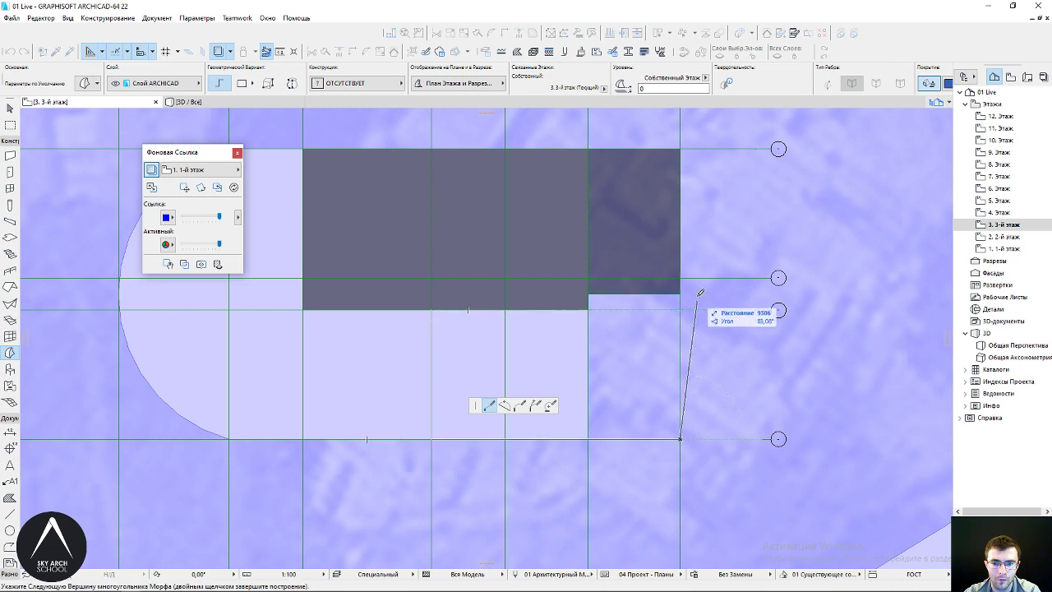
{"action": "left_click", "coordinate": [679, 293]}
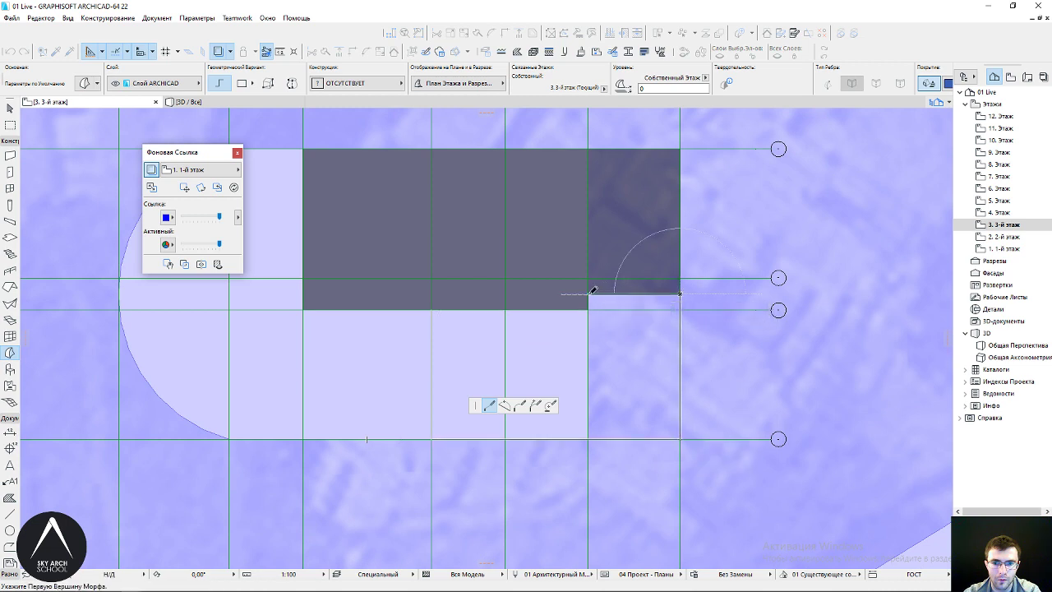
{"action": "left_click", "coordinate": [588, 294]}
{"action": "left_click", "coordinate": [588, 309]}
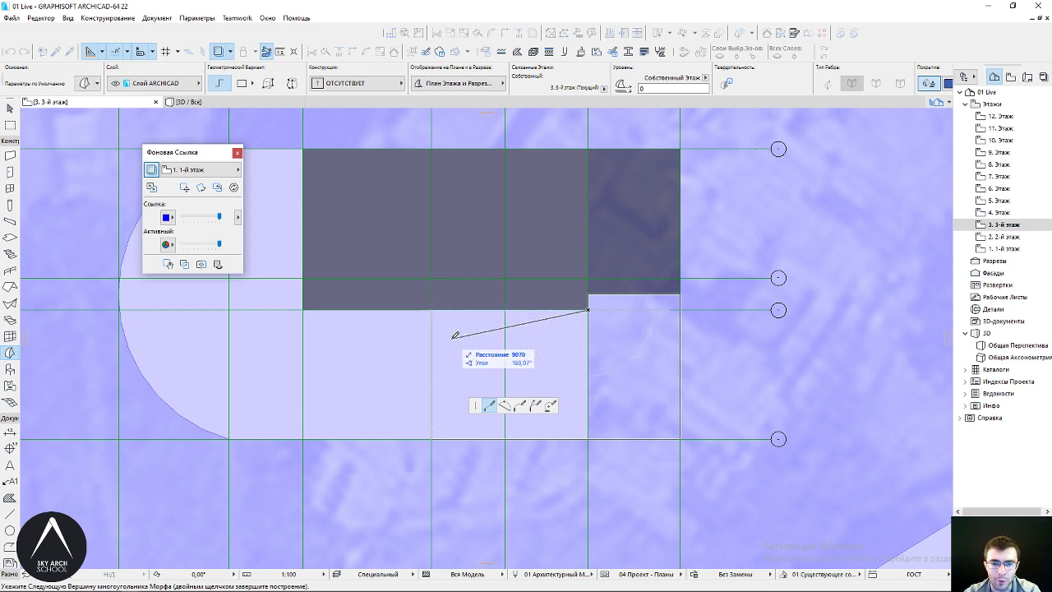
{"action": "left_click", "coordinate": [451, 339]}
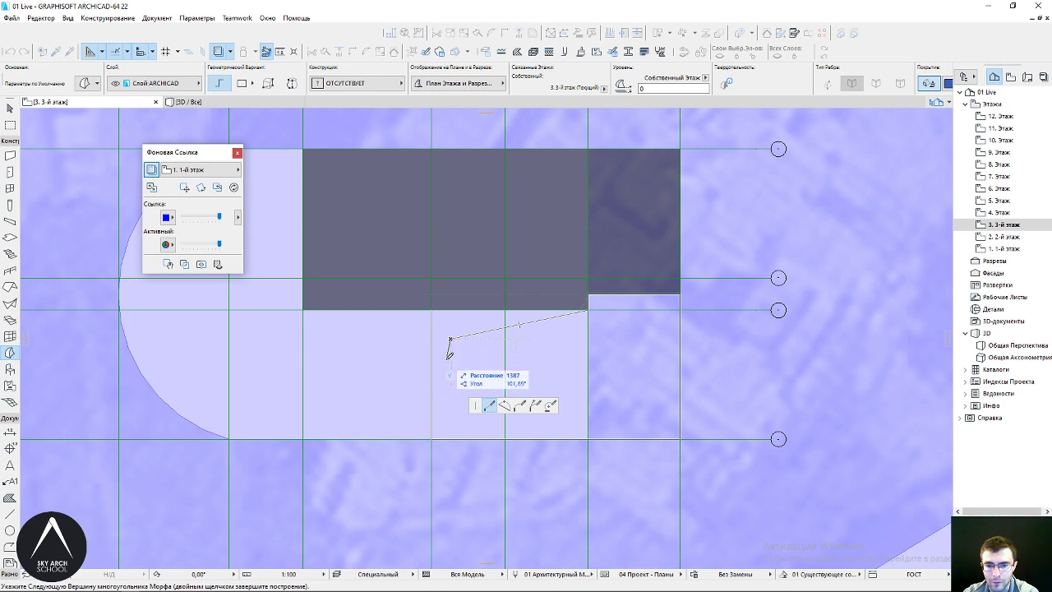
{"action": "key", "text": "BackSpace"}
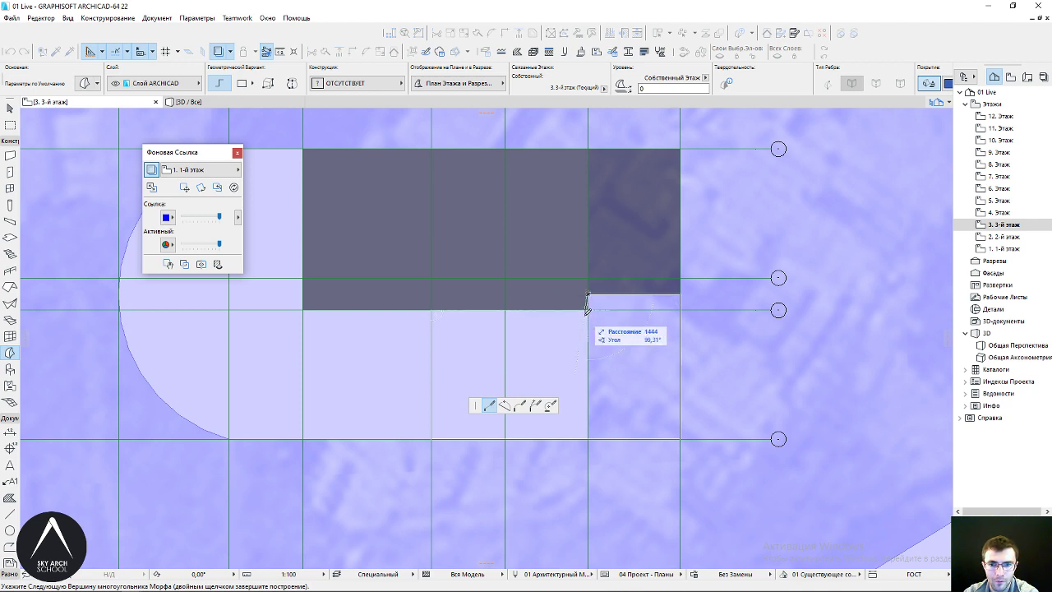
{"action": "left_click", "coordinate": [588, 310]}
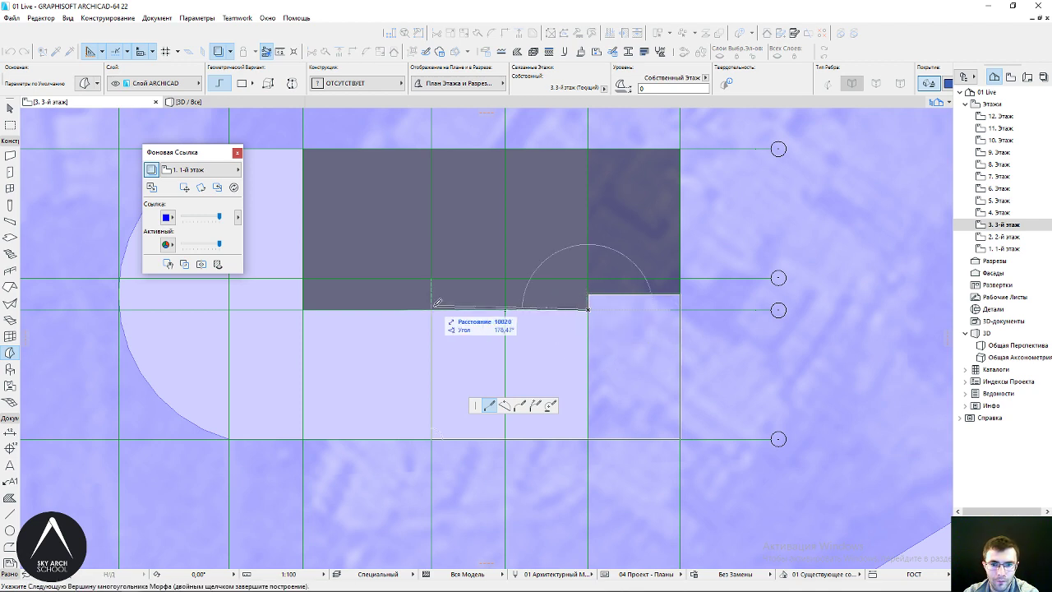
{"action": "left_click", "coordinate": [432, 310]}
{"action": "middle_click_drag", "start_coordinate": [429, 308], "coordinate": [547, 313]}
Fill the central gap with a square morph and bring the whole footprint into view
{"action": "left_click", "coordinate": [553, 314]}
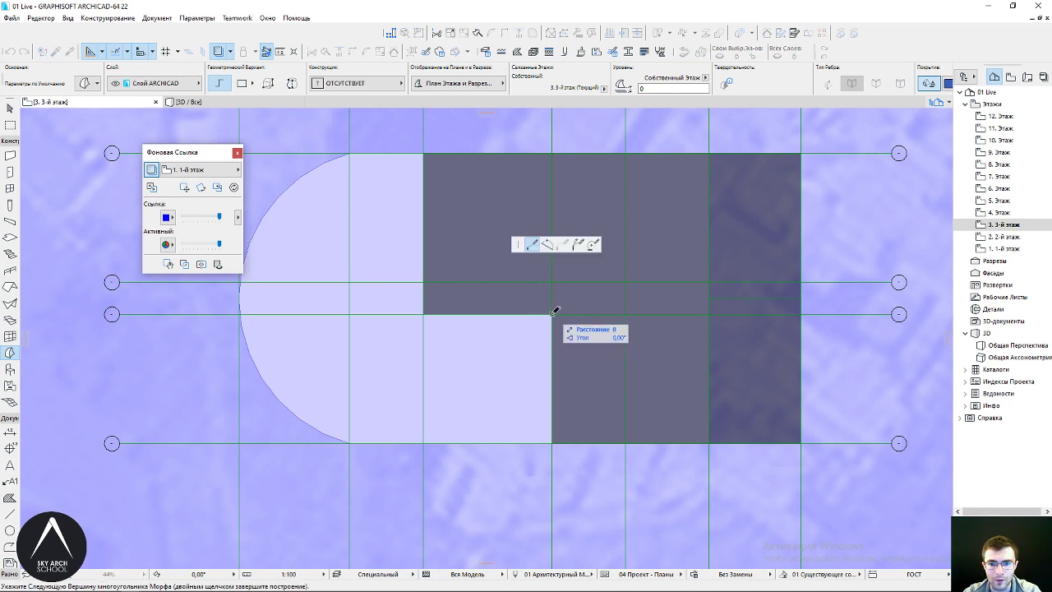
{"action": "left_click", "coordinate": [426, 312]}
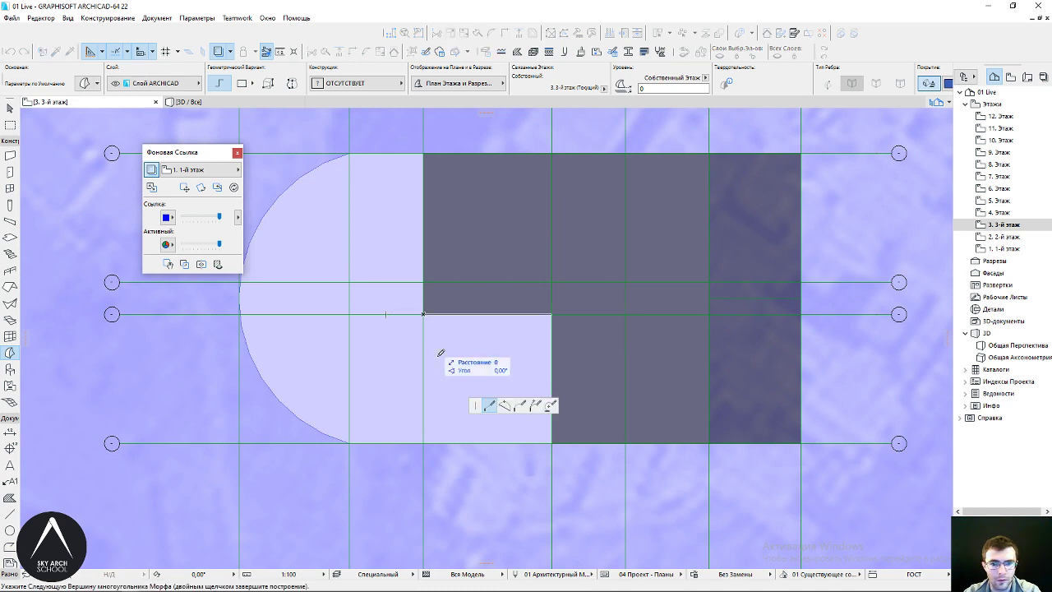
{"action": "double_click", "coordinate": [427, 436]}
{"action": "left_click", "coordinate": [423, 442]}
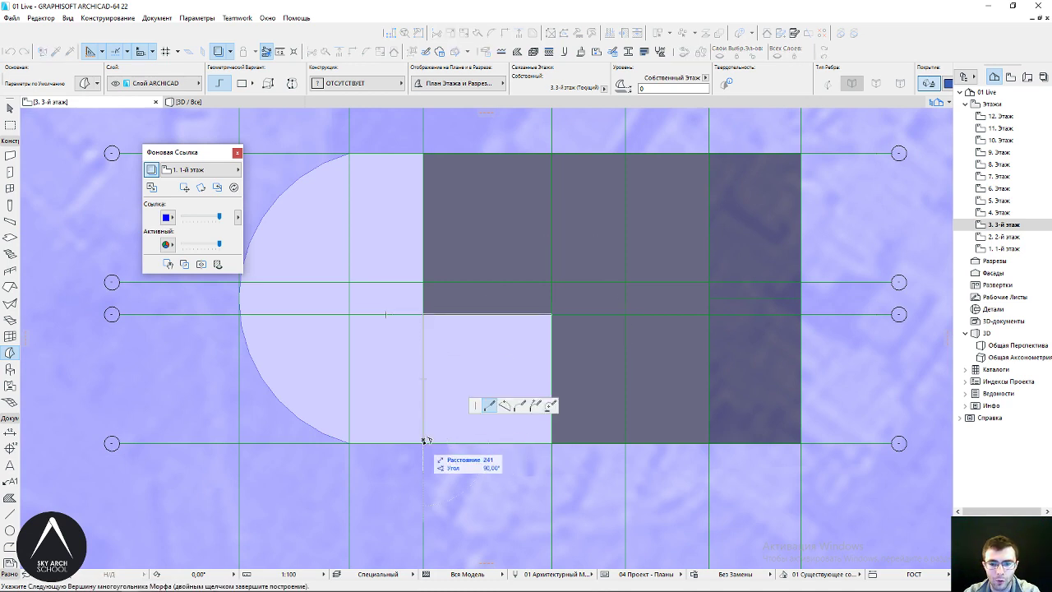
{"action": "left_click", "coordinate": [553, 442]}
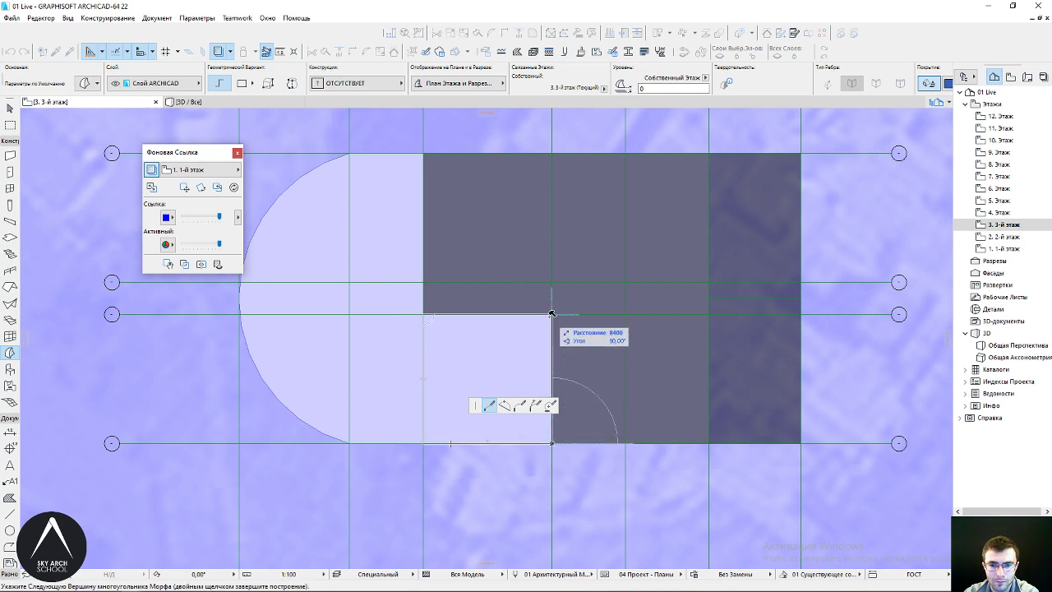
{"action": "left_click", "coordinate": [552, 314]}
{"action": "middle_click_drag", "start_coordinate": [438, 317], "coordinate": [508, 312]}
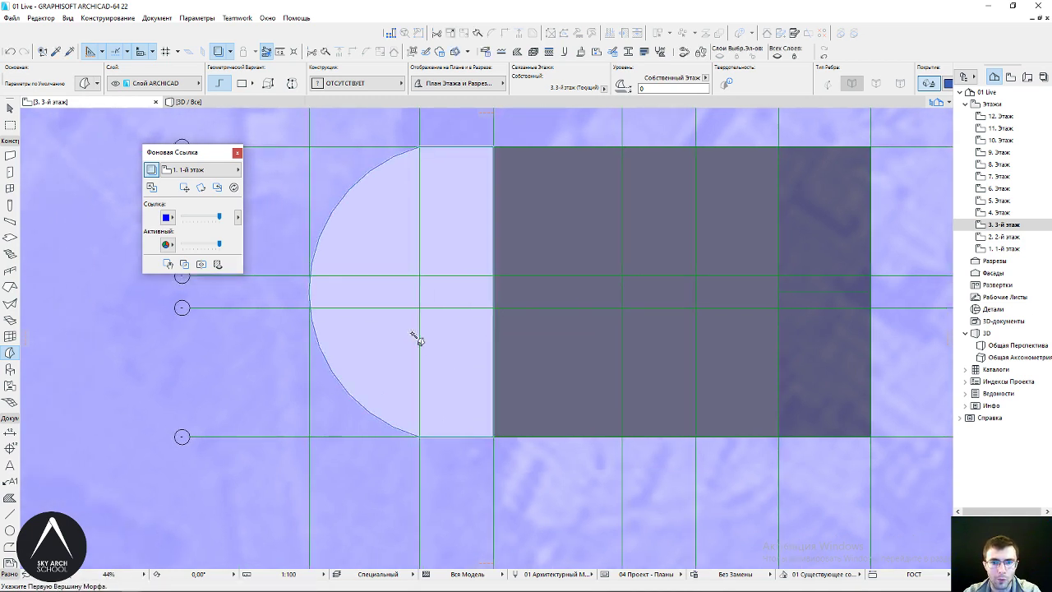
{"action": "middle_click_drag", "start_coordinate": [419, 340], "coordinate": [422, 354]}
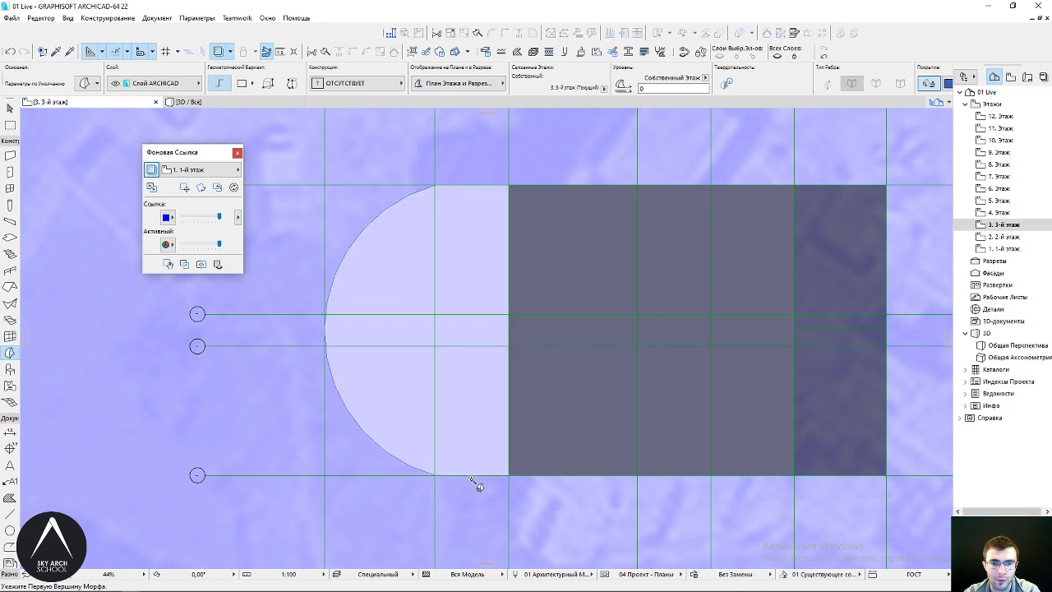
Check the semicircular morph, then switch to the 3D view with F3
{"action": "left_click", "coordinate": [416, 265], "text": "shift"}
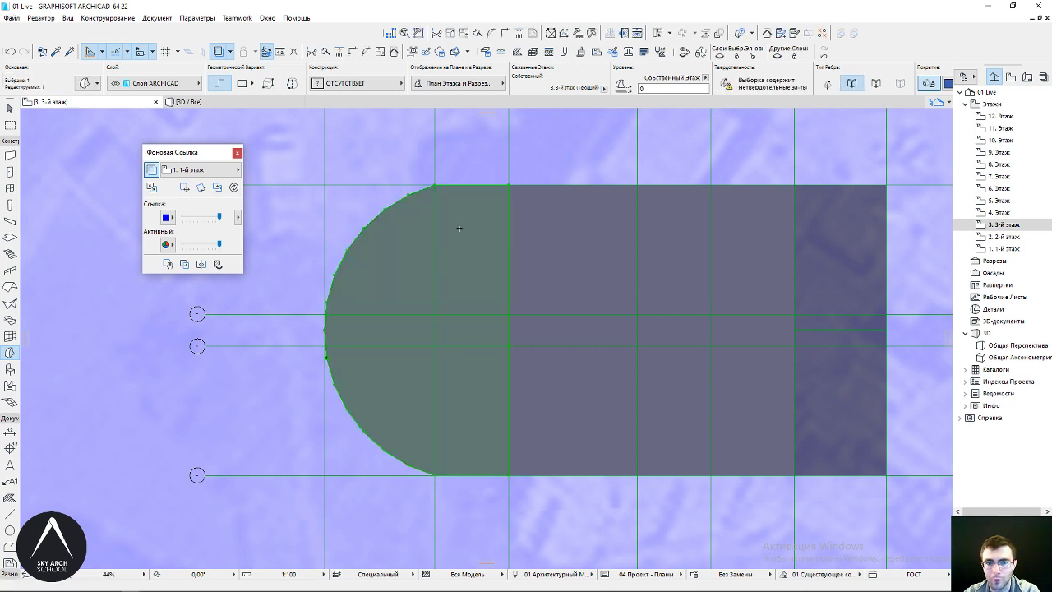
{"action": "middle_click_drag", "start_coordinate": [460, 228], "coordinate": [390, 235]}
{"action": "key", "text": "Escape"}
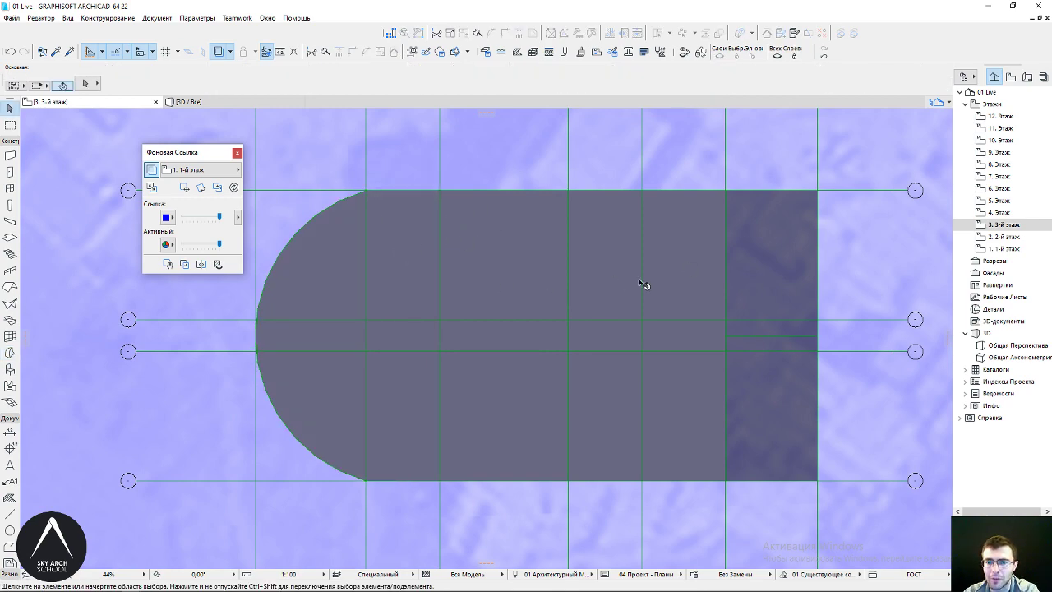
{"action": "key", "text": "F3"}
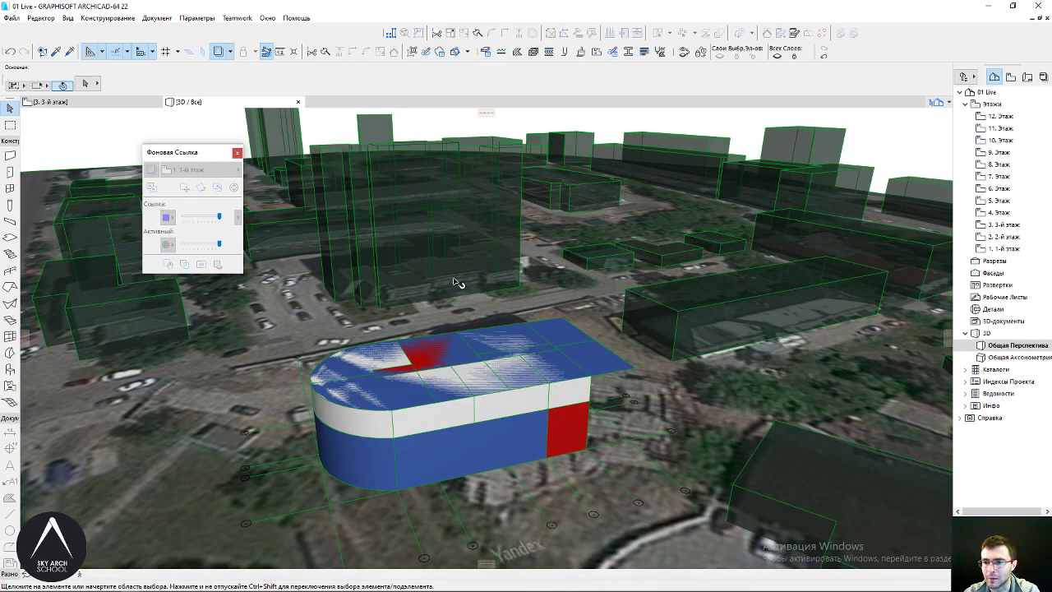
Select the podium's rear and front roof panels, viewed from above
{"action": "mouse_move", "coordinate": [493, 395]}
{"action": "middle_mouse_down", "text": "shift"}
{"action": "mouse_move", "coordinate": [469, 404]}
{"action": "mouse_move", "coordinate": [403, 371]}
{"action": "mouse_move", "coordinate": [399, 381]}
{"action": "middle_mouse_up", "text": "shift"}
{"action": "left_click", "coordinate": [392, 376]}
{"action": "left_click", "coordinate": [436, 287], "text": "shift"}
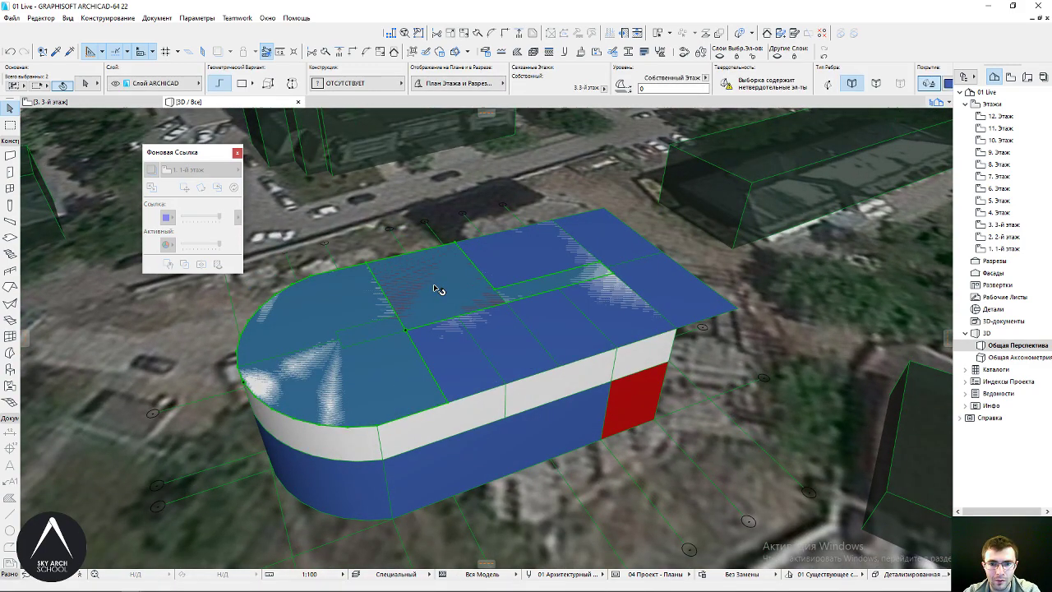
{"action": "left_click", "coordinate": [511, 261], "text": "shift"}
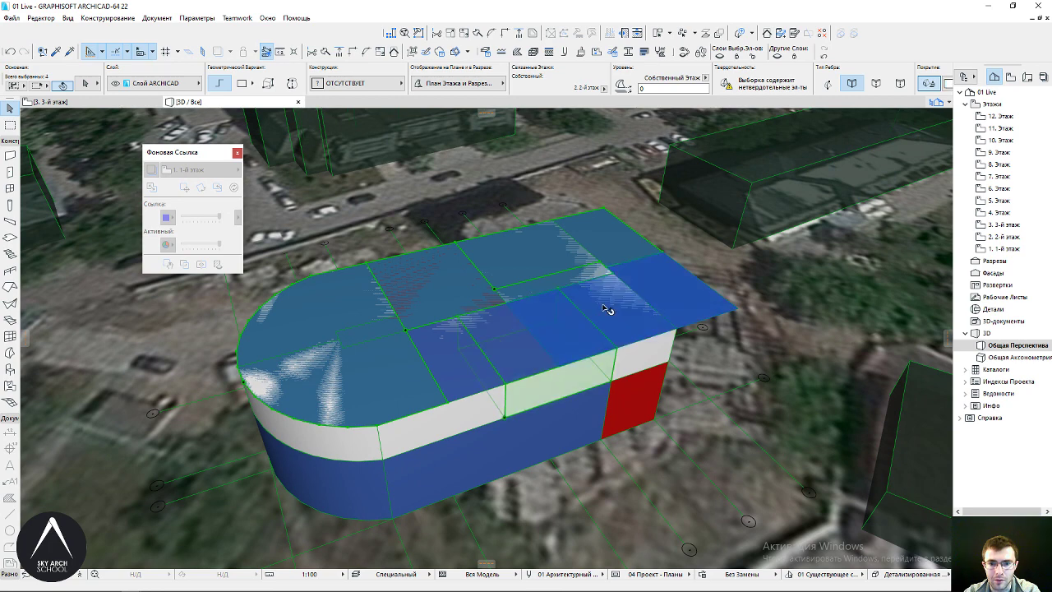
{"action": "left_click", "coordinate": [484, 352], "text": "shift"}
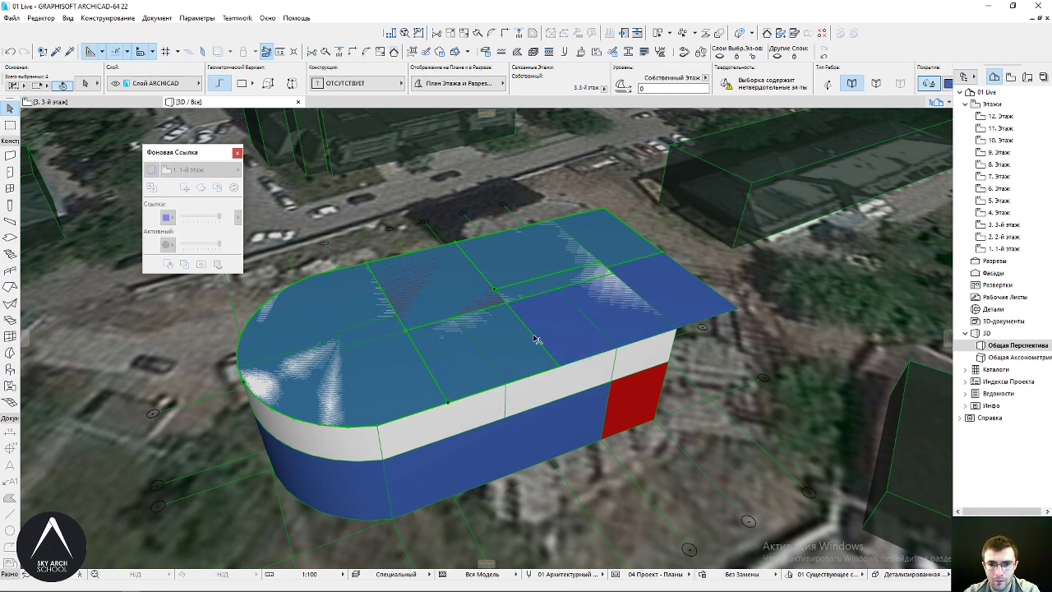
{"action": "left_click", "coordinate": [542, 339], "text": "shift"}
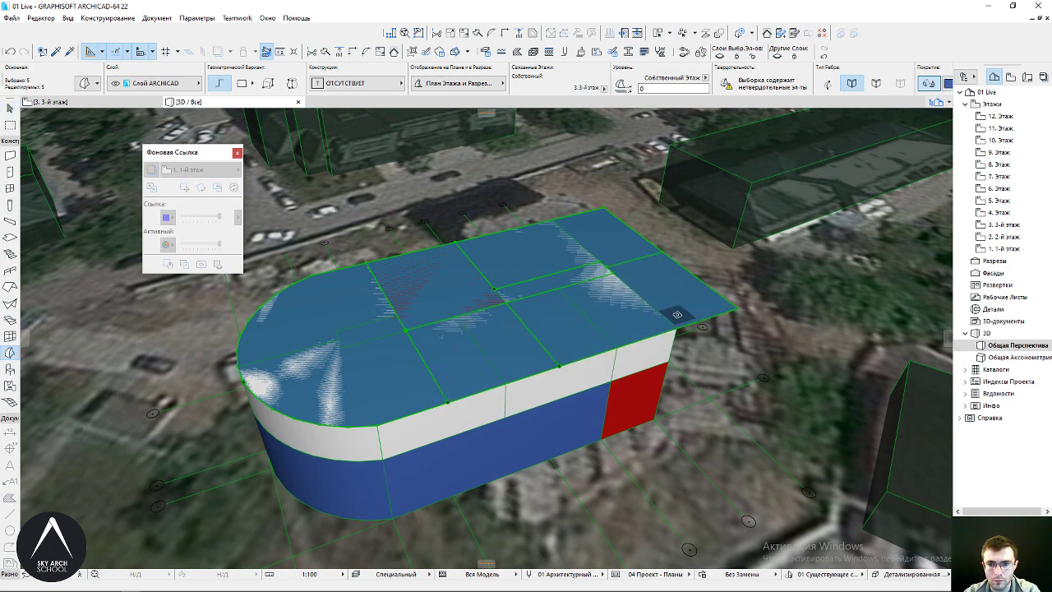
Push/Pull the rear roof panel up into a tower about 26400 high
{"action": "left_click", "coordinate": [530, 374]}
{"action": "scroll", "coordinate": [609, 313], "scroll_direction": "down", "scroll_amount": 5}
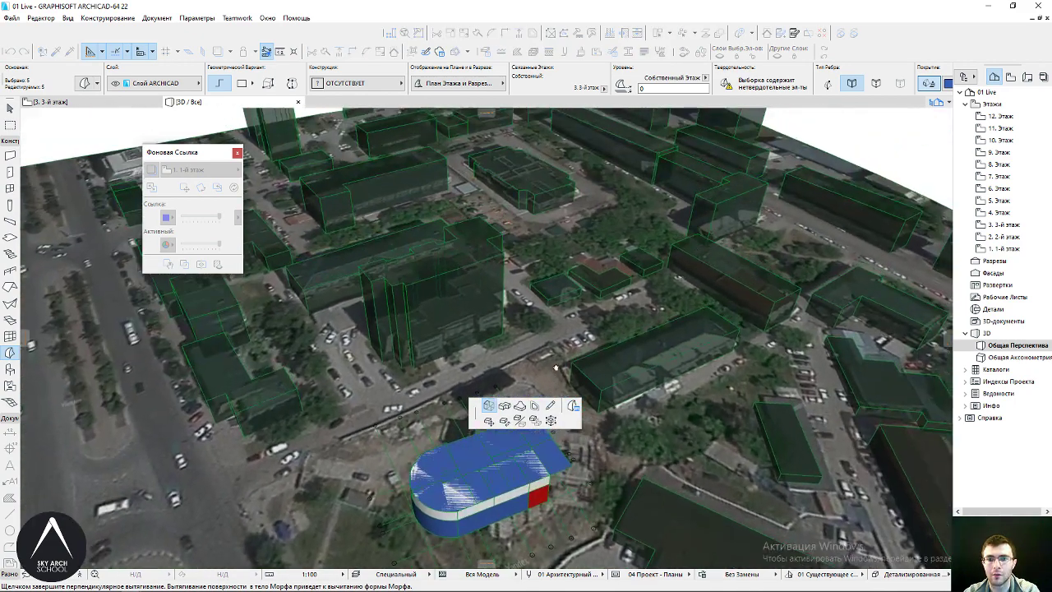
{"action": "middle_click_drag", "start_coordinate": [609, 313], "coordinate": [565, 198], "text": "shift"}
{"action": "middle_click_drag", "start_coordinate": [559, 305], "coordinate": [561, 348], "text": "shift"}
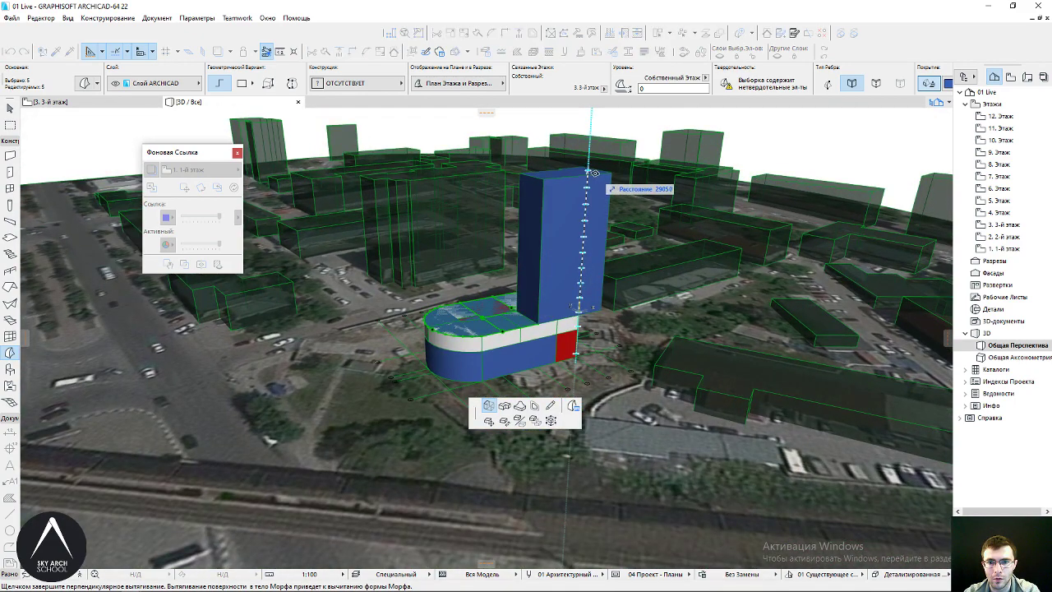
{"action": "scroll", "coordinate": [594, 173], "scroll_direction": "up", "scroll_amount": 3}
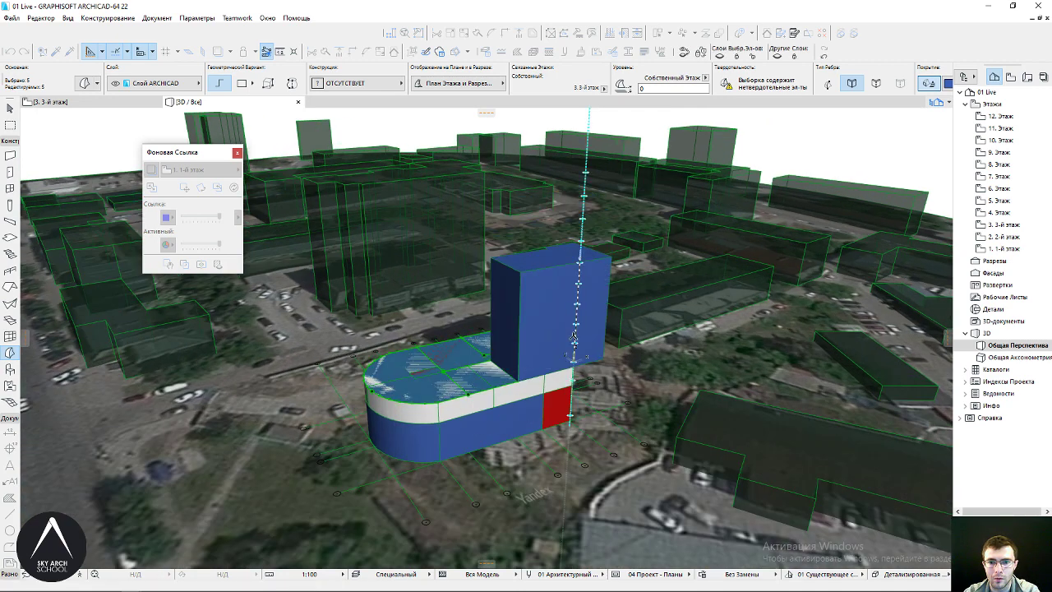
{"action": "left_click", "coordinate": [573, 353]}
{"action": "left_click", "coordinate": [573, 353]}
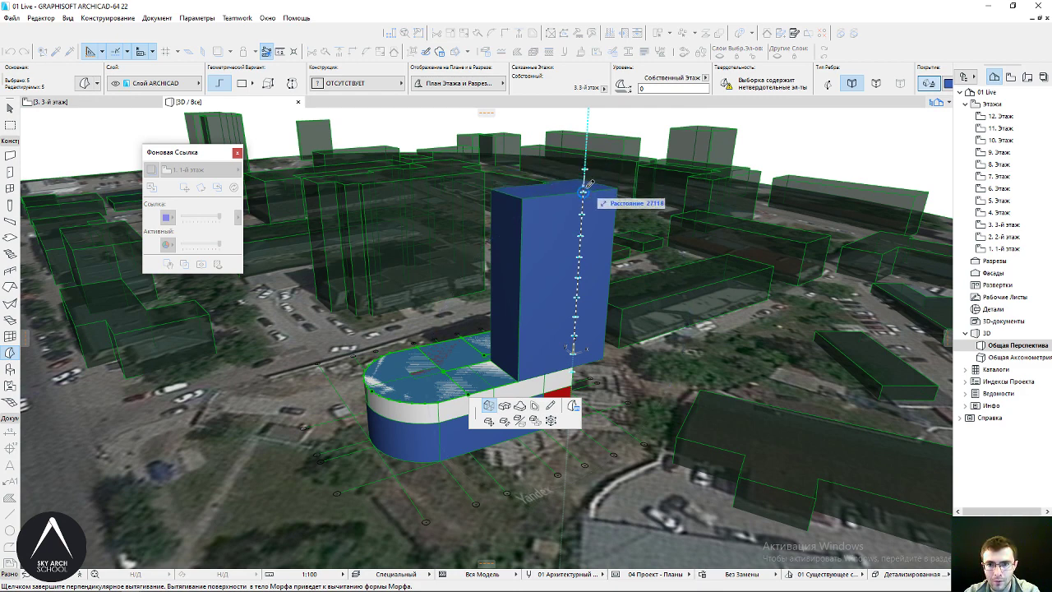
{"action": "left_click", "coordinate": [585, 189]}
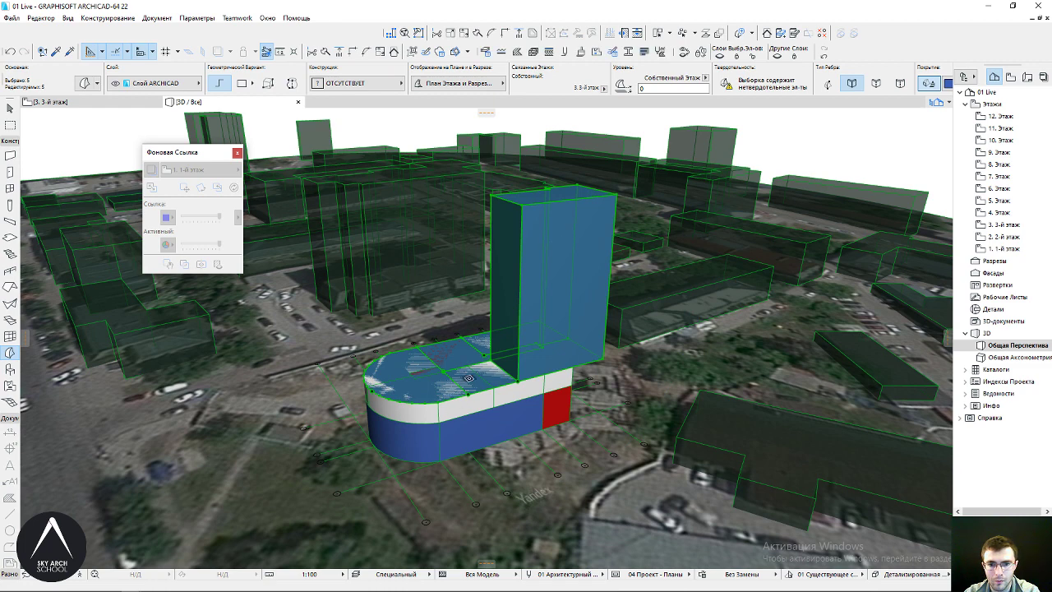
{"action": "left_click", "coordinate": [468, 377]}
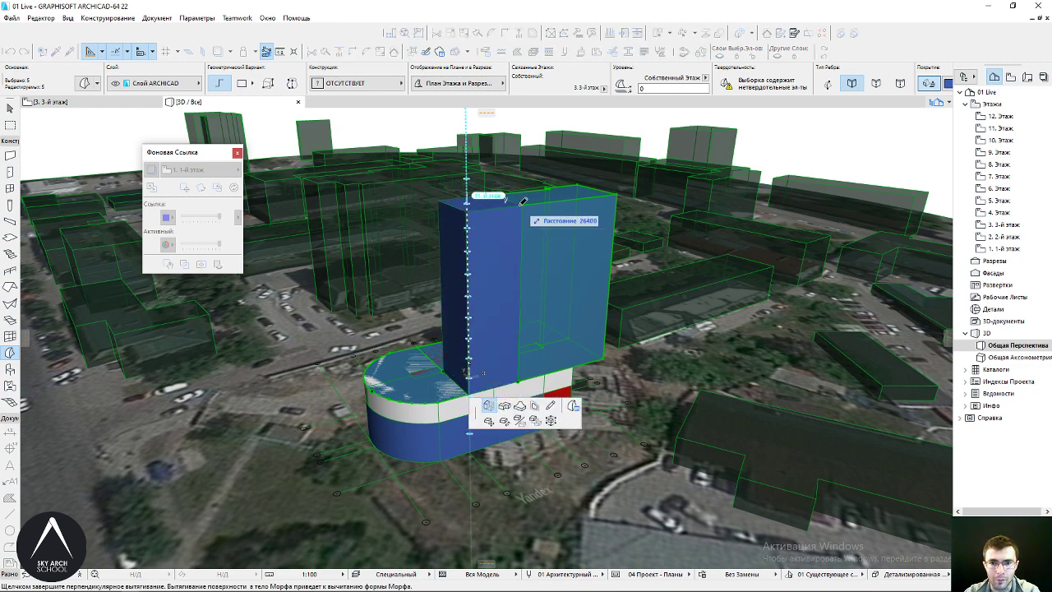
{"action": "left_click", "coordinate": [523, 202]}
Raise the curved podium top to tower height, then undo that extrusion
{"action": "left_click", "coordinate": [411, 374]}
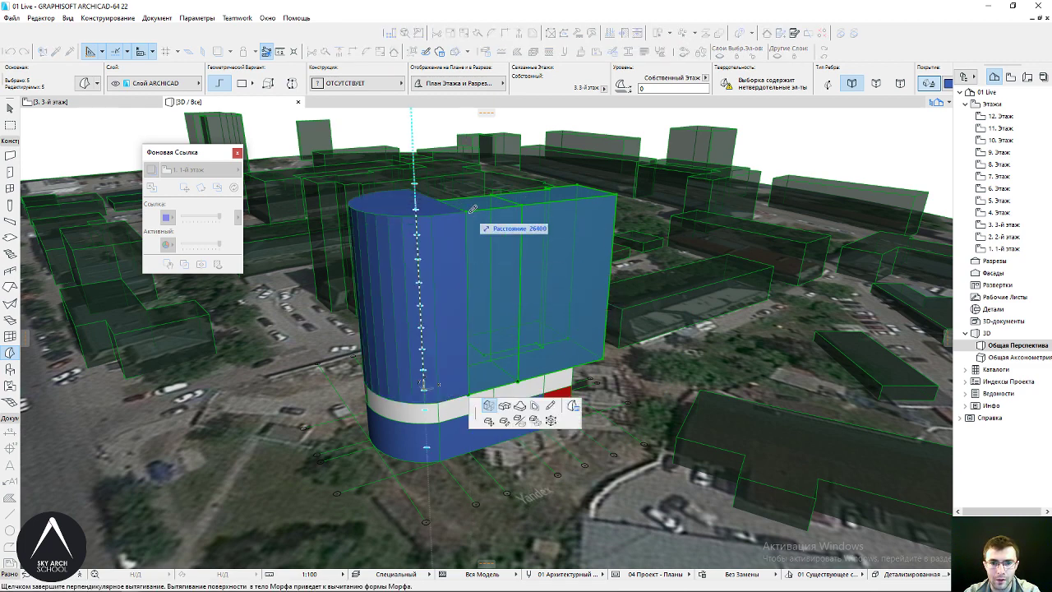
{"action": "left_click", "coordinate": [460, 210]}
{"action": "key", "text": "ctrl+z"}
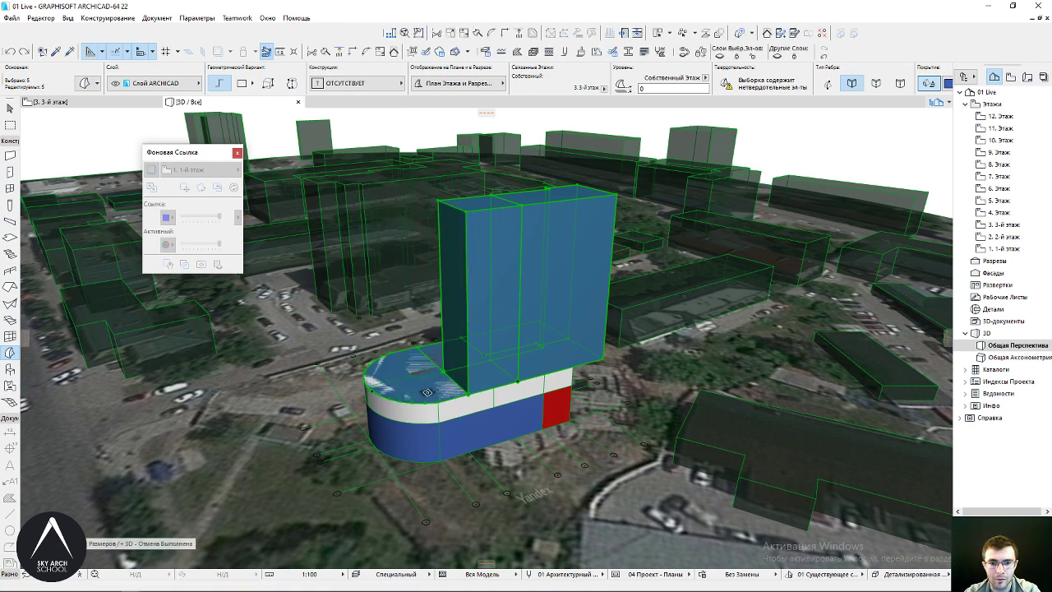
{"action": "scroll", "coordinate": [419, 374], "scroll_direction": "up", "scroll_amount": 2}
{"action": "scroll", "coordinate": [411, 366], "scroll_direction": "up", "scroll_amount": 1}
{"action": "scroll", "coordinate": [408, 360], "scroll_direction": "up", "scroll_amount": 2}
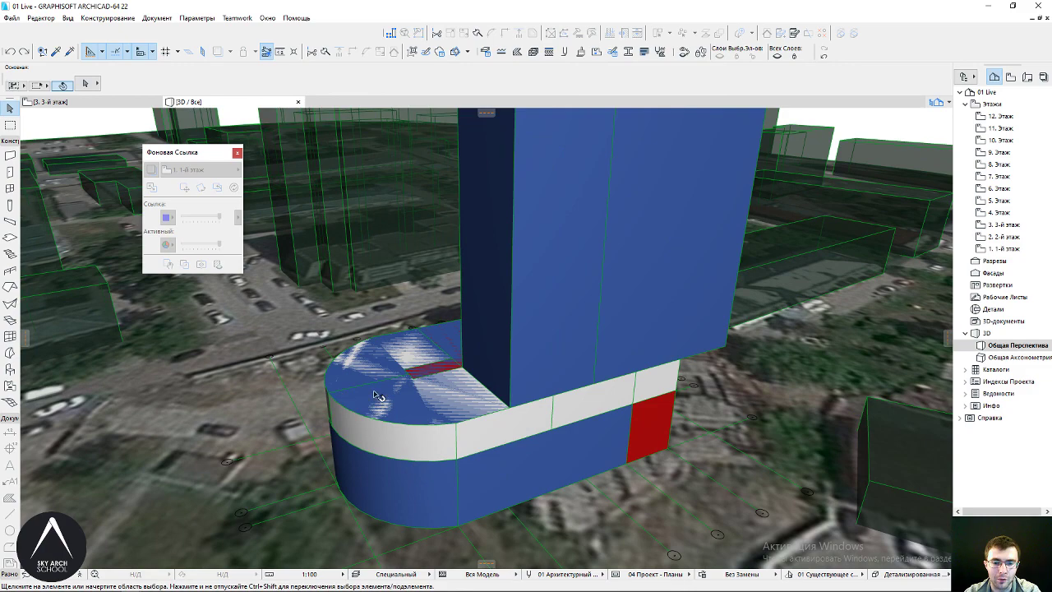
Raise the curved block's top face to the tower height
{"action": "left_click", "coordinate": [377, 396]}
{"action": "scroll", "coordinate": [376, 395], "scroll_direction": "down", "scroll_amount": 3}
{"action": "left_click", "coordinate": [399, 392]}
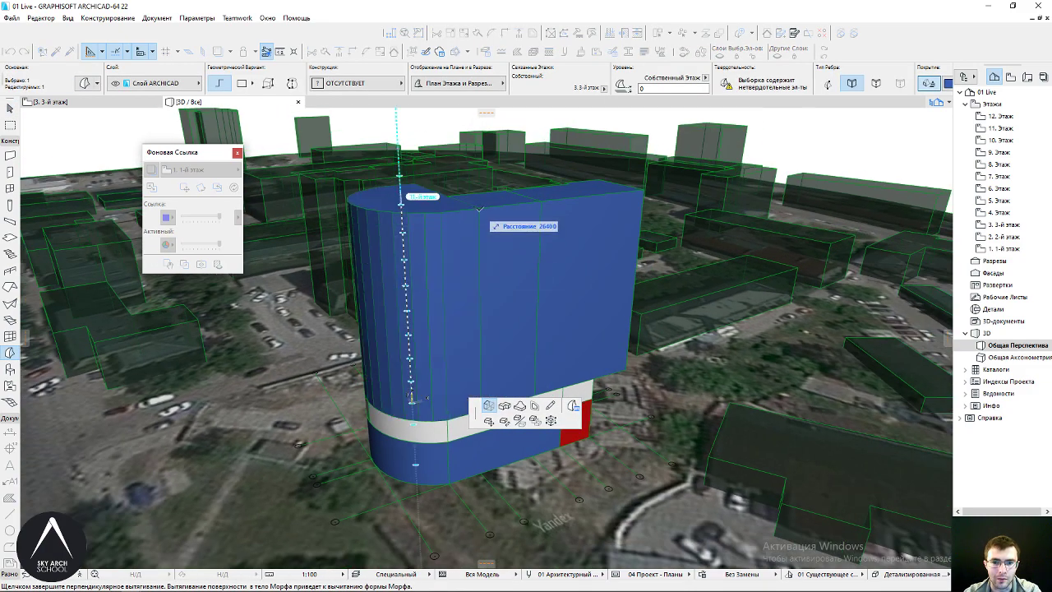
{"action": "left_click", "coordinate": [387, 234]}
{"action": "scroll", "coordinate": [400, 343], "scroll_direction": "up", "scroll_amount": 1}
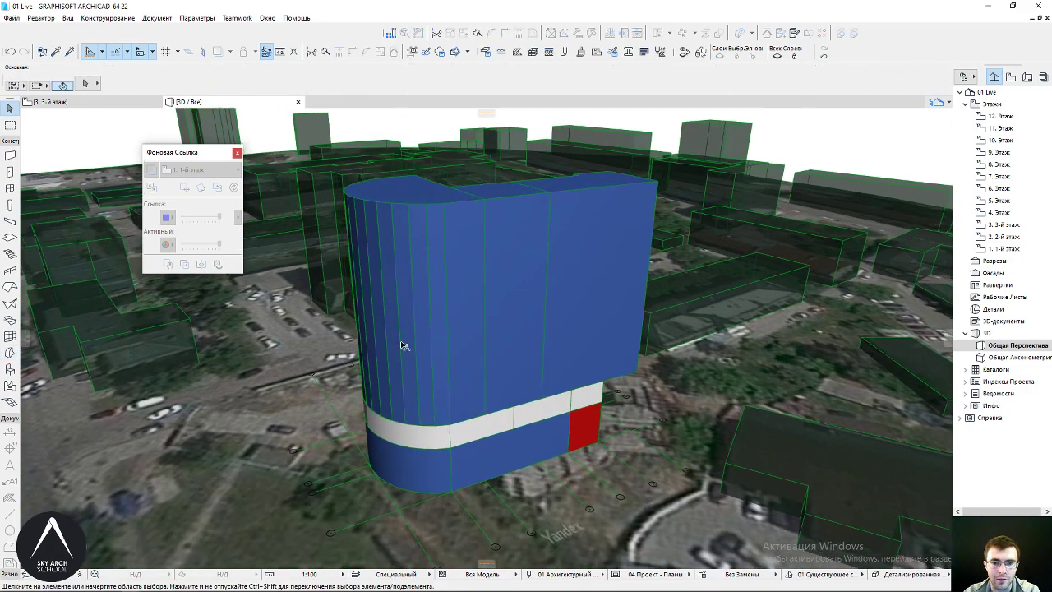
{"action": "middle_click_drag", "start_coordinate": [400, 345], "coordinate": [448, 425], "text": "shift"}
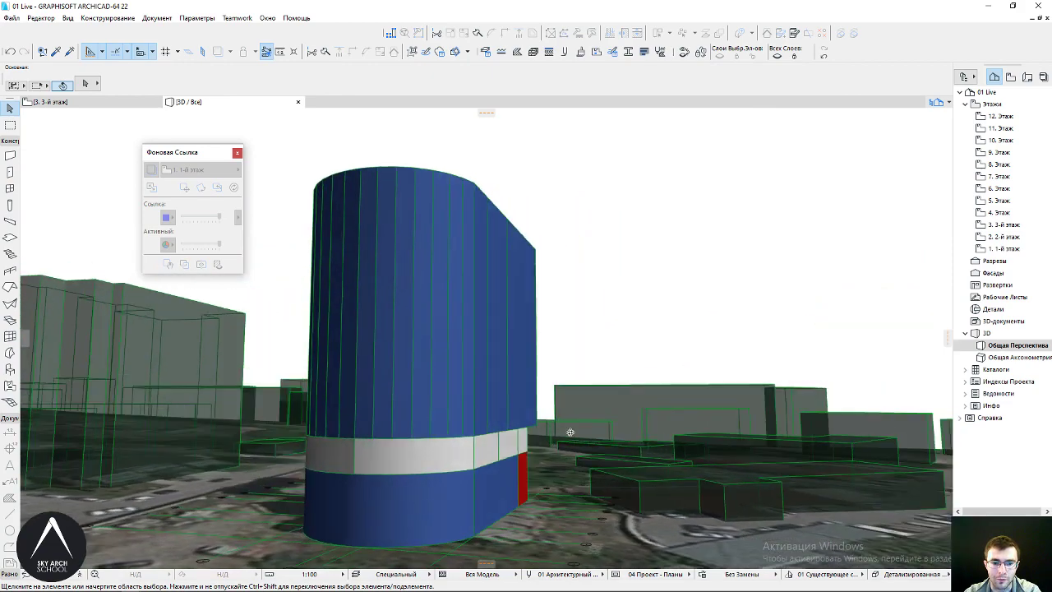
{"action": "mouse_move", "coordinate": [408, 465]}
{"action": "middle_mouse_down", "text": "shift"}
{"action": "mouse_move", "coordinate": [441, 417]}
{"action": "mouse_move", "coordinate": [442, 433]}
{"action": "mouse_move", "coordinate": [394, 317]}
{"action": "mouse_move", "coordinate": [423, 241]}
{"action": "mouse_move", "coordinate": [364, 271]}
{"action": "mouse_move", "coordinate": [418, 254]}
{"action": "middle_mouse_up", "text": "shift"}
Make the two vertical seam edges on the curved end invisible
{"action": "left_click", "coordinate": [416, 243]}
{"action": "left_click", "coordinate": [395, 246], "text": "shift"}
{"action": "key", "text": "Escape"}
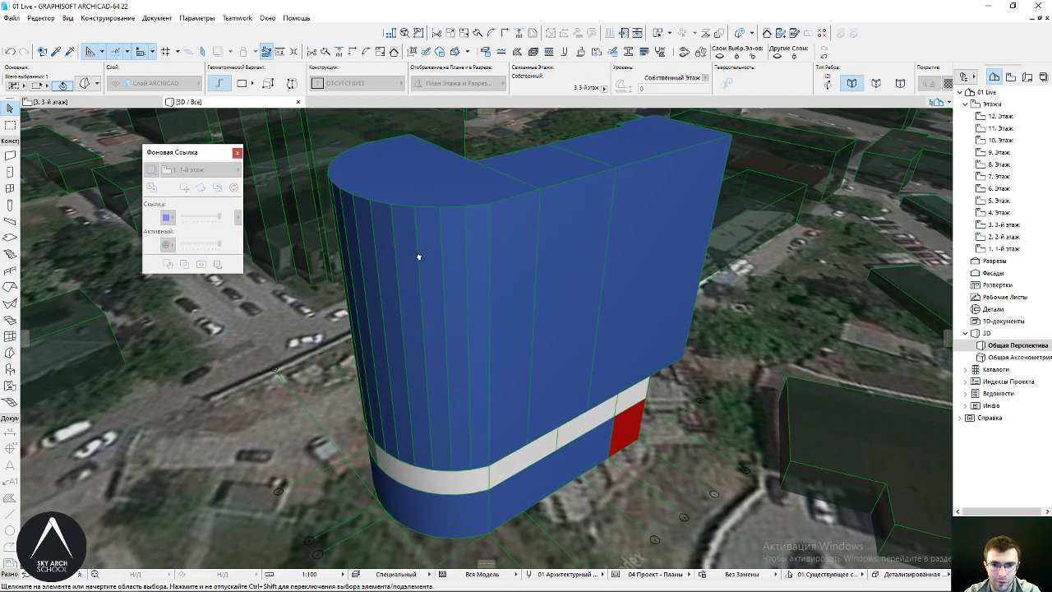
{"action": "left_click", "coordinate": [466, 243]}
{"action": "left_click", "coordinate": [466, 240]}
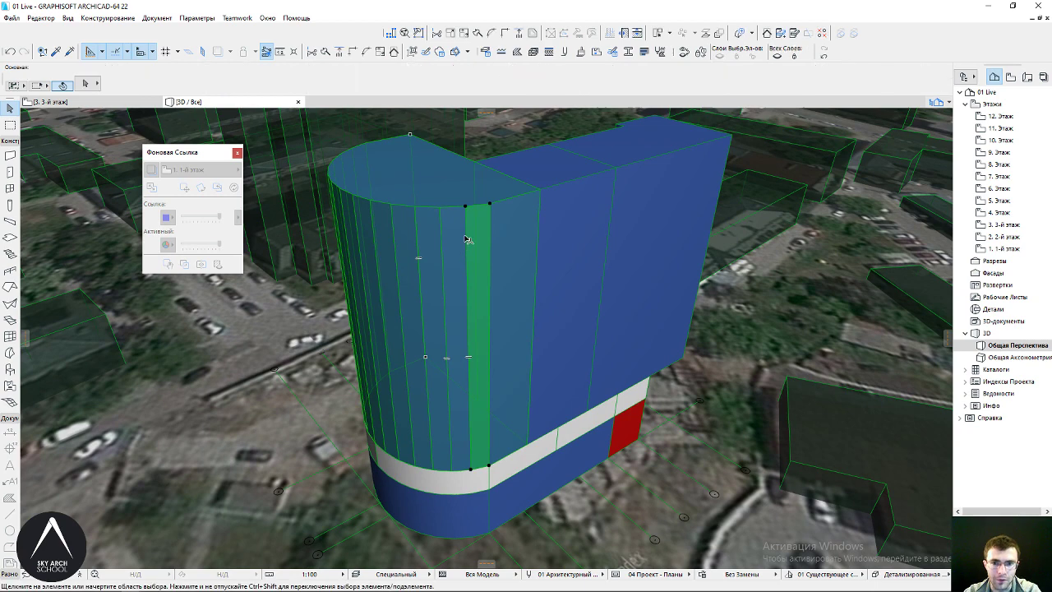
{"action": "left_click", "coordinate": [456, 229]}
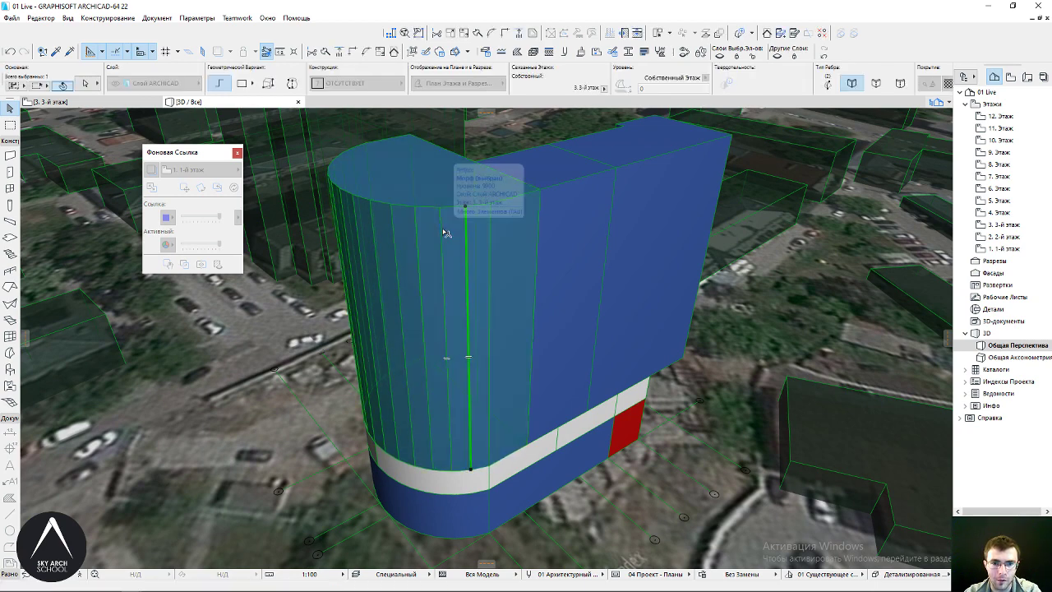
{"action": "left_click", "coordinate": [444, 232], "text": "shift"}
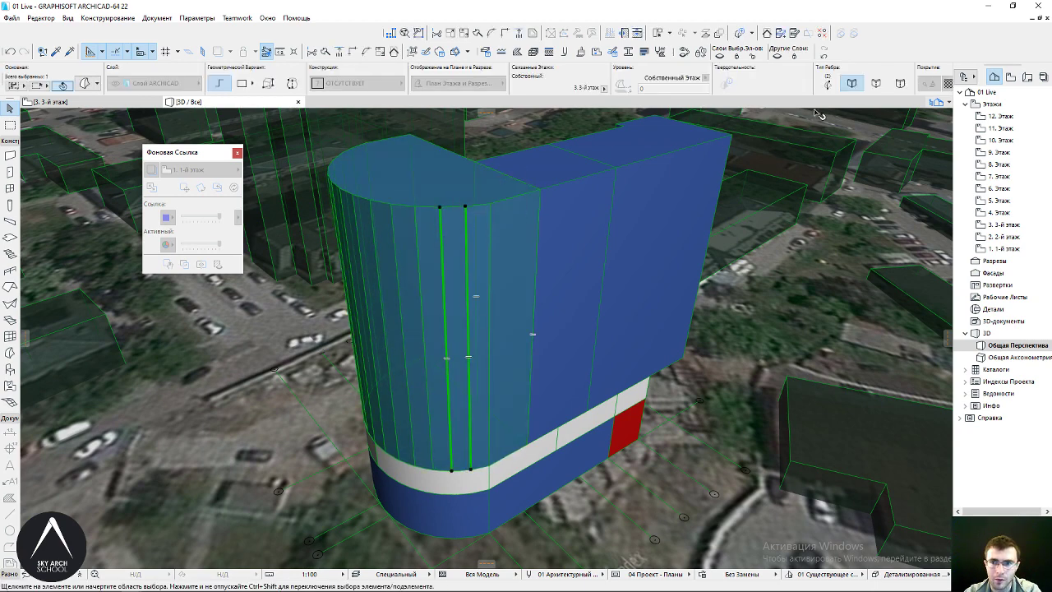
{"action": "left_click", "coordinate": [876, 84]}
{"action": "mouse_move", "coordinate": [475, 247]}
{"action": "middle_mouse_down", "text": "shift"}
{"action": "mouse_move", "coordinate": [552, 192]}
{"action": "mouse_move", "coordinate": [404, 364]}
{"action": "mouse_move", "coordinate": [489, 392]}
{"action": "mouse_move", "coordinate": [493, 292]}
{"action": "middle_mouse_up", "text": "shift"}
Push/Pull the recessed roof face up level with the rest of the tower roof
{"action": "left_click", "coordinate": [493, 287]}
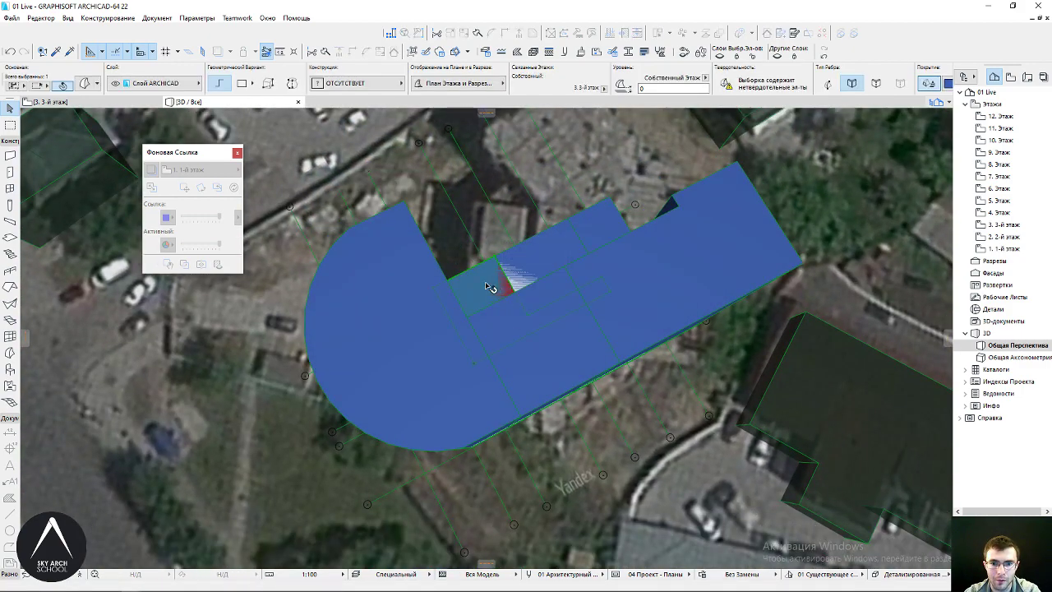
{"action": "left_click", "coordinate": [483, 282]}
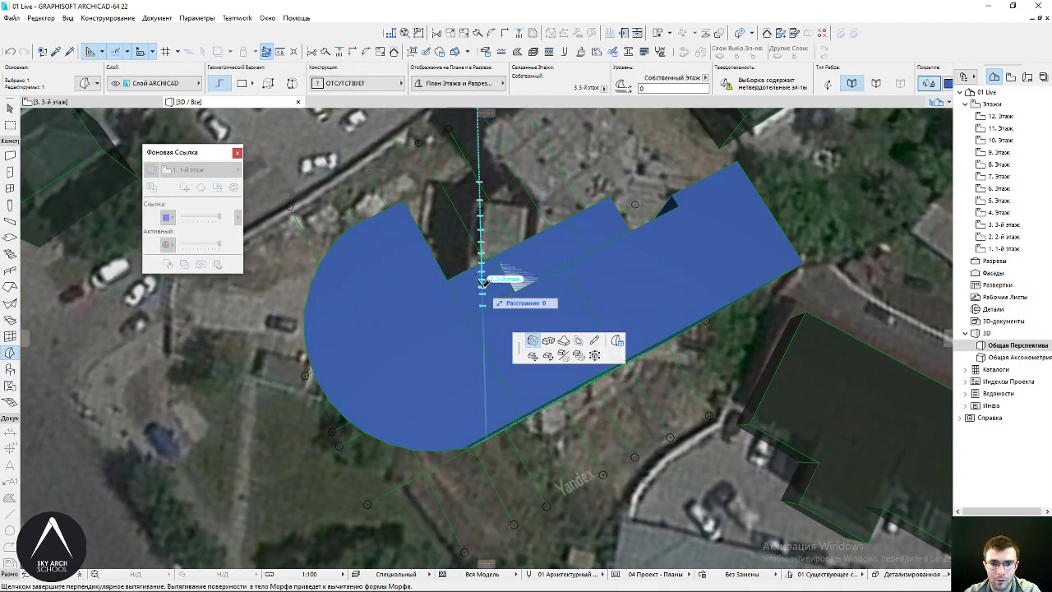
{"action": "left_click", "coordinate": [413, 199]}
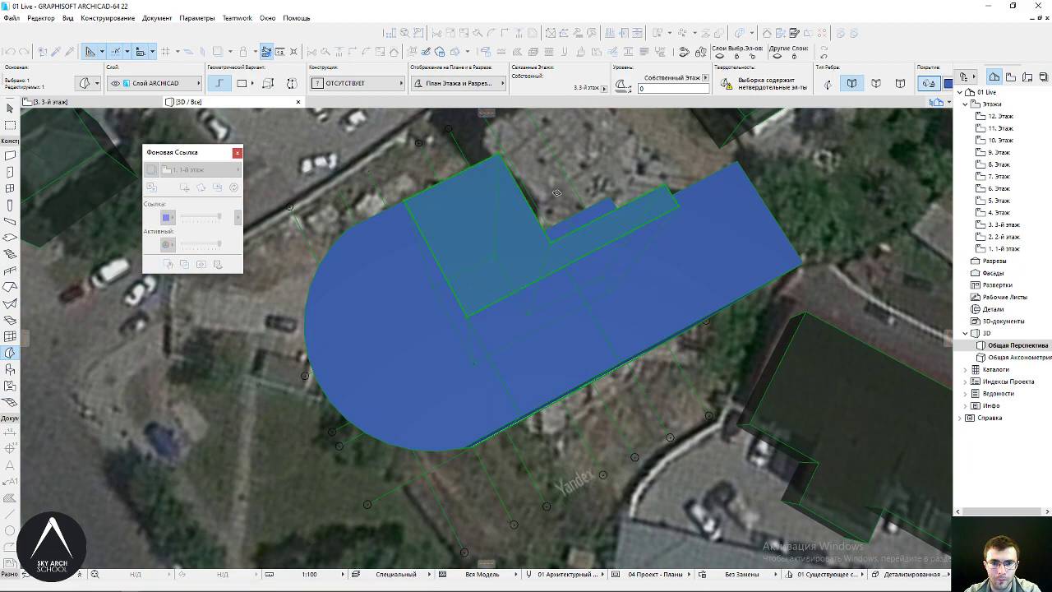
{"action": "left_click", "coordinate": [601, 207], "text": "shift"}
Orbit around the tower to inspect its facades and roof from several angles
{"action": "mouse_move", "coordinate": [623, 201]}
{"action": "middle_mouse_down", "text": "shift"}
{"action": "mouse_move", "coordinate": [493, 313]}
{"action": "mouse_move", "coordinate": [531, 296]}
{"action": "mouse_move", "coordinate": [554, 268]}
{"action": "middle_mouse_up", "text": "shift"}
{"action": "scroll", "coordinate": [487, 337], "scroll_direction": "up", "scroll_amount": 2}
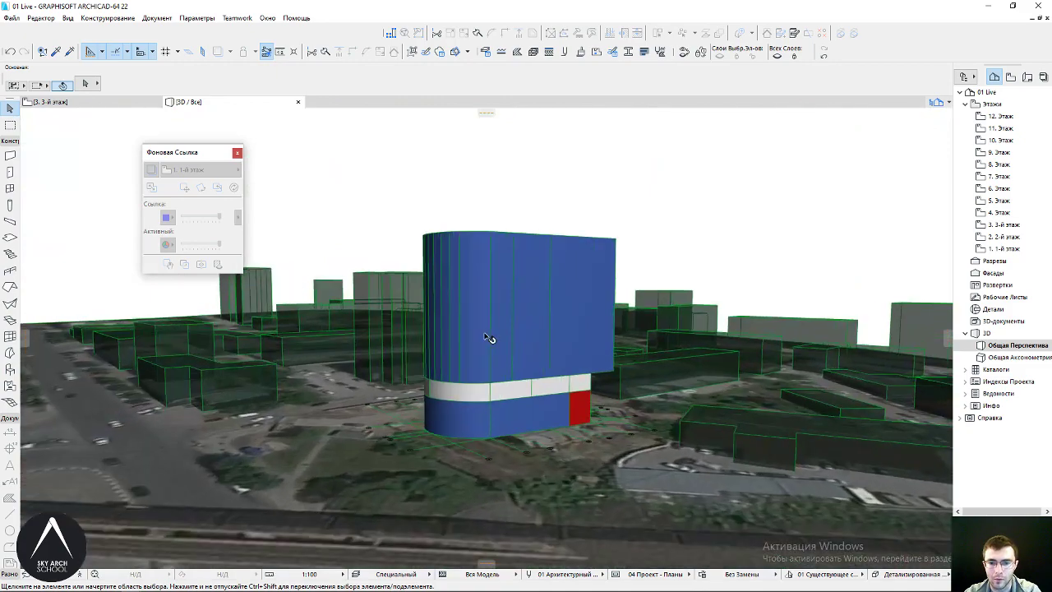
{"action": "mouse_move", "coordinate": [451, 335]}
{"action": "middle_mouse_down", "text": "shift"}
{"action": "mouse_move", "coordinate": [637, 317]}
{"action": "mouse_move", "coordinate": [430, 304]}
{"action": "mouse_move", "coordinate": [505, 396]}
{"action": "mouse_move", "coordinate": [721, 367]}
{"action": "mouse_move", "coordinate": [699, 348]}
{"action": "mouse_move", "coordinate": [513, 344]}
{"action": "mouse_move", "coordinate": [545, 362]}
{"action": "mouse_move", "coordinate": [534, 373]}
{"action": "middle_mouse_up", "text": "shift"}
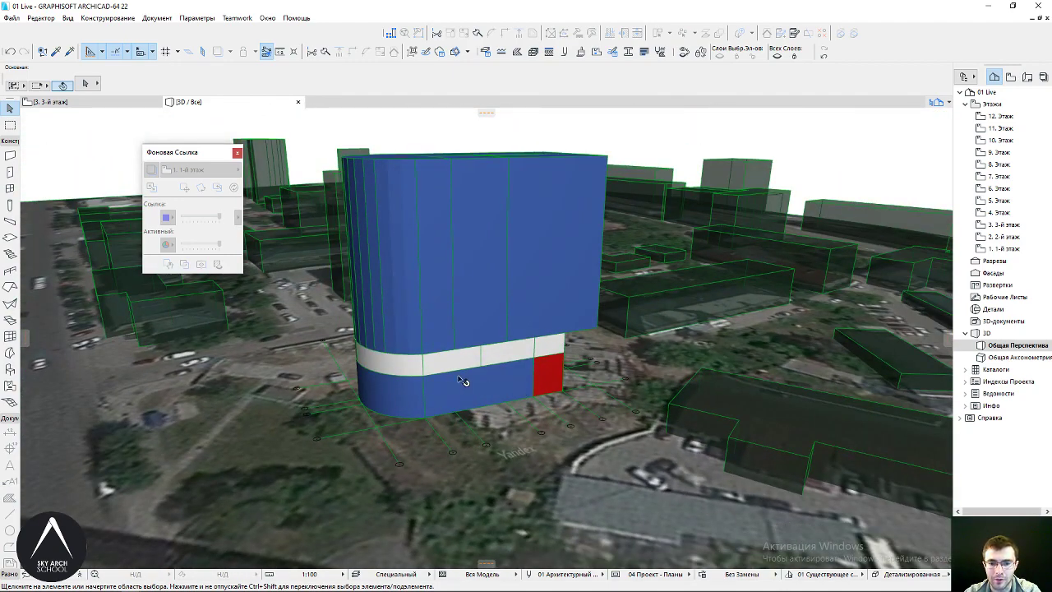
{"action": "mouse_move", "coordinate": [344, 375]}
{"action": "middle_mouse_down", "text": "shift"}
{"action": "mouse_move", "coordinate": [496, 346]}
{"action": "mouse_move", "coordinate": [501, 367]}
{"action": "middle_mouse_up", "text": "shift"}
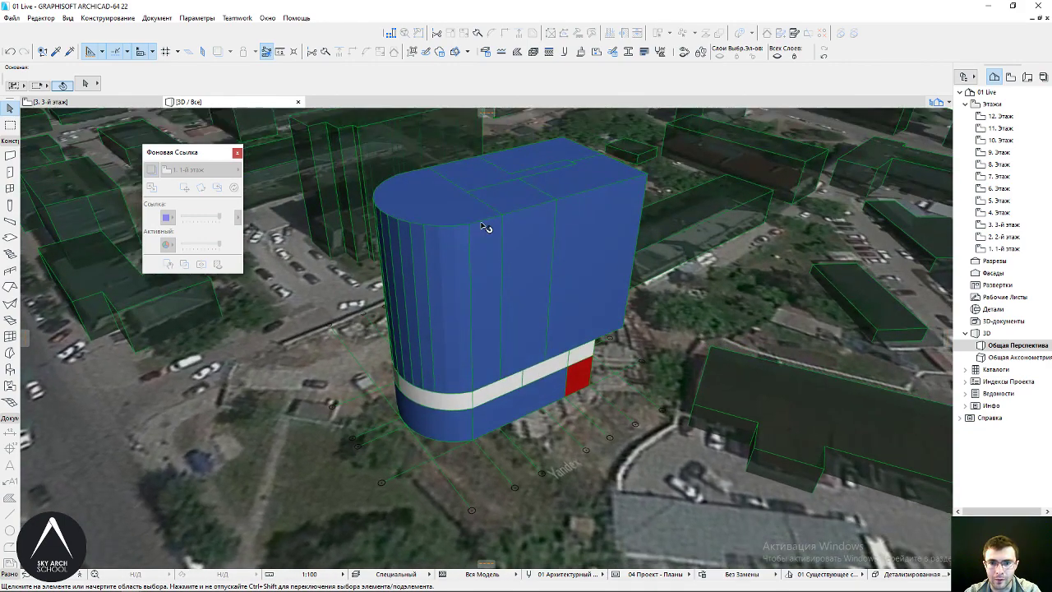
{"action": "mouse_move", "coordinate": [542, 244]}
{"action": "middle_mouse_down", "text": "shift"}
{"action": "mouse_move", "coordinate": [468, 235]}
{"action": "mouse_move", "coordinate": [486, 175]}
{"action": "mouse_move", "coordinate": [493, 266]}
{"action": "middle_mouse_up", "text": "shift"}
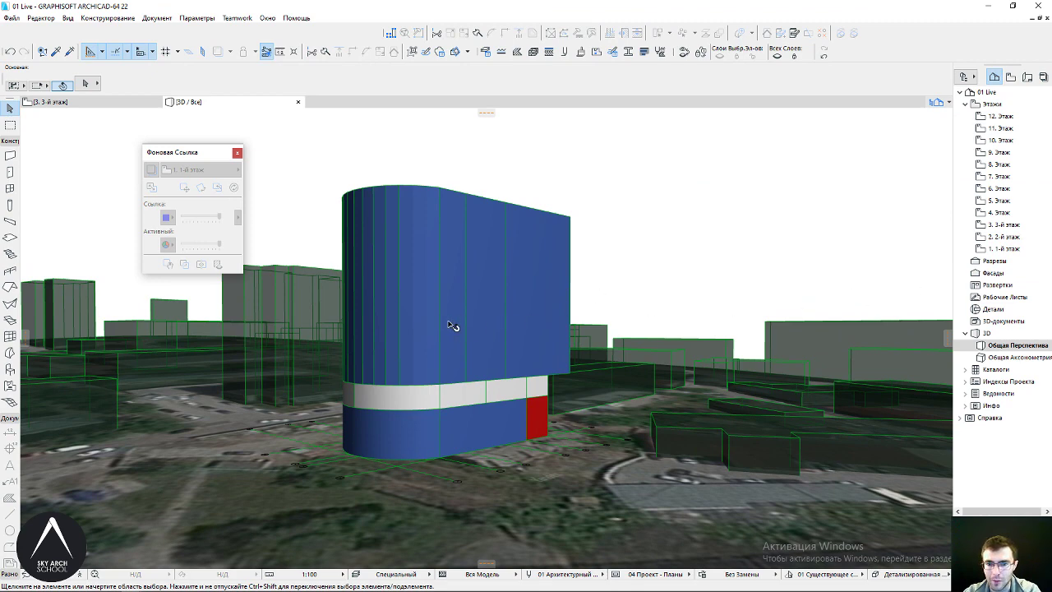
{"action": "mouse_move", "coordinate": [497, 259]}
{"action": "middle_mouse_down", "text": "shift"}
{"action": "mouse_move", "coordinate": [507, 282]}
{"action": "mouse_move", "coordinate": [493, 242]}
{"action": "middle_mouse_up", "text": "shift"}
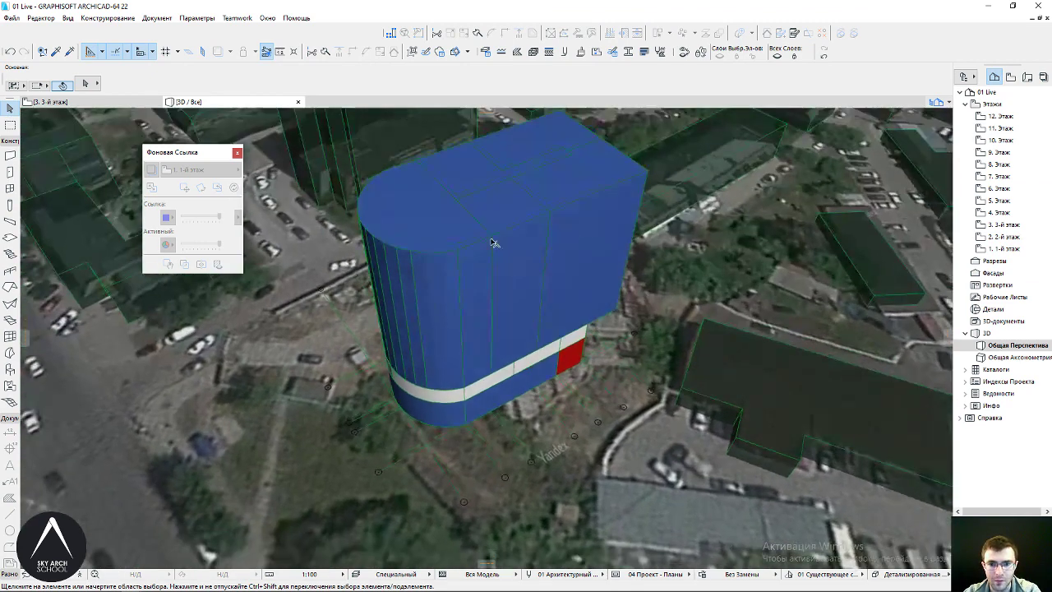
{"action": "left_click", "coordinate": [512, 174]}
{"action": "scroll", "coordinate": [498, 167], "scroll_direction": "up", "scroll_amount": 1}
{"action": "mouse_move", "coordinate": [477, 181]}
{"action": "middle_mouse_down", "text": "shift"}
{"action": "mouse_move", "coordinate": [474, 172]}
{"action": "mouse_move", "coordinate": [476, 213]}
{"action": "middle_mouse_up", "text": "shift"}
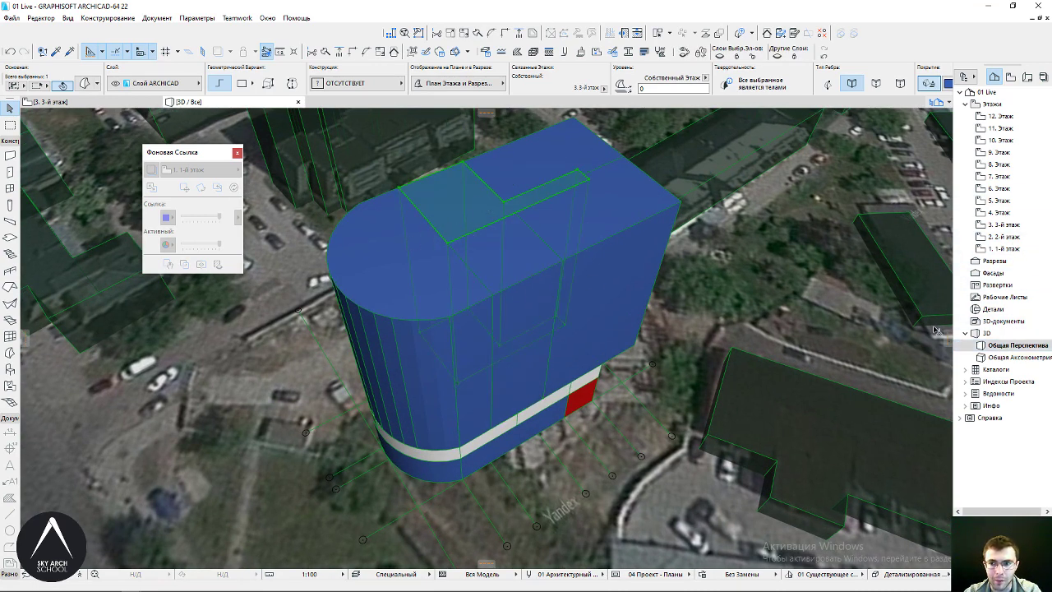
Set the core's ID to Лифты и коридоры and the right block's ID to 2К
{"action": "mouse_move", "coordinate": [572, 259]}
{"action": "middle_mouse_down", "text": "shift"}
{"action": "mouse_move", "coordinate": [517, 205]}
{"action": "mouse_move", "coordinate": [480, 196]}
{"action": "middle_mouse_up", "text": "shift"}
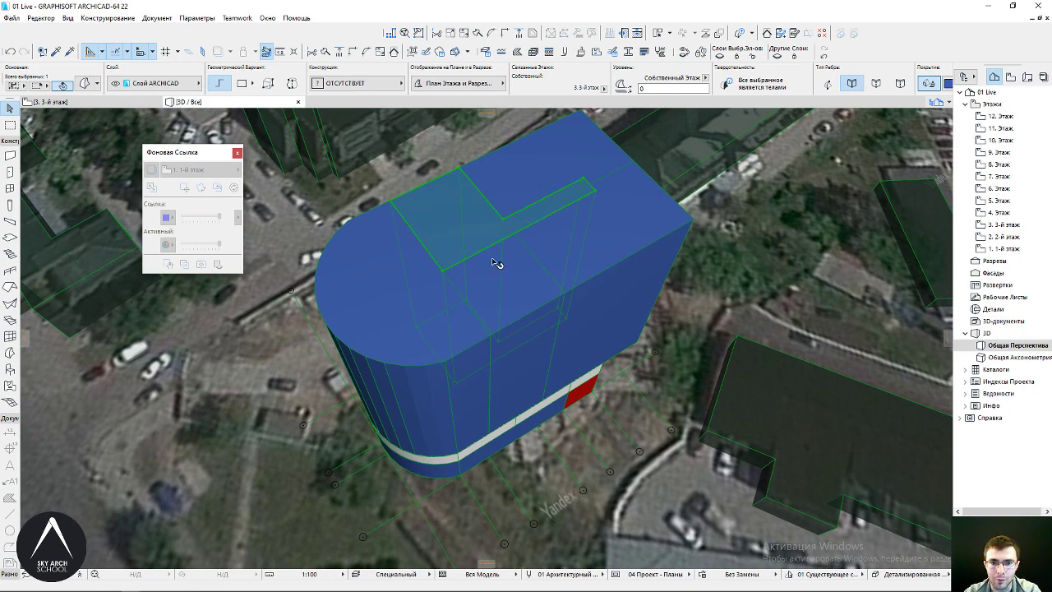
{"action": "mouse_move", "coordinate": [497, 263]}
{"action": "middle_mouse_down", "text": "shift"}
{"action": "mouse_move", "coordinate": [551, 235]}
{"action": "mouse_move", "coordinate": [486, 289]}
{"action": "mouse_move", "coordinate": [514, 214]}
{"action": "middle_mouse_up", "text": "shift"}
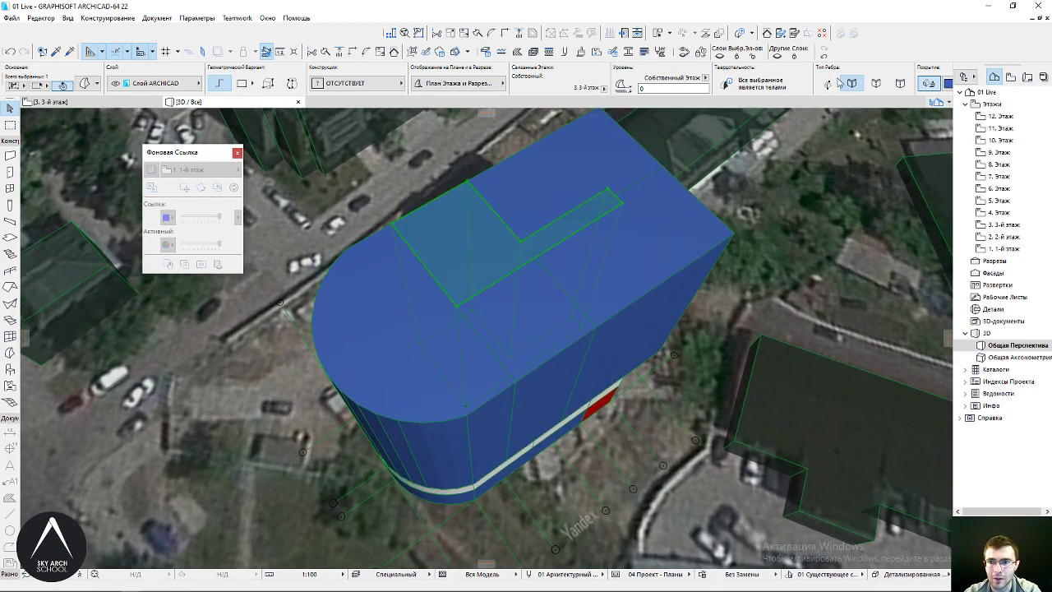
{"action": "scroll", "coordinate": [838, 82], "scroll_direction": "down", "scroll_amount": 3}
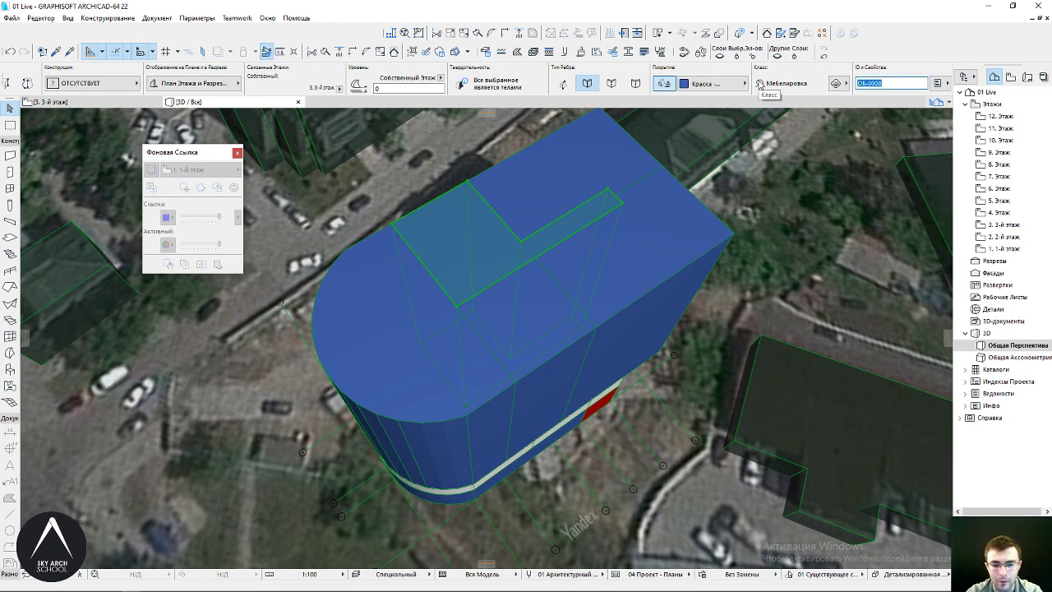
{"action": "type", "text": "Лифты и кор"}
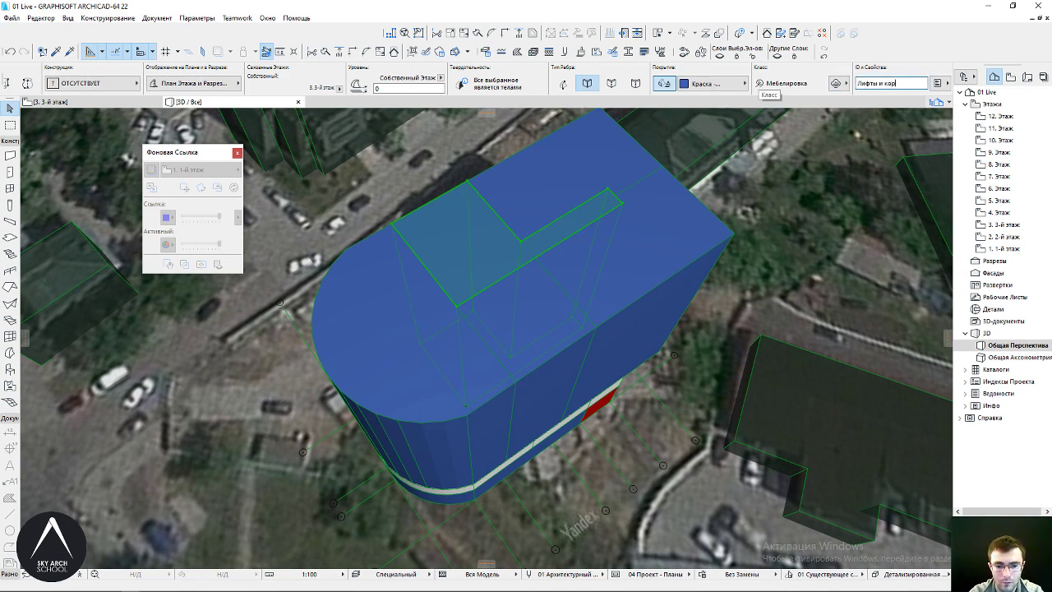
{"action": "type", "text": "идоры"}
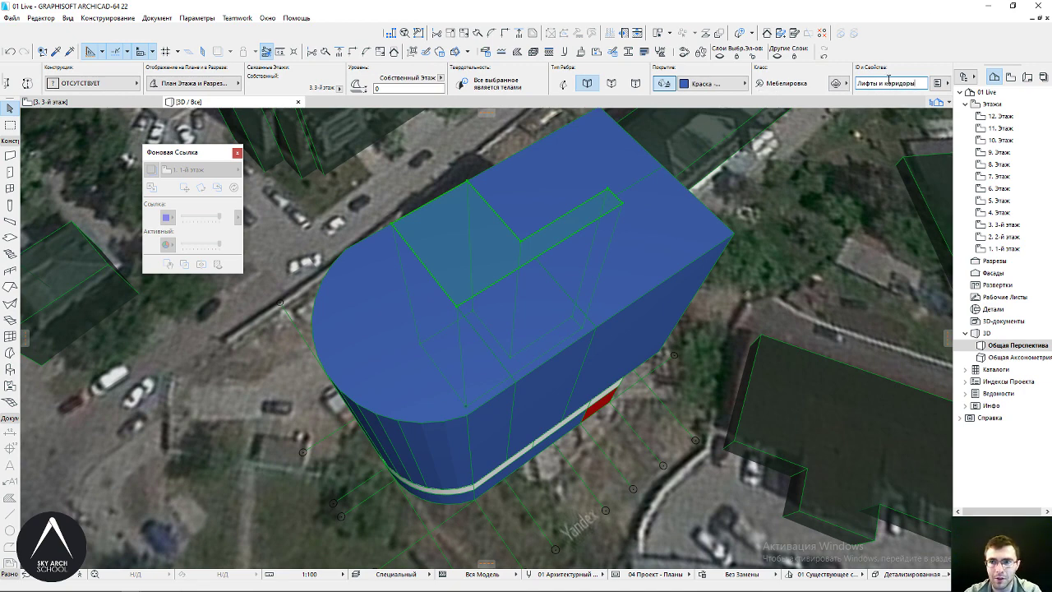
{"action": "left_click", "coordinate": [575, 172]}
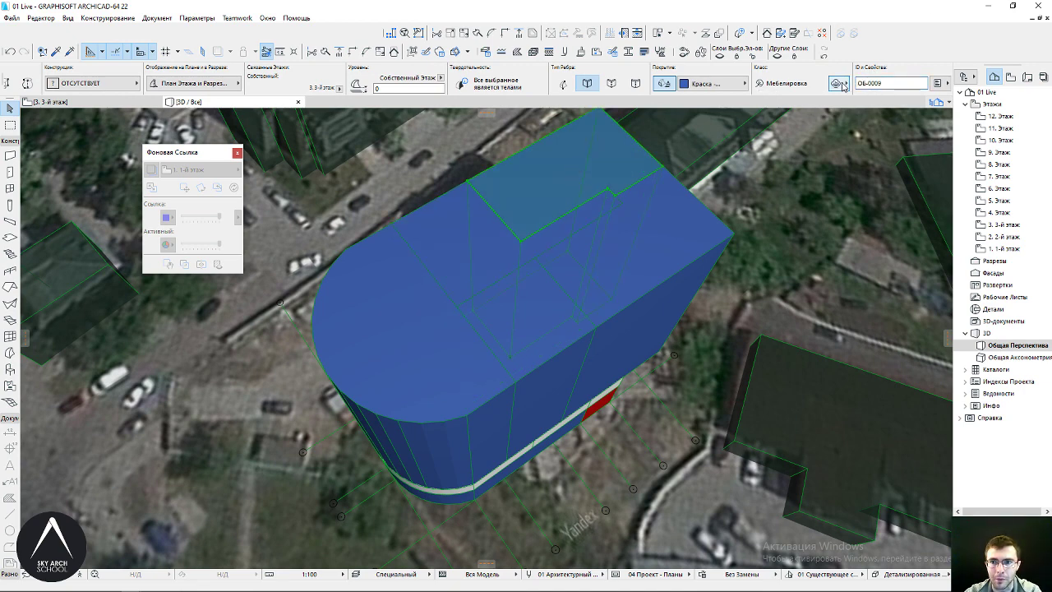
{"action": "left_click", "coordinate": [880, 83]}
{"action": "type", "text": "2N"}
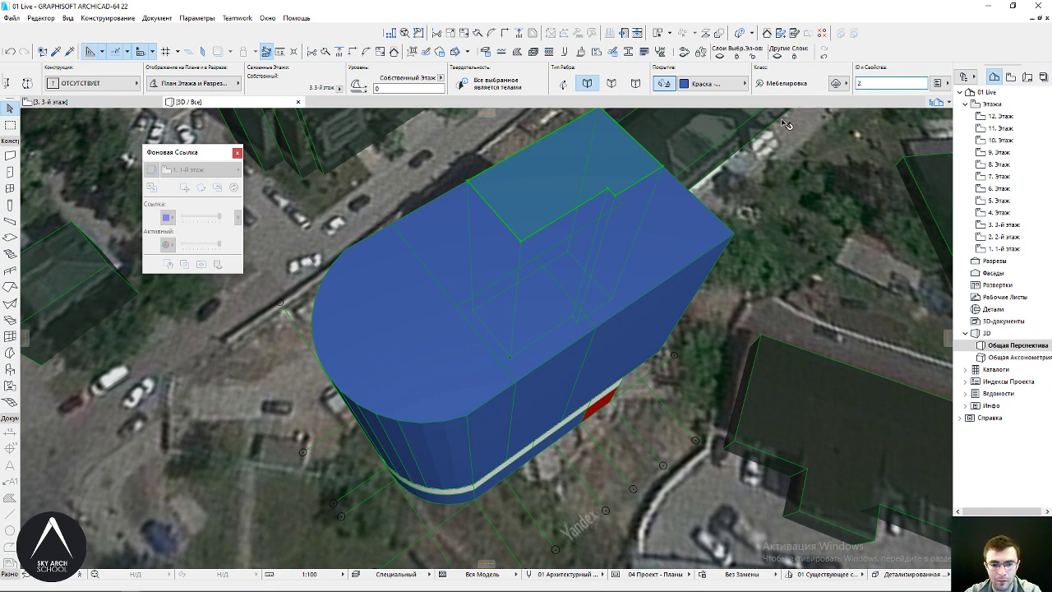
{"action": "left_click", "coordinate": [705, 222]}
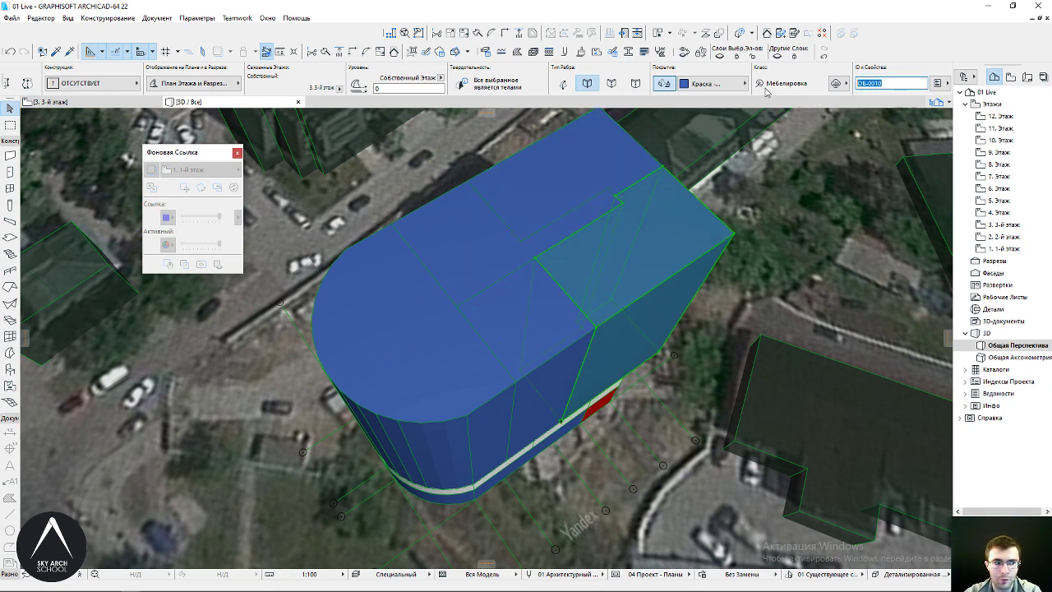
{"action": "type", "text": "2К"}
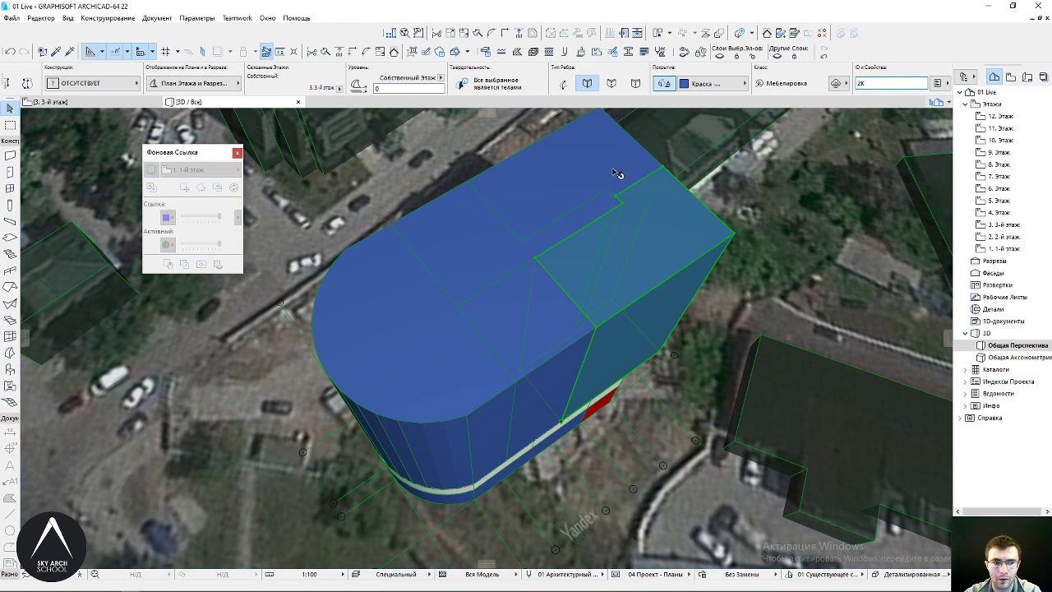
Push/Pull the upper block's face and give that block the ID 1
{"action": "left_click", "coordinate": [568, 176]}
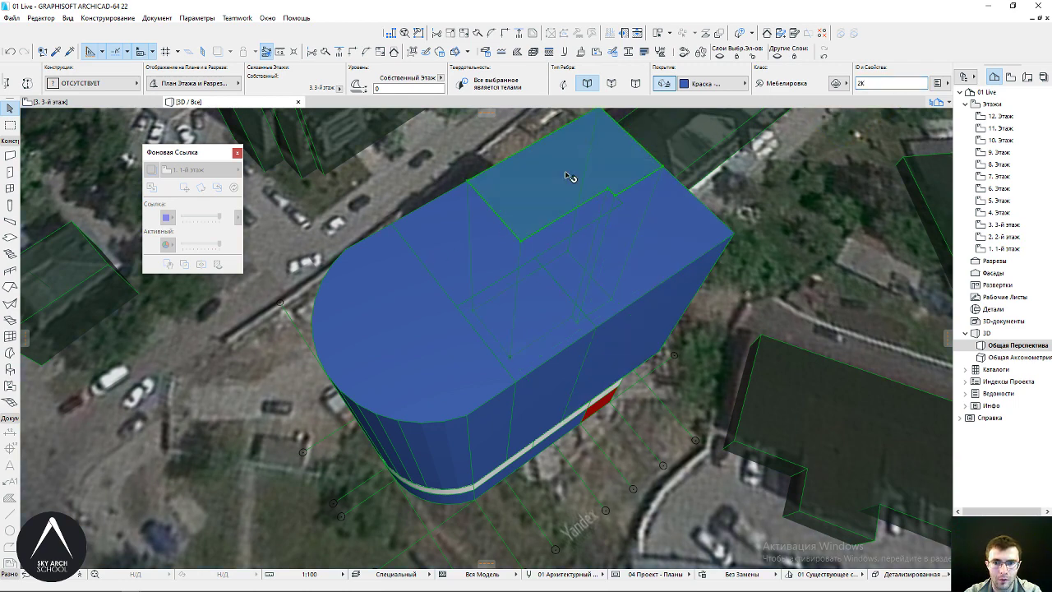
{"action": "left_click", "coordinate": [548, 298]}
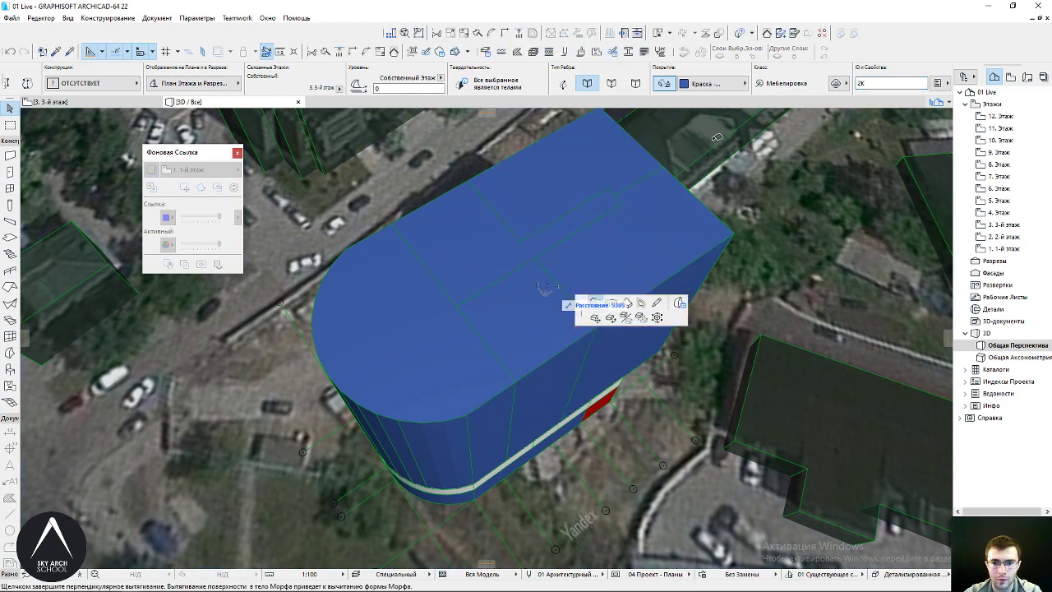
{"action": "left_click", "coordinate": [575, 306]}
{"action": "left_click", "coordinate": [548, 290]}
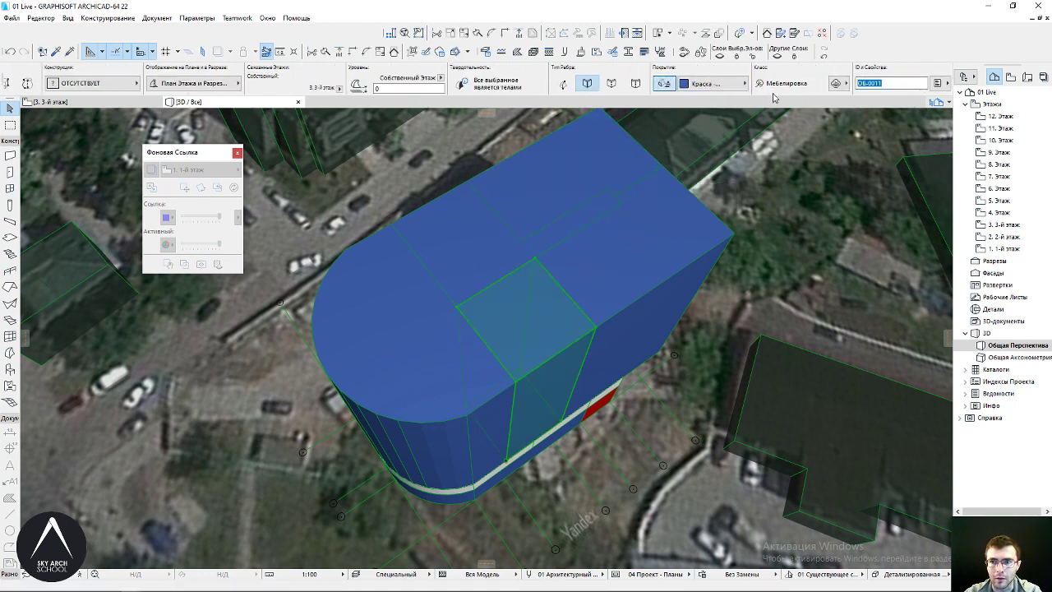
{"action": "type", "text": "1"}
Give the rounded end part of the tower the ID 2
{"action": "left_click", "coordinate": [445, 332]}
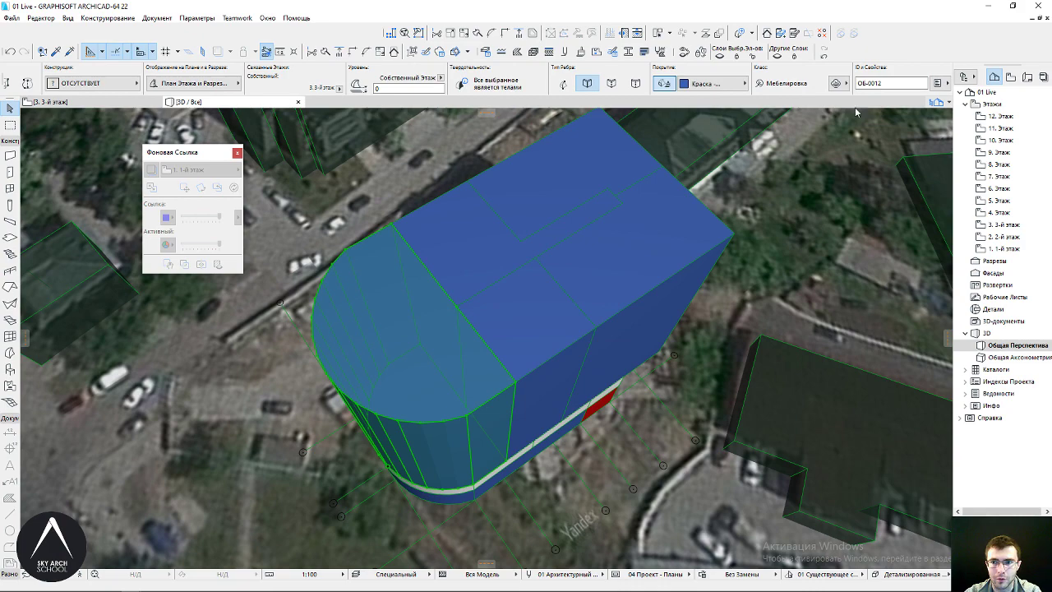
{"action": "left_click", "coordinate": [871, 83]}
{"action": "type", "text": "2"}
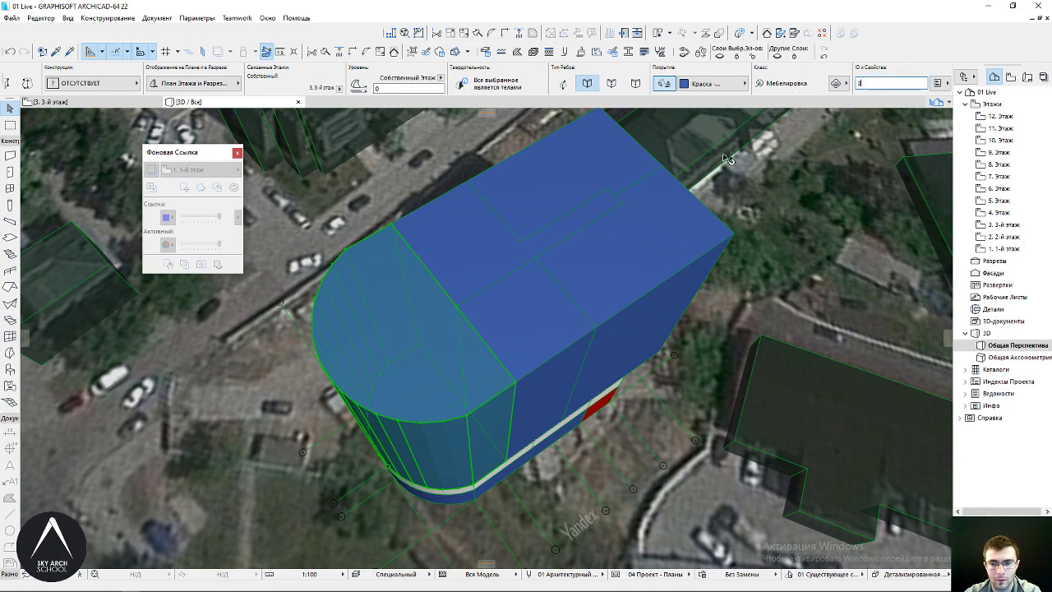
{"action": "mouse_move", "coordinate": [483, 273]}
{"action": "middle_mouse_down", "text": "shift"}
{"action": "mouse_move", "coordinate": [499, 433]}
{"action": "mouse_move", "coordinate": [535, 328]}
{"action": "middle_mouse_up", "text": "shift"}
{"action": "mouse_move", "coordinate": [529, 383]}
{"action": "middle_mouse_down", "text": "shift"}
{"action": "mouse_move", "coordinate": [531, 369]}
{"action": "mouse_move", "coordinate": [512, 404]}
{"action": "mouse_move", "coordinate": [529, 466]}
{"action": "middle_mouse_up", "text": "shift"}
Paint the tower's upper blocks and curved wall Краска - Белила Титановые white
{"action": "left_click", "coordinate": [551, 450]}
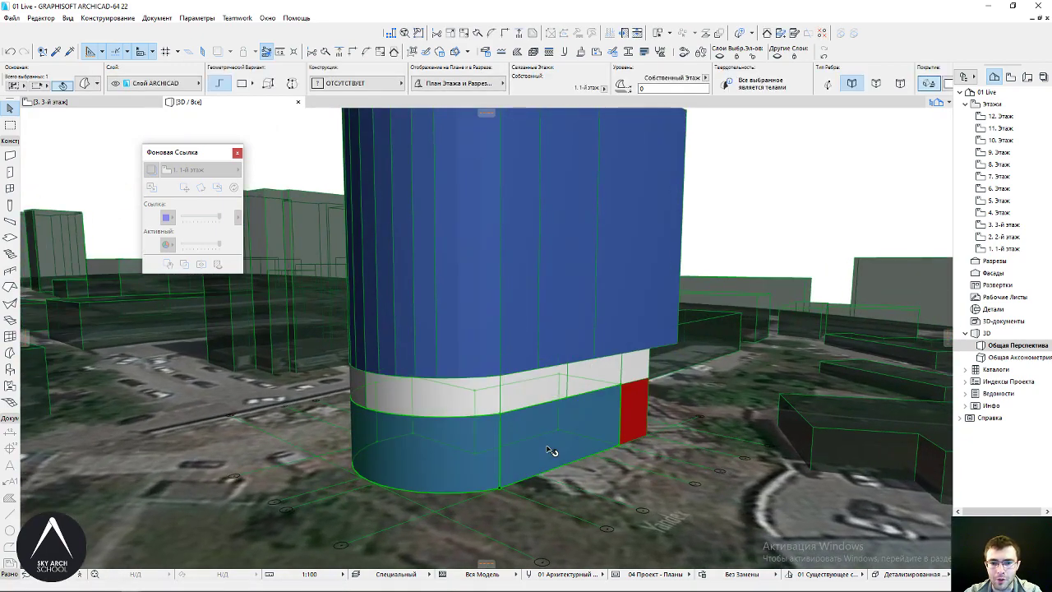
{"action": "left_click", "coordinate": [544, 318]}
{"action": "middle_click_drag", "start_coordinate": [545, 376], "coordinate": [571, 277], "text": "shift"}
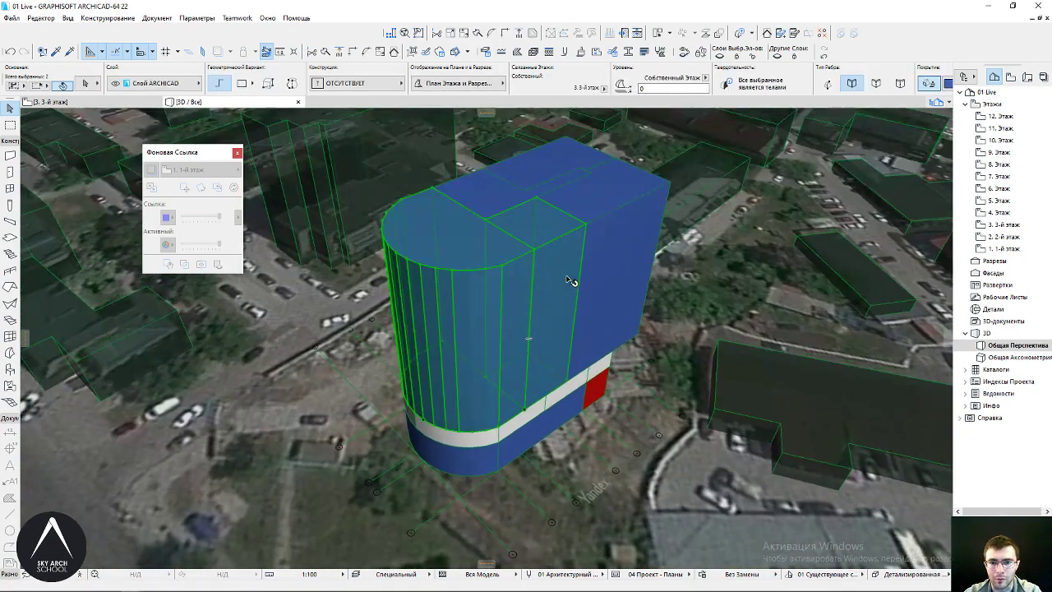
{"action": "left_click", "coordinate": [539, 174]}
{"action": "left_click", "coordinate": [610, 200]}
{"action": "left_click", "coordinate": [533, 213], "text": "shift"}
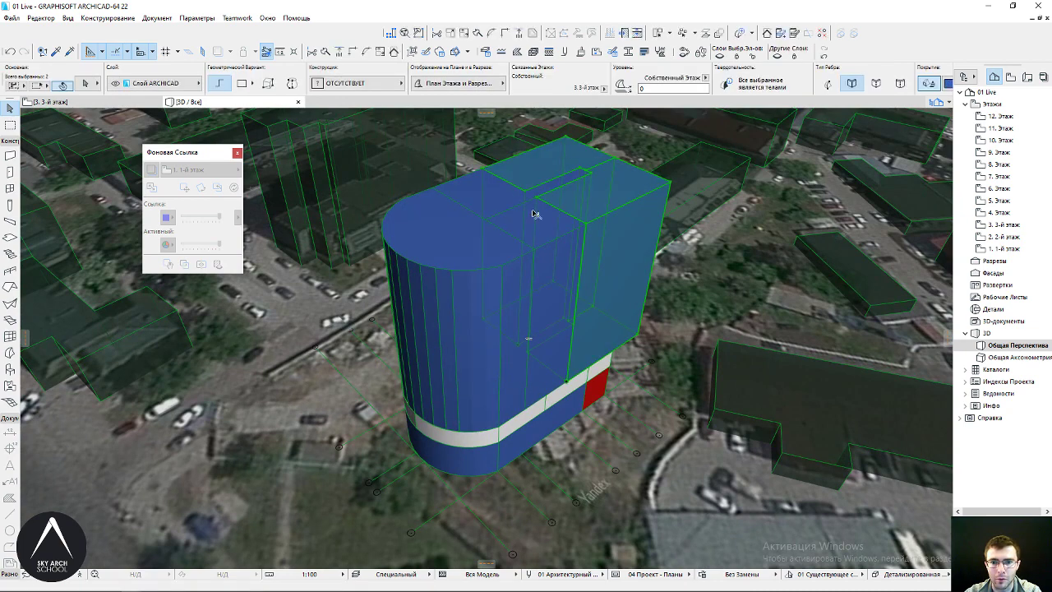
{"action": "left_click", "coordinate": [549, 172], "text": "shift"}
{"action": "left_click", "coordinate": [465, 229], "text": "shift"}
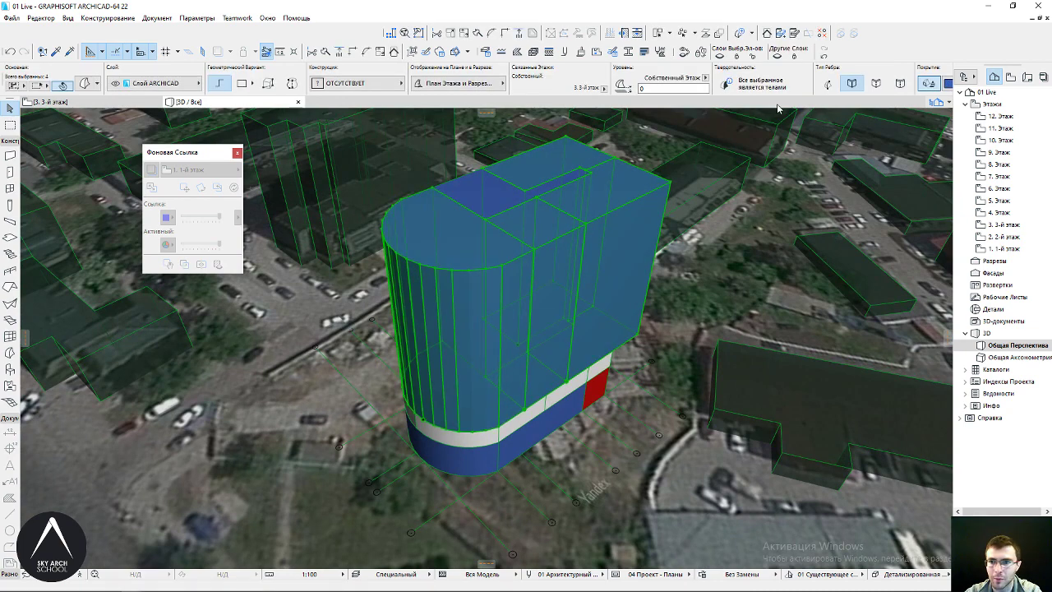
{"action": "scroll", "coordinate": [876, 83], "scroll_direction": "right", "scroll_amount": 3}
{"action": "left_click", "coordinate": [739, 83]}
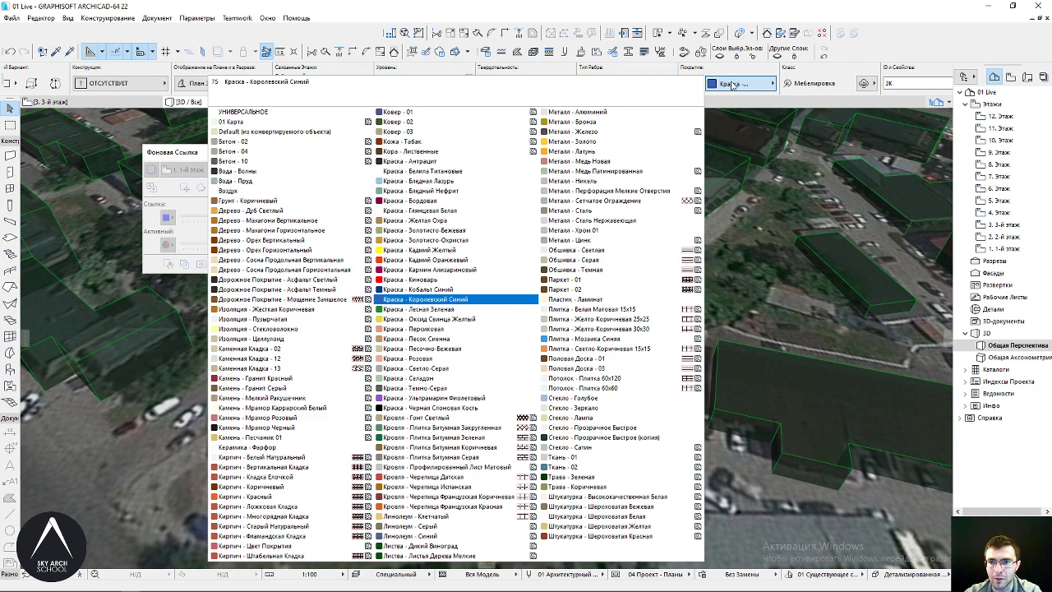
{"action": "left_click", "coordinate": [442, 172]}
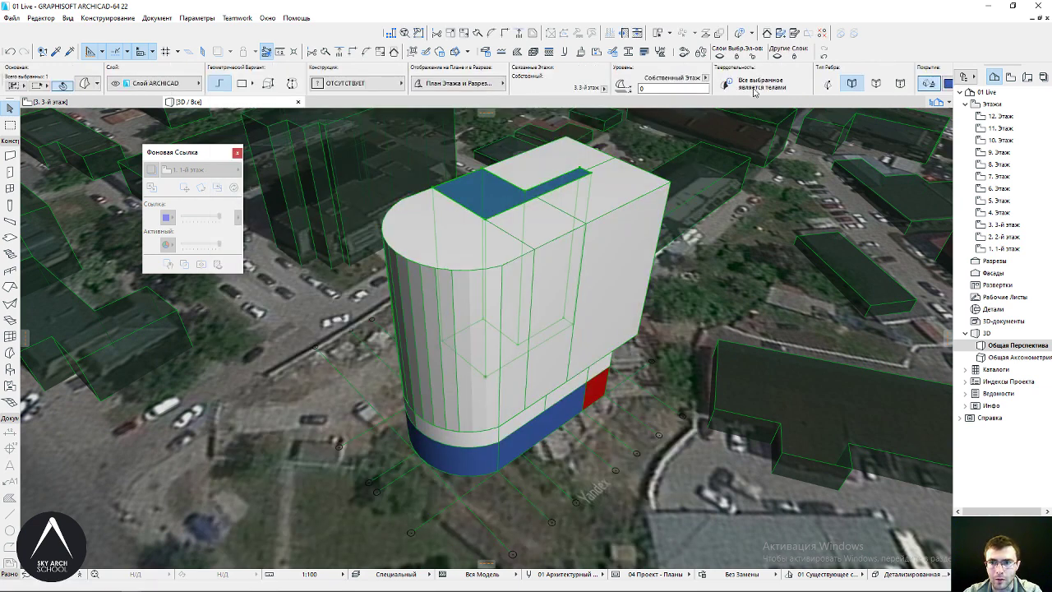
Paint the L-shaped roof area Краска - Киноварь red
{"action": "scroll", "coordinate": [761, 86], "scroll_direction": "right", "scroll_amount": 3}
{"action": "left_click", "coordinate": [705, 83]}
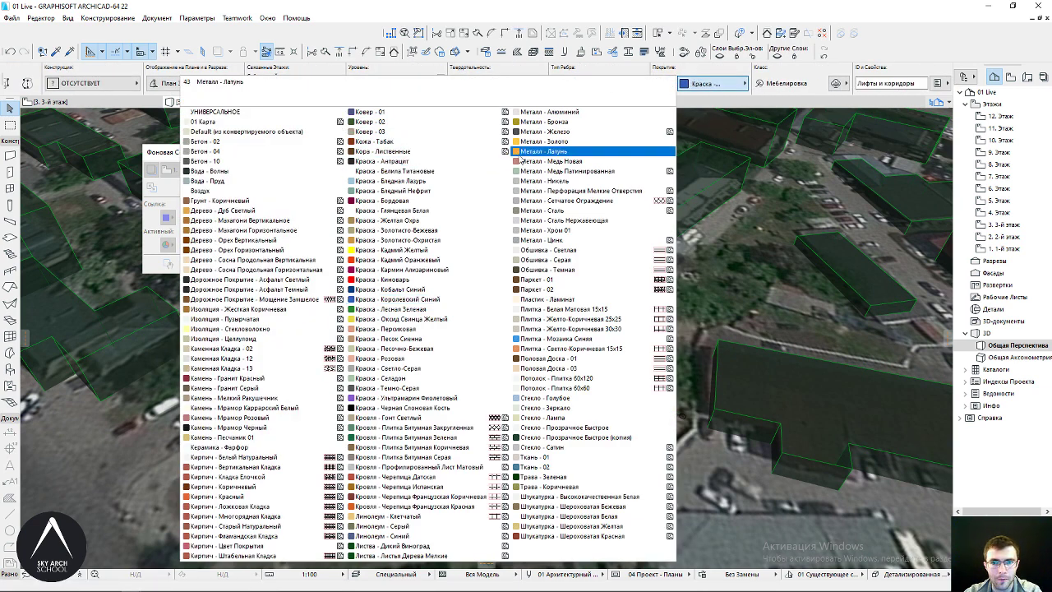
{"action": "left_click", "coordinate": [386, 280]}
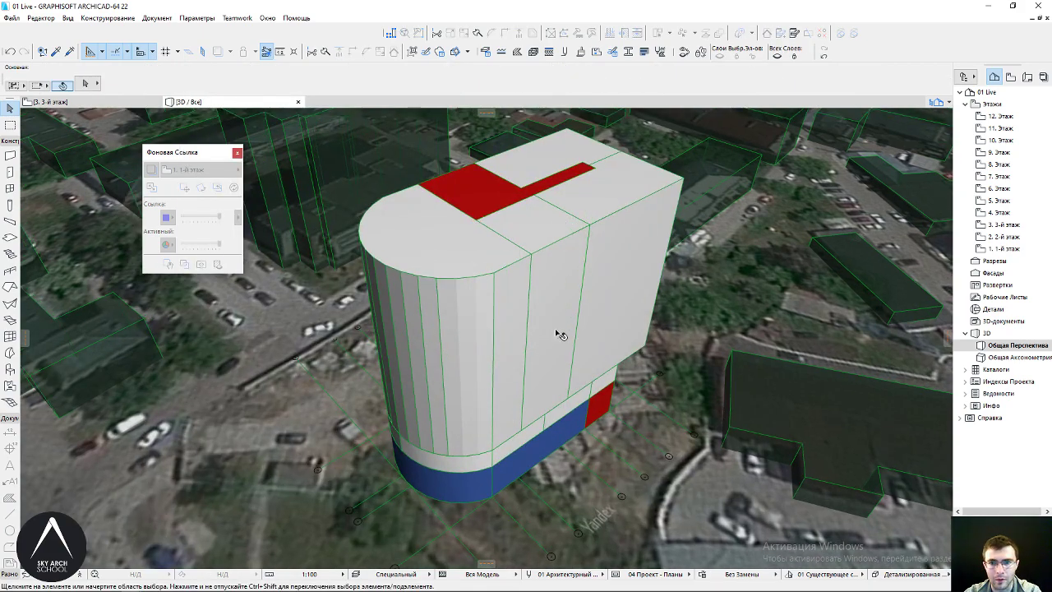
{"action": "mouse_move", "coordinate": [559, 335]}
{"action": "left_mouse_down"}
{"action": "mouse_move", "coordinate": [552, 282]}
{"action": "mouse_move", "coordinate": [529, 418]}
{"action": "mouse_move", "coordinate": [531, 387]}
{"action": "mouse_move", "coordinate": [493, 460]}
{"action": "mouse_move", "coordinate": [500, 399]}
{"action": "left_mouse_up"}
Give the blue ground-floor band an ID naming its function
{"action": "left_click", "coordinate": [500, 400]}
{"action": "scroll", "coordinate": [770, 86], "scroll_direction": "down", "scroll_amount": 1}
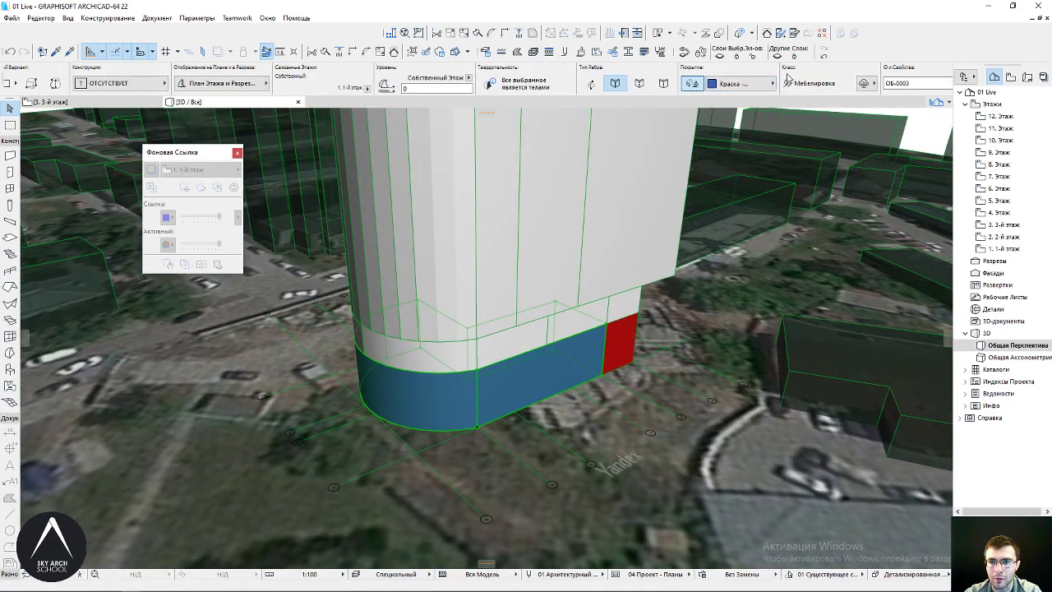
{"action": "scroll", "coordinate": [752, 87], "scroll_direction": "down", "scroll_amount": 1}
{"action": "type", "text": "Аренда"}
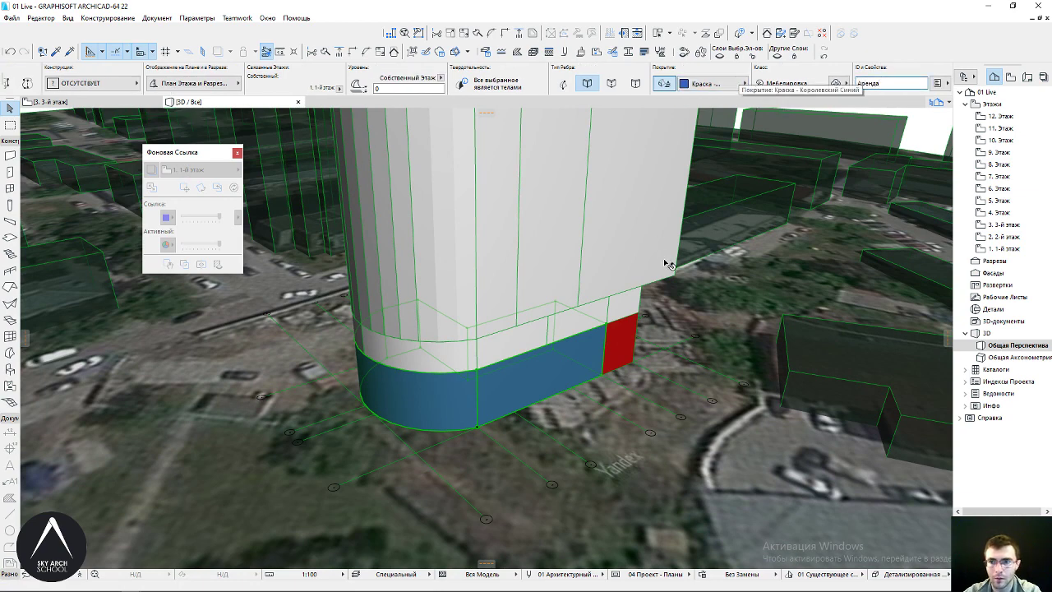
Set the red corner panel's ID to Холл
{"action": "left_click", "coordinate": [622, 360]}
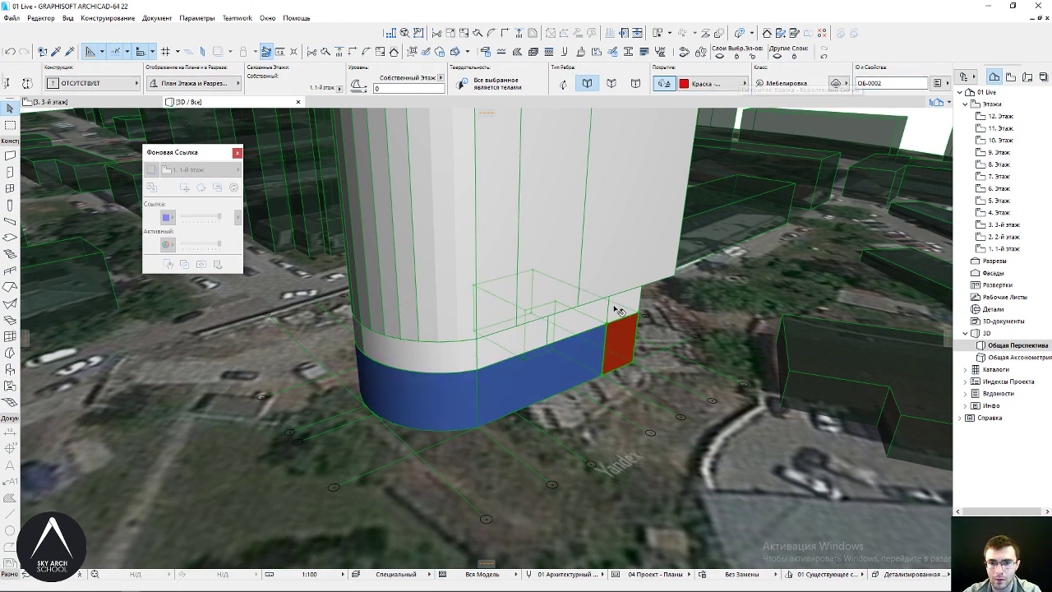
{"action": "middle_click_drag", "start_coordinate": [615, 303], "coordinate": [477, 338], "text": "shift"}
{"action": "left_click", "coordinate": [891, 83]}
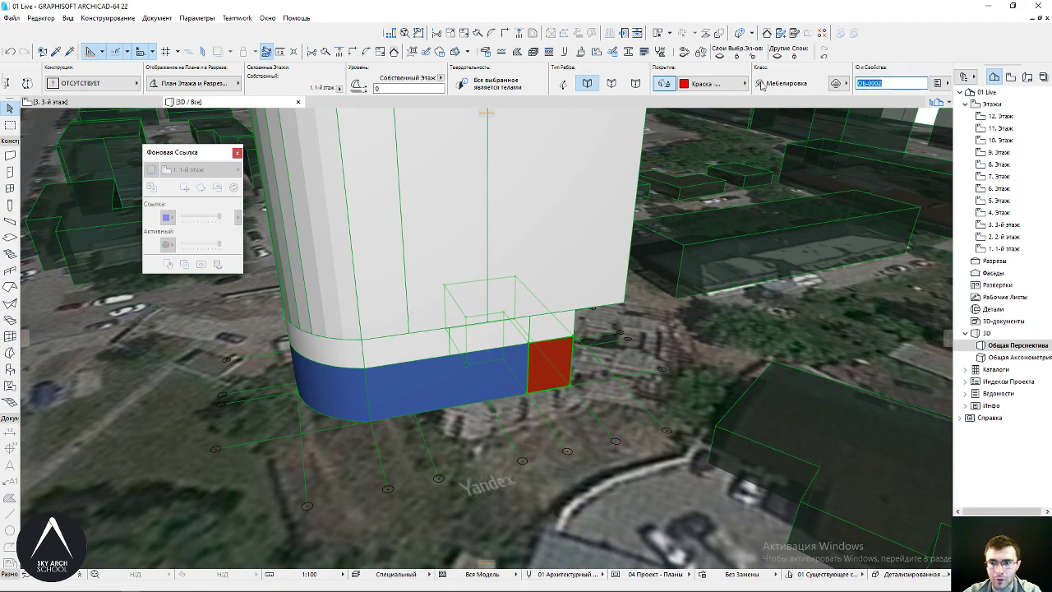
{"action": "type", "text": "Я"}
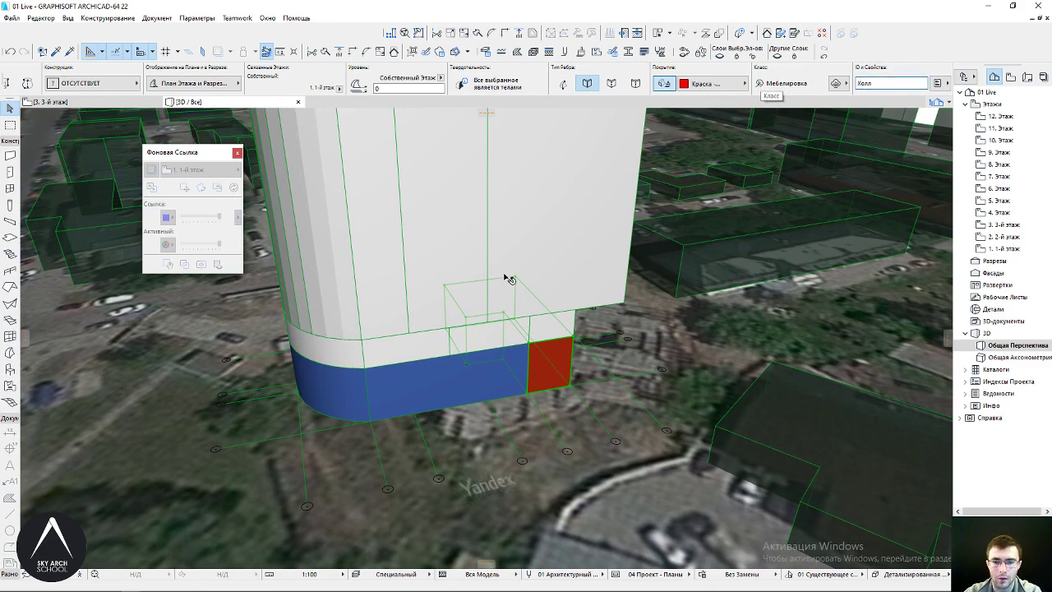
{"action": "key", "text": "Escape"}
Select the white second-floor band and orbit around the building's base to review it
{"action": "mouse_move", "coordinate": [507, 279]}
{"action": "middle_mouse_down", "text": "shift"}
{"action": "mouse_move", "coordinate": [381, 428]}
{"action": "mouse_move", "coordinate": [329, 383]}
{"action": "mouse_move", "coordinate": [371, 350]}
{"action": "middle_mouse_up", "text": "shift"}
{"action": "left_click", "coordinate": [347, 379]}
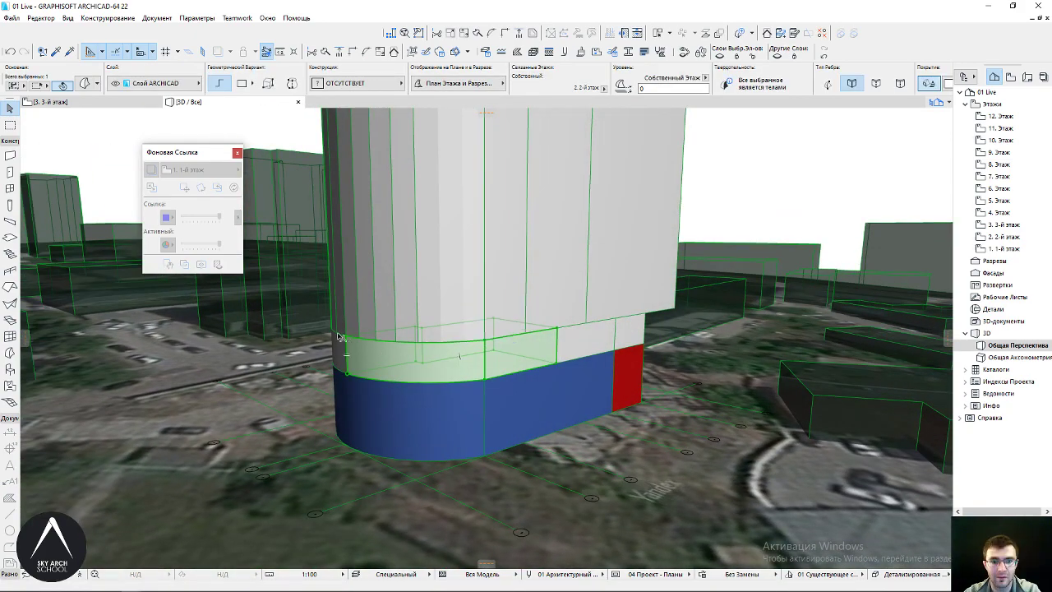
{"action": "mouse_move", "coordinate": [455, 360]}
{"action": "middle_mouse_down", "text": "shift"}
{"action": "mouse_move", "coordinate": [495, 328]}
{"action": "mouse_move", "coordinate": [527, 358]}
{"action": "middle_mouse_up", "text": "shift"}
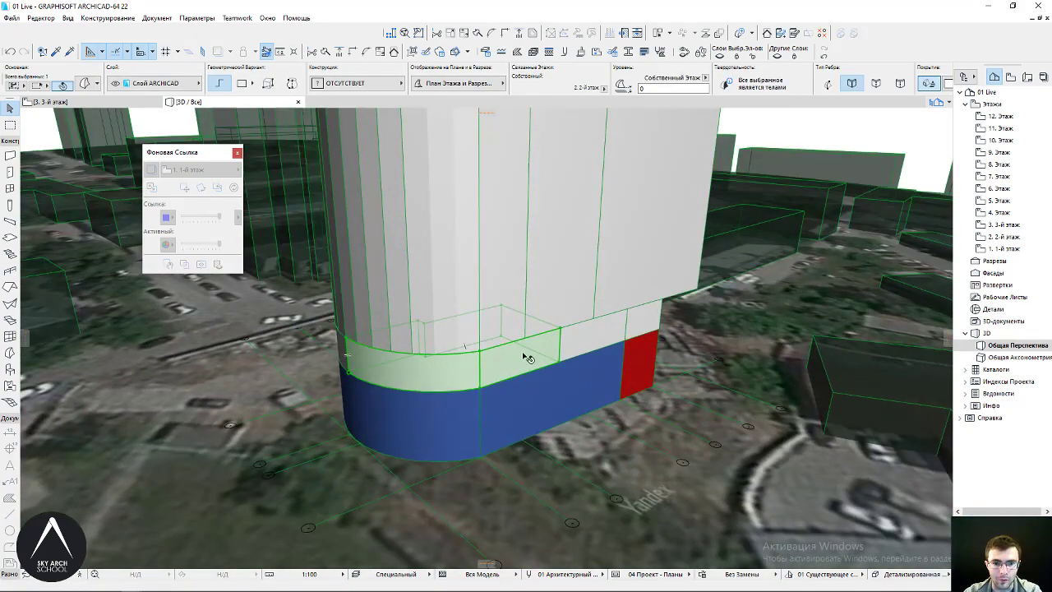
{"action": "middle_click_drag", "start_coordinate": [367, 364], "coordinate": [468, 325], "text": "shift"}
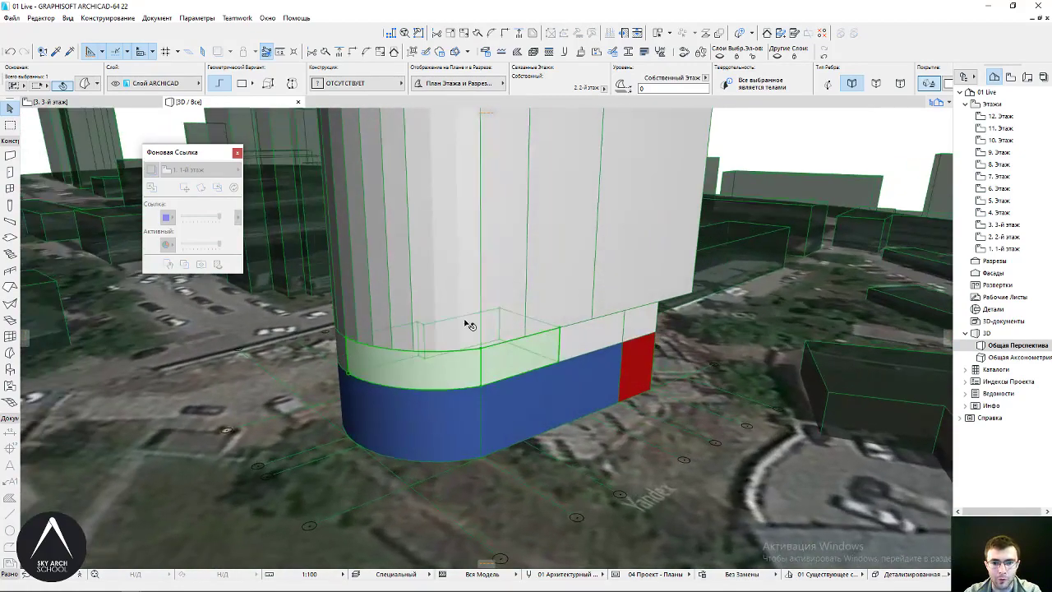
{"action": "mouse_move", "coordinate": [451, 287]}
{"action": "middle_mouse_down", "text": "shift"}
{"action": "mouse_move", "coordinate": [465, 272]}
{"action": "mouse_move", "coordinate": [446, 302]}
{"action": "mouse_move", "coordinate": [444, 355]}
{"action": "middle_mouse_up", "text": "shift"}
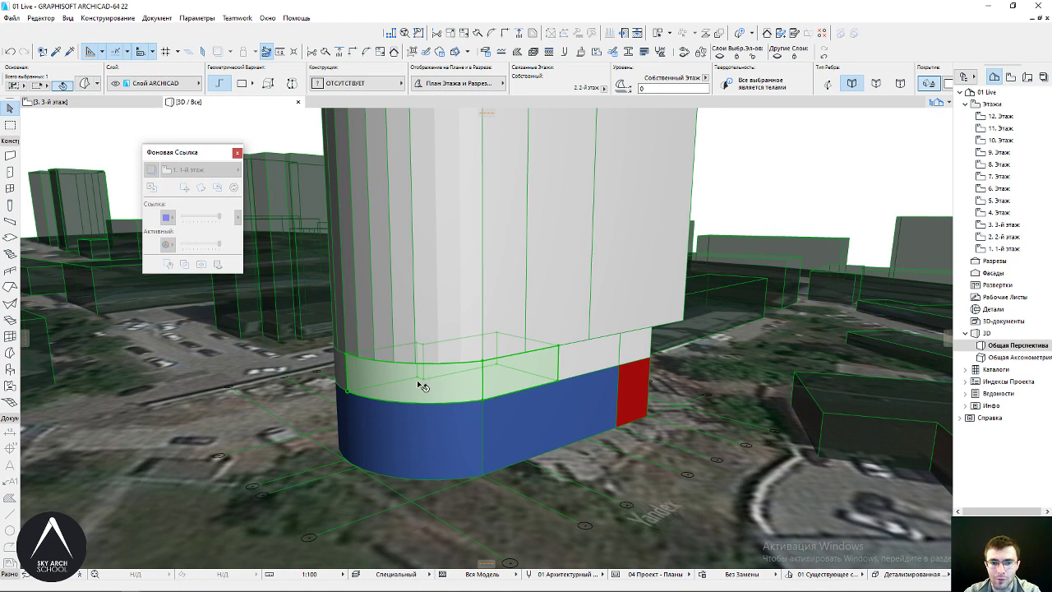
{"action": "key", "text": "Escape"}
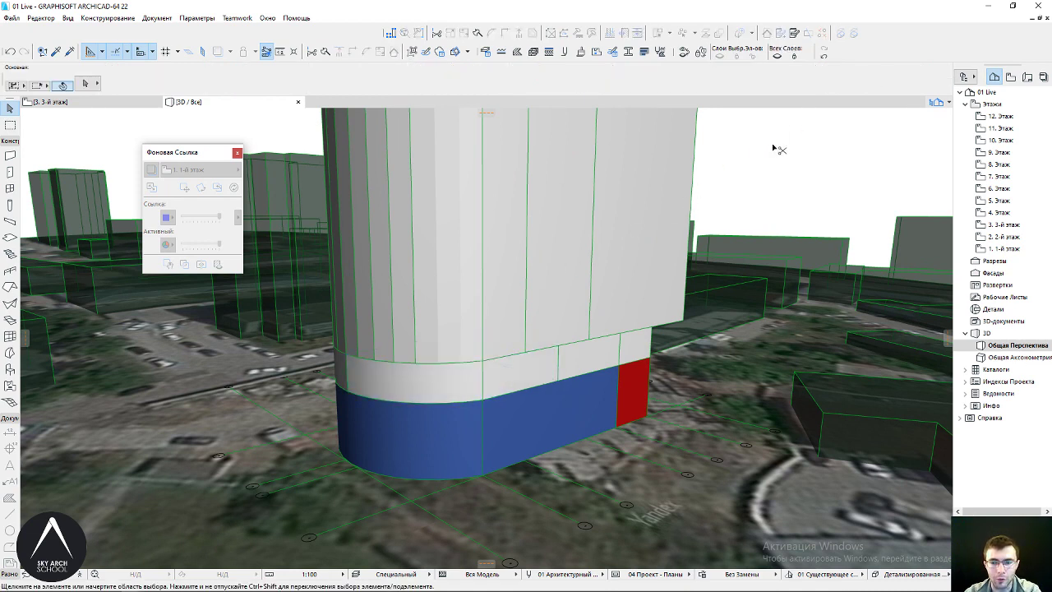
In Find & Select (Ctrl+F), set Element Type to Морф
{"action": "key", "text": "ctrl+f"}
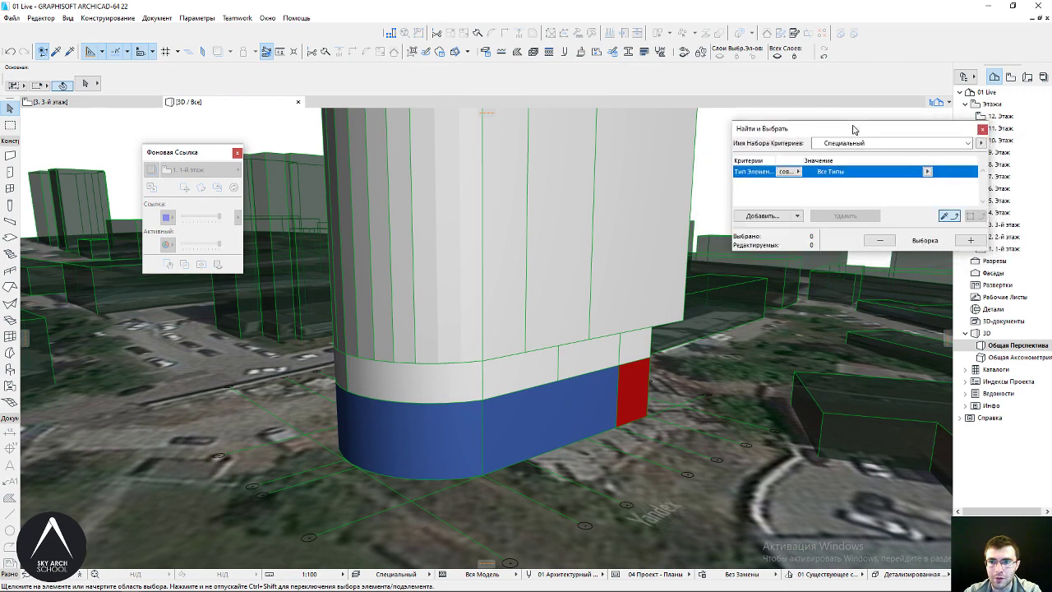
{"action": "left_click_drag", "start_coordinate": [853, 129], "coordinate": [847, 139]}
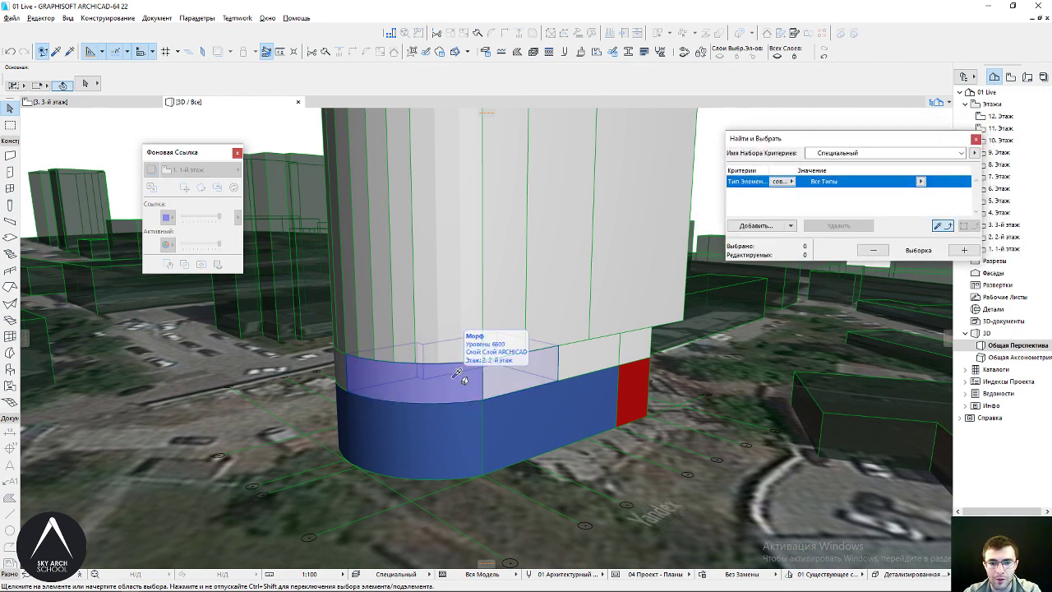
{"action": "left_click", "coordinate": [457, 373]}
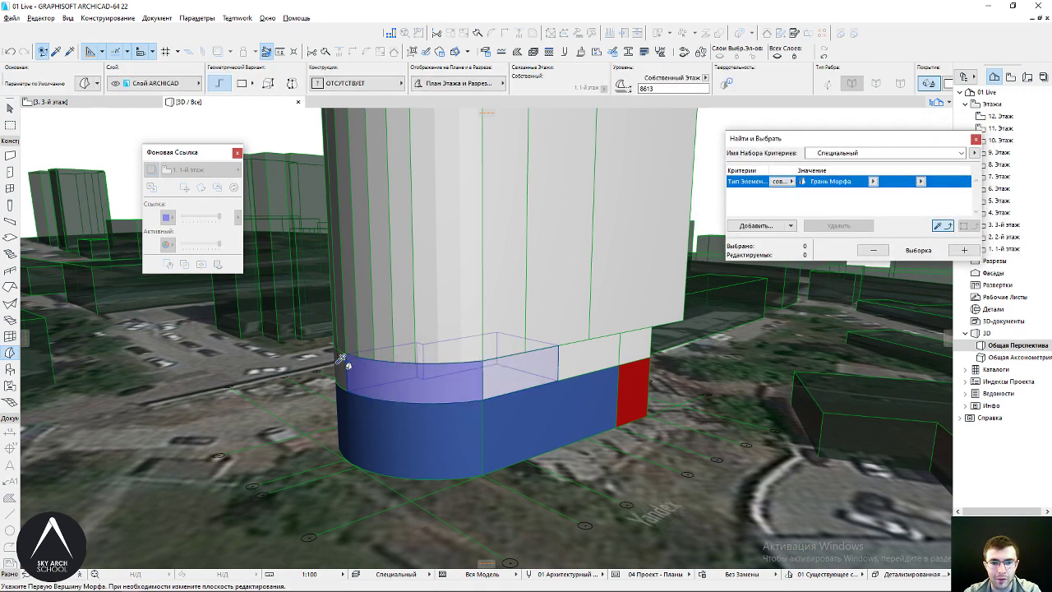
{"action": "key", "text": "Escape"}
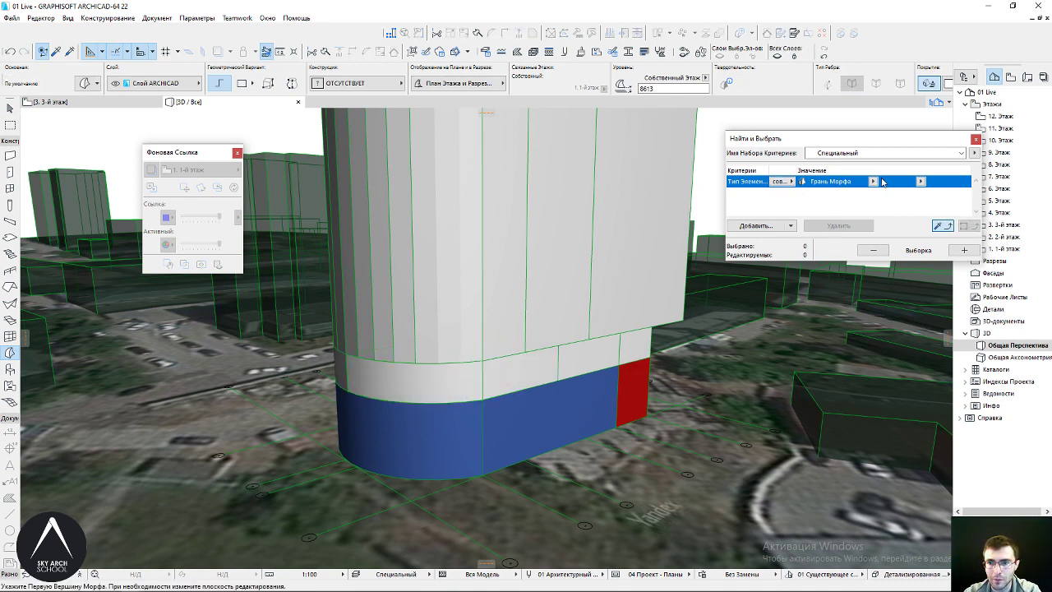
{"action": "left_click", "coordinate": [873, 182]}
{"action": "left_click", "coordinate": [899, 186]}
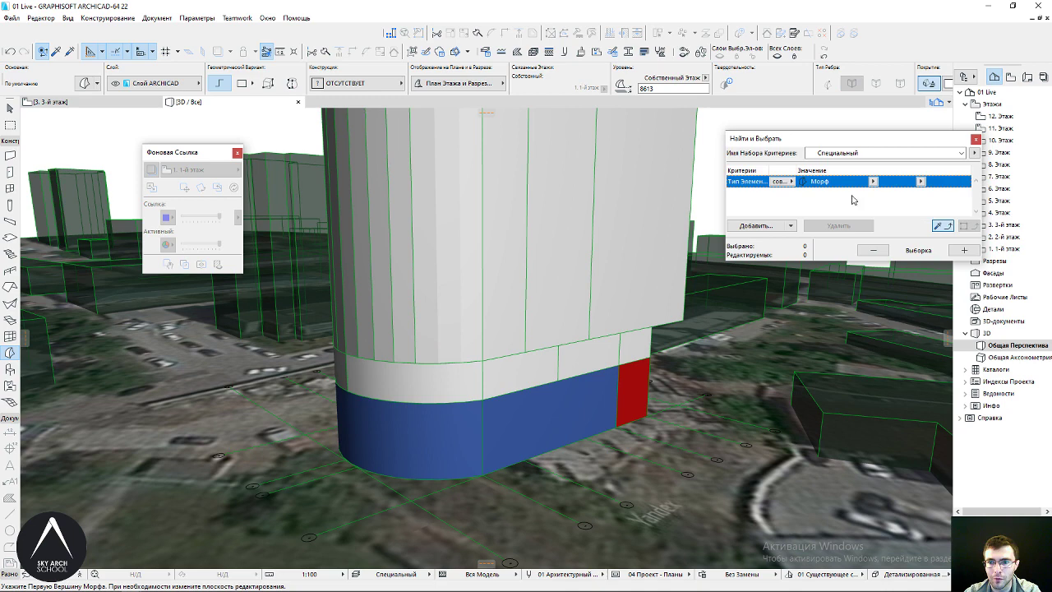
Add criterion Собственный Этаж = 2-й этаж, select the matches, and show them in 3D
{"action": "left_click", "coordinate": [756, 226]}
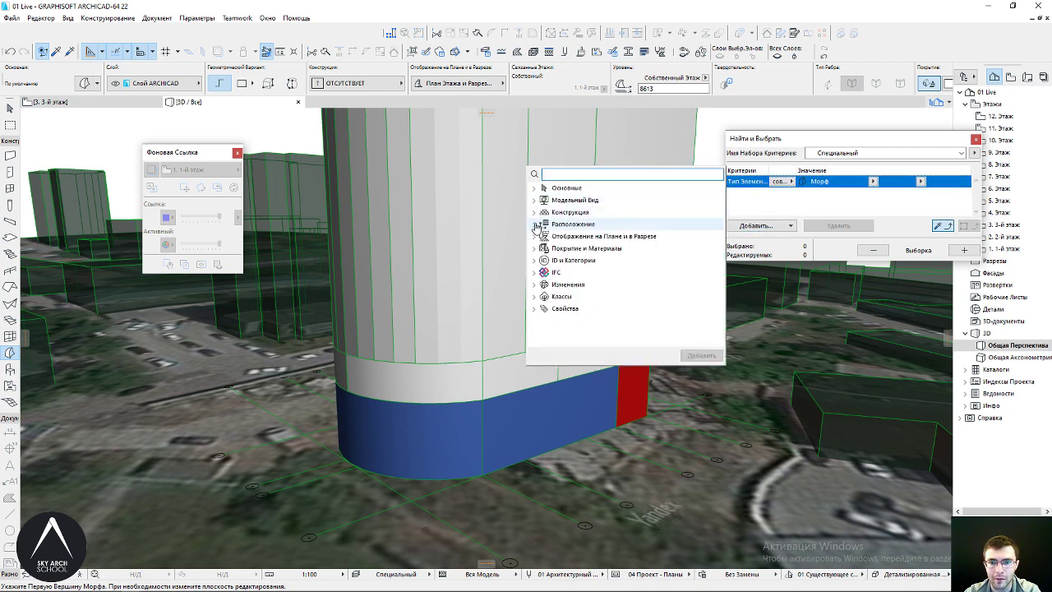
{"action": "left_click", "coordinate": [534, 223]}
{"action": "left_click", "coordinate": [585, 308]}
{"action": "left_click", "coordinate": [701, 413]}
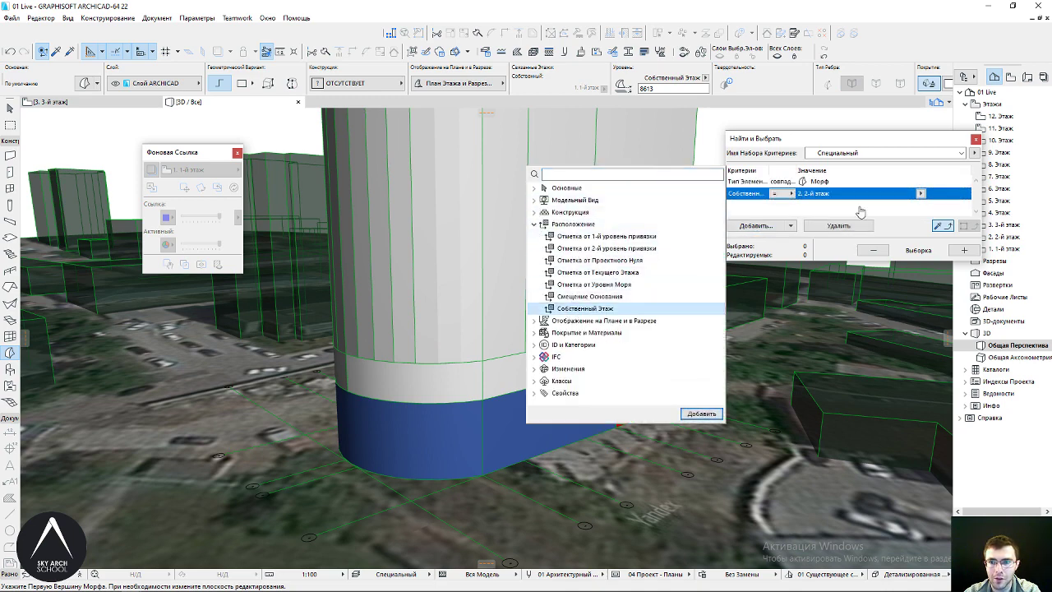
{"action": "left_click", "coordinate": [964, 251]}
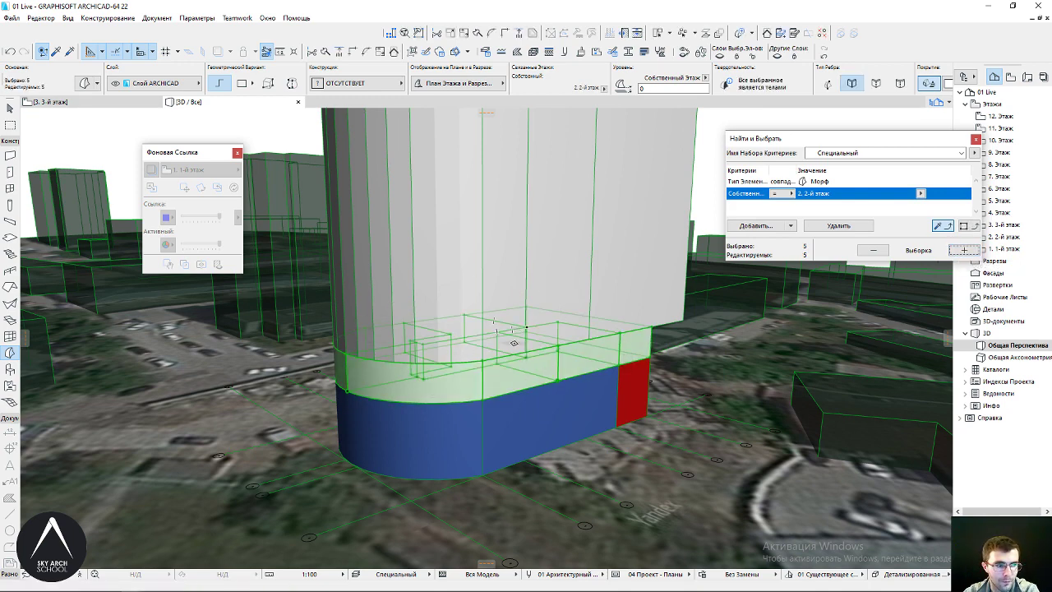
{"action": "key", "text": "F5"}
{"action": "left_click", "coordinate": [528, 265]}
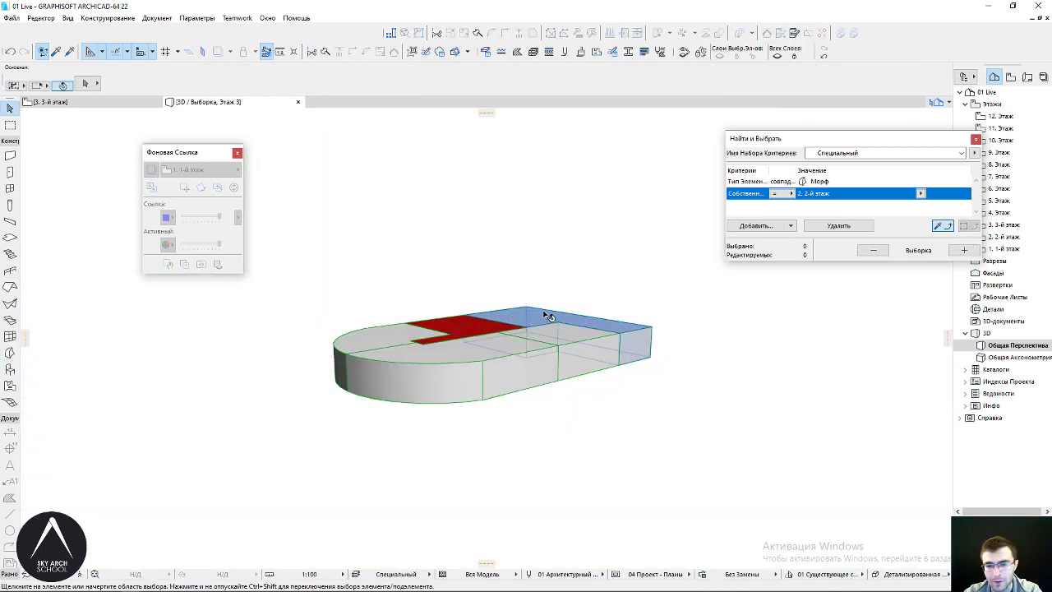
Orbit to look down on the isolated second-storey morphs
{"action": "middle_click_drag", "start_coordinate": [517, 319], "coordinate": [530, 398], "text": "shift"}
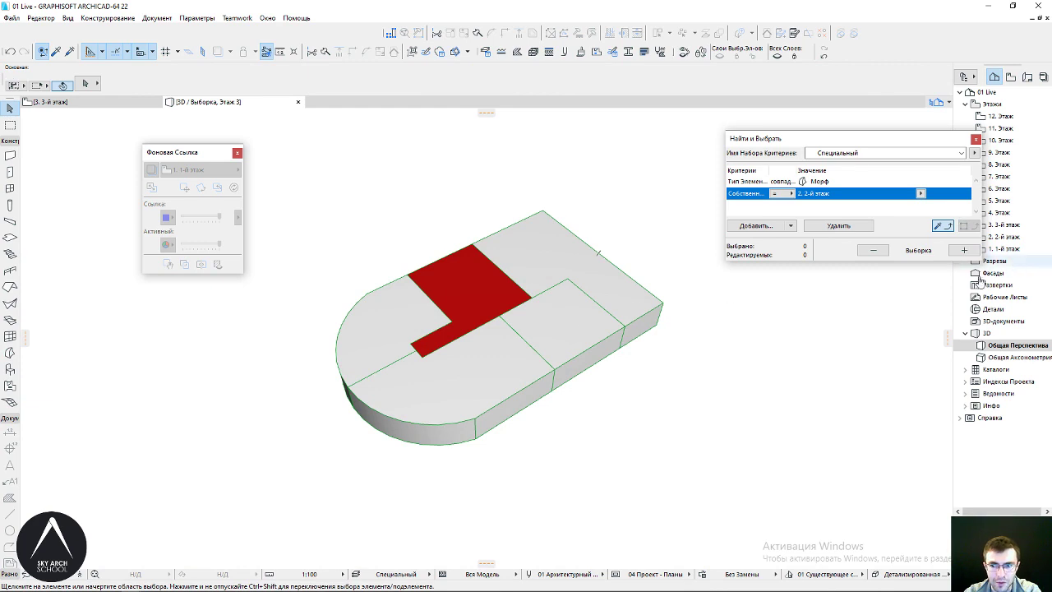
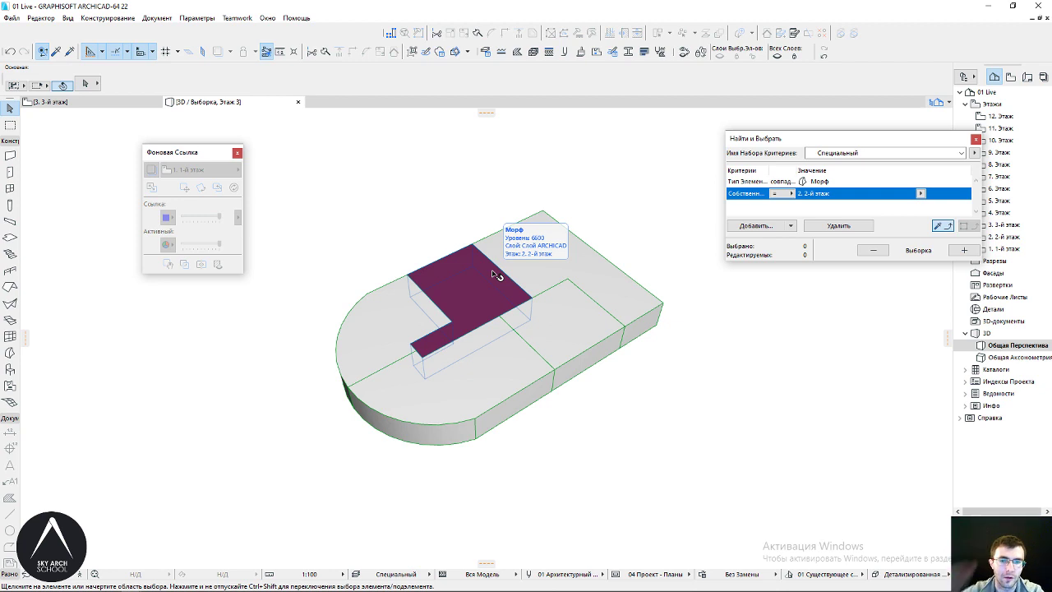
Orbit the 3D block model and capture it with a clip2net screenshot rectangle
{"action": "mouse_move", "coordinate": [469, 331]}
{"action": "middle_mouse_down", "text": "shift"}
{"action": "mouse_move", "coordinate": [776, 338]}
{"action": "mouse_move", "coordinate": [393, 265]}
{"action": "middle_mouse_up", "text": "shift"}
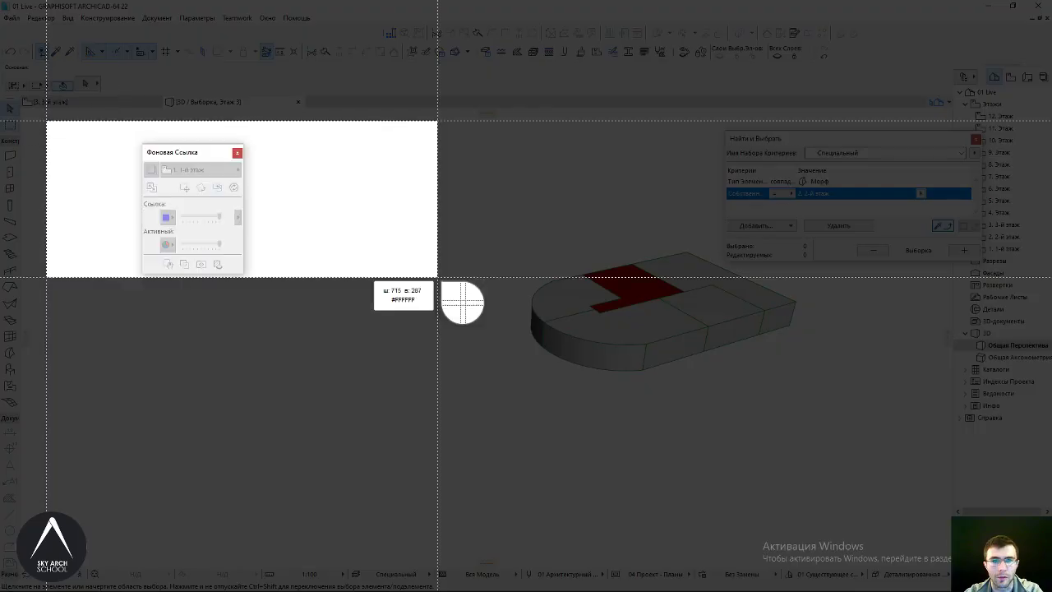
{"action": "left_click_drag", "start_coordinate": [47, 120], "coordinate": [988, 555]}
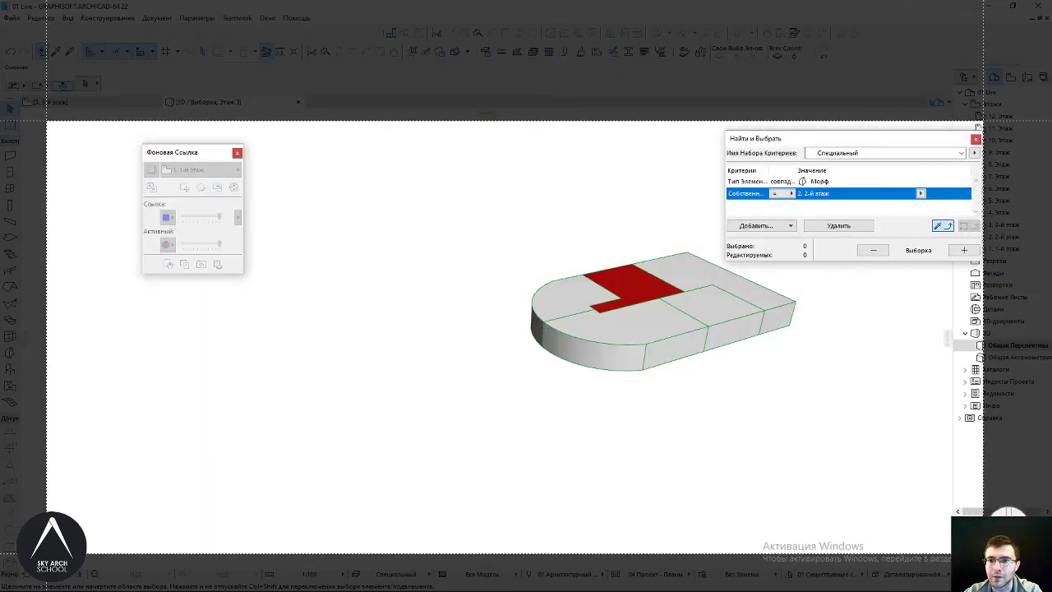
Sketch two red freehand tower box outlines beside the captured model
{"action": "left_click", "coordinate": [584, 50]}
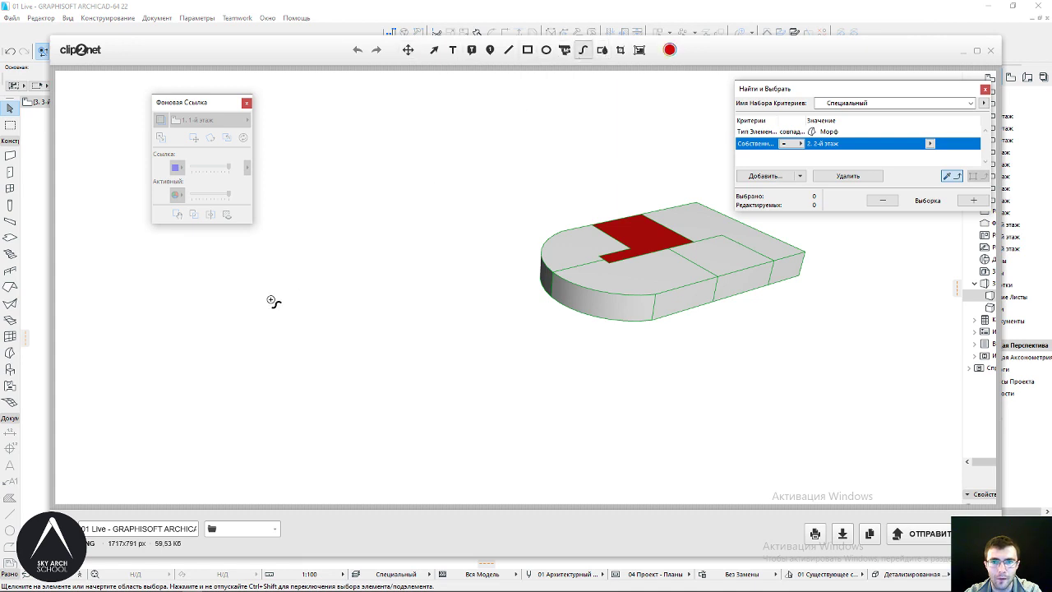
{"action": "left_click_drag", "start_coordinate": [115, 383], "coordinate": [158, 431]}
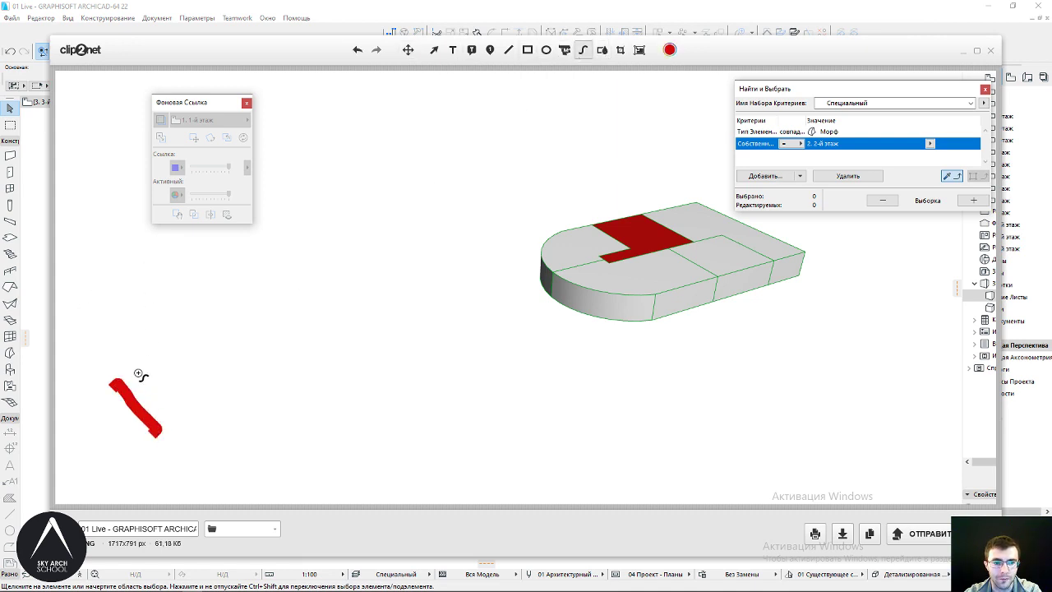
{"action": "mouse_move", "coordinate": [124, 380]}
{"action": "left_mouse_down"}
{"action": "mouse_move", "coordinate": [216, 268]}
{"action": "mouse_move", "coordinate": [171, 425]}
{"action": "left_mouse_up"}
{"action": "mouse_move", "coordinate": [212, 265]}
{"action": "left_mouse_down"}
{"action": "mouse_move", "coordinate": [282, 347]}
{"action": "mouse_move", "coordinate": [176, 409]}
{"action": "left_mouse_up"}
{"action": "mouse_move", "coordinate": [118, 257]}
{"action": "left_mouse_down"}
{"action": "mouse_move", "coordinate": [204, 215]}
{"action": "mouse_move", "coordinate": [305, 233]}
{"action": "mouse_move", "coordinate": [355, 374]}
{"action": "left_mouse_up"}
{"action": "mouse_move", "coordinate": [338, 238]}
{"action": "left_mouse_down"}
{"action": "mouse_move", "coordinate": [383, 270]}
{"action": "mouse_move", "coordinate": [372, 385]}
{"action": "mouse_move", "coordinate": [360, 379]}
{"action": "left_mouse_up"}
{"action": "left_click_drag", "start_coordinate": [395, 268], "coordinate": [481, 222]}
{"action": "mouse_move", "coordinate": [340, 238]}
{"action": "left_mouse_down"}
{"action": "mouse_move", "coordinate": [482, 224]}
{"action": "mouse_move", "coordinate": [469, 374]}
{"action": "mouse_move", "coordinate": [361, 387]}
{"action": "left_mouse_up"}
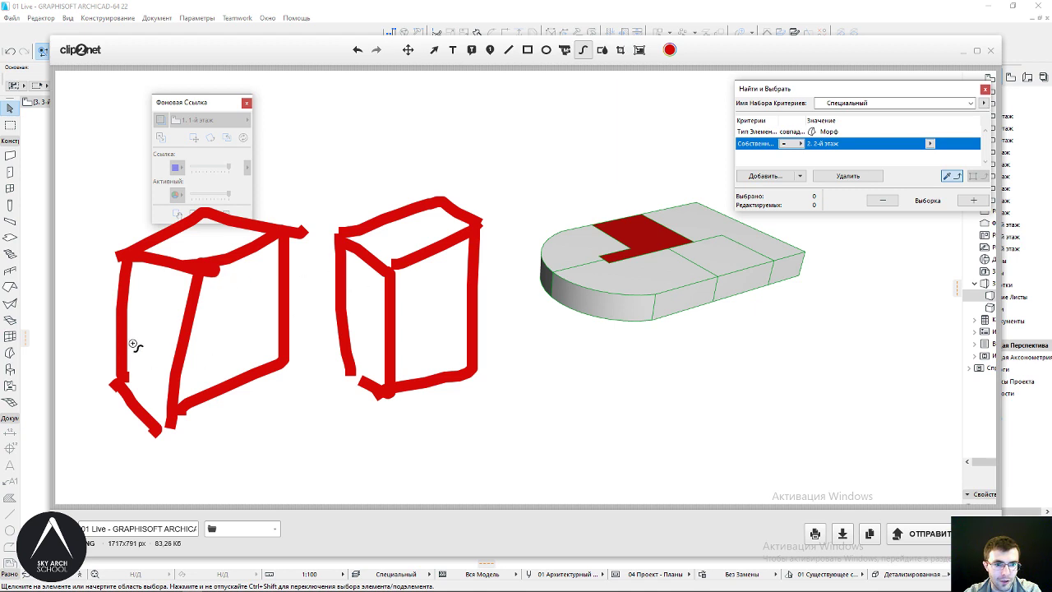
Draw three horizontal floor lines across the first red box
{"action": "mouse_move", "coordinate": [123, 342]}
{"action": "left_mouse_down"}
{"action": "mouse_move", "coordinate": [173, 366]}
{"action": "mouse_move", "coordinate": [272, 321]}
{"action": "left_mouse_up"}
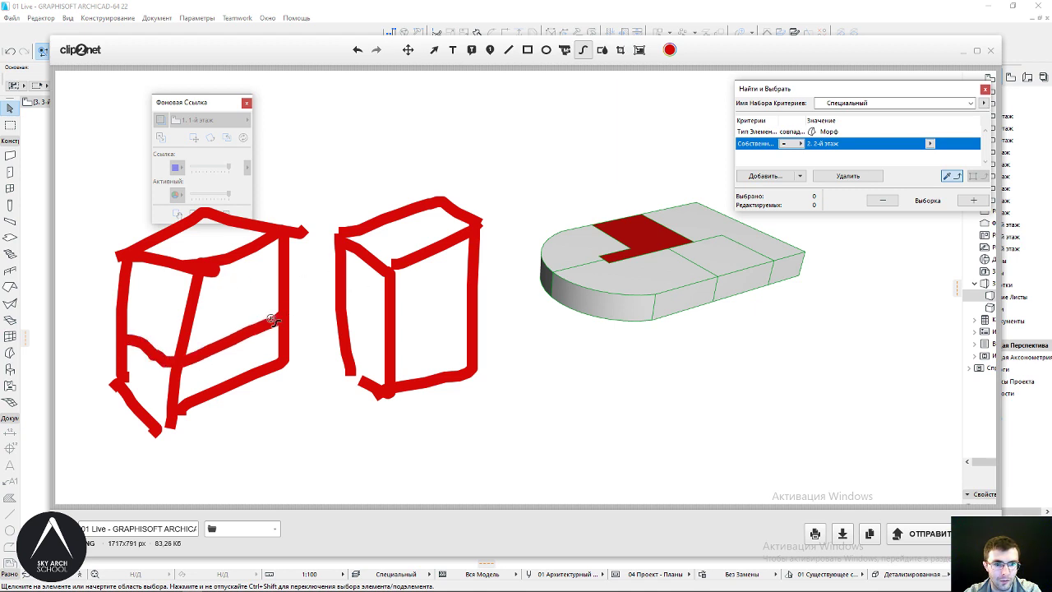
{"action": "left_click_drag", "start_coordinate": [132, 303], "coordinate": [291, 285]}
{"action": "mouse_move", "coordinate": [133, 272]}
{"action": "left_mouse_down"}
{"action": "mouse_move", "coordinate": [197, 280]}
{"action": "mouse_move", "coordinate": [282, 264]}
{"action": "left_mouse_up"}
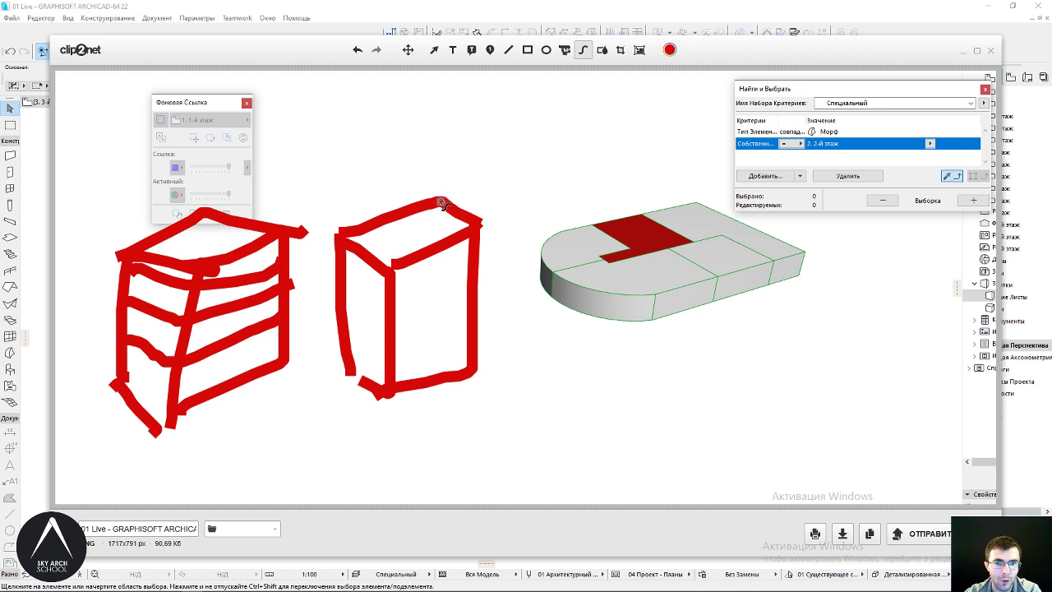
Give the second box a slanted top and draw four rising floor lines across it
{"action": "left_click_drag", "start_coordinate": [460, 199], "coordinate": [523, 175]}
{"action": "key", "text": "ctrl+z"}
{"action": "mouse_move", "coordinate": [446, 200]}
{"action": "left_mouse_down"}
{"action": "mouse_move", "coordinate": [512, 188]}
{"action": "mouse_move", "coordinate": [483, 226]}
{"action": "mouse_move", "coordinate": [467, 386]}
{"action": "left_mouse_up"}
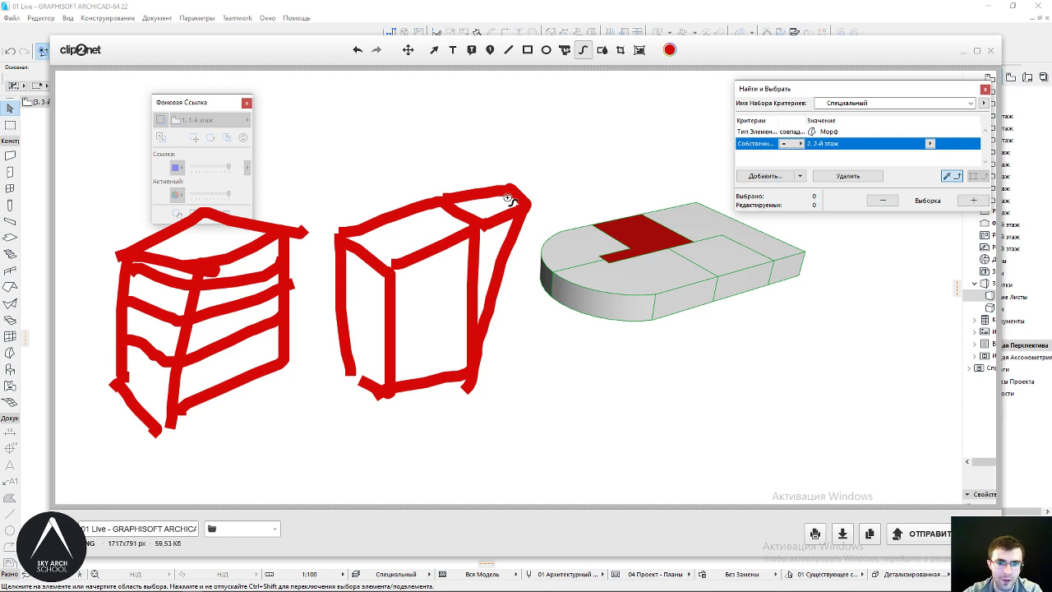
{"action": "left_click_drag", "start_coordinate": [384, 366], "coordinate": [449, 331]}
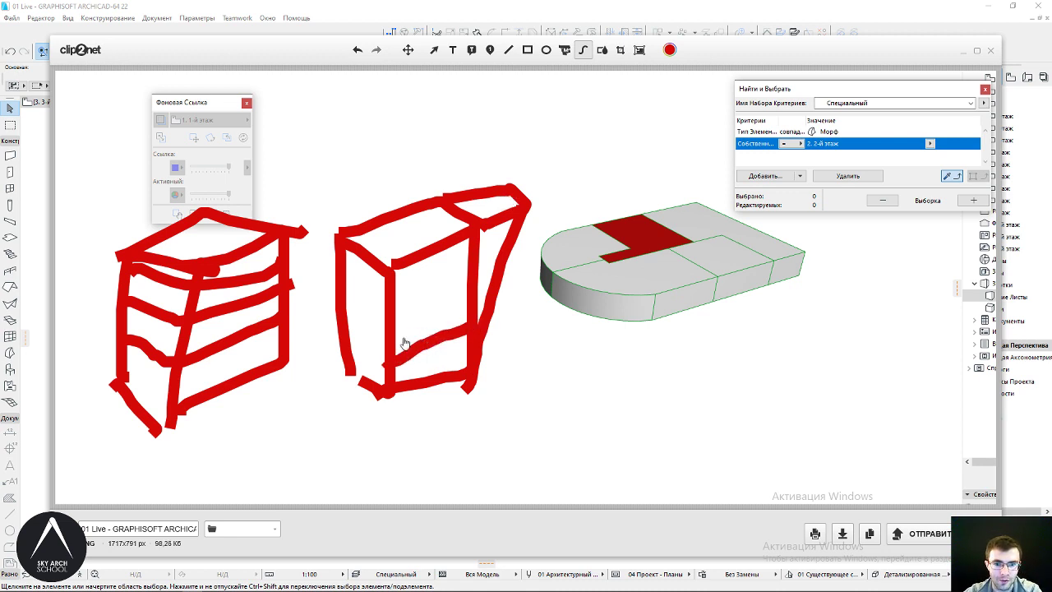
{"action": "key", "text": "ctrl+z"}
{"action": "left_click_drag", "start_coordinate": [393, 372], "coordinate": [486, 337]}
{"action": "left_click_drag", "start_coordinate": [395, 337], "coordinate": [484, 301]}
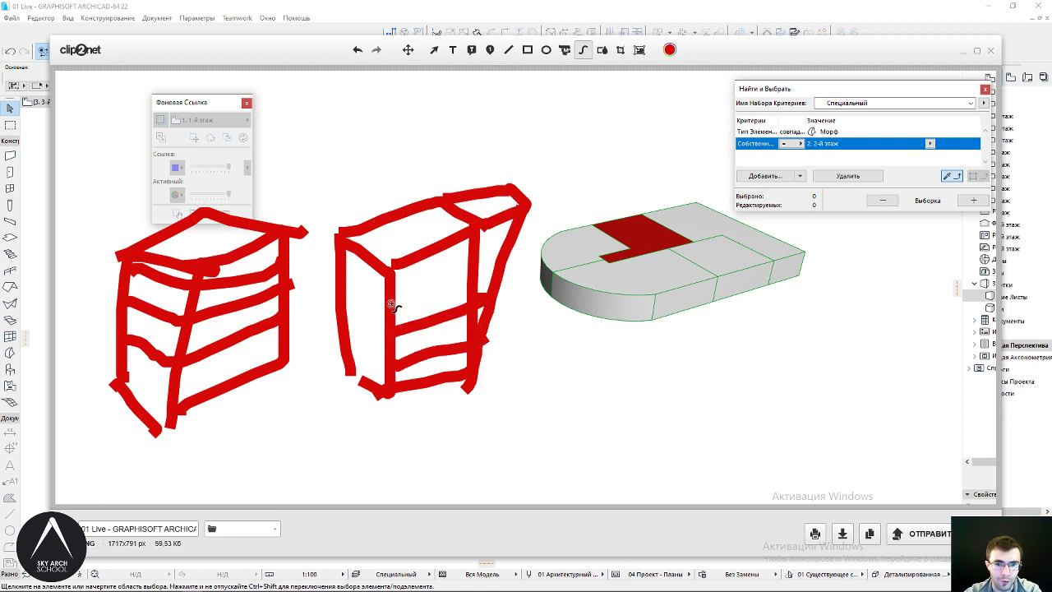
{"action": "left_click_drag", "start_coordinate": [392, 306], "coordinate": [497, 253]}
{"action": "left_click_drag", "start_coordinate": [398, 279], "coordinate": [530, 230]}
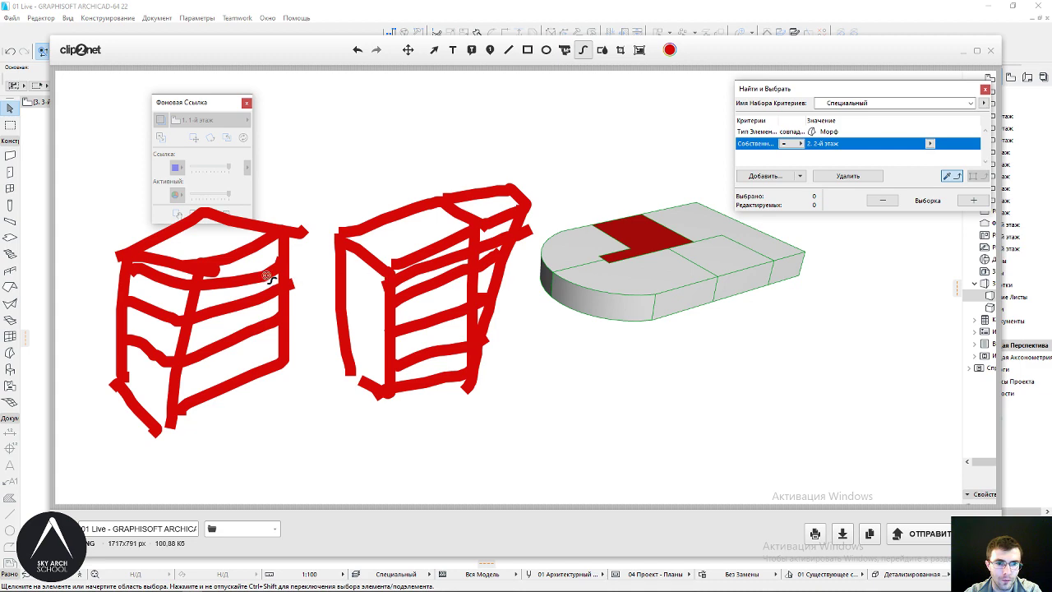
Close the screenshot, select the red morph and set its ID to 'Лифты и коридо…' (lifts and corridors)
{"action": "left_click", "coordinate": [991, 50]}
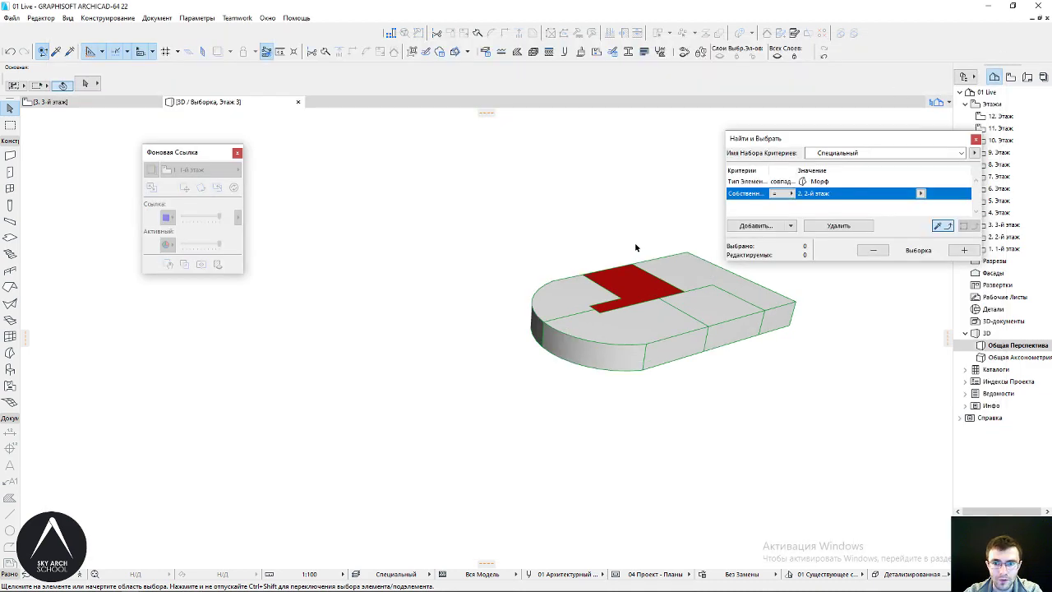
{"action": "scroll", "coordinate": [482, 293], "scroll_direction": "up", "scroll_amount": 2}
{"action": "scroll", "coordinate": [512, 324], "scroll_direction": "up", "scroll_amount": 2}
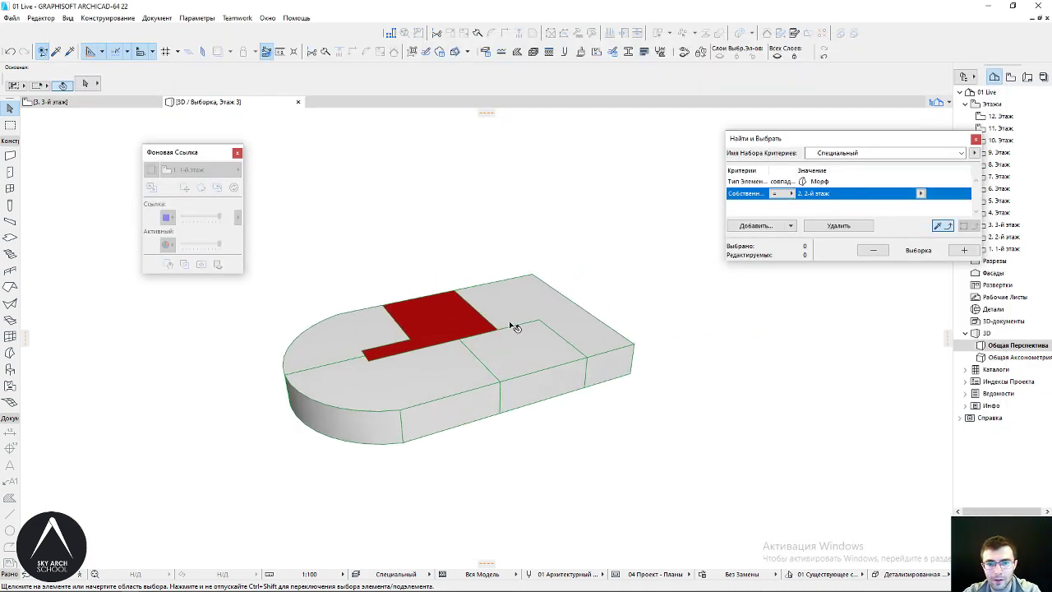
{"action": "left_click", "coordinate": [510, 299]}
{"action": "scroll", "coordinate": [622, 90], "scroll_direction": "down", "scroll_amount": 2}
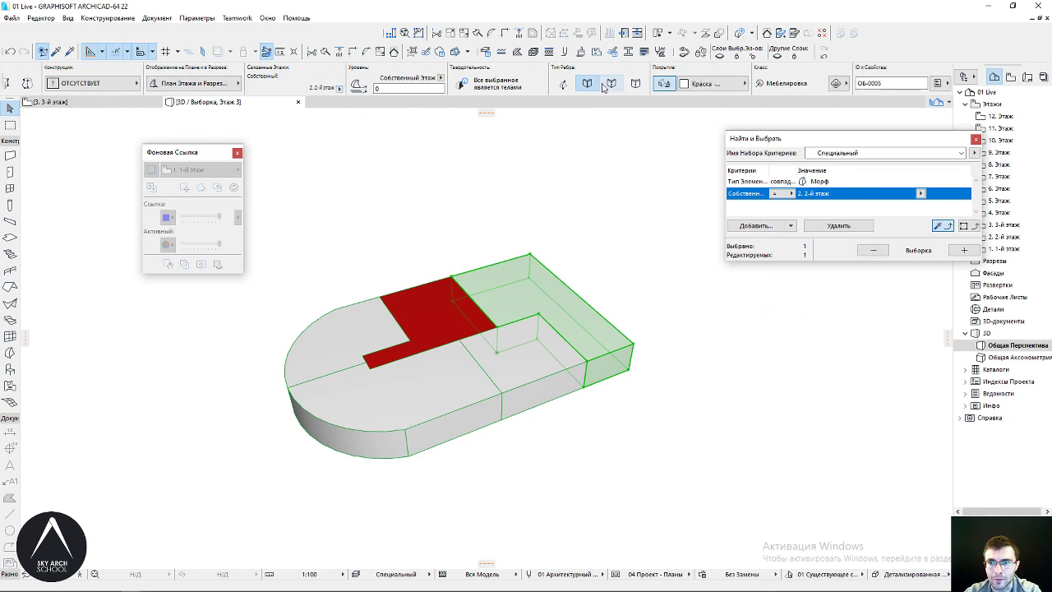
{"action": "left_click", "coordinate": [433, 320]}
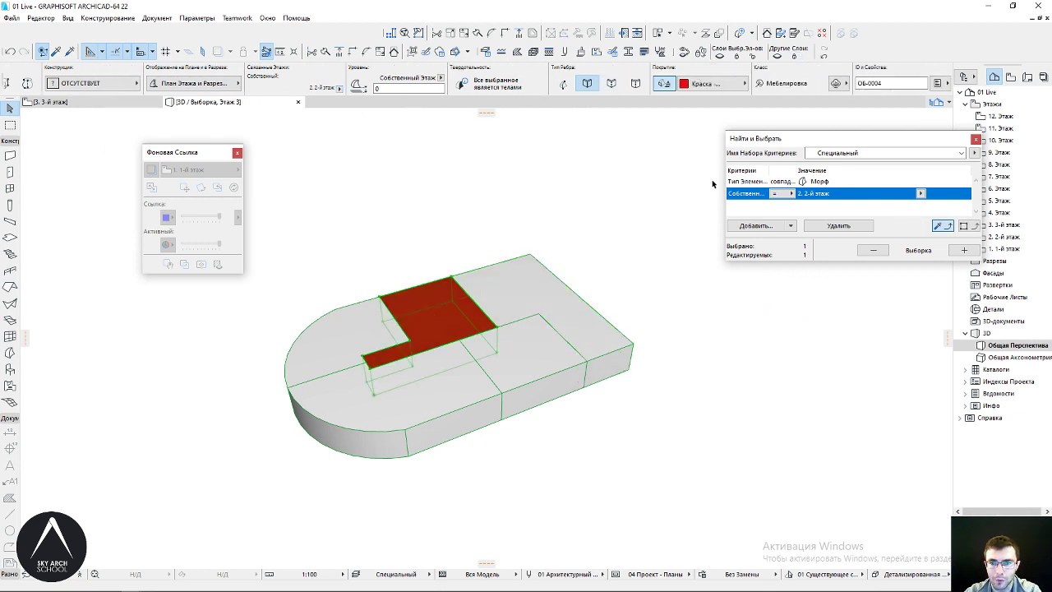
{"action": "left_click", "coordinate": [867, 84]}
{"action": "type", "text": "Лифты и коридоры"}
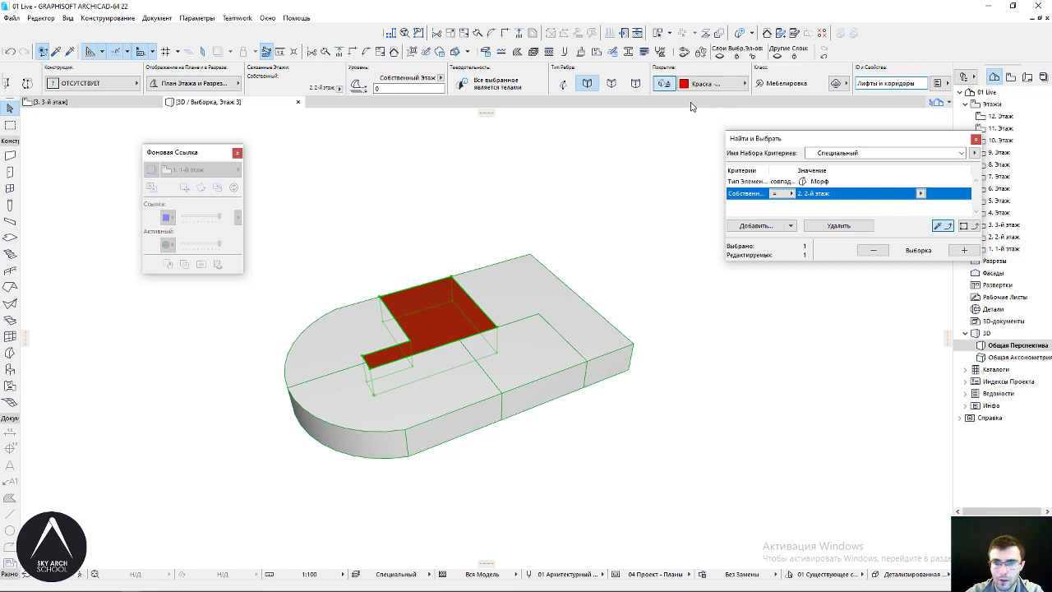
{"action": "key", "text": "Escape"}
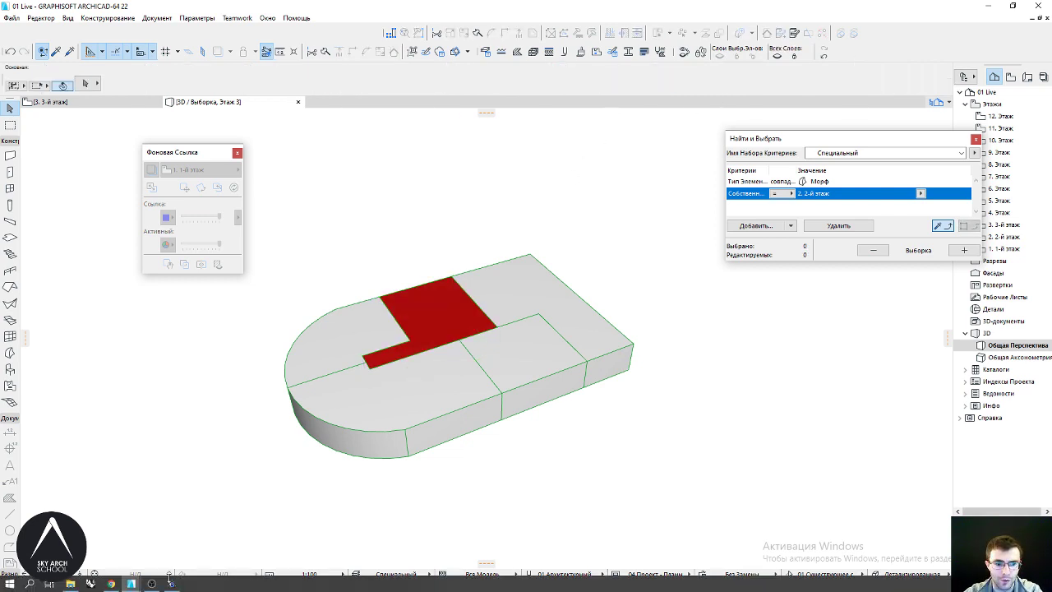
Switch to the Вебинар 01 project and select the Вариант 01 layer in Layers
{"action": "left_click", "coordinate": [70, 538]}
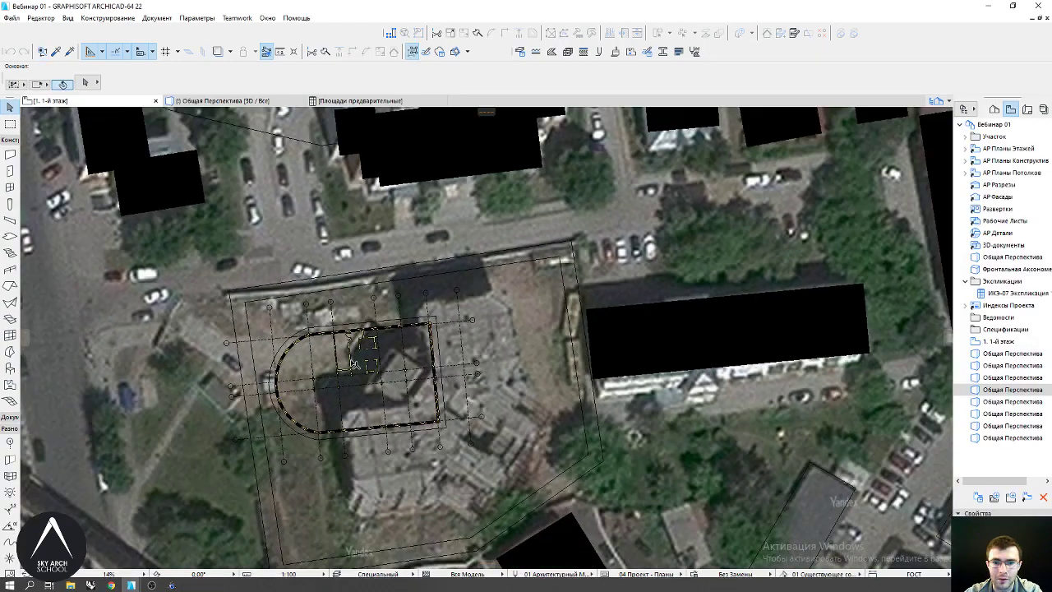
{"action": "key", "text": "ctrl+l"}
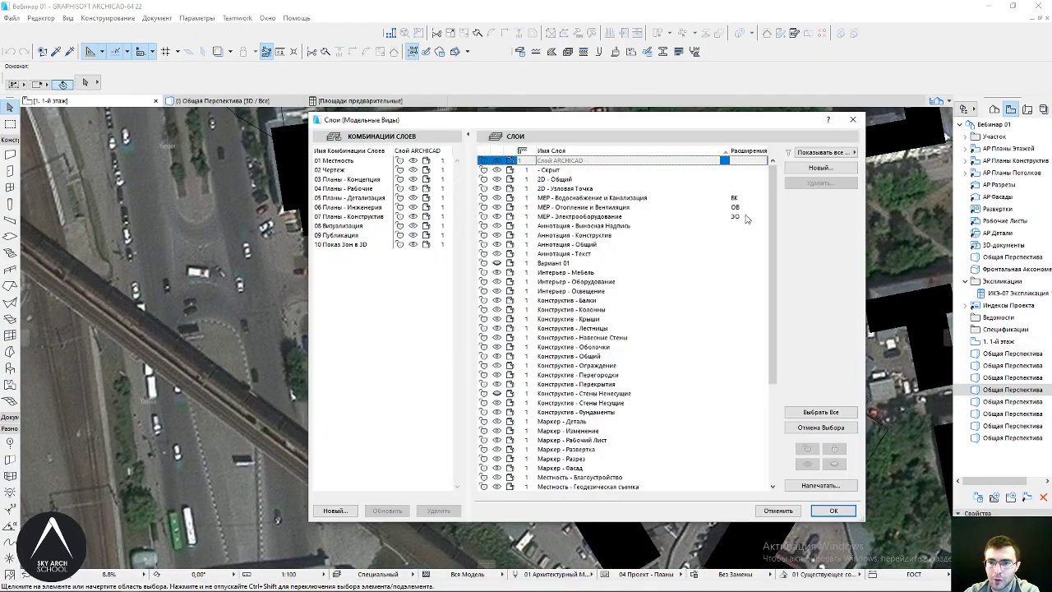
{"action": "left_click", "coordinate": [492, 263]}
{"action": "left_click", "coordinate": [821, 412]}
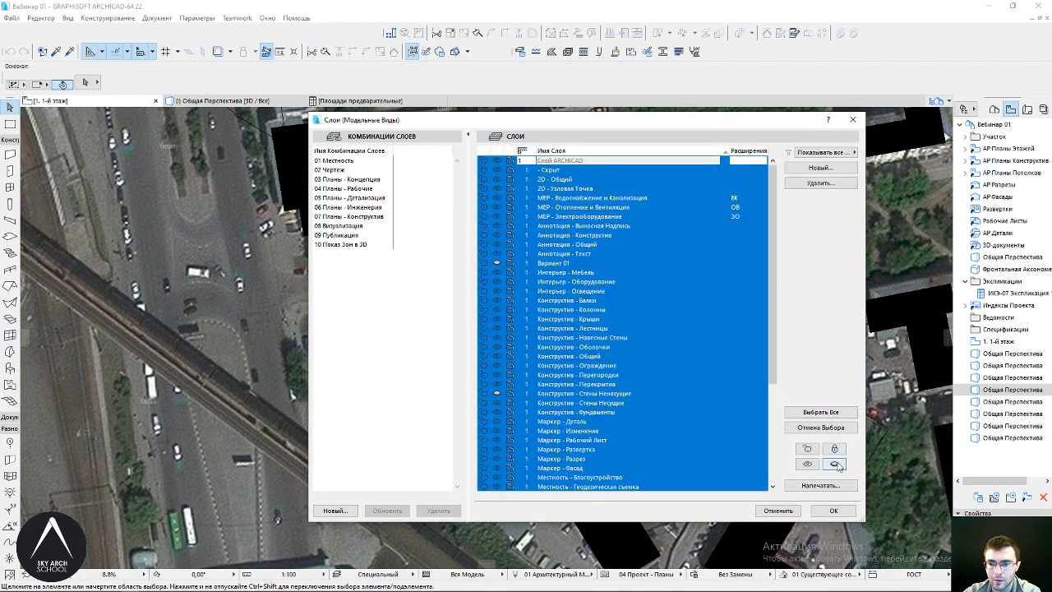
{"action": "left_click", "coordinate": [819, 427]}
{"action": "left_click", "coordinate": [494, 265]}
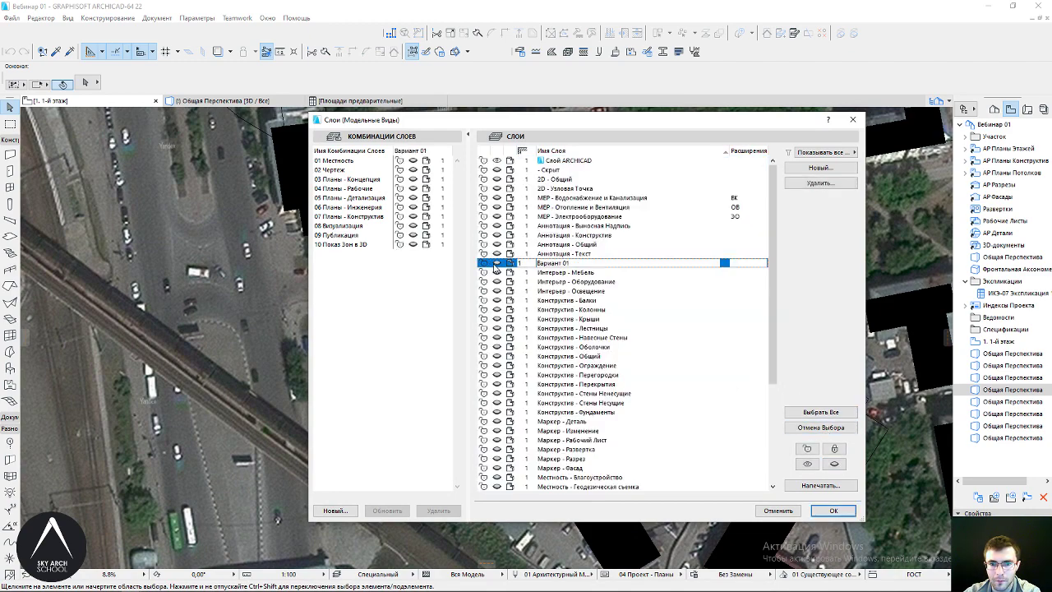
{"action": "key", "text": "Return"}
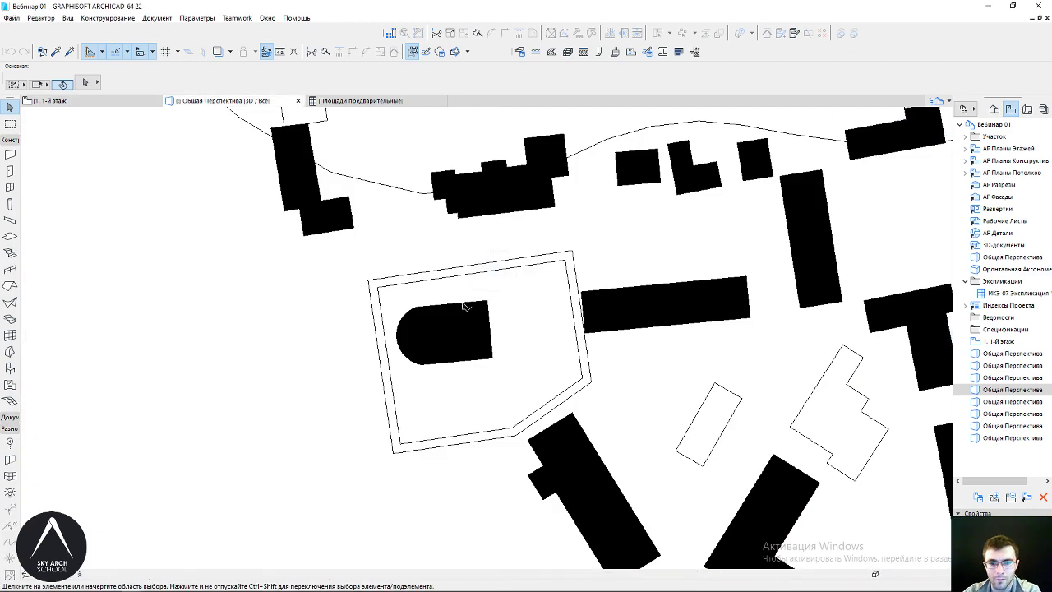
Show the 3D perspective and orbit to look down at the tower
{"action": "key", "text": "F3"}
{"action": "scroll", "coordinate": [481, 348], "scroll_direction": "down", "scroll_amount": 5}
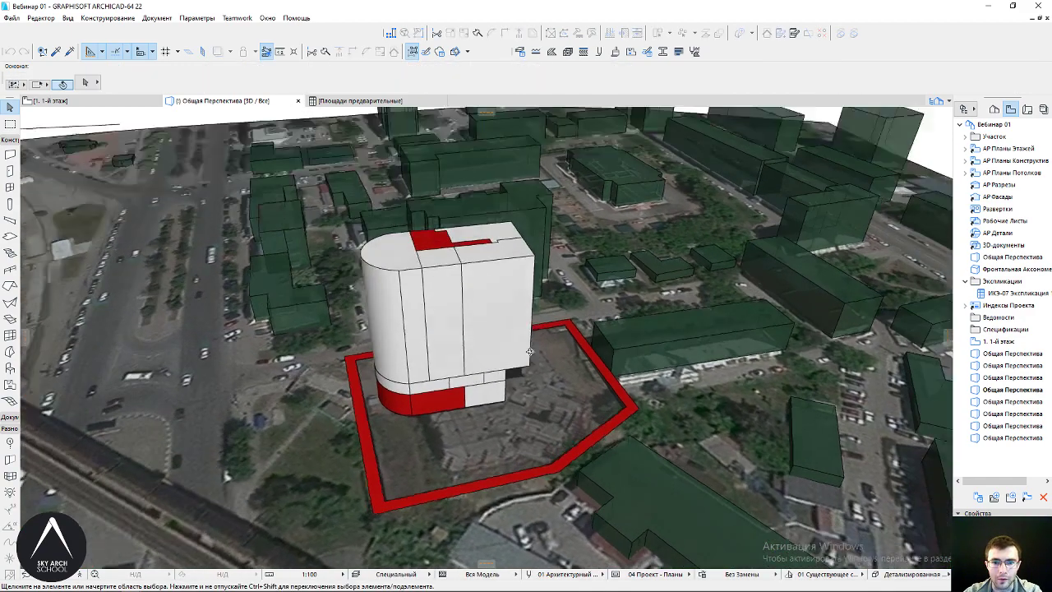
{"action": "middle_click_drag", "start_coordinate": [470, 347], "coordinate": [496, 227], "text": "shift"}
{"action": "scroll", "coordinate": [482, 311], "scroll_direction": "up", "scroll_amount": 3}
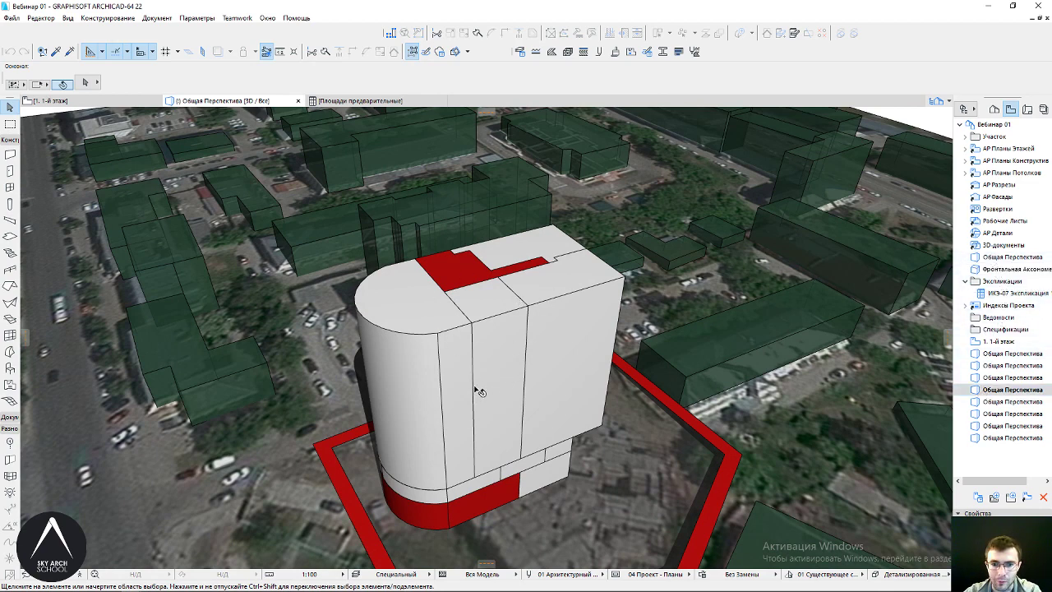
{"action": "left_click", "coordinate": [994, 110]}
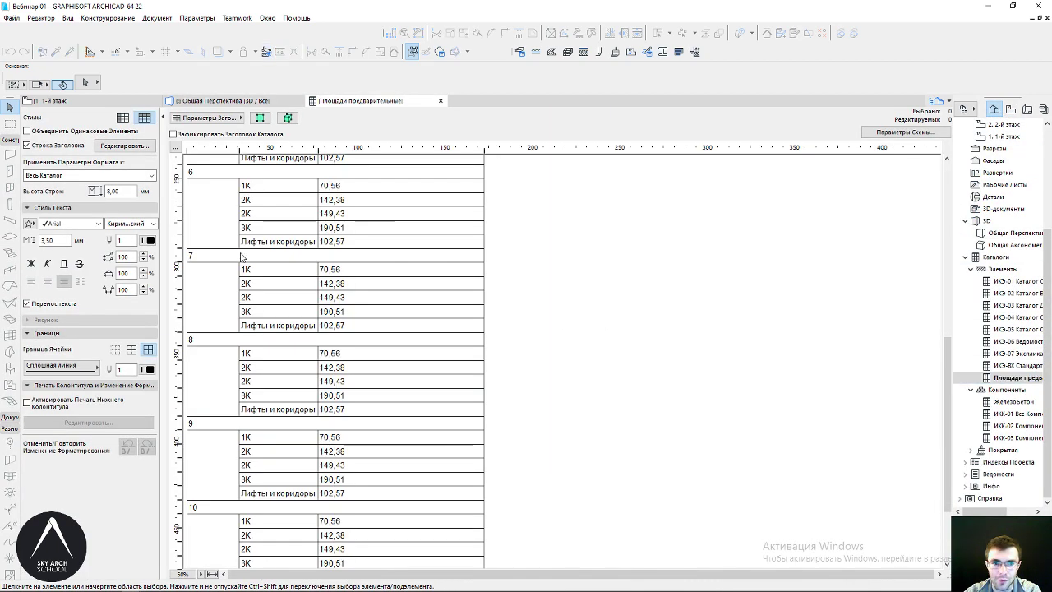
{"action": "scroll", "coordinate": [496, 282], "scroll_direction": "up", "scroll_amount": 5}
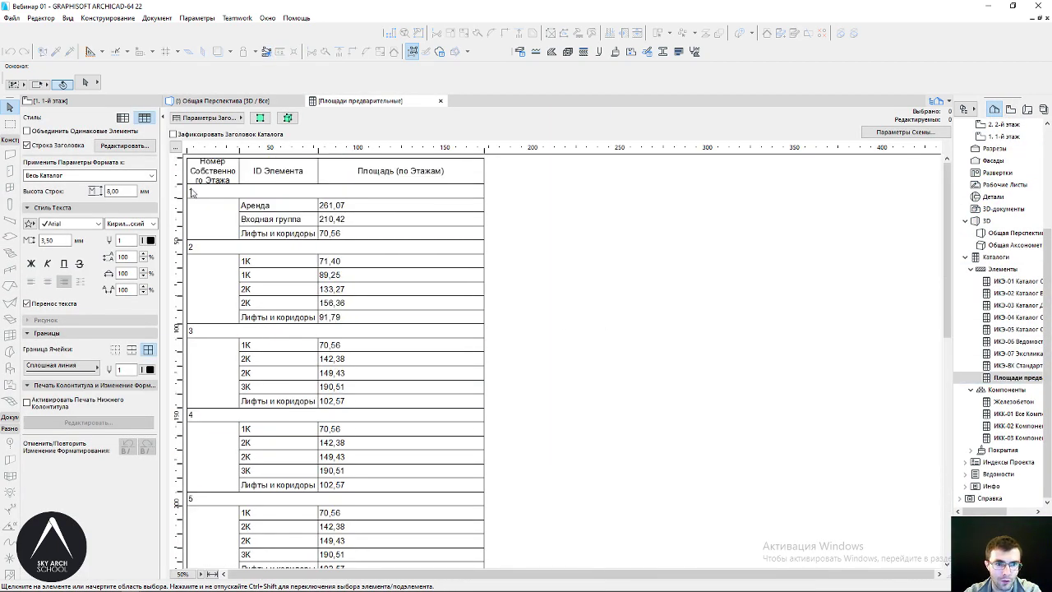
{"action": "left_click", "coordinate": [265, 206]}
{"action": "left_click", "coordinate": [263, 219]}
{"action": "left_click", "coordinate": [263, 233]}
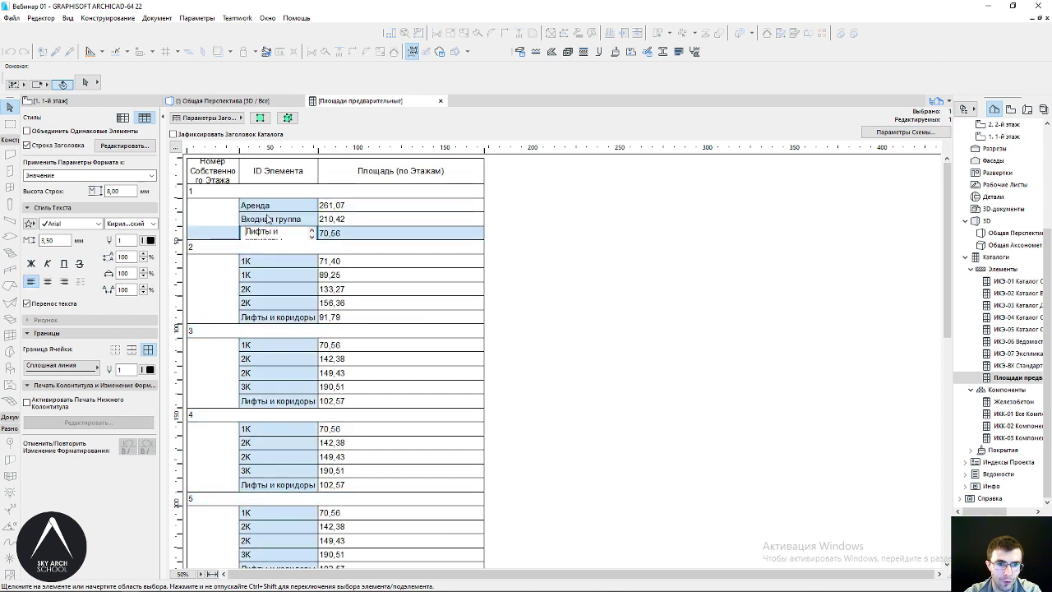
{"action": "left_click", "coordinate": [256, 263]}
{"action": "left_click", "coordinate": [255, 277]}
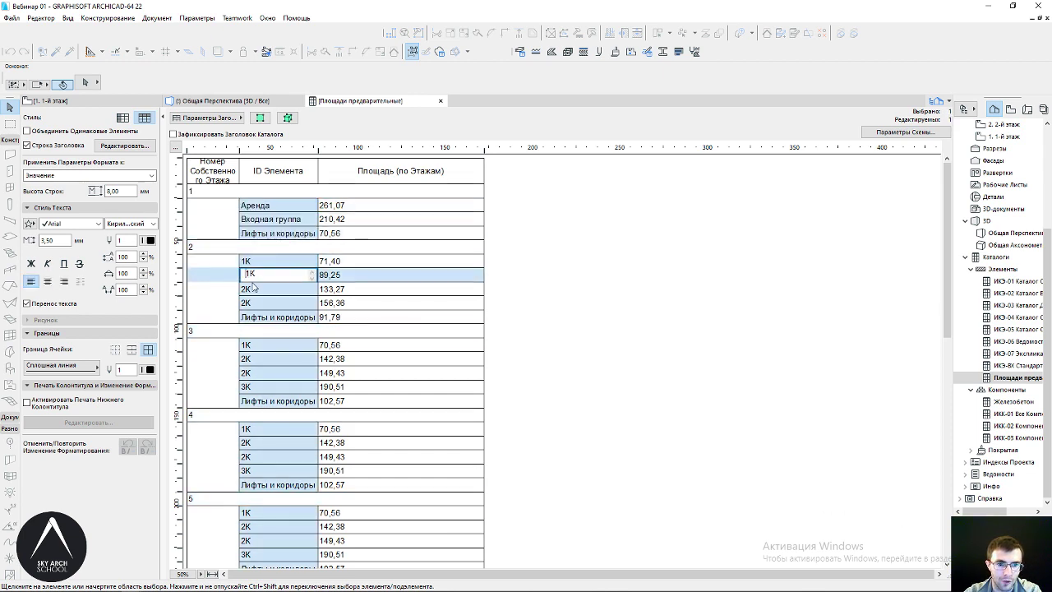
{"action": "left_click", "coordinate": [256, 290]}
{"action": "left_click", "coordinate": [259, 349]}
{"action": "left_click", "coordinate": [87, 102]}
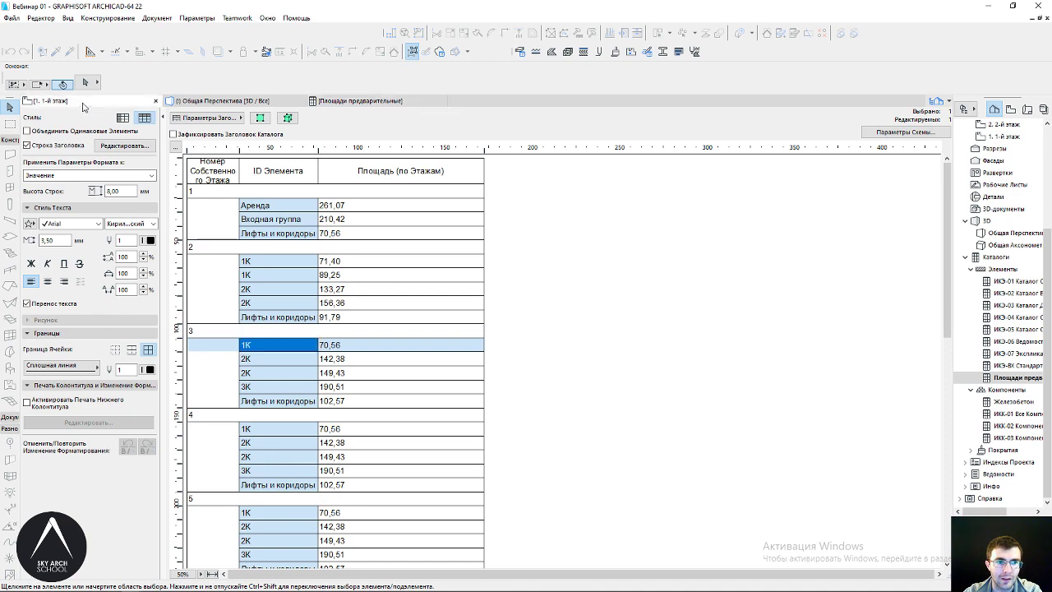
{"action": "left_click", "coordinate": [267, 105]}
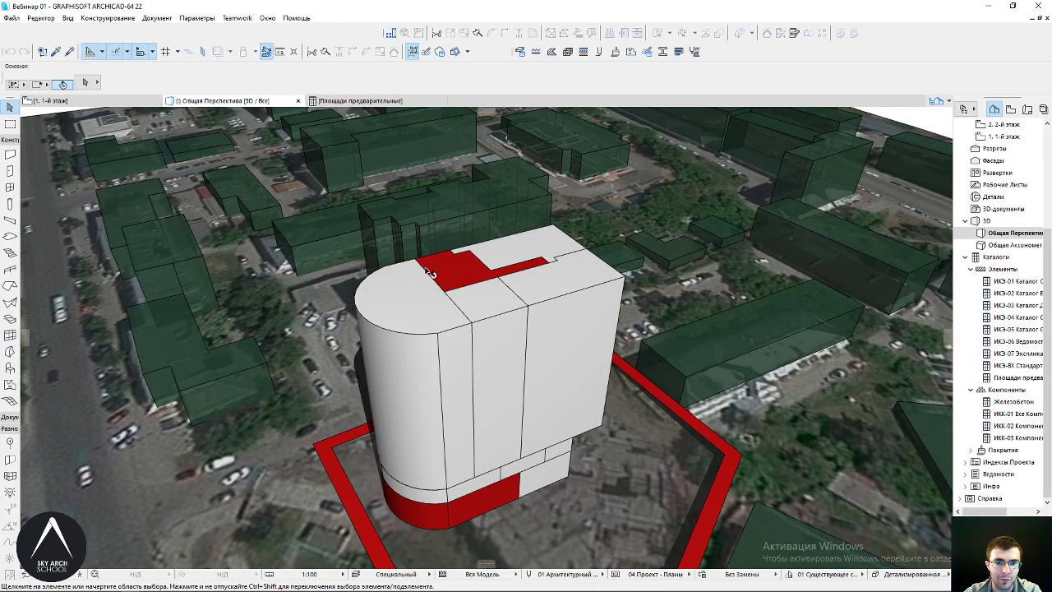
{"action": "left_click", "coordinate": [486, 368]}
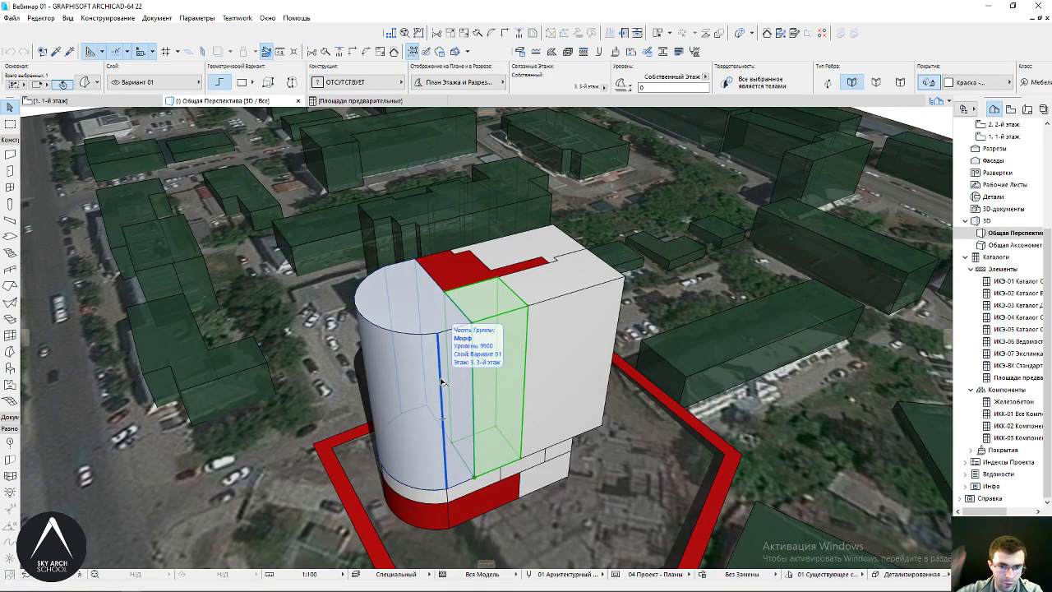
{"action": "left_click", "coordinate": [380, 102]}
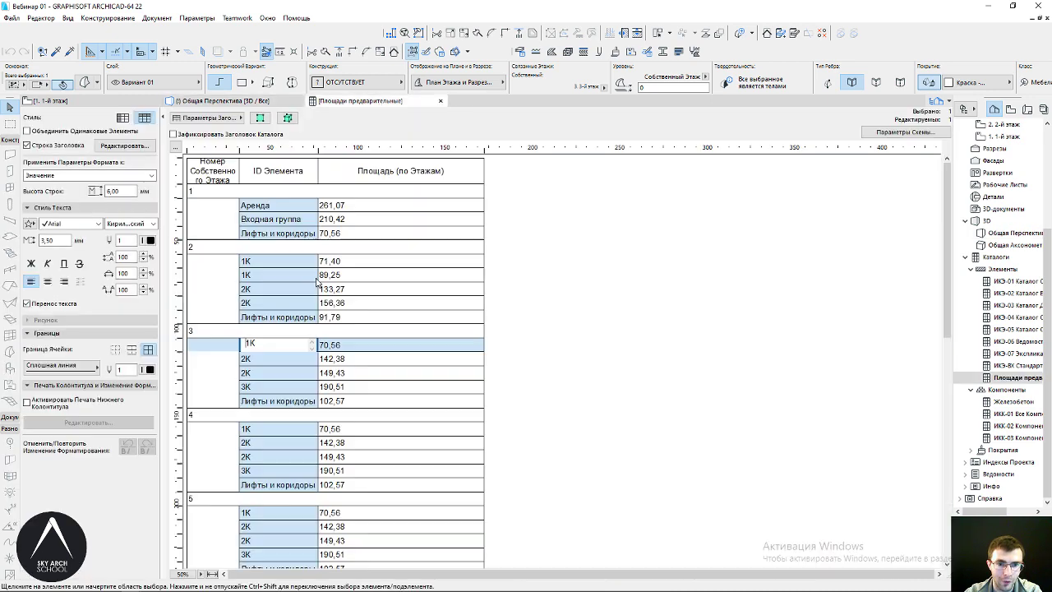
{"action": "left_click", "coordinate": [251, 359]}
{"action": "left_click", "coordinate": [257, 373]}
{"action": "left_click", "coordinate": [259, 384]}
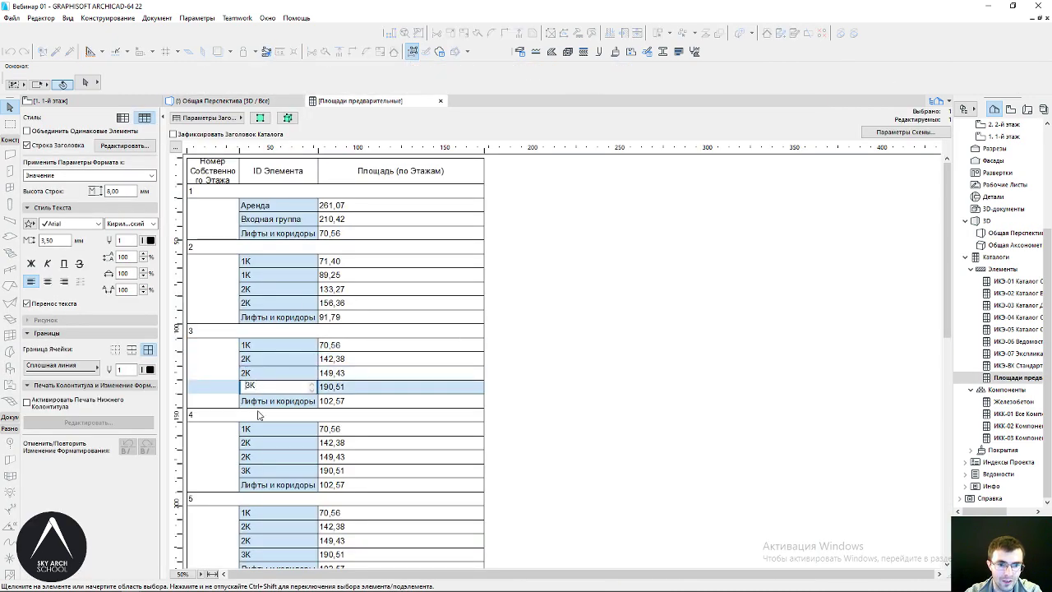
{"action": "left_click", "coordinate": [260, 434]}
{"action": "left_click", "coordinate": [252, 442]}
{"action": "left_click", "coordinate": [249, 427]}
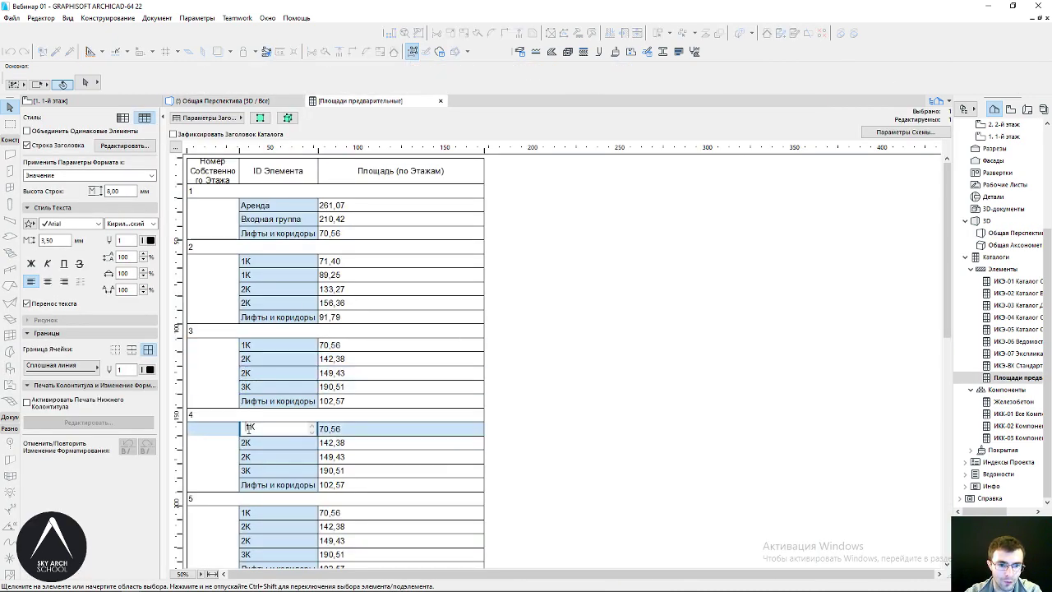
{"action": "left_click", "coordinate": [368, 429]}
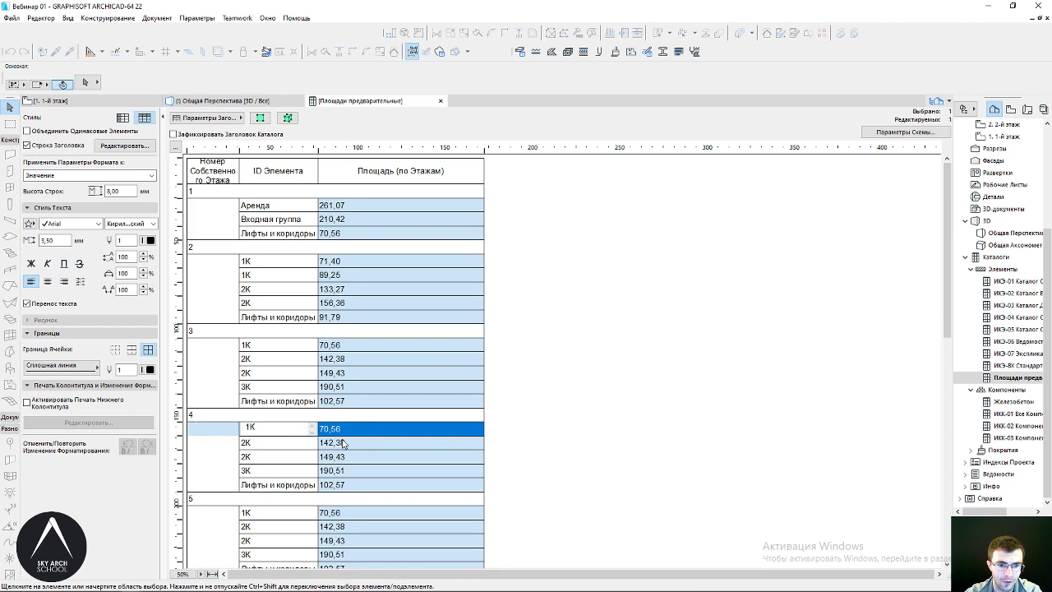
Offset the top edge of the right-hand 2К morph block outward by about 7586 mm
{"action": "left_click", "coordinate": [181, 102]}
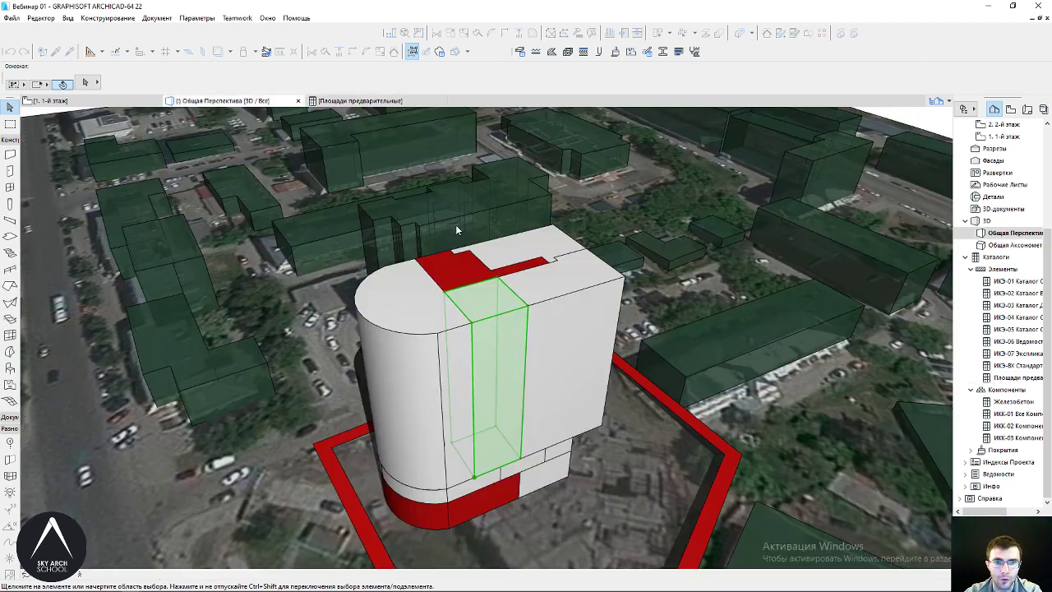
{"action": "middle_click_drag", "start_coordinate": [566, 301], "coordinate": [454, 302], "text": "shift"}
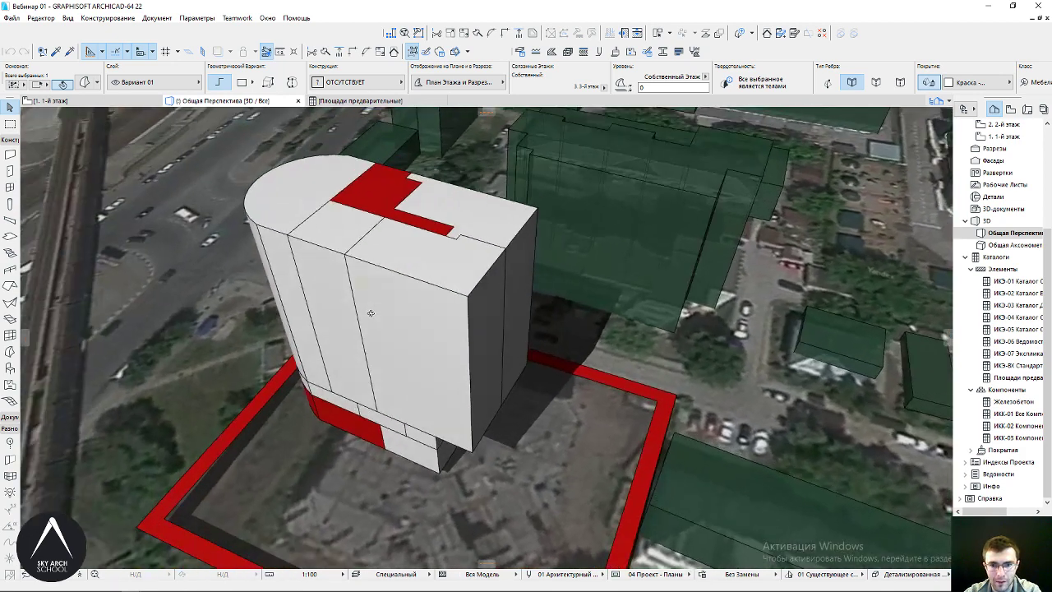
{"action": "left_click", "coordinate": [454, 302]}
{"action": "left_click", "coordinate": [480, 284]}
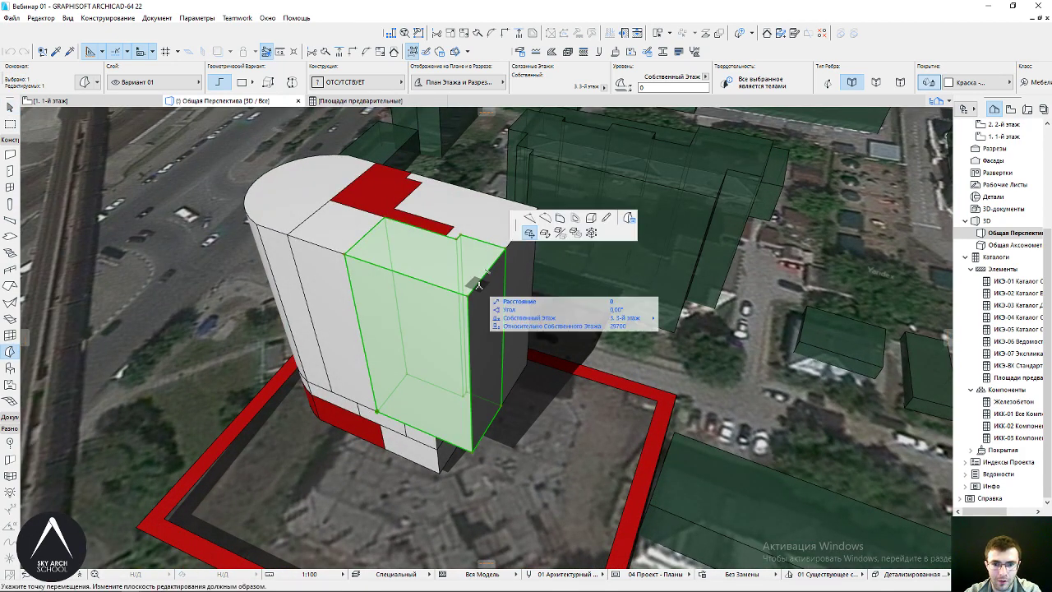
{"action": "left_click", "coordinate": [519, 406]}
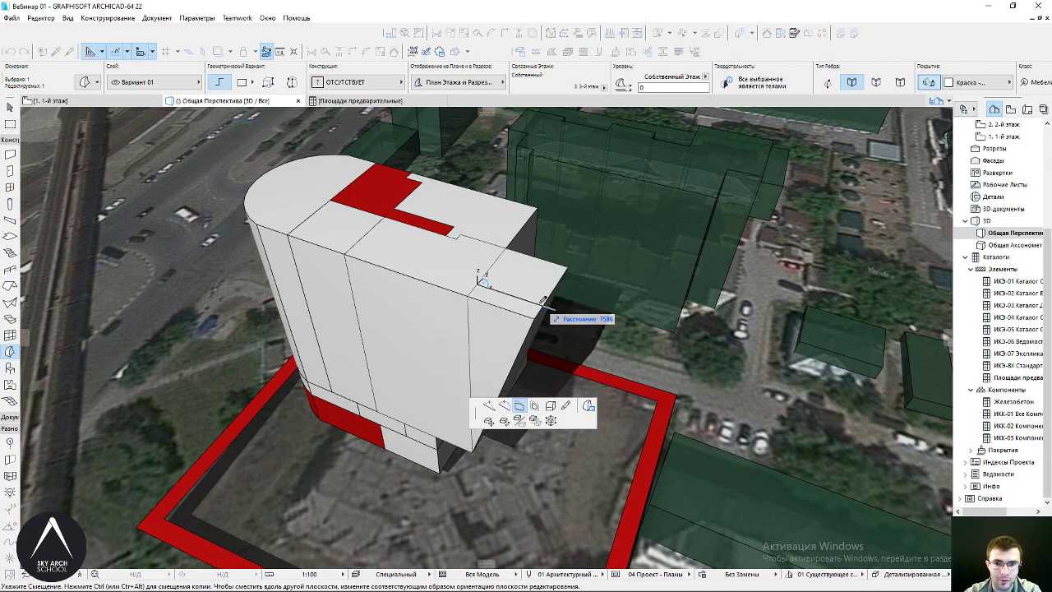
{"action": "key", "text": "Escape"}
{"action": "key", "text": "Escape"}
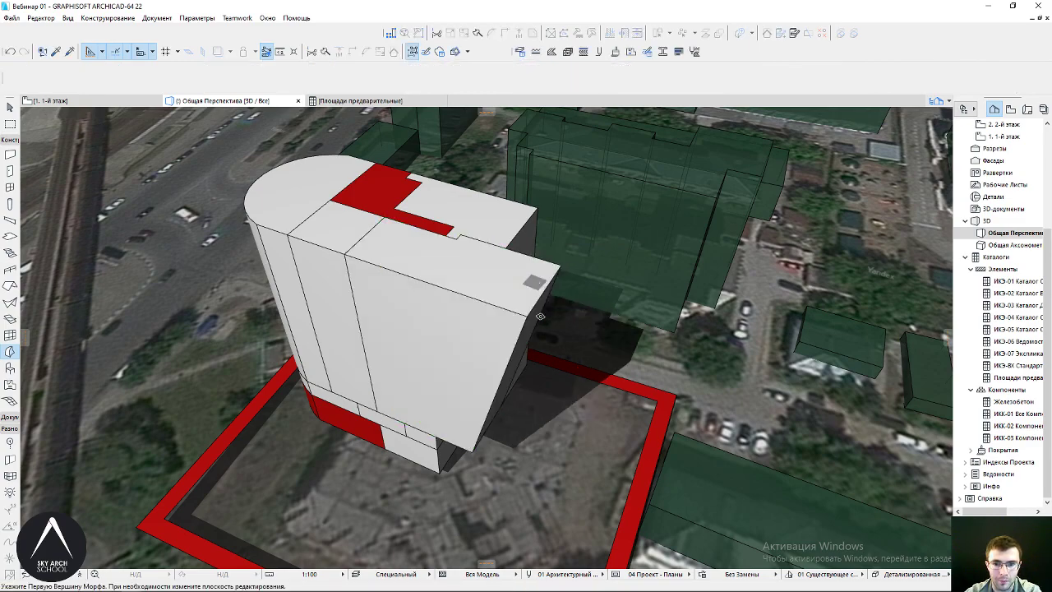
{"action": "mouse_move", "coordinate": [534, 294]}
{"action": "middle_mouse_down", "text": "shift"}
{"action": "mouse_move", "coordinate": [405, 254]}
{"action": "mouse_move", "coordinate": [499, 300]}
{"action": "mouse_move", "coordinate": [487, 286]}
{"action": "middle_mouse_up", "text": "shift"}
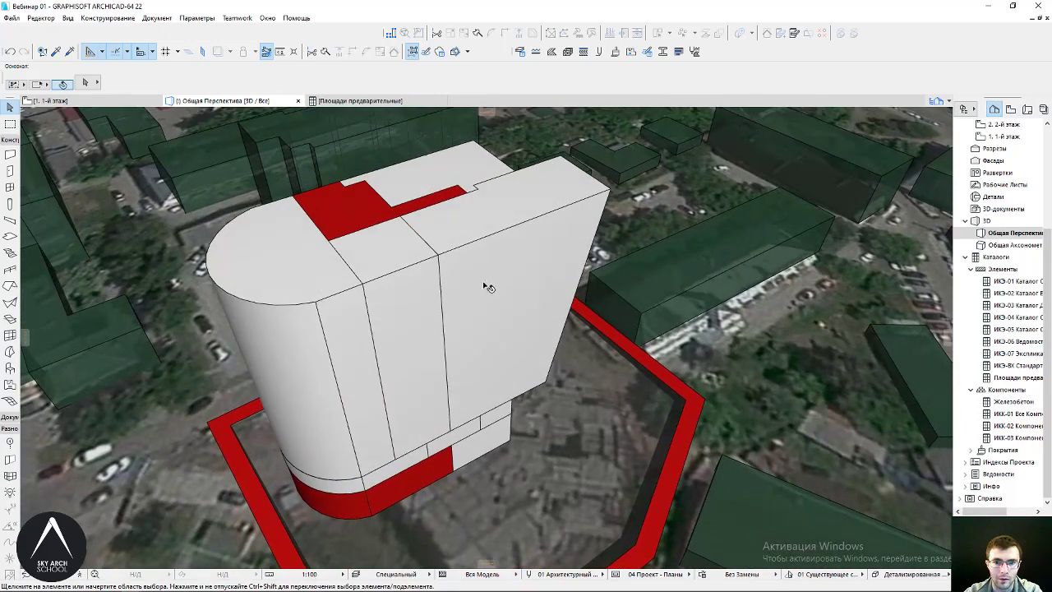
{"action": "left_click", "coordinate": [487, 286]}
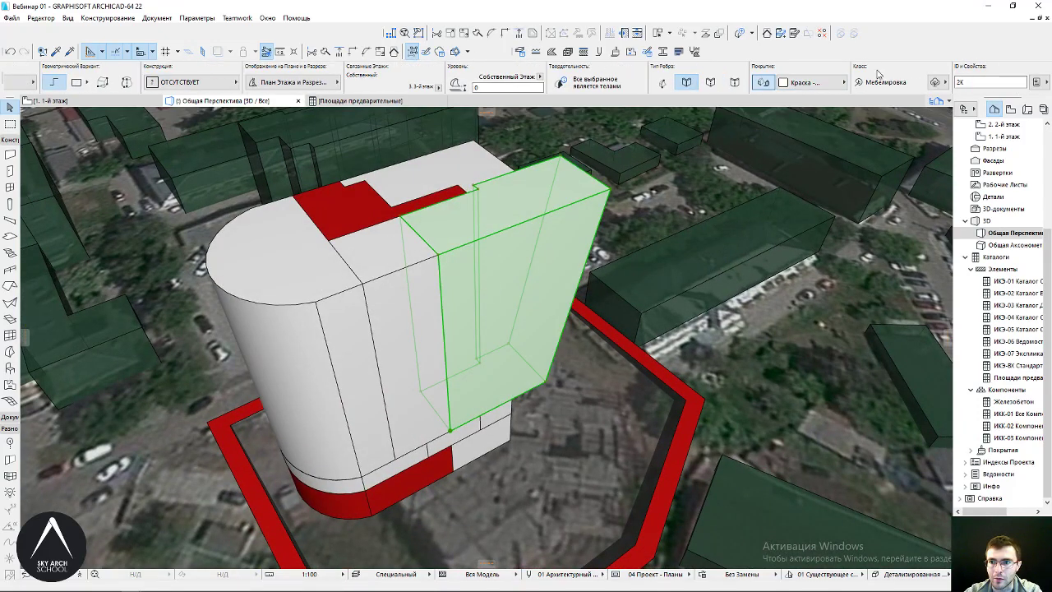
{"action": "key", "text": "Escape"}
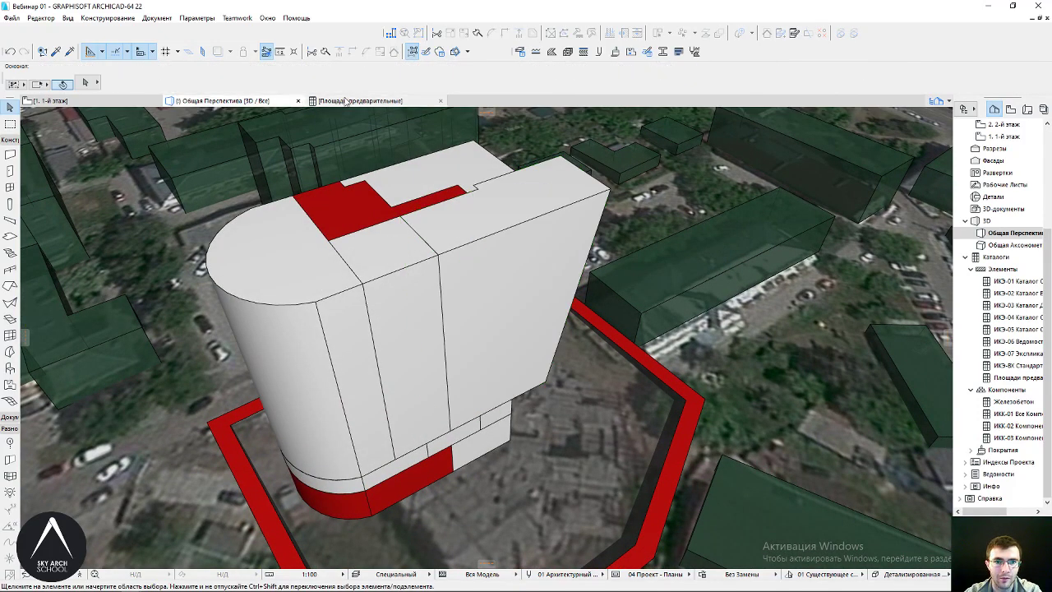
{"action": "left_click", "coordinate": [346, 100]}
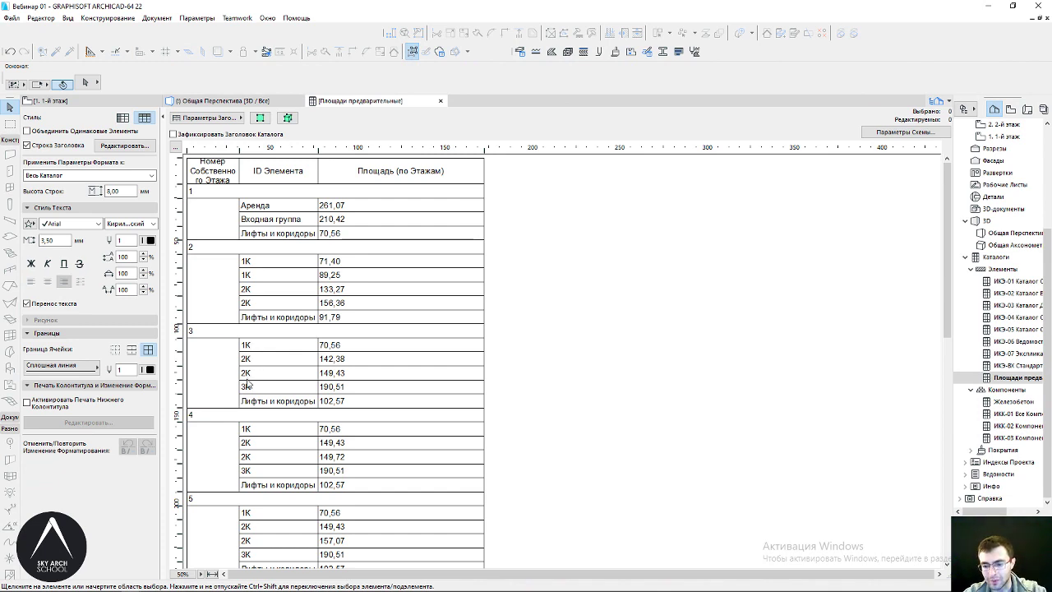
{"action": "left_click", "coordinate": [259, 454]}
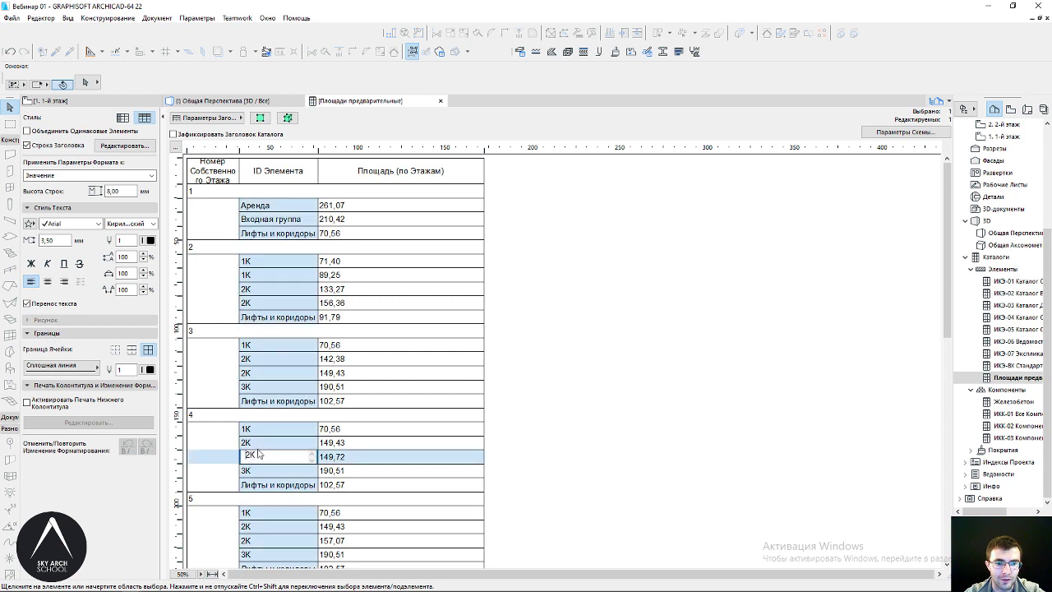
{"action": "left_click", "coordinate": [345, 444]}
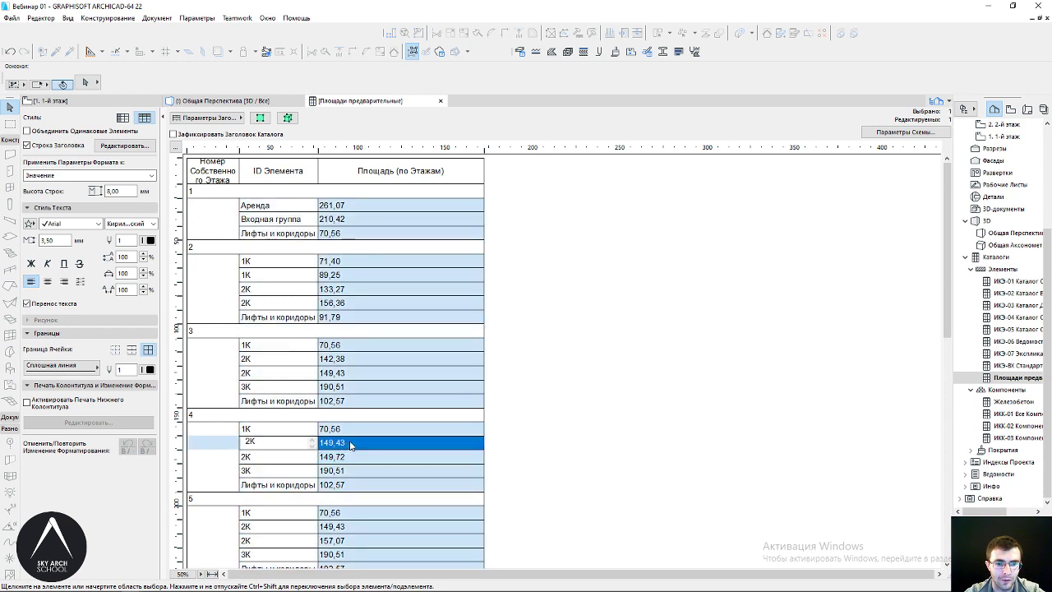
{"action": "left_click", "coordinate": [340, 371]}
{"action": "left_click", "coordinate": [349, 360]}
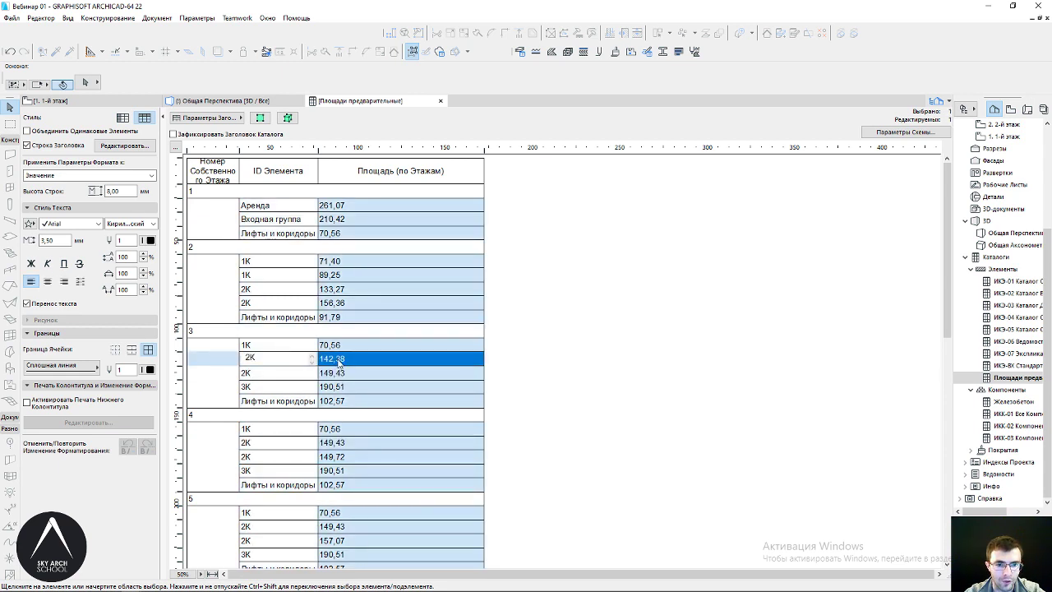
{"action": "left_click", "coordinate": [329, 443]}
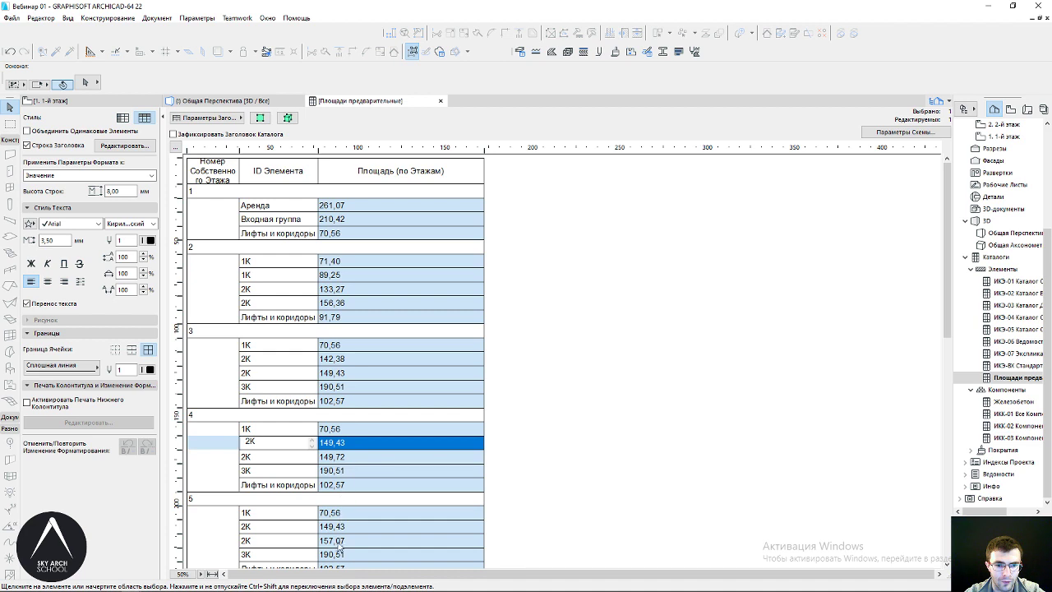
{"action": "left_click", "coordinate": [343, 540]}
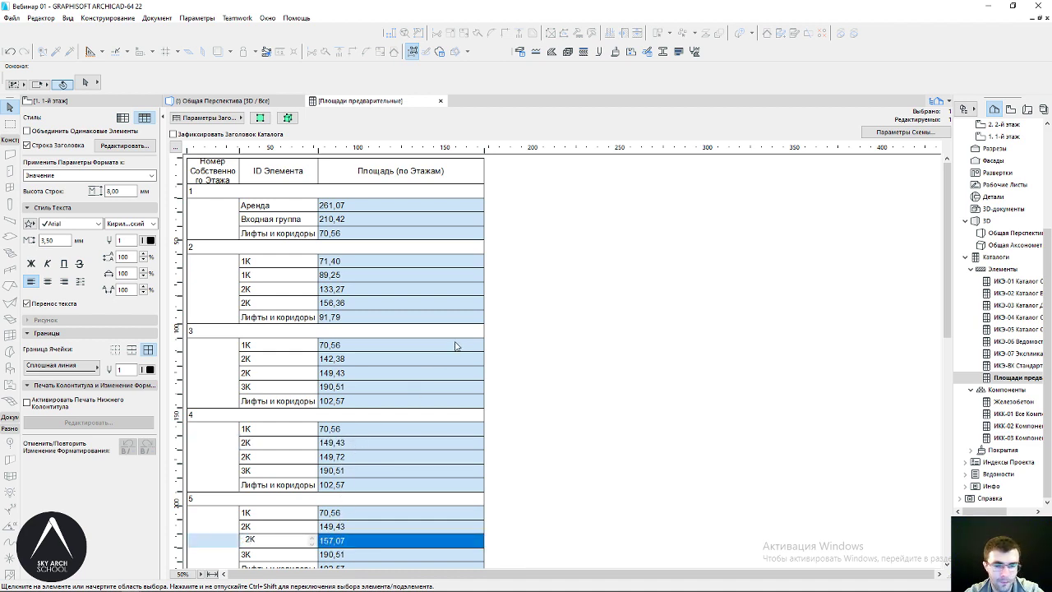
{"action": "left_click", "coordinate": [203, 104]}
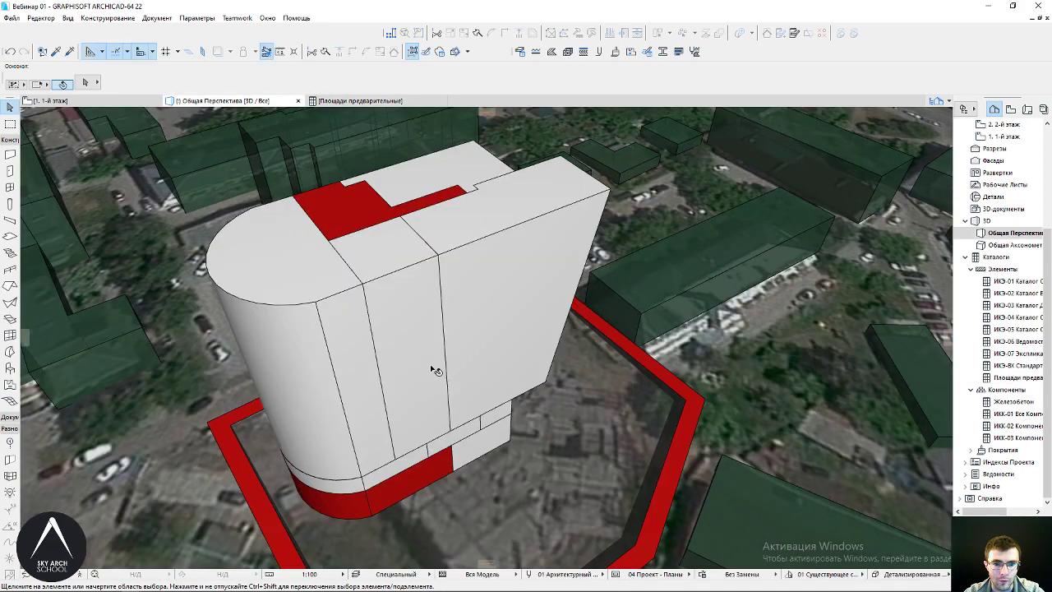
Orbit over the tower and city, then switch to the 01 Live project window
{"action": "mouse_move", "coordinate": [432, 368]}
{"action": "middle_mouse_down", "text": "shift"}
{"action": "mouse_move", "coordinate": [527, 396]}
{"action": "mouse_move", "coordinate": [315, 268]}
{"action": "mouse_move", "coordinate": [559, 411]}
{"action": "middle_mouse_up", "text": "shift"}
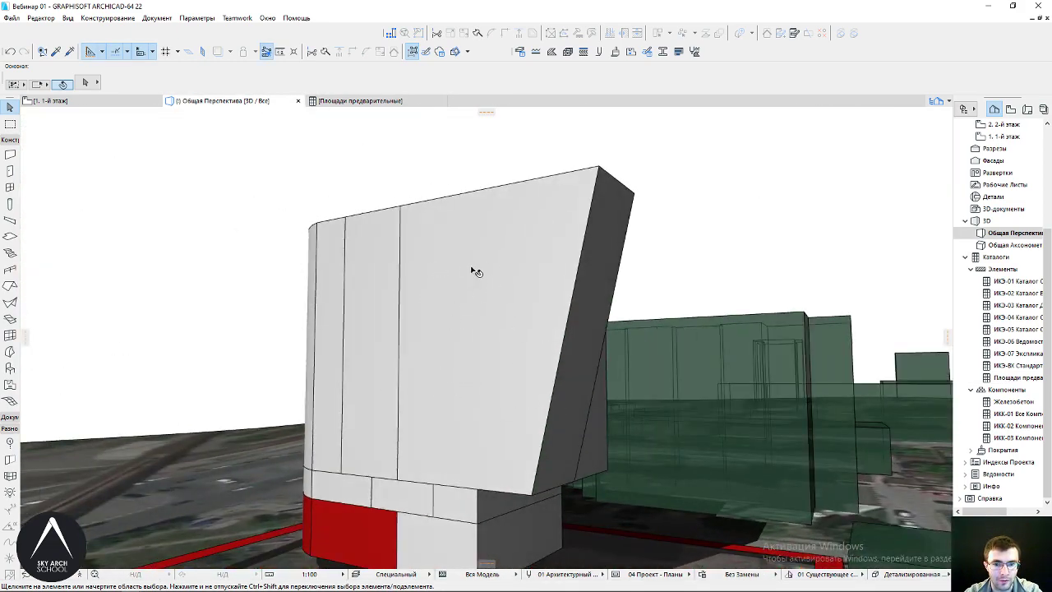
{"action": "mouse_move", "coordinate": [498, 382]}
{"action": "middle_mouse_down", "text": "shift"}
{"action": "mouse_move", "coordinate": [460, 301]}
{"action": "mouse_move", "coordinate": [499, 249]}
{"action": "middle_mouse_up", "text": "shift"}
{"action": "mouse_move", "coordinate": [429, 329]}
{"action": "middle_mouse_down", "text": "shift"}
{"action": "mouse_move", "coordinate": [453, 301]}
{"action": "mouse_move", "coordinate": [547, 324]}
{"action": "mouse_move", "coordinate": [138, 195]}
{"action": "middle_mouse_up", "text": "shift"}
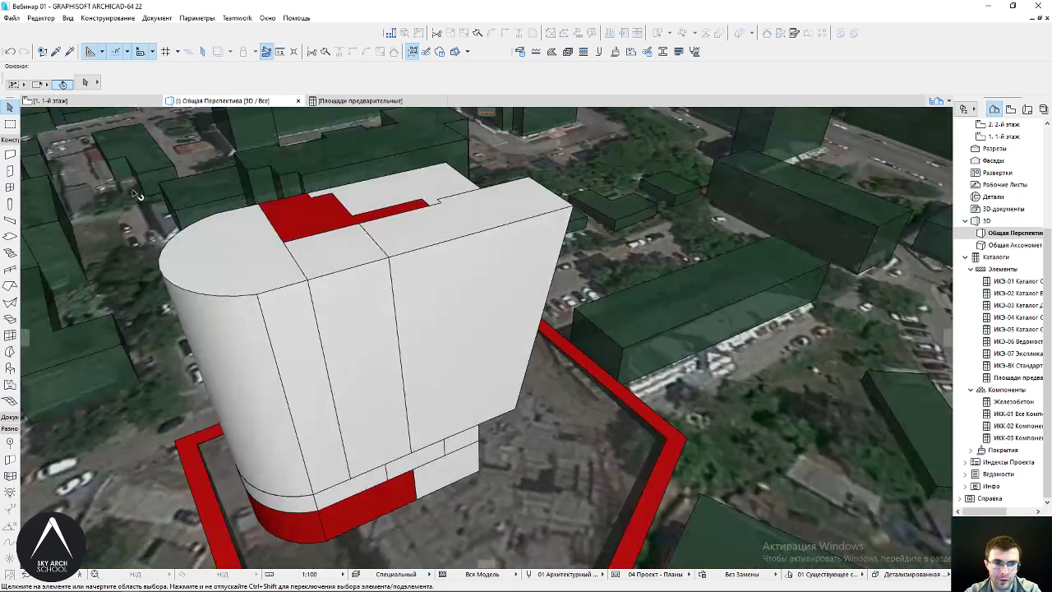
{"action": "left_click", "coordinate": [523, 288]}
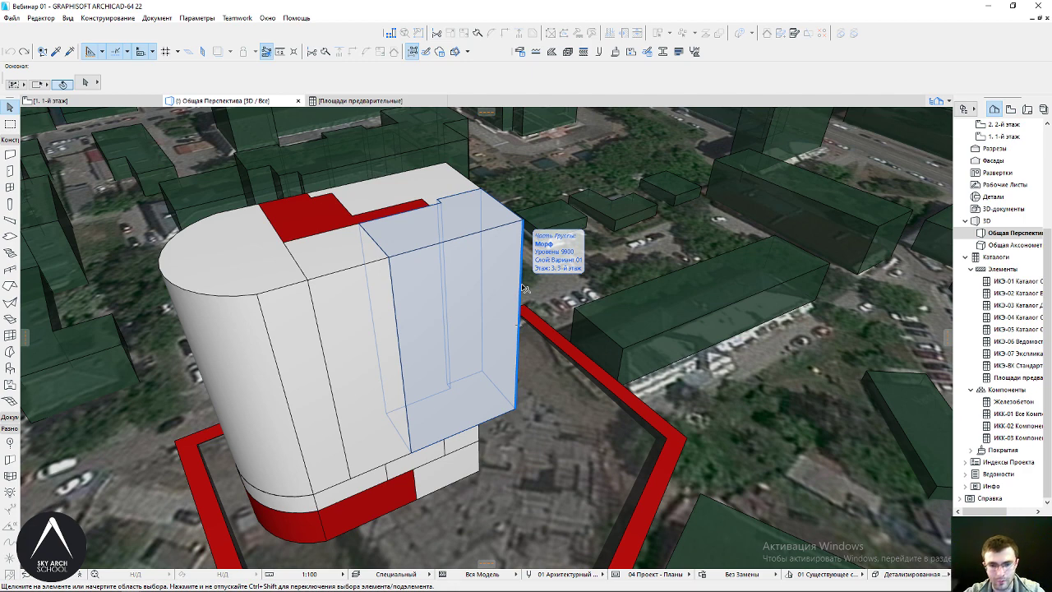
{"action": "key", "text": "Escape"}
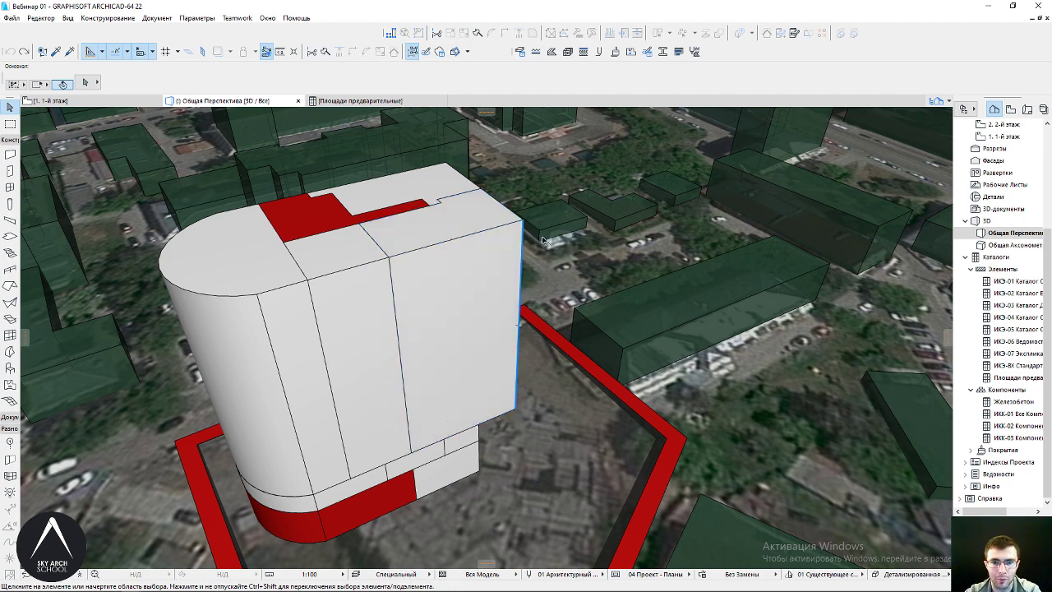
{"action": "middle_click_drag", "start_coordinate": [402, 232], "coordinate": [448, 159]}
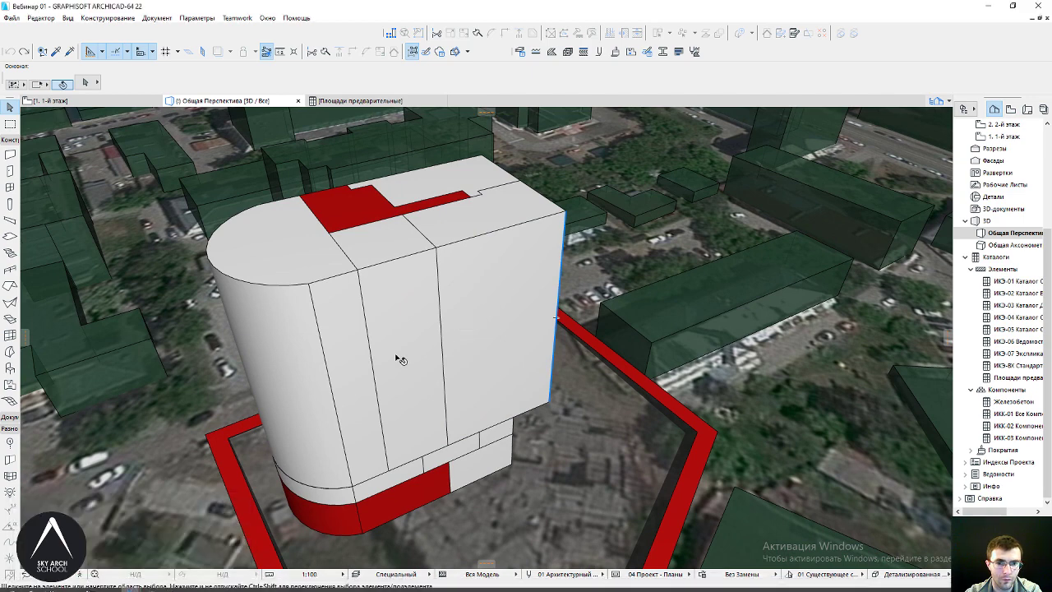
{"action": "mouse_move", "coordinate": [131, 583]}
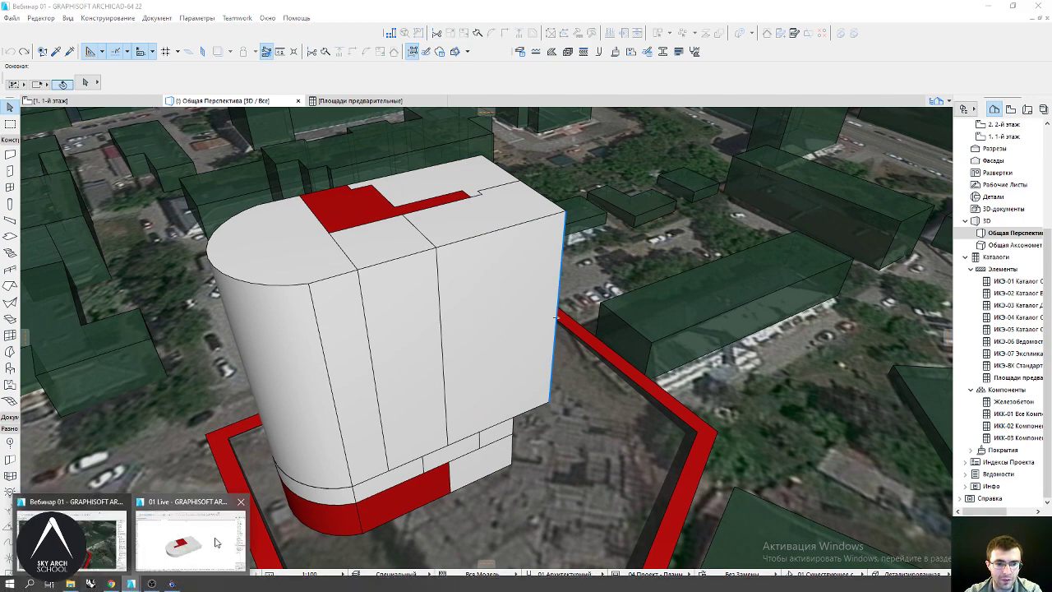
{"action": "left_click", "coordinate": [218, 542]}
Set the ID of the semicircular and lower-front morph blocks to 1
{"action": "left_click", "coordinate": [343, 340]}
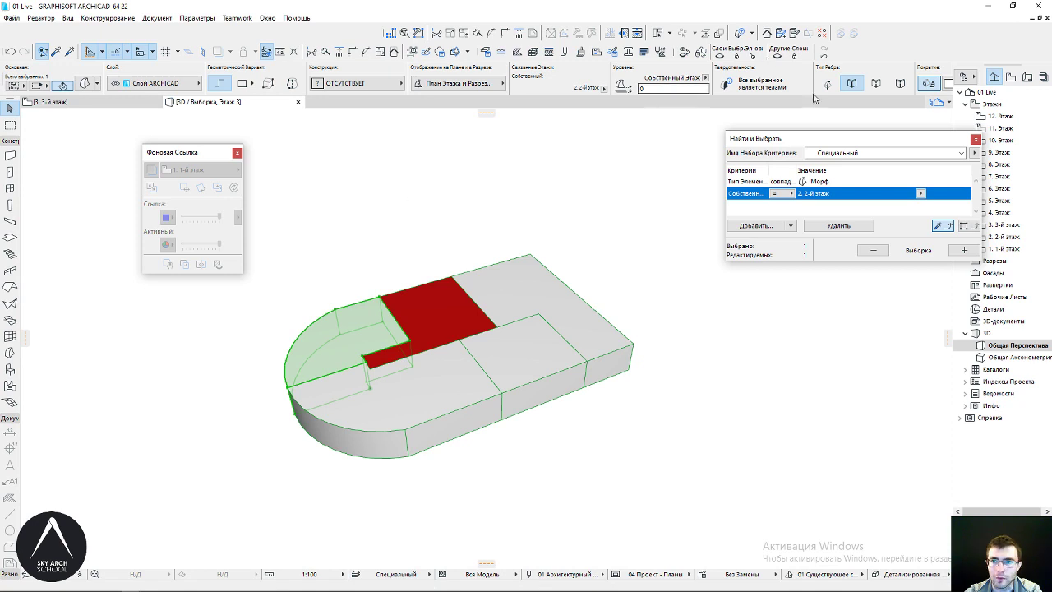
{"action": "scroll", "coordinate": [652, 85], "scroll_direction": "down", "scroll_amount": 3}
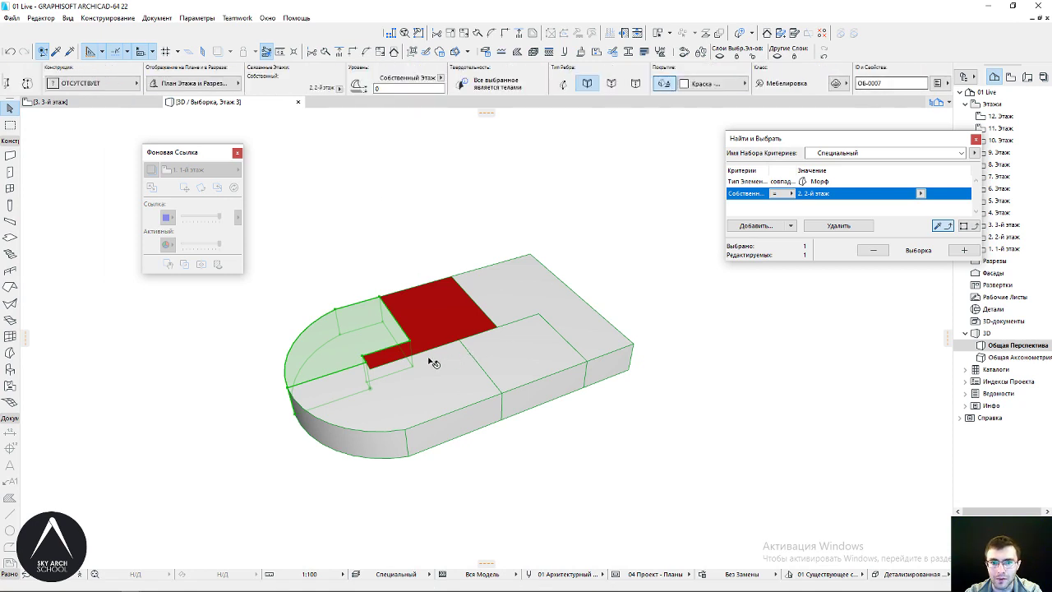
{"action": "left_click", "coordinate": [903, 84]}
{"action": "type", "text": "1К"}
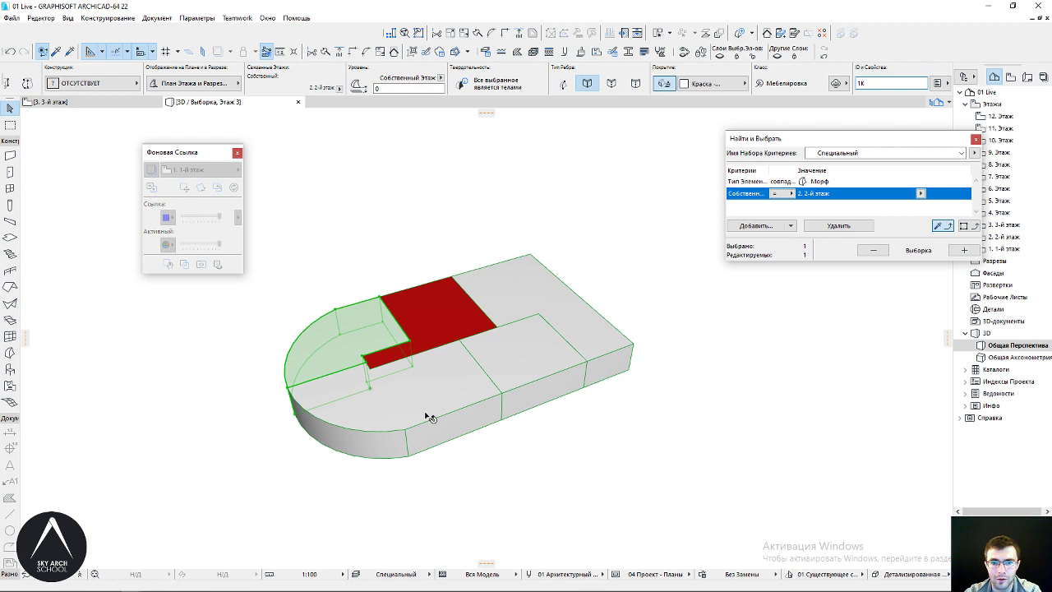
{"action": "left_click", "coordinate": [429, 418]}
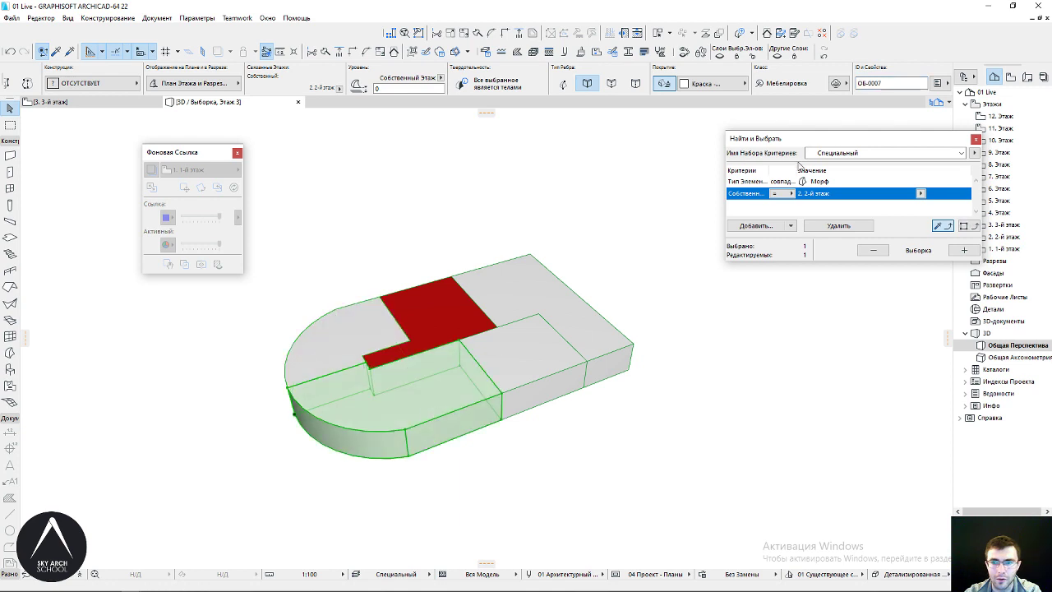
{"action": "left_click", "coordinate": [873, 80]}
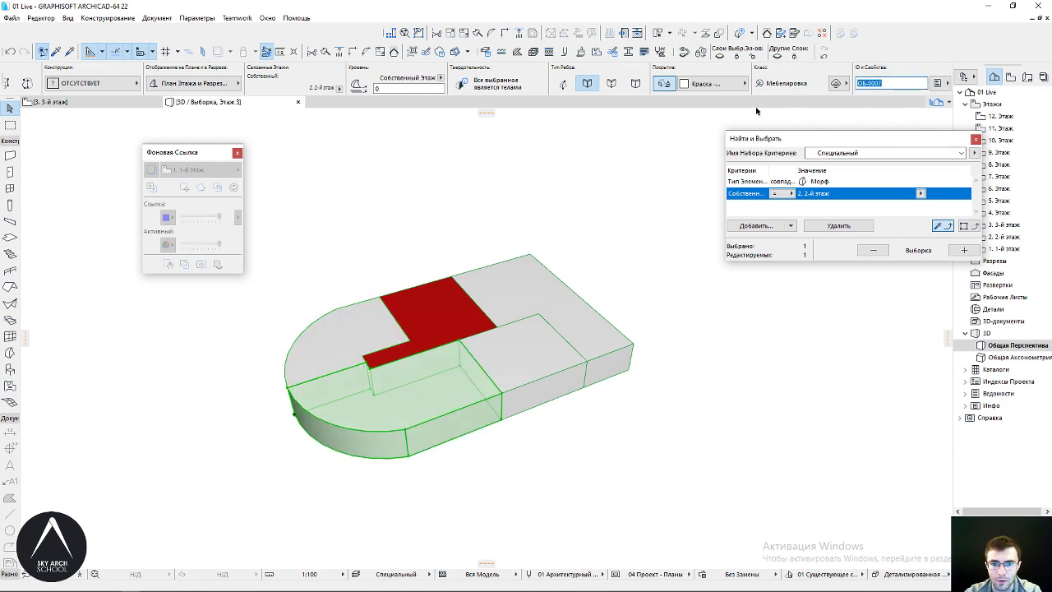
{"action": "type", "text": "1"}
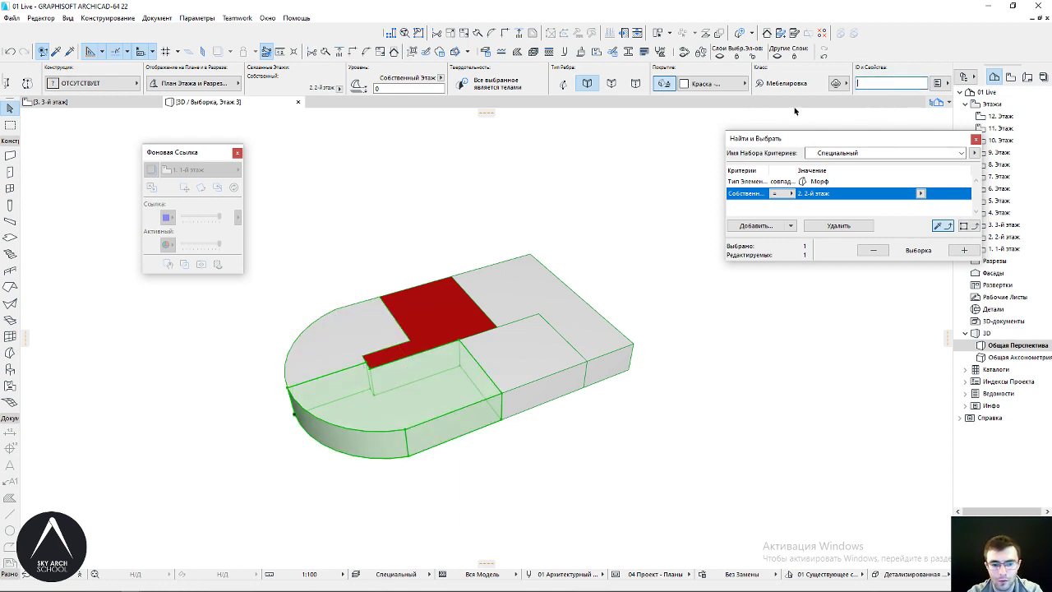
Give the back-right morph ID 3 and the middle-right morph ID 1
{"action": "left_click", "coordinate": [518, 263], "text": "shift"}
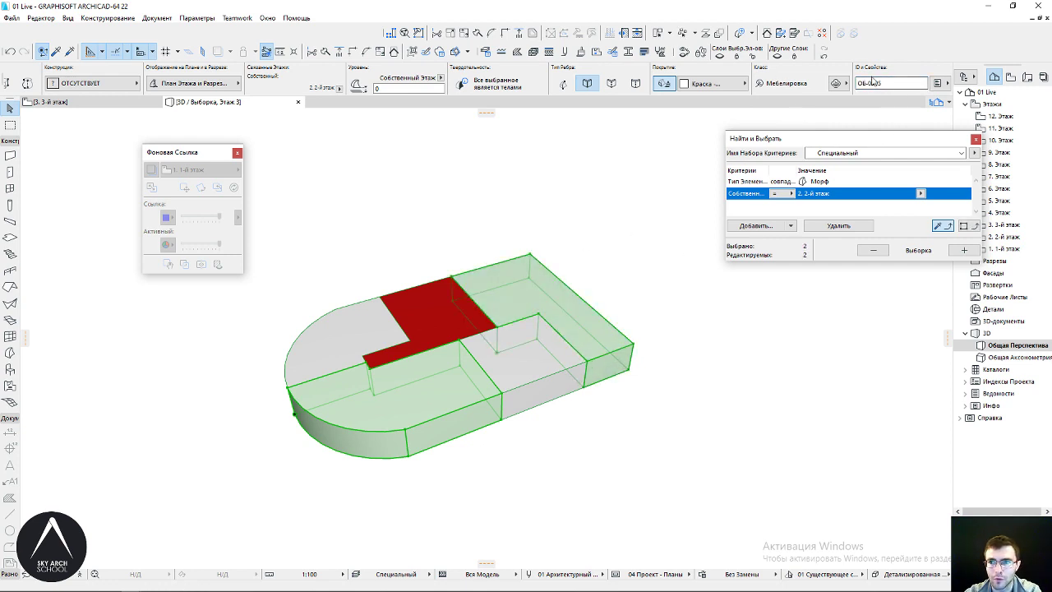
{"action": "type", "text": "3Н"}
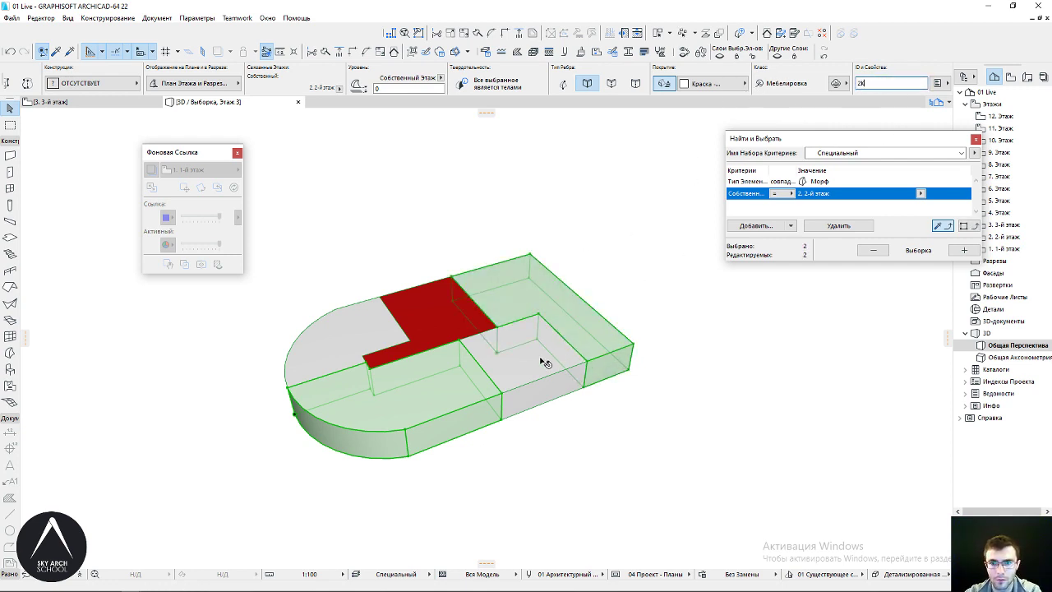
{"action": "left_click", "coordinate": [545, 359]}
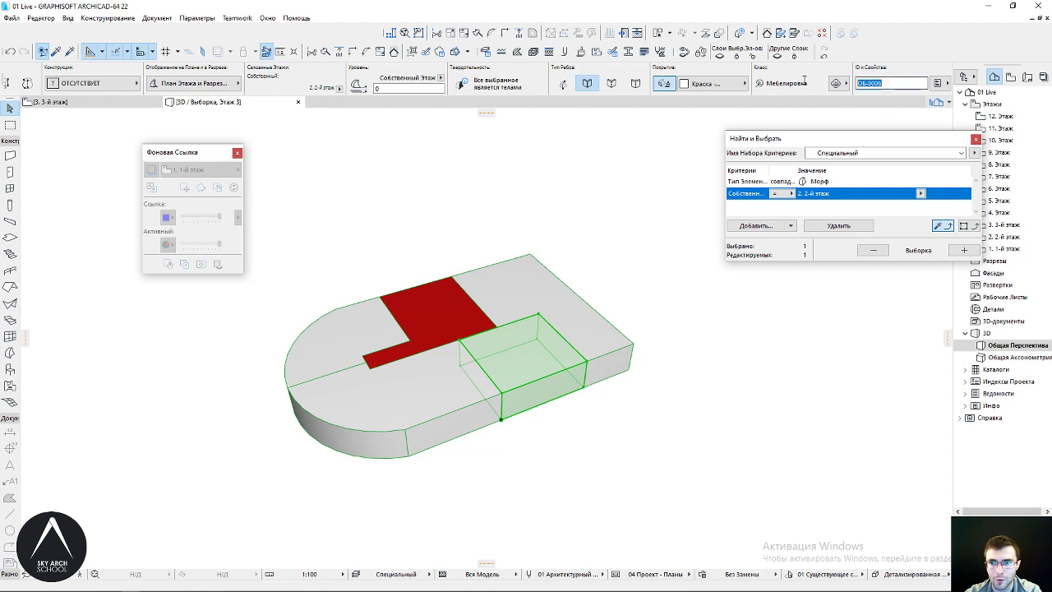
{"action": "type", "text": "1"}
{"action": "left_click", "coordinate": [645, 205]}
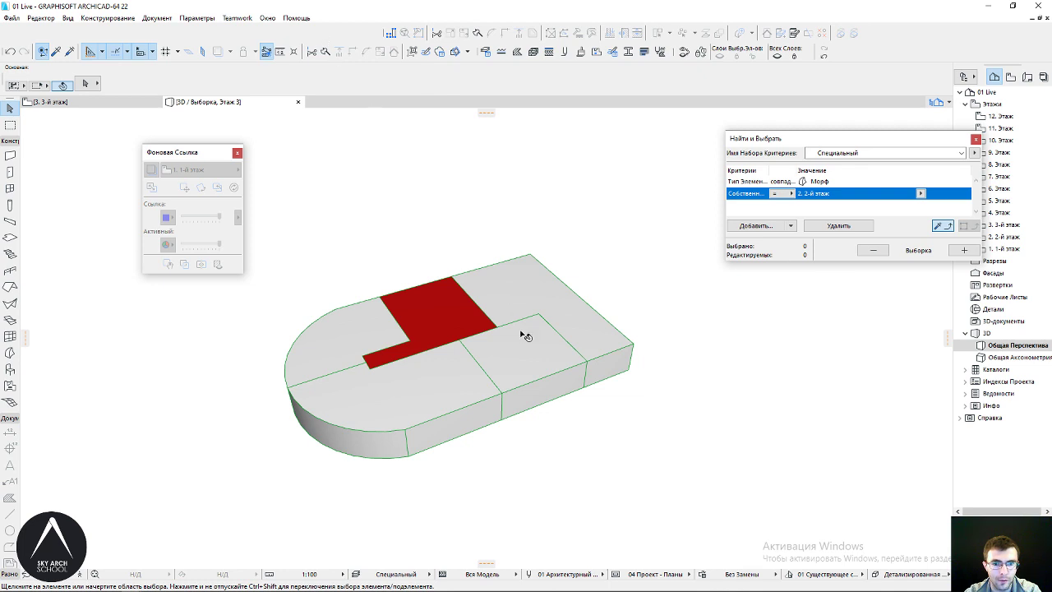
Show all elements with F5 and orbit around the whole site with surrounding buildings
{"action": "middle_click_drag", "start_coordinate": [550, 331], "coordinate": [277, 112], "text": "shift"}
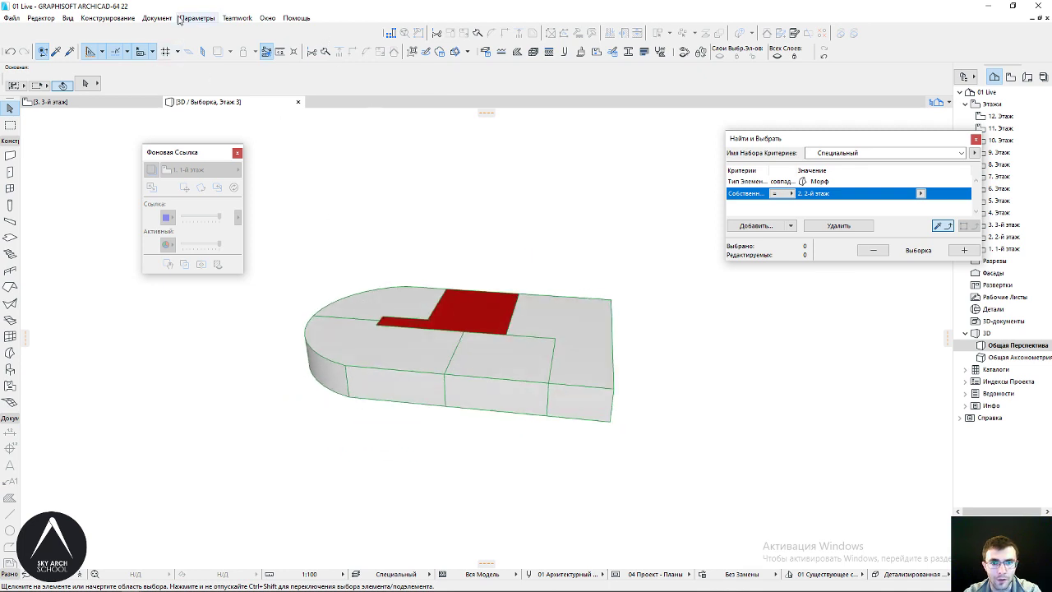
{"action": "middle_click_drag", "start_coordinate": [398, 300], "coordinate": [667, 350], "text": "shift"}
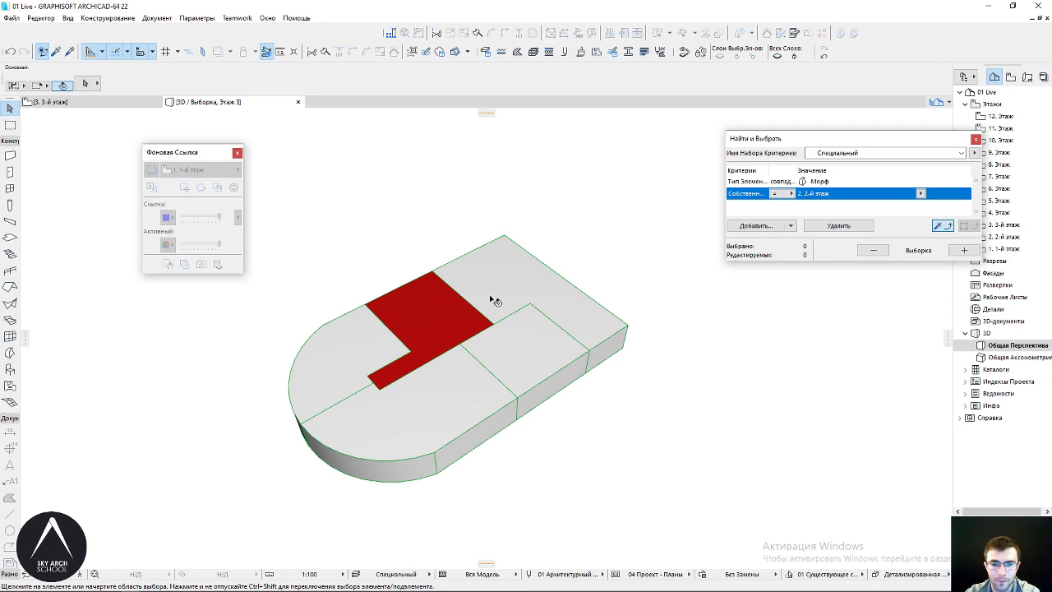
{"action": "key", "text": "F5"}
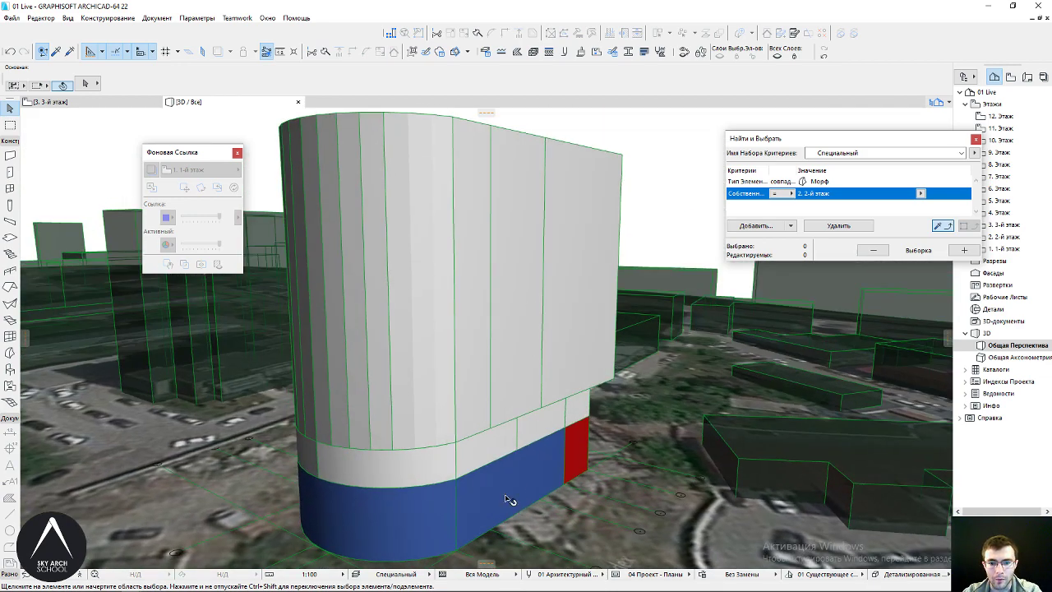
{"action": "left_click", "coordinate": [507, 499]}
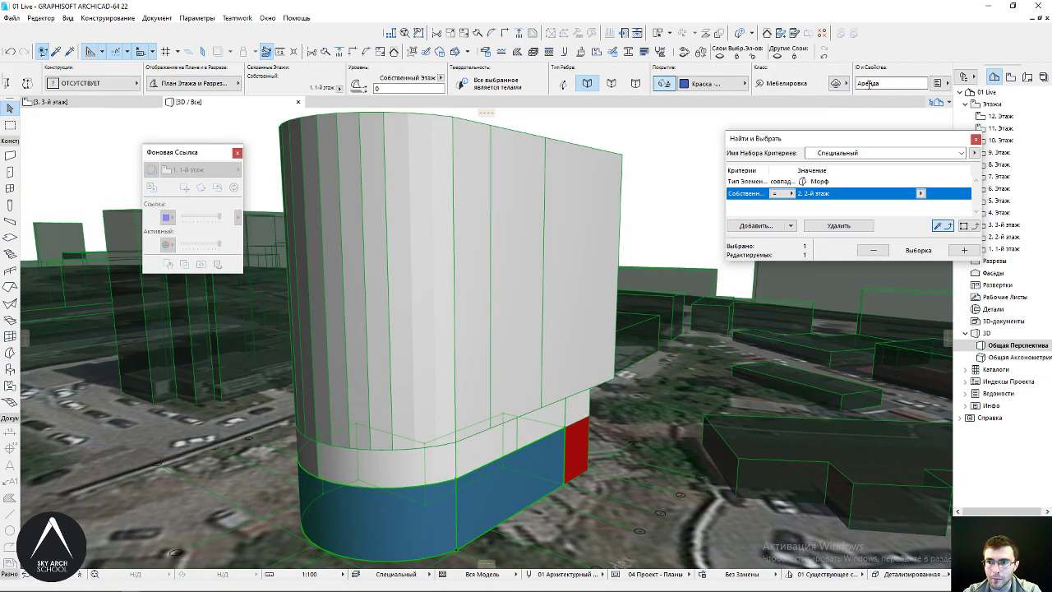
{"action": "key", "text": "Escape"}
{"action": "mouse_move", "coordinate": [399, 287]}
{"action": "middle_mouse_down", "text": "shift"}
{"action": "mouse_move", "coordinate": [435, 267]}
{"action": "mouse_move", "coordinate": [493, 275]}
{"action": "middle_mouse_up", "text": "shift"}
{"action": "left_click_drag", "start_coordinate": [924, 140], "coordinate": [837, 130]}
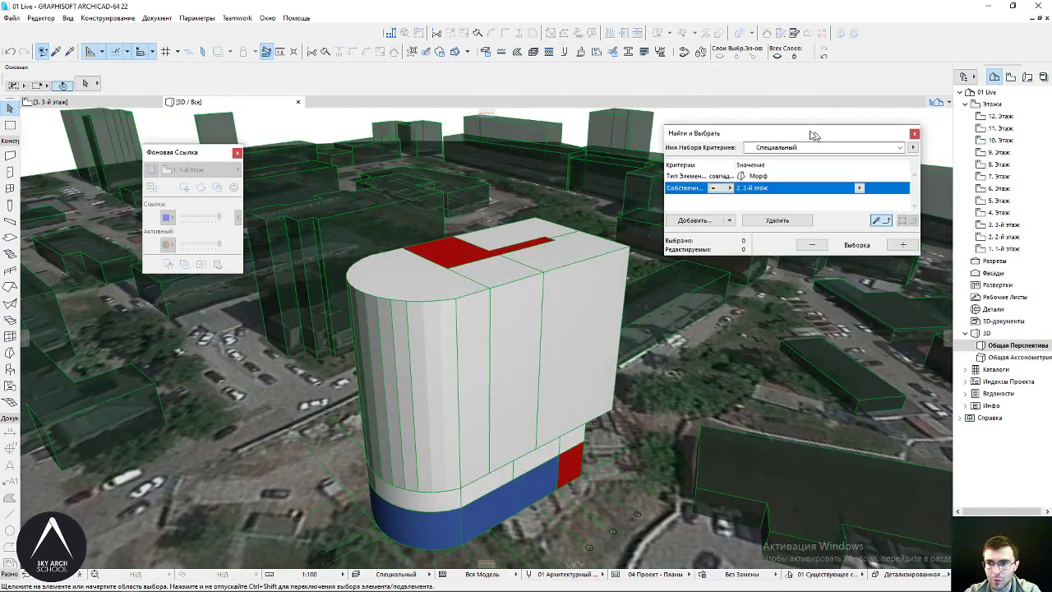
Close the Find & Select panel and expand the Каталоги list in the Navigator
{"action": "left_click", "coordinate": [889, 130]}
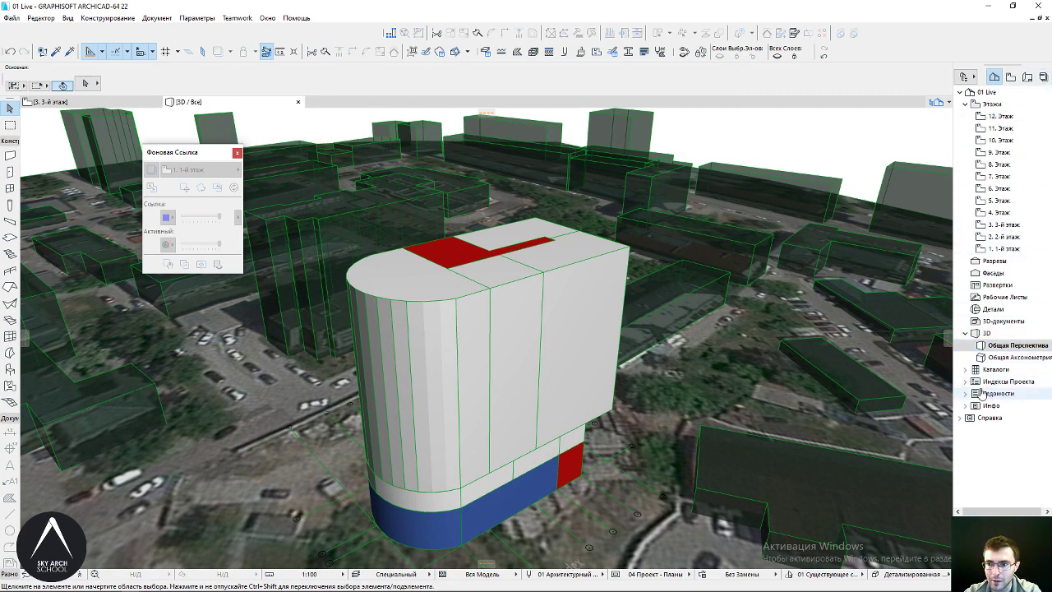
{"action": "left_click", "coordinate": [966, 370]}
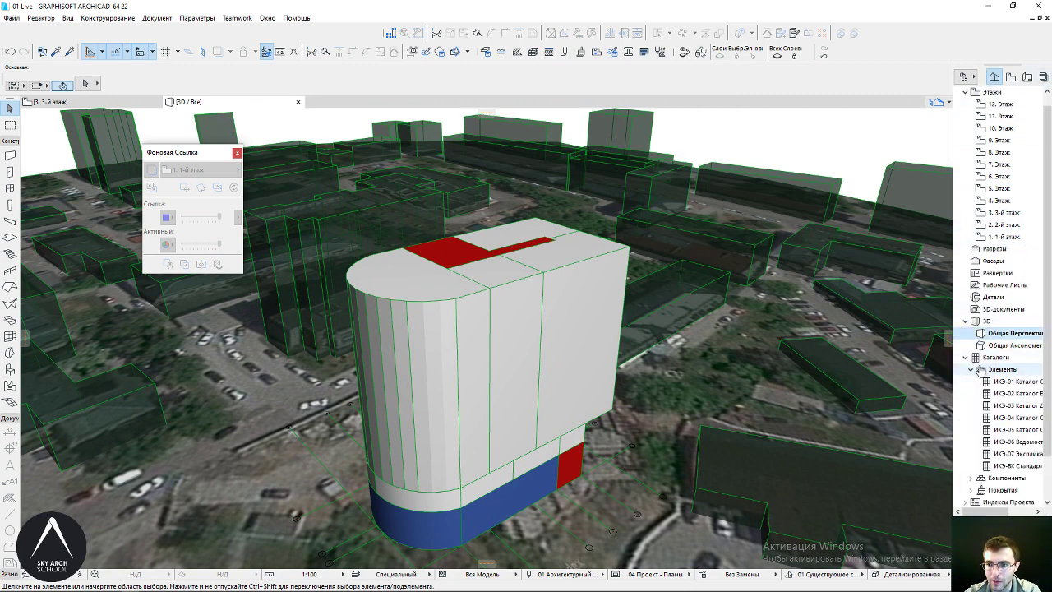
{"action": "left_click", "coordinate": [973, 372]}
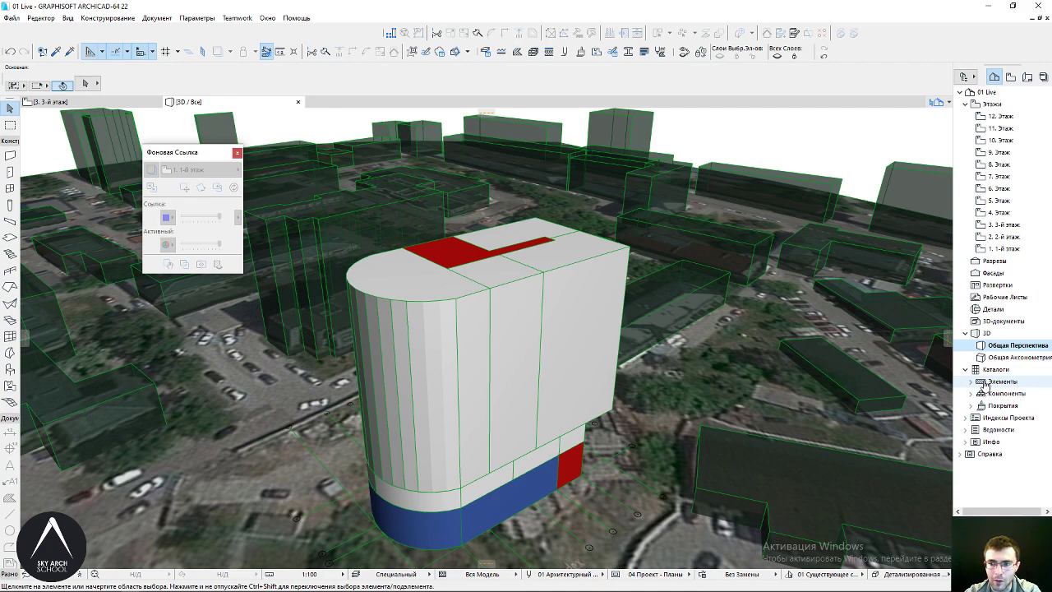
Create the schedule scheme 'Площадь по этажам' limited to element type Морф
{"action": "right_click", "coordinate": [985, 383]}
{"action": "left_click", "coordinate": [984, 391]}
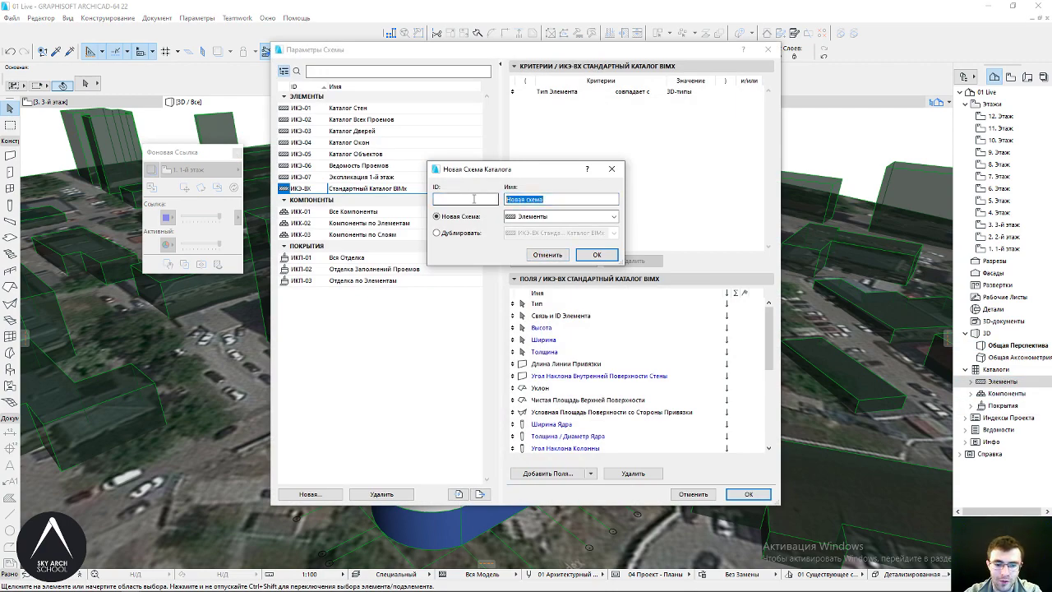
{"action": "type", "text": "Площадь по этажам"}
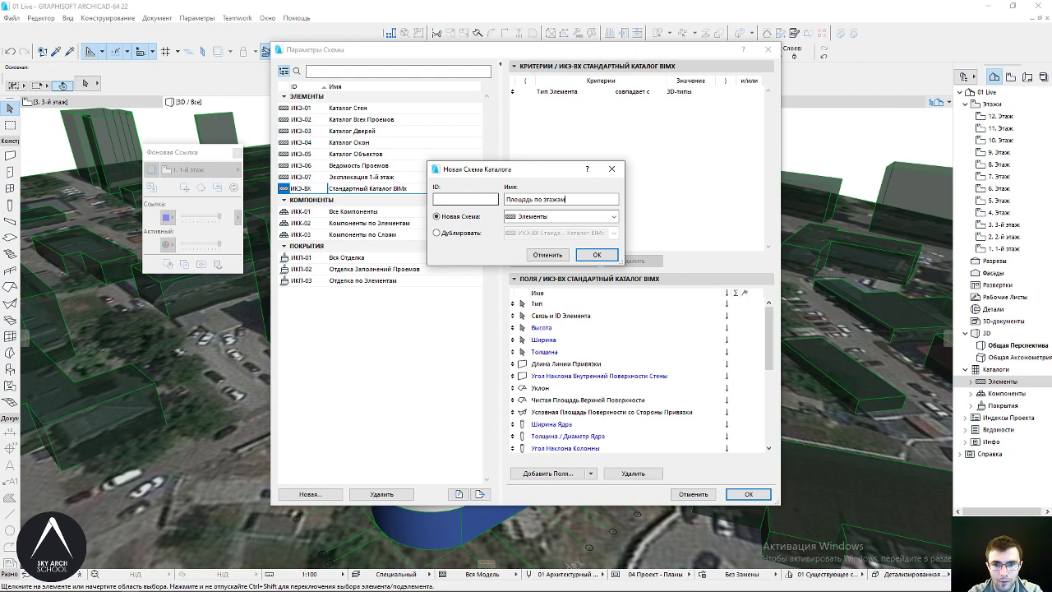
{"action": "key", "text": "Return"}
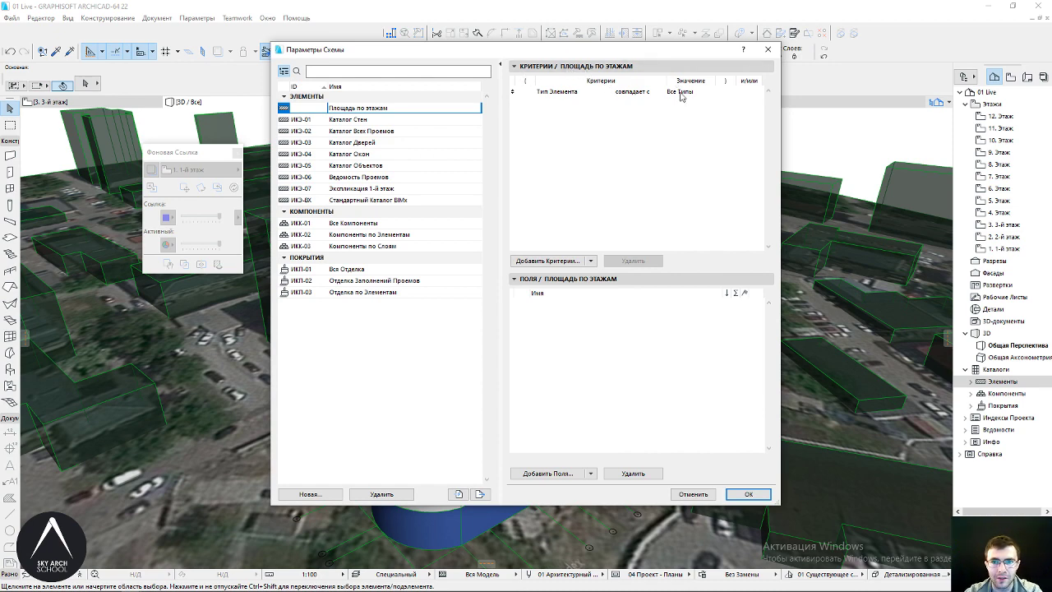
{"action": "left_click_drag", "start_coordinate": [592, 52], "coordinate": [849, 52]}
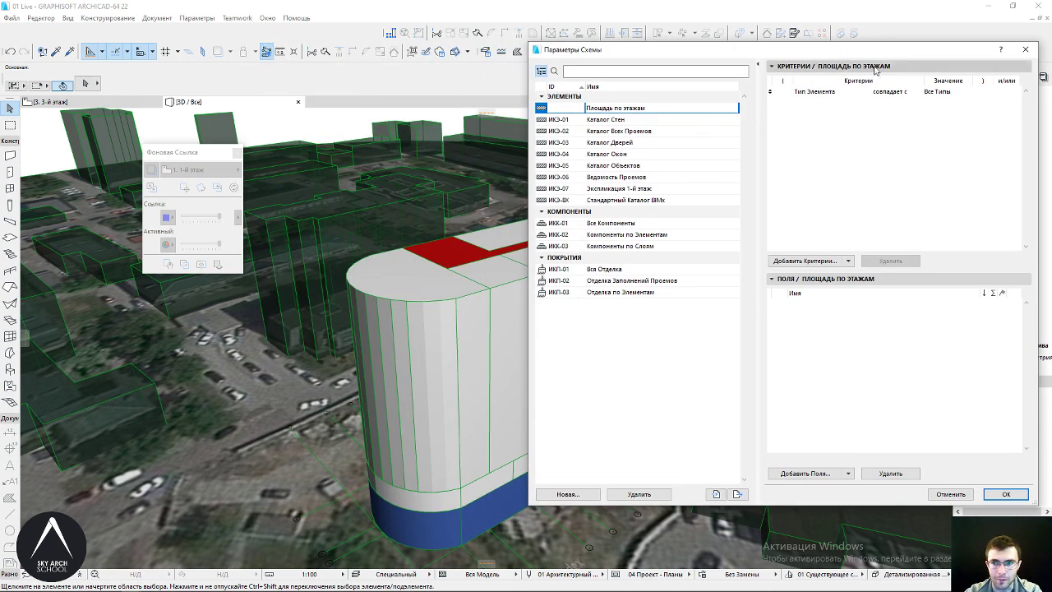
{"action": "left_click_drag", "start_coordinate": [929, 49], "coordinate": [802, 48]}
{"action": "left_click", "coordinate": [839, 91]}
{"action": "left_click", "coordinate": [839, 91]}
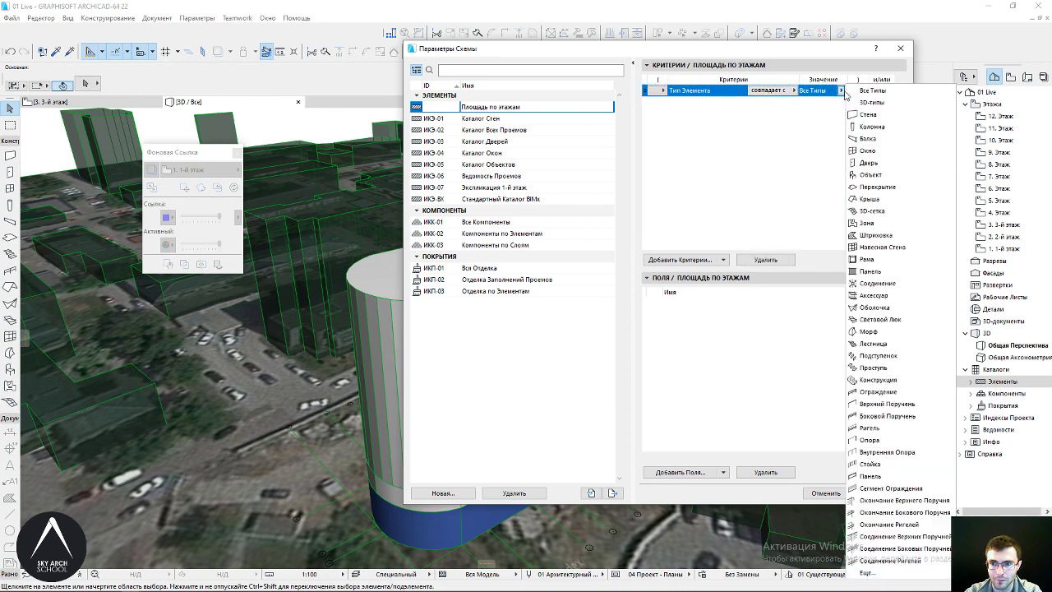
{"action": "left_click", "coordinate": [872, 331]}
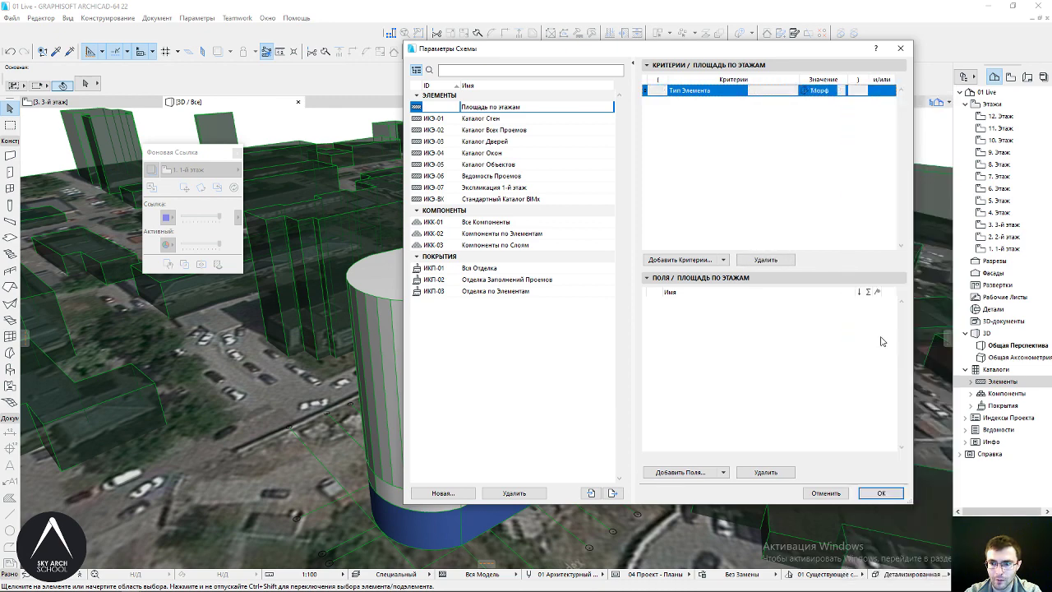
Add a Слой criterion restricting the schedule to the 01 Вариант layer
{"action": "left_click", "coordinate": [680, 260]}
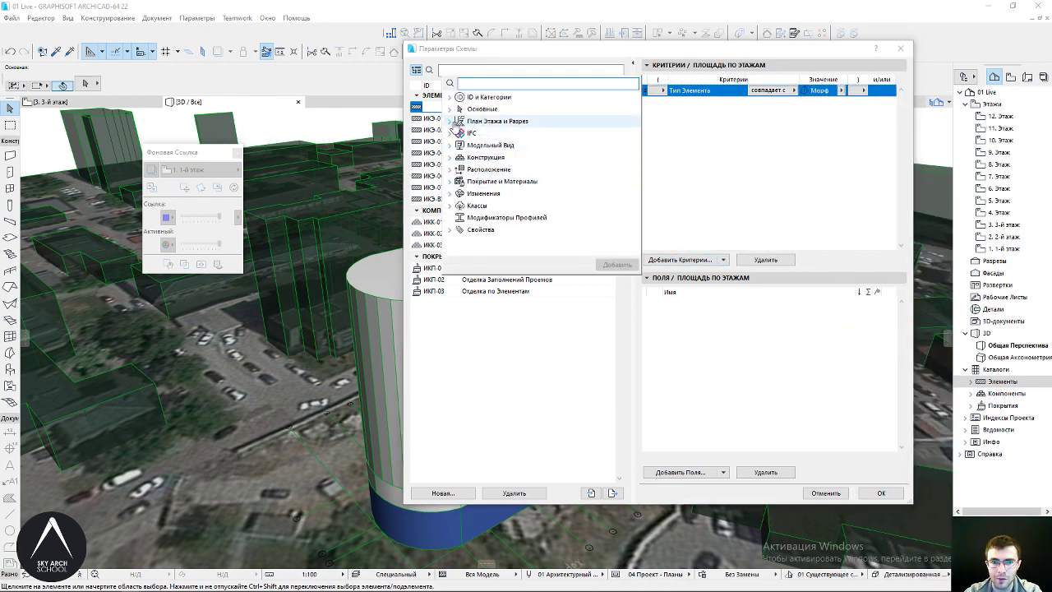
{"action": "left_click", "coordinate": [450, 145]}
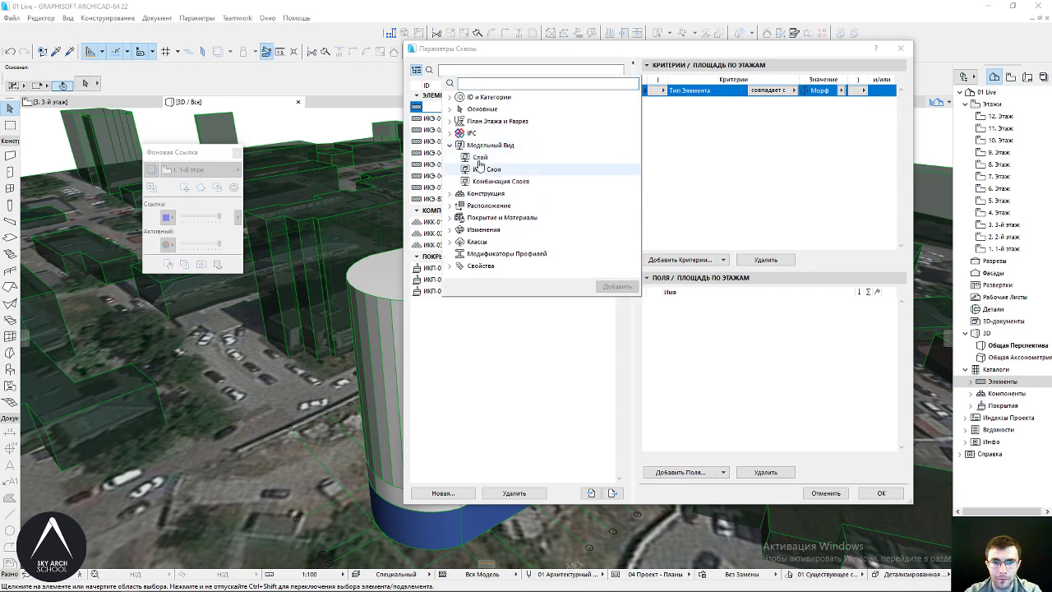
{"action": "double_click", "coordinate": [485, 157]}
{"action": "left_click", "coordinate": [840, 102]}
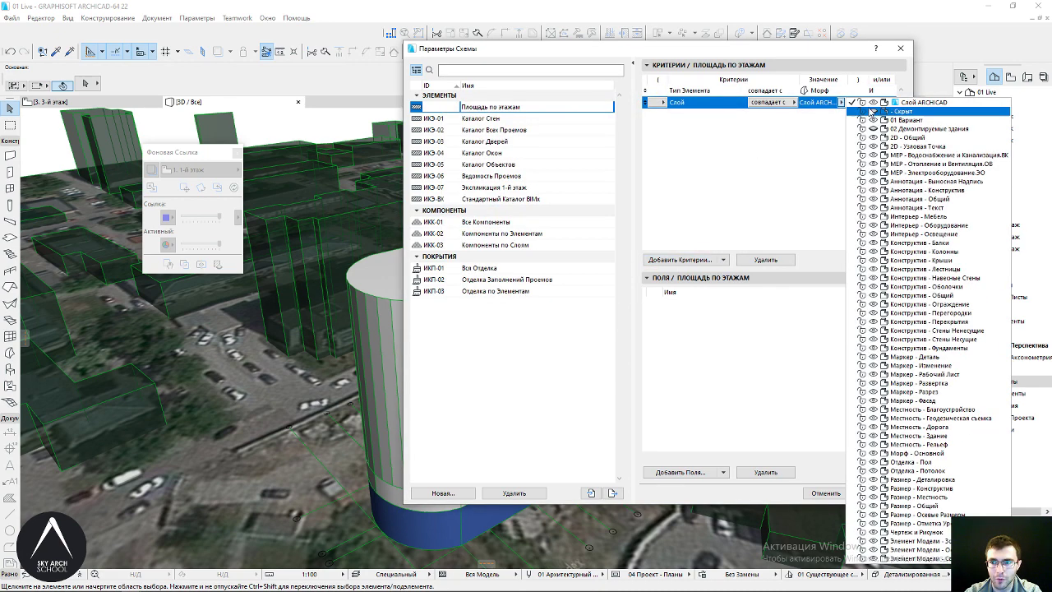
{"action": "left_click", "coordinate": [896, 120]}
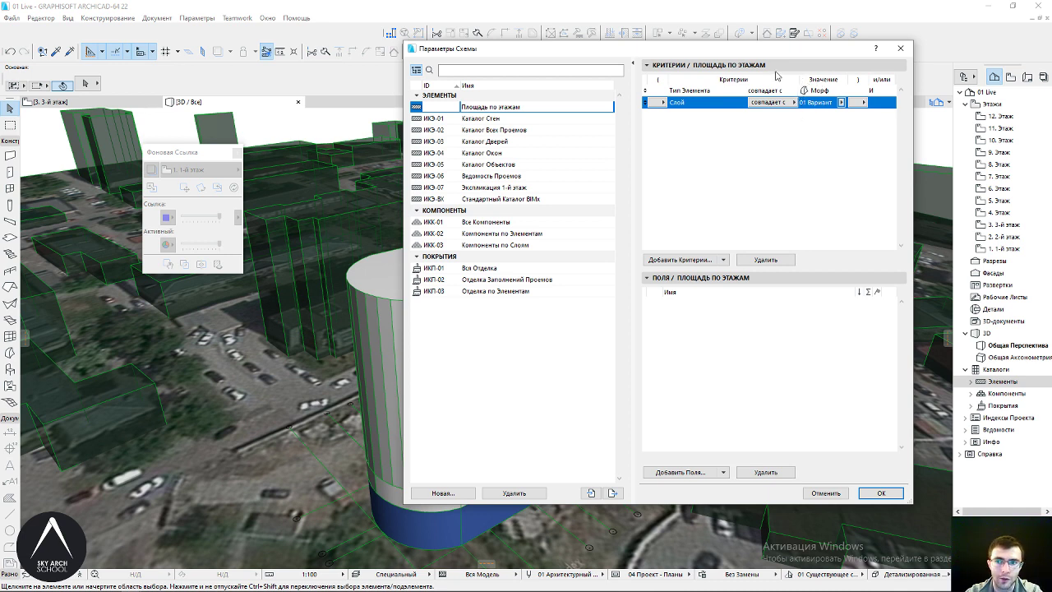
{"action": "left_click", "coordinate": [717, 355]}
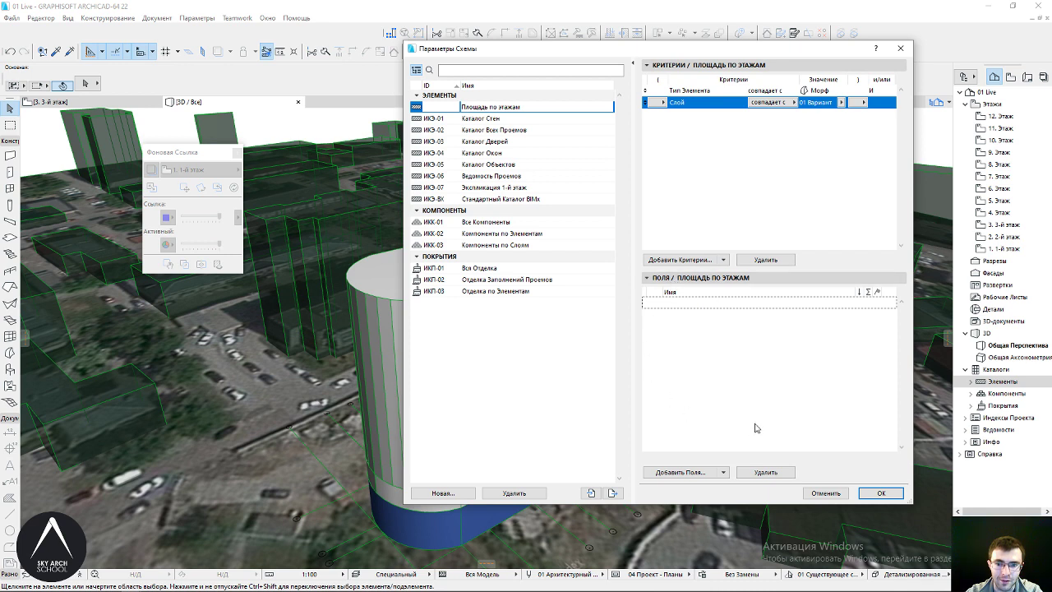
Add the Площадь (по Этажам), ID Элемента and Имя Собственного Этажа fields to the schedule
{"action": "left_click", "coordinate": [682, 473]}
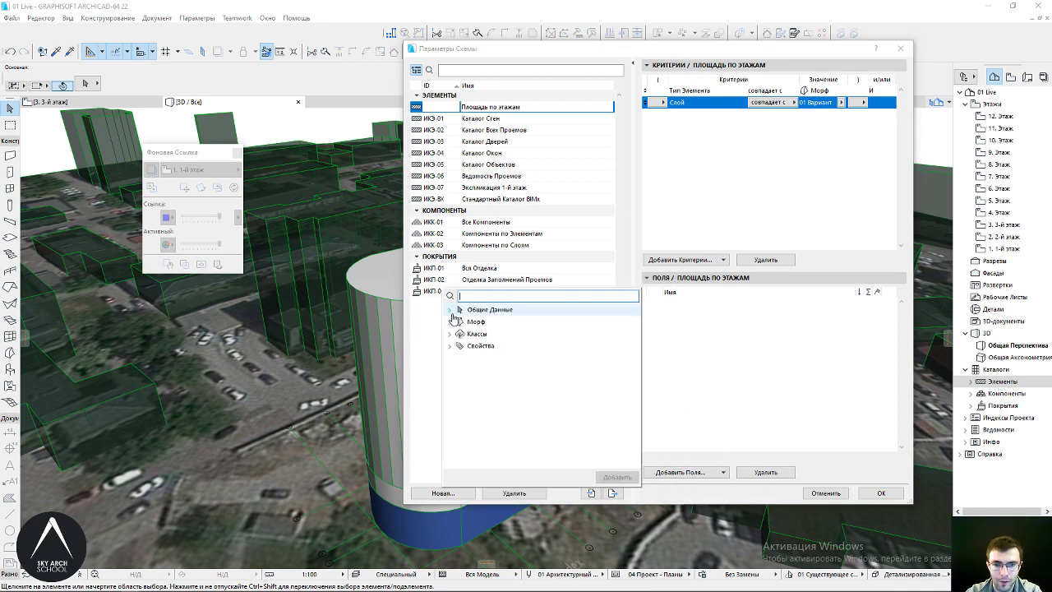
{"action": "left_click", "coordinate": [450, 321]}
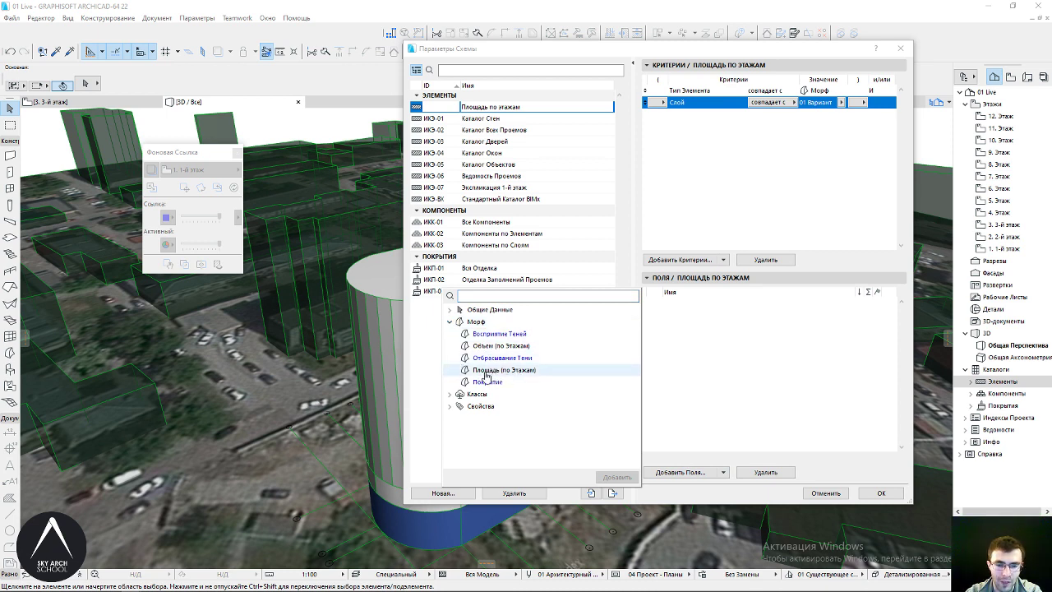
{"action": "double_click", "coordinate": [482, 370]}
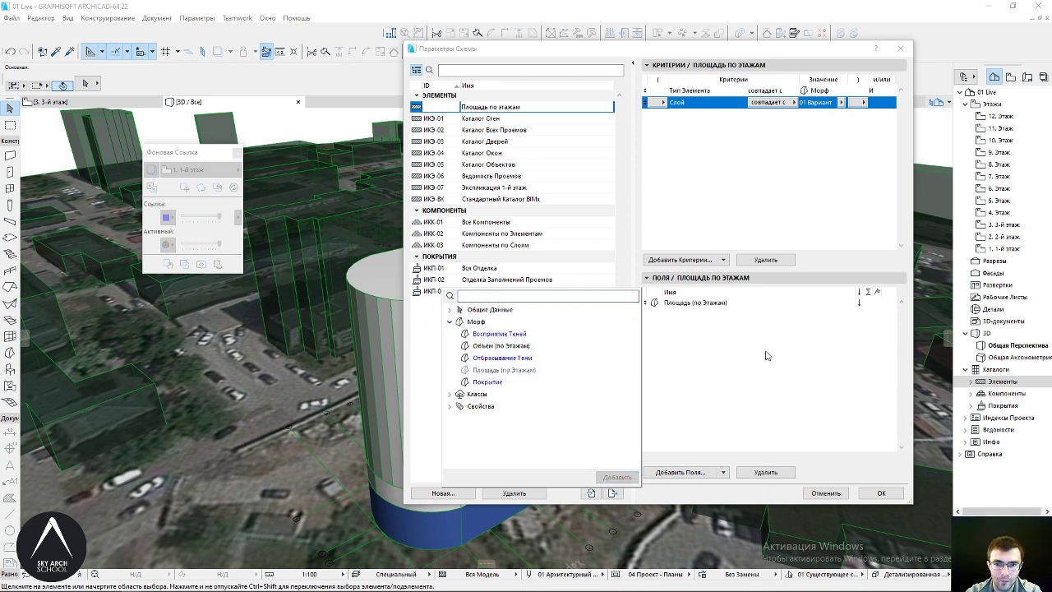
{"action": "left_click", "coordinate": [449, 321]}
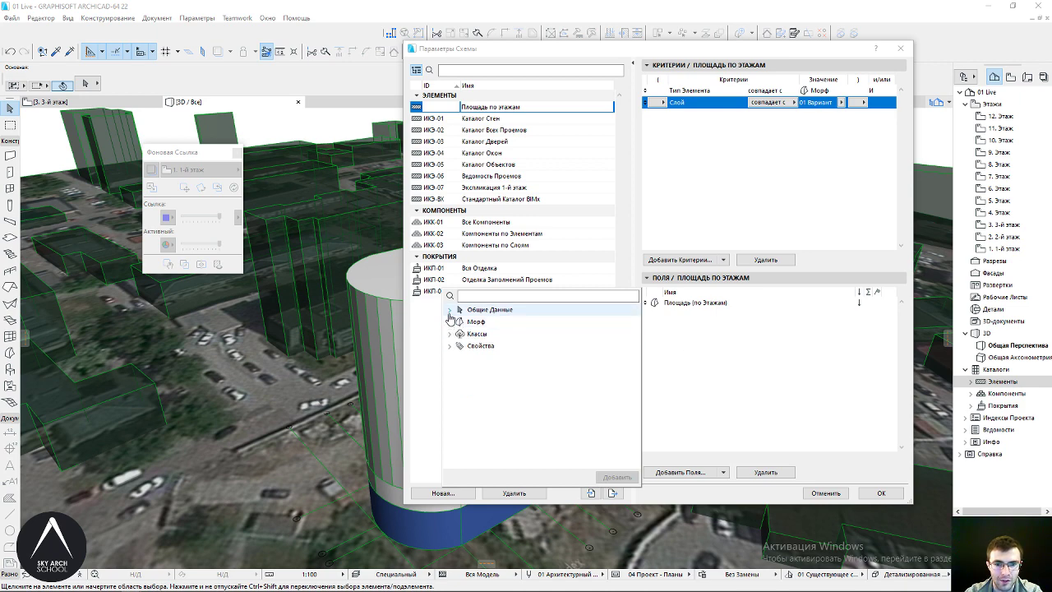
{"action": "left_click", "coordinate": [450, 310]}
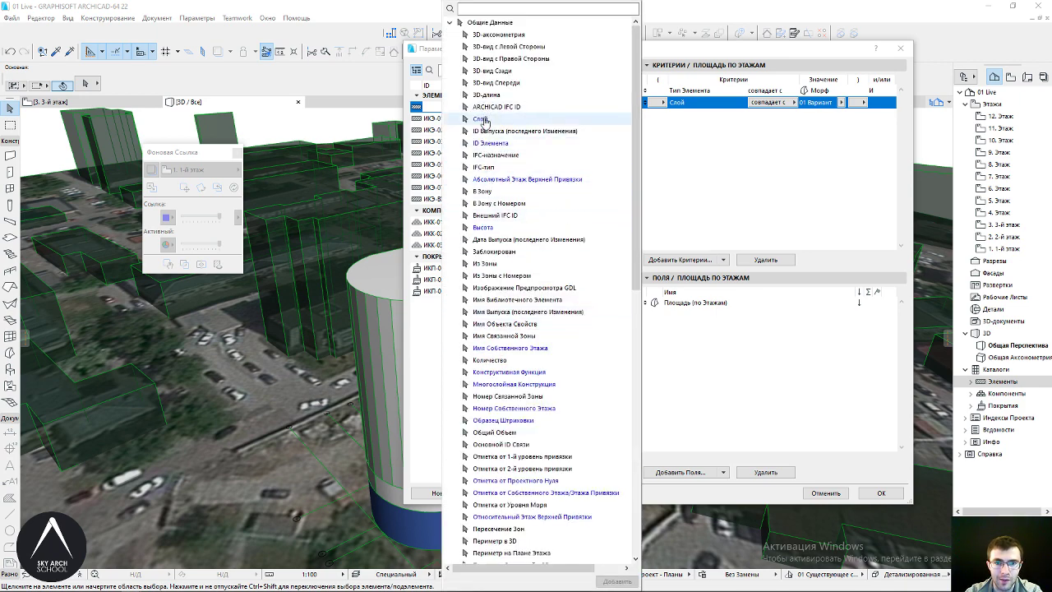
{"action": "double_click", "coordinate": [490, 143]}
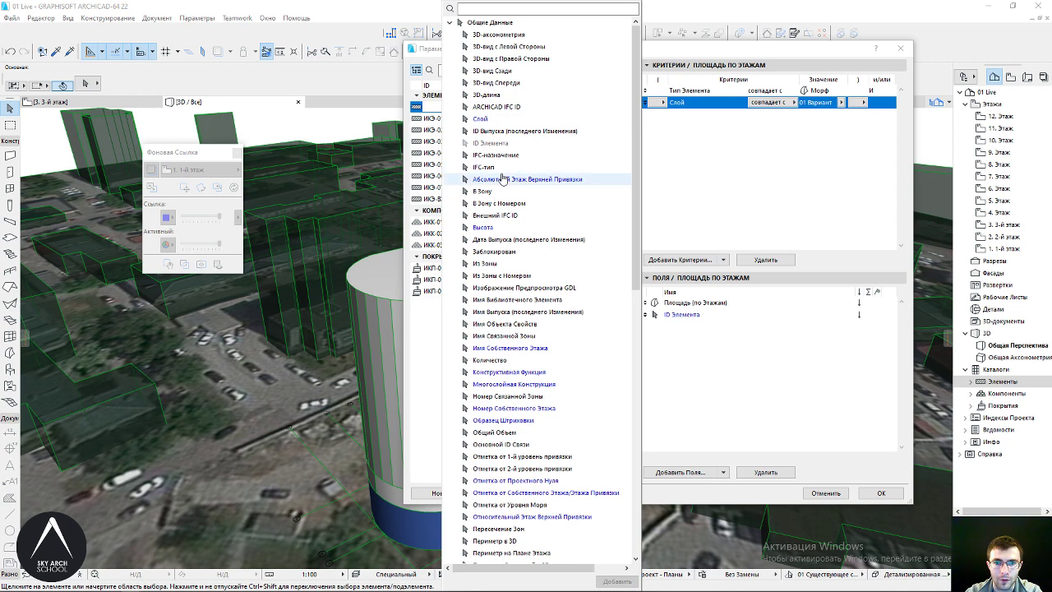
{"action": "double_click", "coordinate": [503, 348]}
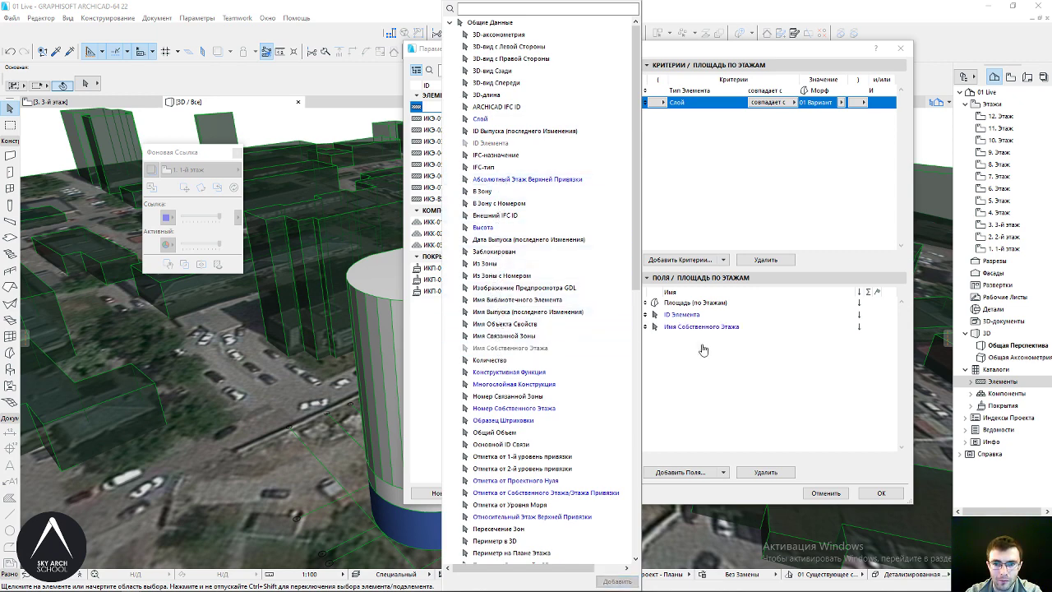
{"action": "left_click", "coordinate": [673, 331]}
Replace the story name field with Номер Собственного Этажа and move it to the top
{"action": "left_click", "coordinate": [725, 327]}
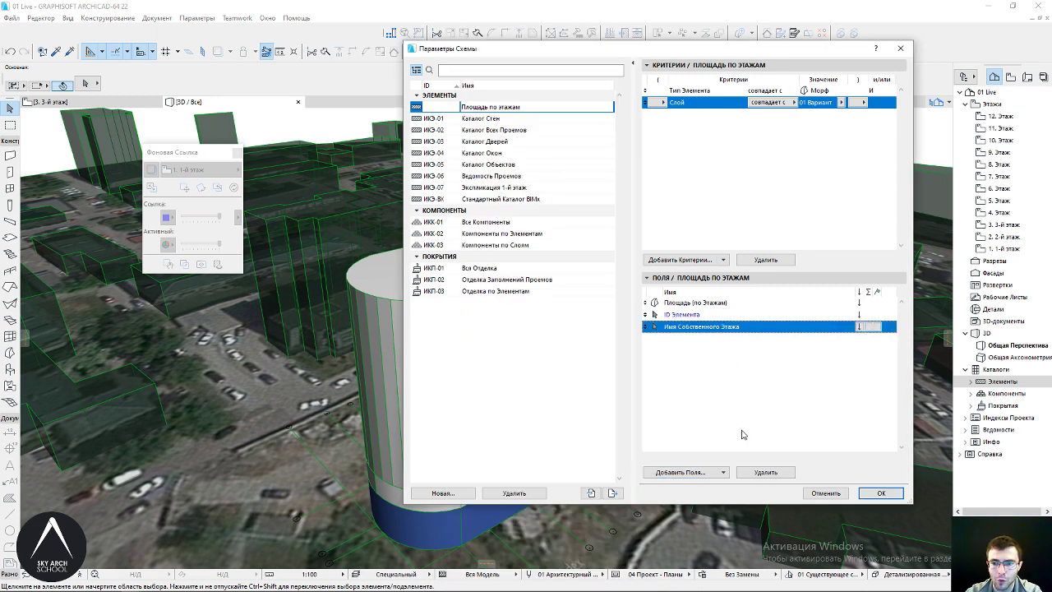
{"action": "left_click", "coordinate": [765, 471]}
{"action": "left_click", "coordinate": [681, 472]}
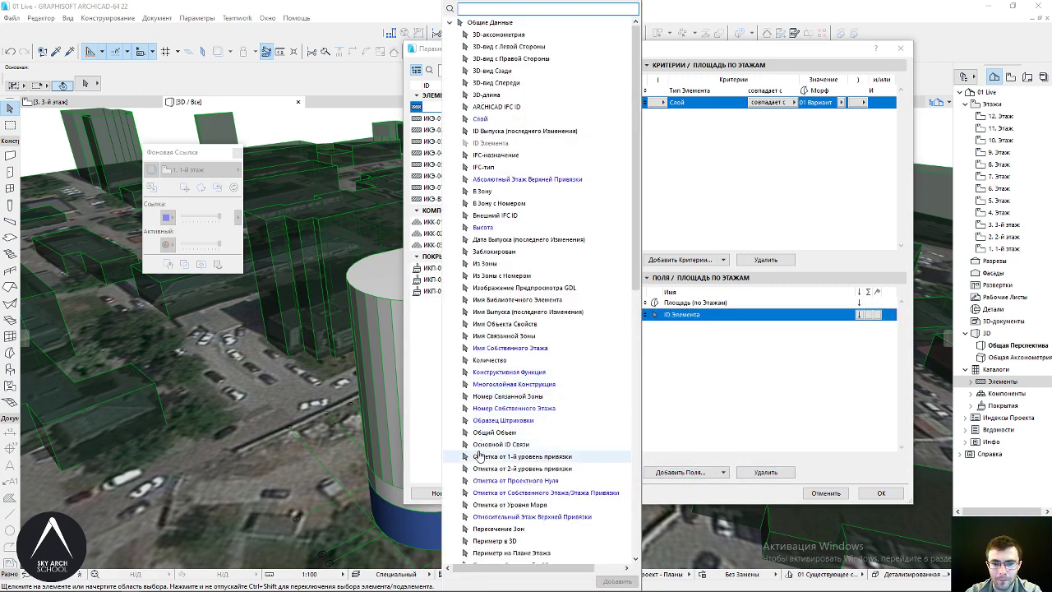
{"action": "left_click", "coordinate": [498, 540]}
{"action": "scroll", "coordinate": [523, 401], "scroll_direction": "down", "scroll_amount": 2}
{"action": "scroll", "coordinate": [518, 411], "scroll_direction": "down", "scroll_amount": 2}
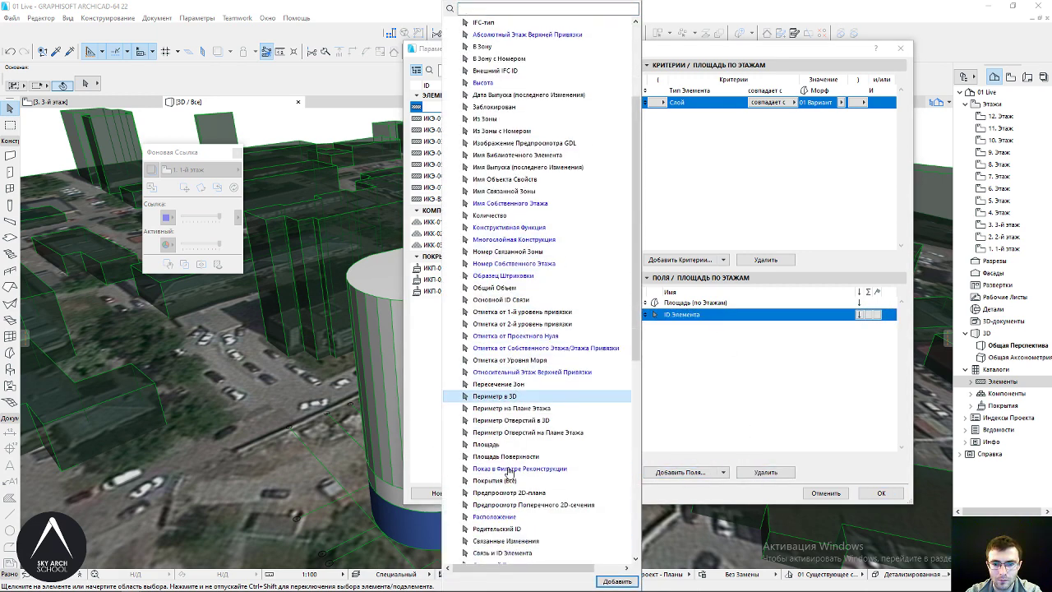
{"action": "scroll", "coordinate": [505, 472], "scroll_direction": "down", "scroll_amount": 3}
{"action": "scroll", "coordinate": [504, 477], "scroll_direction": "down", "scroll_amount": 3}
{"action": "scroll", "coordinate": [514, 411], "scroll_direction": "up", "scroll_amount": 5}
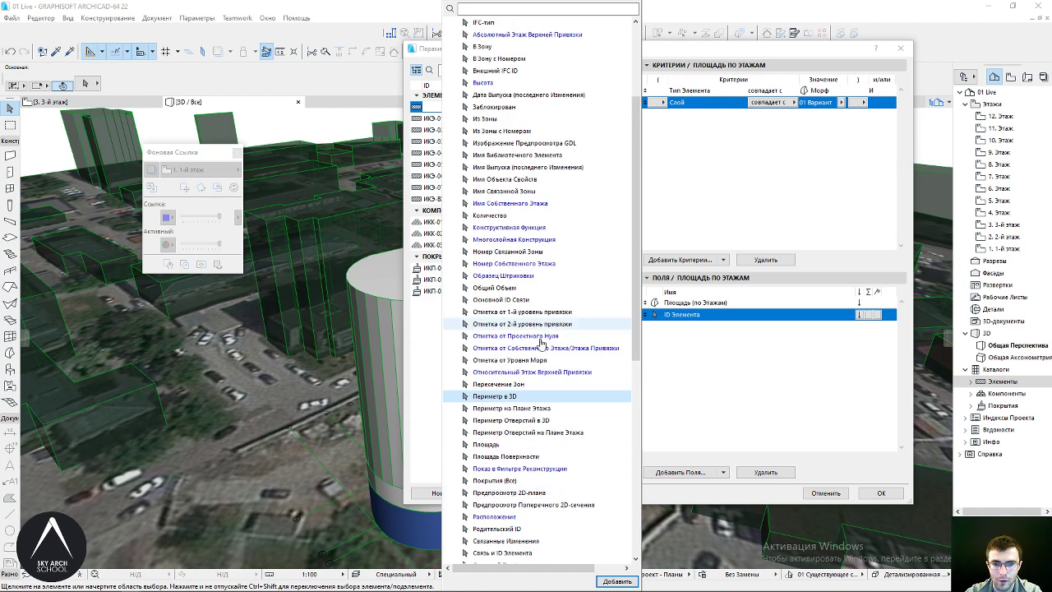
{"action": "scroll", "coordinate": [526, 346], "scroll_direction": "down", "scroll_amount": 3}
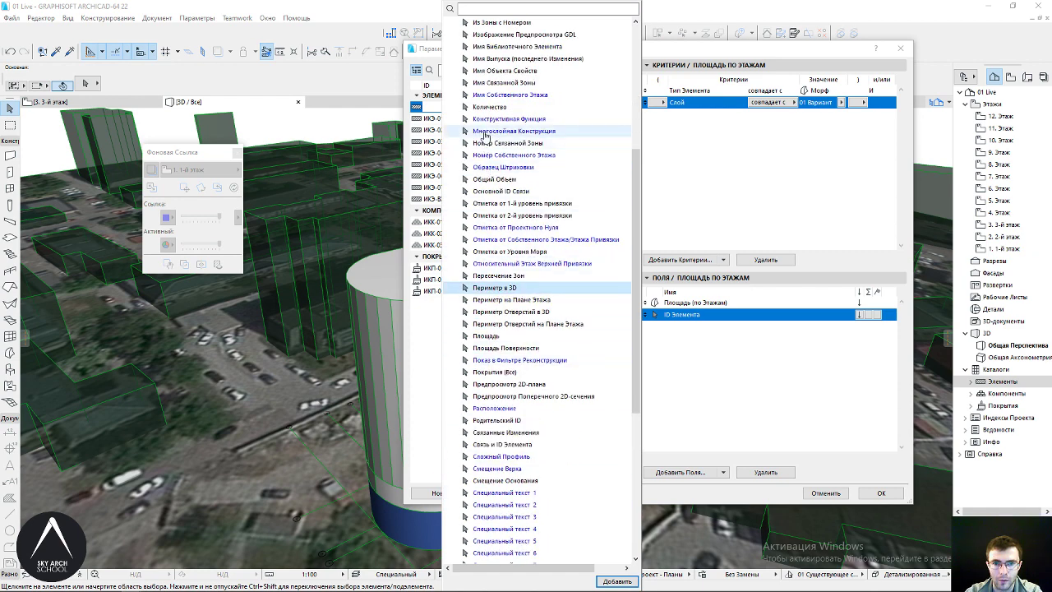
{"action": "double_click", "coordinate": [497, 155]}
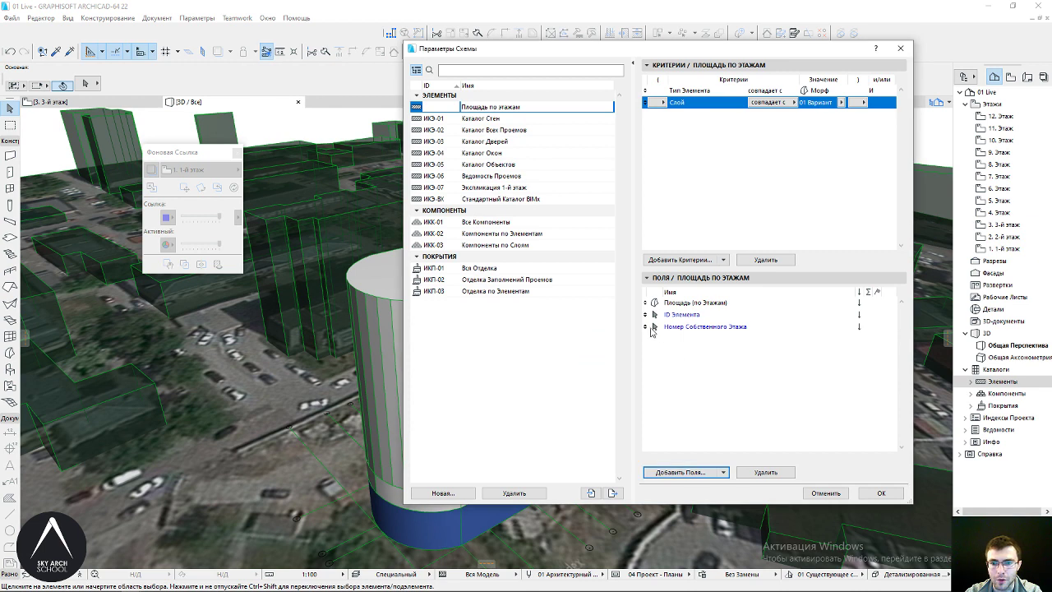
{"action": "mouse_move", "coordinate": [644, 325]}
{"action": "left_mouse_down"}
{"action": "mouse_move", "coordinate": [644, 302]}
{"action": "mouse_move", "coordinate": [645, 314]}
{"action": "left_mouse_up"}
{"action": "left_click", "coordinate": [645, 326]}
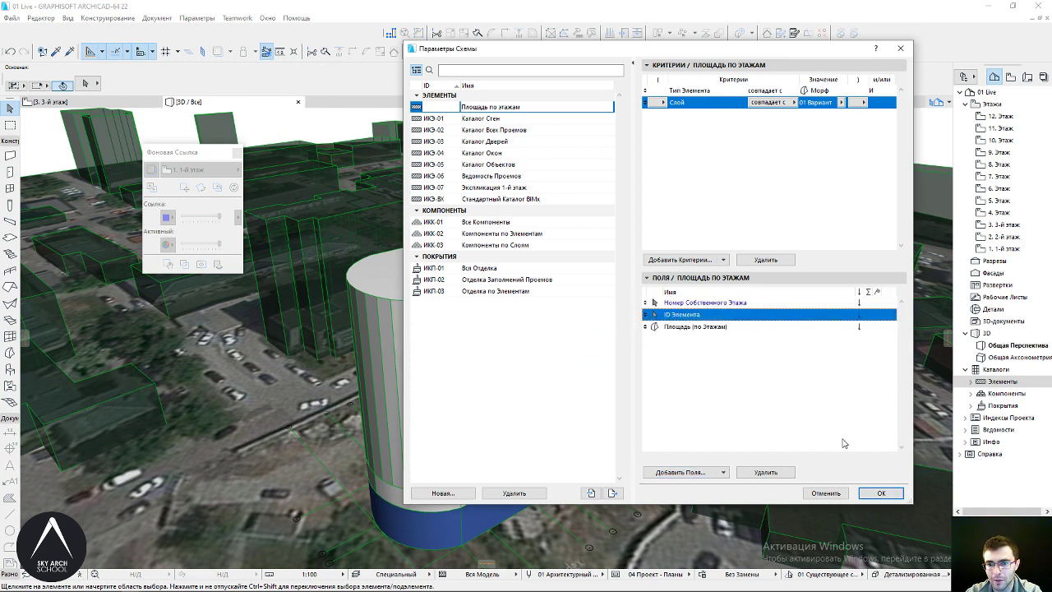
Apply the field changes and open the Площадь по этажам schedule from Catalogs > Elements
{"action": "left_click", "coordinate": [895, 495]}
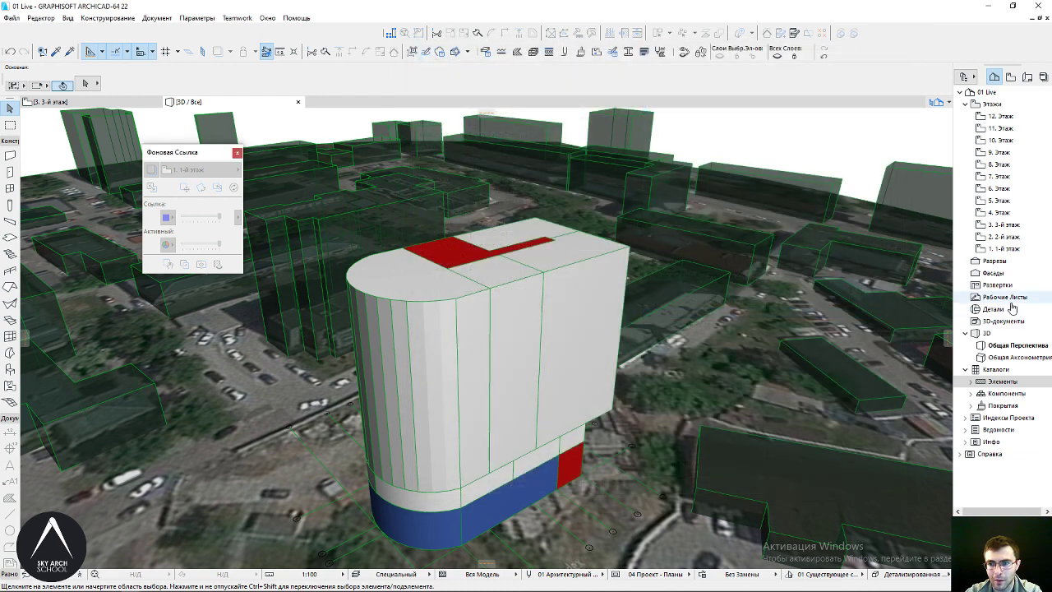
{"action": "left_click", "coordinate": [970, 382]}
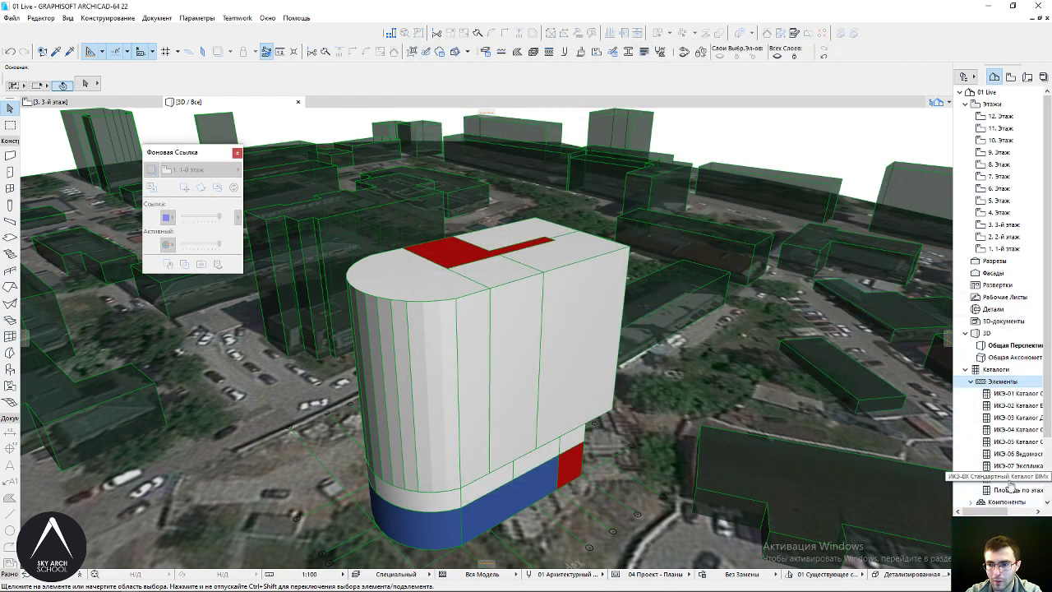
{"action": "left_click", "coordinate": [1005, 489]}
{"action": "double_click", "coordinate": [1004, 489]}
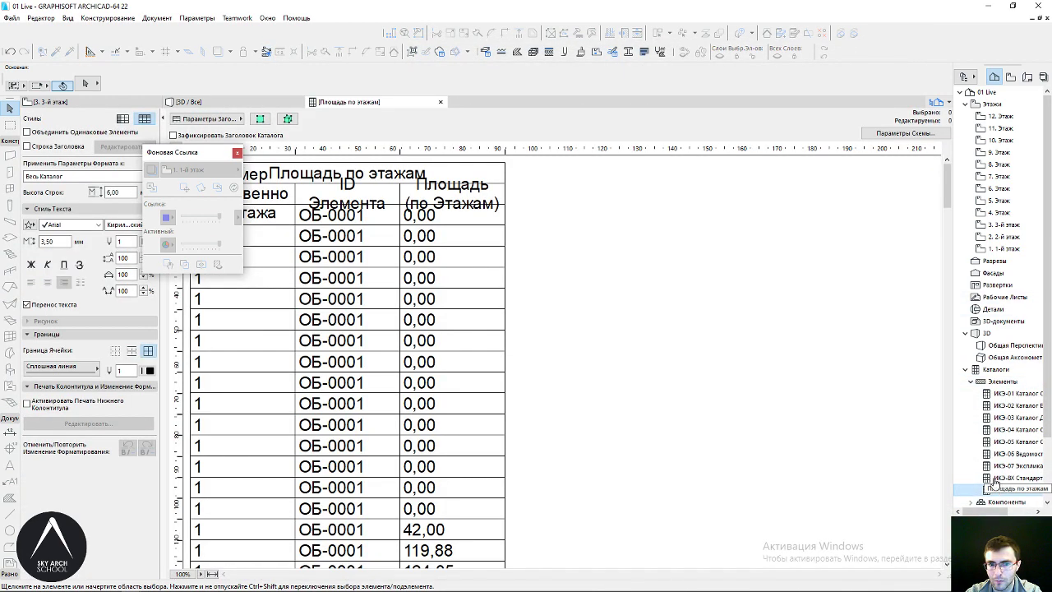
{"action": "left_click_drag", "start_coordinate": [202, 153], "coordinate": [722, 253]}
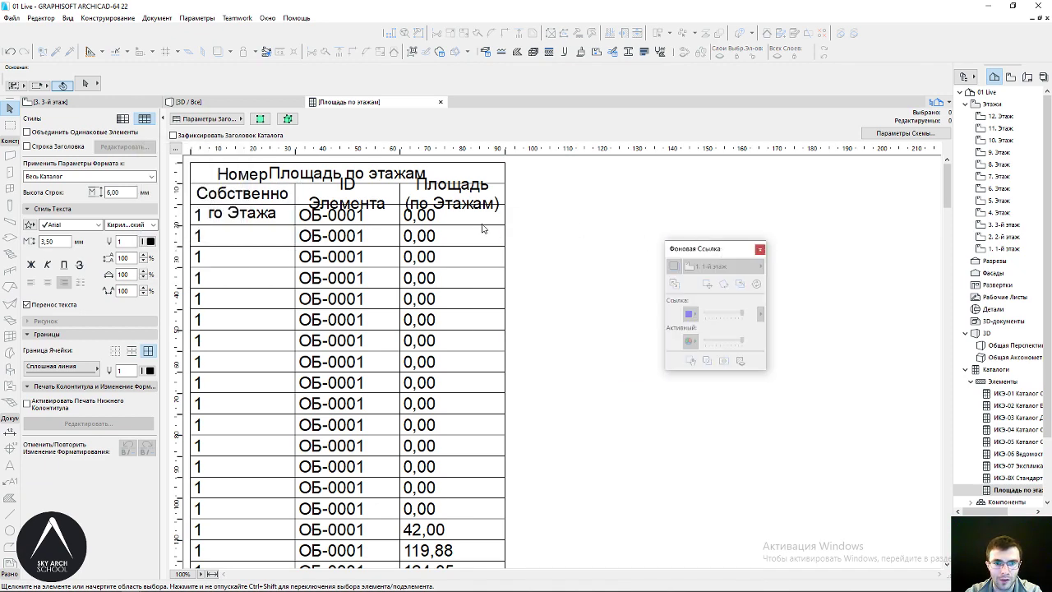
{"action": "scroll", "coordinate": [531, 218], "scroll_direction": "down", "scroll_amount": 5}
{"action": "scroll", "coordinate": [543, 266], "scroll_direction": "up", "scroll_amount": 5}
Select the schedule rows whose area reads 0,00
{"action": "left_click", "coordinate": [417, 257]}
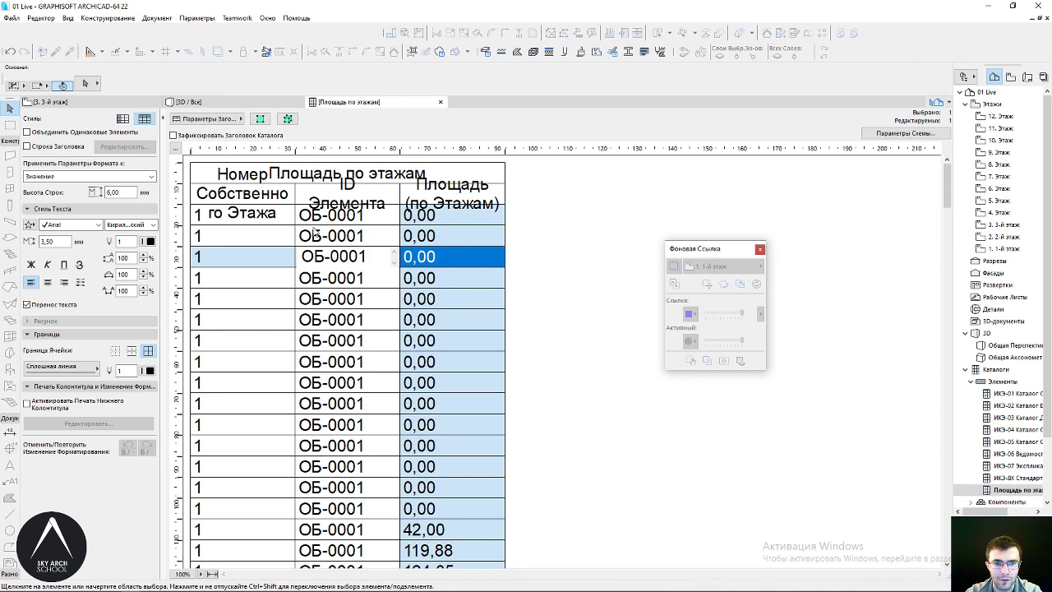
{"action": "scroll", "coordinate": [557, 246], "scroll_direction": "down", "scroll_amount": 8}
{"action": "scroll", "coordinate": [549, 263], "scroll_direction": "up", "scroll_amount": 2}
{"action": "scroll", "coordinate": [513, 282], "scroll_direction": "up", "scroll_amount": 6}
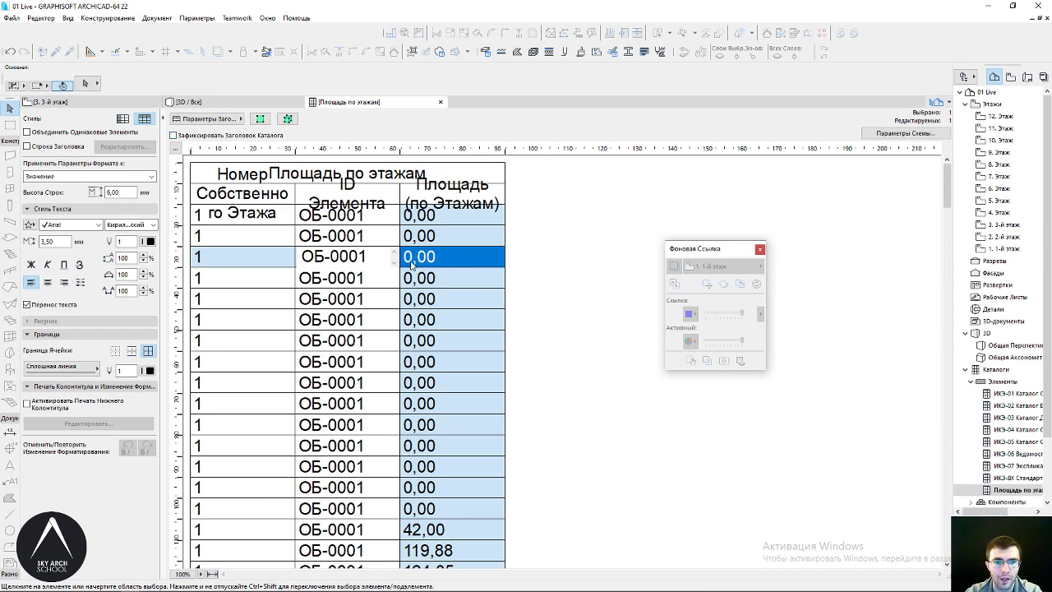
{"action": "left_click", "coordinate": [212, 276]}
{"action": "left_click", "coordinate": [428, 282]}
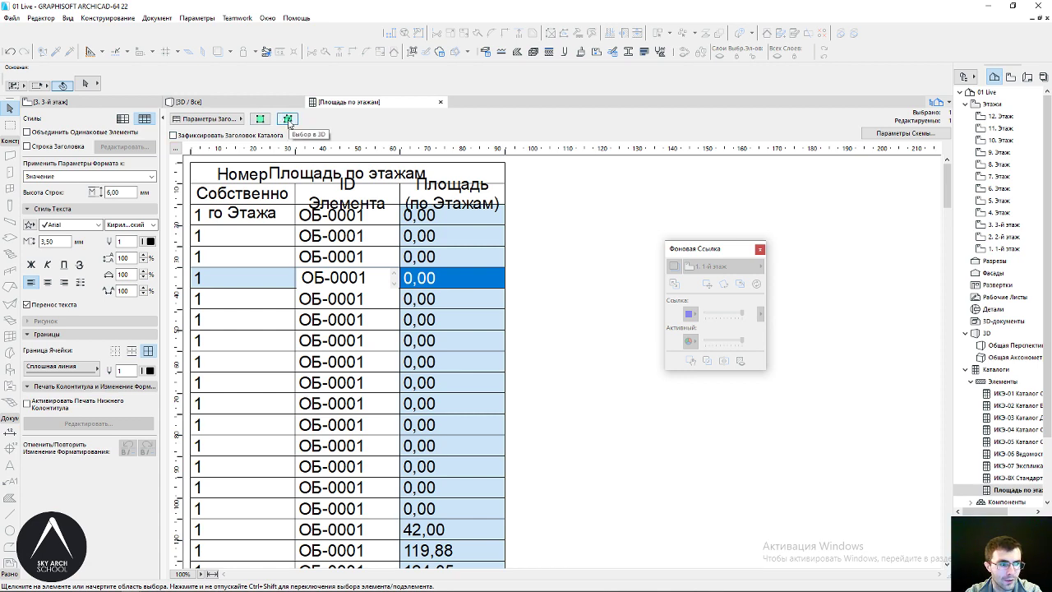
Show the selected zero-area entry in 3D and look down on that building
{"action": "left_click", "coordinate": [287, 119]}
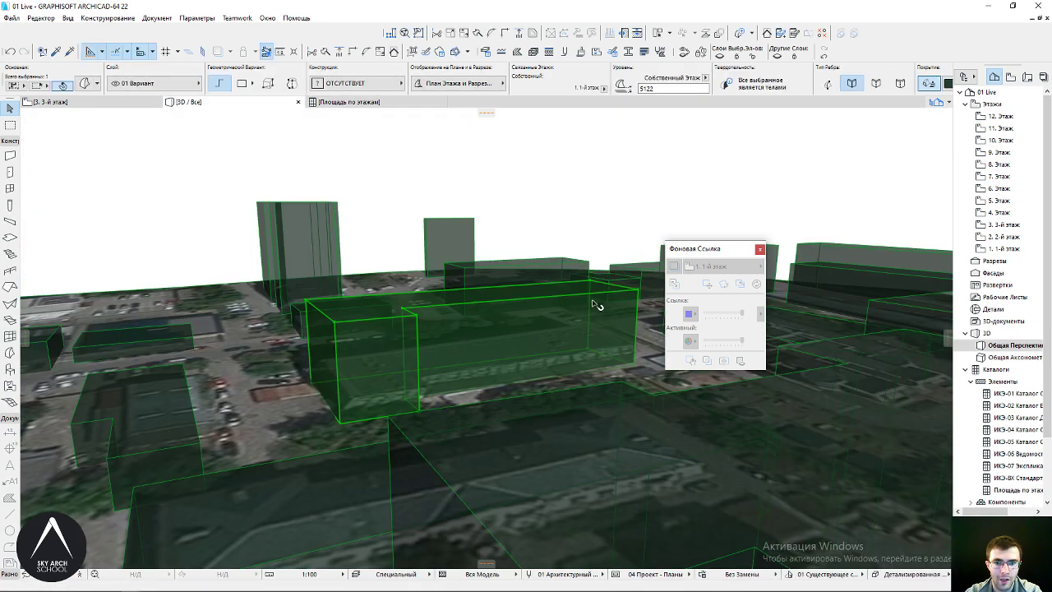
{"action": "middle_click_drag", "start_coordinate": [529, 339], "coordinate": [580, 384], "text": "shift"}
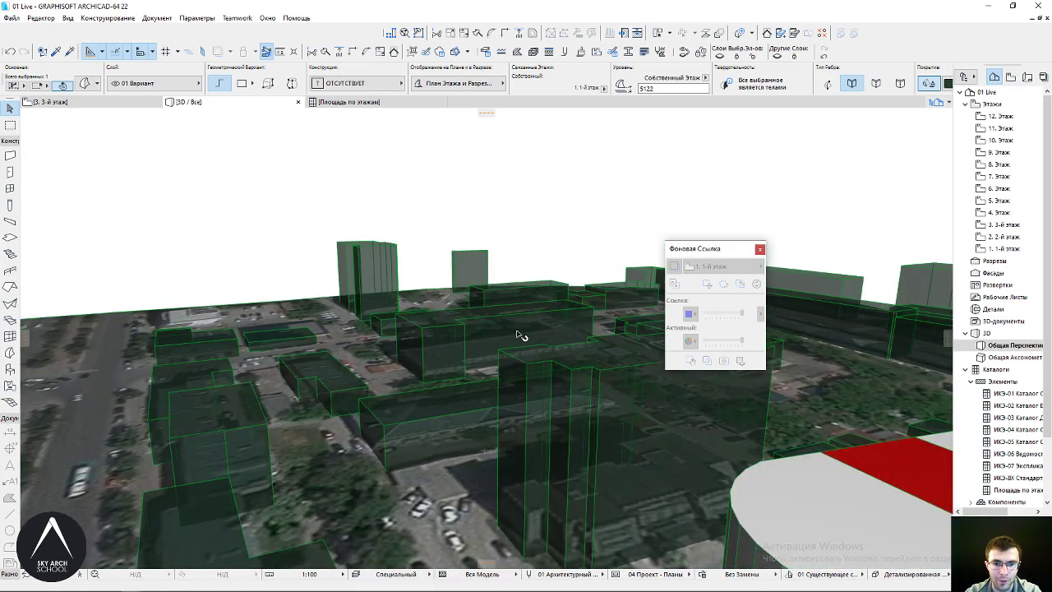
{"action": "scroll", "coordinate": [422, 305], "scroll_direction": "up", "scroll_amount": 6}
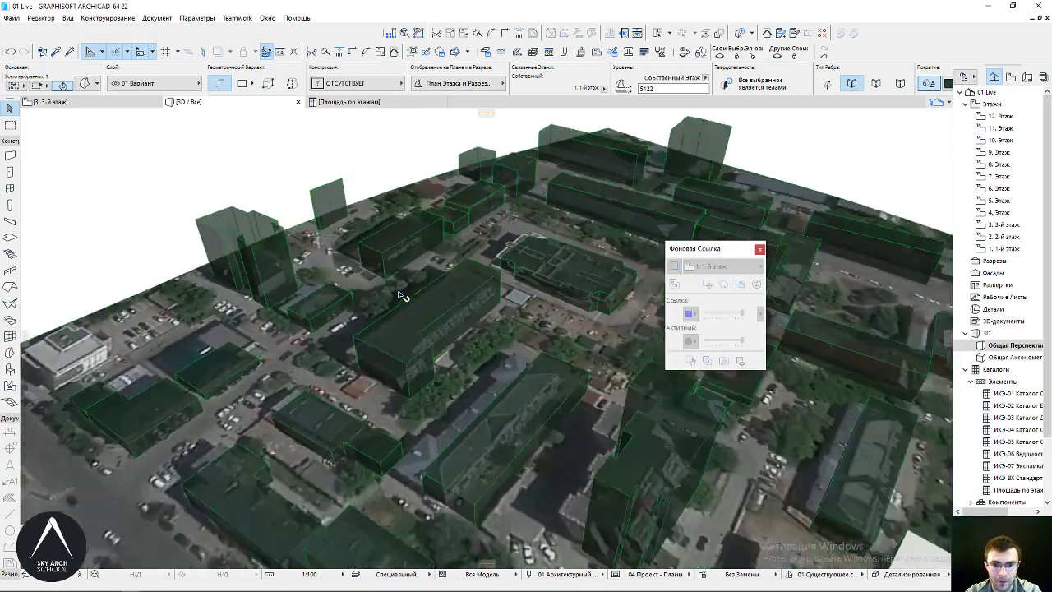
{"action": "scroll", "coordinate": [390, 362], "scroll_direction": "down", "scroll_amount": 5}
{"action": "scroll", "coordinate": [320, 234], "scroll_direction": "up", "scroll_amount": 3}
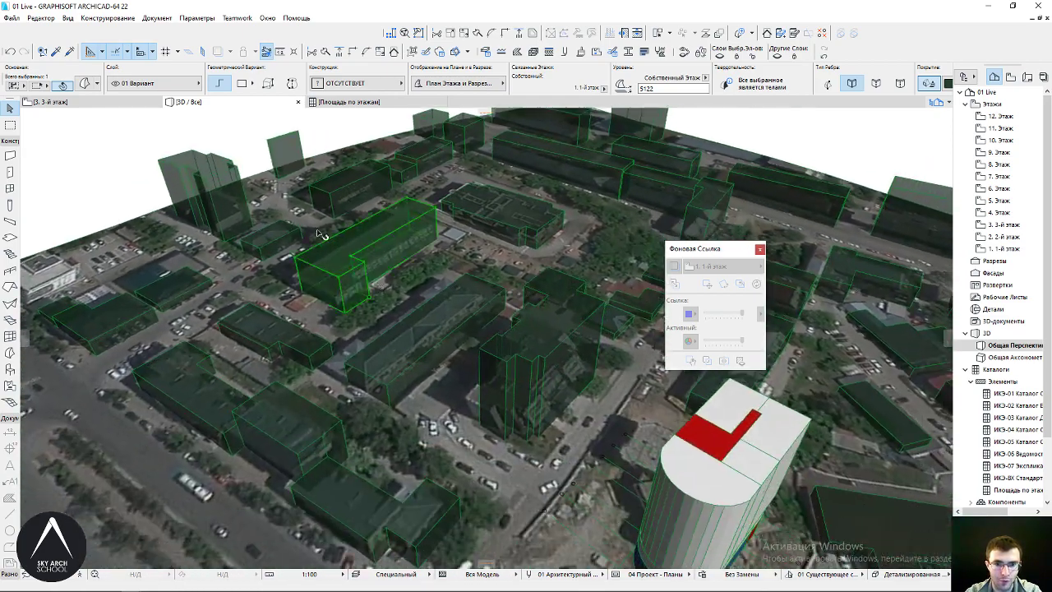
Check the building's layer, deselect it, and orbit out to view the whole site
{"action": "left_click", "coordinate": [152, 83]}
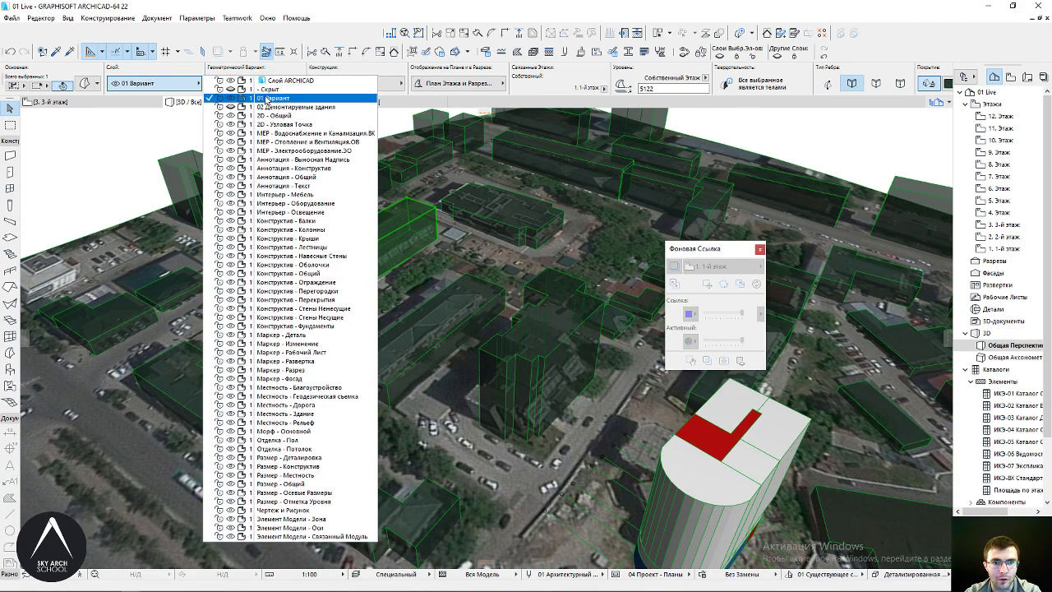
{"action": "left_click", "coordinate": [267, 100]}
{"action": "key", "text": "Escape"}
{"action": "left_click", "coordinate": [381, 247], "text": "alt"}
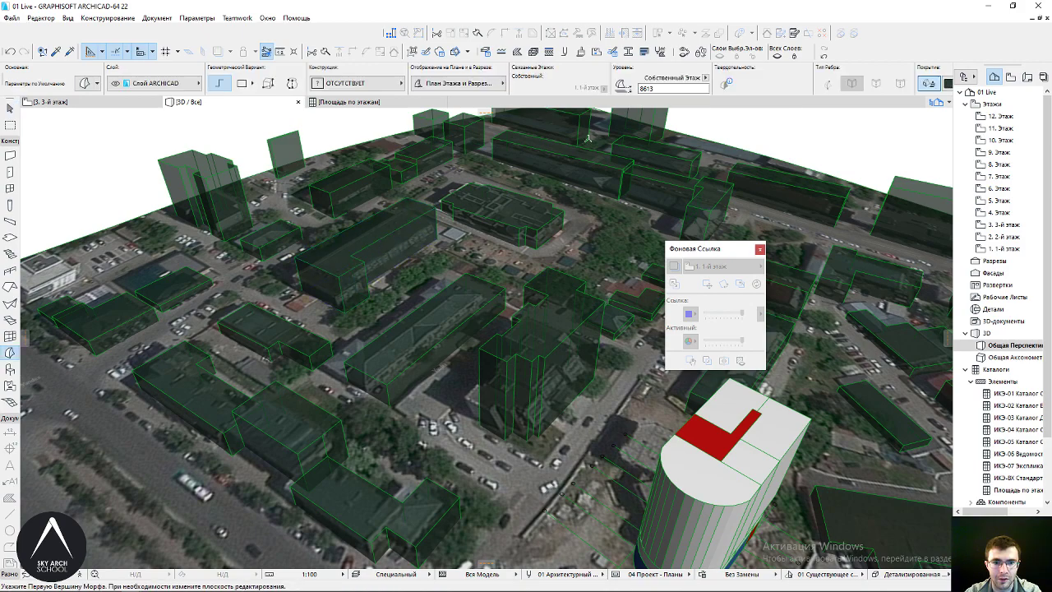
{"action": "scroll", "coordinate": [387, 361], "scroll_direction": "down", "scroll_amount": 3}
{"action": "scroll", "coordinate": [387, 362], "scroll_direction": "down", "scroll_amount": 2}
{"action": "middle_click_drag", "start_coordinate": [388, 362], "coordinate": [379, 213], "text": "shift"}
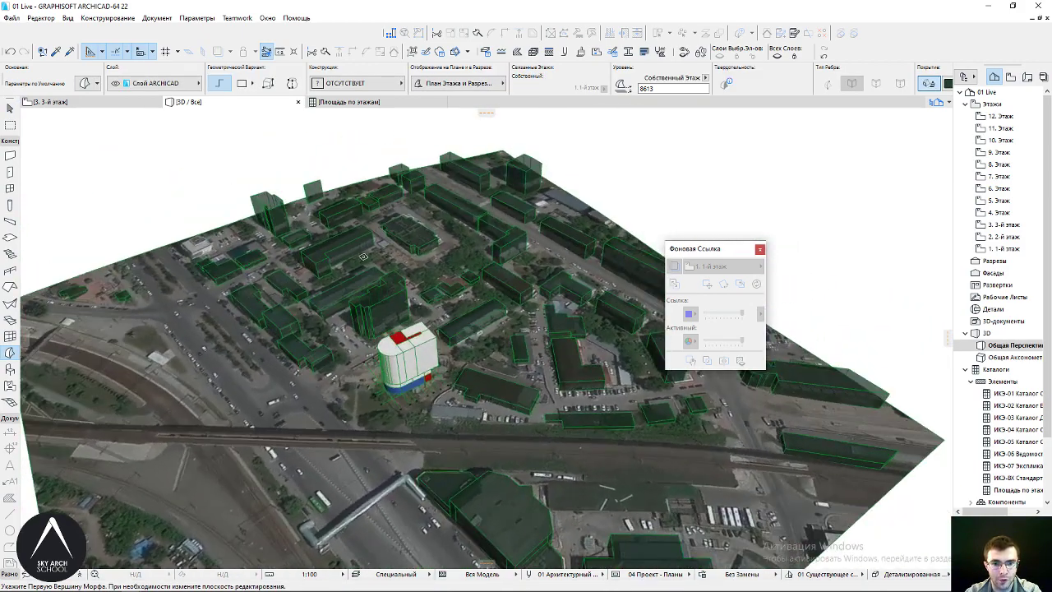
{"action": "middle_click_drag", "start_coordinate": [465, 235], "coordinate": [385, 260], "text": "shift"}
Add a new layer named 02 Окружение in Layer Settings and confirm it
{"action": "key", "text": "ctrl+l"}
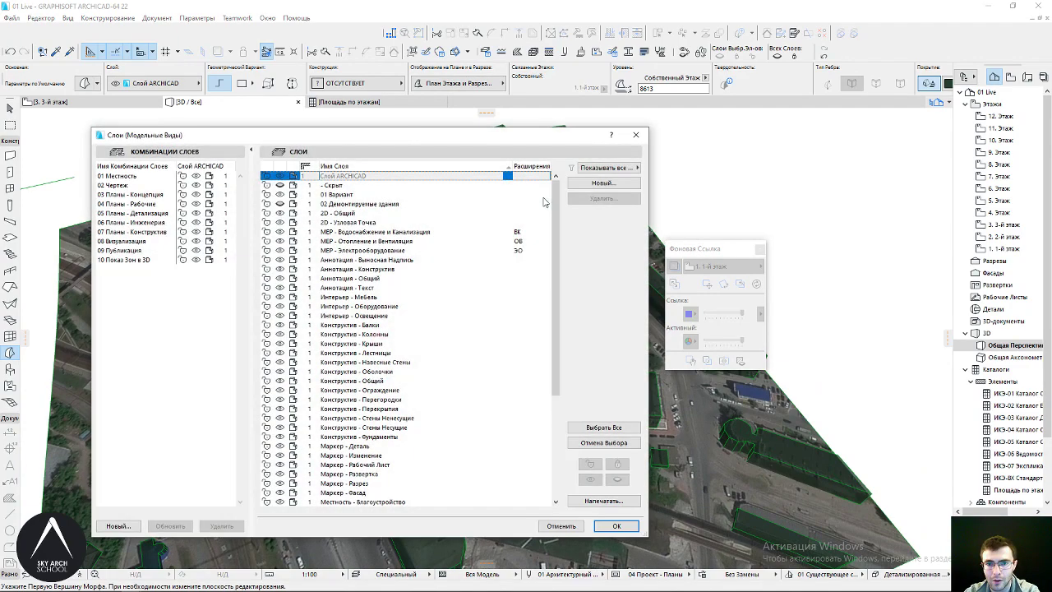
{"action": "left_click", "coordinate": [598, 184]}
{"action": "type", "text": "02"}
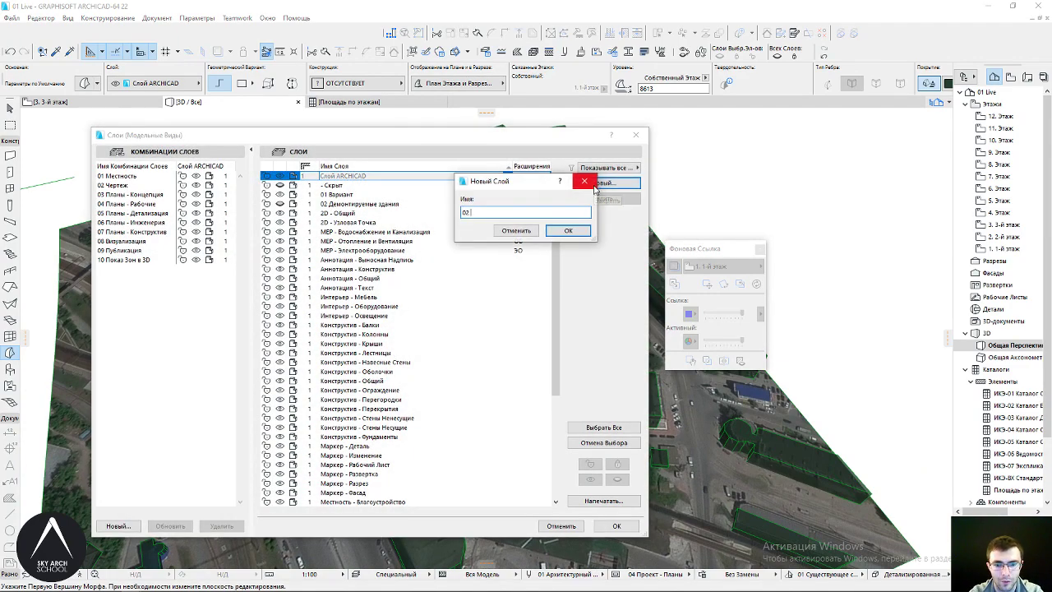
{"action": "type", "text": "Окружение"}
{"action": "key", "text": "Return"}
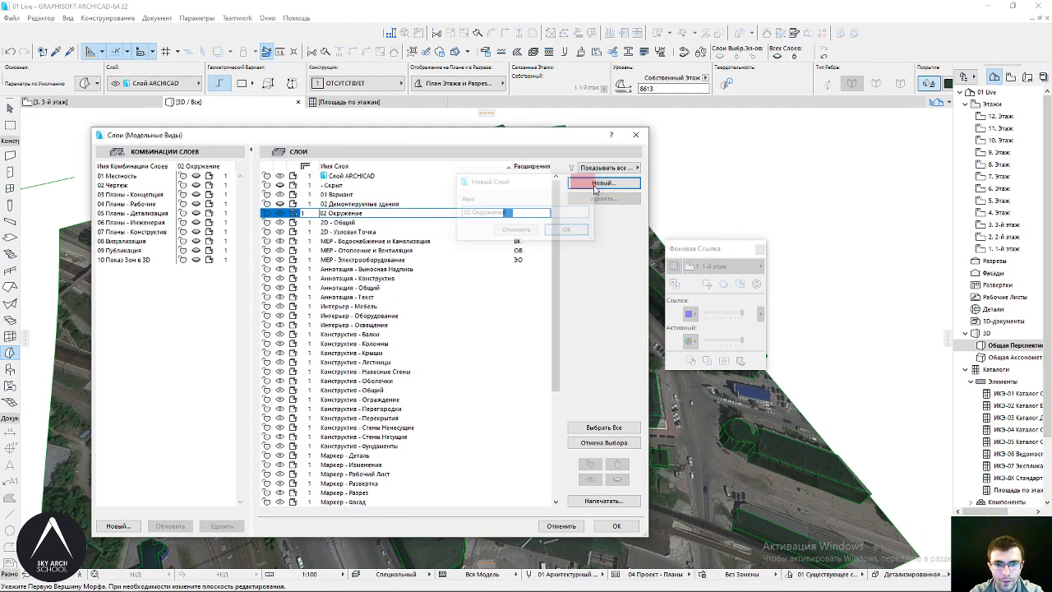
{"action": "left_click", "coordinate": [615, 524]}
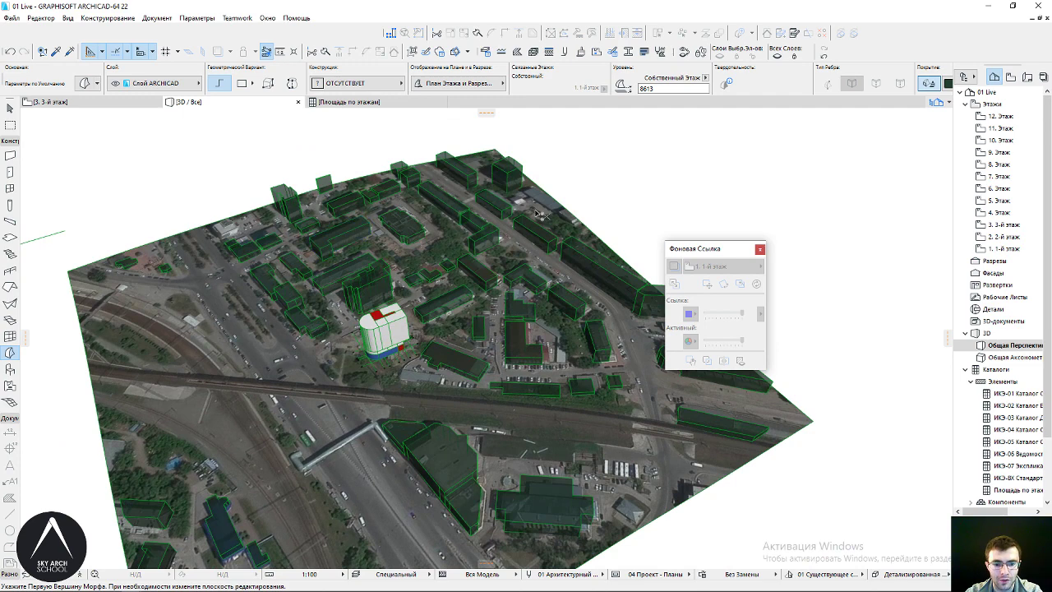
Use Find & Select to select all 58 morphs with a transparent glass surface
{"action": "key", "text": "ctrl+f"}
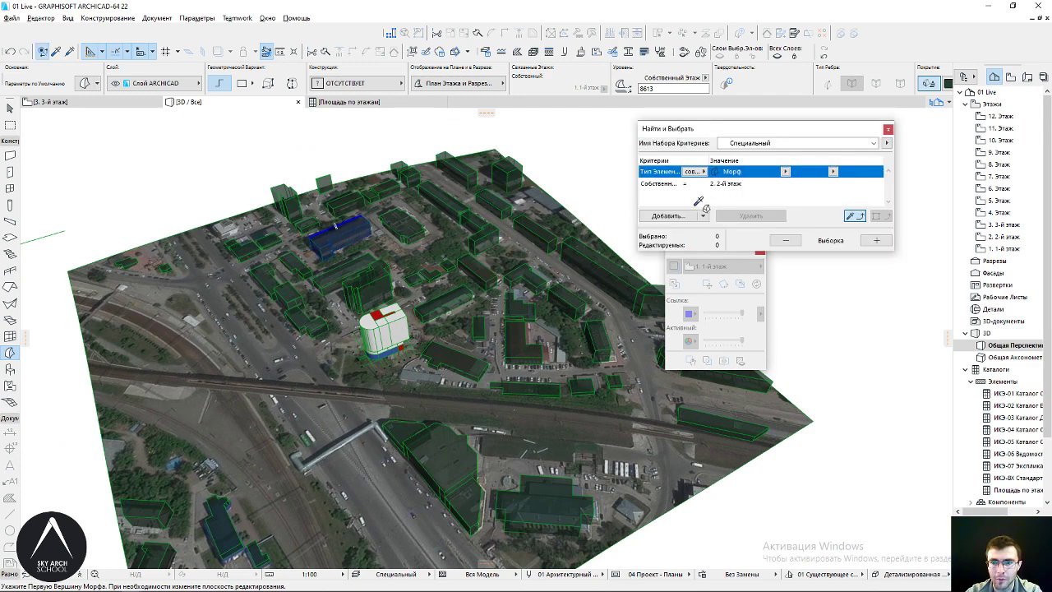
{"action": "left_click", "coordinate": [661, 184]}
{"action": "left_click", "coordinate": [751, 215]}
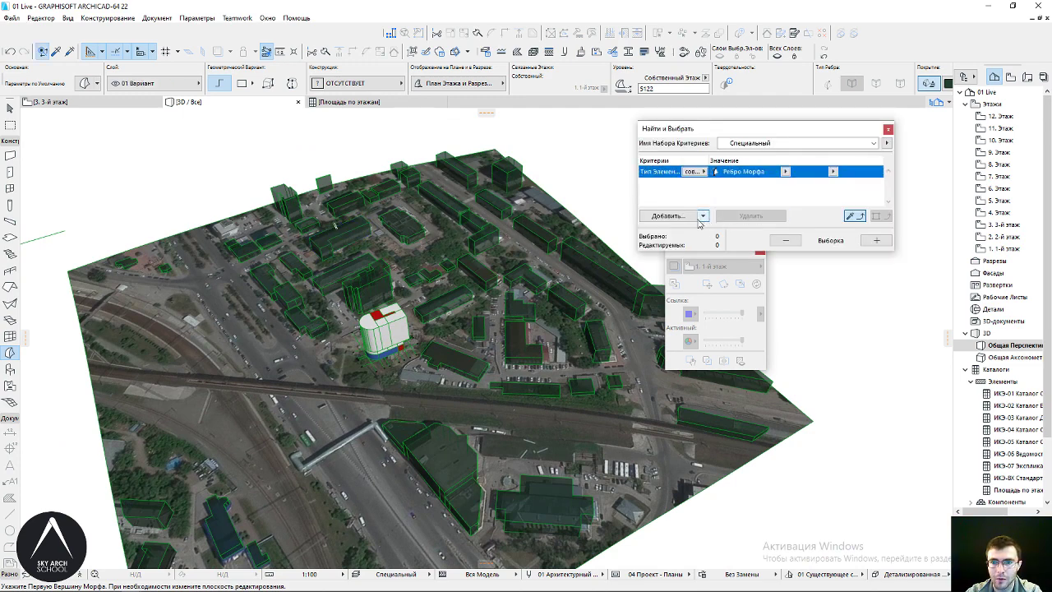
{"action": "left_click", "coordinate": [785, 171]}
{"action": "left_click", "coordinate": [787, 176]}
{"action": "left_click", "coordinate": [676, 215]}
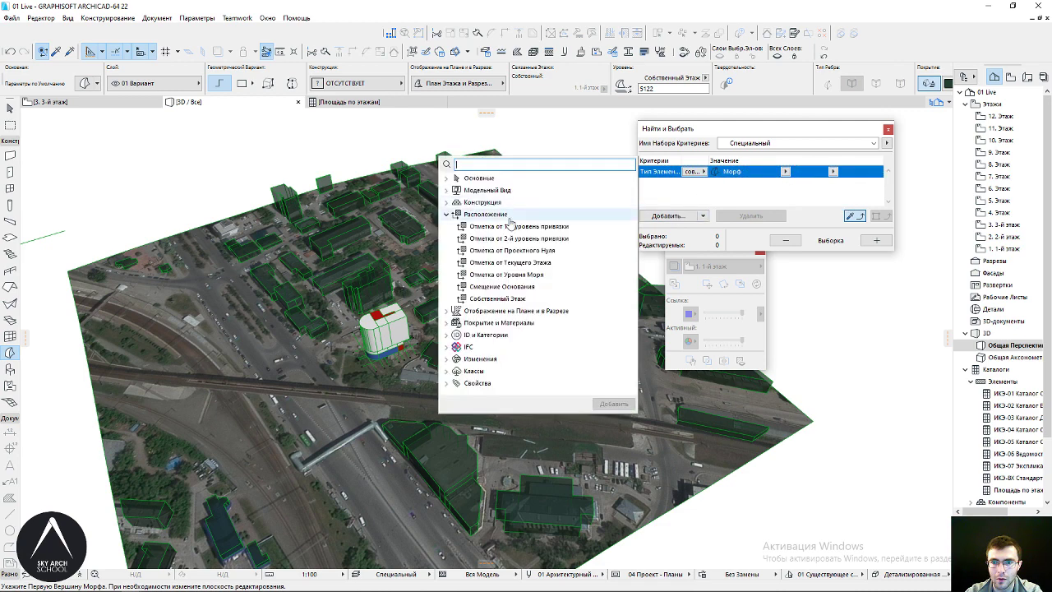
{"action": "left_click", "coordinate": [485, 214]}
{"action": "left_click", "coordinate": [462, 239]}
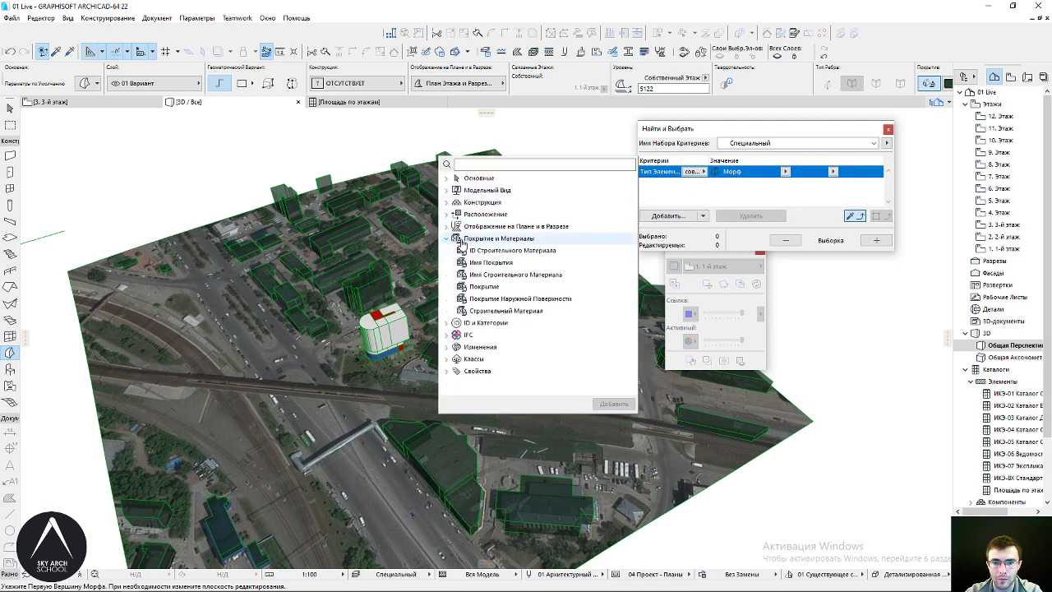
{"action": "double_click", "coordinate": [484, 286]}
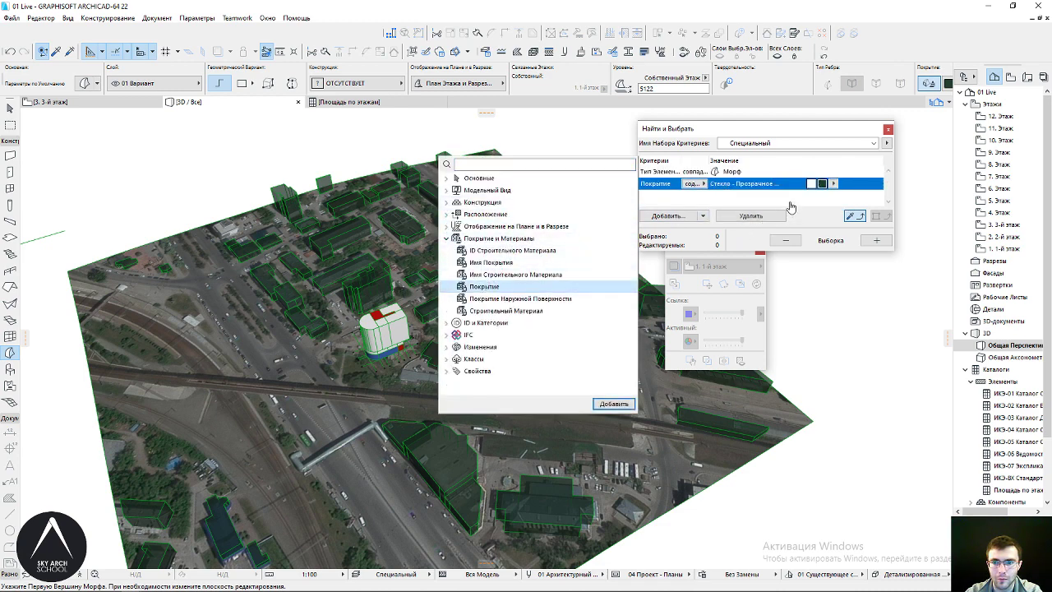
{"action": "left_click", "coordinate": [877, 240]}
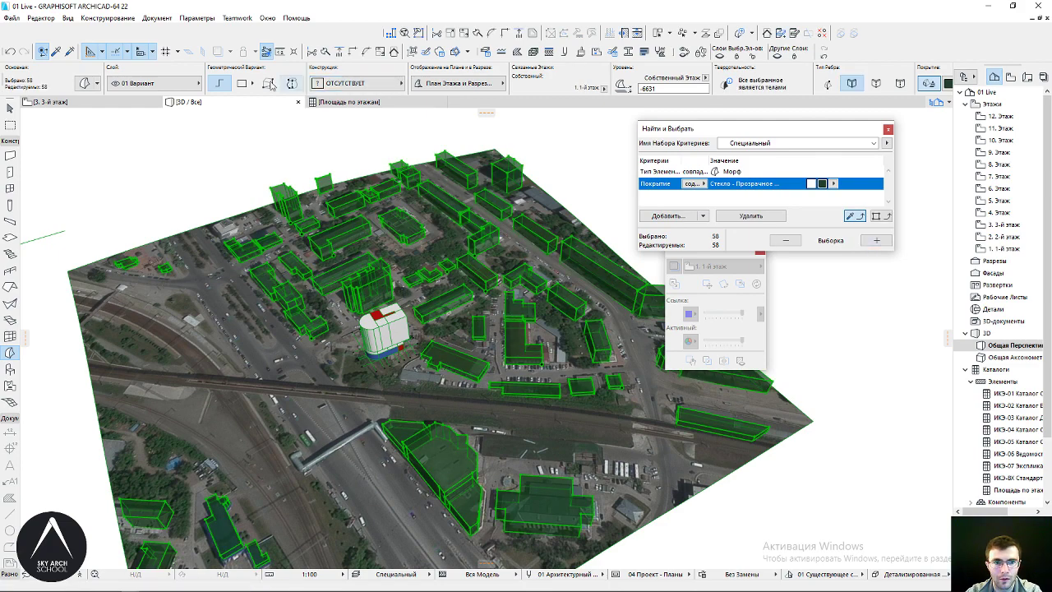
Move the selected context morphs onto the 02 Окружение layer
{"action": "left_click", "coordinate": [154, 83]}
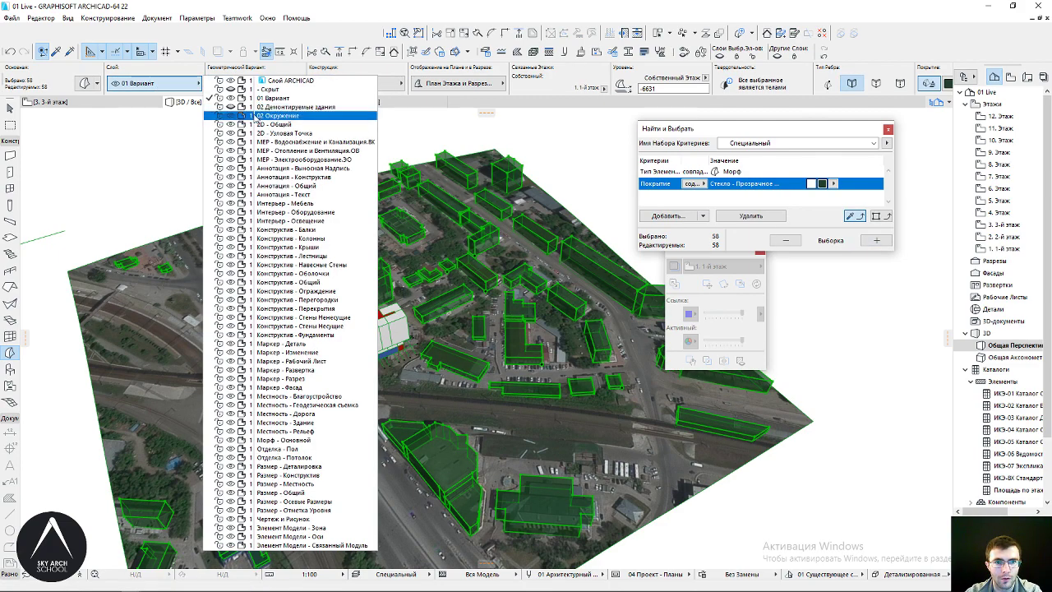
{"action": "left_click", "coordinate": [256, 115]}
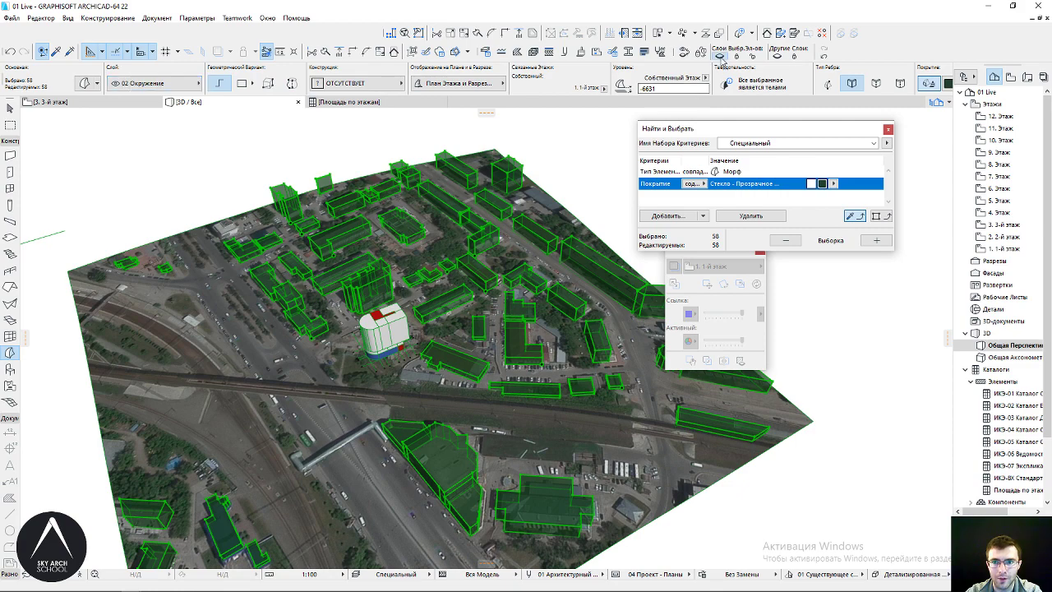
{"action": "left_click", "coordinate": [189, 83]}
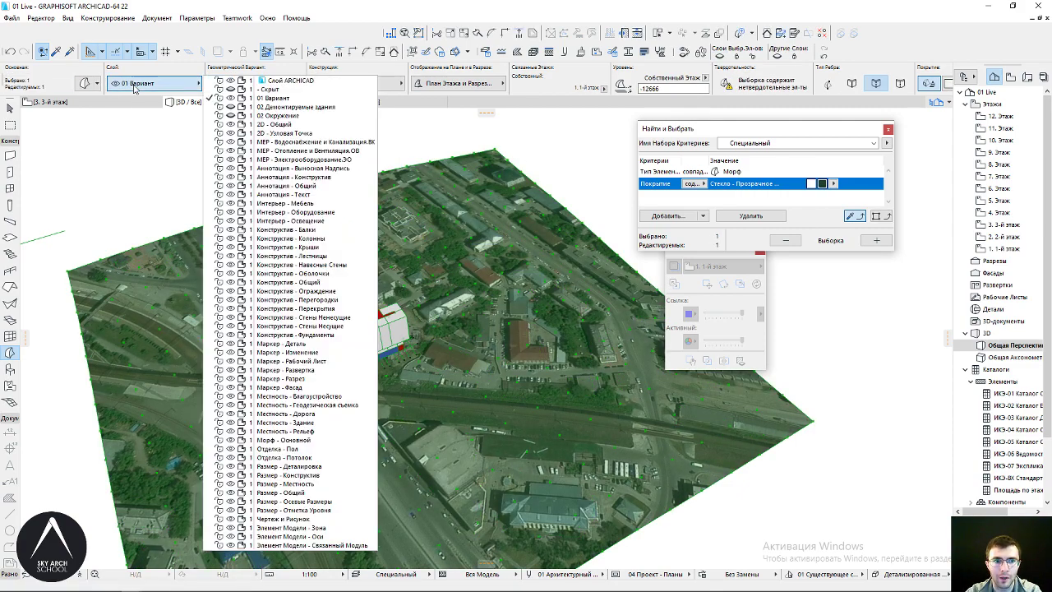
{"action": "left_click", "coordinate": [265, 117]}
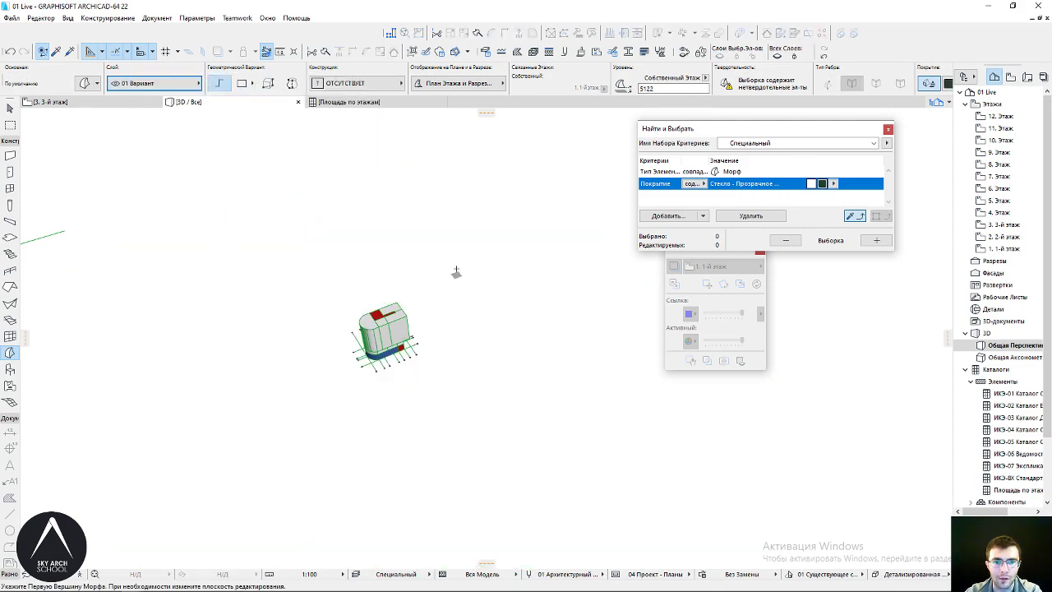
Deselect and make the 02 Окружение layer visible in Layer Settings
{"action": "key", "text": "Escape"}
{"action": "key", "text": "ctrl+l"}
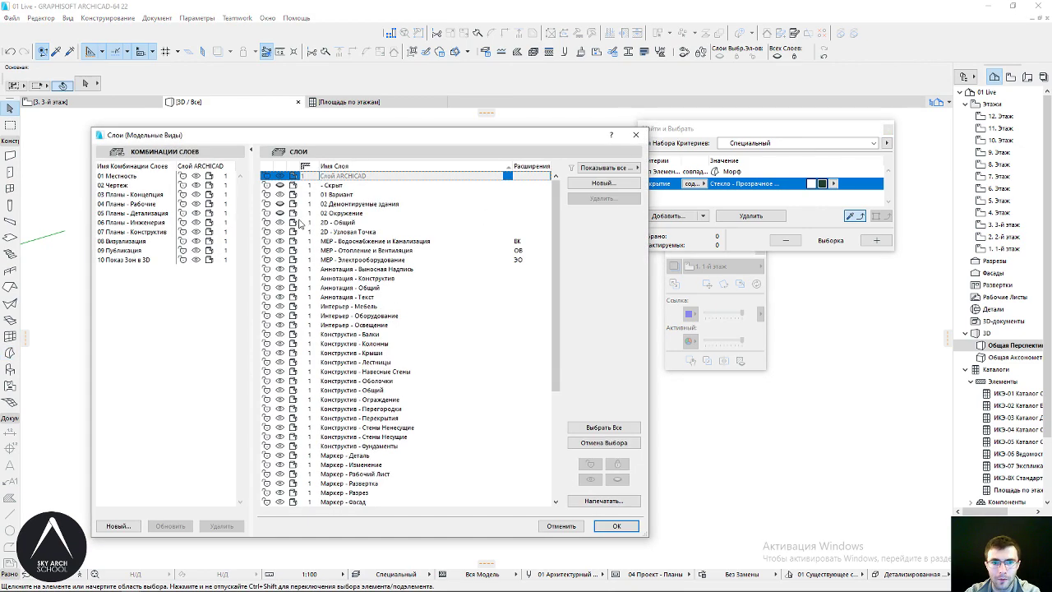
{"action": "left_click", "coordinate": [279, 212]}
{"action": "key", "text": "Return"}
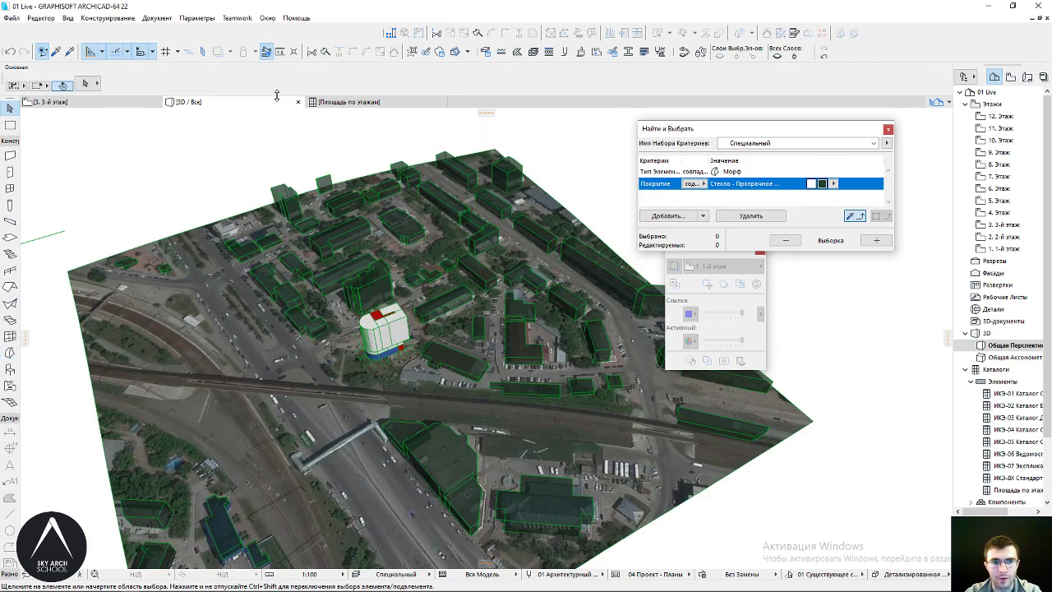
Check the schedule, then return to 3D and orbit to look down on the tower
{"action": "left_click", "coordinate": [351, 102]}
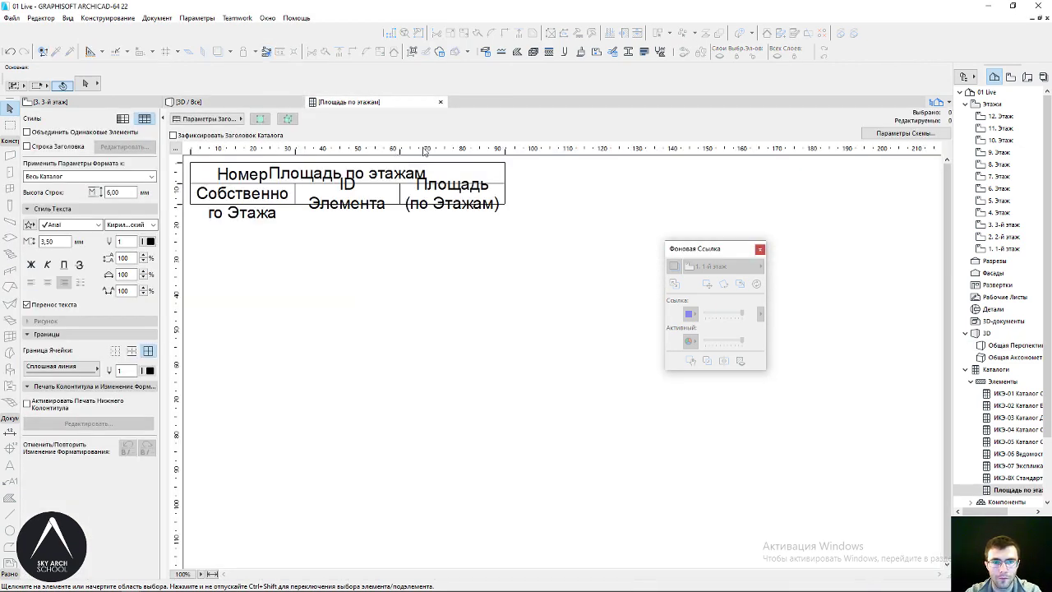
{"action": "left_click", "coordinate": [188, 102]}
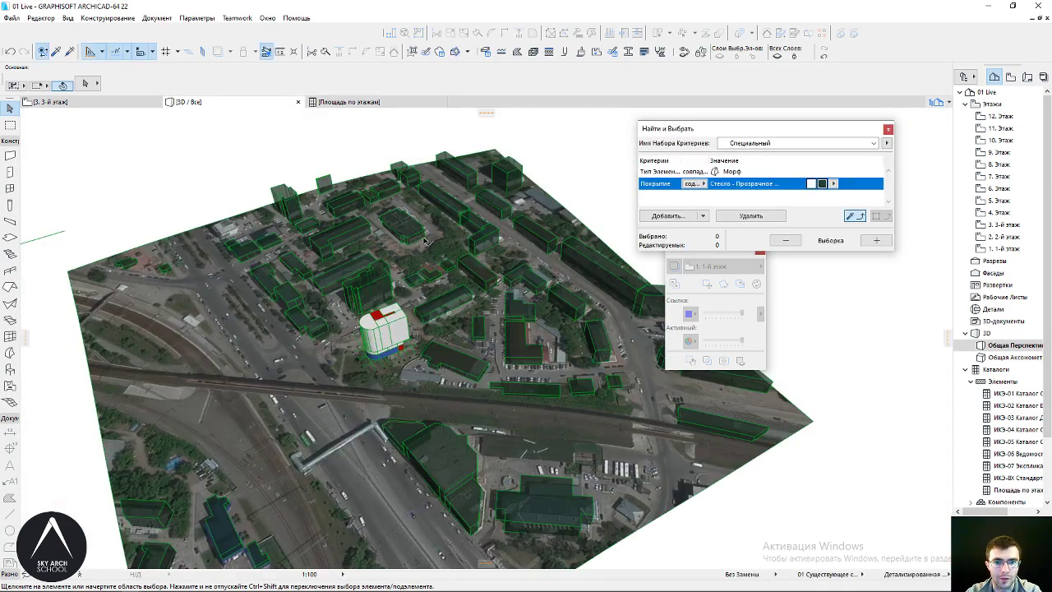
{"action": "scroll", "coordinate": [396, 331], "scroll_direction": "up", "scroll_amount": 2}
{"action": "scroll", "coordinate": [386, 320], "scroll_direction": "up", "scroll_amount": 2}
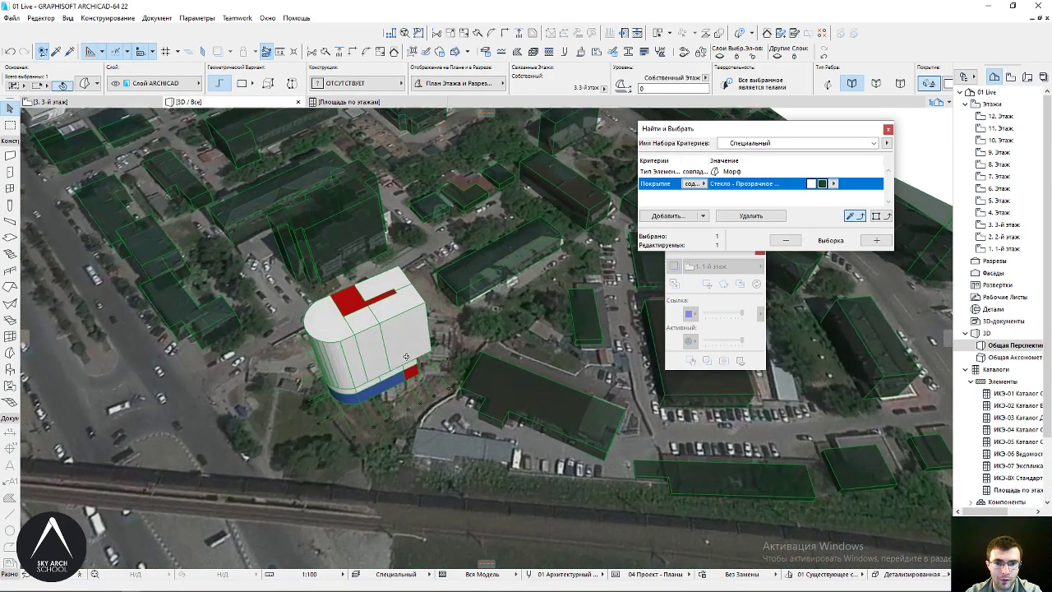
{"action": "scroll", "coordinate": [374, 308], "scroll_direction": "up", "scroll_amount": 2}
{"action": "mouse_move", "coordinate": [366, 303]}
{"action": "middle_mouse_down", "text": "shift"}
{"action": "mouse_move", "coordinate": [450, 424]}
{"action": "mouse_move", "coordinate": [366, 207]}
{"action": "middle_mouse_up", "text": "shift"}
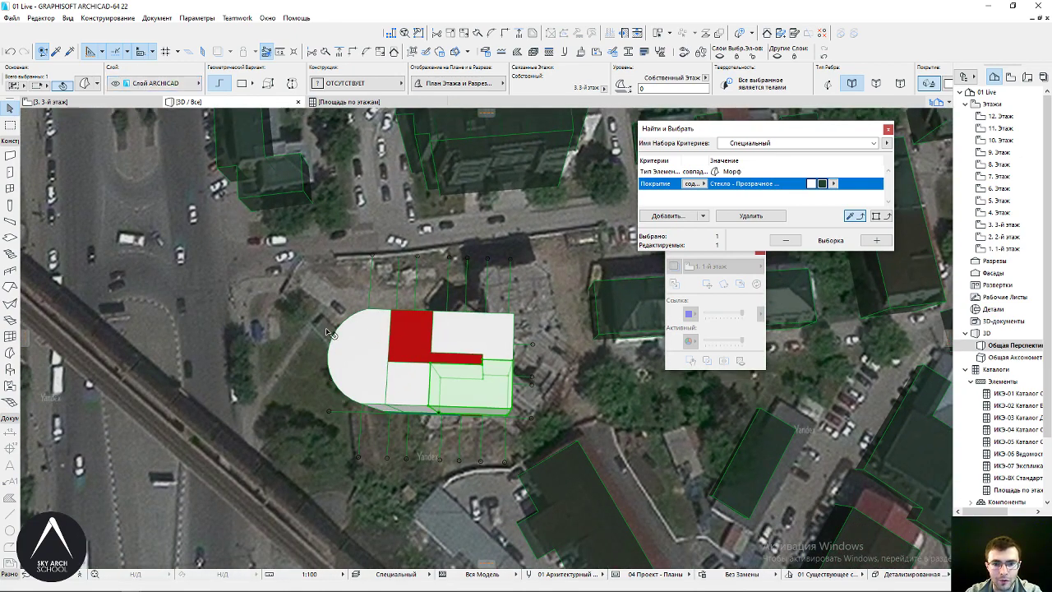
{"action": "left_click", "coordinate": [328, 332]}
{"action": "middle_click_drag", "start_coordinate": [476, 336], "coordinate": [488, 335], "text": "shift"}
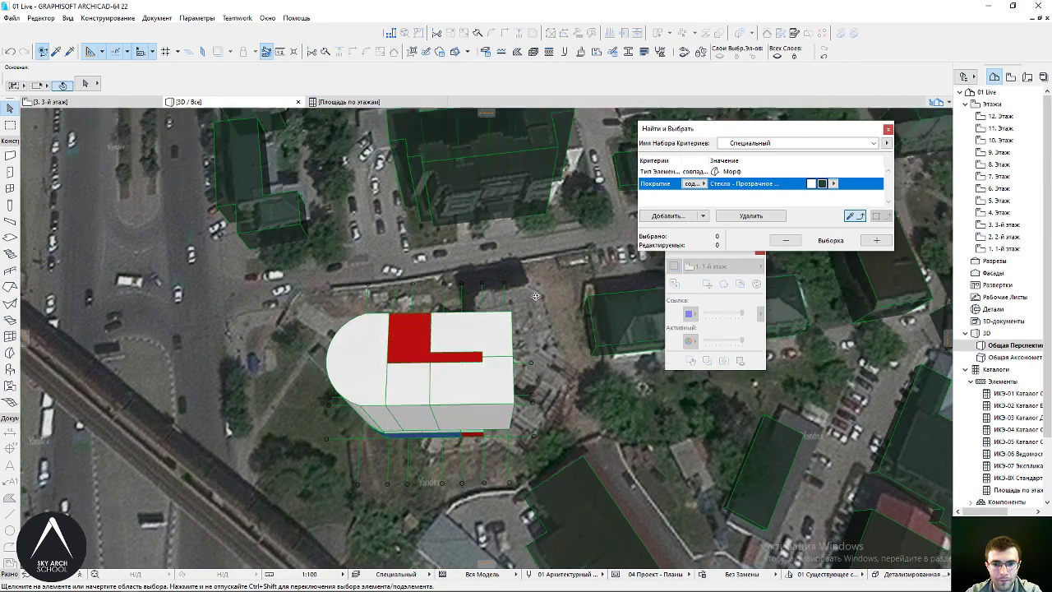
Select all white-painted (Белила) morph faces, put them on 01 Вариант, and reopen the schedule
{"action": "left_click", "coordinate": [488, 335]}
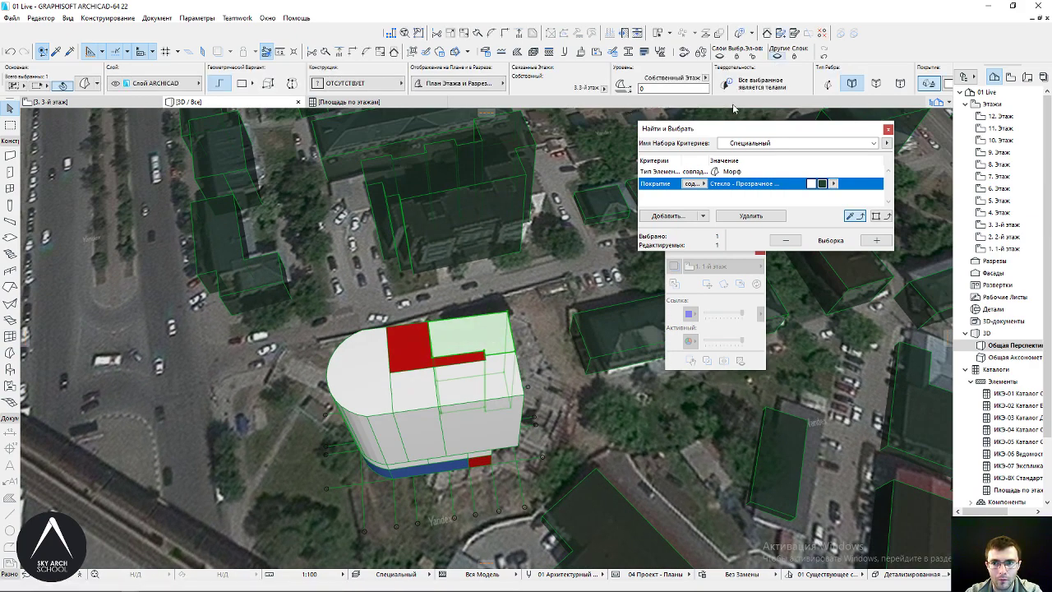
{"action": "left_click", "coordinate": [776, 56]}
{"action": "left_click", "coordinate": [488, 336], "text": "alt"}
{"action": "left_click", "coordinate": [176, 83]}
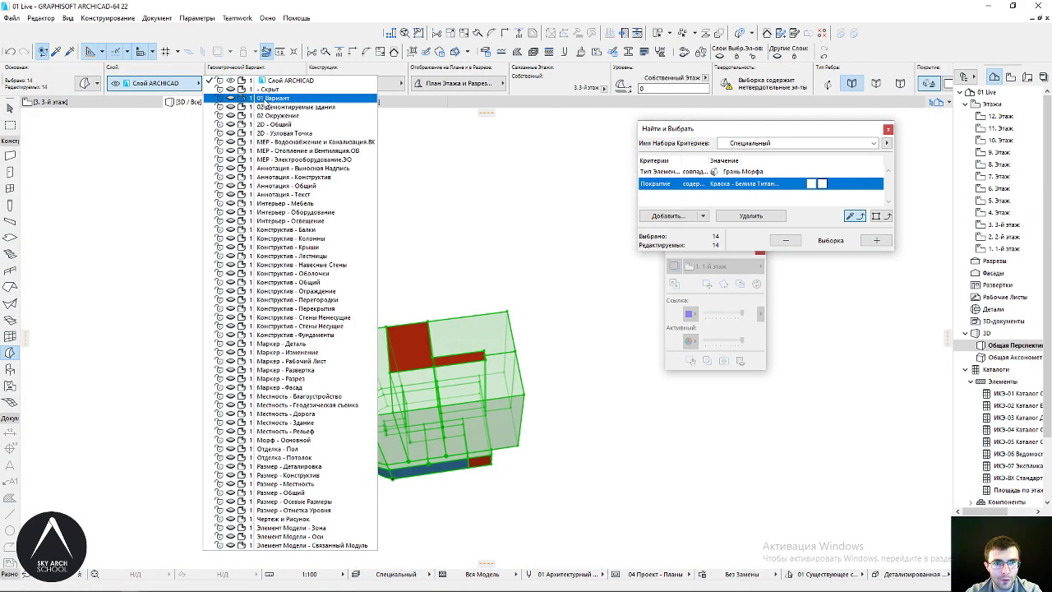
{"action": "left_click", "coordinate": [246, 107]}
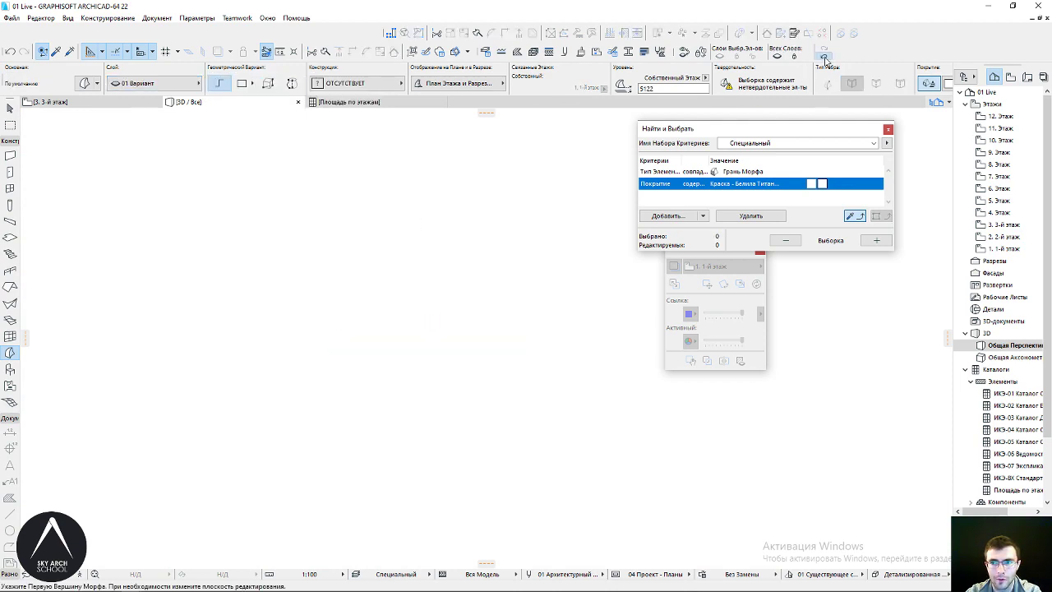
{"action": "left_click", "coordinate": [824, 52]}
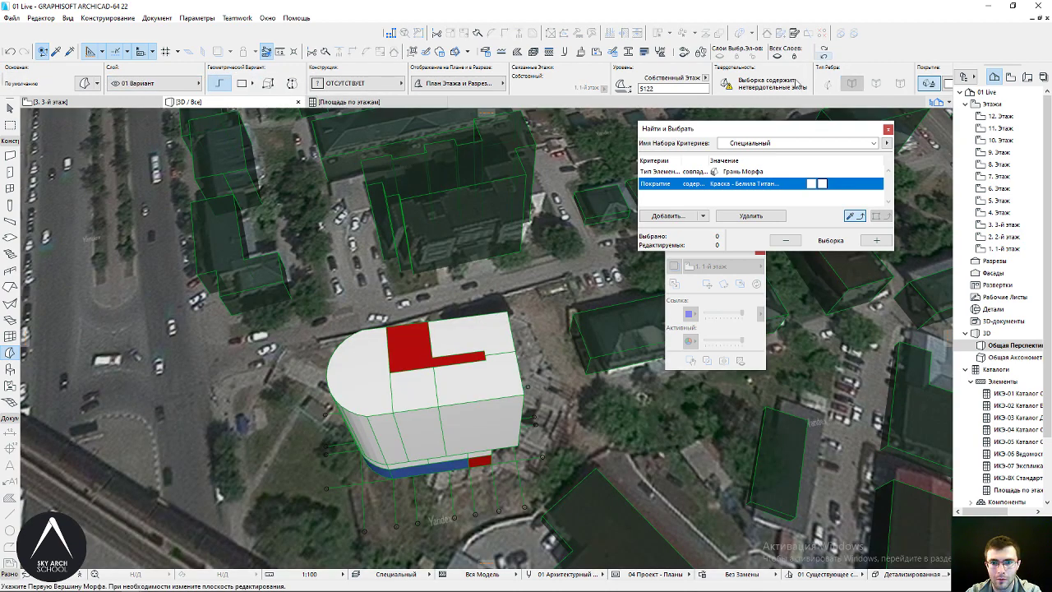
{"action": "left_click", "coordinate": [328, 106]}
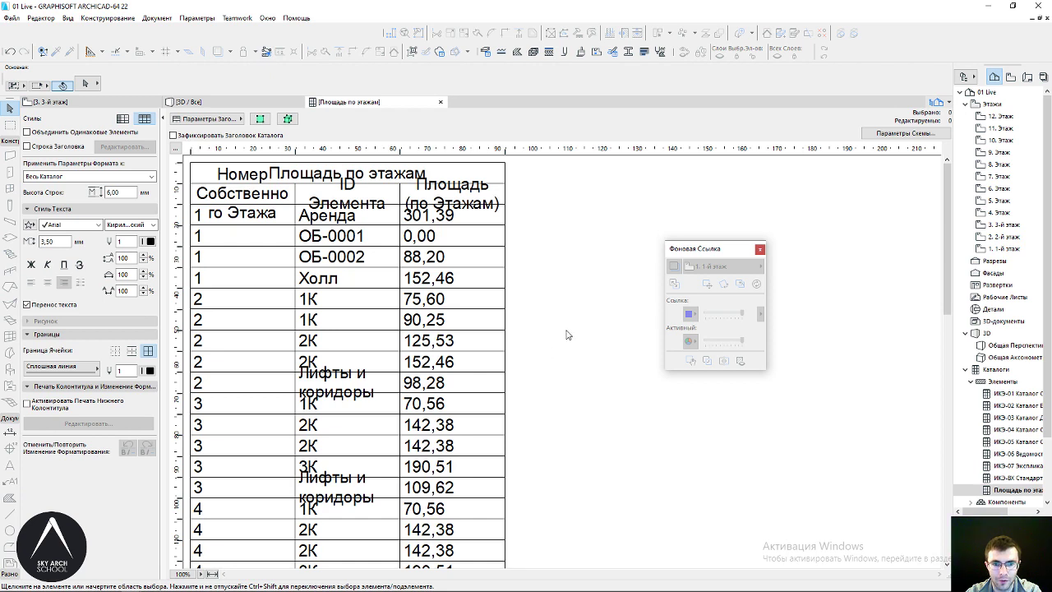
Hide the schedule's main Площадь по этажам title row
{"action": "left_click_drag", "start_coordinate": [715, 248], "coordinate": [792, 230]}
{"action": "left_click", "coordinate": [353, 236]}
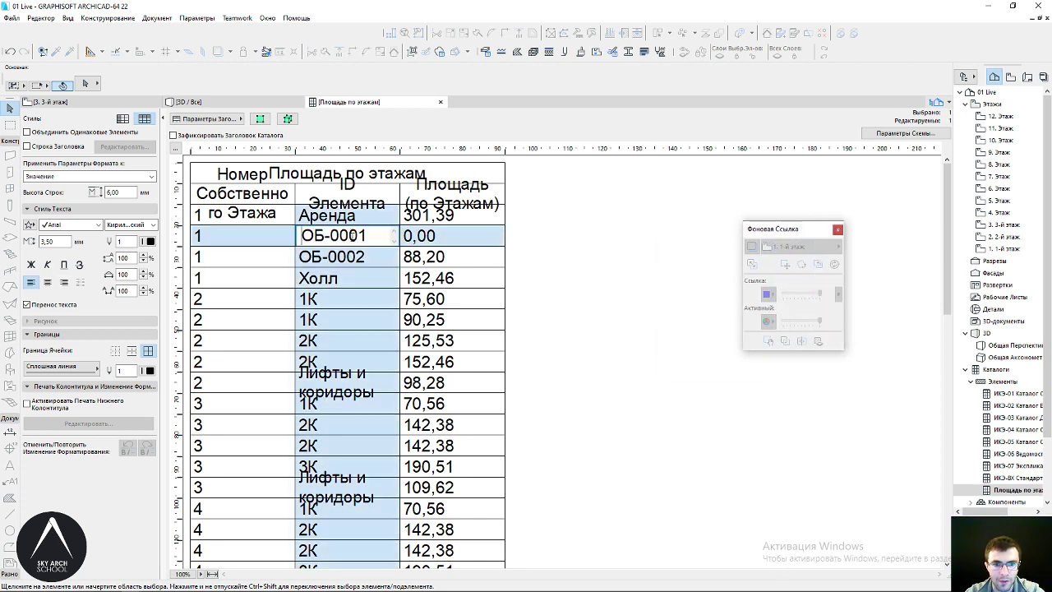
{"action": "key", "text": "Escape"}
{"action": "key", "text": "Escape"}
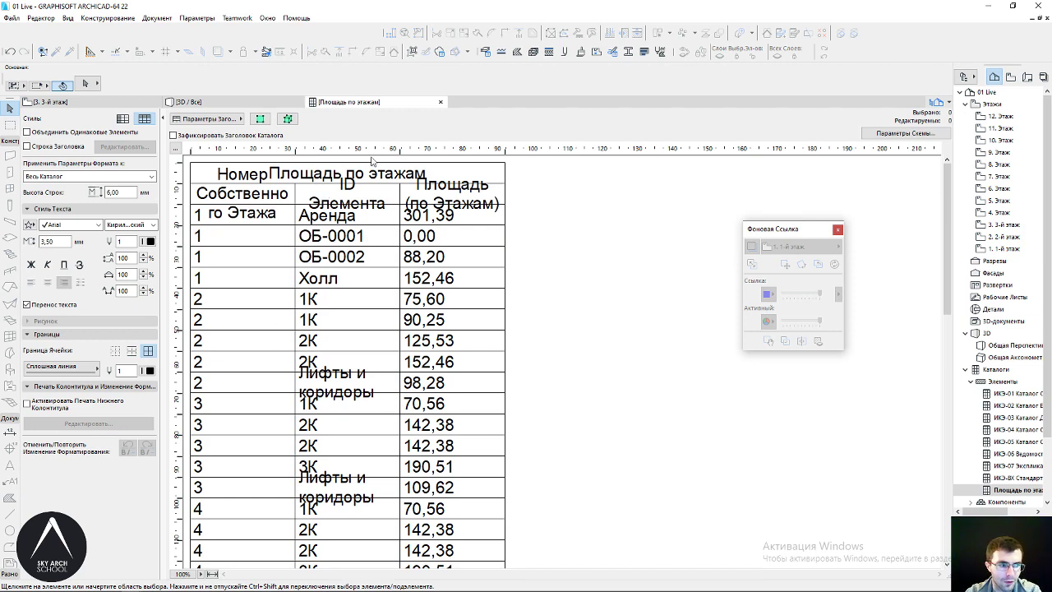
{"action": "left_click", "coordinate": [232, 120]}
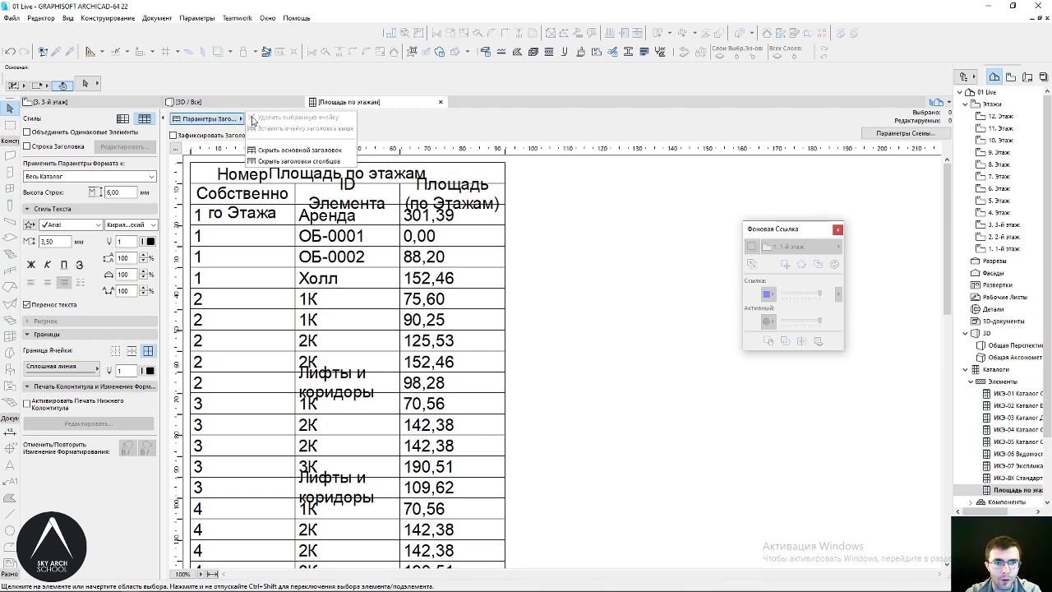
{"action": "left_click", "coordinate": [272, 152]}
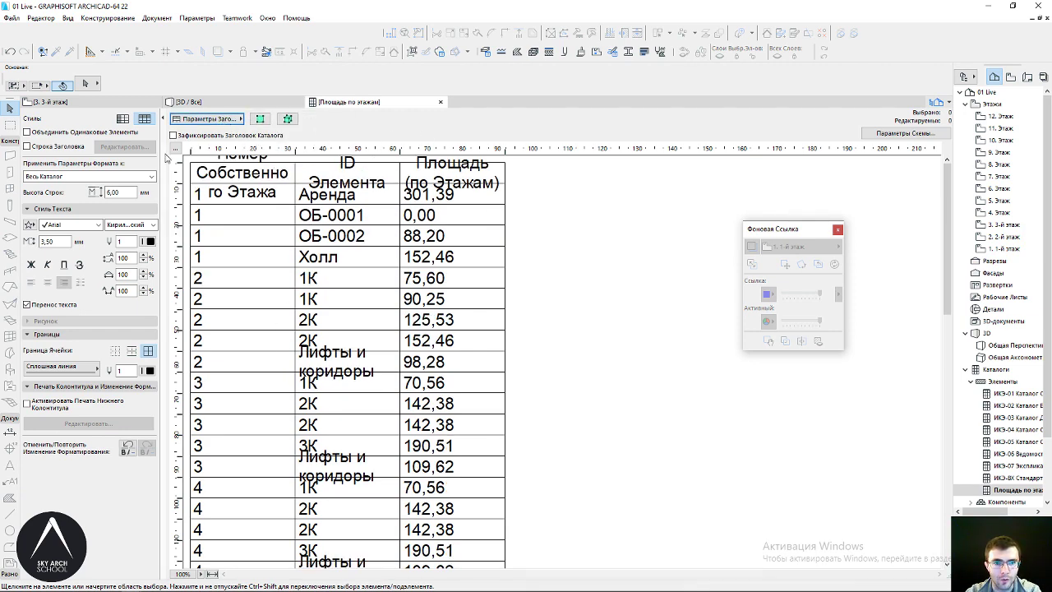
Set the header row height to 15 and the value row height to 8
{"action": "left_click", "coordinate": [233, 119]}
{"action": "left_click", "coordinate": [190, 146]}
{"action": "left_click", "coordinate": [555, 268]}
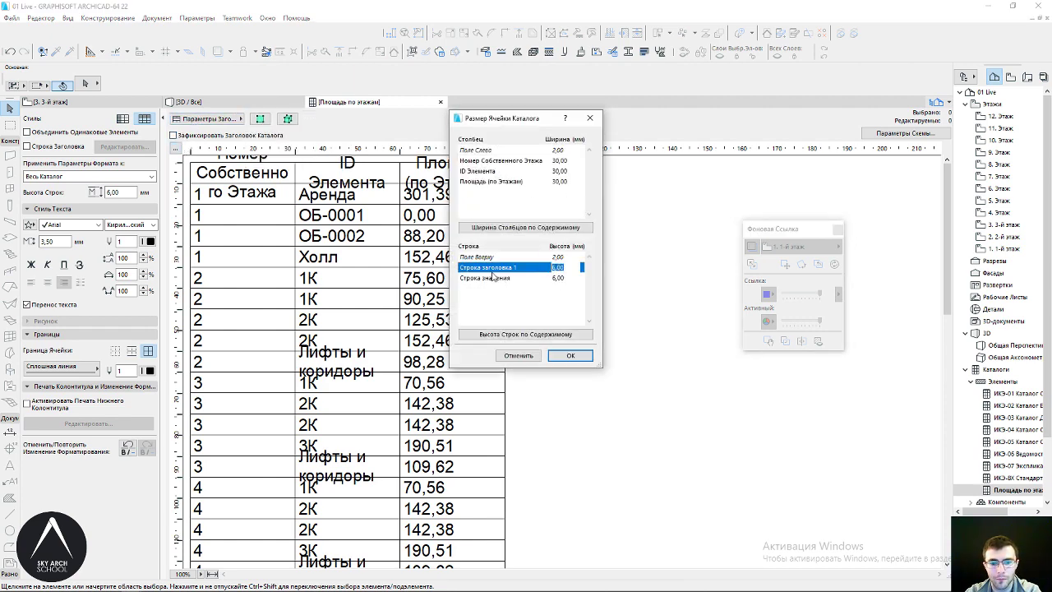
{"action": "left_click", "coordinate": [568, 276]}
{"action": "type", "text": "8"}
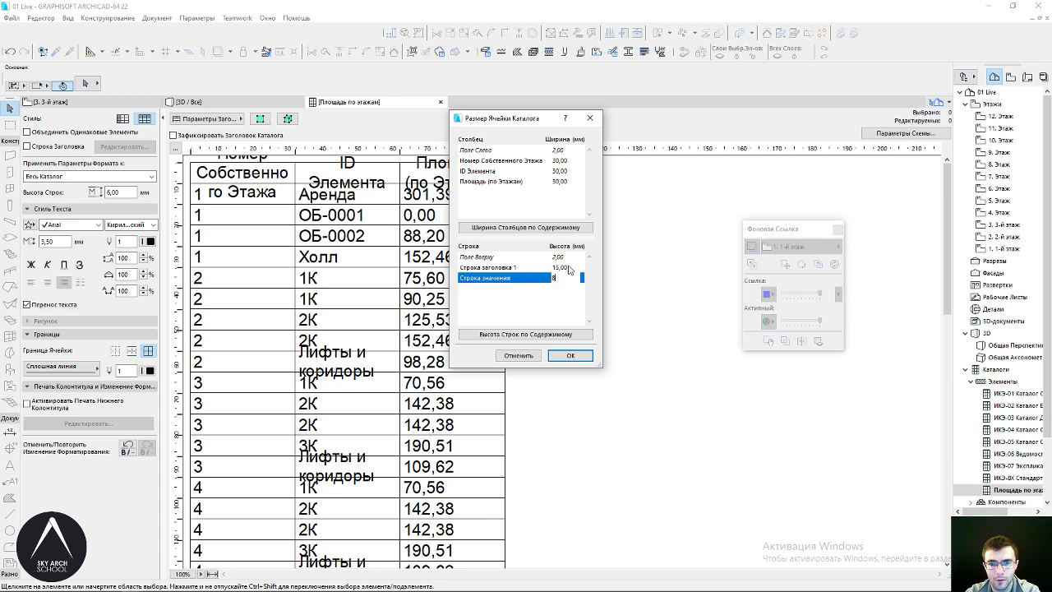
{"action": "left_click", "coordinate": [570, 355]}
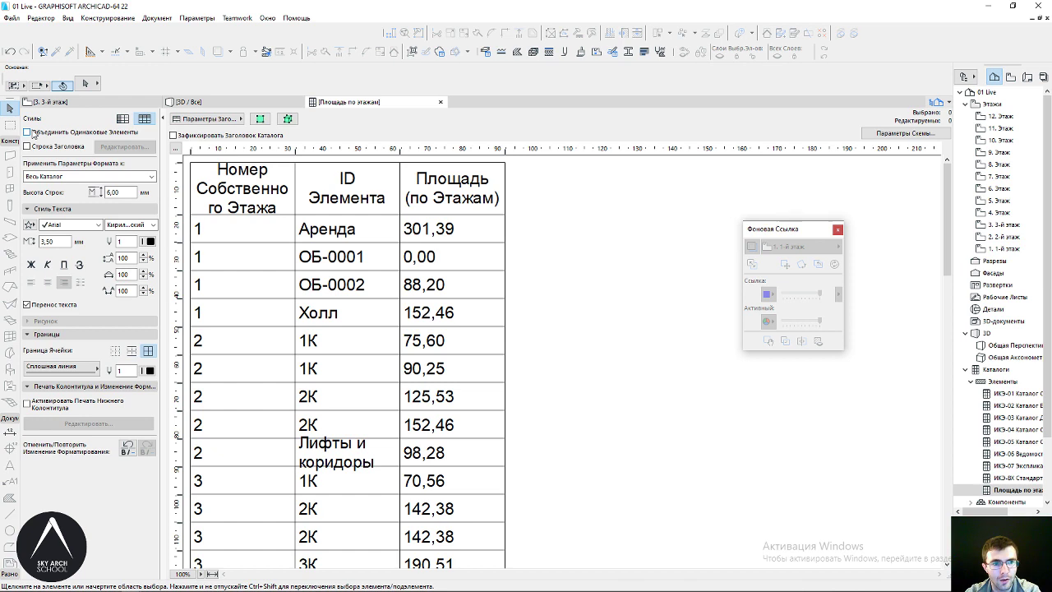
Group schedule rows by floor and change the layer of the ОБ-0001 element in 3D
{"action": "left_click", "coordinate": [41, 146]}
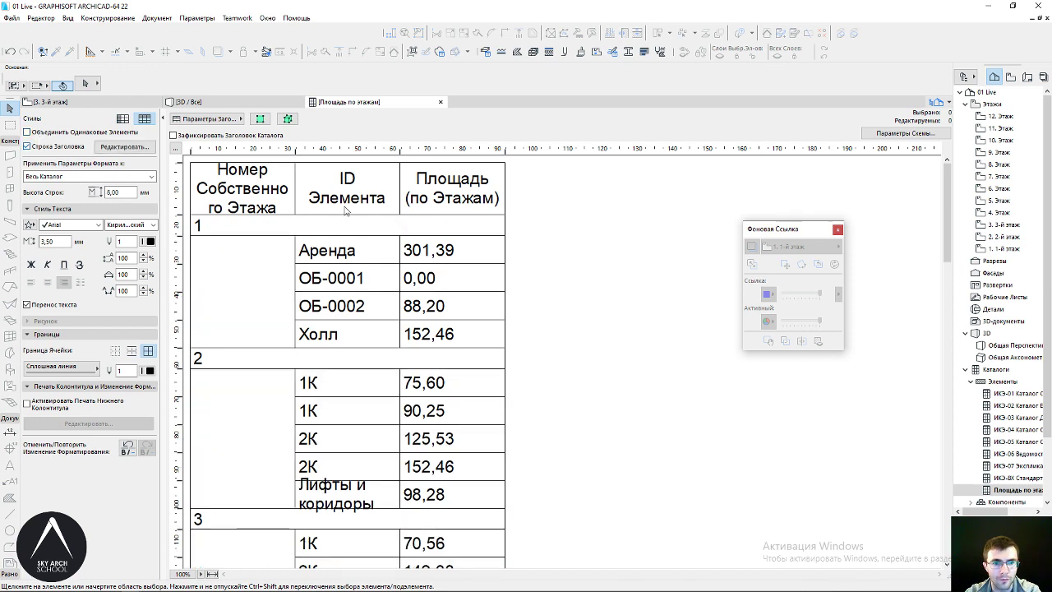
{"action": "left_click", "coordinate": [326, 251]}
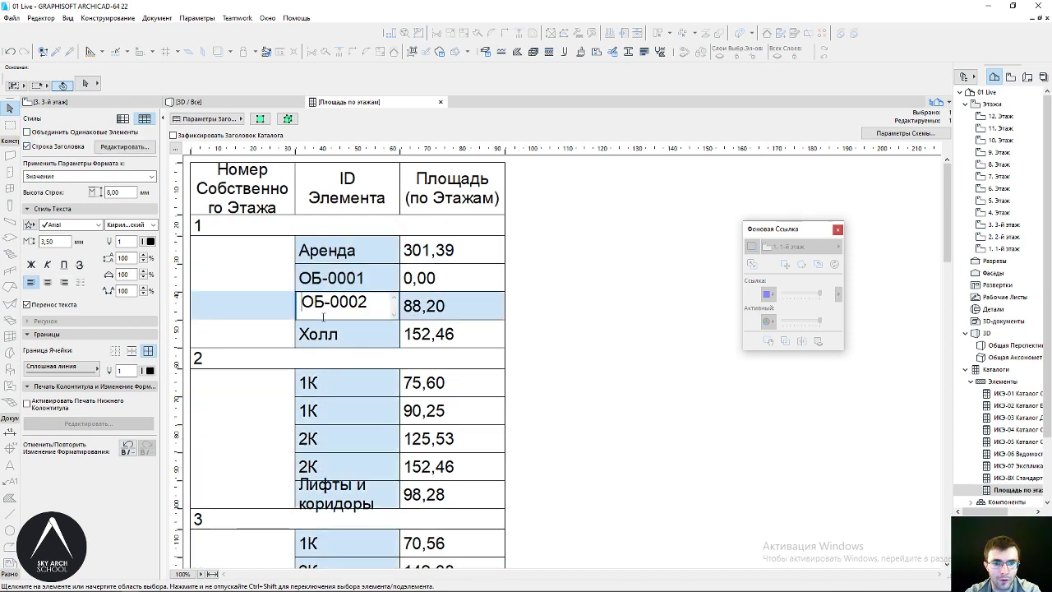
{"action": "left_click", "coordinate": [320, 288]}
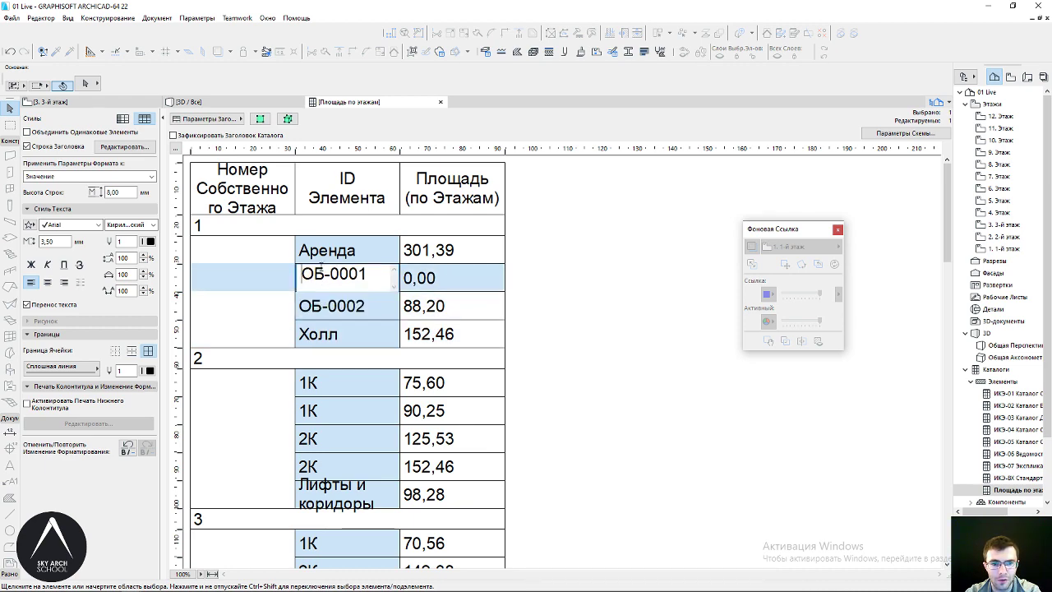
{"action": "left_click", "coordinate": [289, 120]}
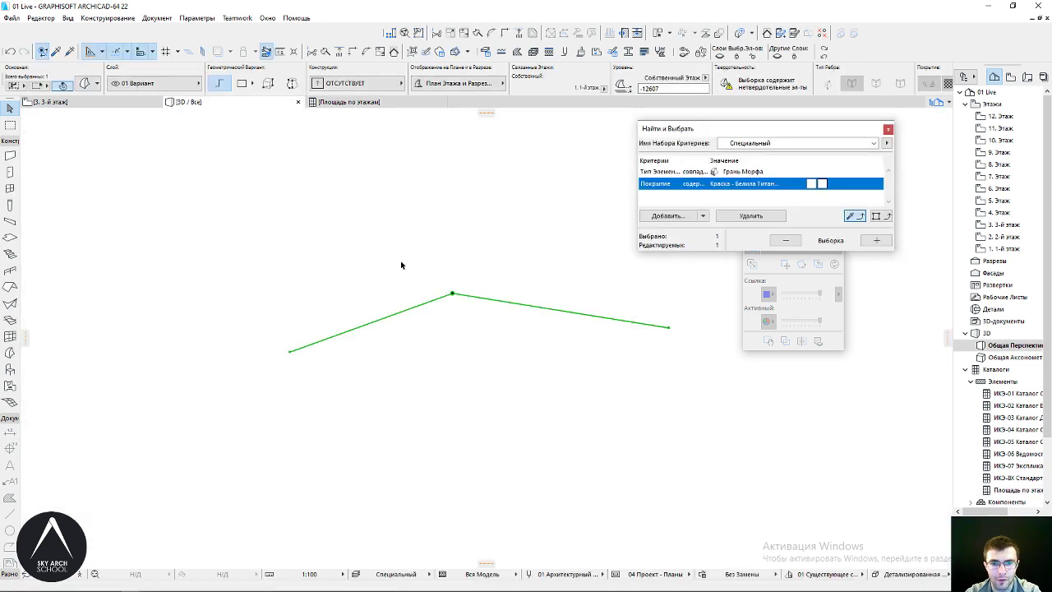
{"action": "middle_click_drag", "start_coordinate": [401, 265], "coordinate": [452, 295], "text": "shift"}
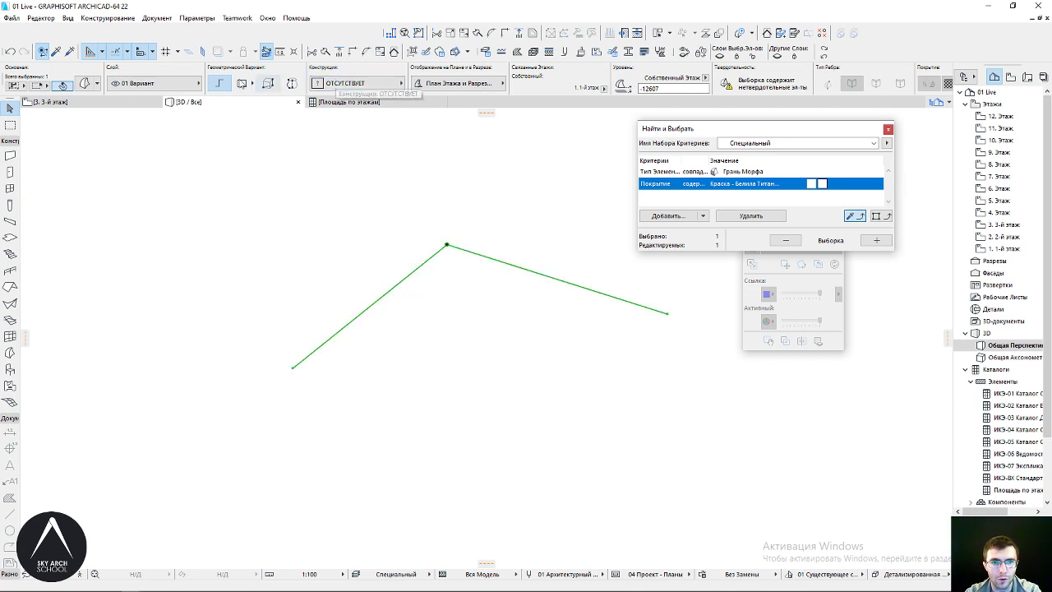
{"action": "left_click", "coordinate": [156, 83]}
{"action": "left_click", "coordinate": [246, 118]}
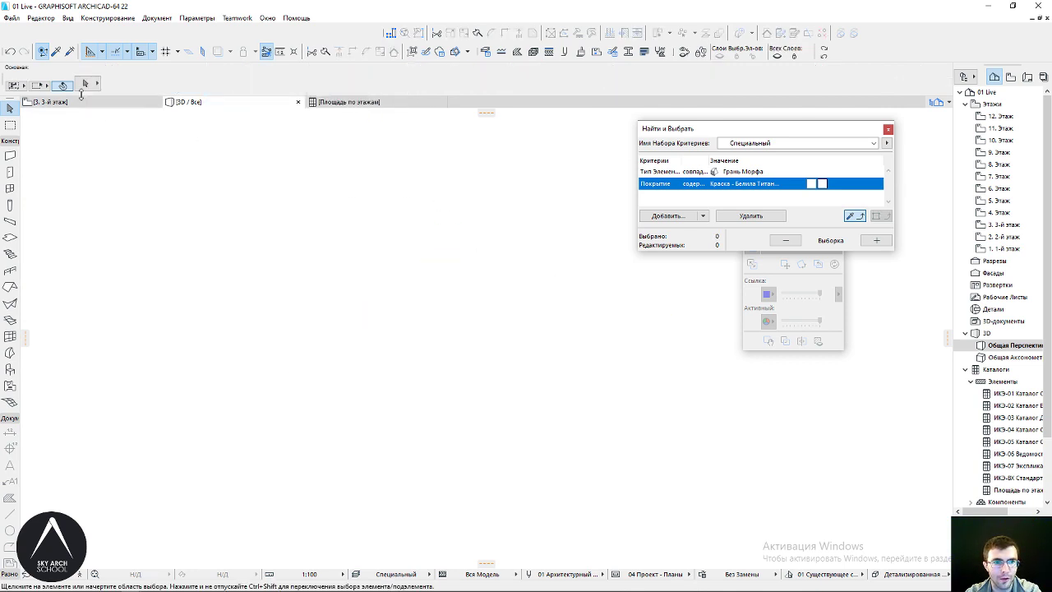
{"action": "left_click", "coordinate": [321, 104]}
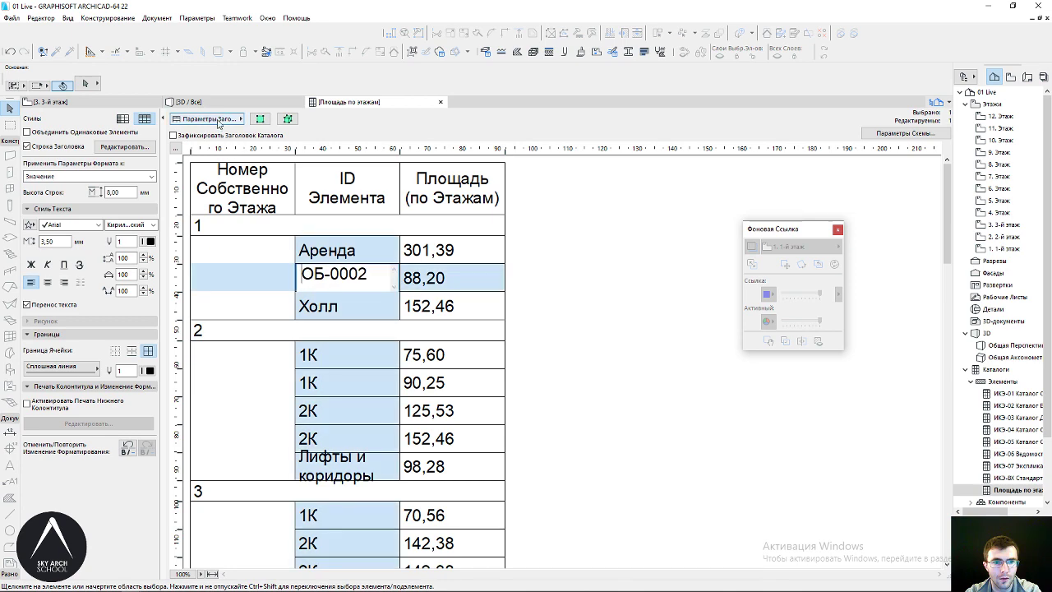
Find ОБ-0002 in 3D, give it the ID 'Лифты и коридоры', and reopen the schedule
{"action": "left_click", "coordinate": [287, 118]}
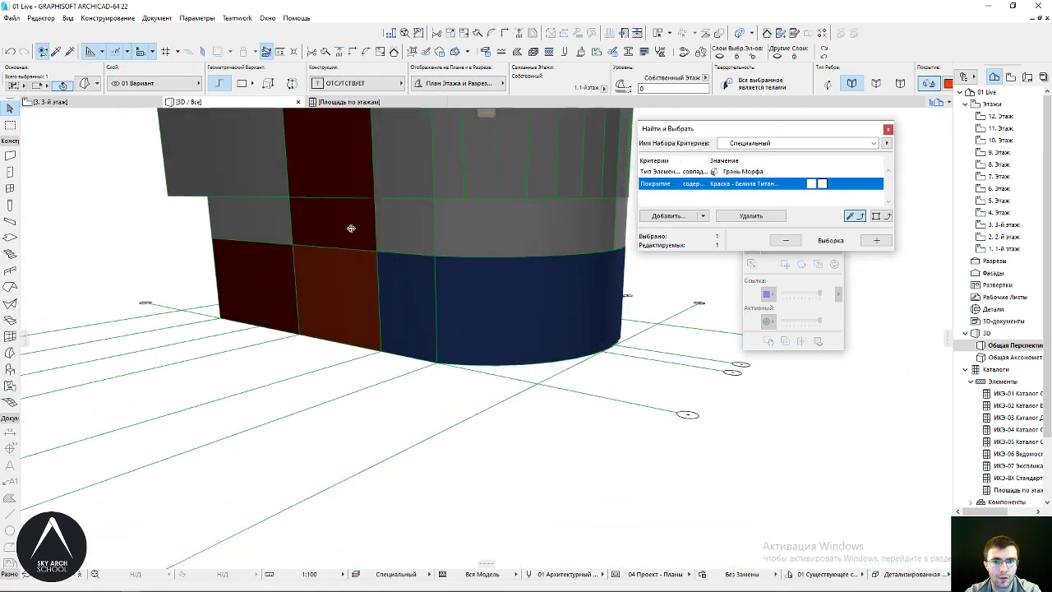
{"action": "scroll", "coordinate": [323, 298], "scroll_direction": "up", "scroll_amount": 2}
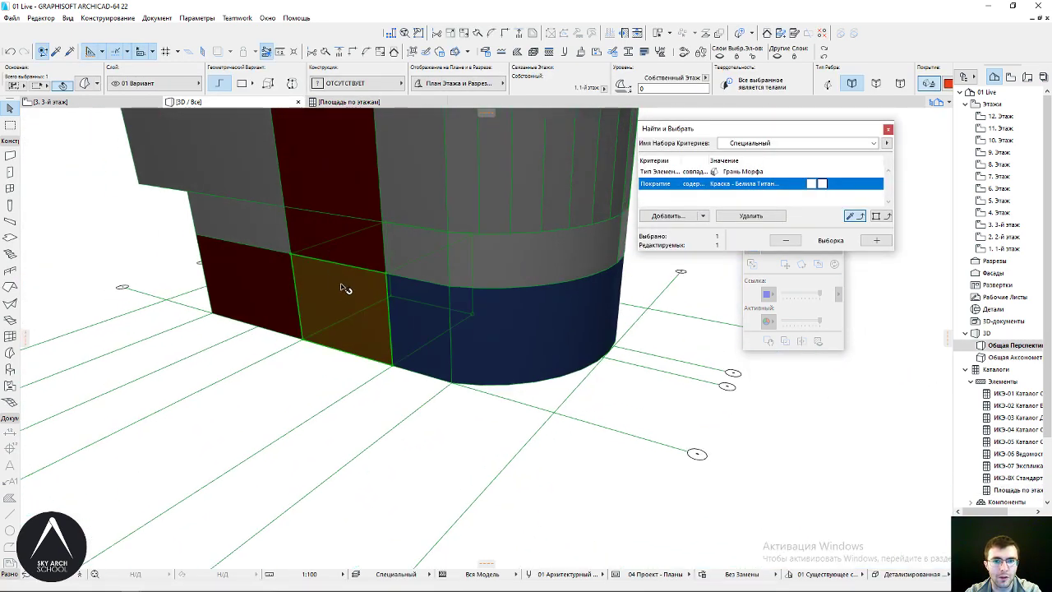
{"action": "mouse_move", "coordinate": [345, 288]}
{"action": "middle_mouse_down", "text": "shift"}
{"action": "mouse_move", "coordinate": [400, 347]}
{"action": "mouse_move", "coordinate": [564, 308]}
{"action": "mouse_move", "coordinate": [679, 307]}
{"action": "mouse_move", "coordinate": [382, 325]}
{"action": "middle_mouse_up", "text": "shift"}
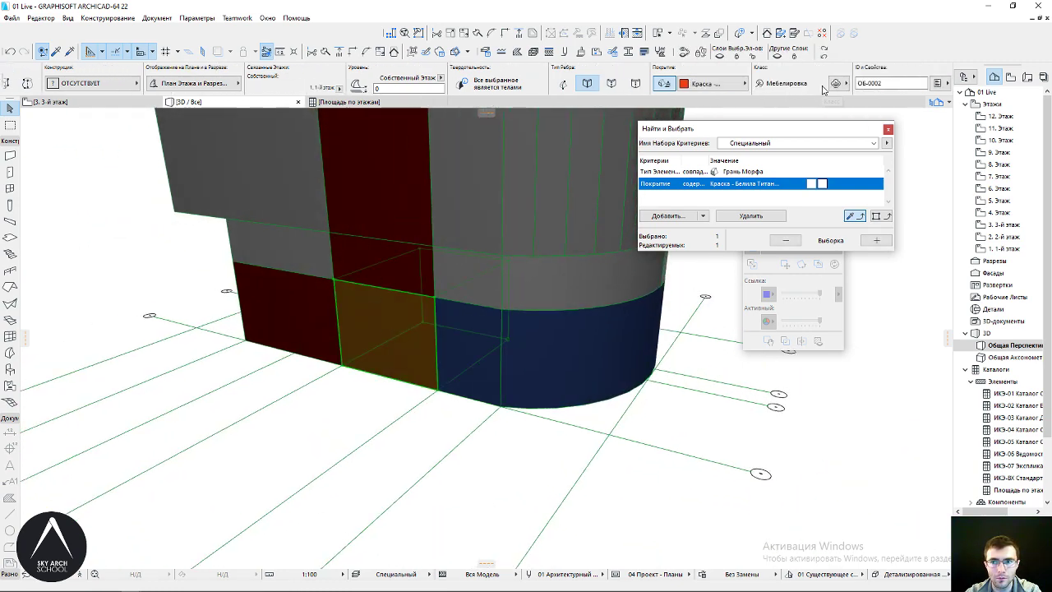
{"action": "type", "text": "Лифты и коридоры"}
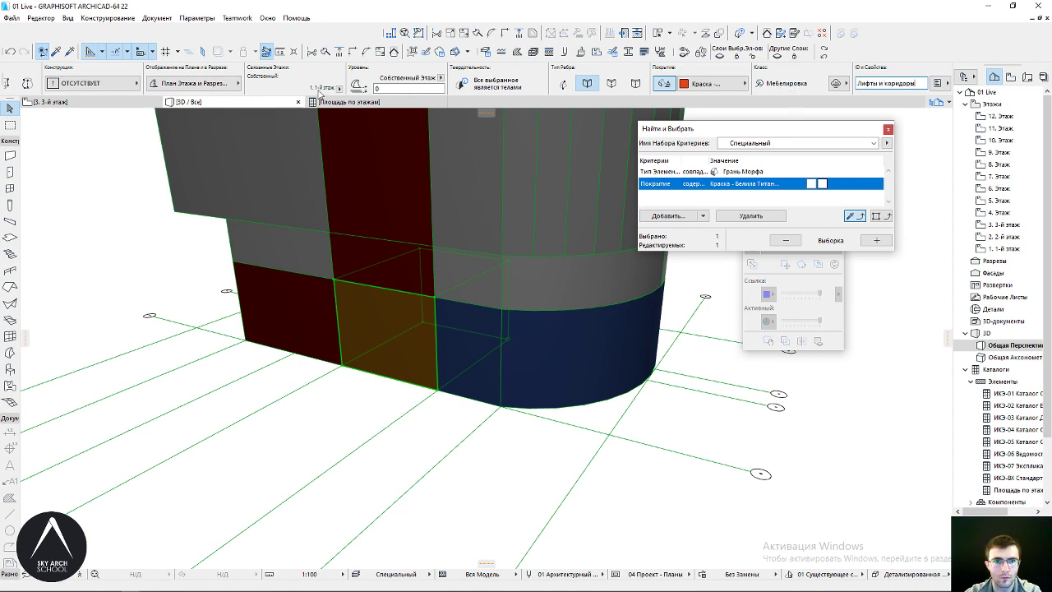
{"action": "left_click", "coordinate": [345, 102]}
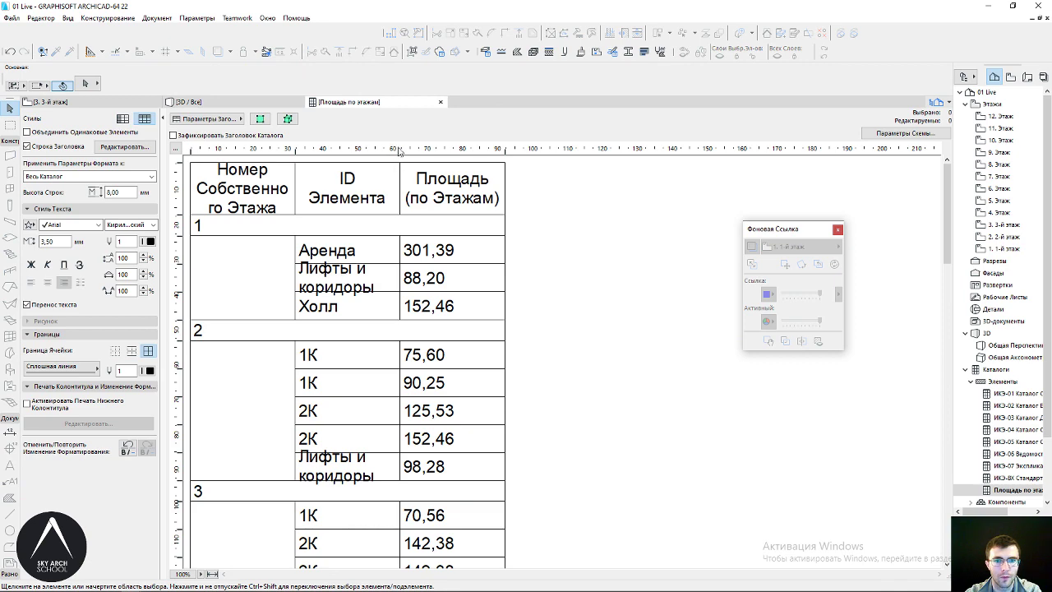
Widen the ID Элемента column, then review the 1К and 2К entries on floors 3 and 6
{"action": "left_click_drag", "start_coordinate": [398, 148], "coordinate": [490, 149]}
{"action": "scroll", "coordinate": [430, 214], "scroll_direction": "down", "scroll_amount": 3}
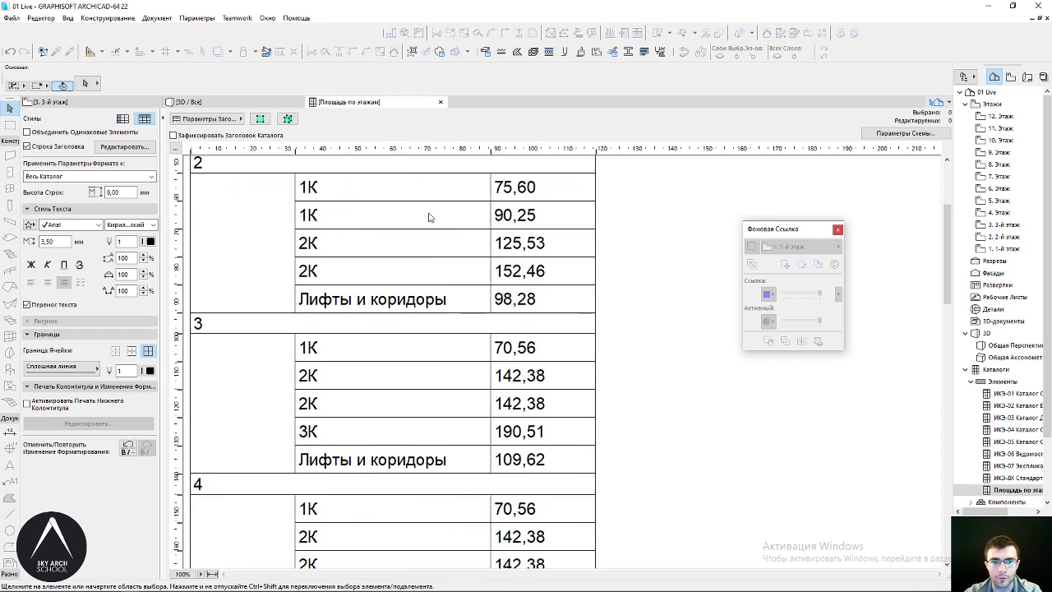
{"action": "scroll", "coordinate": [429, 217], "scroll_direction": "down", "scroll_amount": 5}
{"action": "scroll", "coordinate": [394, 331], "scroll_direction": "down", "scroll_amount": 3}
{"action": "scroll", "coordinate": [316, 348], "scroll_direction": "up", "scroll_amount": 9}
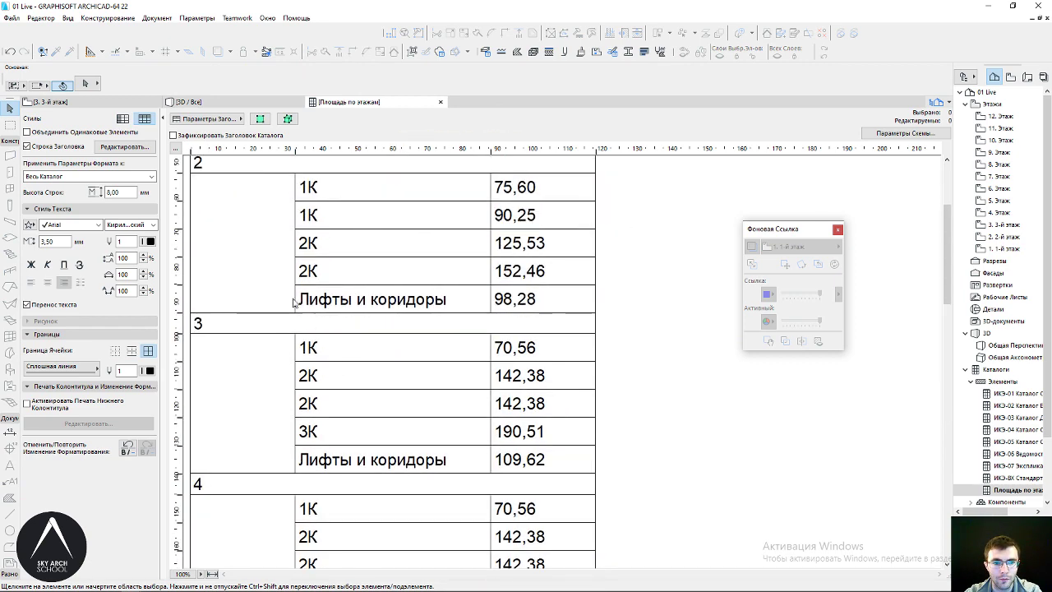
{"action": "scroll", "coordinate": [261, 255], "scroll_direction": "up", "scroll_amount": 3}
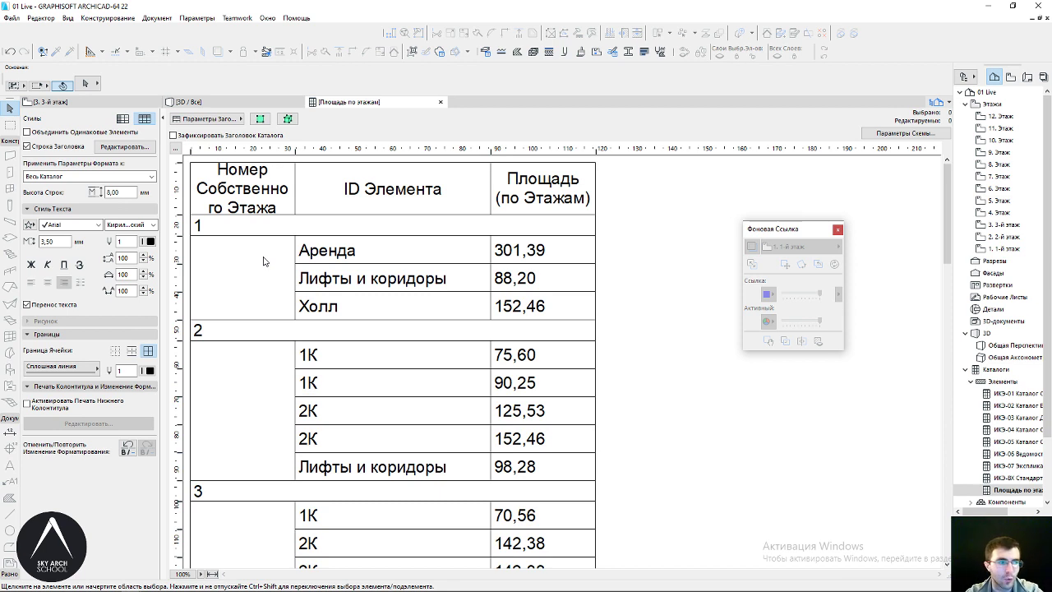
{"action": "left_click", "coordinate": [353, 431]}
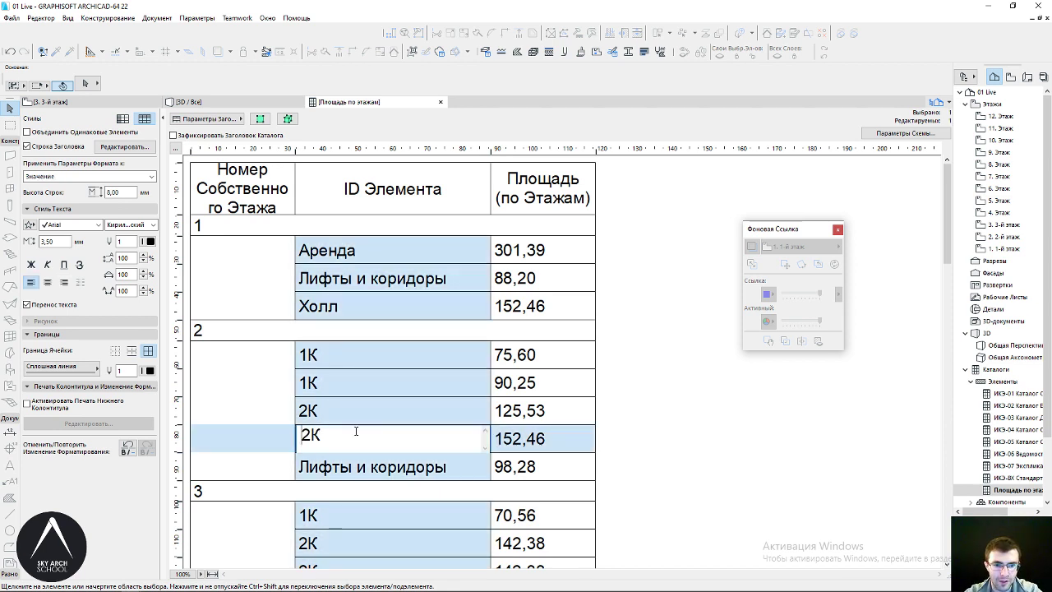
{"action": "scroll", "coordinate": [352, 411], "scroll_direction": "down", "scroll_amount": 3}
{"action": "left_click", "coordinate": [346, 352]}
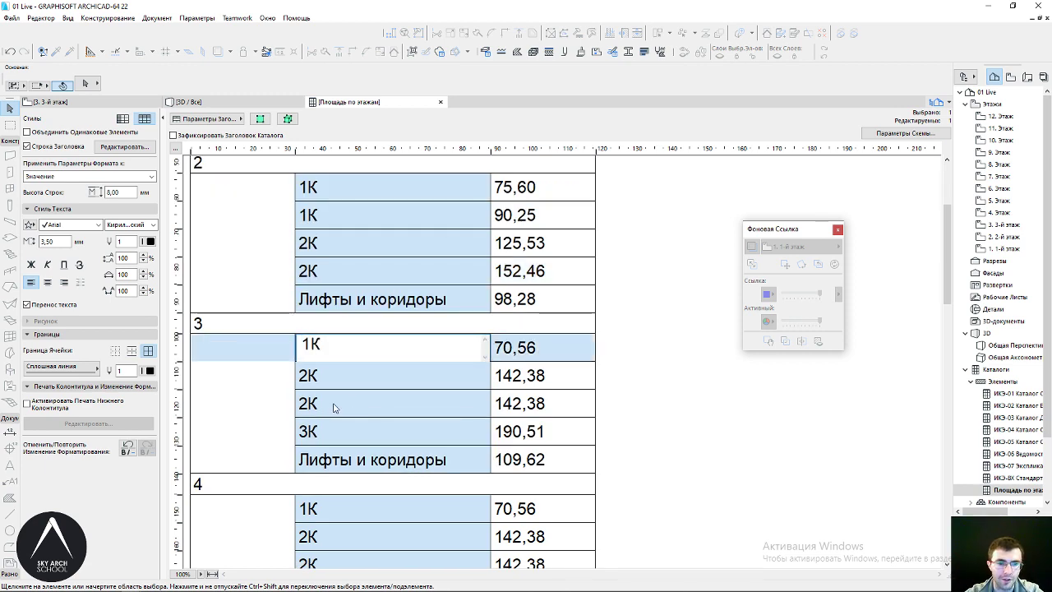
{"action": "scroll", "coordinate": [339, 398], "scroll_direction": "down", "scroll_amount": 5}
{"action": "left_click", "coordinate": [349, 378]}
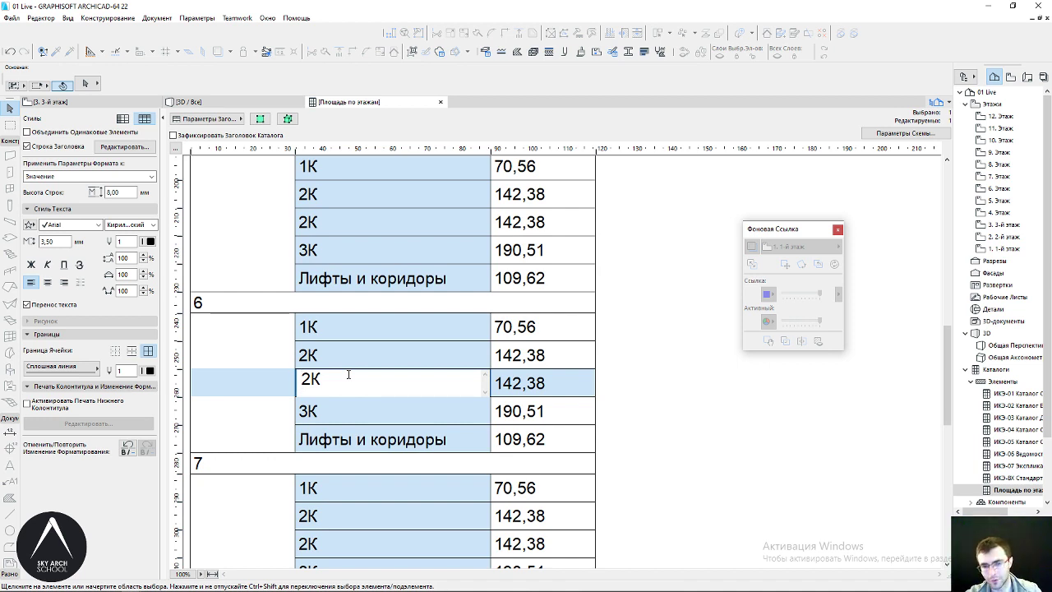
{"action": "left_click", "coordinate": [239, 102]}
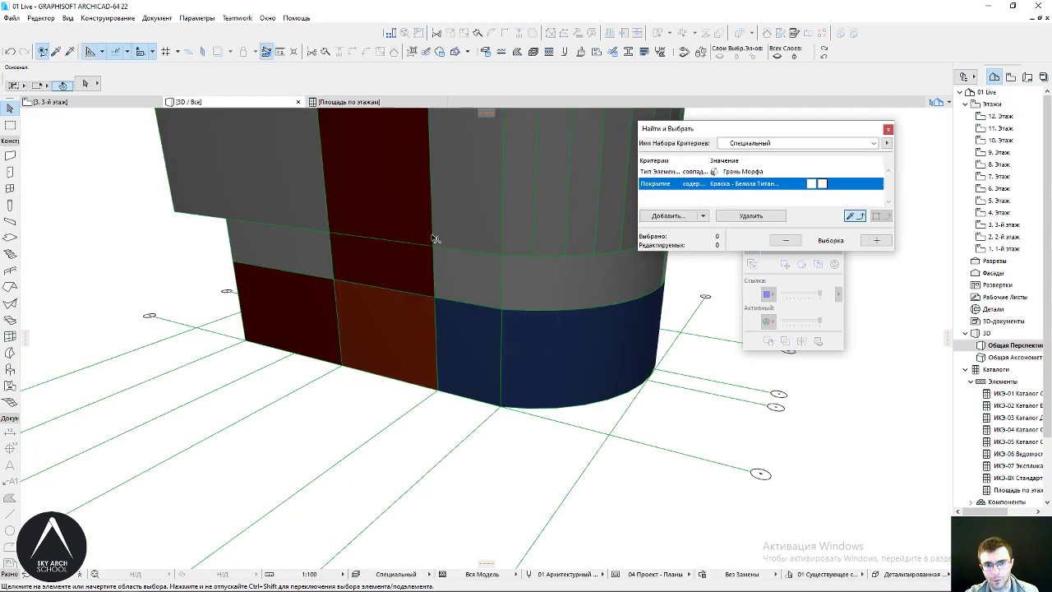
{"action": "mouse_move", "coordinate": [400, 368]}
{"action": "middle_mouse_down", "text": "shift"}
{"action": "mouse_move", "coordinate": [183, 347]}
{"action": "mouse_move", "coordinate": [270, 364]}
{"action": "mouse_move", "coordinate": [512, 376]}
{"action": "mouse_move", "coordinate": [548, 336]}
{"action": "mouse_move", "coordinate": [527, 373]}
{"action": "middle_mouse_up", "text": "shift"}
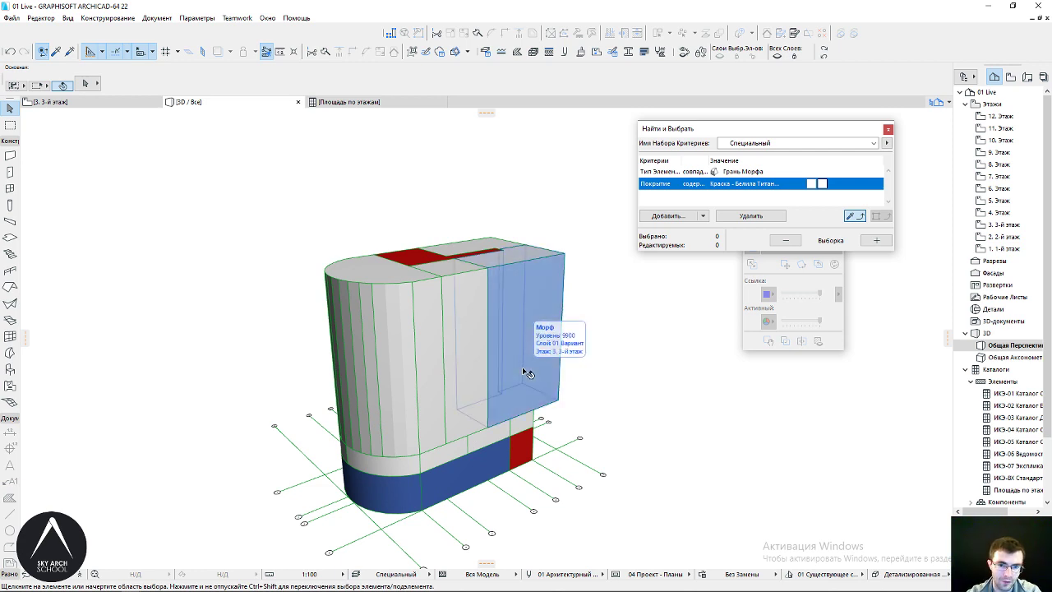
{"action": "left_click", "coordinate": [353, 102]}
{"action": "left_click", "coordinate": [337, 383]}
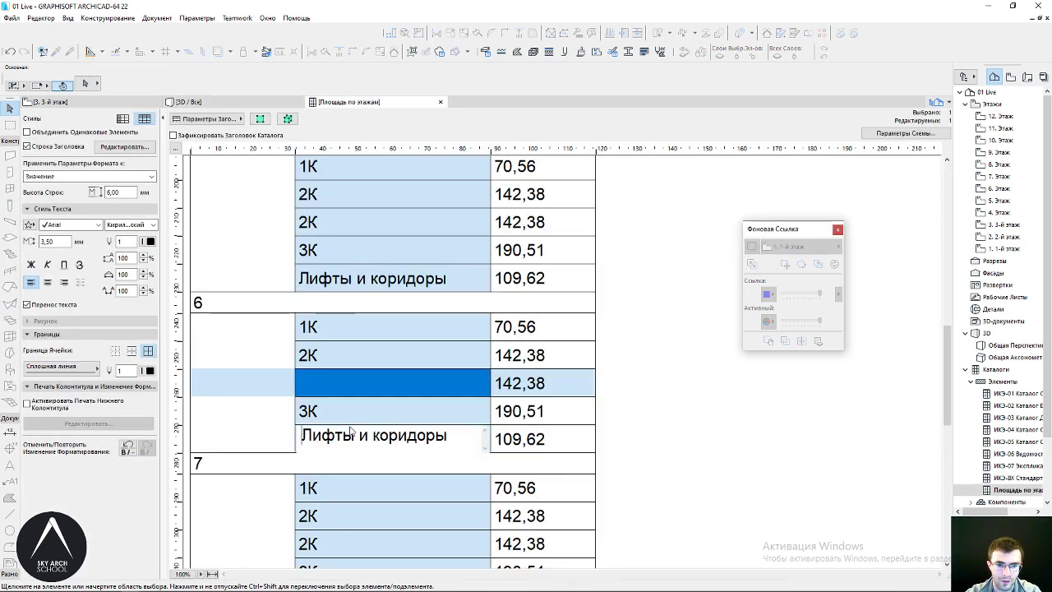
{"action": "left_click", "coordinate": [352, 429]}
{"action": "left_click", "coordinate": [411, 408]}
{"action": "left_click", "coordinate": [419, 382]}
{"action": "left_click", "coordinate": [416, 359]}
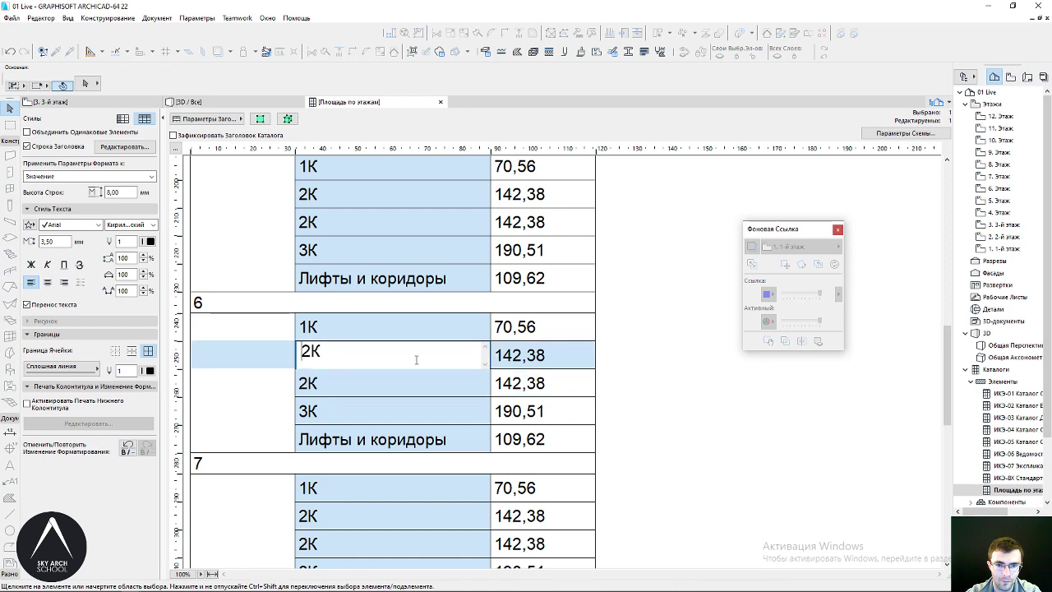
{"action": "left_click", "coordinate": [688, 324]}
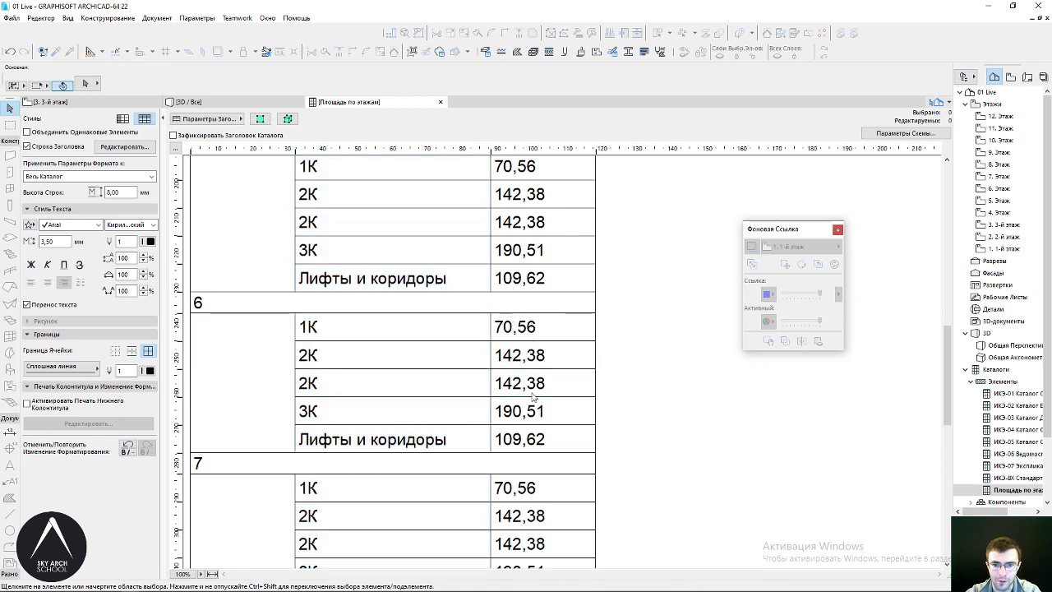
{"action": "left_click", "coordinate": [244, 105]}
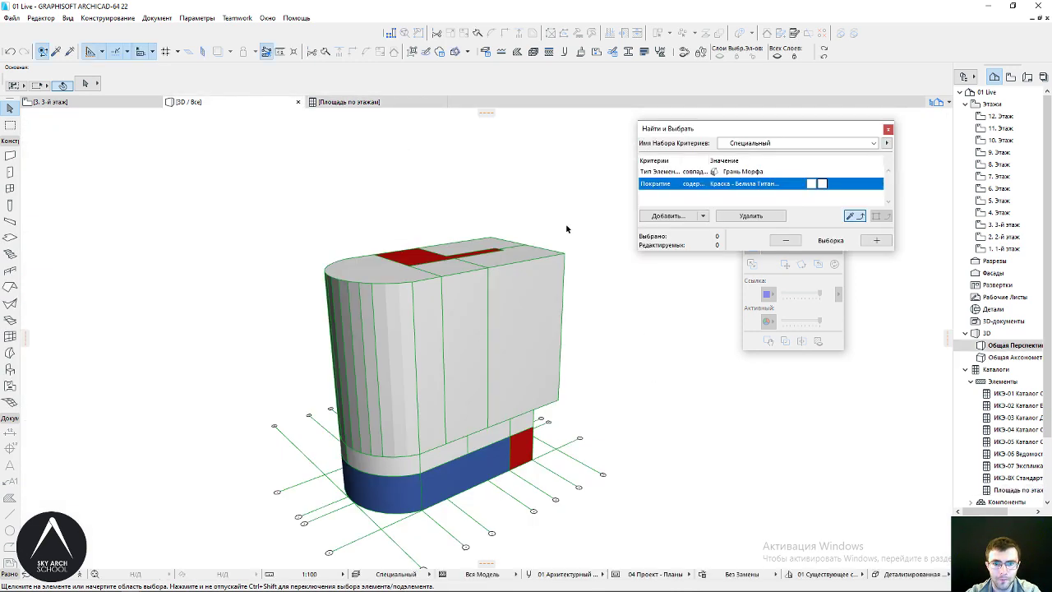
Make the surroundings layer visible, view the tower among the city, then switch to Вебинар 01
{"action": "middle_click_drag", "start_coordinate": [493, 233], "coordinate": [480, 455], "text": "shift"}
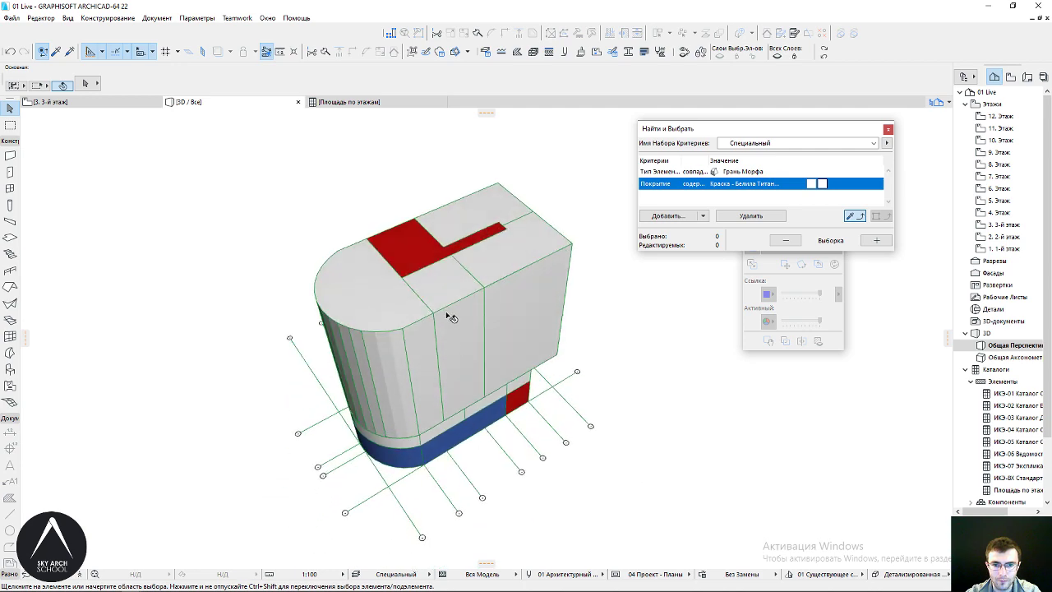
{"action": "middle_click_drag", "start_coordinate": [451, 317], "coordinate": [463, 289], "text": "shift"}
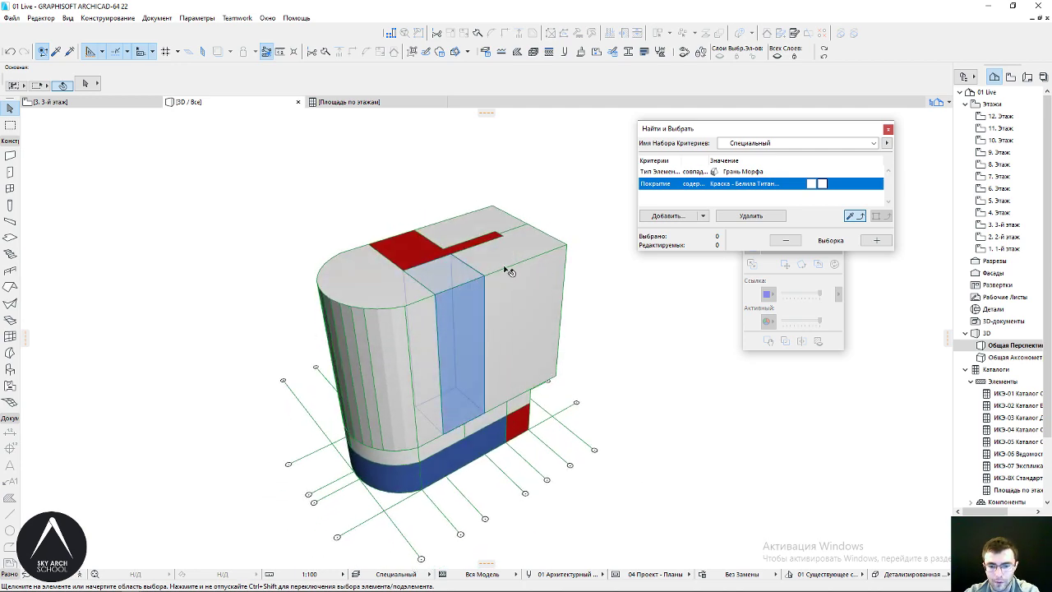
{"action": "key", "text": "ctrl+l"}
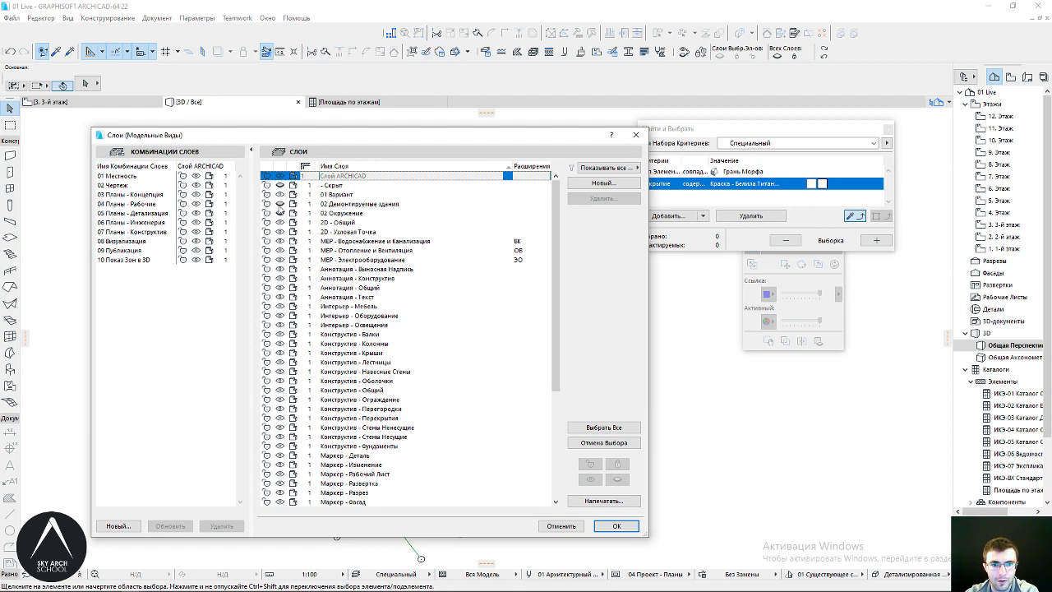
{"action": "left_click", "coordinate": [280, 206]}
{"action": "left_click", "coordinate": [280, 204]}
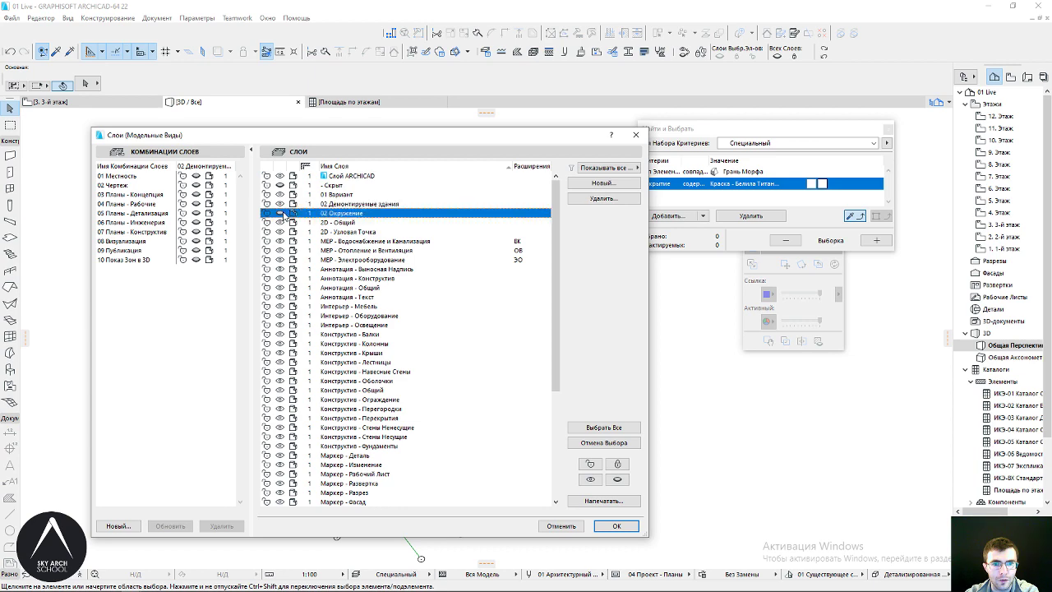
{"action": "key", "text": "Return"}
{"action": "middle_click_drag", "start_coordinate": [415, 243], "coordinate": [450, 262], "text": "shift"}
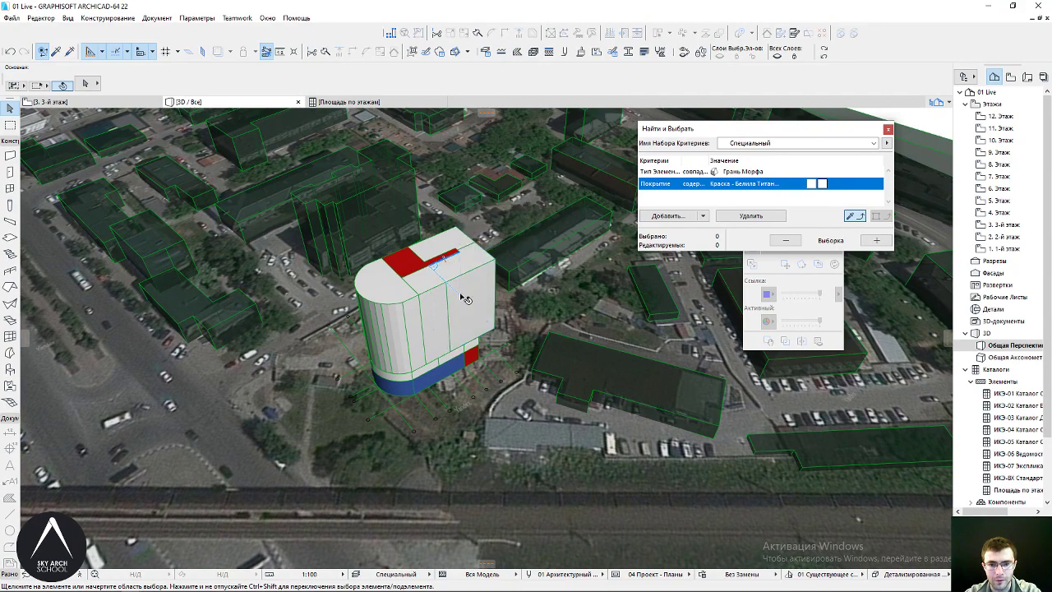
{"action": "mouse_move", "coordinate": [131, 584]}
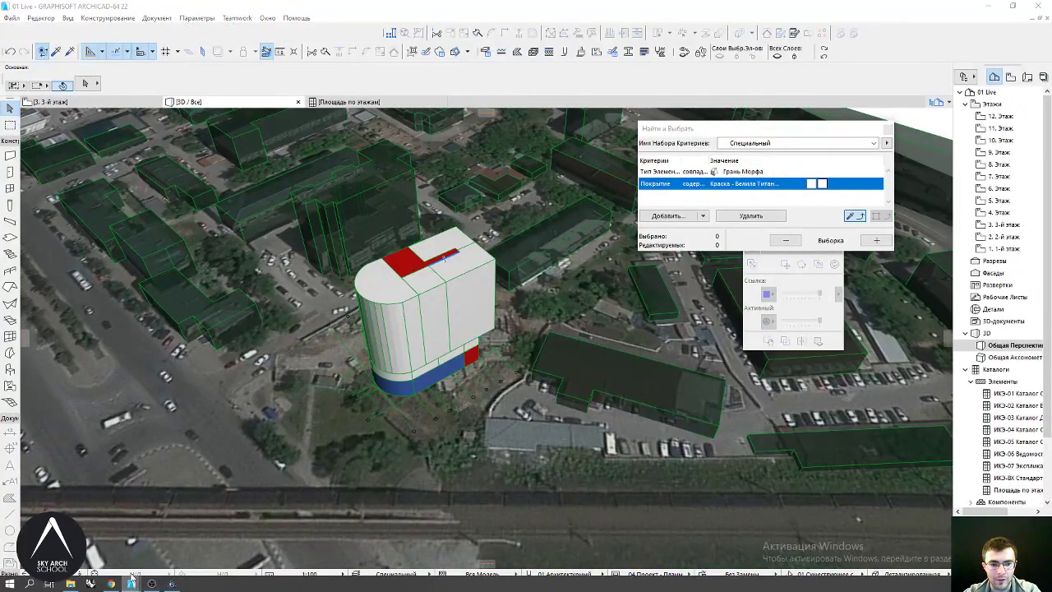
{"action": "left_click", "coordinate": [197, 534]}
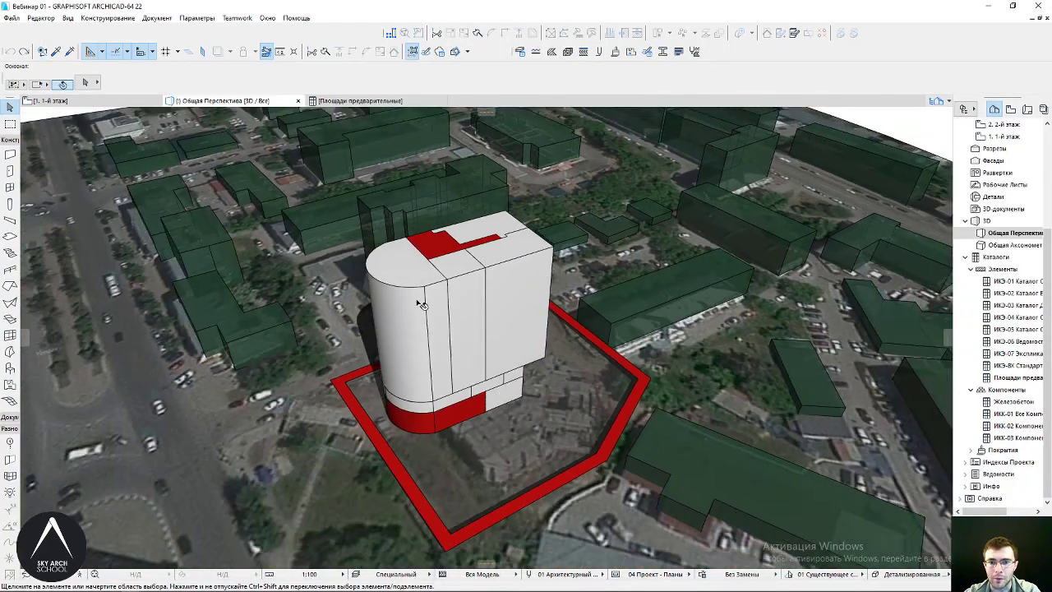
Orbit the Вебинар 01 model, close Layer Settings unchanged, and show the View Map's saved views
{"action": "left_click_drag", "start_coordinate": [419, 304], "coordinate": [654, 221]}
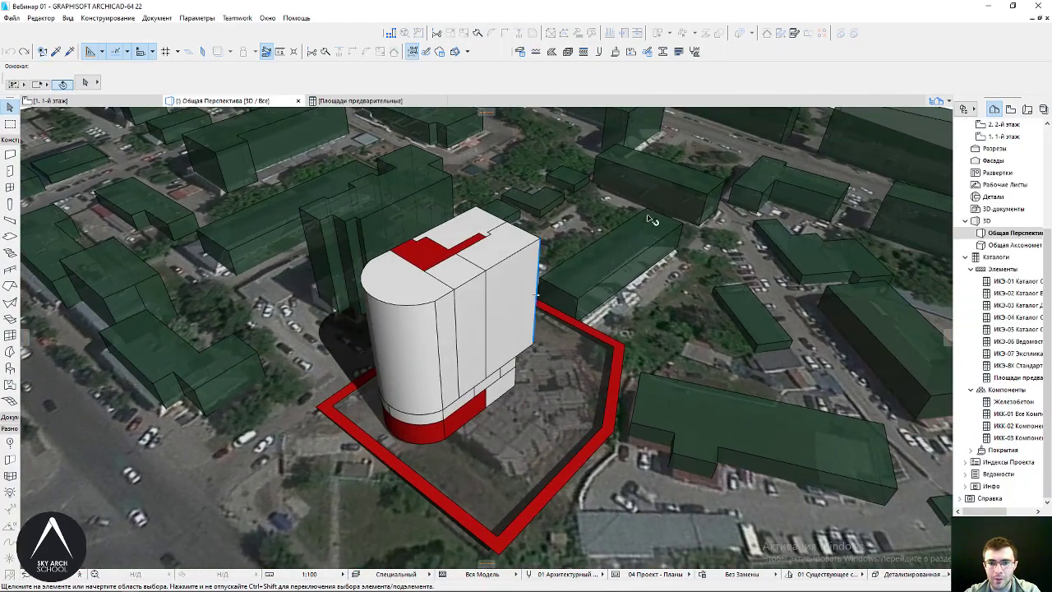
{"action": "key", "text": "ctrl+l"}
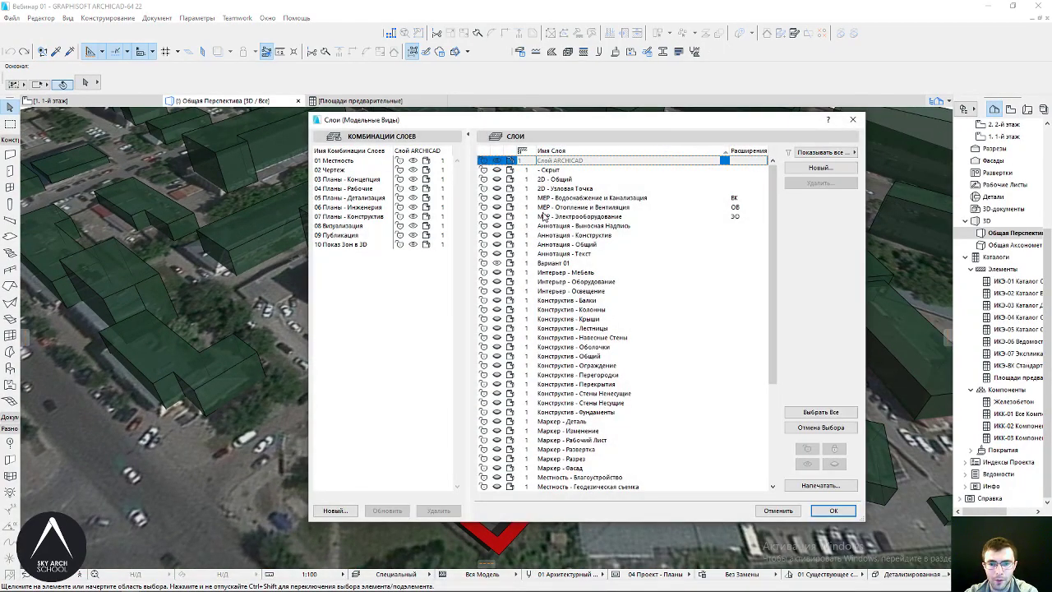
{"action": "mouse_move", "coordinate": [565, 125]}
{"action": "left_mouse_down"}
{"action": "mouse_move", "coordinate": [649, 143]}
{"action": "mouse_move", "coordinate": [635, 136]}
{"action": "left_mouse_up"}
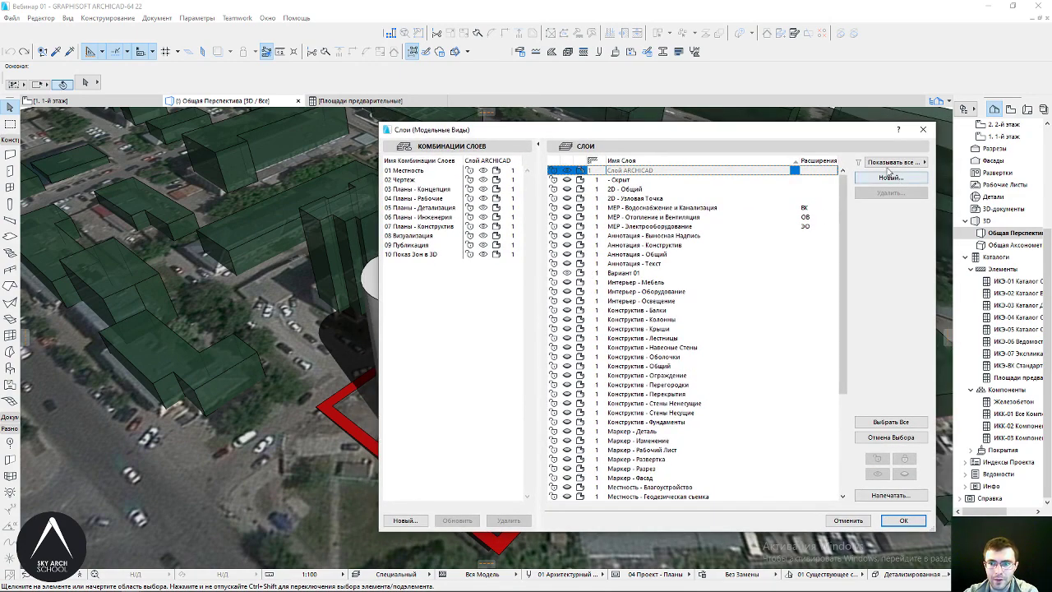
{"action": "left_click", "coordinate": [923, 129]}
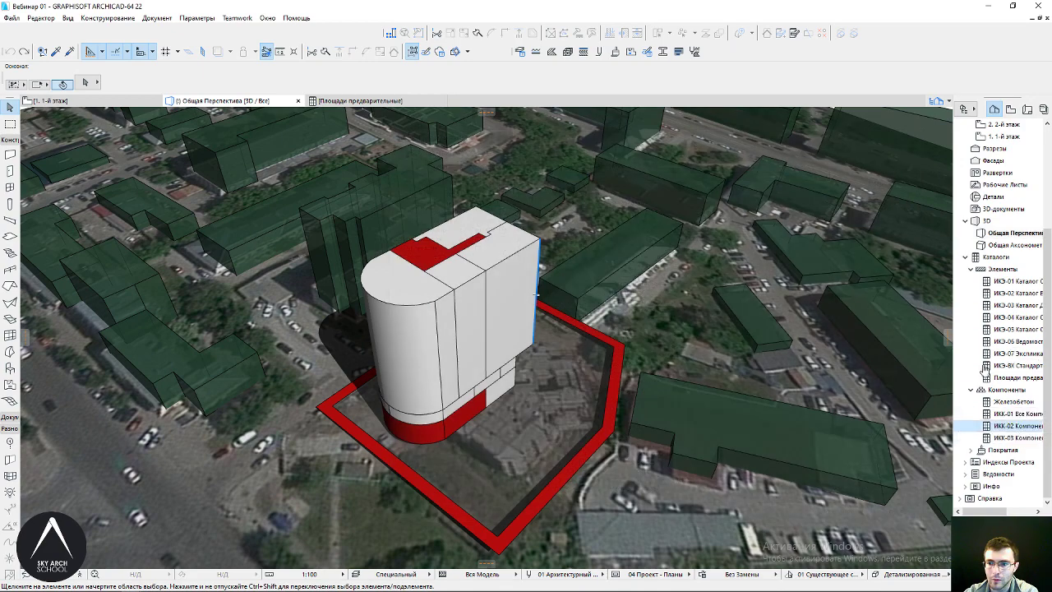
{"action": "left_click", "coordinate": [1011, 109]}
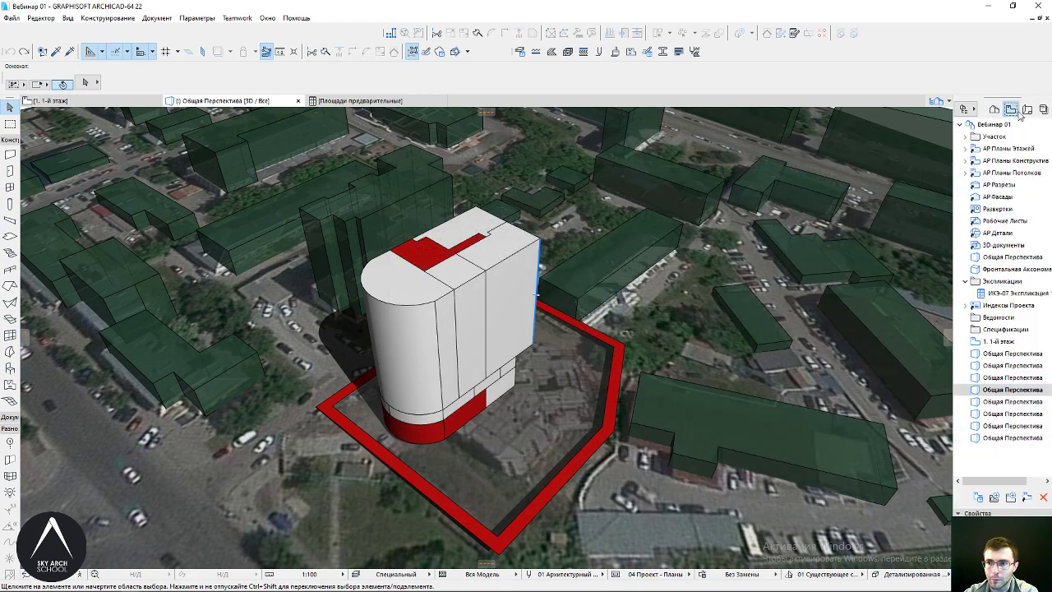
{"action": "double_click", "coordinate": [1008, 401]}
{"action": "scroll", "coordinate": [627, 327], "scroll_direction": "up", "scroll_amount": 3}
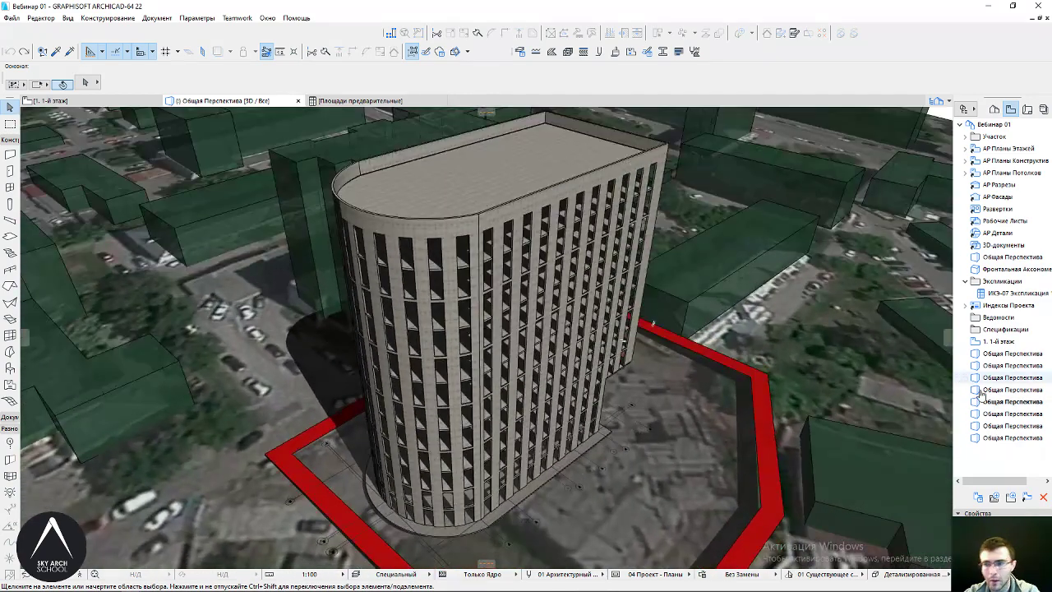
{"action": "double_click", "coordinate": [982, 390]}
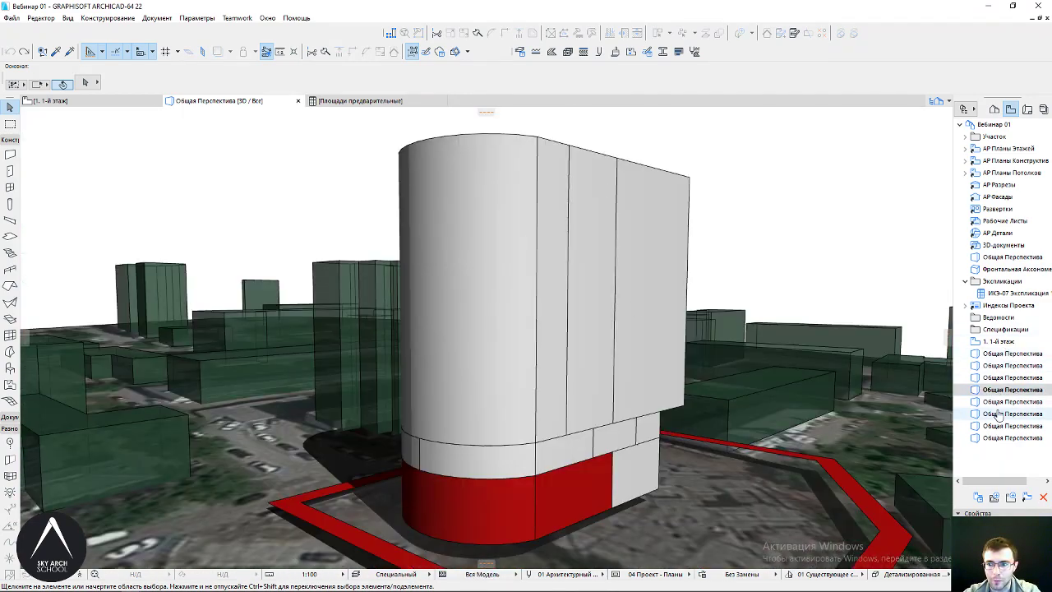
{"action": "double_click", "coordinate": [997, 415]}
{"action": "left_click", "coordinate": [1010, 426]}
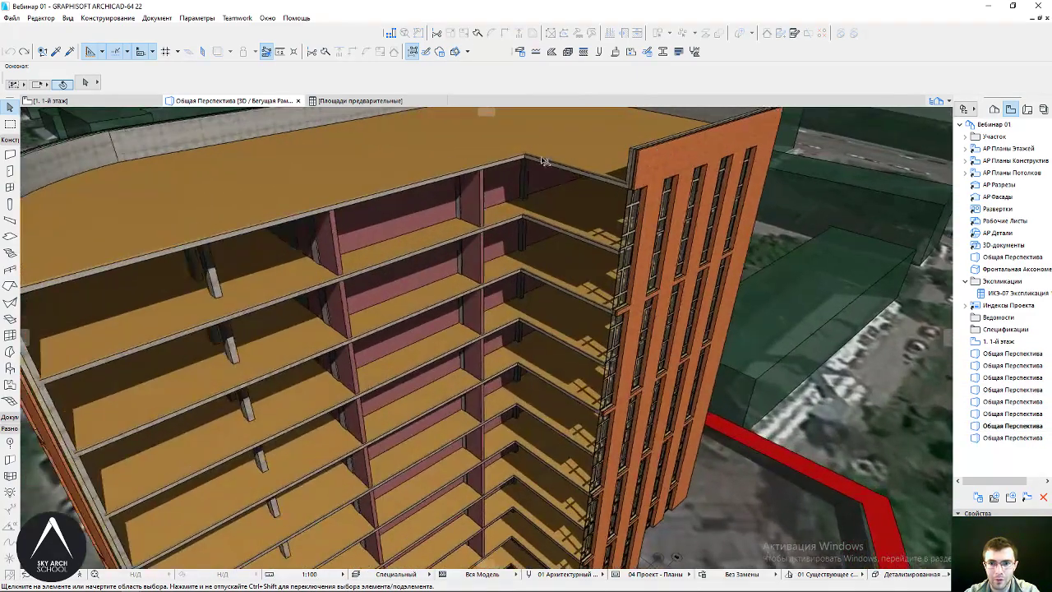
{"action": "middle_click_drag", "start_coordinate": [650, 355], "coordinate": [392, 316], "text": "shift"}
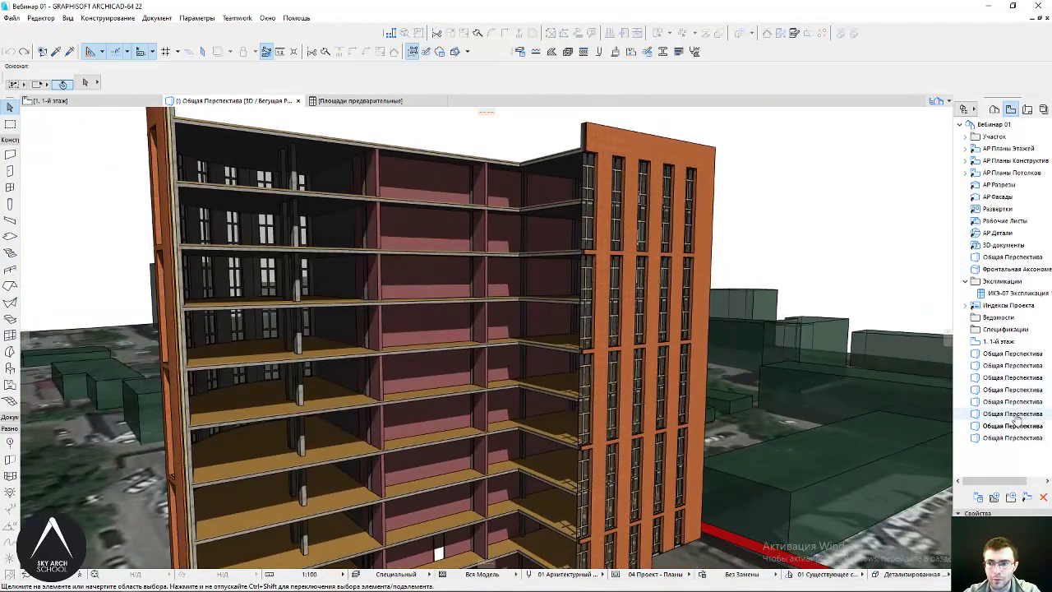
{"action": "left_click", "coordinate": [1016, 415]}
{"action": "double_click", "coordinate": [1016, 415]}
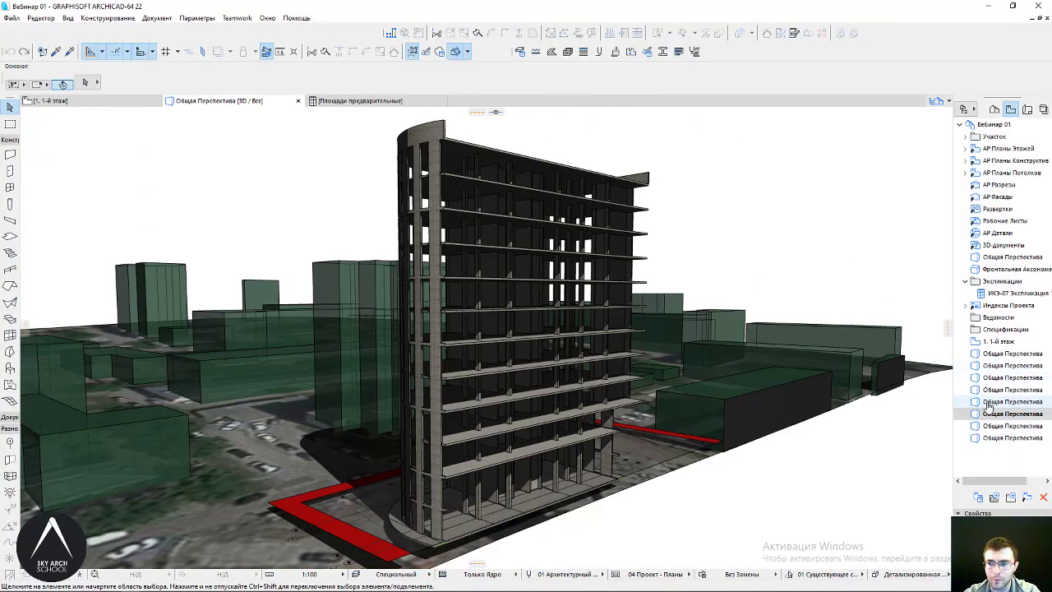
{"action": "scroll", "coordinate": [518, 289], "scroll_direction": "up", "scroll_amount": 2}
{"action": "scroll", "coordinate": [518, 290], "scroll_direction": "up", "scroll_amount": 2}
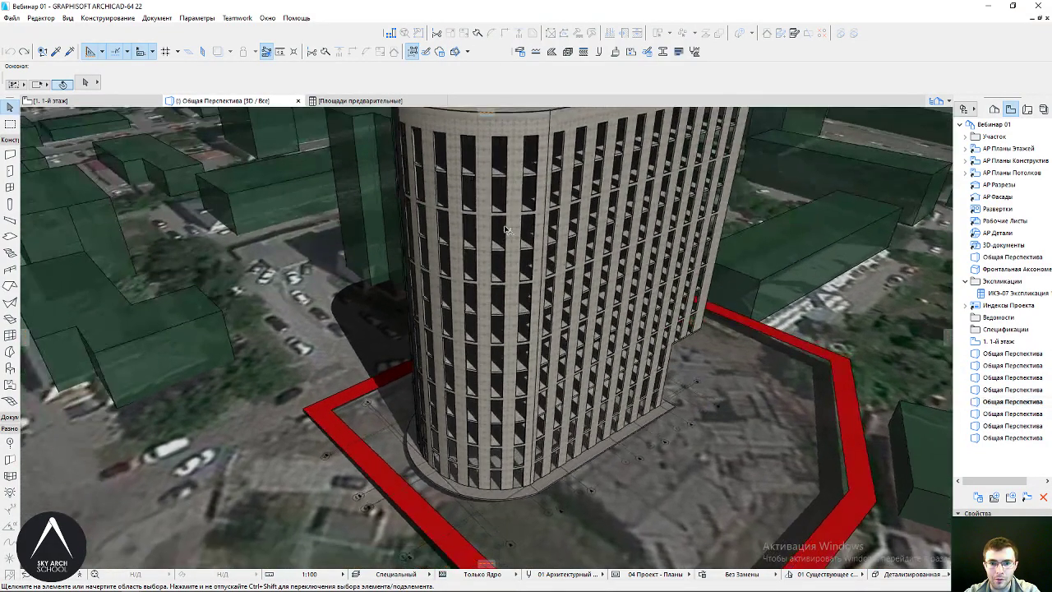
{"action": "scroll", "coordinate": [518, 290], "scroll_direction": "up", "scroll_amount": 2}
{"action": "mouse_move", "coordinate": [518, 289]}
{"action": "middle_mouse_down", "text": "shift"}
{"action": "mouse_move", "coordinate": [573, 249]}
{"action": "mouse_move", "coordinate": [454, 153]}
{"action": "middle_mouse_up", "text": "shift"}
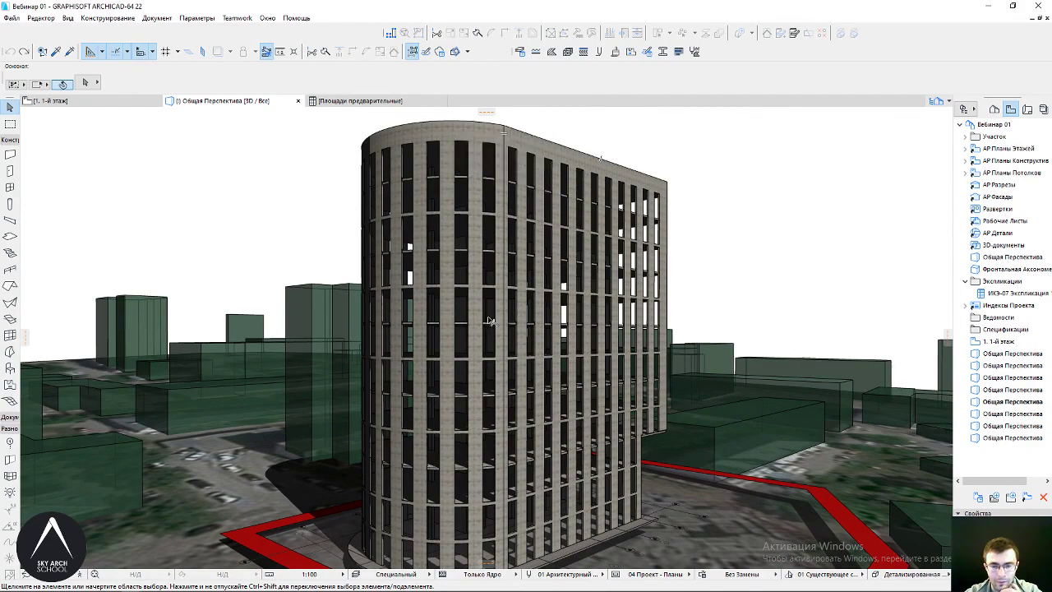
{"action": "mouse_move", "coordinate": [447, 220]}
{"action": "middle_mouse_down", "text": "shift"}
{"action": "mouse_move", "coordinate": [518, 209]}
{"action": "mouse_move", "coordinate": [496, 314]}
{"action": "middle_mouse_up", "text": "shift"}
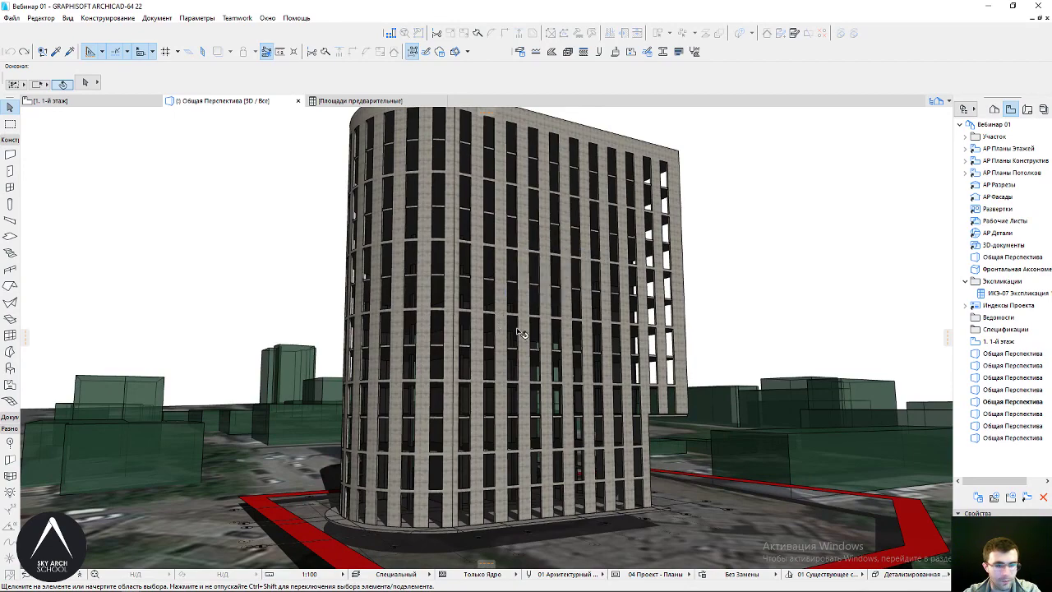
{"action": "middle_click_drag", "start_coordinate": [518, 329], "coordinate": [556, 339], "text": "shift"}
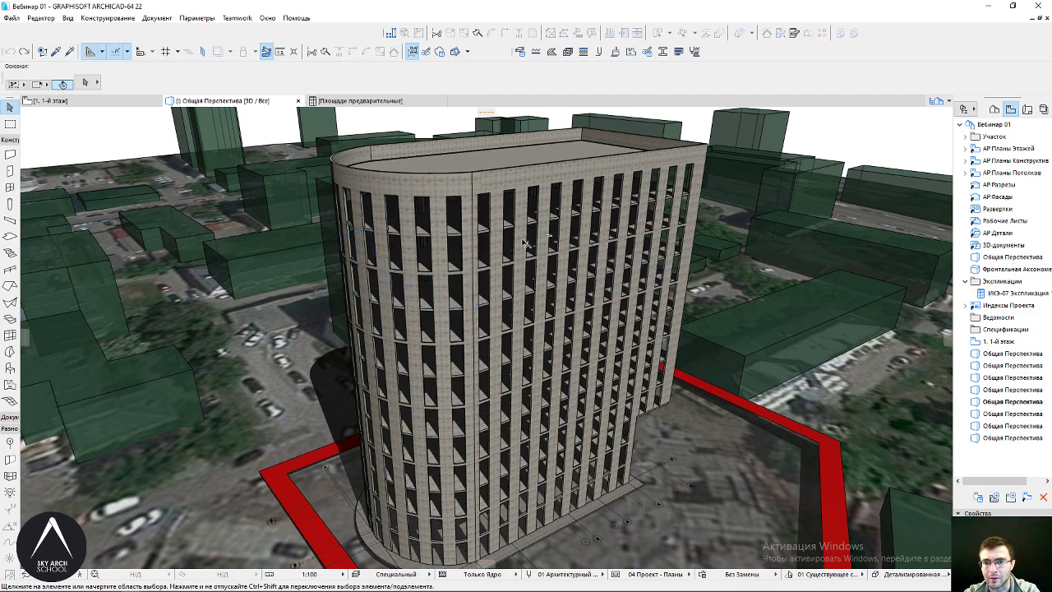
{"action": "scroll", "coordinate": [526, 226], "scroll_direction": "down", "scroll_amount": 2}
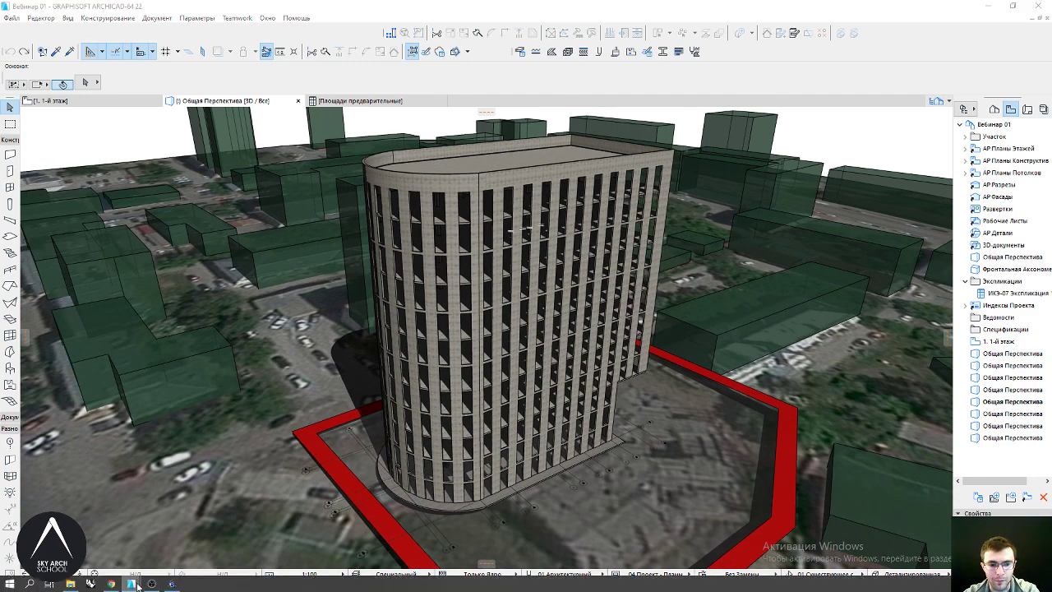
{"action": "scroll", "coordinate": [390, 300], "scroll_direction": "up", "scroll_amount": 2}
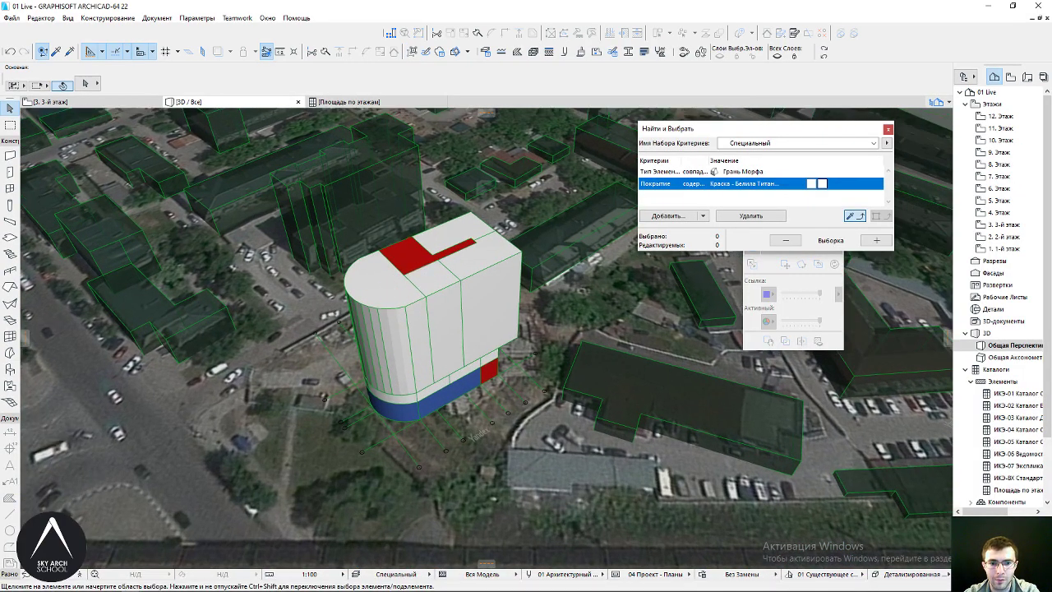
Bring the Вебинар 01 model back and orbit the grey-facade tower down to eye level
{"action": "mouse_move", "coordinate": [131, 583]}
{"action": "left_click", "coordinate": [65, 534]}
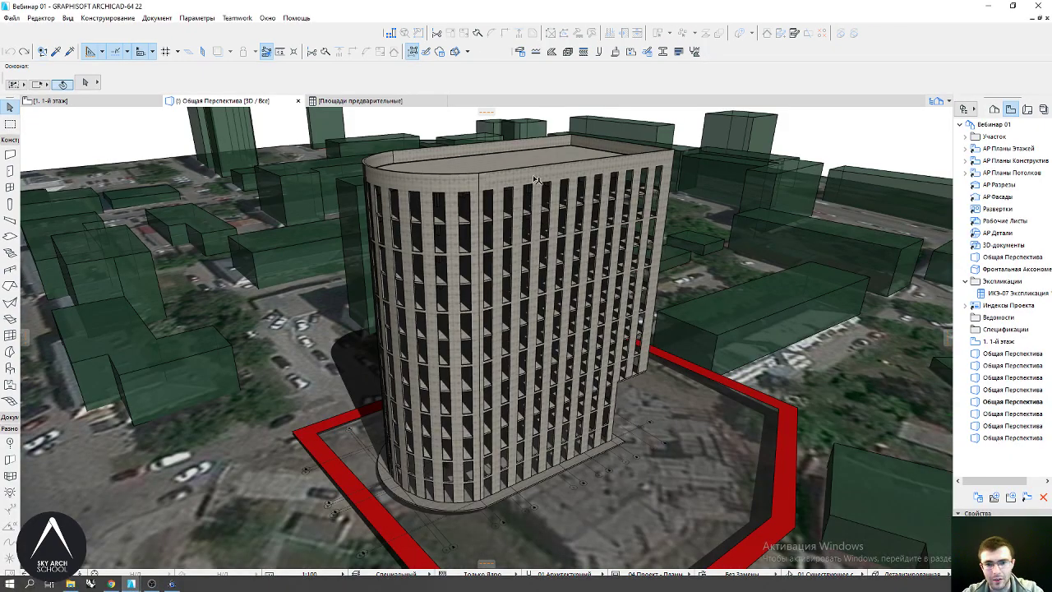
{"action": "left_click", "coordinate": [476, 201]}
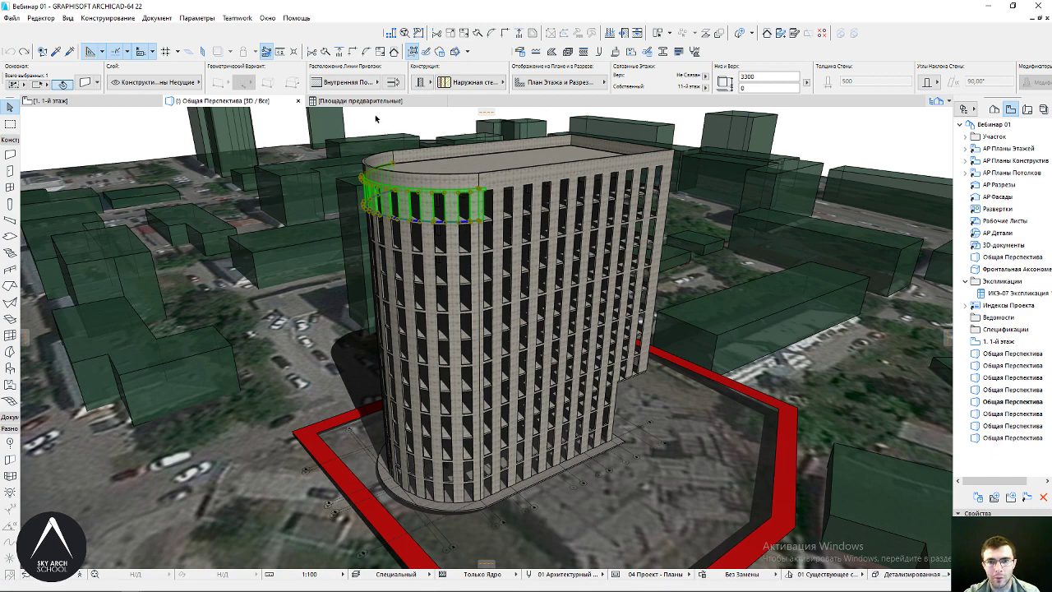
{"action": "key", "text": "Escape"}
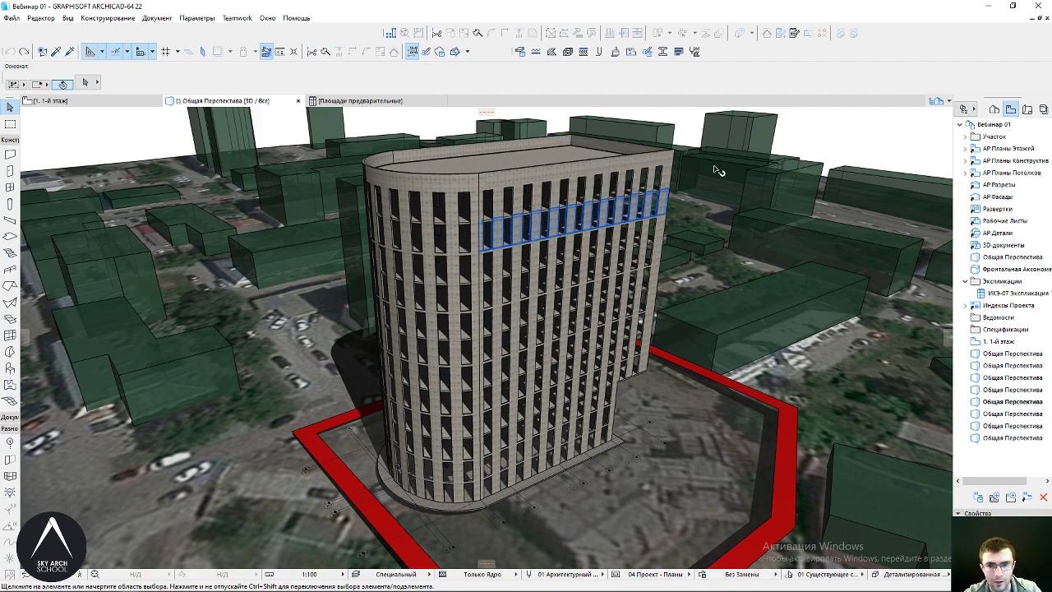
{"action": "middle_click_drag", "start_coordinate": [717, 170], "coordinate": [393, 37], "text": "shift"}
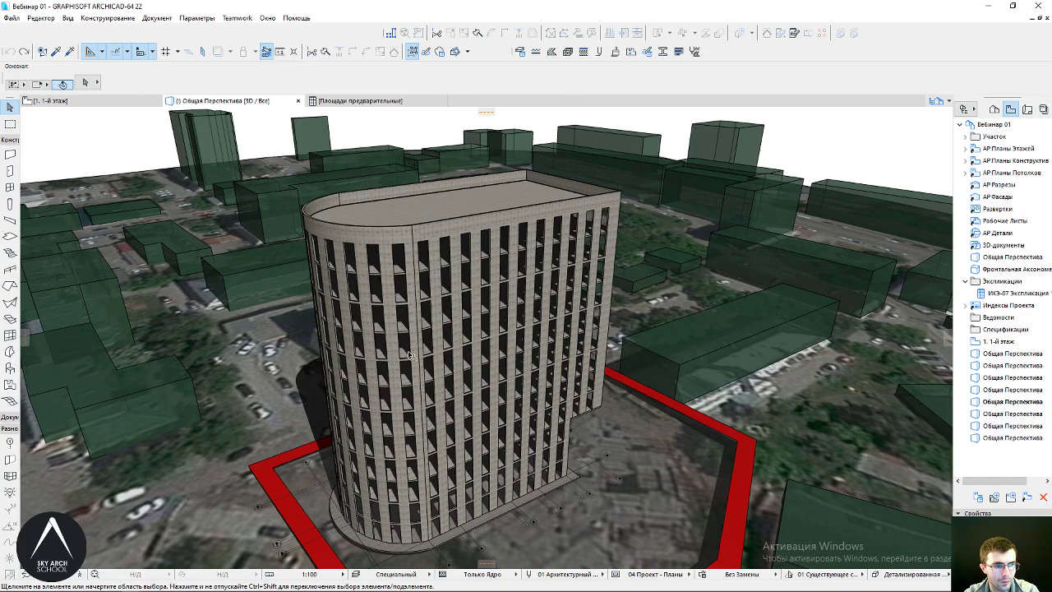
{"action": "mouse_move", "coordinate": [417, 339]}
{"action": "middle_mouse_down", "text": "shift"}
{"action": "mouse_move", "coordinate": [462, 337]}
{"action": "mouse_move", "coordinate": [482, 377]}
{"action": "mouse_move", "coordinate": [473, 394]}
{"action": "middle_mouse_up", "text": "shift"}
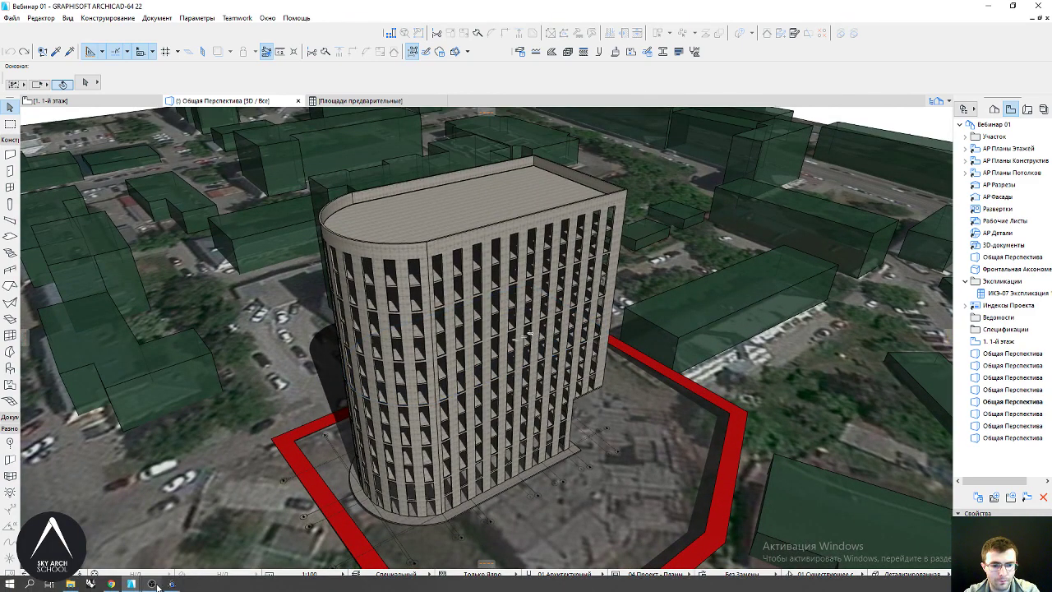
Glance at the SAS.Planet satellite map, then orbit up to look down on the tower and blocks
{"action": "left_click", "coordinate": [151, 584]}
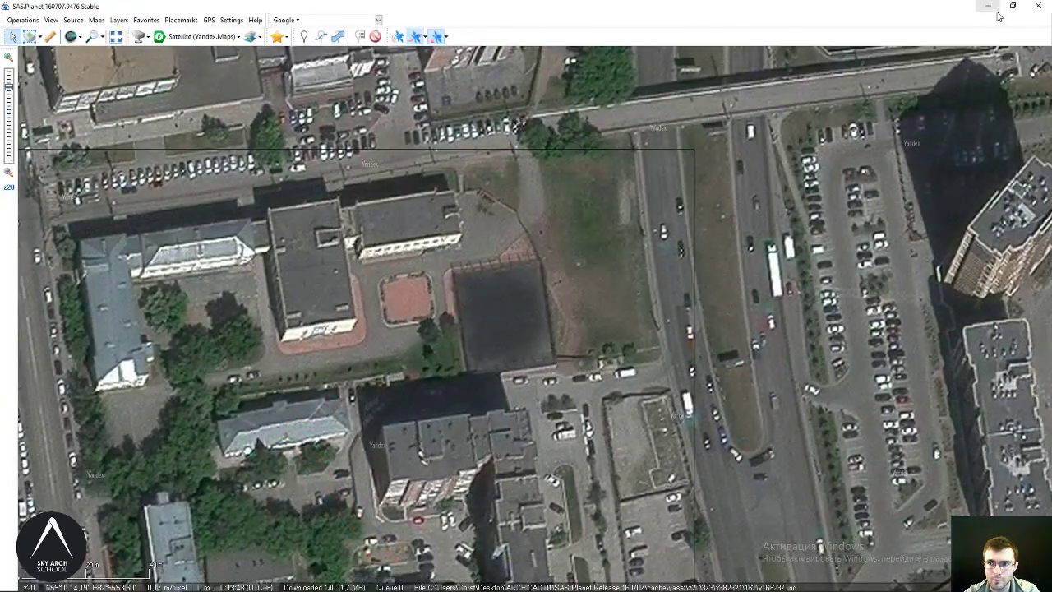
{"action": "left_click", "coordinate": [988, 5]}
{"action": "middle_click_drag", "start_coordinate": [390, 304], "coordinate": [473, 349], "text": "shift"}
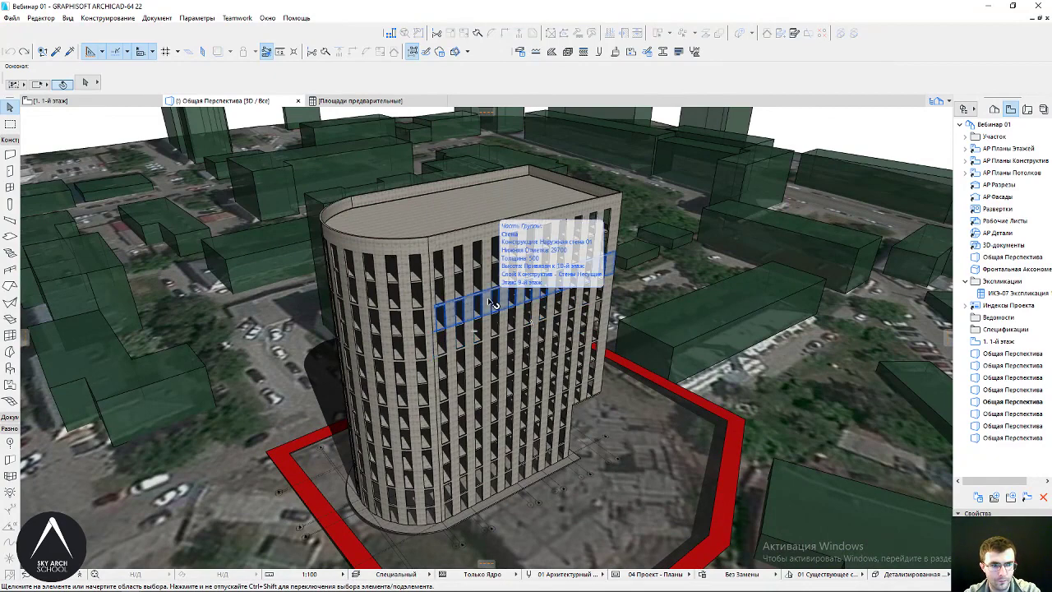
Open the last saved Общая Перспектива and orbit up to a bird's-eye view of the brick tower
{"action": "left_click", "coordinate": [471, 243]}
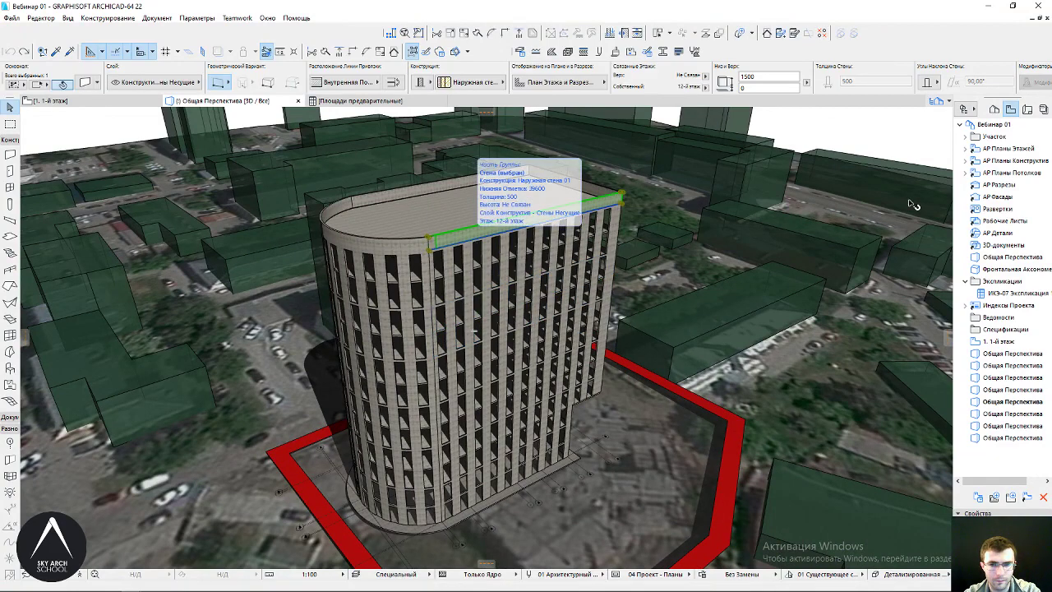
{"action": "double_click", "coordinate": [997, 439]}
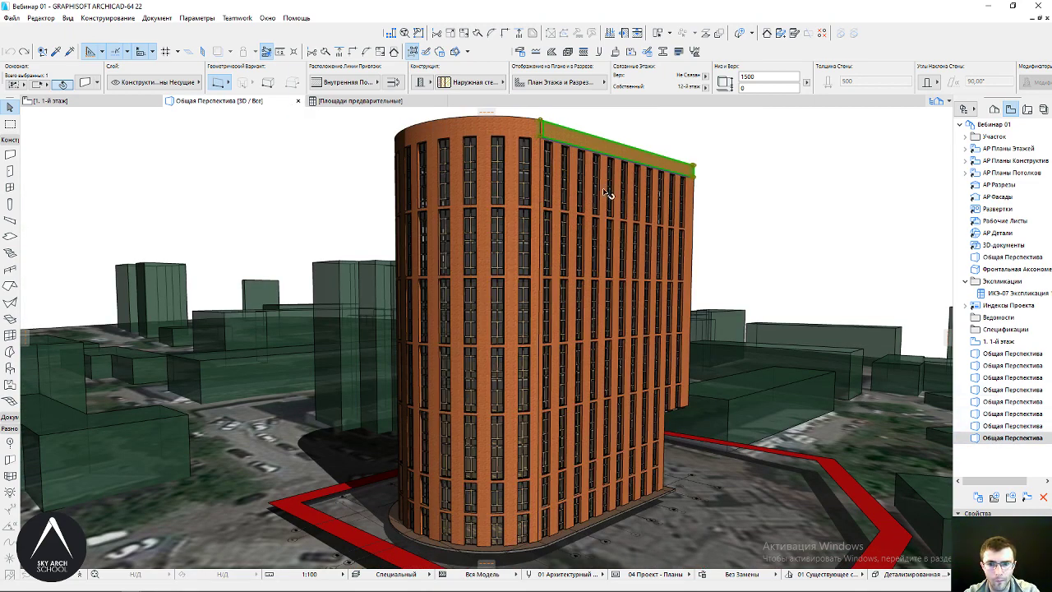
{"action": "scroll", "coordinate": [606, 192], "scroll_direction": "up", "scroll_amount": 3}
{"action": "key", "text": "Escape"}
{"action": "scroll", "coordinate": [483, 288], "scroll_direction": "down", "scroll_amount": 3}
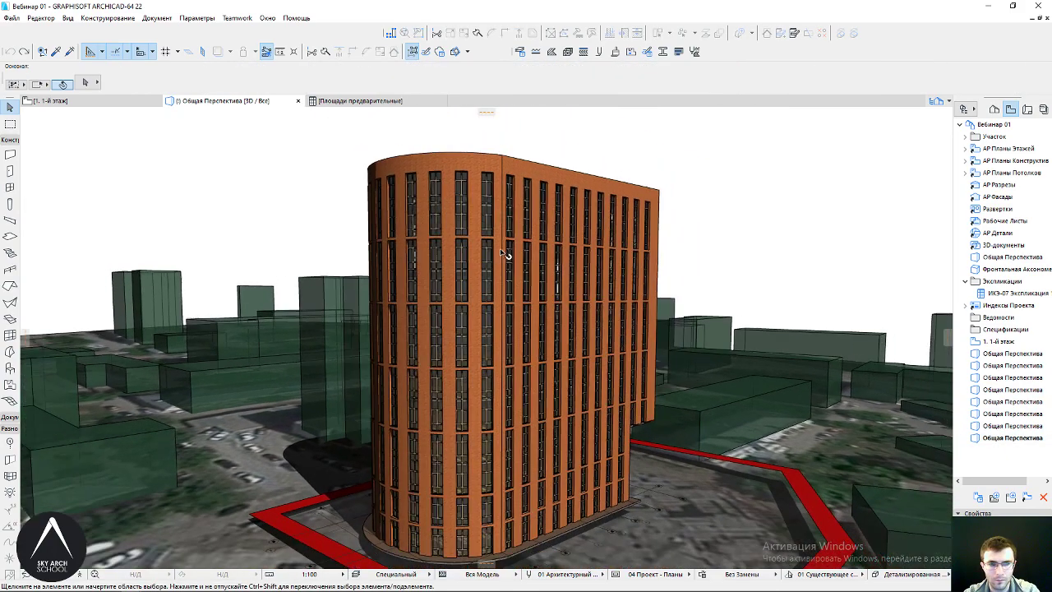
{"action": "mouse_move", "coordinate": [507, 253]}
{"action": "middle_mouse_down", "text": "shift"}
{"action": "mouse_move", "coordinate": [499, 194]}
{"action": "mouse_move", "coordinate": [498, 256]}
{"action": "middle_mouse_up", "text": "shift"}
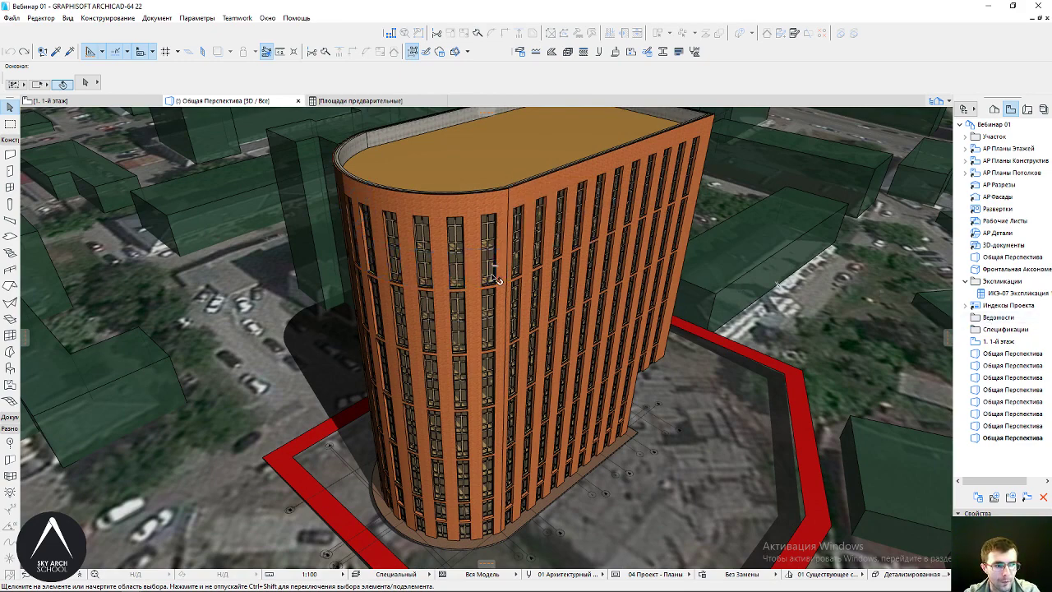
Rotate around the brick tower, then open the 1. 1-й этаж plan from the Project Map
{"action": "mouse_move", "coordinate": [431, 276]}
{"action": "middle_mouse_down", "text": "shift"}
{"action": "mouse_move", "coordinate": [636, 274]}
{"action": "mouse_move", "coordinate": [296, 367]}
{"action": "middle_mouse_up", "text": "shift"}
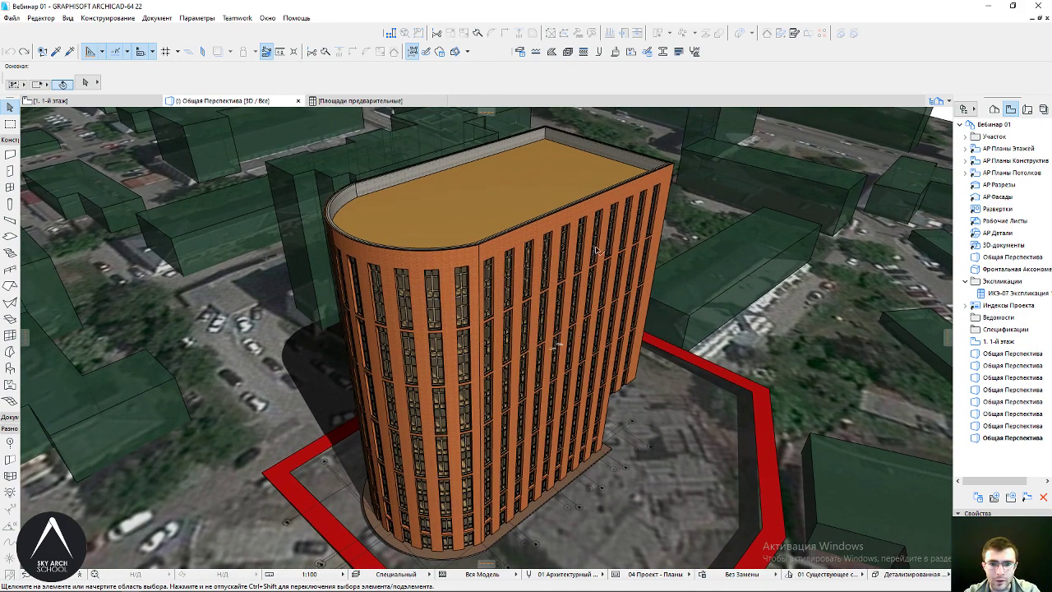
{"action": "middle_click_drag", "start_coordinate": [292, 248], "coordinate": [356, 257], "text": "shift"}
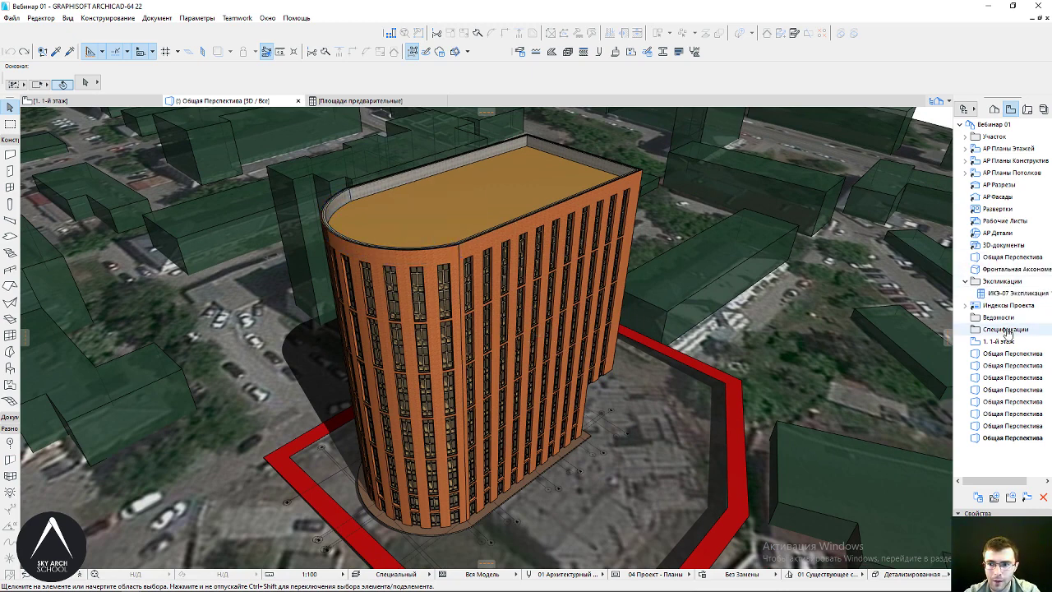
{"action": "left_click", "coordinate": [995, 110]}
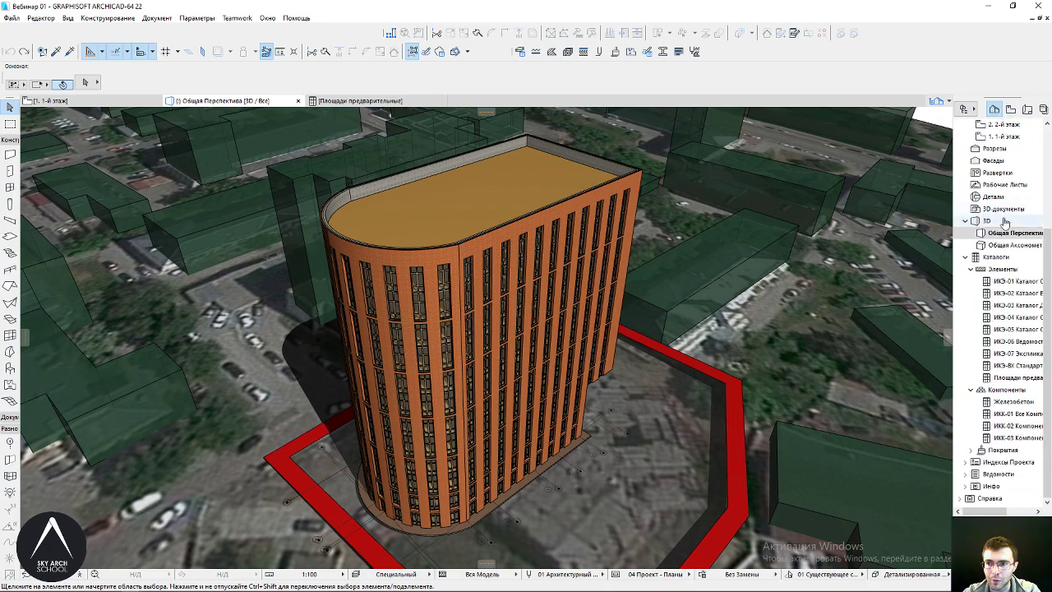
{"action": "double_click", "coordinate": [1001, 137]}
Pan and zoom the 1-й этаж plan to centre the tower and bring its top exterior wall into view
{"action": "scroll", "coordinate": [437, 329], "scroll_direction": "up", "scroll_amount": 3}
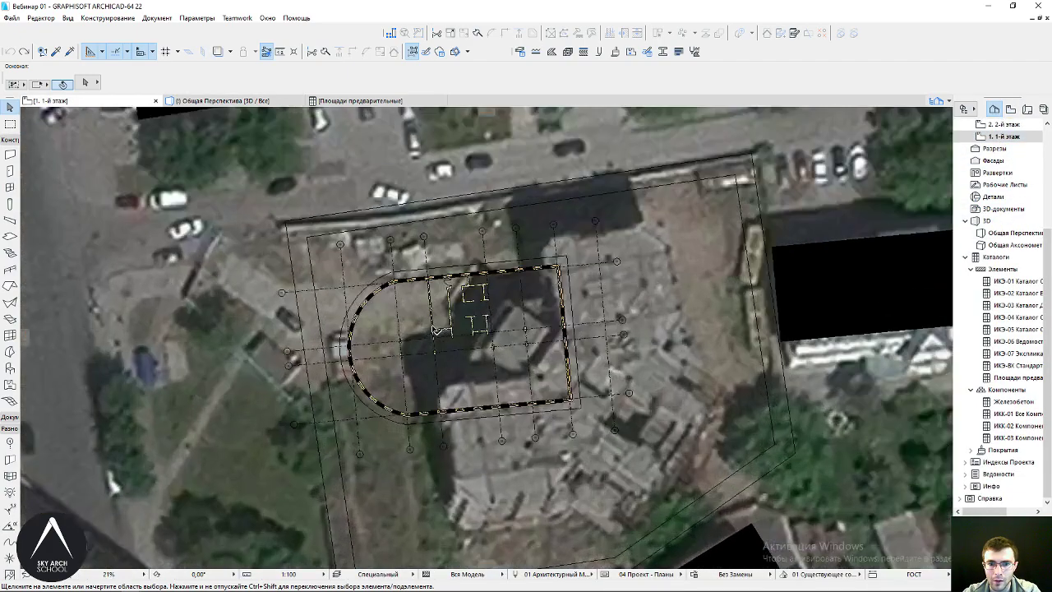
{"action": "scroll", "coordinate": [437, 329], "scroll_direction": "up", "scroll_amount": 4}
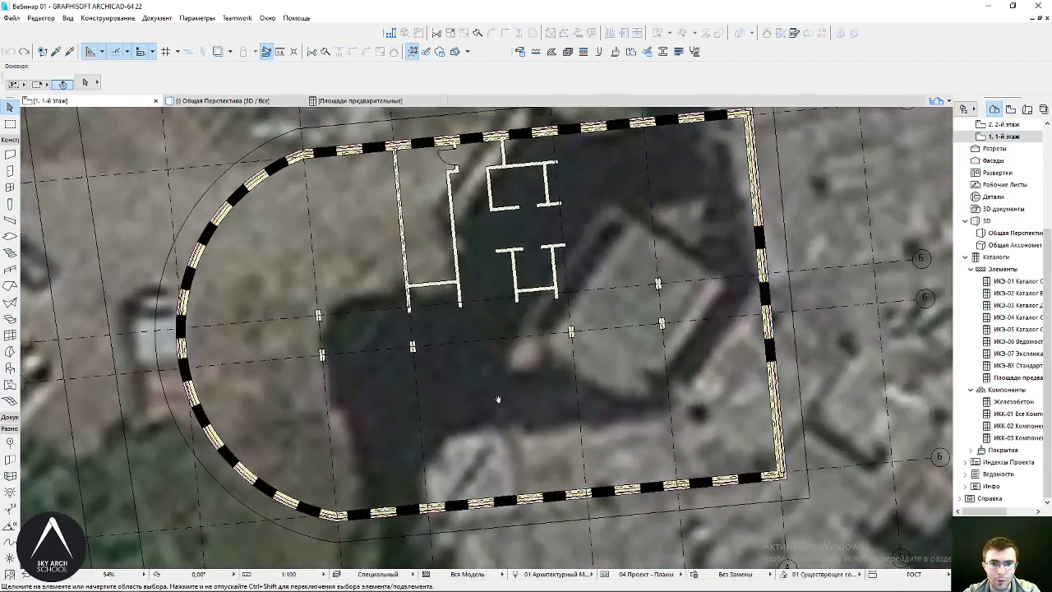
{"action": "middle_click_drag", "start_coordinate": [498, 400], "coordinate": [448, 395]}
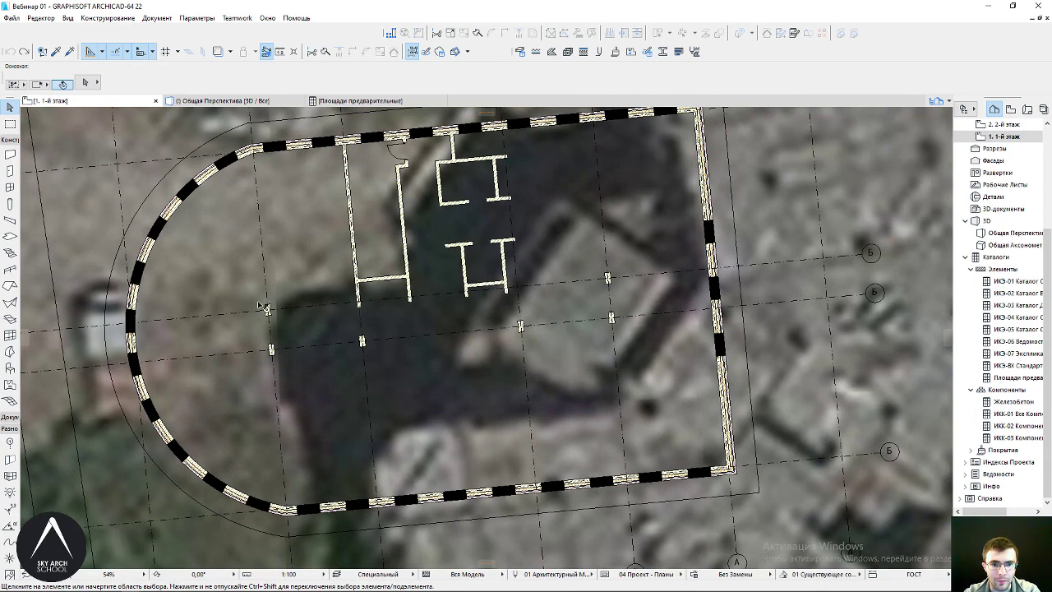
{"action": "middle_click_drag", "start_coordinate": [479, 184], "coordinate": [504, 211]}
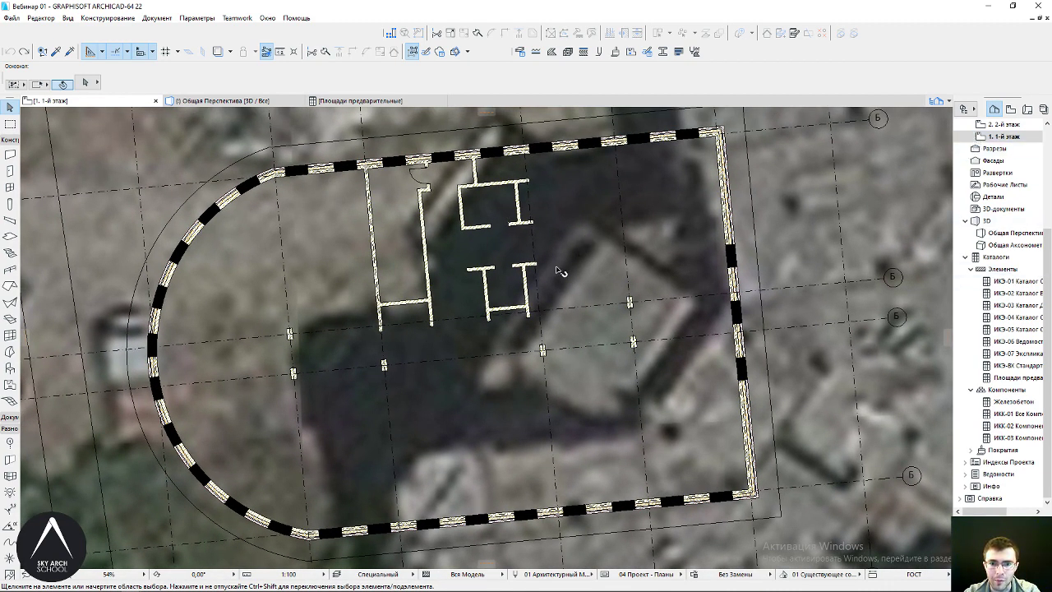
{"action": "scroll", "coordinate": [470, 186], "scroll_direction": "up", "scroll_amount": 3}
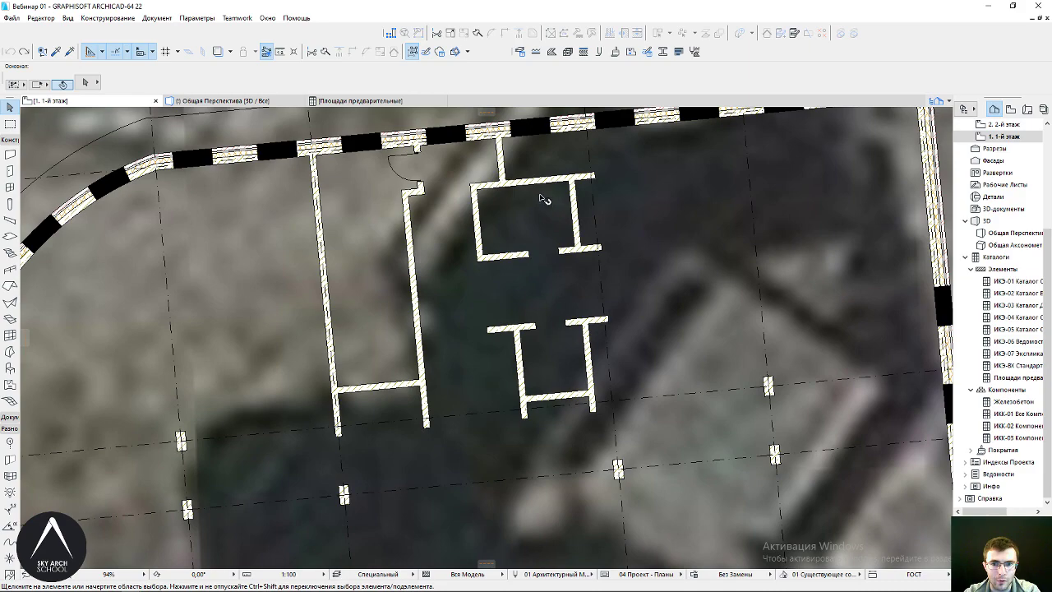
{"action": "scroll", "coordinate": [543, 199], "scroll_direction": "down", "scroll_amount": 4}
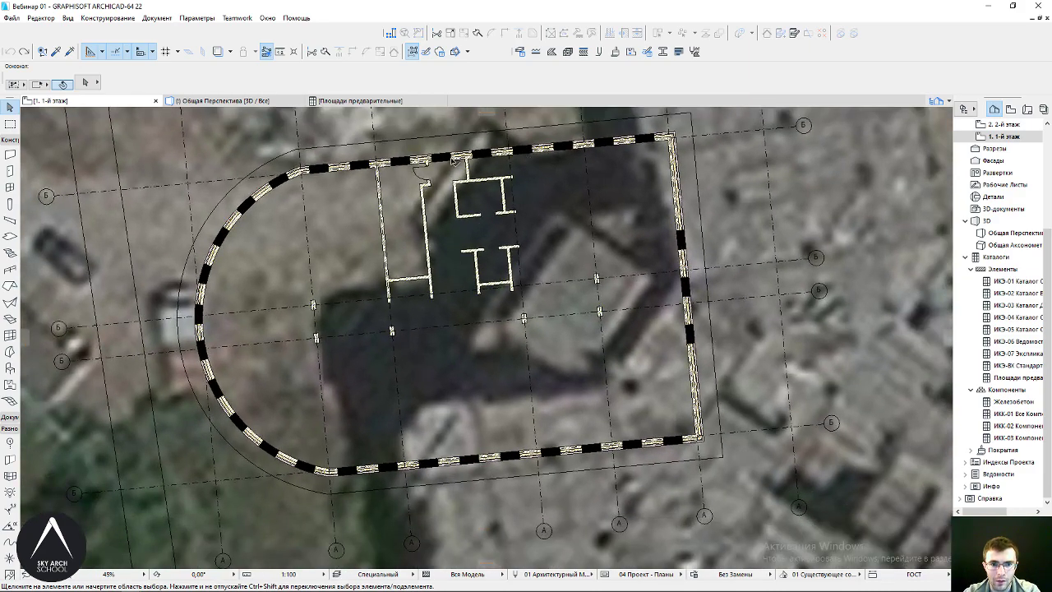
{"action": "scroll", "coordinate": [687, 240], "scroll_direction": "up", "scroll_amount": 3}
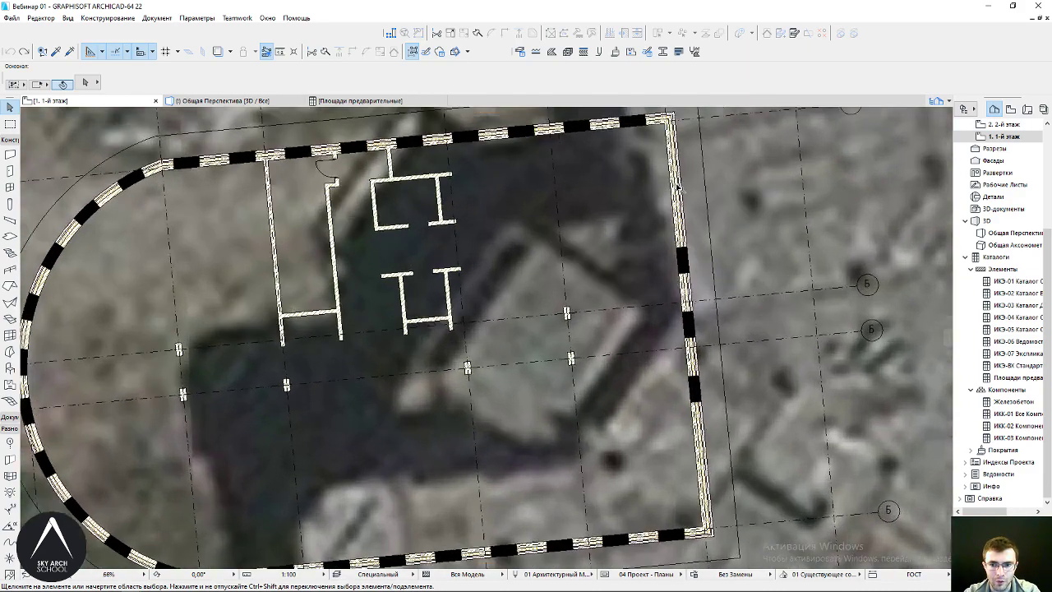
{"action": "scroll", "coordinate": [680, 230], "scroll_direction": "up", "scroll_amount": 3}
{"action": "scroll", "coordinate": [675, 220], "scroll_direction": "up", "scroll_amount": 3}
{"action": "scroll", "coordinate": [675, 220], "scroll_direction": "down", "scroll_amount": 4}
{"action": "scroll", "coordinate": [676, 217], "scroll_direction": "down", "scroll_amount": 4}
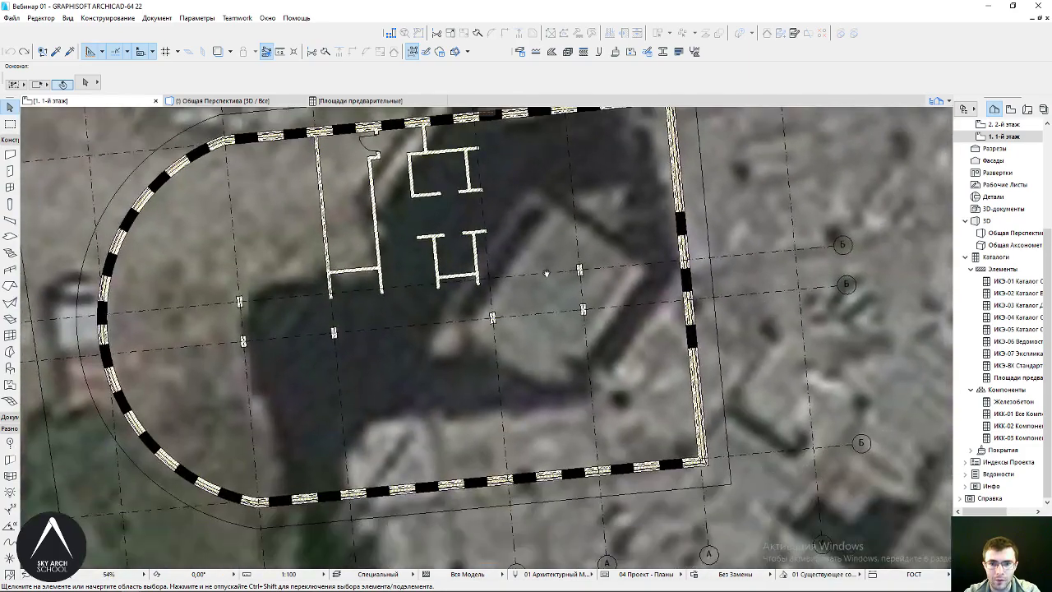
{"action": "scroll", "coordinate": [676, 215], "scroll_direction": "up", "scroll_amount": 1}
{"action": "scroll", "coordinate": [677, 211], "scroll_direction": "up", "scroll_amount": 3}
{"action": "middle_click_drag", "start_coordinate": [677, 211], "coordinate": [676, 286]}
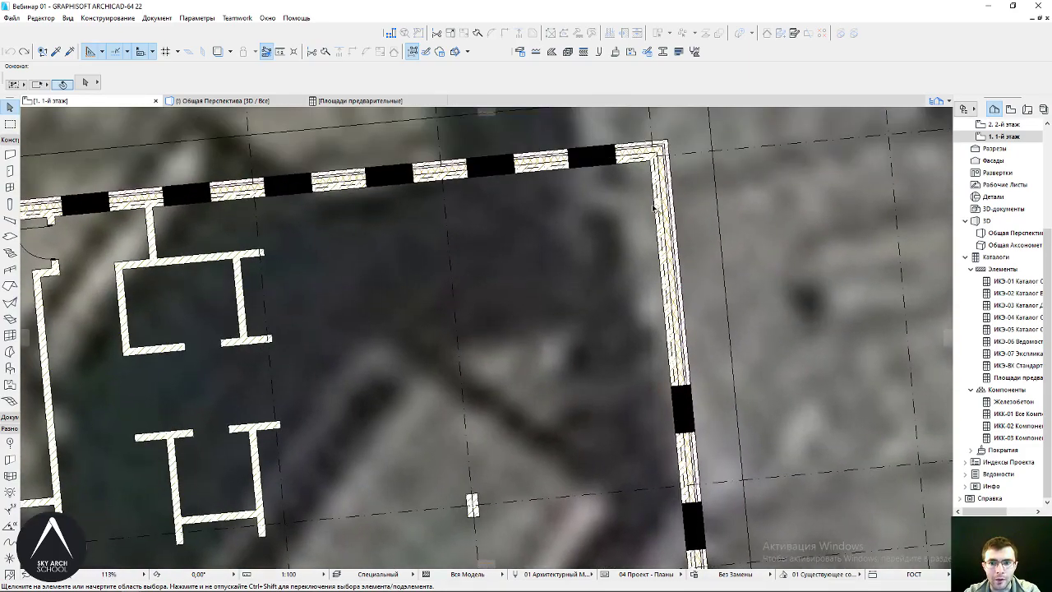
{"action": "scroll", "coordinate": [654, 209], "scroll_direction": "down", "scroll_amount": 2}
{"action": "scroll", "coordinate": [652, 204], "scroll_direction": "down", "scroll_amount": 1}
{"action": "middle_click_drag", "start_coordinate": [107, 211], "coordinate": [169, 160]}
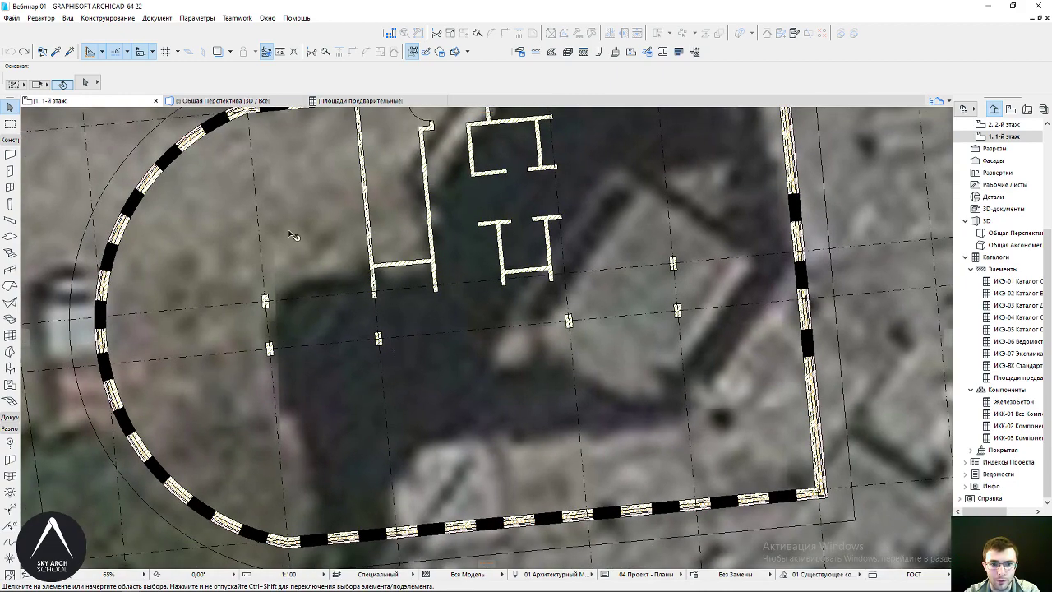
{"action": "scroll", "coordinate": [191, 205], "scroll_direction": "down", "scroll_amount": 2}
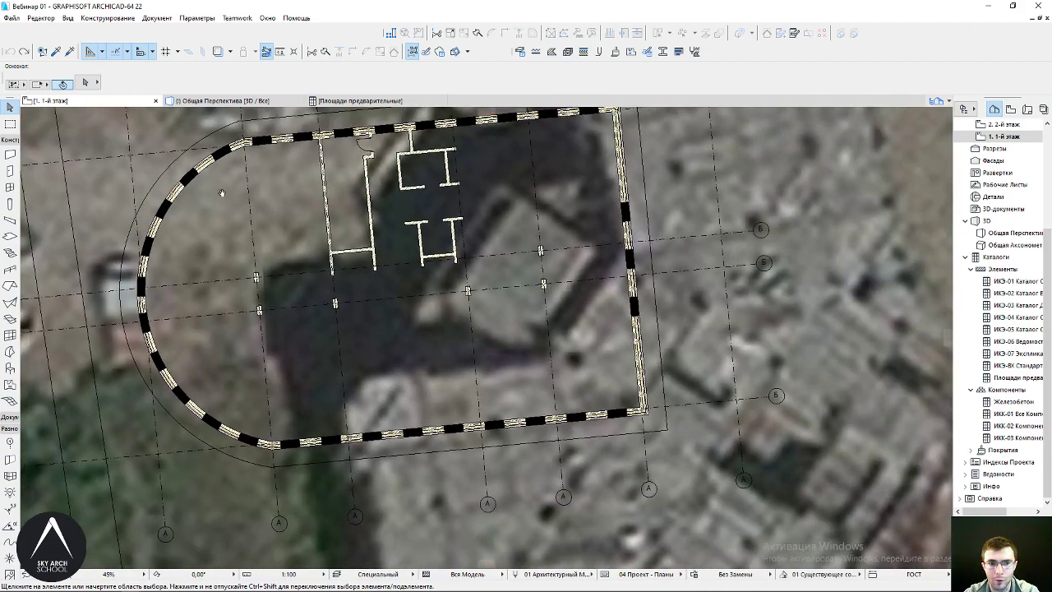
{"action": "scroll", "coordinate": [271, 280], "scroll_direction": "up", "scroll_amount": 1}
{"action": "scroll", "coordinate": [315, 313], "scroll_direction": "up", "scroll_amount": 1}
{"action": "scroll", "coordinate": [304, 287], "scroll_direction": "down", "scroll_amount": 1}
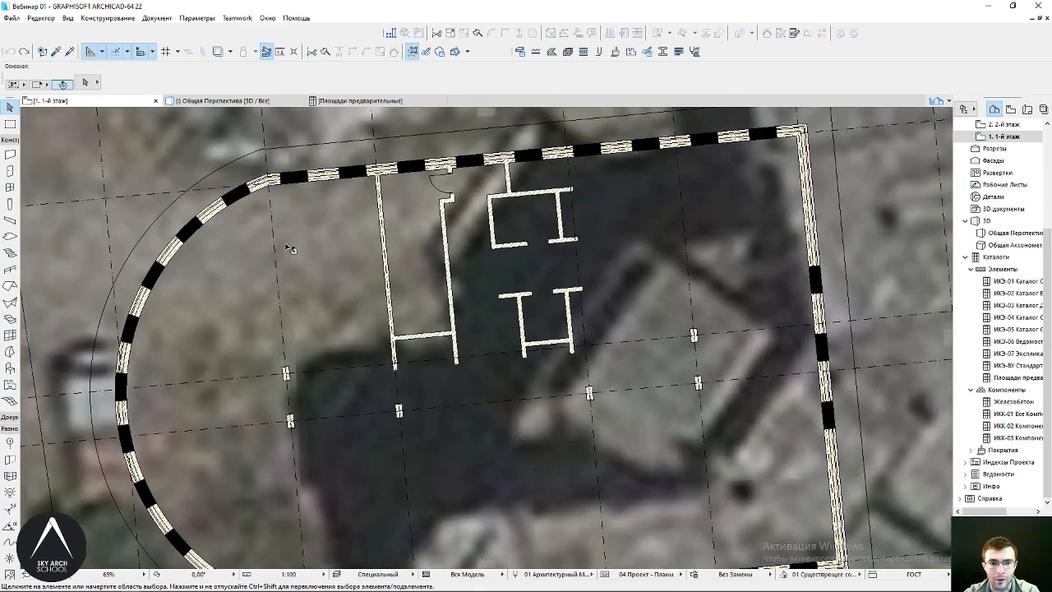
{"action": "scroll", "coordinate": [436, 302], "scroll_direction": "up", "scroll_amount": 1}
{"action": "middle_click_drag", "start_coordinate": [466, 265], "coordinate": [490, 304]}
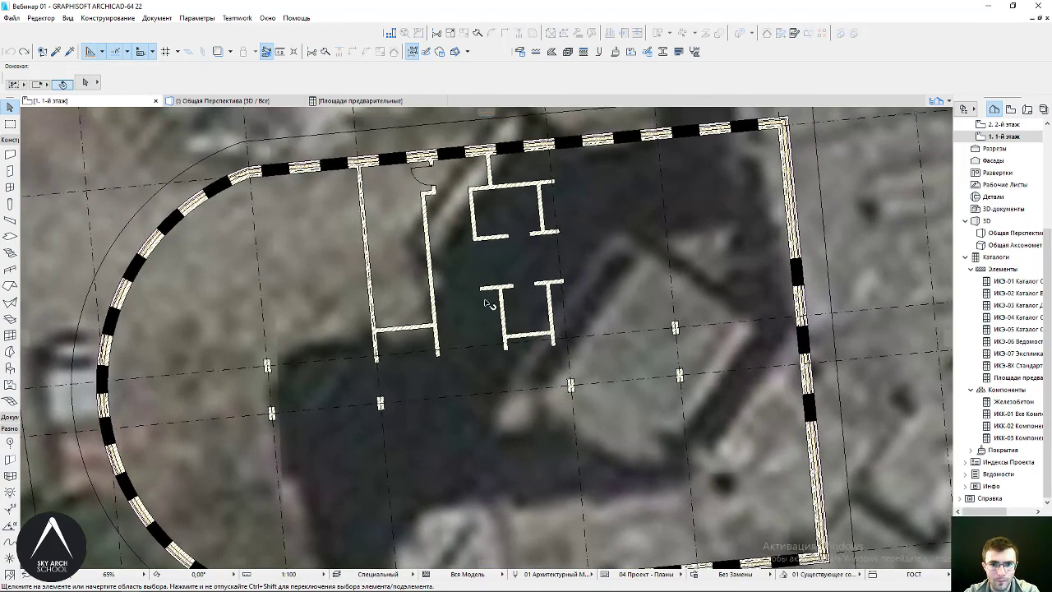
Select the top exterior wall and zoom in along it to inspect its layers, then deselect it
{"action": "left_click", "coordinate": [489, 151]}
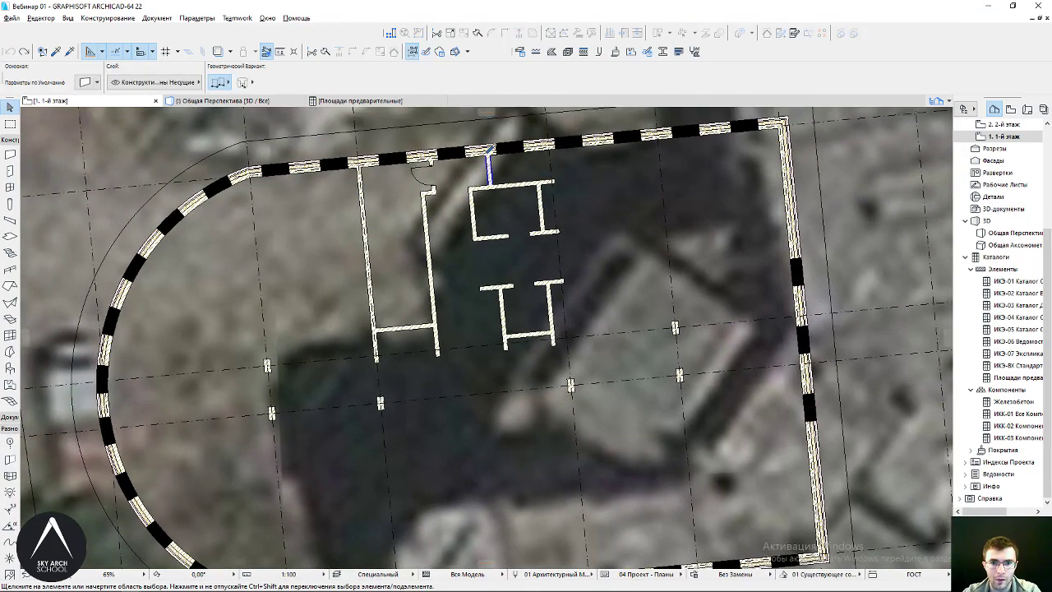
{"action": "scroll", "coordinate": [481, 151], "scroll_direction": "up", "scroll_amount": 2}
{"action": "scroll", "coordinate": [502, 213], "scroll_direction": "up", "scroll_amount": 1}
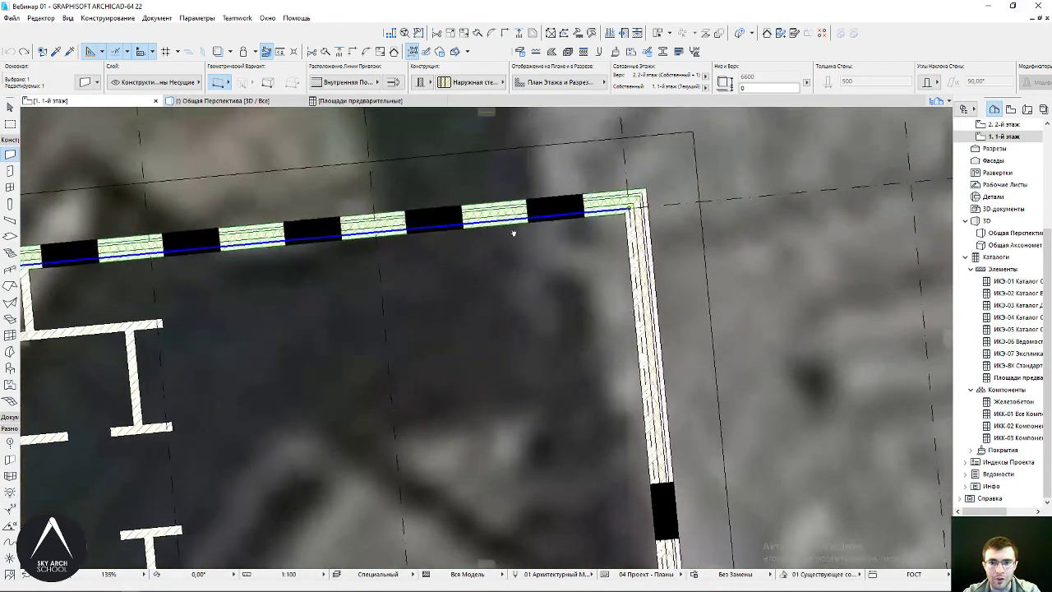
{"action": "scroll", "coordinate": [512, 228], "scroll_direction": "up", "scroll_amount": 1}
{"action": "scroll", "coordinate": [371, 252], "scroll_direction": "up", "scroll_amount": 1}
{"action": "mouse_move", "coordinate": [341, 240]}
{"action": "middle_mouse_down"}
{"action": "mouse_move", "coordinate": [394, 232]}
{"action": "mouse_move", "coordinate": [439, 263]}
{"action": "middle_mouse_up"}
{"action": "key", "text": "Escape"}
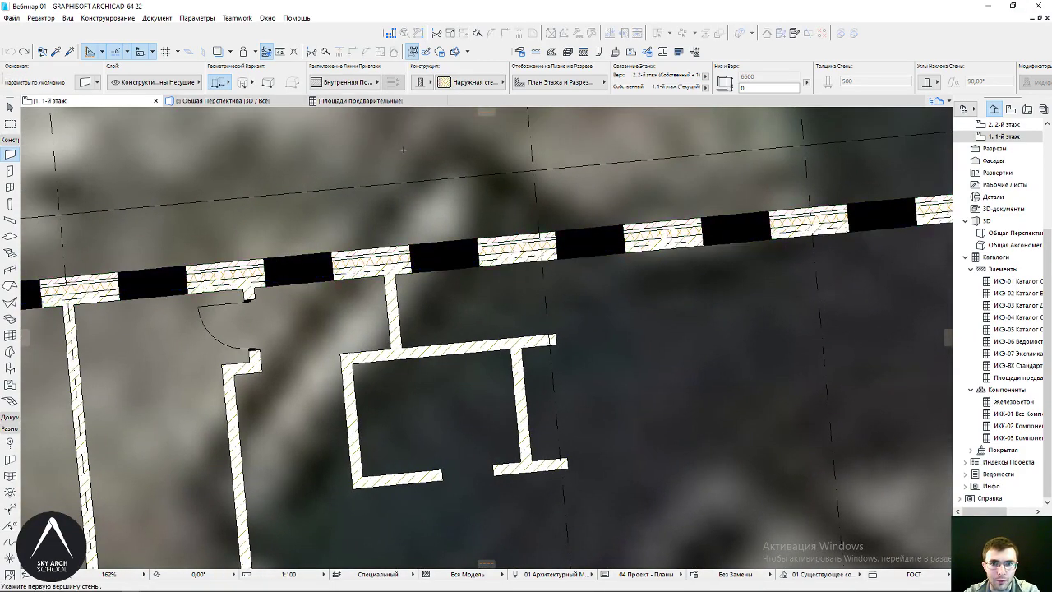
{"action": "middle_click_drag", "start_coordinate": [356, 263], "coordinate": [380, 289]}
Open the Общая Перспектива 3D view of the brick-faced tower from the Navigator
{"action": "scroll", "coordinate": [398, 323], "scroll_direction": "up", "scroll_amount": 4}
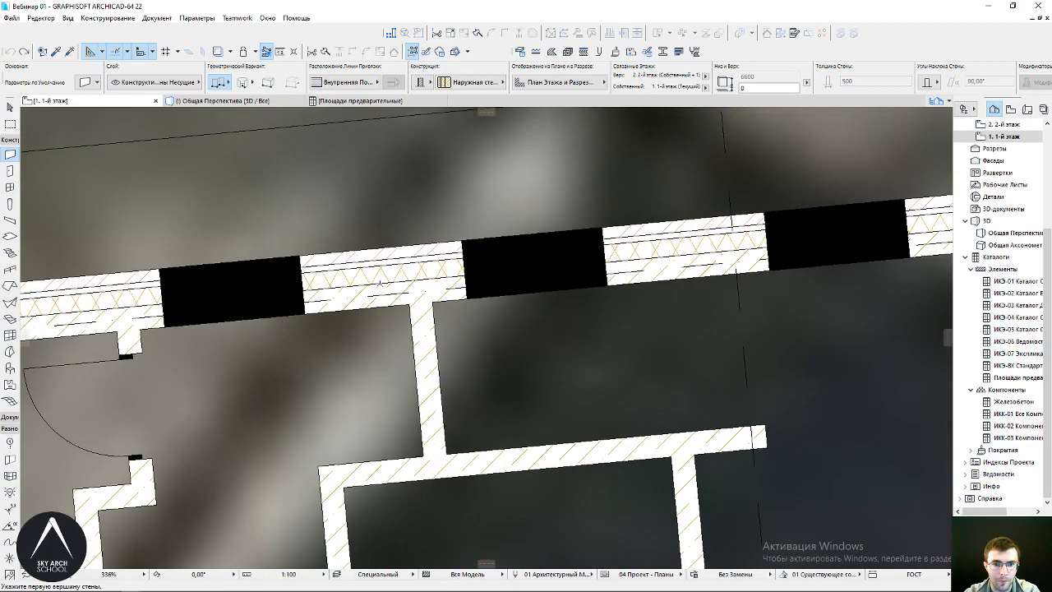
{"action": "scroll", "coordinate": [393, 268], "scroll_direction": "down", "scroll_amount": 6}
{"action": "scroll", "coordinate": [396, 268], "scroll_direction": "down", "scroll_amount": 1}
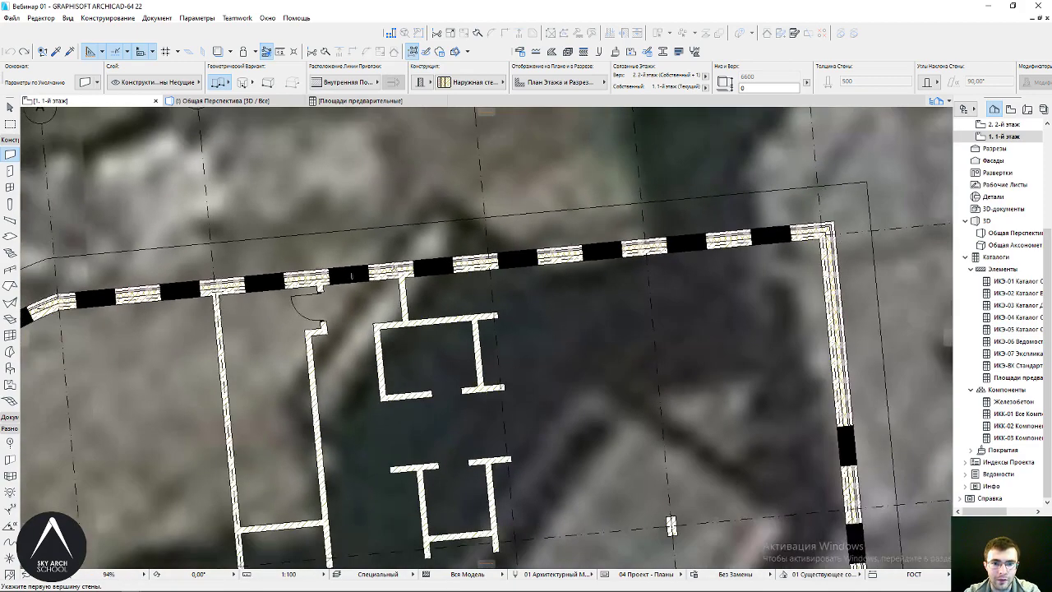
{"action": "scroll", "coordinate": [395, 268], "scroll_direction": "up", "scroll_amount": 2}
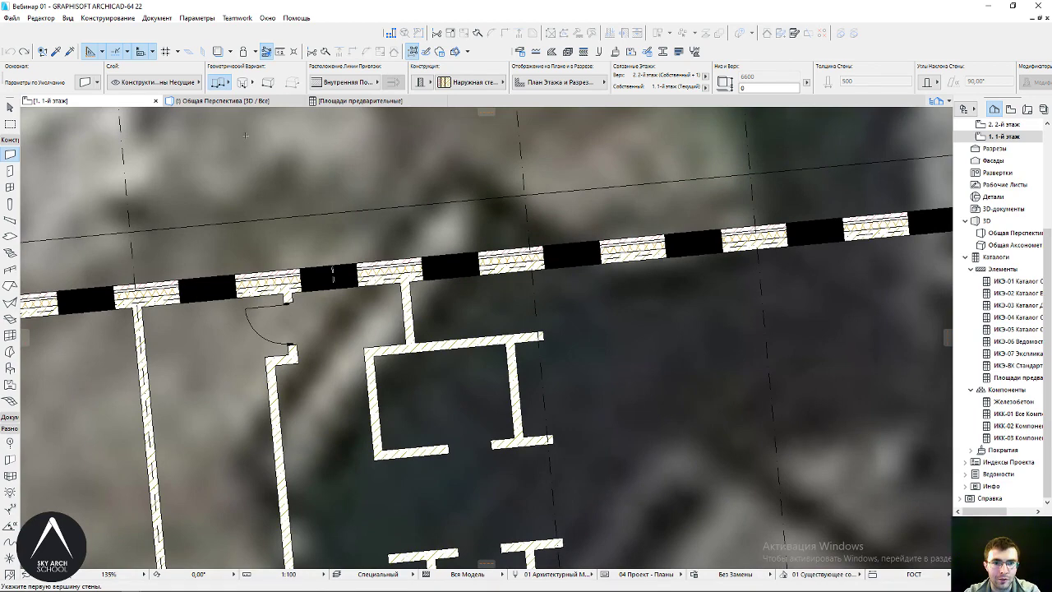
{"action": "double_click", "coordinate": [1004, 233]}
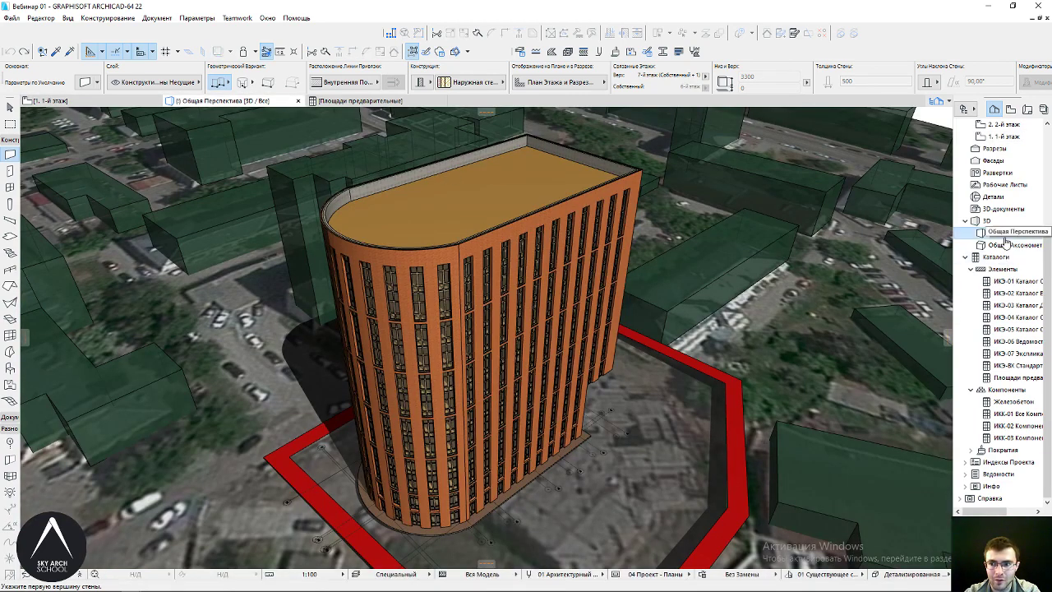
View the saved cutaway and another saved perspective of the tower, then return to 1. 1-й этаж
{"action": "scroll", "coordinate": [450, 275], "scroll_direction": "up", "scroll_amount": 4}
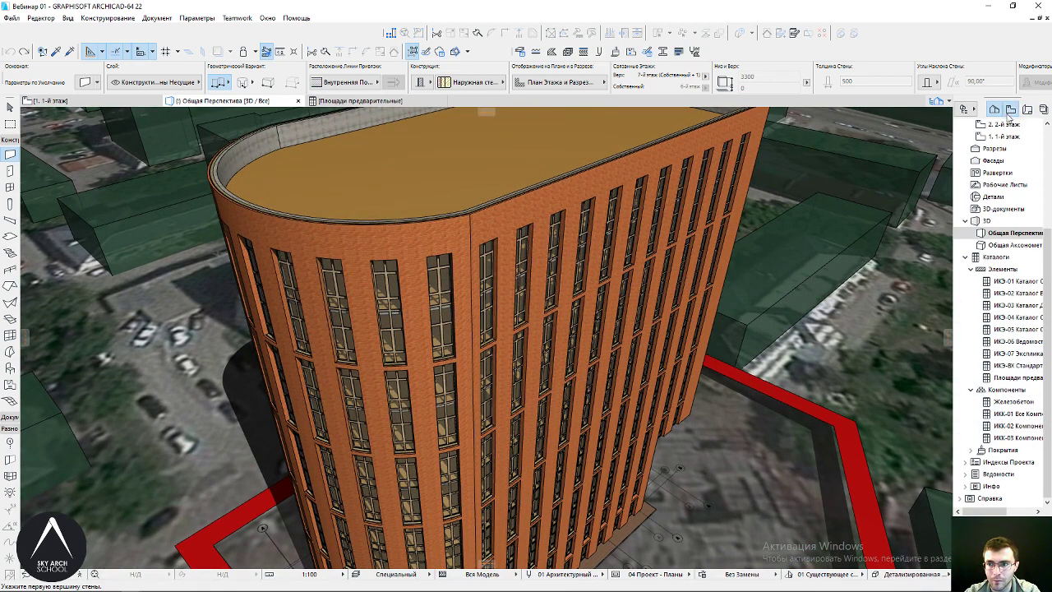
{"action": "left_click", "coordinate": [1010, 111]}
{"action": "double_click", "coordinate": [1012, 425]}
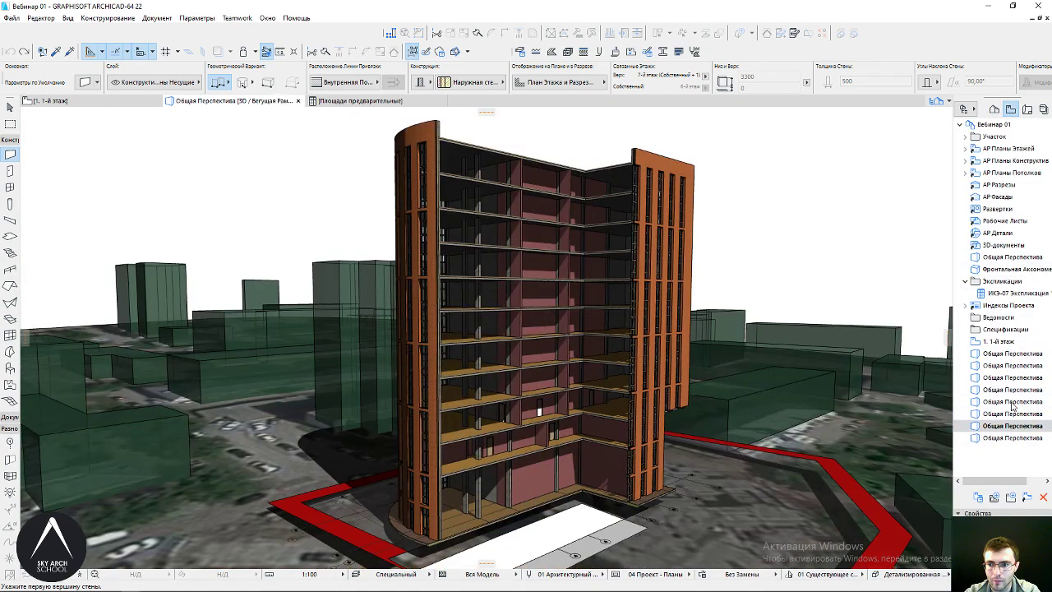
{"action": "double_click", "coordinate": [1013, 401]}
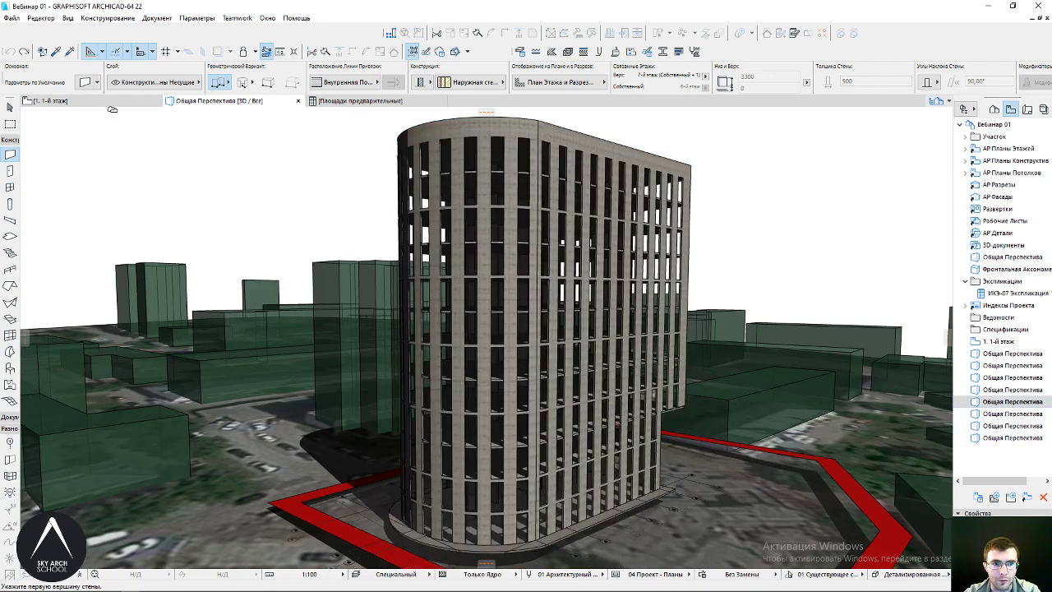
{"action": "left_click", "coordinate": [49, 100]}
Browse Параметры > Реквизиты Элементов without choosing, then bring up the top exterior wall's context menu
{"action": "scroll", "coordinate": [492, 256], "scroll_direction": "up", "scroll_amount": 3}
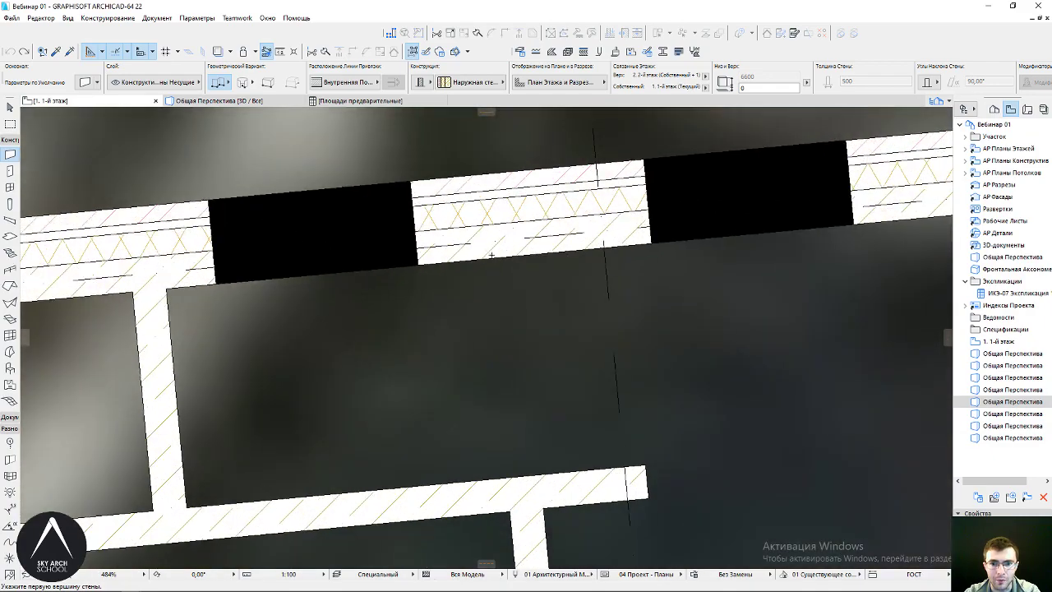
{"action": "scroll", "coordinate": [491, 256], "scroll_direction": "down", "scroll_amount": 3}
{"action": "scroll", "coordinate": [485, 256], "scroll_direction": "up", "scroll_amount": 1}
{"action": "scroll", "coordinate": [477, 258], "scroll_direction": "up", "scroll_amount": 2}
{"action": "scroll", "coordinate": [466, 259], "scroll_direction": "up", "scroll_amount": 1}
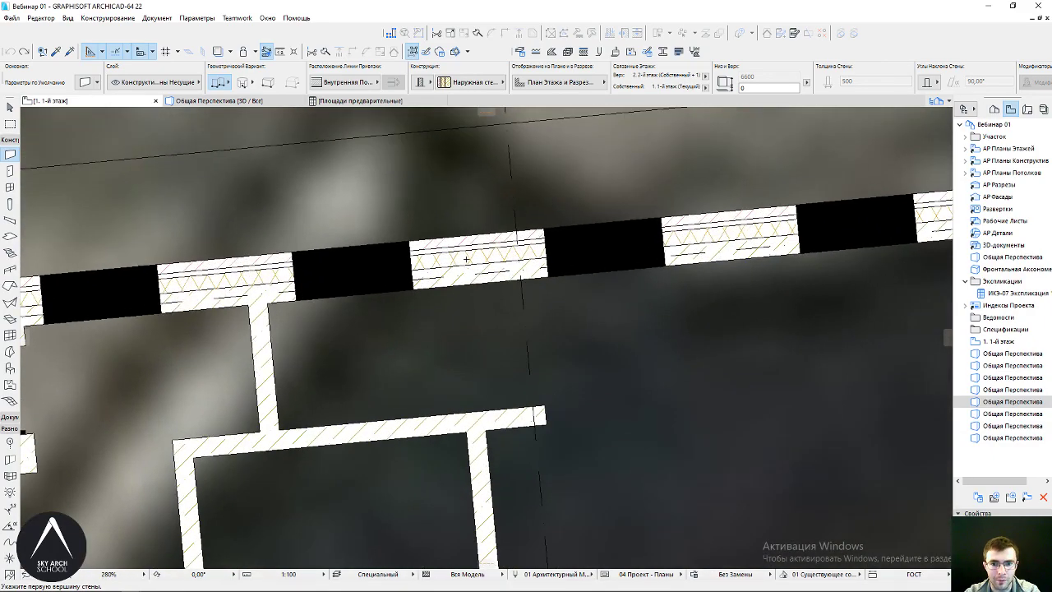
{"action": "scroll", "coordinate": [466, 259], "scroll_direction": "down", "scroll_amount": 1}
{"action": "scroll", "coordinate": [468, 251], "scroll_direction": "down", "scroll_amount": 1}
{"action": "scroll", "coordinate": [482, 295], "scroll_direction": "down", "scroll_amount": 2}
{"action": "scroll", "coordinate": [492, 298], "scroll_direction": "down", "scroll_amount": 1}
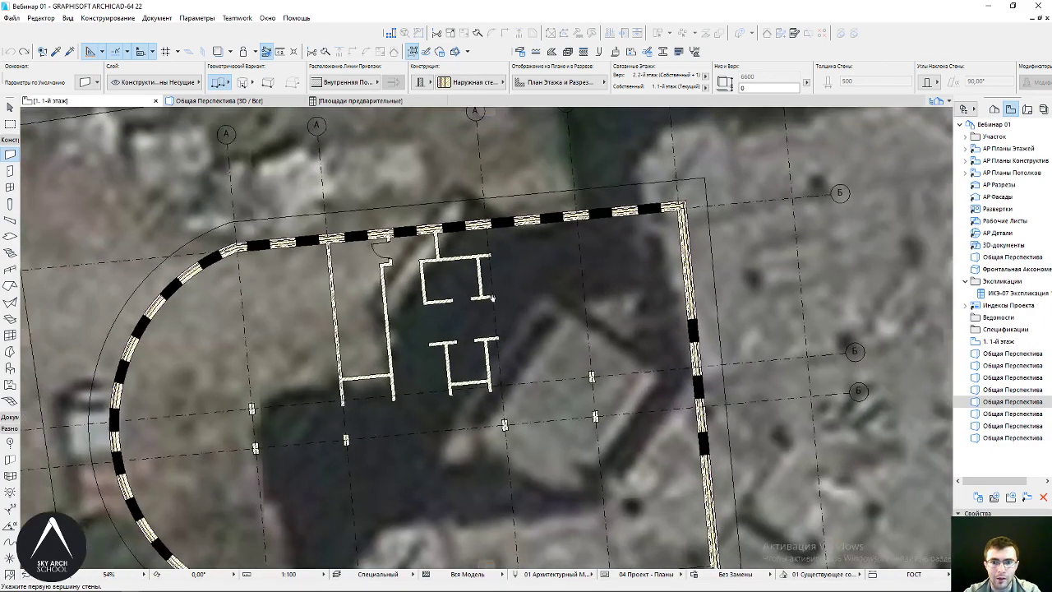
{"action": "left_click", "coordinate": [195, 19]}
{"action": "mouse_move", "coordinate": [227, 32]}
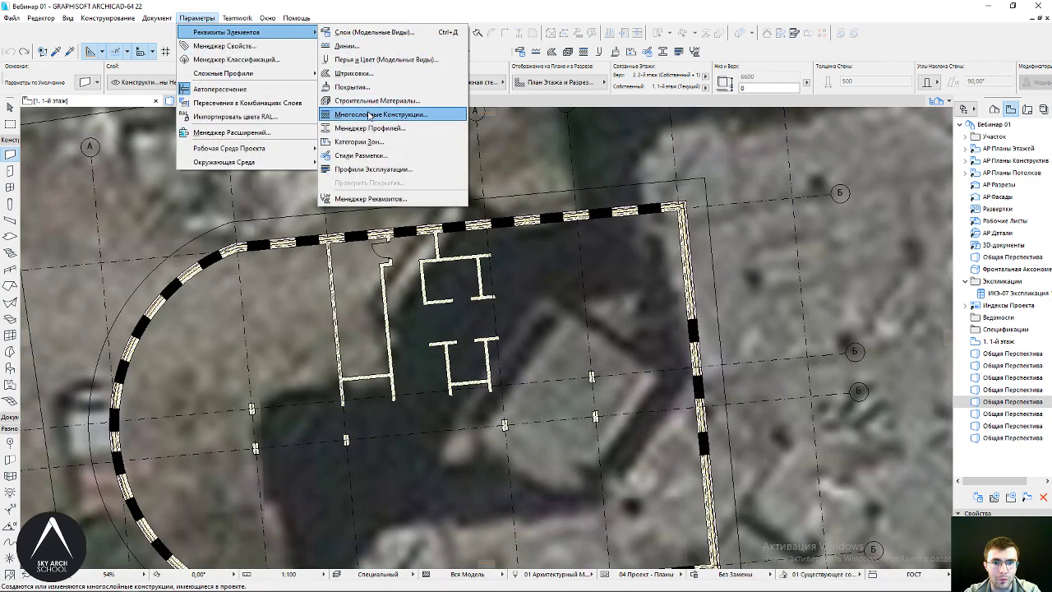
{"action": "key", "text": "Escape"}
{"action": "scroll", "coordinate": [579, 221], "scroll_direction": "up", "scroll_amount": 4}
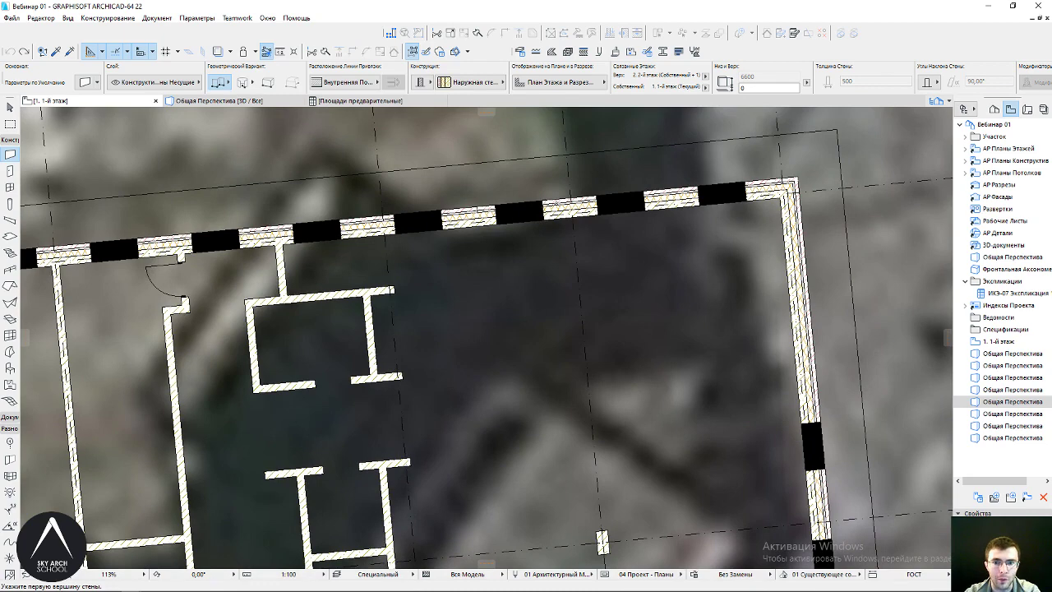
{"action": "right_click", "coordinate": [556, 207]}
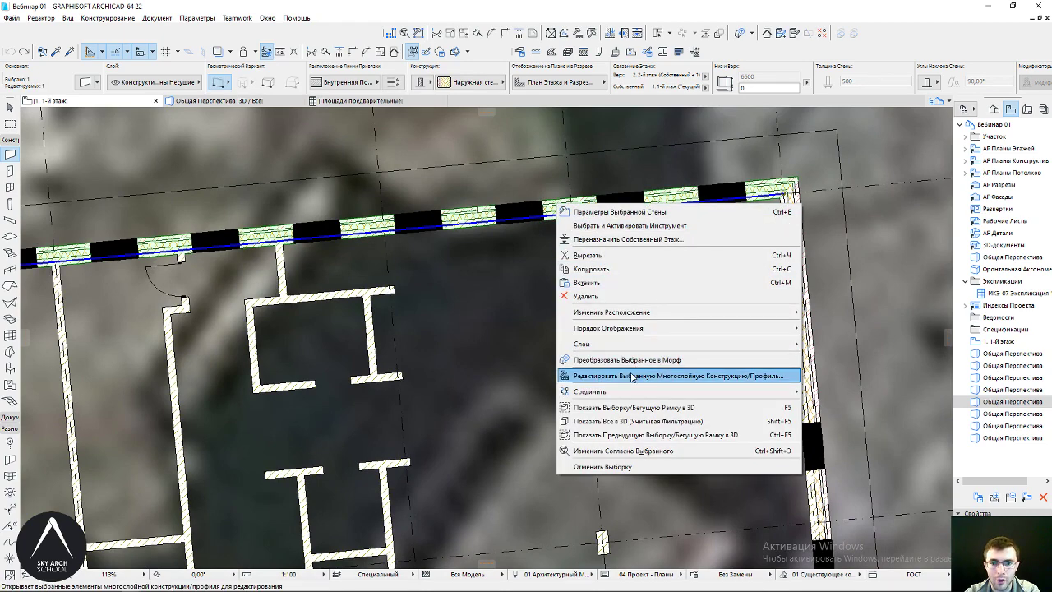
Edit the top wall's Наружная стена 01 composite, enlarging the dialog to show all layers
{"action": "left_click", "coordinate": [721, 378]}
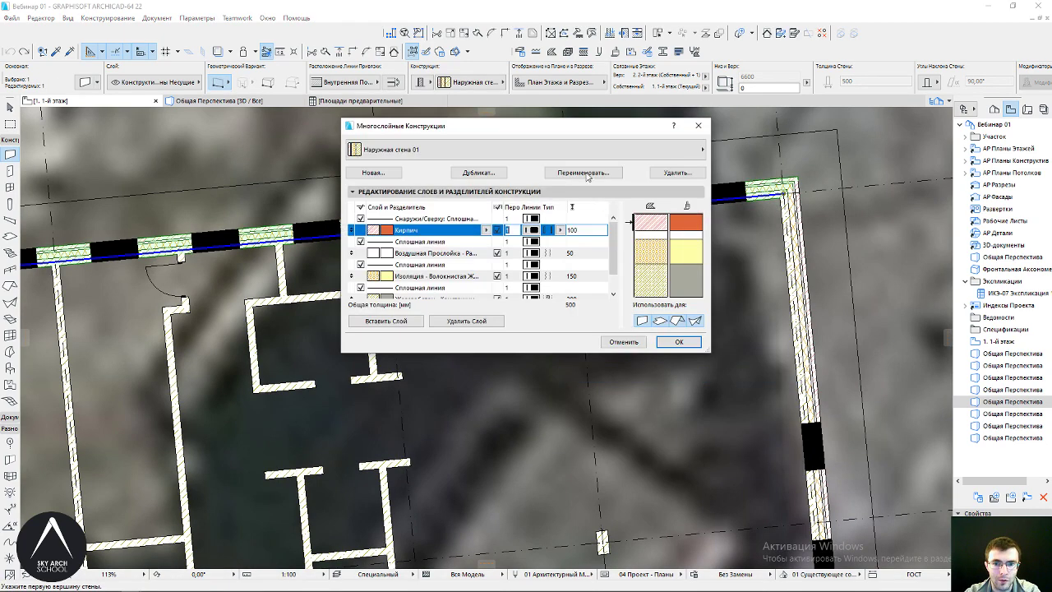
{"action": "mouse_move", "coordinate": [563, 139]}
{"action": "left_mouse_down"}
{"action": "mouse_move", "coordinate": [716, 253]}
{"action": "mouse_move", "coordinate": [693, 161]}
{"action": "left_mouse_up"}
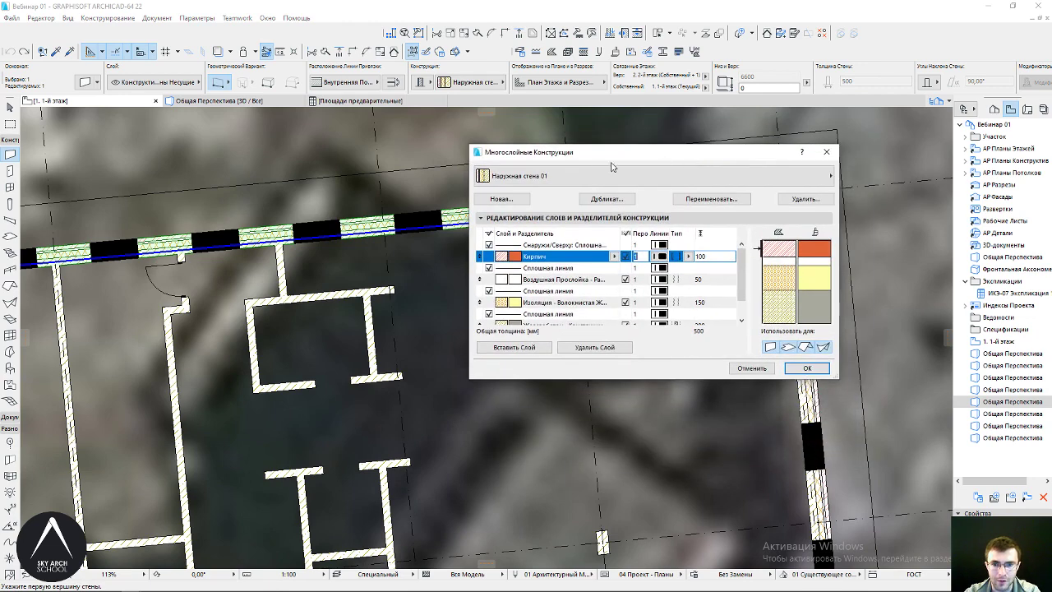
{"action": "left_click", "coordinate": [555, 176]}
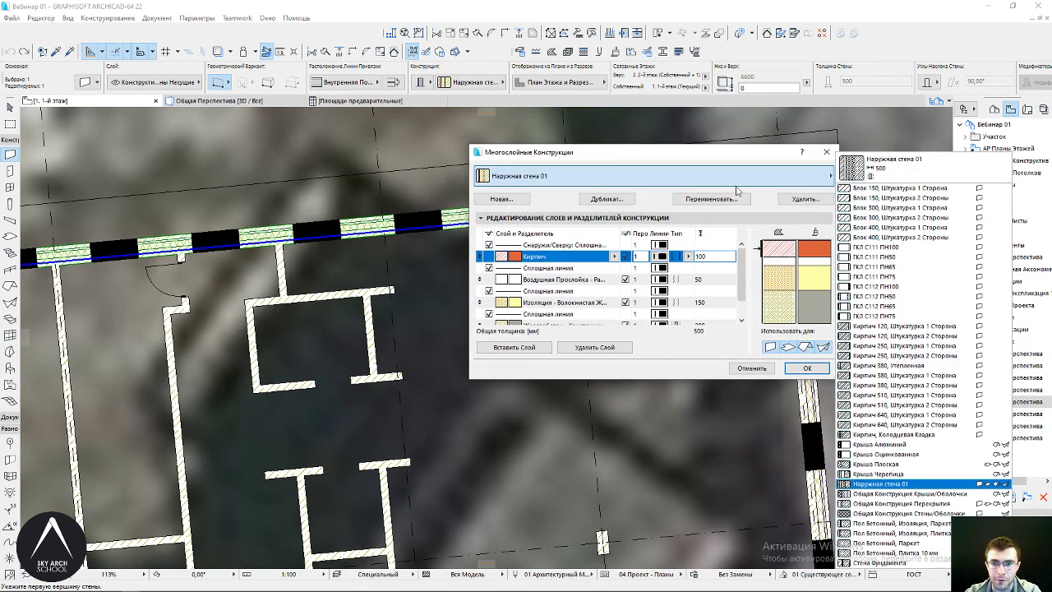
{"action": "left_click", "coordinate": [709, 159]}
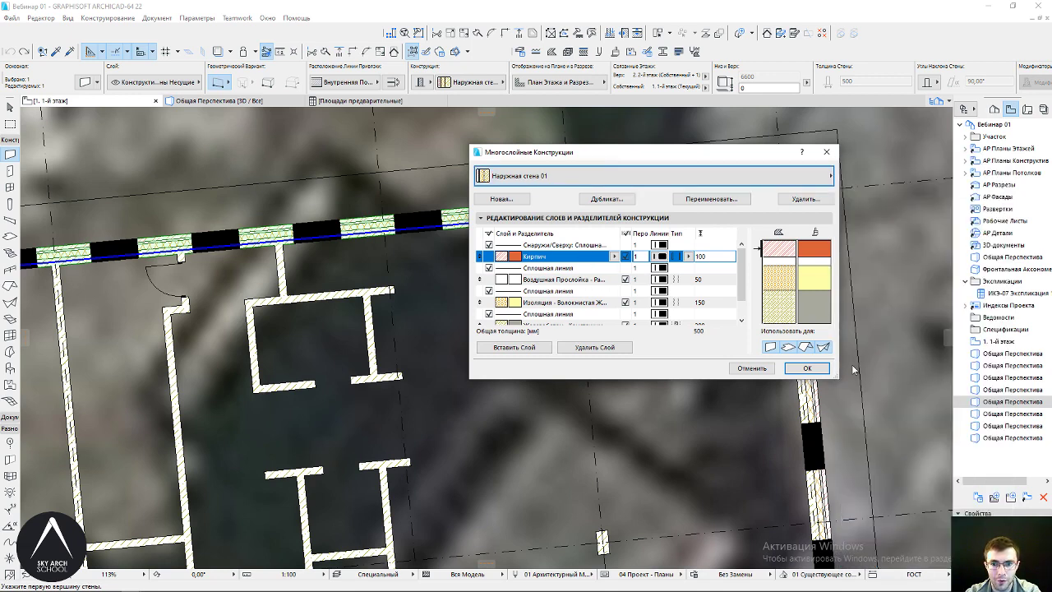
{"action": "left_click_drag", "start_coordinate": [834, 377], "coordinate": [875, 477]}
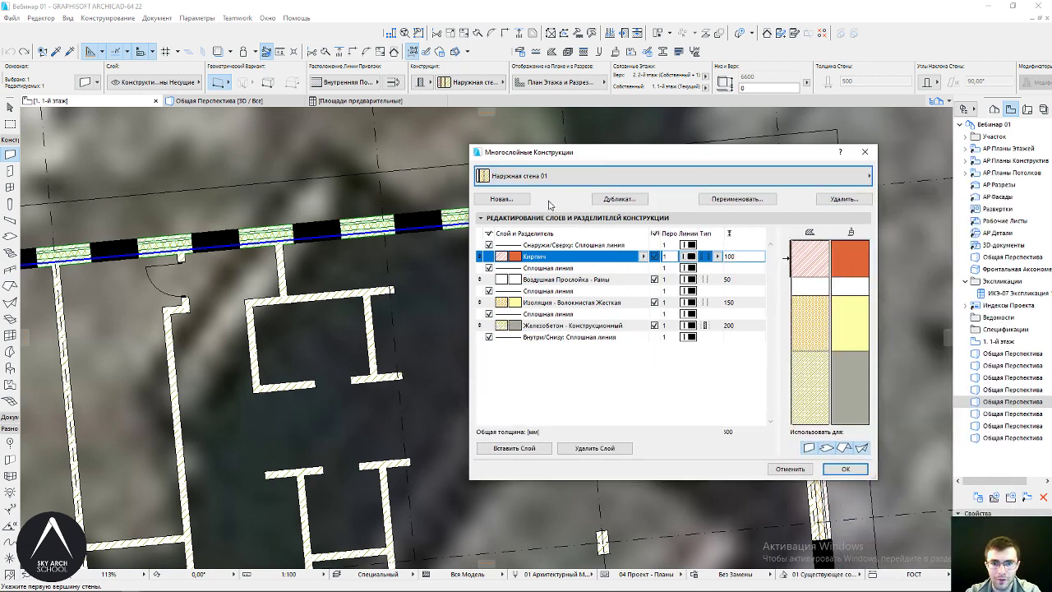
Duplicate the composite as Наружная стена 02 and select its Железобетон layer
{"action": "left_click", "coordinate": [612, 205]}
{"action": "left_click_drag", "start_coordinate": [566, 212], "coordinate": [511, 216]}
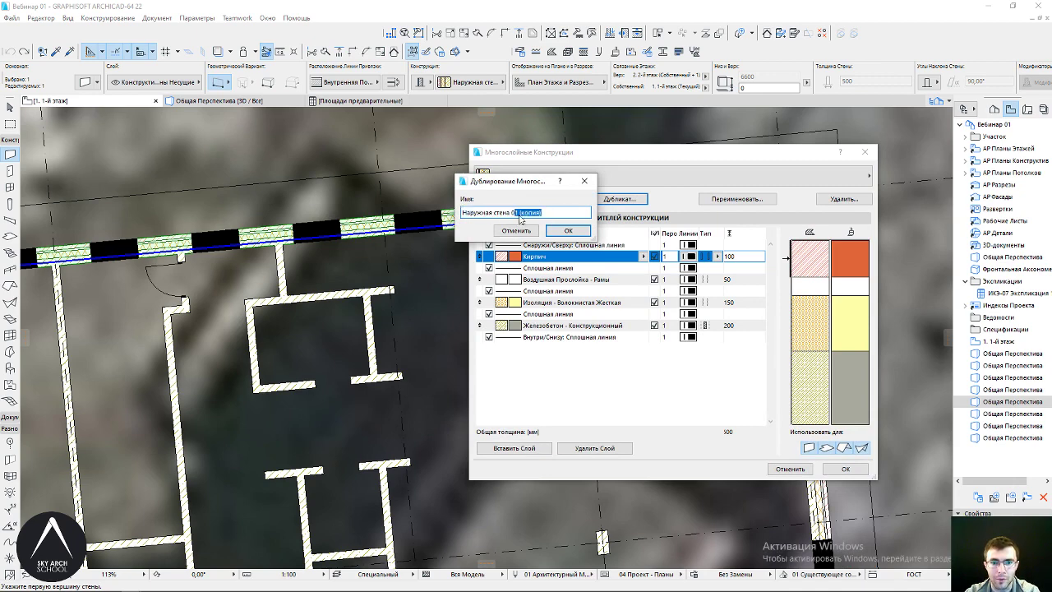
{"action": "type", "text": "2"}
{"action": "left_click", "coordinate": [567, 231]}
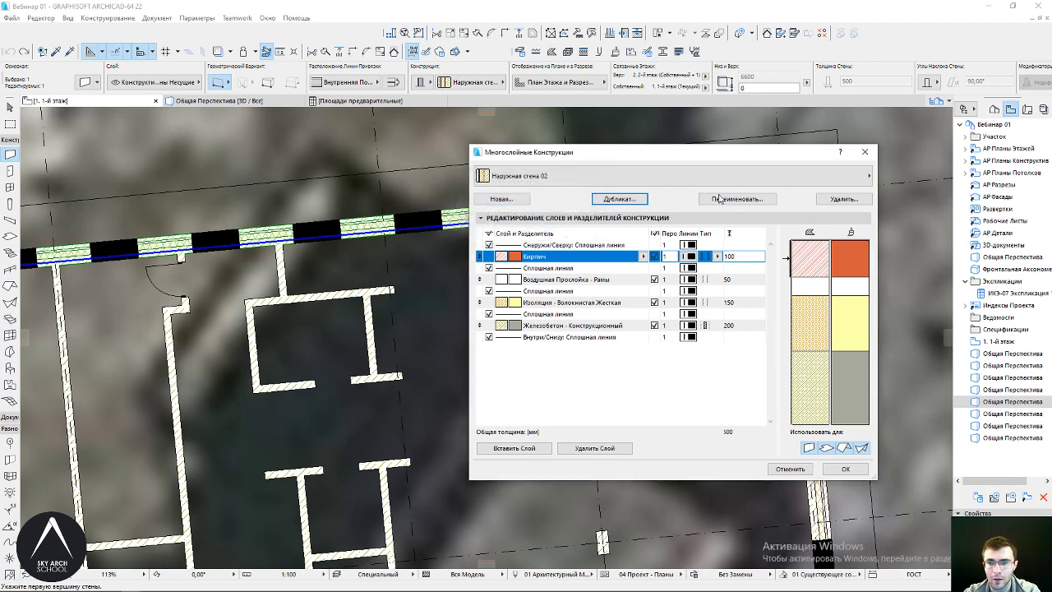
{"action": "left_click_drag", "start_coordinate": [719, 155], "coordinate": [723, 144]}
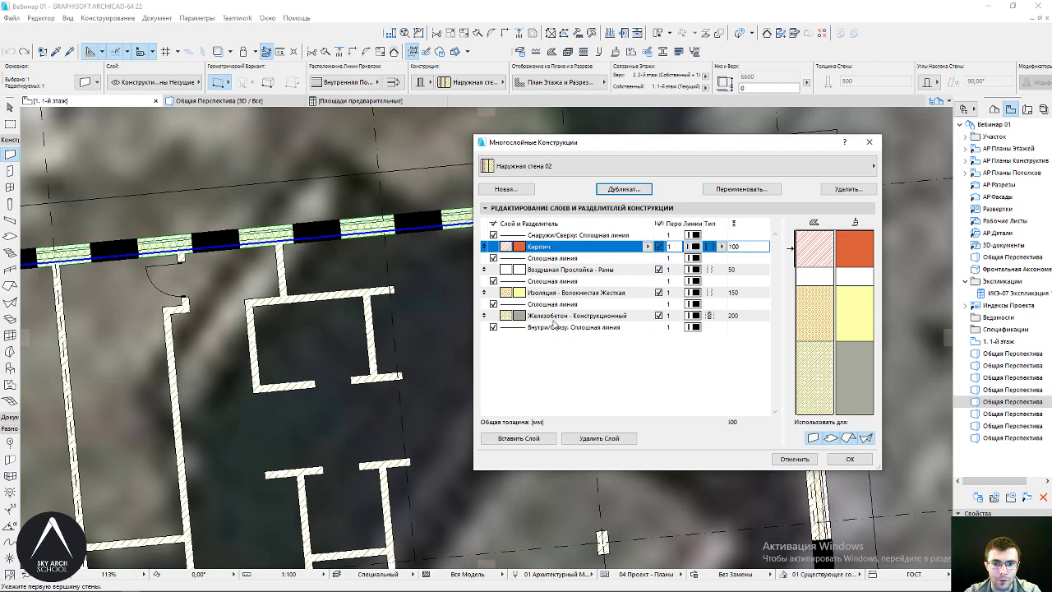
{"action": "left_click", "coordinate": [554, 318]}
{"action": "left_click", "coordinate": [548, 298]}
{"action": "left_click", "coordinate": [552, 314]}
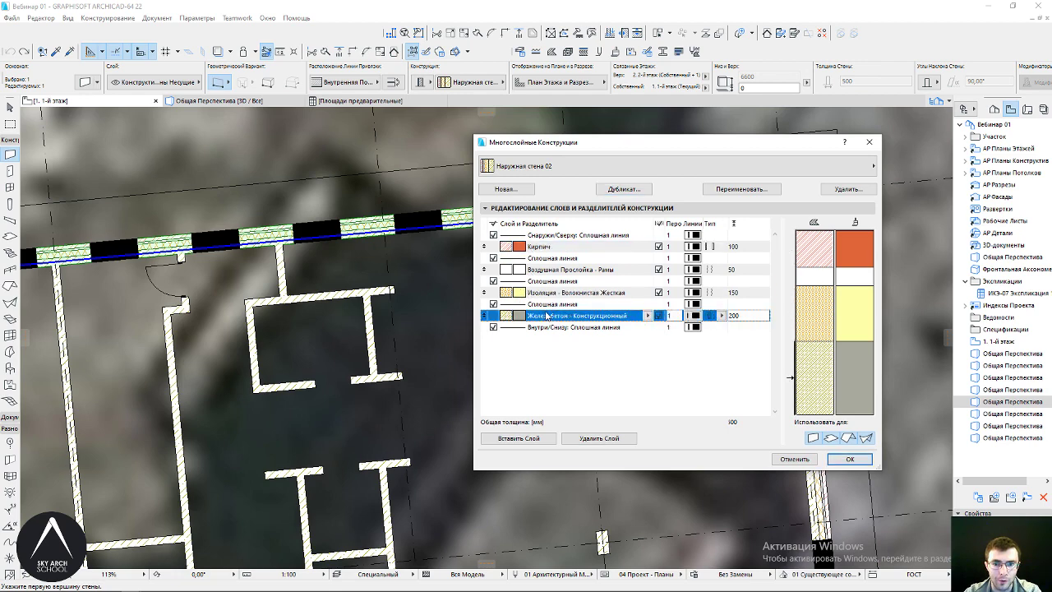
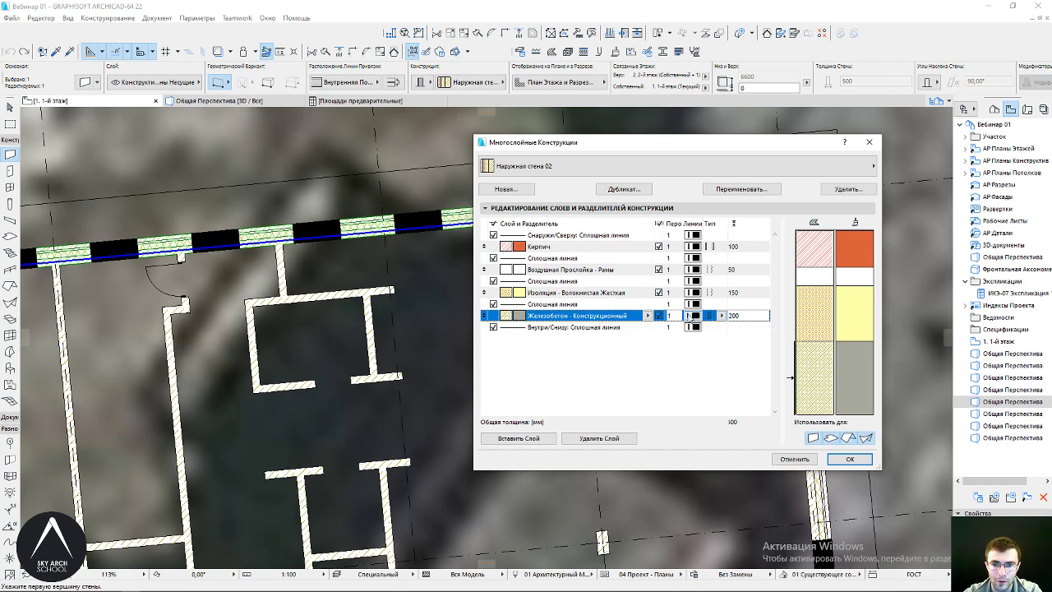
In Наружная стена 02, set the Изоляция - Волокнистая Жесткая insulation layer's Тип to Другой
{"action": "double_click", "coordinate": [734, 315]}
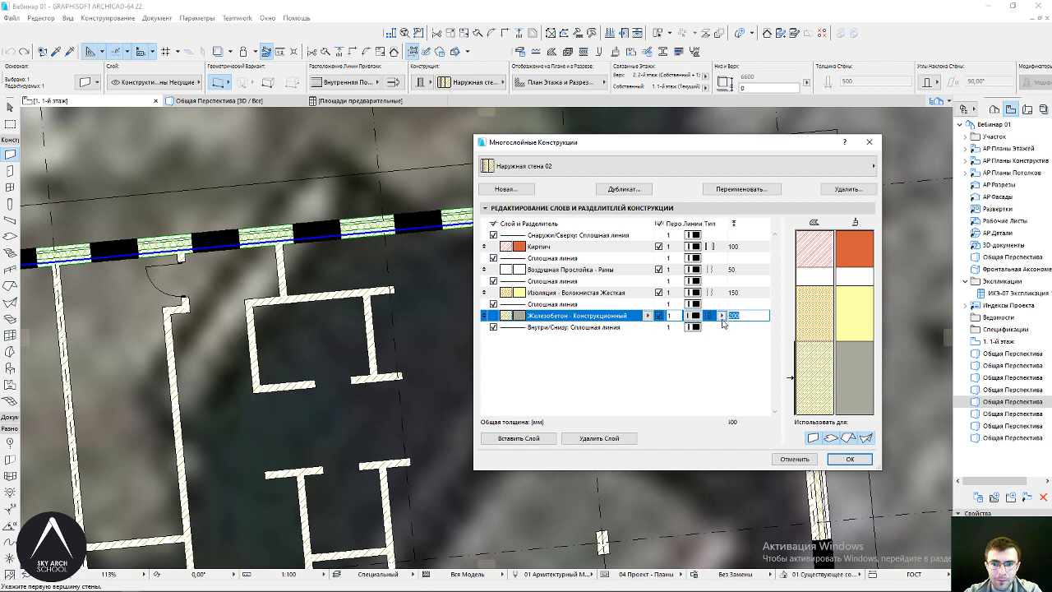
{"action": "left_click", "coordinate": [722, 315]}
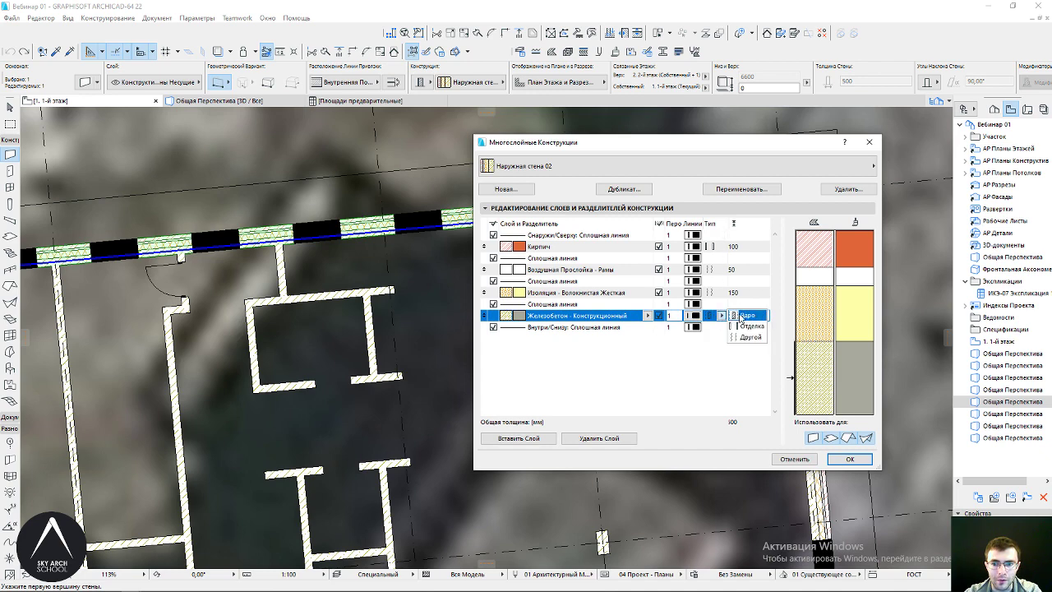
{"action": "left_click", "coordinate": [606, 371]}
{"action": "left_click", "coordinate": [601, 293]}
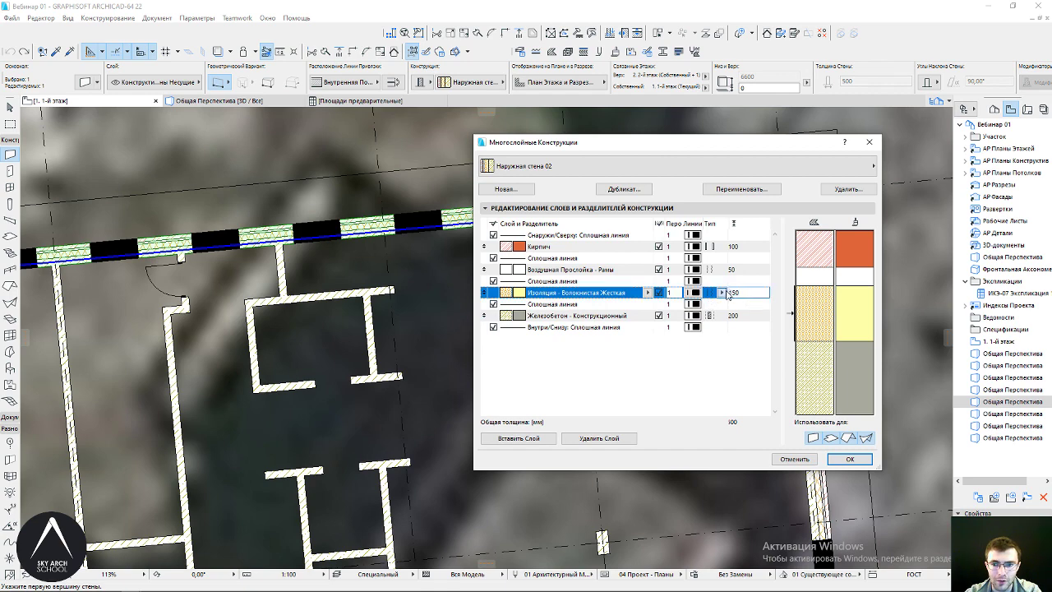
{"action": "left_click", "coordinate": [722, 292]}
{"action": "left_click", "coordinate": [738, 314]}
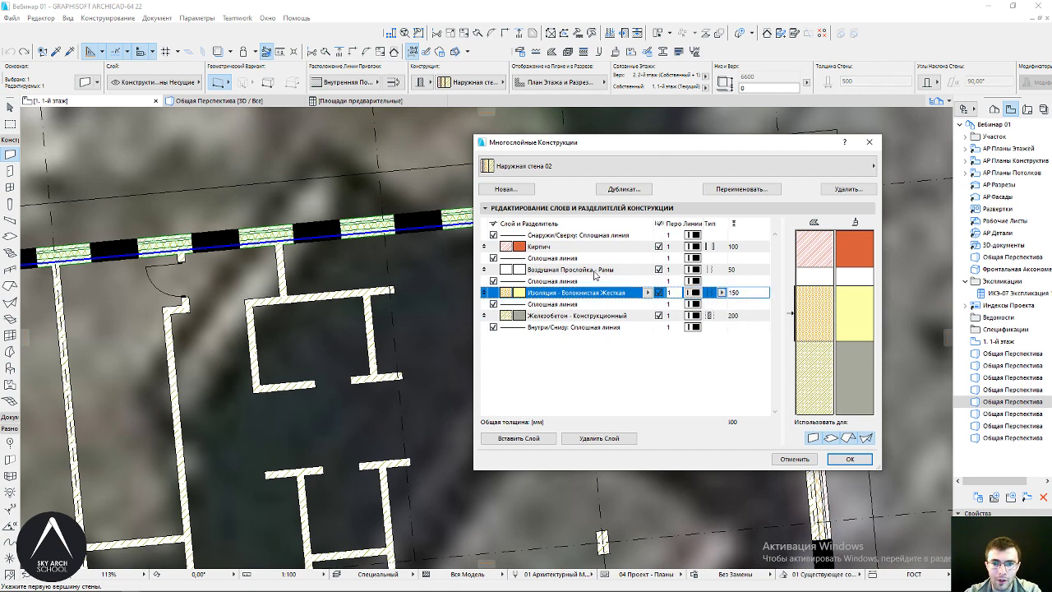
Set the Воздушная Прослойка air-gap layer to Другой and the Кирпич layer to Отделка, then confirm
{"action": "left_click", "coordinate": [649, 271]}
{"action": "left_click", "coordinate": [722, 270]}
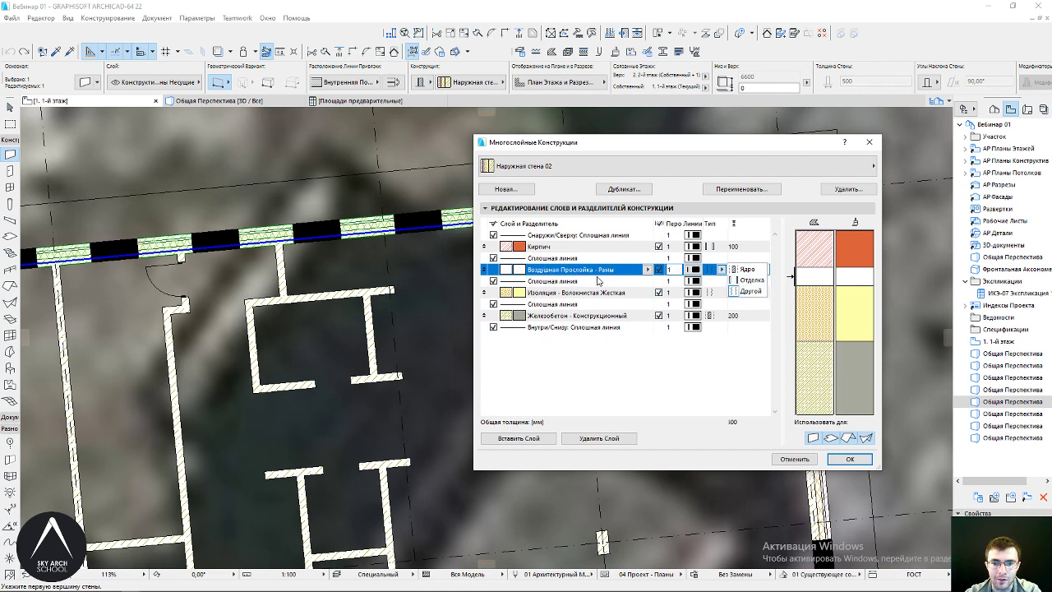
{"action": "left_click", "coordinate": [749, 291]}
{"action": "left_click", "coordinate": [722, 248]}
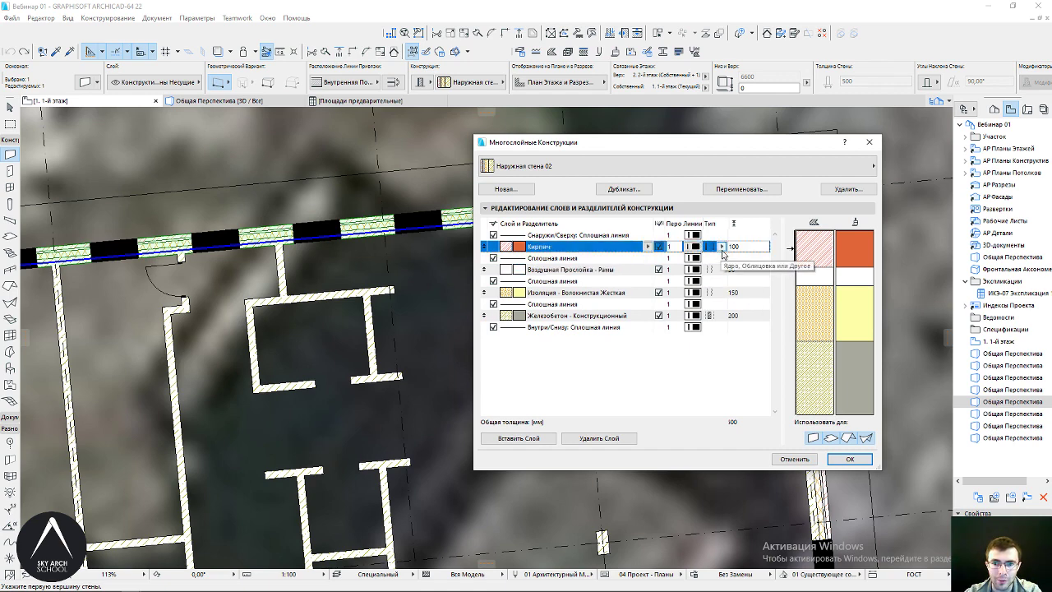
{"action": "left_click", "coordinate": [722, 247]}
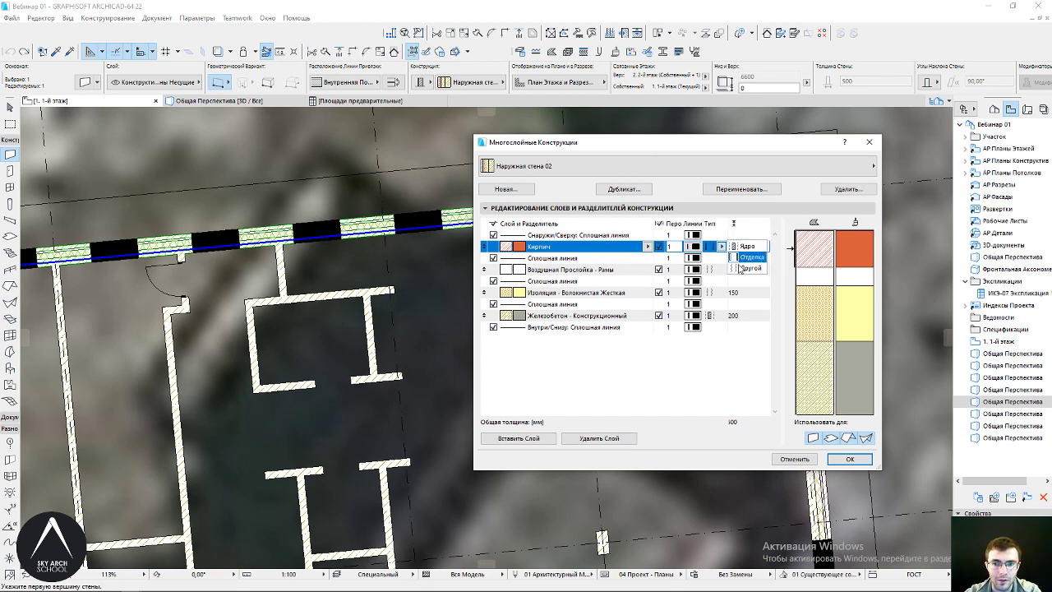
{"action": "left_click", "coordinate": [719, 377]}
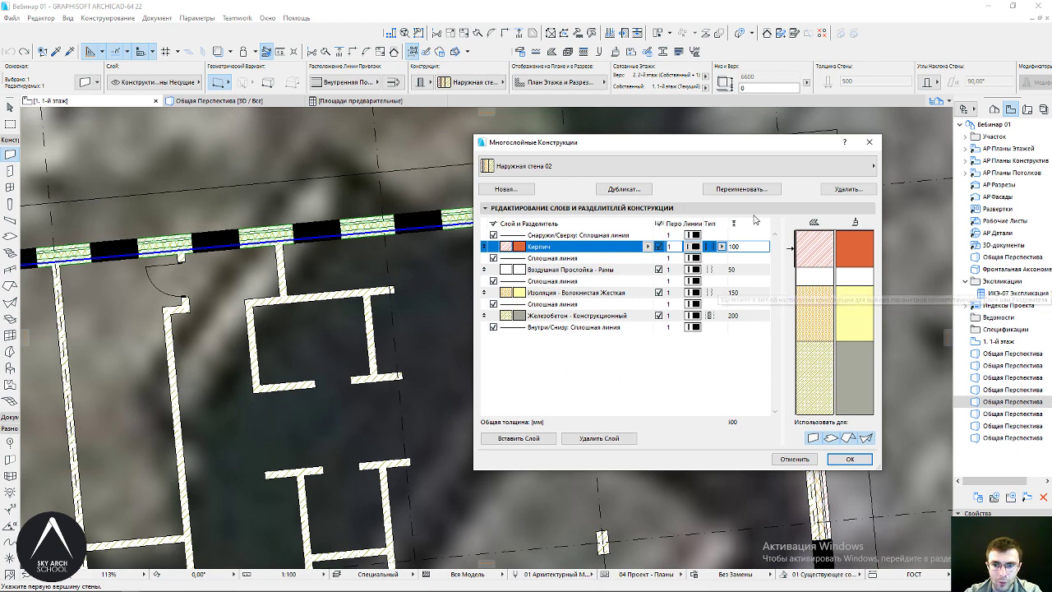
{"action": "left_click", "coordinate": [854, 461]}
{"action": "left_click", "coordinate": [10, 107]}
Centre the building on the floor plan, then switch to the 3D view
{"action": "scroll", "coordinate": [231, 204], "scroll_direction": "down", "scroll_amount": 3}
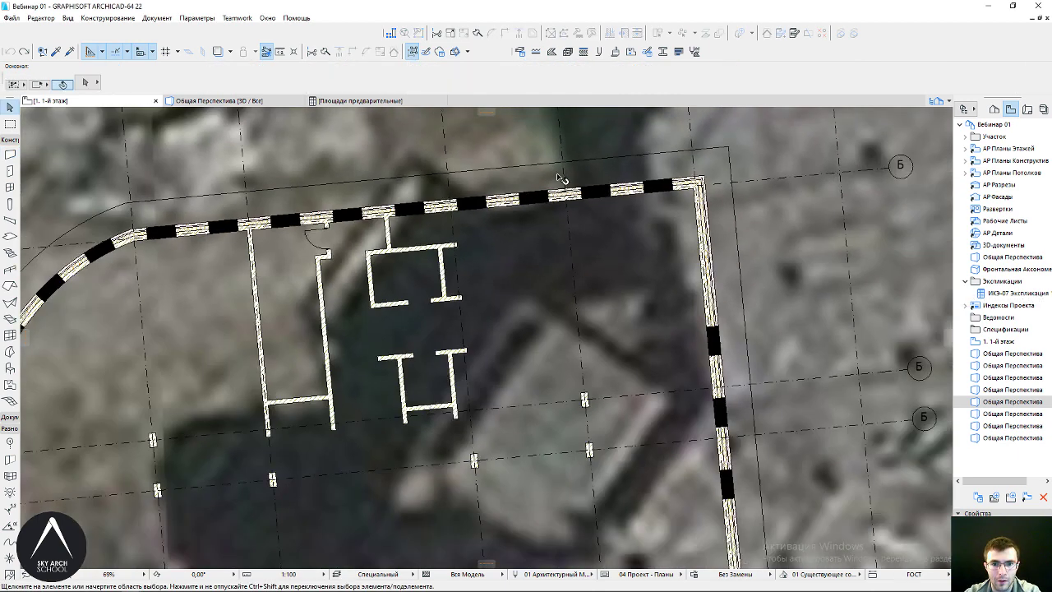
{"action": "middle_click_drag", "start_coordinate": [173, 333], "coordinate": [238, 269]}
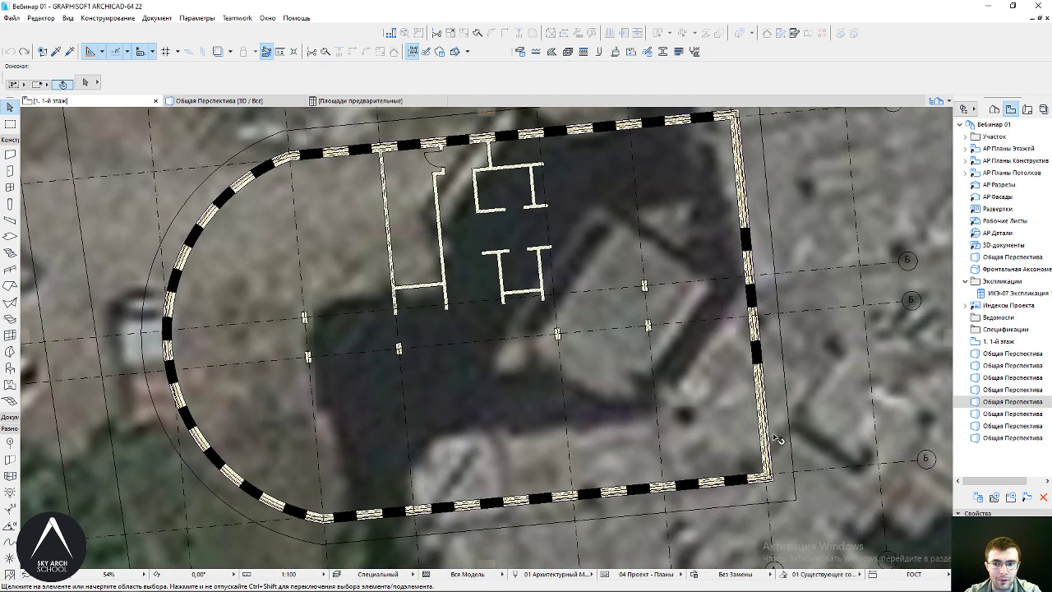
{"action": "middle_click_drag", "start_coordinate": [493, 201], "coordinate": [489, 259]}
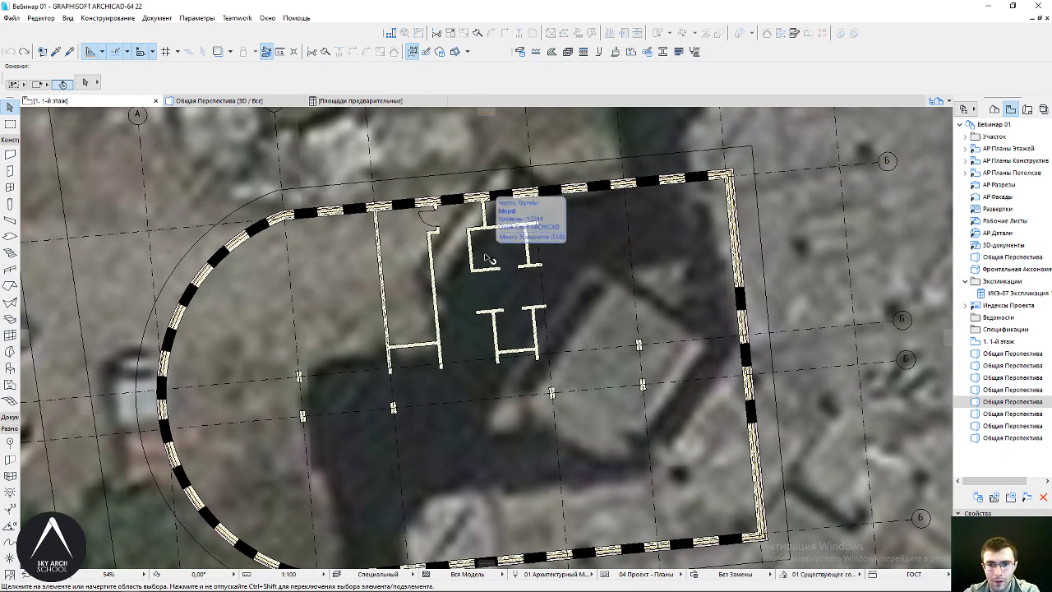
{"action": "key", "text": "F3"}
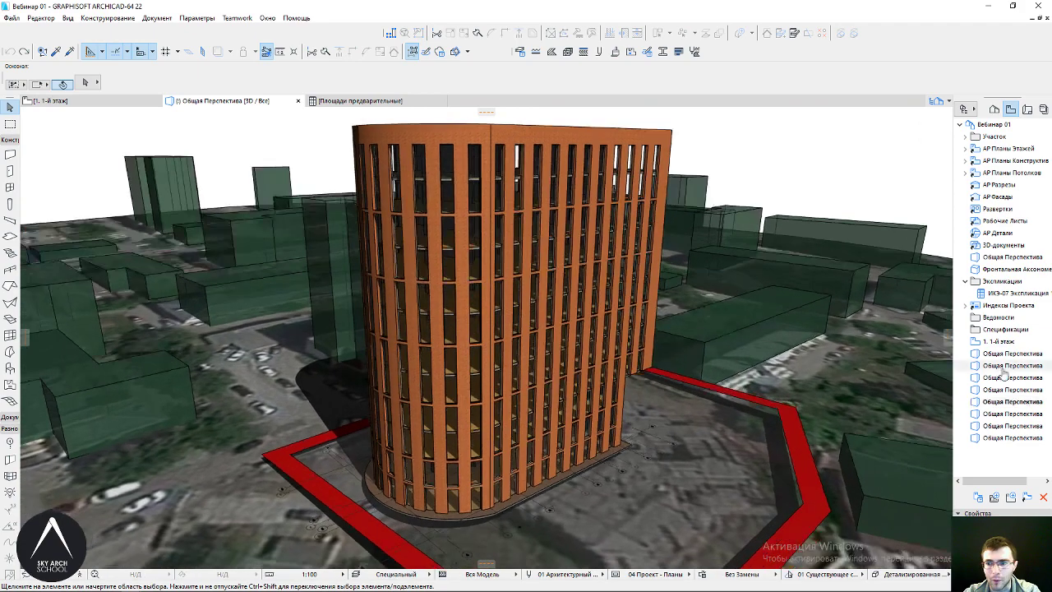
Load the last saved general perspective, zoom into the roof and pull back to the whole tower
{"action": "double_click", "coordinate": [1005, 376]}
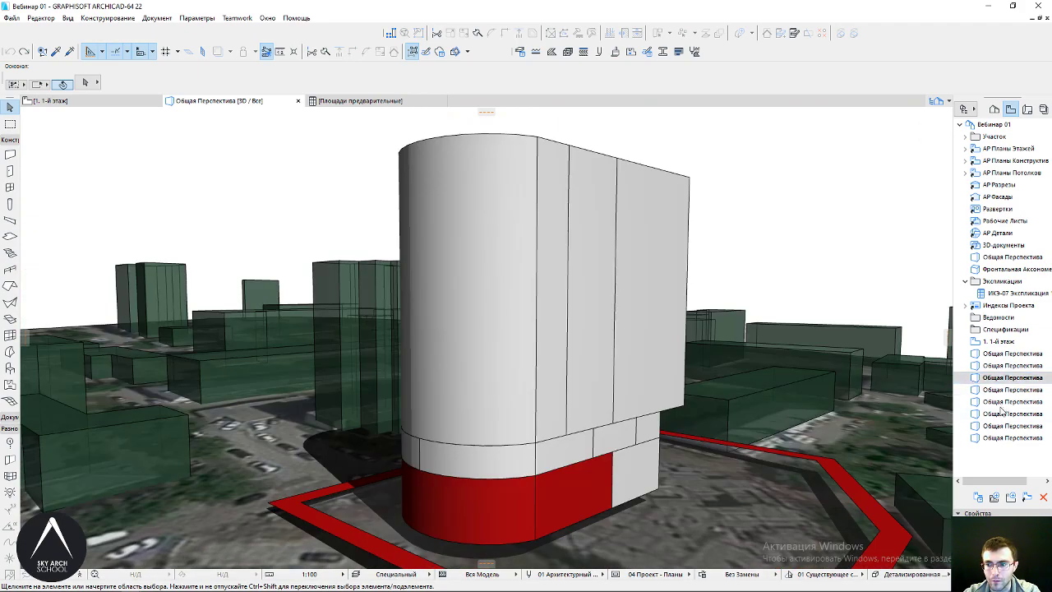
{"action": "double_click", "coordinate": [1003, 401]}
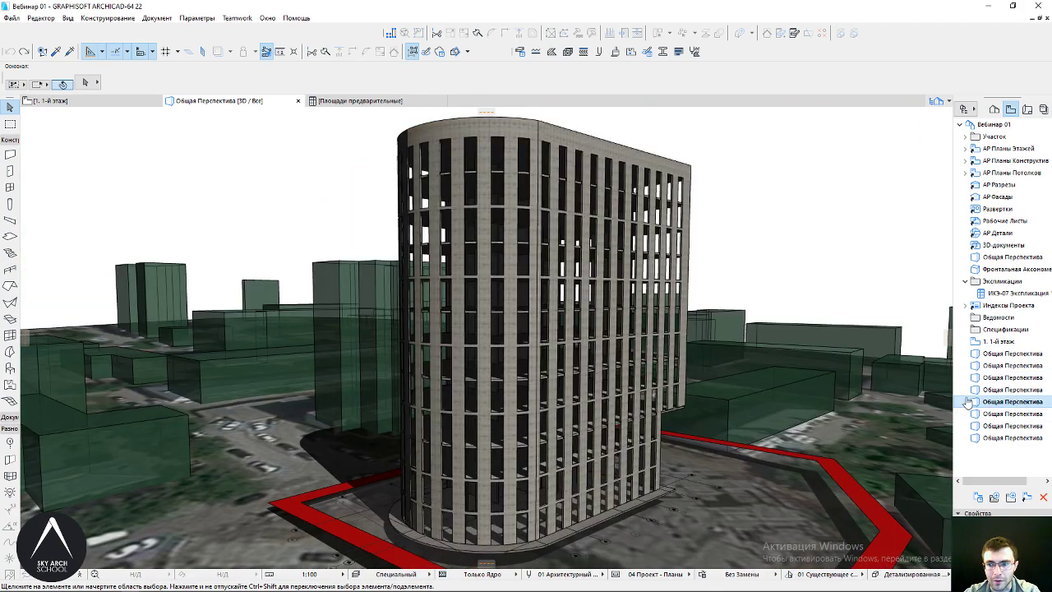
{"action": "double_click", "coordinate": [1009, 439]}
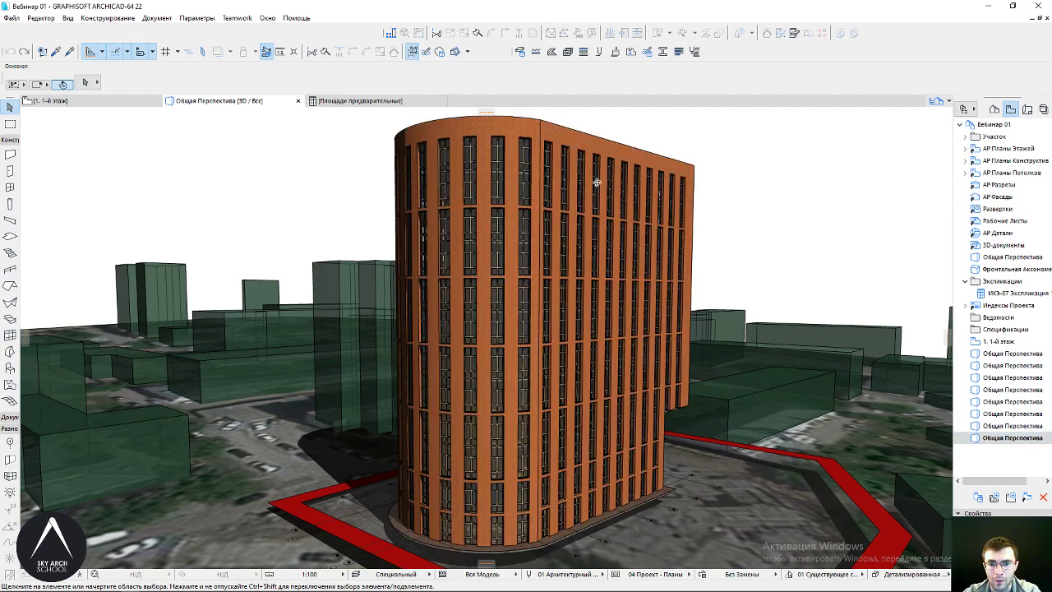
{"action": "scroll", "coordinate": [419, 279], "scroll_direction": "up", "scroll_amount": 3}
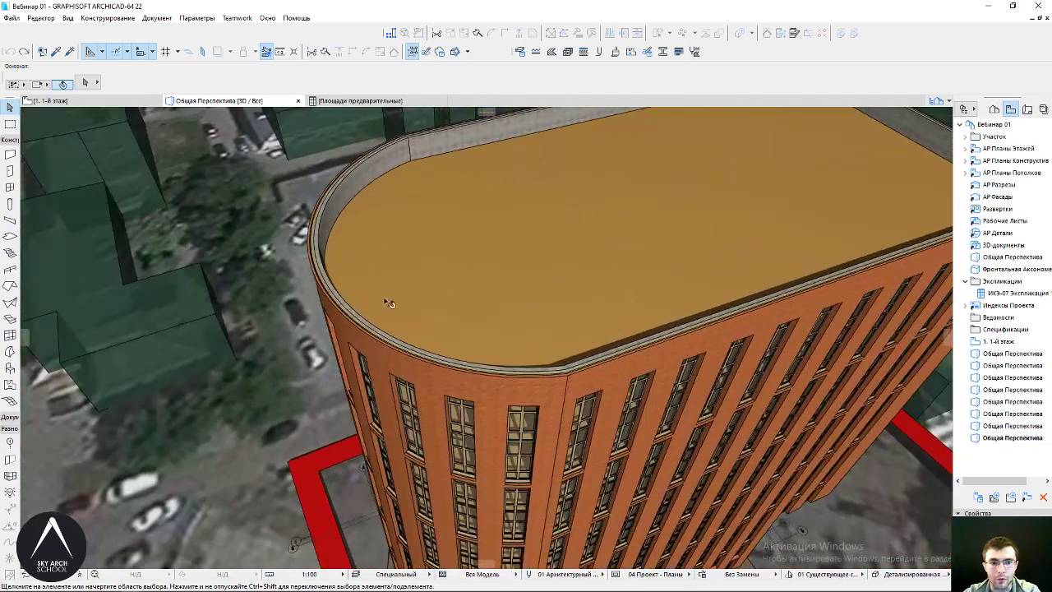
{"action": "scroll", "coordinate": [386, 301], "scroll_direction": "up", "scroll_amount": 2}
{"action": "scroll", "coordinate": [345, 271], "scroll_direction": "up", "scroll_amount": 2}
{"action": "scroll", "coordinate": [308, 240], "scroll_direction": "up", "scroll_amount": 2}
{"action": "scroll", "coordinate": [307, 241], "scroll_direction": "up", "scroll_amount": 2}
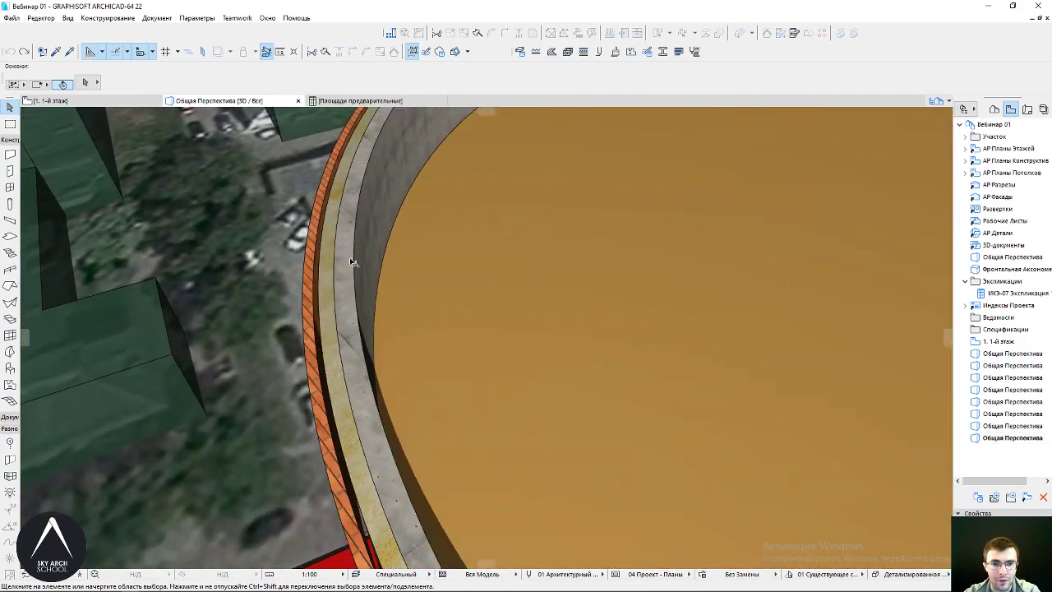
{"action": "mouse_move", "coordinate": [329, 279]}
{"action": "middle_mouse_down", "text": "shift"}
{"action": "mouse_move", "coordinate": [587, 291]}
{"action": "mouse_move", "coordinate": [400, 212]}
{"action": "mouse_move", "coordinate": [410, 176]}
{"action": "middle_mouse_up", "text": "shift"}
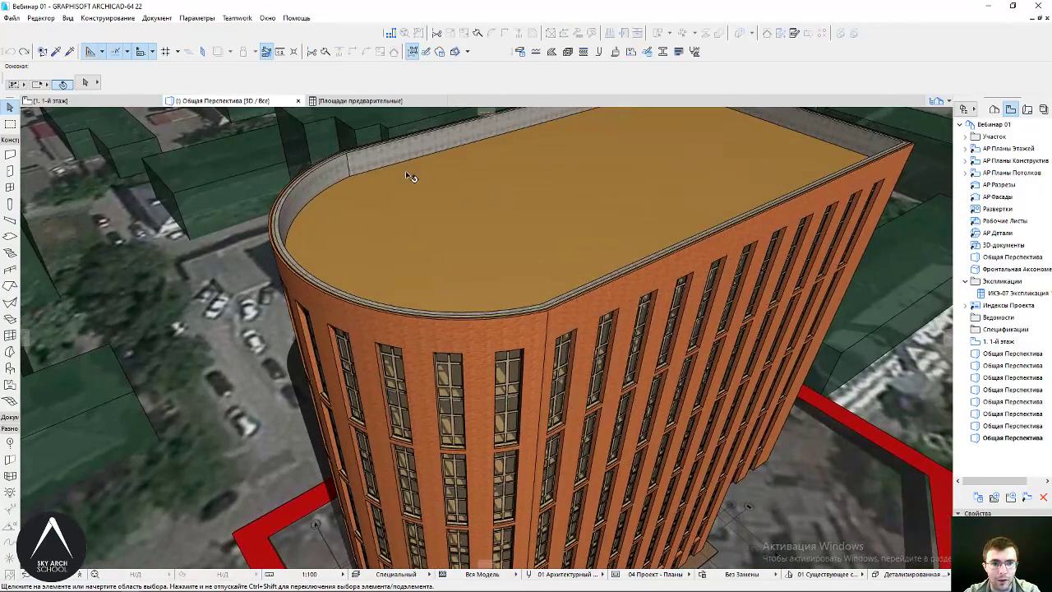
{"action": "left_click", "coordinate": [158, 18]}
{"action": "left_click", "coordinate": [178, 75]}
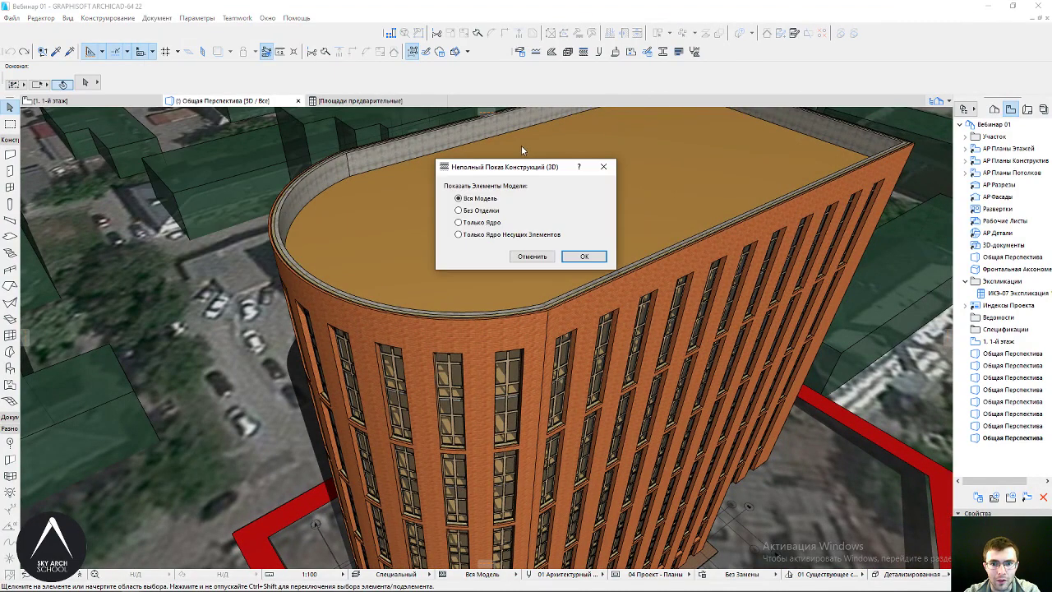
{"action": "left_click_drag", "start_coordinate": [522, 170], "coordinate": [711, 194]}
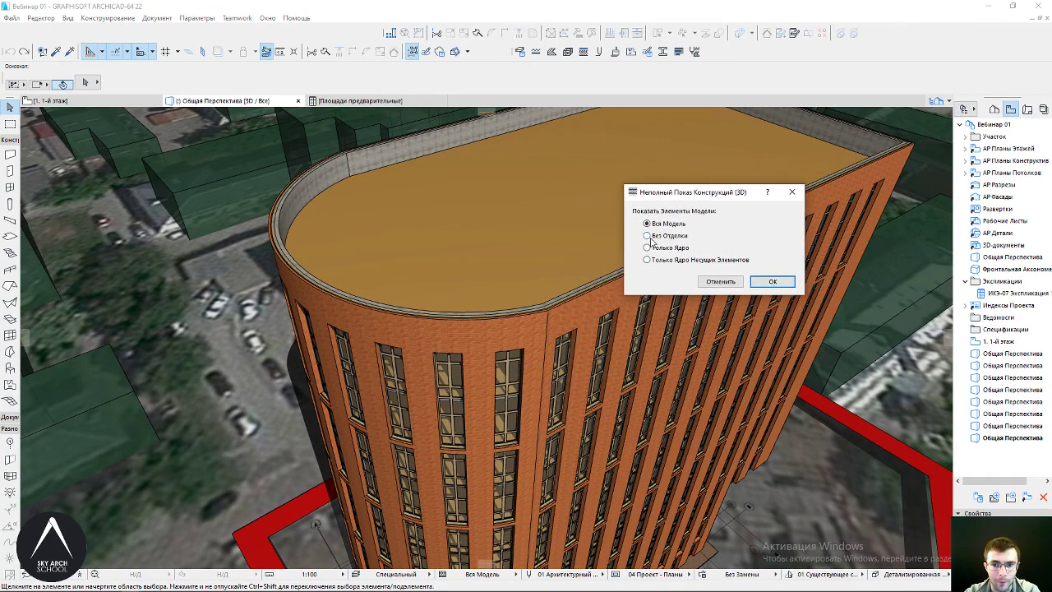
{"action": "left_click", "coordinate": [773, 282]}
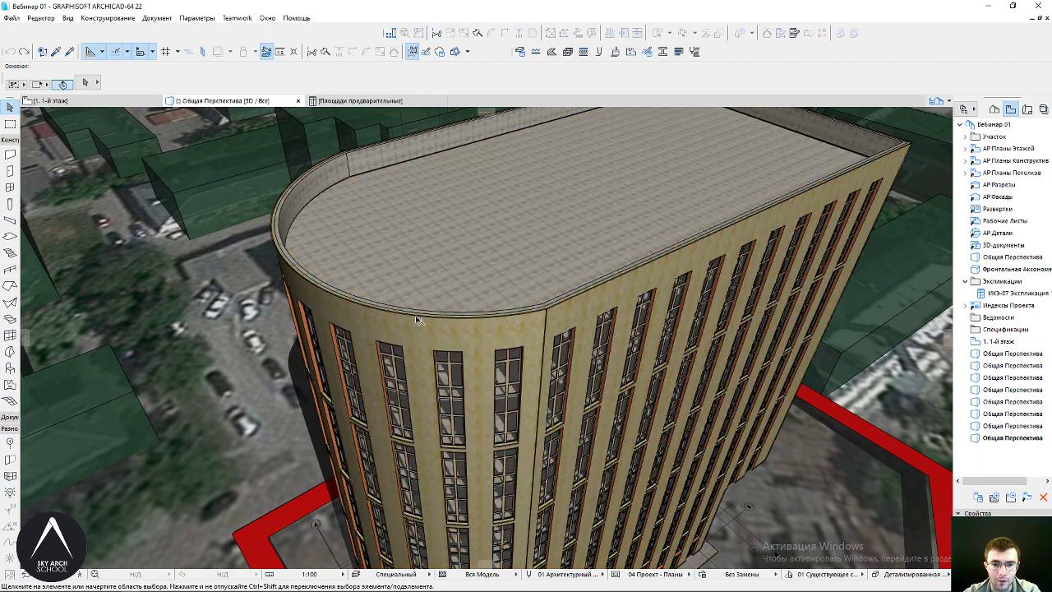
{"action": "scroll", "coordinate": [294, 298], "scroll_direction": "up", "scroll_amount": 2}
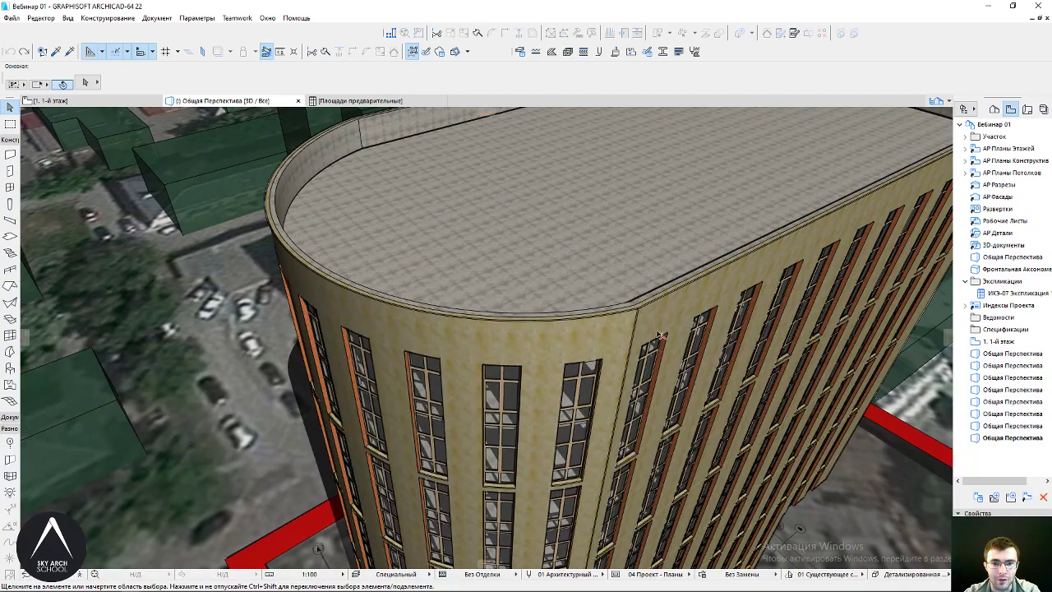
{"action": "scroll", "coordinate": [539, 339], "scroll_direction": "up", "scroll_amount": 2}
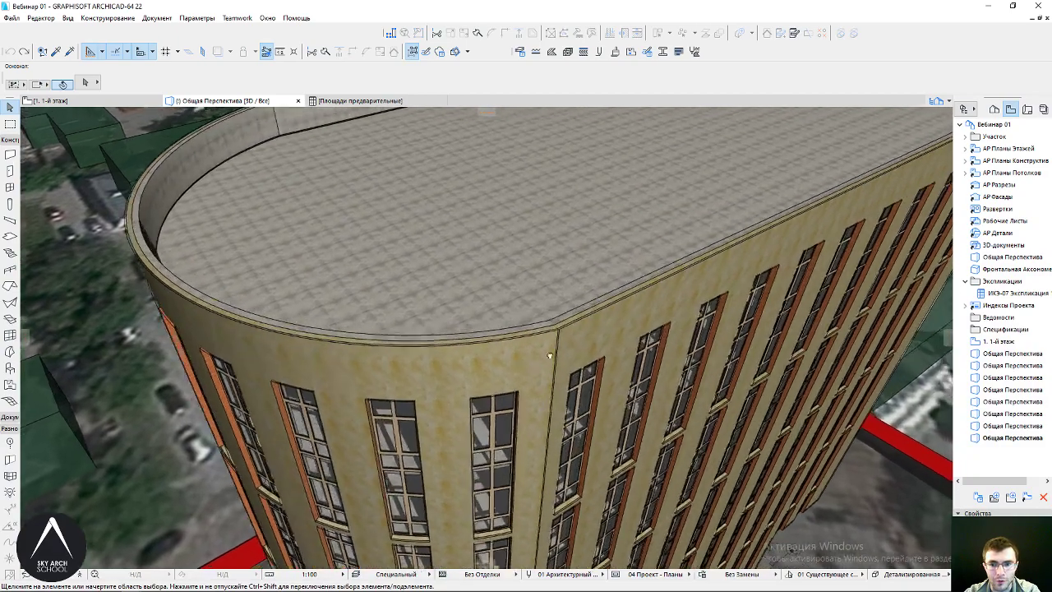
{"action": "scroll", "coordinate": [534, 339], "scroll_direction": "up", "scroll_amount": 2}
{"action": "scroll", "coordinate": [531, 340], "scroll_direction": "up", "scroll_amount": 2}
{"action": "scroll", "coordinate": [559, 325], "scroll_direction": "up", "scroll_amount": 2}
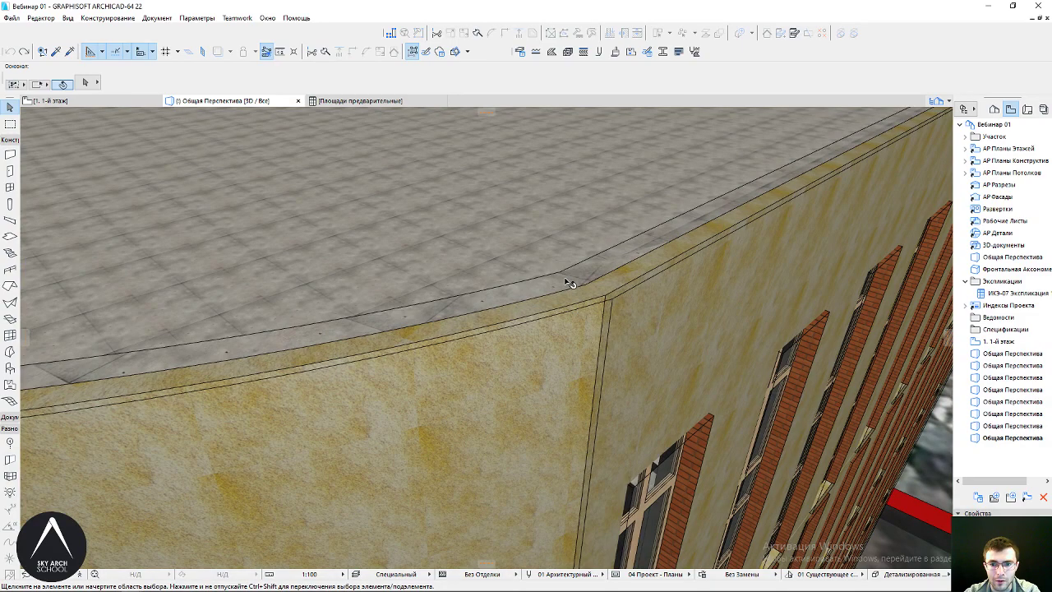
{"action": "middle_click_drag", "start_coordinate": [567, 283], "coordinate": [553, 311]}
{"action": "middle_click_drag", "start_coordinate": [569, 296], "coordinate": [451, 237], "text": "shift"}
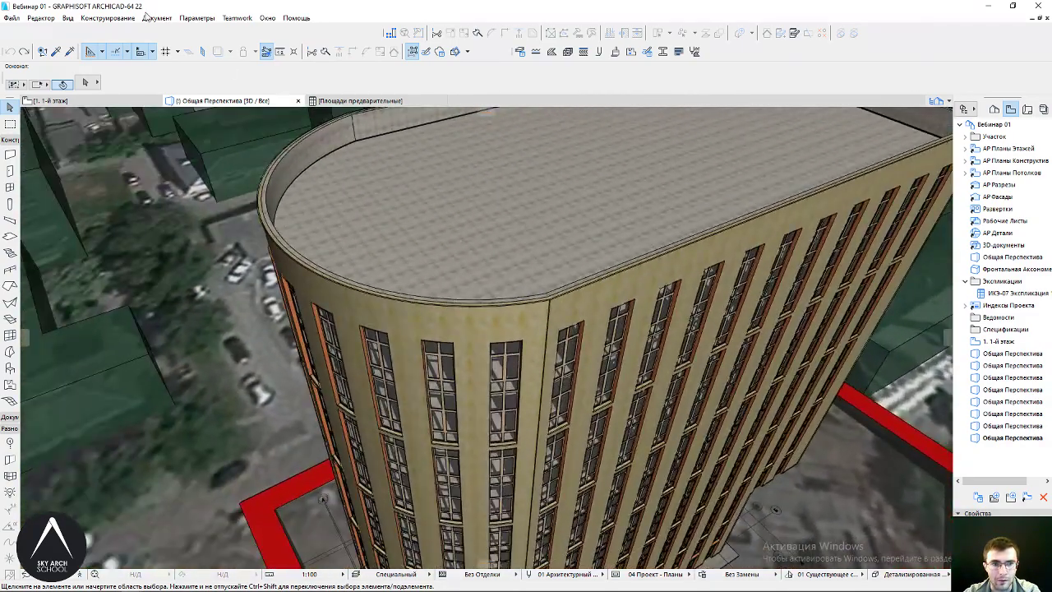
{"action": "left_click", "coordinate": [144, 16]}
{"action": "left_click", "coordinate": [175, 76]}
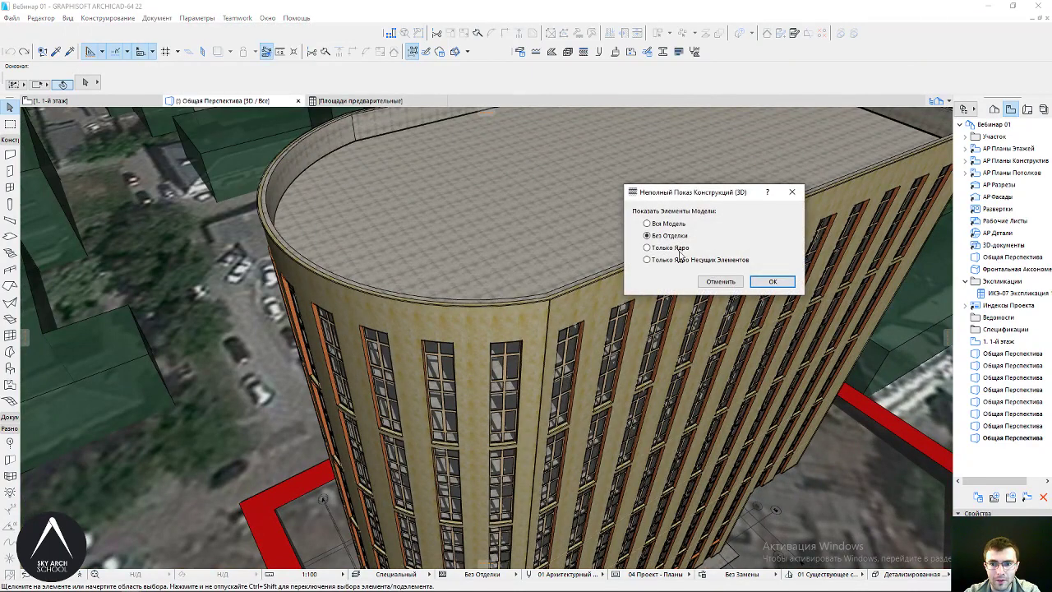
{"action": "left_click", "coordinate": [776, 283]}
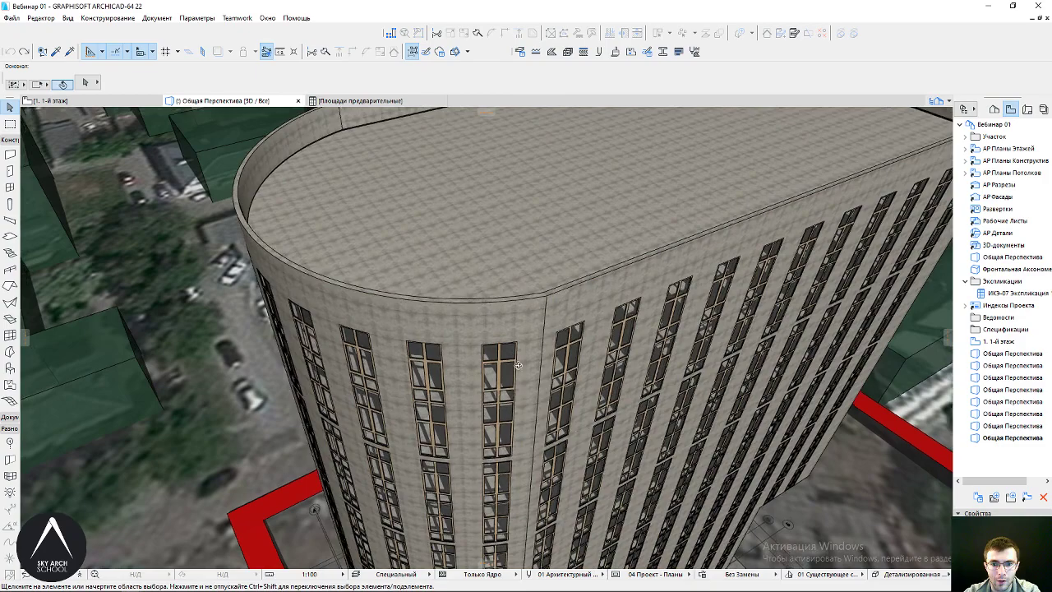
{"action": "mouse_move", "coordinate": [557, 302]}
{"action": "middle_mouse_down", "text": "shift"}
{"action": "mouse_move", "coordinate": [545, 383]}
{"action": "mouse_move", "coordinate": [562, 276]}
{"action": "middle_mouse_up", "text": "shift"}
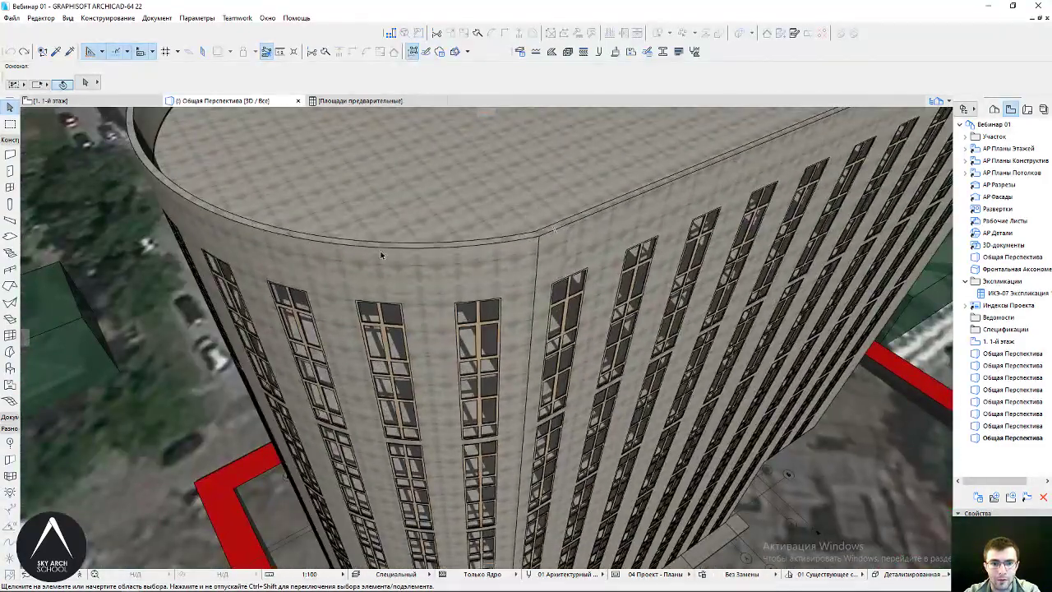
{"action": "middle_click_drag", "start_coordinate": [423, 259], "coordinate": [294, 288], "text": "shift"}
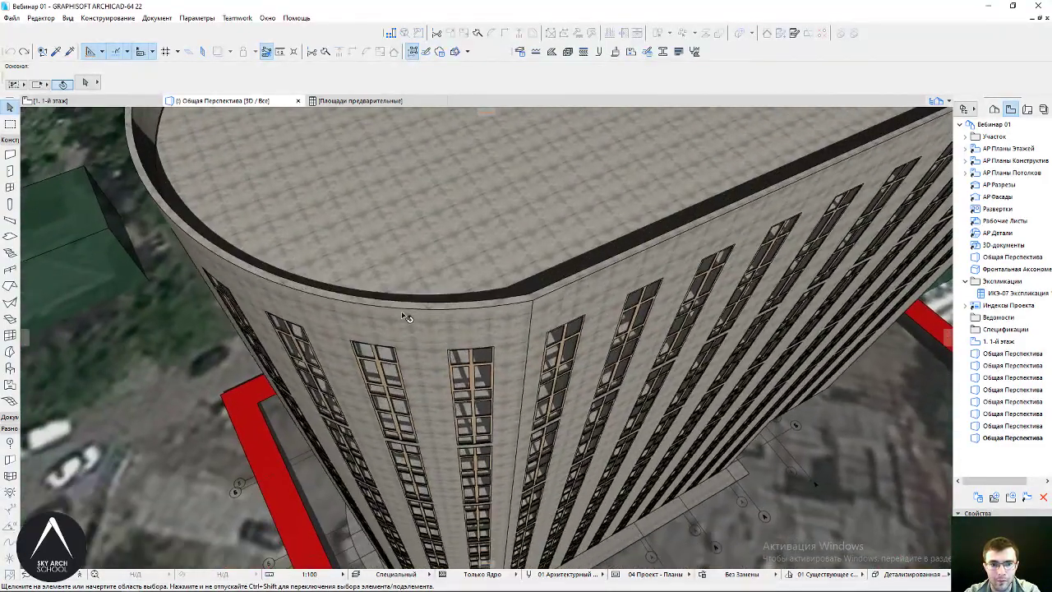
{"action": "middle_click_drag", "start_coordinate": [405, 317], "coordinate": [380, 297], "text": "shift"}
{"action": "left_click", "coordinate": [381, 297], "text": "alt"}
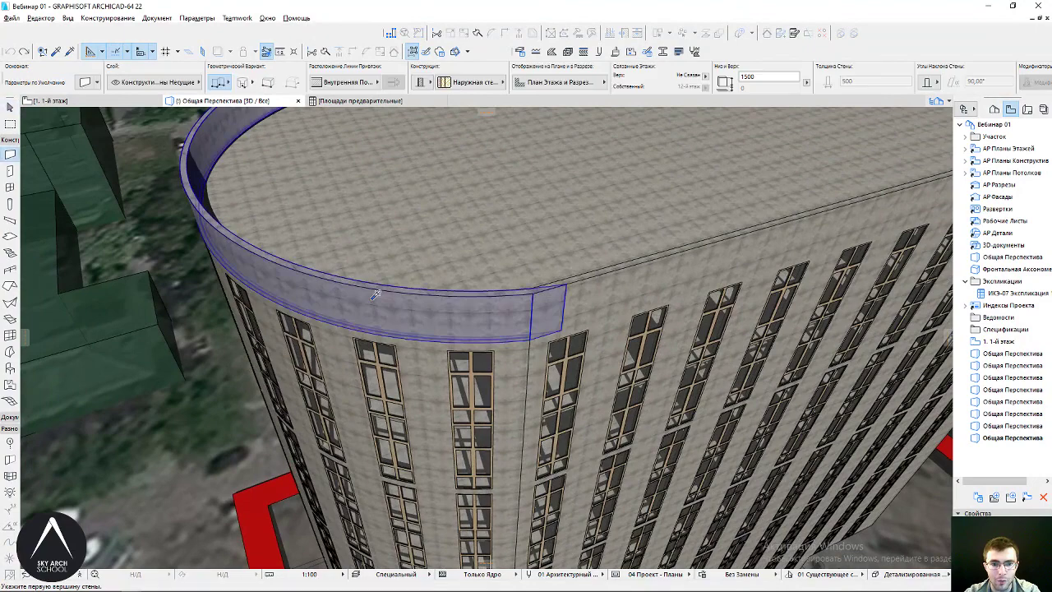
{"action": "left_click", "coordinate": [428, 287], "text": "shift"}
{"action": "right_click", "coordinate": [406, 299]}
{"action": "left_click", "coordinate": [508, 419]}
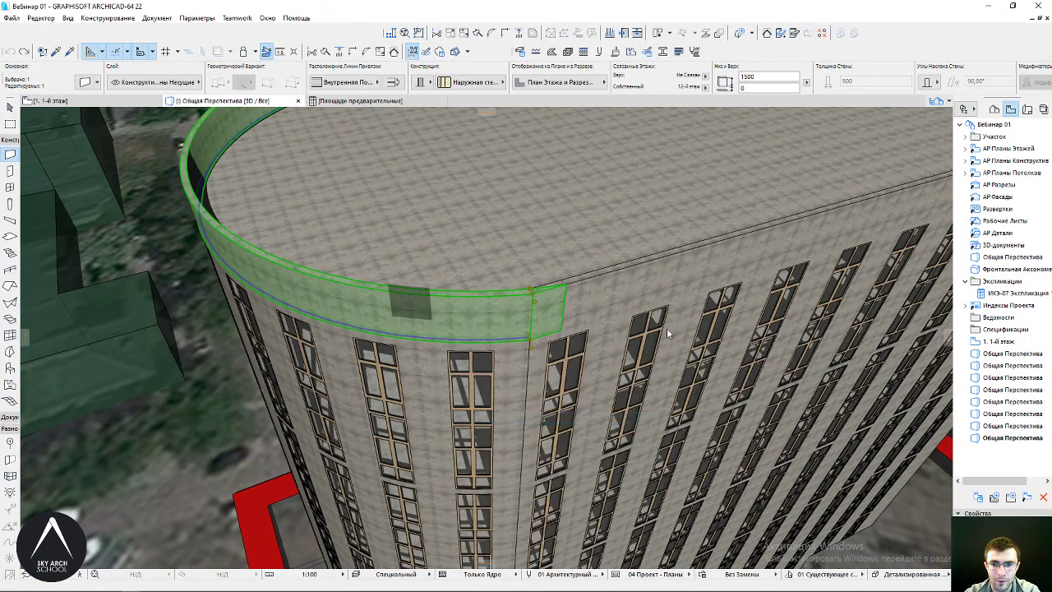
{"action": "left_click", "coordinate": [716, 316]}
{"action": "left_click", "coordinate": [722, 316]}
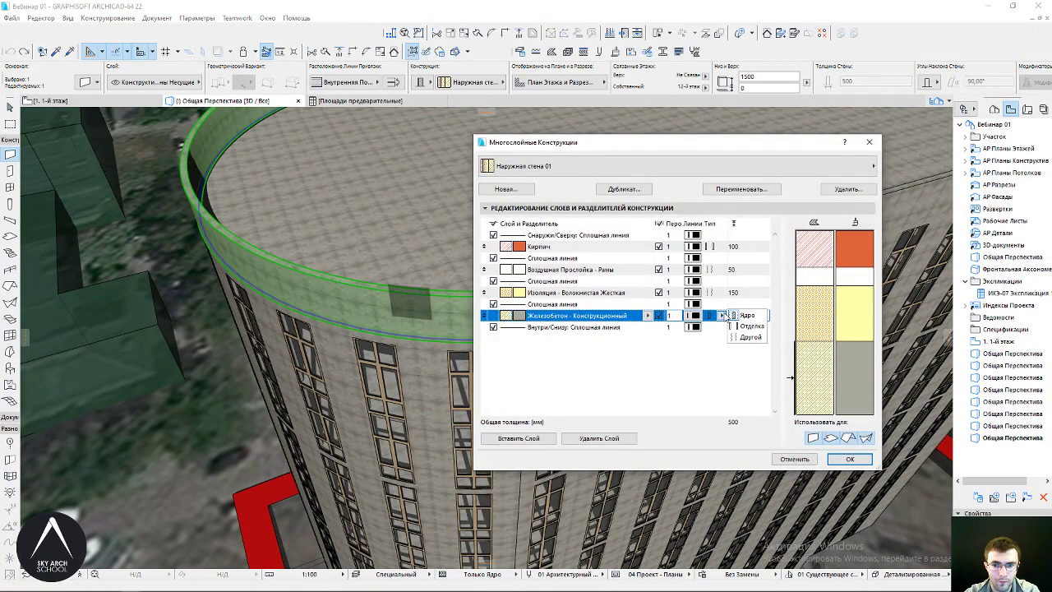
{"action": "key", "text": "Escape"}
{"action": "key", "text": "Escape"}
{"action": "key", "text": "Escape"}
{"action": "mouse_move", "coordinate": [427, 271]}
{"action": "middle_mouse_down", "text": "shift"}
{"action": "mouse_move", "coordinate": [468, 262]}
{"action": "mouse_move", "coordinate": [534, 427]}
{"action": "middle_mouse_up", "text": "shift"}
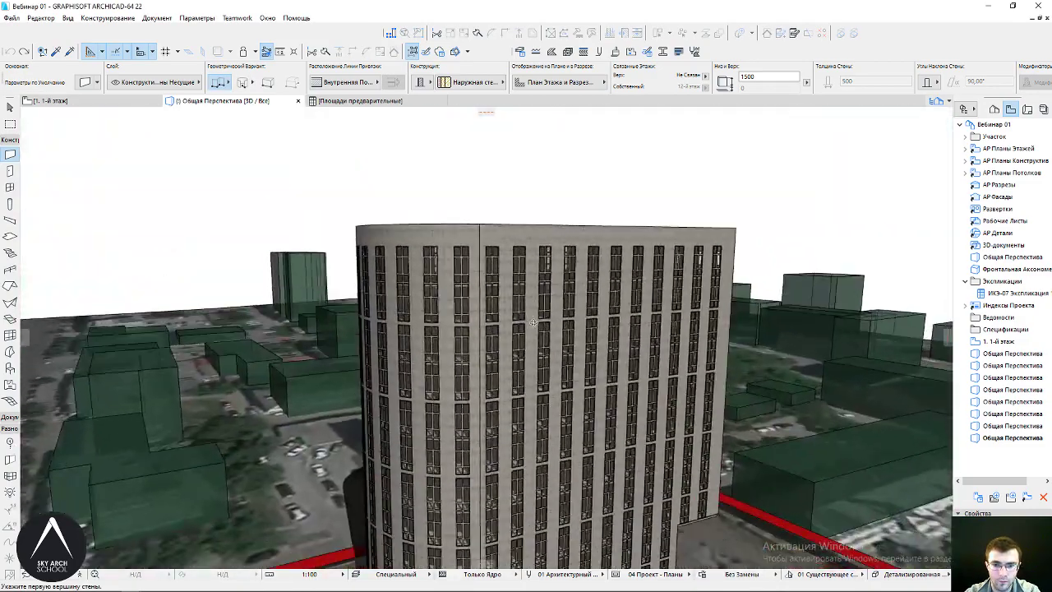
{"action": "scroll", "coordinate": [534, 427], "scroll_direction": "up", "scroll_amount": 3}
{"action": "scroll", "coordinate": [533, 425], "scroll_direction": "up", "scroll_amount": 3}
Start a first-person 3D Explore walkthrough and walk through the wall into the interior
{"action": "key", "text": "F3"}
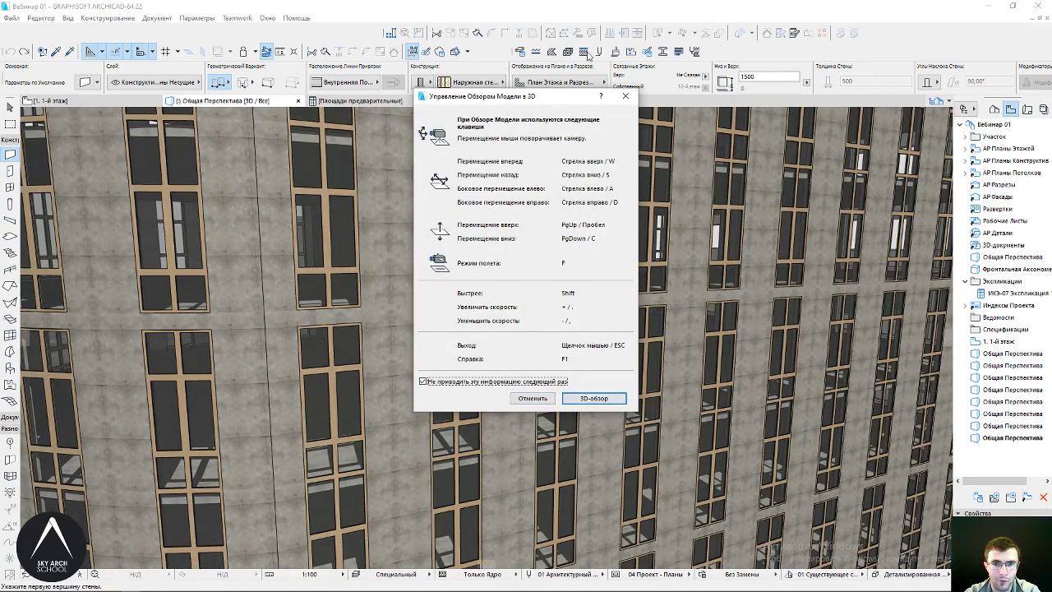
{"action": "left_click_drag", "start_coordinate": [517, 99], "coordinate": [606, 181]}
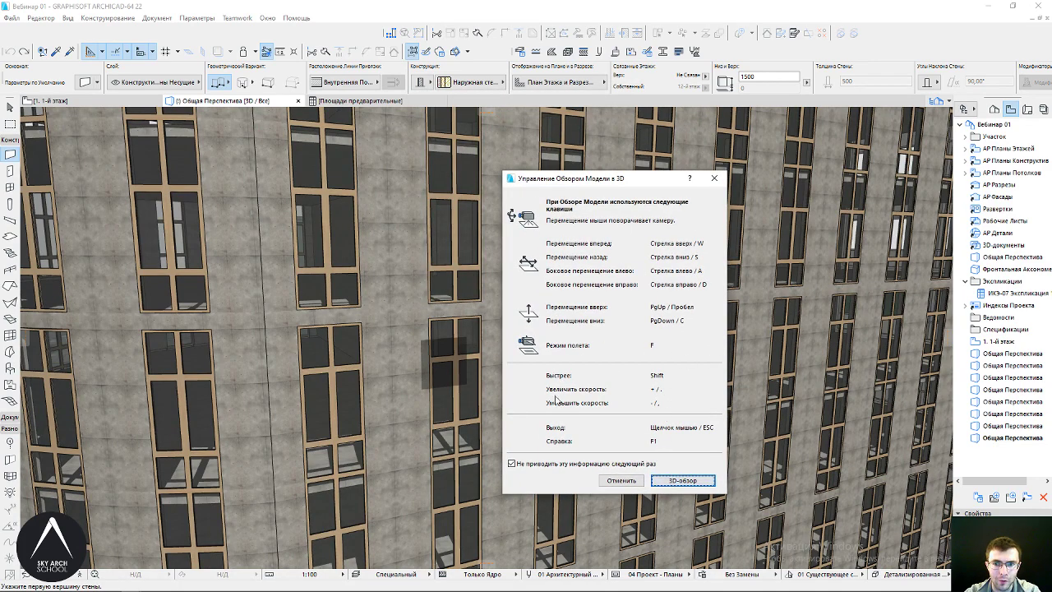
{"action": "left_click", "coordinate": [681, 481]}
{"action": "key", "text": "Up"}
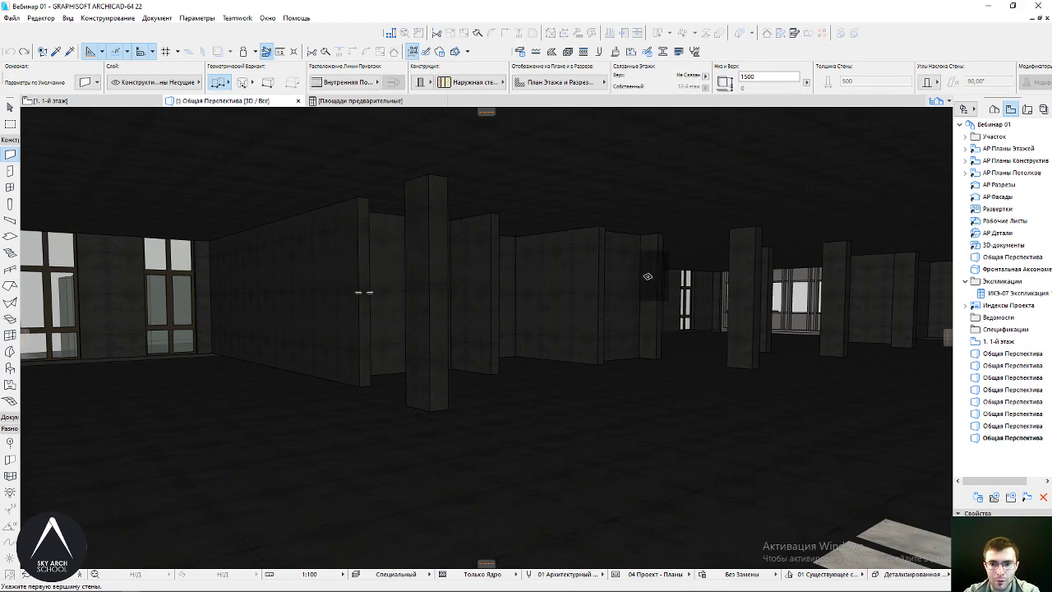
{"action": "mouse_move", "coordinate": [357, 291]}
{"action": "middle_mouse_down", "text": "shift"}
{"action": "mouse_move", "coordinate": [634, 275]}
{"action": "mouse_move", "coordinate": [298, 291]}
{"action": "mouse_move", "coordinate": [540, 320]}
{"action": "middle_mouse_up", "text": "shift"}
Set Документ > Неполный Показ Конструкций to Вся Модель to display the entire model
{"action": "key", "text": "ctrl+l"}
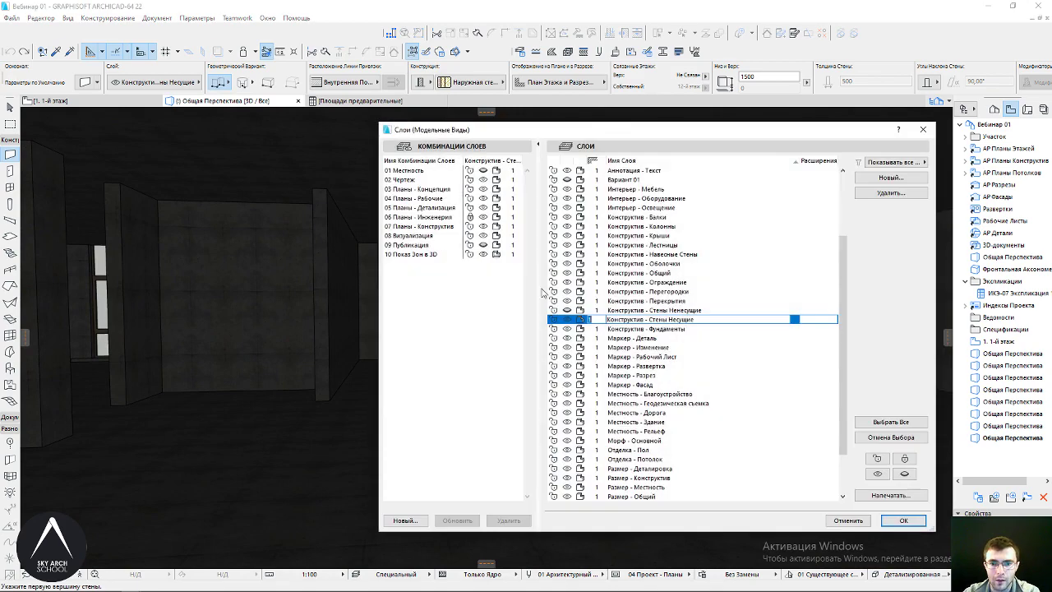
{"action": "key", "text": "Escape"}
{"action": "left_click", "coordinate": [157, 17]}
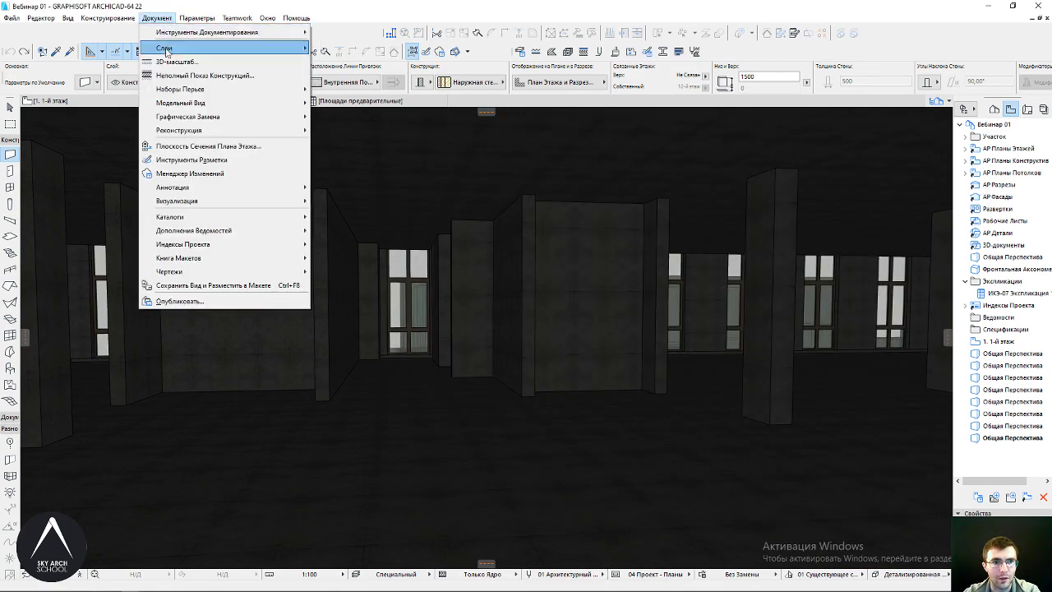
{"action": "left_click", "coordinate": [214, 74]}
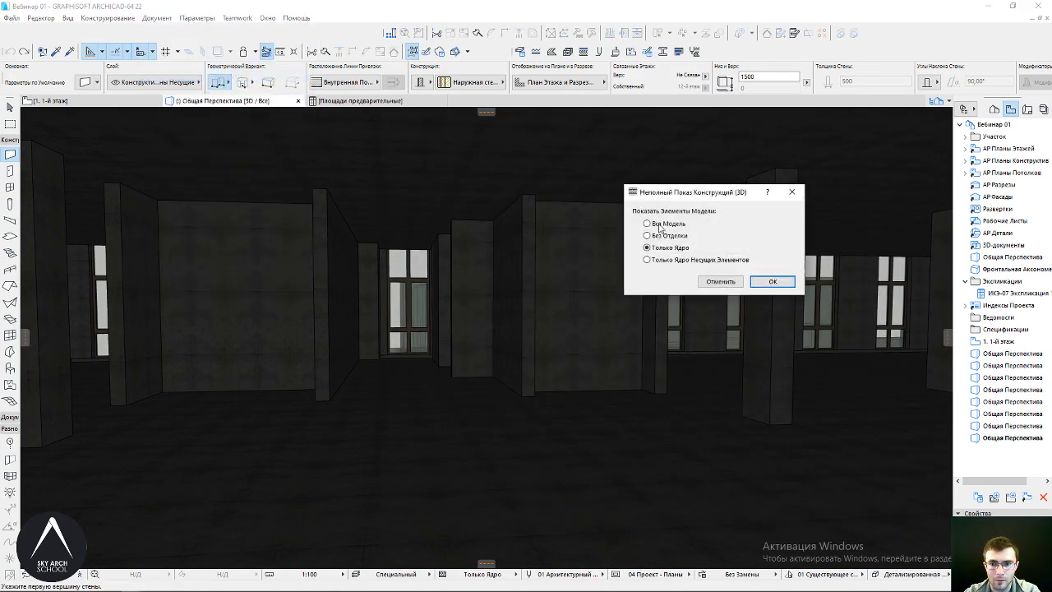
{"action": "left_click", "coordinate": [756, 281]}
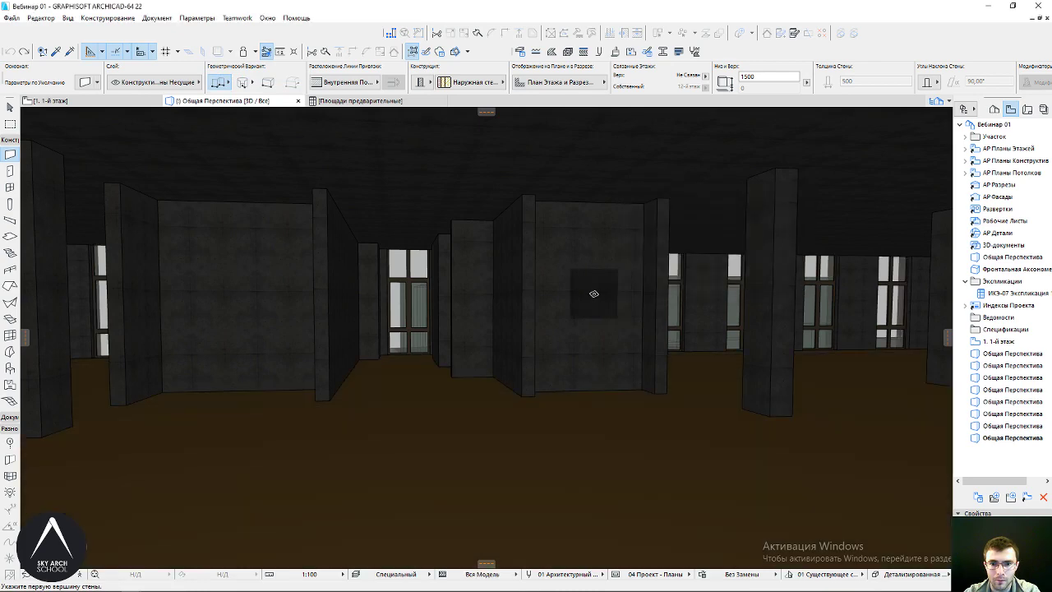
{"action": "mouse_move", "coordinate": [663, 299]}
{"action": "middle_mouse_down", "text": "shift"}
{"action": "mouse_move", "coordinate": [663, 324]}
{"action": "mouse_move", "coordinate": [662, 271]}
{"action": "mouse_move", "coordinate": [576, 272]}
{"action": "mouse_move", "coordinate": [482, 301]}
{"action": "middle_mouse_up", "text": "shift"}
{"action": "middle_click_drag", "start_coordinate": [454, 356], "coordinate": [566, 338], "text": "shift"}
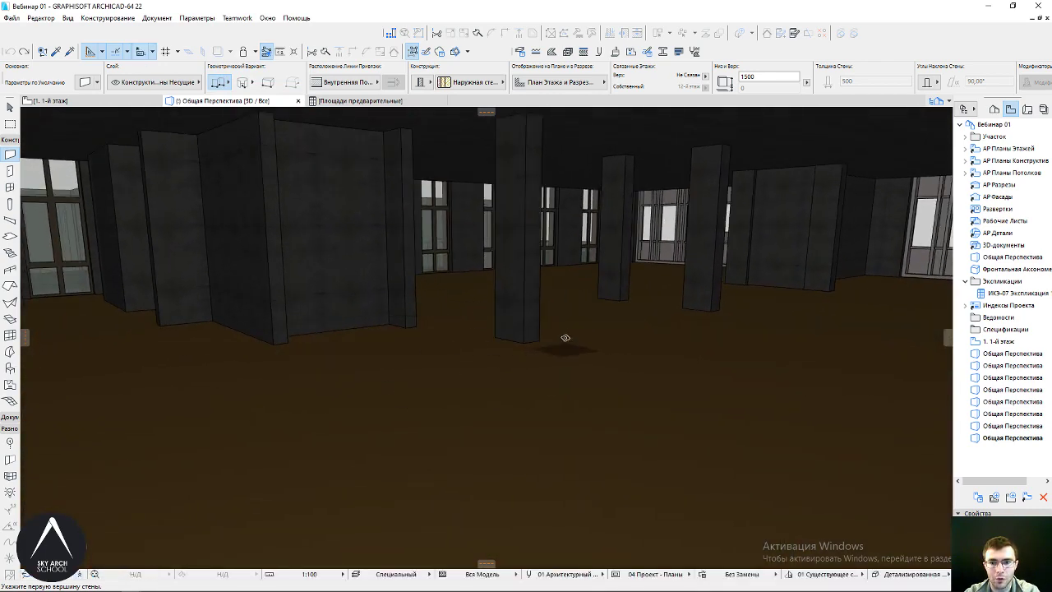
Turn on the non-load-bearing walls layer, walk to the brick-and-concrete corner and inspect a brick wall
{"action": "key", "text": "ctrl+l"}
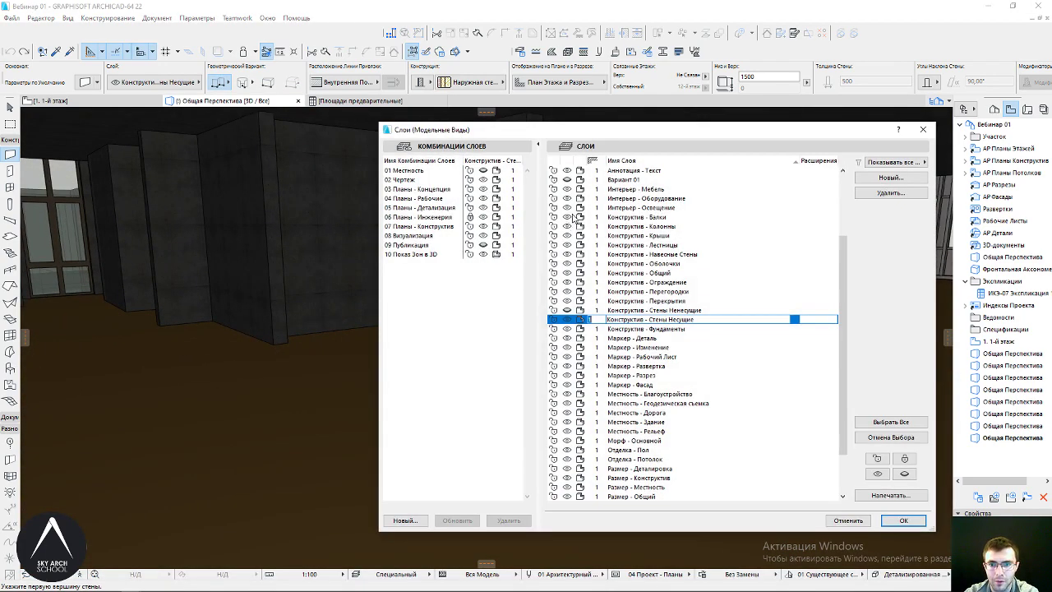
{"action": "left_click", "coordinate": [567, 319]}
{"action": "key", "text": "Return"}
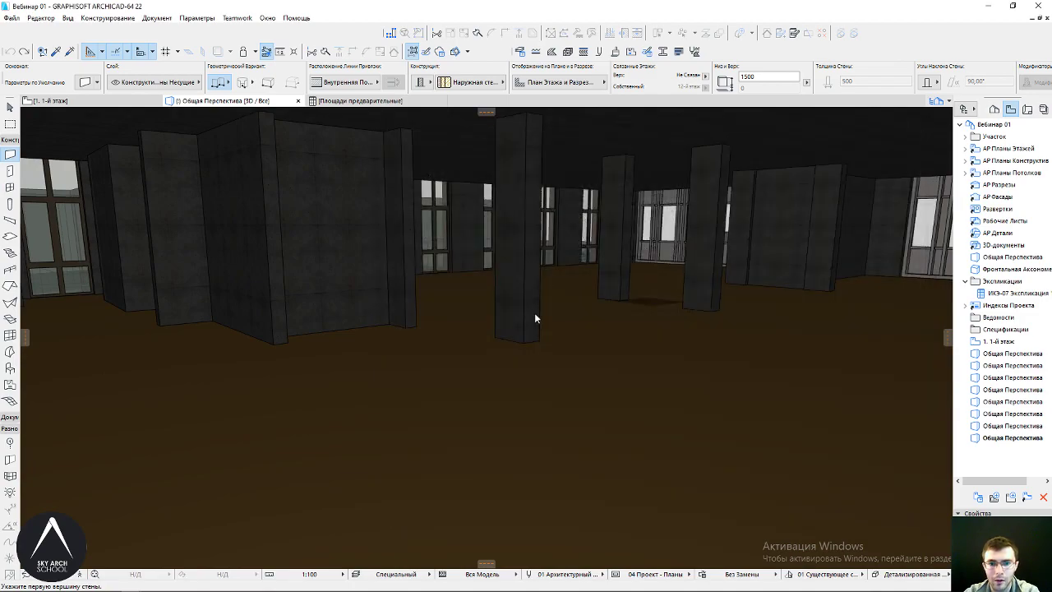
{"action": "key", "text": "Up"}
{"action": "key", "text": "Up"}
{"action": "key", "text": "Up"}
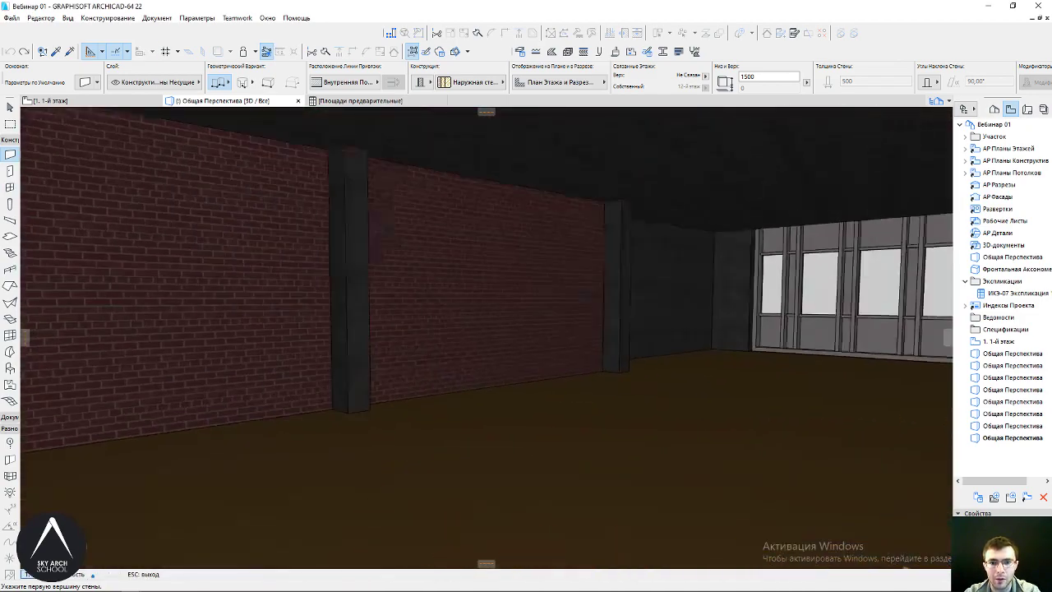
{"action": "key", "text": "Up"}
{"action": "key", "text": "Up"}
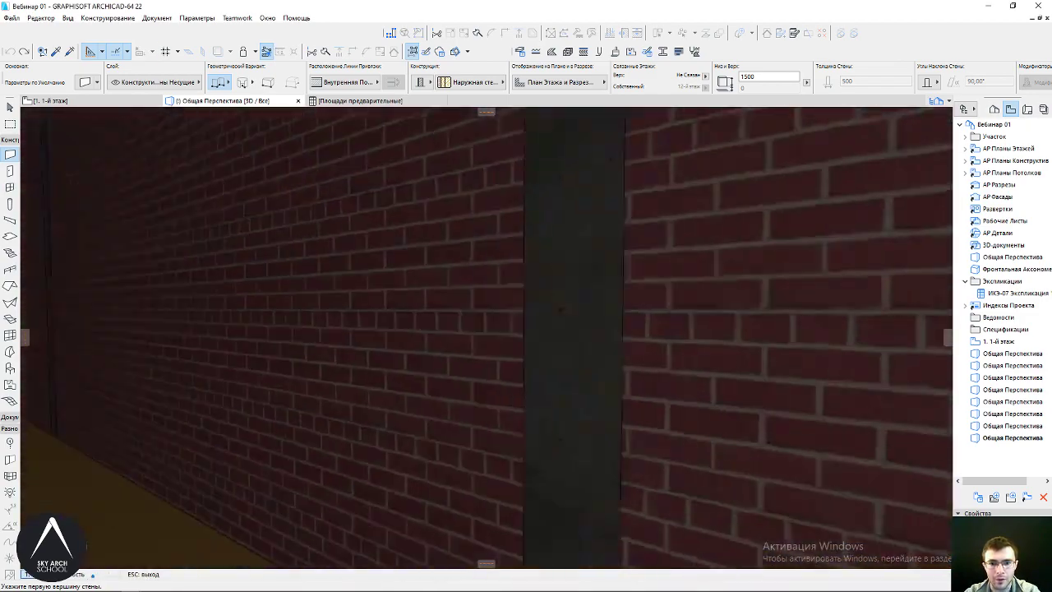
{"action": "key", "text": "Up"}
{"action": "key", "text": "Up"}
{"action": "key", "text": "Down"}
{"action": "key", "text": "Down"}
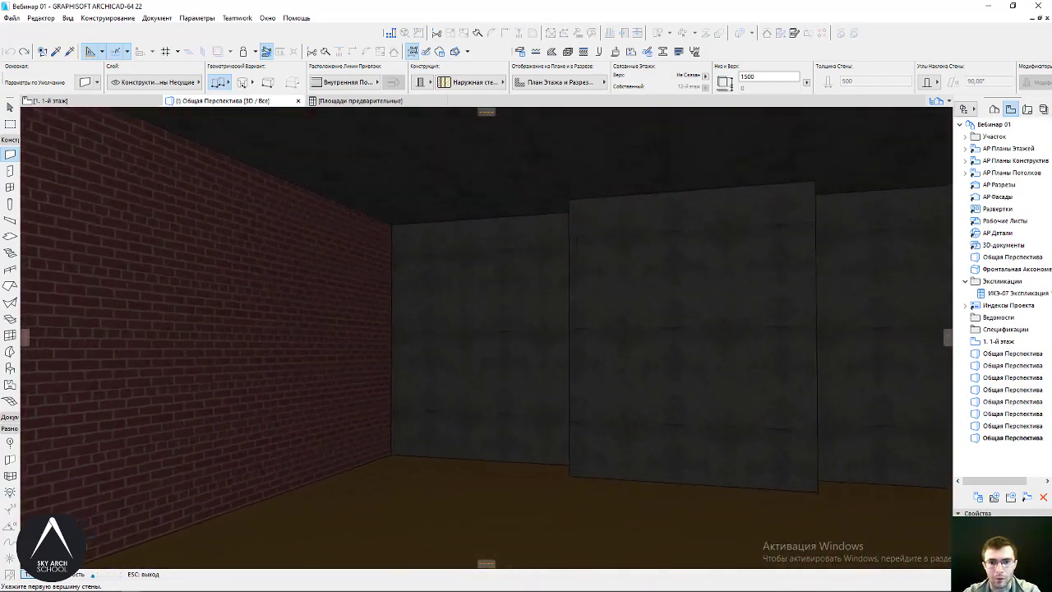
{"action": "key", "text": "Escape"}
{"action": "left_click", "coordinate": [368, 321], "text": "shift"}
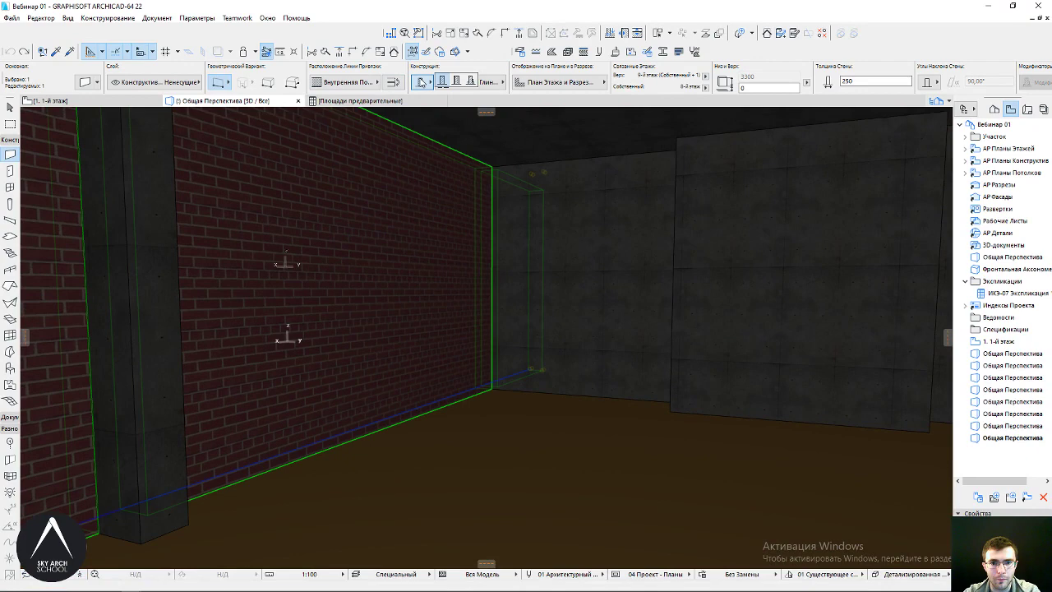
{"action": "mouse_move", "coordinate": [444, 140]}
{"action": "middle_mouse_down", "text": "shift"}
{"action": "mouse_move", "coordinate": [474, 219]}
{"action": "mouse_move", "coordinate": [519, 218]}
{"action": "middle_mouse_up", "text": "shift"}
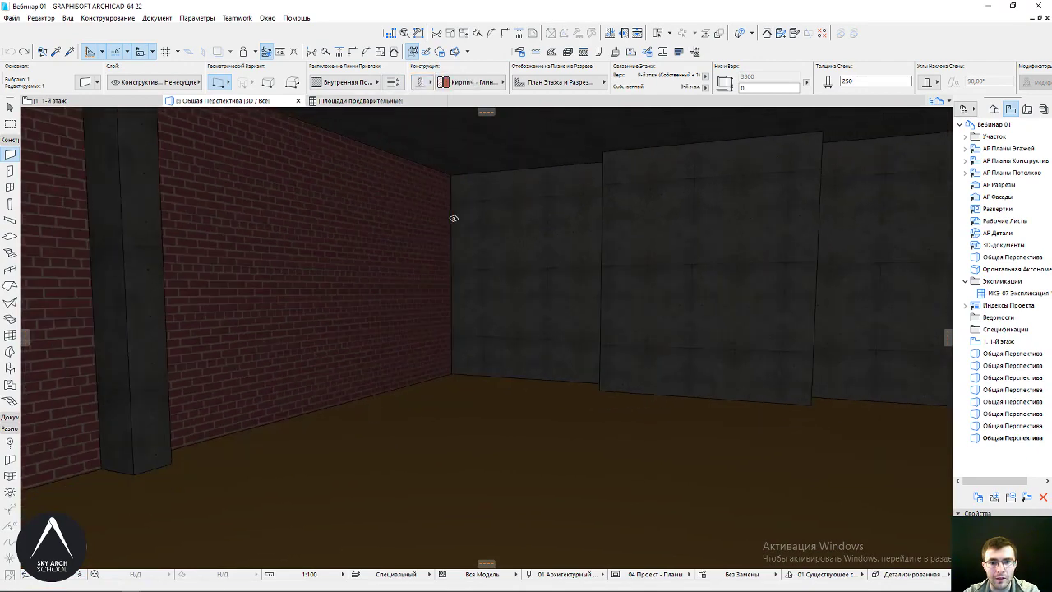
{"action": "key", "text": "Escape"}
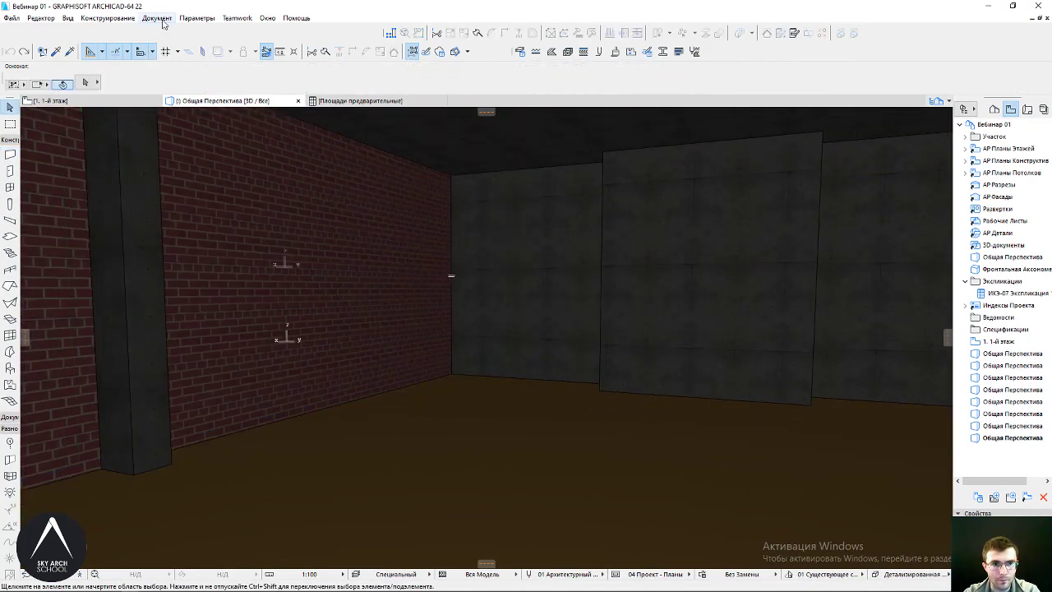
Switch Неполный Показ Конструкций back to Только Ядро
{"action": "left_click", "coordinate": [161, 20]}
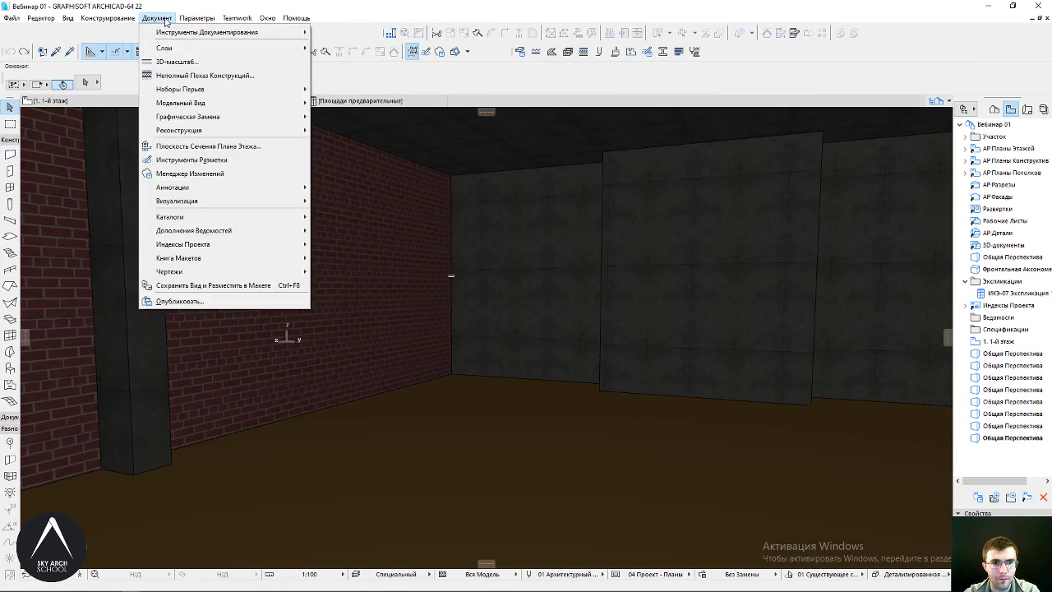
{"action": "left_click", "coordinate": [178, 78]}
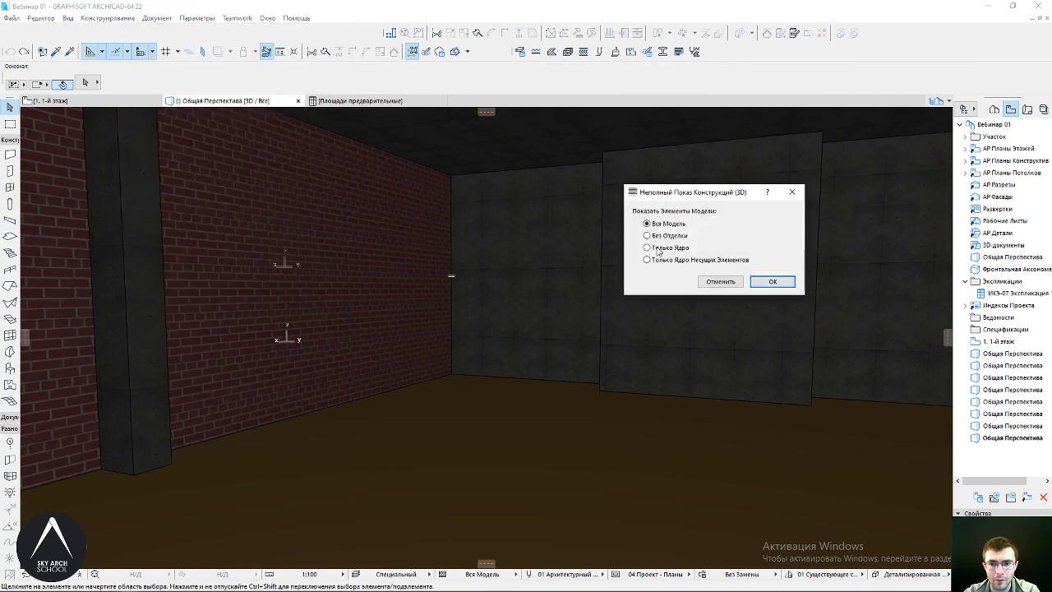
{"action": "left_click", "coordinate": [772, 282]}
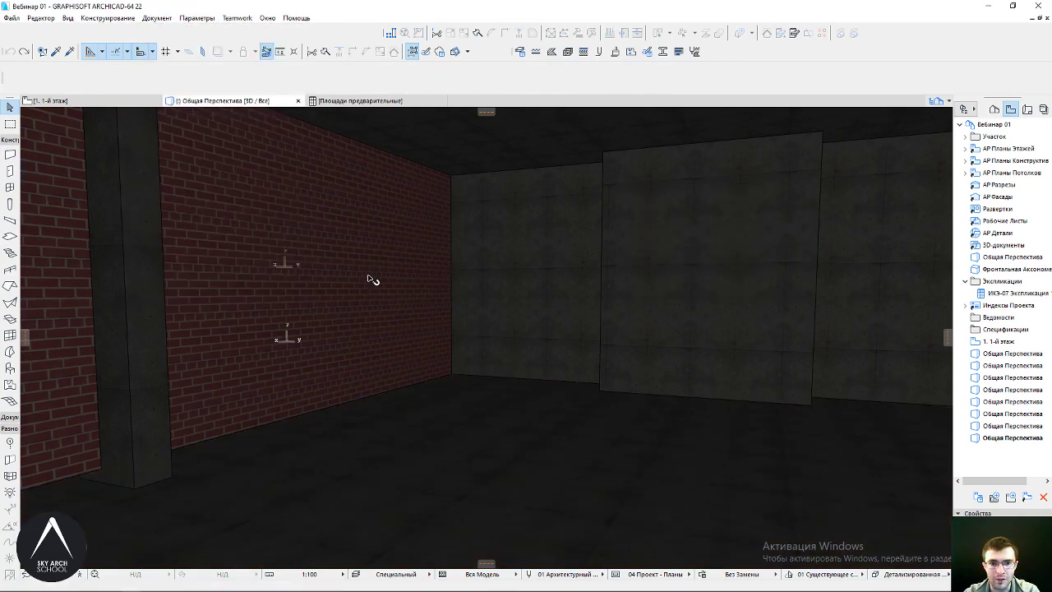
Walk forward into the brick corridor, end the walkthrough and zoom back out
{"action": "left_click", "coordinate": [437, 280]}
{"action": "key", "text": "Up"}
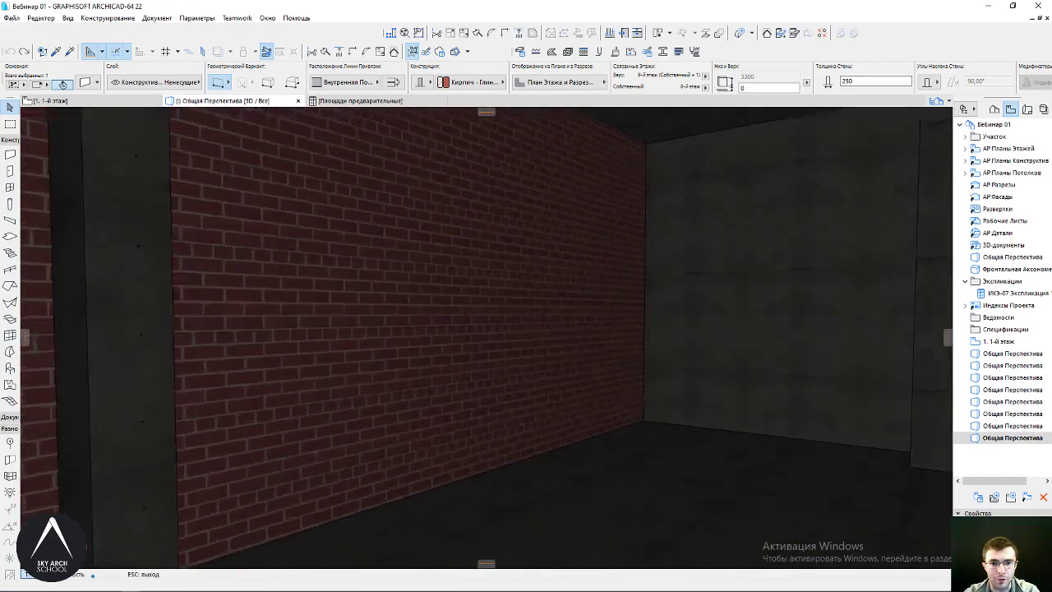
{"action": "key", "text": "Up"}
{"action": "key", "text": "Up"}
{"action": "key", "text": "Up"}
{"action": "key", "text": "Up"}
{"action": "key", "text": "Up"}
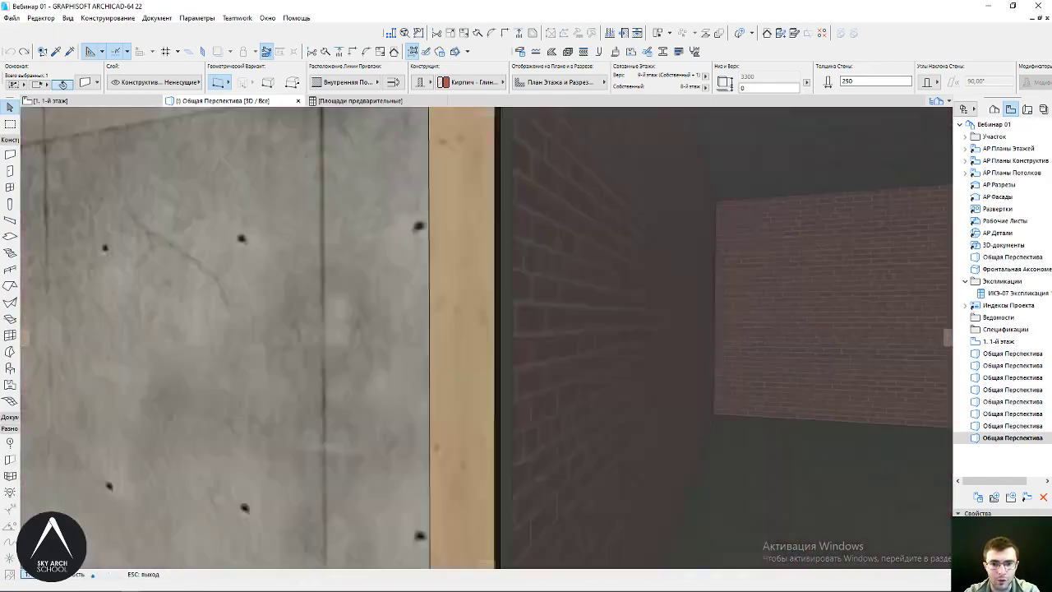
{"action": "key", "text": "Up"}
{"action": "key", "text": "Up"}
{"action": "key", "text": "Up"}
{"action": "key", "text": "Up"}
{"action": "key", "text": "Up"}
{"action": "key", "text": "Up"}
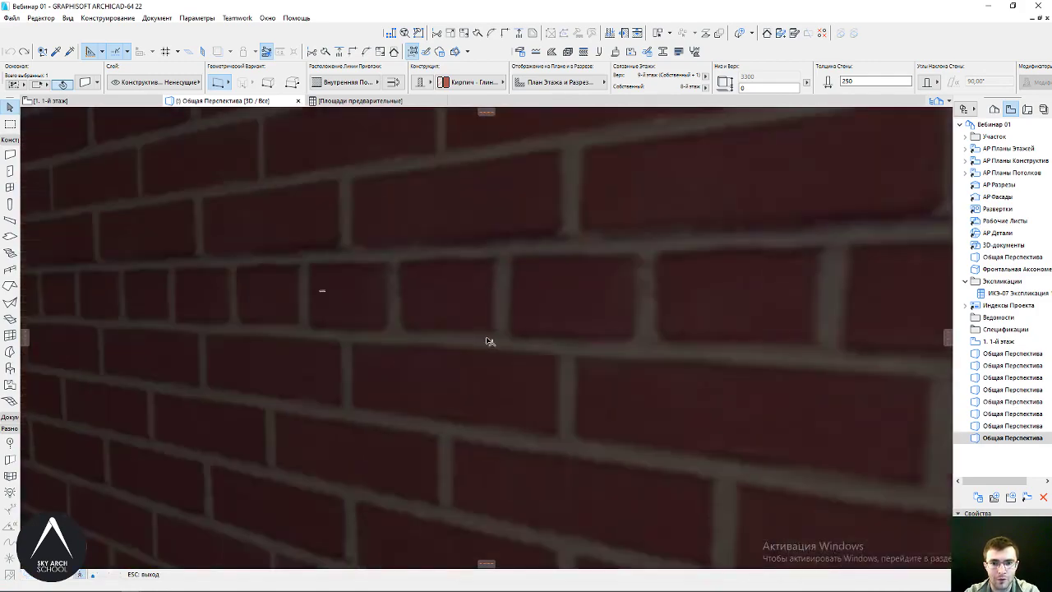
{"action": "key", "text": "Escape"}
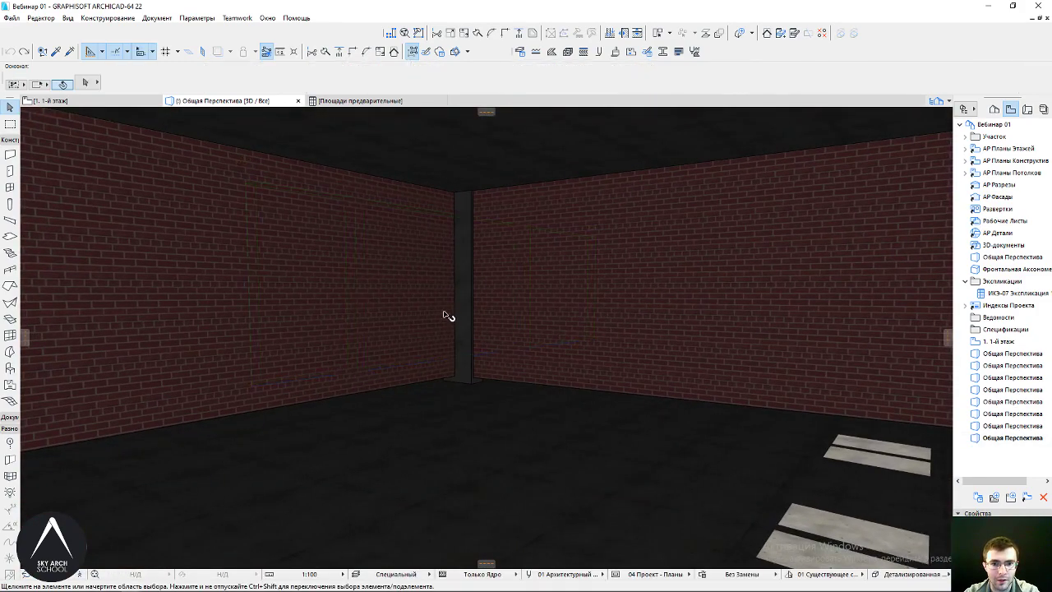
{"action": "scroll", "coordinate": [446, 315], "scroll_direction": "down", "scroll_amount": 5}
{"action": "scroll", "coordinate": [438, 313], "scroll_direction": "down", "scroll_amount": 5}
{"action": "left_click", "coordinate": [180, 18]}
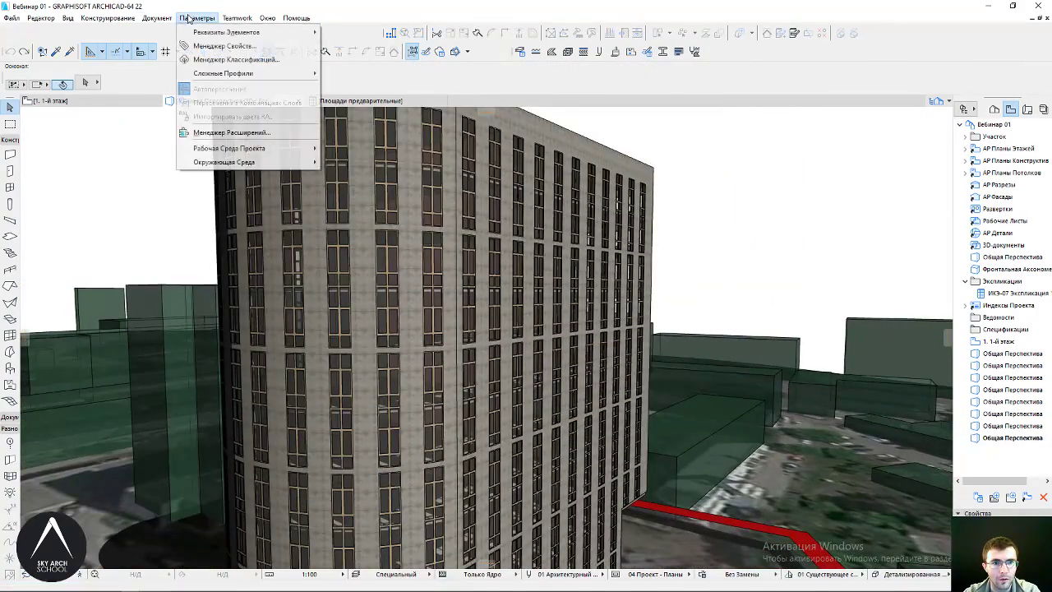
{"action": "left_click", "coordinate": [215, 72]}
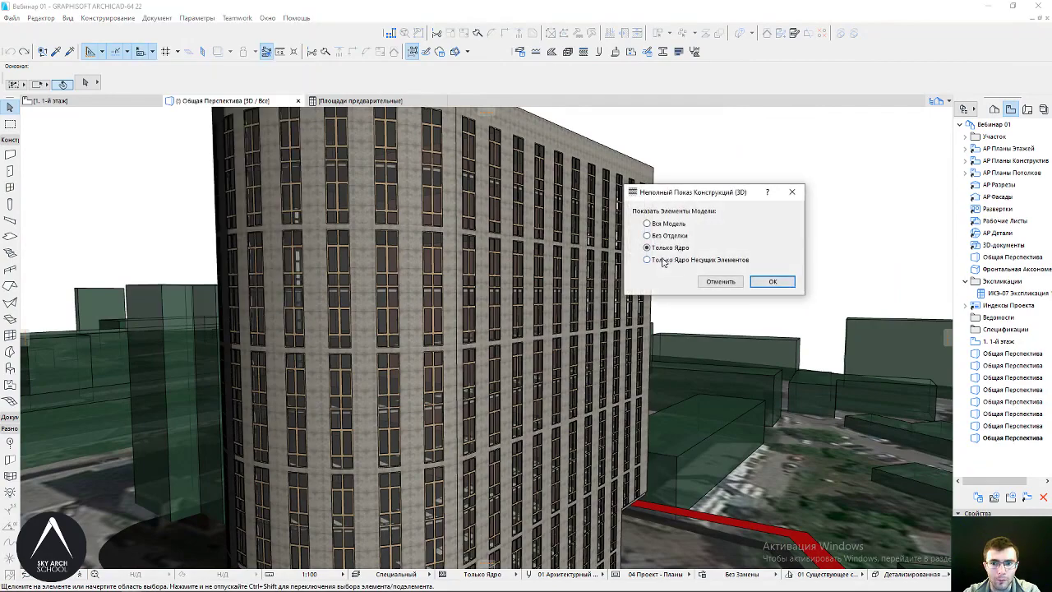
{"action": "left_click", "coordinate": [760, 283]}
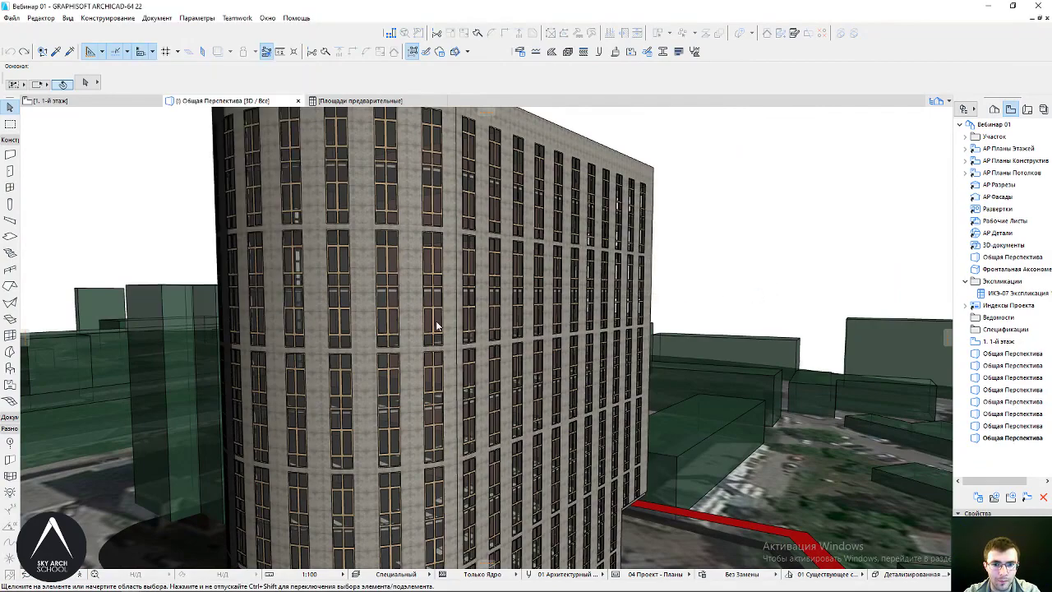
{"action": "middle_click_drag", "start_coordinate": [441, 321], "coordinate": [493, 312], "text": "shift"}
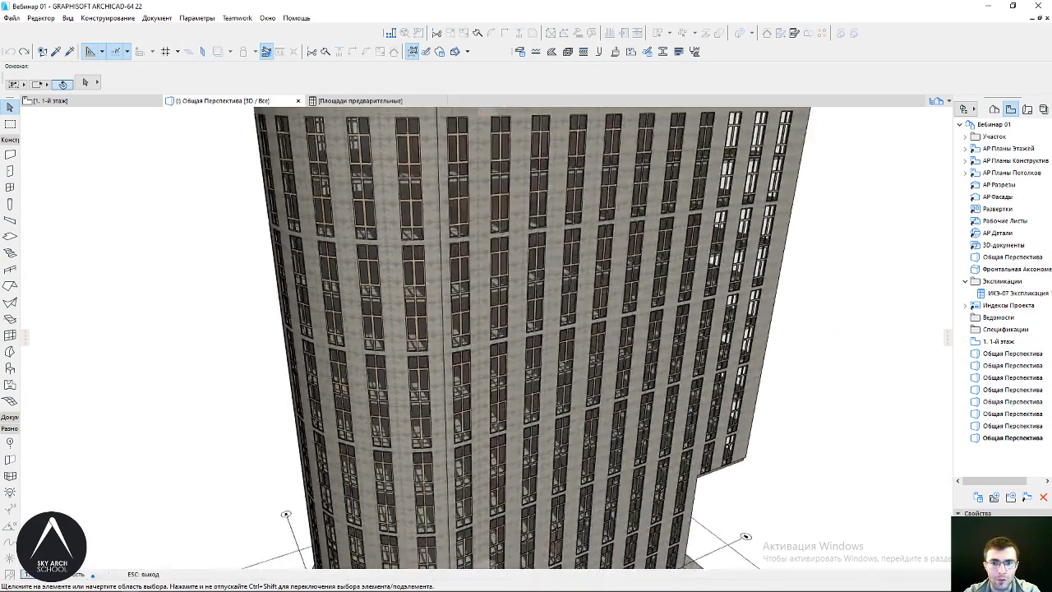
{"action": "scroll", "coordinate": [493, 312], "scroll_direction": "up", "scroll_amount": 3}
{"action": "scroll", "coordinate": [494, 312], "scroll_direction": "up", "scroll_amount": 3}
{"action": "scroll", "coordinate": [493, 313], "scroll_direction": "up", "scroll_amount": 3}
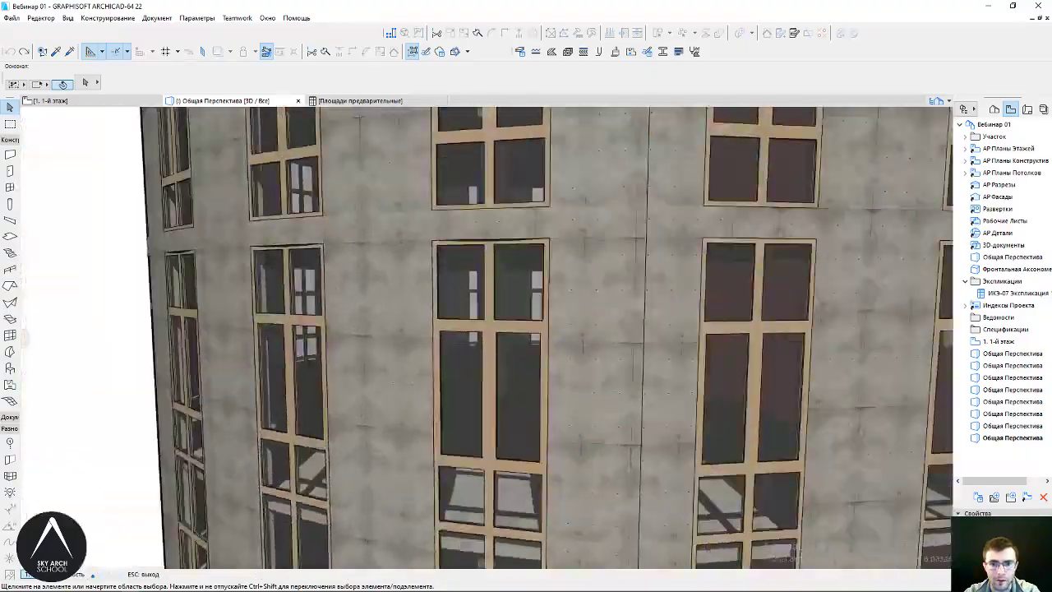
{"action": "scroll", "coordinate": [494, 312], "scroll_direction": "up", "scroll_amount": 3}
{"action": "scroll", "coordinate": [503, 341], "scroll_direction": "up", "scroll_amount": 3}
{"action": "scroll", "coordinate": [503, 341], "scroll_direction": "up", "scroll_amount": 2}
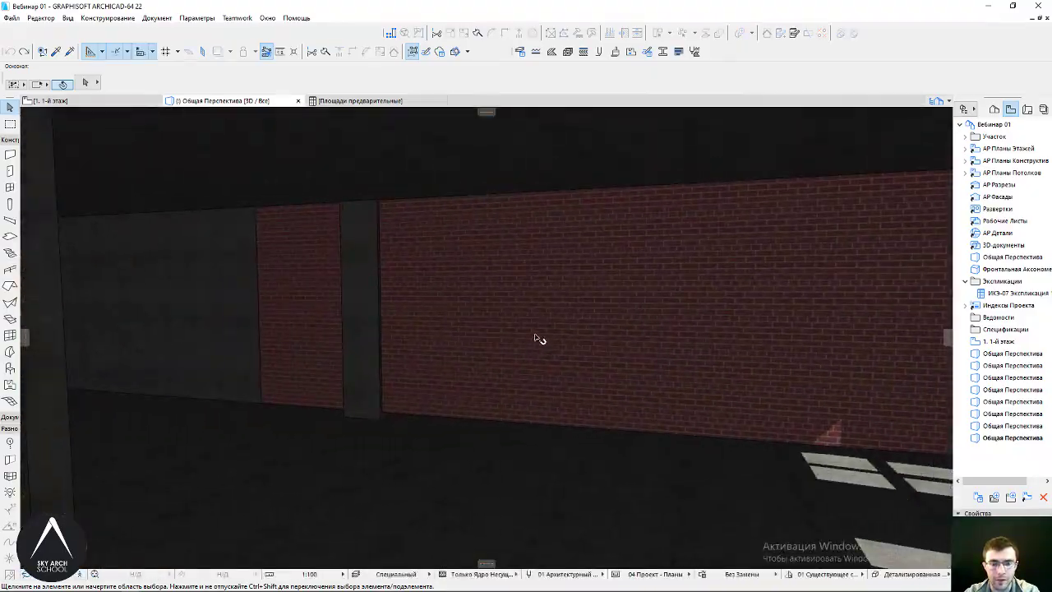
{"action": "left_click", "coordinate": [503, 292]}
{"action": "middle_click_drag", "start_coordinate": [535, 340], "coordinate": [479, 333]}
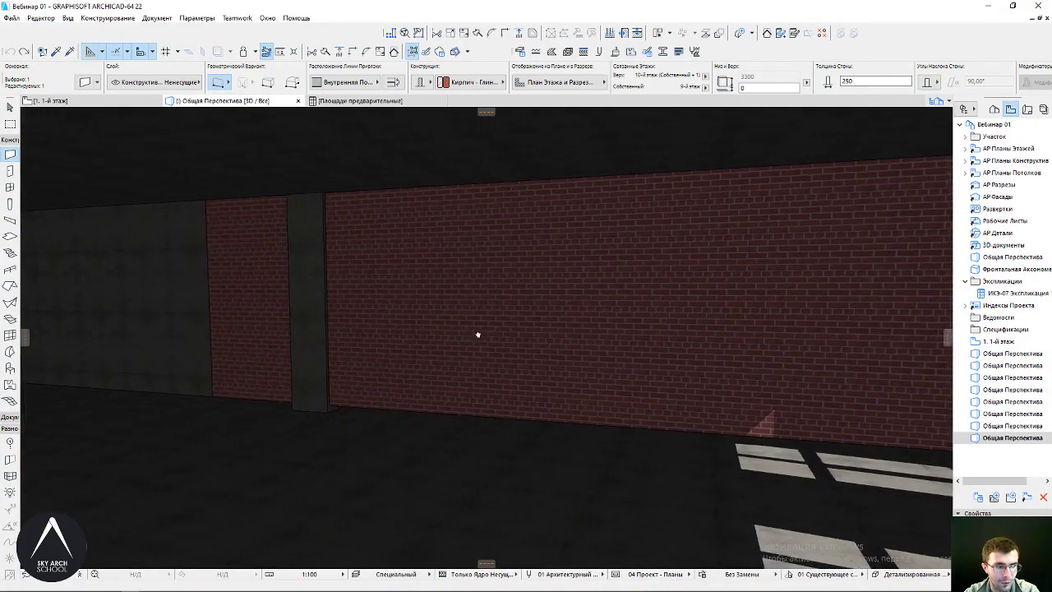
{"action": "middle_click_drag", "start_coordinate": [592, 331], "coordinate": [540, 335]}
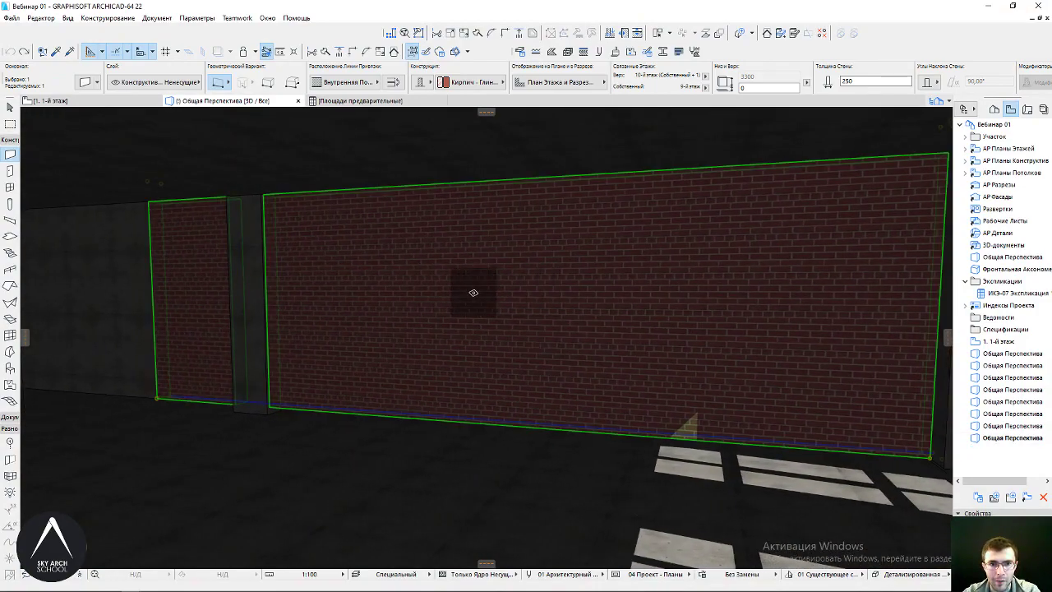
{"action": "scroll", "coordinate": [529, 291], "scroll_direction": "down", "scroll_amount": 3}
{"action": "scroll", "coordinate": [509, 321], "scroll_direction": "down", "scroll_amount": 3}
{"action": "scroll", "coordinate": [494, 353], "scroll_direction": "down", "scroll_amount": 3}
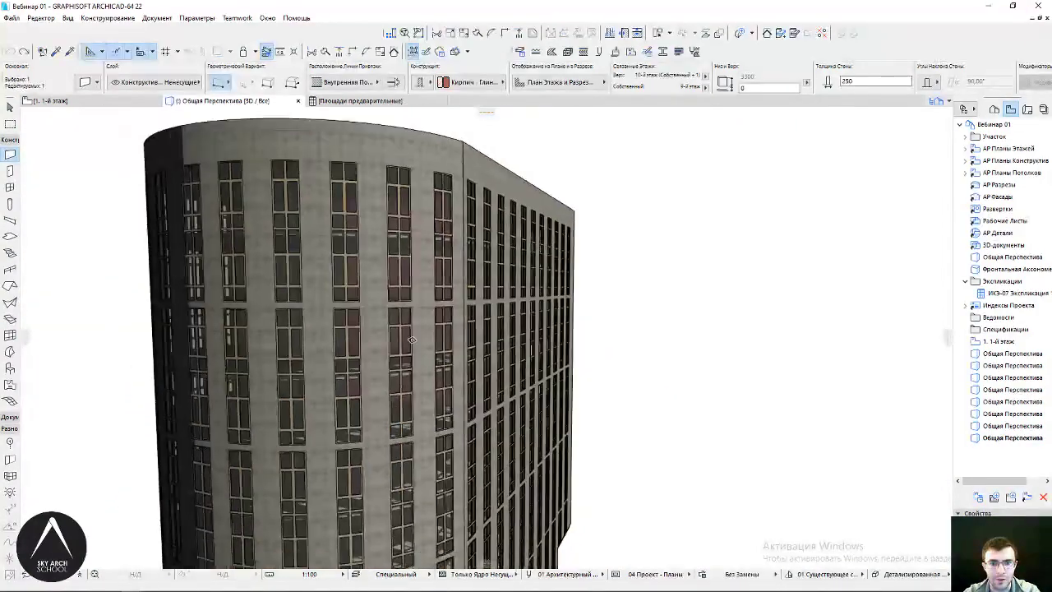
{"action": "scroll", "coordinate": [469, 398], "scroll_direction": "down", "scroll_amount": 3}
{"action": "scroll", "coordinate": [469, 398], "scroll_direction": "down", "scroll_amount": 3}
{"action": "scroll", "coordinate": [477, 310], "scroll_direction": "down", "scroll_amount": 2}
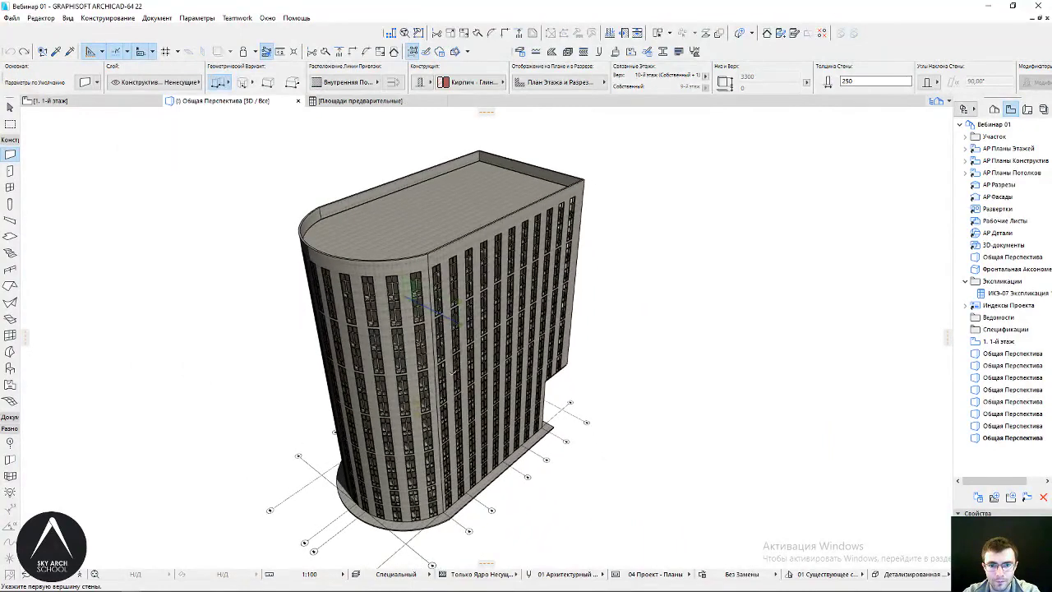
{"action": "middle_click_drag", "start_coordinate": [415, 283], "coordinate": [473, 355], "text": "shift"}
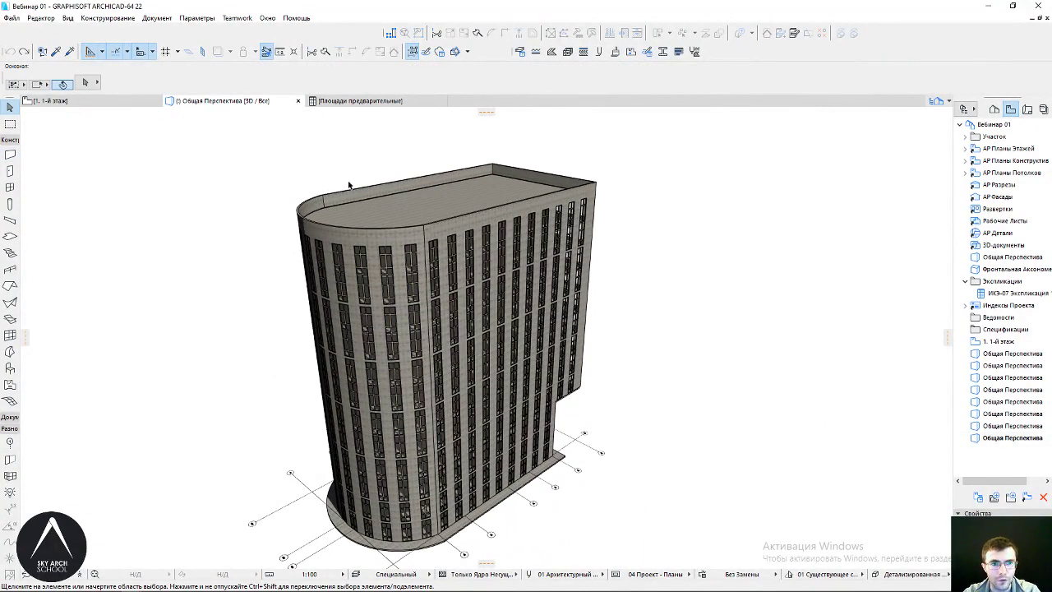
{"action": "scroll", "coordinate": [444, 244], "scroll_direction": "up", "scroll_amount": 1}
Open the Layers panel and hide the layer of the selected top-floor wall
{"action": "left_click", "coordinate": [444, 244]}
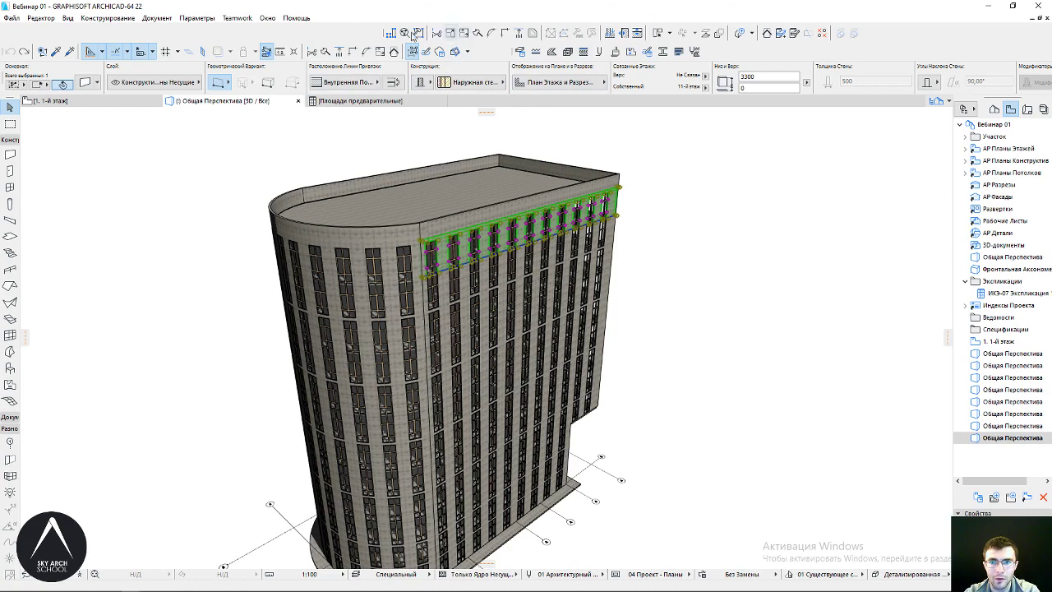
{"action": "left_click", "coordinate": [267, 18]}
{"action": "mouse_move", "coordinate": [285, 162]}
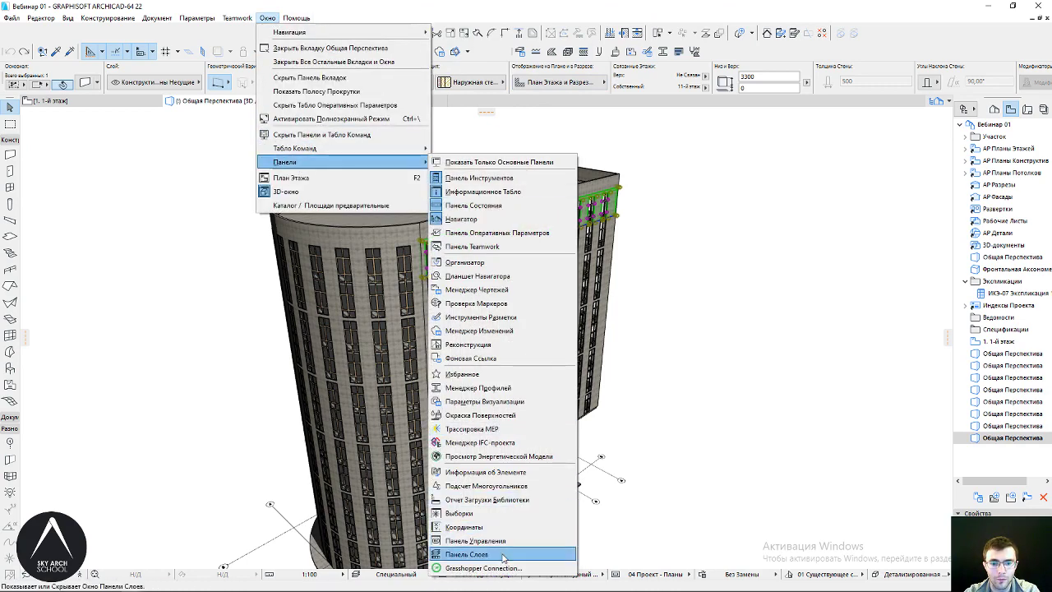
{"action": "left_click", "coordinate": [504, 556]}
{"action": "left_click", "coordinate": [454, 201]}
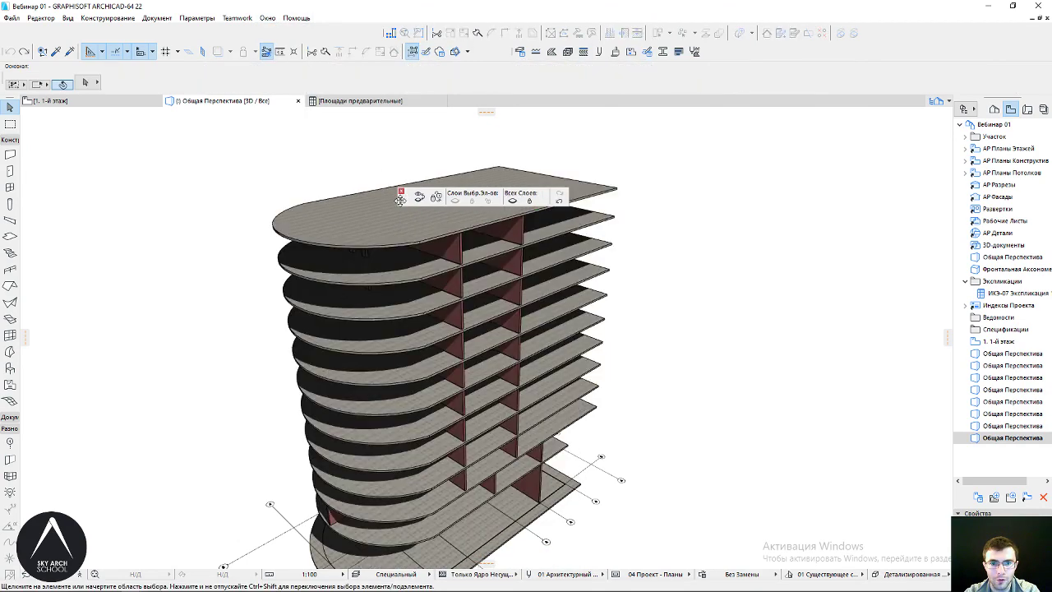
{"action": "left_click_drag", "start_coordinate": [400, 200], "coordinate": [668, 203]}
{"action": "scroll", "coordinate": [479, 337], "scroll_direction": "up", "scroll_amount": 2}
{"action": "mouse_move", "coordinate": [479, 337]}
{"action": "middle_mouse_down", "text": "shift"}
{"action": "mouse_move", "coordinate": [438, 207]}
{"action": "mouse_move", "coordinate": [649, 249]}
{"action": "mouse_move", "coordinate": [86, 233]}
{"action": "mouse_move", "coordinate": [411, 235]}
{"action": "mouse_move", "coordinate": [486, 263]}
{"action": "mouse_move", "coordinate": [426, 200]}
{"action": "mouse_move", "coordinate": [460, 235]}
{"action": "mouse_move", "coordinate": [467, 282]}
{"action": "mouse_move", "coordinate": [70, 142]}
{"action": "middle_mouse_up", "text": "shift"}
Select all 68 walls and open their Selected Wall Settings
{"action": "left_click", "coordinate": [465, 206]}
{"action": "key", "text": "ctrl+a"}
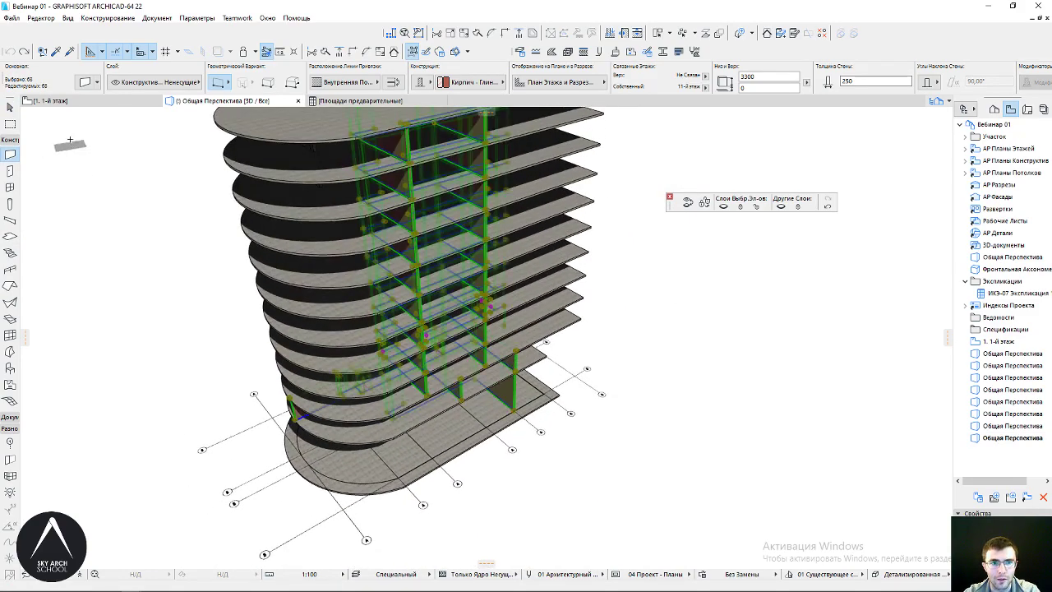
{"action": "key", "text": "ctrl+t"}
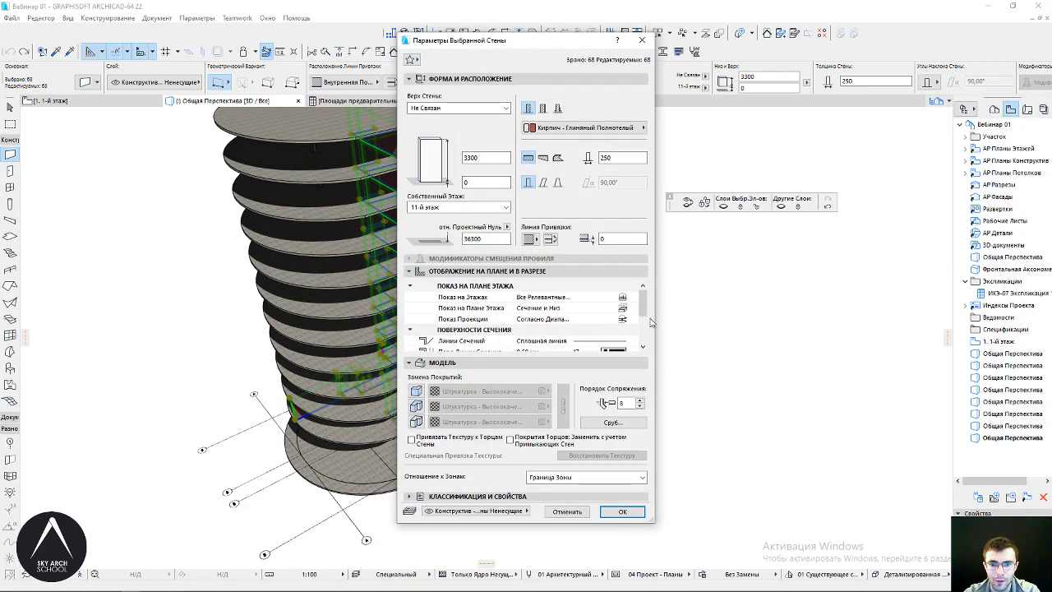
Set Structural Function of the 68 selected walls to Non-Load-Bearing Element
{"action": "left_click_drag", "start_coordinate": [643, 309], "coordinate": [644, 339]}
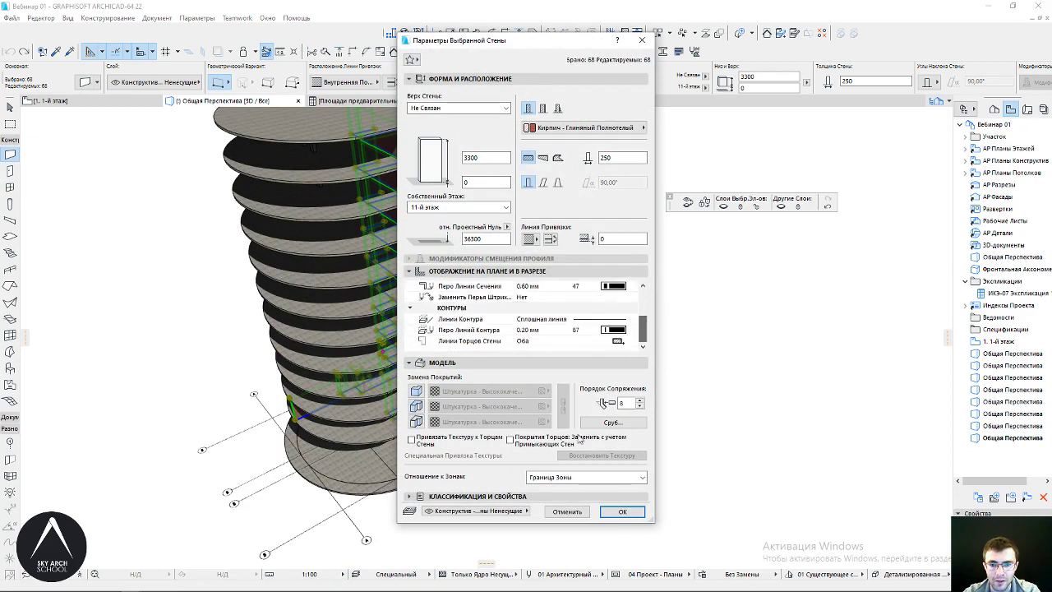
{"action": "left_click", "coordinate": [497, 499]}
{"action": "left_click", "coordinate": [617, 448]}
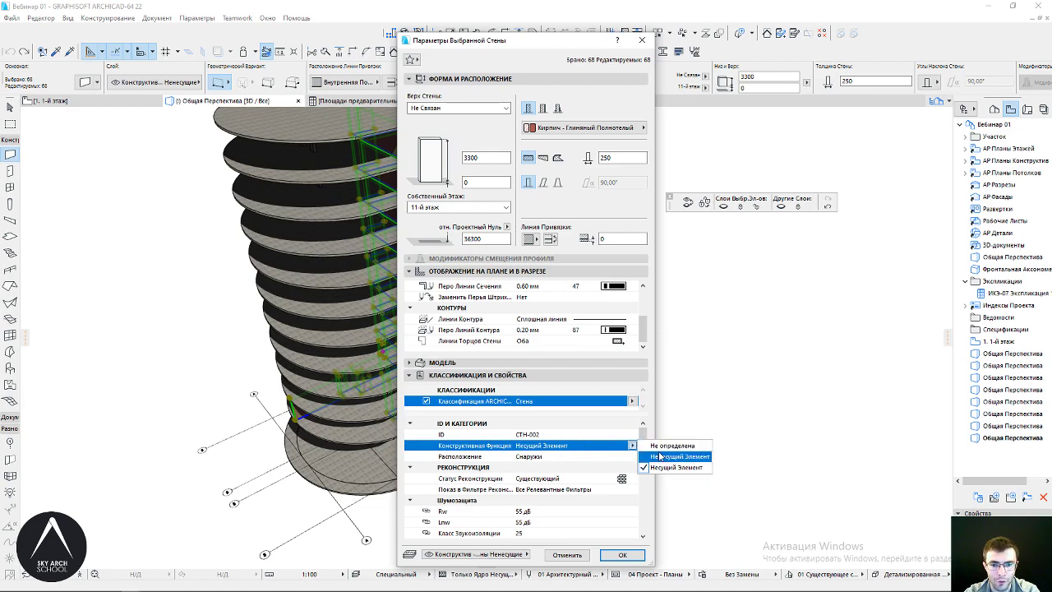
{"action": "left_click", "coordinate": [660, 457]}
{"action": "left_click", "coordinate": [622, 554]}
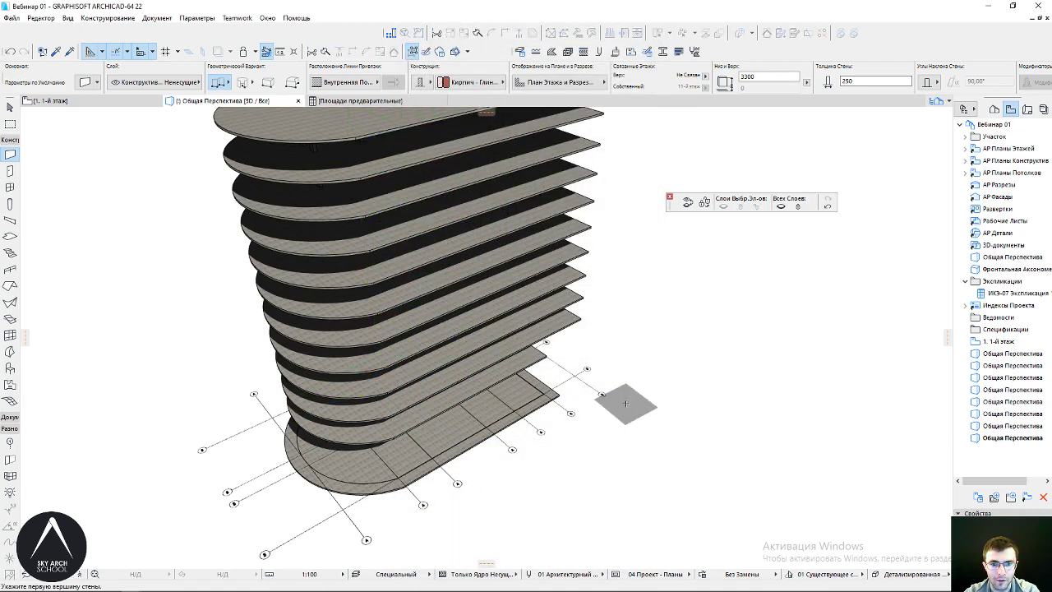
Lower the viewpoint and check Partial Structure Display settings, cancelling without changes
{"action": "middle_click_drag", "start_coordinate": [472, 264], "coordinate": [490, 265], "text": "shift"}
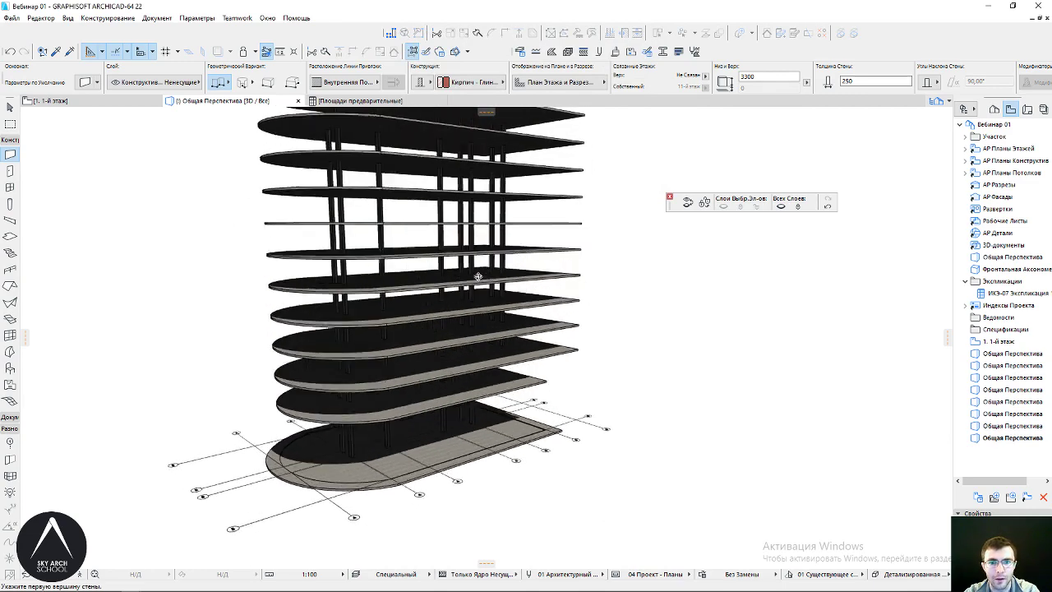
{"action": "middle_click_drag", "start_coordinate": [343, 167], "coordinate": [167, 6], "text": "shift"}
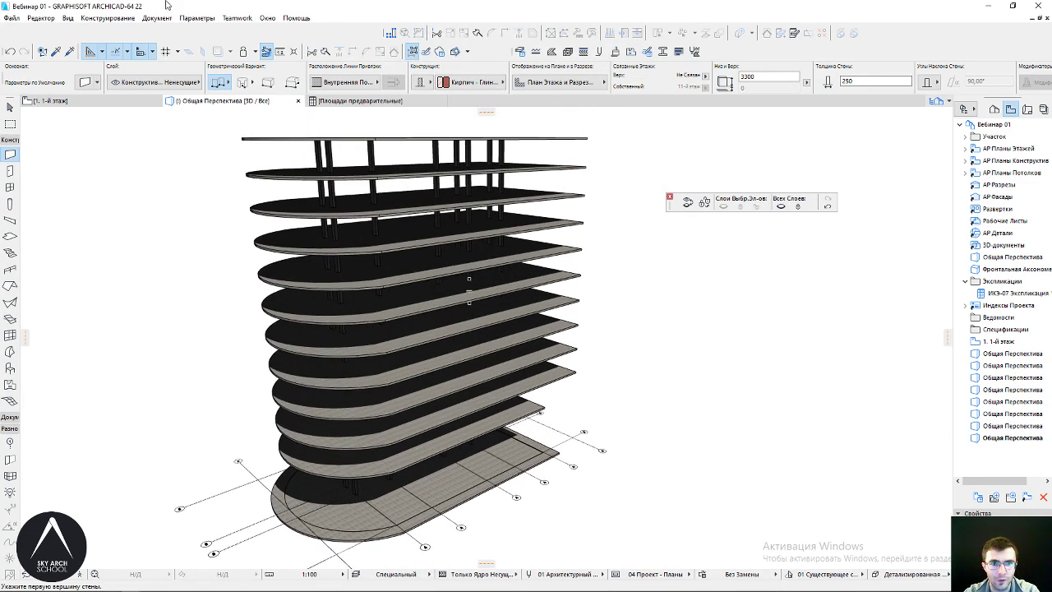
{"action": "left_click", "coordinate": [186, 17]}
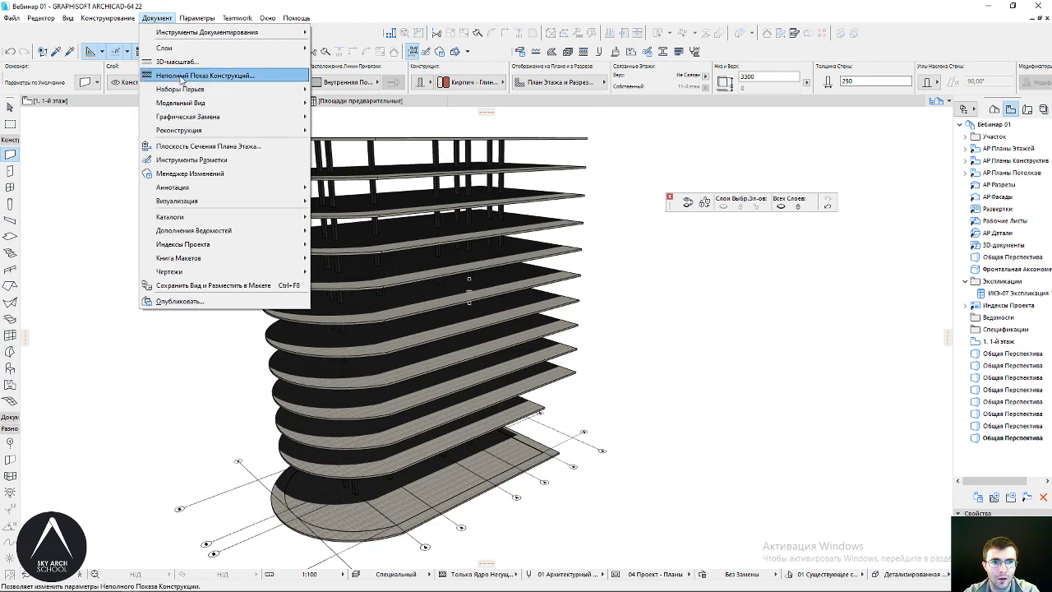
{"action": "left_click", "coordinate": [206, 73]}
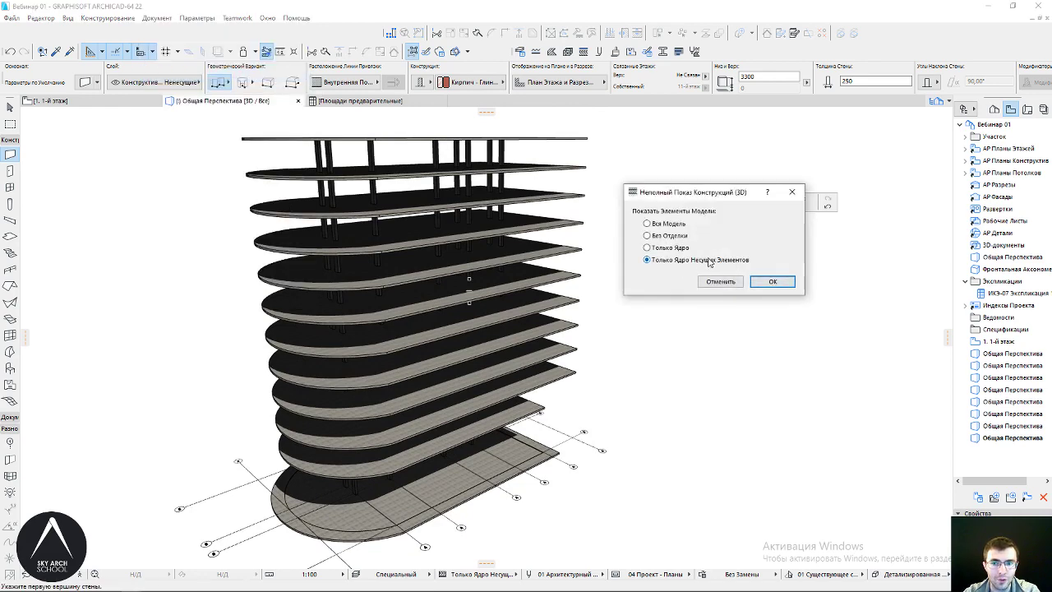
{"action": "left_click", "coordinate": [736, 282]}
Zoom into the tower interior and inspect a reinforced-concrete wall
{"action": "middle_click_drag", "start_coordinate": [487, 257], "coordinate": [466, 239], "text": "shift"}
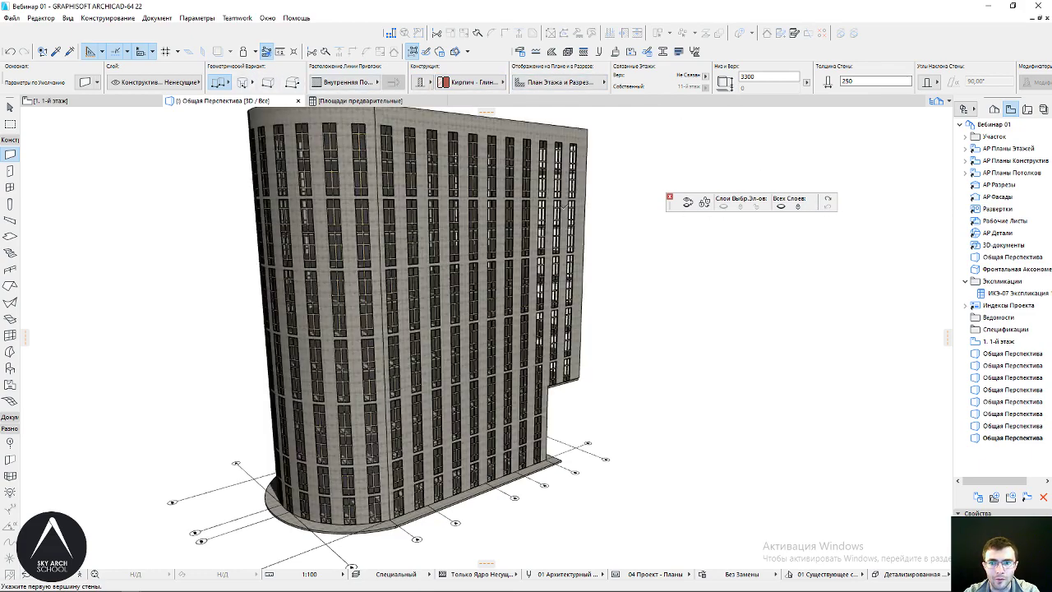
{"action": "scroll", "coordinate": [492, 212], "scroll_direction": "up", "scroll_amount": 2}
{"action": "scroll", "coordinate": [491, 212], "scroll_direction": "up", "scroll_amount": 2}
{"action": "scroll", "coordinate": [491, 212], "scroll_direction": "up", "scroll_amount": 2}
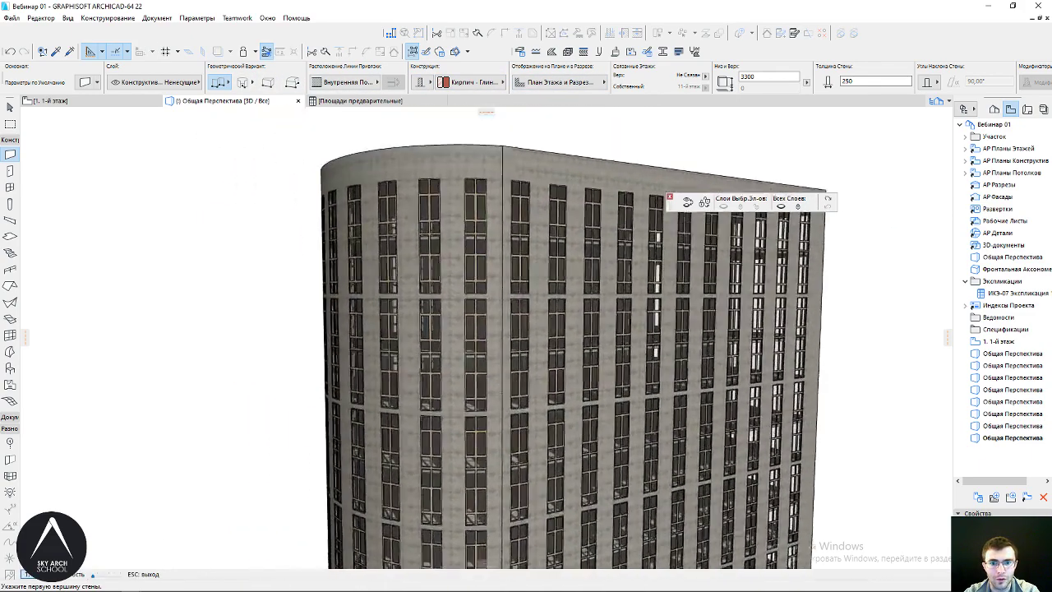
{"action": "scroll", "coordinate": [492, 212], "scroll_direction": "up", "scroll_amount": 2}
{"action": "scroll", "coordinate": [487, 337], "scroll_direction": "up", "scroll_amount": 2}
{"action": "scroll", "coordinate": [487, 337], "scroll_direction": "up", "scroll_amount": 2}
{"action": "scroll", "coordinate": [487, 337], "scroll_direction": "up", "scroll_amount": 2}
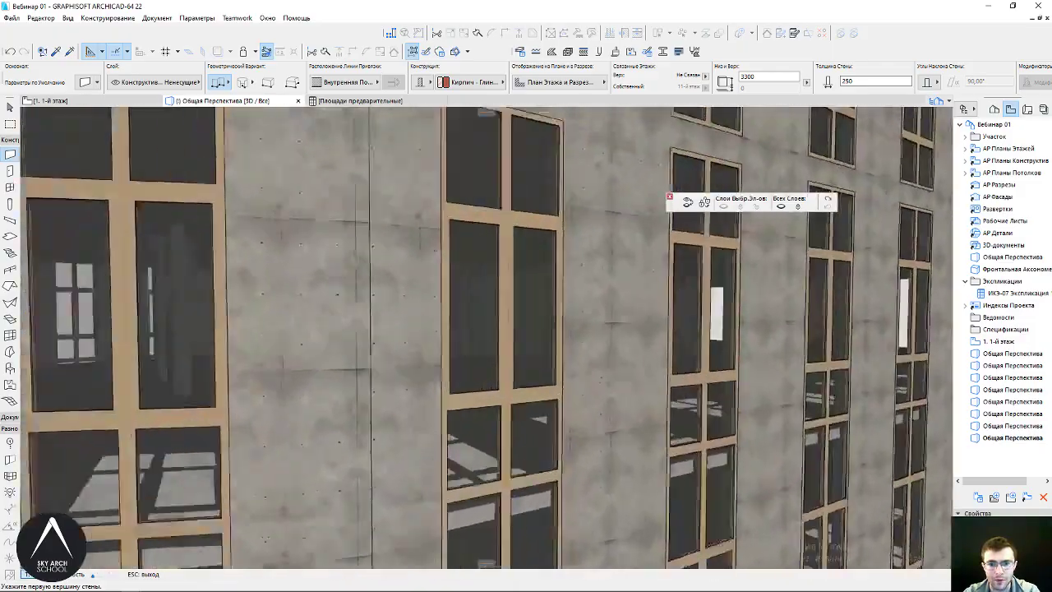
{"action": "scroll", "coordinate": [487, 337], "scroll_direction": "up", "scroll_amount": 2}
{"action": "left_click", "coordinate": [391, 267], "text": "shift"}
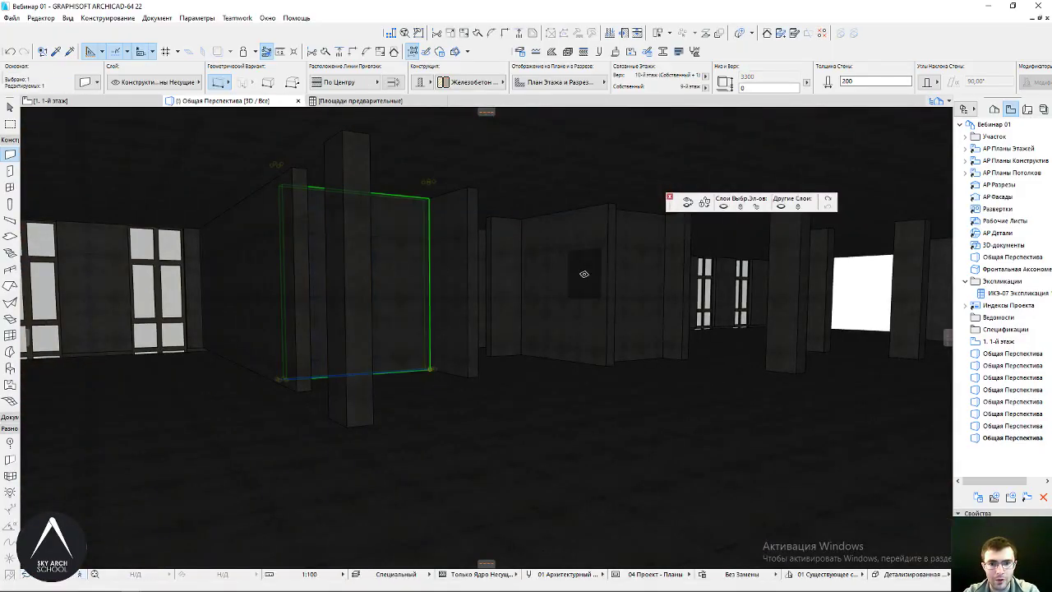
{"action": "mouse_move", "coordinate": [571, 302]}
{"action": "middle_mouse_down", "text": "shift"}
{"action": "mouse_move", "coordinate": [458, 305]}
{"action": "mouse_move", "coordinate": [347, 281]}
{"action": "middle_mouse_up", "text": "shift"}
{"action": "key", "text": "Escape"}
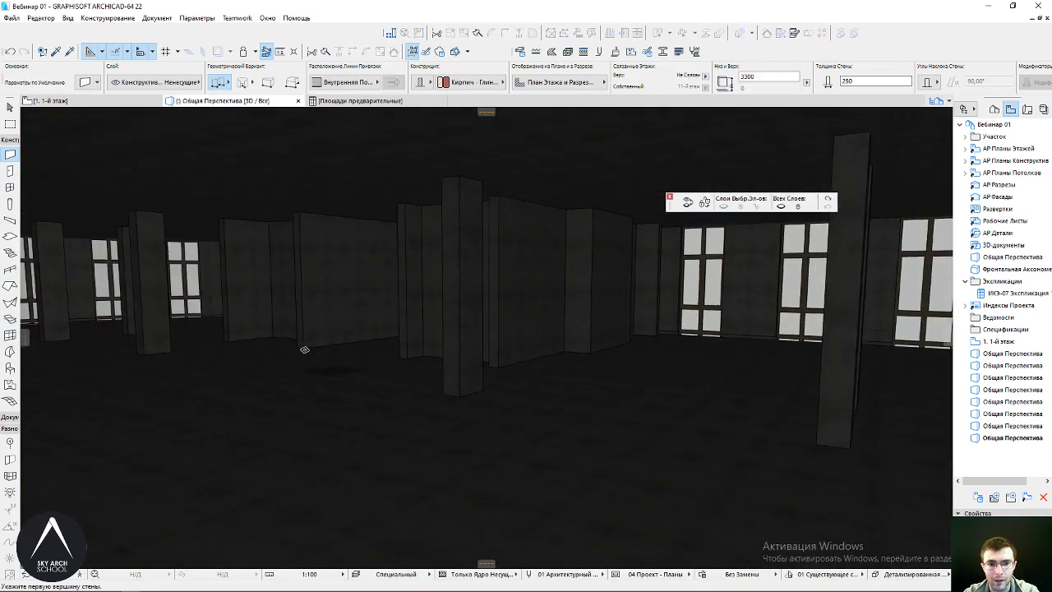
Zoom back out to view the complete tower with its facade walls from above
{"action": "mouse_move", "coordinate": [641, 418]}
{"action": "middle_mouse_down", "text": "shift"}
{"action": "mouse_move", "coordinate": [669, 399]}
{"action": "mouse_move", "coordinate": [348, 404]}
{"action": "mouse_move", "coordinate": [622, 399]}
{"action": "middle_mouse_up", "text": "shift"}
{"action": "scroll", "coordinate": [622, 400], "scroll_direction": "down", "scroll_amount": 5}
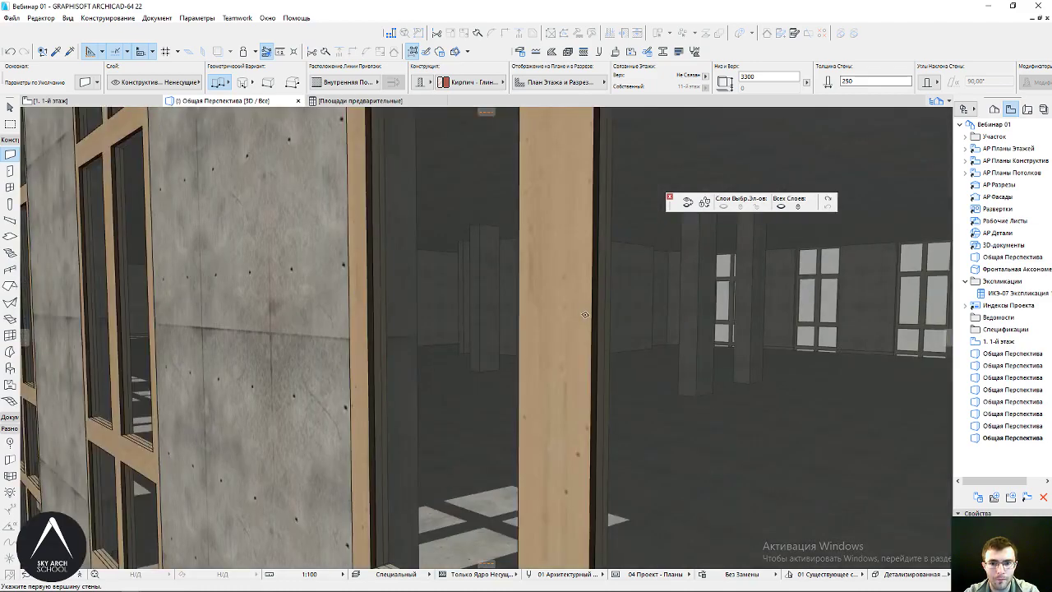
{"action": "scroll", "coordinate": [493, 353], "scroll_direction": "down", "scroll_amount": 5}
{"action": "scroll", "coordinate": [374, 314], "scroll_direction": "down", "scroll_amount": 5}
{"action": "middle_click_drag", "start_coordinate": [374, 314], "coordinate": [742, 376], "text": "shift"}
{"action": "scroll", "coordinate": [742, 376], "scroll_direction": "up", "scroll_amount": 5}
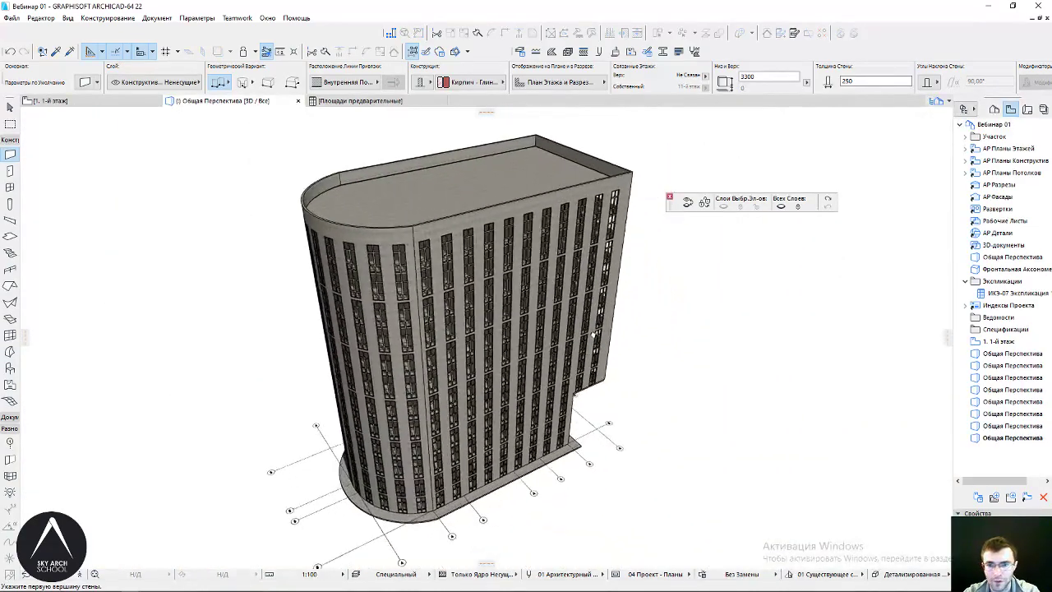
{"action": "left_click", "coordinate": [154, 17]}
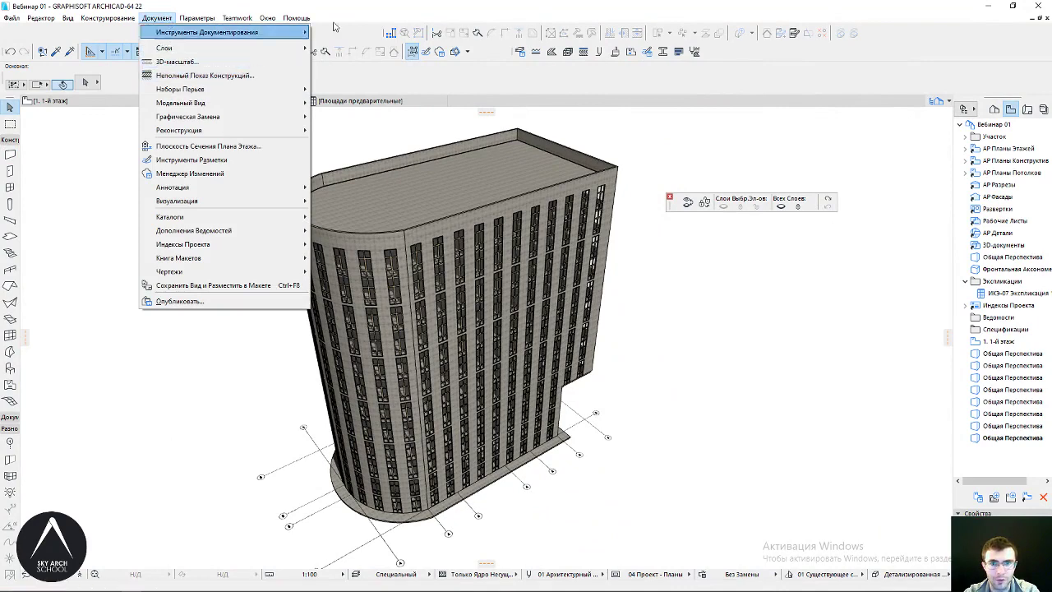
{"action": "left_click", "coordinate": [659, 41]}
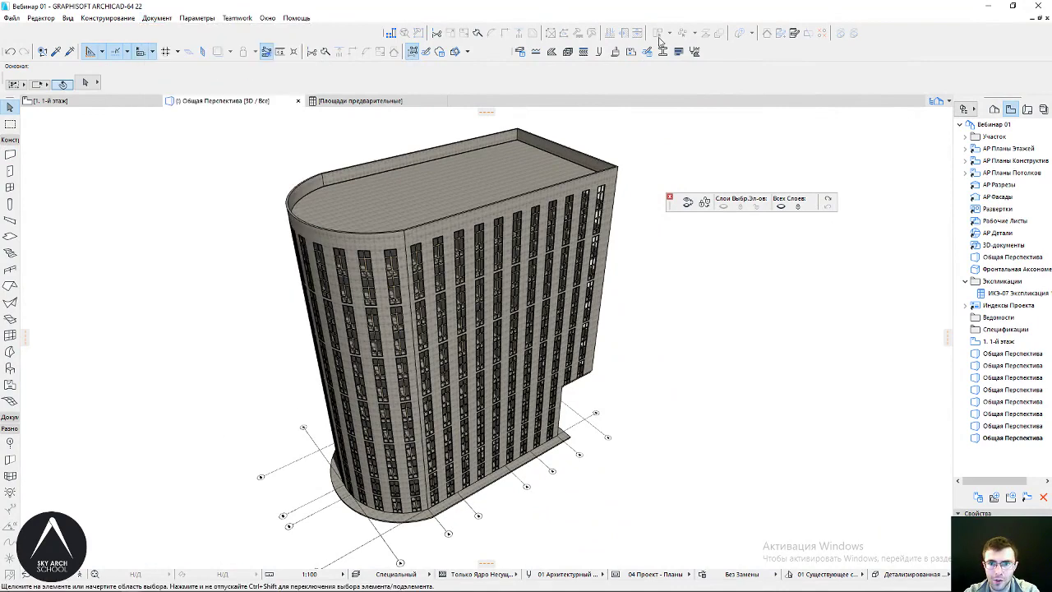
{"action": "left_click", "coordinate": [585, 52]}
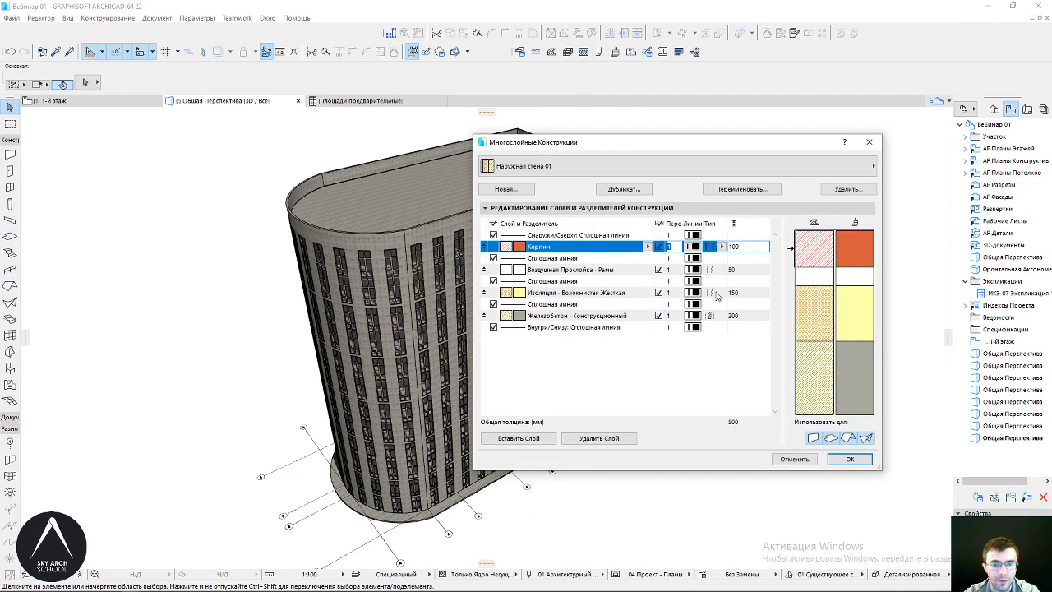
{"action": "key", "text": "Escape"}
{"action": "middle_click_drag", "start_coordinate": [424, 283], "coordinate": [379, 212], "text": "shift"}
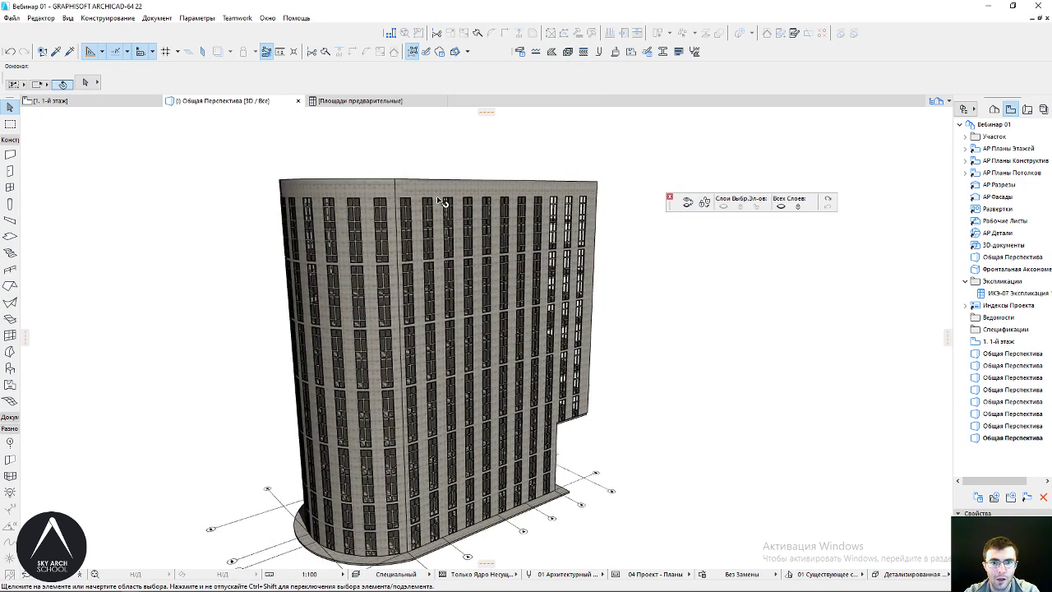
{"action": "left_click", "coordinate": [437, 203]}
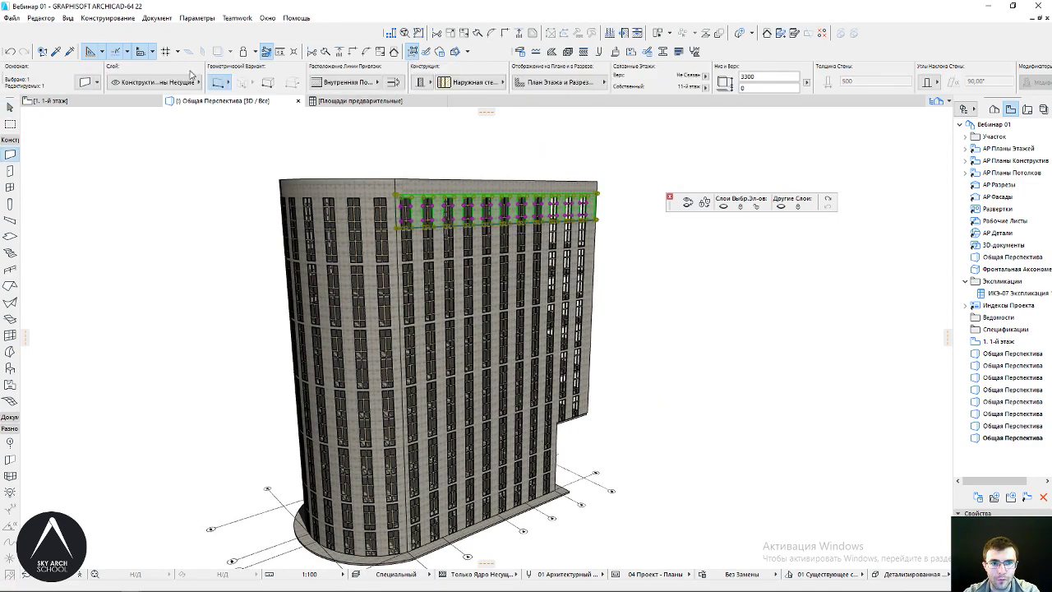
{"action": "double_click", "coordinate": [491, 214]}
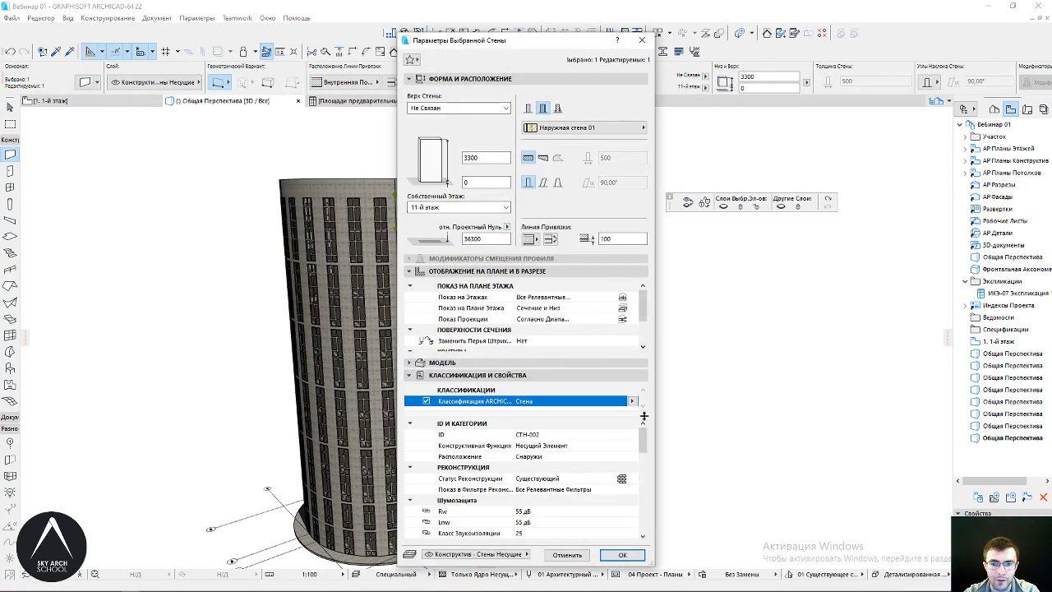
{"action": "scroll", "coordinate": [643, 436], "scroll_direction": "down", "scroll_amount": 3}
{"action": "scroll", "coordinate": [638, 437], "scroll_direction": "up", "scroll_amount": 2}
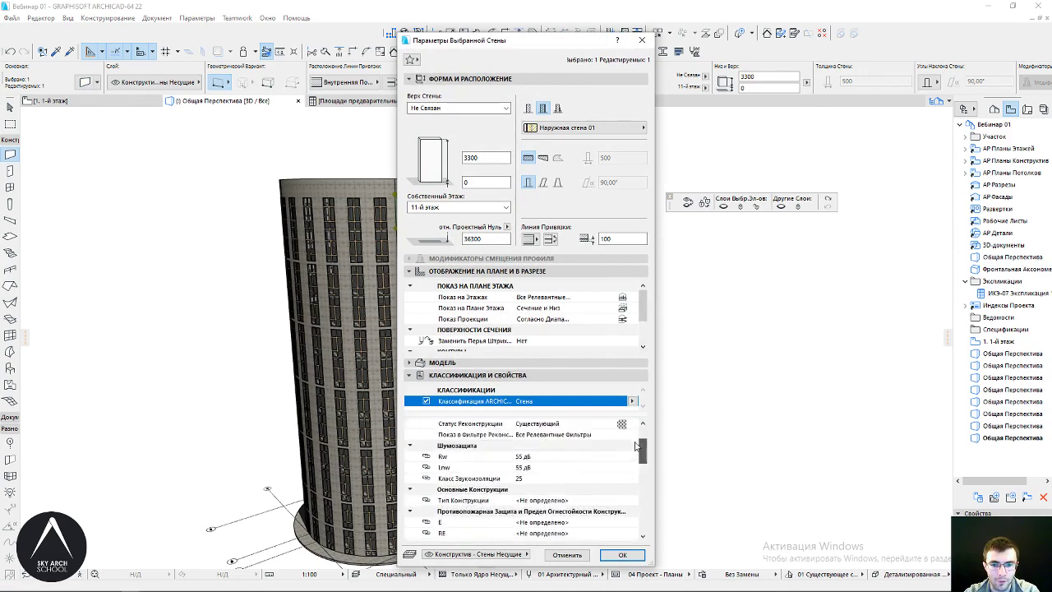
{"action": "scroll", "coordinate": [509, 443], "scroll_direction": "down", "scroll_amount": 3}
{"action": "scroll", "coordinate": [502, 427], "scroll_direction": "down", "scroll_amount": 3}
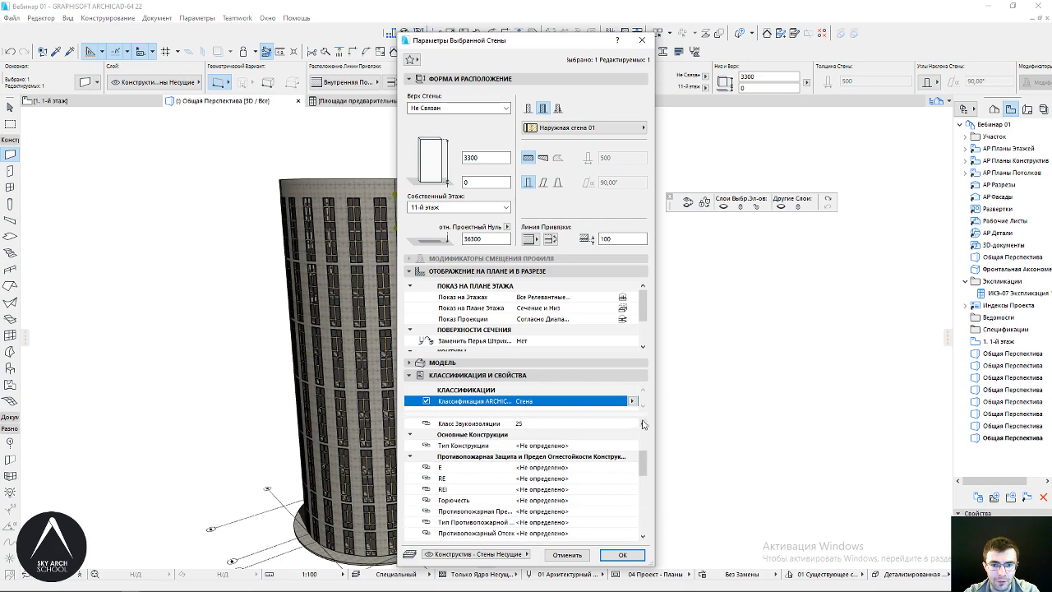
{"action": "left_click", "coordinate": [646, 439]}
{"action": "left_click", "coordinate": [584, 448]}
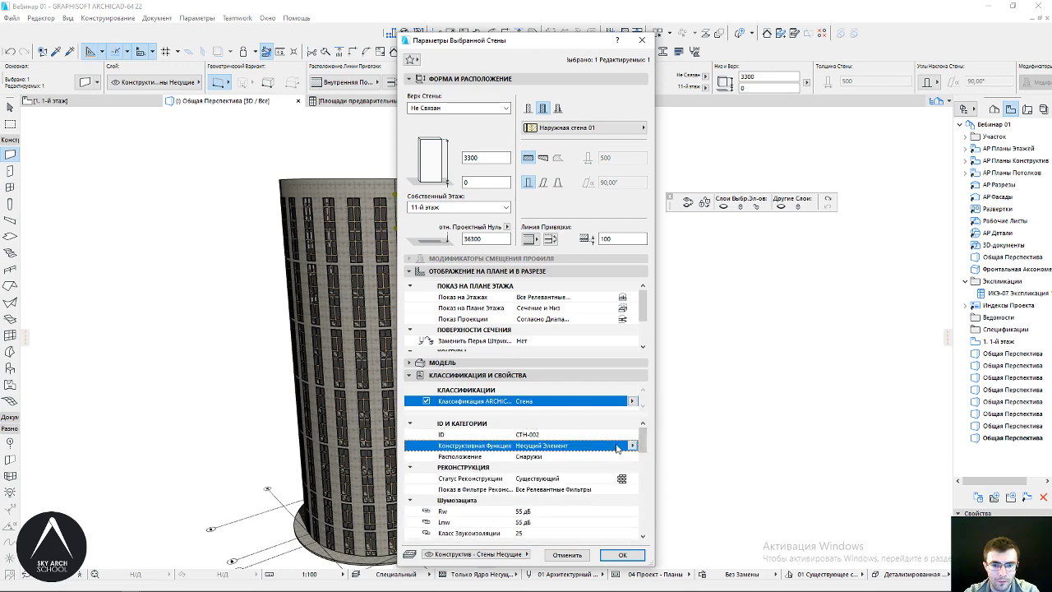
{"action": "key", "text": "Return"}
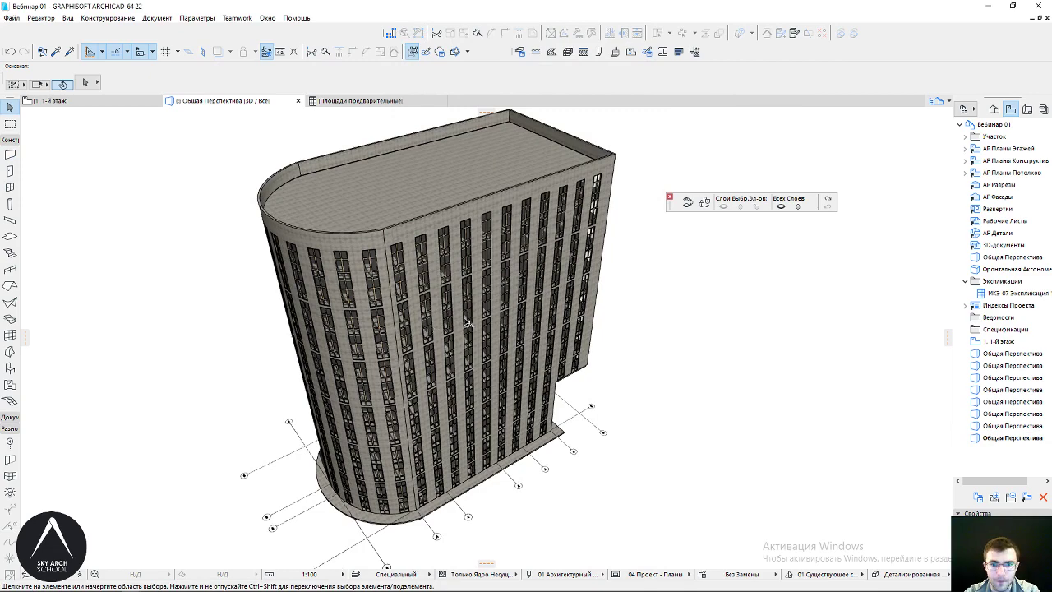
Load the saved cut-away Общая Перспектива view from the Navigator
{"action": "middle_click_drag", "start_coordinate": [468, 323], "coordinate": [510, 327], "text": "shift"}
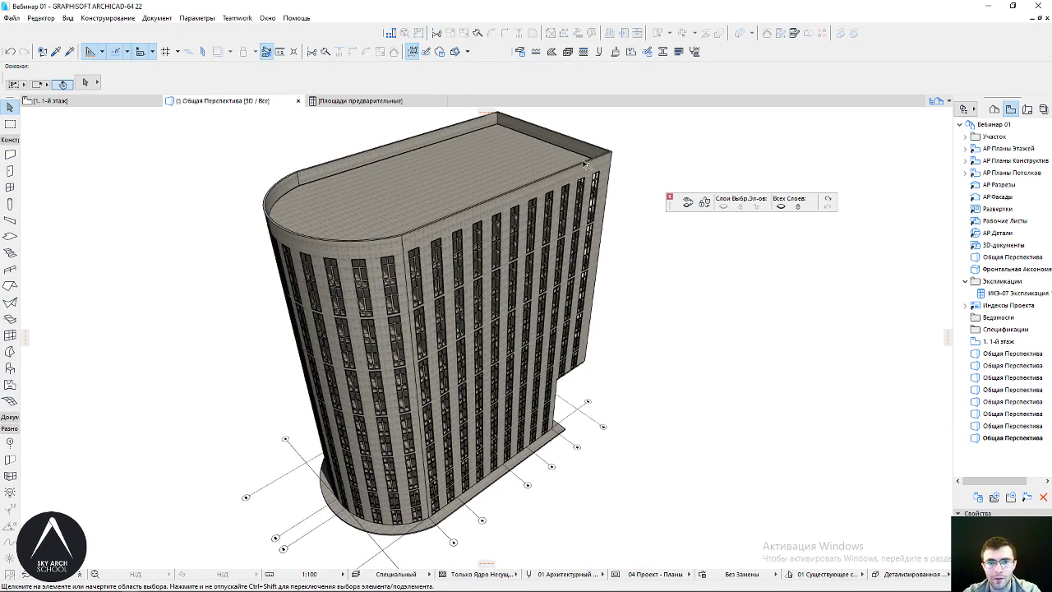
{"action": "double_click", "coordinate": [1007, 390]}
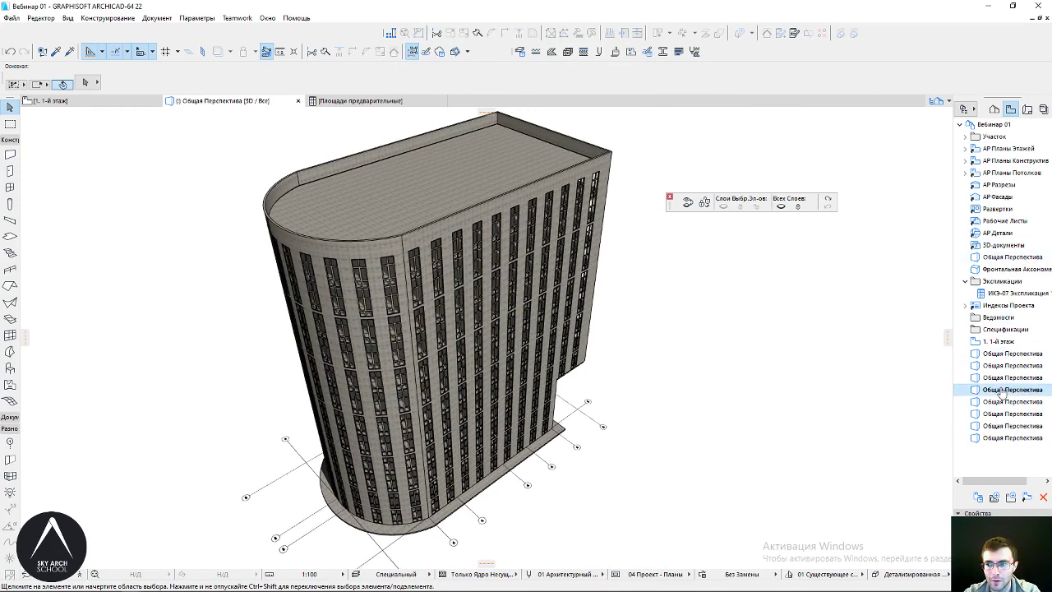
{"action": "double_click", "coordinate": [998, 401]}
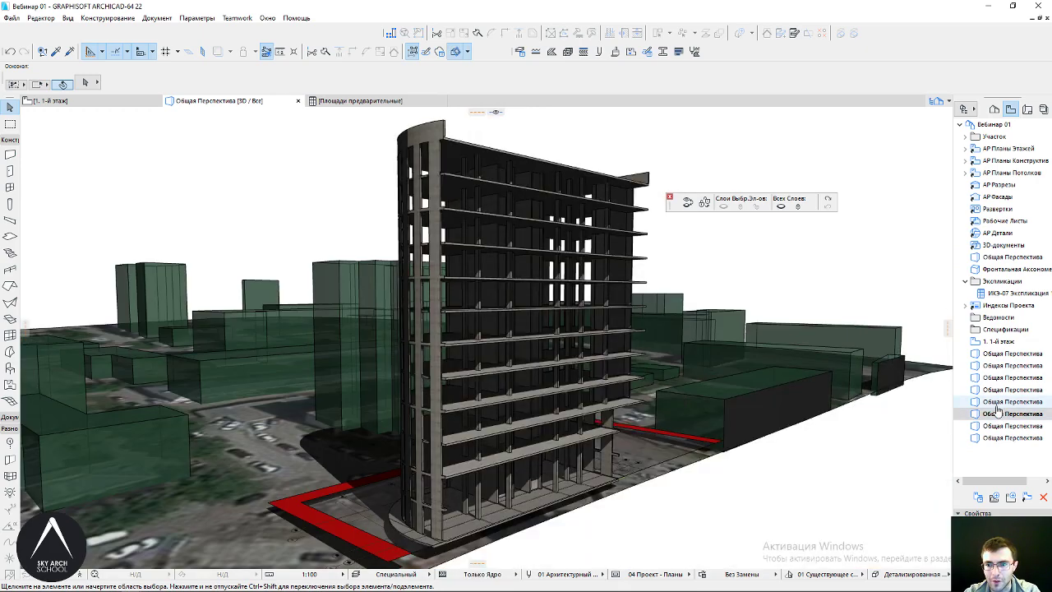
{"action": "double_click", "coordinate": [999, 426]}
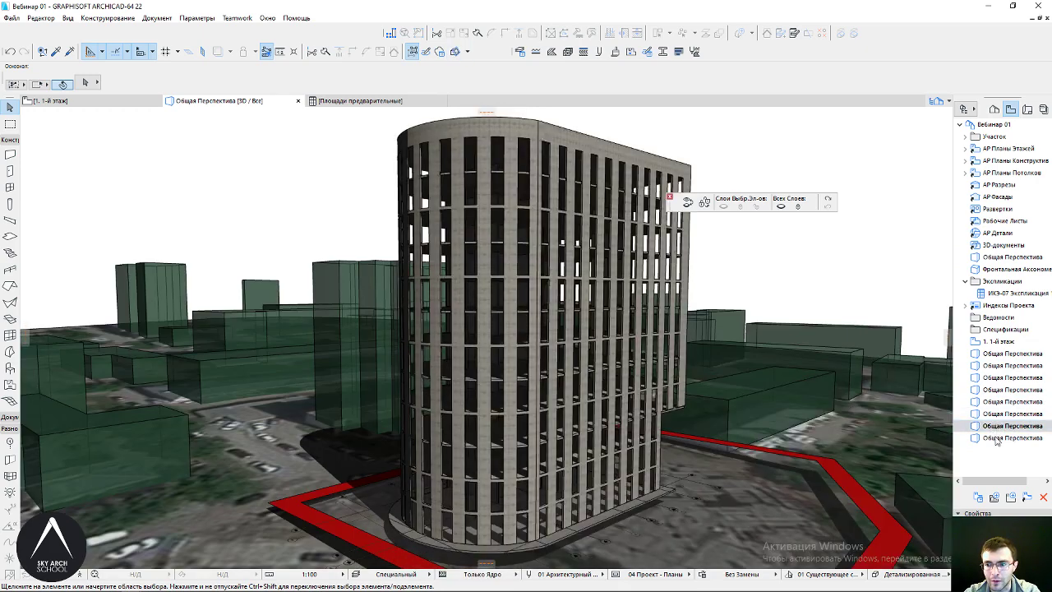
Orbit around the cut-away building and inspect an interior wall
{"action": "mouse_move", "coordinate": [493, 362]}
{"action": "middle_mouse_down", "text": "shift"}
{"action": "mouse_move", "coordinate": [371, 361]}
{"action": "mouse_move", "coordinate": [299, 380]}
{"action": "middle_mouse_up", "text": "shift"}
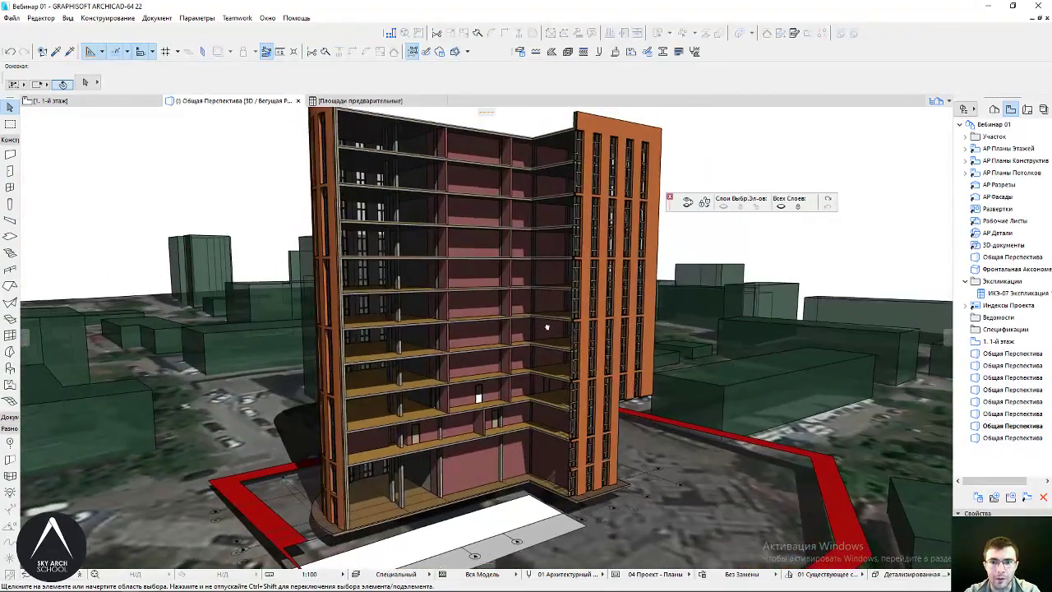
{"action": "mouse_move", "coordinate": [547, 327]}
{"action": "middle_mouse_down", "text": "shift"}
{"action": "mouse_move", "coordinate": [448, 375]}
{"action": "mouse_move", "coordinate": [447, 230]}
{"action": "middle_mouse_up", "text": "shift"}
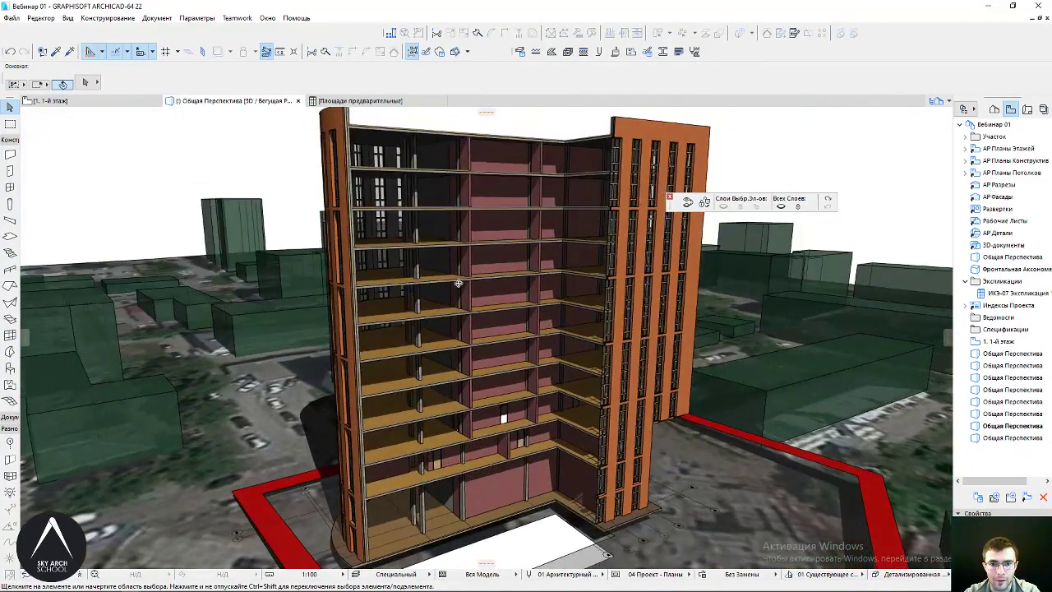
{"action": "middle_click_drag", "start_coordinate": [458, 283], "coordinate": [450, 262], "text": "shift"}
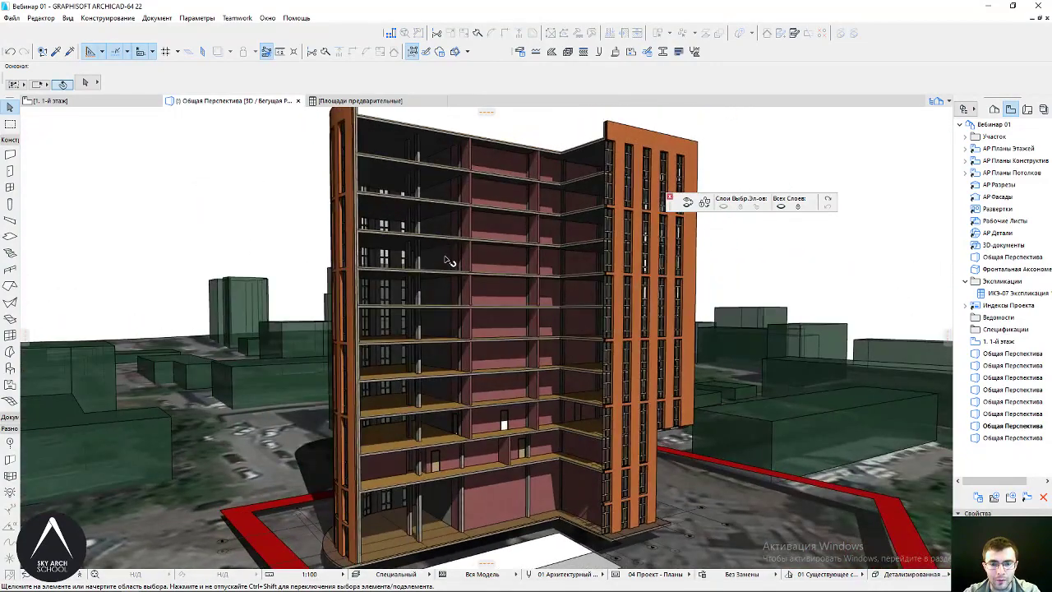
{"action": "left_click", "coordinate": [450, 261]}
{"action": "key", "text": "Escape"}
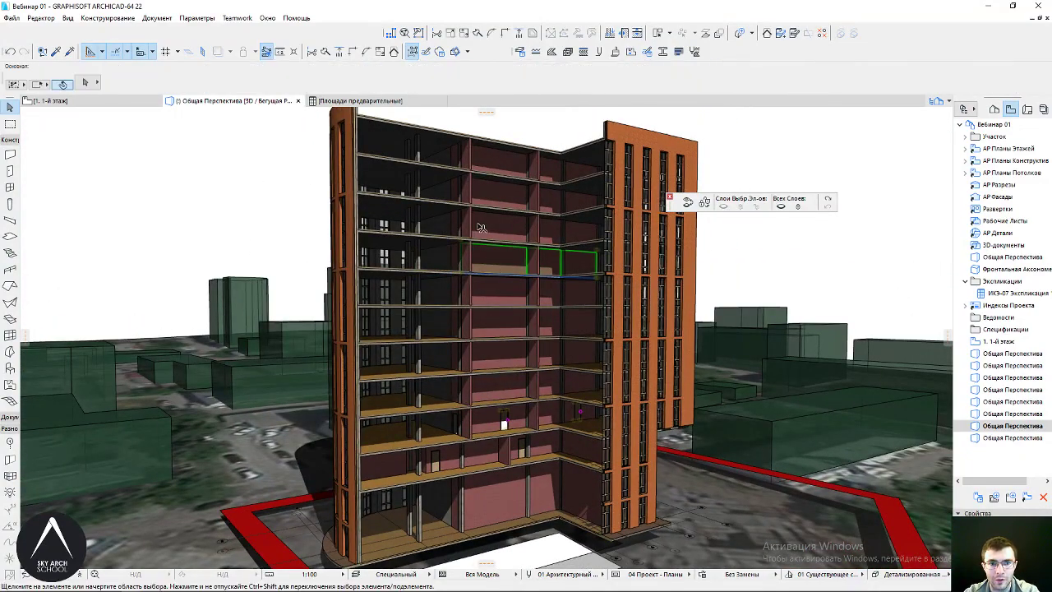
{"action": "mouse_move", "coordinate": [485, 262]}
{"action": "middle_mouse_down", "text": "shift"}
{"action": "mouse_move", "coordinate": [558, 348]}
{"action": "mouse_move", "coordinate": [514, 285]}
{"action": "mouse_move", "coordinate": [516, 230]}
{"action": "middle_mouse_up", "text": "shift"}
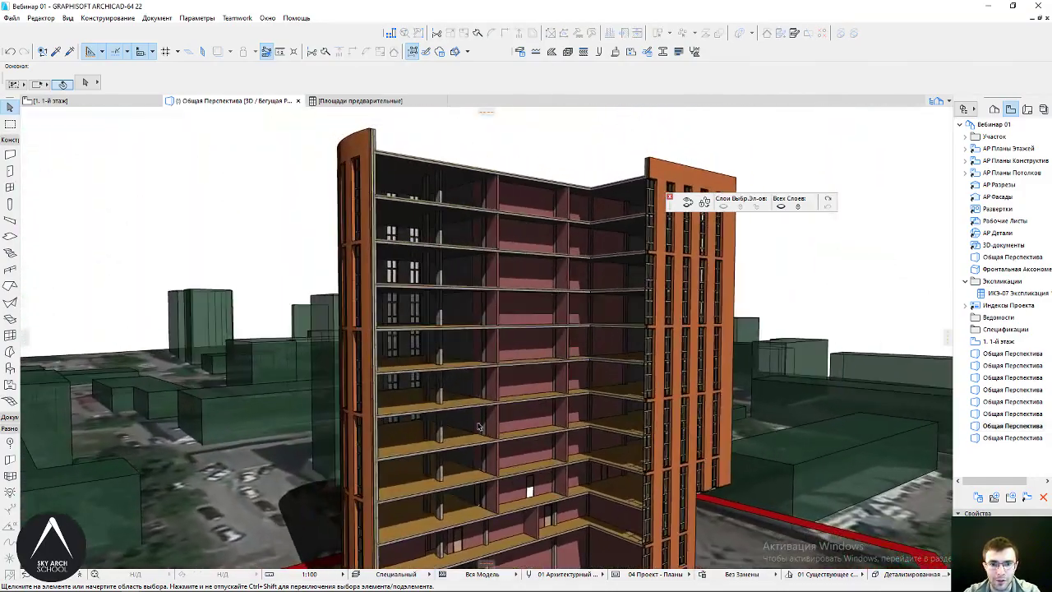
{"action": "mouse_move", "coordinate": [479, 426]}
{"action": "middle_mouse_down", "text": "shift"}
{"action": "mouse_move", "coordinate": [367, 408]}
{"action": "mouse_move", "coordinate": [343, 340]}
{"action": "mouse_move", "coordinate": [476, 182]}
{"action": "middle_mouse_up", "text": "shift"}
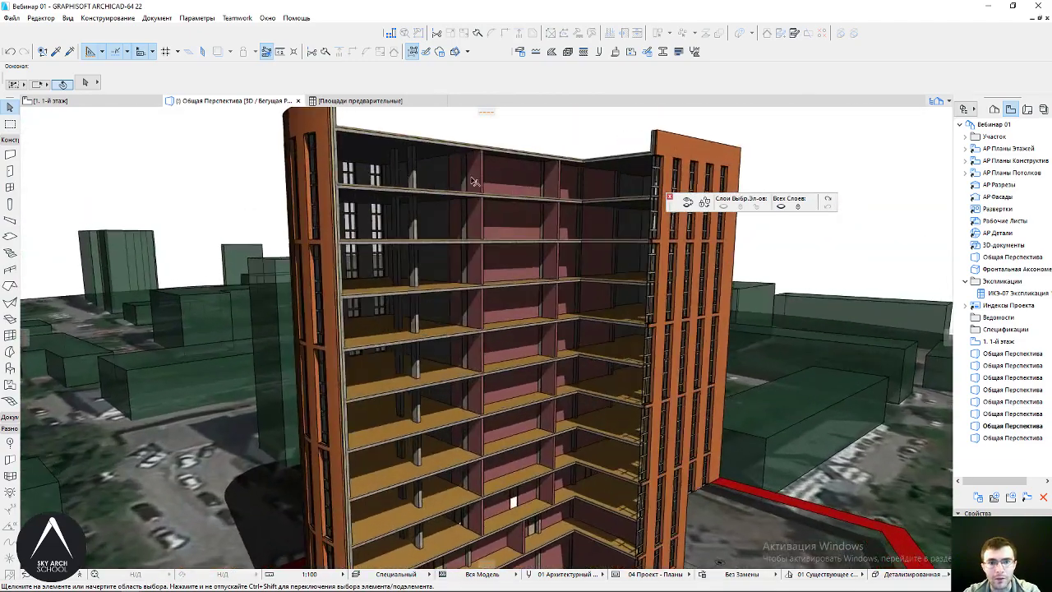
Zoom in on the cut floor slabs to reveal windows, columns and brick partitions
{"action": "scroll", "coordinate": [476, 182], "scroll_direction": "up", "scroll_amount": 2}
{"action": "scroll", "coordinate": [481, 193], "scroll_direction": "up", "scroll_amount": 2}
{"action": "scroll", "coordinate": [486, 210], "scroll_direction": "up", "scroll_amount": 2}
{"action": "scroll", "coordinate": [493, 235], "scroll_direction": "up", "scroll_amount": 2}
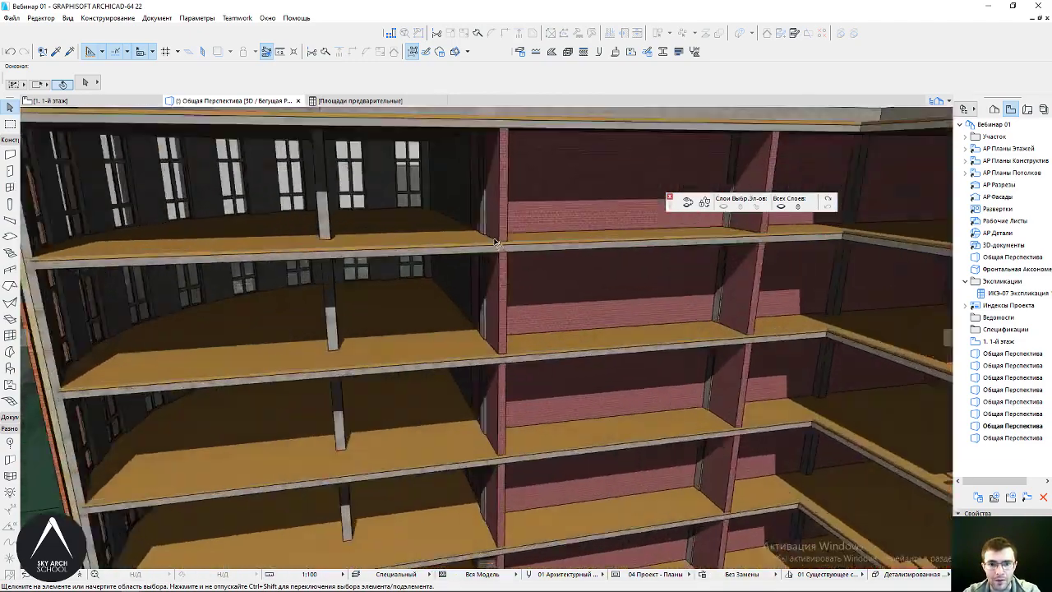
{"action": "scroll", "coordinate": [496, 241], "scroll_direction": "up", "scroll_amount": 2}
{"action": "scroll", "coordinate": [493, 248], "scroll_direction": "up", "scroll_amount": 2}
{"action": "scroll", "coordinate": [492, 255], "scroll_direction": "up", "scroll_amount": 1}
{"action": "scroll", "coordinate": [490, 261], "scroll_direction": "up", "scroll_amount": 1}
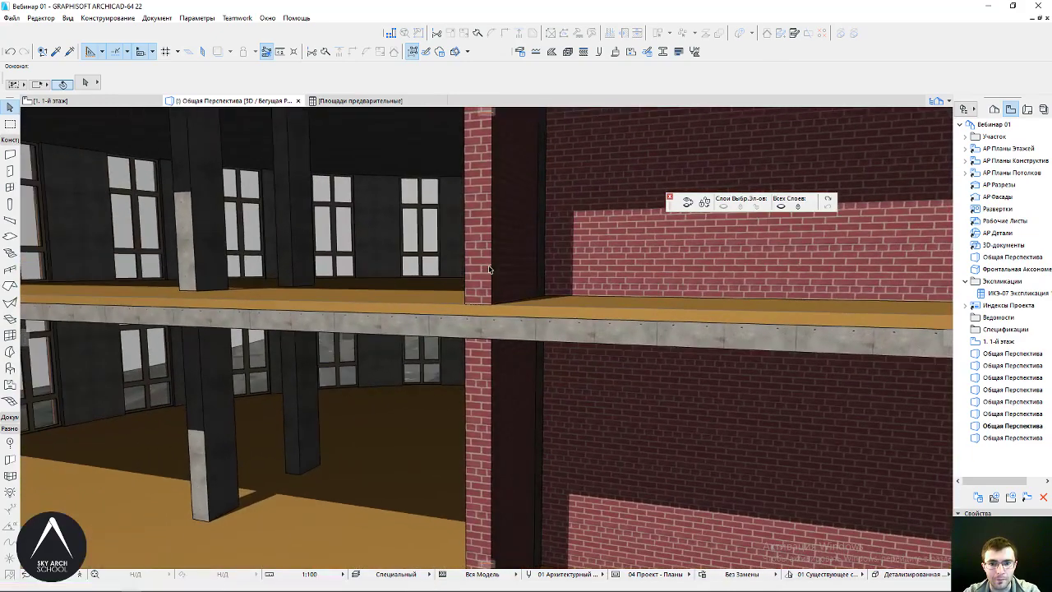
{"action": "mouse_move", "coordinate": [491, 297]}
{"action": "middle_mouse_down", "text": "shift"}
{"action": "mouse_move", "coordinate": [472, 306]}
{"action": "mouse_move", "coordinate": [495, 268]}
{"action": "mouse_move", "coordinate": [538, 292]}
{"action": "middle_mouse_up", "text": "shift"}
{"action": "scroll", "coordinate": [482, 307], "scroll_direction": "down", "scroll_amount": 1}
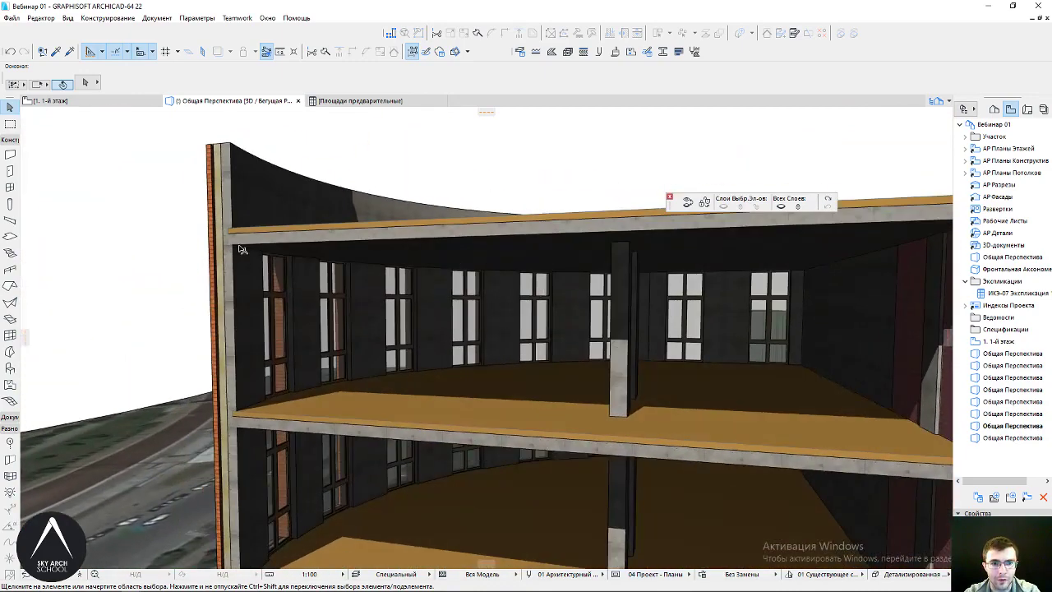
{"action": "scroll", "coordinate": [247, 246], "scroll_direction": "up", "scroll_amount": 2}
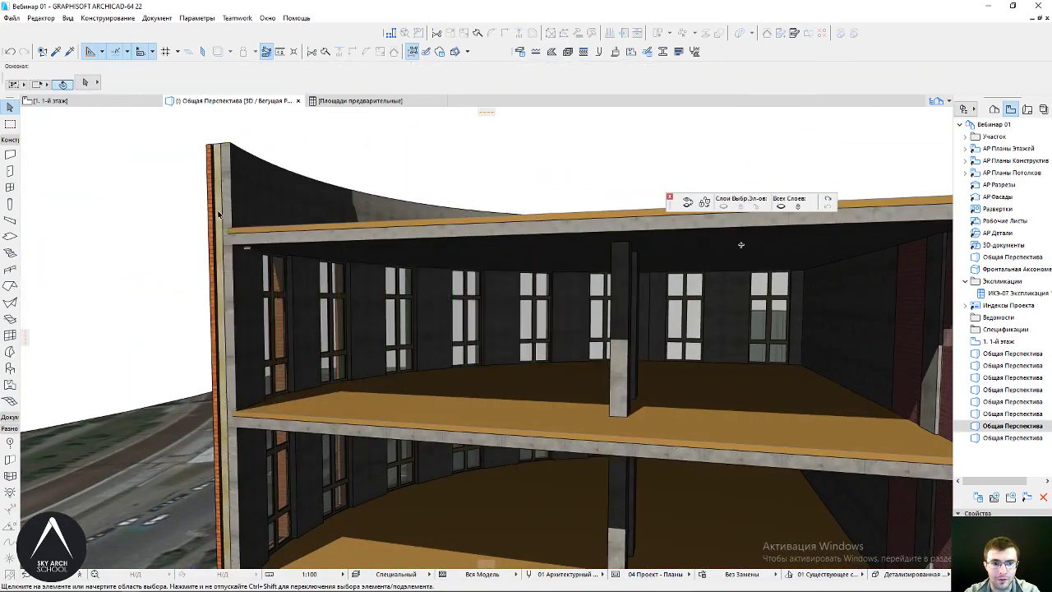
{"action": "scroll", "coordinate": [292, 228], "scroll_direction": "up", "scroll_amount": 2}
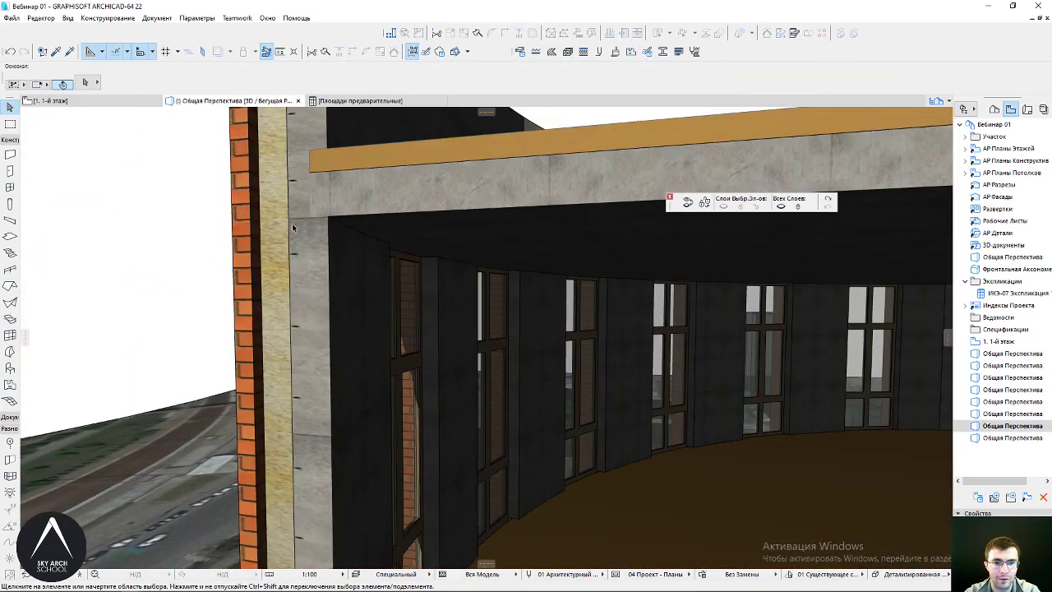
Select the slab above the curved facade, then the curved facade wall, and clear the selection
{"action": "left_click", "coordinate": [335, 226]}
{"action": "key", "text": "Escape"}
{"action": "left_click", "coordinate": [333, 236]}
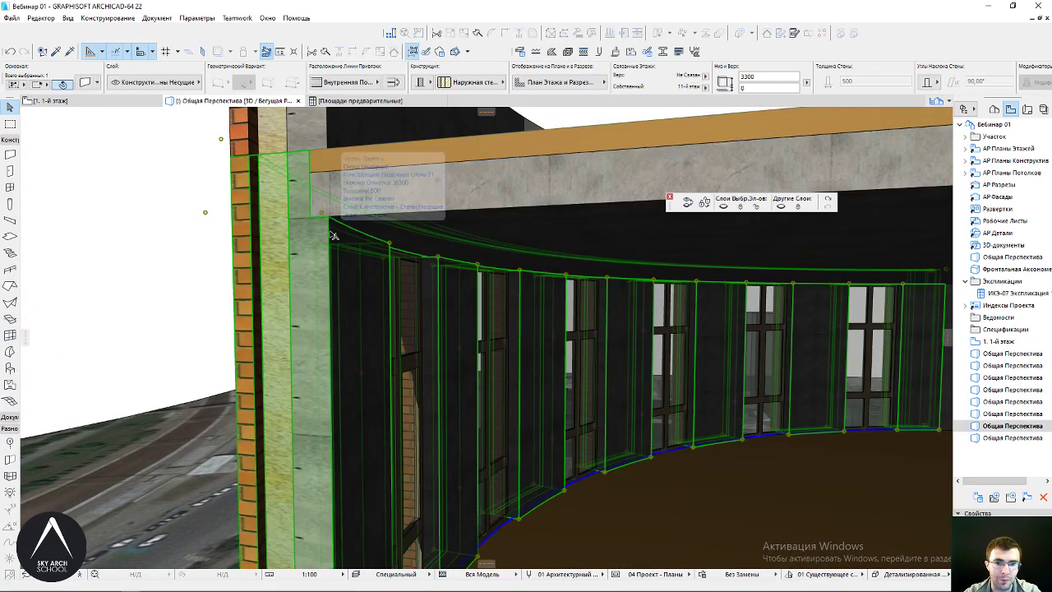
{"action": "key", "text": "Escape"}
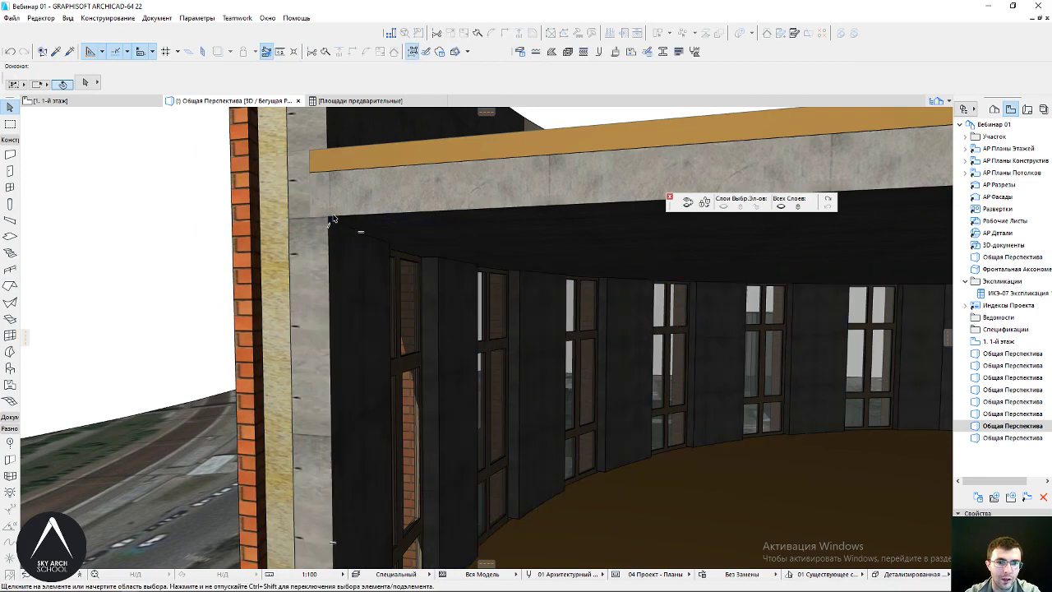
{"action": "left_click", "coordinate": [345, 222]}
{"action": "left_click", "coordinate": [337, 246]}
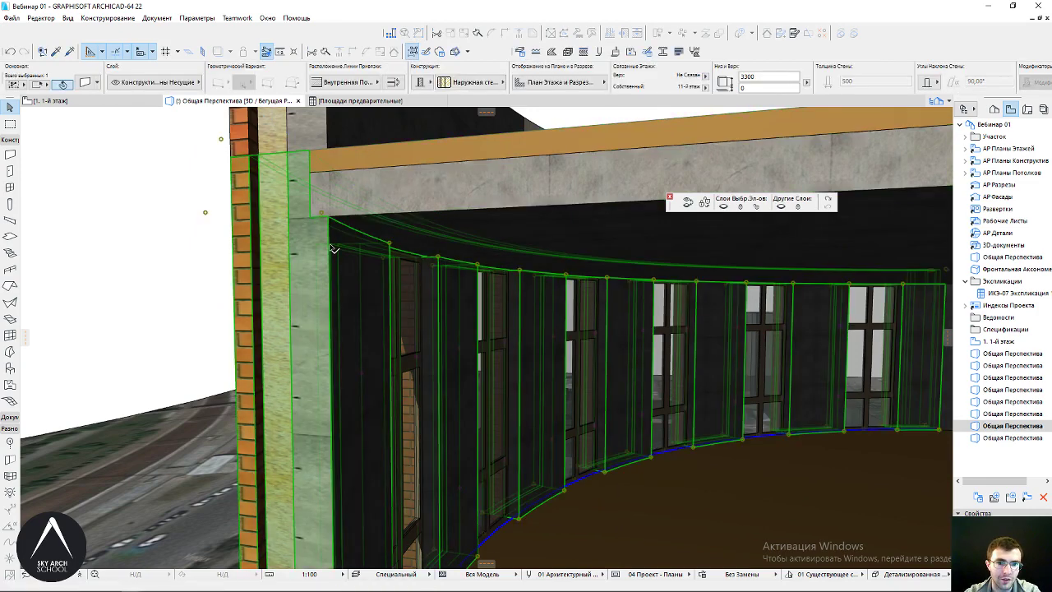
{"action": "key", "text": "Escape"}
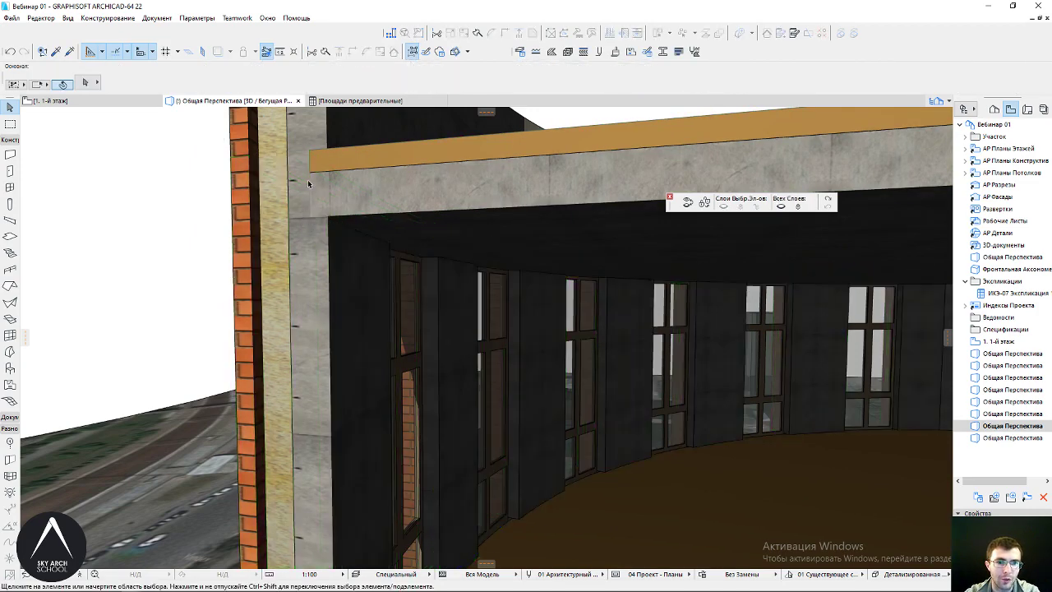
Orbit to the brick pilaster and set its top offset to -100
{"action": "middle_click_drag", "start_coordinate": [349, 204], "coordinate": [713, 401], "text": "shift"}
{"action": "scroll", "coordinate": [713, 401], "scroll_direction": "up", "scroll_amount": 5}
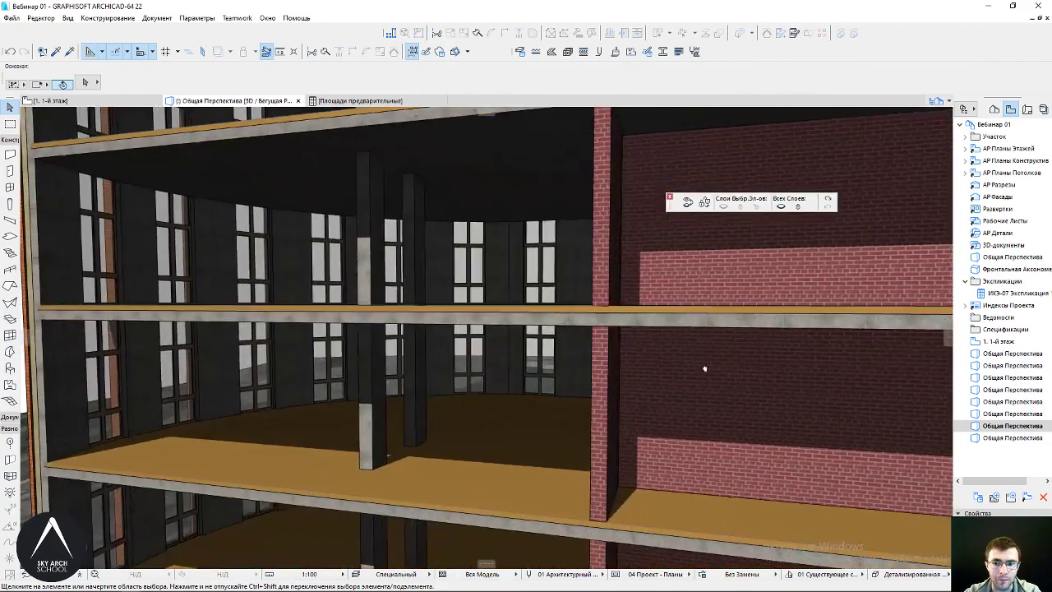
{"action": "mouse_move", "coordinate": [627, 322]}
{"action": "middle_mouse_down"}
{"action": "mouse_move", "coordinate": [384, 322]}
{"action": "mouse_move", "coordinate": [507, 310]}
{"action": "mouse_move", "coordinate": [519, 291]}
{"action": "mouse_move", "coordinate": [557, 303]}
{"action": "middle_mouse_up"}
{"action": "left_click", "coordinate": [410, 331]}
{"action": "left_click", "coordinate": [756, 87]}
{"action": "type", "text": "-100"}
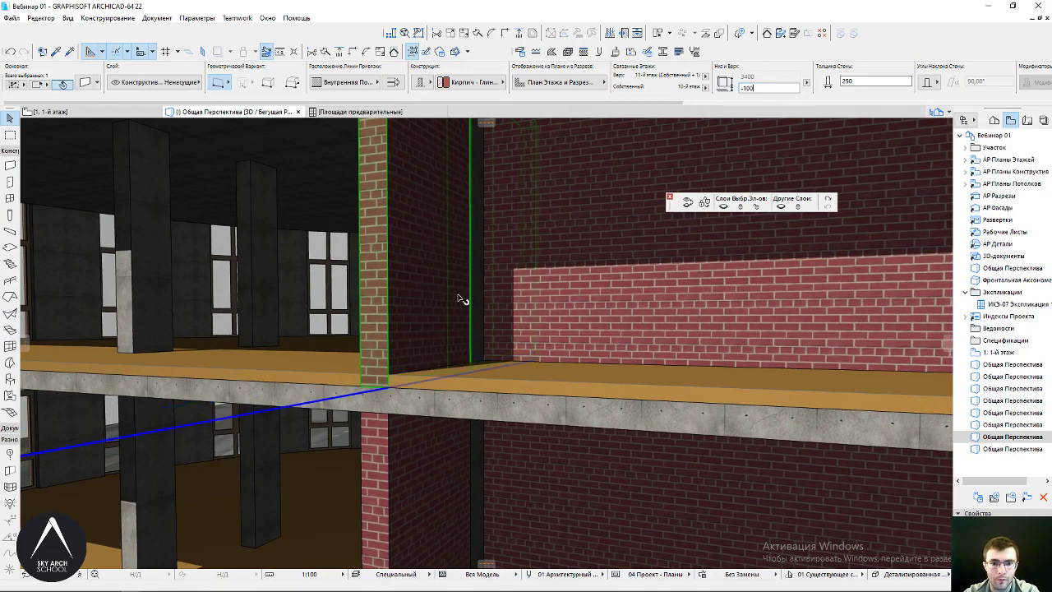
{"action": "key", "text": "Return"}
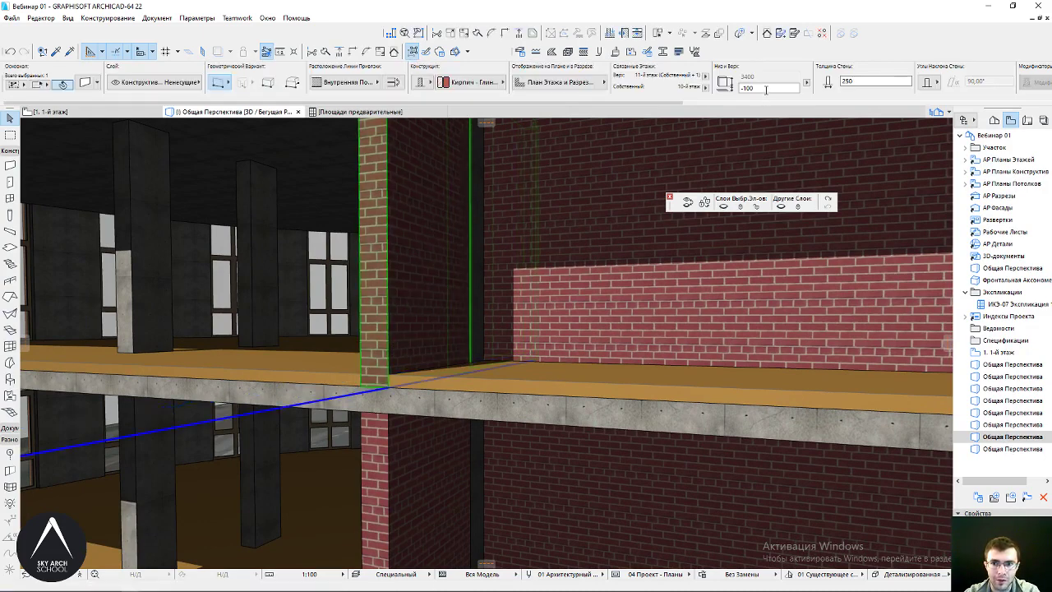
{"action": "left_click", "coordinate": [768, 88]}
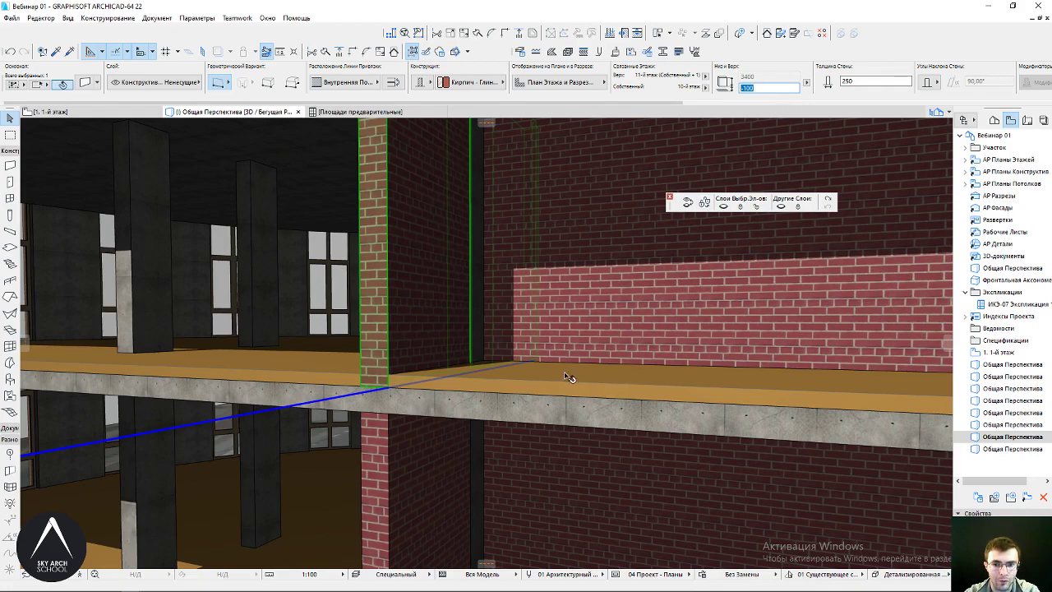
Deselect the pilaster and zoom in on the floor slab and column junction
{"action": "scroll", "coordinate": [369, 383], "scroll_direction": "up", "scroll_amount": 2}
{"action": "key", "text": "Escape"}
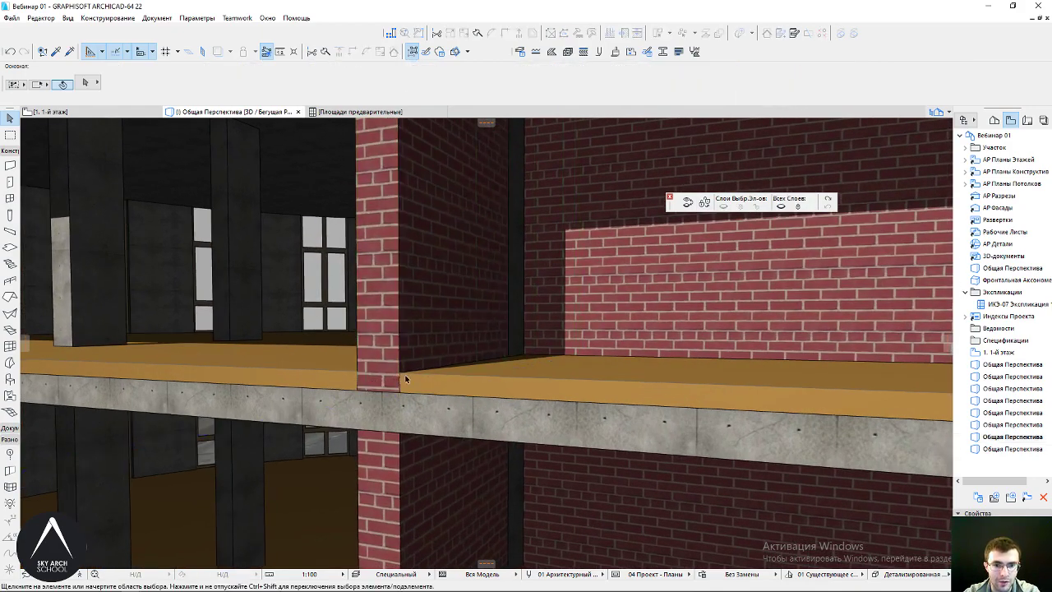
{"action": "scroll", "coordinate": [412, 373], "scroll_direction": "up", "scroll_amount": 1}
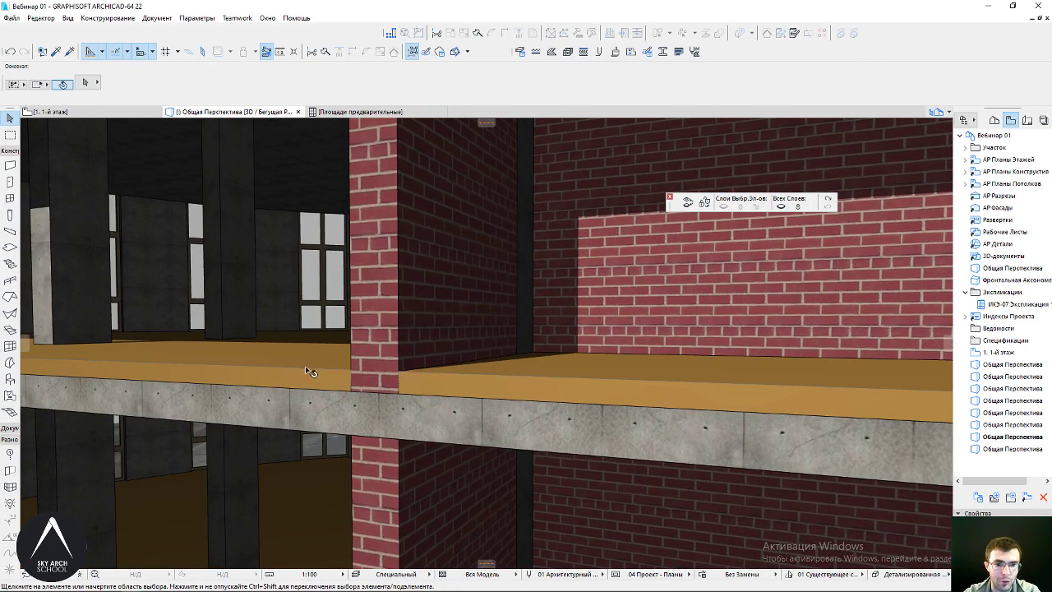
{"action": "middle_click_drag", "start_coordinate": [396, 398], "coordinate": [317, 403], "text": "shift"}
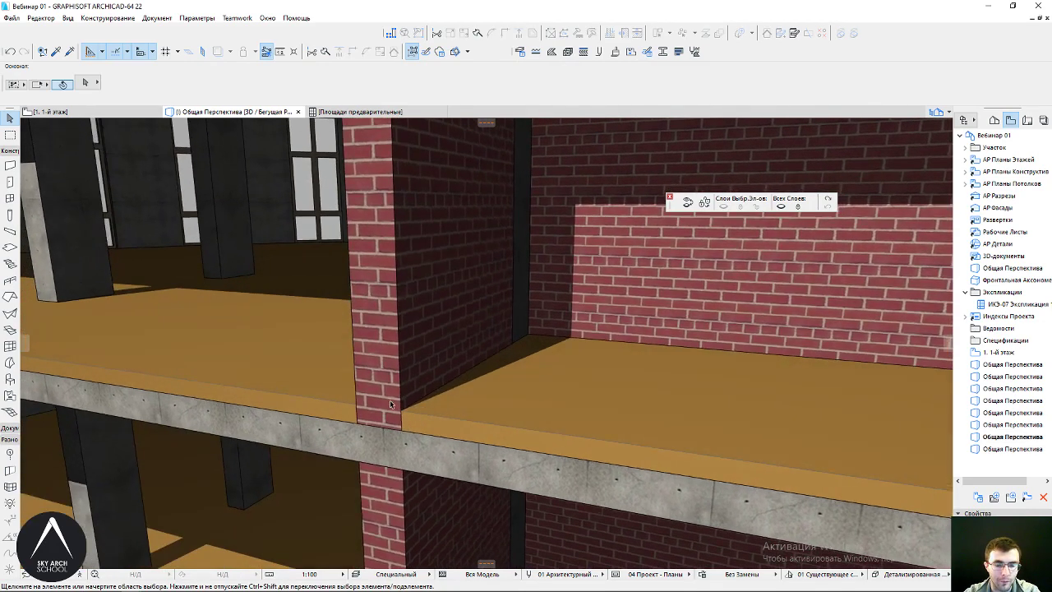
{"action": "middle_click_drag", "start_coordinate": [381, 423], "coordinate": [378, 371], "text": "shift"}
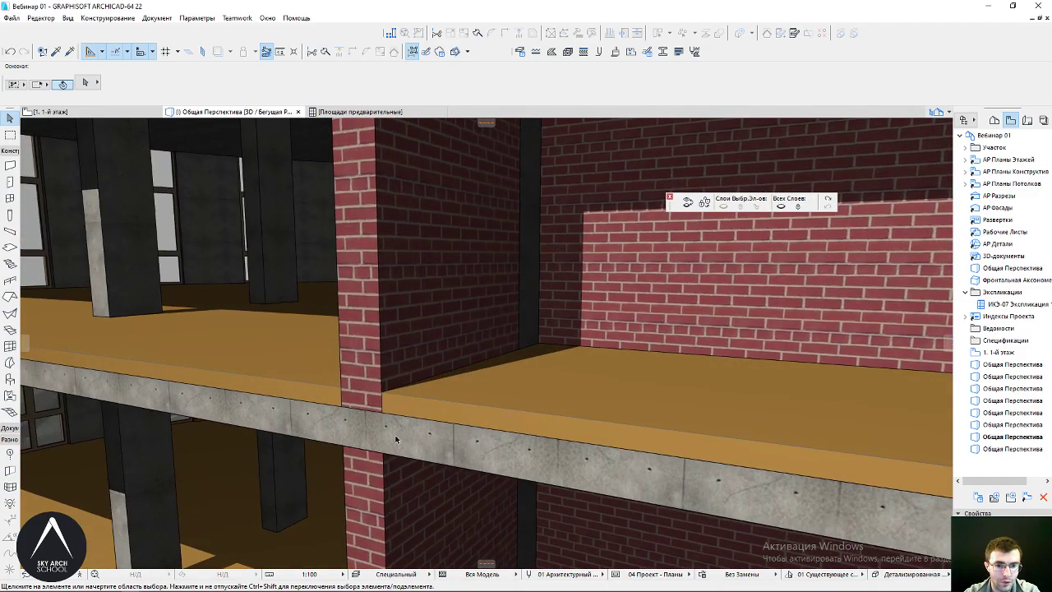
{"action": "left_click", "coordinate": [581, 52]}
{"action": "left_click_drag", "start_coordinate": [549, 102], "coordinate": [698, 161]}
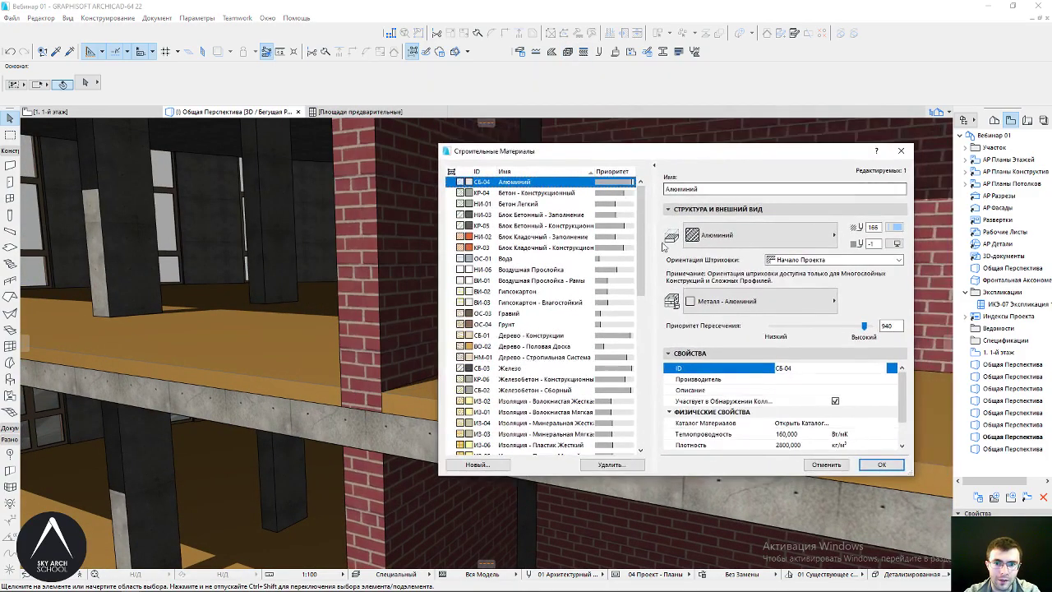
{"action": "mouse_move", "coordinate": [641, 205]}
{"action": "left_mouse_down"}
{"action": "mouse_move", "coordinate": [646, 215]}
{"action": "mouse_move", "coordinate": [614, 202]}
{"action": "left_mouse_up"}
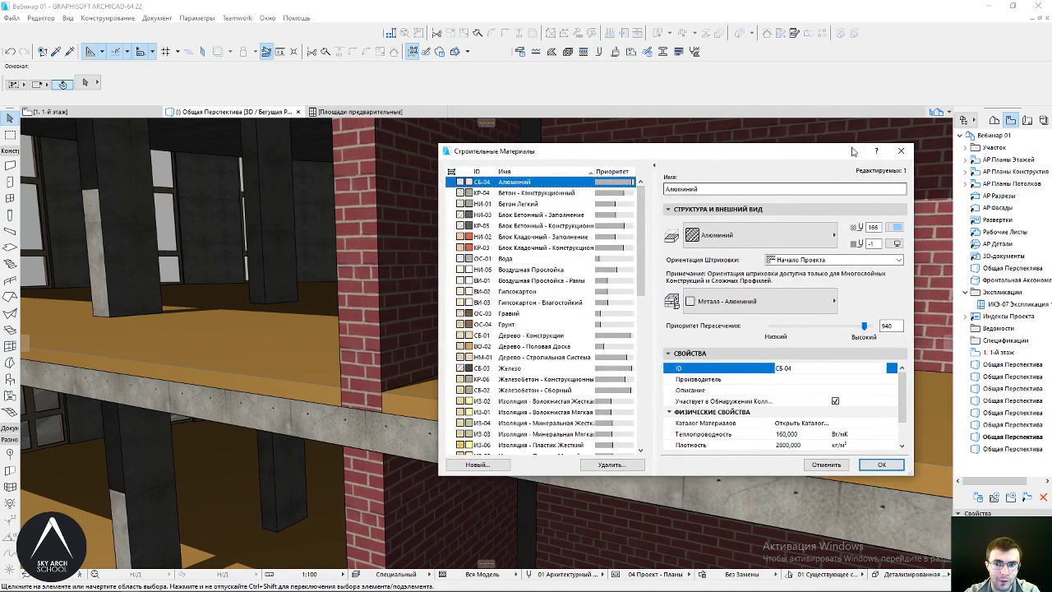
{"action": "left_click", "coordinate": [901, 150]}
{"action": "mouse_move", "coordinate": [552, 284]}
{"action": "middle_mouse_down", "text": "shift"}
{"action": "mouse_move", "coordinate": [515, 282]}
{"action": "mouse_move", "coordinate": [493, 387]}
{"action": "mouse_move", "coordinate": [473, 398]}
{"action": "mouse_move", "coordinate": [427, 380]}
{"action": "mouse_move", "coordinate": [417, 362]}
{"action": "middle_mouse_up", "text": "shift"}
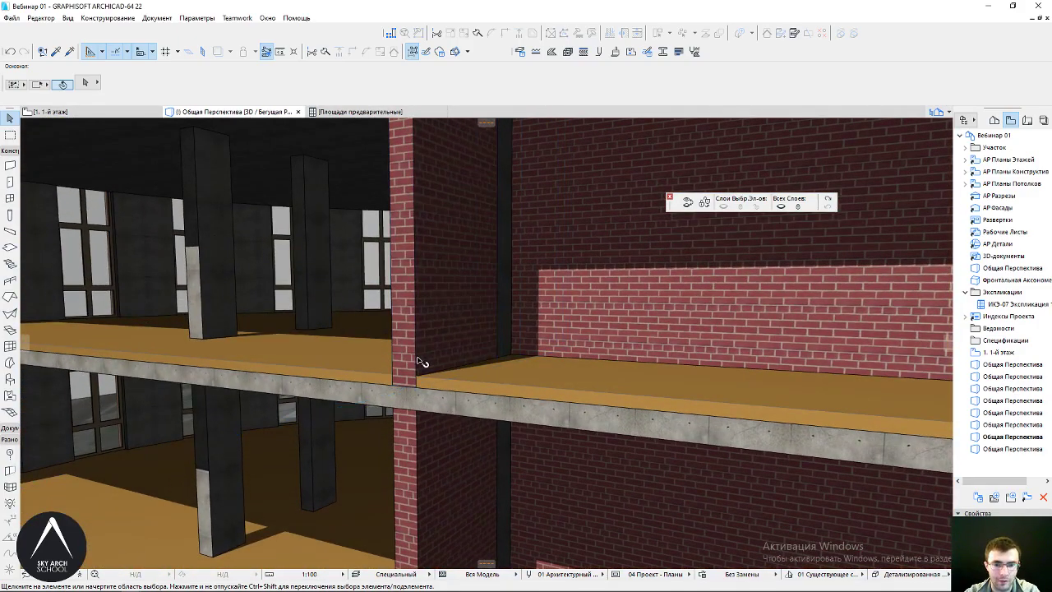
Marquee-select the brick wall and pick up its settings with the eyedropper
{"action": "left_click", "coordinate": [413, 349]}
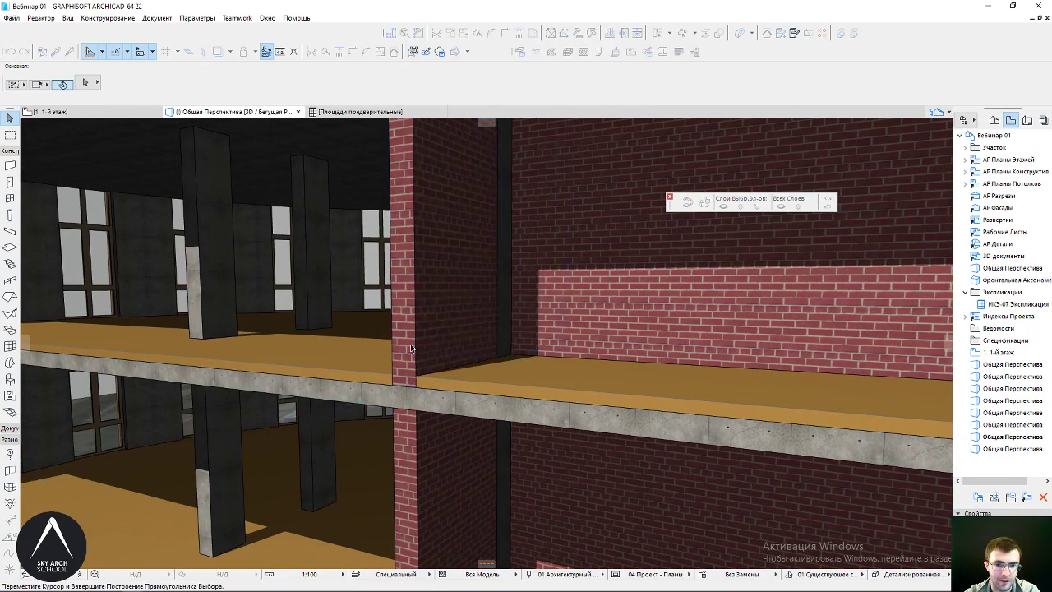
{"action": "left_click", "coordinate": [417, 360]}
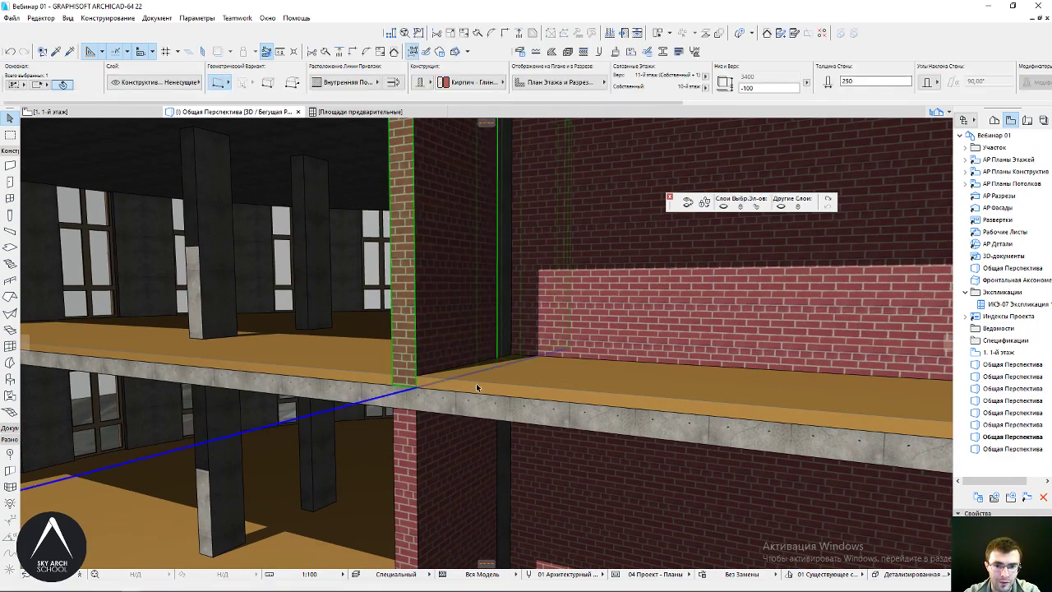
{"action": "left_click", "coordinate": [430, 355], "text": "alt"}
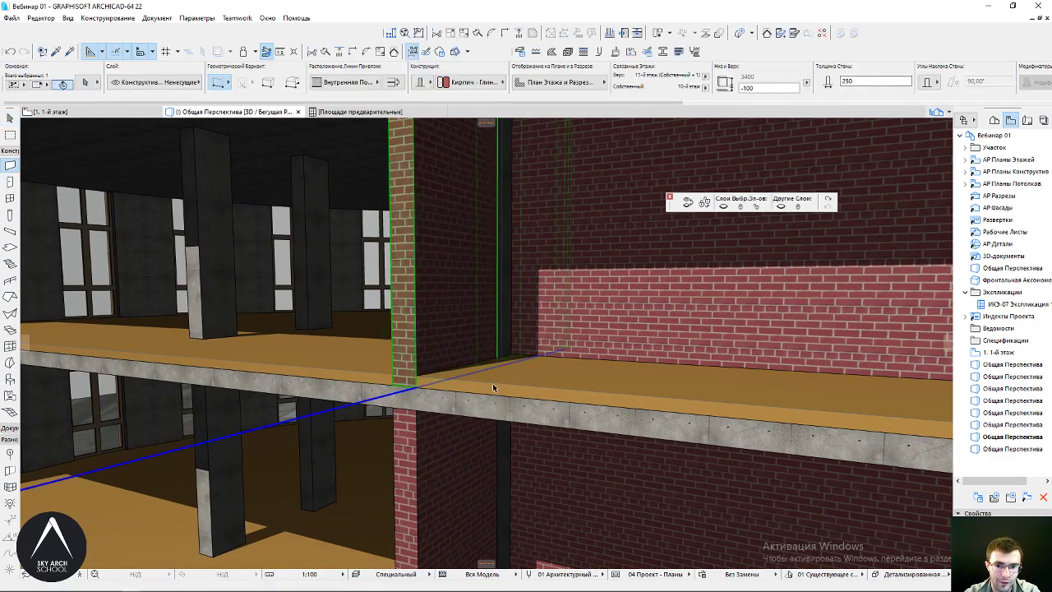
{"action": "key", "text": "Escape"}
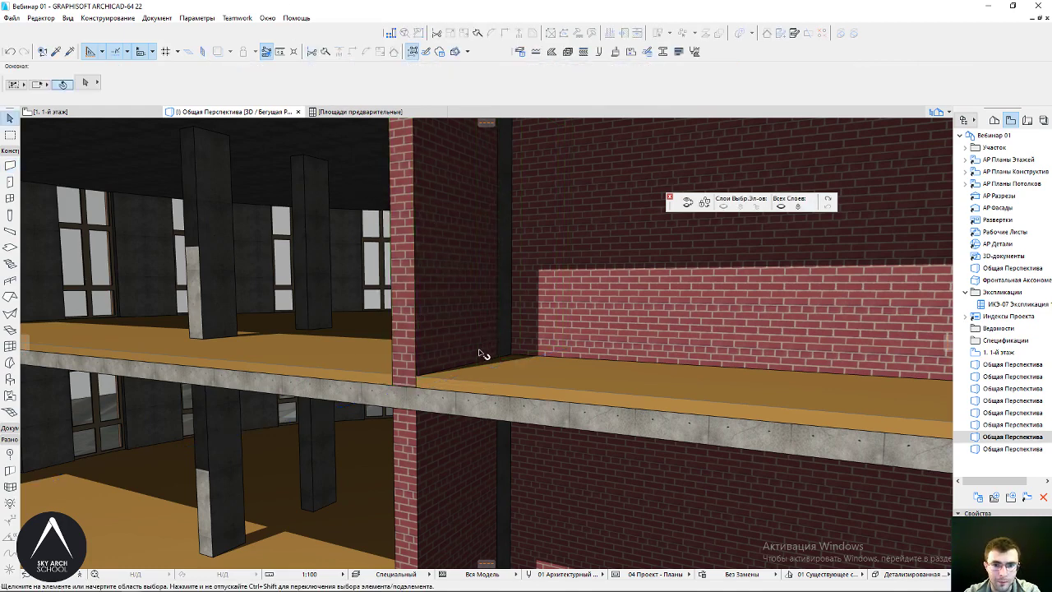
Zoom out and level the view so the floor slabs look horizontal
{"action": "scroll", "coordinate": [493, 271], "scroll_direction": "down", "scroll_amount": 1}
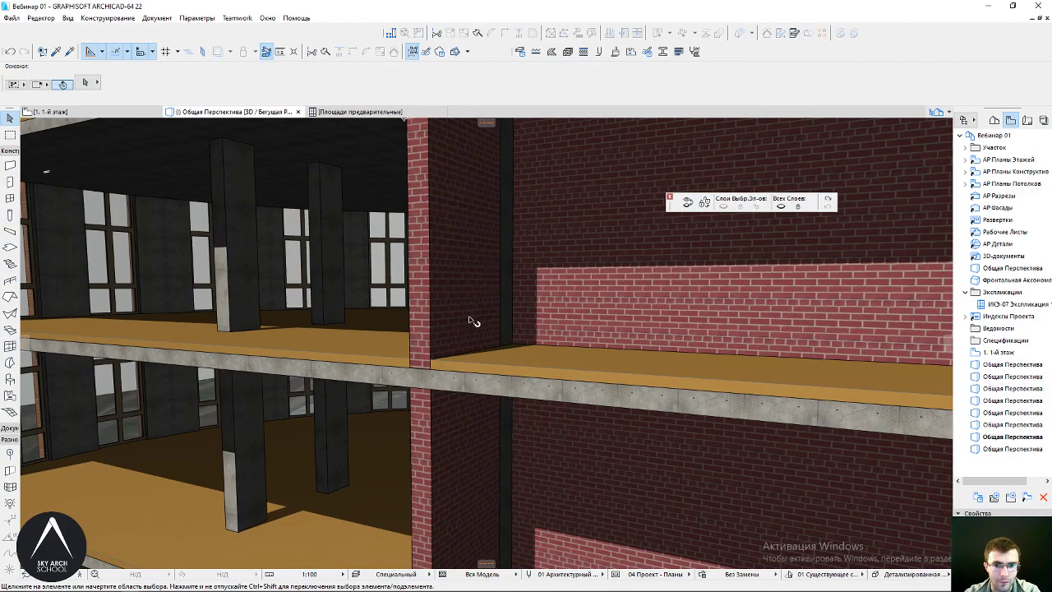
{"action": "scroll", "coordinate": [477, 325], "scroll_direction": "down", "scroll_amount": 2}
{"action": "middle_click_drag", "start_coordinate": [402, 211], "coordinate": [422, 231], "text": "shift"}
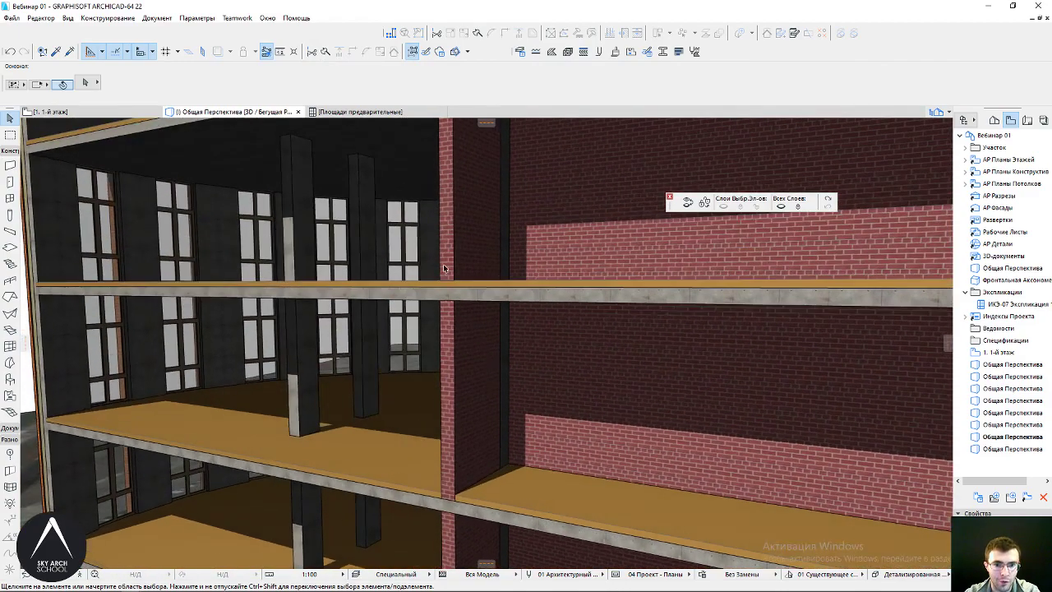
Zoom out and orbit to look down into the cut-open tower
{"action": "scroll", "coordinate": [444, 268], "scroll_direction": "down", "scroll_amount": 2}
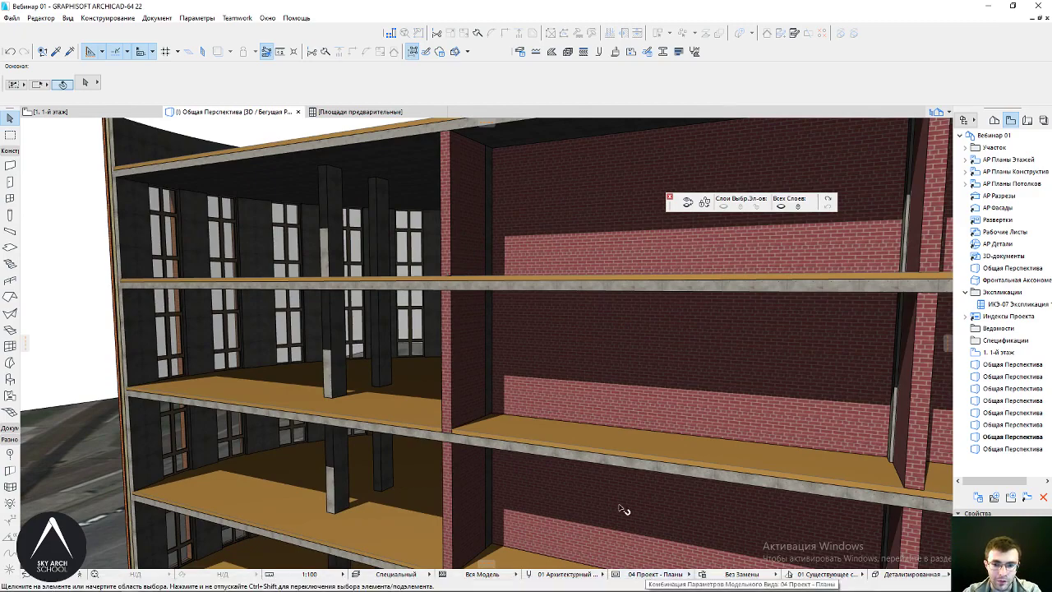
{"action": "scroll", "coordinate": [483, 287], "scroll_direction": "down", "scroll_amount": 2}
{"action": "mouse_move", "coordinate": [483, 288]}
{"action": "middle_mouse_down", "text": "shift"}
{"action": "mouse_move", "coordinate": [516, 402]}
{"action": "mouse_move", "coordinate": [650, 327]}
{"action": "mouse_move", "coordinate": [183, 163]}
{"action": "middle_mouse_up", "text": "shift"}
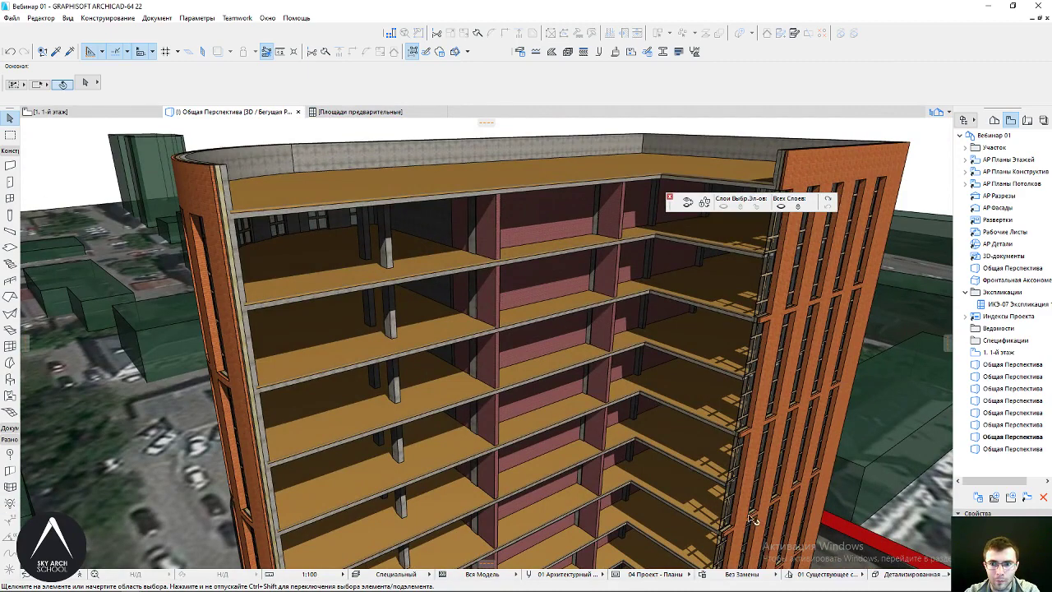
{"action": "scroll", "coordinate": [540, 303], "scroll_direction": "up", "scroll_amount": 3}
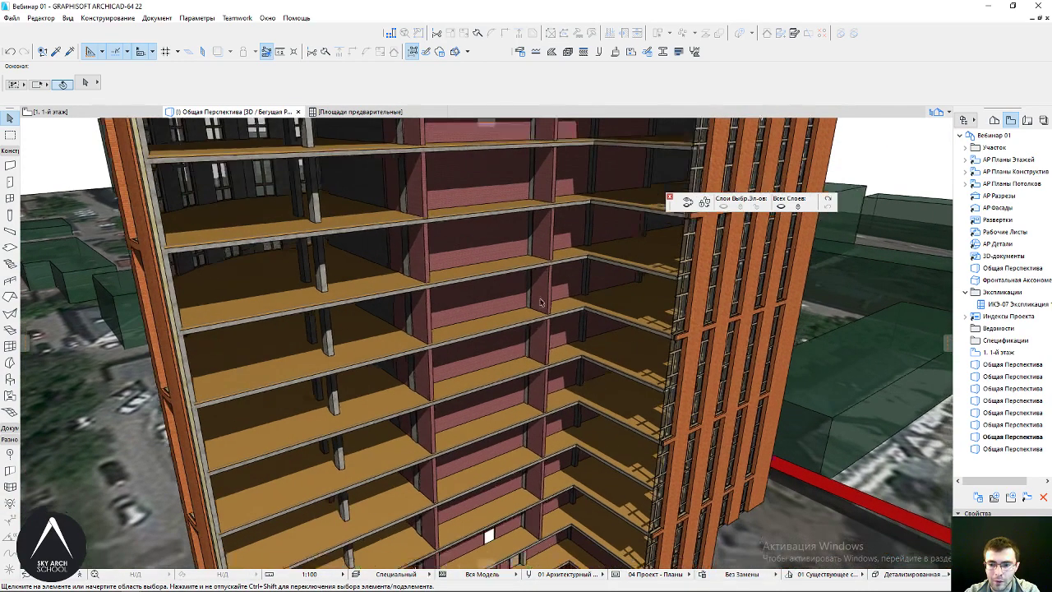
{"action": "scroll", "coordinate": [540, 303], "scroll_direction": "down", "scroll_amount": 2}
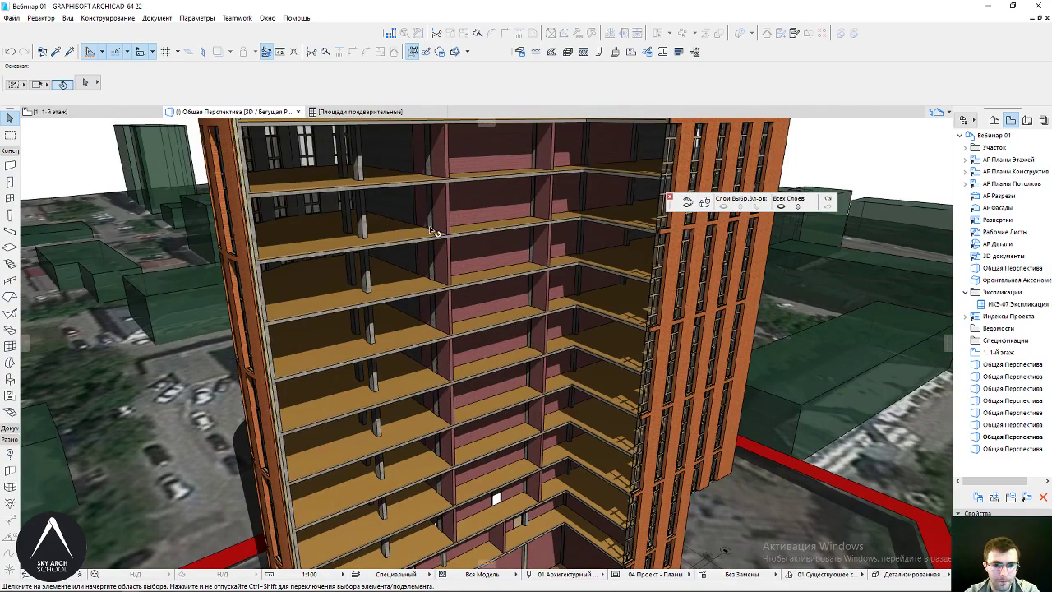
{"action": "scroll", "coordinate": [468, 265], "scroll_direction": "down", "scroll_amount": 3}
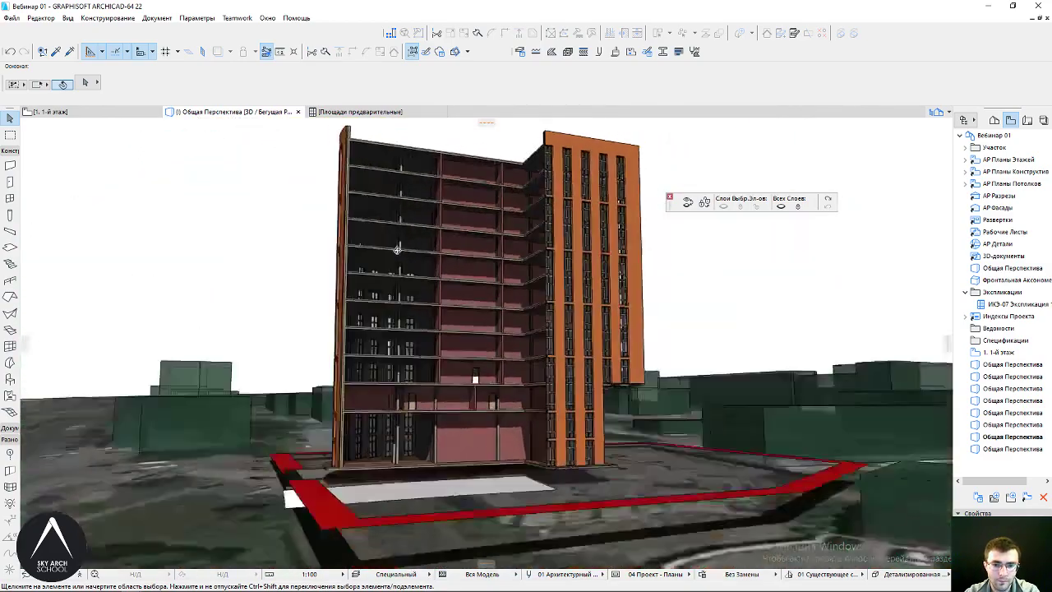
{"action": "middle_click_drag", "start_coordinate": [468, 265], "coordinate": [486, 274], "text": "shift"}
Reorient to show the roof parapet, then settle on a frontal view of tower and site
{"action": "scroll", "coordinate": [486, 274], "scroll_direction": "up", "scroll_amount": 2}
{"action": "scroll", "coordinate": [534, 282], "scroll_direction": "up", "scroll_amount": 2}
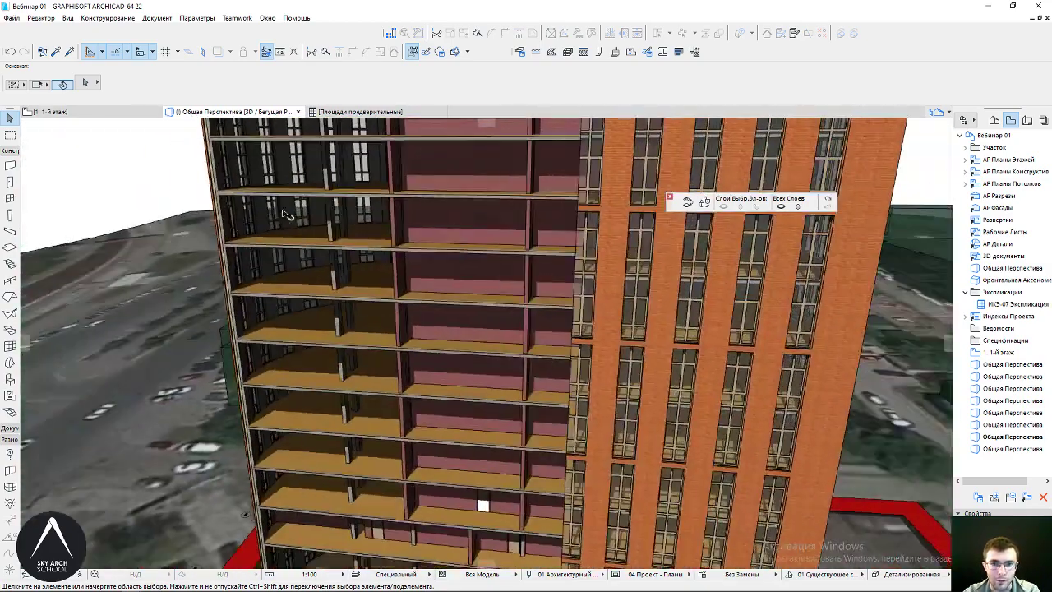
{"action": "scroll", "coordinate": [608, 294], "scroll_direction": "up", "scroll_amount": 2}
{"action": "scroll", "coordinate": [678, 307], "scroll_direction": "up", "scroll_amount": 2}
{"action": "middle_click_drag", "start_coordinate": [677, 306], "coordinate": [333, 206], "text": "shift"}
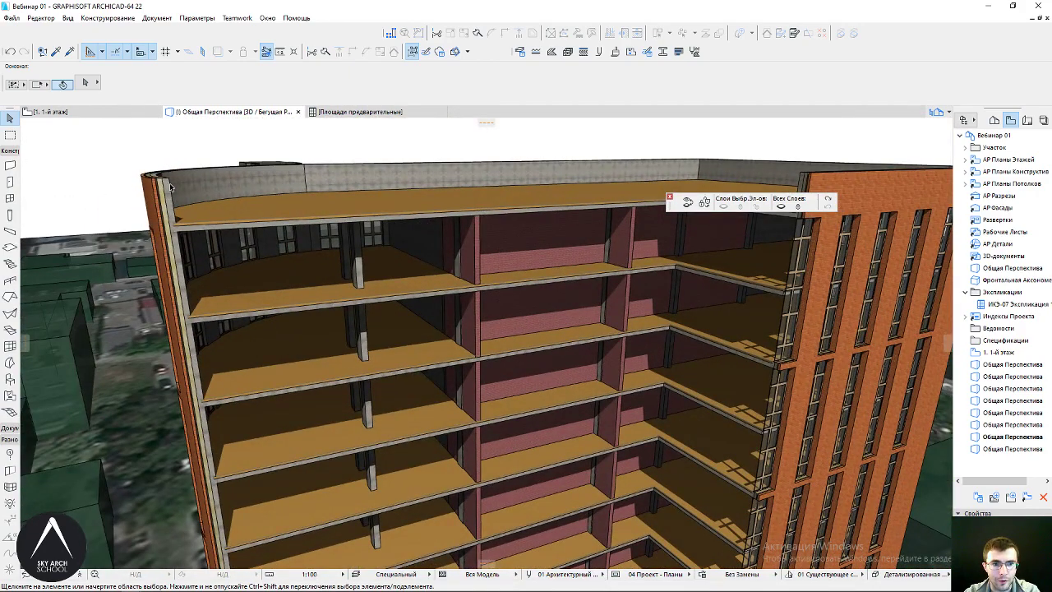
{"action": "scroll", "coordinate": [444, 273], "scroll_direction": "down", "scroll_amount": 1}
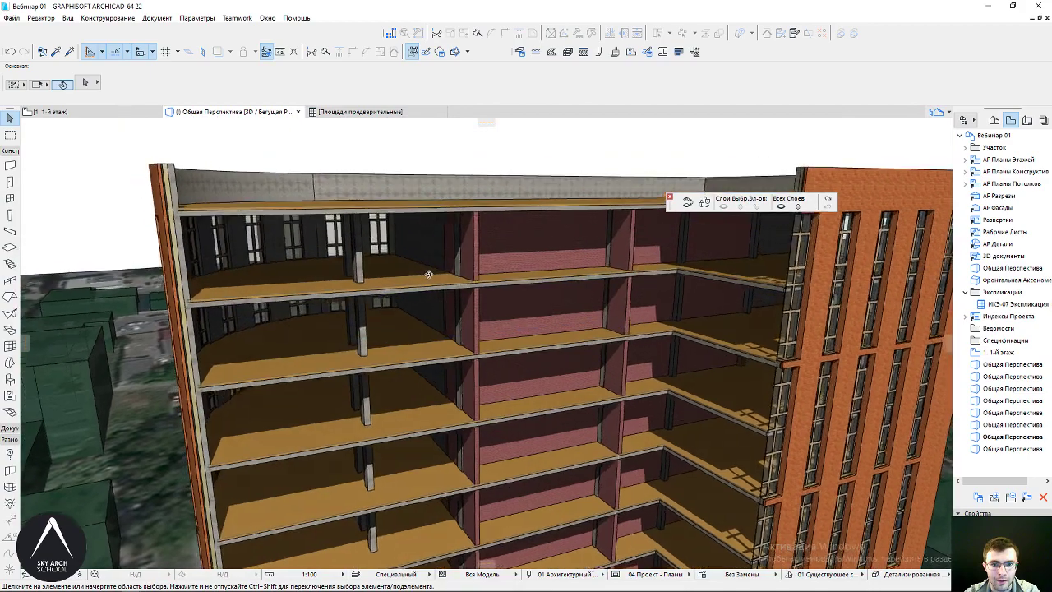
{"action": "scroll", "coordinate": [440, 247], "scroll_direction": "down", "scroll_amount": 2}
{"action": "scroll", "coordinate": [436, 214], "scroll_direction": "down", "scroll_amount": 3}
{"action": "scroll", "coordinate": [462, 238], "scroll_direction": "down", "scroll_amount": 1}
{"action": "mouse_move", "coordinate": [462, 237]}
{"action": "middle_mouse_down", "text": "shift"}
{"action": "mouse_move", "coordinate": [477, 283]}
{"action": "mouse_move", "coordinate": [468, 296]}
{"action": "mouse_move", "coordinate": [481, 249]}
{"action": "middle_mouse_up", "text": "shift"}
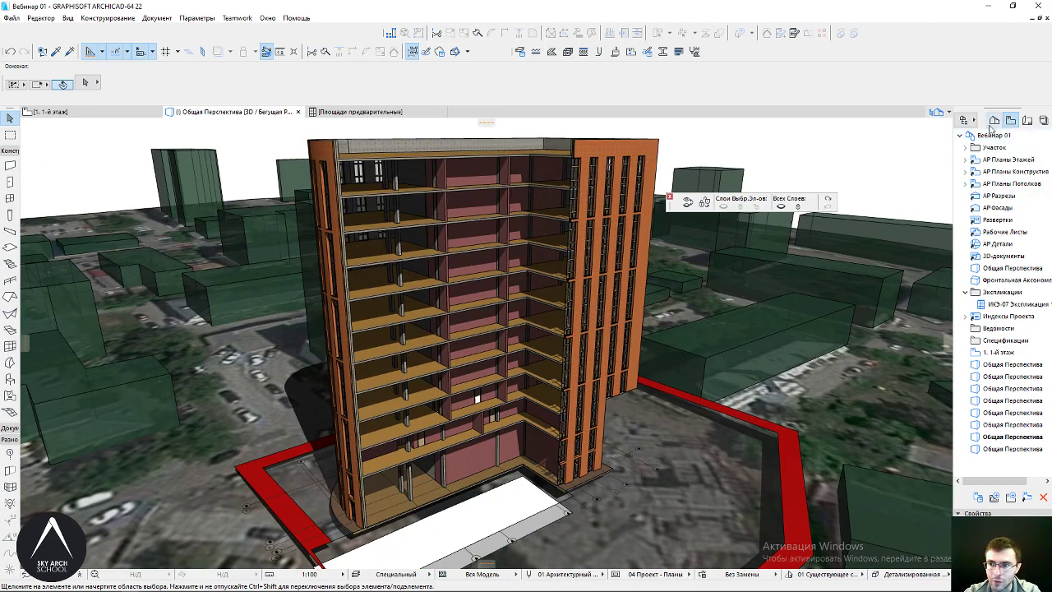
From the Project Map, add a Компоненты-type catalogue named 'Объем железобетона'
{"action": "left_click", "coordinate": [994, 120]}
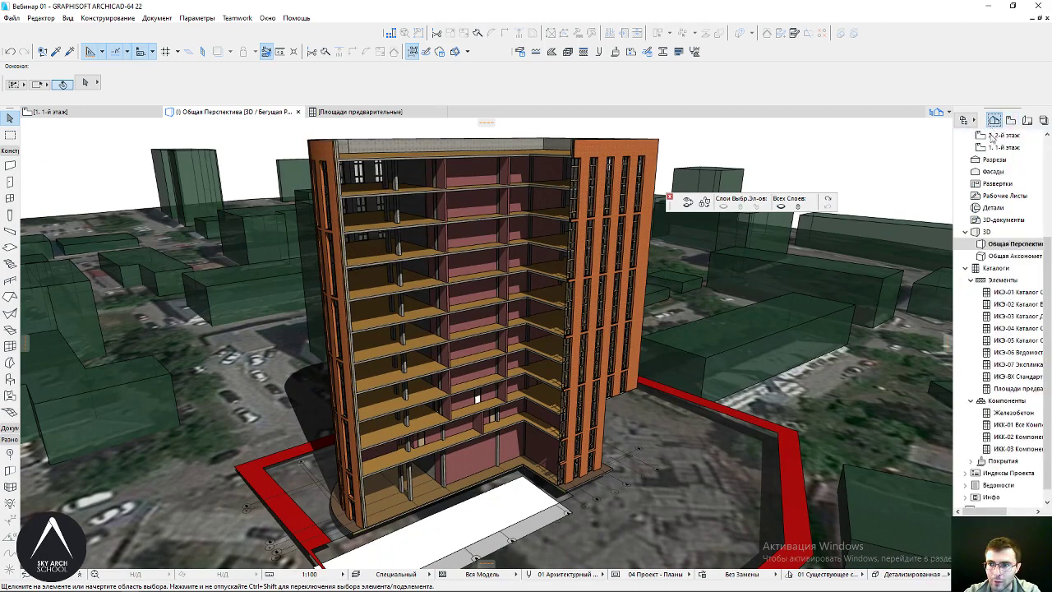
{"action": "left_click", "coordinate": [971, 280]}
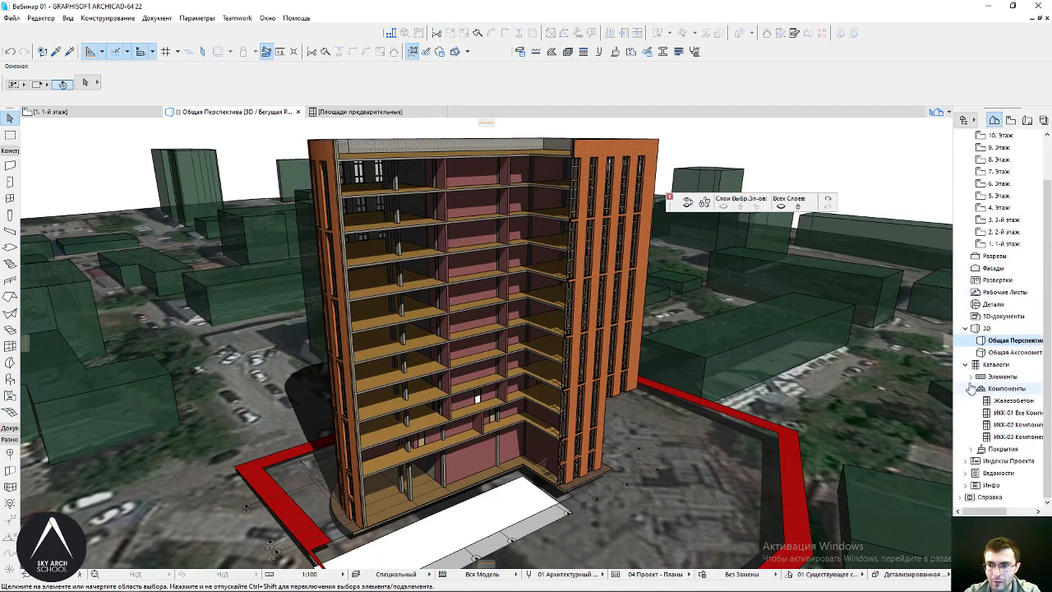
{"action": "left_click", "coordinate": [971, 388]}
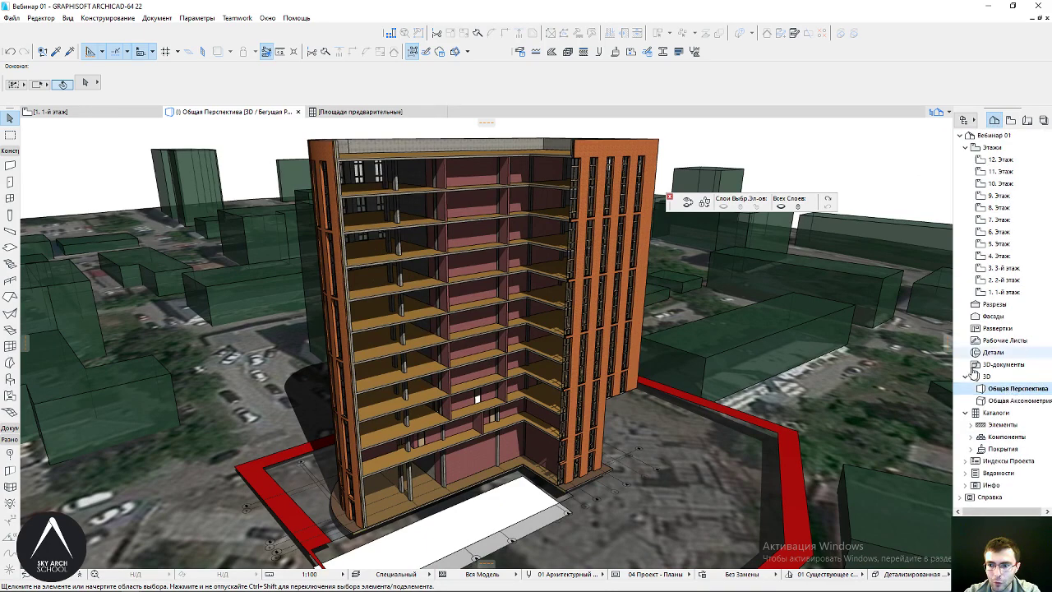
{"action": "right_click", "coordinate": [1002, 441]}
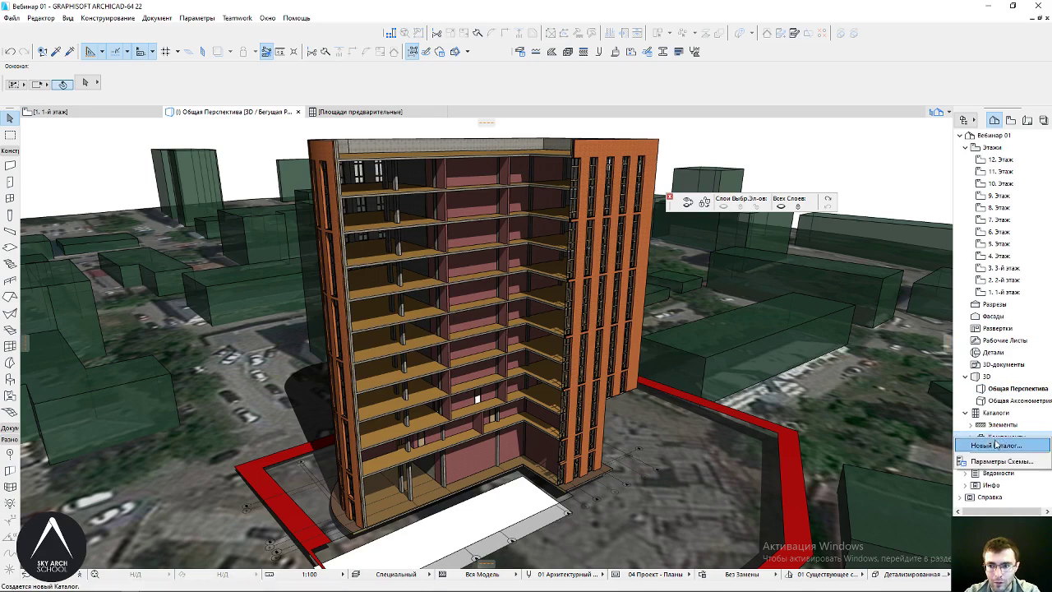
{"action": "left_click", "coordinate": [996, 445]}
{"action": "left_click_drag", "start_coordinate": [559, 174], "coordinate": [619, 343]}
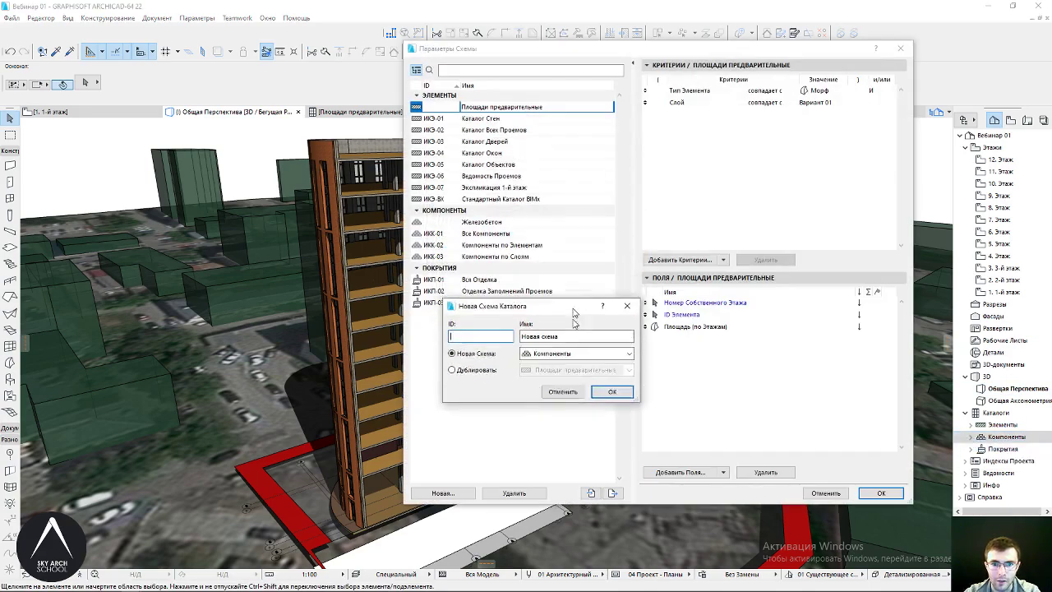
{"action": "left_click", "coordinate": [589, 392]}
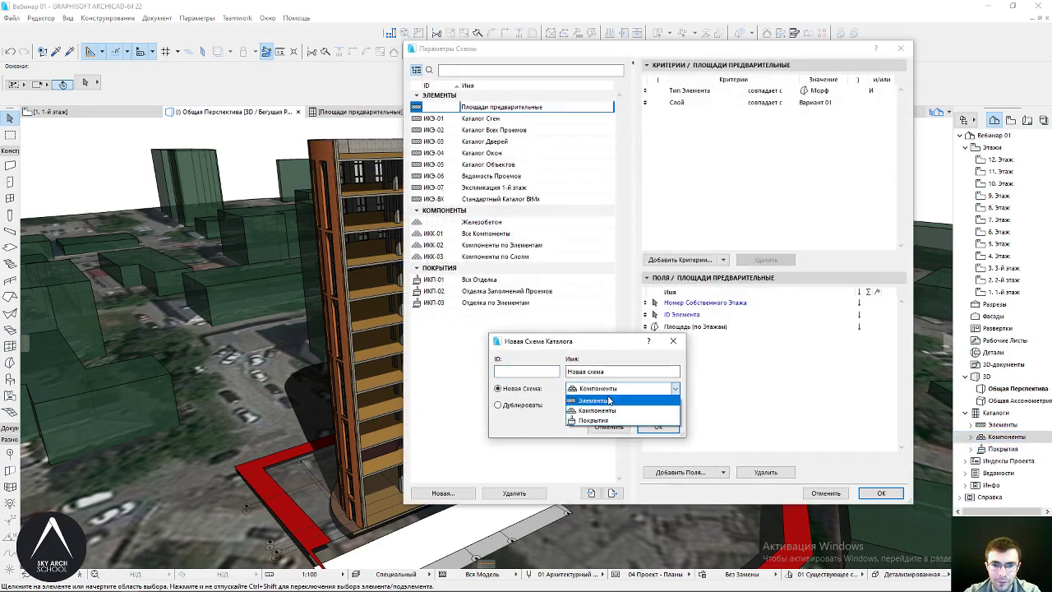
{"action": "left_click", "coordinate": [602, 385]}
{"action": "key", "text": "shift+Tab"}
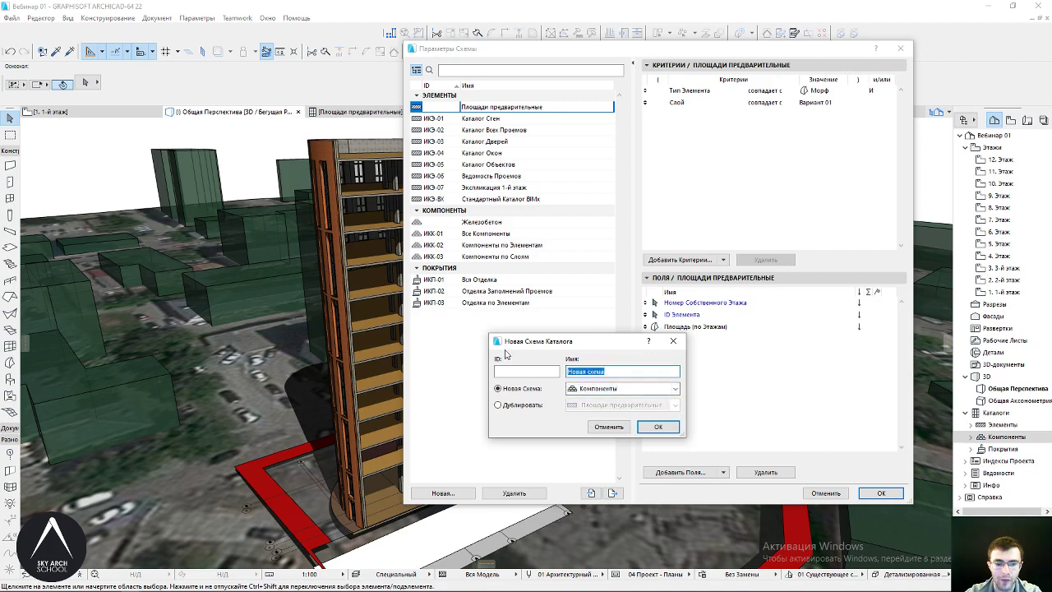
{"action": "type", "text": "Объем железобетона"}
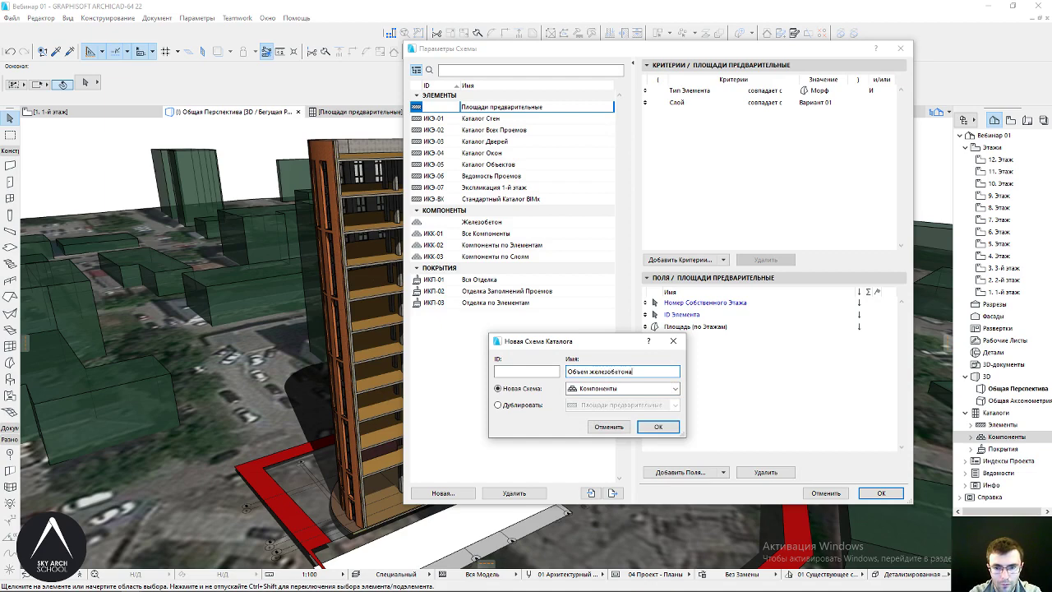
{"action": "key", "text": "Return"}
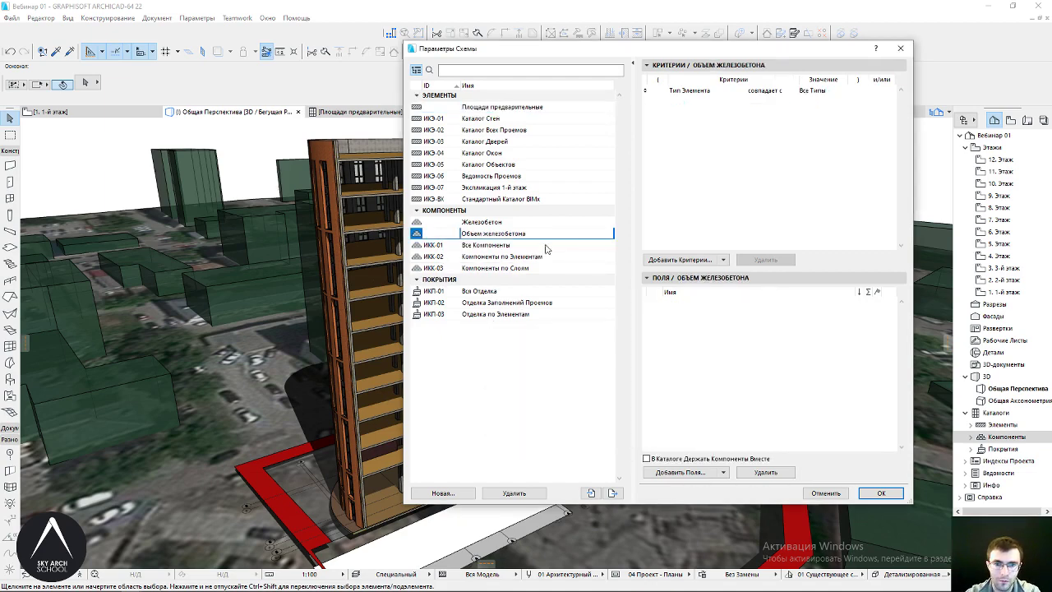
Compare the Все Компоненты and Железобетон schemes, then return to Объем железобетона
{"action": "left_click_drag", "start_coordinate": [749, 49], "coordinate": [858, 91]}
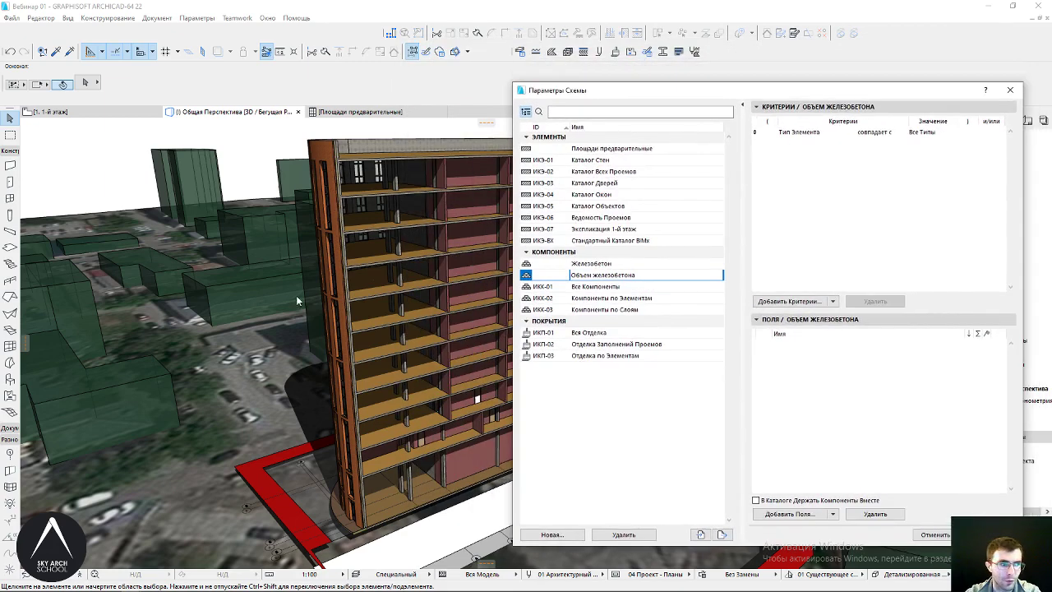
{"action": "left_click", "coordinate": [615, 287]}
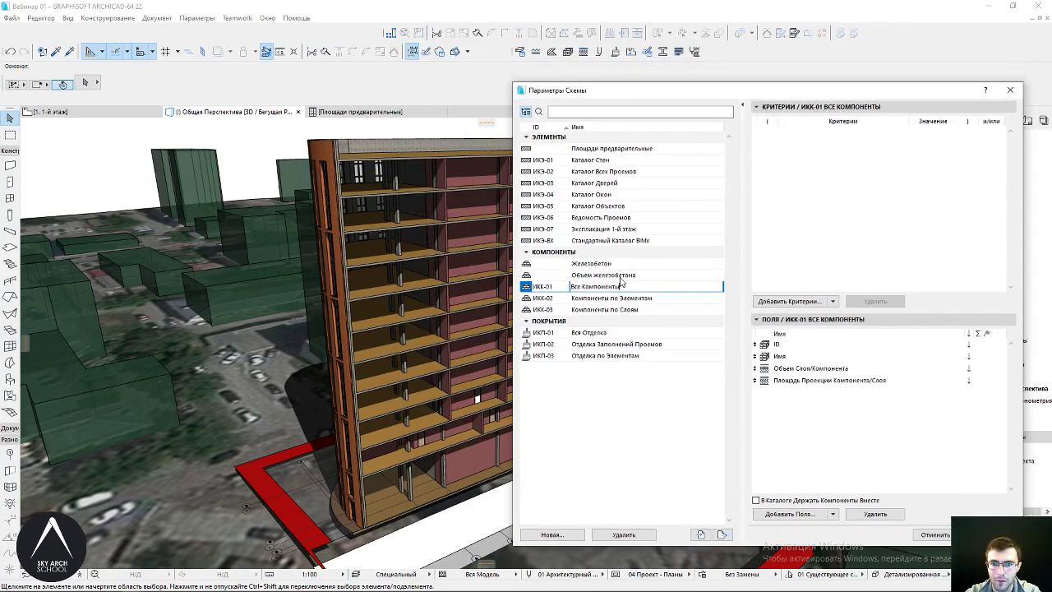
{"action": "left_click", "coordinate": [628, 264]}
{"action": "left_click", "coordinate": [630, 264]}
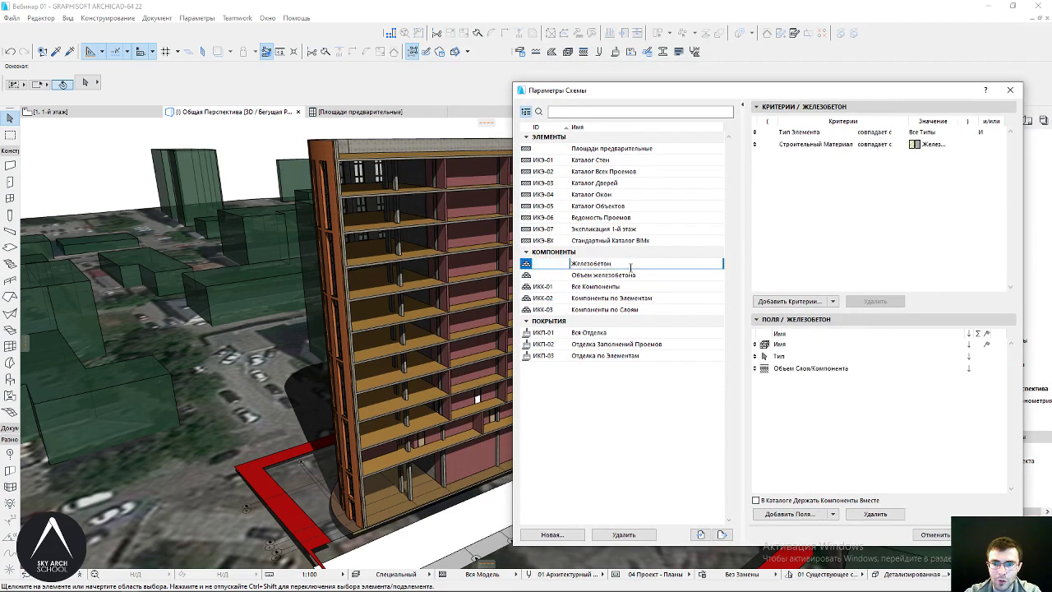
{"action": "left_click", "coordinate": [631, 273]}
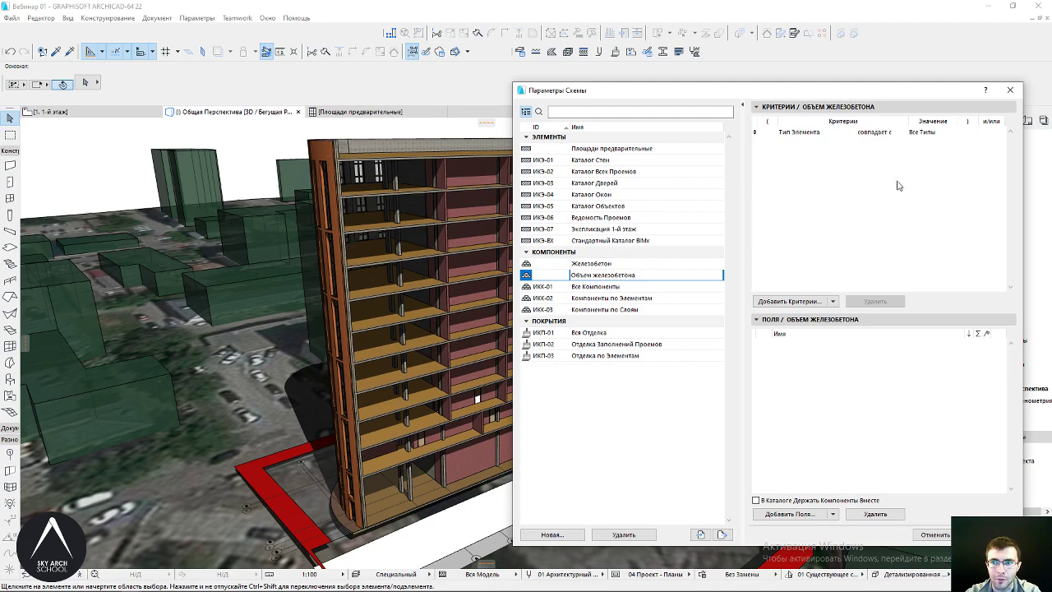
Add a Building Material criterion set to КР-06 Железобетон - Конструкционный
{"action": "left_click", "coordinate": [785, 131]}
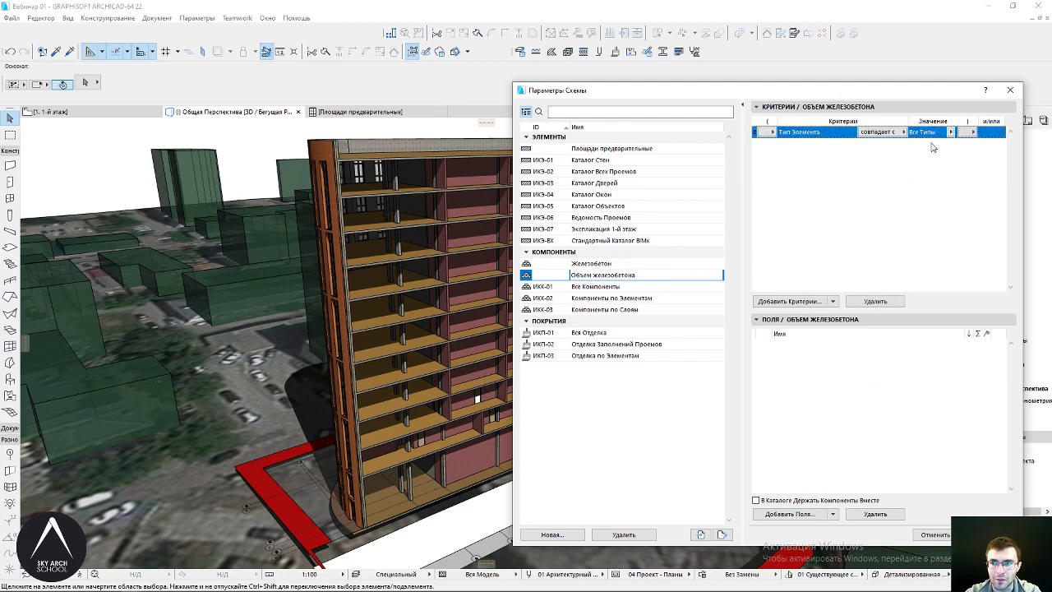
{"action": "left_click", "coordinate": [950, 133]}
{"action": "left_click", "coordinate": [789, 301]}
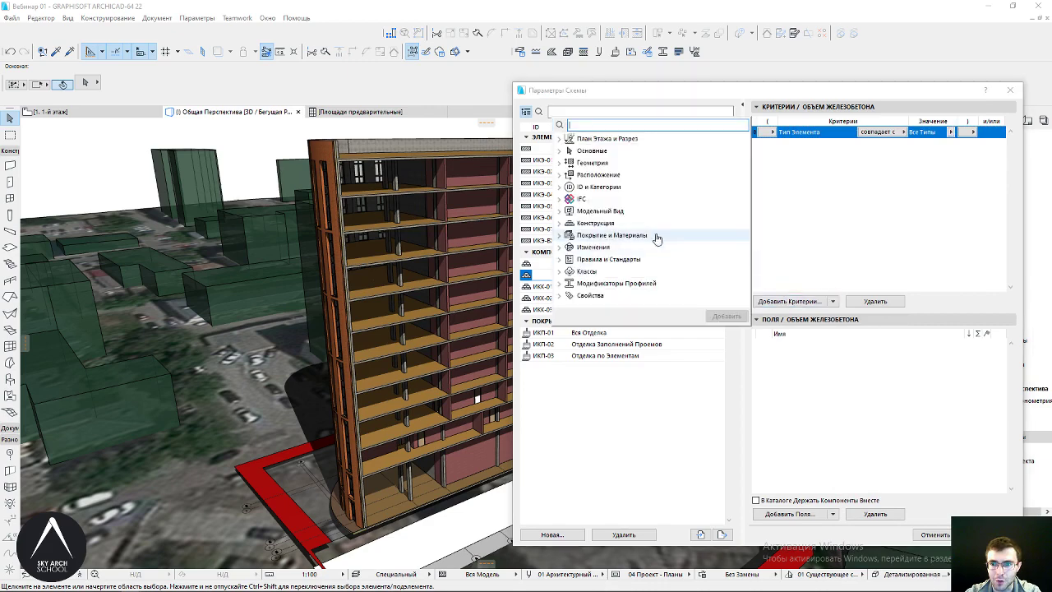
{"action": "left_click", "coordinate": [559, 222]}
{"action": "left_click", "coordinate": [559, 187]}
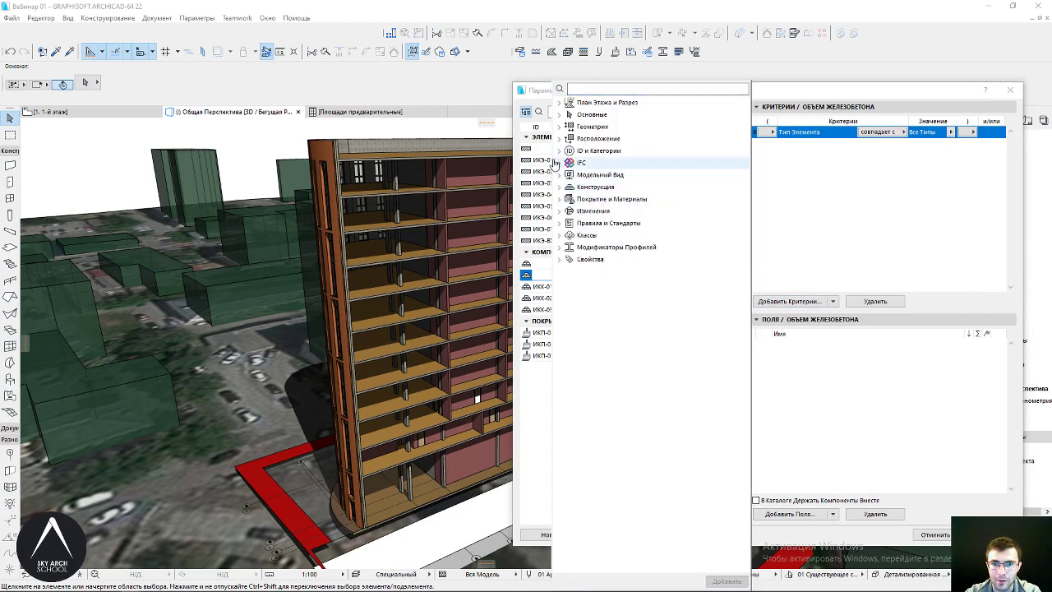
{"action": "left_click", "coordinate": [559, 199]}
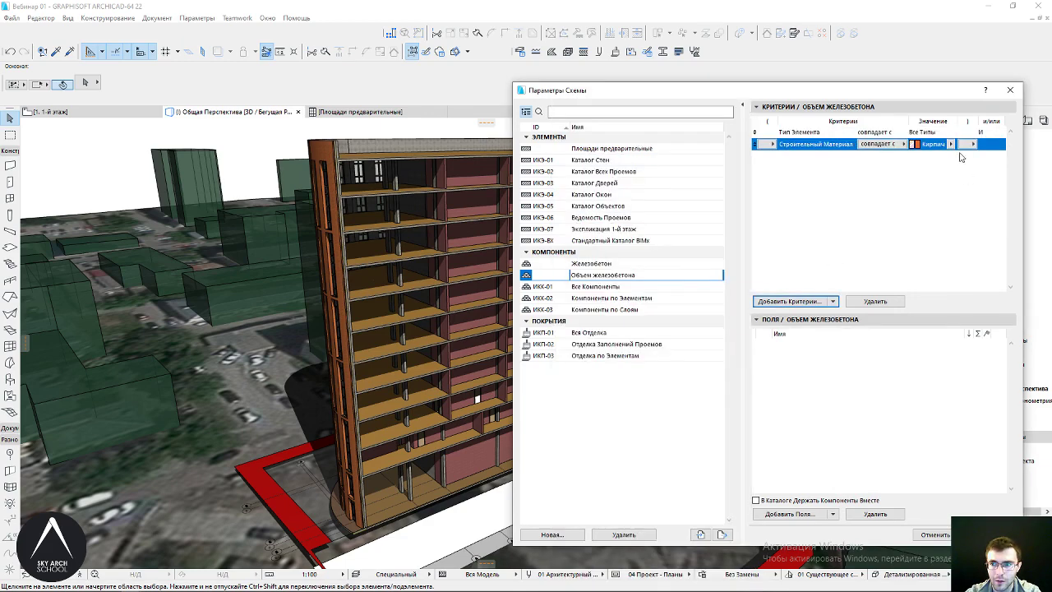
{"action": "left_click", "coordinate": [951, 144]}
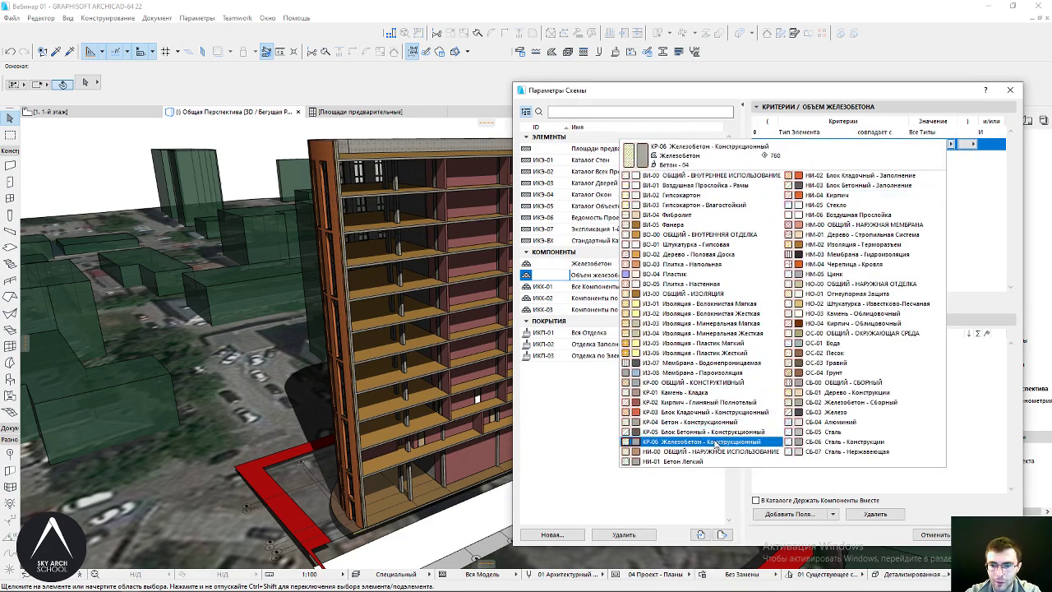
{"action": "left_click", "coordinate": [755, 441]}
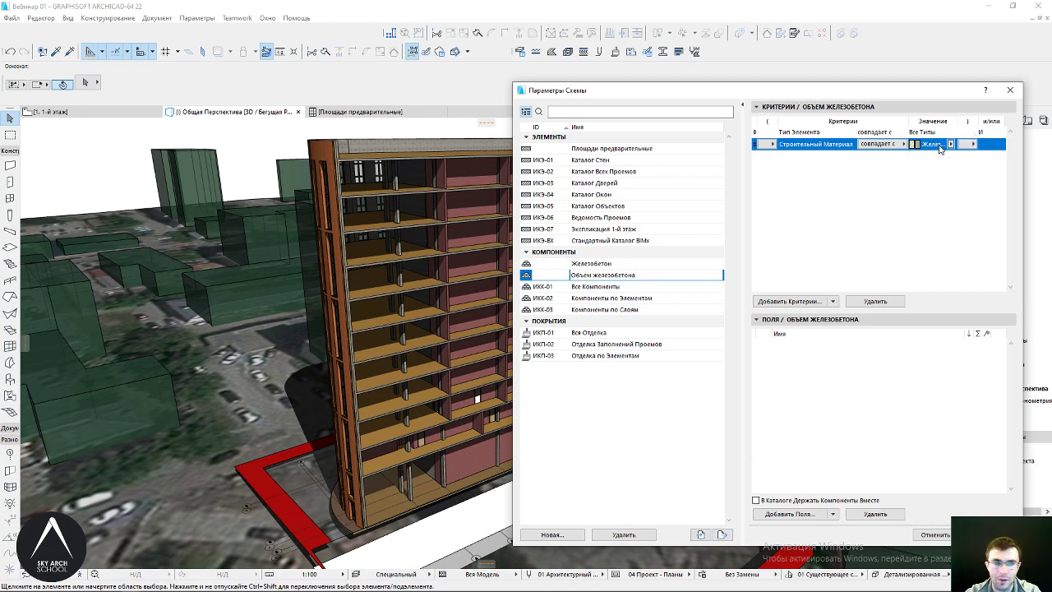
Check the Железобетон scheme's fields, then add the Building Material Имя field
{"action": "left_click", "coordinate": [816, 377]}
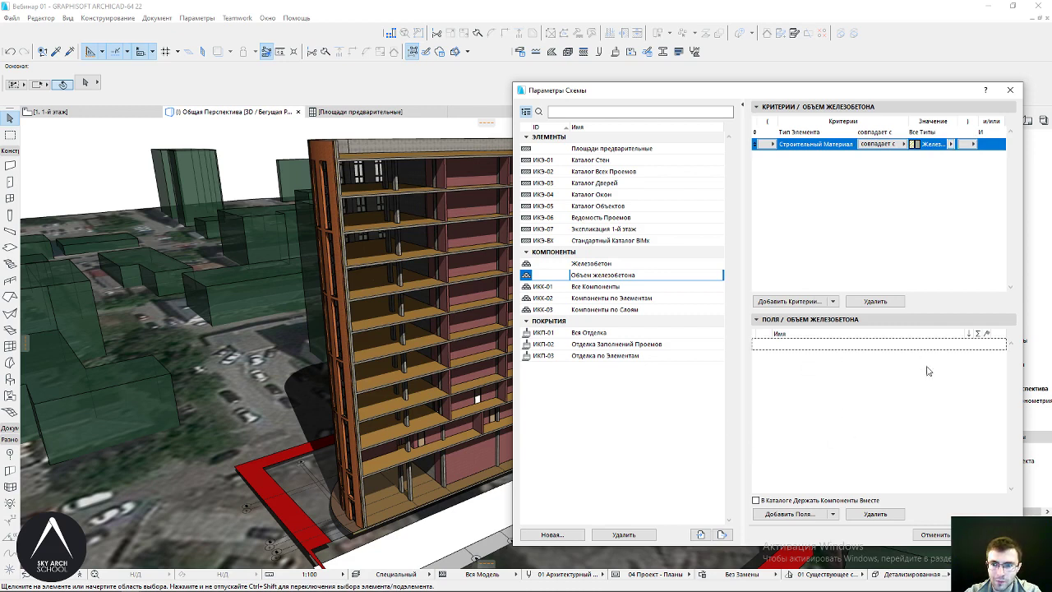
{"action": "left_click", "coordinate": [613, 264]}
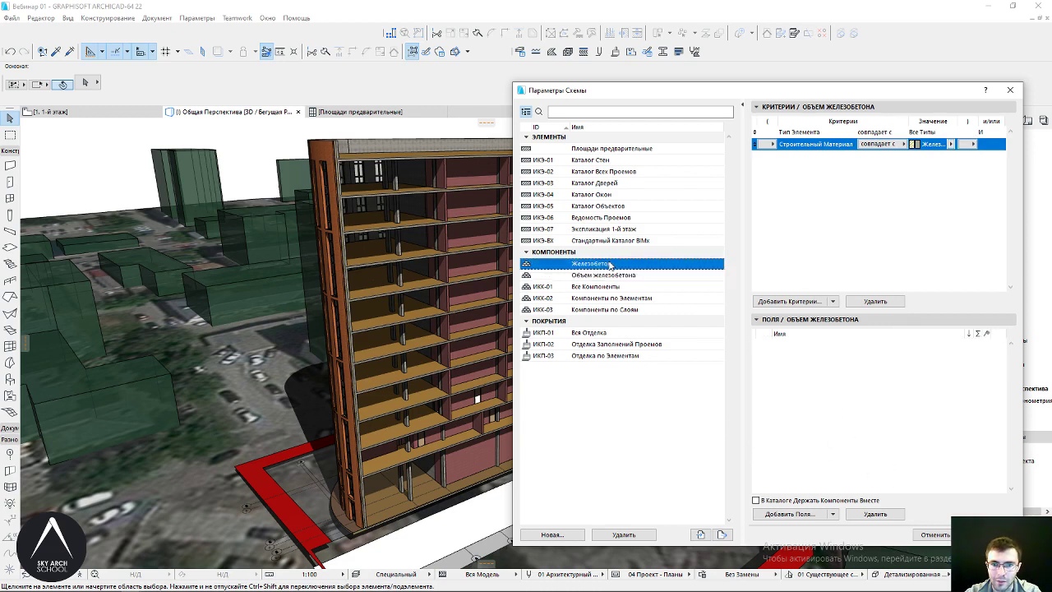
{"action": "left_click", "coordinate": [608, 275]}
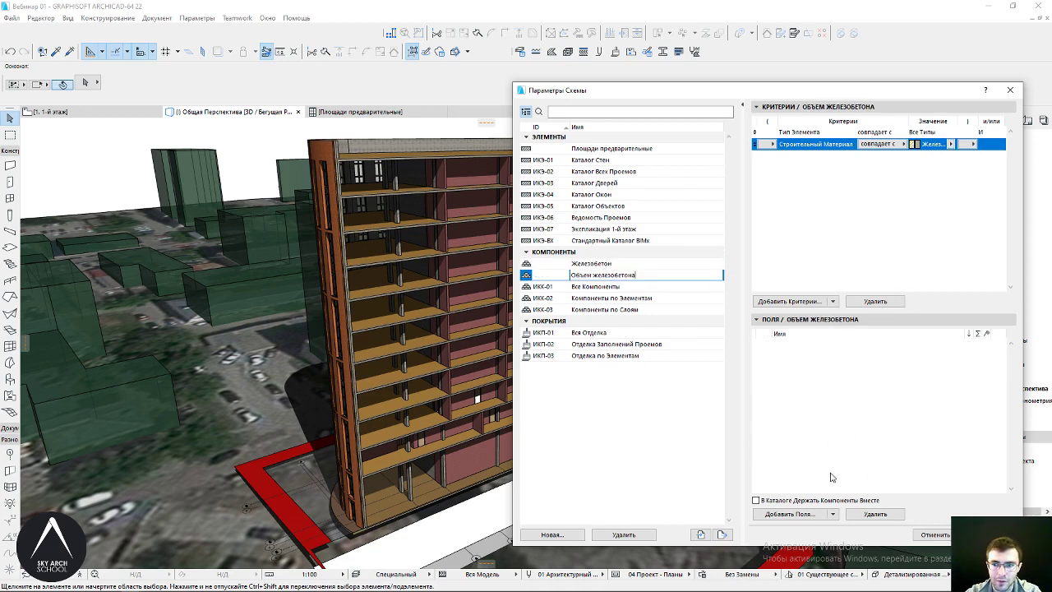
{"action": "left_click", "coordinate": [793, 513]}
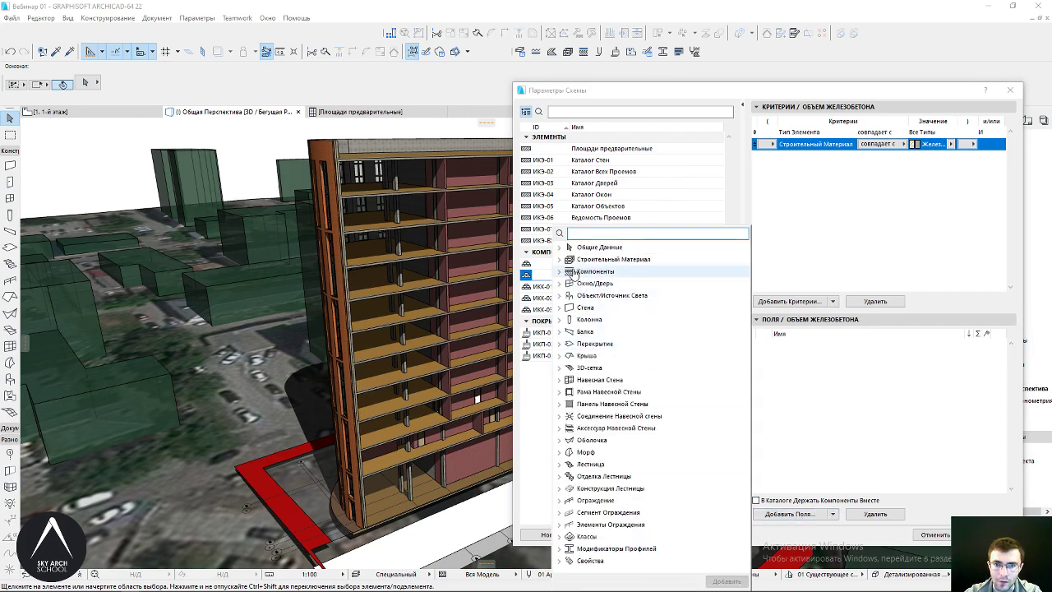
{"action": "left_click", "coordinate": [566, 260]}
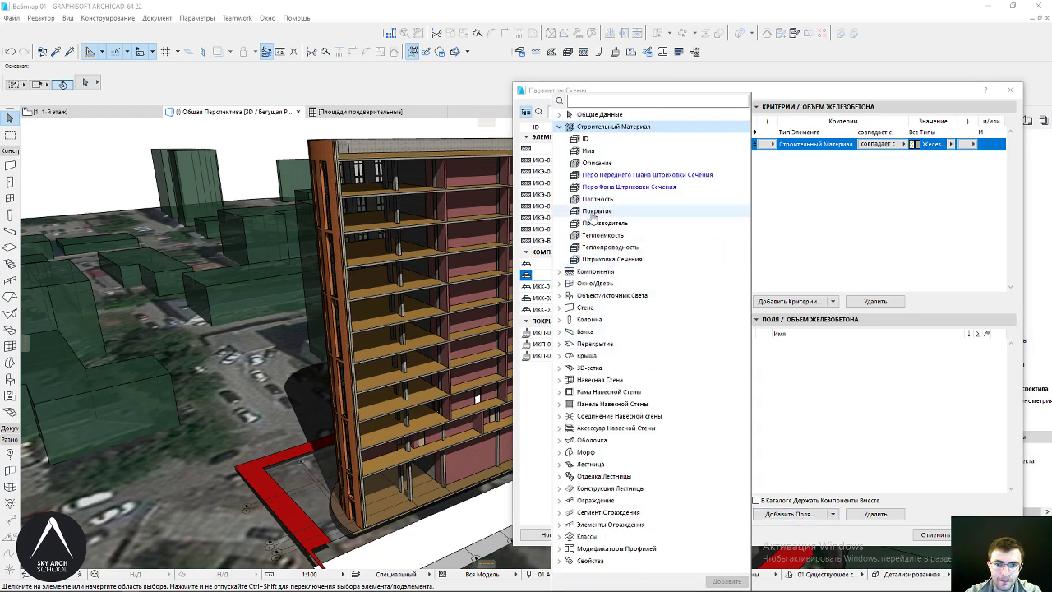
{"action": "double_click", "coordinate": [589, 151]}
{"action": "left_click", "coordinate": [812, 380]}
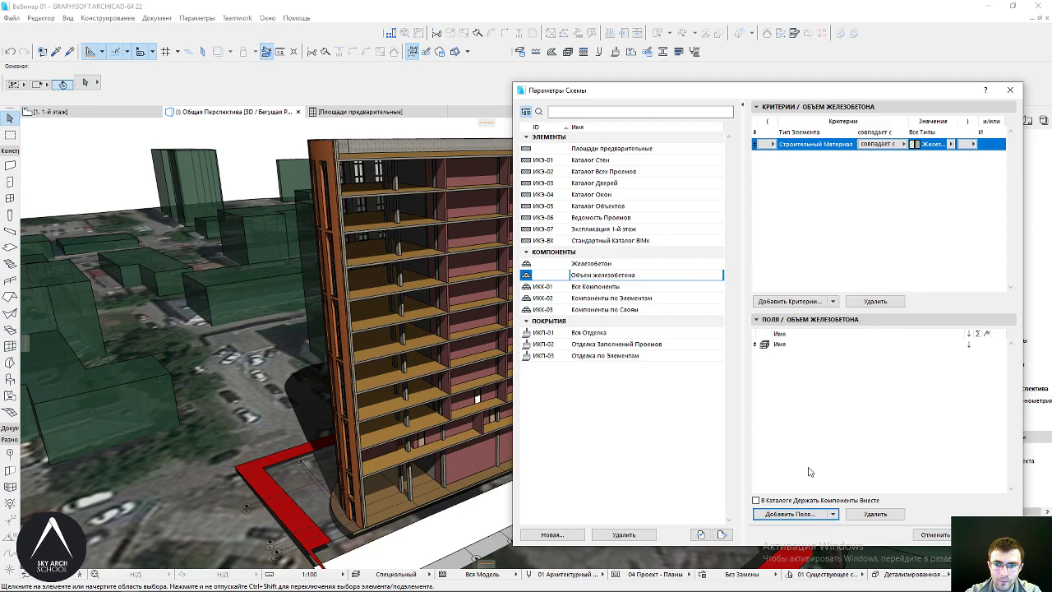
Add the Объем Слоя/Компонента field from the Components group
{"action": "left_click", "coordinate": [811, 516]}
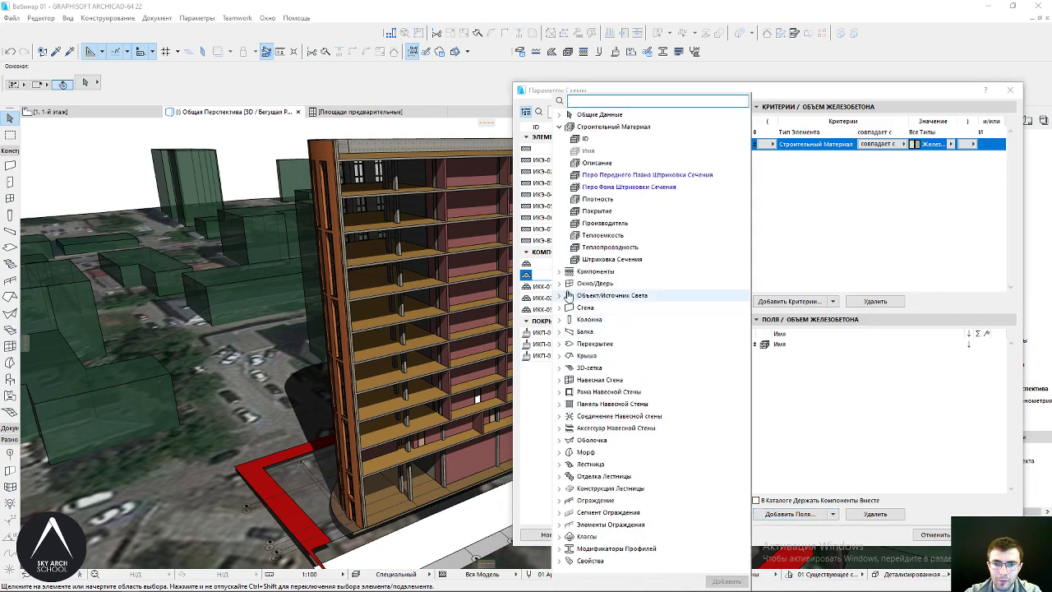
{"action": "left_click", "coordinate": [566, 272]}
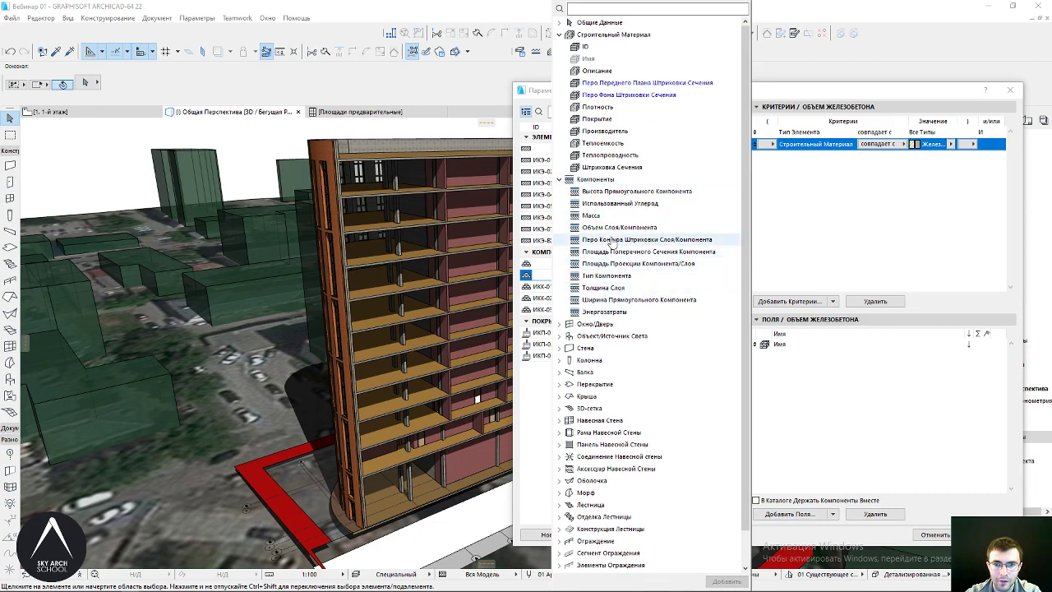
{"action": "double_click", "coordinate": [599, 227]}
{"action": "left_click", "coordinate": [821, 404]}
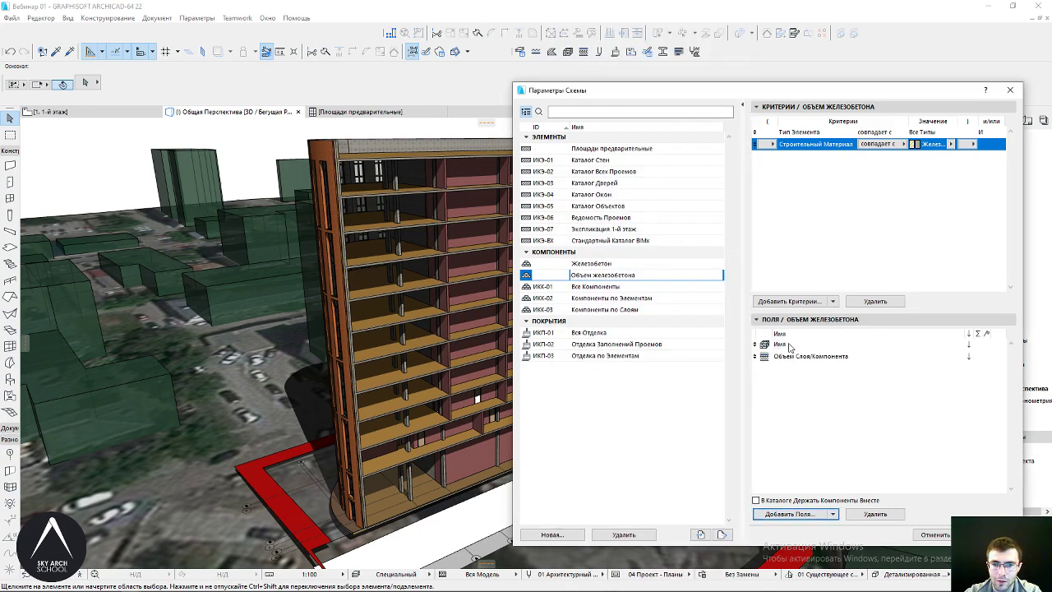
{"action": "left_click", "coordinate": [789, 345]}
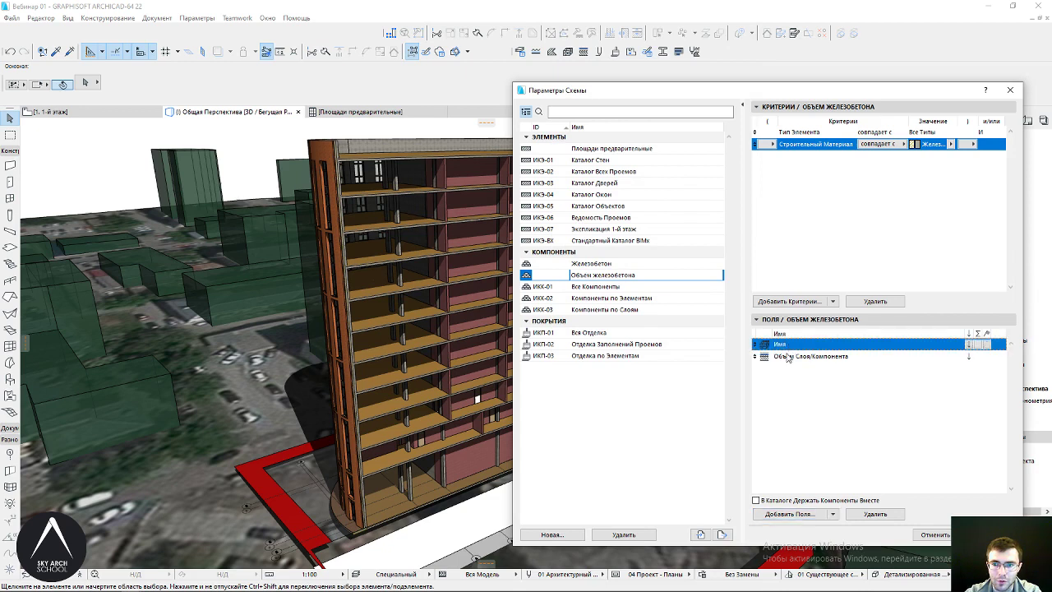
{"action": "left_click", "coordinate": [787, 357]}
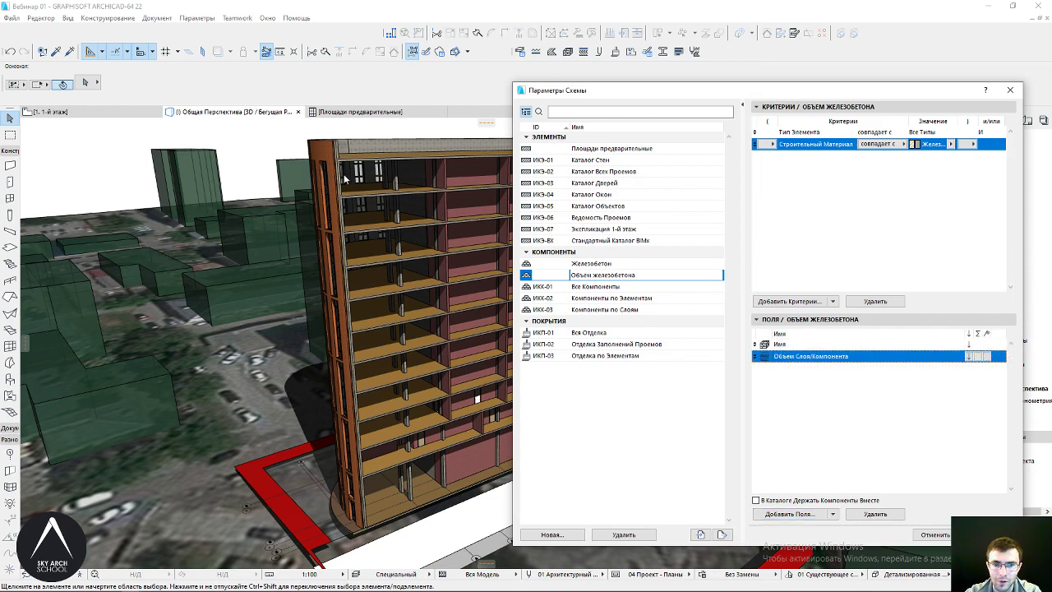
{"action": "left_click", "coordinate": [809, 348]}
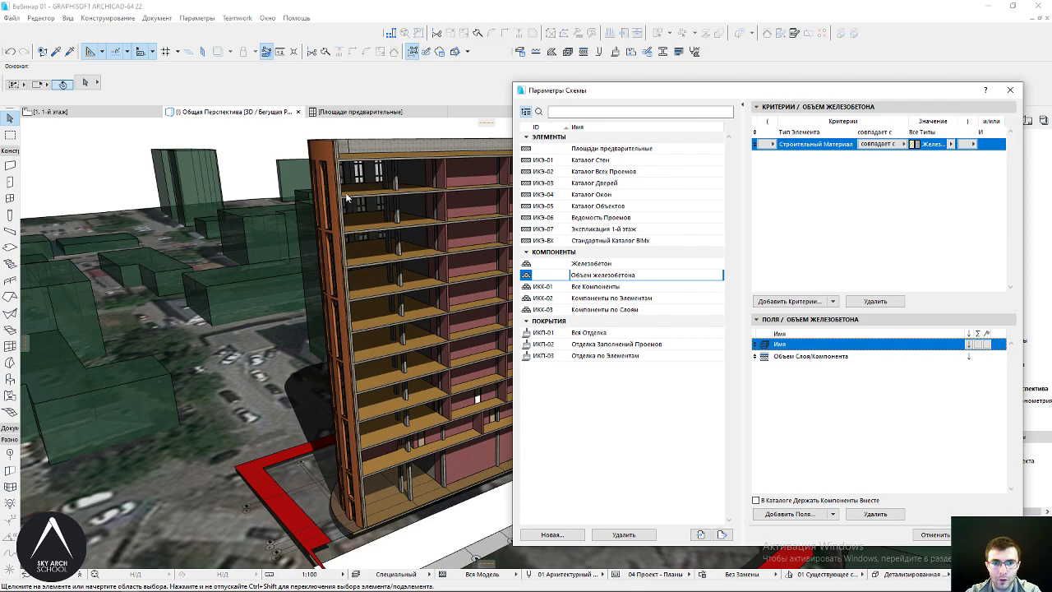
Add the General Тип field and move it to the top of the list
{"action": "left_click", "coordinate": [793, 514]}
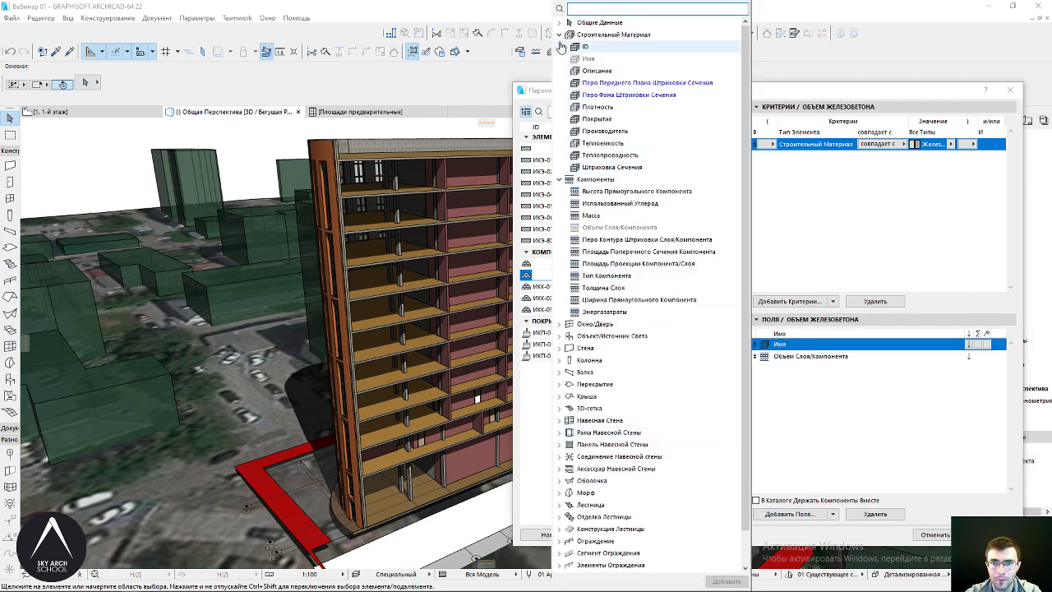
{"action": "left_click", "coordinate": [585, 46]}
{"action": "left_click", "coordinate": [559, 23]}
{"action": "scroll", "coordinate": [592, 329], "scroll_direction": "down", "scroll_amount": 15}
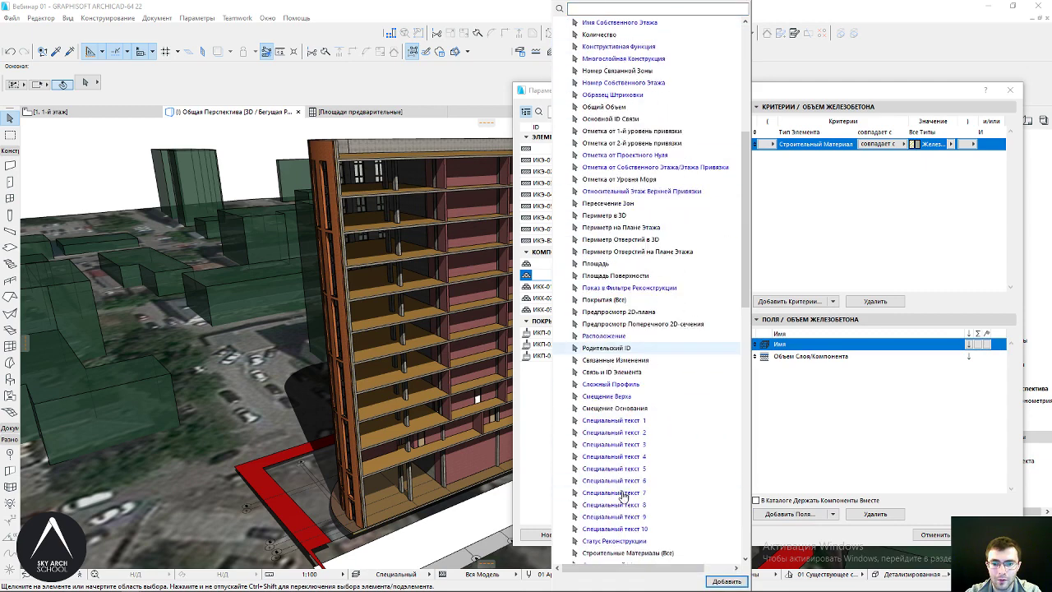
{"action": "double_click", "coordinate": [589, 528]}
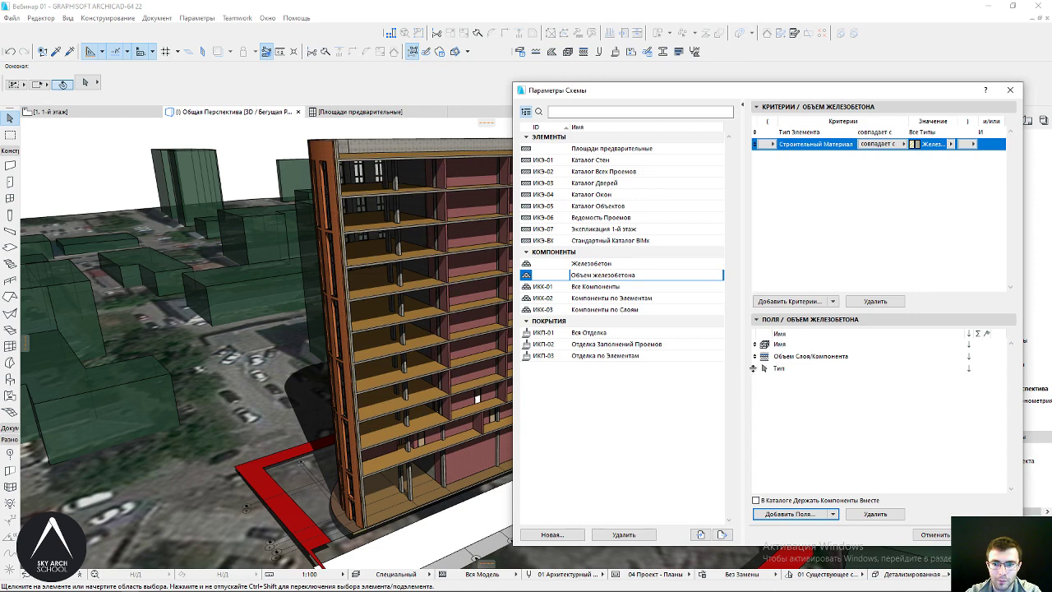
{"action": "left_click_drag", "start_coordinate": [753, 368], "coordinate": [753, 341]}
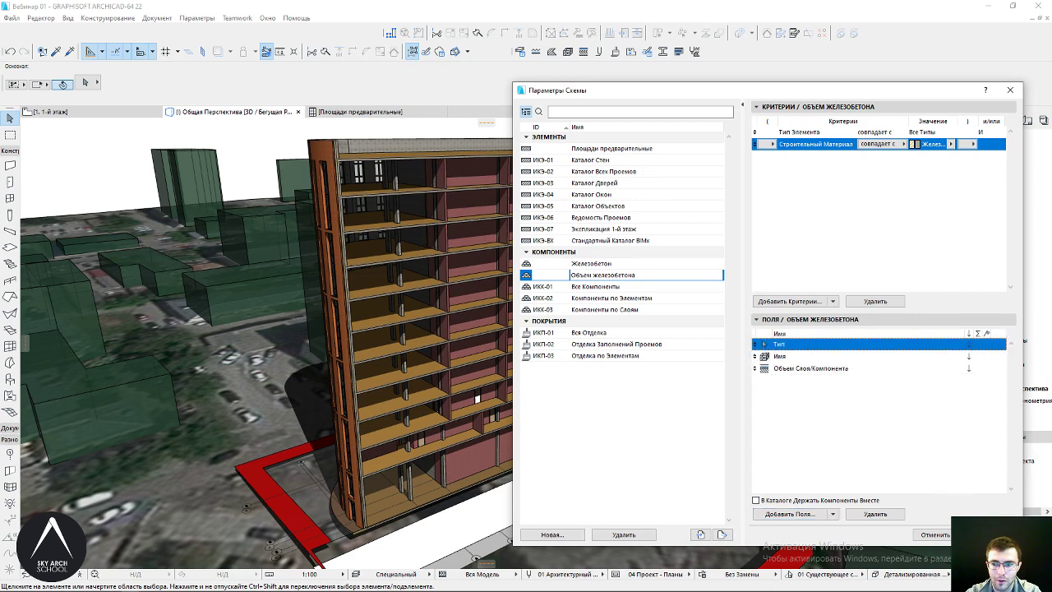
Open the Объем железобетона schedule and widen its Тип and Имя columns
{"action": "key", "text": "Return"}
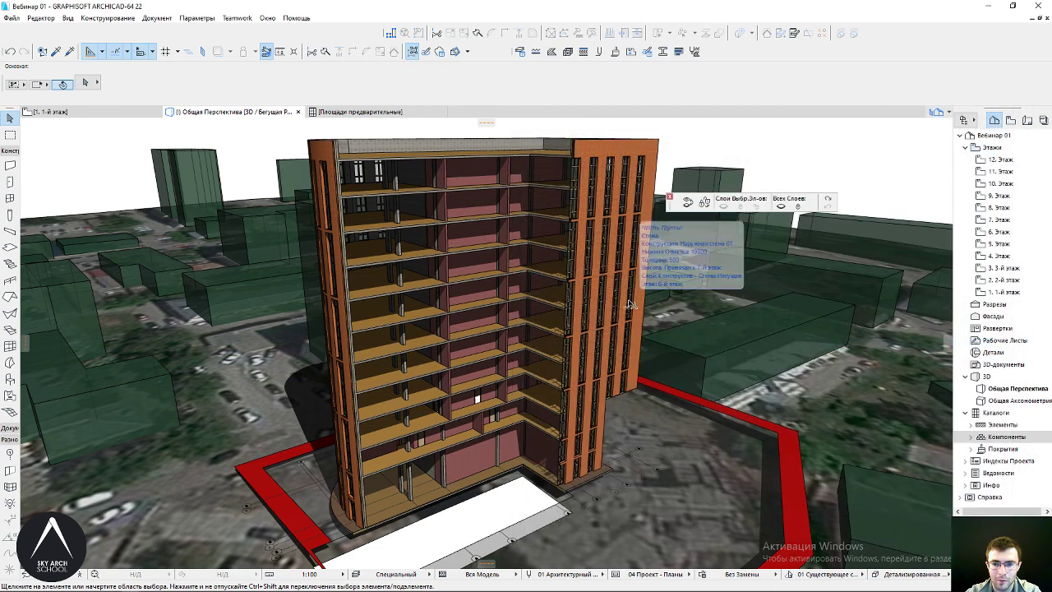
{"action": "double_click", "coordinate": [1016, 437]}
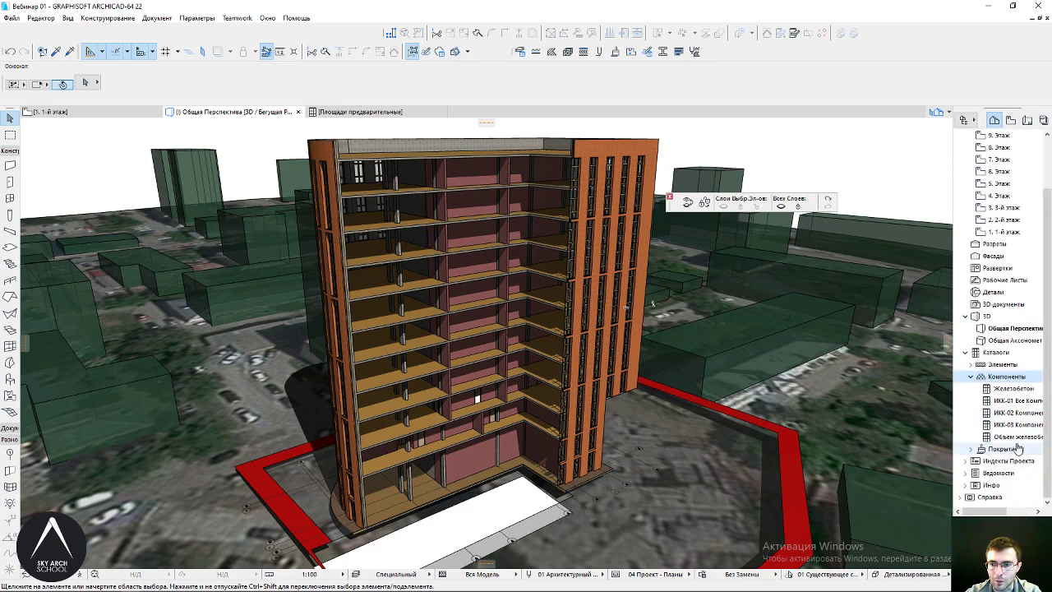
{"action": "double_click", "coordinate": [1017, 436]}
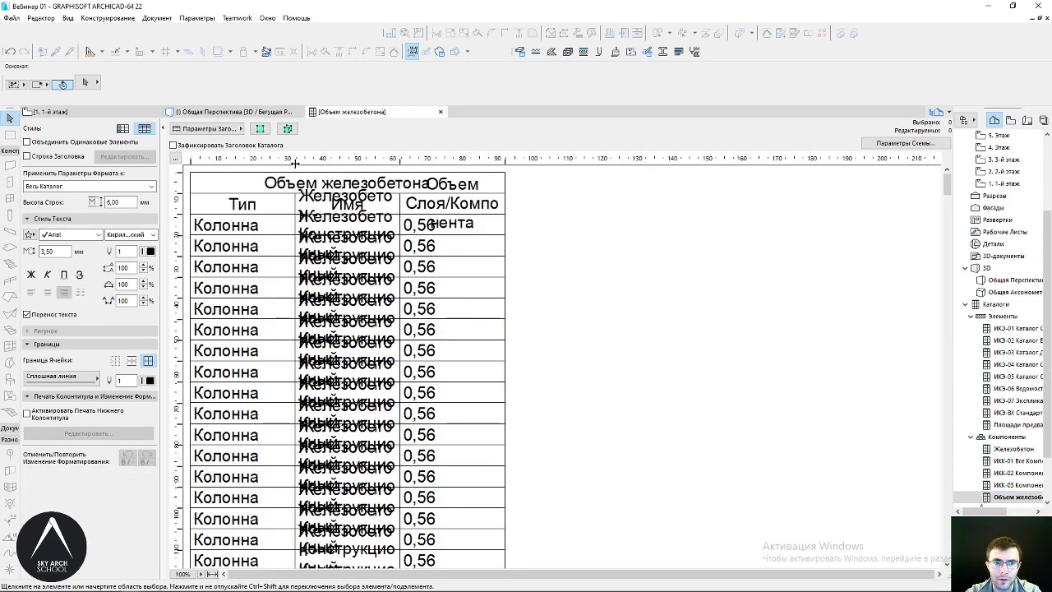
{"action": "left_click_drag", "start_coordinate": [294, 163], "coordinate": [323, 163]}
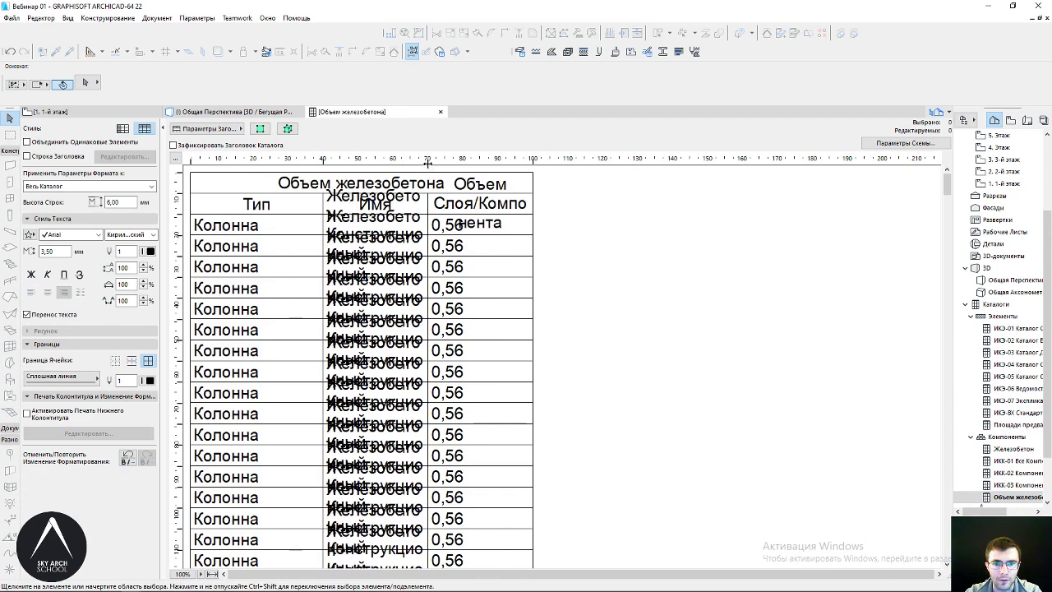
{"action": "left_click_drag", "start_coordinate": [428, 163], "coordinate": [637, 159]}
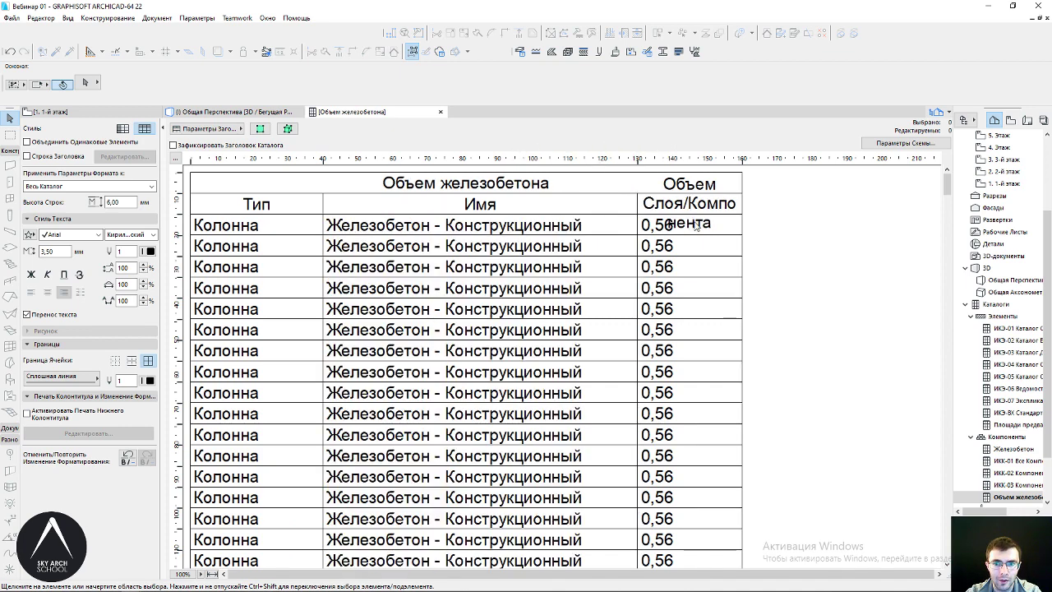
Hide the main title, set header row height 15 and value row height 8, and merge uniform items
{"action": "left_click", "coordinate": [233, 130]}
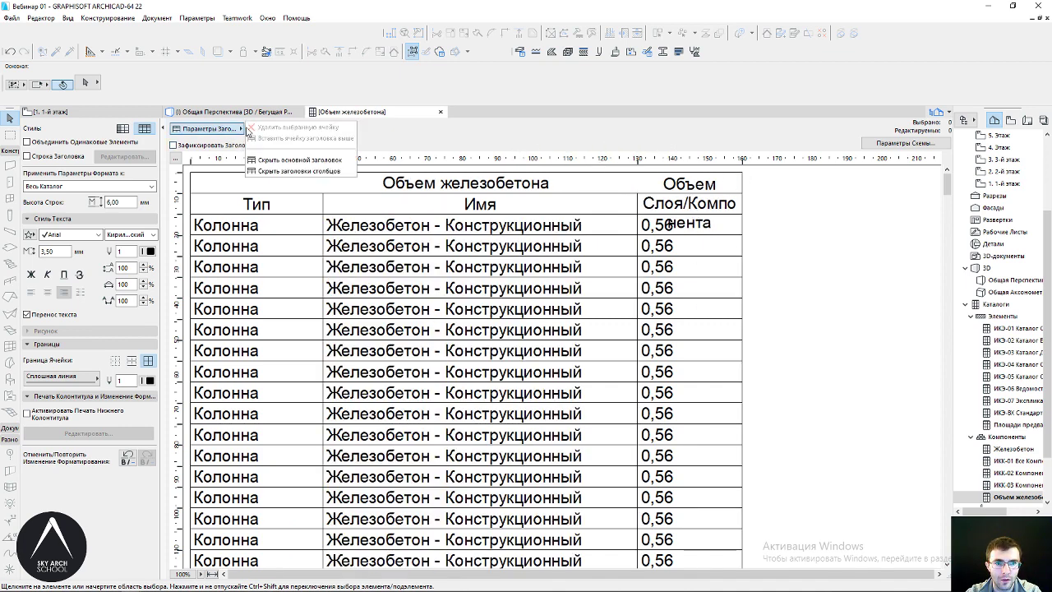
{"action": "left_click", "coordinate": [187, 157]}
{"action": "left_click", "coordinate": [177, 158]}
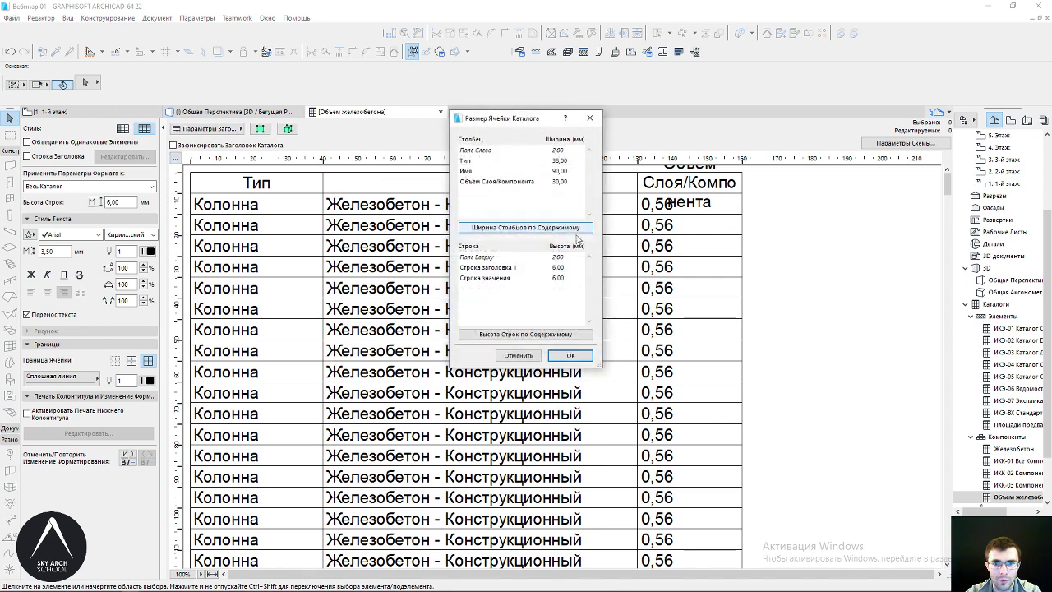
{"action": "left_click", "coordinate": [569, 277]}
{"action": "left_click", "coordinate": [518, 267]}
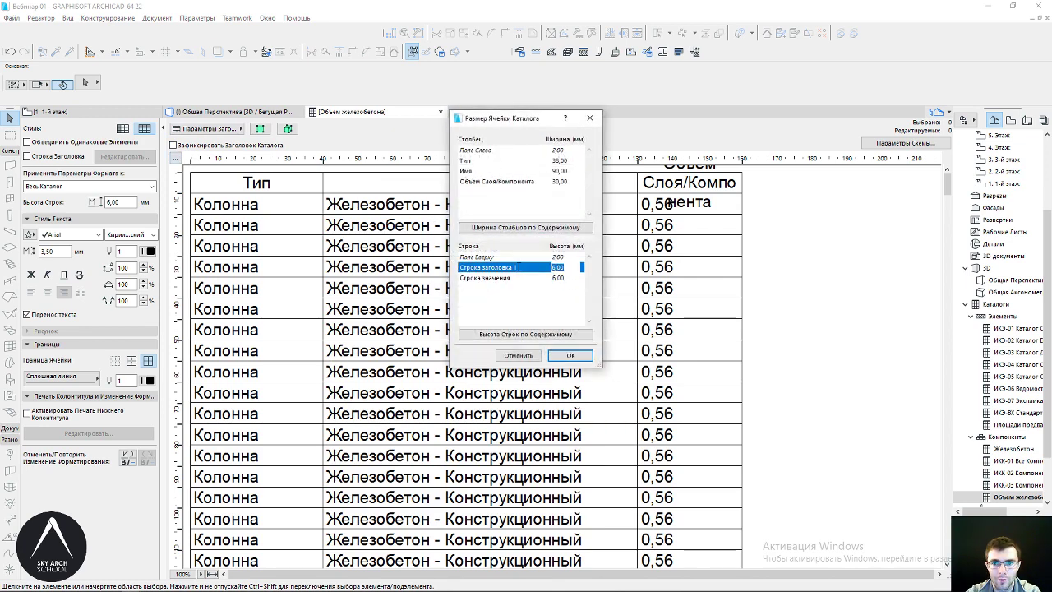
{"action": "type", "text": "15"}
{"action": "left_click", "coordinate": [576, 281]}
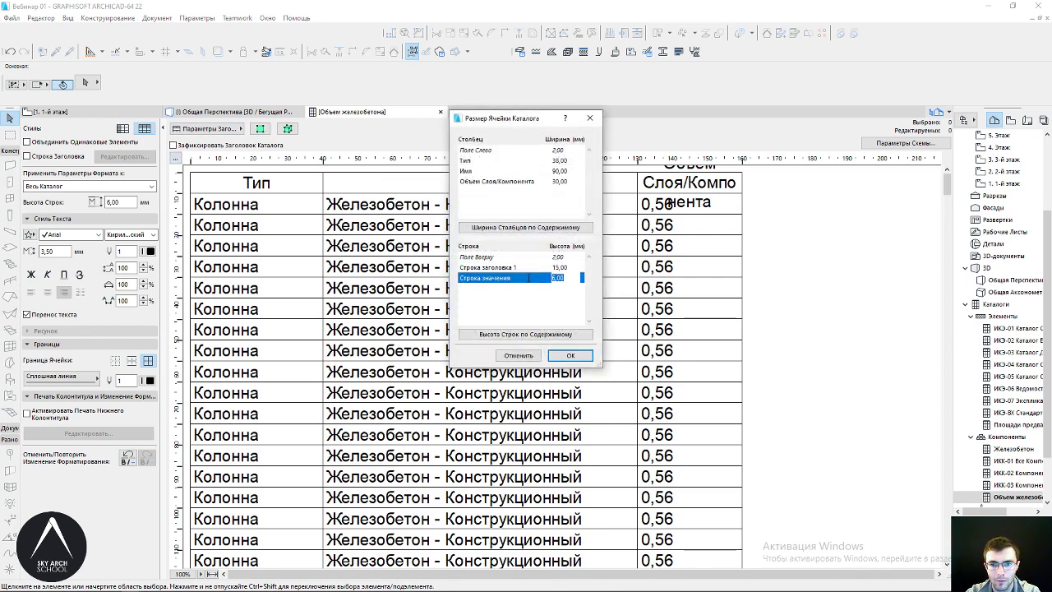
{"action": "type", "text": "8"}
{"action": "key", "text": "Return"}
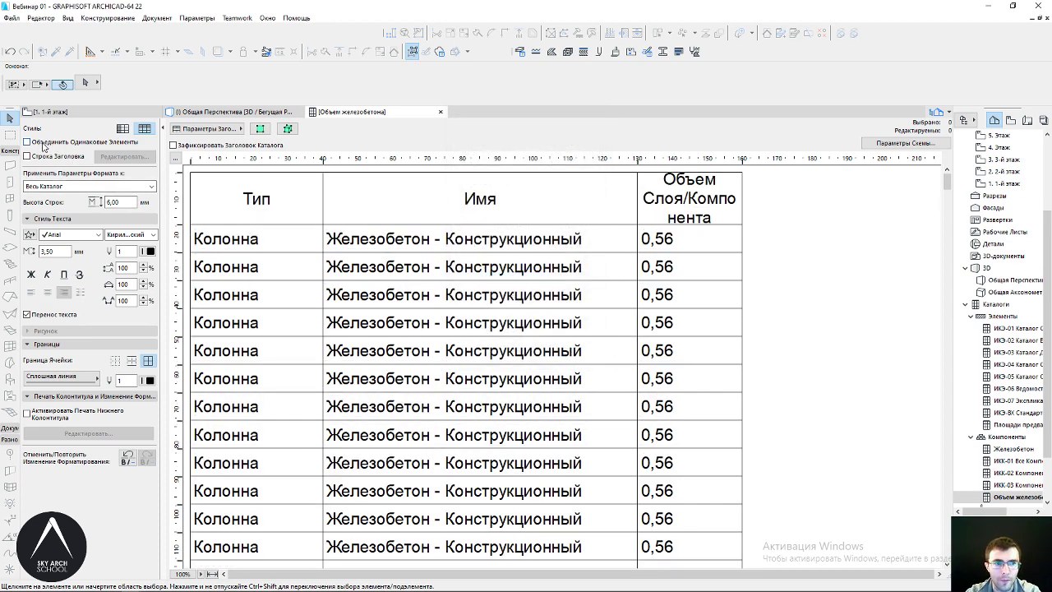
{"action": "left_click", "coordinate": [27, 141]}
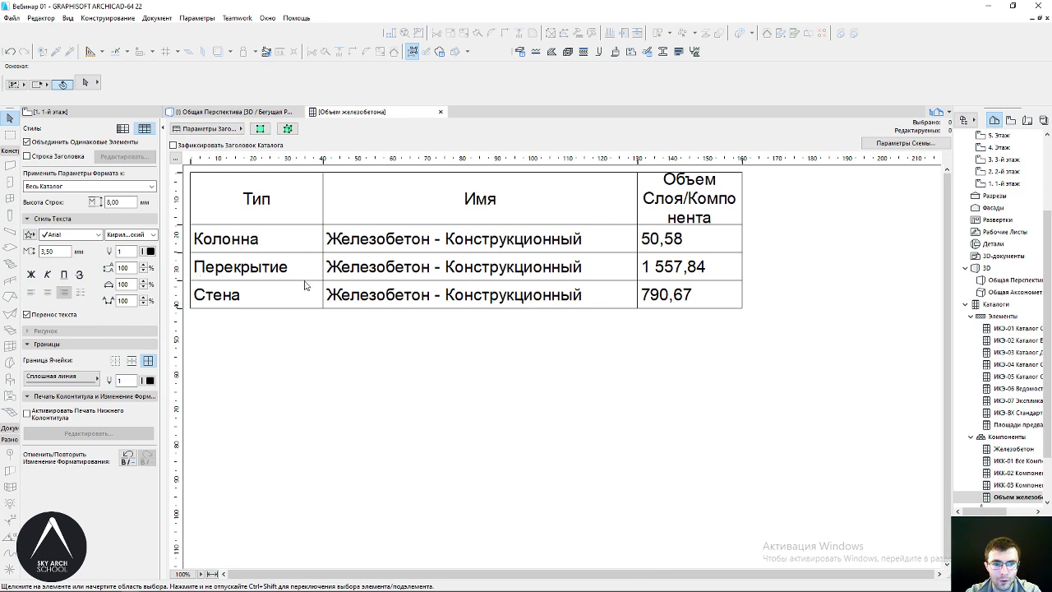
Compare the Колонна, Перекрытие and Стена rows, then show the Колонна columns in 3D
{"action": "left_click", "coordinate": [540, 246]}
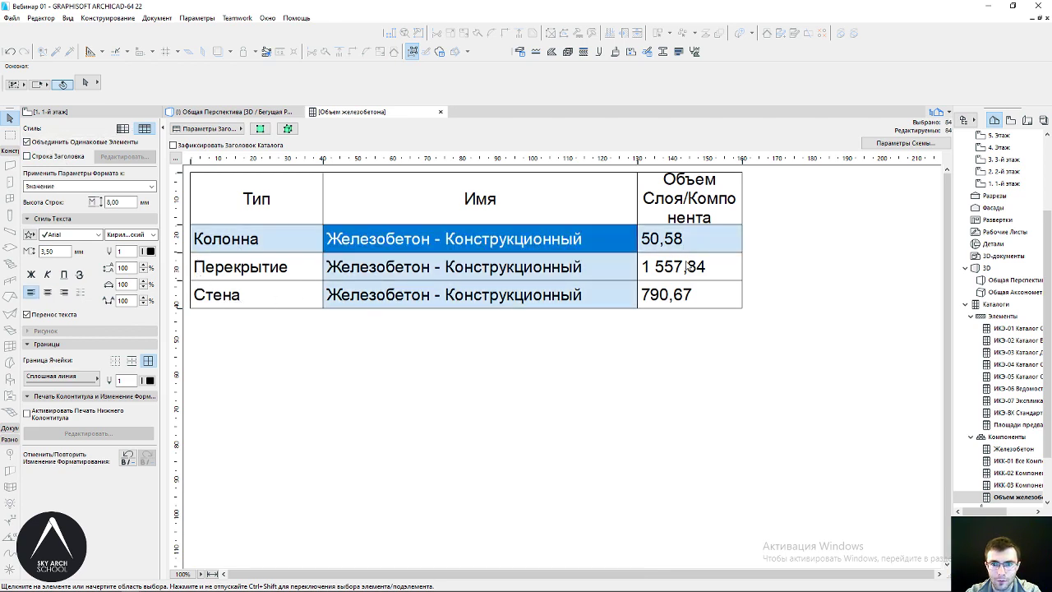
{"action": "left_click", "coordinate": [686, 268]}
{"action": "left_click", "coordinate": [679, 246]}
{"action": "left_click", "coordinate": [679, 271]}
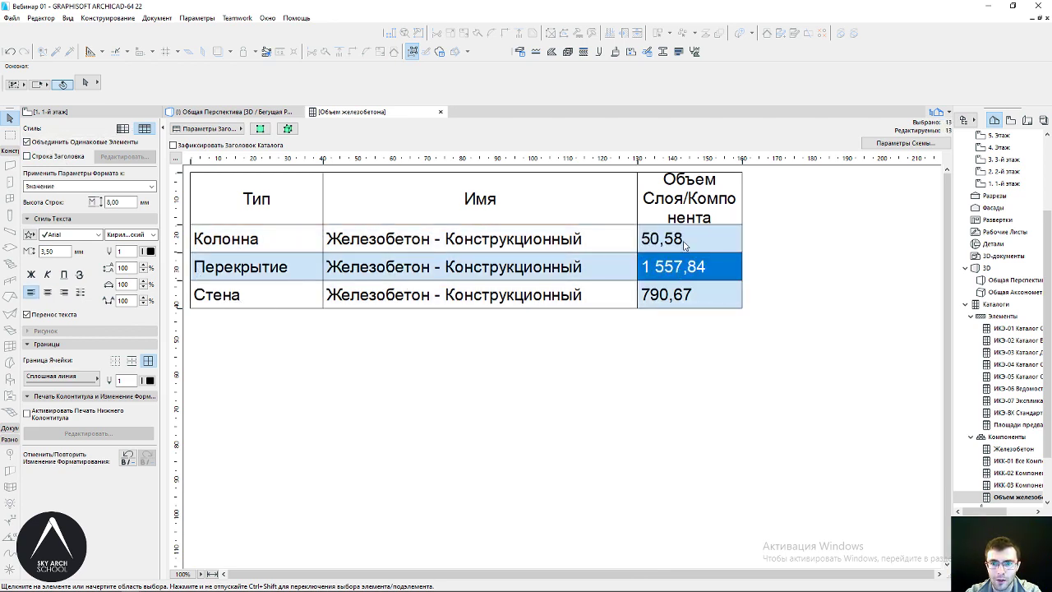
{"action": "left_click", "coordinate": [682, 245]}
{"action": "left_click", "coordinate": [678, 273]}
{"action": "left_click", "coordinate": [670, 300]}
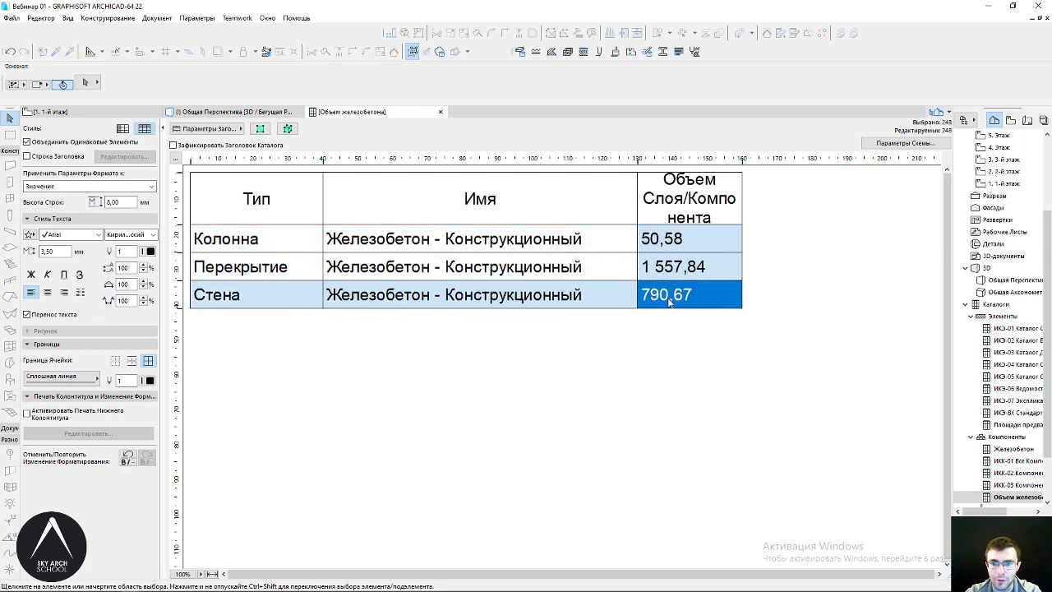
{"action": "left_click", "coordinate": [671, 239]}
{"action": "left_click", "coordinate": [287, 129]}
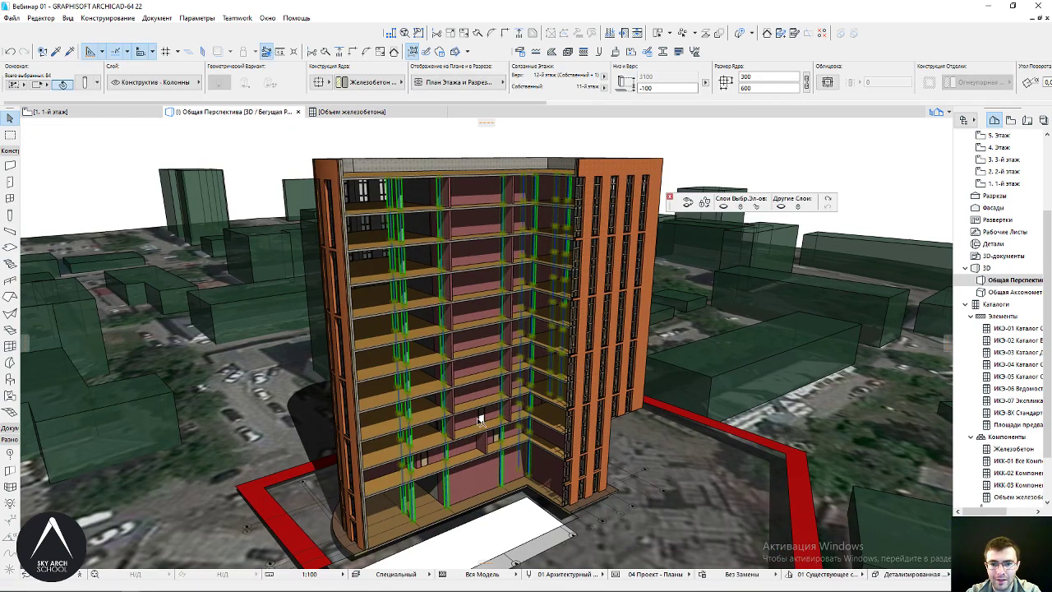
{"action": "mouse_move", "coordinate": [481, 423]}
{"action": "middle_mouse_down", "text": "shift"}
{"action": "mouse_move", "coordinate": [486, 299]}
{"action": "mouse_move", "coordinate": [513, 407]}
{"action": "middle_mouse_up", "text": "shift"}
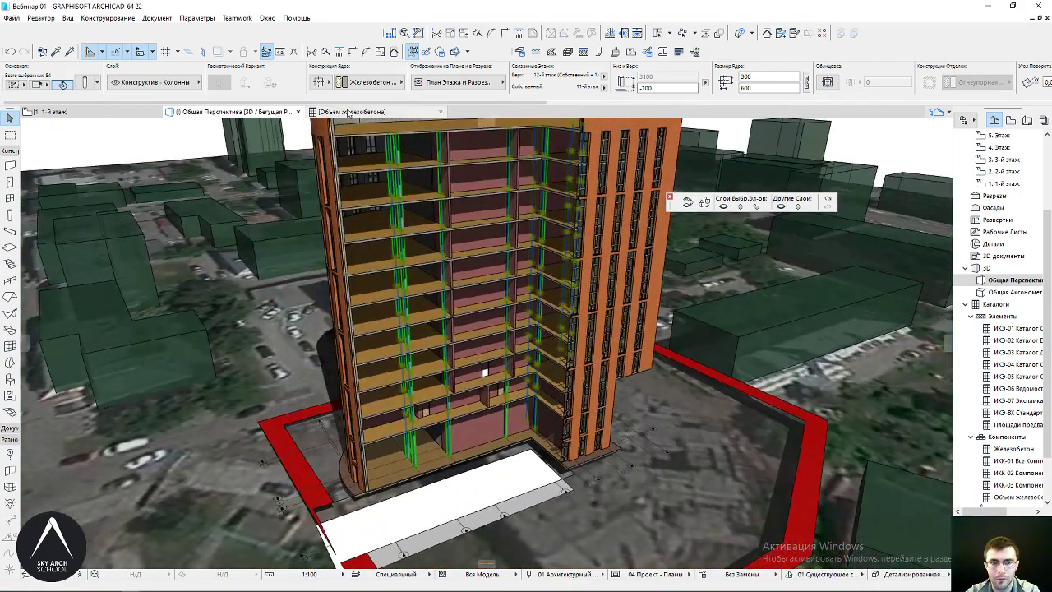
Select the Перекрытие row in the schedule and show those slabs in 3D
{"action": "left_click", "coordinate": [353, 112]}
{"action": "left_click", "coordinate": [282, 266]}
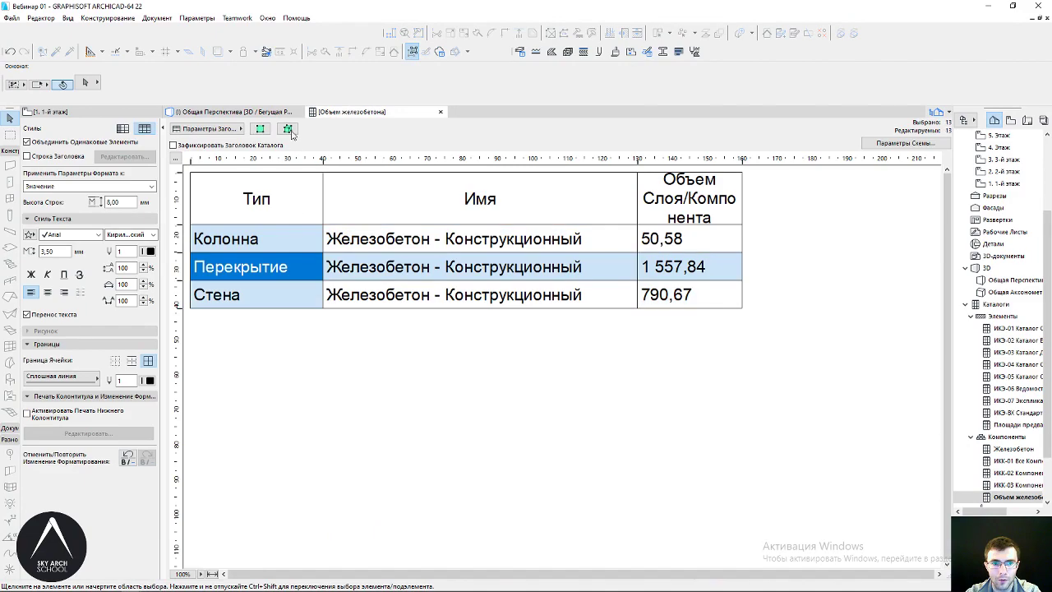
{"action": "left_click", "coordinate": [230, 111]}
{"action": "scroll", "coordinate": [509, 350], "scroll_direction": "up", "scroll_amount": 3}
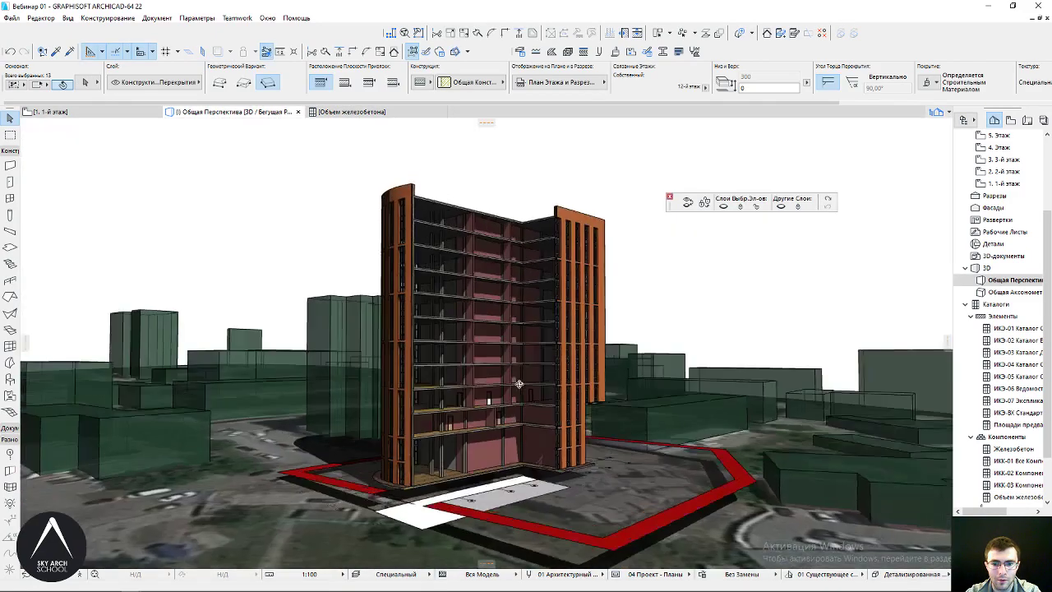
Isolate the selected slabs in 3D with F5 and zoom in on a slab edge
{"action": "middle_click_drag", "start_coordinate": [510, 350], "coordinate": [495, 413], "text": "shift"}
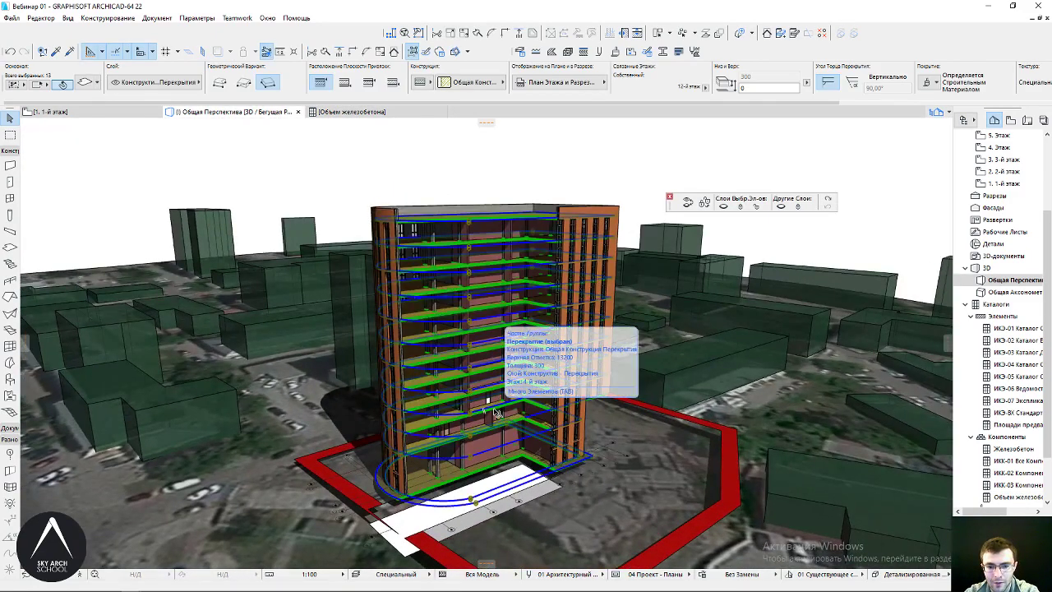
{"action": "key", "text": "F5"}
{"action": "mouse_move", "coordinate": [495, 413]}
{"action": "middle_mouse_down", "text": "shift"}
{"action": "mouse_move", "coordinate": [336, 403]}
{"action": "mouse_move", "coordinate": [469, 485]}
{"action": "mouse_move", "coordinate": [476, 376]}
{"action": "mouse_move", "coordinate": [523, 307]}
{"action": "middle_mouse_up", "text": "shift"}
{"action": "scroll", "coordinate": [509, 271], "scroll_direction": "up", "scroll_amount": 3}
{"action": "scroll", "coordinate": [497, 215], "scroll_direction": "up", "scroll_amount": 3}
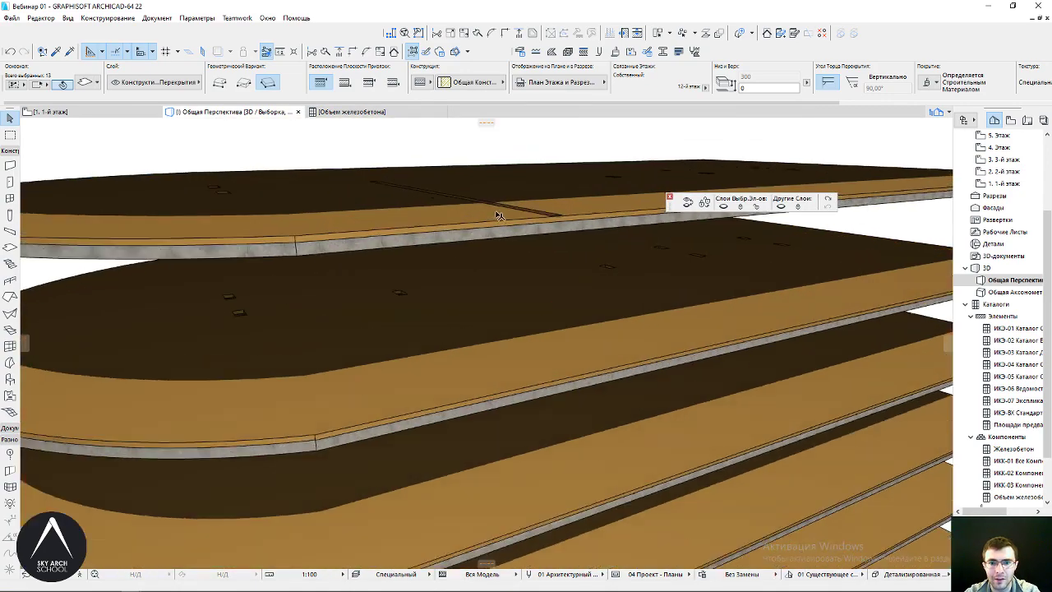
{"action": "mouse_move", "coordinate": [498, 215]}
{"action": "middle_mouse_down", "text": "shift"}
{"action": "mouse_move", "coordinate": [463, 270]}
{"action": "mouse_move", "coordinate": [498, 428]}
{"action": "middle_mouse_up", "text": "shift"}
{"action": "scroll", "coordinate": [511, 388], "scroll_direction": "up", "scroll_amount": 2}
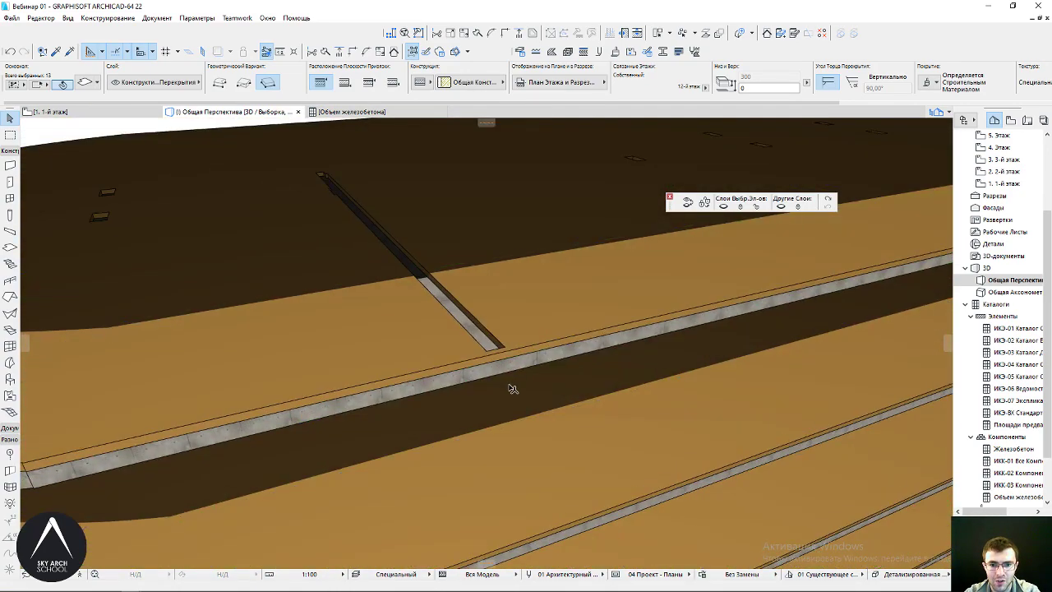
{"action": "scroll", "coordinate": [512, 388], "scroll_direction": "up", "scroll_amount": 2}
{"action": "scroll", "coordinate": [512, 369], "scroll_direction": "up", "scroll_amount": 2}
{"action": "mouse_move", "coordinate": [512, 369]}
{"action": "middle_mouse_down", "text": "shift"}
{"action": "mouse_move", "coordinate": [484, 369]}
{"action": "mouse_move", "coordinate": [508, 374]}
{"action": "mouse_move", "coordinate": [515, 348]}
{"action": "mouse_move", "coordinate": [504, 329]}
{"action": "middle_mouse_up", "text": "shift"}
Select the slab group, zoom out, deselect, and orbit to a side view of the slab stack
{"action": "left_click", "coordinate": [503, 328]}
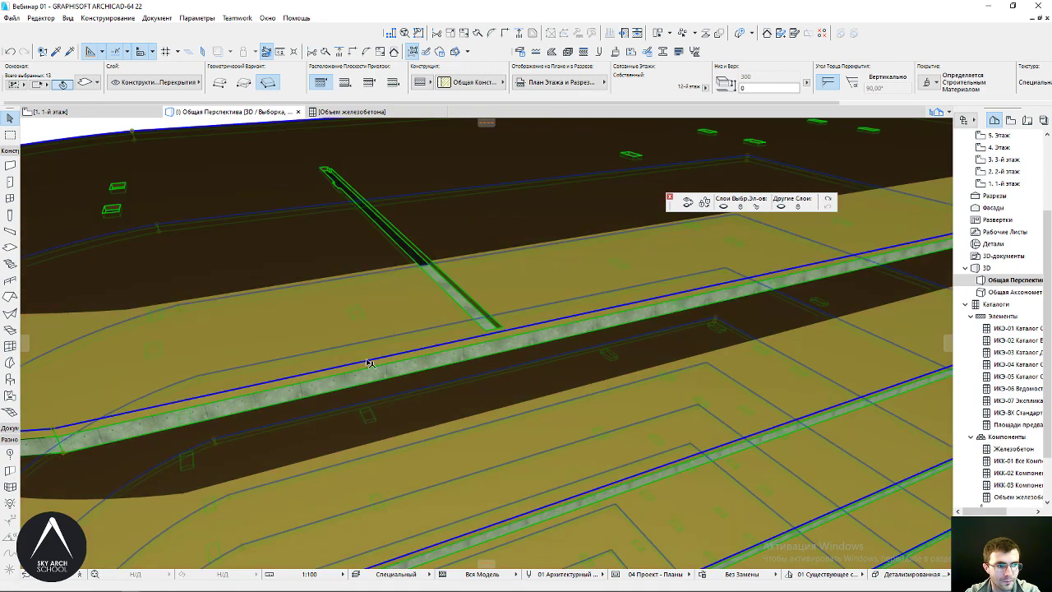
{"action": "scroll", "coordinate": [370, 363], "scroll_direction": "down", "scroll_amount": 2}
{"action": "scroll", "coordinate": [410, 345], "scroll_direction": "down", "scroll_amount": 3}
{"action": "scroll", "coordinate": [452, 329], "scroll_direction": "down", "scroll_amount": 3}
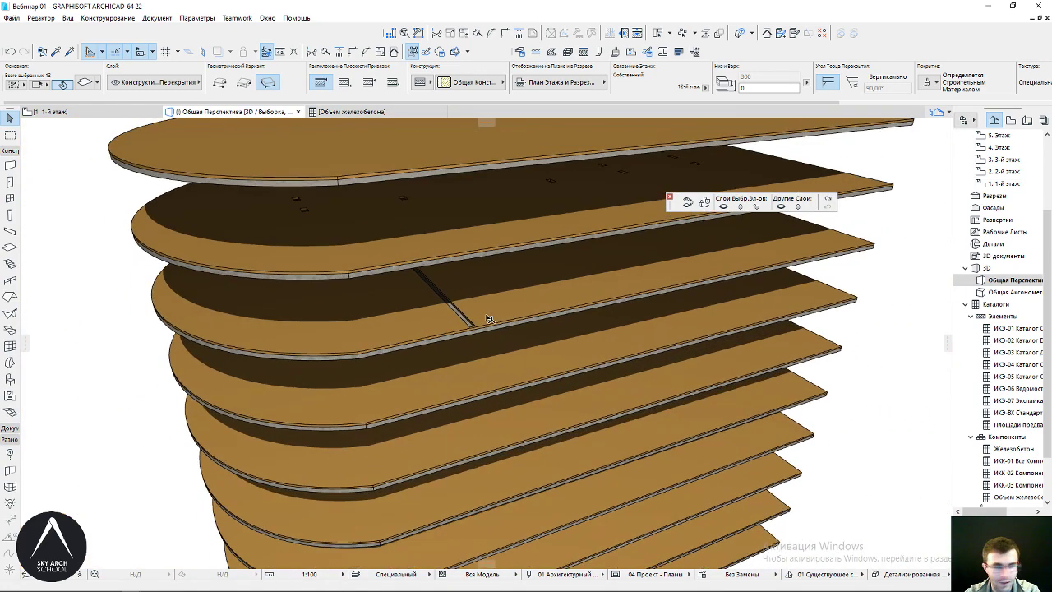
{"action": "scroll", "coordinate": [488, 317], "scroll_direction": "down", "scroll_amount": 2}
{"action": "middle_click_drag", "start_coordinate": [487, 318], "coordinate": [499, 301], "text": "shift"}
{"action": "left_click", "coordinate": [847, 335]}
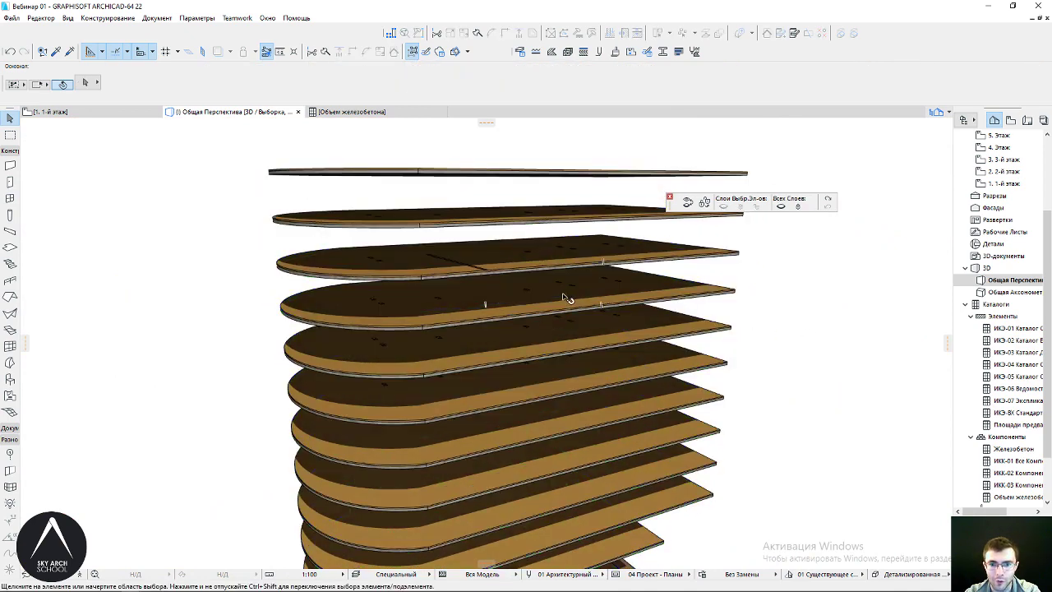
{"action": "mouse_move", "coordinate": [565, 299]}
{"action": "middle_mouse_down", "text": "shift"}
{"action": "mouse_move", "coordinate": [563, 259]}
{"action": "mouse_move", "coordinate": [571, 312]}
{"action": "mouse_move", "coordinate": [537, 348]}
{"action": "mouse_move", "coordinate": [530, 293]}
{"action": "middle_mouse_up", "text": "shift"}
Revisit the Объем железобетона schedule, clear its cell selection, and return to the full 3D building view
{"action": "left_click", "coordinate": [386, 111]}
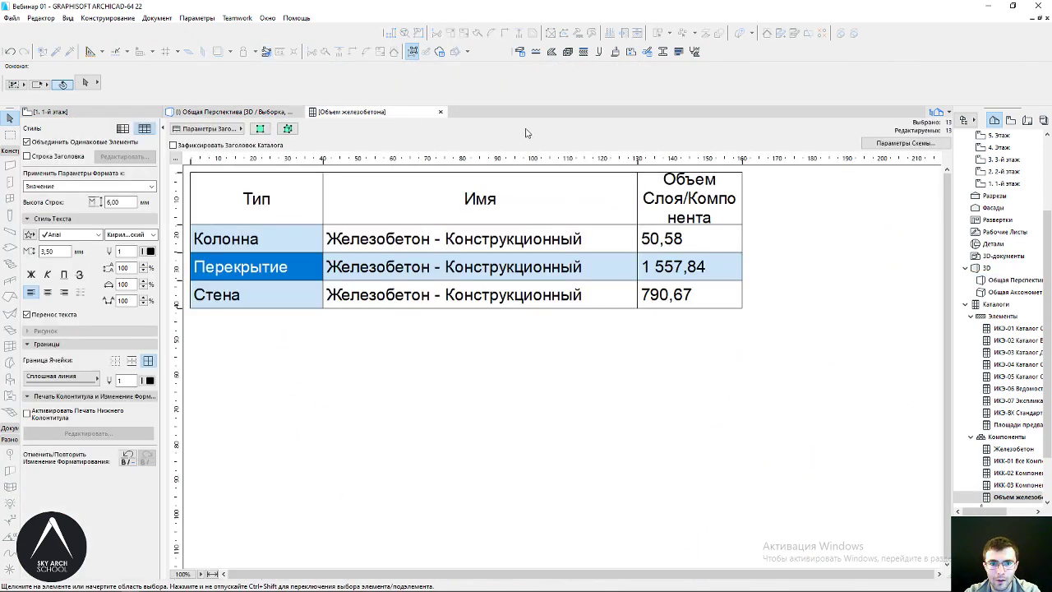
{"action": "left_click", "coordinate": [492, 356]}
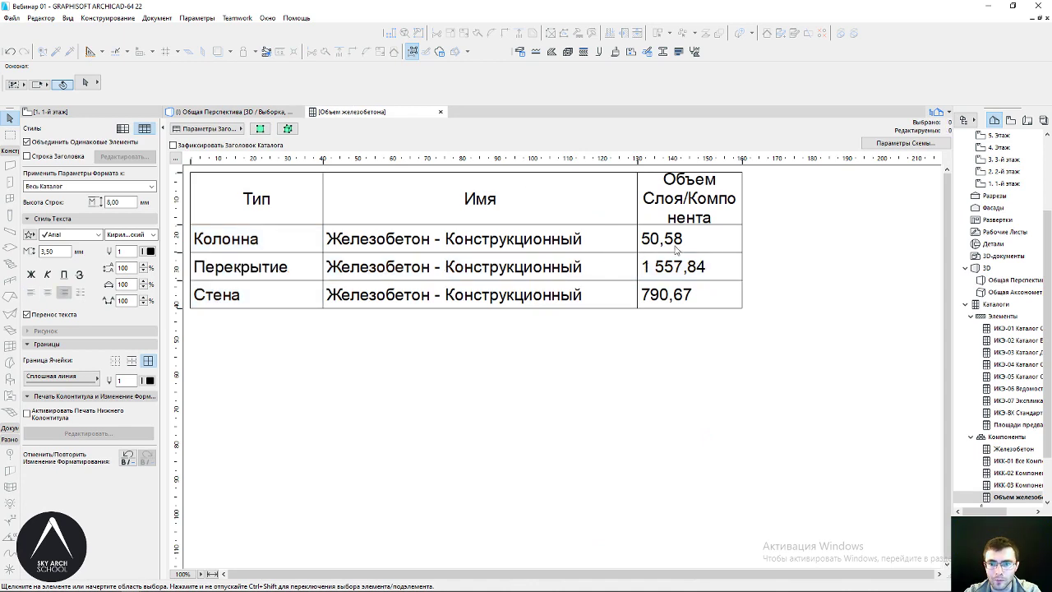
{"action": "left_click", "coordinate": [235, 111]}
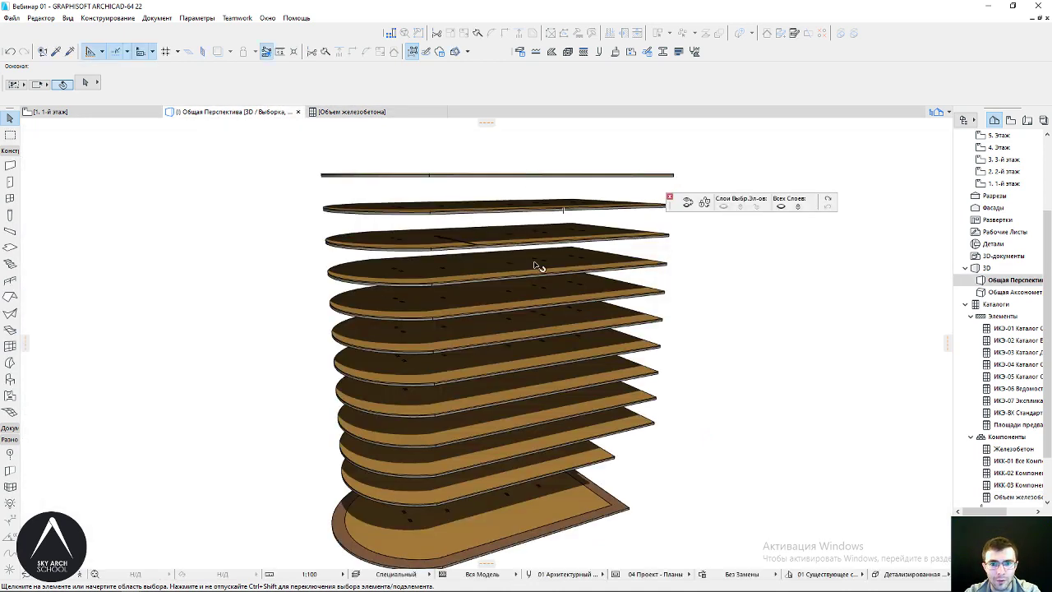
{"action": "key", "text": "F5"}
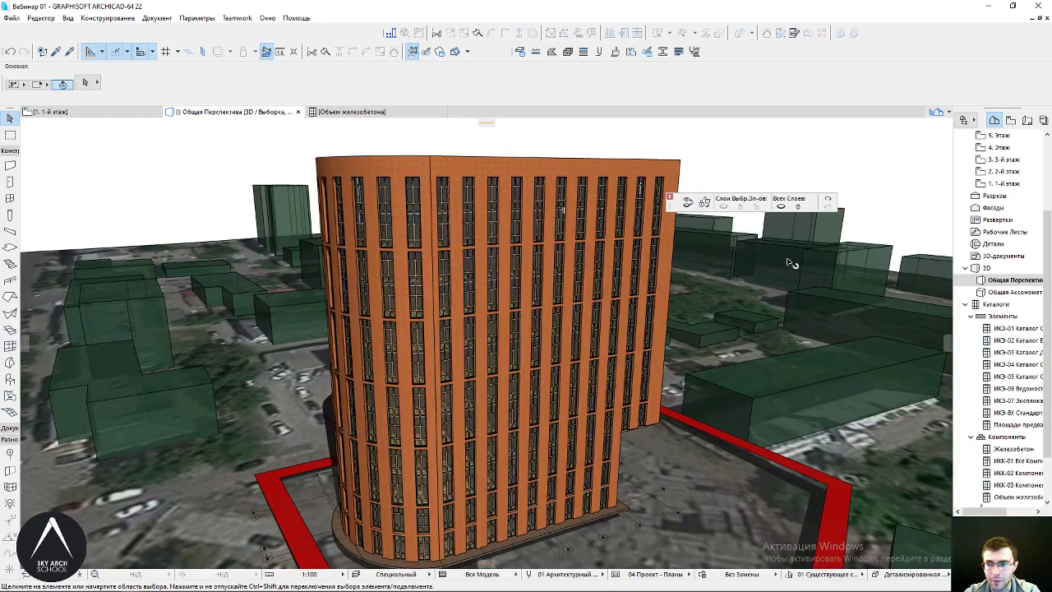
Collapse the Элементы and Компоненты schedule groups in the Project Map
{"action": "scroll", "coordinate": [562, 272], "scroll_direction": "up", "scroll_amount": 3}
{"action": "scroll", "coordinate": [562, 272], "scroll_direction": "down", "scroll_amount": 2}
{"action": "scroll", "coordinate": [562, 272], "scroll_direction": "down", "scroll_amount": 1}
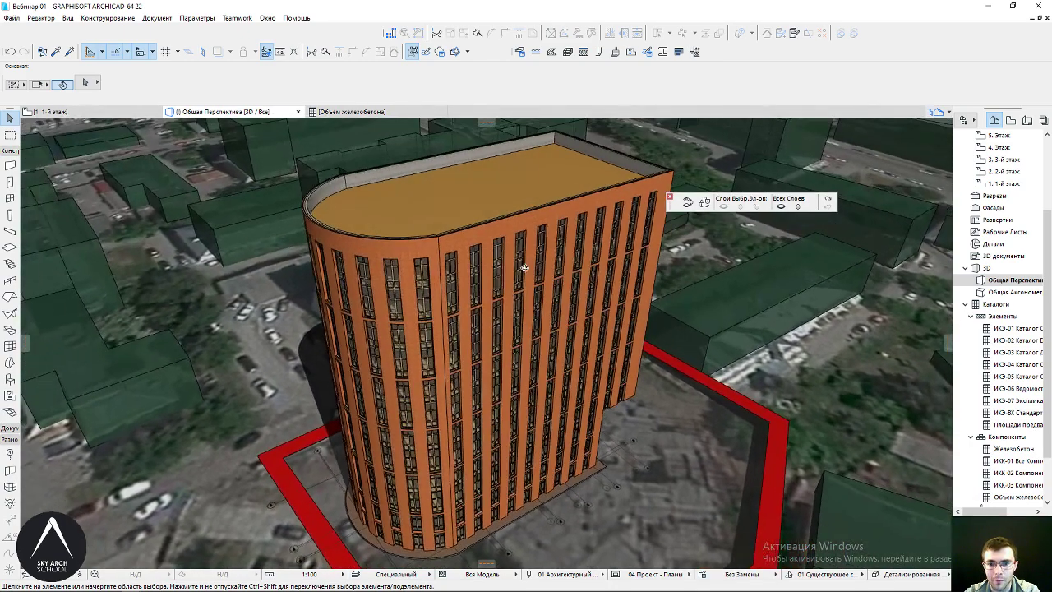
{"action": "scroll", "coordinate": [526, 269], "scroll_direction": "down", "scroll_amount": 1}
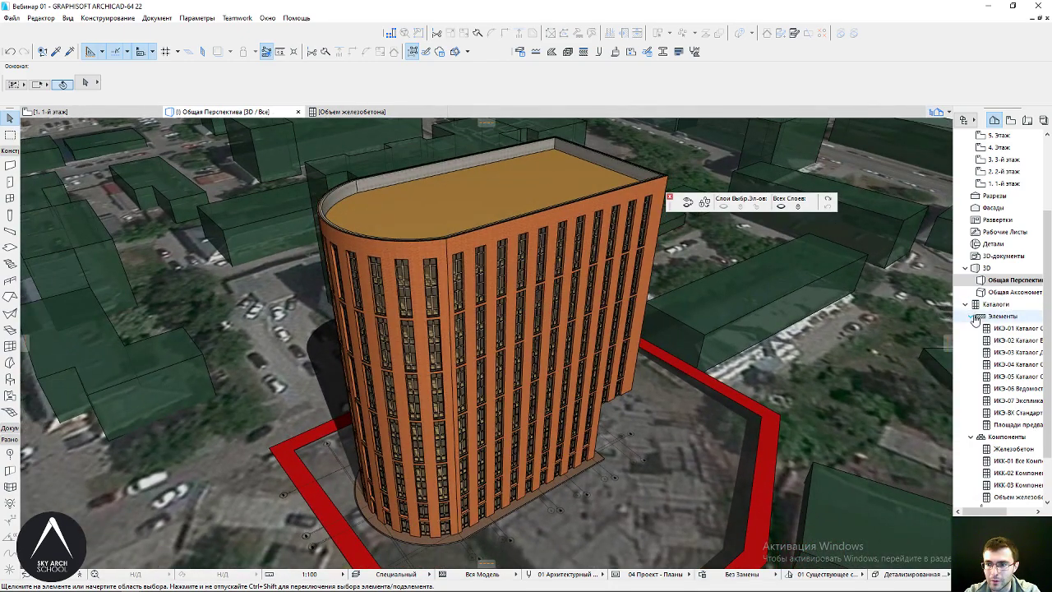
{"action": "left_click", "coordinate": [971, 315]}
{"action": "left_click", "coordinate": [964, 377]}
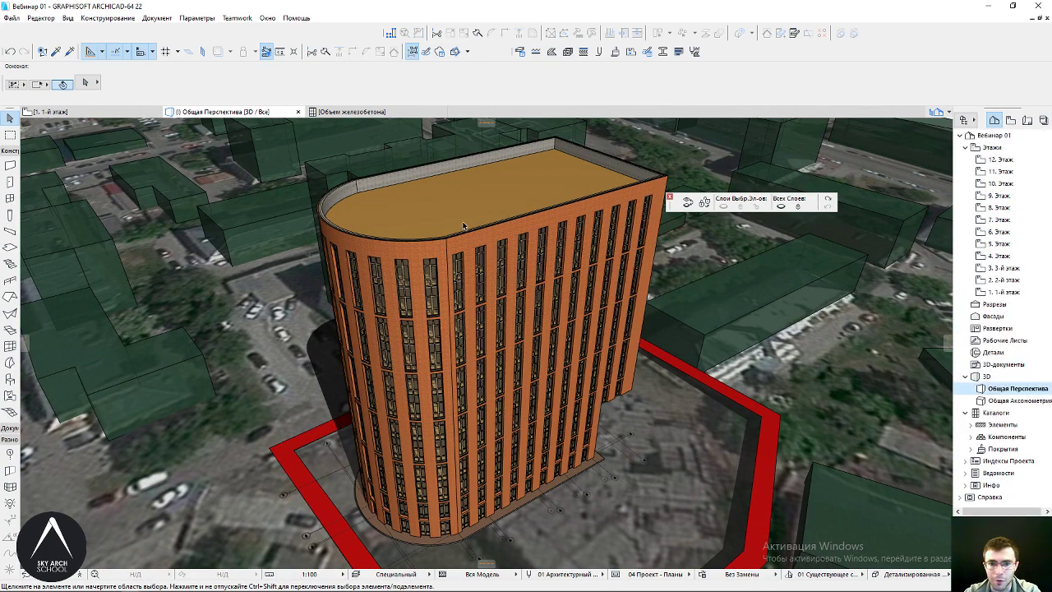
Orbit the tower to a lower, more horizontal angle and show the View Map's saved views
{"action": "middle_click_drag", "start_coordinate": [465, 223], "coordinate": [588, 250], "text": "shift"}
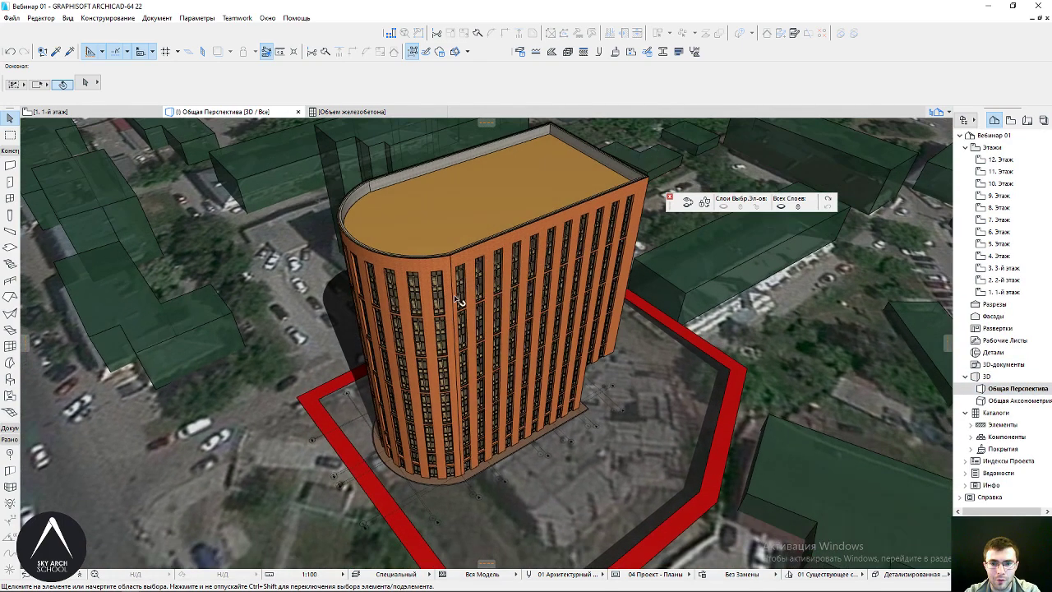
{"action": "middle_click_drag", "start_coordinate": [460, 301], "coordinate": [274, 223], "text": "shift"}
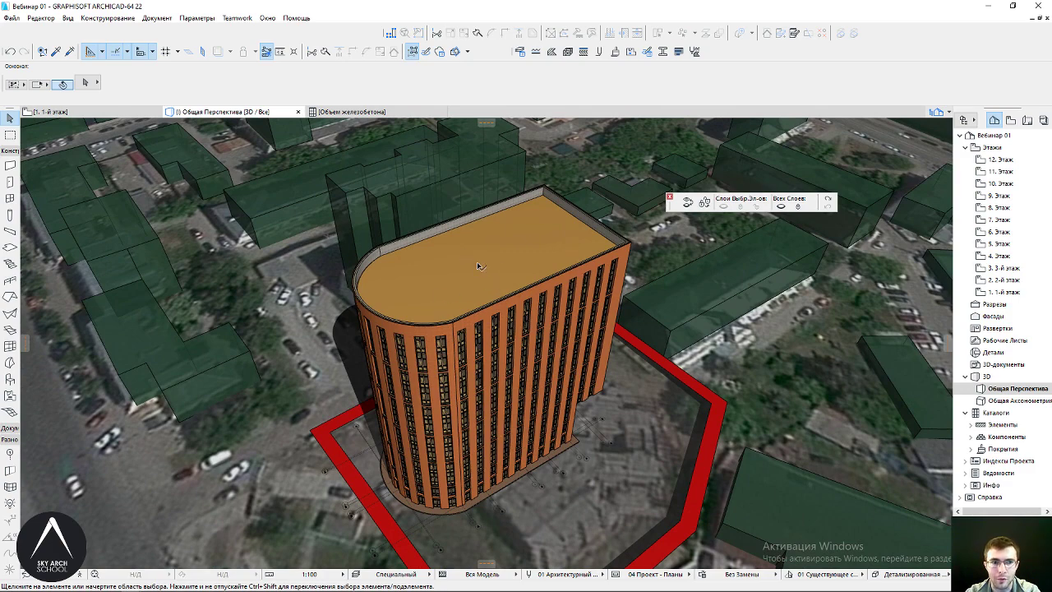
{"action": "mouse_move", "coordinate": [542, 329]}
{"action": "middle_mouse_down", "text": "shift"}
{"action": "mouse_move", "coordinate": [536, 280]}
{"action": "mouse_move", "coordinate": [544, 333]}
{"action": "middle_mouse_up", "text": "shift"}
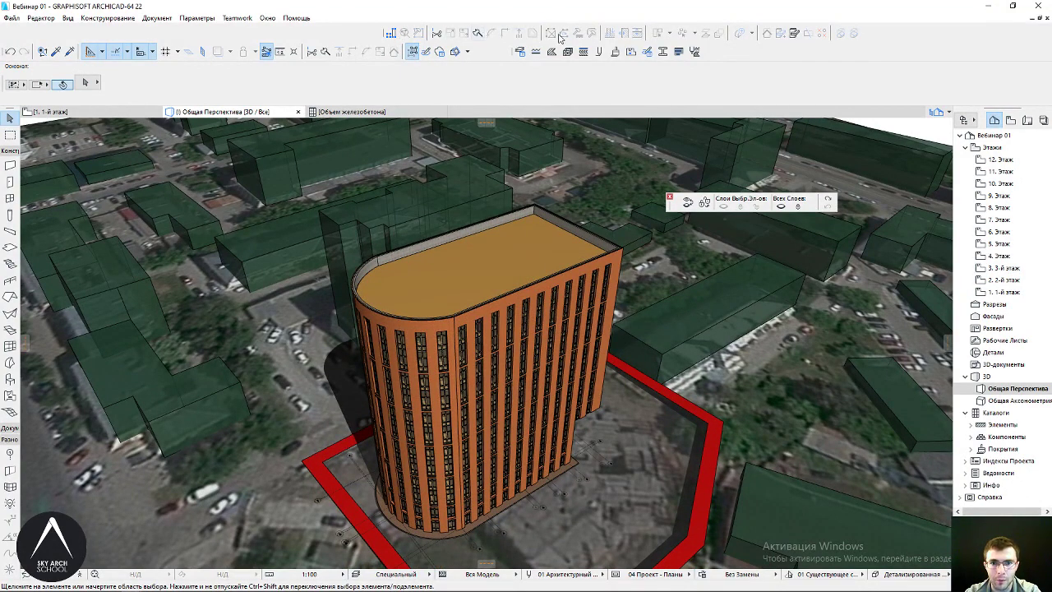
{"action": "left_click", "coordinate": [1011, 120]}
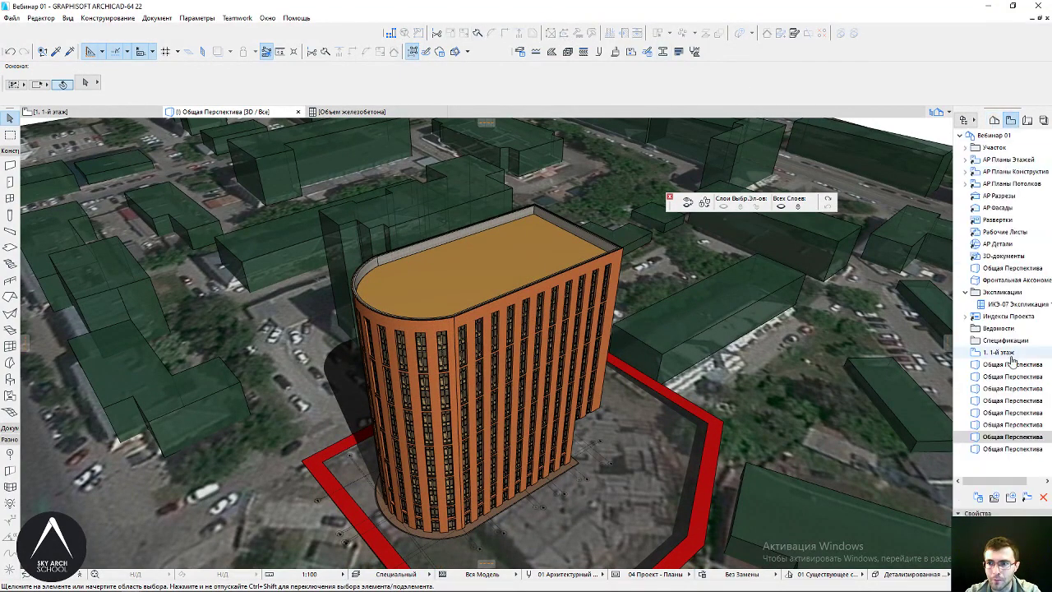
Flip back and forth between the first few saved 'Общая Перспектива' views
{"action": "double_click", "coordinate": [1017, 424]}
{"action": "double_click", "coordinate": [1017, 413]}
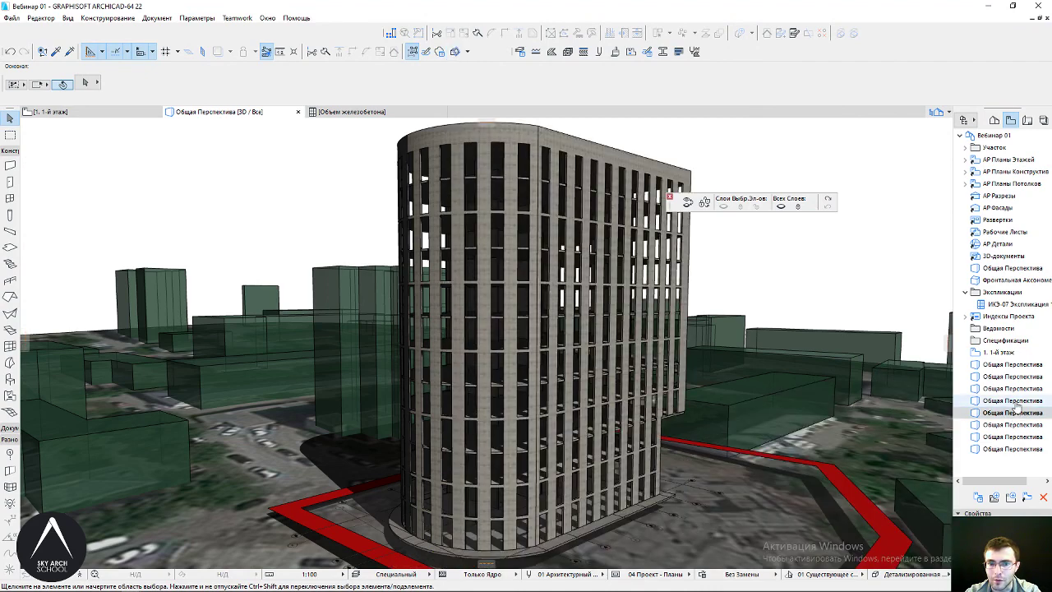
{"action": "double_click", "coordinate": [1016, 400]}
{"action": "double_click", "coordinate": [1015, 413]}
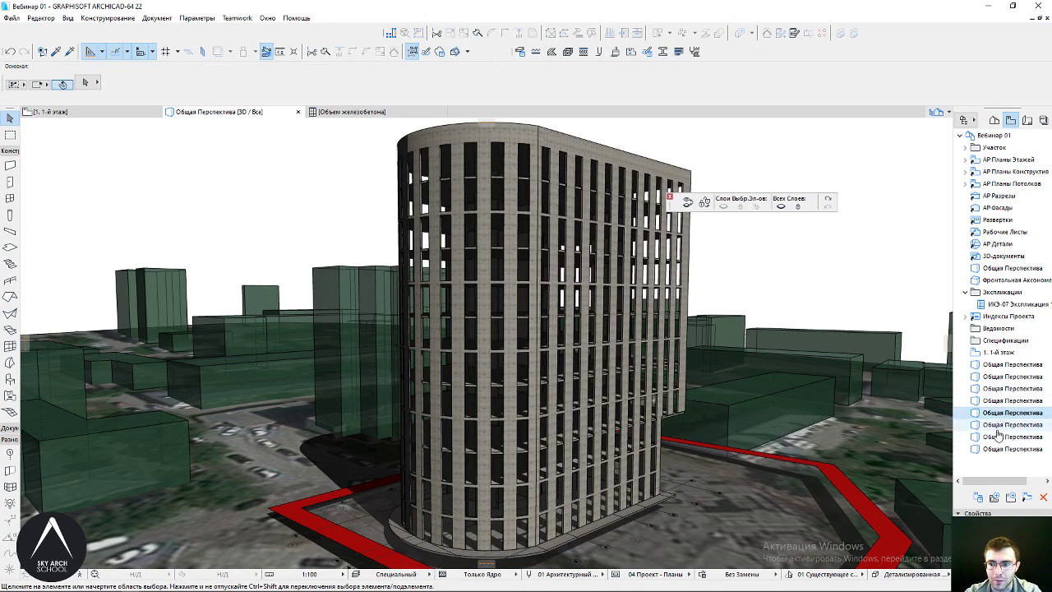
{"action": "double_click", "coordinate": [1014, 425]}
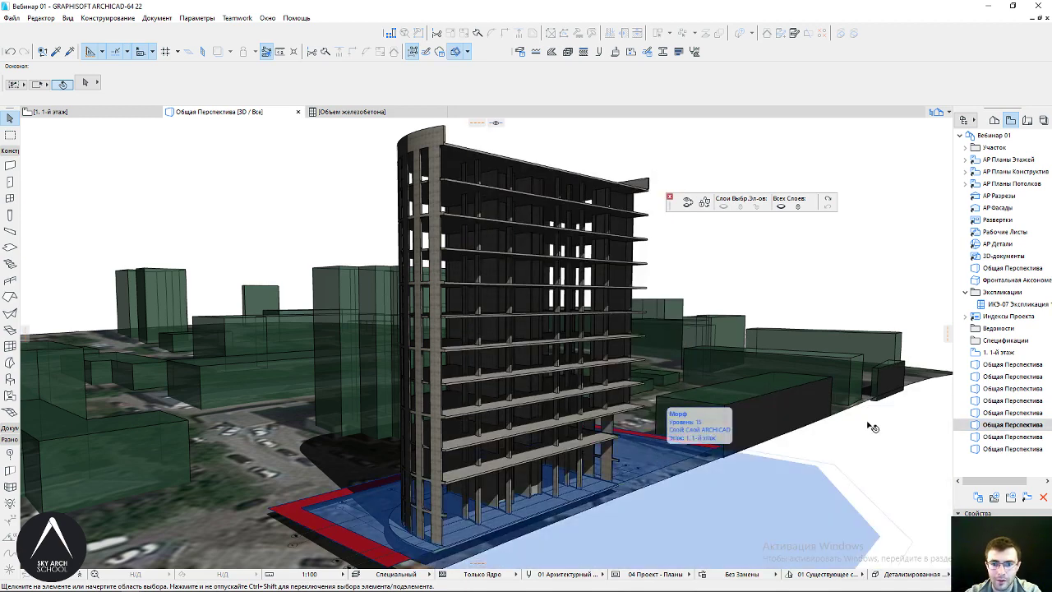
Step through the cut orange facades, white-red massing and orange tower views, ending on the last close-up
{"action": "key", "text": "Down"}
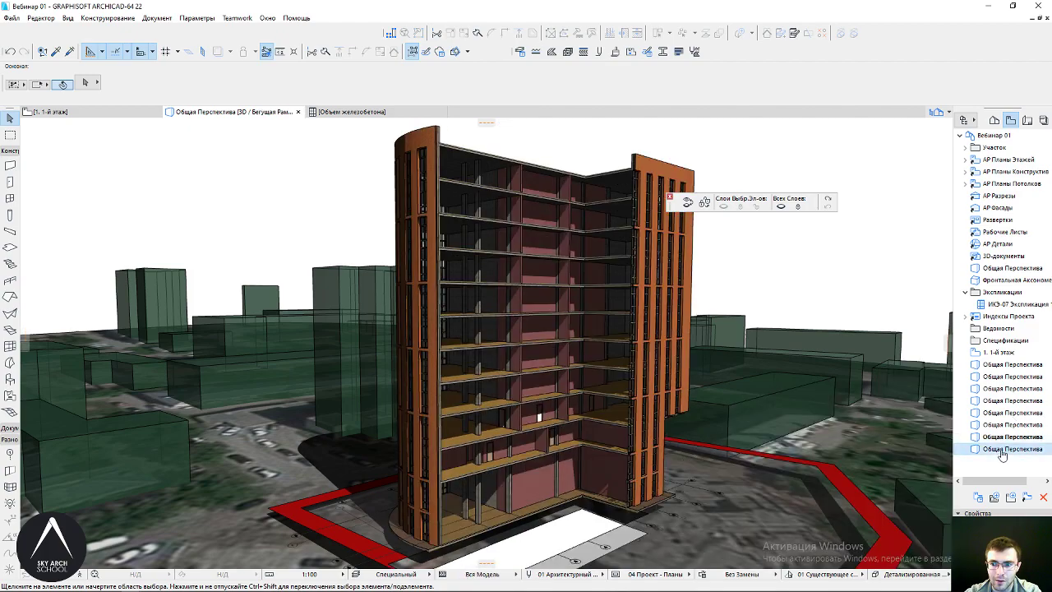
{"action": "key", "text": "Down"}
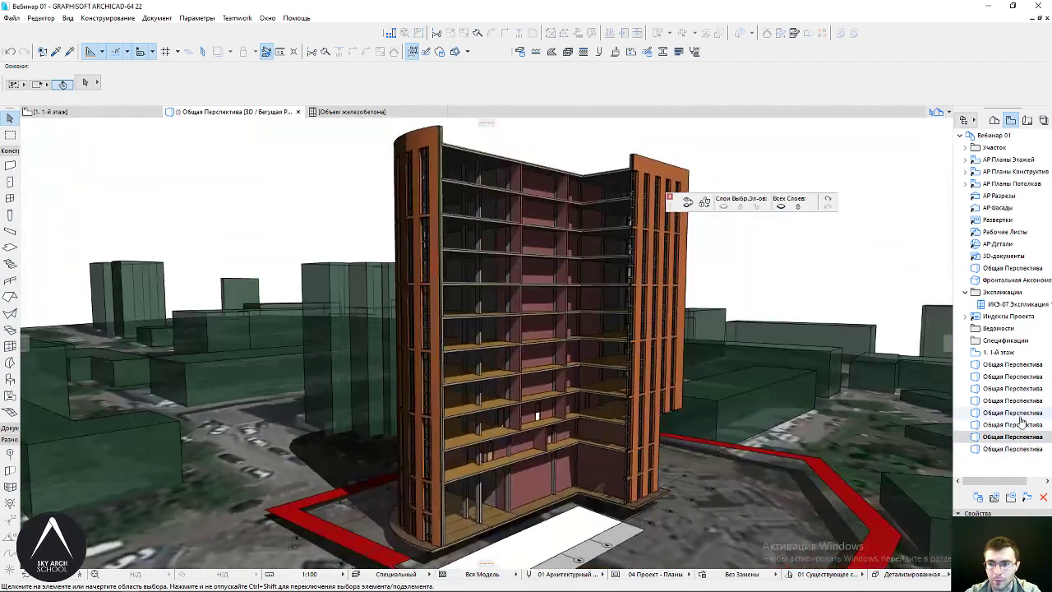
{"action": "left_click", "coordinate": [1019, 412]}
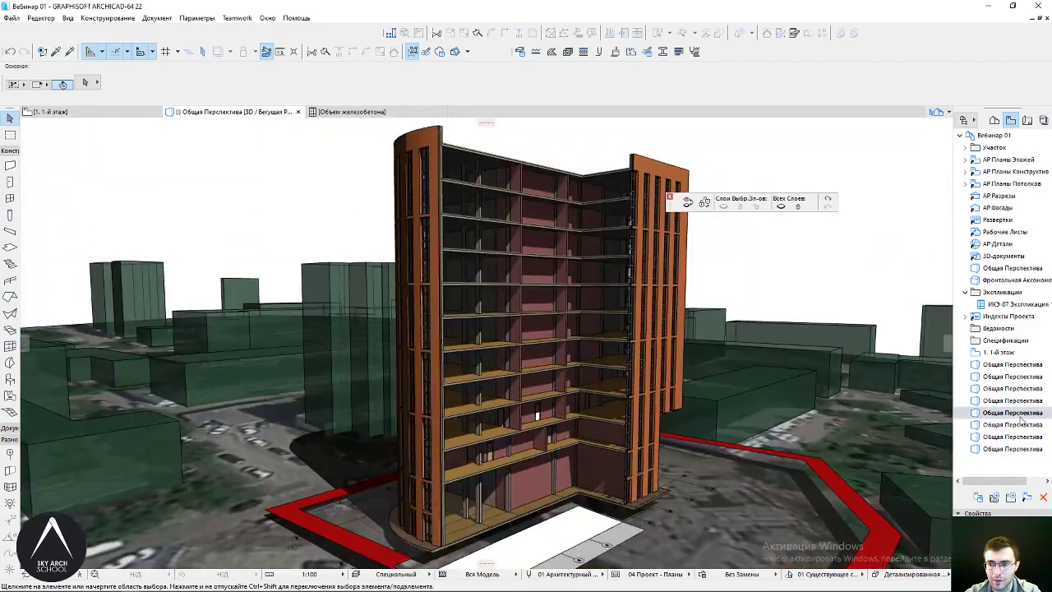
{"action": "left_click", "coordinate": [1015, 400]}
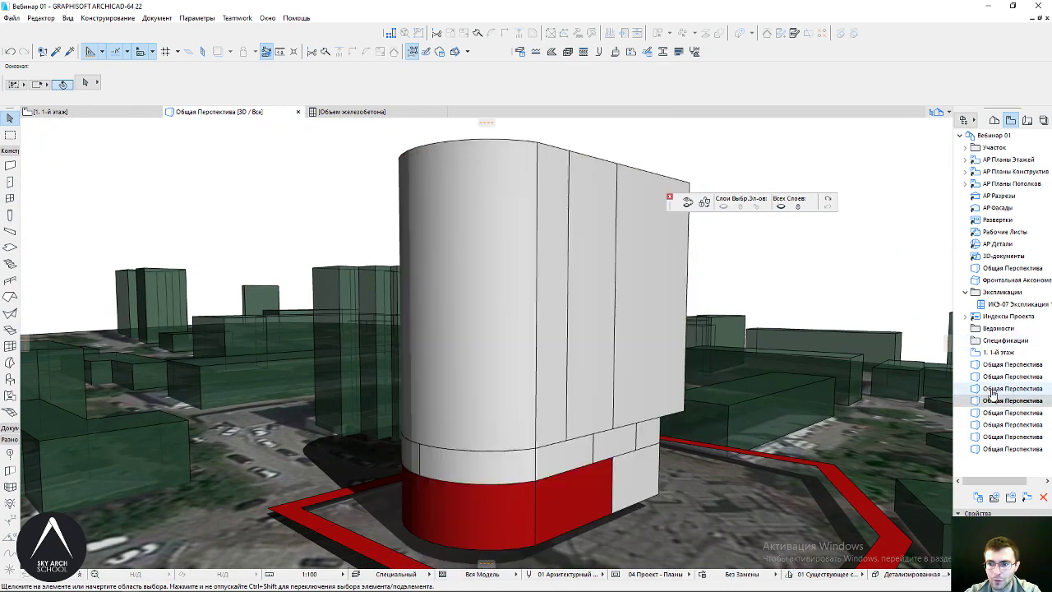
{"action": "left_click", "coordinate": [1012, 388]}
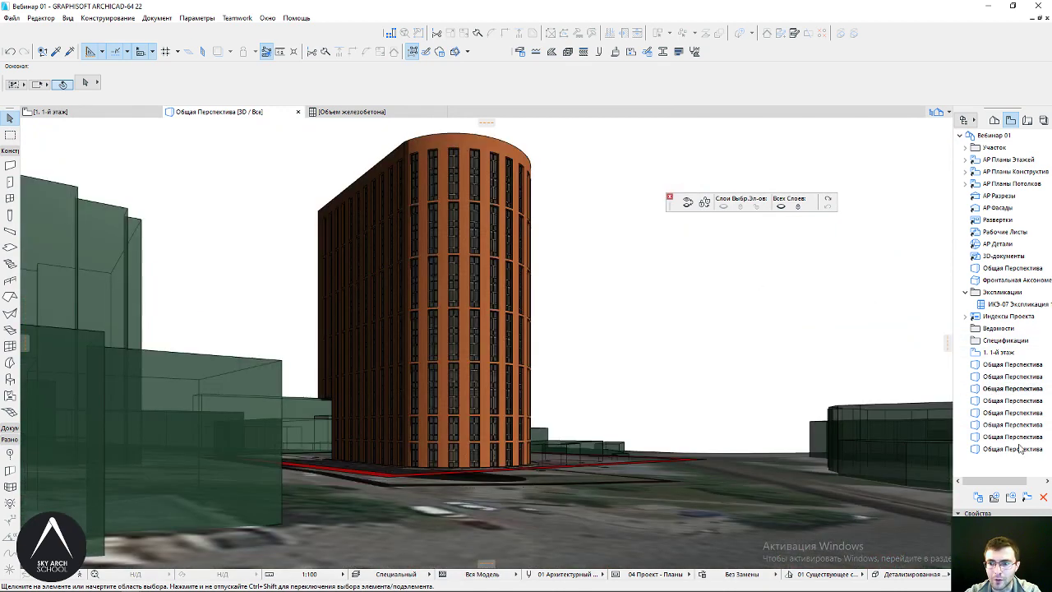
{"action": "left_click", "coordinate": [1019, 449]}
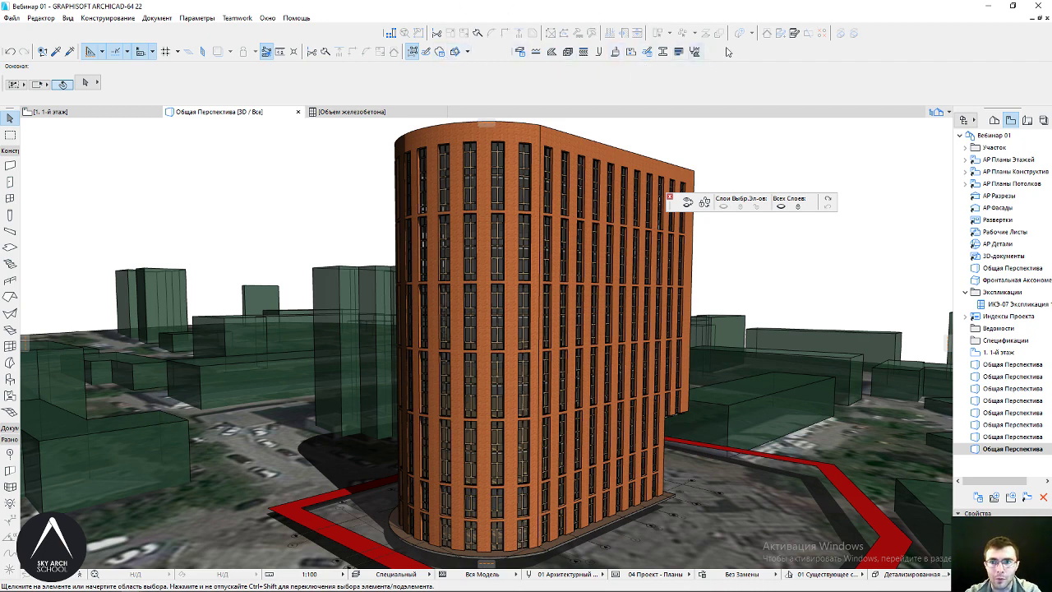
Turn on 3D Cutaway and choose 'Удалить Все Плоскости Сечений' to remove every section plane
{"action": "left_click_drag", "start_coordinate": [515, 50], "coordinate": [628, 51]}
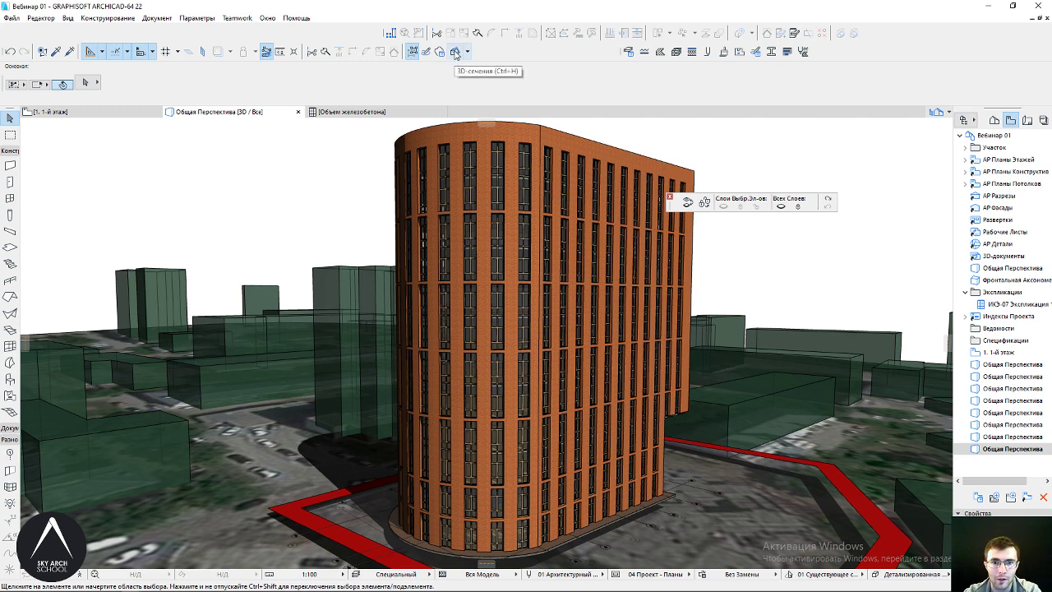
{"action": "left_click", "coordinate": [454, 51]}
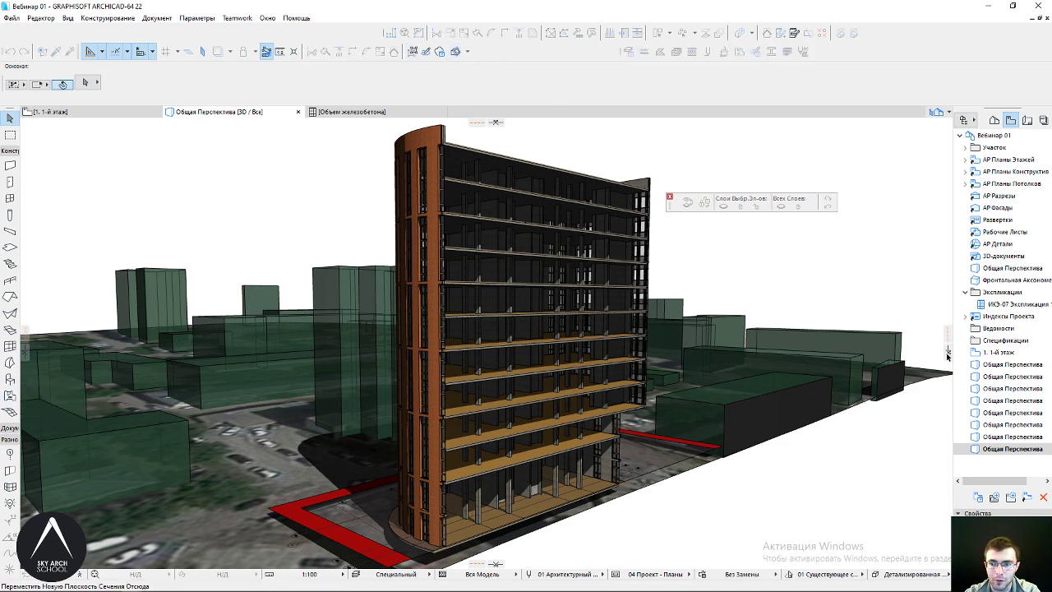
{"action": "left_click", "coordinate": [948, 355]}
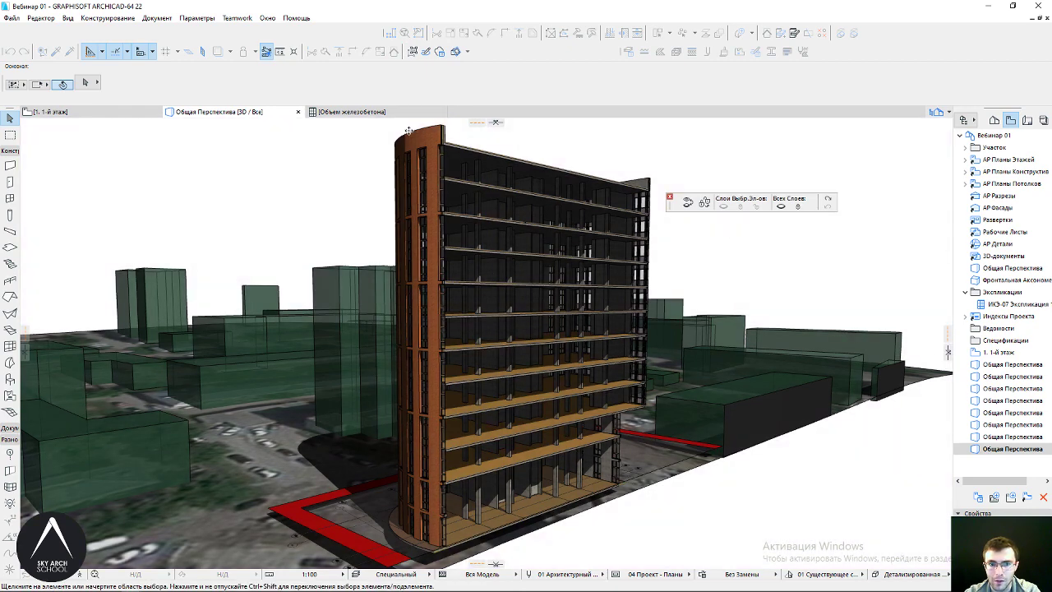
{"action": "left_click", "coordinate": [468, 52]}
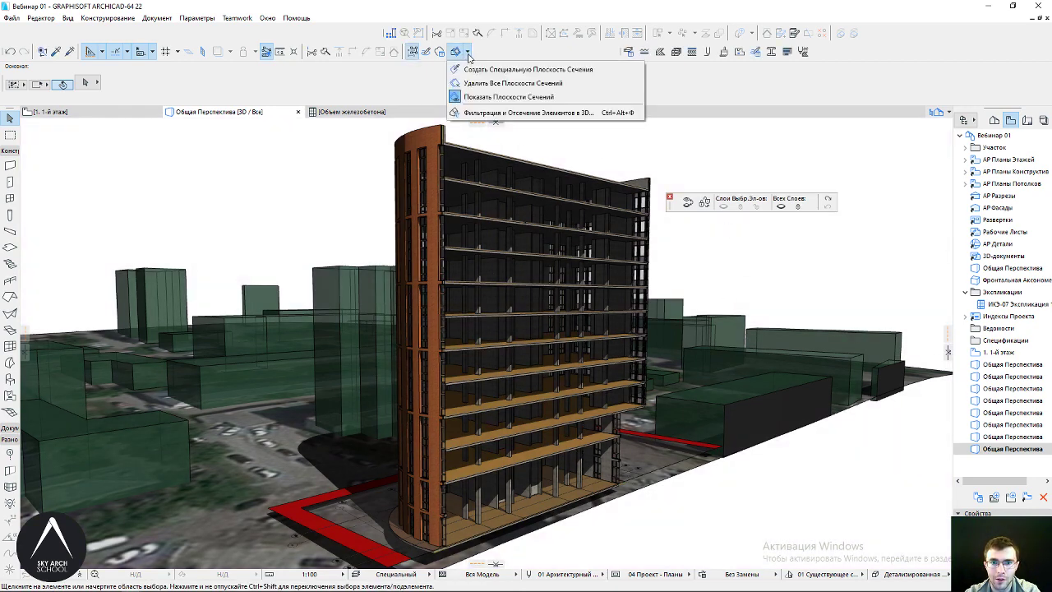
{"action": "left_click", "coordinate": [473, 83]}
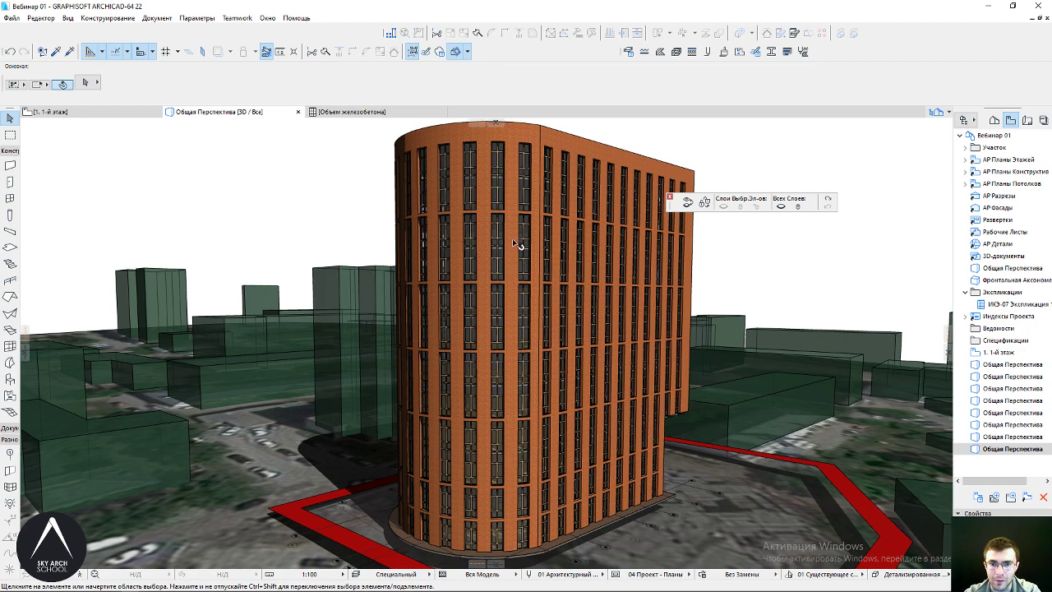
Place a new lengthwise cutting plane through the tower, inspect the cut floors, and open '1. 1-й этаж'
{"action": "middle_click_drag", "start_coordinate": [516, 244], "coordinate": [540, 223], "text": "shift"}
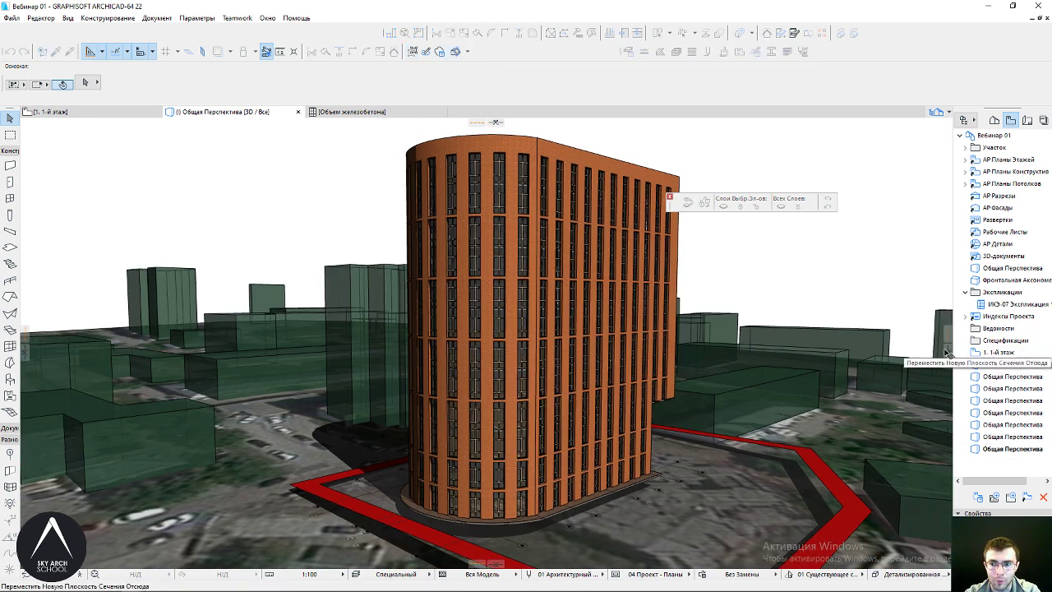
{"action": "left_click_drag", "start_coordinate": [951, 355], "coordinate": [933, 364]}
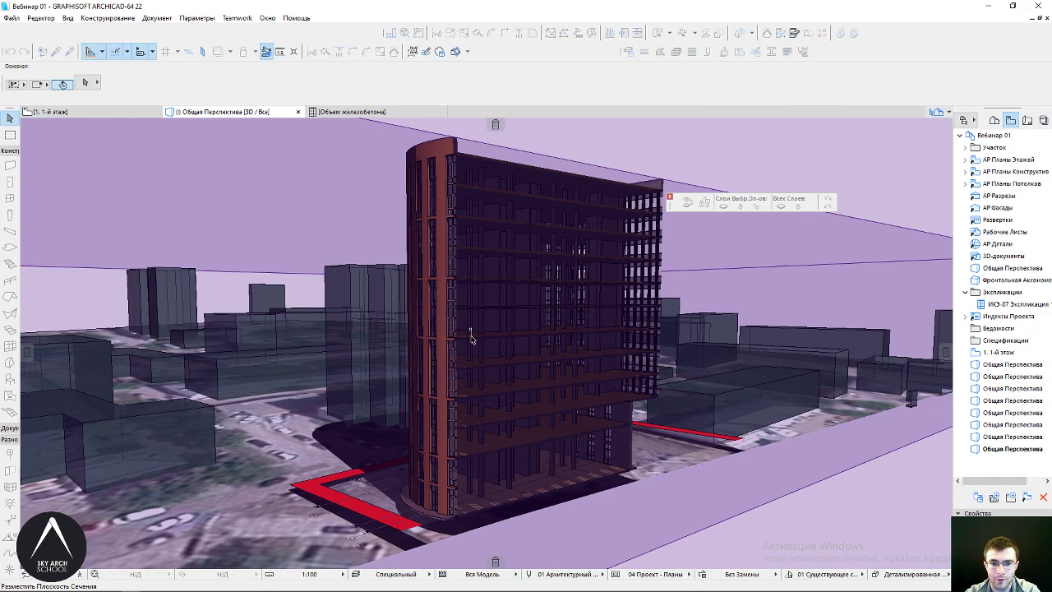
{"action": "left_click", "coordinate": [471, 337]}
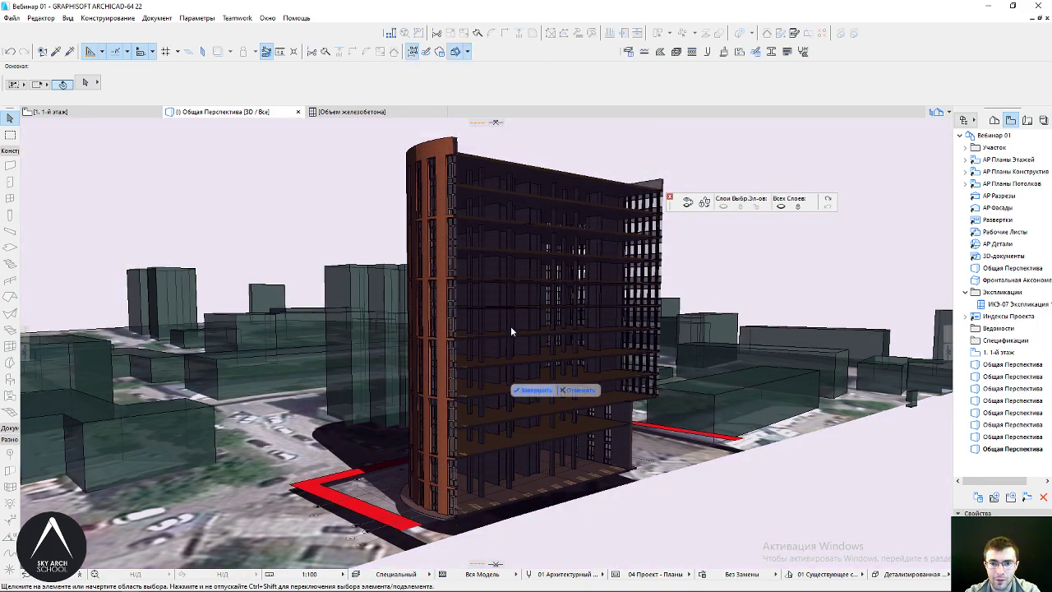
{"action": "mouse_move", "coordinate": [511, 328]}
{"action": "middle_mouse_down", "text": "shift"}
{"action": "mouse_move", "coordinate": [670, 458]}
{"action": "mouse_move", "coordinate": [812, 374]}
{"action": "mouse_move", "coordinate": [470, 488]}
{"action": "mouse_move", "coordinate": [495, 226]}
{"action": "middle_mouse_up", "text": "shift"}
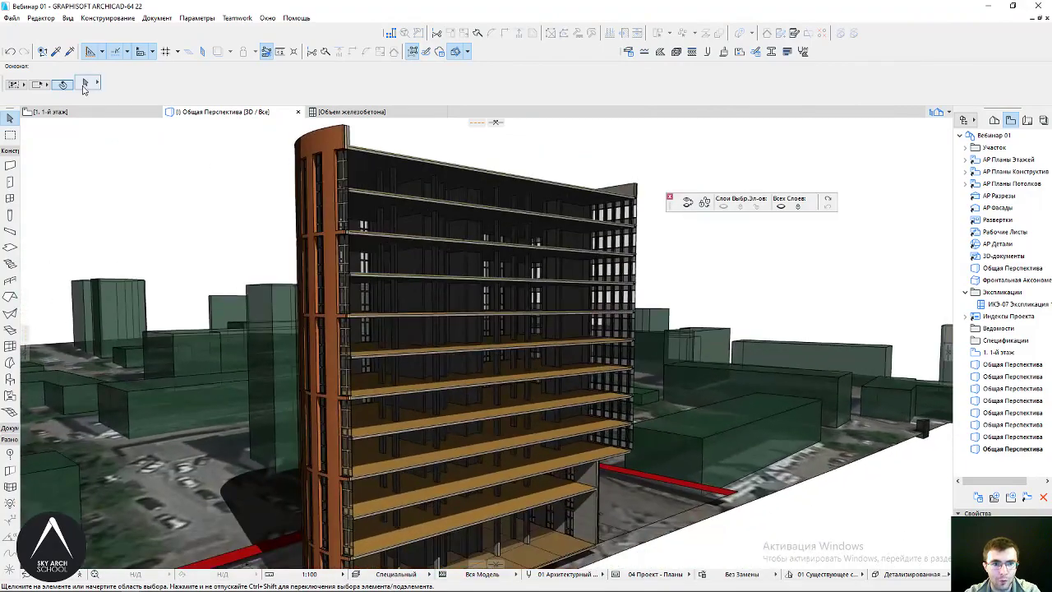
{"action": "left_click", "coordinate": [50, 111]}
On the 1st-floor plan, rotate the section-plane line around a centre point toward a roughly 22° diagonal
{"action": "scroll", "coordinate": [500, 298], "scroll_direction": "down", "scroll_amount": 3}
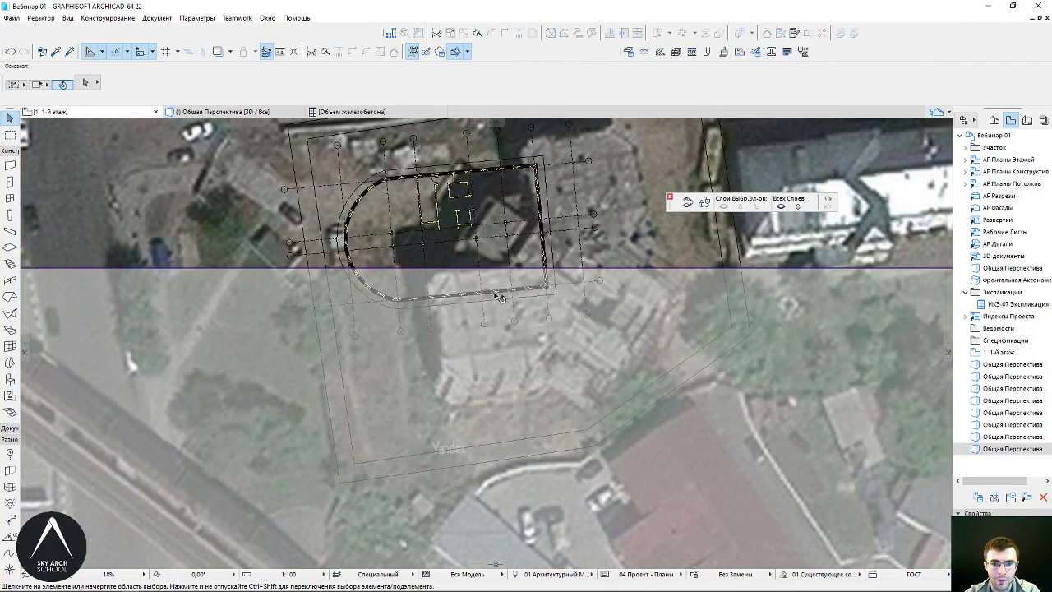
{"action": "scroll", "coordinate": [501, 298], "scroll_direction": "up", "scroll_amount": 2}
{"action": "scroll", "coordinate": [434, 313], "scroll_direction": "up", "scroll_amount": 1}
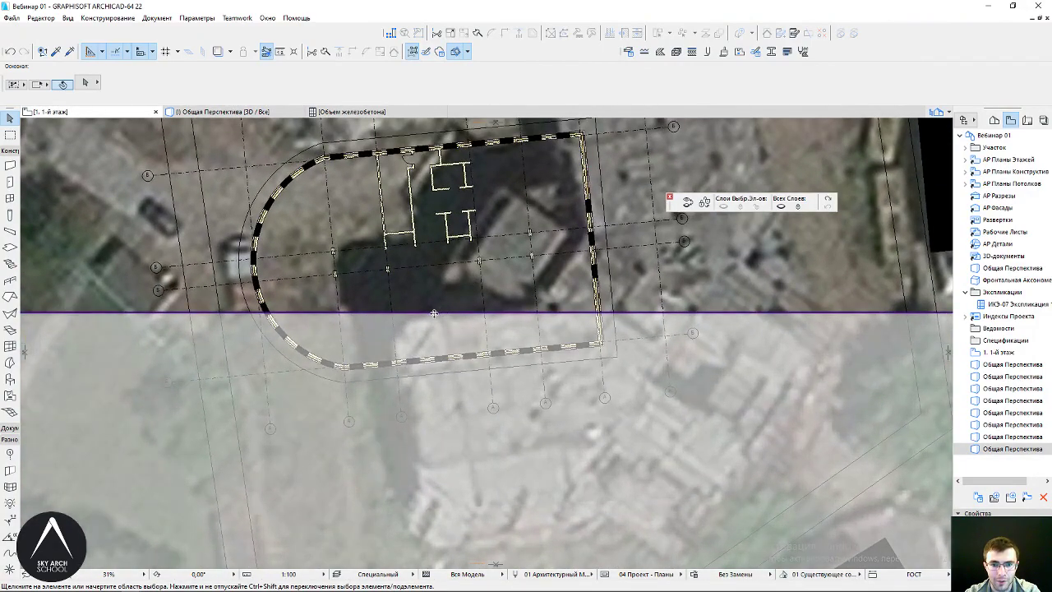
{"action": "scroll", "coordinate": [434, 313], "scroll_direction": "up", "scroll_amount": 2}
{"action": "left_click_drag", "start_coordinate": [434, 311], "coordinate": [433, 302]}
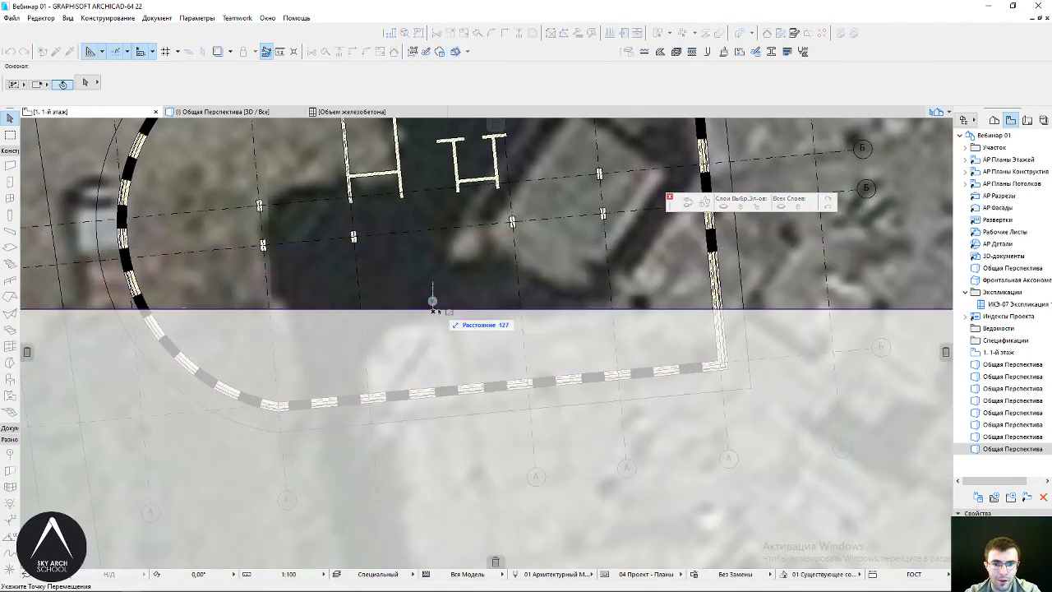
{"action": "key", "text": "Escape"}
{"action": "key", "text": "ctrl+e"}
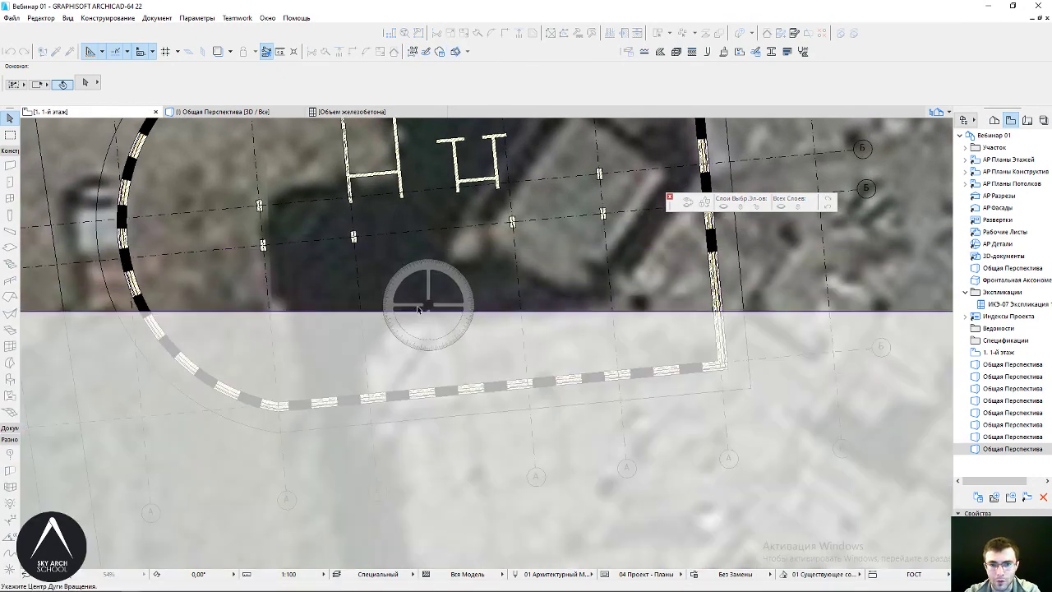
{"action": "left_click", "coordinate": [396, 311]}
{"action": "left_click", "coordinate": [494, 312]}
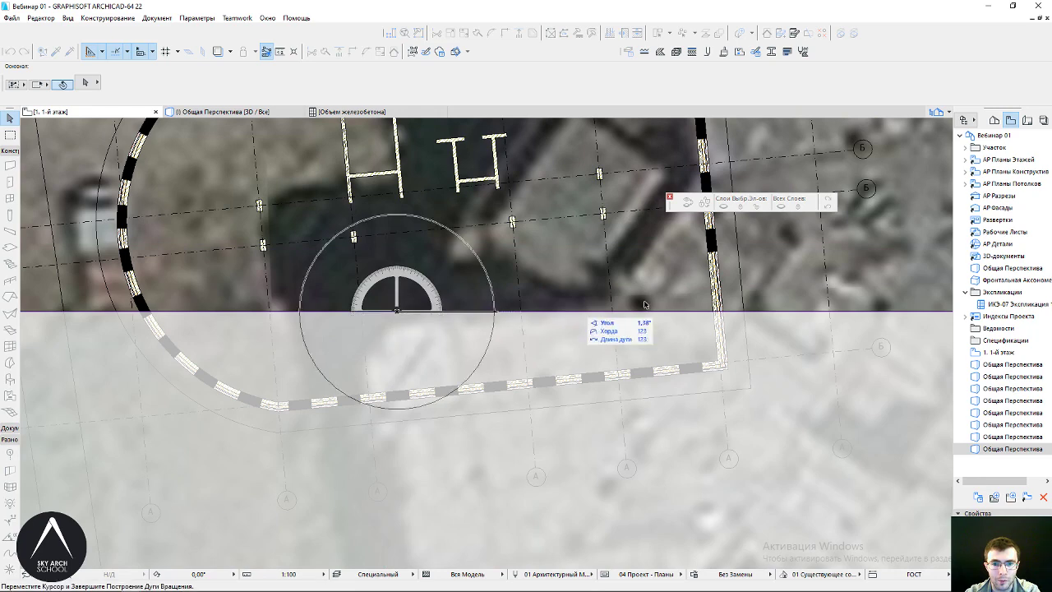
{"action": "middle_click_drag", "start_coordinate": [666, 458], "coordinate": [627, 518]}
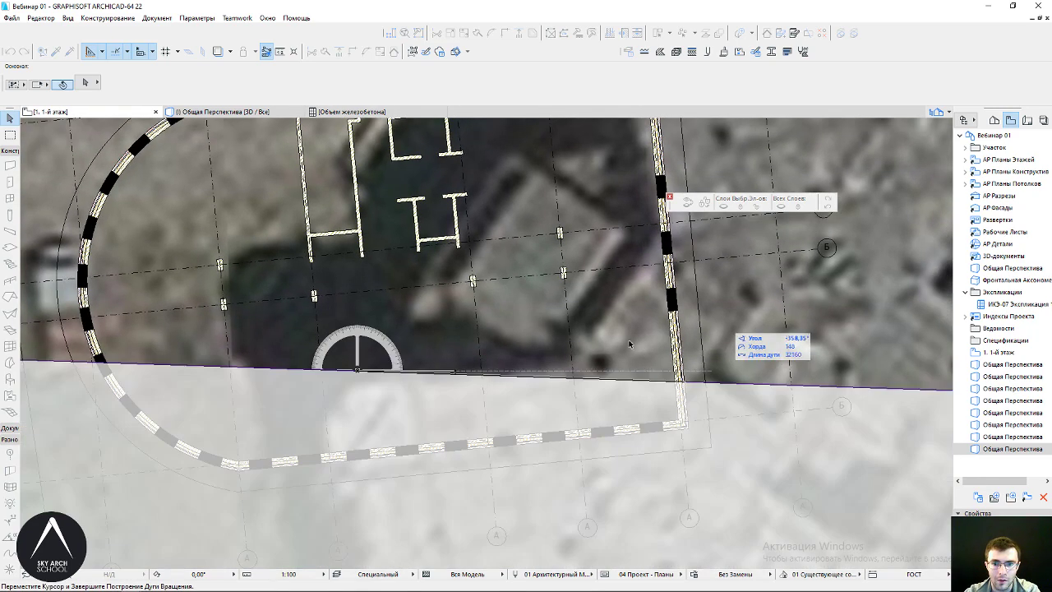
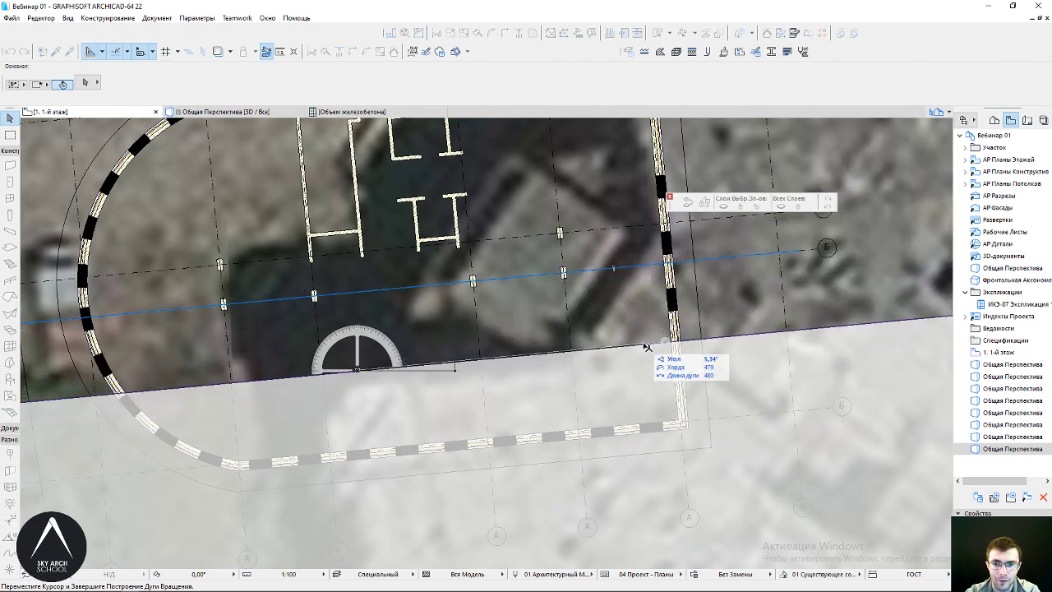
Commit the outline rotation, zoom out, and switch to the 3D perspective with F3
{"action": "left_click", "coordinate": [579, 273]}
{"action": "scroll", "coordinate": [560, 299], "scroll_direction": "down", "scroll_amount": 3}
{"action": "scroll", "coordinate": [559, 299], "scroll_direction": "down", "scroll_amount": 2}
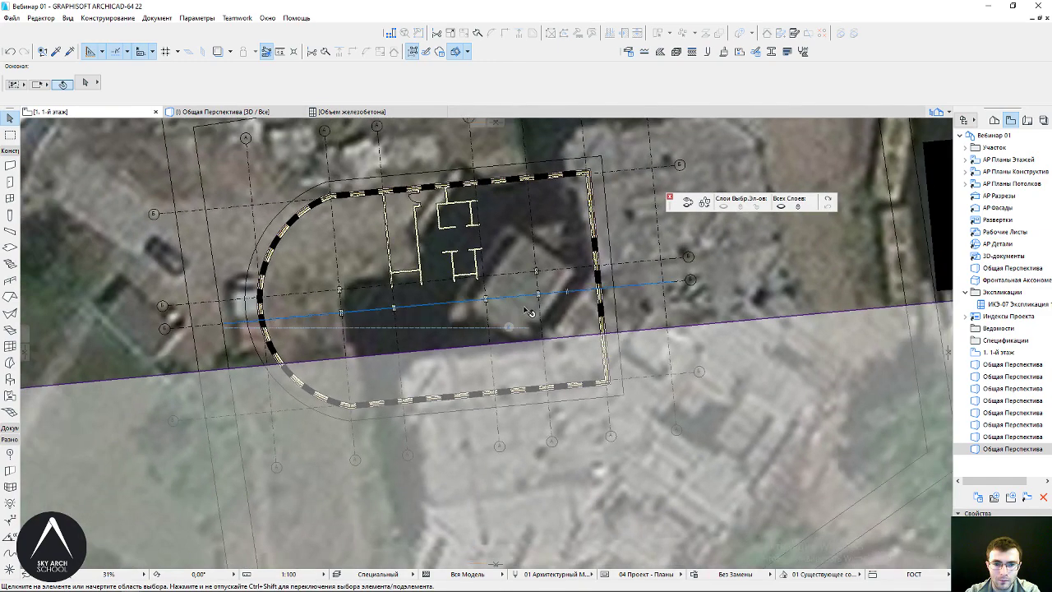
{"action": "key", "text": "F3"}
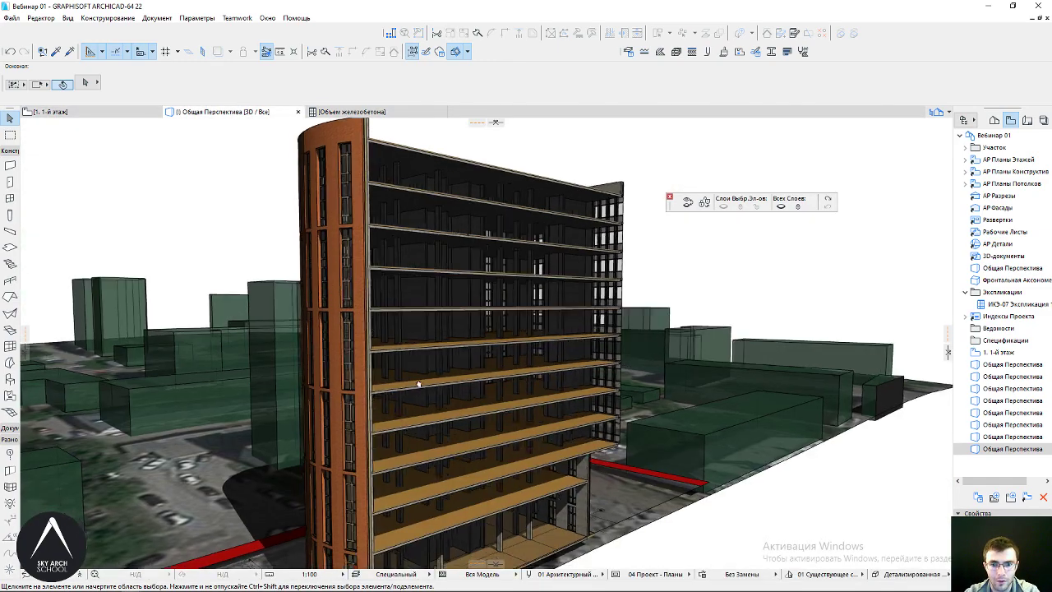
Orbit and zoom to see the tower's roof and the surrounding green massing blocks
{"action": "mouse_move", "coordinate": [418, 384]}
{"action": "middle_mouse_down", "text": "shift"}
{"action": "mouse_move", "coordinate": [671, 326]}
{"action": "mouse_move", "coordinate": [629, 521]}
{"action": "mouse_move", "coordinate": [430, 332]}
{"action": "mouse_move", "coordinate": [486, 272]}
{"action": "mouse_move", "coordinate": [888, 260]}
{"action": "mouse_move", "coordinate": [706, 342]}
{"action": "middle_mouse_up", "text": "shift"}
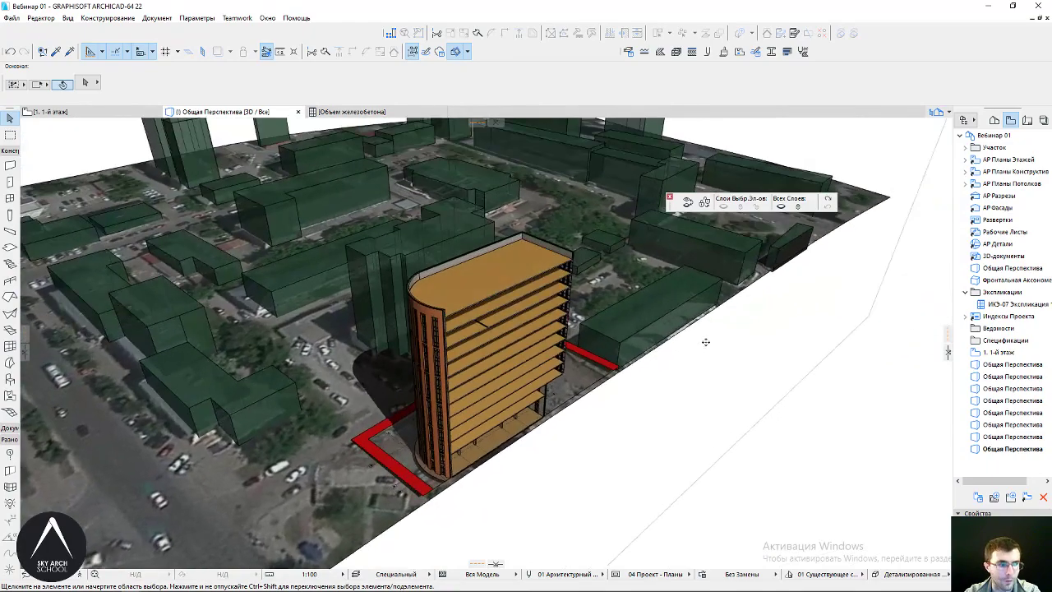
{"action": "mouse_move", "coordinate": [600, 379]}
{"action": "middle_mouse_down", "text": "shift"}
{"action": "mouse_move", "coordinate": [641, 353]}
{"action": "mouse_move", "coordinate": [740, 329]}
{"action": "mouse_move", "coordinate": [690, 307]}
{"action": "middle_mouse_up", "text": "shift"}
{"action": "scroll", "coordinate": [603, 277], "scroll_direction": "down", "scroll_amount": 5}
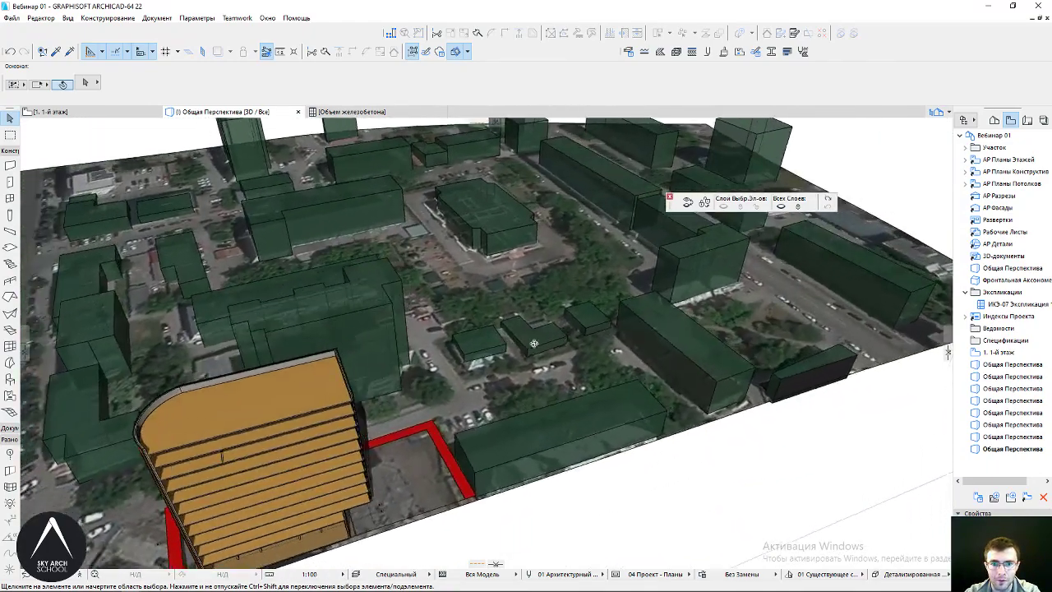
{"action": "middle_click_drag", "start_coordinate": [602, 277], "coordinate": [347, 304], "text": "shift"}
{"action": "middle_click_drag", "start_coordinate": [429, 325], "coordinate": [405, 374], "text": "shift"}
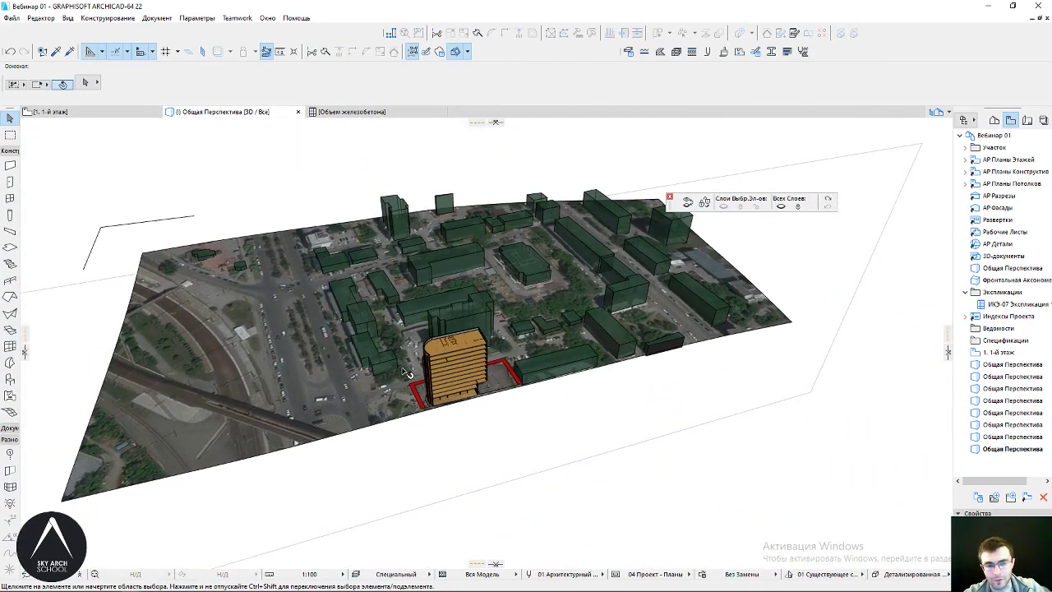
{"action": "mouse_move", "coordinate": [407, 374]}
{"action": "scroll", "coordinate": [479, 292], "scroll_direction": "up", "scroll_amount": 2}
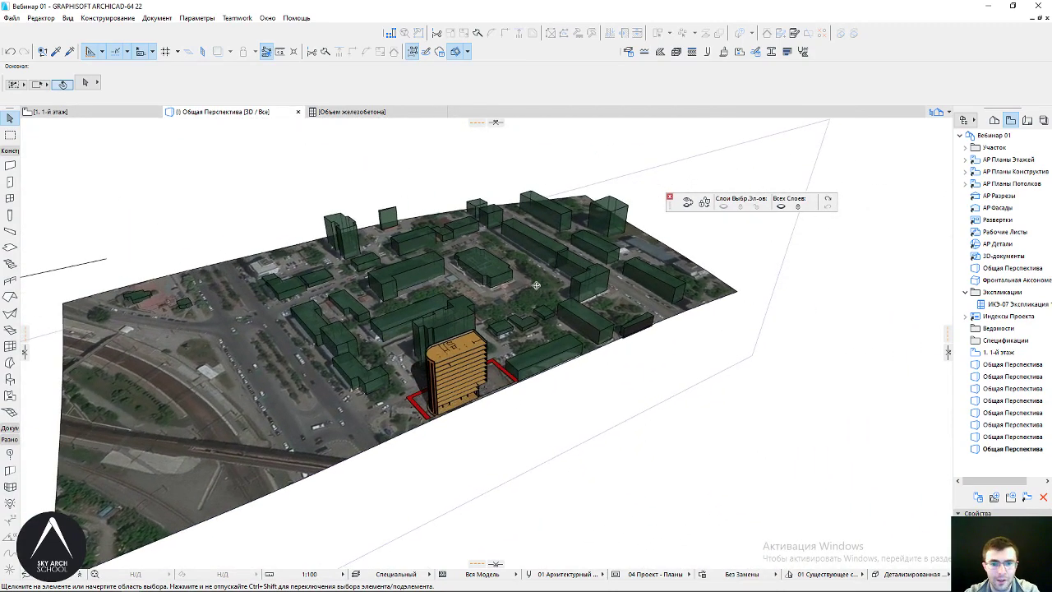
{"action": "scroll", "coordinate": [497, 308], "scroll_direction": "up", "scroll_amount": 2}
{"action": "scroll", "coordinate": [518, 332], "scroll_direction": "up", "scroll_amount": 2}
{"action": "scroll", "coordinate": [543, 357], "scroll_direction": "up", "scroll_amount": 2}
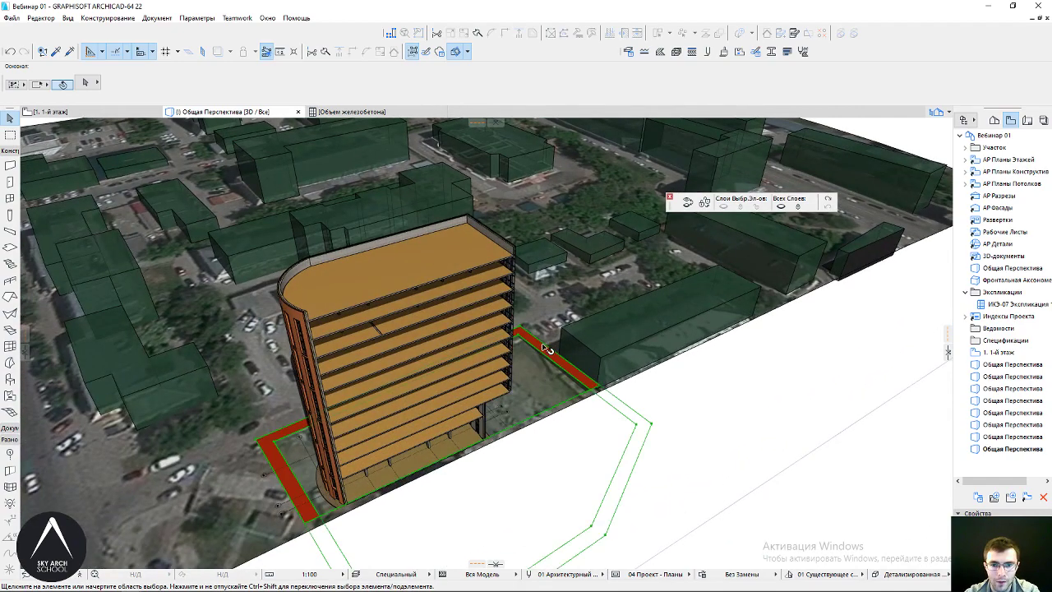
Cancel the accidental site-outline move and view the centred tower from eye level and above
{"action": "left_click_drag", "start_coordinate": [542, 357], "coordinate": [540, 317]}
{"action": "key", "text": "Escape"}
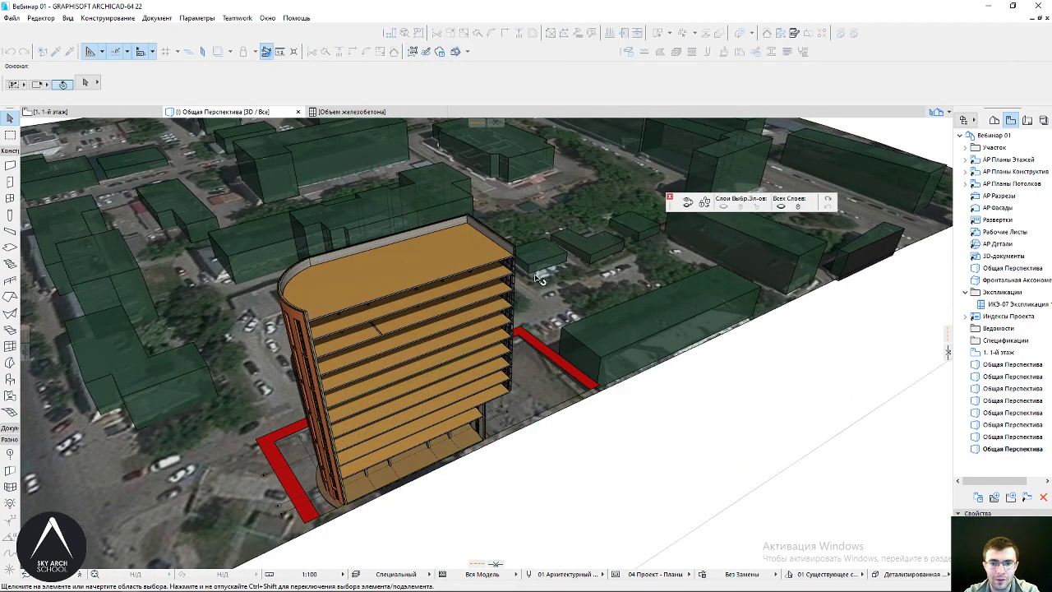
{"action": "left_click", "coordinate": [567, 250]}
{"action": "mouse_move", "coordinate": [567, 251]}
{"action": "middle_mouse_down", "text": "shift"}
{"action": "mouse_move", "coordinate": [193, 258]}
{"action": "mouse_move", "coordinate": [403, 285]}
{"action": "mouse_move", "coordinate": [288, 329]}
{"action": "mouse_move", "coordinate": [512, 328]}
{"action": "mouse_move", "coordinate": [361, 395]}
{"action": "middle_mouse_up", "text": "shift"}
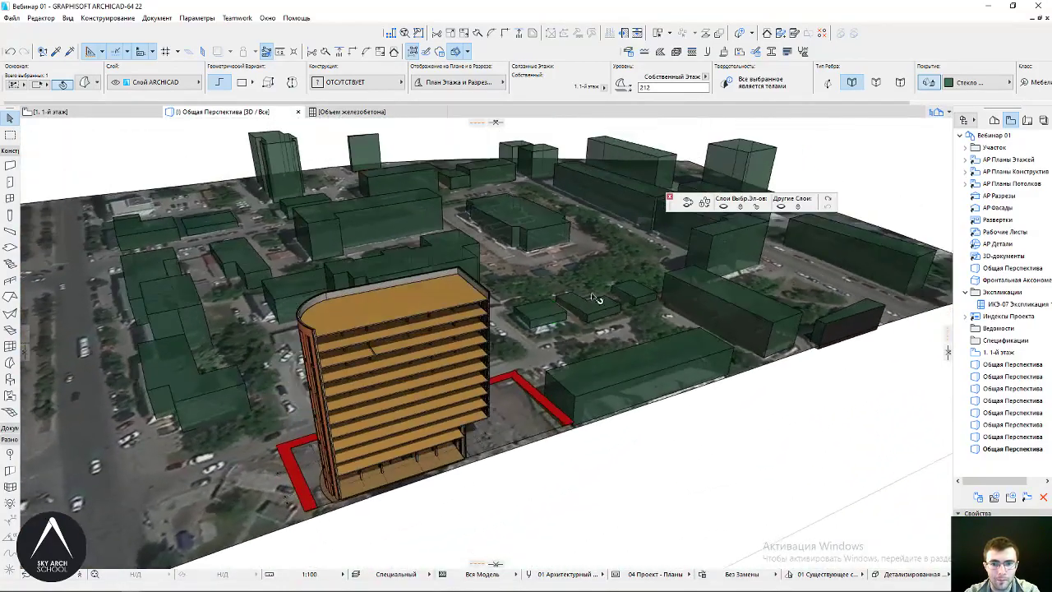
{"action": "middle_click_drag", "start_coordinate": [361, 395], "coordinate": [573, 283], "text": "shift"}
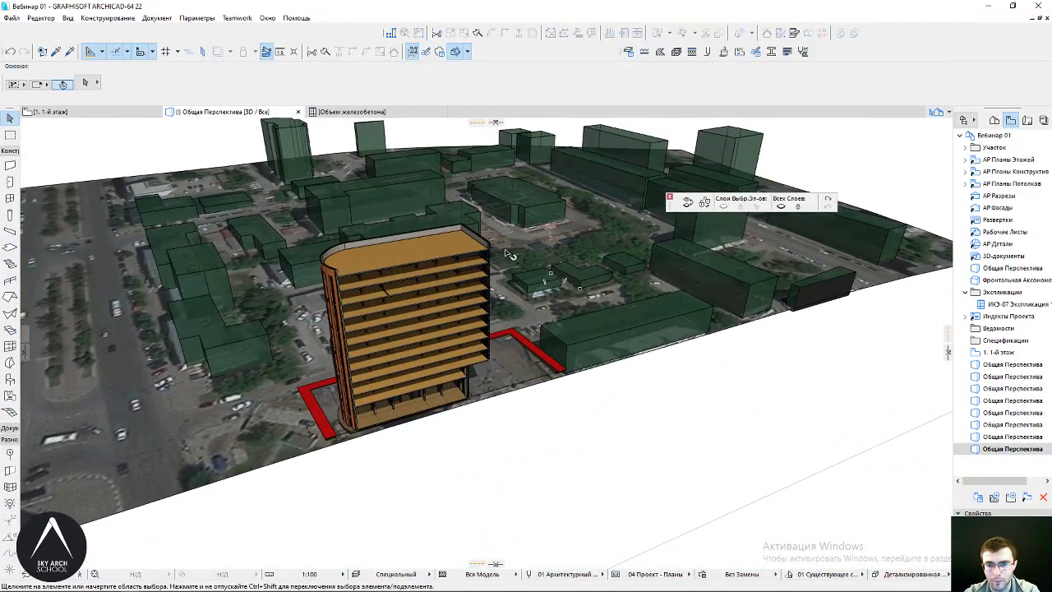
{"action": "middle_click_drag", "start_coordinate": [508, 254], "coordinate": [378, 96], "text": "shift"}
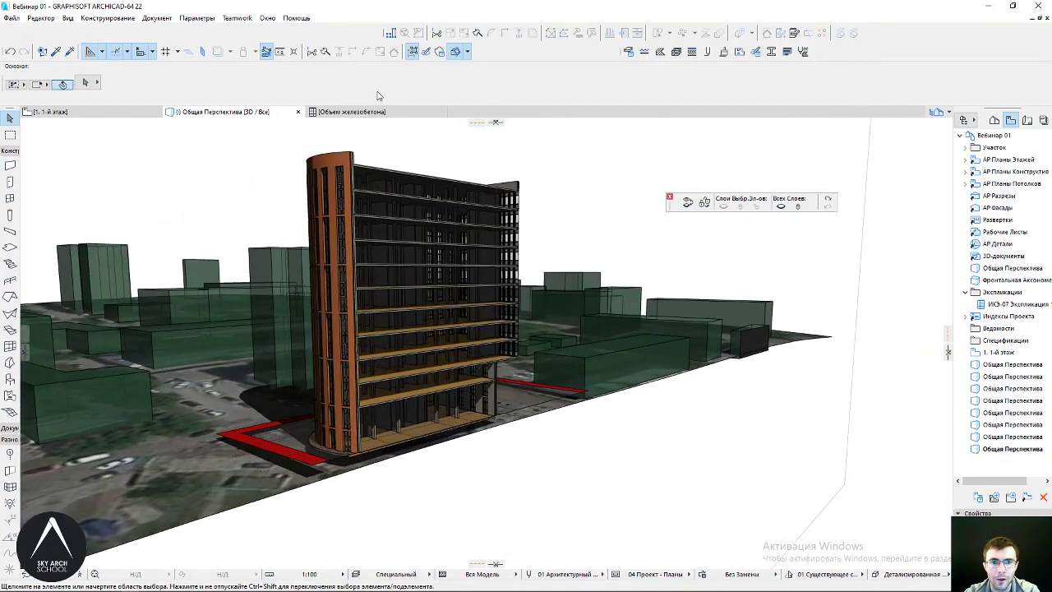
{"action": "middle_click_drag", "start_coordinate": [410, 328], "coordinate": [481, 247], "text": "shift"}
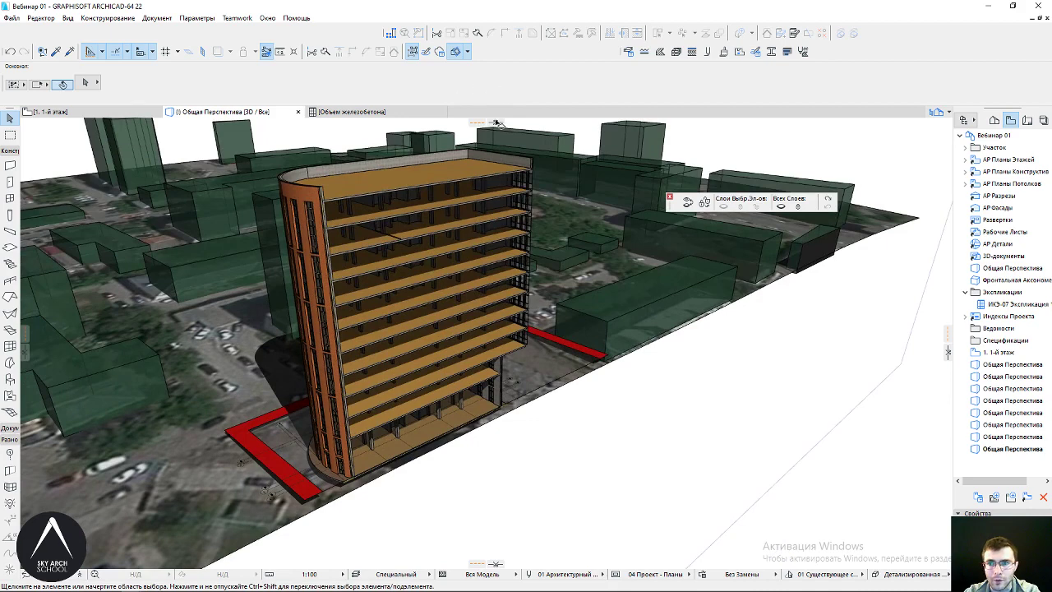
Cycle through the saved Общая Перспектива views until the full brick facade perspective appears
{"action": "left_click", "coordinate": [1019, 438]}
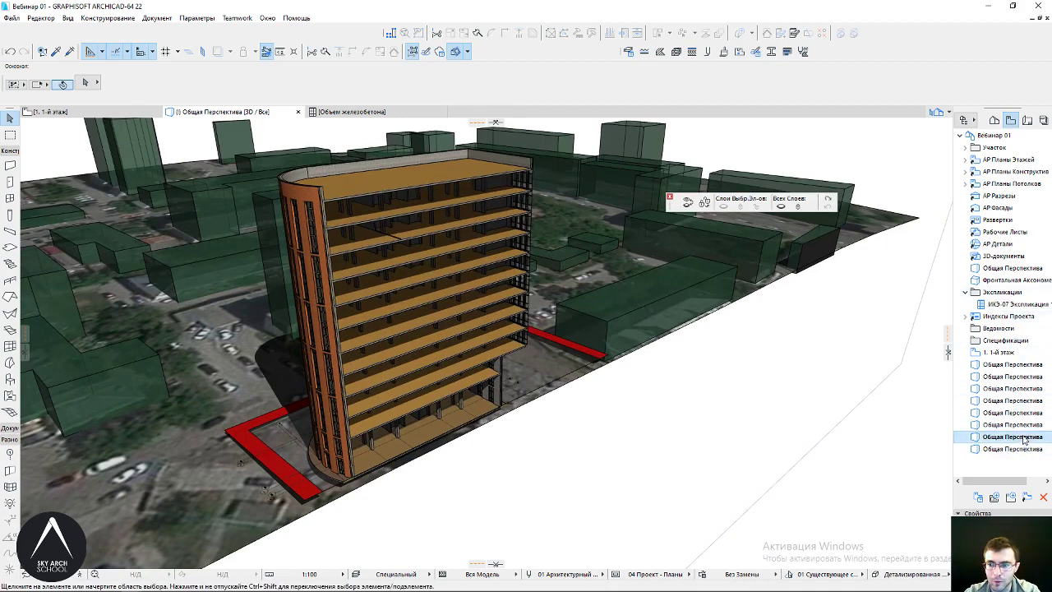
{"action": "double_click", "coordinate": [1024, 440]}
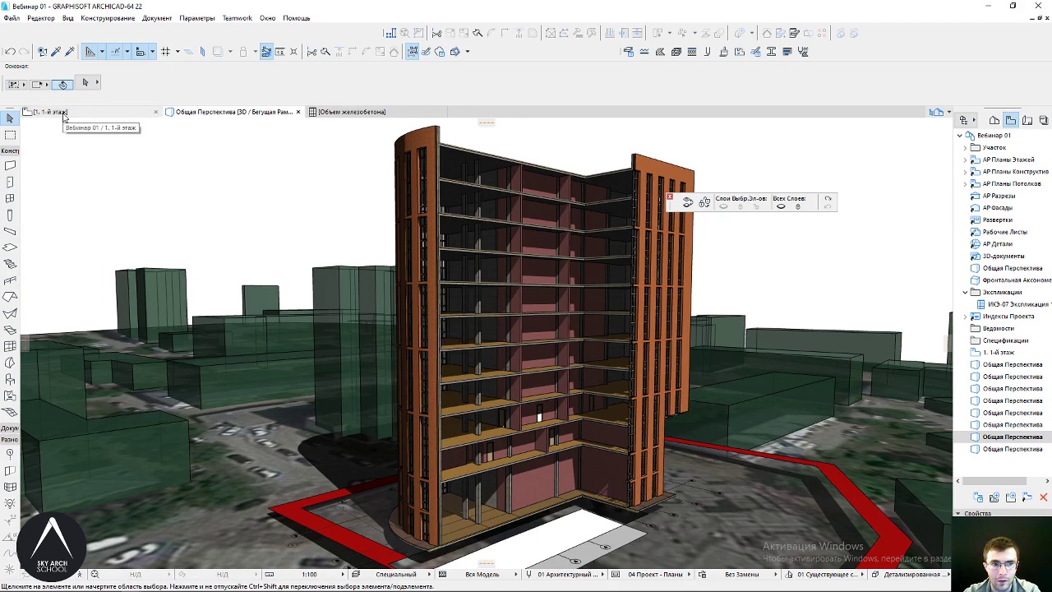
{"action": "double_click", "coordinate": [1012, 424]}
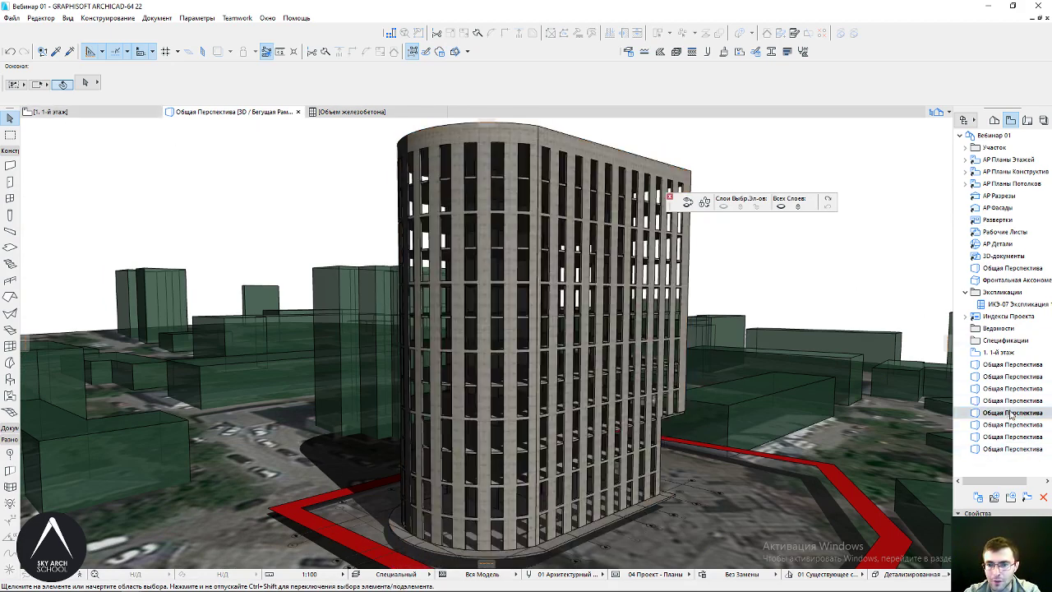
{"action": "double_click", "coordinate": [1013, 448]}
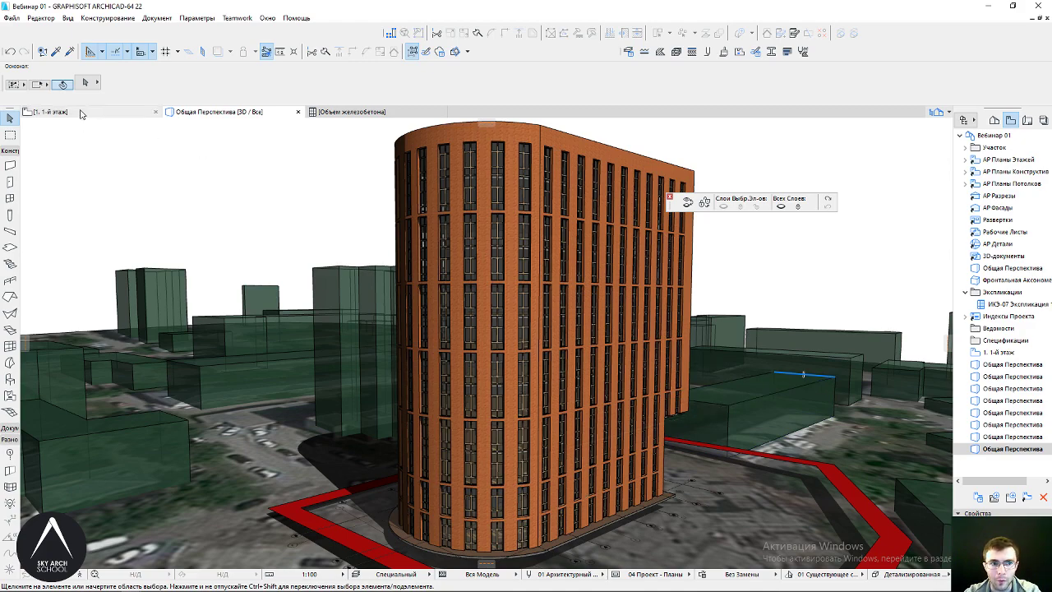
Return to the ground floor plan, start the Marquee tool and centre the building outline
{"action": "left_click", "coordinate": [82, 112]}
{"action": "middle_click_drag", "start_coordinate": [366, 340], "coordinate": [327, 346]}
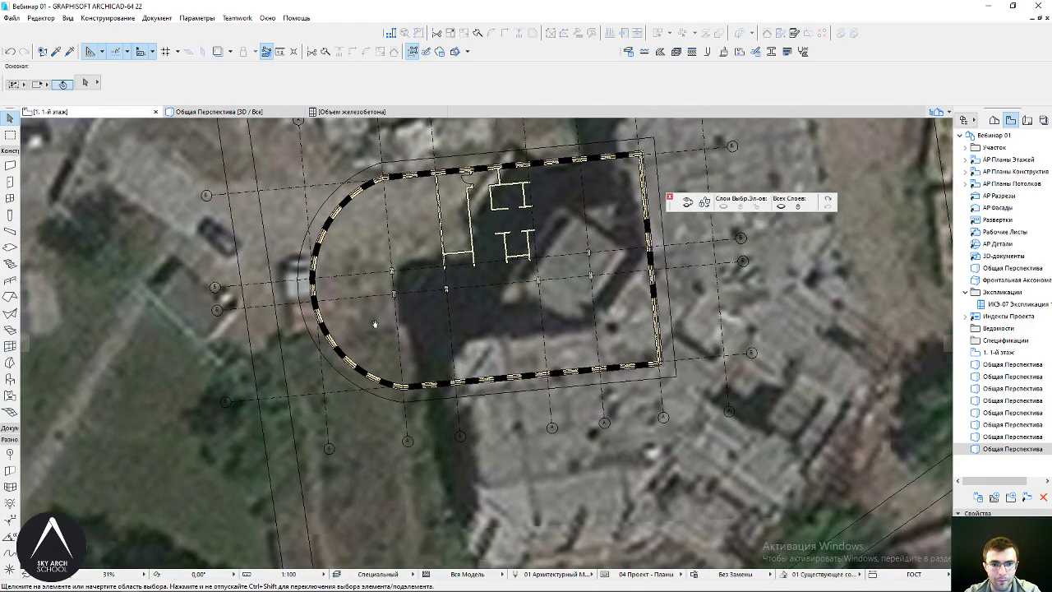
{"action": "left_click", "coordinate": [10, 136]}
{"action": "scroll", "coordinate": [220, 319], "scroll_direction": "up", "scroll_amount": 3}
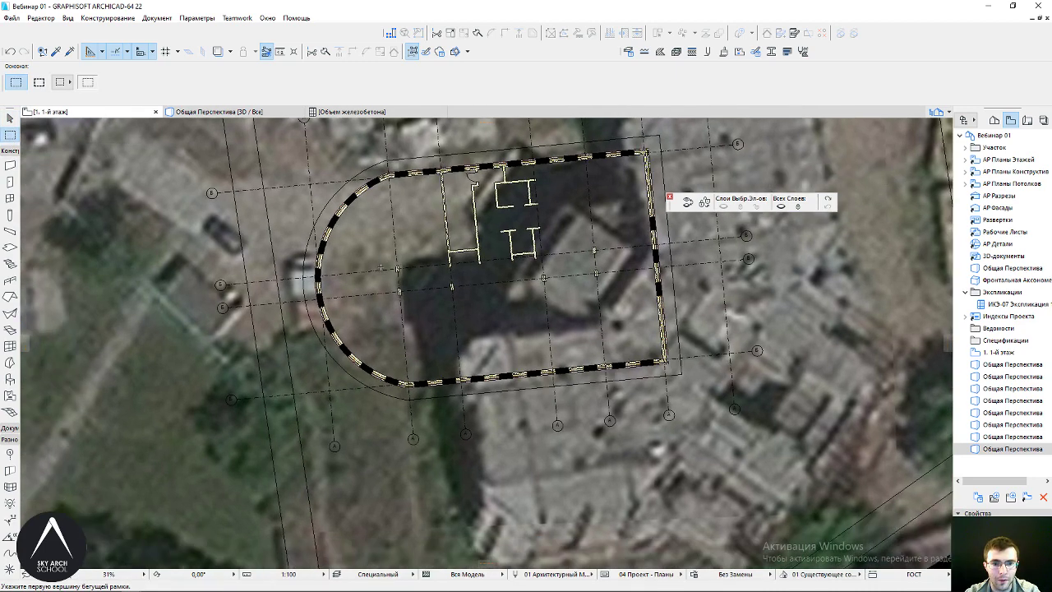
{"action": "scroll", "coordinate": [222, 315], "scroll_direction": "down", "scroll_amount": 2}
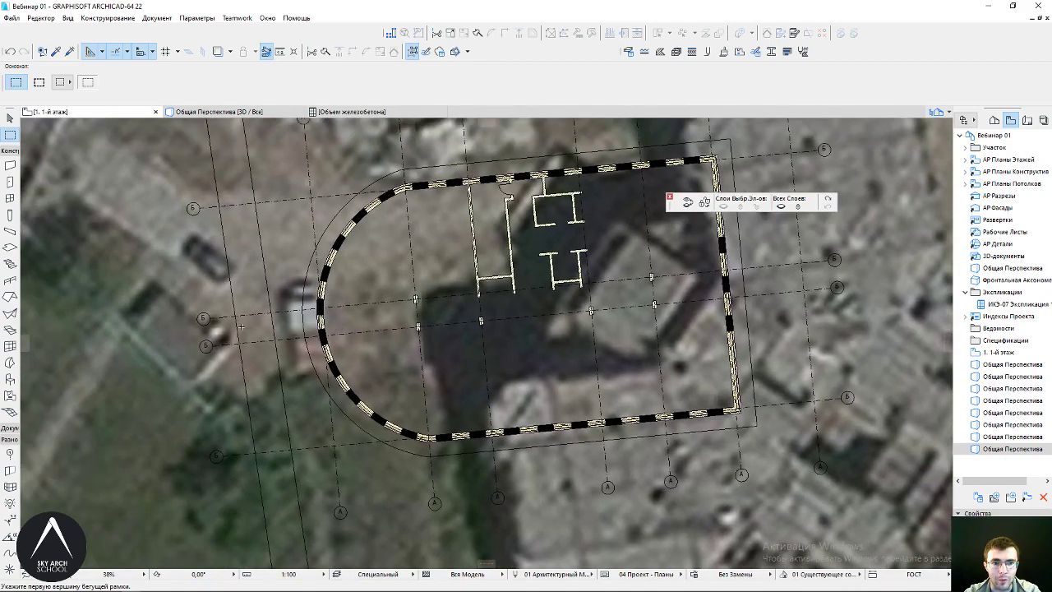
{"action": "scroll", "coordinate": [516, 330], "scroll_direction": "down", "scroll_amount": 2}
{"action": "scroll", "coordinate": [444, 312], "scroll_direction": "up", "scroll_amount": 2}
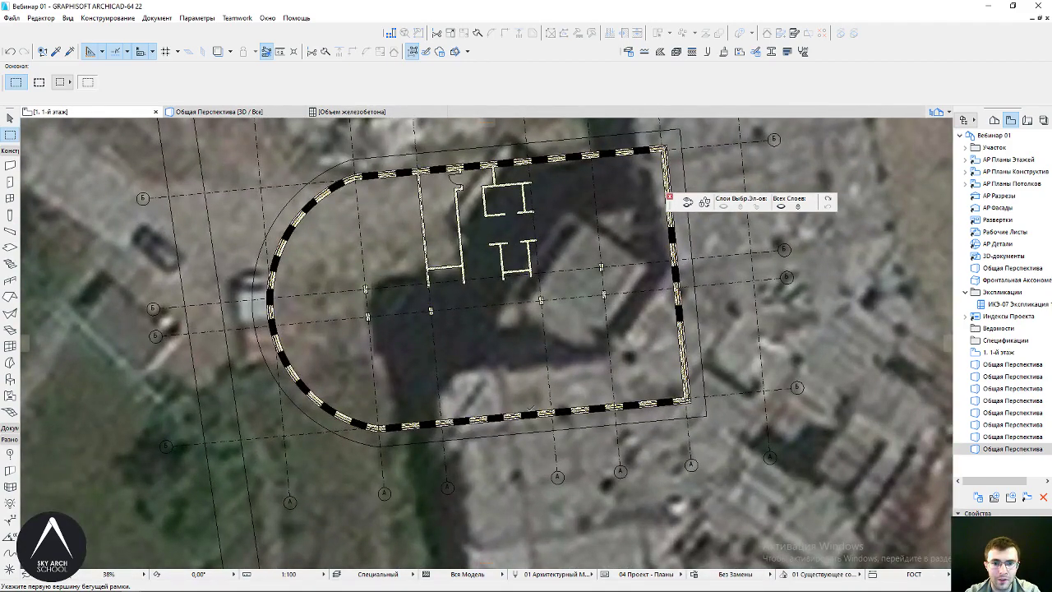
{"action": "middle_click_drag", "start_coordinate": [460, 328], "coordinate": [497, 329]}
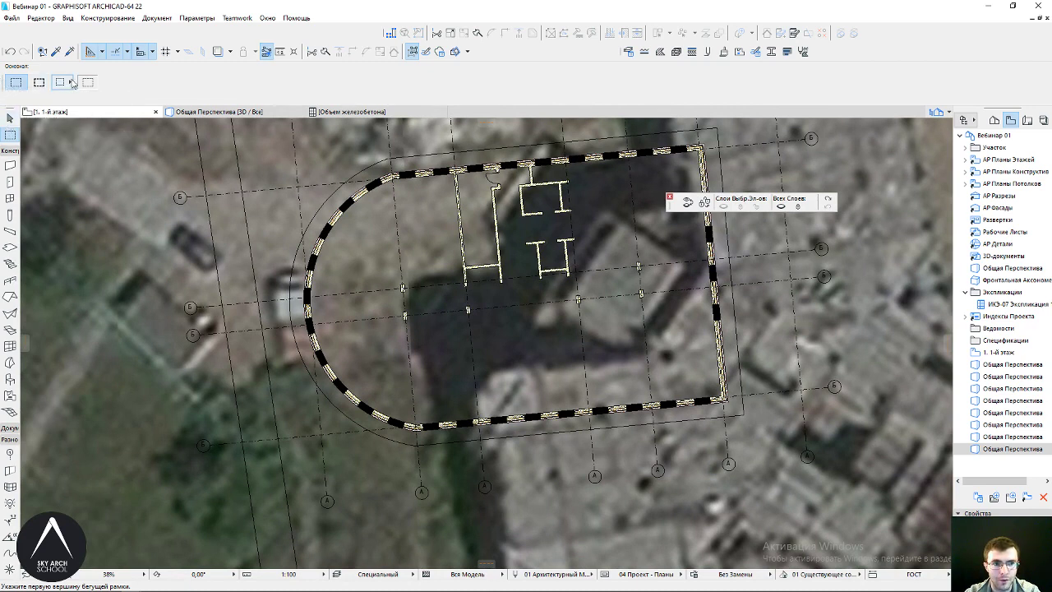
Draw a rotated rectangular marquee across the tower's curved southern end
{"action": "left_click", "coordinate": [71, 82]}
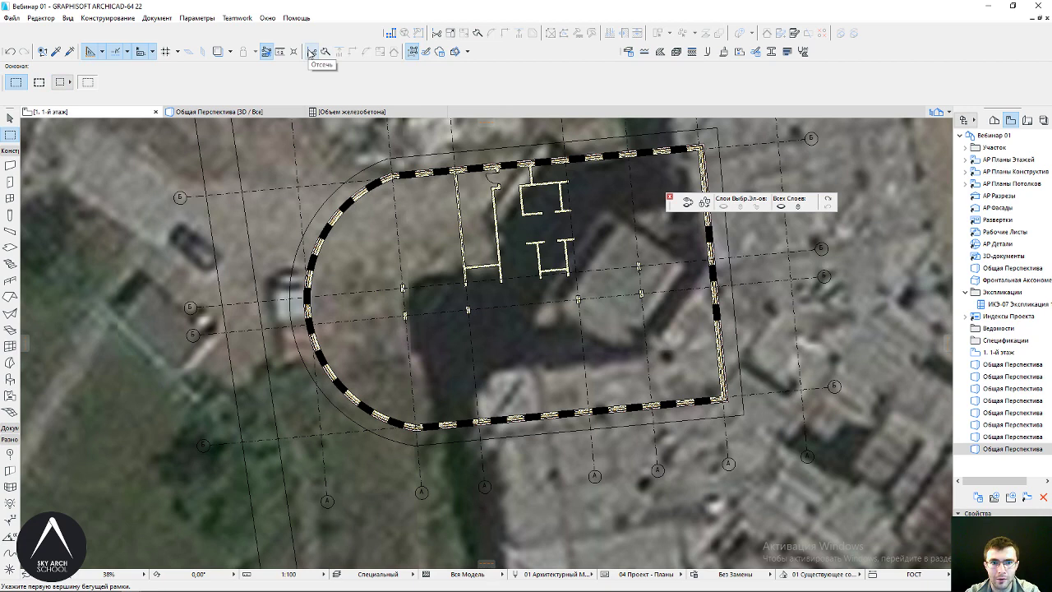
{"action": "left_click", "coordinate": [70, 83]}
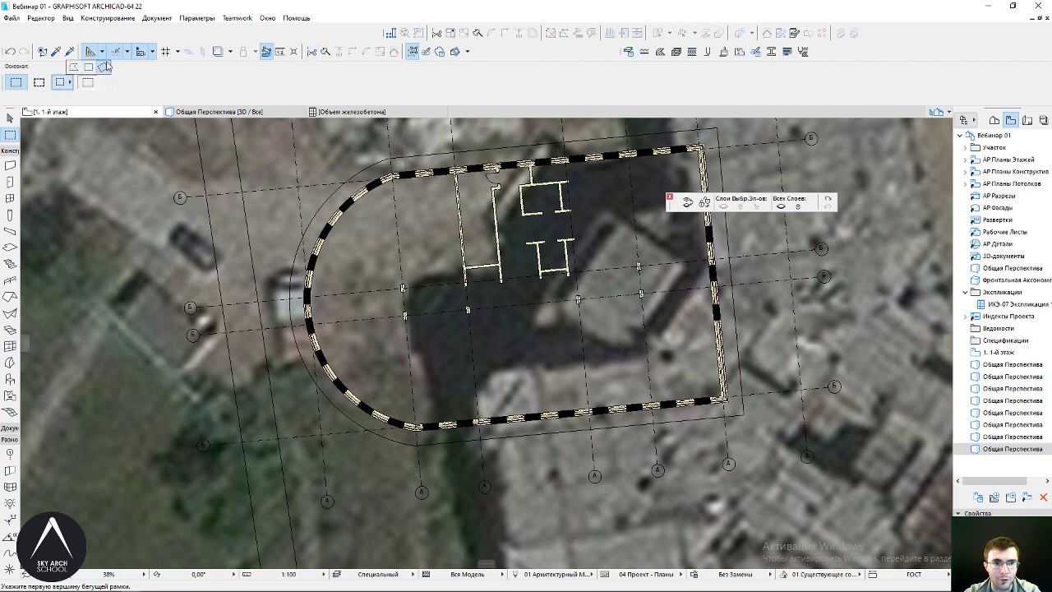
{"action": "left_click", "coordinate": [104, 68]}
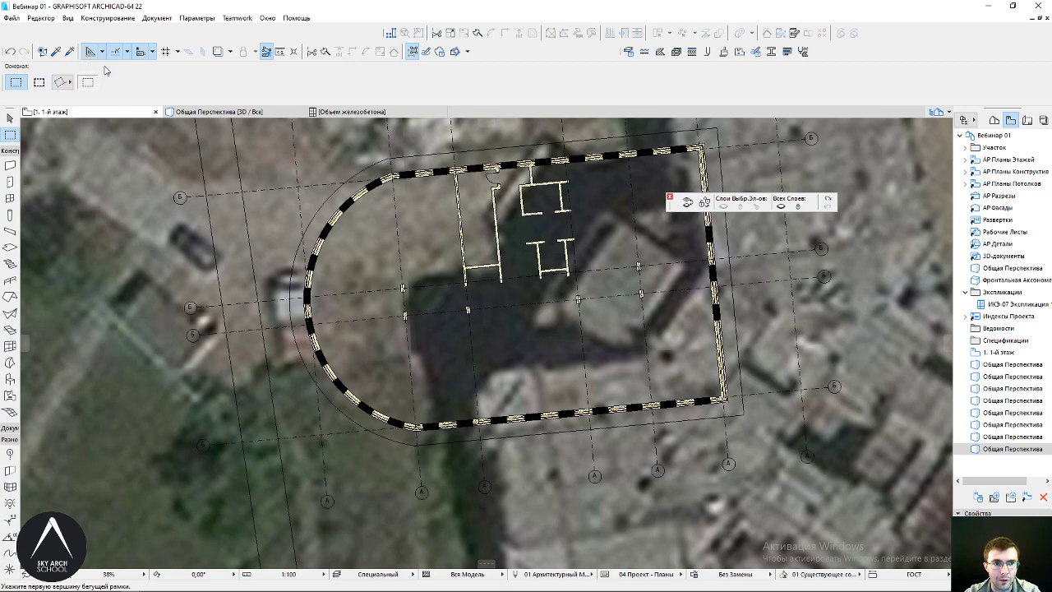
{"action": "middle_click_drag", "start_coordinate": [413, 264], "coordinate": [318, 201]}
{"action": "left_click", "coordinate": [186, 299]}
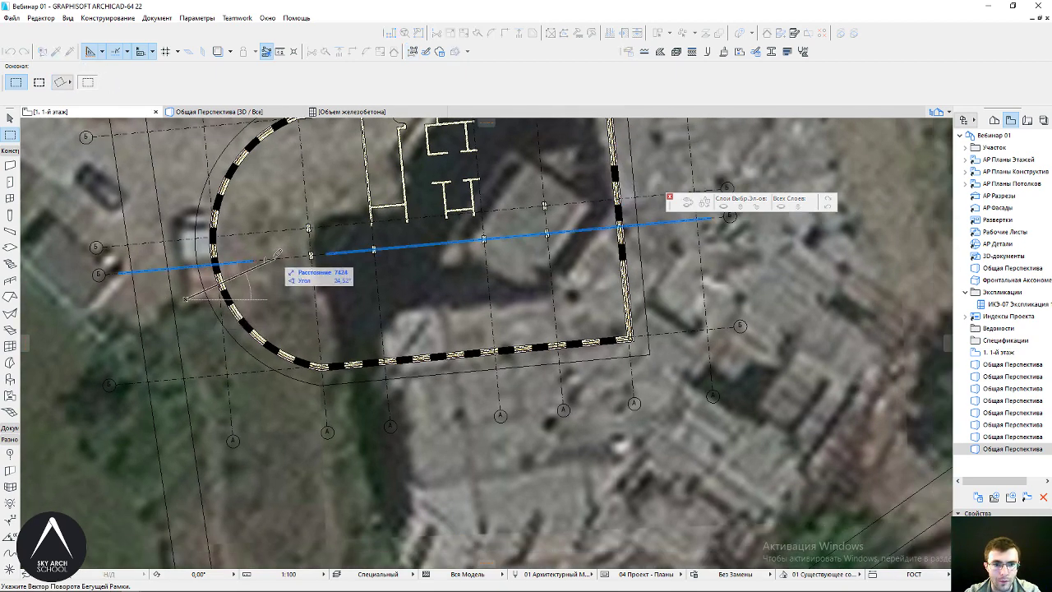
{"action": "left_click", "coordinate": [449, 272]}
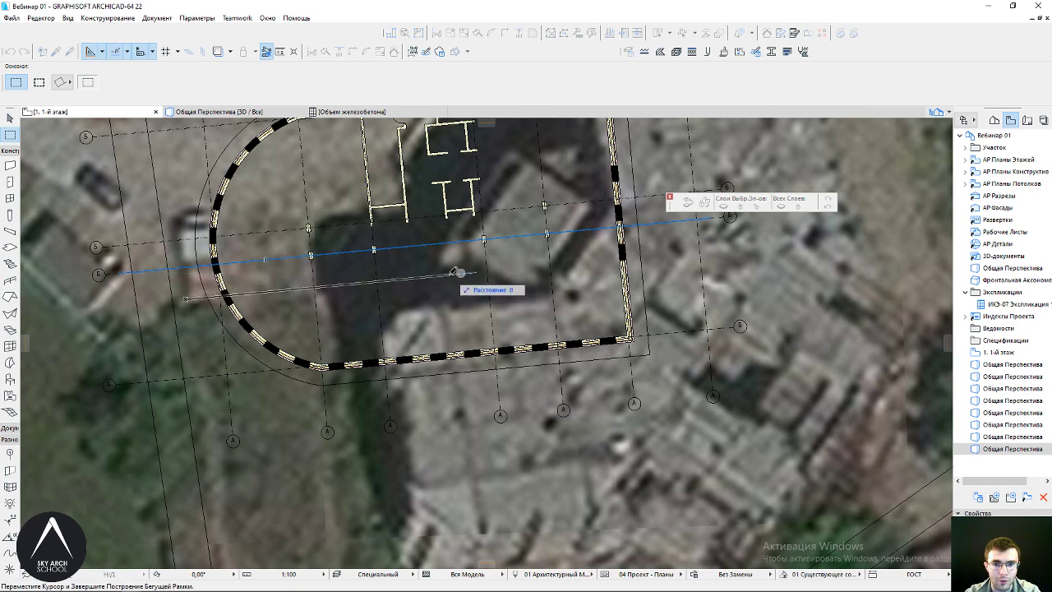
{"action": "left_click", "coordinate": [460, 368]}
{"action": "middle_click_drag", "start_coordinate": [291, 302], "coordinate": [341, 289]}
{"action": "scroll", "coordinate": [341, 288], "scroll_direction": "up", "scroll_amount": 3}
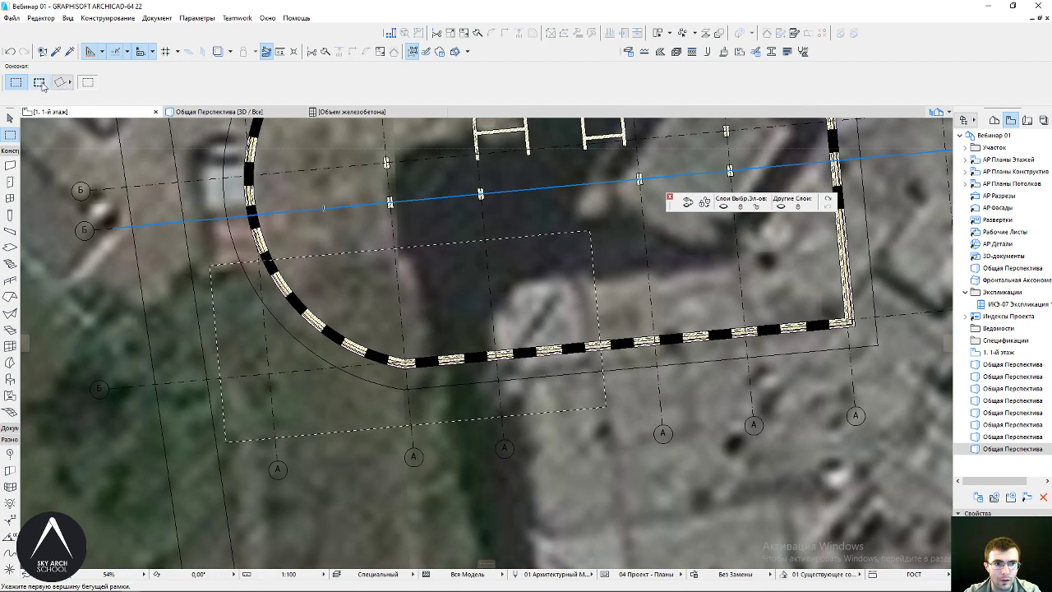
Make the marquee bold so it covers all floors, and show its area in 3D with F5
{"action": "left_click", "coordinate": [39, 82]}
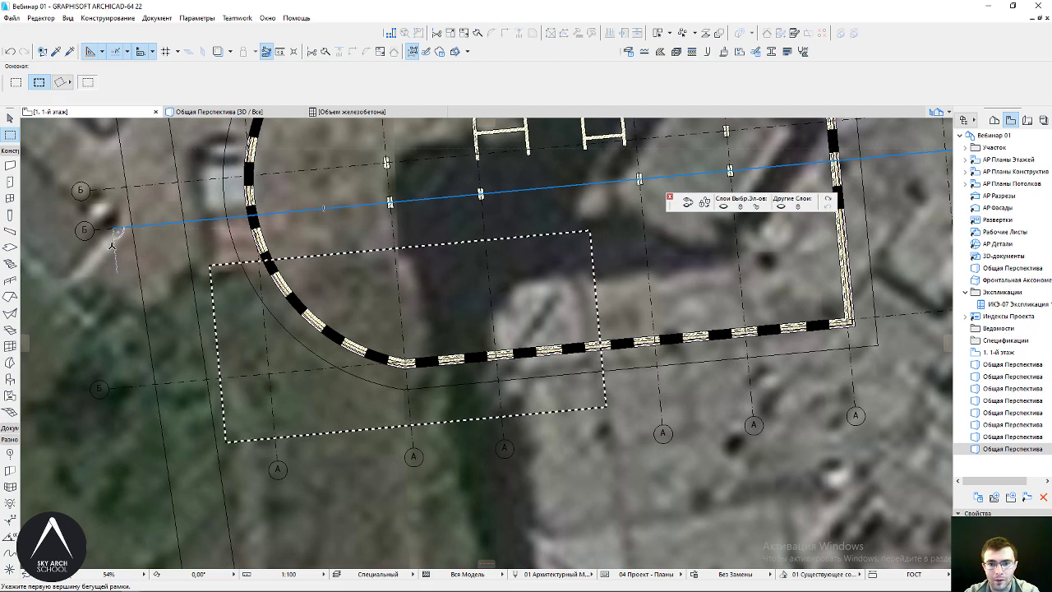
{"action": "middle_click_drag", "start_coordinate": [385, 266], "coordinate": [405, 279]}
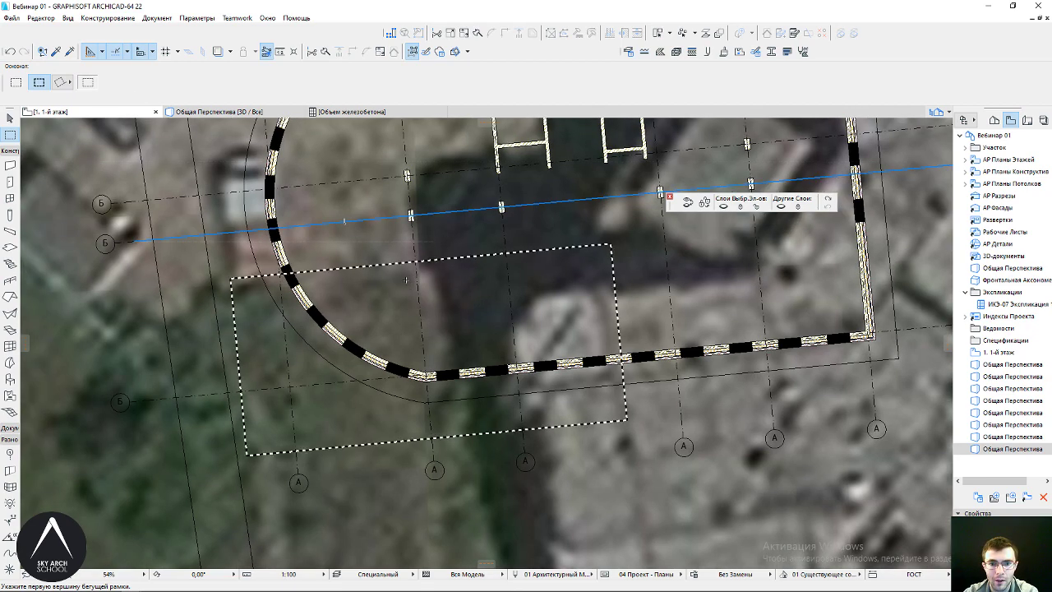
{"action": "key", "text": "F5"}
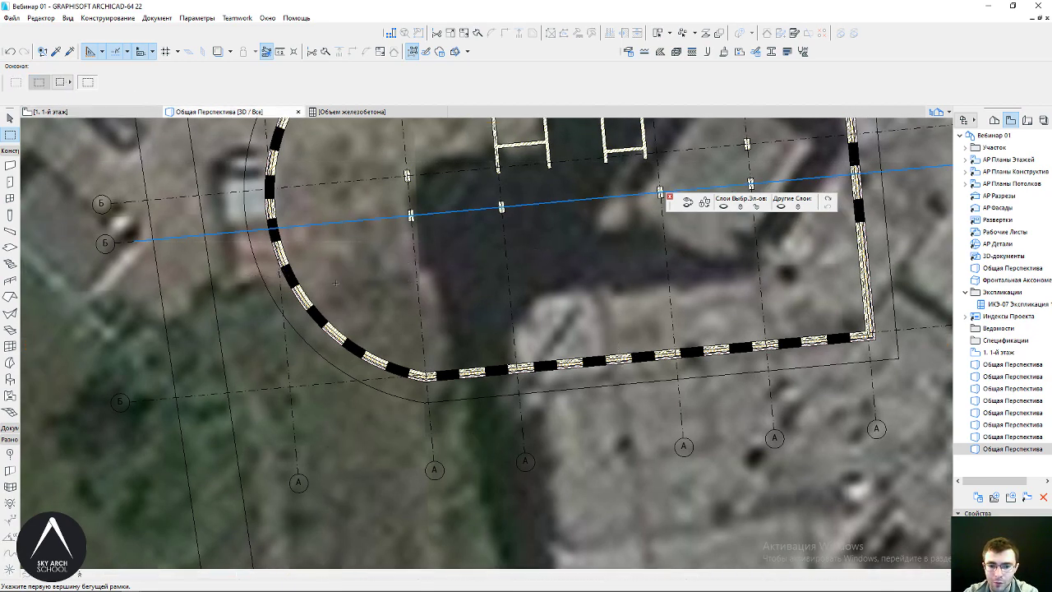
Orbit the marquee-limited curved slice edge-on, low and from above, then open the View menu
{"action": "mouse_move", "coordinate": [559, 316]}
{"action": "middle_mouse_down", "text": "shift"}
{"action": "mouse_move", "coordinate": [624, 289]}
{"action": "mouse_move", "coordinate": [200, 357]}
{"action": "mouse_move", "coordinate": [545, 348]}
{"action": "mouse_move", "coordinate": [357, 343]}
{"action": "mouse_move", "coordinate": [328, 204]}
{"action": "mouse_move", "coordinate": [582, 353]}
{"action": "mouse_move", "coordinate": [328, 398]}
{"action": "middle_mouse_up", "text": "shift"}
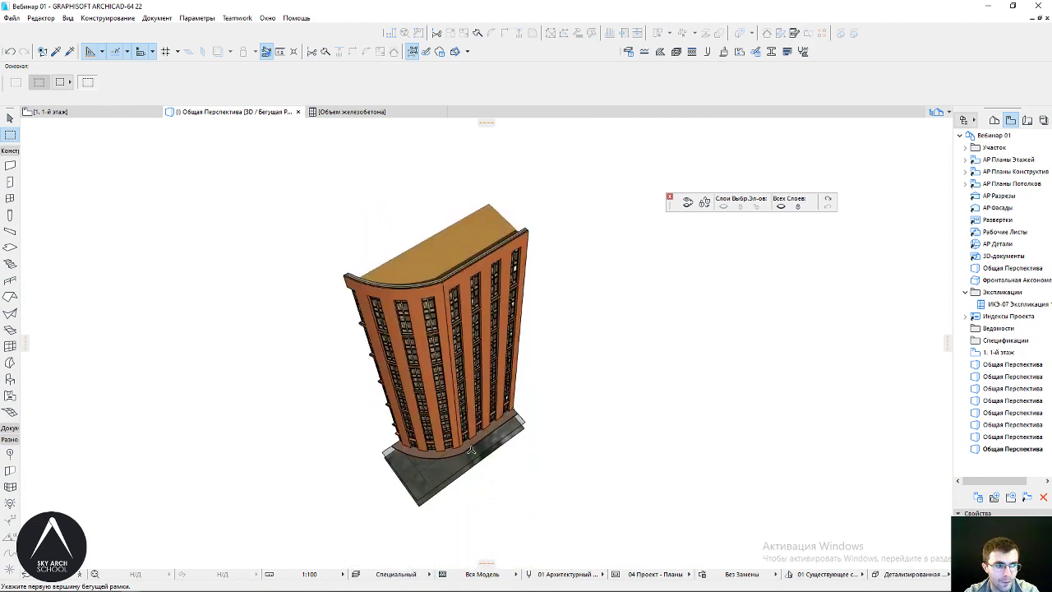
{"action": "middle_click_drag", "start_coordinate": [471, 450], "coordinate": [467, 403], "text": "shift"}
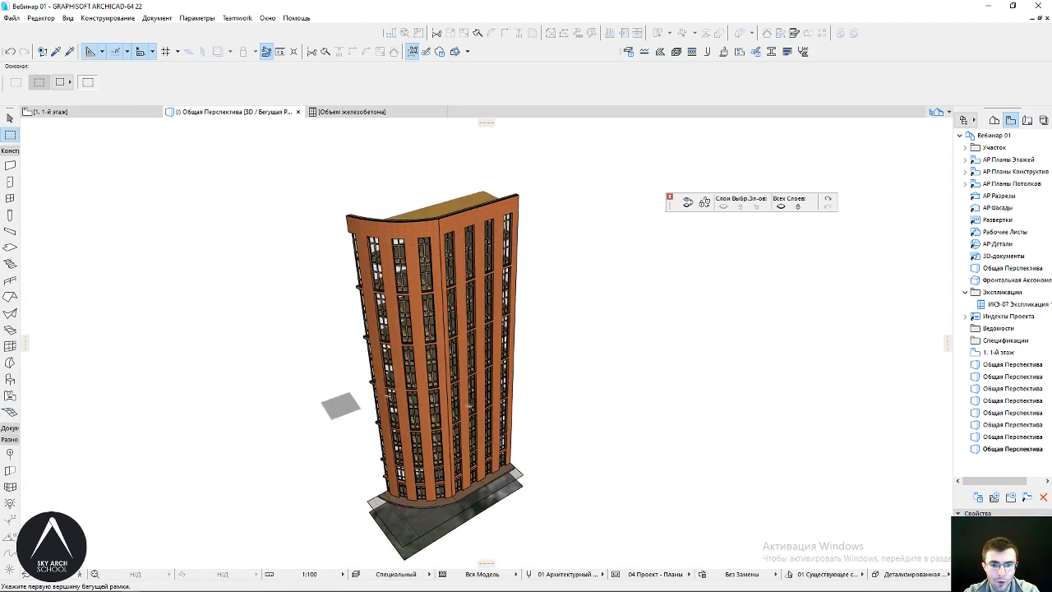
{"action": "middle_click_drag", "start_coordinate": [341, 405], "coordinate": [503, 347], "text": "shift"}
{"action": "mouse_move", "coordinate": [463, 507]}
{"action": "middle_mouse_down", "text": "shift"}
{"action": "mouse_move", "coordinate": [521, 498]}
{"action": "mouse_move", "coordinate": [411, 475]}
{"action": "middle_mouse_up", "text": "shift"}
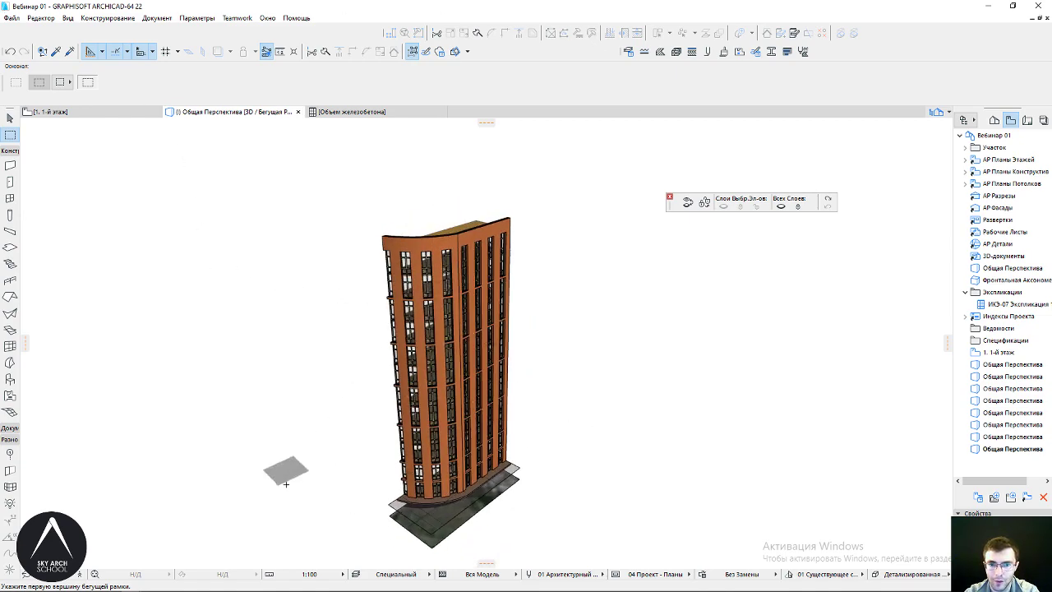
{"action": "mouse_move", "coordinate": [282, 469]}
{"action": "middle_mouse_down", "text": "shift"}
{"action": "mouse_move", "coordinate": [735, 418]}
{"action": "mouse_move", "coordinate": [538, 441]}
{"action": "mouse_move", "coordinate": [240, 498]}
{"action": "mouse_move", "coordinate": [708, 395]}
{"action": "mouse_move", "coordinate": [909, 367]}
{"action": "mouse_move", "coordinate": [575, 394]}
{"action": "mouse_move", "coordinate": [276, 271]}
{"action": "middle_mouse_up", "text": "shift"}
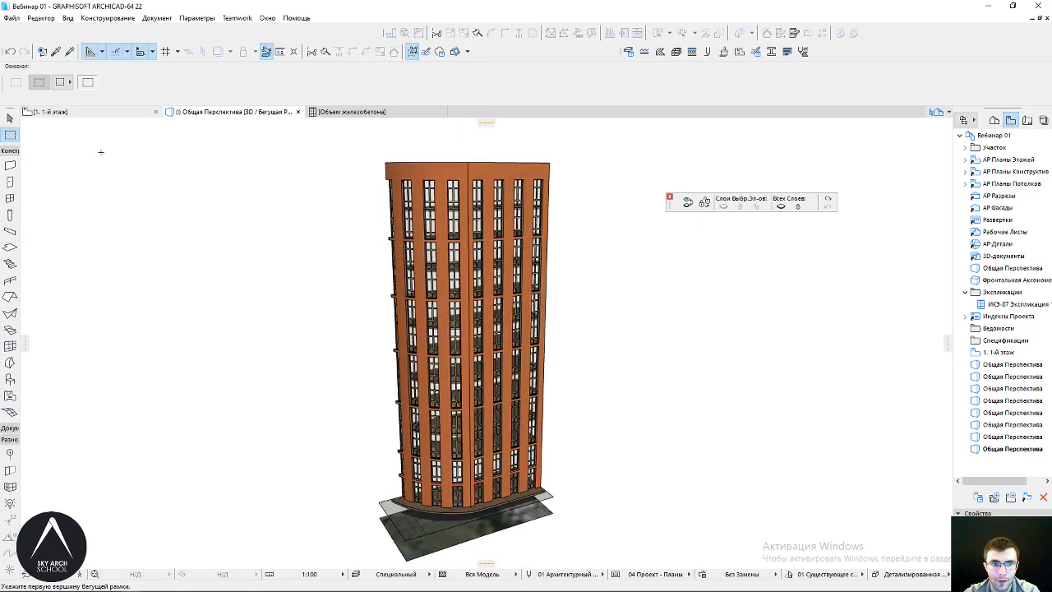
{"action": "mouse_move", "coordinate": [99, 150]}
{"action": "middle_mouse_down", "text": "shift"}
{"action": "mouse_move", "coordinate": [353, 225]}
{"action": "mouse_move", "coordinate": [596, 177]}
{"action": "middle_mouse_up", "text": "shift"}
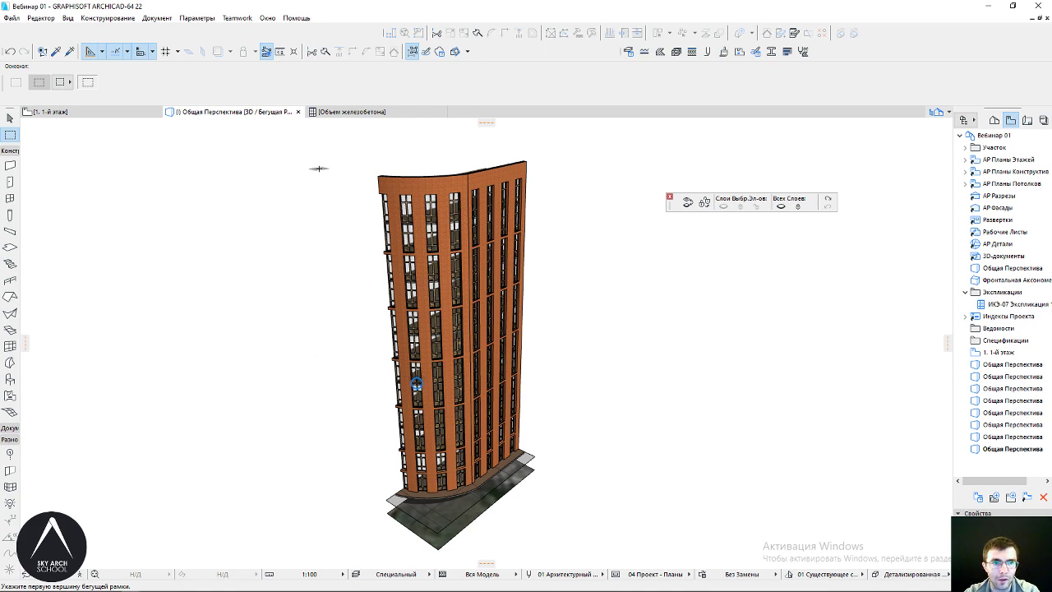
{"action": "left_click", "coordinate": [68, 19]}
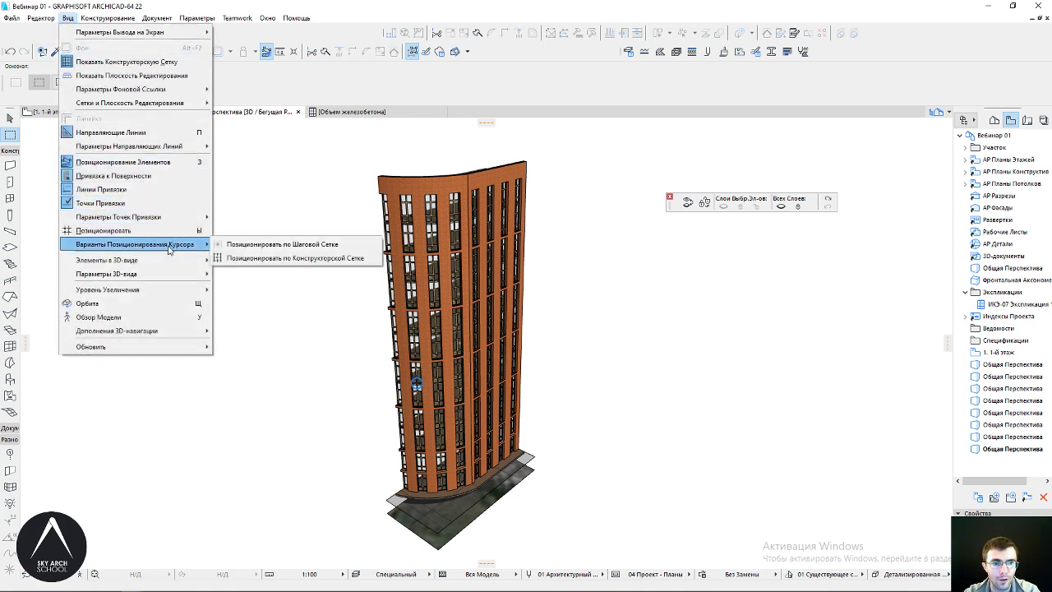
{"action": "mouse_move", "coordinate": [107, 260]}
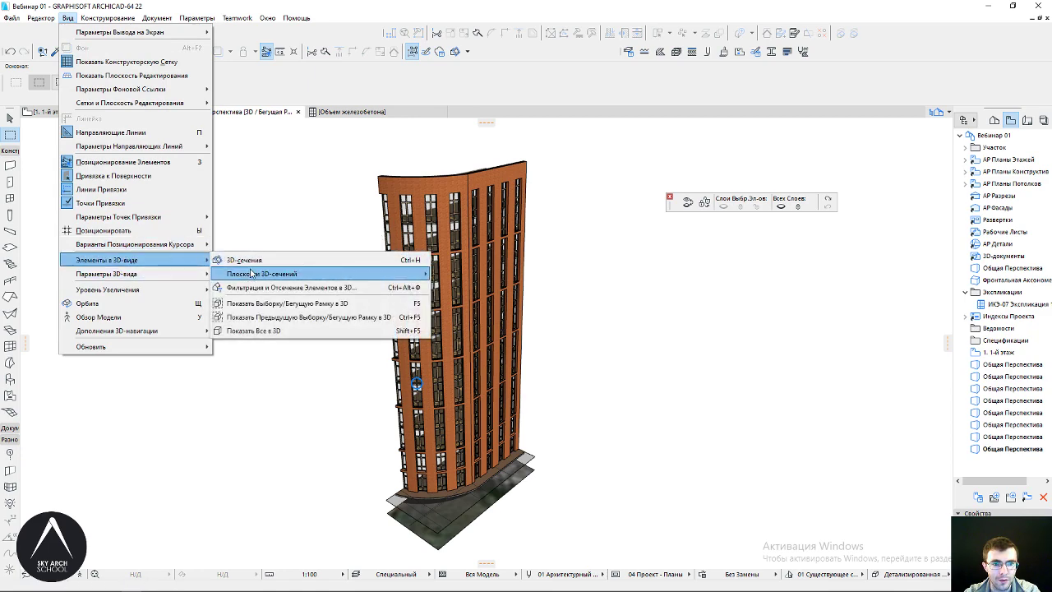
Set 3D Cutaway/Filter and Cut Elements in 3D to show elements Outside Marquee
{"action": "left_click", "coordinate": [248, 288]}
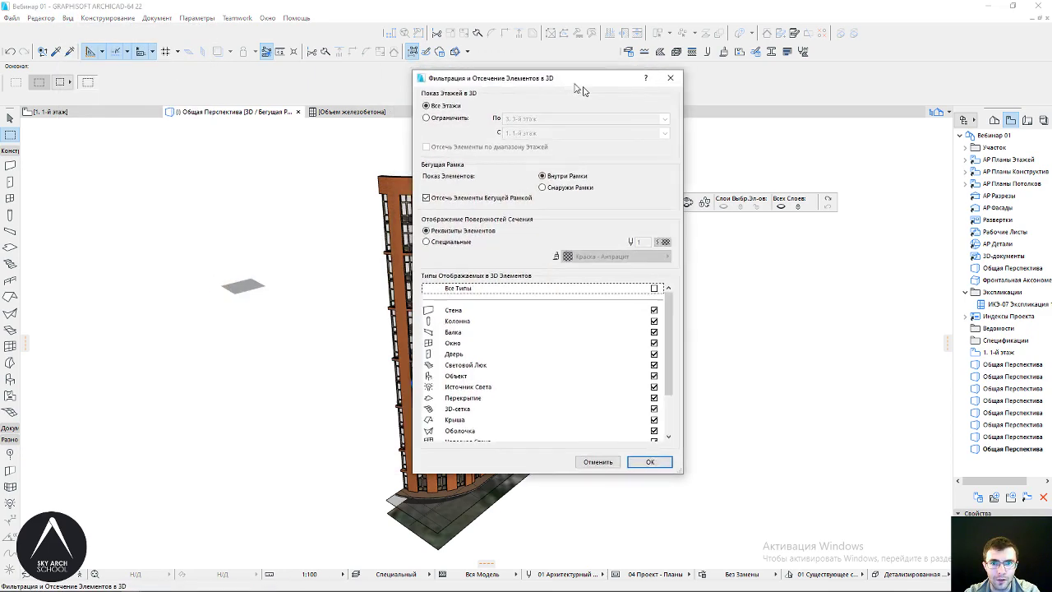
{"action": "left_click_drag", "start_coordinate": [543, 72], "coordinate": [747, 138]}
{"action": "left_click", "coordinate": [741, 247]}
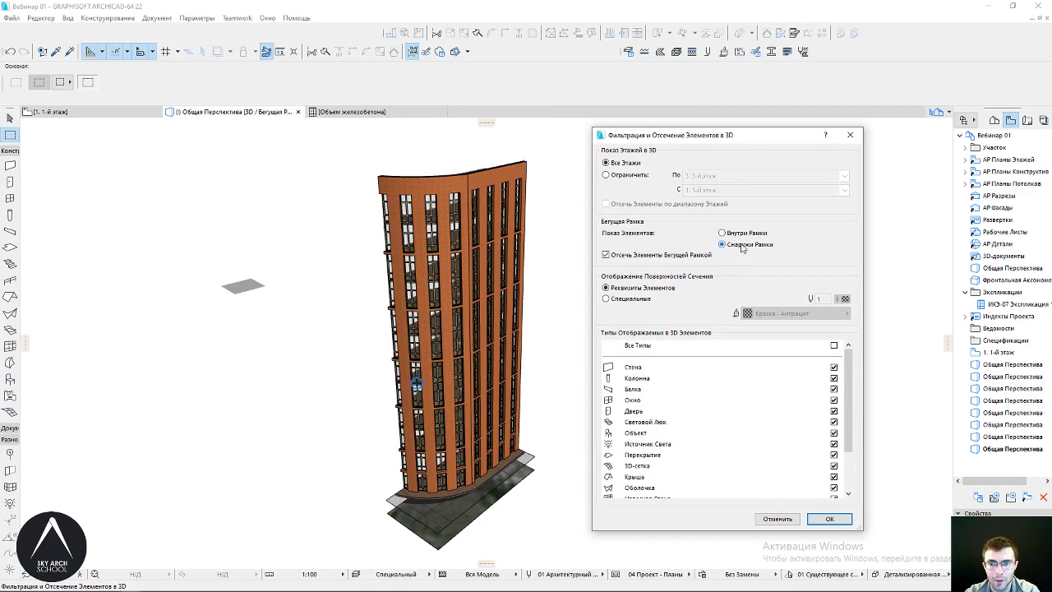
{"action": "left_click", "coordinate": [829, 519]}
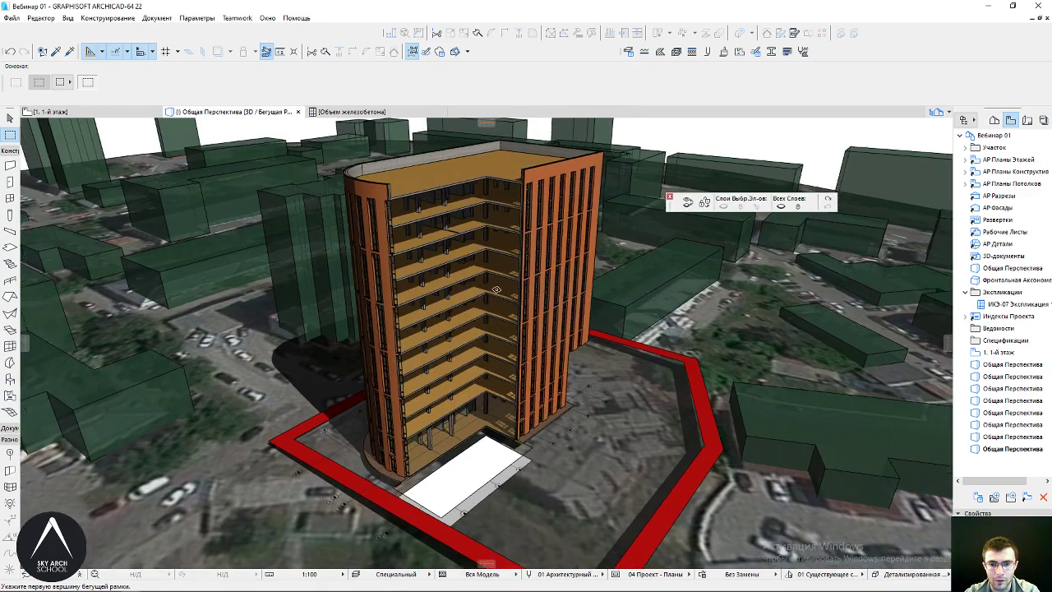
Orbit around the sectioned tower and pull back to a bird's-eye view of the district
{"action": "mouse_move", "coordinate": [497, 289]}
{"action": "middle_mouse_down", "text": "shift"}
{"action": "mouse_move", "coordinate": [496, 362]}
{"action": "mouse_move", "coordinate": [466, 344]}
{"action": "middle_mouse_up", "text": "shift"}
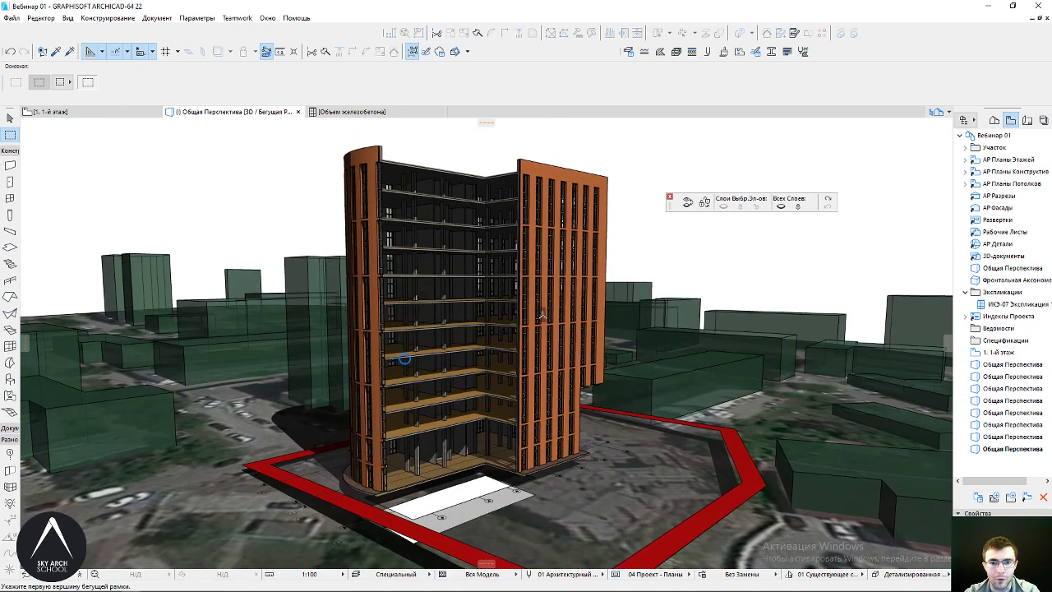
{"action": "middle_click_drag", "start_coordinate": [541, 319], "coordinate": [514, 313], "text": "shift"}
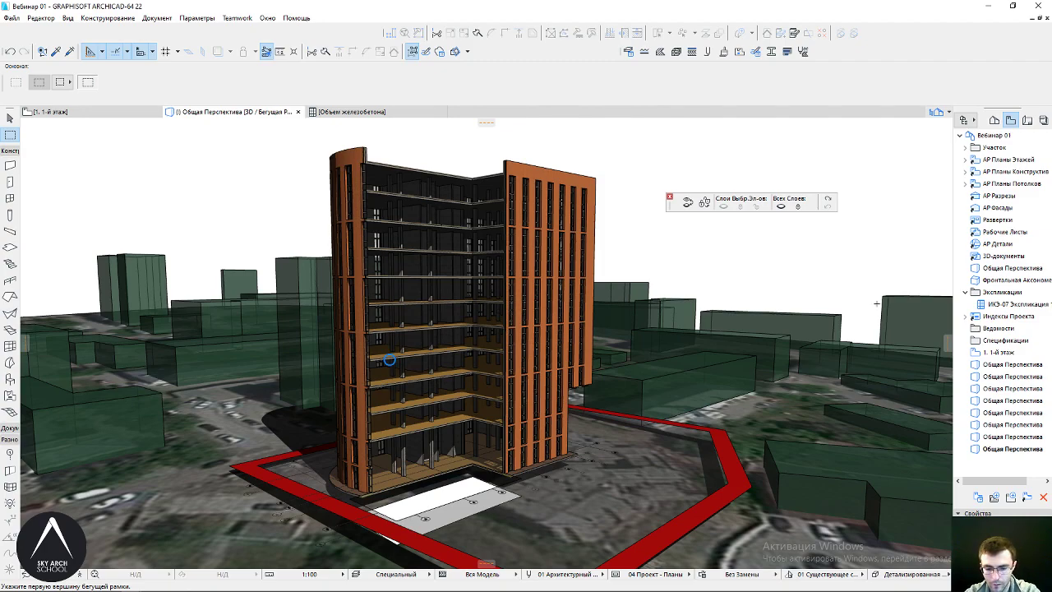
{"action": "mouse_move", "coordinate": [389, 360]}
{"action": "middle_mouse_down", "text": "shift"}
{"action": "mouse_move", "coordinate": [597, 378]}
{"action": "mouse_move", "coordinate": [571, 360]}
{"action": "mouse_move", "coordinate": [416, 354]}
{"action": "middle_mouse_up", "text": "shift"}
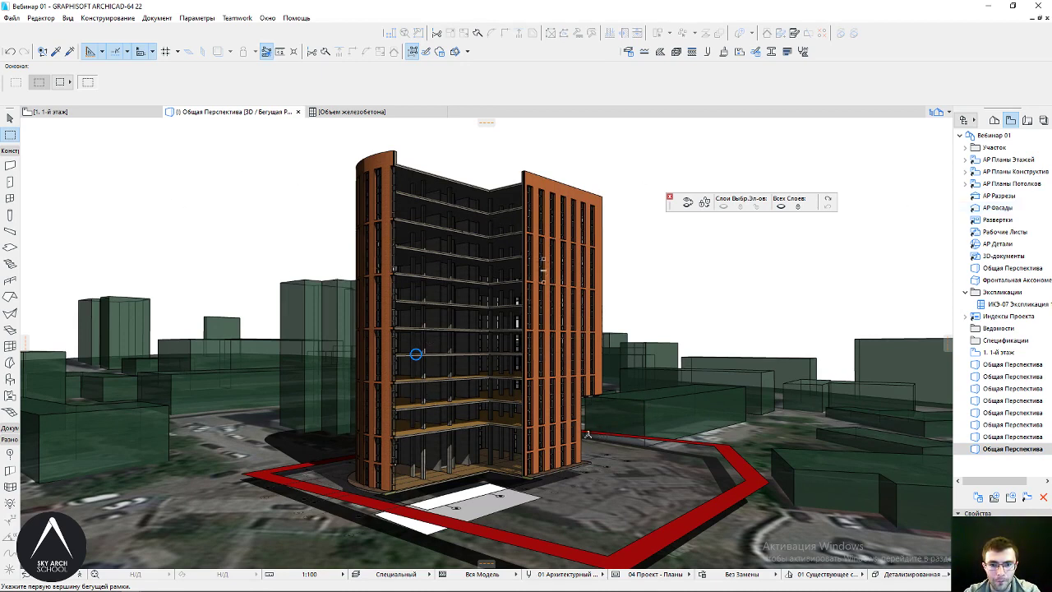
{"action": "scroll", "coordinate": [588, 434], "scroll_direction": "down", "scroll_amount": 3}
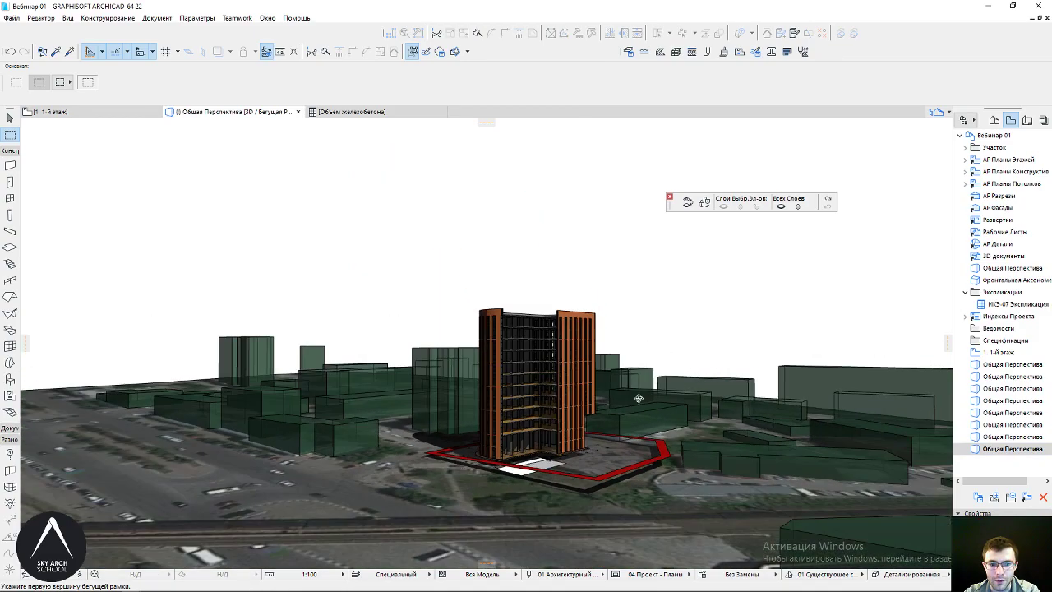
{"action": "mouse_move", "coordinate": [588, 434]}
{"action": "middle_mouse_down", "text": "shift"}
{"action": "mouse_move", "coordinate": [527, 409]}
{"action": "mouse_move", "coordinate": [499, 374]}
{"action": "mouse_move", "coordinate": [503, 387]}
{"action": "middle_mouse_up", "text": "shift"}
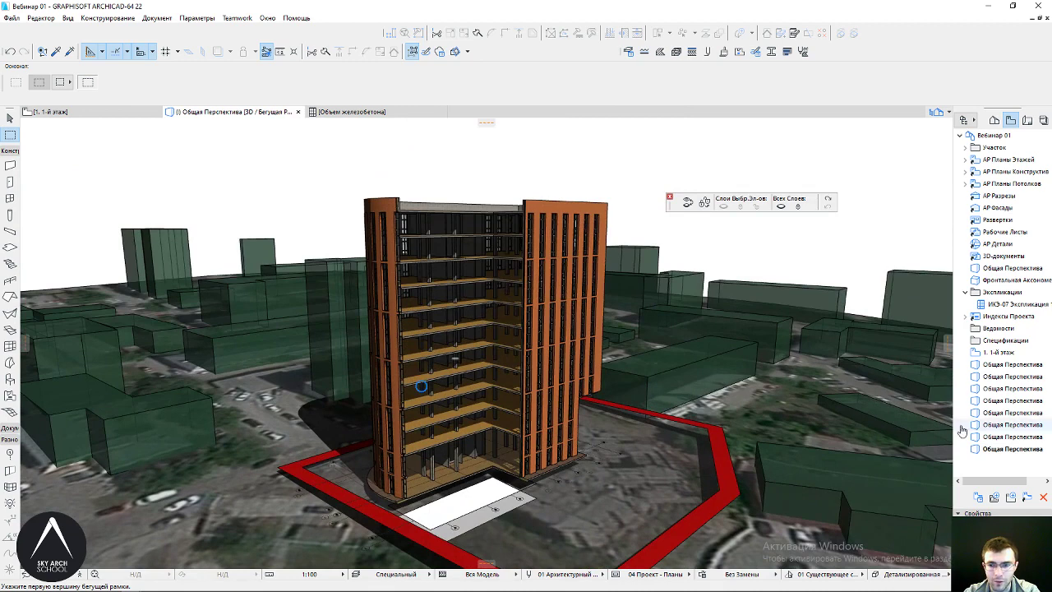
Step through the saved overall perspectives to the tower close-up and orbit it high and low
{"action": "double_click", "coordinate": [992, 376]}
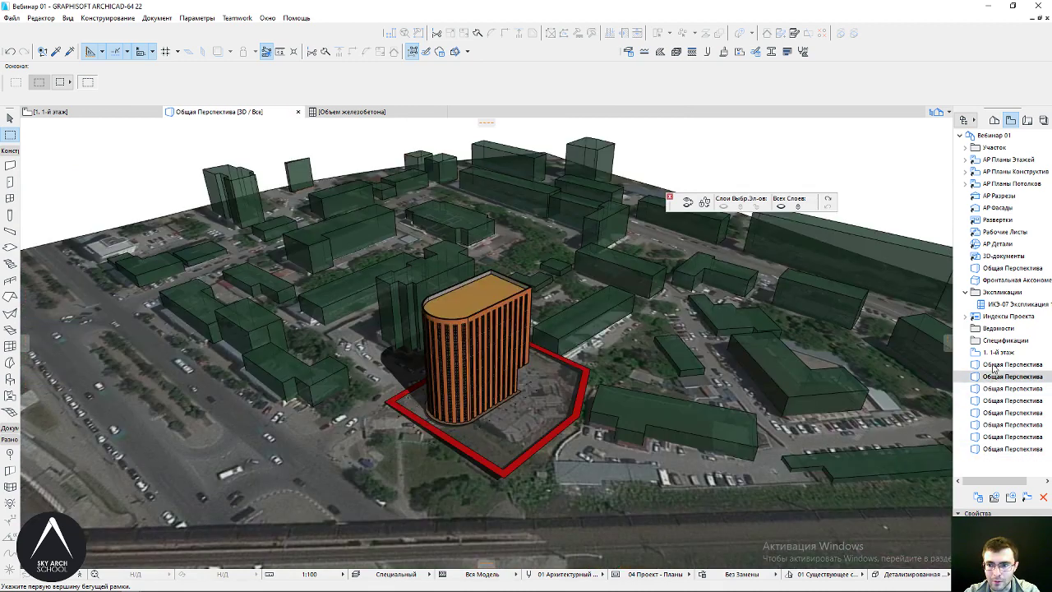
{"action": "double_click", "coordinate": [997, 364]}
{"action": "double_click", "coordinate": [998, 388]}
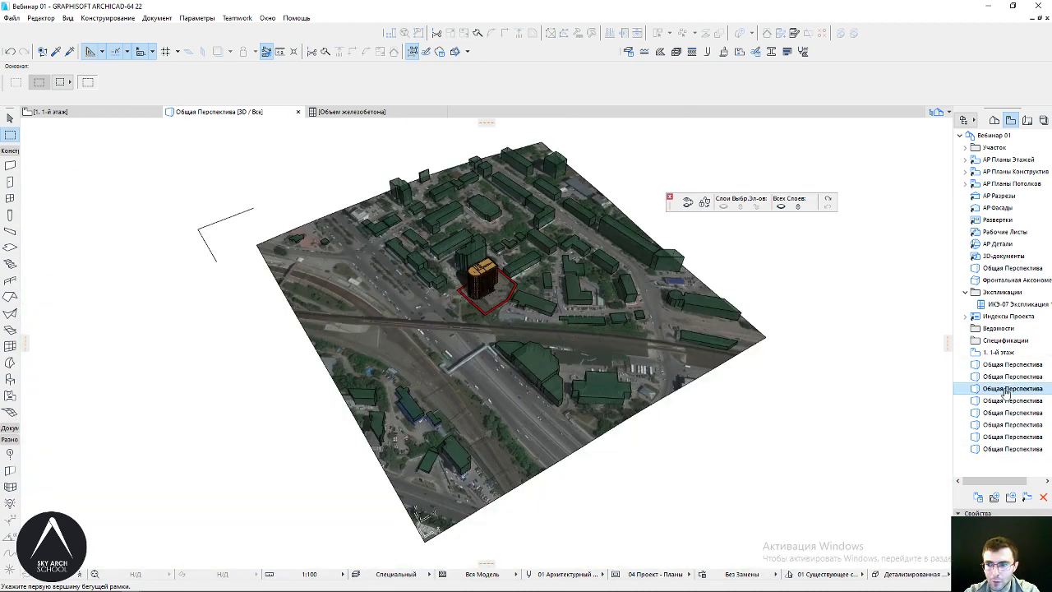
{"action": "double_click", "coordinate": [998, 400]}
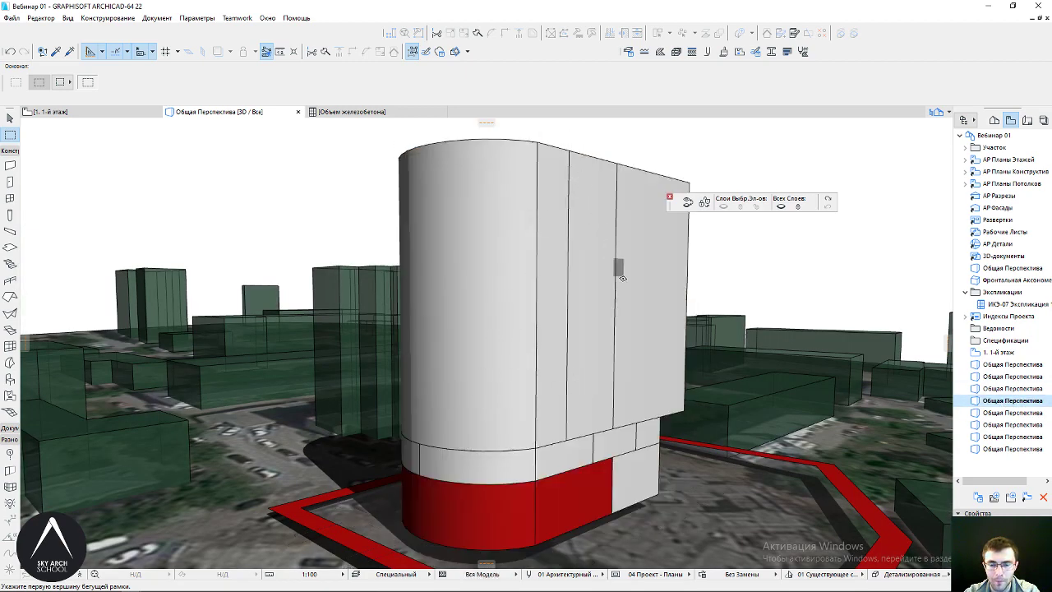
{"action": "key", "text": "Escape"}
{"action": "middle_click_drag", "start_coordinate": [622, 401], "coordinate": [625, 361], "text": "shift"}
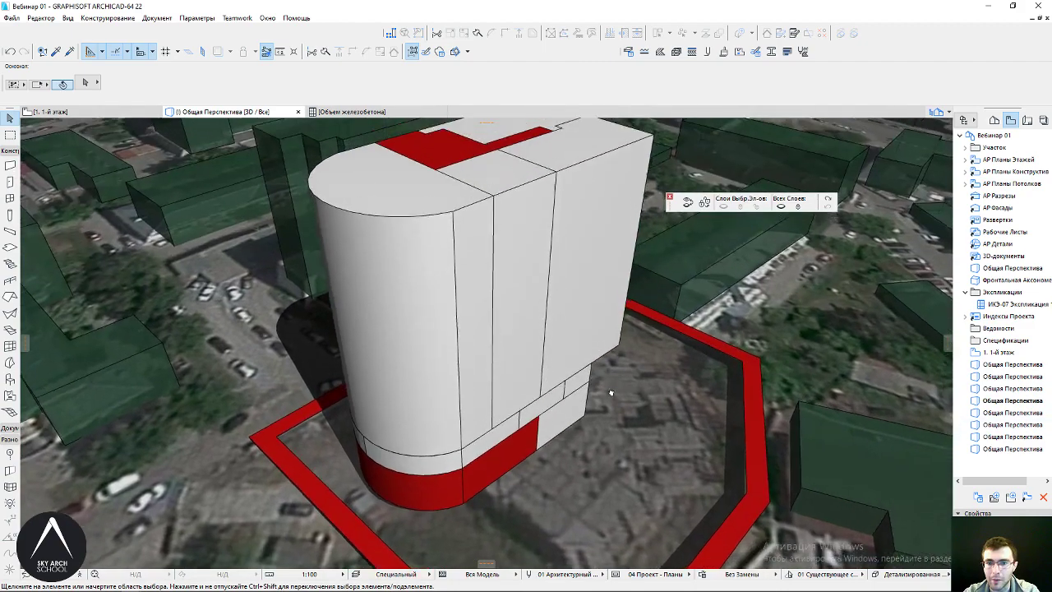
{"action": "middle_click_drag", "start_coordinate": [867, 401], "coordinate": [616, 314], "text": "shift"}
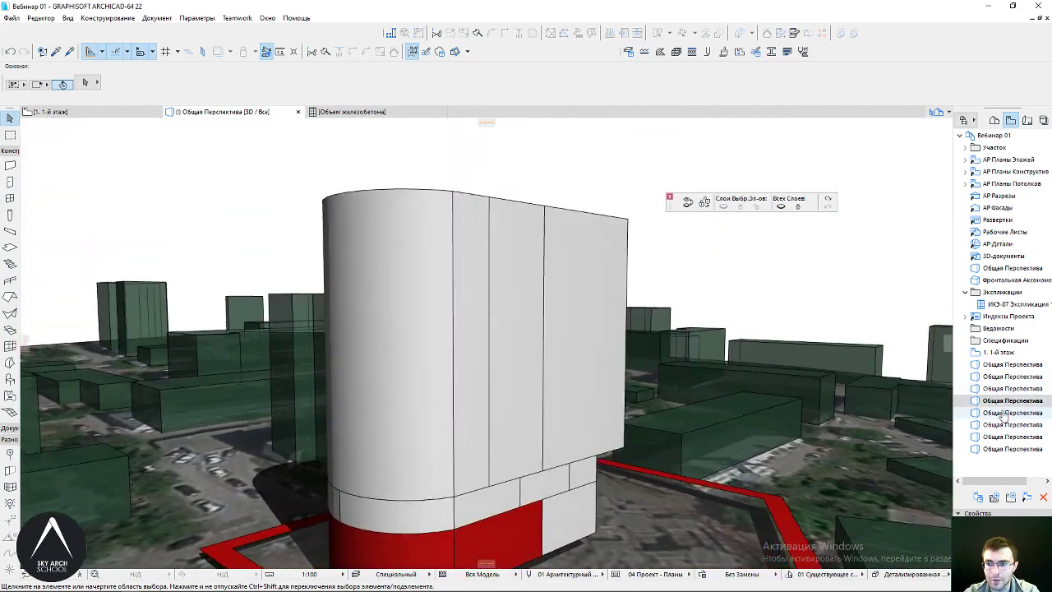
Open the facade, floor-slab and last saved perspectives, orbiting to inspect the complete tower
{"action": "double_click", "coordinate": [1013, 412]}
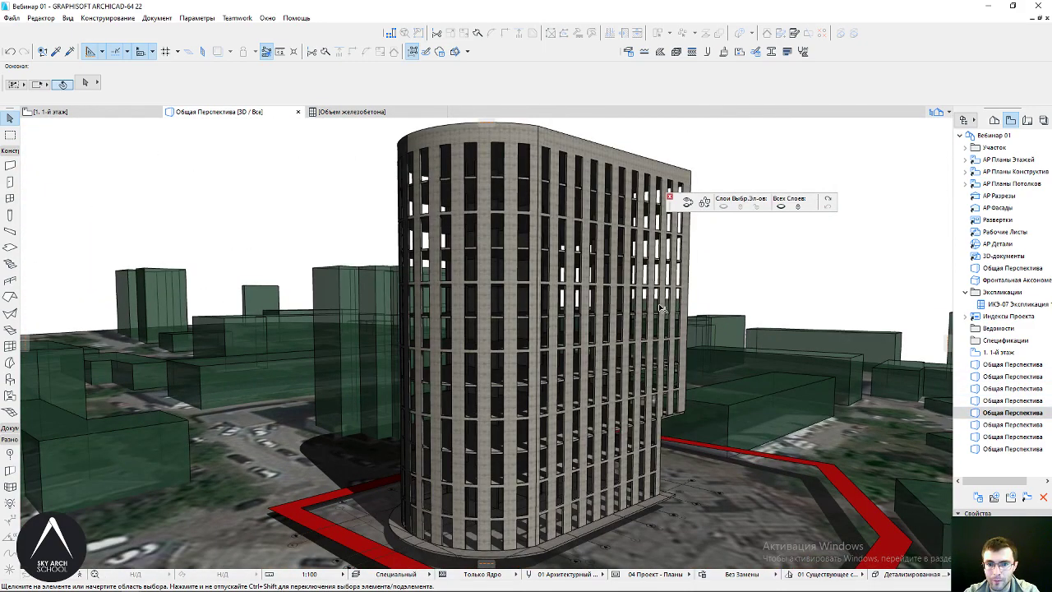
{"action": "double_click", "coordinate": [1013, 425]}
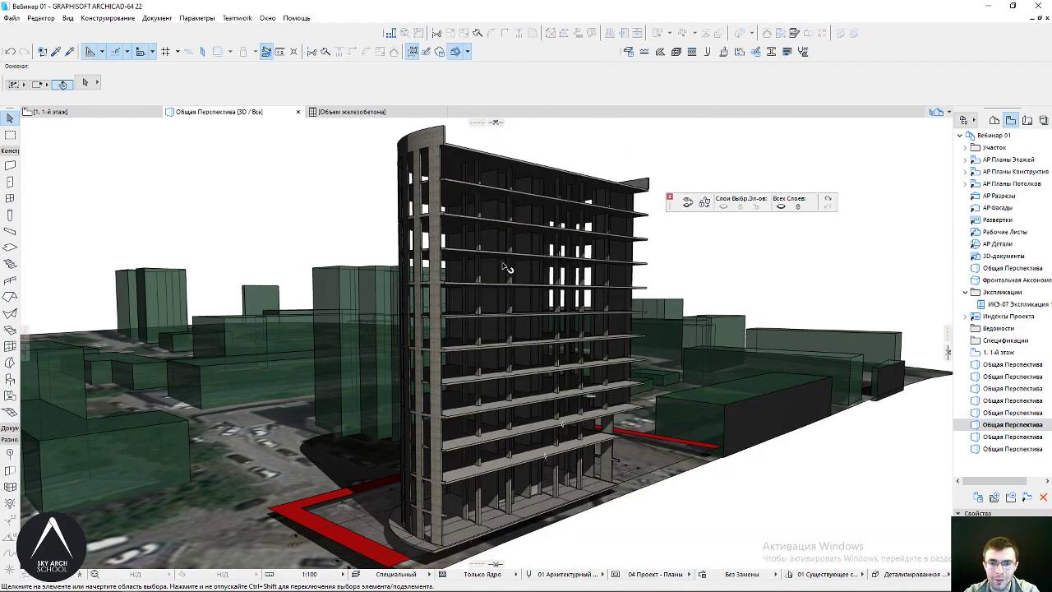
{"action": "mouse_move", "coordinate": [707, 390]}
{"action": "middle_mouse_down", "text": "shift"}
{"action": "mouse_move", "coordinate": [678, 415]}
{"action": "mouse_move", "coordinate": [757, 446]}
{"action": "middle_mouse_up", "text": "shift"}
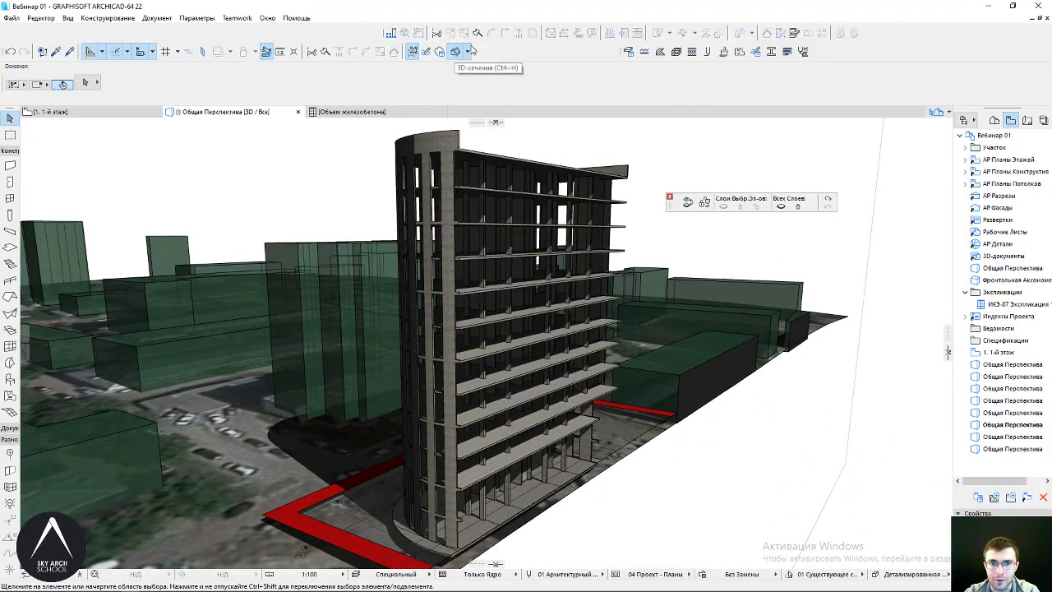
{"action": "left_click", "coordinate": [1022, 438]}
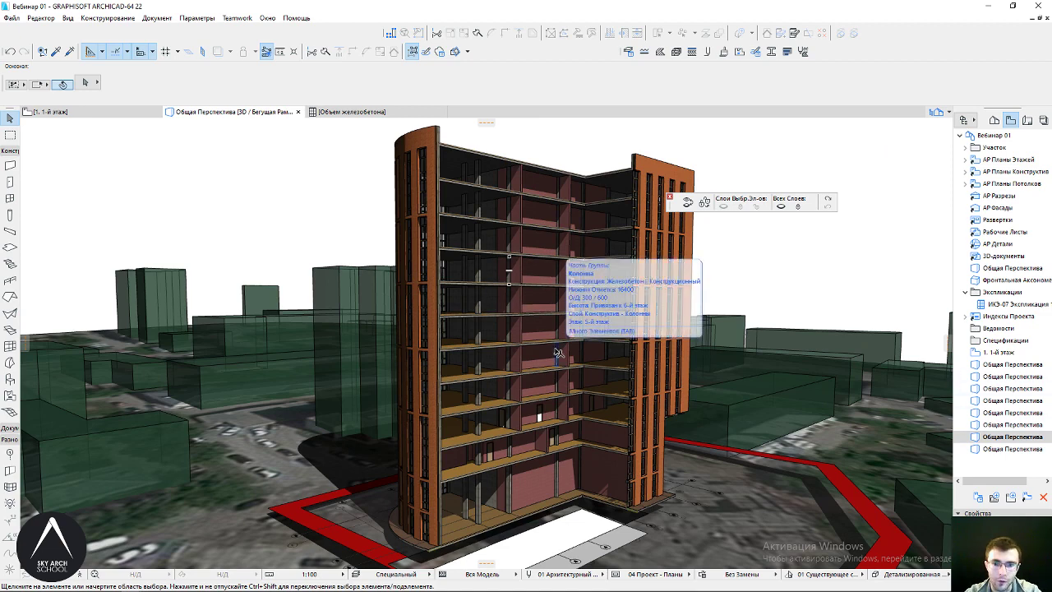
{"action": "left_click", "coordinate": [989, 451]}
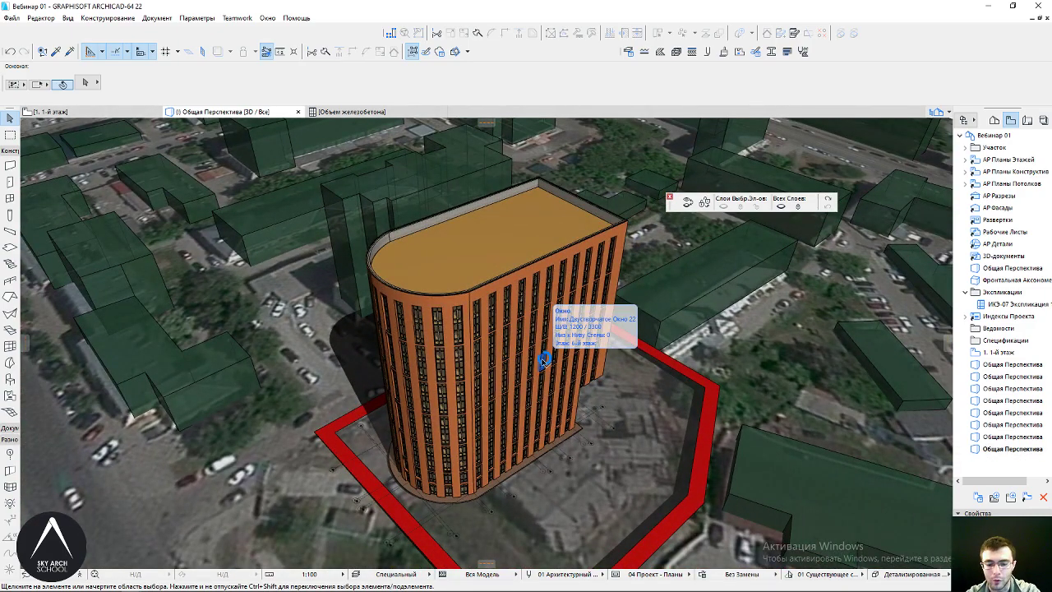
{"action": "mouse_move", "coordinate": [543, 360]}
{"action": "middle_mouse_down", "text": "shift"}
{"action": "mouse_move", "coordinate": [651, 394]}
{"action": "mouse_move", "coordinate": [541, 450]}
{"action": "mouse_move", "coordinate": [567, 405]}
{"action": "middle_mouse_up", "text": "shift"}
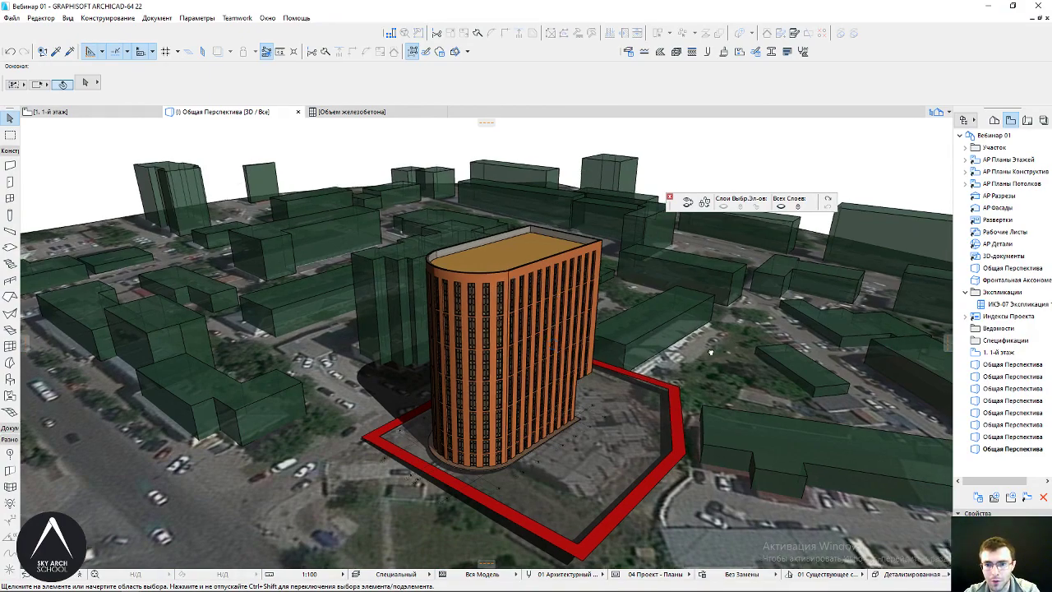
{"action": "middle_click_drag", "start_coordinate": [666, 237], "coordinate": [674, 347], "text": "shift"}
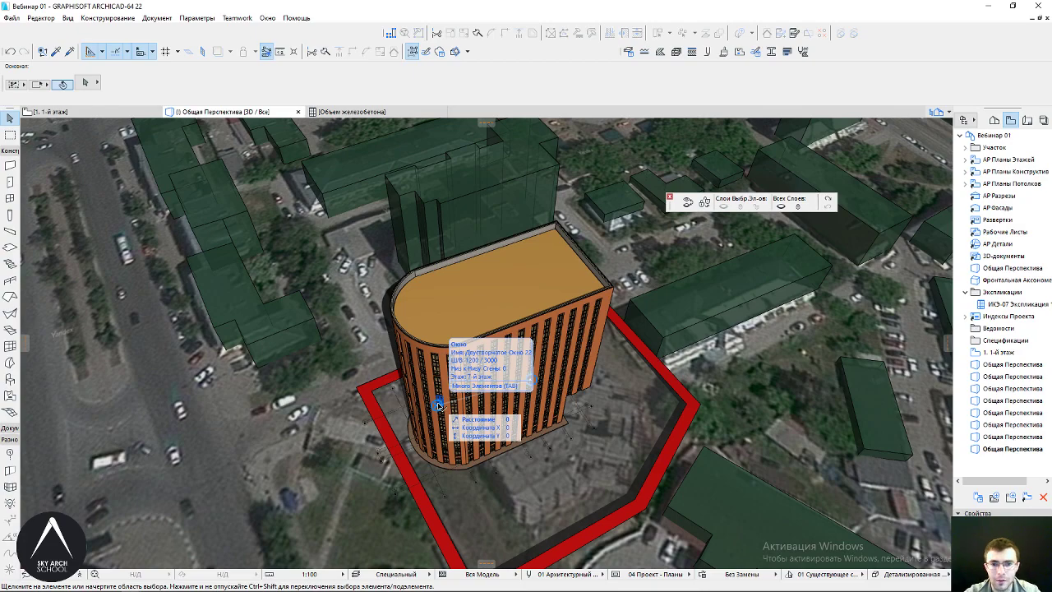
{"action": "mouse_move", "coordinate": [439, 406]}
{"action": "middle_mouse_down", "text": "shift"}
{"action": "mouse_move", "coordinate": [490, 334]}
{"action": "mouse_move", "coordinate": [515, 362]}
{"action": "middle_mouse_up", "text": "shift"}
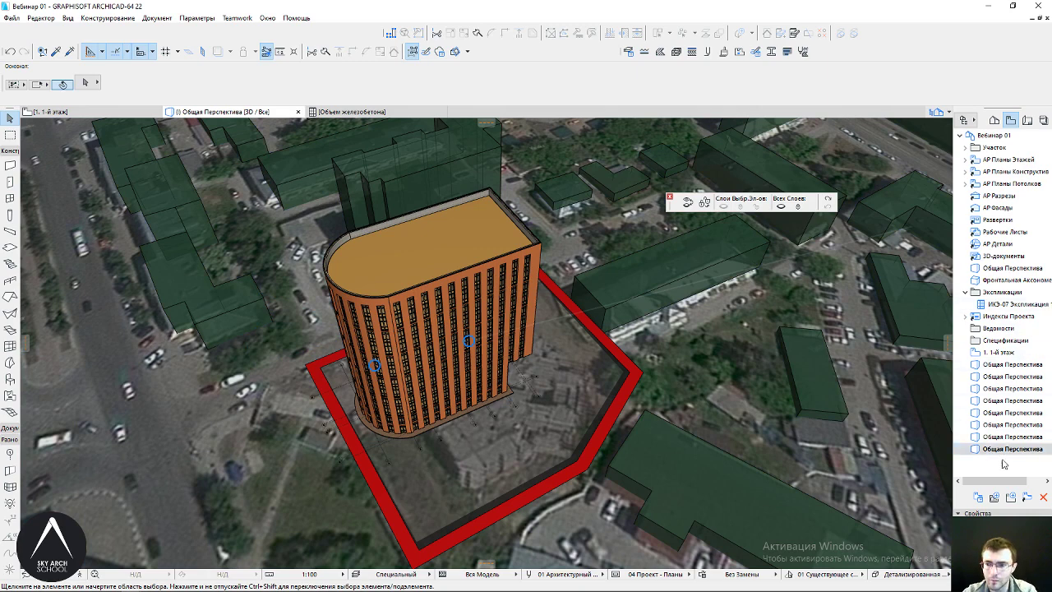
Open the coloured cutaway perspective and zoom into the floor slabs and interior brick walls
{"action": "double_click", "coordinate": [1008, 437]}
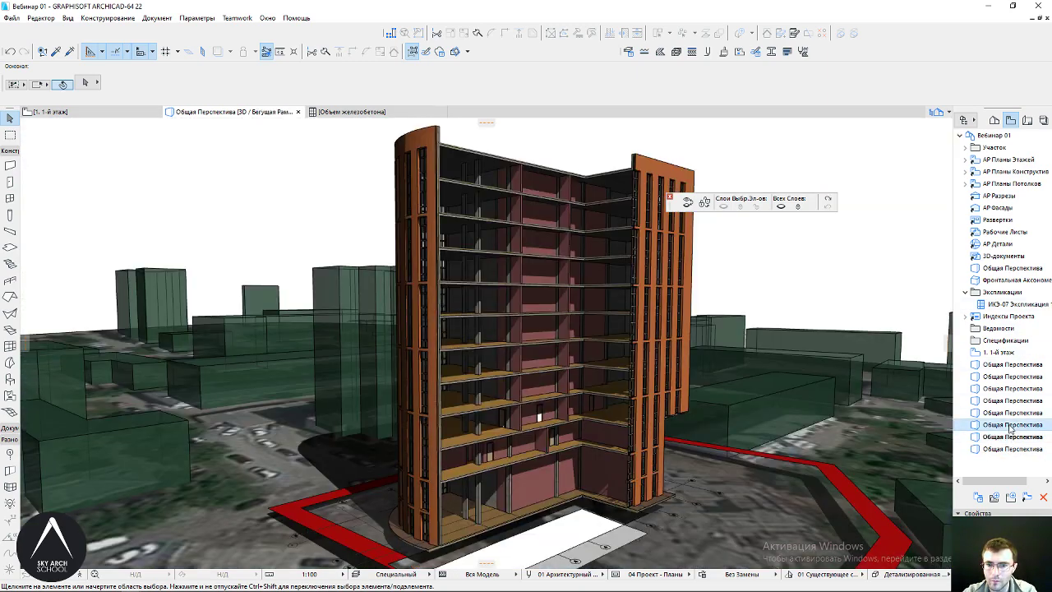
{"action": "double_click", "coordinate": [1009, 425]}
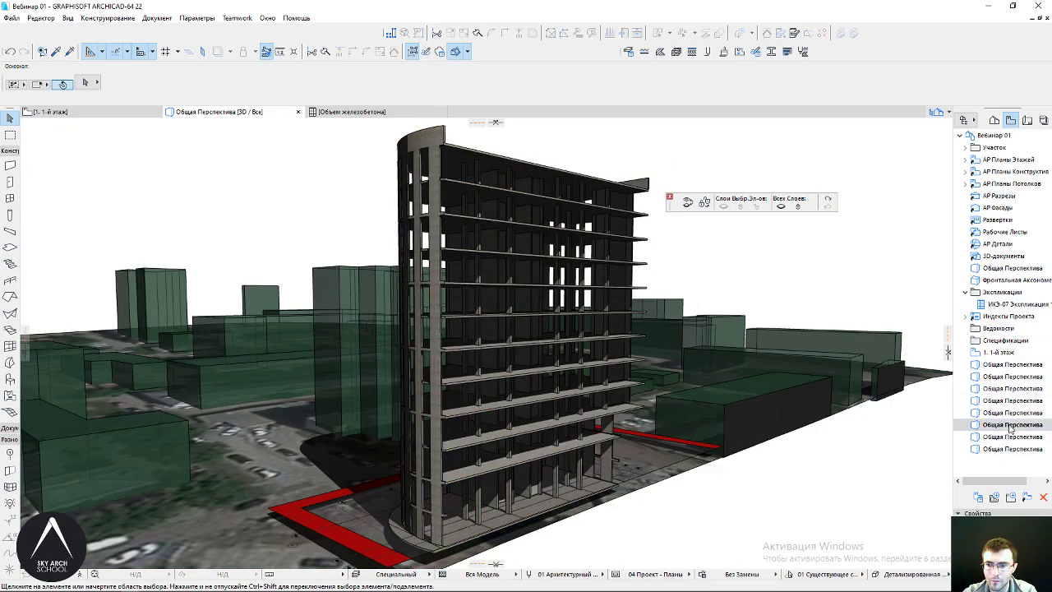
{"action": "double_click", "coordinate": [1011, 436]}
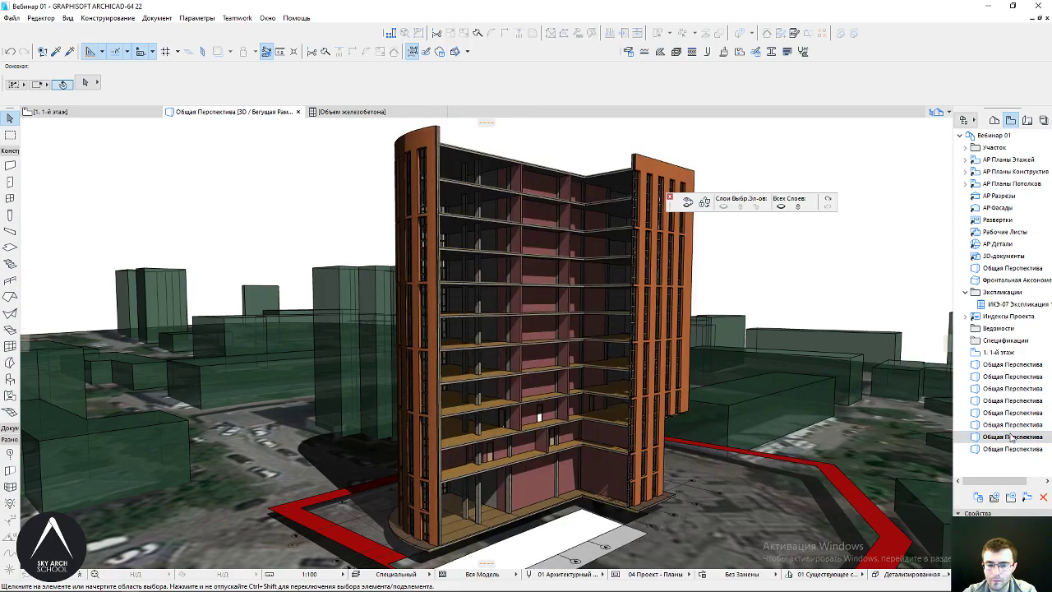
{"action": "scroll", "coordinate": [280, 409], "scroll_direction": "up", "scroll_amount": 3}
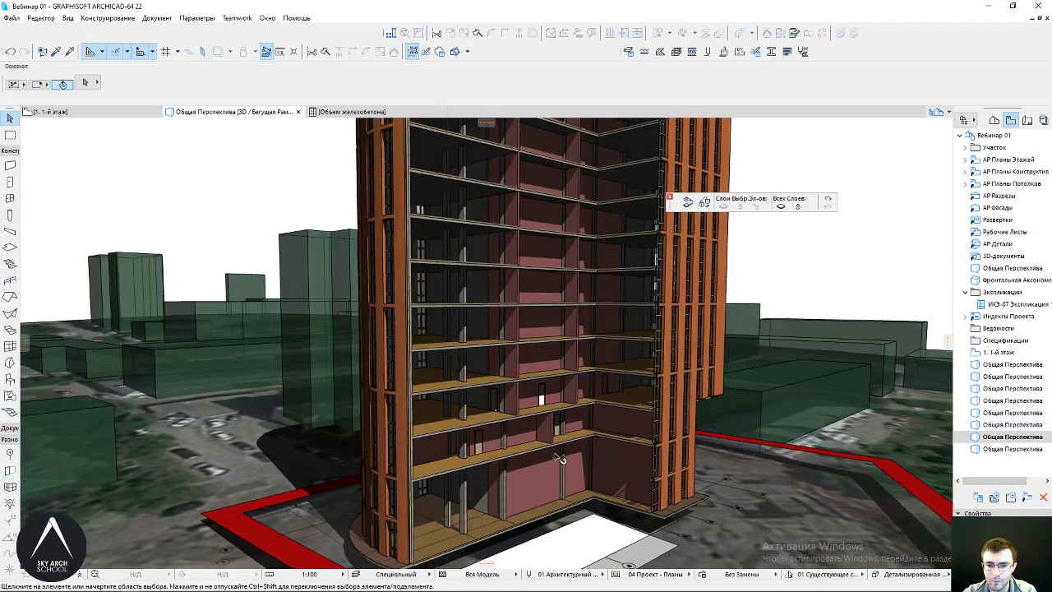
{"action": "scroll", "coordinate": [281, 409], "scroll_direction": "up", "scroll_amount": 3}
{"action": "scroll", "coordinate": [280, 409], "scroll_direction": "up", "scroll_amount": 3}
{"action": "scroll", "coordinate": [420, 394], "scroll_direction": "up", "scroll_amount": 1}
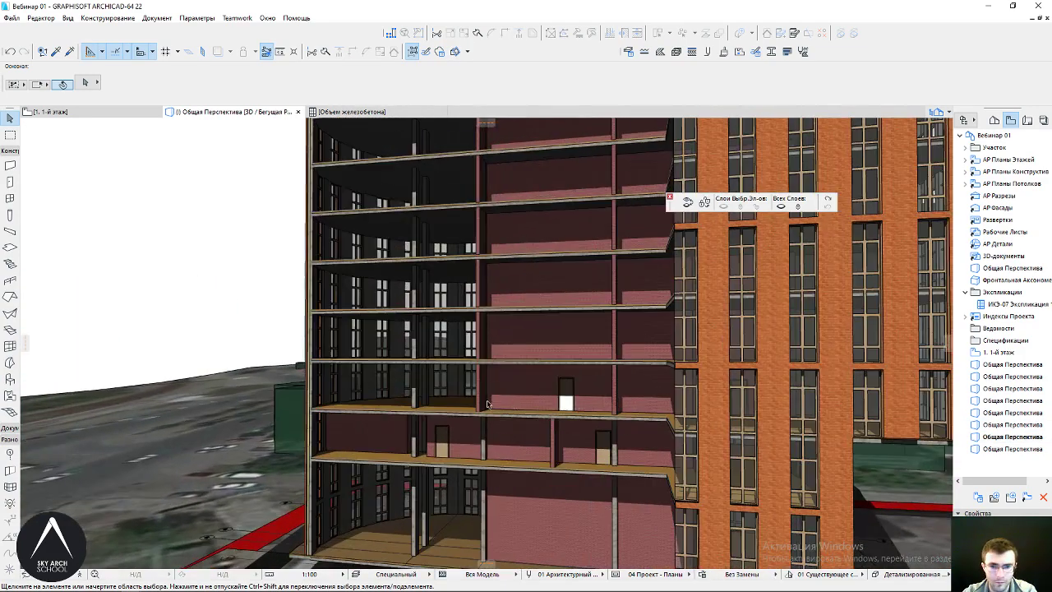
{"action": "scroll", "coordinate": [541, 391], "scroll_direction": "up", "scroll_amount": 1}
{"action": "scroll", "coordinate": [515, 382], "scroll_direction": "up", "scroll_amount": 2}
{"action": "middle_click_drag", "start_coordinate": [515, 382], "coordinate": [549, 365], "text": "shift"}
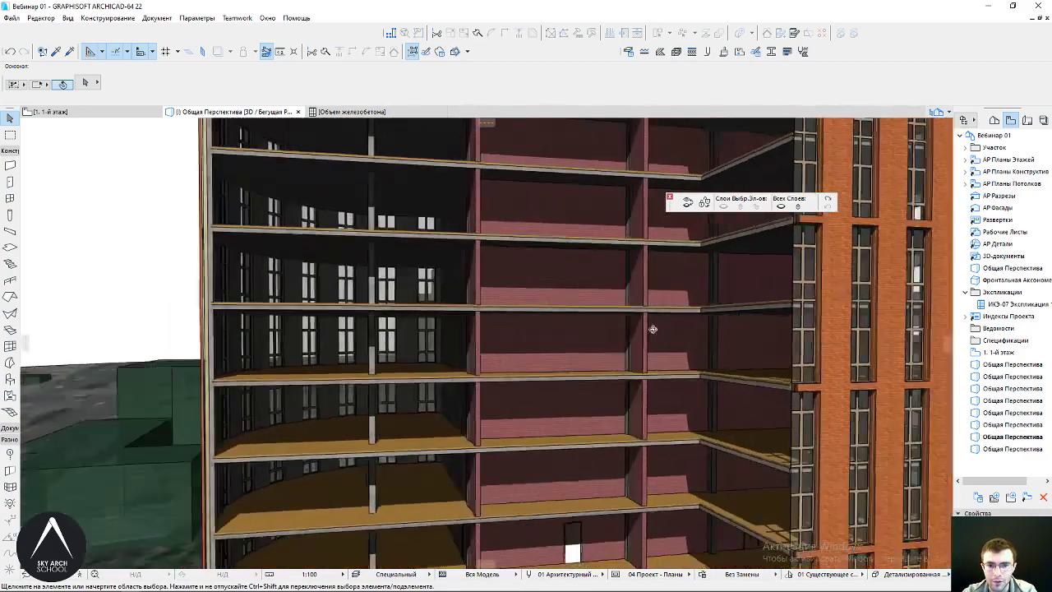
Activate the Wall tool and adjust the zoom on the cutaway floors
{"action": "left_click", "coordinate": [549, 366], "text": "alt"}
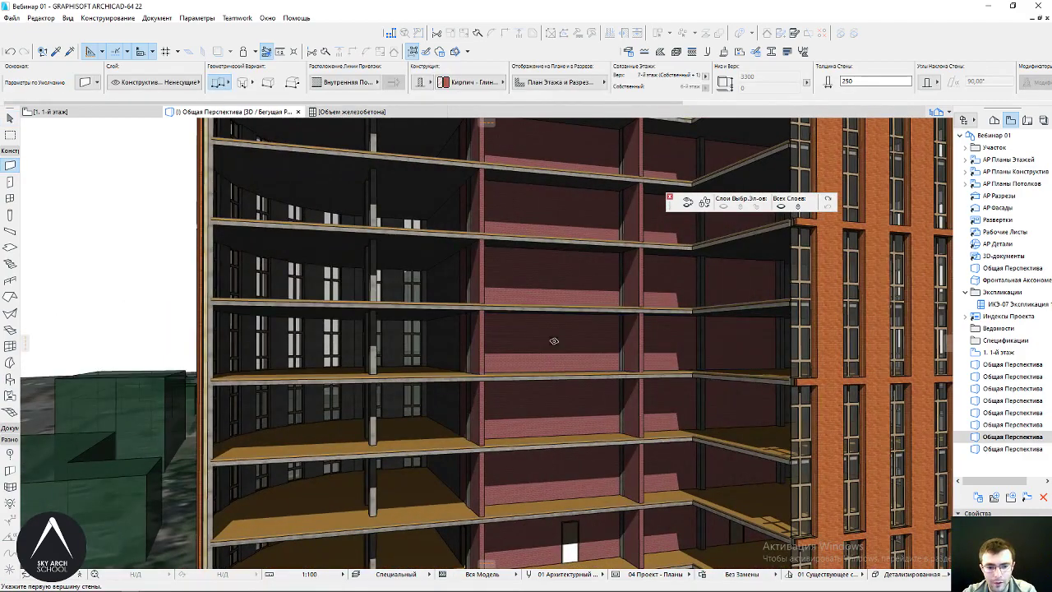
{"action": "scroll", "coordinate": [555, 344], "scroll_direction": "up", "scroll_amount": 1}
{"action": "scroll", "coordinate": [509, 364], "scroll_direction": "up", "scroll_amount": 1}
{"action": "scroll", "coordinate": [463, 384], "scroll_direction": "up", "scroll_amount": 1}
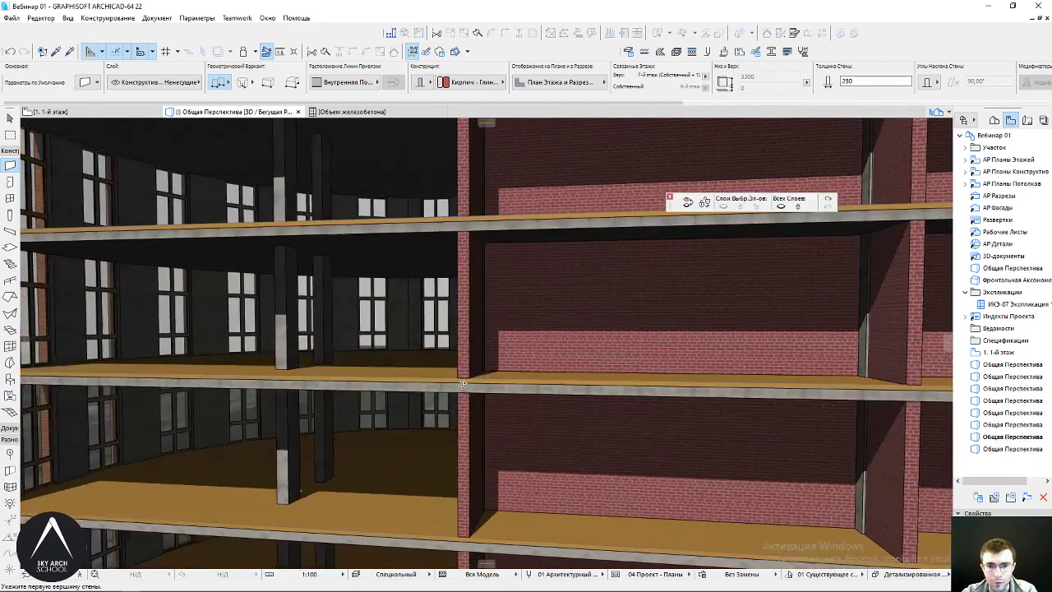
{"action": "scroll", "coordinate": [472, 377], "scroll_direction": "down", "scroll_amount": 1}
{"action": "scroll", "coordinate": [470, 371], "scroll_direction": "down", "scroll_amount": 1}
{"action": "scroll", "coordinate": [468, 366], "scroll_direction": "down", "scroll_amount": 1}
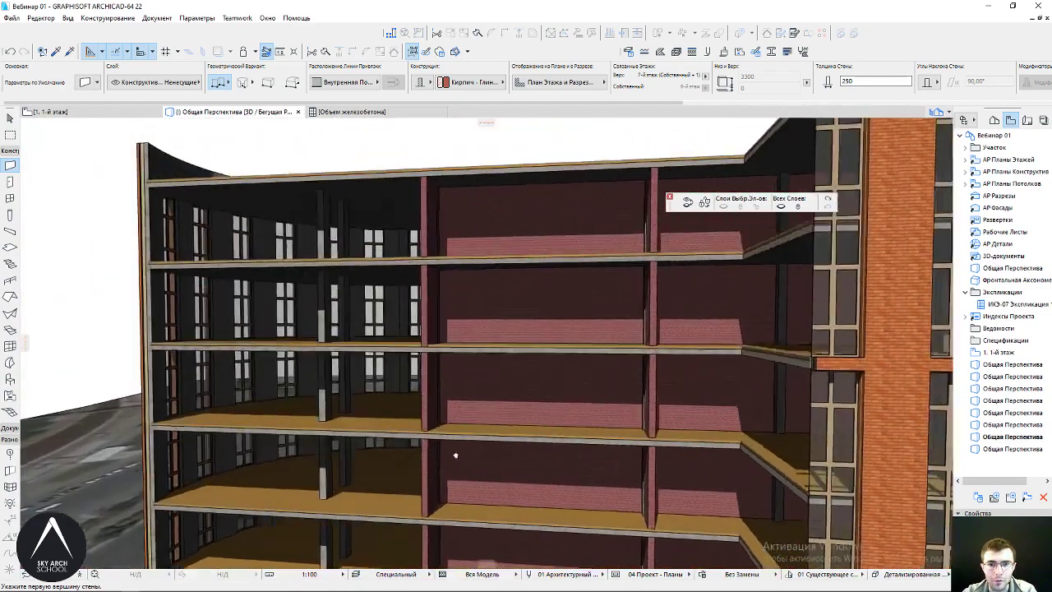
In Find & Select, set Element Type to Wall, add a Модельный Вид Layer criterion, and select matches
{"action": "key", "text": "ctrl+f"}
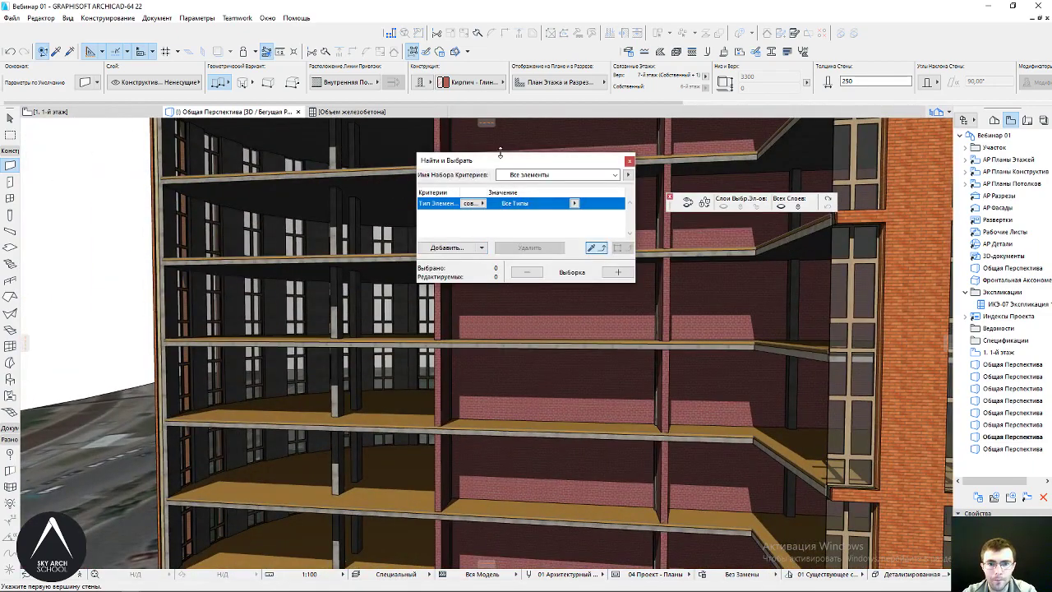
{"action": "left_click_drag", "start_coordinate": [499, 153], "coordinate": [665, 277]}
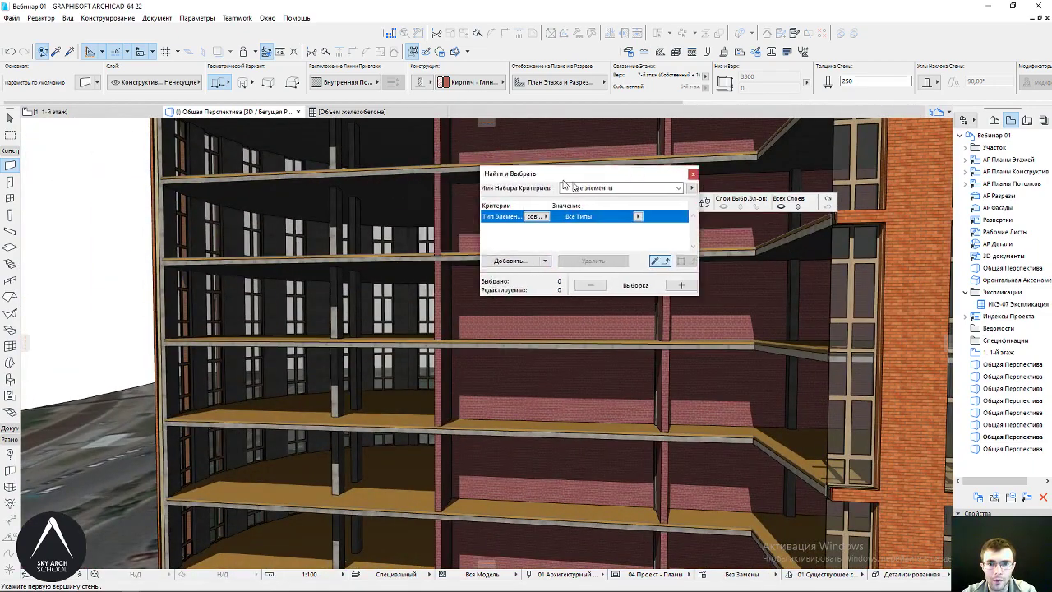
{"action": "left_click", "coordinate": [474, 204], "text": "alt"}
{"action": "left_click", "coordinate": [611, 355]}
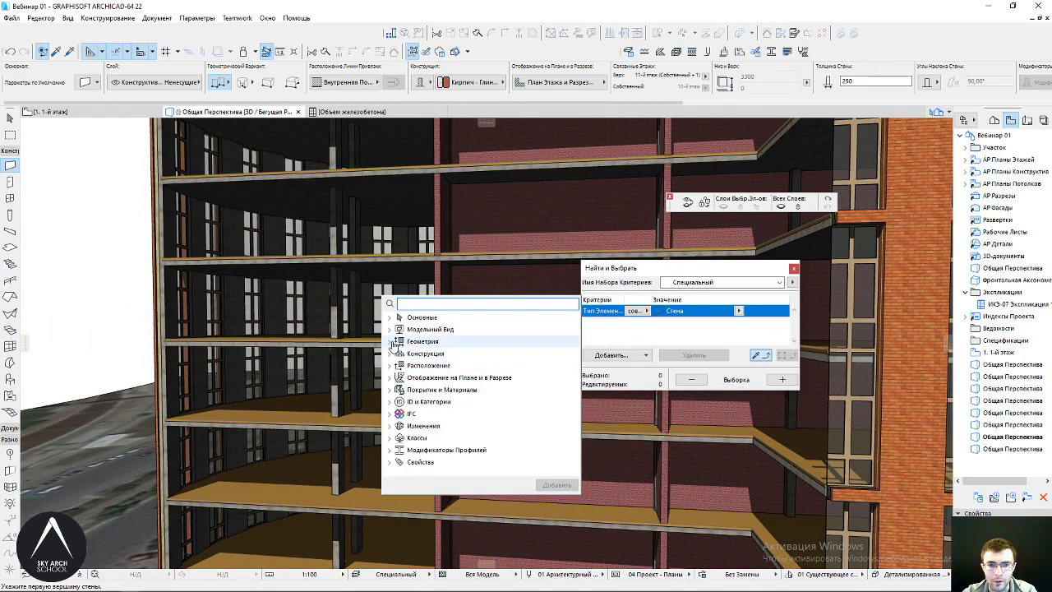
{"action": "left_click", "coordinate": [389, 328]}
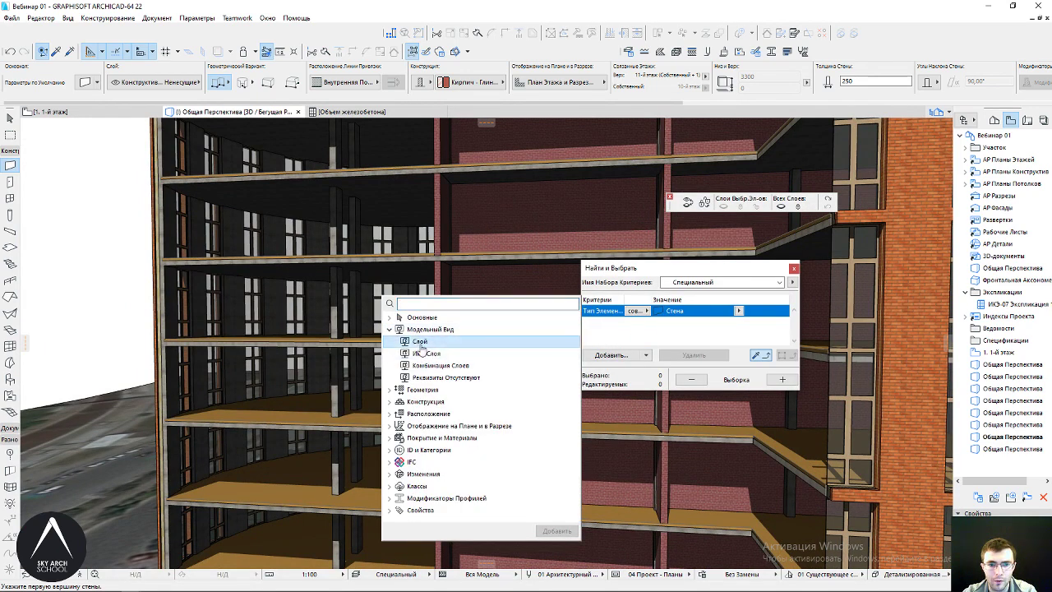
{"action": "double_click", "coordinate": [419, 341]}
{"action": "left_click", "coordinate": [792, 375]}
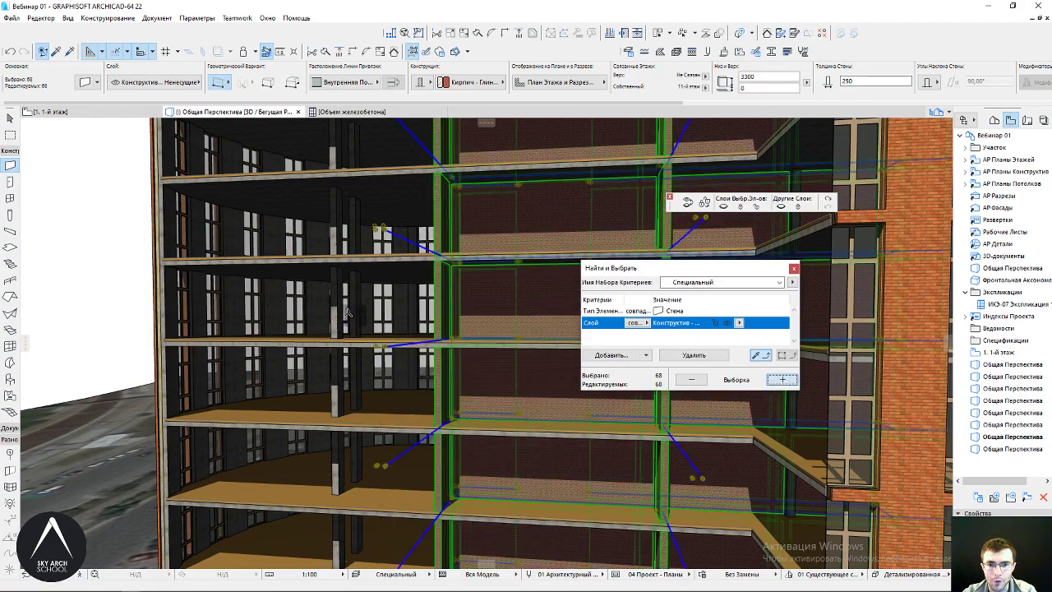
Locate the 68 selected walls in 3D, reselect them, check their base offset, then deselect
{"action": "middle_click_drag", "start_coordinate": [349, 313], "coordinate": [424, 318], "text": "shift"}
{"action": "scroll", "coordinate": [385, 313], "scroll_direction": "down", "scroll_amount": 5}
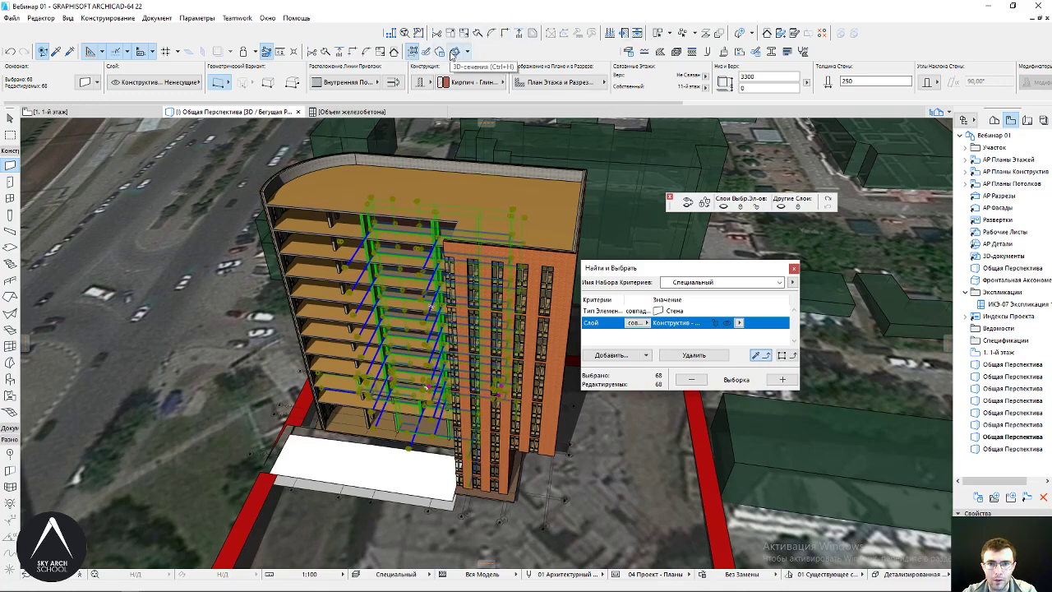
{"action": "middle_click_drag", "start_coordinate": [350, 297], "coordinate": [331, 356], "text": "shift"}
{"action": "key", "text": "Escape"}
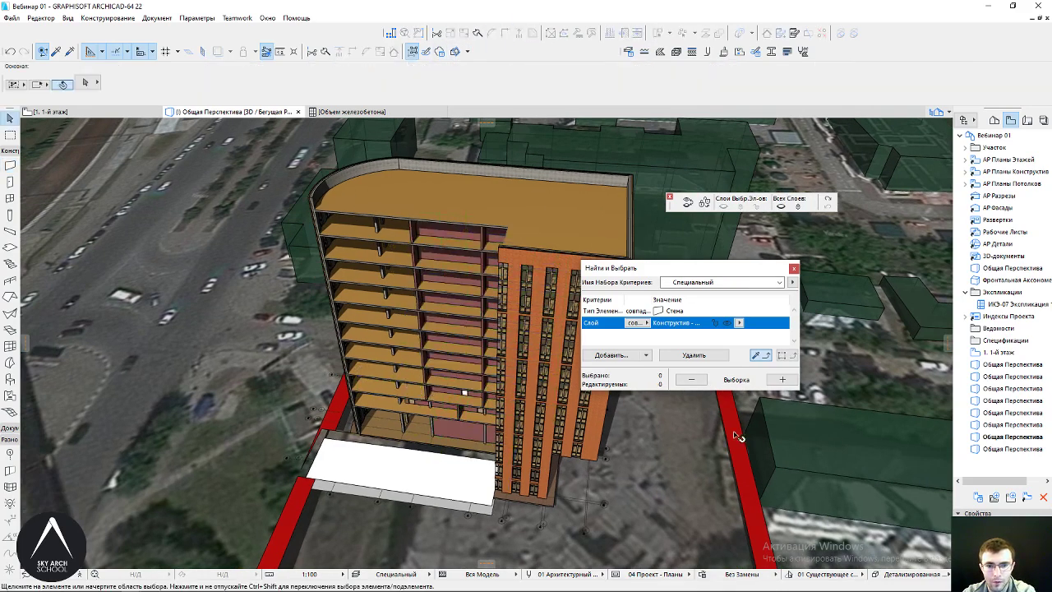
{"action": "left_click", "coordinate": [774, 381]}
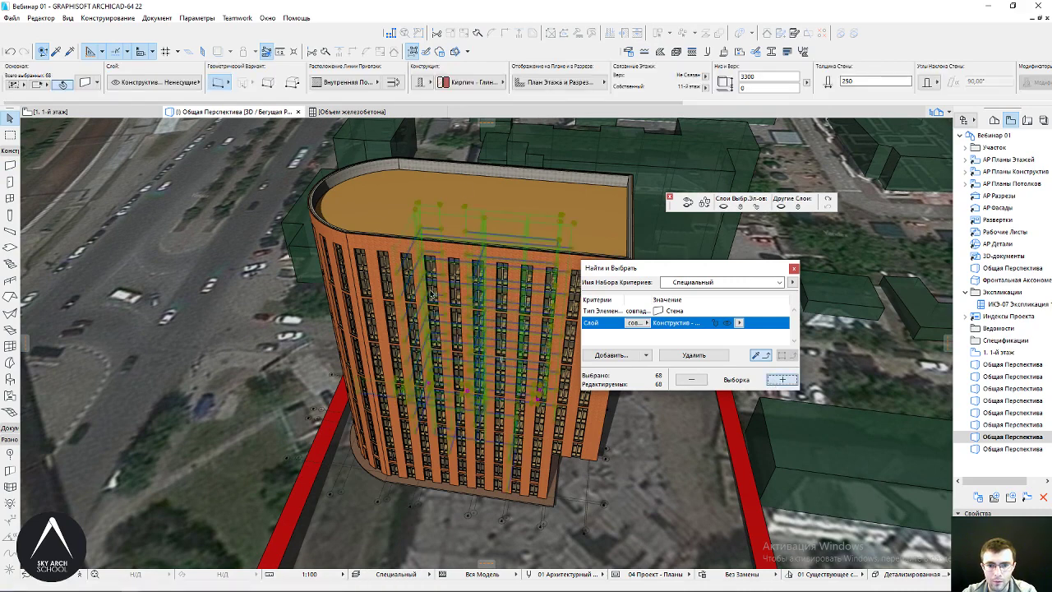
{"action": "left_click", "coordinate": [781, 90]}
{"action": "type", "text": "-100"}
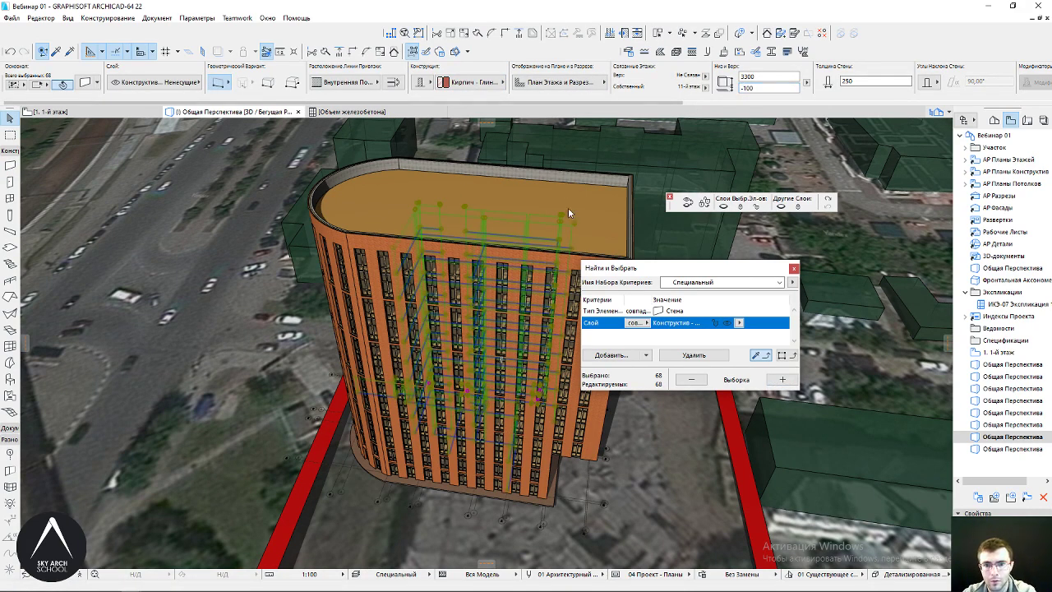
{"action": "key", "text": "Escape"}
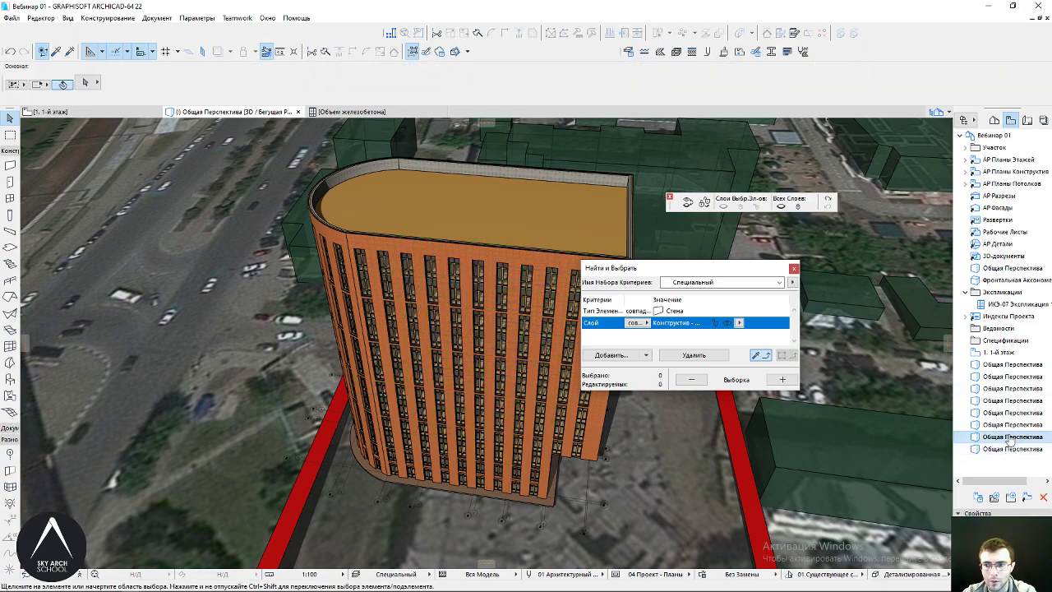
{"action": "scroll", "coordinate": [300, 377], "scroll_direction": "up", "scroll_amount": 10}
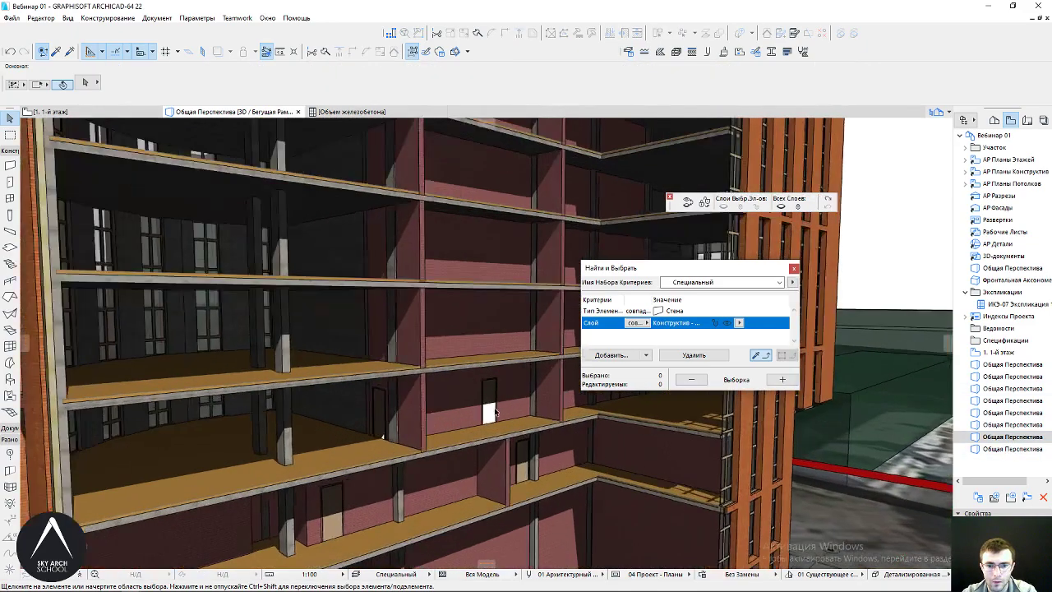
{"action": "scroll", "coordinate": [439, 361], "scroll_direction": "up", "scroll_amount": 2}
{"action": "scroll", "coordinate": [367, 332], "scroll_direction": "up", "scroll_amount": 2}
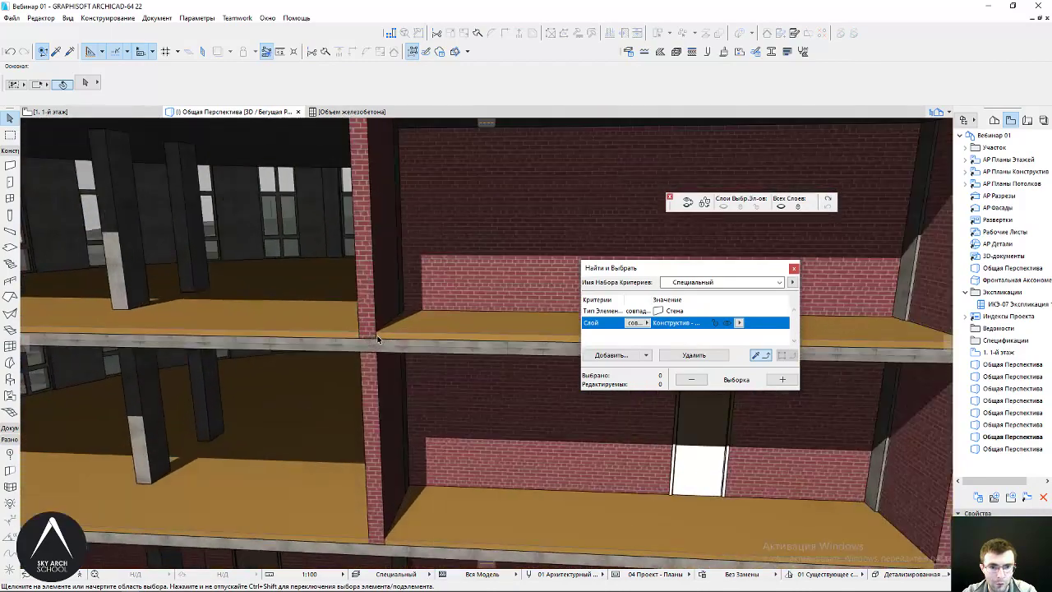
{"action": "scroll", "coordinate": [386, 334], "scroll_direction": "up", "scroll_amount": 2}
{"action": "scroll", "coordinate": [411, 337], "scroll_direction": "up", "scroll_amount": 2}
{"action": "scroll", "coordinate": [355, 339], "scroll_direction": "down", "scroll_amount": 2}
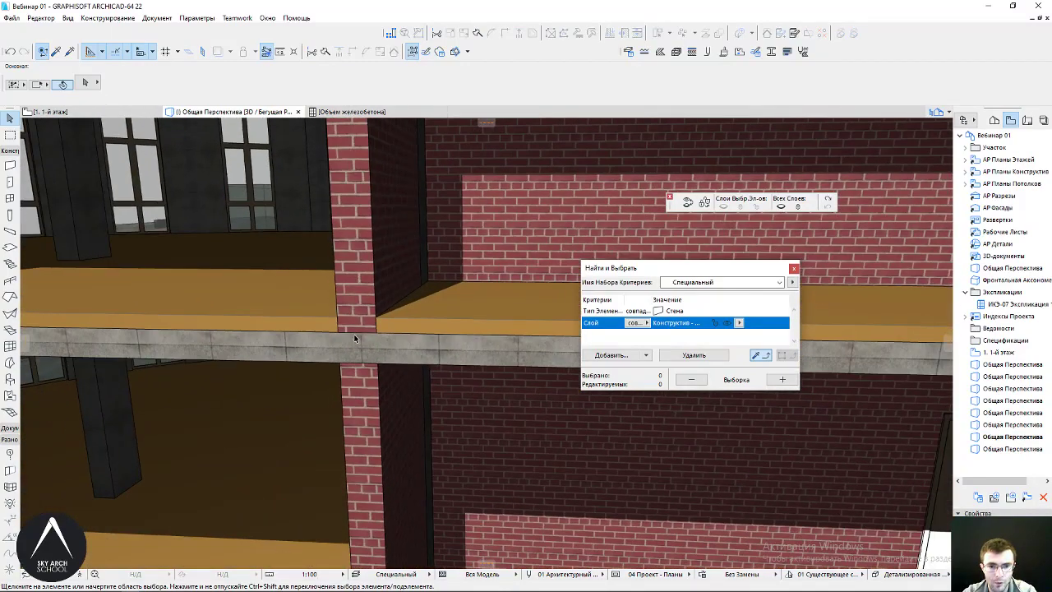
{"action": "scroll", "coordinate": [395, 349], "scroll_direction": "up", "scroll_amount": 1}
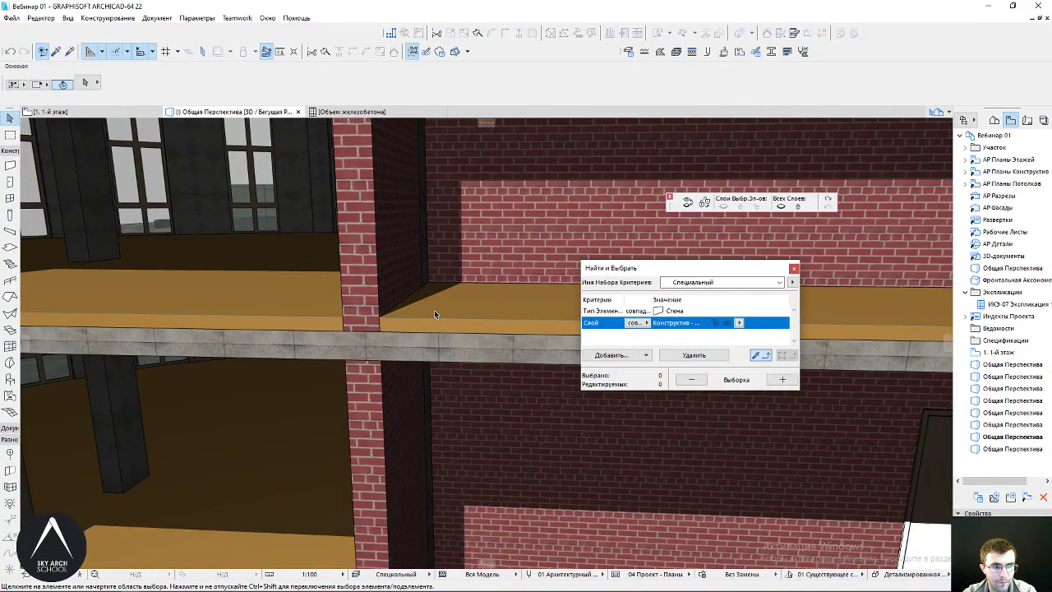
{"action": "scroll", "coordinate": [398, 350], "scroll_direction": "down", "scroll_amount": 2}
{"action": "scroll", "coordinate": [397, 350], "scroll_direction": "down", "scroll_amount": 2}
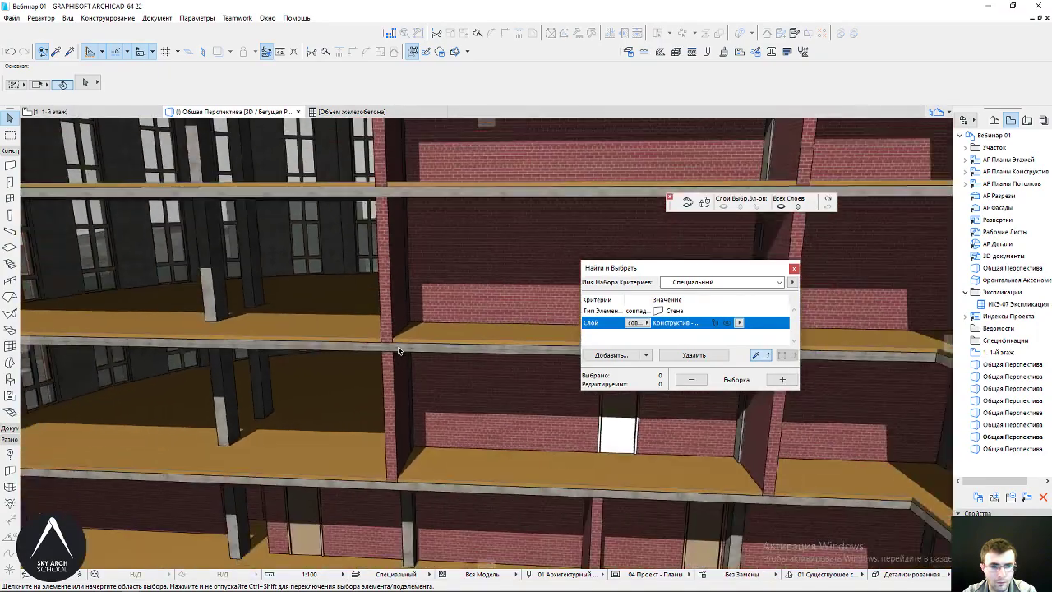
{"action": "scroll", "coordinate": [397, 351], "scroll_direction": "down", "scroll_amount": 2}
{"action": "scroll", "coordinate": [398, 350], "scroll_direction": "down", "scroll_amount": 2}
{"action": "middle_click_drag", "start_coordinate": [398, 350], "coordinate": [468, 349], "text": "shift"}
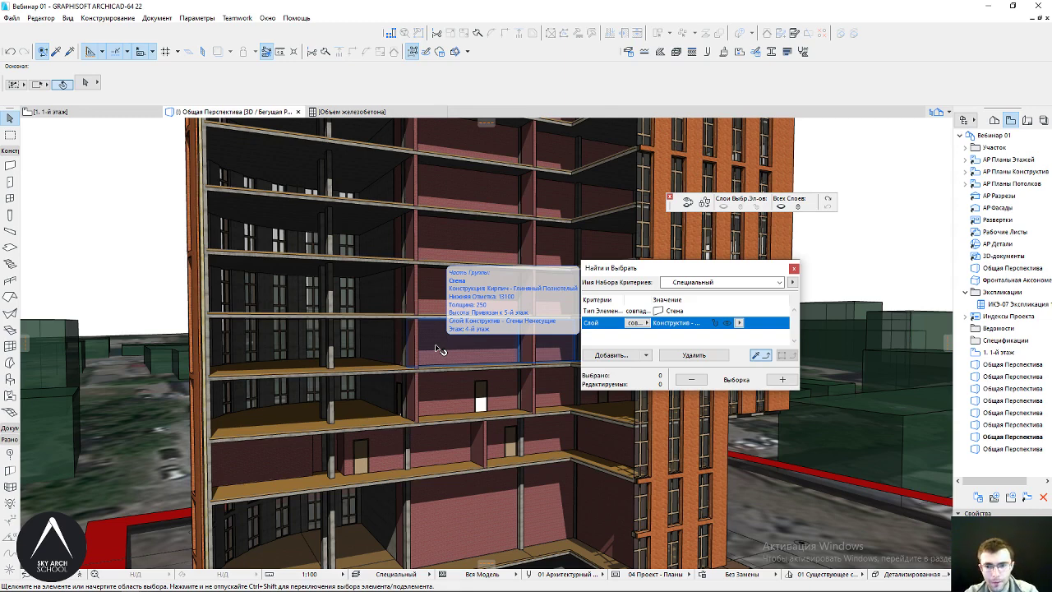
Move the Find and Select window and the Layers palette to the right edge
{"action": "left_click_drag", "start_coordinate": [676, 272], "coordinate": [926, 235]}
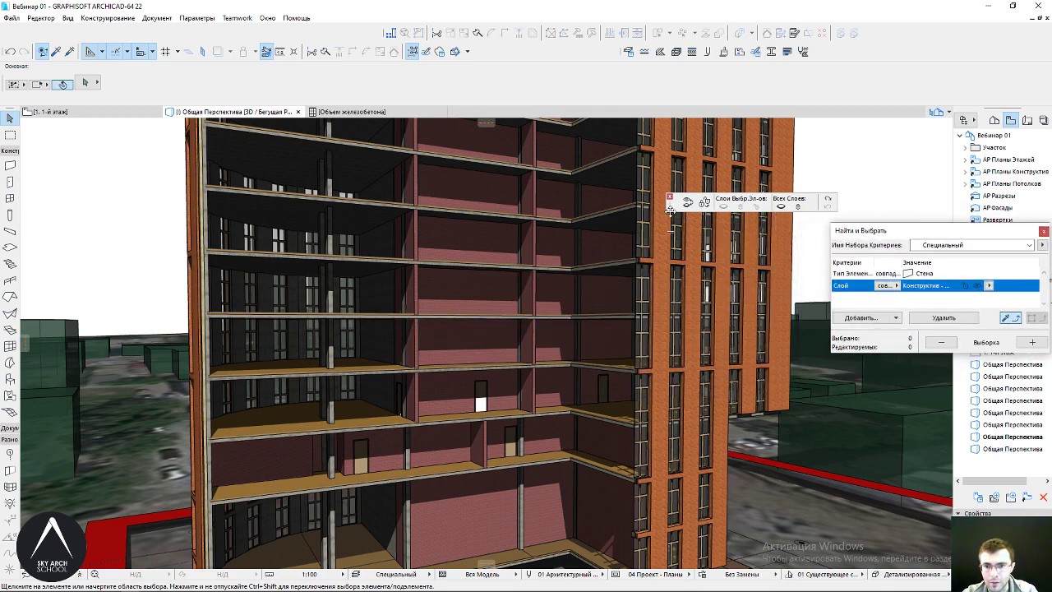
{"action": "left_click_drag", "start_coordinate": [671, 210], "coordinate": [821, 186]}
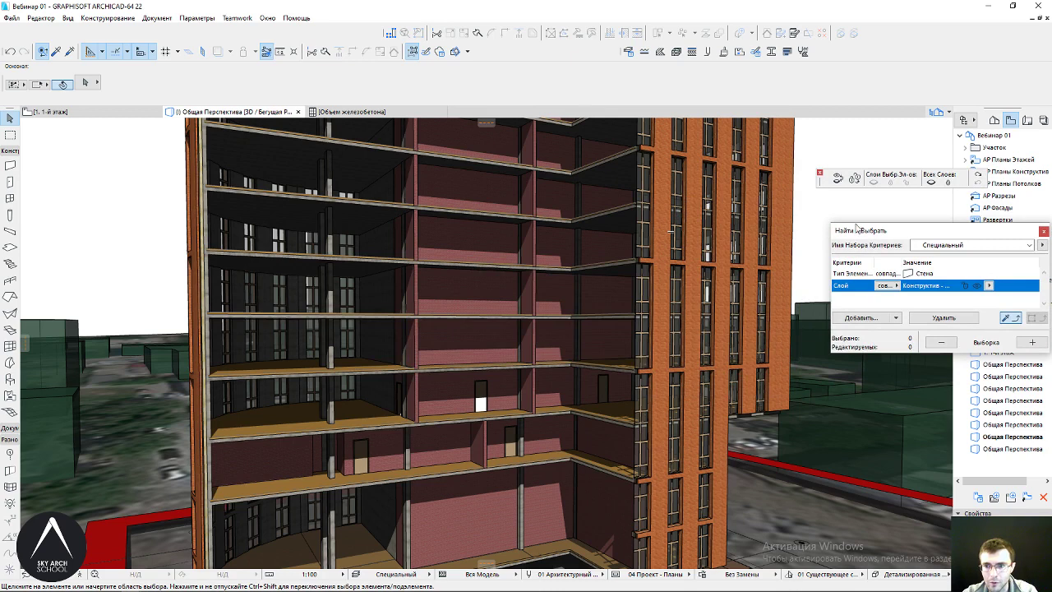
{"action": "left_click_drag", "start_coordinate": [855, 228], "coordinate": [835, 219]}
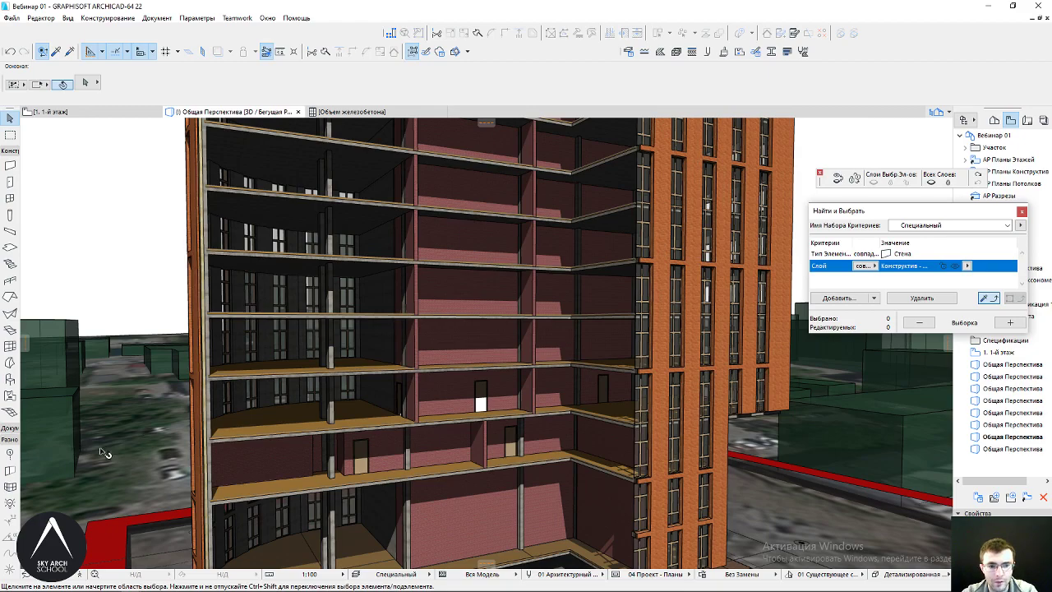
Zoom and orbit to look down on the roof, then close Find and Select
{"action": "scroll", "coordinate": [641, 333], "scroll_direction": "down", "scroll_amount": 3}
{"action": "scroll", "coordinate": [666, 323], "scroll_direction": "down", "scroll_amount": 2}
{"action": "mouse_move", "coordinate": [667, 323]}
{"action": "middle_mouse_down", "text": "shift"}
{"action": "mouse_move", "coordinate": [511, 439]}
{"action": "mouse_move", "coordinate": [462, 332]}
{"action": "mouse_move", "coordinate": [477, 466]}
{"action": "middle_mouse_up", "text": "shift"}
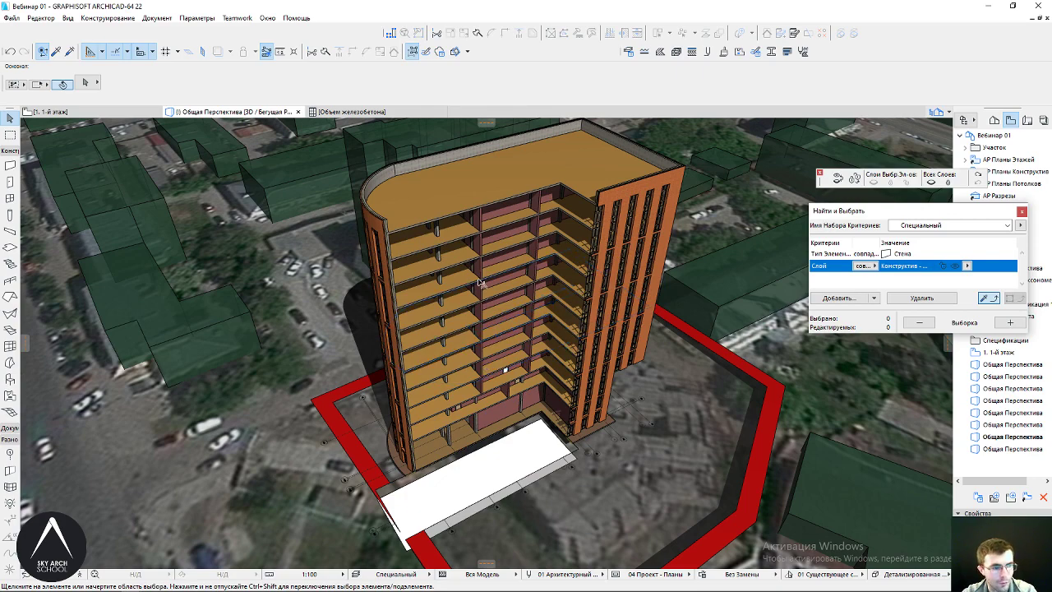
{"action": "scroll", "coordinate": [508, 181], "scroll_direction": "up", "scroll_amount": 1}
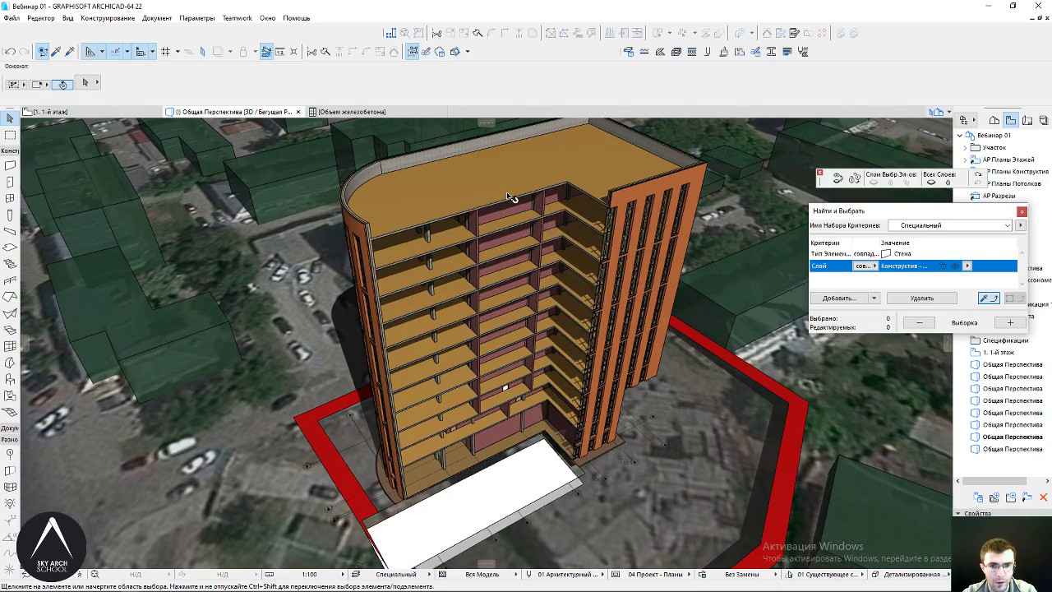
{"action": "scroll", "coordinate": [508, 181], "scroll_direction": "up", "scroll_amount": 1}
{"action": "scroll", "coordinate": [508, 181], "scroll_direction": "up", "scroll_amount": 1}
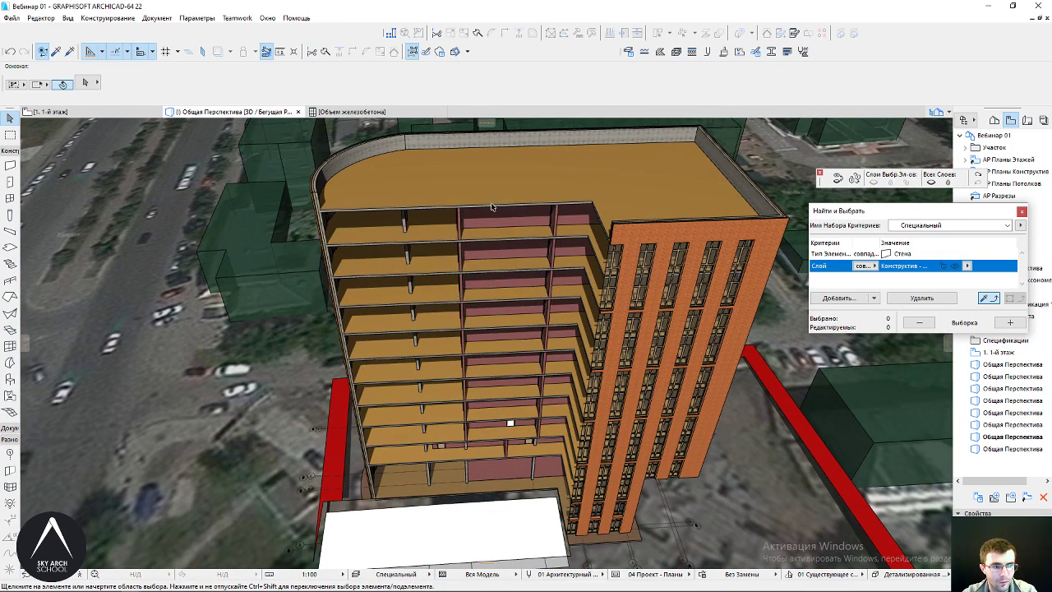
{"action": "scroll", "coordinate": [491, 206], "scroll_direction": "up", "scroll_amount": 1}
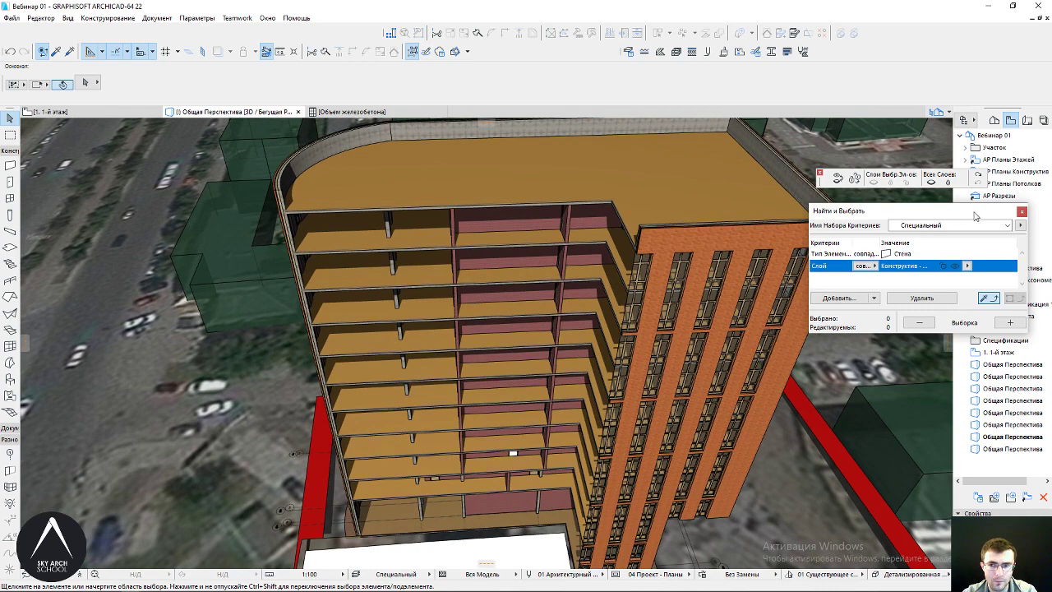
{"action": "left_click", "coordinate": [1021, 212]}
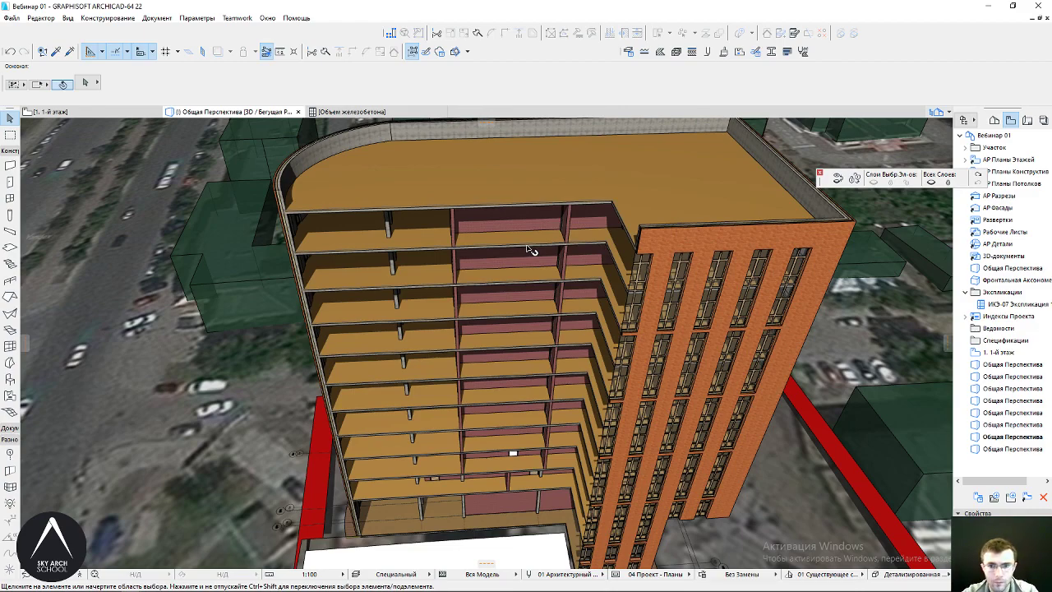
Orbit steeply down onto the cutaway tower and select its 300-thick 12th-floor roof slab
{"action": "scroll", "coordinate": [521, 232], "scroll_direction": "up", "scroll_amount": 3}
{"action": "mouse_move", "coordinate": [520, 231]}
{"action": "middle_mouse_down", "text": "shift"}
{"action": "mouse_move", "coordinate": [503, 396]}
{"action": "mouse_move", "coordinate": [491, 346]}
{"action": "middle_mouse_up", "text": "shift"}
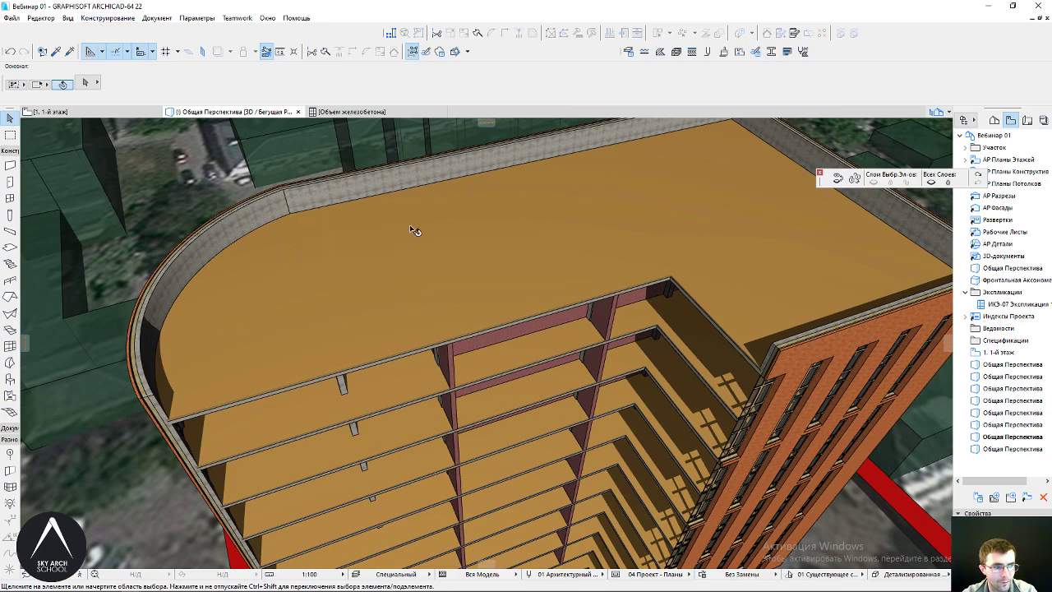
{"action": "scroll", "coordinate": [394, 239], "scroll_direction": "down", "scroll_amount": 5}
{"action": "scroll", "coordinate": [392, 329], "scroll_direction": "down", "scroll_amount": 3}
{"action": "mouse_move", "coordinate": [391, 328]}
{"action": "middle_mouse_down", "text": "shift"}
{"action": "mouse_move", "coordinate": [440, 270]}
{"action": "mouse_move", "coordinate": [397, 282]}
{"action": "middle_mouse_up", "text": "shift"}
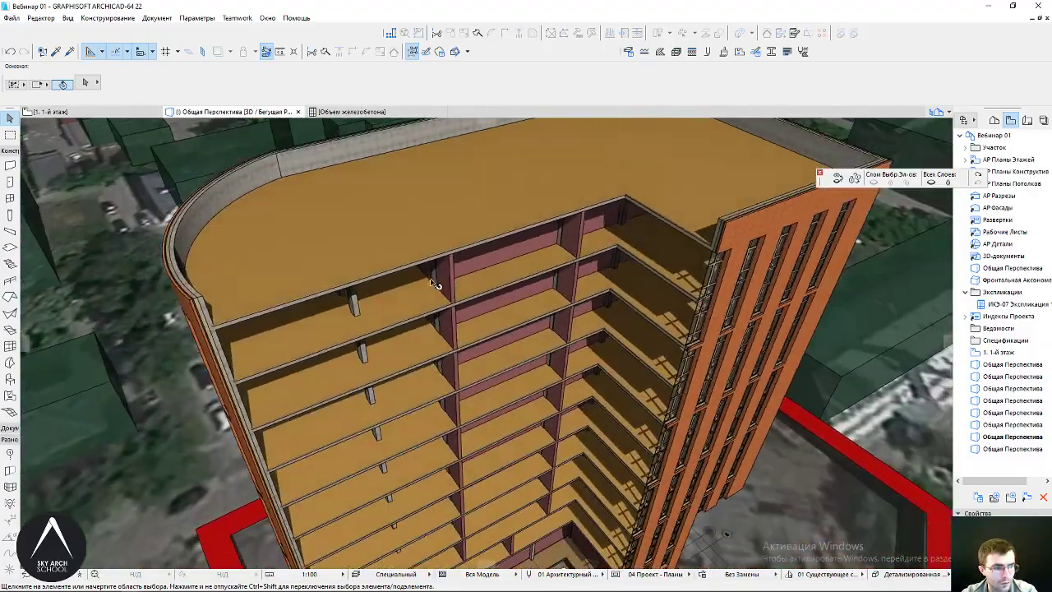
{"action": "middle_click_drag", "start_coordinate": [396, 282], "coordinate": [479, 234], "text": "shift"}
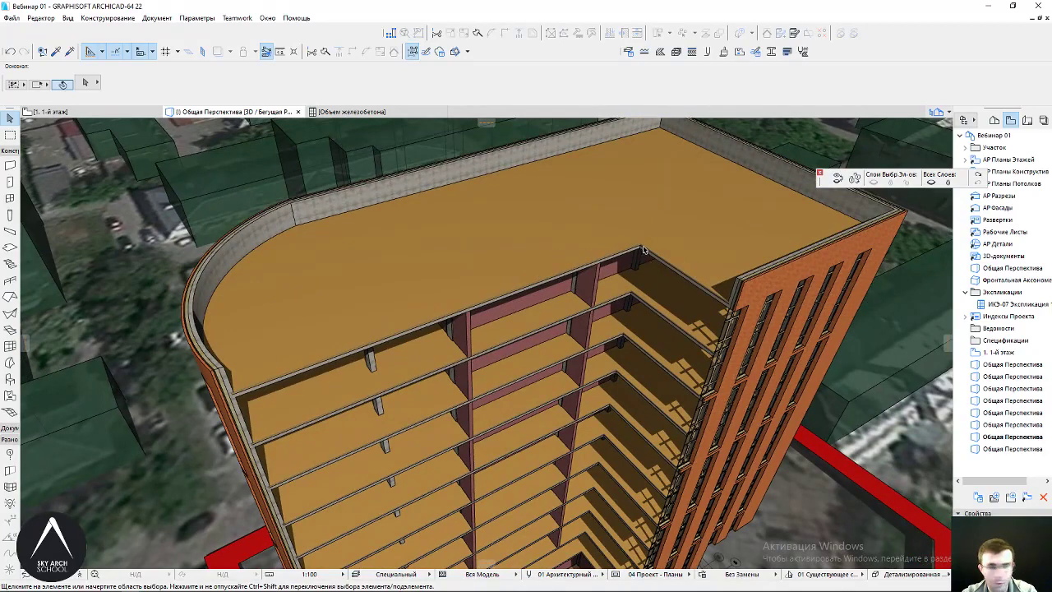
{"action": "left_click", "coordinate": [470, 259]}
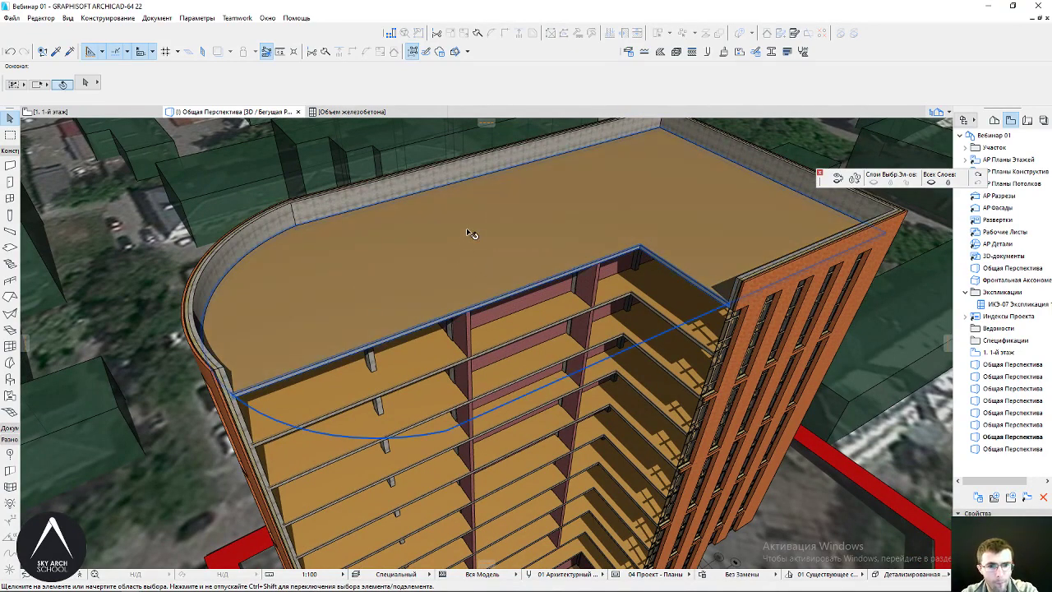
{"action": "key", "text": "Escape"}
{"action": "left_click", "coordinate": [108, 17]}
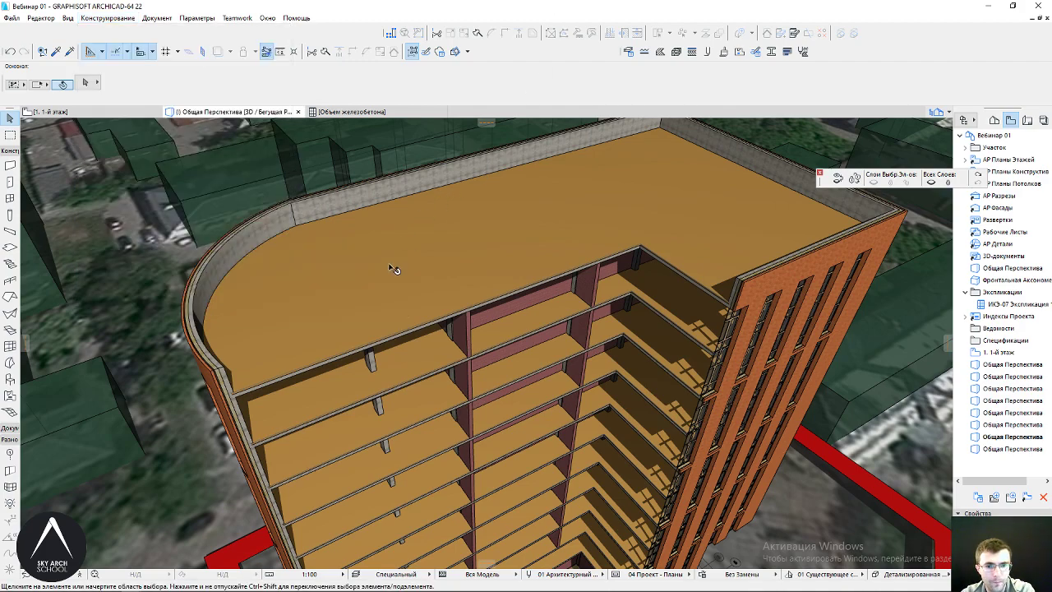
{"action": "mouse_move", "coordinate": [370, 204]}
{"action": "middle_mouse_down", "text": "shift"}
{"action": "mouse_move", "coordinate": [409, 309]}
{"action": "mouse_move", "coordinate": [482, 255]}
{"action": "middle_mouse_up", "text": "shift"}
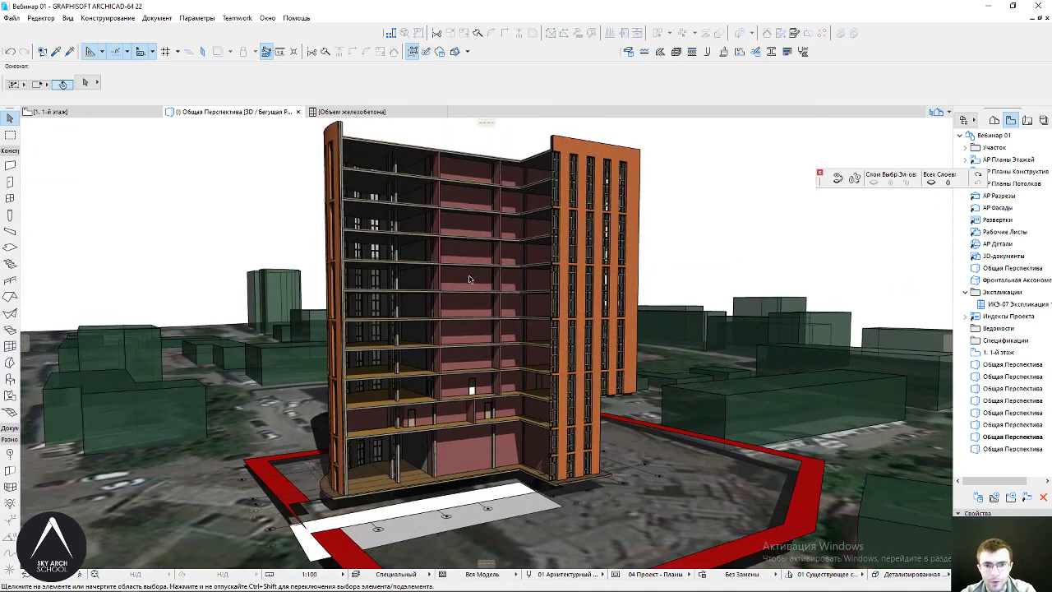
{"action": "scroll", "coordinate": [465, 243], "scroll_direction": "down", "scroll_amount": 1}
{"action": "scroll", "coordinate": [460, 250], "scroll_direction": "down", "scroll_amount": 1}
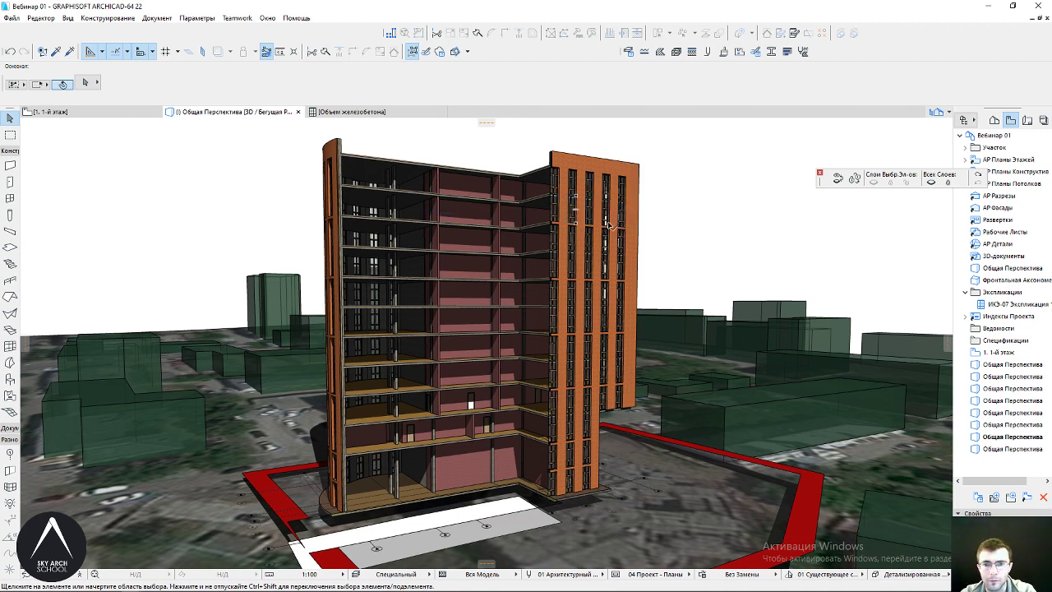
{"action": "middle_click_drag", "start_coordinate": [501, 279], "coordinate": [369, 307], "text": "shift"}
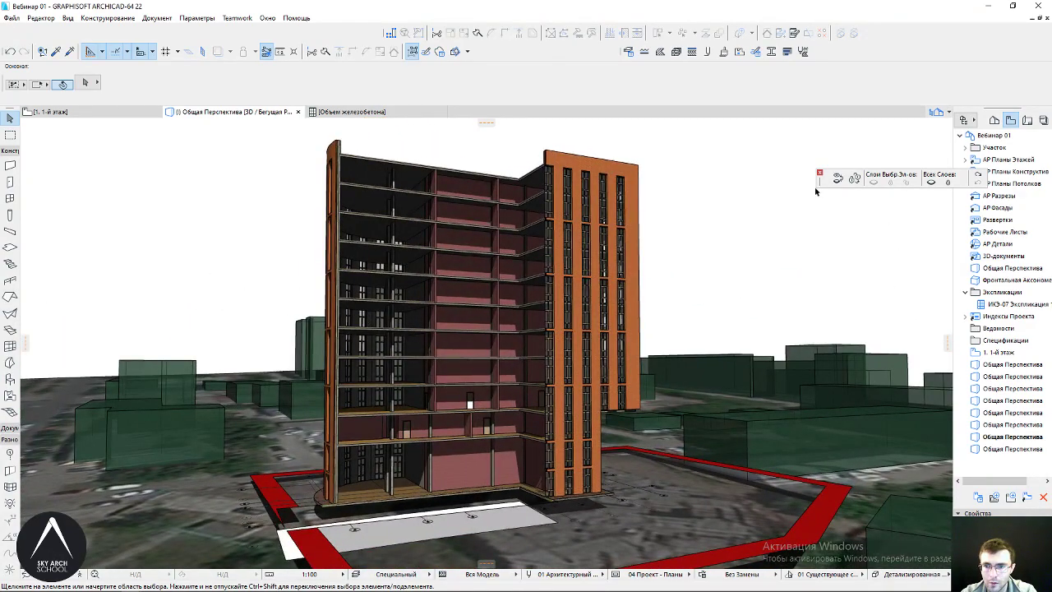
{"action": "left_click_drag", "start_coordinate": [821, 187], "coordinate": [766, 152]}
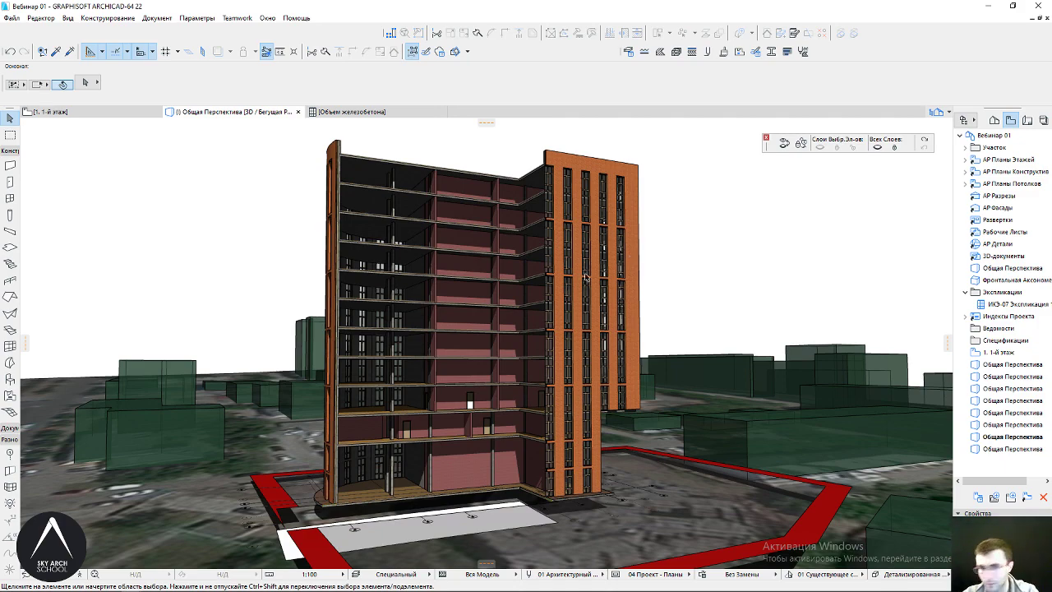
{"action": "middle_click_drag", "start_coordinate": [461, 371], "coordinate": [341, 387], "text": "shift"}
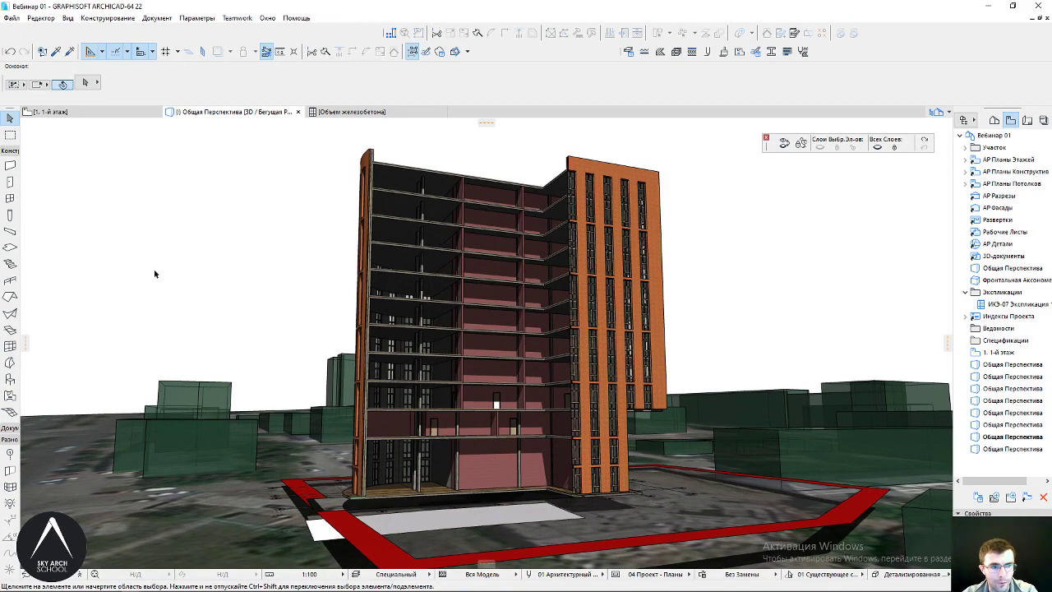
{"action": "middle_click_drag", "start_coordinate": [503, 322], "coordinate": [569, 382], "text": "shift"}
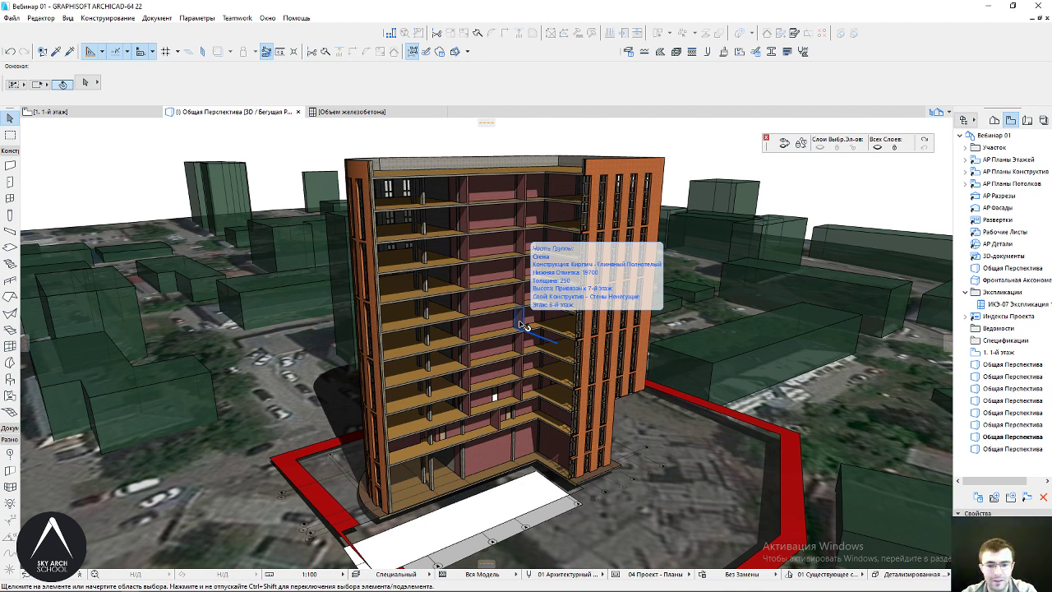
{"action": "mouse_move", "coordinate": [523, 329]}
{"action": "middle_mouse_down", "text": "shift"}
{"action": "mouse_move", "coordinate": [532, 346]}
{"action": "mouse_move", "coordinate": [598, 193]}
{"action": "mouse_move", "coordinate": [413, 194]}
{"action": "mouse_move", "coordinate": [500, 266]}
{"action": "mouse_move", "coordinate": [476, 247]}
{"action": "middle_mouse_up", "text": "shift"}
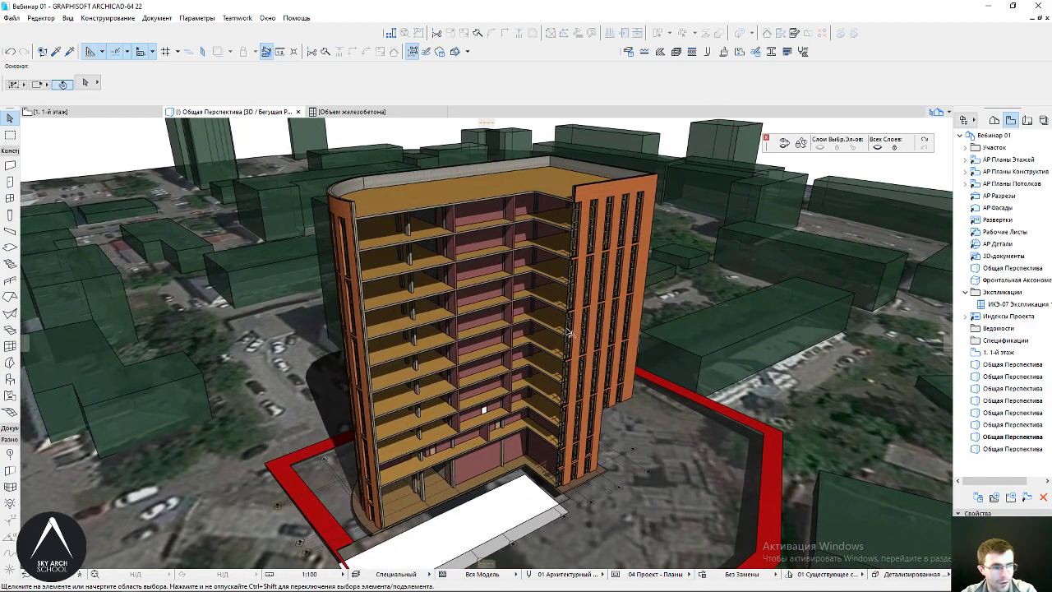